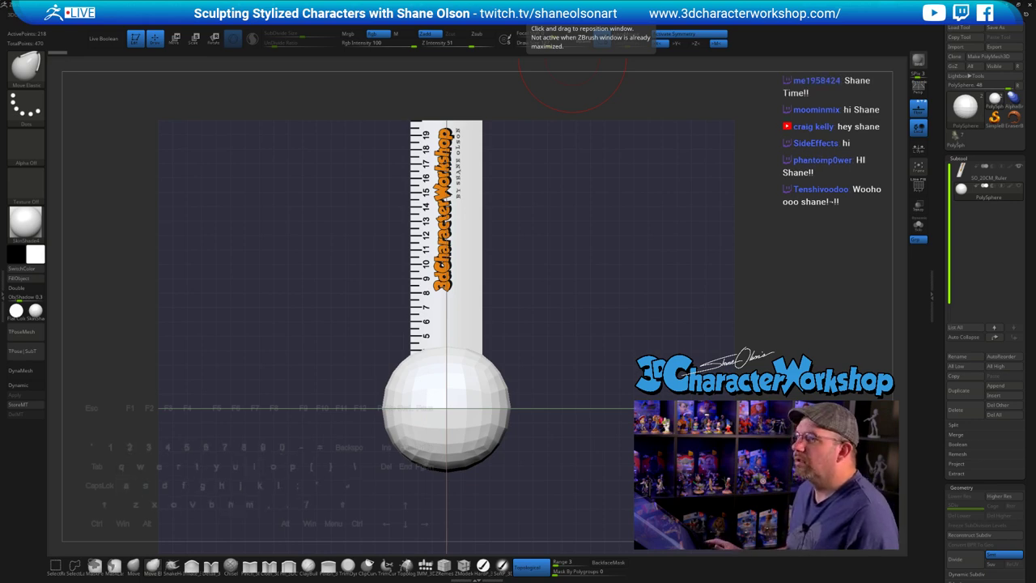
- Hide the ruler subtool and set the brush draw size to 223
{"action": "key", "text": "shift"}
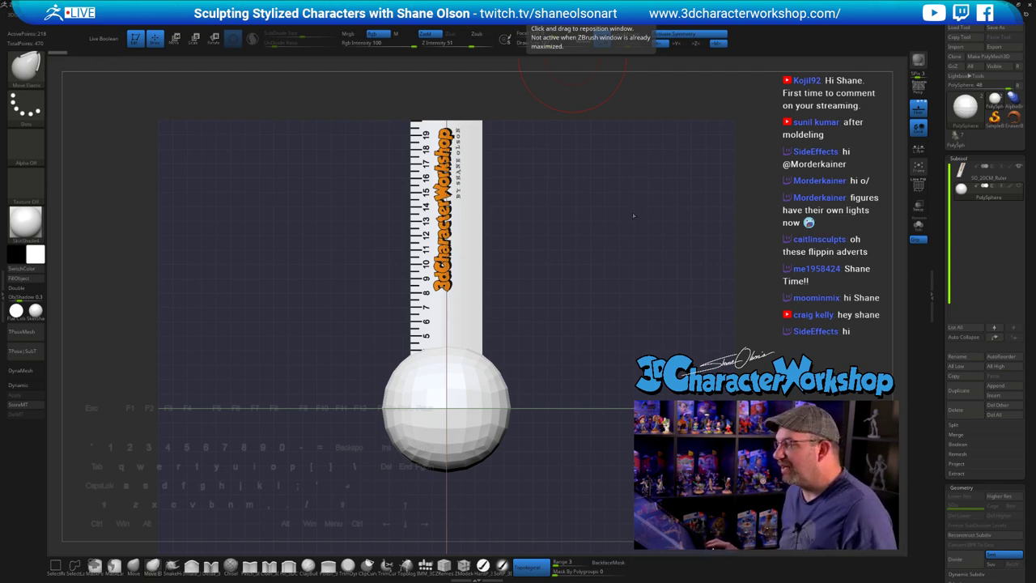
{"action": "right_click_drag", "start_coordinate": [638, 287], "coordinate": [621, 273], "text": "ctrl"}
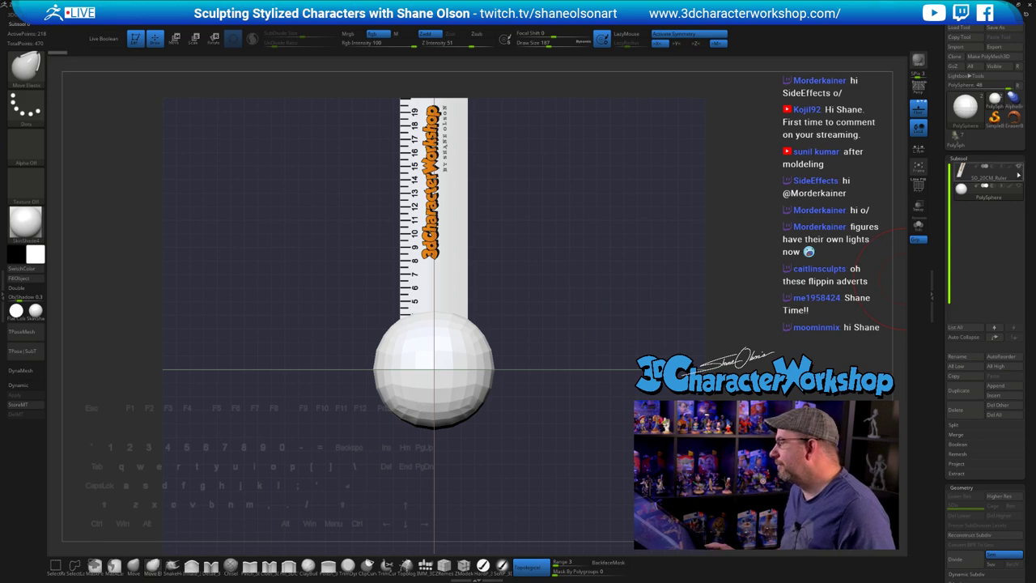
{"action": "left_click", "coordinate": [1018, 167]}
{"action": "mouse_move", "coordinate": [566, 281]}
{"action": "right_mouse_down", "text": "ctrl"}
{"action": "mouse_move", "coordinate": [578, 296]}
{"action": "mouse_move", "coordinate": [597, 289]}
{"action": "mouse_move", "coordinate": [572, 261]}
{"action": "right_mouse_up", "text": "ctrl"}
{"action": "key", "text": "s"}
{"action": "left_click", "coordinate": [593, 292]}
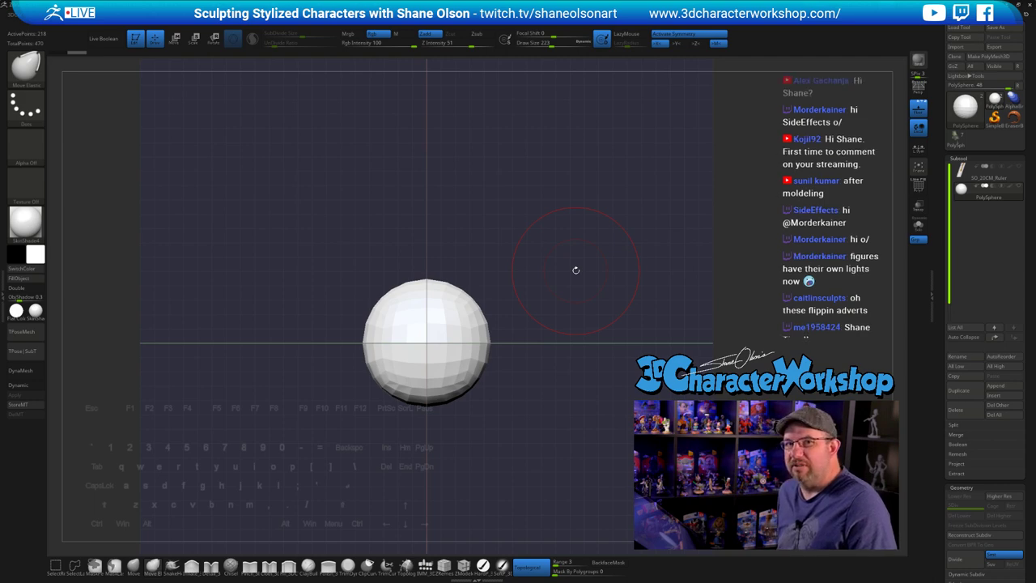
{"action": "key", "text": "s"}
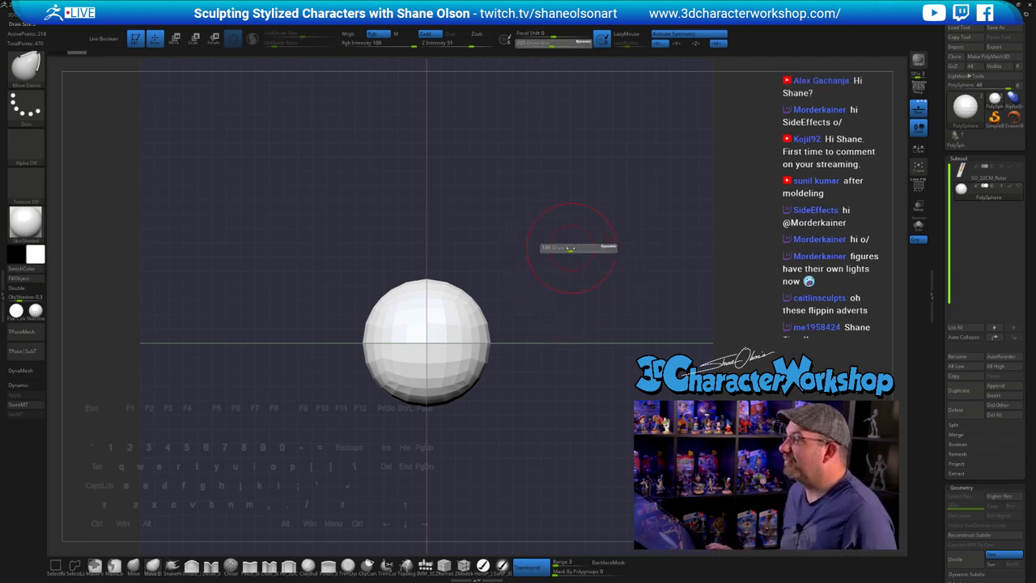
{"action": "left_click_drag", "start_coordinate": [573, 248], "coordinate": [585, 250], "text": "alt"}
{"action": "key", "text": "s"}
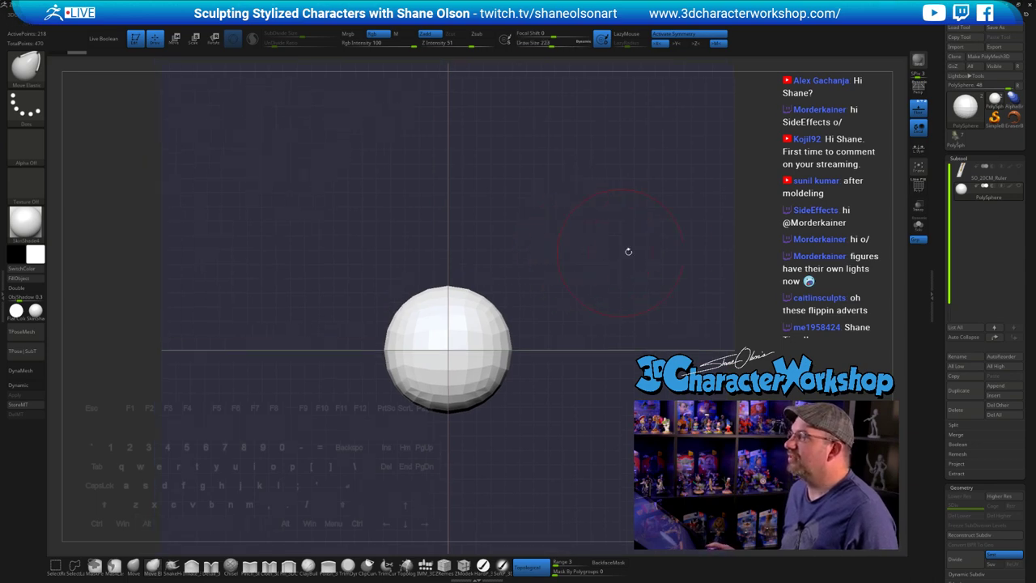
{"action": "left_click_drag", "start_coordinate": [654, 243], "coordinate": [651, 241], "text": "alt"}
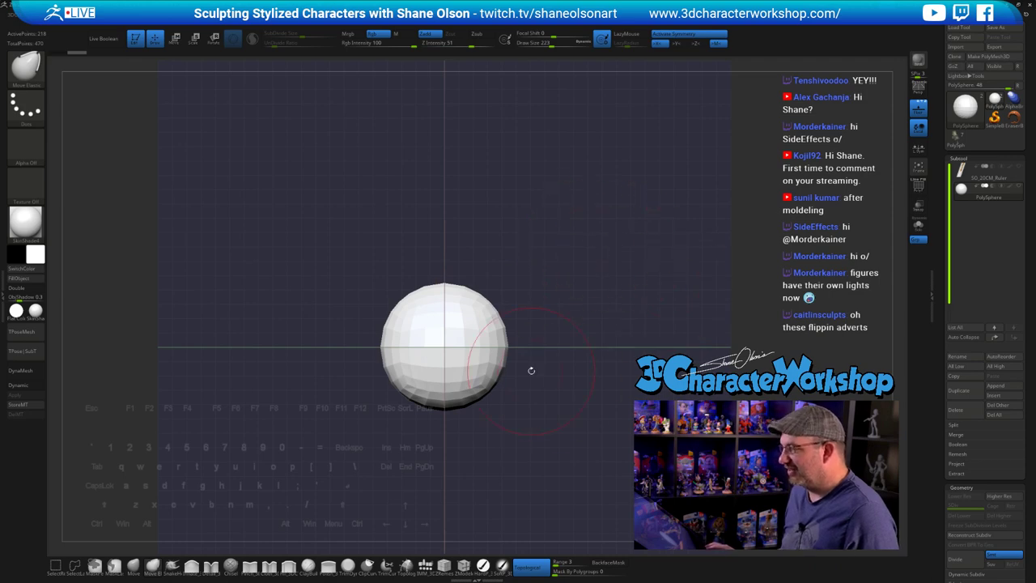
{"action": "left_click_drag", "start_coordinate": [601, 293], "coordinate": [602, 294], "text": "alt"}
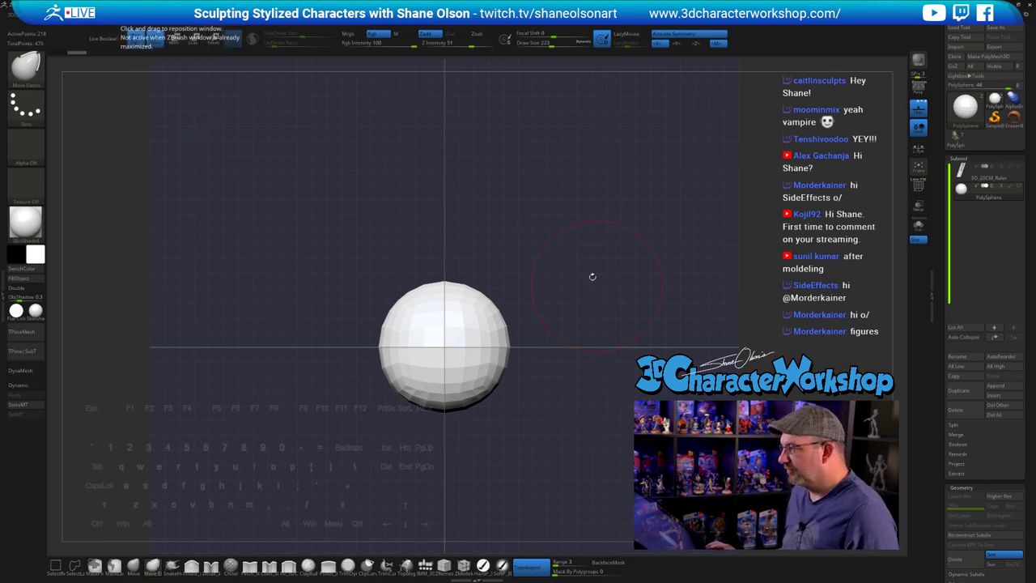
{"action": "left_click_drag", "start_coordinate": [620, 215], "coordinate": [585, 247], "text": "alt"}
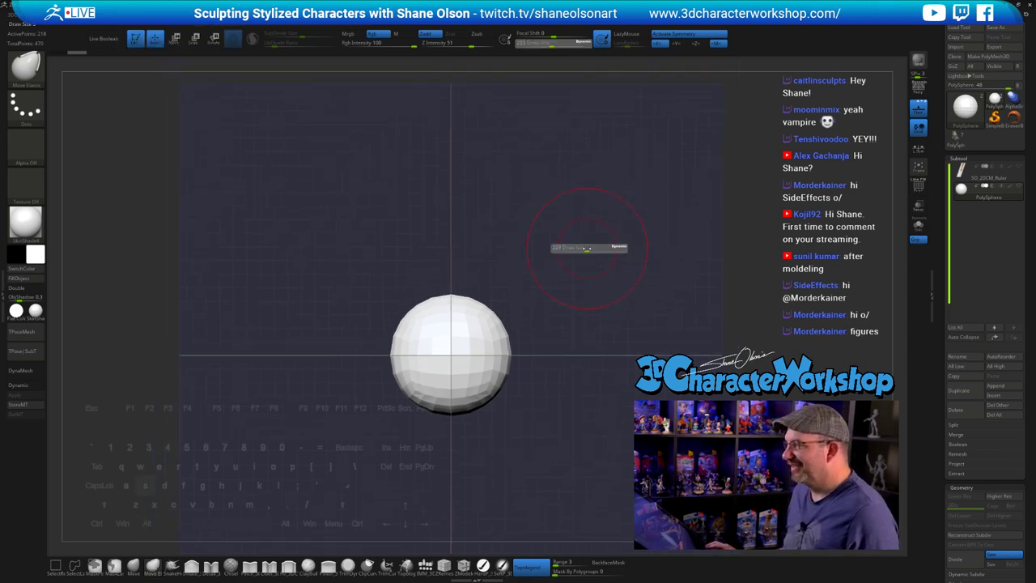
{"action": "left_click_drag", "start_coordinate": [596, 284], "coordinate": [579, 262]}
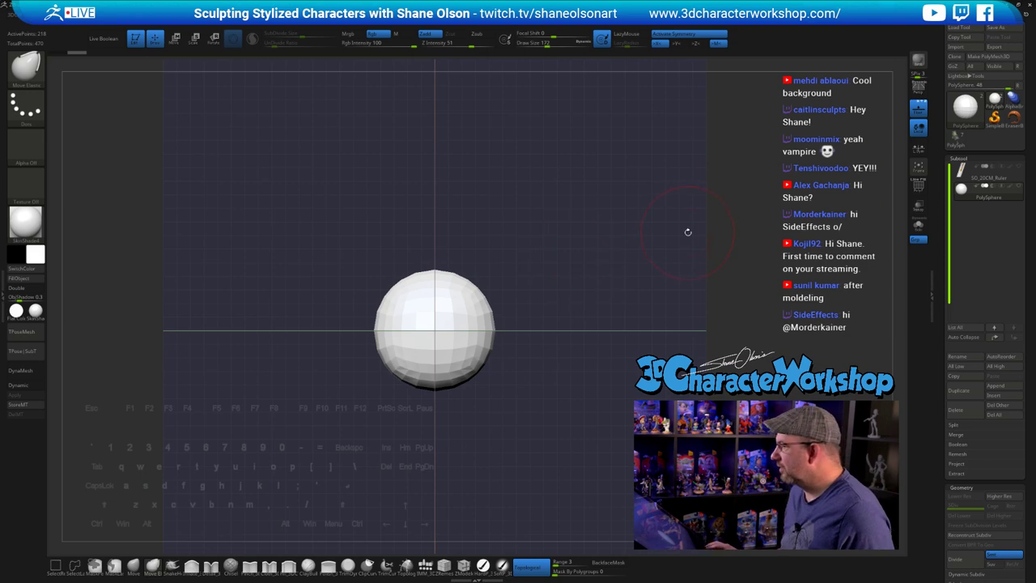
{"action": "left_click_drag", "start_coordinate": [650, 240], "coordinate": [657, 225], "text": "alt"}
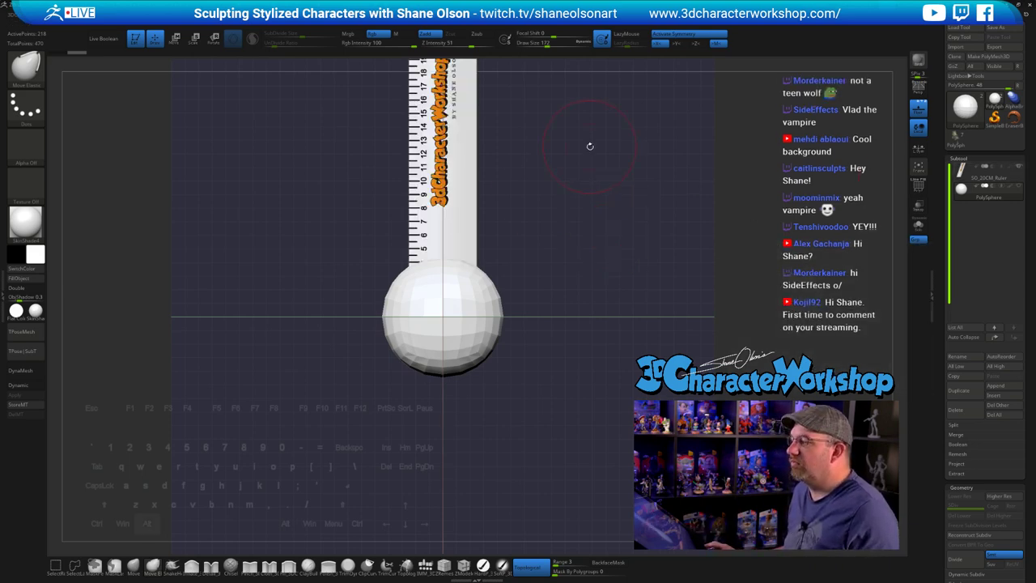
- Hide the ruler subtool and turn off the floor grid
{"action": "left_click_drag", "start_coordinate": [590, 146], "coordinate": [572, 243], "text": "alt"}
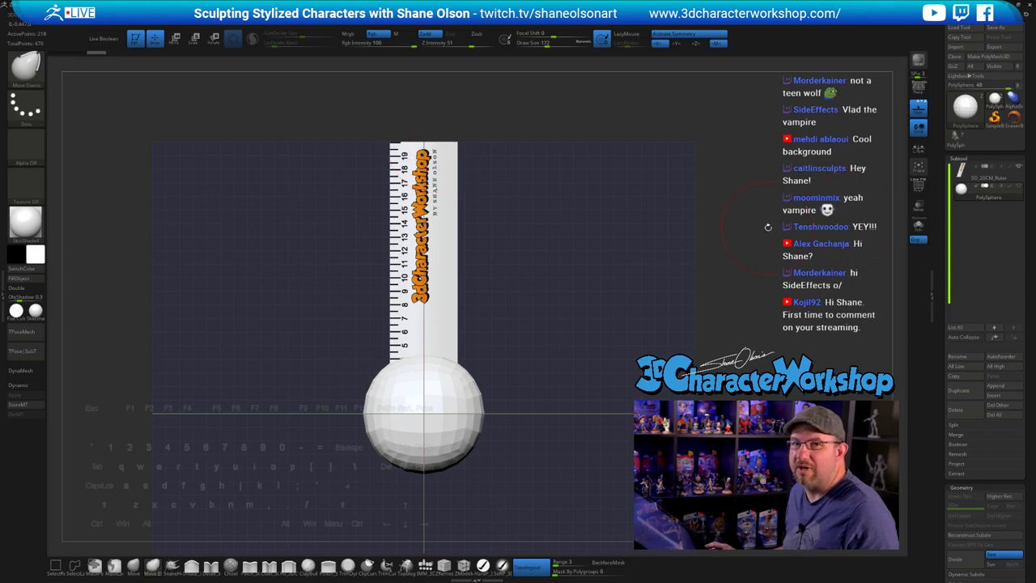
{"action": "left_click", "coordinate": [1019, 167]}
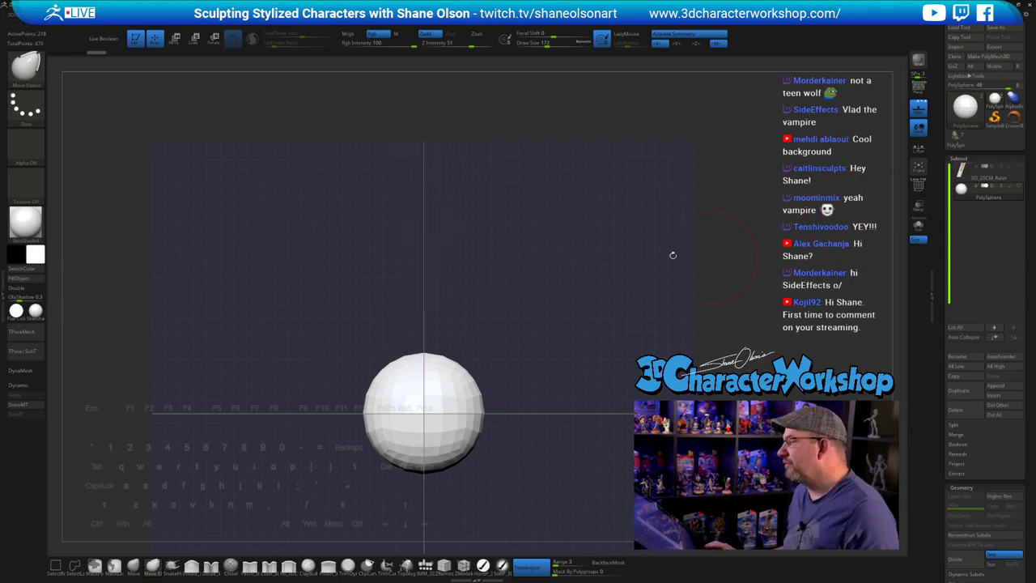
{"action": "left_click_drag", "start_coordinate": [593, 220], "coordinate": [600, 182], "text": "alt"}
{"action": "left_click_drag", "start_coordinate": [596, 310], "coordinate": [626, 280], "text": "alt"}
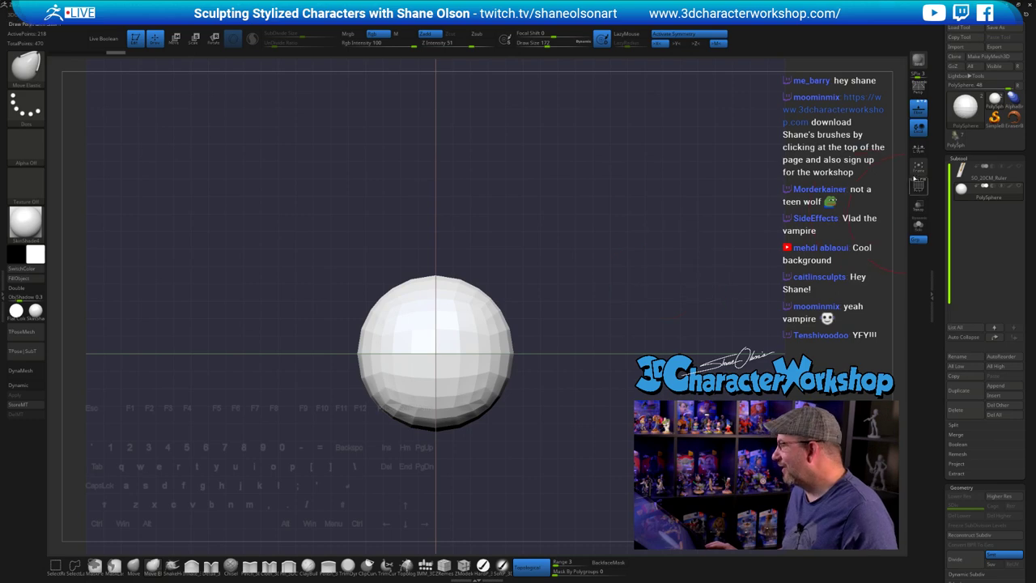
{"action": "left_click", "coordinate": [918, 110]}
{"action": "left_click_drag", "start_coordinate": [674, 295], "coordinate": [689, 264], "text": "alt"}
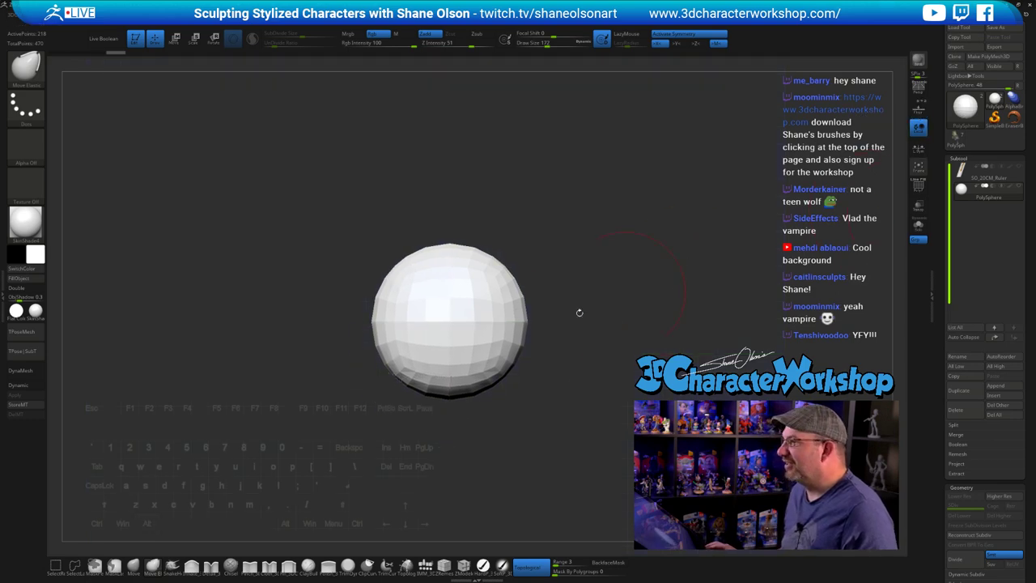
- Subdivide the PolySphere once and turn on its polyframe display
{"action": "left_click_drag", "start_coordinate": [613, 239], "coordinate": [612, 247], "text": "alt"}
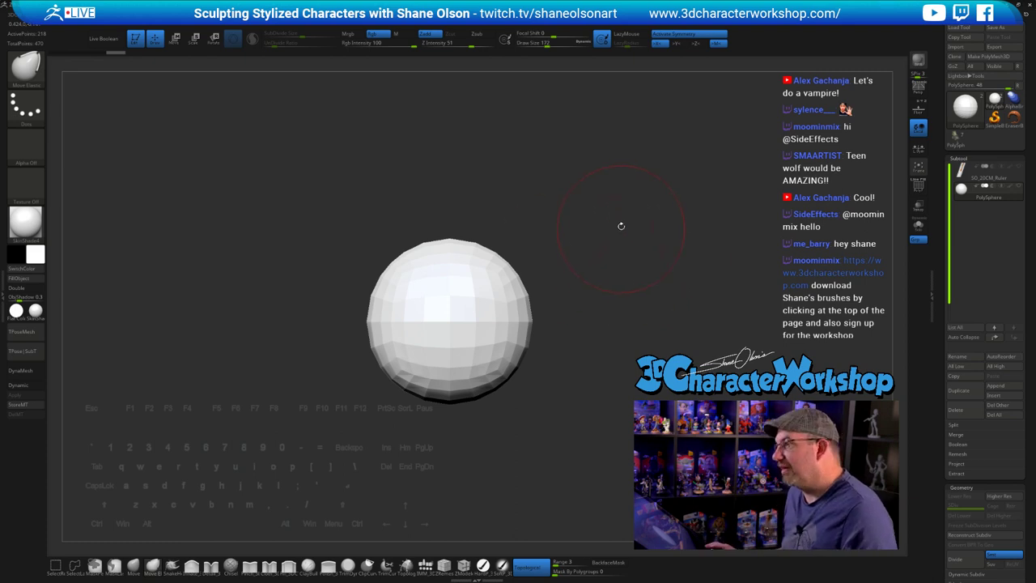
{"action": "left_click_drag", "start_coordinate": [691, 239], "coordinate": [689, 256], "text": "alt"}
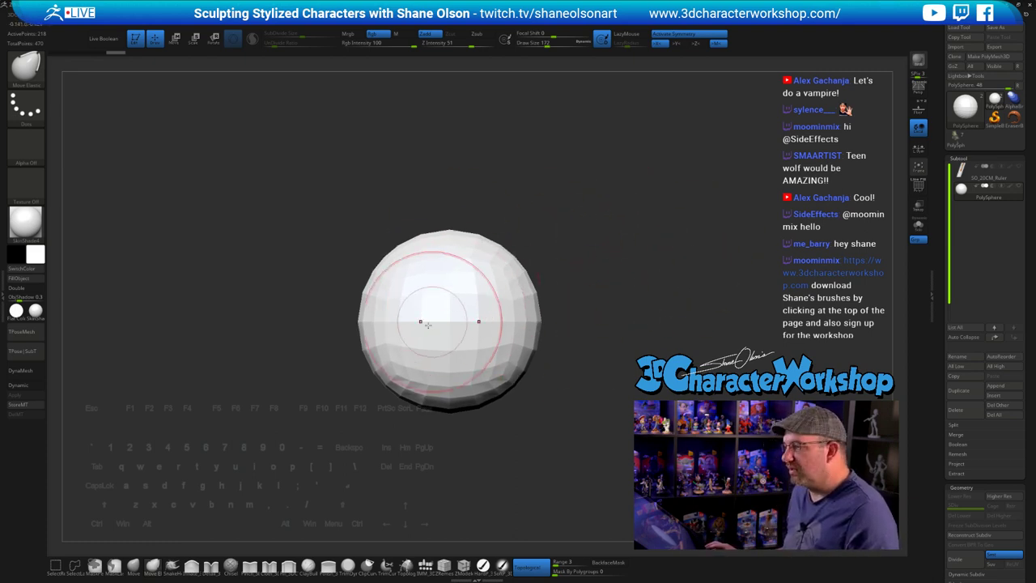
{"action": "key", "text": "ctrl"}
{"action": "key", "text": "ctrl+d"}
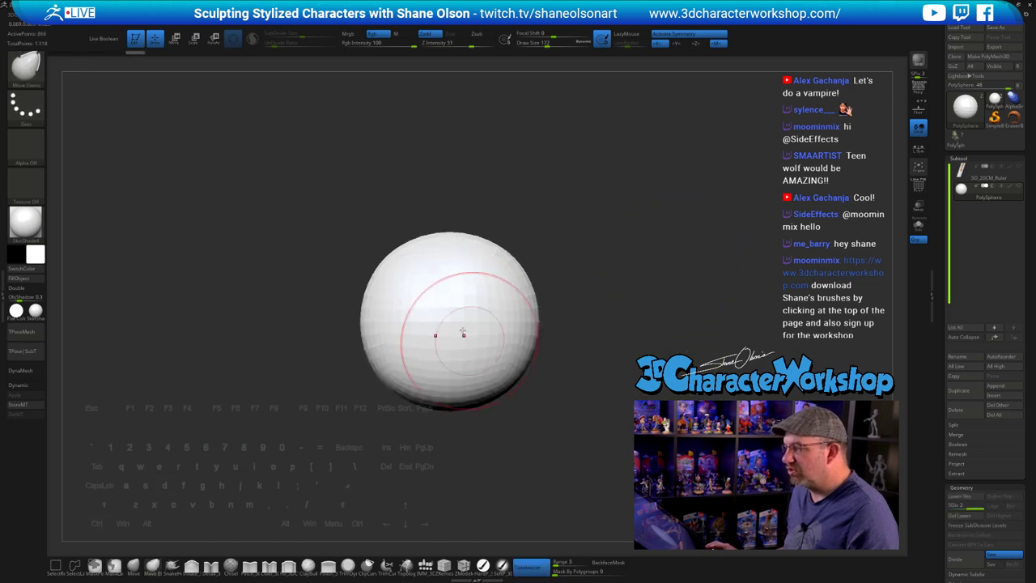
{"action": "key", "text": "shift+f"}
{"action": "left_click_drag", "start_coordinate": [715, 312], "coordinate": [718, 341], "text": "alt"}
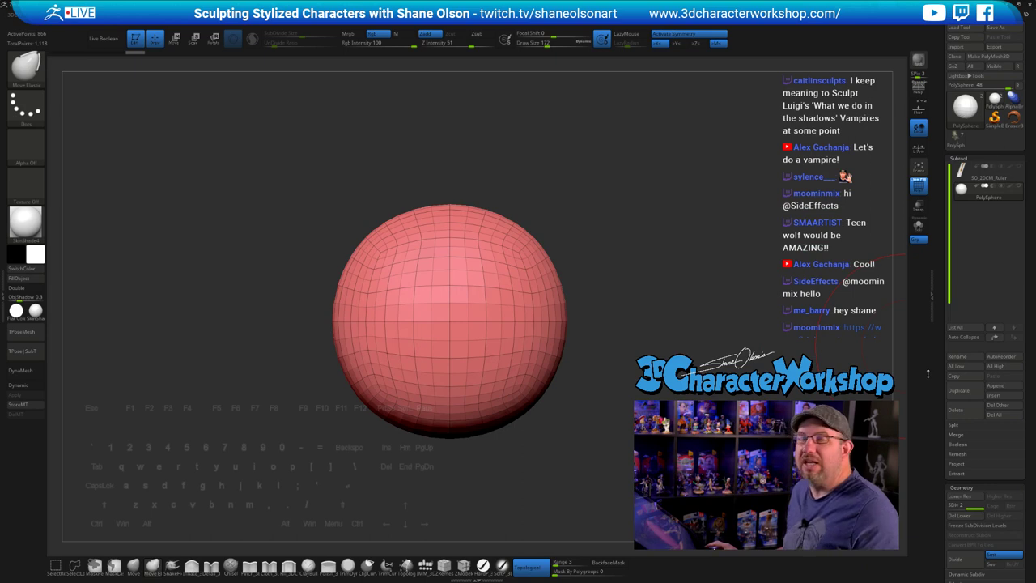
- Delete the sphere's lower subdivision level and set the brush draw size to 108
{"action": "scroll", "coordinate": [986, 336], "scroll_direction": "down", "scroll_amount": 3}
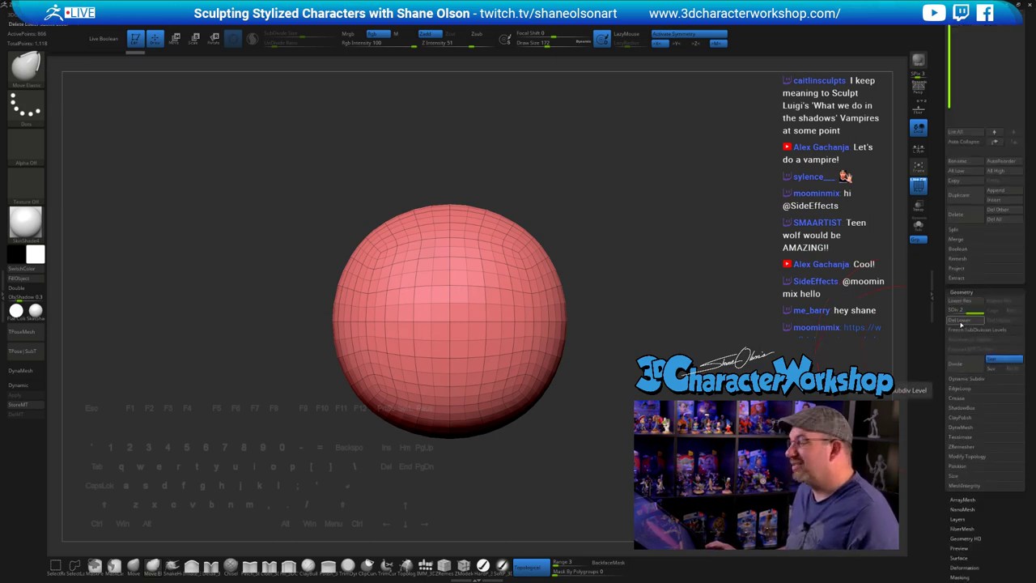
{"action": "left_click", "coordinate": [959, 320]}
{"action": "key", "text": "s"}
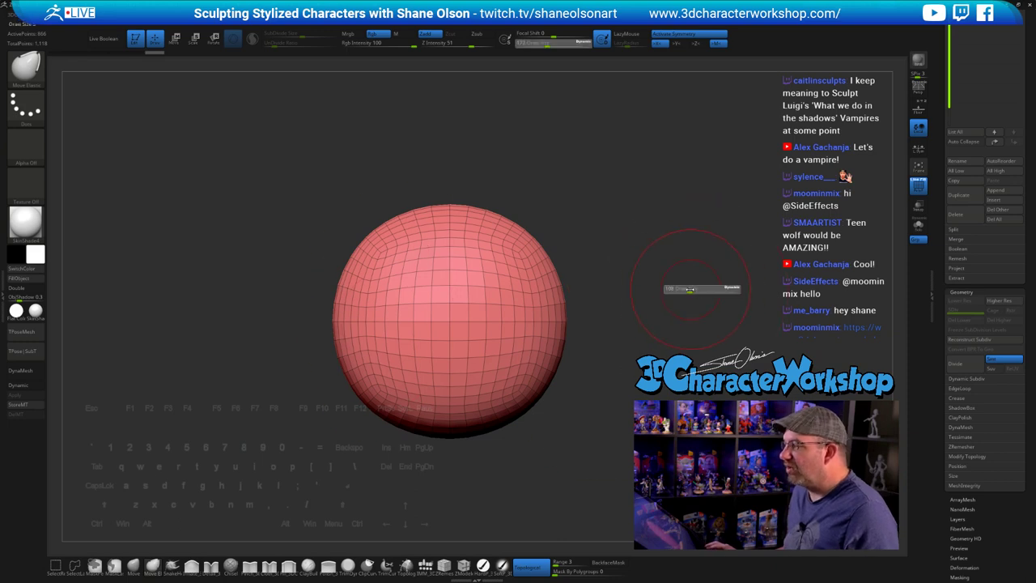
{"action": "left_click_drag", "start_coordinate": [689, 289], "coordinate": [689, 288]}
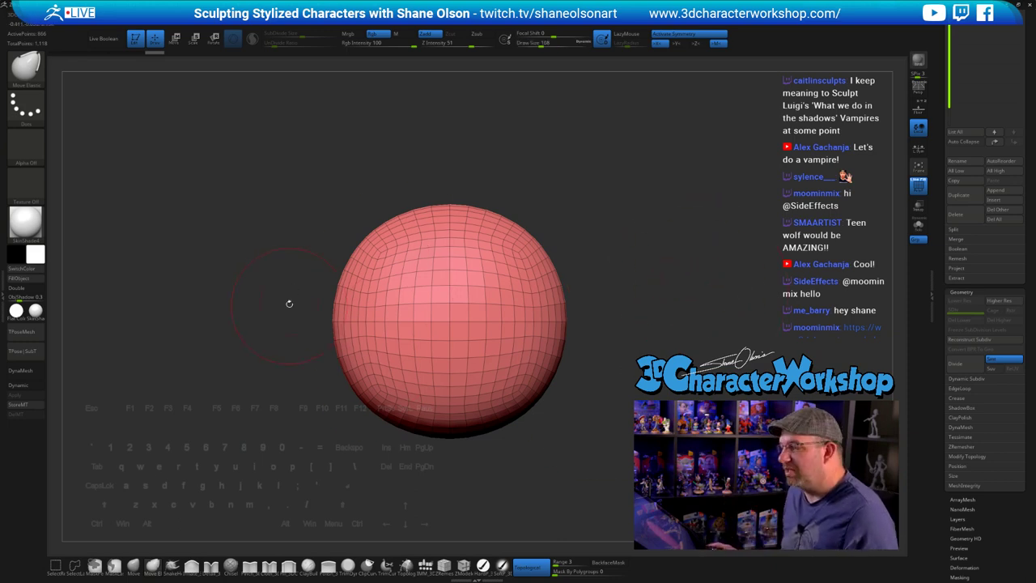
{"action": "mouse_move", "coordinate": [685, 268]}
{"action": "left_mouse_down"}
{"action": "mouse_move", "coordinate": [676, 242]}
{"action": "mouse_move", "coordinate": [663, 274]}
{"action": "mouse_move", "coordinate": [697, 276]}
{"action": "mouse_move", "coordinate": [676, 283]}
{"action": "left_mouse_up"}
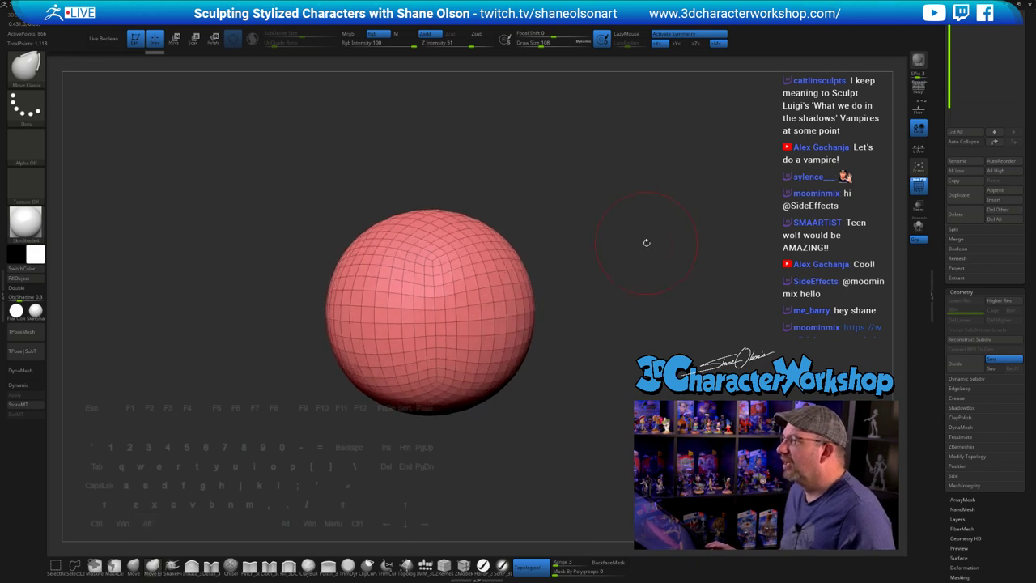
{"action": "left_click_drag", "start_coordinate": [646, 243], "coordinate": [654, 269], "text": "alt"}
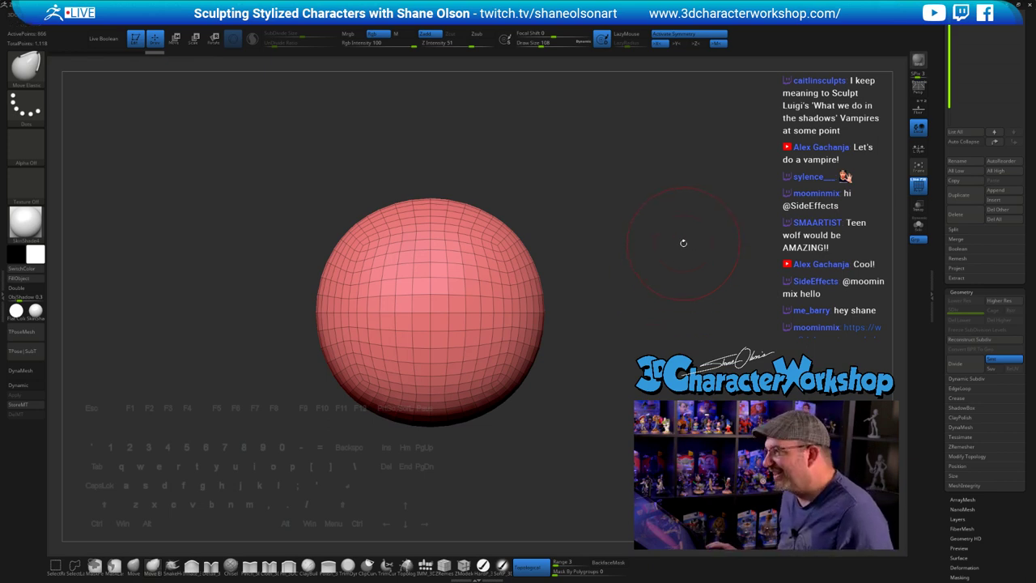
{"action": "left_click_drag", "start_coordinate": [681, 240], "coordinate": [675, 235], "text": "alt"}
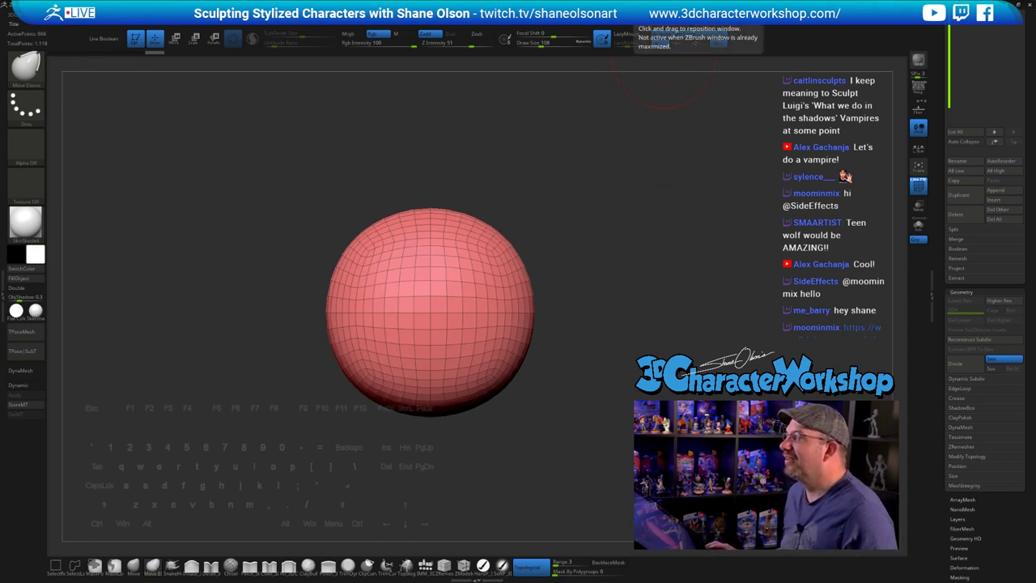
{"action": "key", "text": "s"}
{"action": "left_click", "coordinate": [664, 247]}
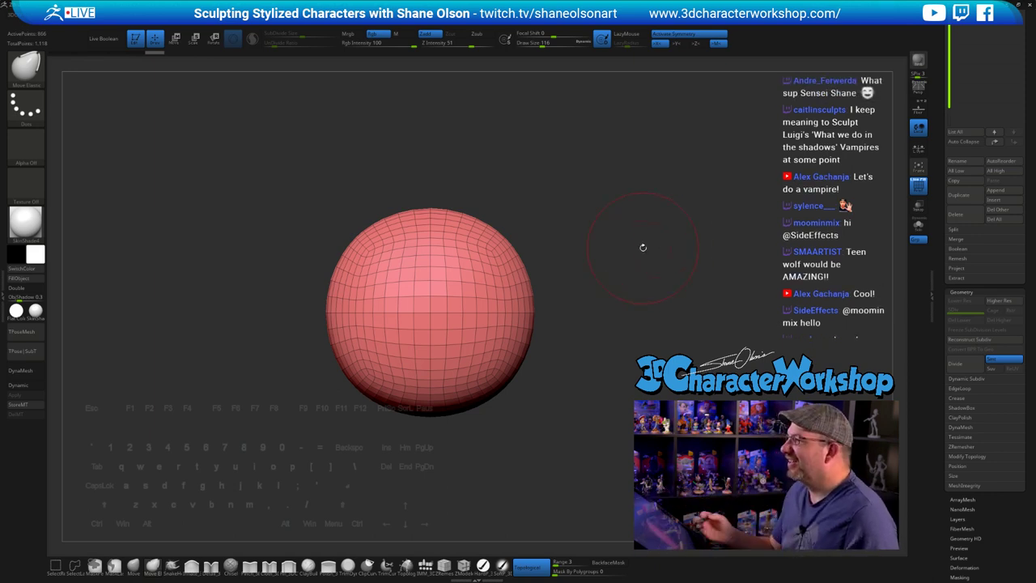
{"action": "mouse_move", "coordinate": [643, 247]}
{"action": "left_mouse_down"}
{"action": "mouse_move", "coordinate": [602, 309]}
{"action": "mouse_move", "coordinate": [610, 280]}
{"action": "mouse_move", "coordinate": [612, 321]}
{"action": "mouse_move", "coordinate": [633, 316]}
{"action": "left_mouse_up"}
- Insert a QuadSphere-2 mesh from the IMM_3DCW brush on the lower front of the sphere, slightly smaller than it
{"action": "left_click", "coordinate": [427, 565]}
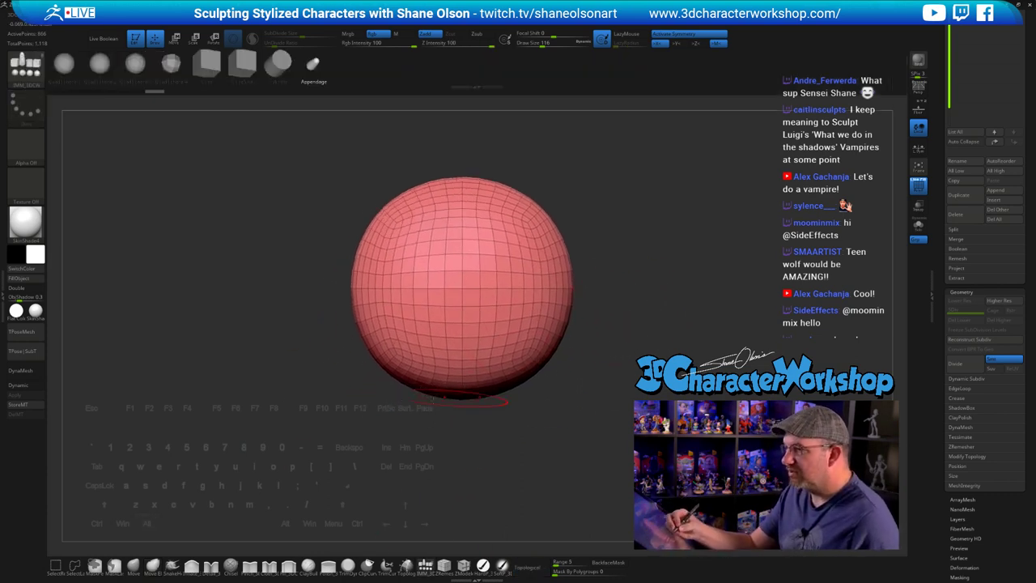
{"action": "left_click", "coordinate": [99, 64]}
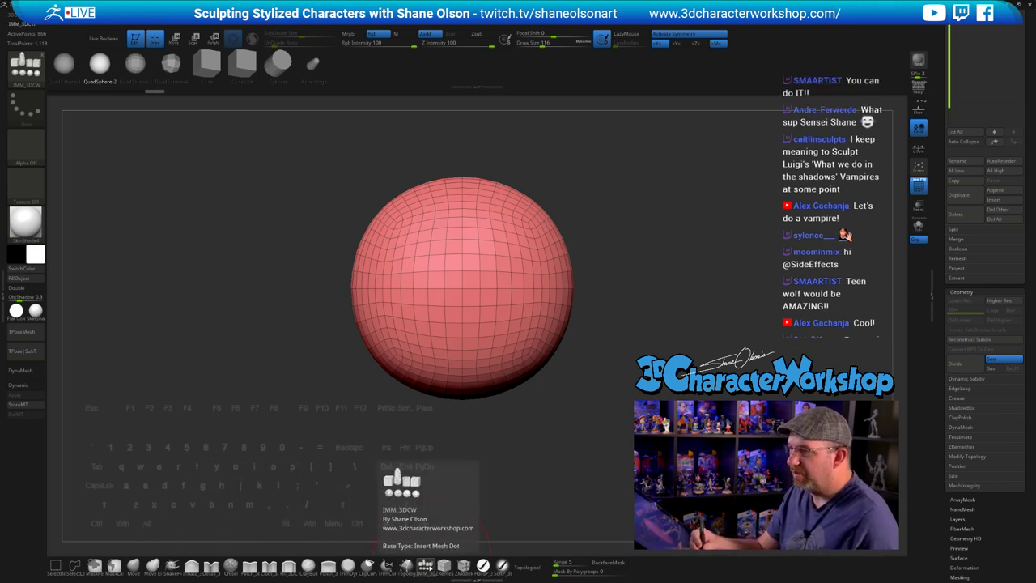
{"action": "left_click_drag", "start_coordinate": [650, 403], "coordinate": [670, 373], "text": "alt"}
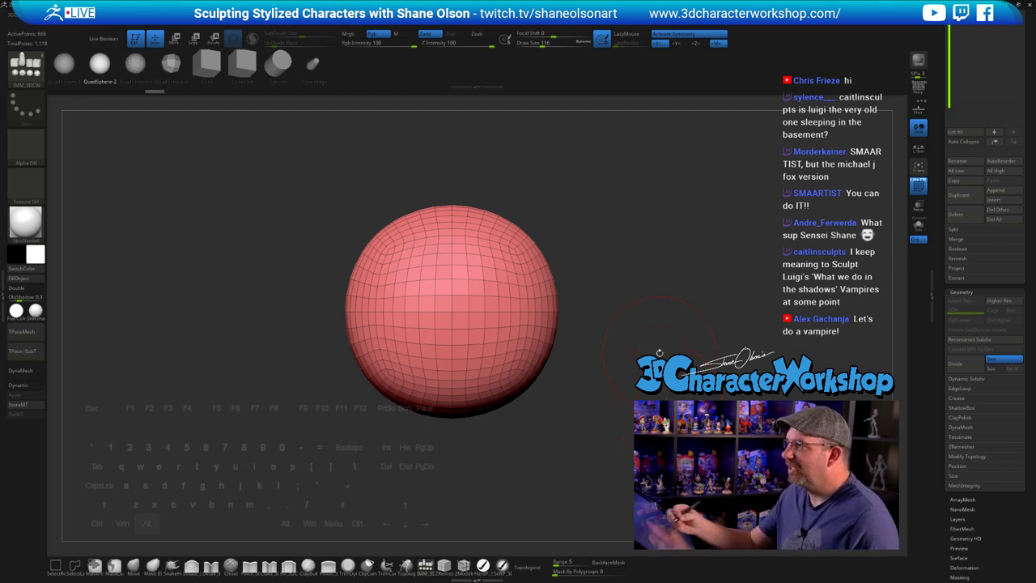
{"action": "mouse_move", "coordinate": [665, 398]}
{"action": "left_mouse_down", "text": "alt"}
{"action": "mouse_move", "coordinate": [647, 329]}
{"action": "mouse_move", "coordinate": [624, 322]}
{"action": "left_mouse_up", "text": "alt"}
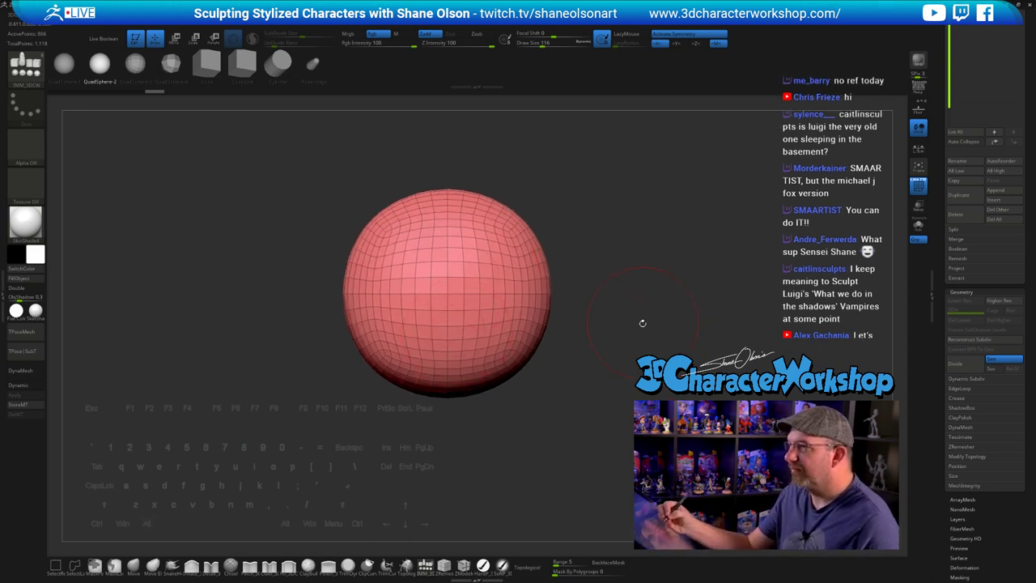
{"action": "left_click_drag", "start_coordinate": [615, 340], "coordinate": [600, 345]}
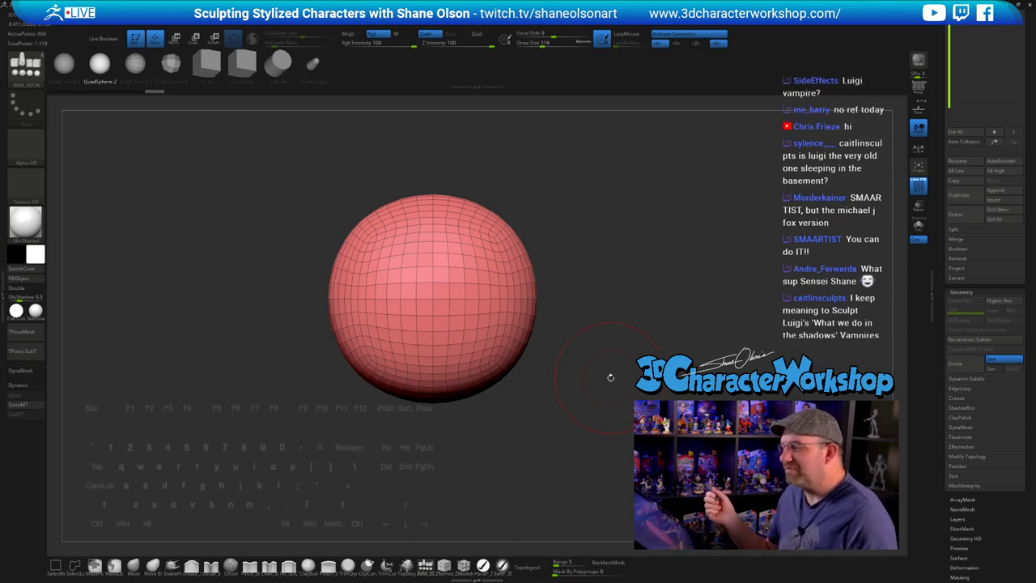
{"action": "left_click_drag", "start_coordinate": [578, 343], "coordinate": [572, 372], "text": "alt"}
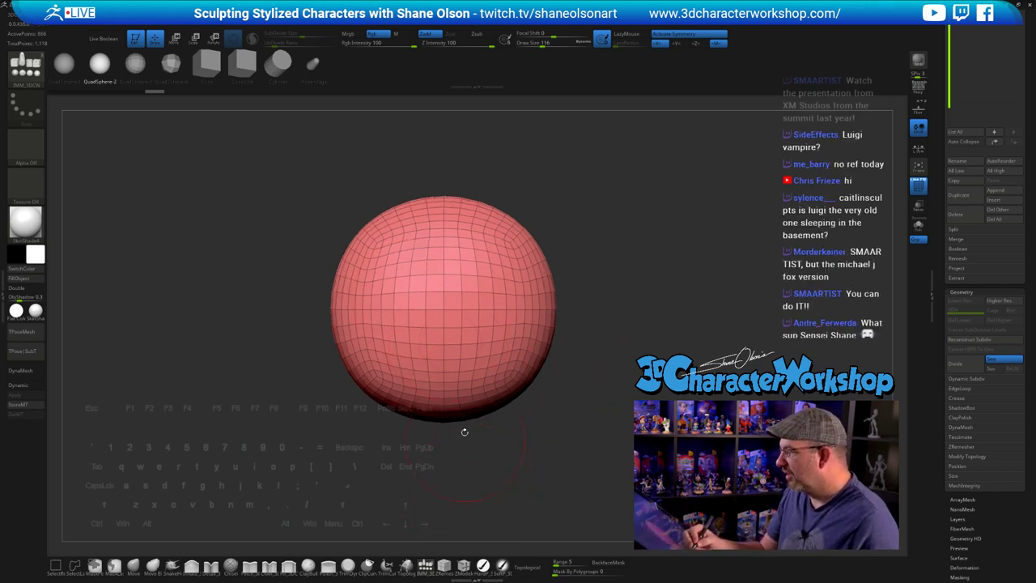
{"action": "left_click_drag", "start_coordinate": [443, 343], "coordinate": [468, 437]}
{"action": "left_click_drag", "start_coordinate": [584, 441], "coordinate": [522, 421]}
- Move the inserted sphere back so it overlaps the lower front of the main sphere, and return to draw mode
{"action": "key", "text": "w"}
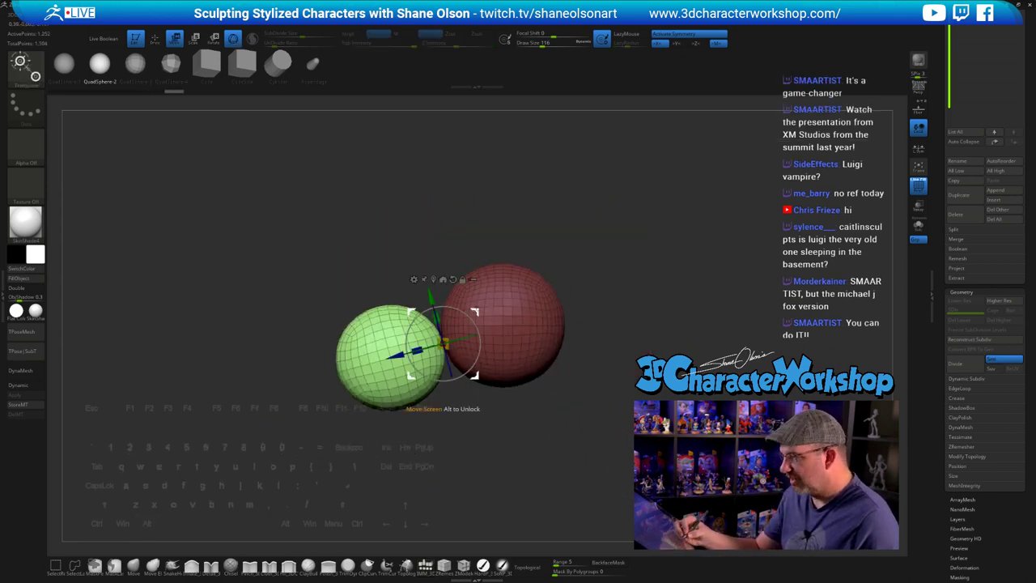
{"action": "left_click_drag", "start_coordinate": [443, 344], "coordinate": [537, 348]}
{"action": "left_click_drag", "start_coordinate": [600, 394], "coordinate": [583, 419]}
{"action": "left_click_drag", "start_coordinate": [580, 377], "coordinate": [579, 394]}
{"action": "key", "text": "q"}
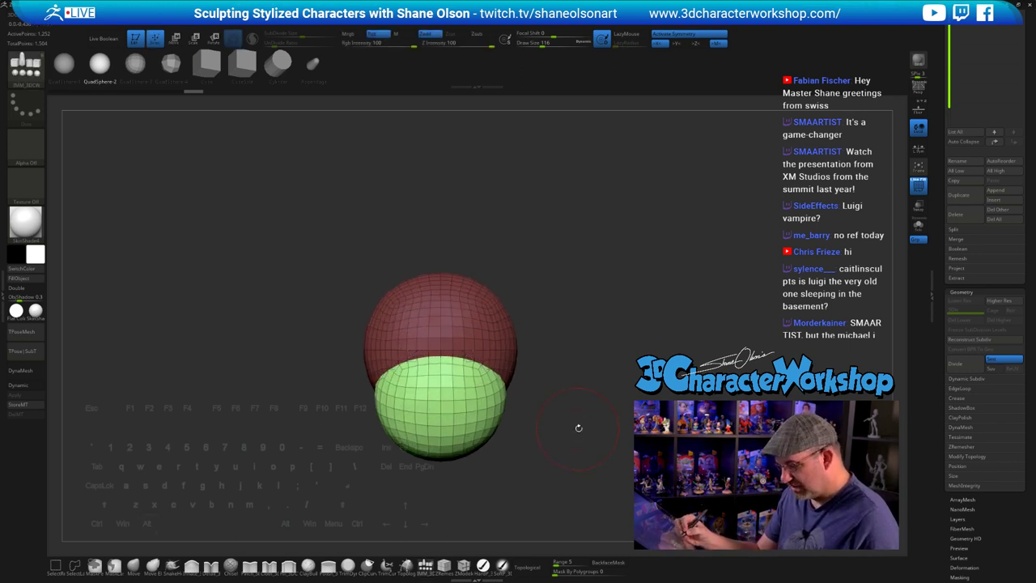
- Pull the inserted sphere's upper edge up and widen its upper sides into cheeks with the topological Move brush at draw size 234
{"action": "left_click", "coordinate": [133, 565]}
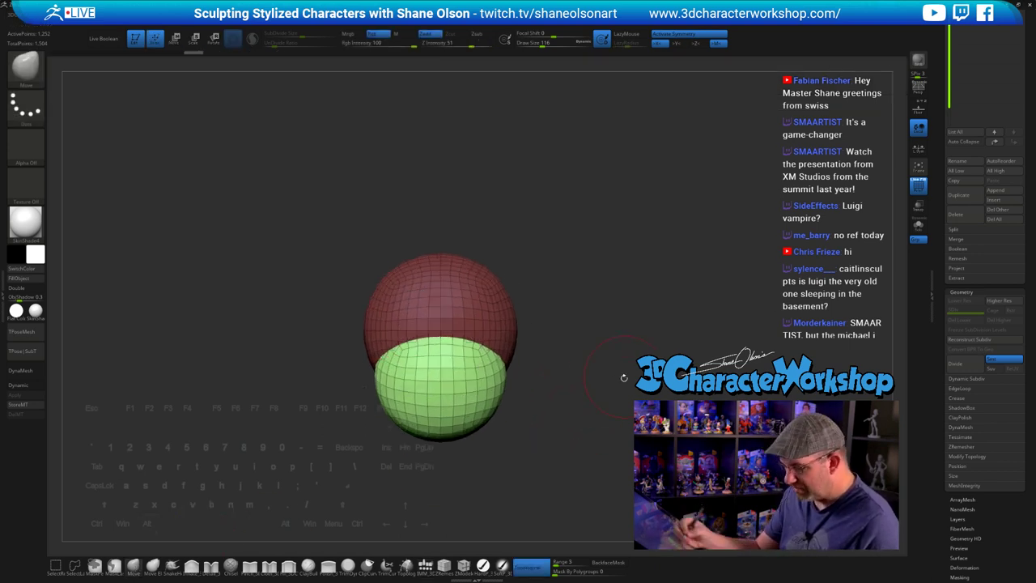
{"action": "mouse_move", "coordinate": [588, 402]}
{"action": "left_mouse_down"}
{"action": "mouse_move", "coordinate": [588, 386]}
{"action": "mouse_move", "coordinate": [577, 397]}
{"action": "mouse_move", "coordinate": [601, 375]}
{"action": "mouse_move", "coordinate": [574, 403]}
{"action": "mouse_move", "coordinate": [580, 368]}
{"action": "mouse_move", "coordinate": [570, 368]}
{"action": "mouse_move", "coordinate": [573, 382]}
{"action": "mouse_move", "coordinate": [618, 356]}
{"action": "left_mouse_up"}
{"action": "key", "text": "s"}
{"action": "left_click_drag", "start_coordinate": [437, 356], "coordinate": [441, 326]}
{"action": "left_click_drag", "start_coordinate": [540, 370], "coordinate": [564, 369]}
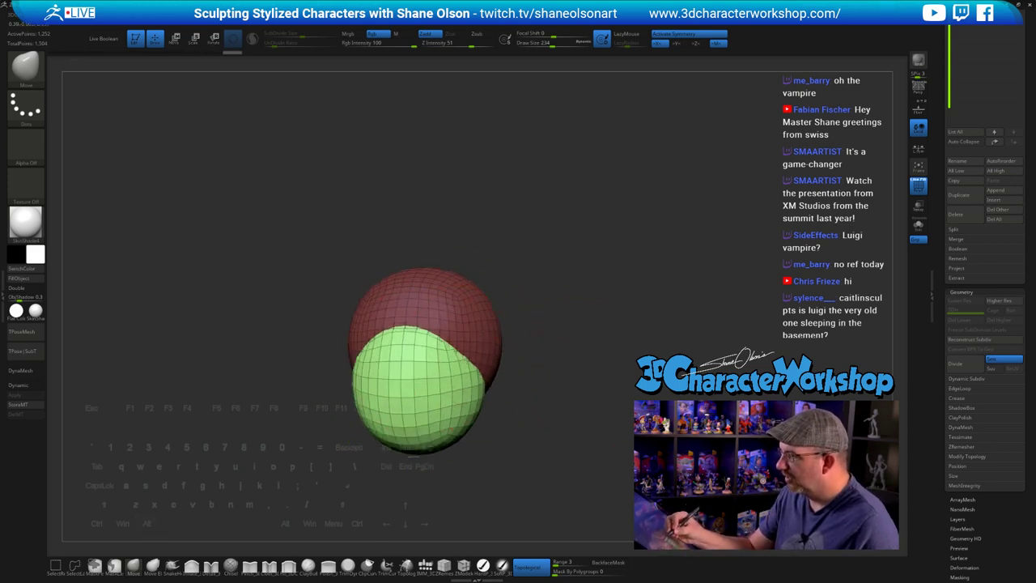
{"action": "left_click_drag", "start_coordinate": [460, 361], "coordinate": [486, 337]}
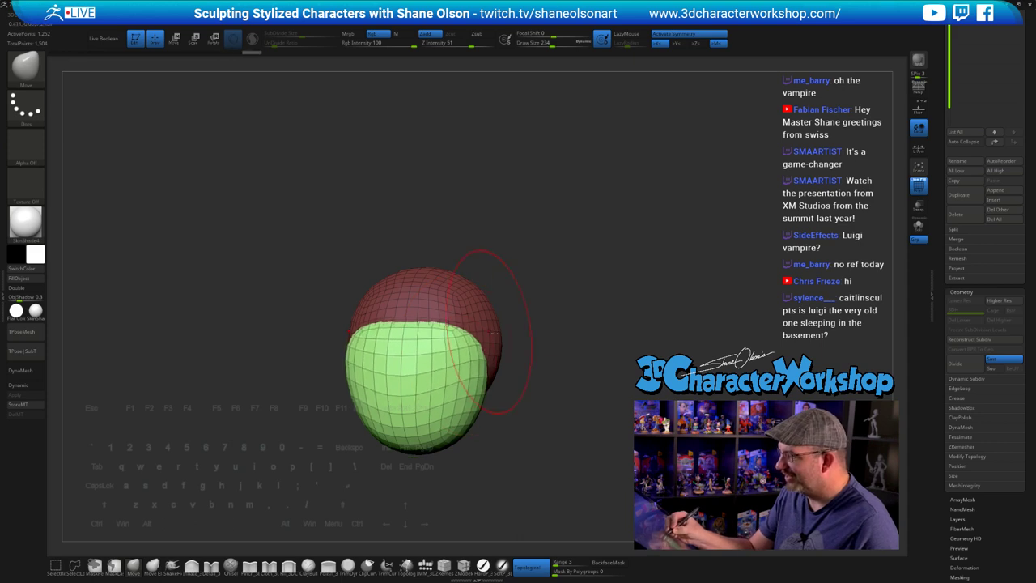
{"action": "left_click_drag", "start_coordinate": [551, 369], "coordinate": [536, 369]}
- Push in the inserted sphere's front profile and taper it toward the chin with the Move brush at draw size 293
{"action": "left_click_drag", "start_coordinate": [590, 389], "coordinate": [381, 370]}
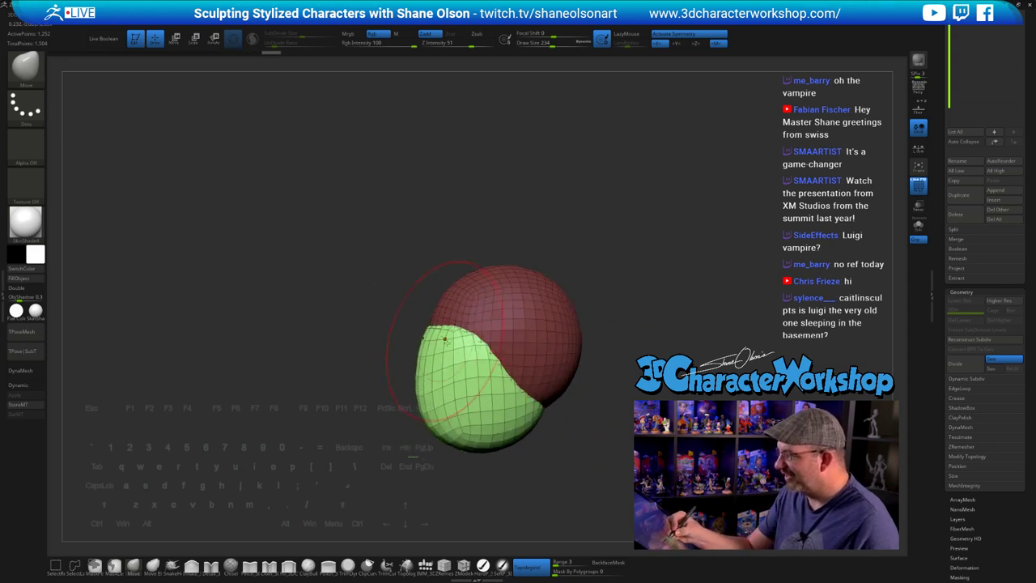
{"action": "left_click_drag", "start_coordinate": [435, 420], "coordinate": [445, 425]}
{"action": "key", "text": "]"}
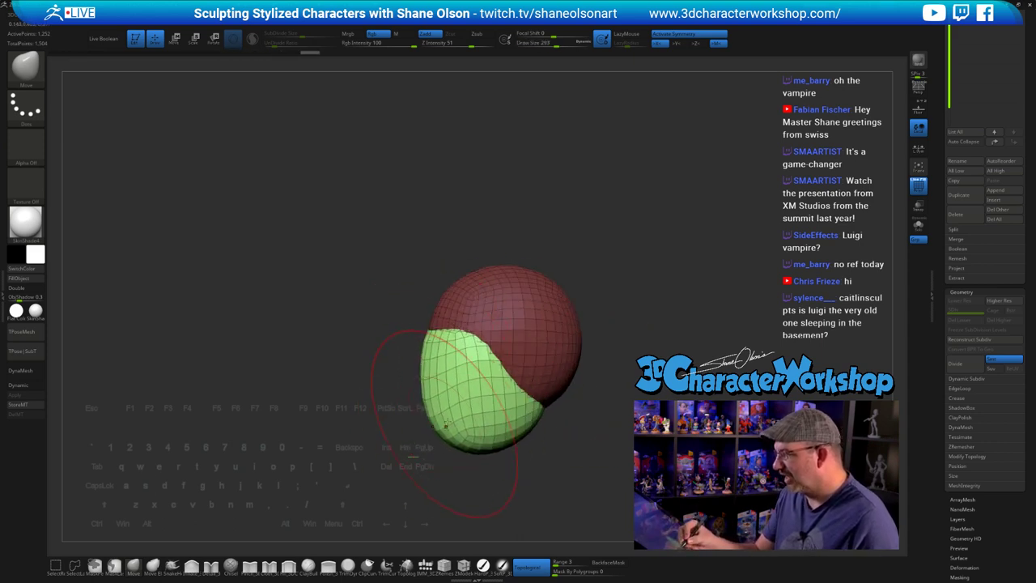
{"action": "left_click_drag", "start_coordinate": [564, 445], "coordinate": [454, 402]}
{"action": "mouse_move", "coordinate": [553, 461]}
{"action": "left_mouse_down"}
{"action": "mouse_move", "coordinate": [586, 460]}
{"action": "mouse_move", "coordinate": [560, 465]}
{"action": "mouse_move", "coordinate": [526, 424]}
{"action": "mouse_move", "coordinate": [500, 441]}
{"action": "mouse_move", "coordinate": [497, 432]}
{"action": "mouse_move", "coordinate": [505, 441]}
{"action": "mouse_move", "coordinate": [444, 427]}
{"action": "left_mouse_up"}
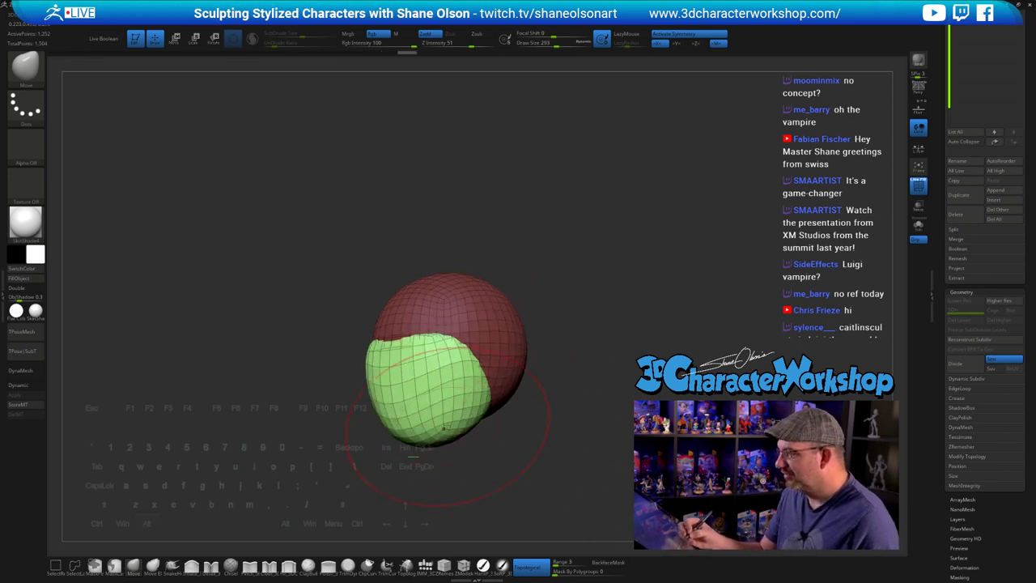
- Clear the mask, narrow the main sphere to match the face, and refine the side profile, reducing the draw size to 172
{"action": "left_click_drag", "start_coordinate": [518, 459], "coordinate": [566, 418]}
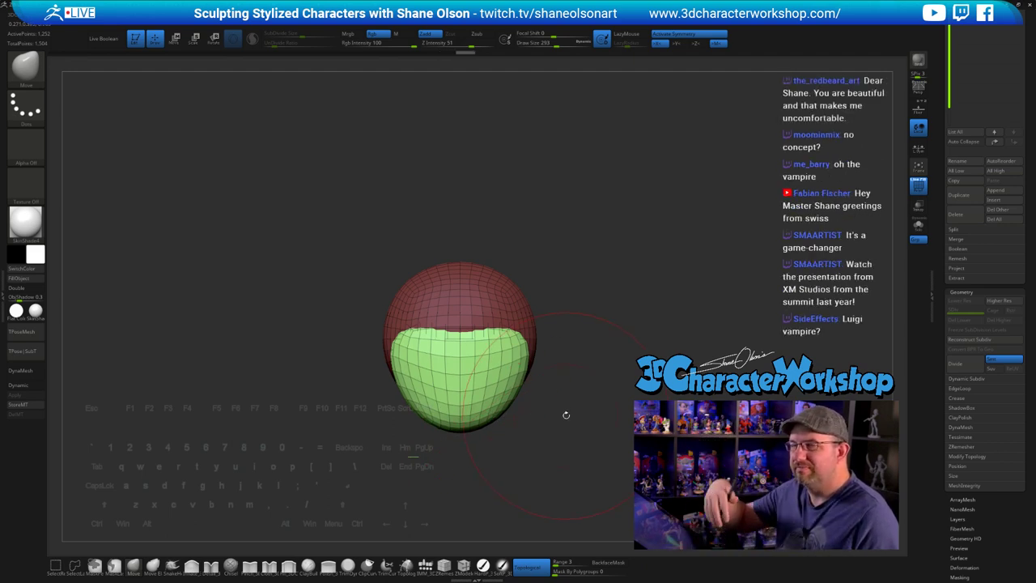
{"action": "left_click_drag", "start_coordinate": [591, 407], "coordinate": [556, 458]}
{"action": "mouse_move", "coordinate": [602, 455]}
{"action": "left_mouse_down"}
{"action": "mouse_move", "coordinate": [603, 392]}
{"action": "mouse_move", "coordinate": [564, 359]}
{"action": "mouse_move", "coordinate": [566, 370]}
{"action": "mouse_move", "coordinate": [557, 342]}
{"action": "mouse_move", "coordinate": [553, 376]}
{"action": "mouse_move", "coordinate": [500, 359]}
{"action": "left_mouse_up"}
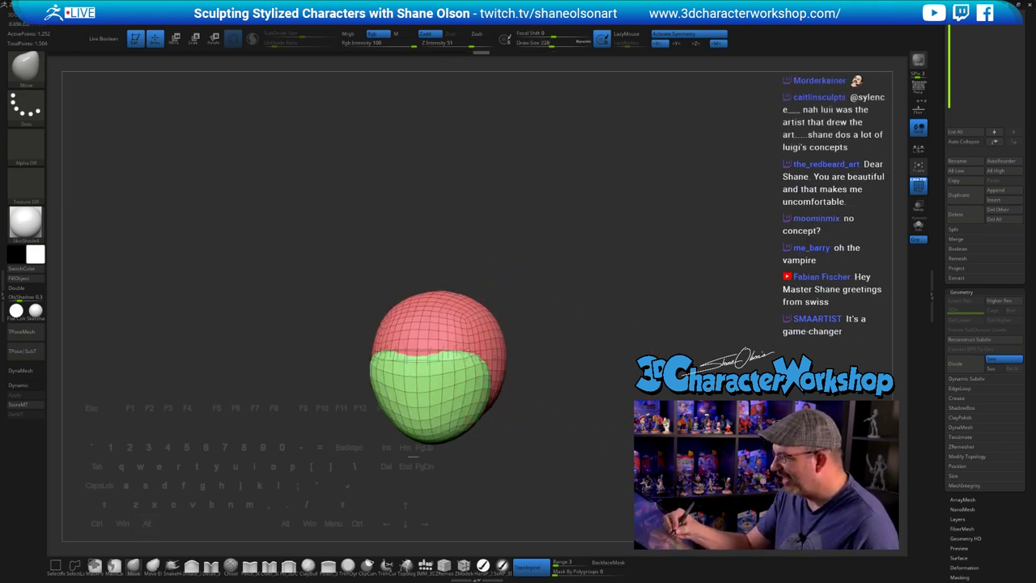
{"action": "mouse_move", "coordinate": [505, 409]}
{"action": "left_mouse_down"}
{"action": "mouse_move", "coordinate": [543, 426]}
{"action": "mouse_move", "coordinate": [534, 431]}
{"action": "mouse_move", "coordinate": [551, 426]}
{"action": "mouse_move", "coordinate": [522, 401]}
{"action": "mouse_move", "coordinate": [545, 428]}
{"action": "mouse_move", "coordinate": [610, 441]}
{"action": "mouse_move", "coordinate": [536, 397]}
{"action": "mouse_move", "coordinate": [595, 426]}
{"action": "mouse_move", "coordinate": [550, 430]}
{"action": "left_mouse_up"}
{"action": "key", "text": "s"}
{"action": "left_click", "coordinate": [540, 424]}
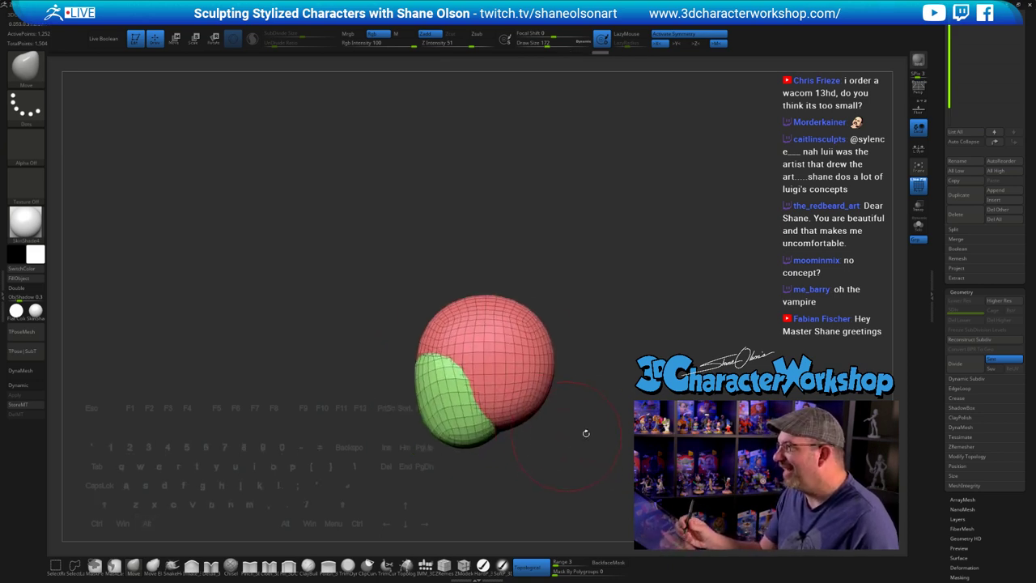
{"action": "left_click_drag", "start_coordinate": [613, 442], "coordinate": [583, 447], "text": "alt"}
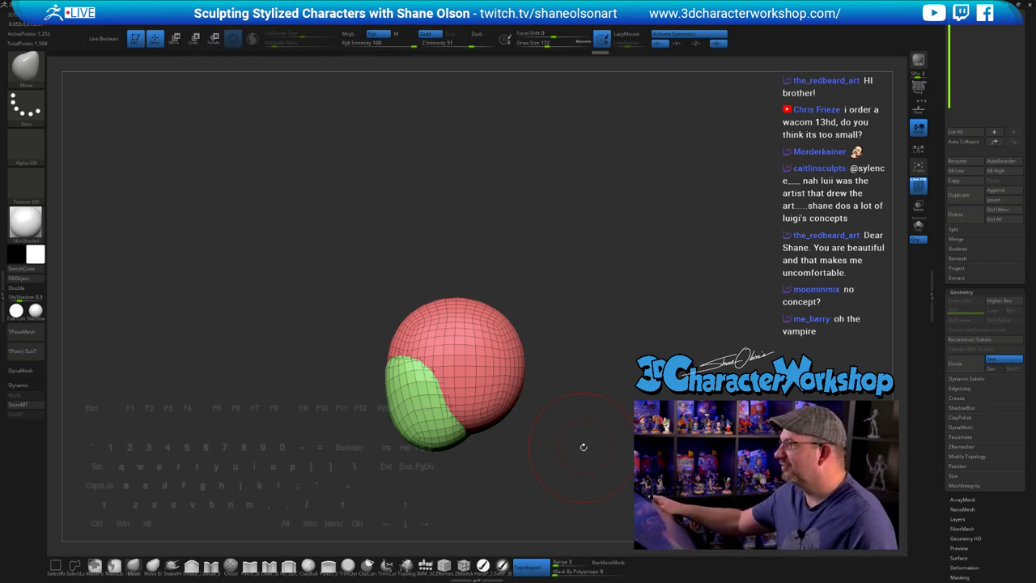
- Reset the transform gizmo's orientation and mask the face polygroup so only the cranium stays editable
{"action": "key", "text": "w"}
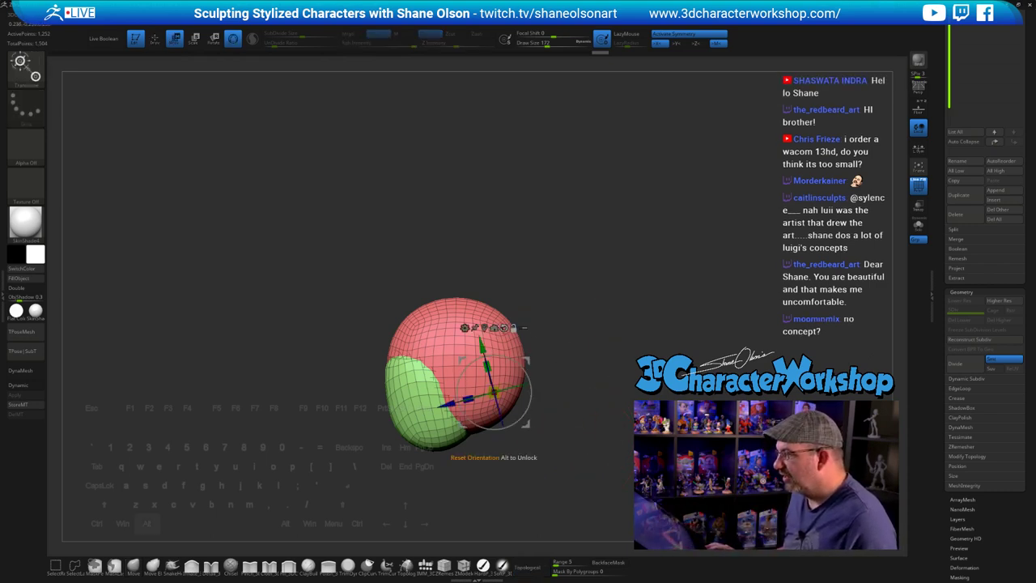
{"action": "left_click", "coordinate": [504, 327], "text": "alt"}
{"action": "left_click_drag", "start_coordinate": [526, 422], "coordinate": [491, 384], "text": "alt"}
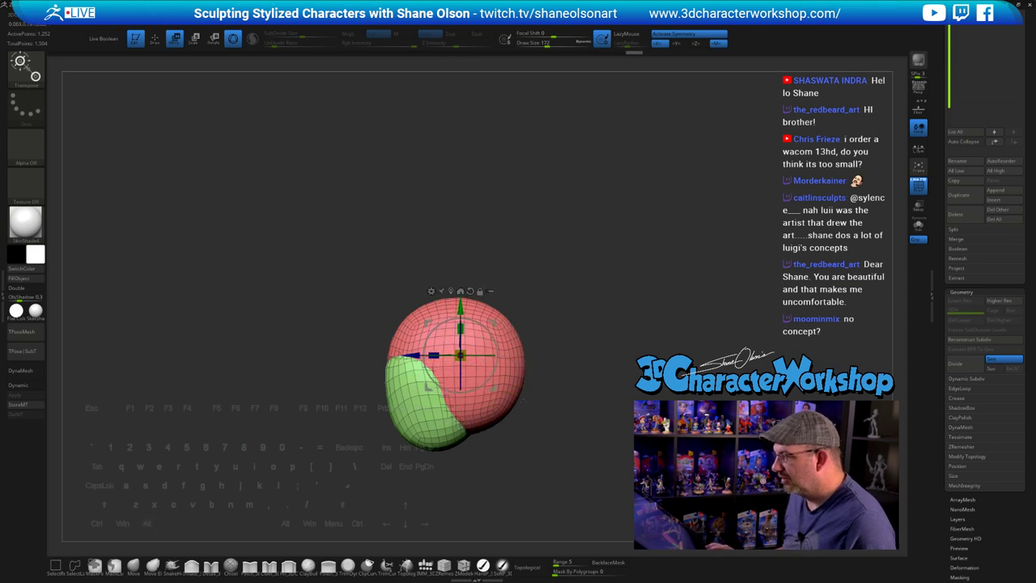
{"action": "left_click", "coordinate": [490, 339], "text": "ctrl"}
{"action": "left_click", "coordinate": [515, 327]}
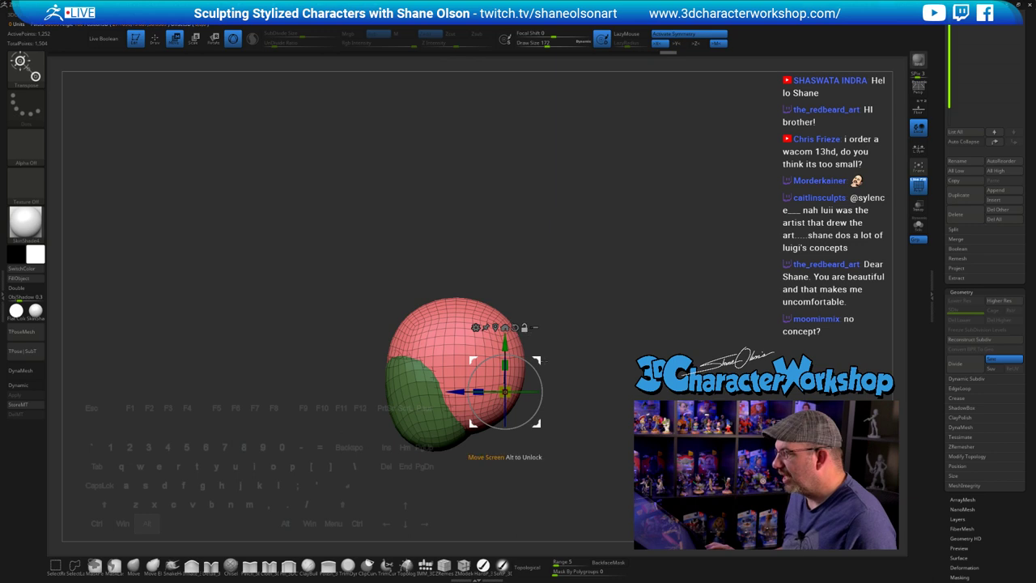
- Flatten the unmasked cranium vertically with the gizmo and shift it slightly down onto the face
{"action": "left_click_drag", "start_coordinate": [537, 360], "coordinate": [464, 332], "text": "alt"}
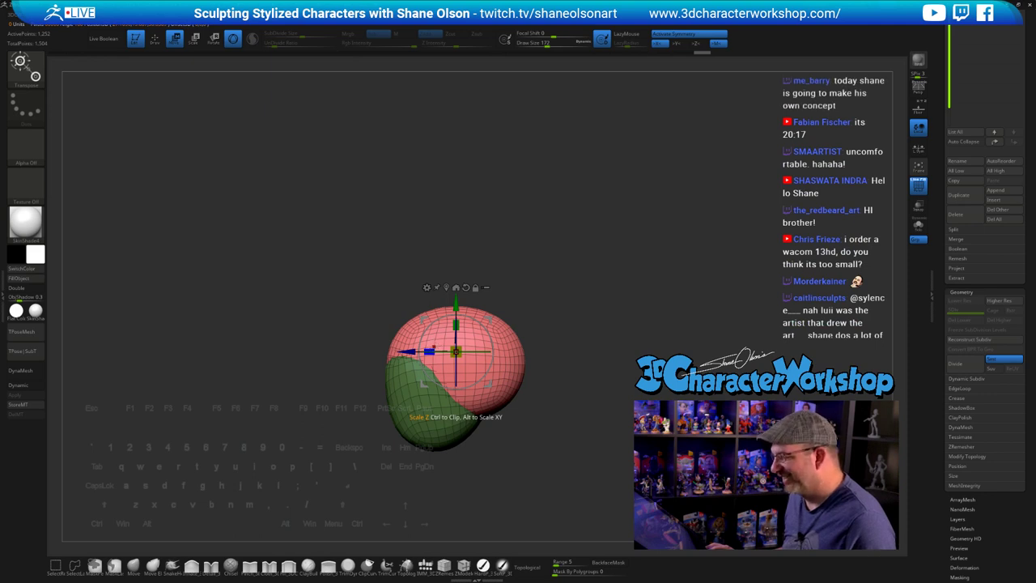
{"action": "left_click_drag", "start_coordinate": [434, 347], "coordinate": [437, 347]}
{"action": "left_click_drag", "start_coordinate": [489, 319], "coordinate": [487, 313]}
{"action": "left_click_drag", "start_coordinate": [541, 336], "coordinate": [670, 340]}
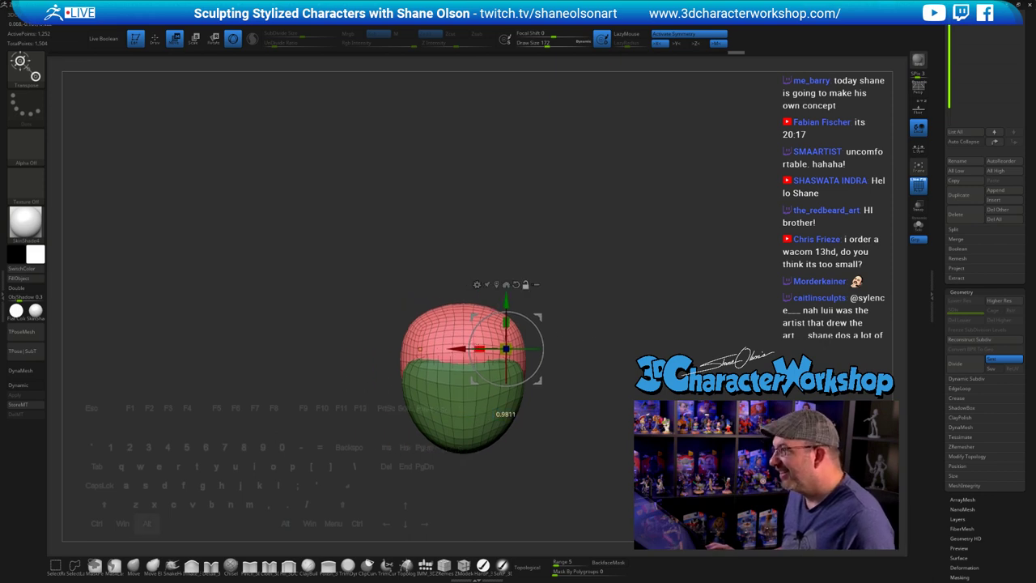
{"action": "left_click_drag", "start_coordinate": [505, 301], "coordinate": [505, 306]}
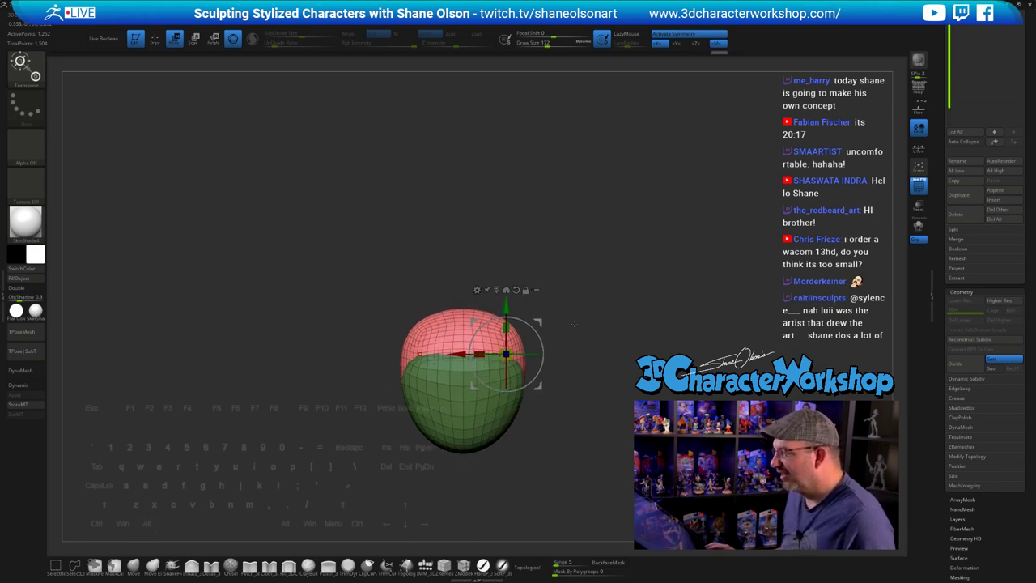
{"action": "left_click_drag", "start_coordinate": [574, 324], "coordinate": [503, 345]}
{"action": "left_click_drag", "start_coordinate": [662, 306], "coordinate": [609, 257], "text": "alt"}
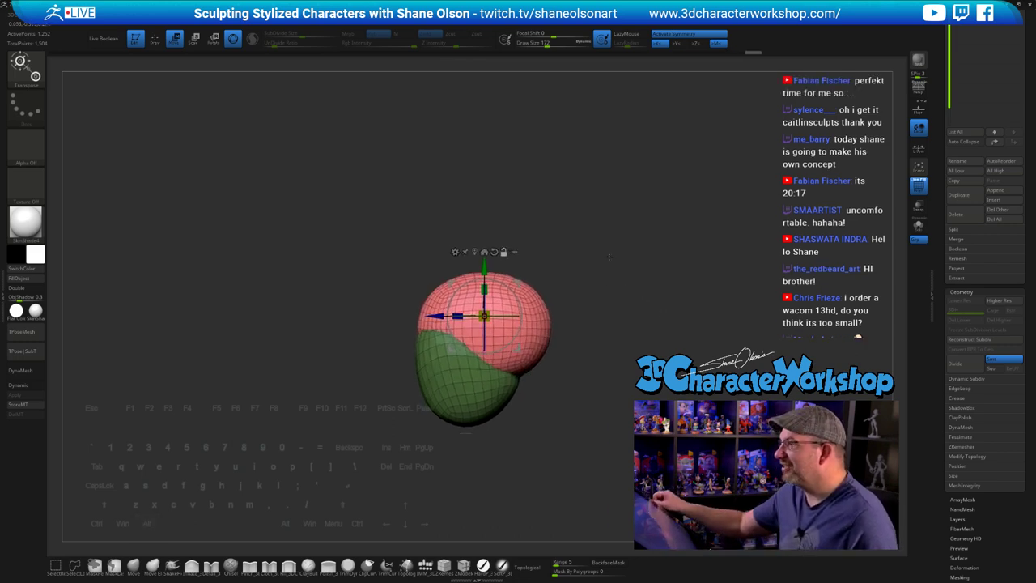
{"action": "mouse_move", "coordinate": [604, 373]}
{"action": "left_mouse_down"}
{"action": "mouse_move", "coordinate": [613, 370]}
{"action": "mouse_move", "coordinate": [604, 390]}
{"action": "mouse_move", "coordinate": [674, 415]}
{"action": "left_mouse_up"}
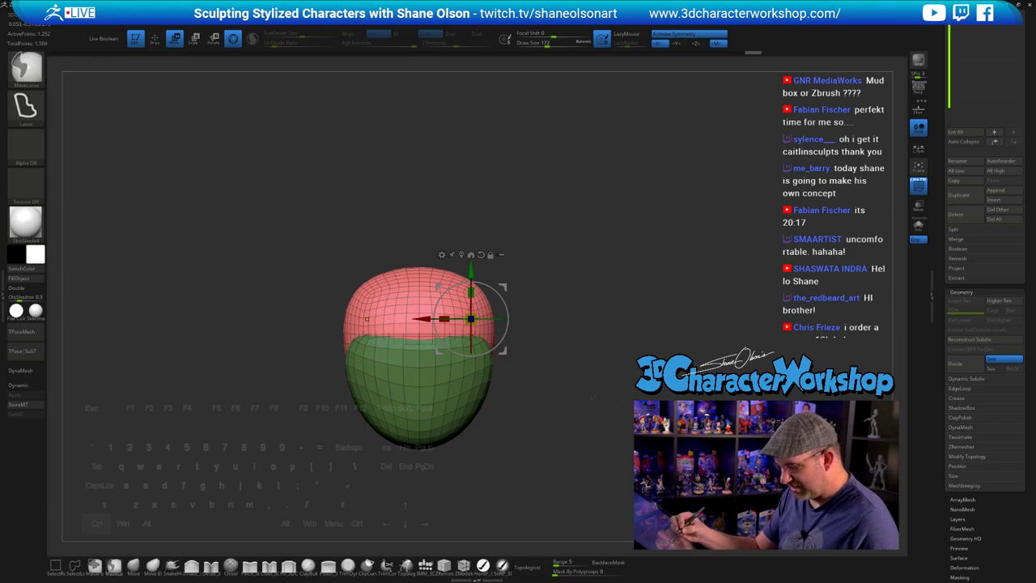
- Clear the mask and set up the Move brush with draw size 217 and topological mode off
{"action": "left_click_drag", "start_coordinate": [593, 405], "coordinate": [608, 422], "text": "ctrl"}
{"action": "left_click", "coordinate": [135, 565]}
{"action": "key", "text": "s"}
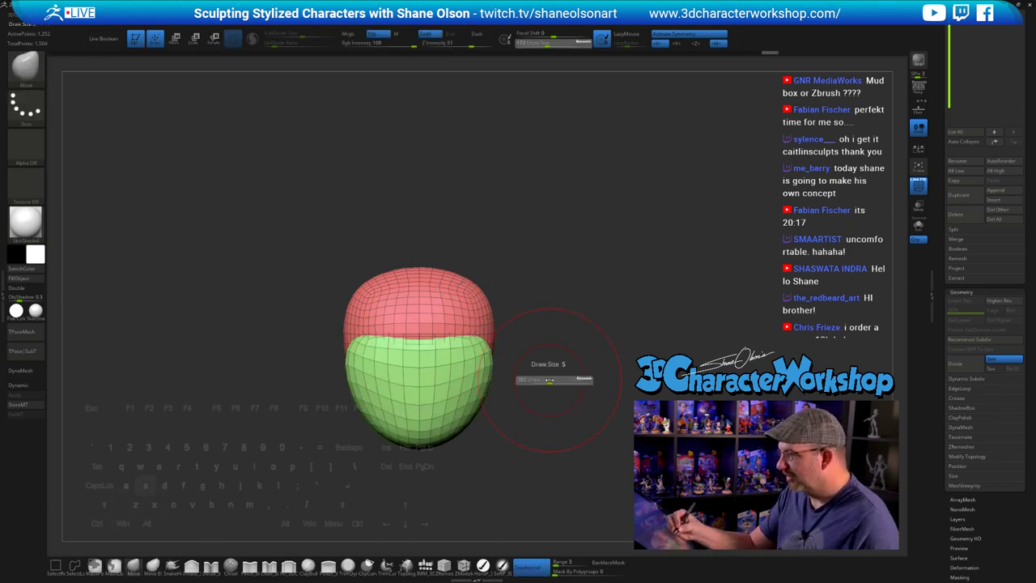
{"action": "left_click", "coordinate": [552, 380]}
{"action": "left_click", "coordinate": [529, 566]}
- Push the underside of the jaw up and inward to form a narrower, more angular chin in profile
{"action": "left_click_drag", "start_coordinate": [540, 359], "coordinate": [560, 362], "text": "alt"}
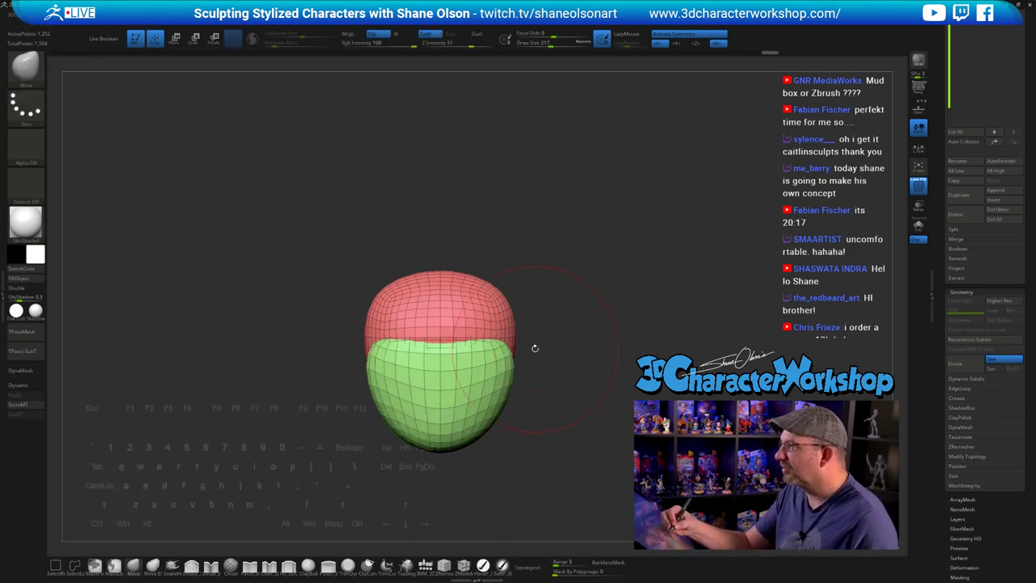
{"action": "mouse_move", "coordinate": [534, 322]}
{"action": "left_mouse_down", "text": "alt"}
{"action": "mouse_move", "coordinate": [527, 331]}
{"action": "mouse_move", "coordinate": [507, 305]}
{"action": "mouse_move", "coordinate": [539, 398]}
{"action": "mouse_move", "coordinate": [531, 460]}
{"action": "left_mouse_up", "text": "alt"}
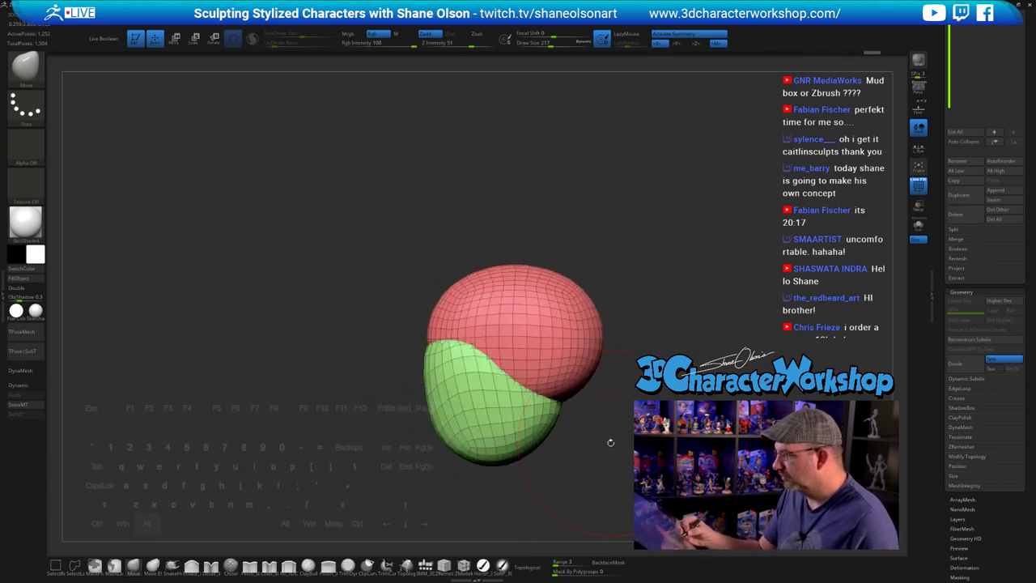
{"action": "left_click_drag", "start_coordinate": [610, 442], "coordinate": [555, 423]}
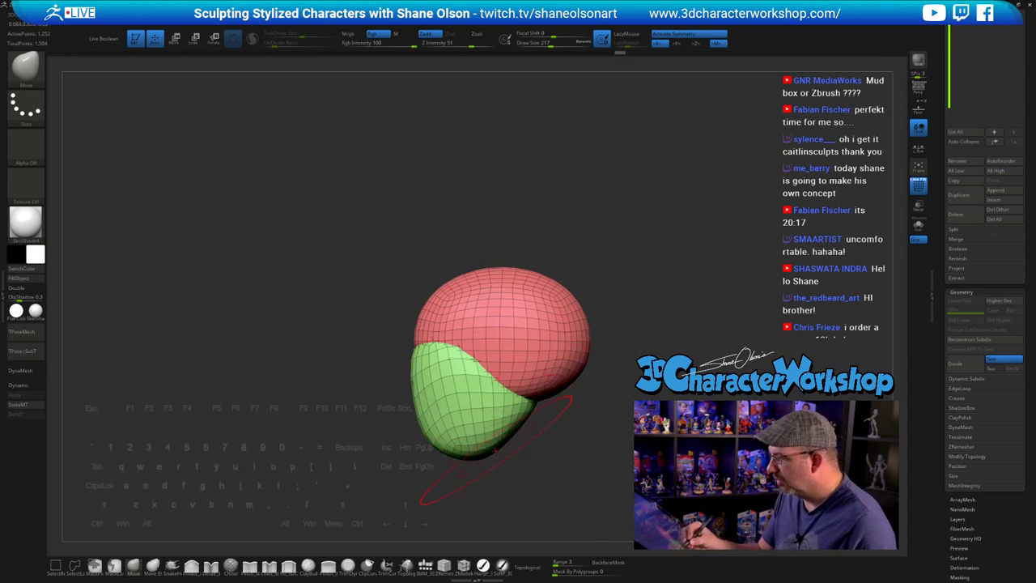
{"action": "mouse_move", "coordinate": [495, 451]}
{"action": "left_mouse_down"}
{"action": "mouse_move", "coordinate": [459, 431]}
{"action": "mouse_move", "coordinate": [442, 395]}
{"action": "mouse_move", "coordinate": [538, 450]}
{"action": "mouse_move", "coordinate": [596, 423]}
{"action": "left_mouse_up"}
{"action": "left_click_drag", "start_coordinate": [502, 408], "coordinate": [489, 388]}
{"action": "left_click_drag", "start_coordinate": [507, 344], "coordinate": [502, 343]}
{"action": "left_click_drag", "start_coordinate": [568, 408], "coordinate": [602, 392]}
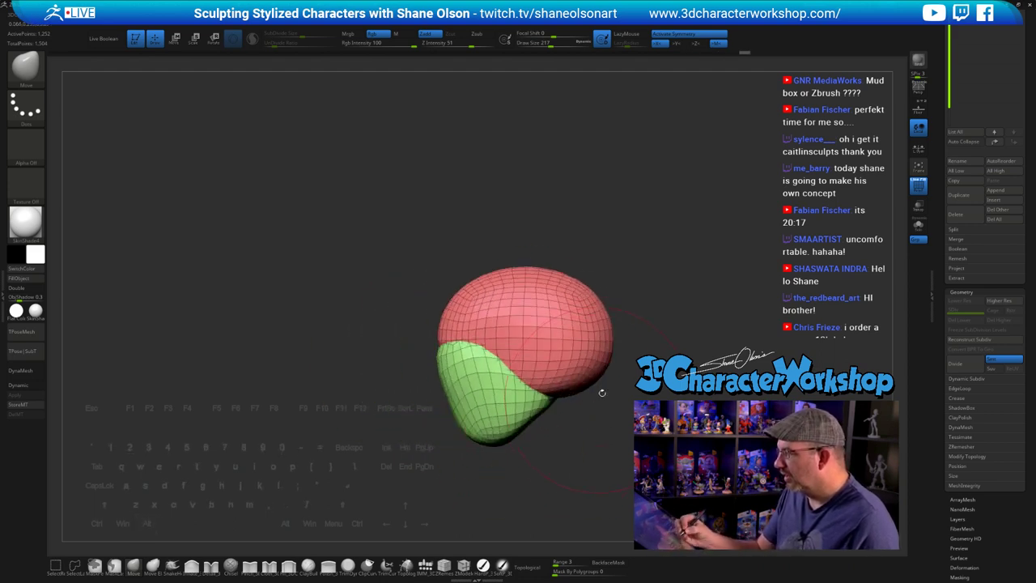
- Push the back of the cranium inward to shorten the head, using the Move brush at draw size 262
{"action": "key", "text": "space"}
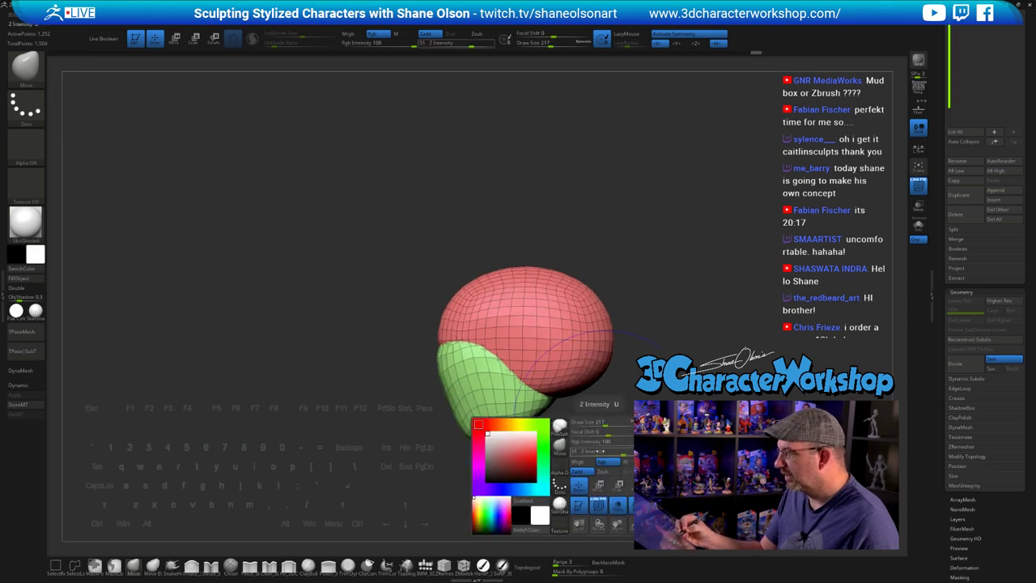
{"action": "left_click_drag", "start_coordinate": [620, 343], "coordinate": [619, 362]}
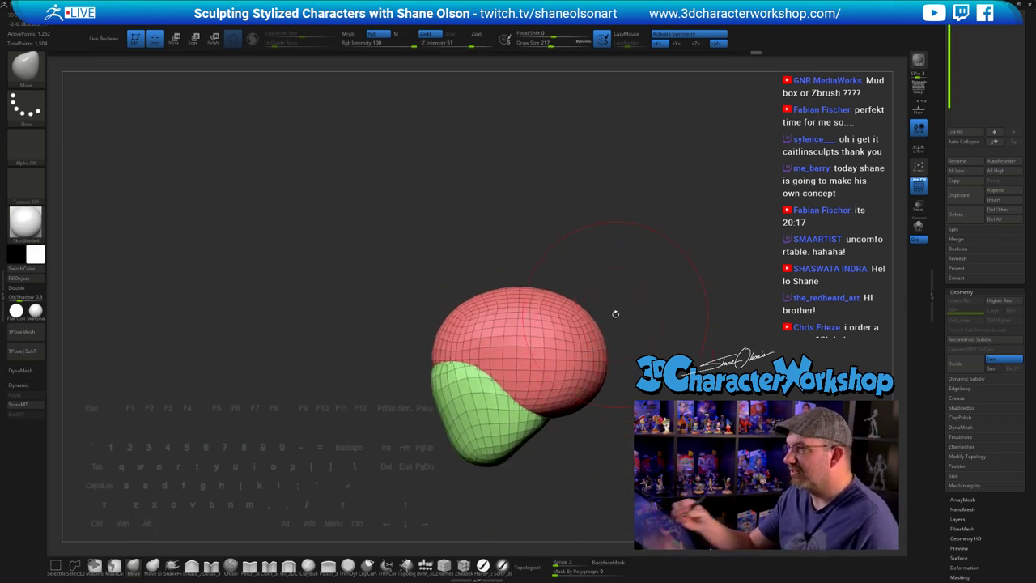
{"action": "left_click_drag", "start_coordinate": [588, 321], "coordinate": [629, 354]}
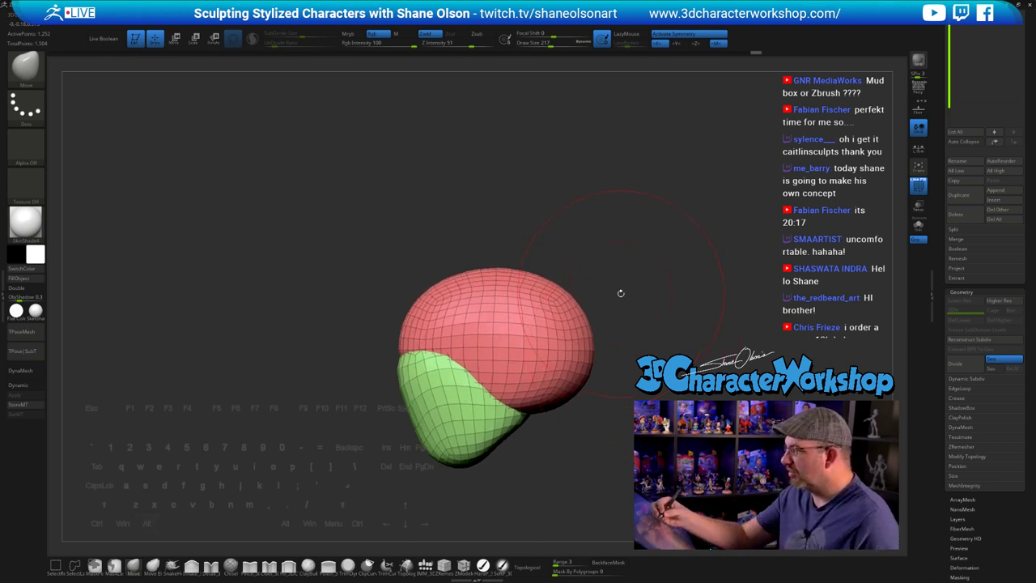
{"action": "key", "text": "s"}
{"action": "left_click_drag", "start_coordinate": [609, 300], "coordinate": [597, 318]}
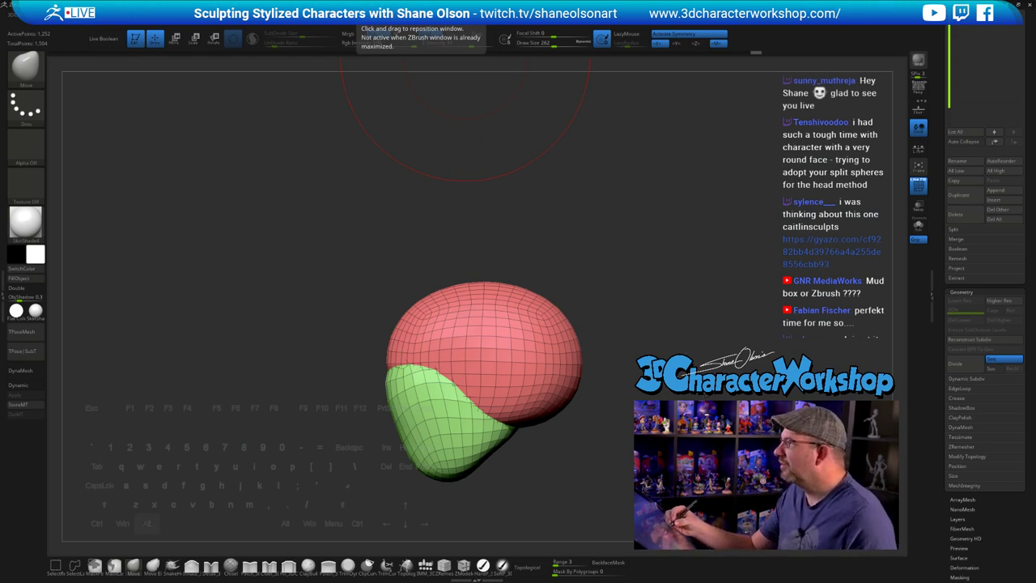
{"action": "mouse_move", "coordinate": [631, 315]}
{"action": "left_mouse_down"}
{"action": "mouse_move", "coordinate": [675, 343]}
{"action": "mouse_move", "coordinate": [647, 330]}
{"action": "left_mouse_up"}
{"action": "left_click_drag", "start_coordinate": [694, 396], "coordinate": [654, 346]}
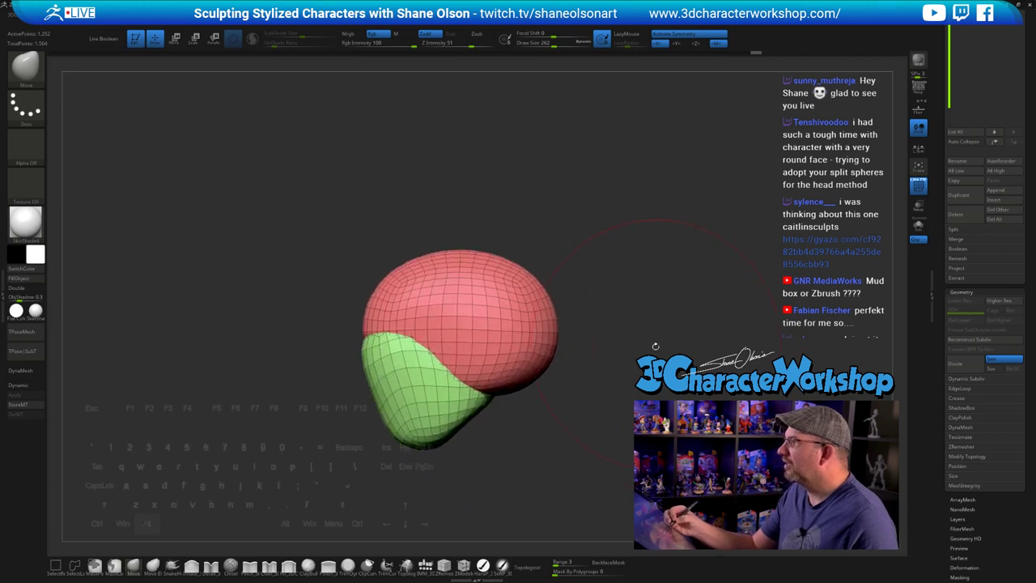
{"action": "left_click_drag", "start_coordinate": [561, 341], "coordinate": [548, 327]}
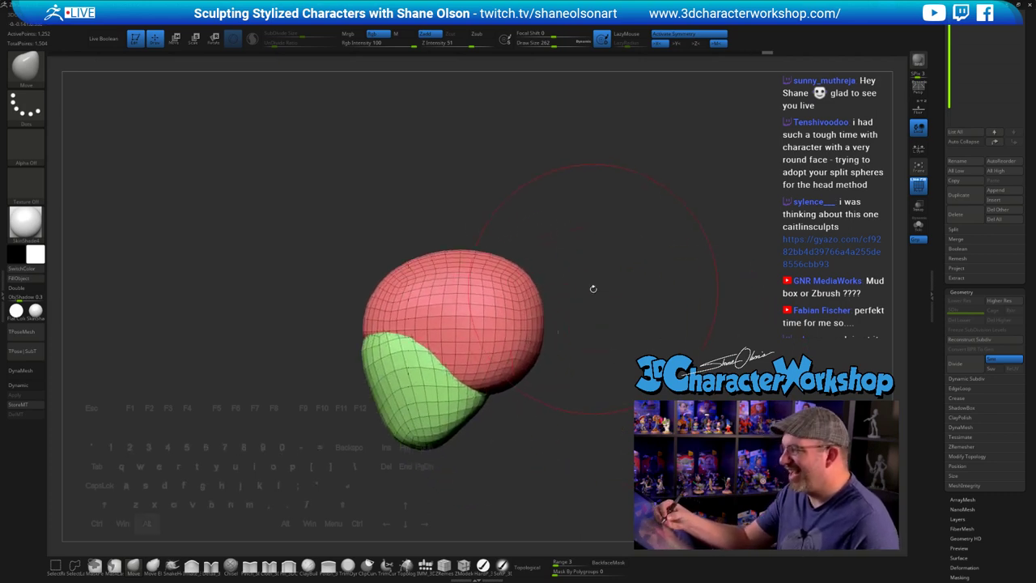
- Set the Move brush's draw size to 187 and bring up the subtool list
{"action": "left_click_drag", "start_coordinate": [576, 277], "coordinate": [583, 294], "text": "alt"}
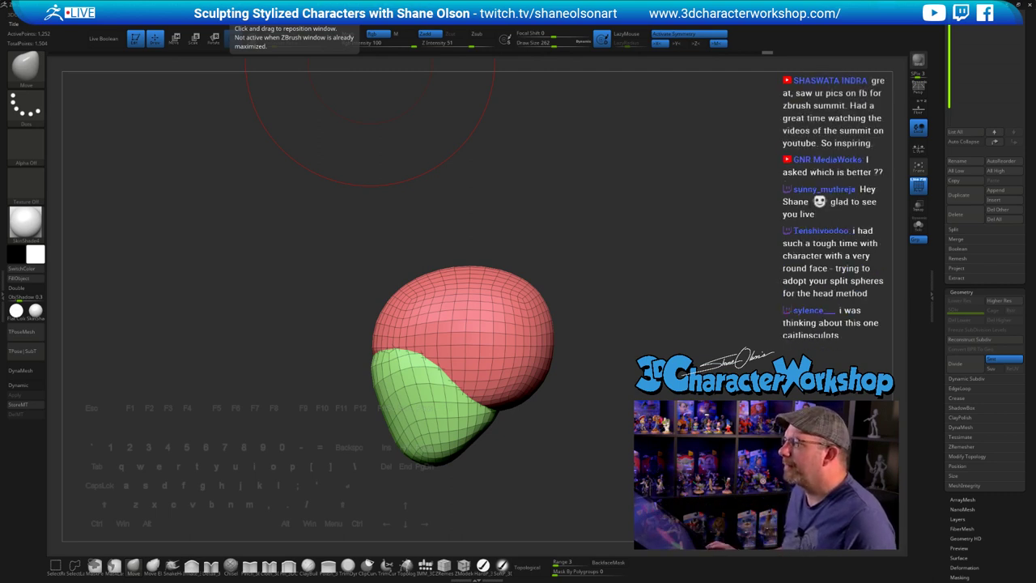
{"action": "left_click_drag", "start_coordinate": [667, 219], "coordinate": [638, 220], "text": "alt"}
{"action": "key", "text": "s"}
{"action": "left_click_drag", "start_coordinate": [558, 209], "coordinate": [585, 212], "text": "alt"}
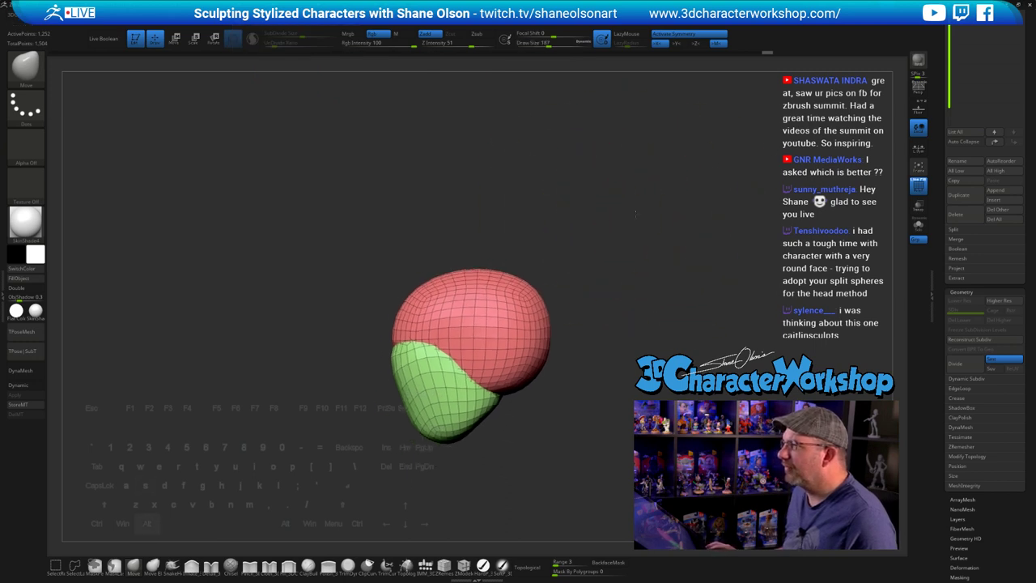
{"action": "right_click_drag", "start_coordinate": [635, 214], "coordinate": [617, 210], "text": "alt"}
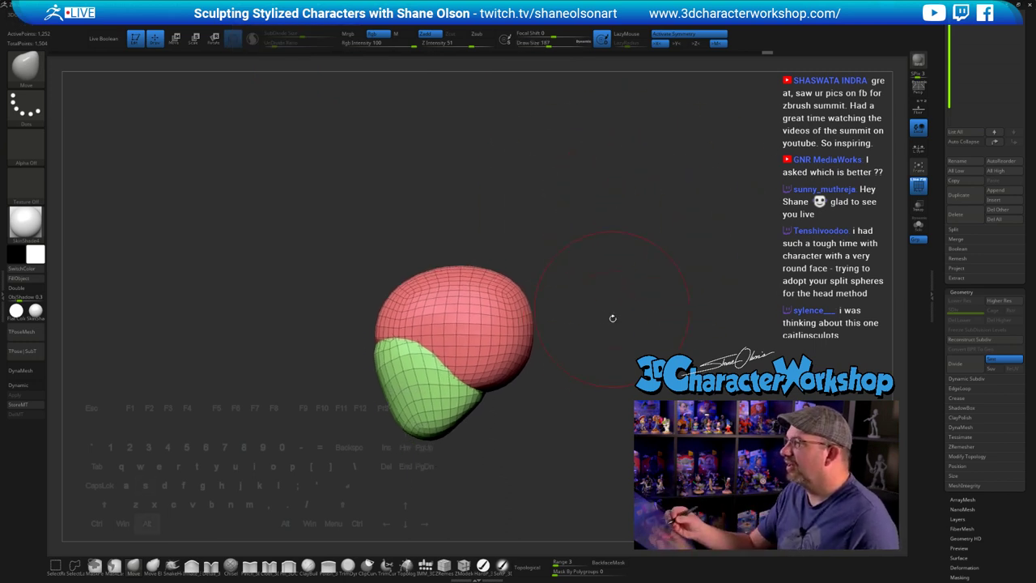
{"action": "right_click_drag", "start_coordinate": [613, 318], "coordinate": [591, 322], "text": "alt"}
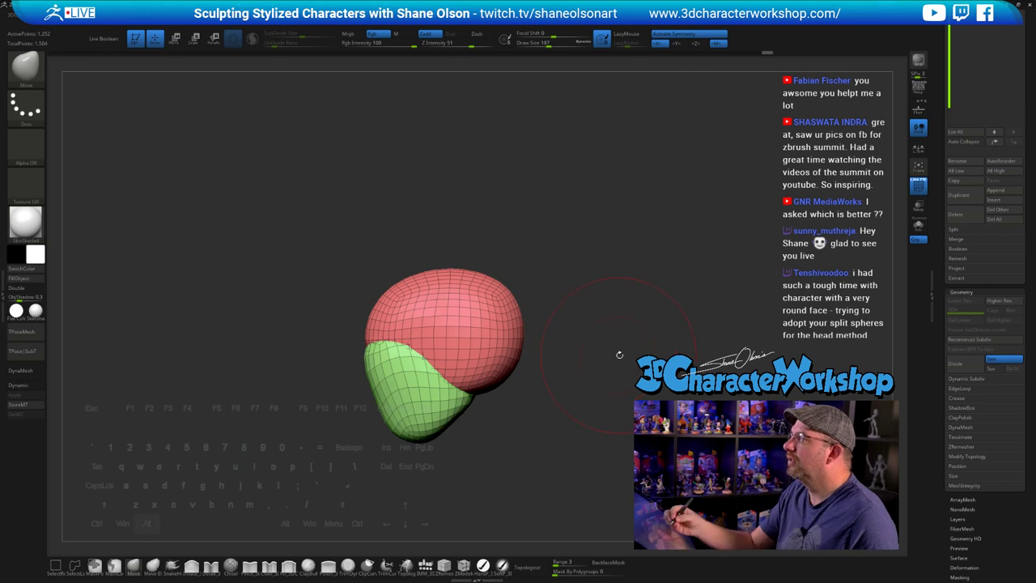
{"action": "left_click_drag", "start_coordinate": [619, 354], "coordinate": [597, 337], "text": "alt"}
{"action": "left_click_drag", "start_coordinate": [508, 296], "coordinate": [542, 316], "text": "alt"}
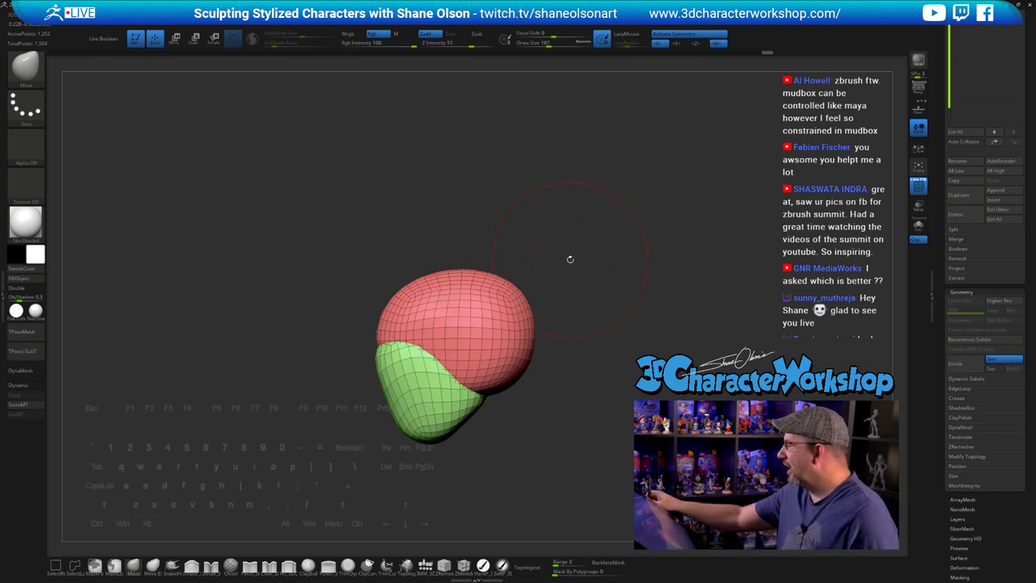
{"action": "left_click_drag", "start_coordinate": [944, 121], "coordinate": [957, 203]}
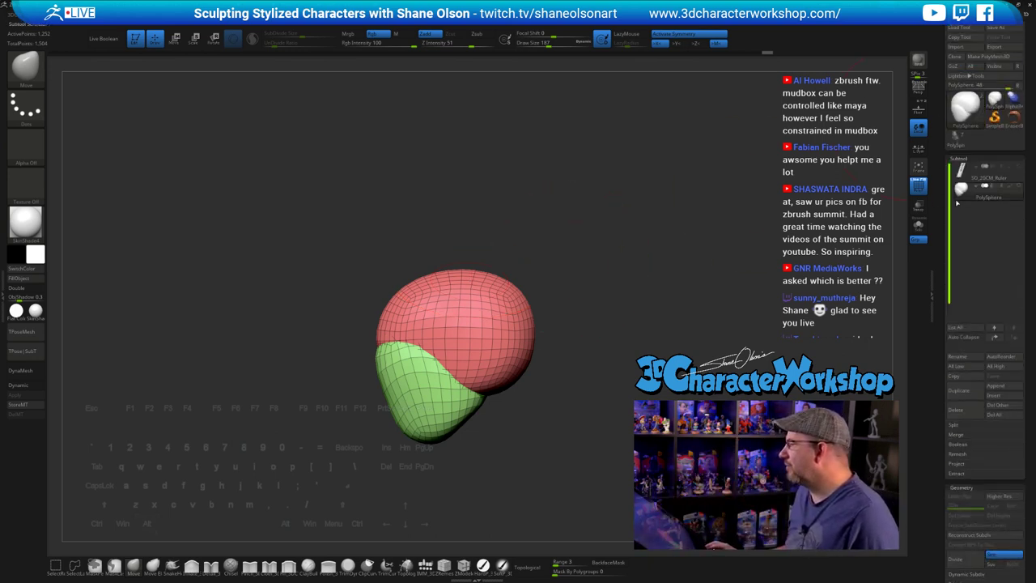
- Open the finished Frankenstein head, hide its polyframe, examine its proportions from the front and in profile, and return to the vampire head
{"action": "left_click", "coordinate": [955, 138]}
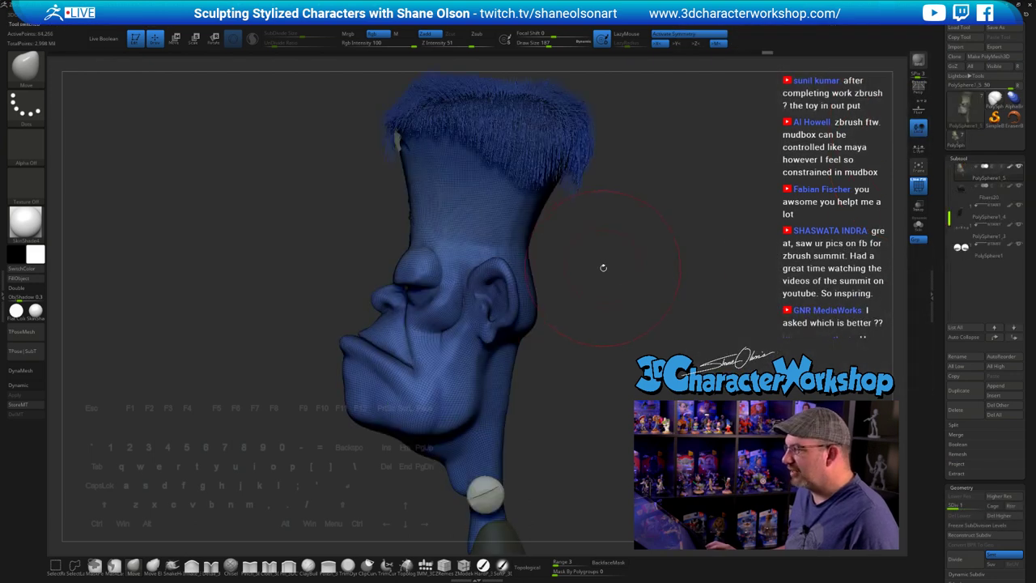
{"action": "left_click_drag", "start_coordinate": [655, 281], "coordinate": [631, 289]}
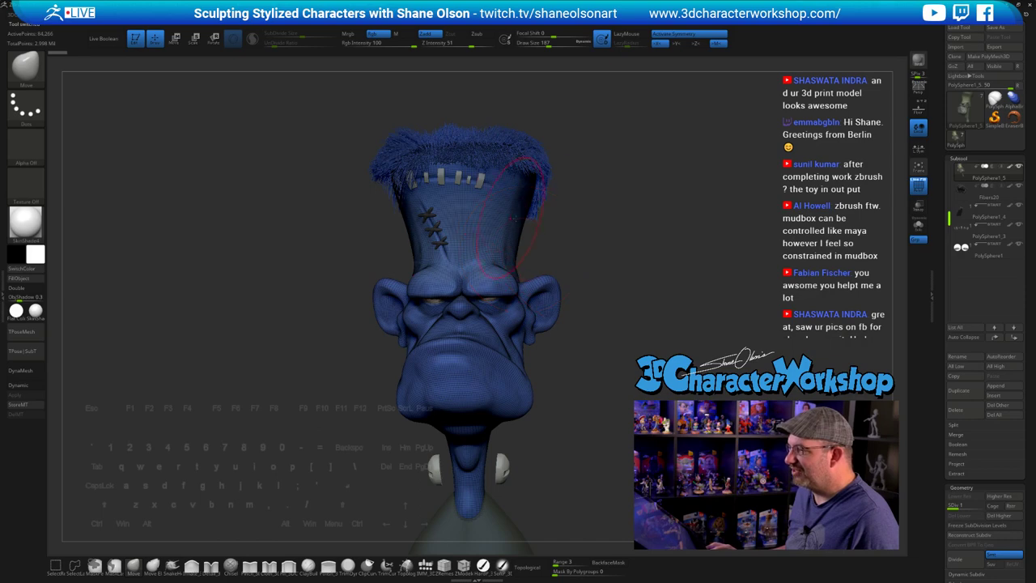
{"action": "key", "text": "shift+f"}
{"action": "mouse_move", "coordinate": [661, 268]}
{"action": "left_mouse_down"}
{"action": "mouse_move", "coordinate": [616, 266]}
{"action": "mouse_move", "coordinate": [653, 265]}
{"action": "left_mouse_up"}
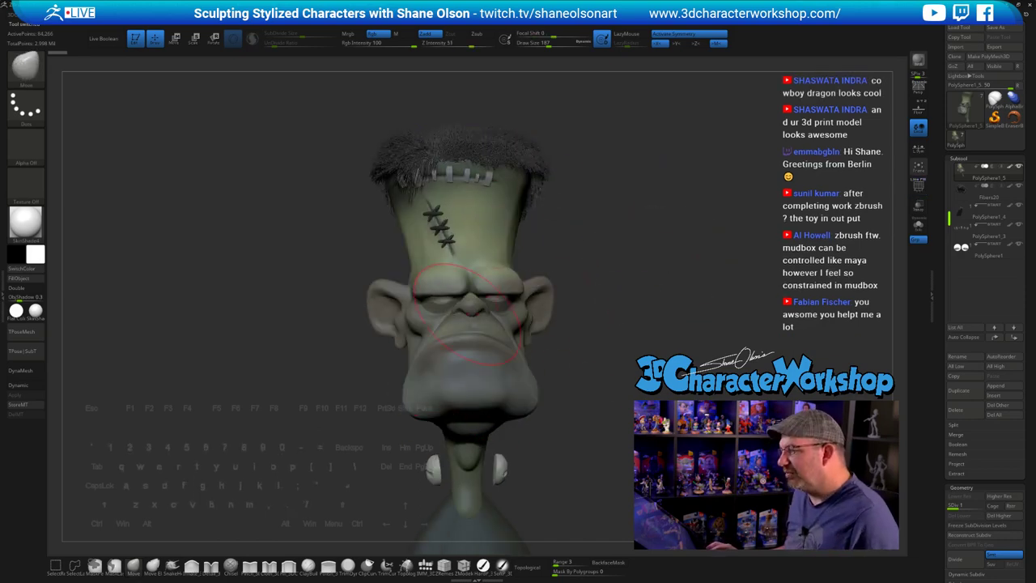
{"action": "left_click_drag", "start_coordinate": [643, 334], "coordinate": [548, 267]}
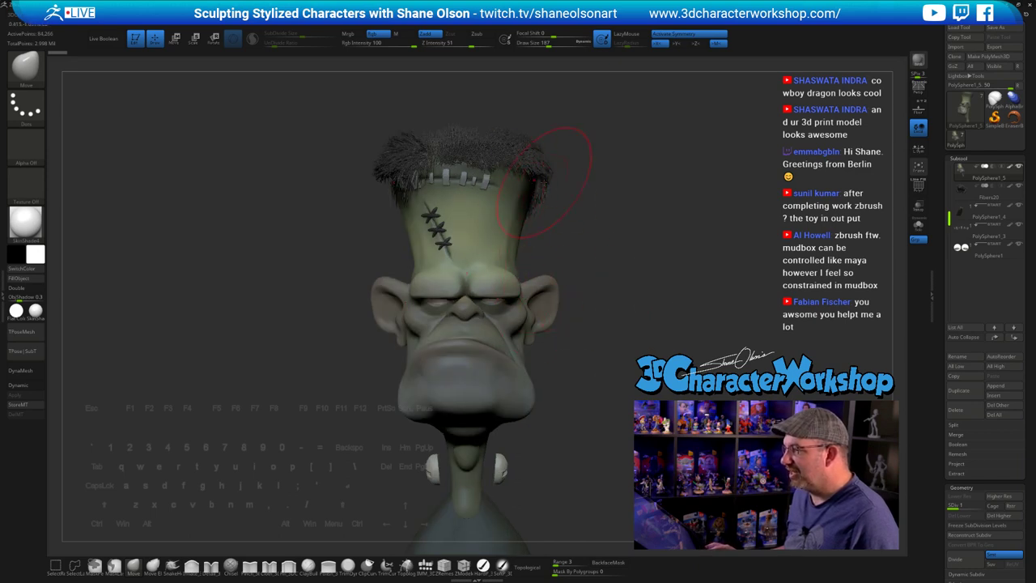
{"action": "left_click_drag", "start_coordinate": [659, 356], "coordinate": [612, 334]}
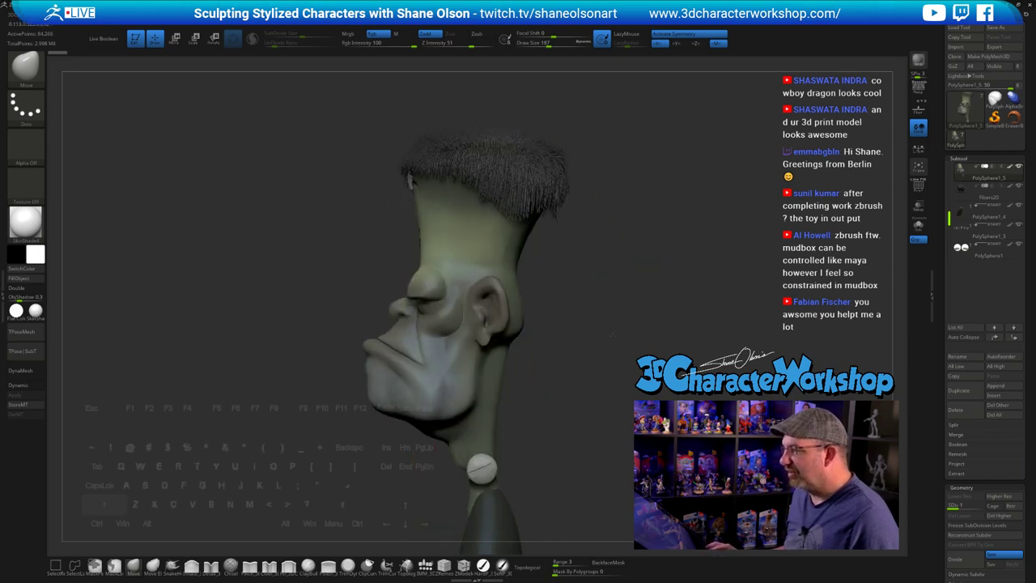
{"action": "left_click_drag", "start_coordinate": [384, 456], "coordinate": [688, 336]}
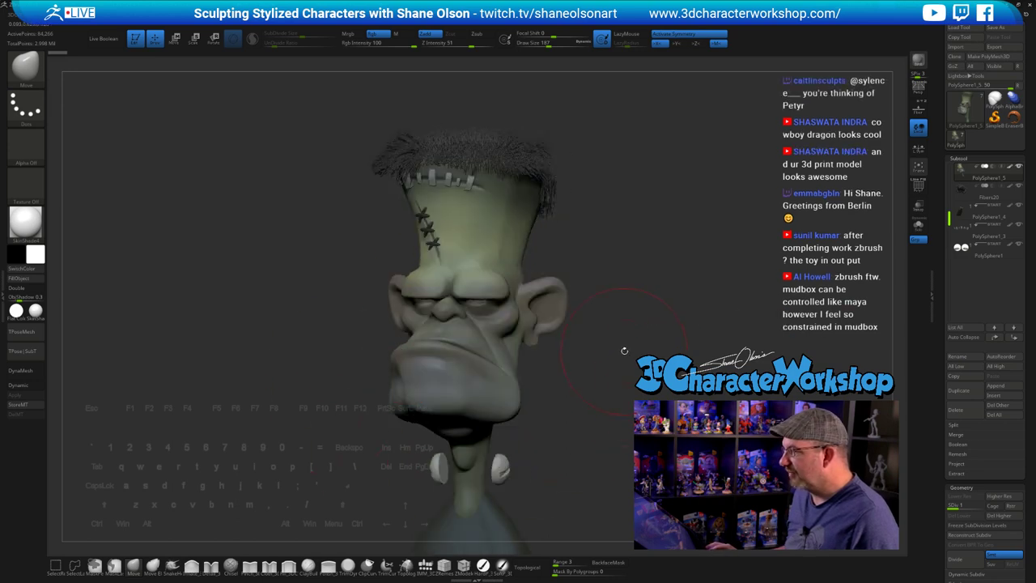
{"action": "mouse_move", "coordinate": [624, 350]}
{"action": "left_mouse_down"}
{"action": "mouse_move", "coordinate": [631, 335]}
{"action": "mouse_move", "coordinate": [621, 338]}
{"action": "left_mouse_up"}
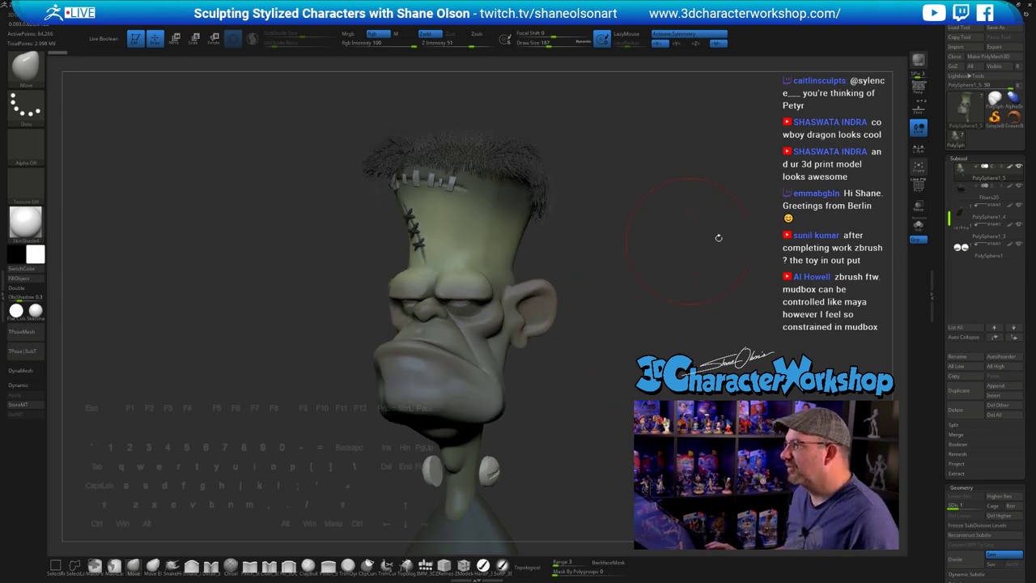
{"action": "left_click", "coordinate": [995, 99]}
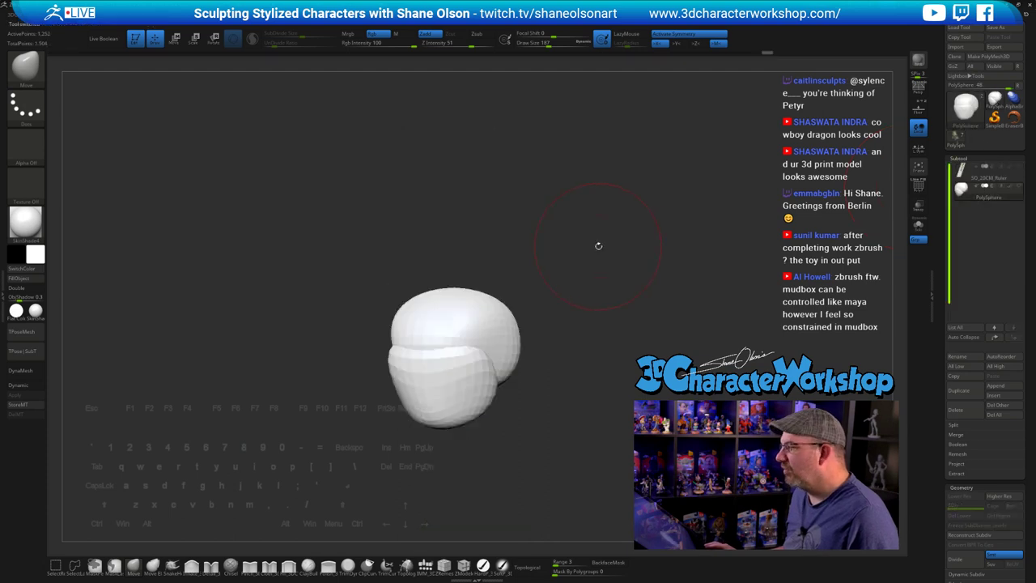
- Pull the top of the cranium up into a taller head with the Move brush at draw size 228 and smooth its back
{"action": "left_click_drag", "start_coordinate": [597, 245], "coordinate": [596, 254], "text": "shift"}
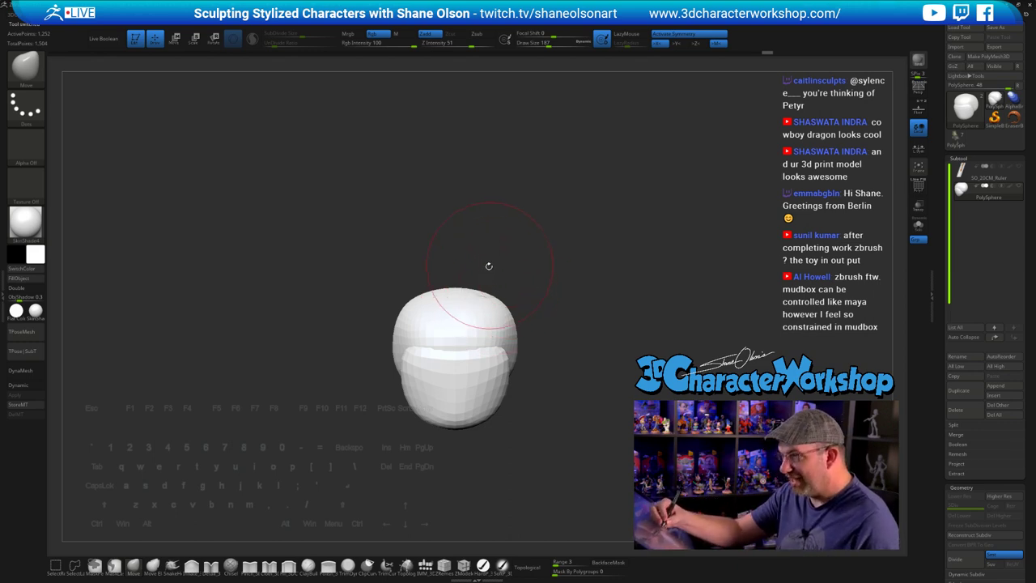
{"action": "mouse_move", "coordinate": [547, 329]}
{"action": "left_mouse_down"}
{"action": "mouse_move", "coordinate": [509, 328]}
{"action": "mouse_move", "coordinate": [538, 392]}
{"action": "mouse_move", "coordinate": [538, 368]}
{"action": "mouse_move", "coordinate": [593, 351]}
{"action": "mouse_move", "coordinate": [577, 334]}
{"action": "left_mouse_up"}
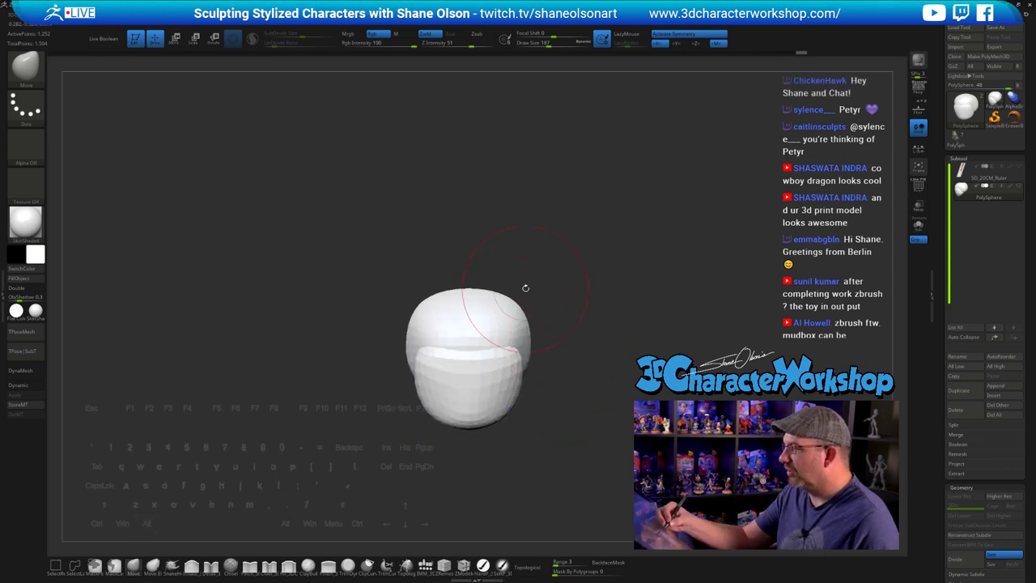
{"action": "mouse_move", "coordinate": [444, 294]}
{"action": "left_mouse_down"}
{"action": "mouse_move", "coordinate": [492, 245]}
{"action": "mouse_move", "coordinate": [516, 267]}
{"action": "mouse_move", "coordinate": [520, 253]}
{"action": "left_mouse_up"}
{"action": "left_click_drag", "start_coordinate": [529, 310], "coordinate": [517, 312]}
{"action": "mouse_move", "coordinate": [590, 326]}
{"action": "left_mouse_down"}
{"action": "mouse_move", "coordinate": [576, 344]}
{"action": "mouse_move", "coordinate": [558, 340]}
{"action": "mouse_move", "coordinate": [600, 283]}
{"action": "mouse_move", "coordinate": [624, 284]}
{"action": "mouse_move", "coordinate": [589, 347]}
{"action": "mouse_move", "coordinate": [592, 292]}
{"action": "left_mouse_up"}
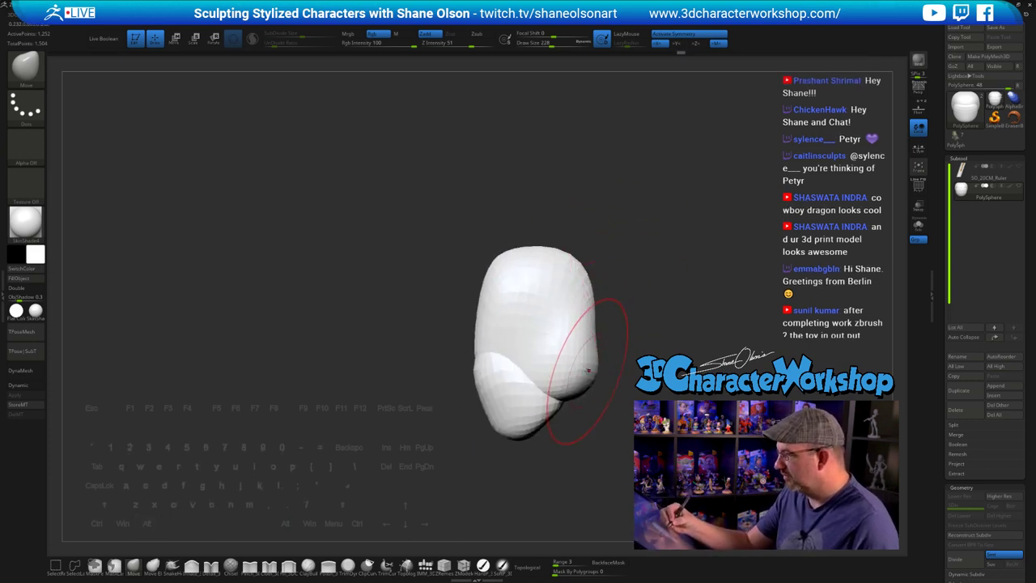
{"action": "left_click_drag", "start_coordinate": [633, 347], "coordinate": [550, 327], "text": "alt"}
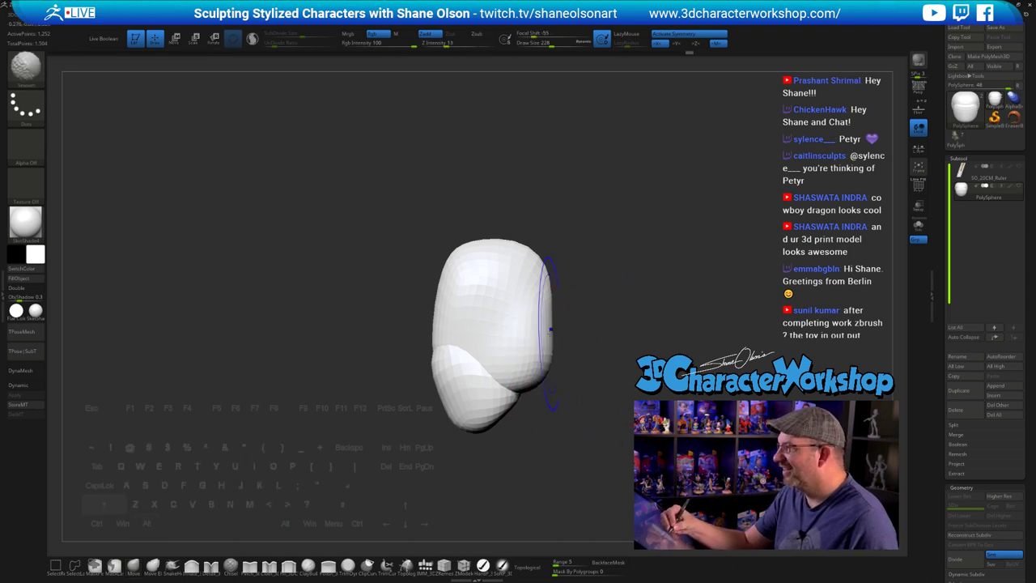
{"action": "mouse_move", "coordinate": [606, 393]}
{"action": "left_mouse_down"}
{"action": "mouse_move", "coordinate": [616, 379]}
{"action": "mouse_move", "coordinate": [591, 360]}
{"action": "left_mouse_up"}
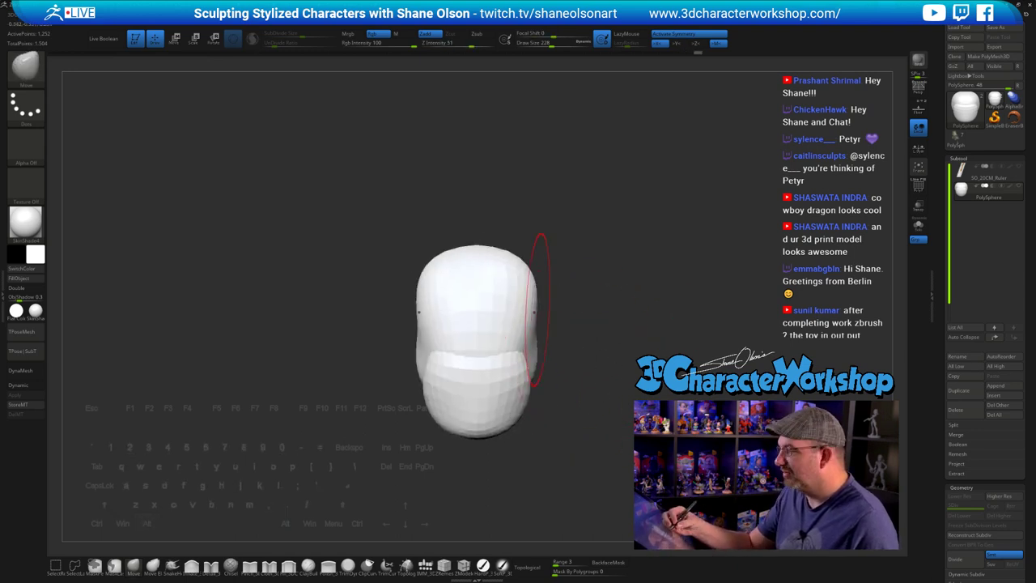
- Square off the top and sides of the cranium with the Move brush at draw size 177
{"action": "mouse_move", "coordinate": [541, 305]}
{"action": "left_mouse_down"}
{"action": "mouse_move", "coordinate": [528, 280]}
{"action": "mouse_move", "coordinate": [550, 287]}
{"action": "mouse_move", "coordinate": [499, 253]}
{"action": "left_mouse_up"}
{"action": "key", "text": "s"}
{"action": "mouse_move", "coordinate": [533, 300]}
{"action": "left_mouse_down"}
{"action": "mouse_move", "coordinate": [538, 340]}
{"action": "mouse_move", "coordinate": [576, 364]}
{"action": "mouse_move", "coordinate": [437, 303]}
{"action": "mouse_move", "coordinate": [449, 259]}
{"action": "left_mouse_up"}
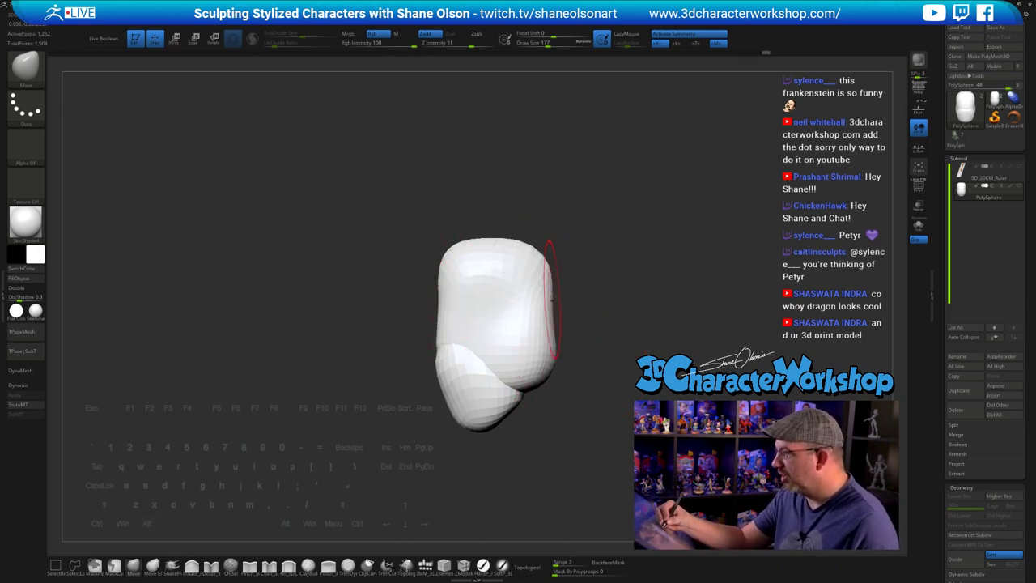
{"action": "left_click_drag", "start_coordinate": [558, 379], "coordinate": [580, 367]}
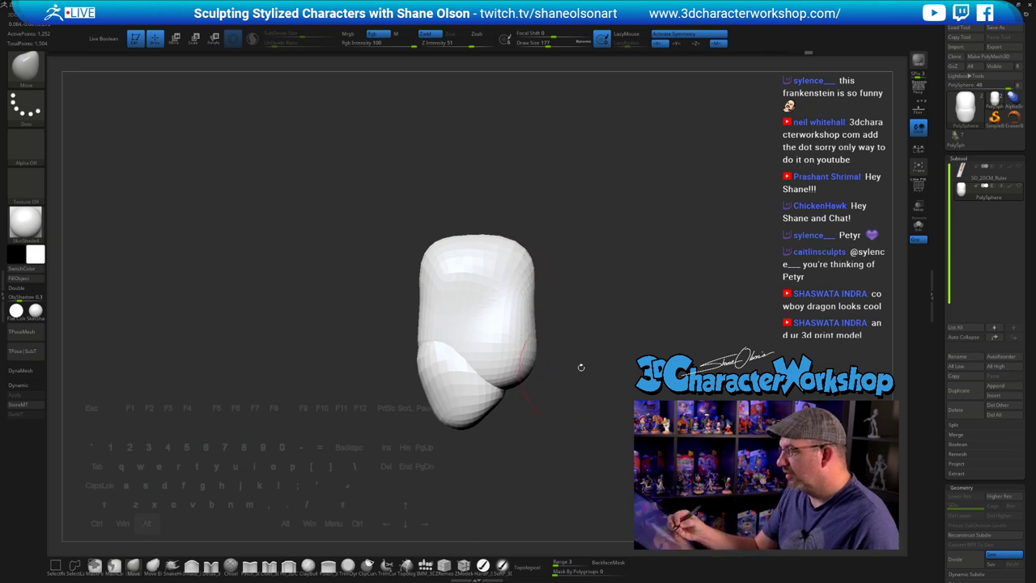
{"action": "left_click_drag", "start_coordinate": [537, 303], "coordinate": [526, 319], "text": "alt"}
{"action": "left_click_drag", "start_coordinate": [557, 351], "coordinate": [573, 337], "text": "alt"}
- Push the back of the cranium inward with the Move brush at draw size 268 and topological mode on
{"action": "key", "text": "s"}
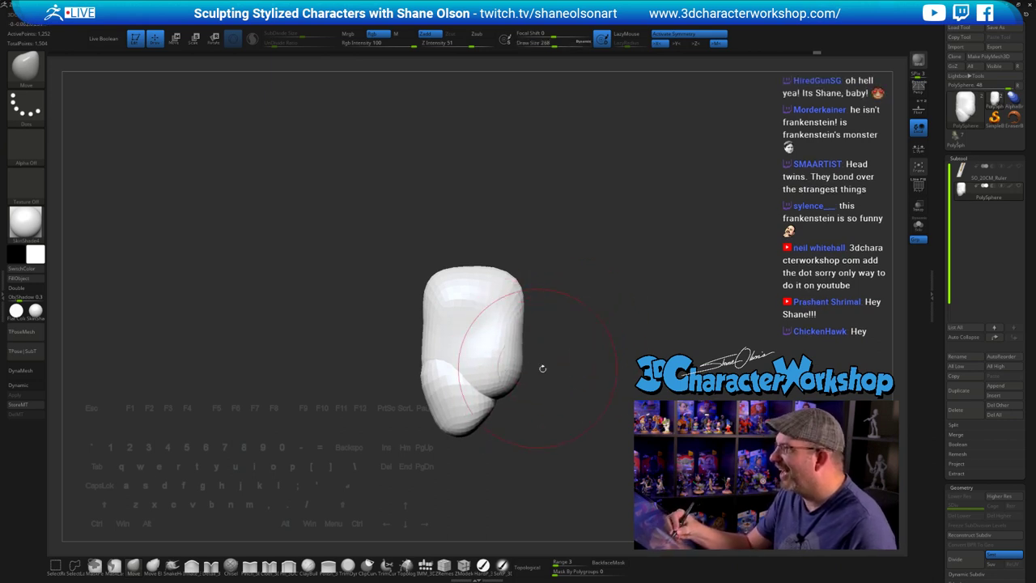
{"action": "left_click_drag", "start_coordinate": [542, 368], "coordinate": [550, 388]}
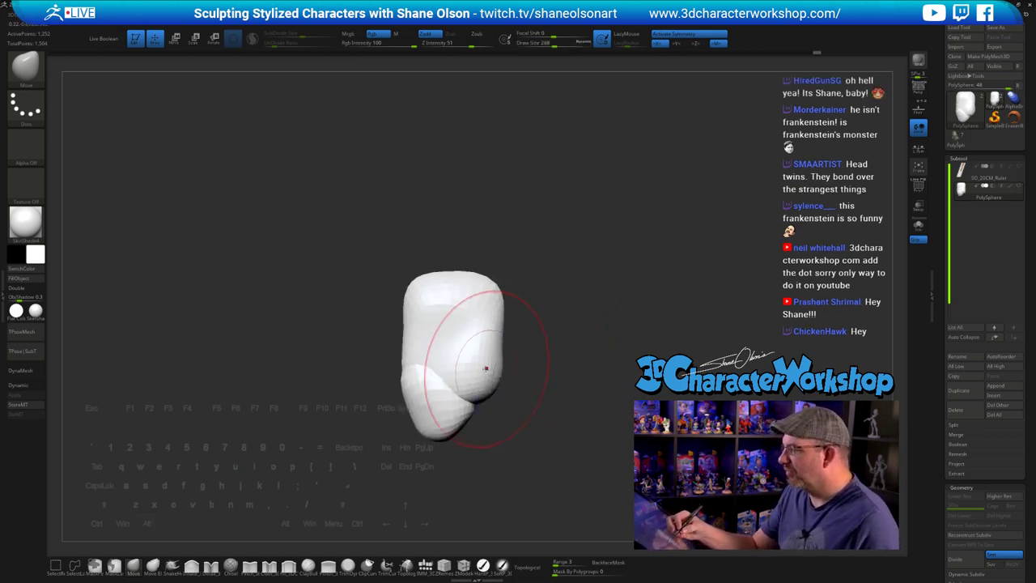
{"action": "left_click_drag", "start_coordinate": [486, 368], "coordinate": [479, 368]}
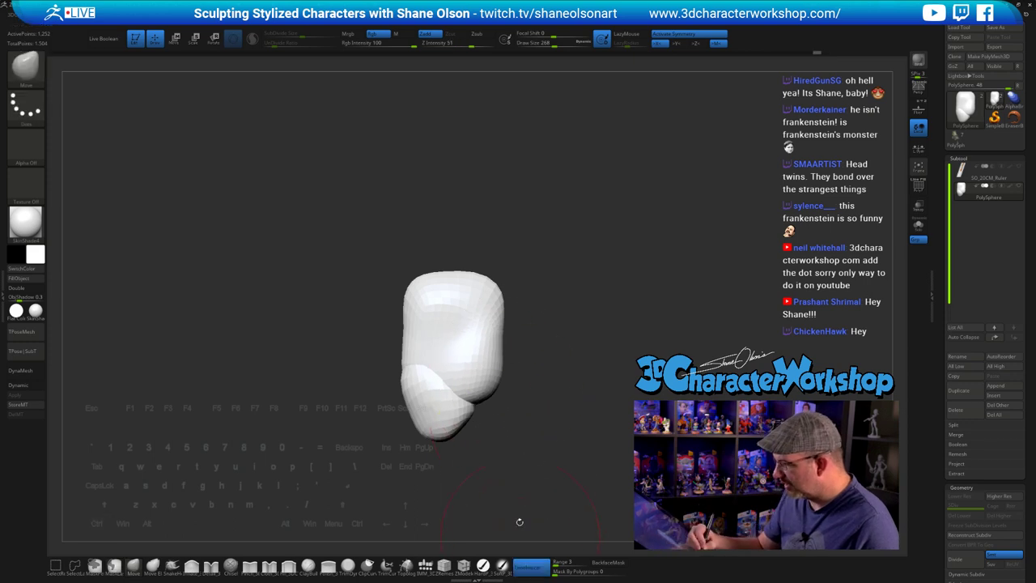
{"action": "mouse_move", "coordinate": [555, 409]}
{"action": "left_mouse_down"}
{"action": "mouse_move", "coordinate": [466, 360]}
{"action": "mouse_move", "coordinate": [484, 364]}
{"action": "left_mouse_up"}
{"action": "mouse_move", "coordinate": [563, 380]}
{"action": "left_mouse_down"}
{"action": "mouse_move", "coordinate": [624, 394]}
{"action": "mouse_move", "coordinate": [575, 373]}
{"action": "left_mouse_up"}
- Pinch in the lower sides of the cranium with the Move brush at draw size 207
{"action": "key", "text": "s"}
{"action": "left_click_drag", "start_coordinate": [522, 342], "coordinate": [526, 342]}
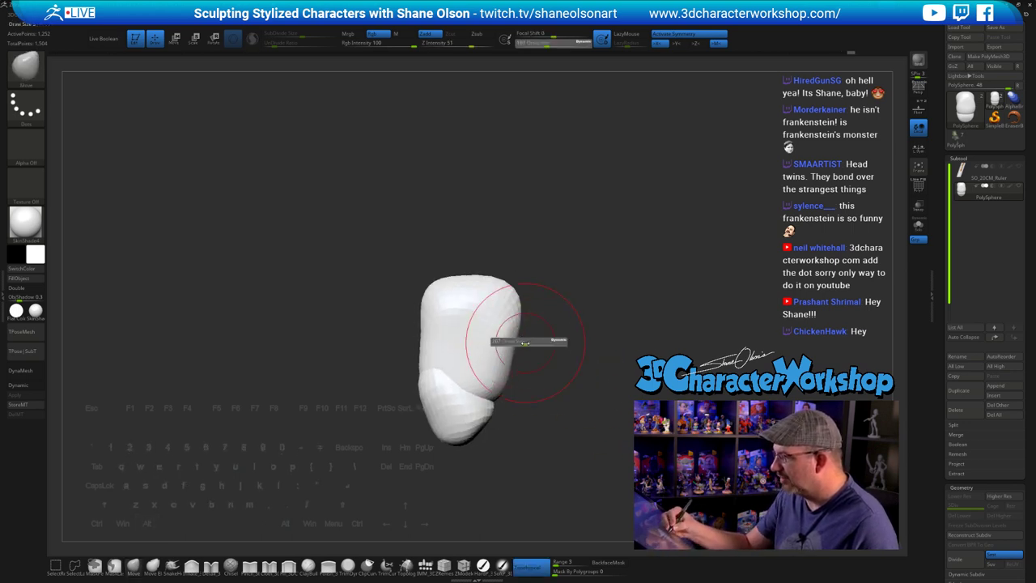
{"action": "left_click_drag", "start_coordinate": [550, 394], "coordinate": [559, 386]}
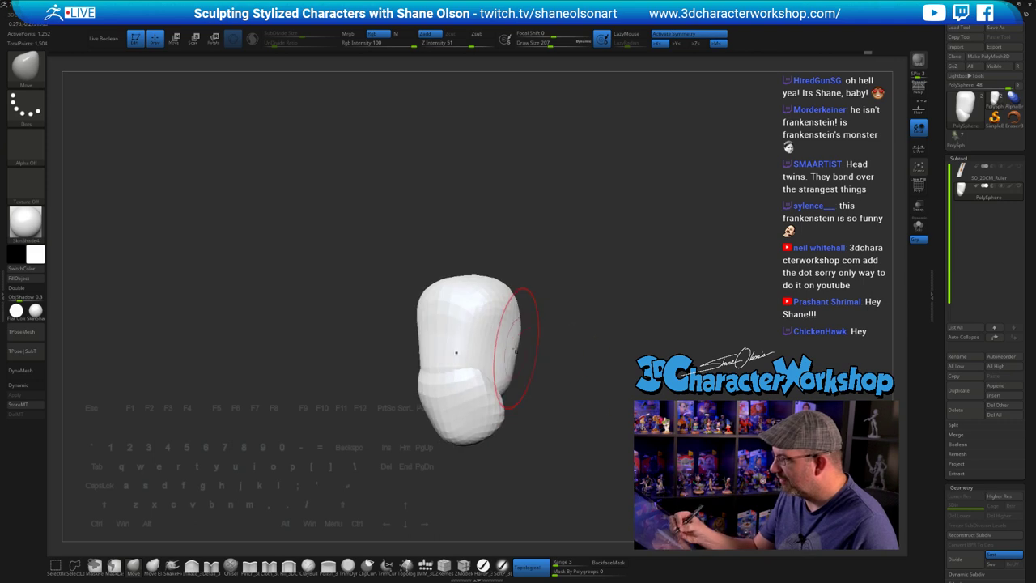
- At draw size 118, smooth the back of the head and taper the jaw toward a narrower chin in front view
{"action": "key", "text": "s"}
{"action": "left_click_drag", "start_coordinate": [525, 351], "coordinate": [516, 331]}
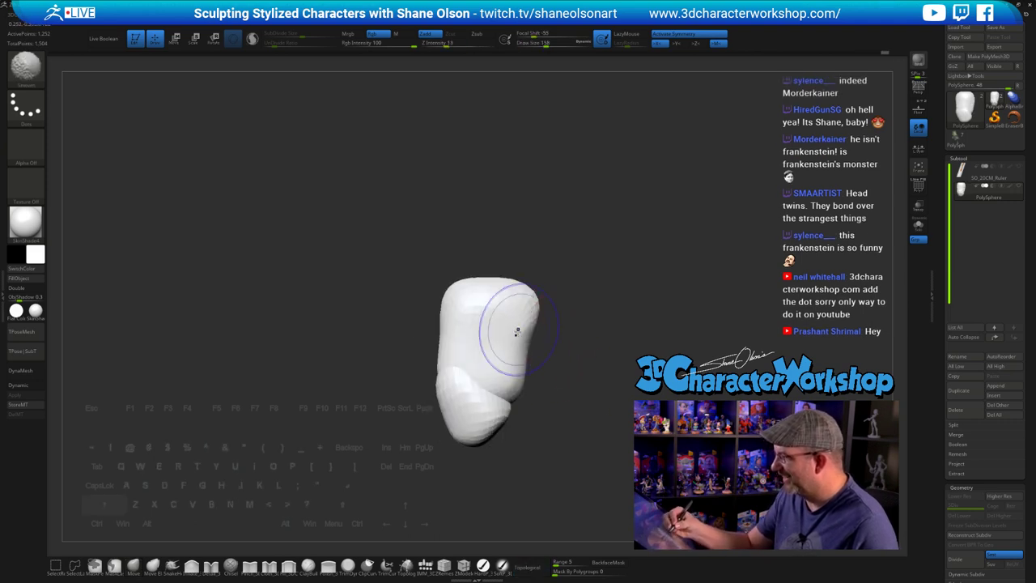
{"action": "left_click_drag", "start_coordinate": [570, 367], "coordinate": [601, 377]}
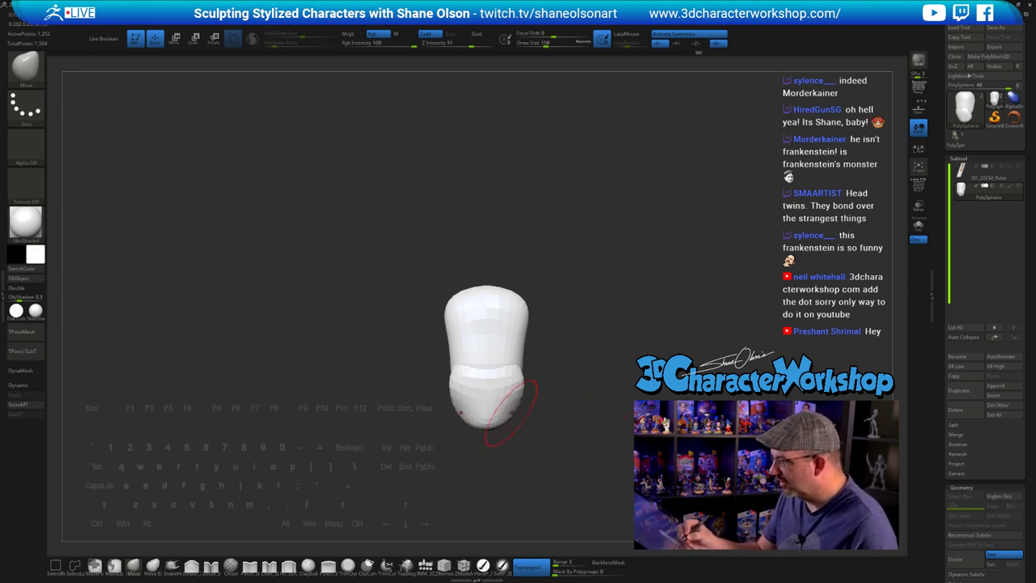
{"action": "left_click_drag", "start_coordinate": [576, 437], "coordinate": [608, 412]}
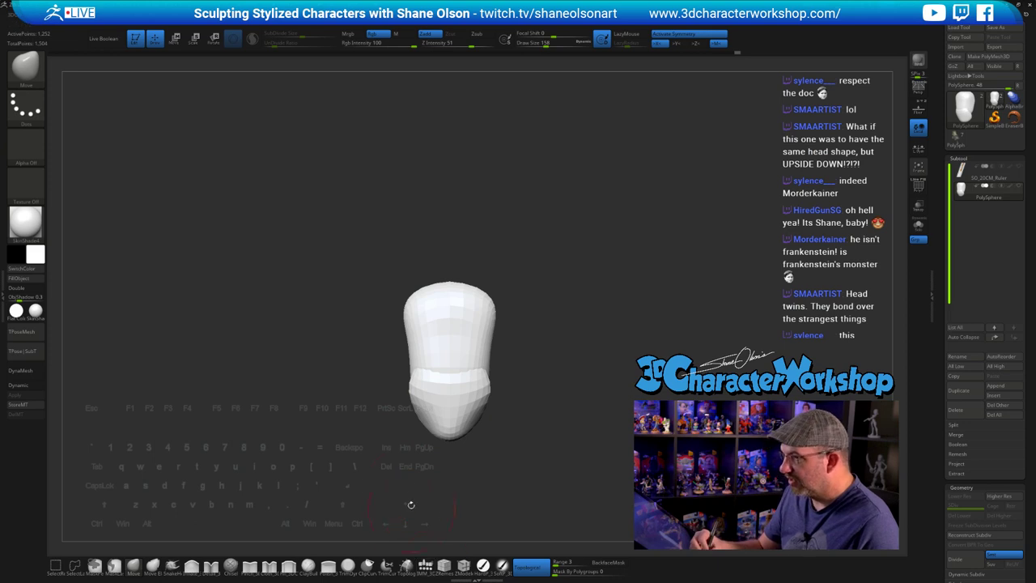
- Insert a small Appendage mesh as the nose on the front of the face, using the insert brush at draw size 77
{"action": "left_click", "coordinate": [427, 567]}
{"action": "left_click", "coordinate": [312, 66]}
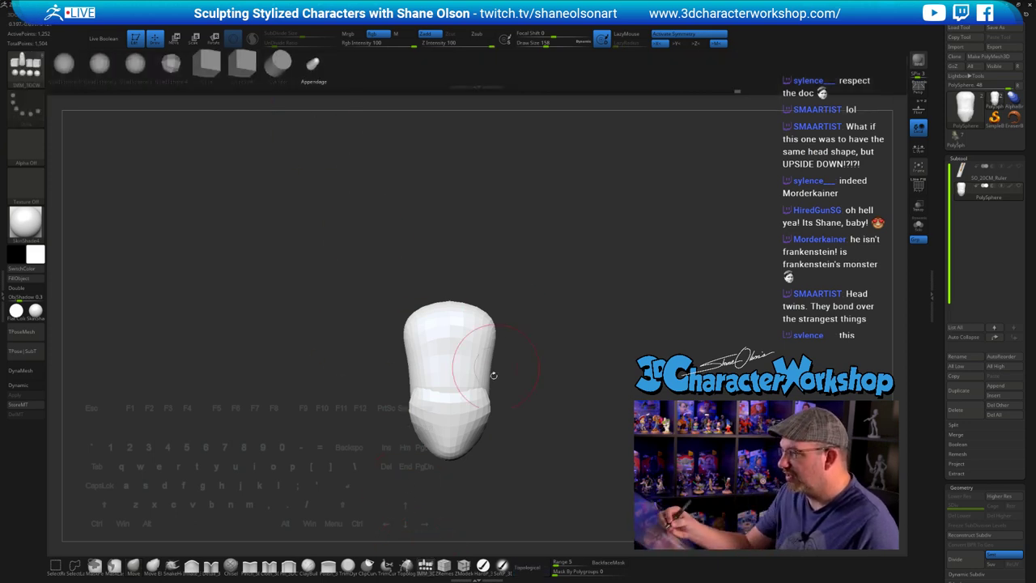
{"action": "left_click_drag", "start_coordinate": [547, 385], "coordinate": [566, 351], "text": "alt"}
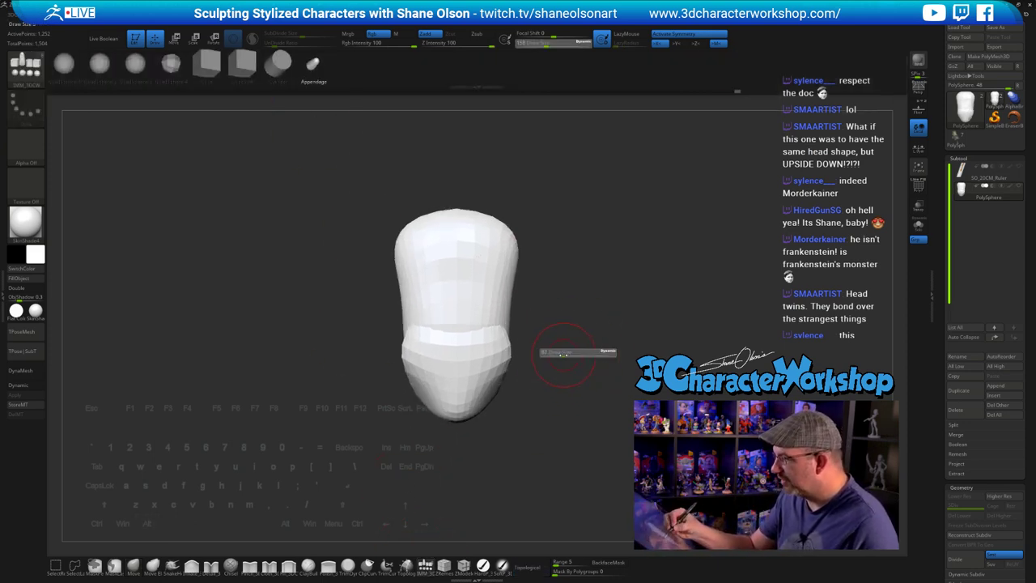
{"action": "left_click_drag", "start_coordinate": [457, 362], "coordinate": [474, 382]}
{"action": "left_click_drag", "start_coordinate": [570, 439], "coordinate": [565, 463]}
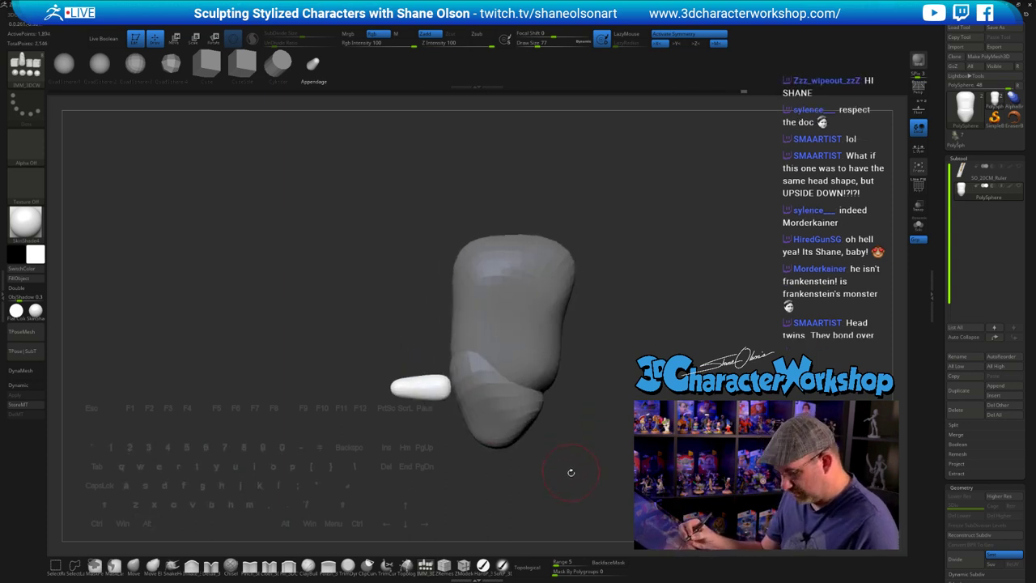
- Push the nose piece back into the face along Z with the gizmo
{"action": "key", "text": "w"}
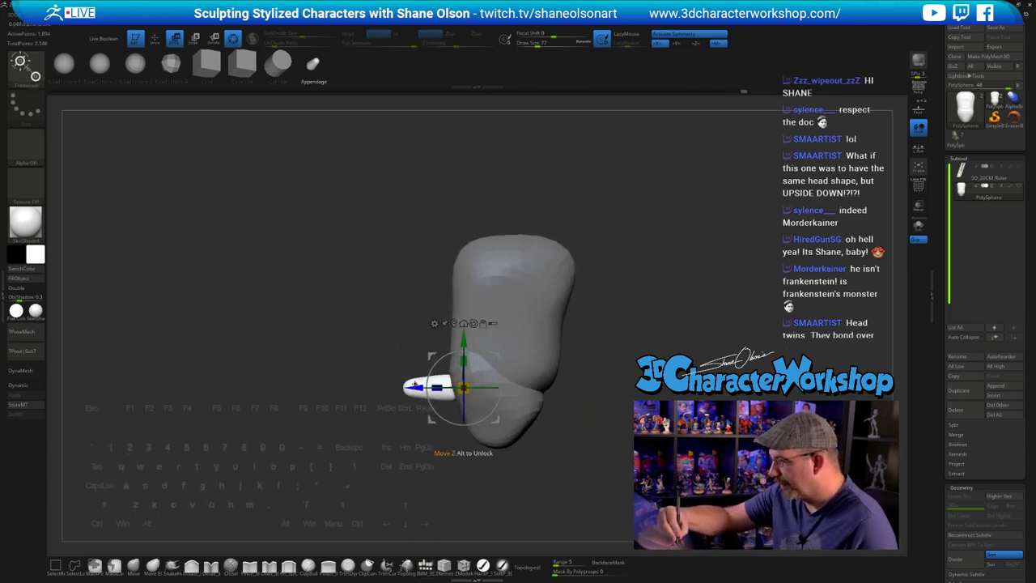
{"action": "left_click_drag", "start_coordinate": [404, 441], "coordinate": [398, 504], "text": "alt"}
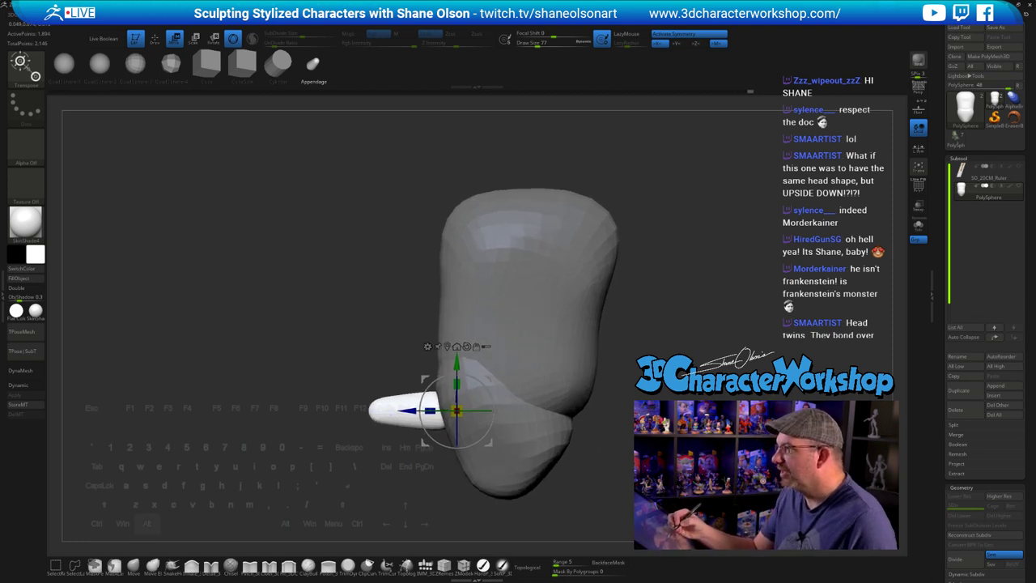
{"action": "left_click_drag", "start_coordinate": [617, 371], "coordinate": [555, 391], "text": "alt"}
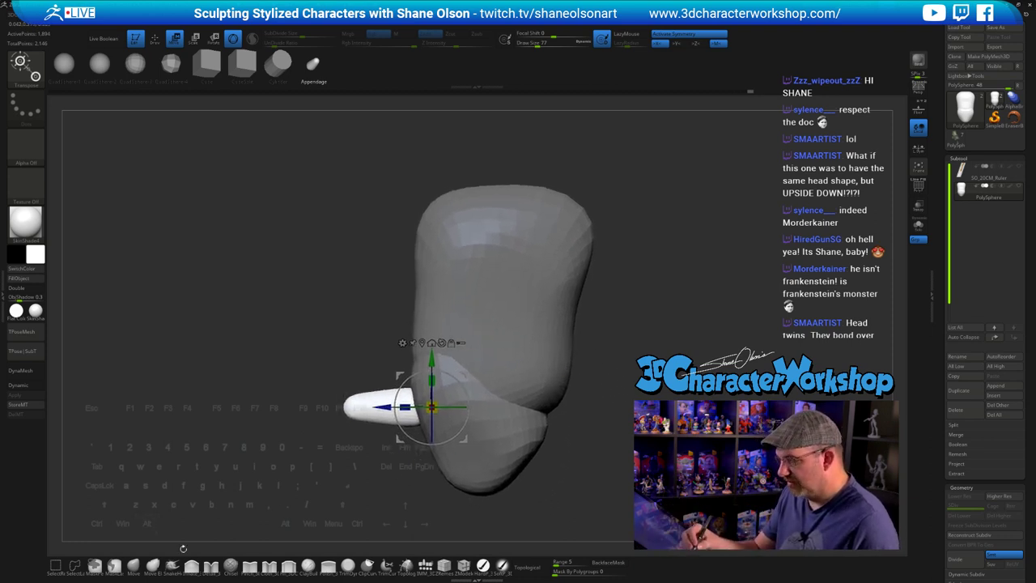
- Stretch and taper the nose to a pointed tip with the Move brush in topological mode, reducing the draw size to 54
{"action": "left_click", "coordinate": [152, 565]}
{"action": "key", "text": "s"}
{"action": "left_click_drag", "start_coordinate": [401, 456], "coordinate": [403, 456]}
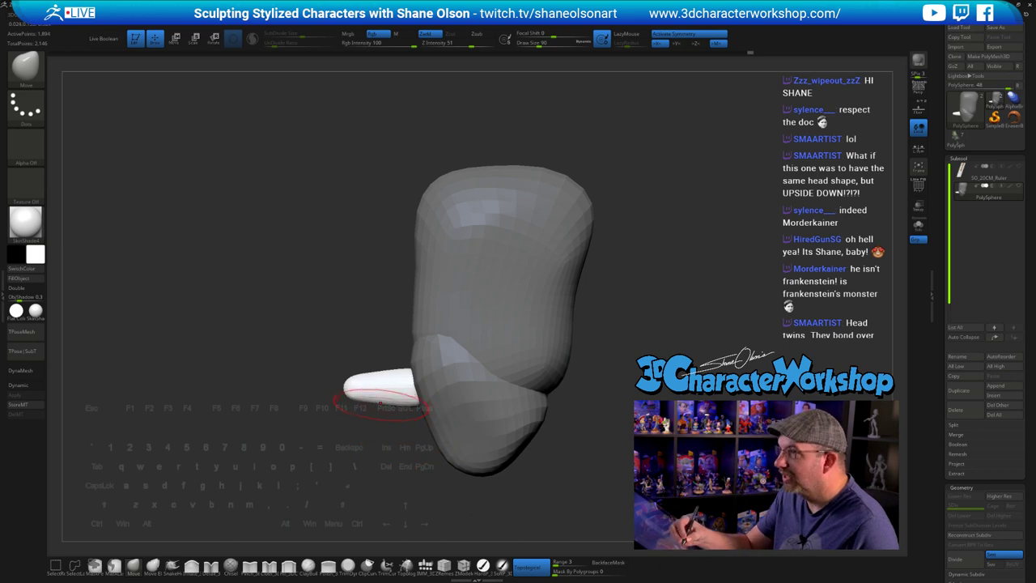
{"action": "key", "text": "bracketleft"}
{"action": "key", "text": "bracketleft"}
{"action": "key", "text": "bracketleft"}
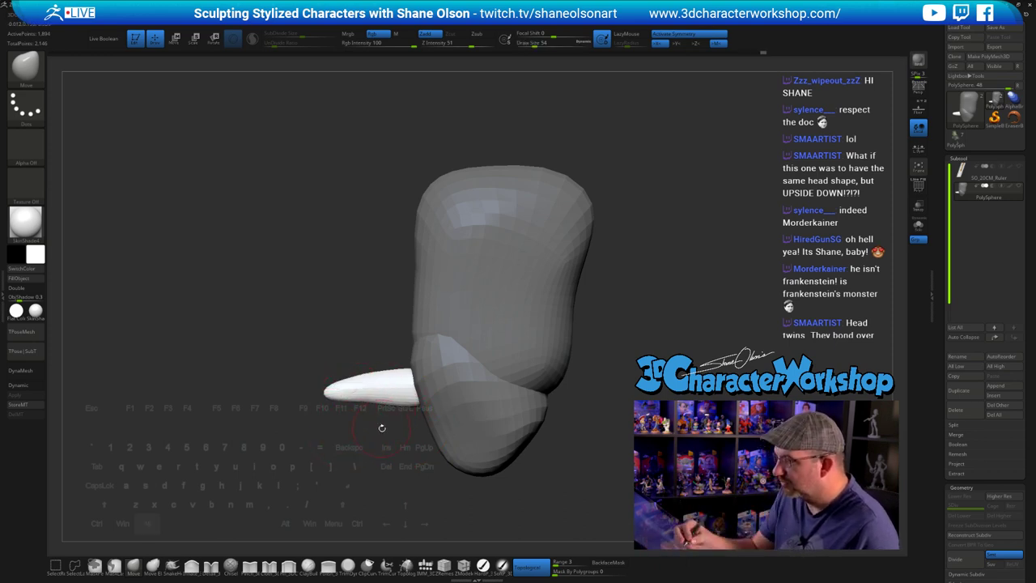
- Smooth the nose and bend it into a downward-curving hook with the Move brush at draw sizes 41 and 74
{"action": "mouse_move", "coordinate": [382, 427]}
{"action": "left_mouse_down", "text": "alt"}
{"action": "mouse_move", "coordinate": [436, 427]}
{"action": "mouse_move", "coordinate": [495, 446]}
{"action": "mouse_move", "coordinate": [565, 425]}
{"action": "mouse_move", "coordinate": [587, 433]}
{"action": "mouse_move", "coordinate": [463, 383]}
{"action": "mouse_move", "coordinate": [576, 400]}
{"action": "mouse_move", "coordinate": [570, 419]}
{"action": "mouse_move", "coordinate": [496, 421]}
{"action": "mouse_move", "coordinate": [534, 422]}
{"action": "mouse_move", "coordinate": [443, 407]}
{"action": "left_mouse_up", "text": "alt"}
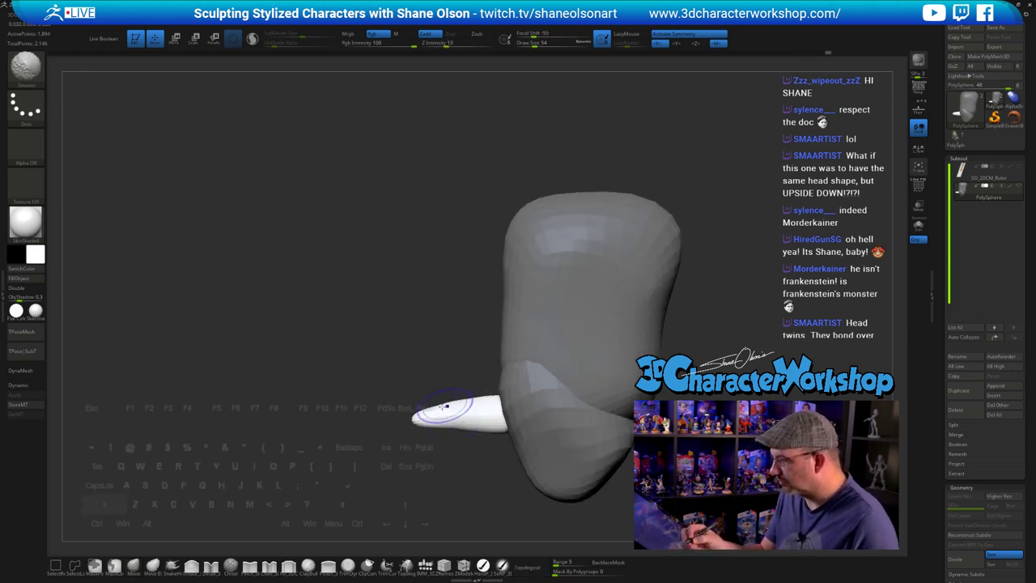
{"action": "mouse_move", "coordinate": [482, 413]}
{"action": "right_mouse_down"}
{"action": "mouse_move", "coordinate": [526, 415]}
{"action": "mouse_move", "coordinate": [479, 415]}
{"action": "right_mouse_up"}
{"action": "key", "text": "s"}
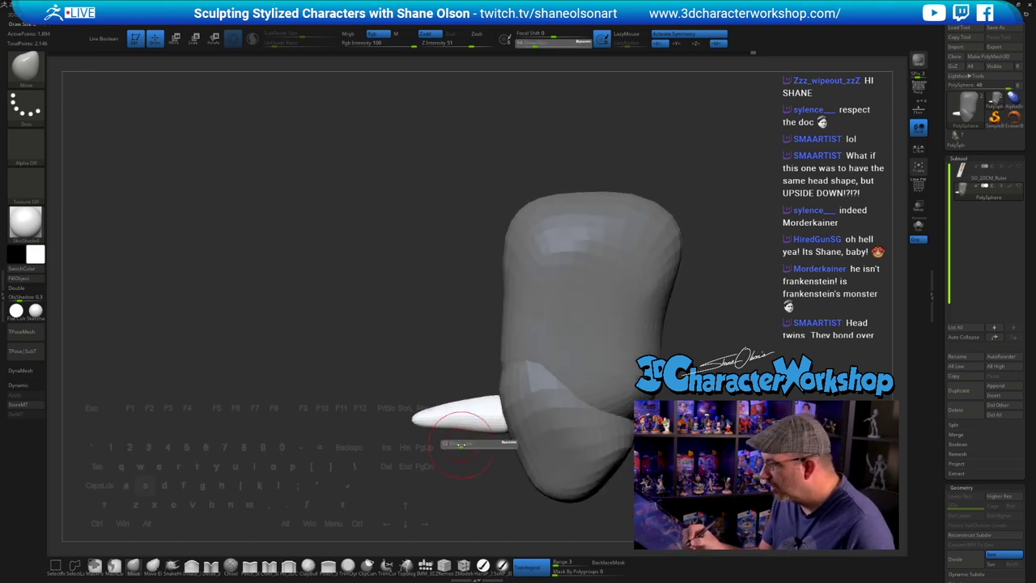
{"action": "mouse_move", "coordinate": [459, 444]}
{"action": "left_mouse_down"}
{"action": "mouse_move", "coordinate": [459, 424]}
{"action": "mouse_move", "coordinate": [419, 438]}
{"action": "left_mouse_up"}
{"action": "key", "text": "s"}
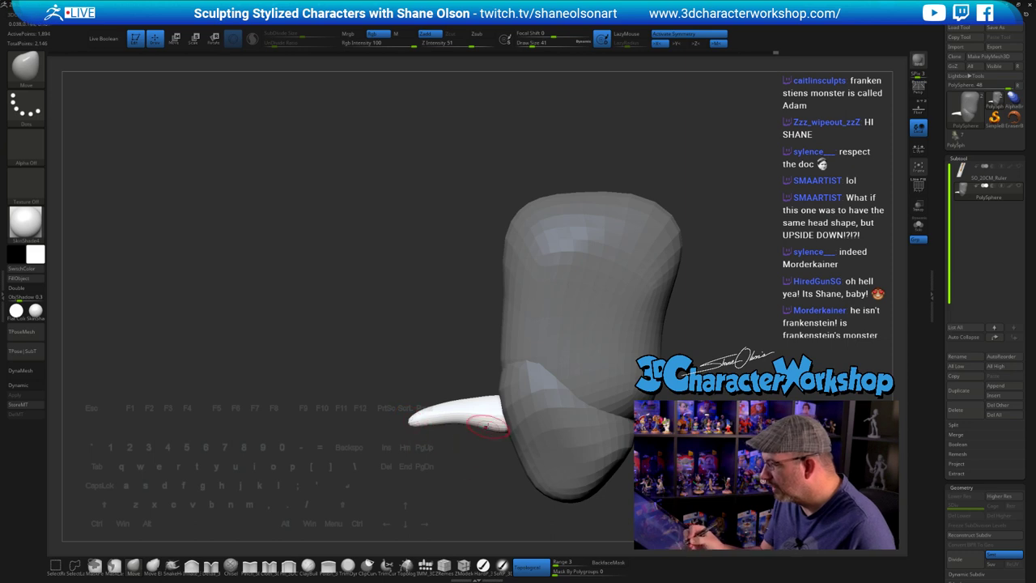
{"action": "key", "text": "s"}
{"action": "mouse_move", "coordinate": [486, 439]}
{"action": "left_mouse_down"}
{"action": "mouse_move", "coordinate": [502, 439]}
{"action": "mouse_move", "coordinate": [483, 424]}
{"action": "left_mouse_up"}
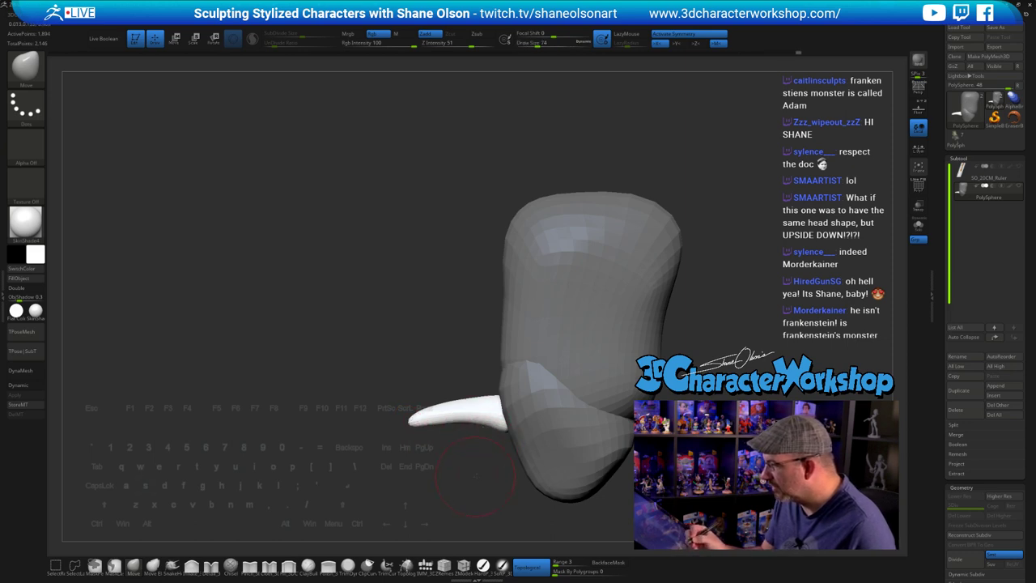
- Switch off topological mode for the Move brush and invert the mask so the head is editable and the nose is protected
{"action": "left_click_drag", "start_coordinate": [475, 476], "coordinate": [603, 476]}
{"action": "left_click_drag", "start_coordinate": [602, 404], "coordinate": [571, 344], "text": "alt"}
{"action": "mouse_move", "coordinate": [570, 344]}
{"action": "left_mouse_down"}
{"action": "mouse_move", "coordinate": [619, 344]}
{"action": "mouse_move", "coordinate": [573, 348]}
{"action": "left_mouse_up"}
{"action": "left_click_drag", "start_coordinate": [619, 393], "coordinate": [623, 421], "text": "alt"}
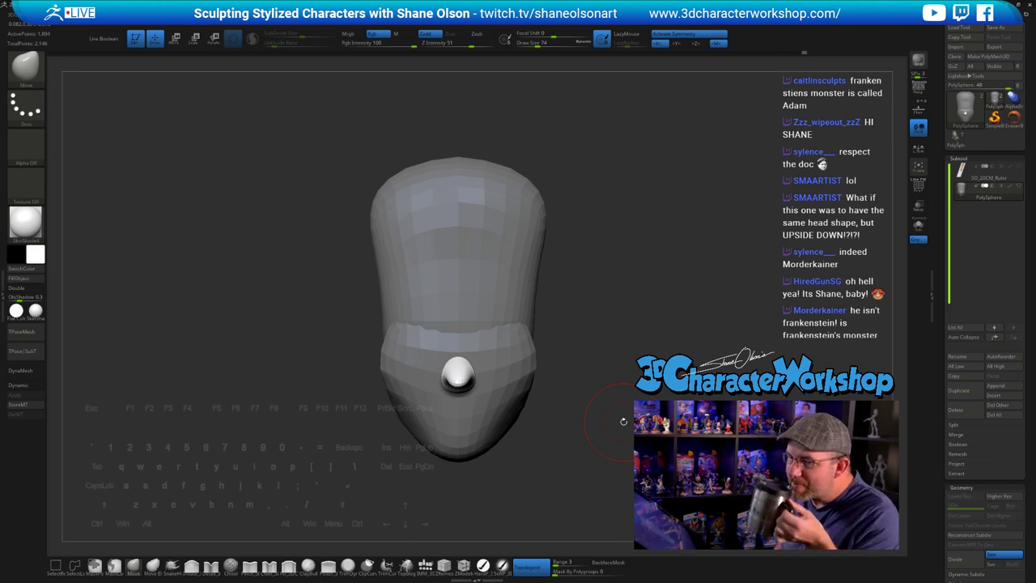
{"action": "left_click_drag", "start_coordinate": [649, 401], "coordinate": [571, 401]}
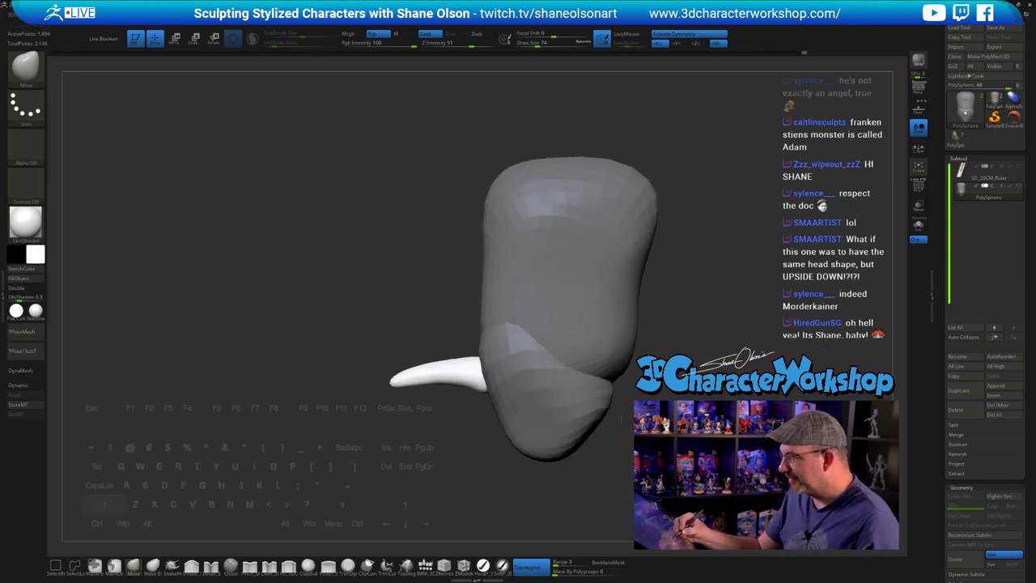
{"action": "mouse_move", "coordinate": [663, 410]}
{"action": "left_mouse_down", "text": "alt"}
{"action": "mouse_move", "coordinate": [644, 413]}
{"action": "mouse_move", "coordinate": [688, 407]}
{"action": "mouse_move", "coordinate": [612, 417]}
{"action": "mouse_move", "coordinate": [624, 417]}
{"action": "mouse_move", "coordinate": [621, 436]}
{"action": "mouse_move", "coordinate": [647, 443]}
{"action": "mouse_move", "coordinate": [623, 442]}
{"action": "left_mouse_up", "text": "alt"}
{"action": "left_click", "coordinate": [532, 567]}
{"action": "left_click", "coordinate": [634, 420], "text": "ctrl"}
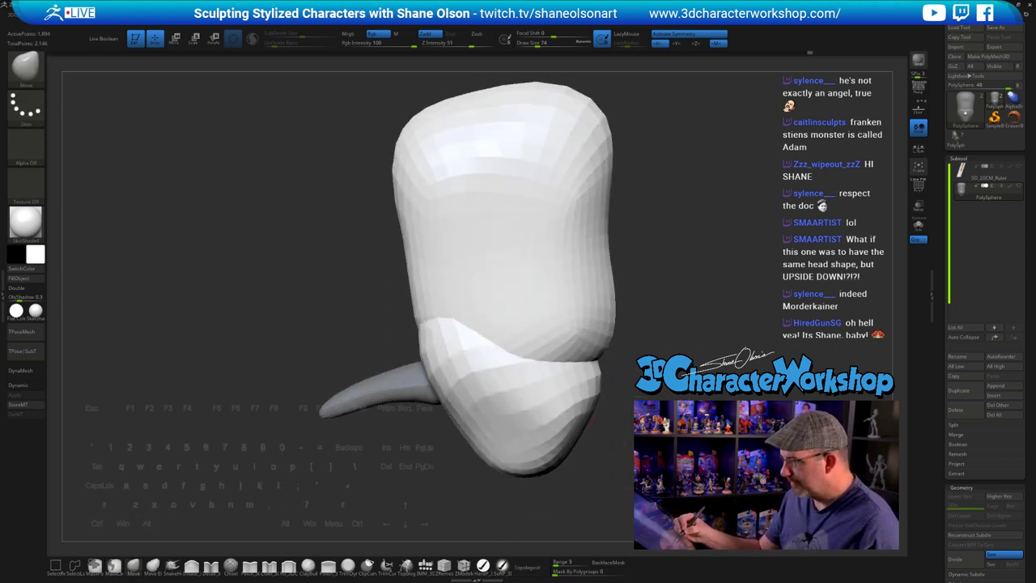
- Push the front of the jaw and the area under the forehead inward with the Move brush at draw size 74, recessing the eye area
{"action": "left_click_drag", "start_coordinate": [417, 453], "coordinate": [430, 453]}
{"action": "left_click_drag", "start_coordinate": [428, 329], "coordinate": [444, 327]}
{"action": "mouse_move", "coordinate": [427, 443]}
{"action": "left_mouse_down"}
{"action": "mouse_move", "coordinate": [463, 442]}
{"action": "mouse_move", "coordinate": [436, 441]}
{"action": "mouse_move", "coordinate": [441, 455]}
{"action": "left_mouse_up"}
{"action": "mouse_move", "coordinate": [600, 389]}
{"action": "left_mouse_down", "text": "alt"}
{"action": "mouse_move", "coordinate": [603, 371]}
{"action": "mouse_move", "coordinate": [603, 386]}
{"action": "mouse_move", "coordinate": [624, 398]}
{"action": "mouse_move", "coordinate": [679, 356]}
{"action": "left_mouse_up", "text": "alt"}
{"action": "left_click_drag", "start_coordinate": [569, 386], "coordinate": [597, 402]}
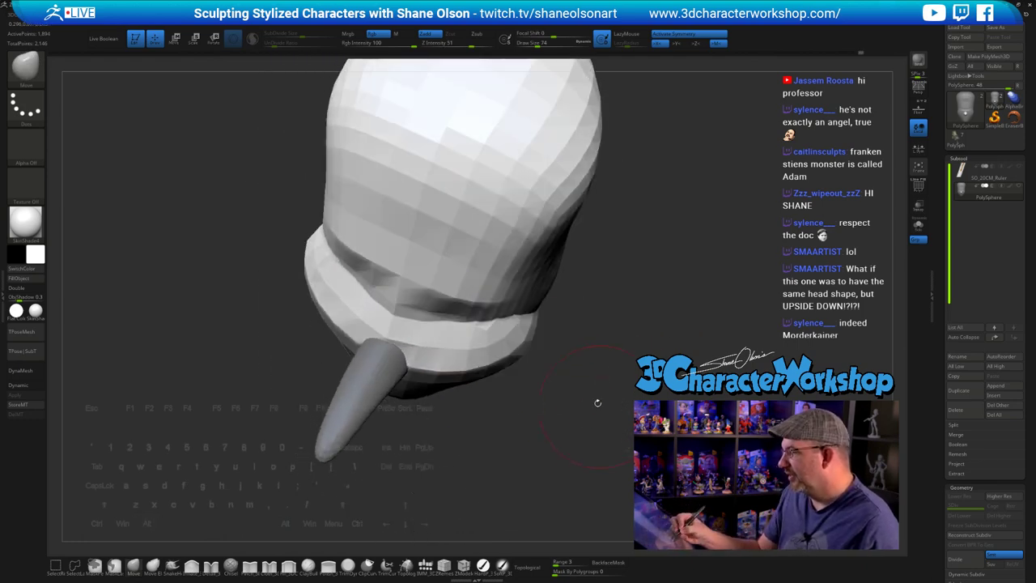
{"action": "left_click_drag", "start_coordinate": [463, 313], "coordinate": [469, 318]}
{"action": "mouse_move", "coordinate": [587, 408]}
{"action": "left_mouse_down"}
{"action": "mouse_move", "coordinate": [583, 368]}
{"action": "mouse_move", "coordinate": [518, 405]}
{"action": "mouse_move", "coordinate": [597, 458]}
{"action": "mouse_move", "coordinate": [635, 388]}
{"action": "mouse_move", "coordinate": [591, 423]}
{"action": "mouse_move", "coordinate": [626, 431]}
{"action": "mouse_move", "coordinate": [616, 414]}
{"action": "left_mouse_up"}
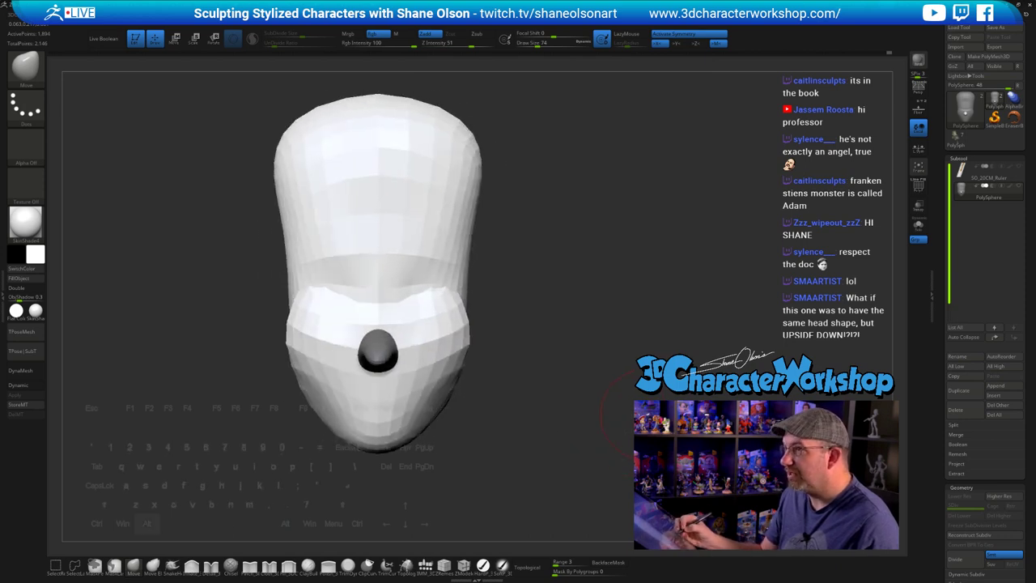
- Enlarge the Move brush to draw size 192 and push the chin upward to shorten the lower face
{"action": "key", "text": "s"}
{"action": "mouse_move", "coordinate": [478, 409]}
{"action": "left_mouse_down"}
{"action": "mouse_move", "coordinate": [518, 429]}
{"action": "mouse_move", "coordinate": [503, 438]}
{"action": "left_mouse_up"}
{"action": "key", "text": "s"}
{"action": "key", "text": "s"}
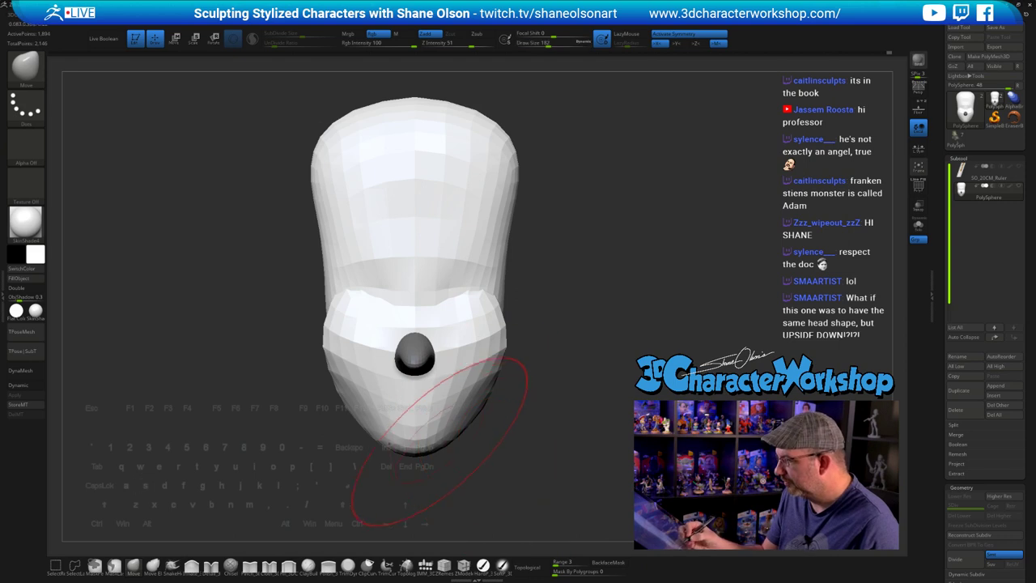
{"action": "left_click_drag", "start_coordinate": [441, 444], "coordinate": [439, 423]}
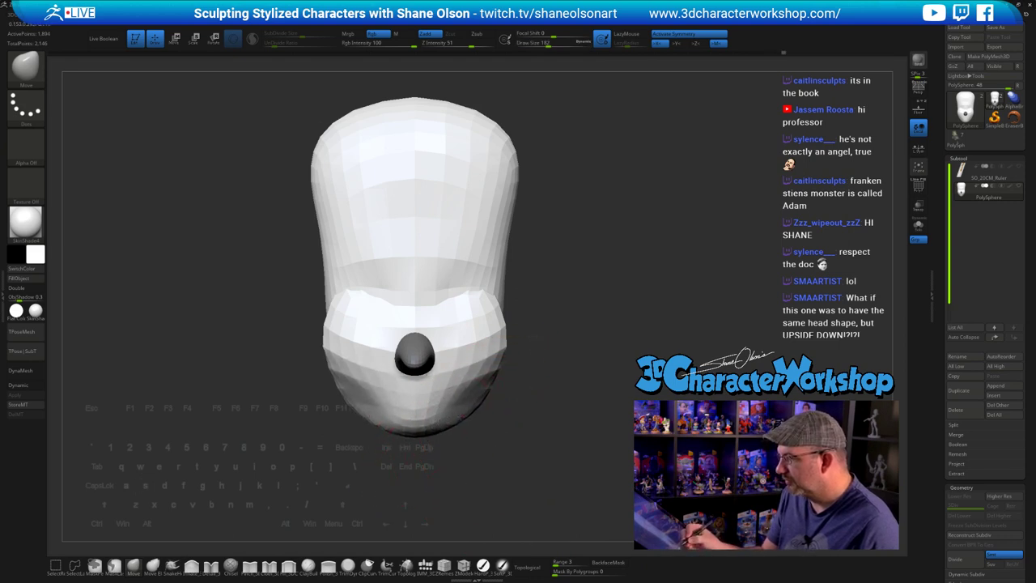
- Push the back corner of the jaw forward with the Move brush in topological mode, leaving the skull unaffected
{"action": "left_click_drag", "start_coordinate": [527, 422], "coordinate": [513, 442]}
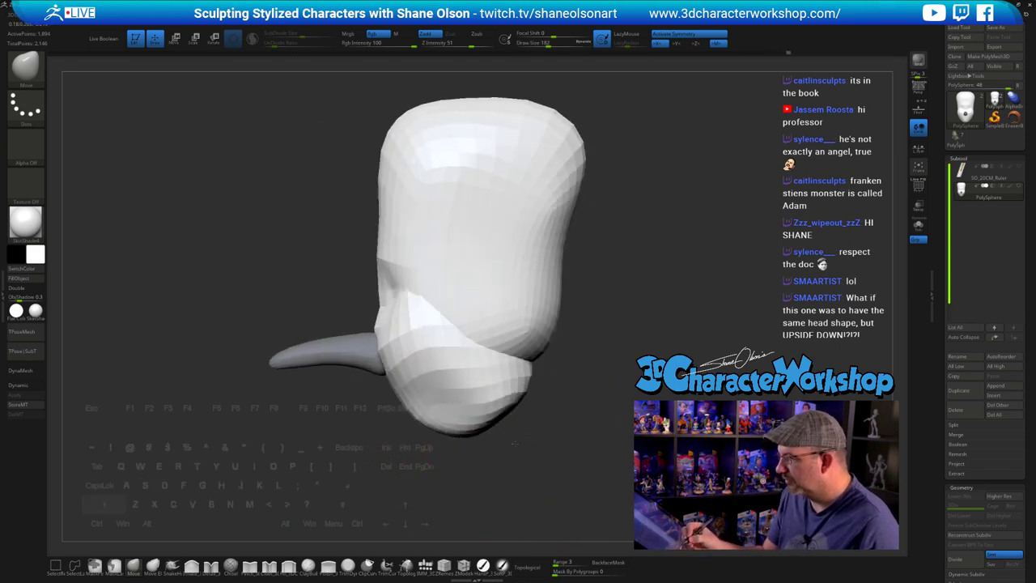
{"action": "left_click_drag", "start_coordinate": [526, 380], "coordinate": [506, 379]}
{"action": "key", "text": "ctrl+z"}
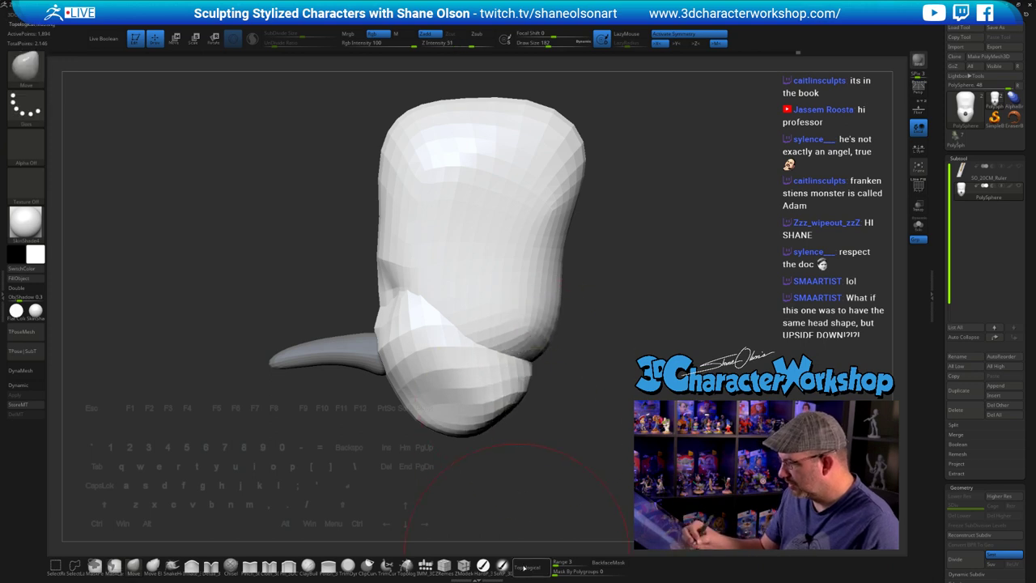
{"action": "left_click", "coordinate": [530, 567]}
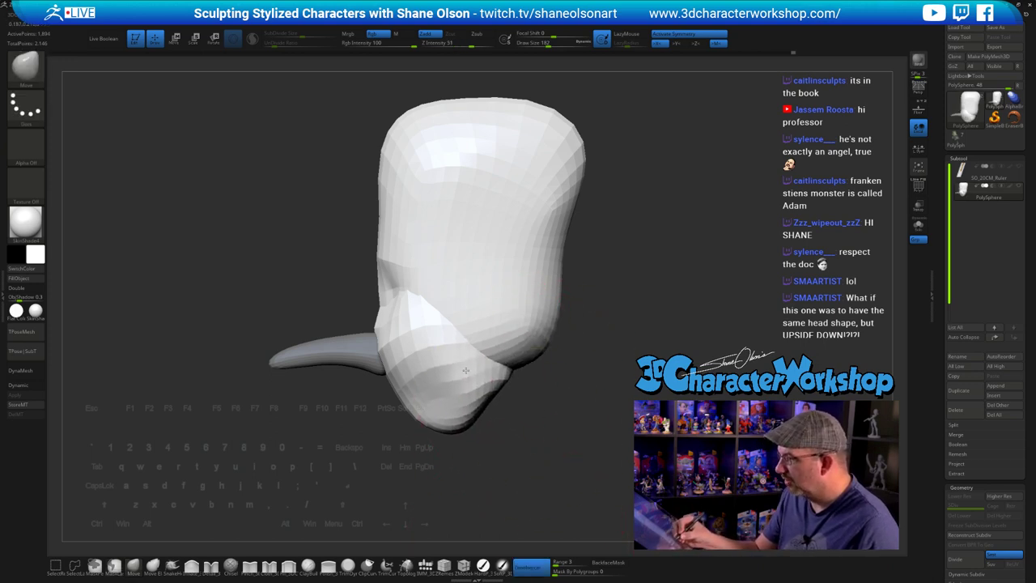
{"action": "left_click_drag", "start_coordinate": [465, 370], "coordinate": [459, 372]}
- Refine the underside of the jaw and the sides of the cheeks with the Move brush at draw size 94
{"action": "mouse_move", "coordinate": [530, 421]}
{"action": "left_mouse_down"}
{"action": "mouse_move", "coordinate": [529, 397]}
{"action": "mouse_move", "coordinate": [584, 400]}
{"action": "mouse_move", "coordinate": [572, 409]}
{"action": "mouse_move", "coordinate": [579, 419]}
{"action": "mouse_move", "coordinate": [454, 356]}
{"action": "mouse_move", "coordinate": [445, 378]}
{"action": "left_mouse_up"}
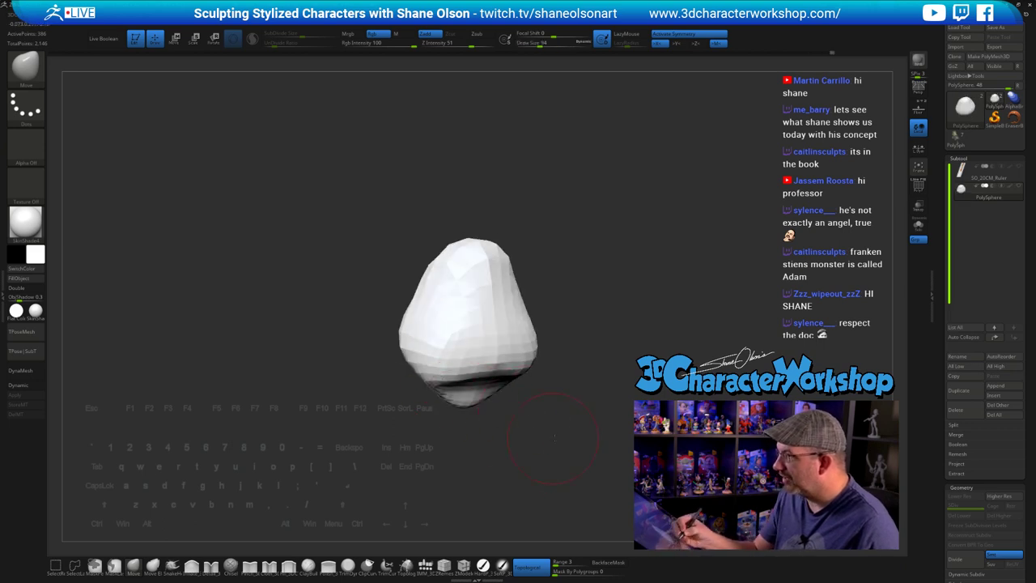
{"action": "mouse_move", "coordinate": [554, 437]}
{"action": "left_mouse_down"}
{"action": "mouse_move", "coordinate": [597, 390]}
{"action": "mouse_move", "coordinate": [602, 428]}
{"action": "mouse_move", "coordinate": [476, 397]}
{"action": "mouse_move", "coordinate": [509, 406]}
{"action": "mouse_move", "coordinate": [500, 443]}
{"action": "mouse_move", "coordinate": [509, 461]}
{"action": "left_mouse_up"}
{"action": "key", "text": "shift"}
{"action": "left_click_drag", "start_coordinate": [437, 393], "coordinate": [446, 400]}
{"action": "mouse_move", "coordinate": [510, 477]}
{"action": "left_mouse_down"}
{"action": "mouse_move", "coordinate": [518, 463]}
{"action": "mouse_move", "coordinate": [558, 449]}
{"action": "left_mouse_up"}
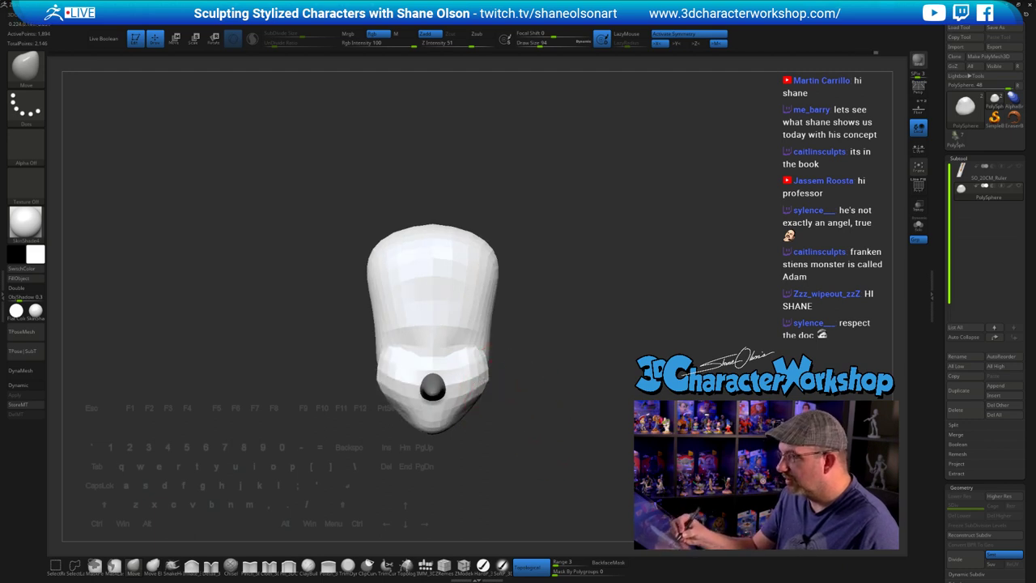
{"action": "left_click_drag", "start_coordinate": [508, 395], "coordinate": [513, 431]}
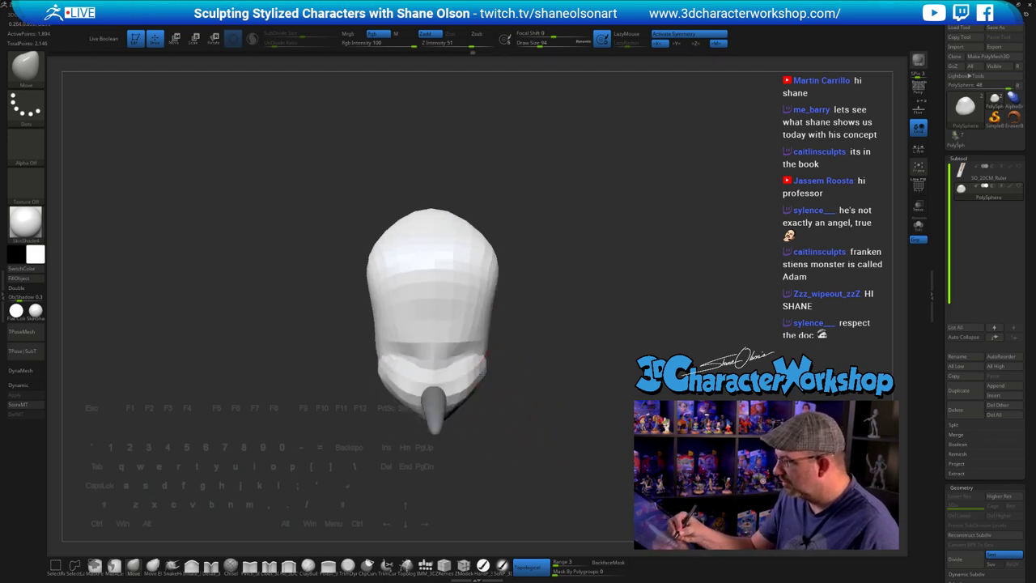
{"action": "left_click_drag", "start_coordinate": [483, 372], "coordinate": [586, 447]}
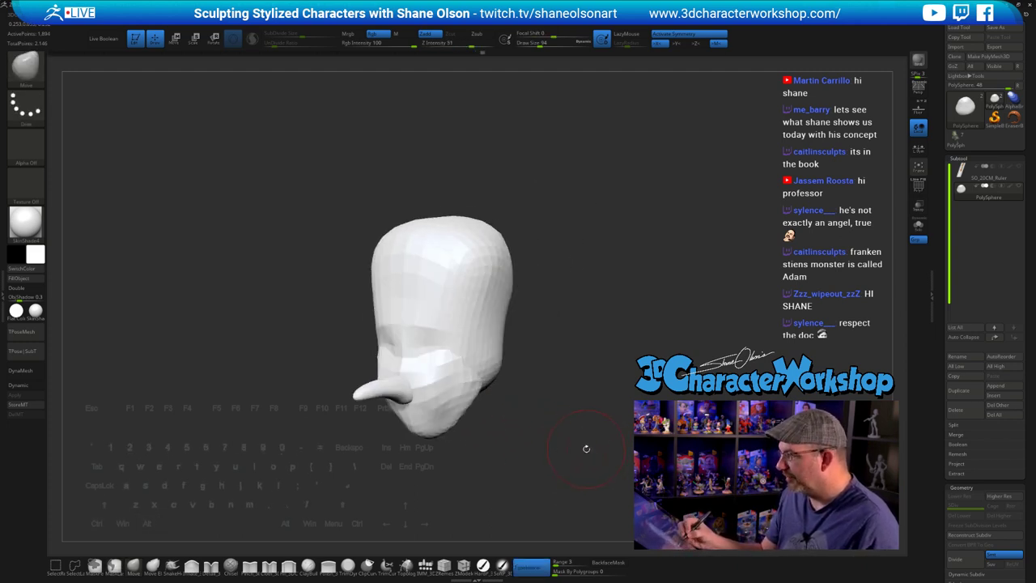
- Insert a QuadSphere-2 mesh as a mirrored ear on the side of the head and flatten it front to back with the gizmo
{"action": "left_click", "coordinate": [426, 566]}
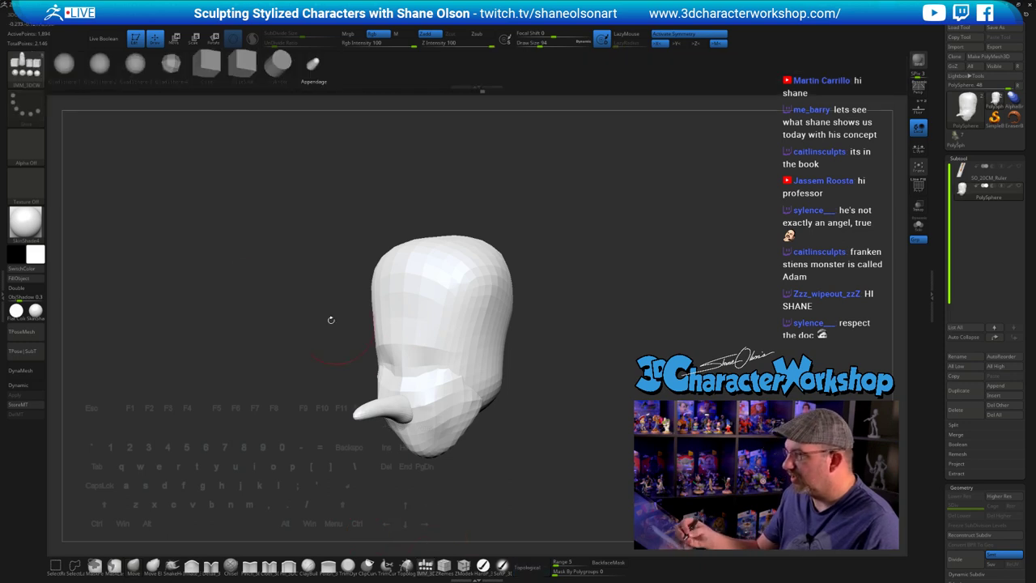
{"action": "left_click", "coordinate": [101, 65]}
{"action": "mouse_move", "coordinate": [558, 357]}
{"action": "left_mouse_down"}
{"action": "mouse_move", "coordinate": [571, 390]}
{"action": "mouse_move", "coordinate": [474, 394]}
{"action": "mouse_move", "coordinate": [489, 423]}
{"action": "left_mouse_up"}
{"action": "left_click_drag", "start_coordinate": [615, 462], "coordinate": [589, 463], "text": "alt"}
{"action": "key", "text": "w"}
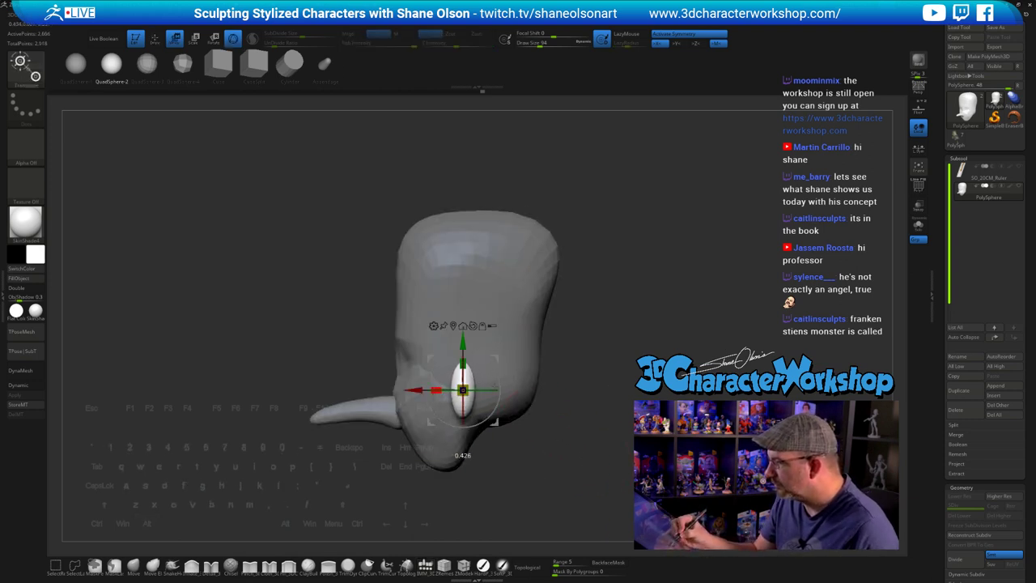
- Rotate the ears so they angle toward the back of the head and move them slightly inward along Z
{"action": "left_click_drag", "start_coordinate": [593, 375], "coordinate": [579, 395], "text": "alt"}
{"action": "mouse_move", "coordinate": [590, 433]}
{"action": "left_mouse_down"}
{"action": "mouse_move", "coordinate": [586, 416]}
{"action": "mouse_move", "coordinate": [550, 441]}
{"action": "left_mouse_up"}
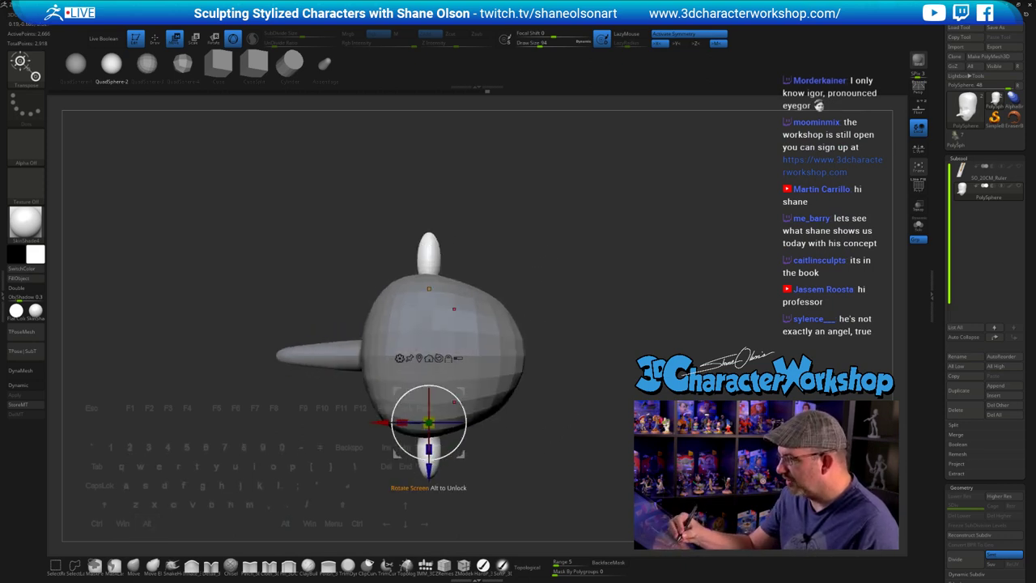
{"action": "left_click_drag", "start_coordinate": [456, 403], "coordinate": [453, 379]}
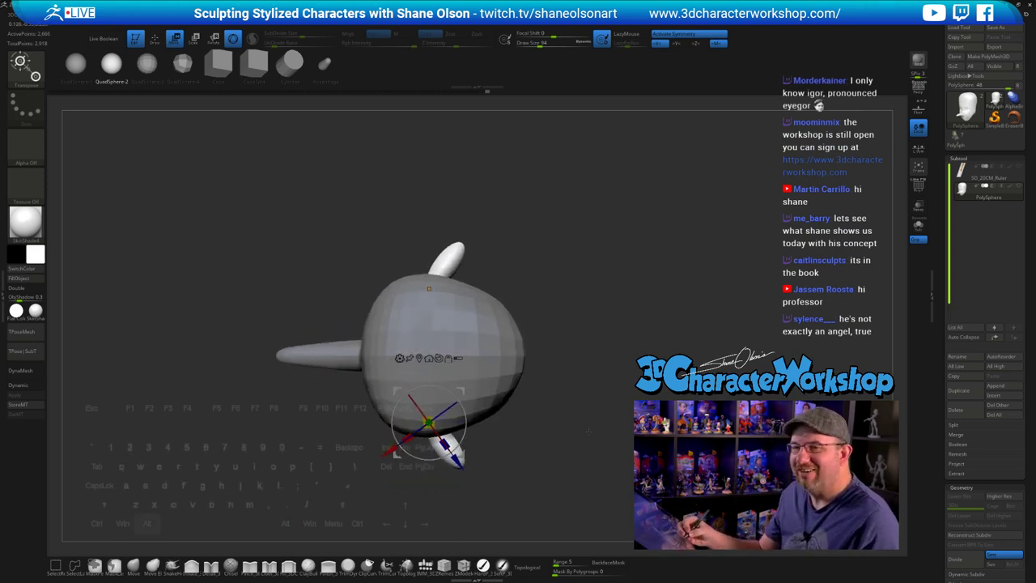
{"action": "mouse_move", "coordinate": [588, 432]}
{"action": "left_mouse_down"}
{"action": "mouse_move", "coordinate": [624, 453]}
{"action": "mouse_move", "coordinate": [573, 454]}
{"action": "left_mouse_up"}
{"action": "left_click_drag", "start_coordinate": [464, 434], "coordinate": [455, 435]}
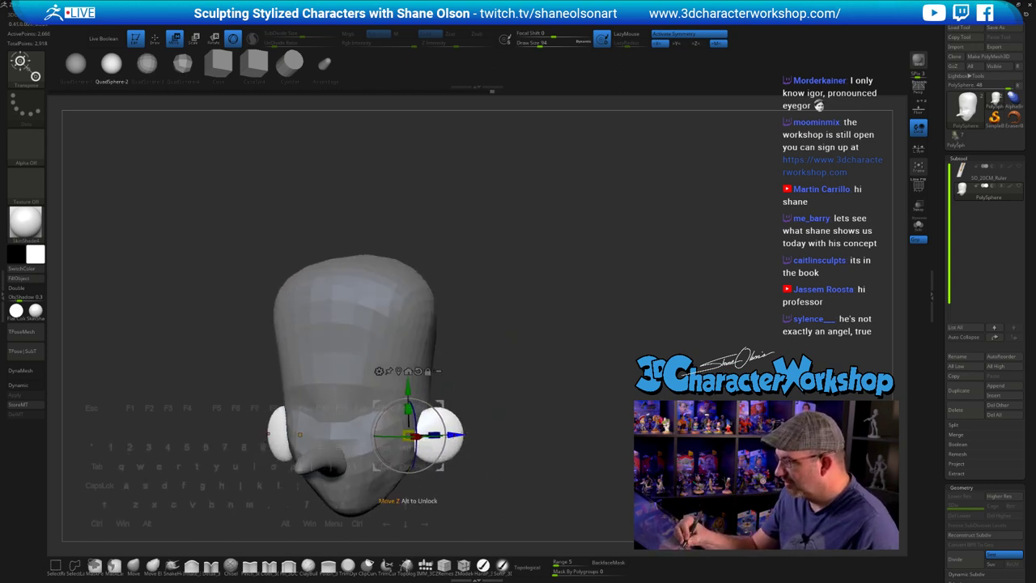
- Shape the ear into a shallow cupped disc with the Move brush in topological mode, varying the draw size between 71 and 104
{"action": "mouse_move", "coordinate": [532, 454]}
{"action": "left_mouse_down", "text": "alt"}
{"action": "mouse_move", "coordinate": [546, 457]}
{"action": "mouse_move", "coordinate": [525, 445]}
{"action": "mouse_move", "coordinate": [498, 456]}
{"action": "mouse_move", "coordinate": [444, 430]}
{"action": "left_mouse_up", "text": "alt"}
{"action": "left_click", "coordinate": [134, 566]}
{"action": "key", "text": "["}
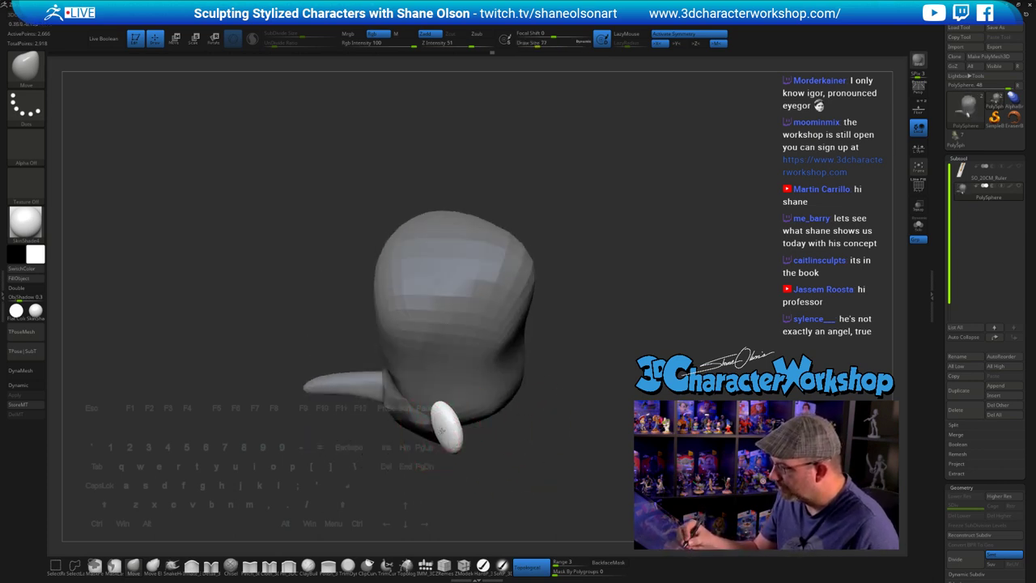
{"action": "mouse_move", "coordinate": [475, 445]}
{"action": "left_mouse_down"}
{"action": "mouse_move", "coordinate": [528, 458]}
{"action": "mouse_move", "coordinate": [530, 441]}
{"action": "mouse_move", "coordinate": [569, 446]}
{"action": "mouse_move", "coordinate": [583, 416]}
{"action": "mouse_move", "coordinate": [551, 443]}
{"action": "mouse_move", "coordinate": [555, 434]}
{"action": "mouse_move", "coordinate": [532, 429]}
{"action": "mouse_move", "coordinate": [519, 437]}
{"action": "left_mouse_up"}
{"action": "key", "text": "]"}
{"action": "key", "text": "]"}
{"action": "key", "text": "s"}
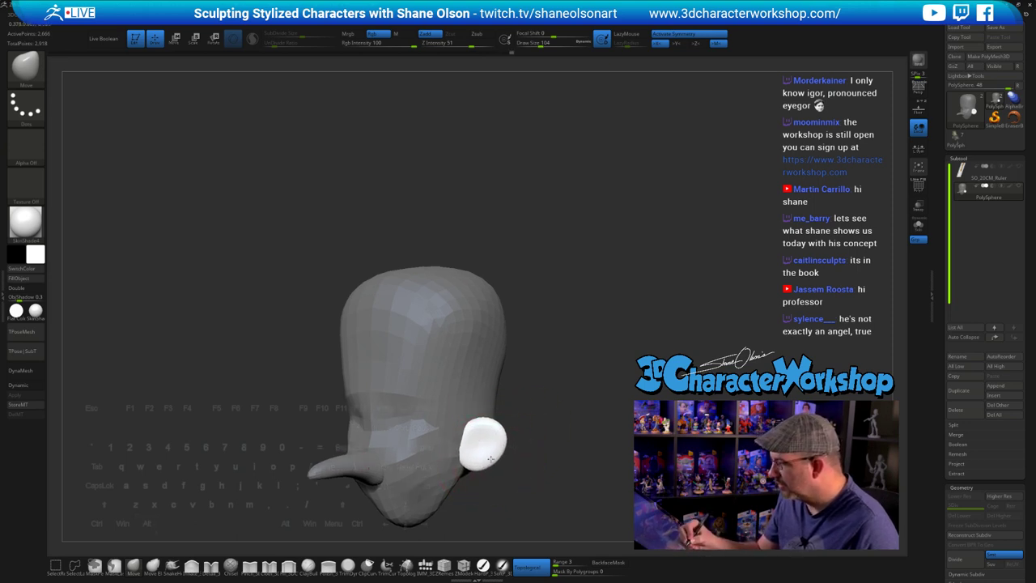
- Pull the upper back edge of the ear out to a corner with a smaller Move brush, using draw sizes from 62 down to 35
{"action": "key", "text": "["}
{"action": "key", "text": "["}
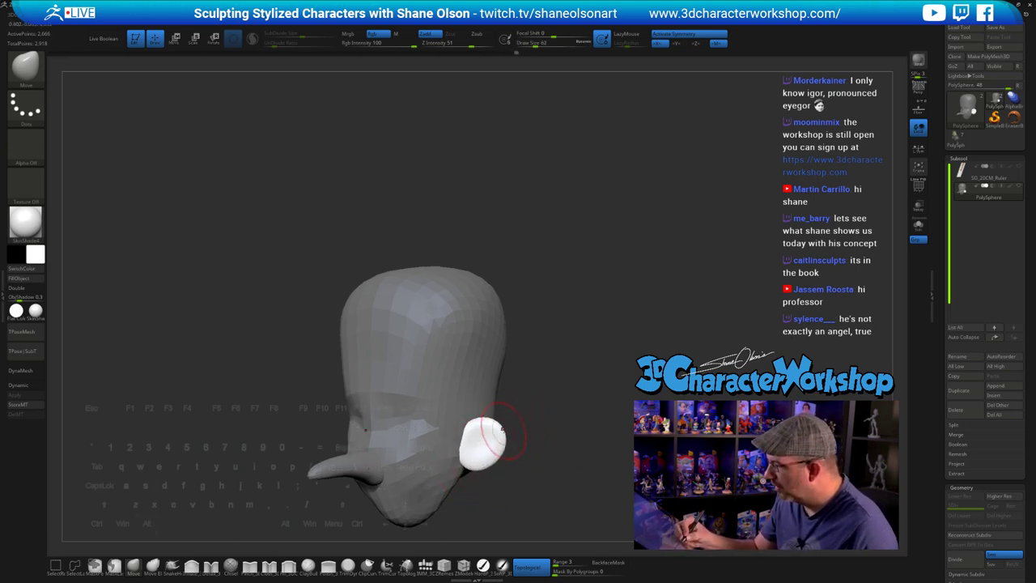
{"action": "left_click_drag", "start_coordinate": [513, 429], "coordinate": [500, 429]}
{"action": "key", "text": "s"}
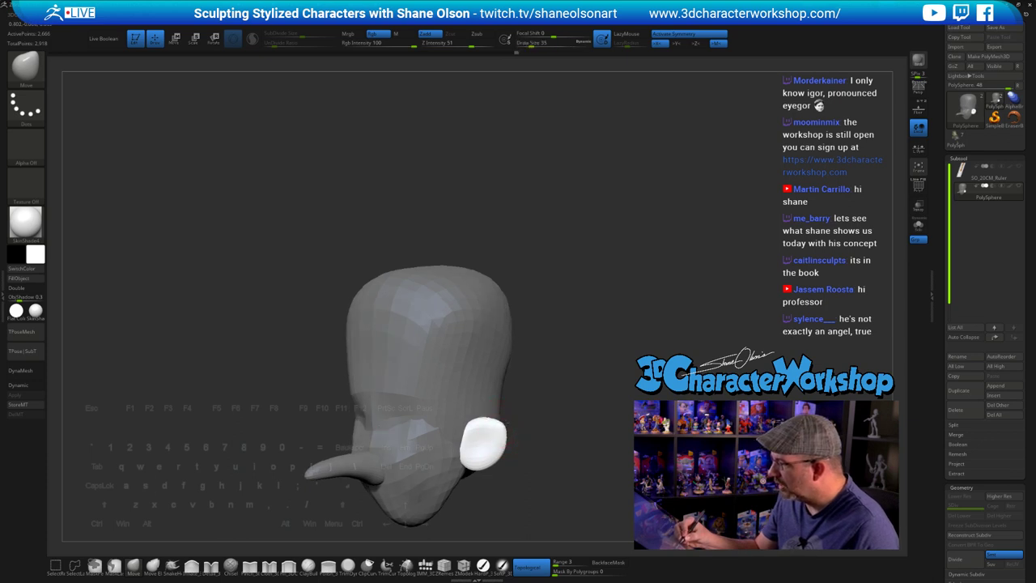
{"action": "key", "text": "]"}
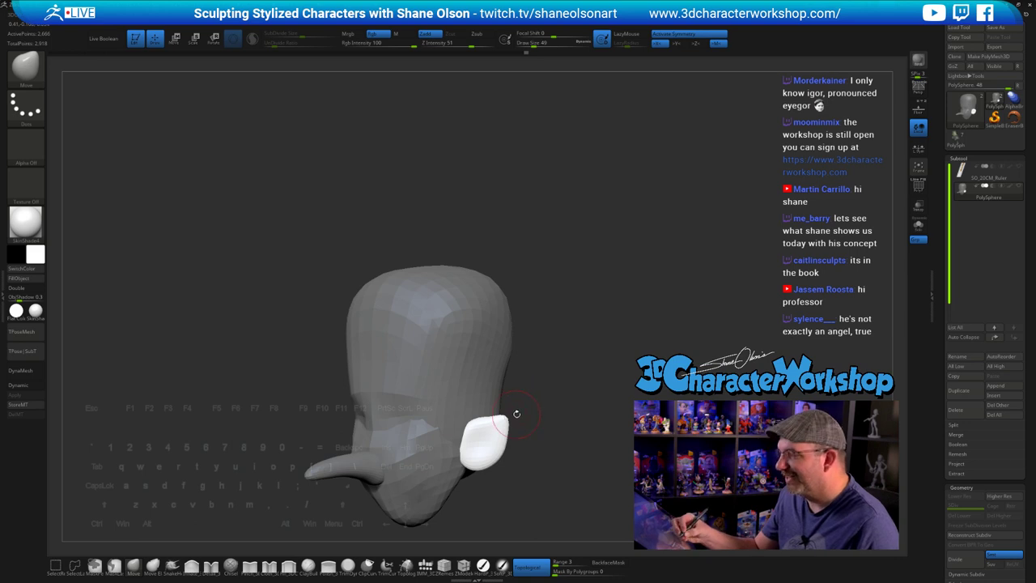
- Rotate the ears slightly and adjust their placement against the head with the gizmo
{"action": "mouse_move", "coordinate": [540, 420]}
{"action": "left_mouse_down"}
{"action": "mouse_move", "coordinate": [526, 423]}
{"action": "mouse_move", "coordinate": [586, 414]}
{"action": "mouse_move", "coordinate": [497, 420]}
{"action": "mouse_move", "coordinate": [503, 462]}
{"action": "left_mouse_up"}
{"action": "key", "text": "w"}
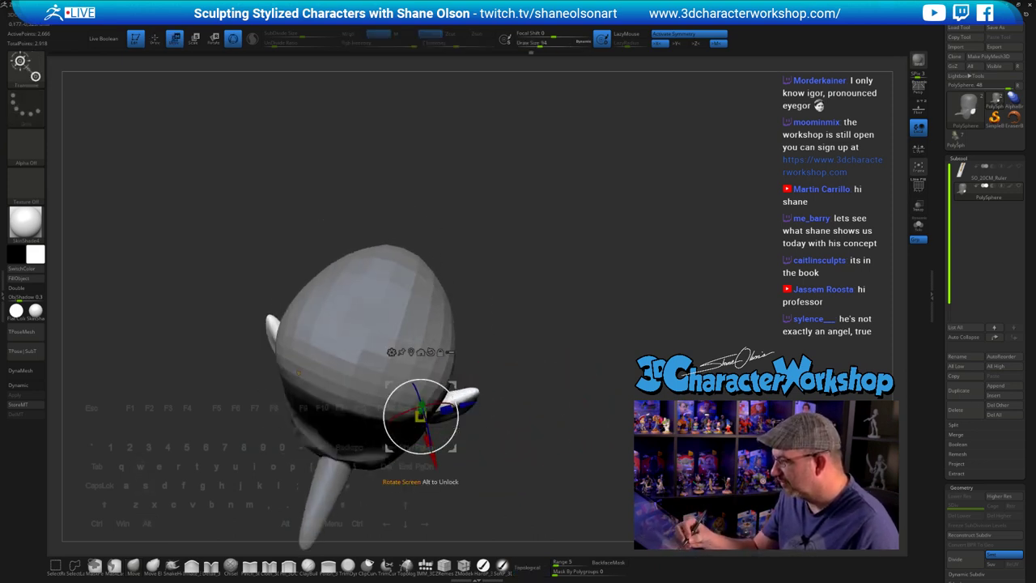
{"action": "left_click_drag", "start_coordinate": [457, 411], "coordinate": [455, 404]}
{"action": "left_click_drag", "start_coordinate": [437, 458], "coordinate": [439, 460]}
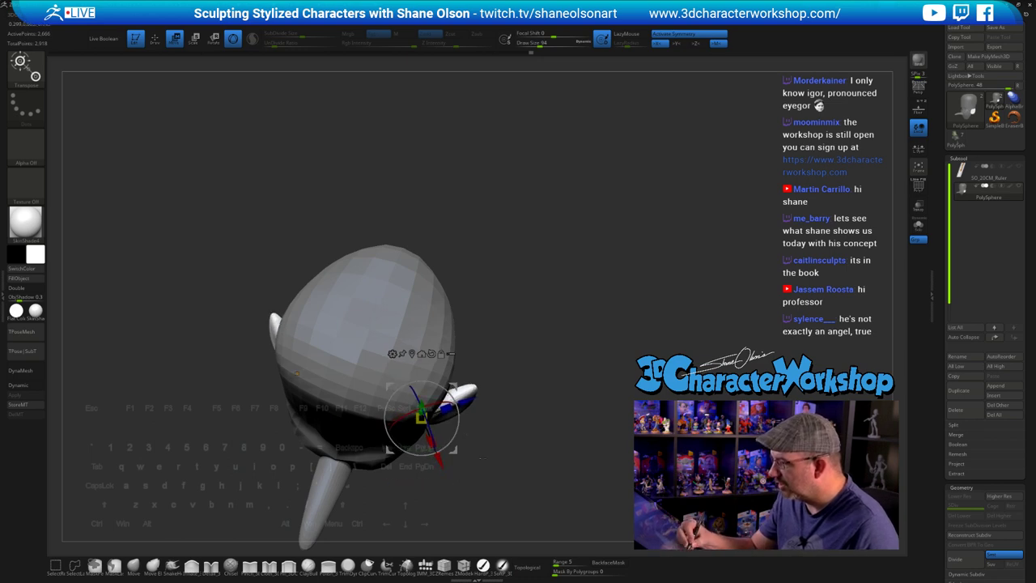
{"action": "mouse_move", "coordinate": [520, 469]}
{"action": "left_mouse_down"}
{"action": "mouse_move", "coordinate": [528, 450]}
{"action": "mouse_move", "coordinate": [560, 440]}
{"action": "mouse_move", "coordinate": [494, 438]}
{"action": "left_mouse_up"}
- Shift the ear slightly toward the back of the head with the Move brush at draw size 169 and preview the dynamic subdivision smoothing
{"action": "key", "text": "q"}
{"action": "mouse_move", "coordinate": [563, 439]}
{"action": "left_mouse_down", "text": "alt"}
{"action": "mouse_move", "coordinate": [567, 418]}
{"action": "mouse_move", "coordinate": [545, 410]}
{"action": "mouse_move", "coordinate": [517, 434]}
{"action": "mouse_move", "coordinate": [487, 436]}
{"action": "left_mouse_up", "text": "alt"}
{"action": "left_click_drag", "start_coordinate": [583, 414], "coordinate": [578, 401], "text": "alt"}
{"action": "key", "text": "s"}
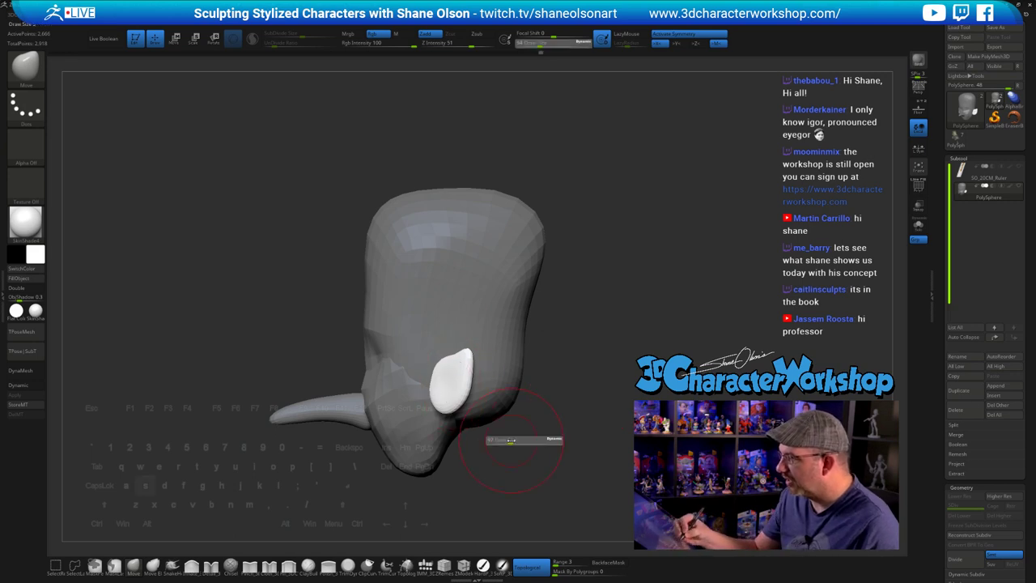
{"action": "left_click_drag", "start_coordinate": [507, 441], "coordinate": [517, 441]}
{"action": "left_click_drag", "start_coordinate": [439, 388], "coordinate": [444, 386]}
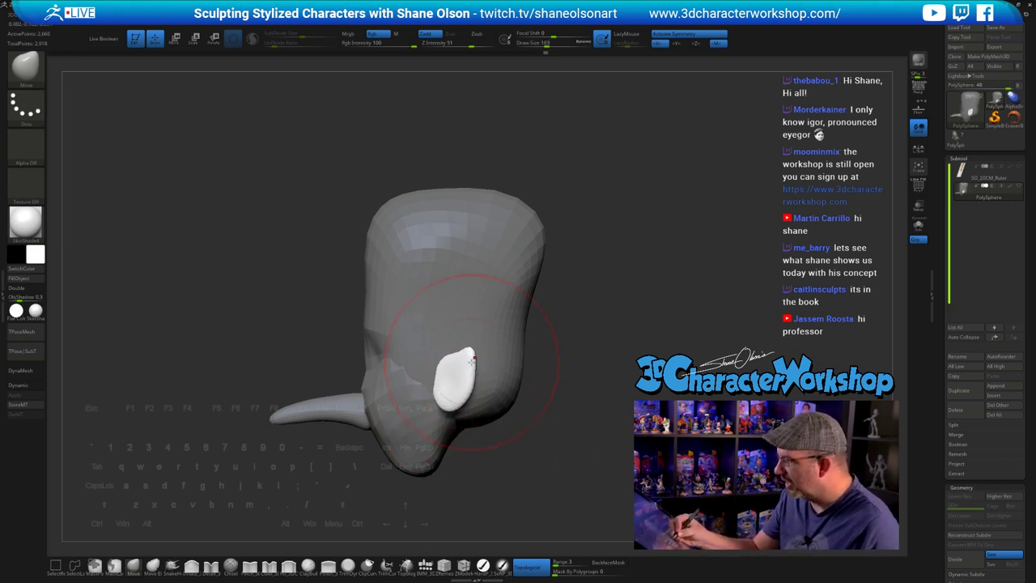
{"action": "key", "text": "d"}
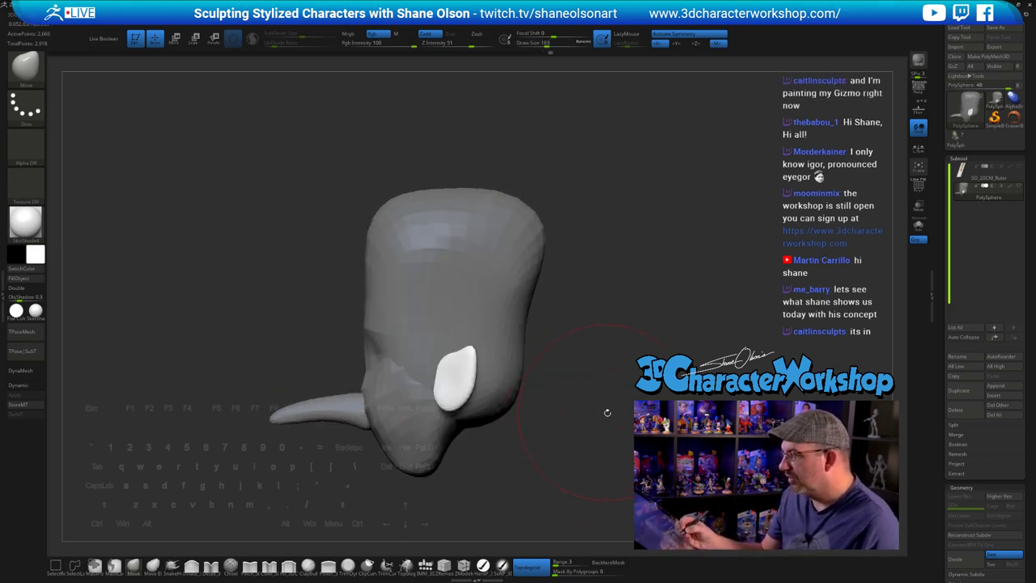
{"action": "key", "text": "shift+d"}
- Isolate the nose with the gizmo, reset the gizmo orientation, raise the nose on the face and place the pivot at its base
{"action": "mouse_move", "coordinate": [607, 413]}
{"action": "left_mouse_down", "text": "alt"}
{"action": "mouse_move", "coordinate": [580, 379]}
{"action": "mouse_move", "coordinate": [526, 385]}
{"action": "left_mouse_up", "text": "alt"}
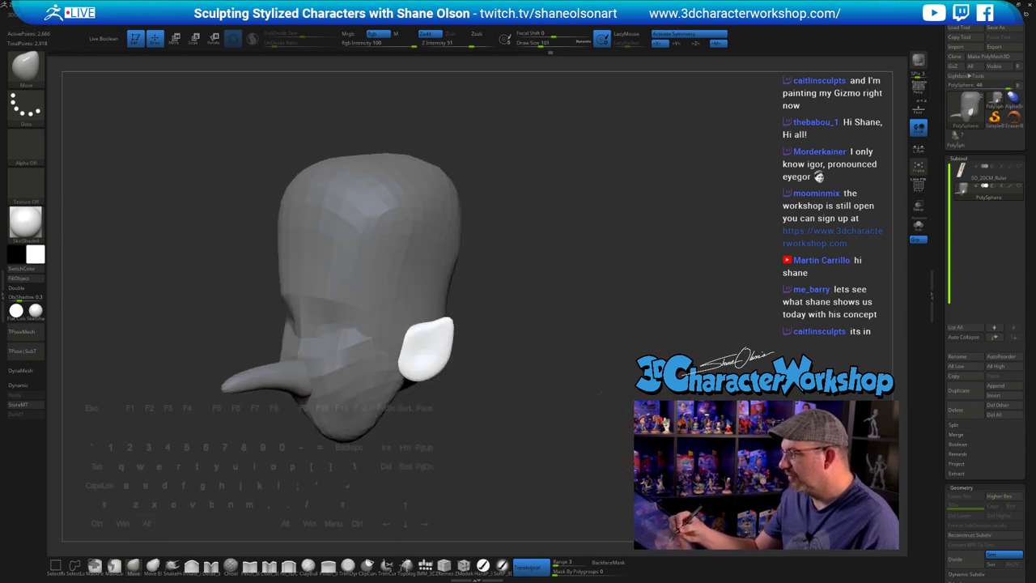
{"action": "left_click_drag", "start_coordinate": [548, 351], "coordinate": [532, 356]}
{"action": "left_click_drag", "start_coordinate": [568, 422], "coordinate": [552, 431]}
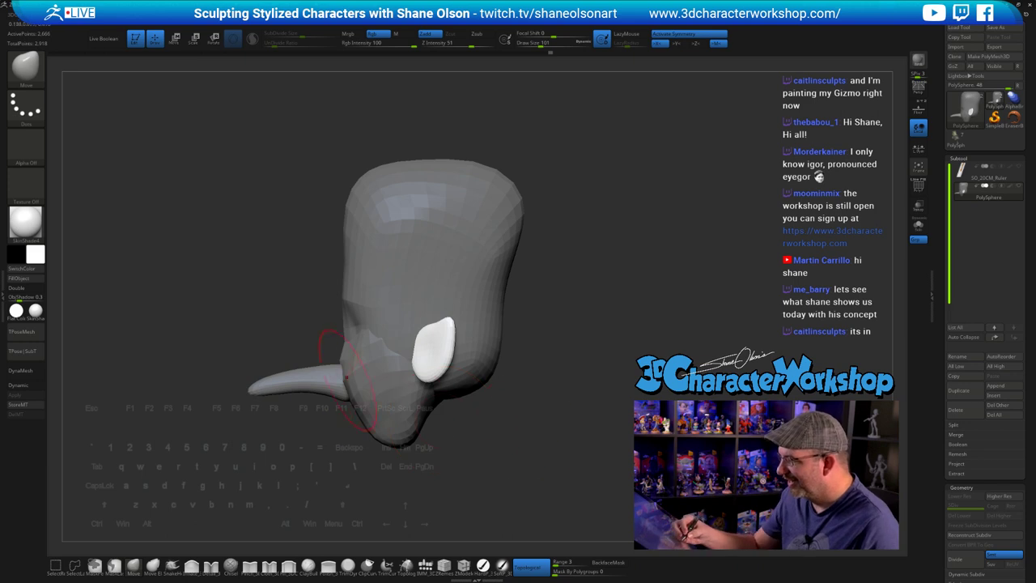
{"action": "key", "text": "w"}
{"action": "left_click", "coordinate": [326, 379], "text": "ctrl"}
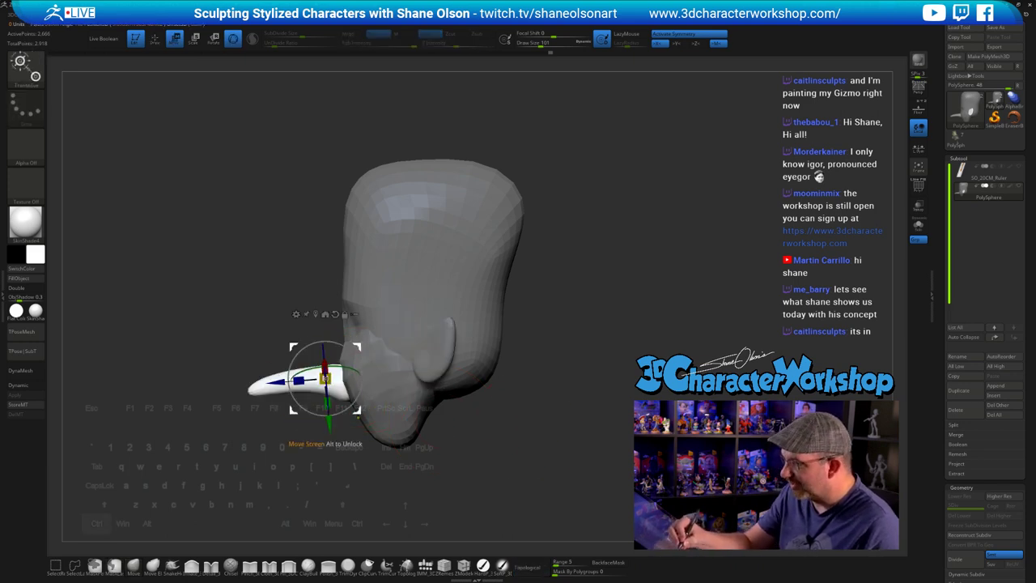
{"action": "left_click", "coordinate": [335, 314], "text": "alt"}
{"action": "left_click_drag", "start_coordinate": [325, 330], "coordinate": [325, 309]}
{"action": "left_click_drag", "start_coordinate": [497, 391], "coordinate": [504, 397], "text": "alt"}
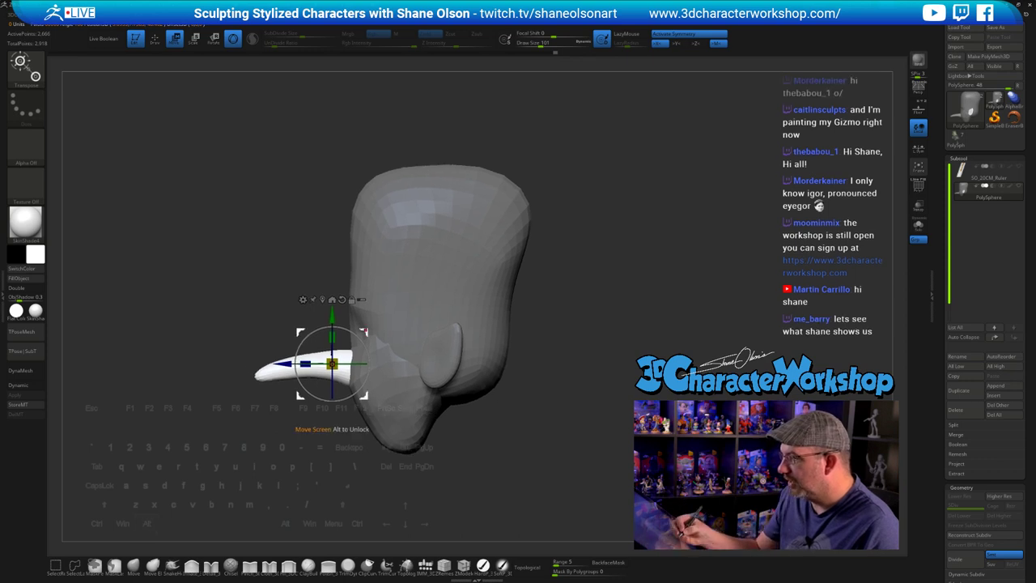
{"action": "left_click_drag", "start_coordinate": [332, 317], "coordinate": [332, 319]}
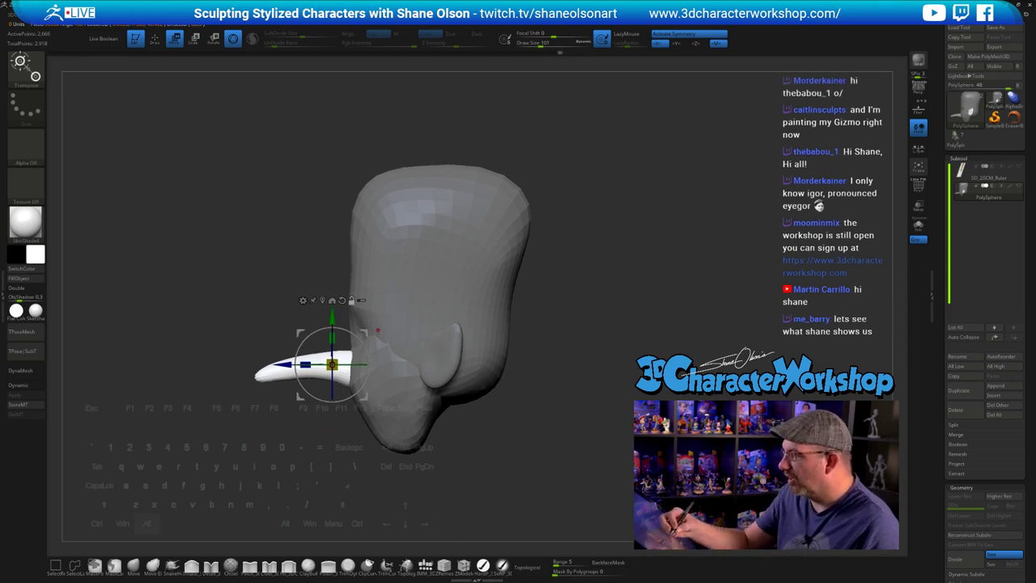
{"action": "left_click_drag", "start_coordinate": [331, 364], "coordinate": [354, 364]}
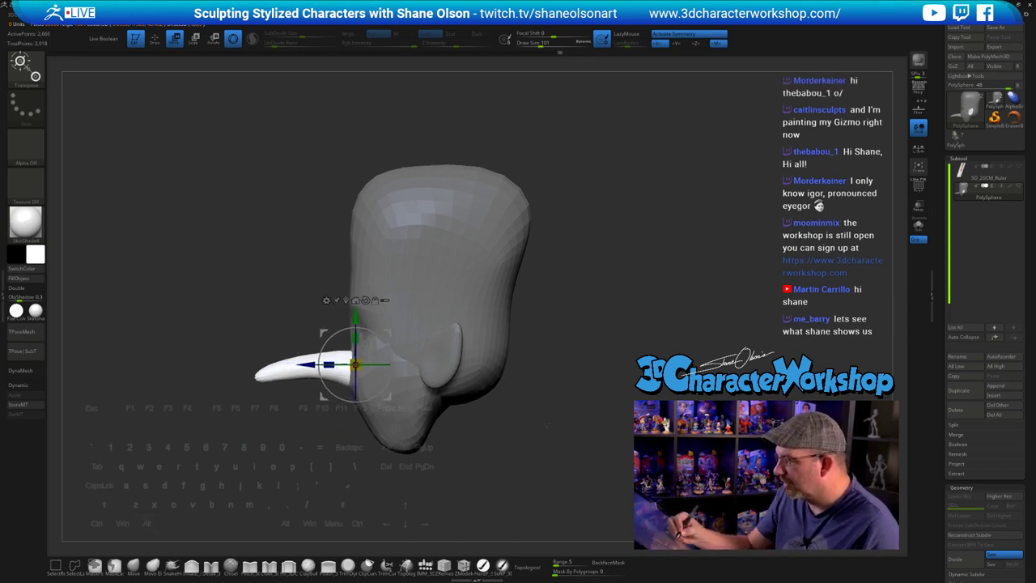
- Clear the mask on the head, make SelectLasso the active selection brush and trace lasso outlines below the jaw in profile
{"action": "key", "text": "q"}
{"action": "left_click_drag", "start_coordinate": [539, 411], "coordinate": [538, 423]}
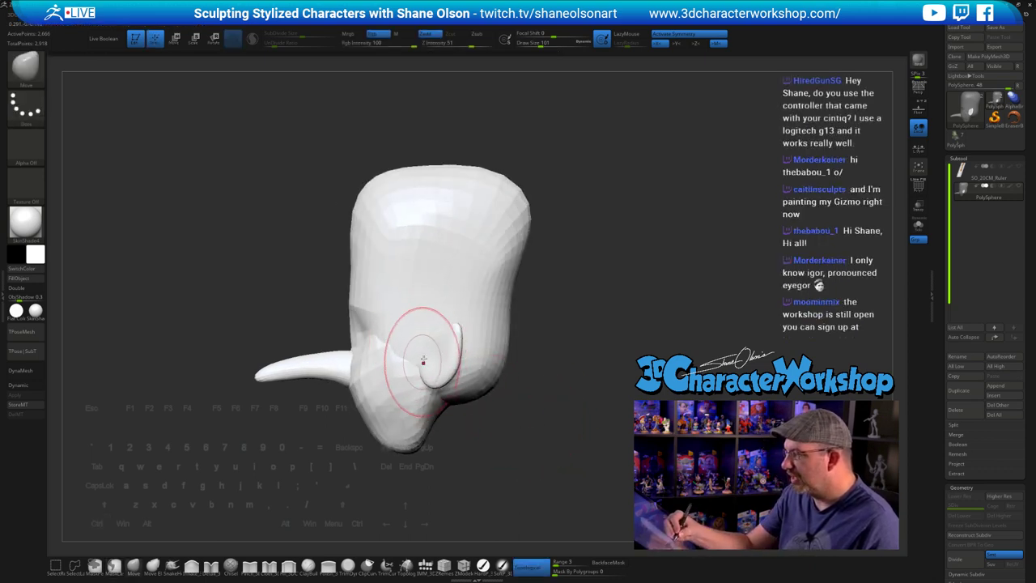
{"action": "left_click", "coordinate": [74, 564]}
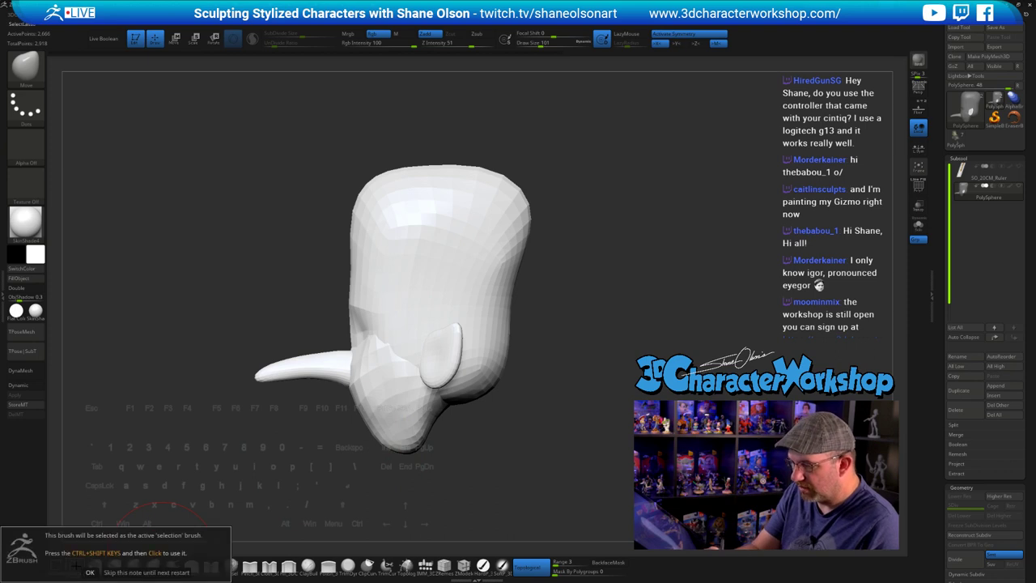
{"action": "mouse_move", "coordinate": [364, 488]}
{"action": "left_mouse_down", "text": "ctrl+shift"}
{"action": "mouse_move", "coordinate": [416, 377]}
{"action": "mouse_move", "coordinate": [471, 492]}
{"action": "mouse_move", "coordinate": [470, 477]}
{"action": "mouse_move", "coordinate": [448, 472]}
{"action": "mouse_move", "coordinate": [521, 469]}
{"action": "mouse_move", "coordinate": [433, 470]}
{"action": "mouse_move", "coordinate": [517, 474]}
{"action": "mouse_move", "coordinate": [476, 486]}
{"action": "mouse_move", "coordinate": [474, 469]}
{"action": "mouse_move", "coordinate": [470, 493]}
{"action": "mouse_move", "coordinate": [613, 471]}
{"action": "mouse_move", "coordinate": [469, 491]}
{"action": "mouse_move", "coordinate": [485, 441]}
{"action": "mouse_move", "coordinate": [474, 477]}
{"action": "mouse_move", "coordinate": [449, 473]}
{"action": "mouse_move", "coordinate": [483, 474]}
{"action": "left_mouse_up", "text": "ctrl+shift"}
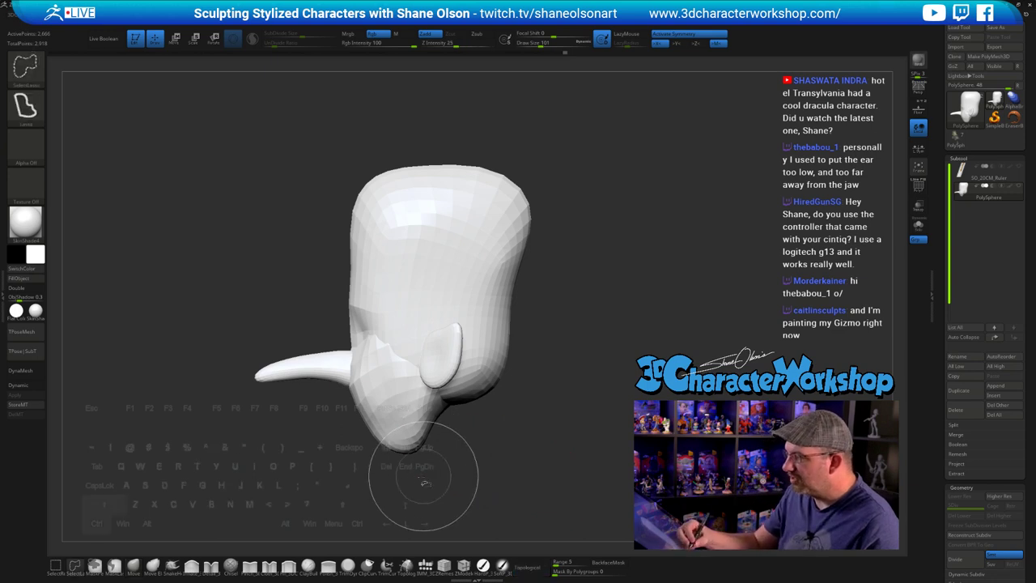
{"action": "mouse_move", "coordinate": [350, 487]}
{"action": "left_mouse_down", "text": "ctrl+shift"}
{"action": "mouse_move", "coordinate": [381, 436]}
{"action": "mouse_move", "coordinate": [494, 477]}
{"action": "mouse_move", "coordinate": [487, 445]}
{"action": "mouse_move", "coordinate": [494, 478]}
{"action": "mouse_move", "coordinate": [520, 493]}
{"action": "mouse_move", "coordinate": [498, 458]}
{"action": "mouse_move", "coordinate": [465, 459]}
{"action": "mouse_move", "coordinate": [583, 458]}
{"action": "left_mouse_up", "text": "ctrl+shift"}
{"action": "mouse_move", "coordinate": [619, 420]}
{"action": "left_mouse_down", "text": "alt"}
{"action": "mouse_move", "coordinate": [593, 422]}
{"action": "mouse_move", "coordinate": [598, 439]}
{"action": "mouse_move", "coordinate": [600, 415]}
{"action": "mouse_move", "coordinate": [612, 426]}
{"action": "mouse_move", "coordinate": [587, 402]}
{"action": "mouse_move", "coordinate": [623, 434]}
{"action": "mouse_move", "coordinate": [595, 402]}
{"action": "mouse_move", "coordinate": [595, 437]}
{"action": "mouse_move", "coordinate": [619, 401]}
{"action": "left_mouse_up", "text": "alt"}
{"action": "left_click_drag", "start_coordinate": [571, 341], "coordinate": [558, 392]}
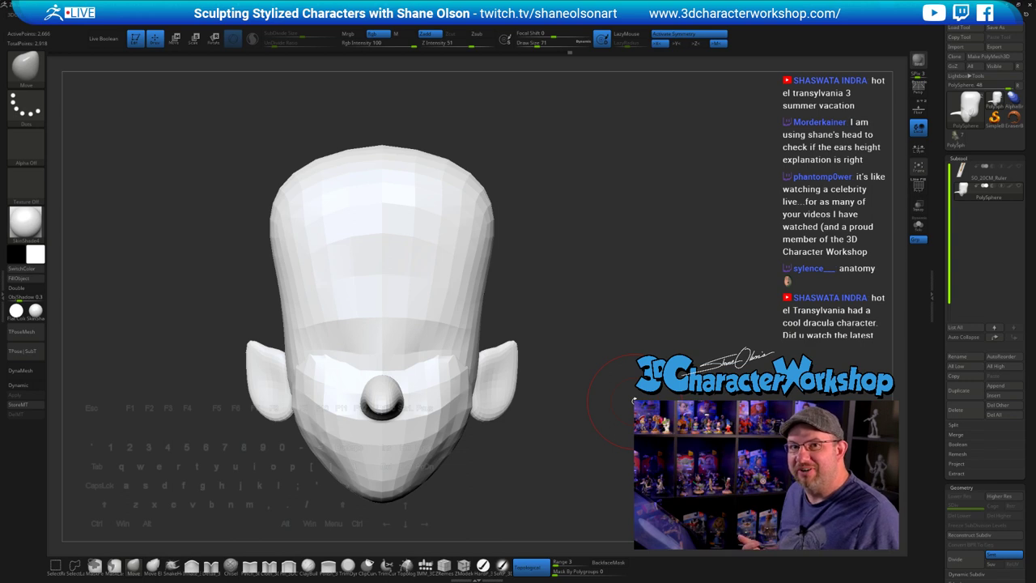
{"action": "left_click_drag", "start_coordinate": [633, 400], "coordinate": [571, 404]}
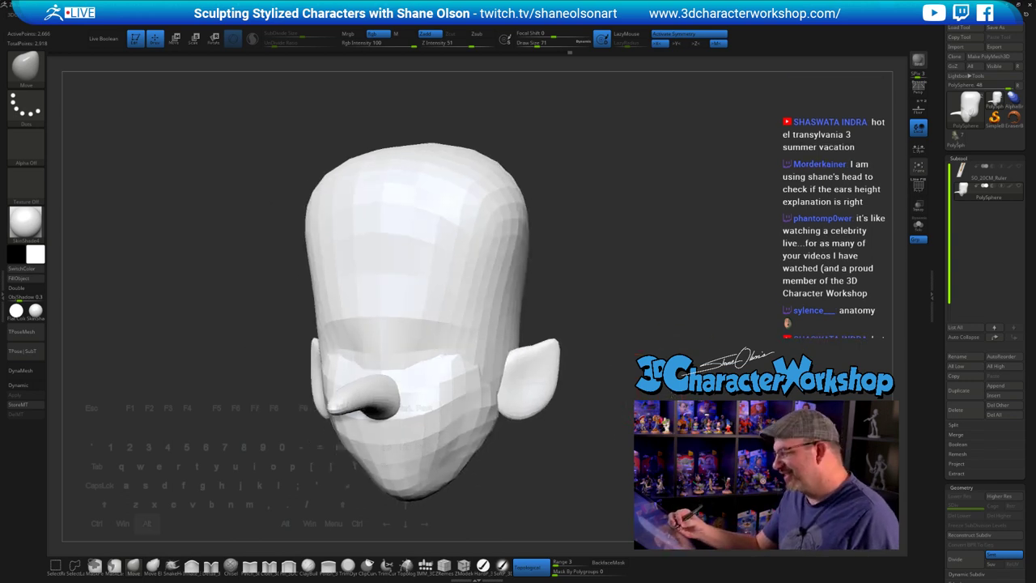
{"action": "left_click_drag", "start_coordinate": [635, 396], "coordinate": [645, 371], "text": "alt"}
{"action": "left_click_drag", "start_coordinate": [659, 453], "coordinate": [614, 440]}
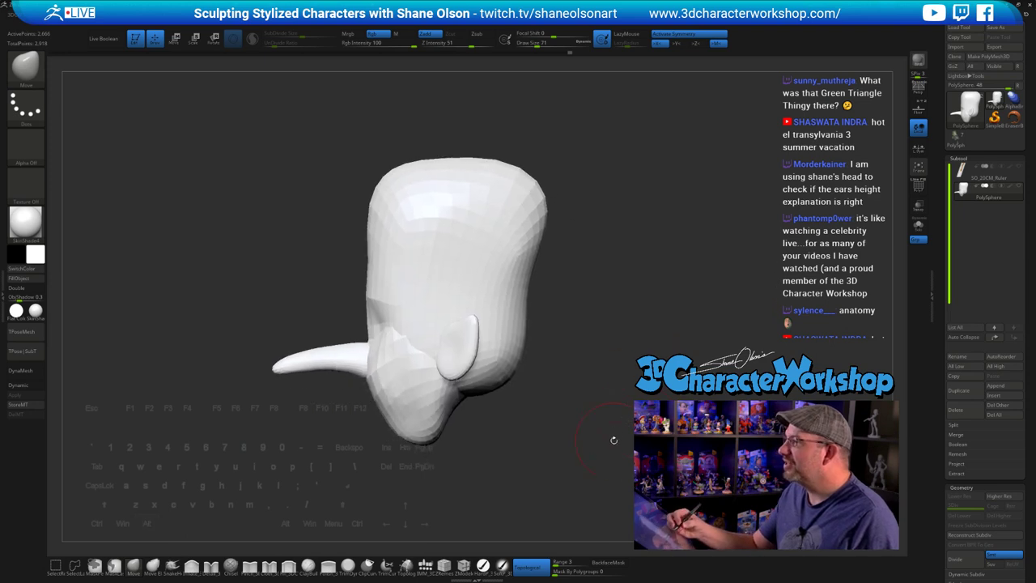
{"action": "left_click_drag", "start_coordinate": [625, 394], "coordinate": [595, 357], "text": "alt"}
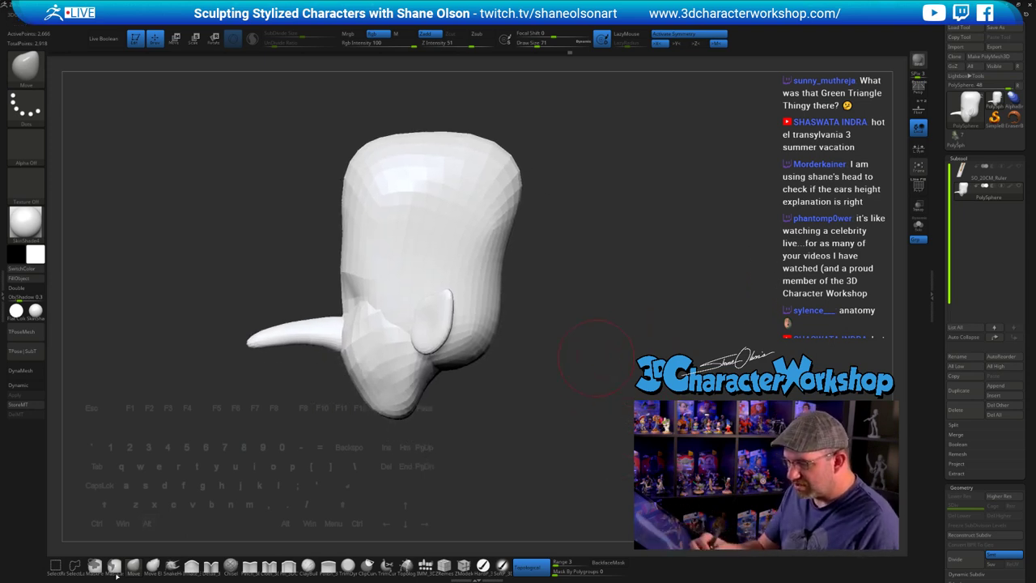
- Demonstrate the SelectLasso brush by isolating parts of the cranium and jaw, and show the complete head again
{"action": "left_click", "coordinate": [74, 565]}
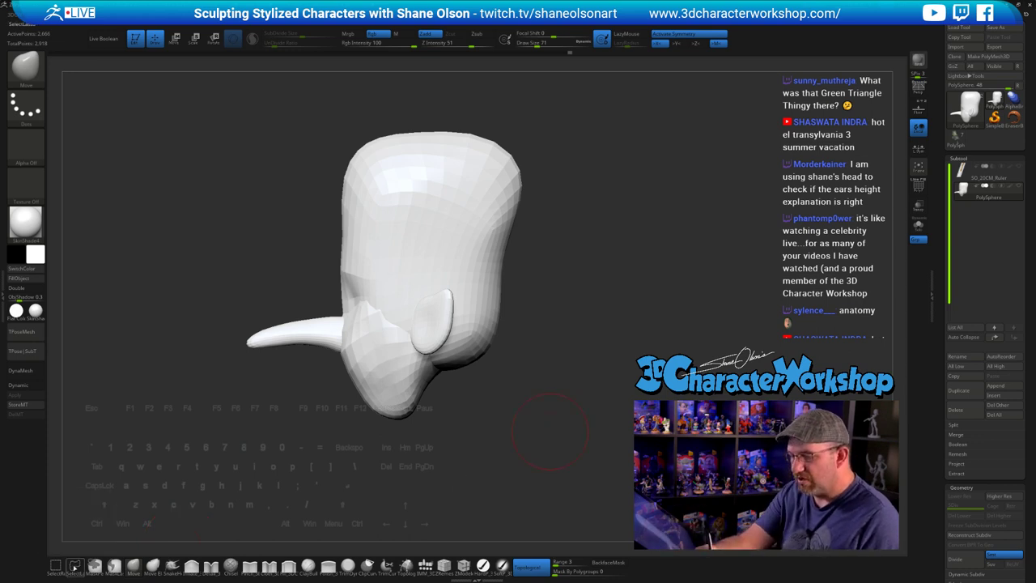
{"action": "left_click", "coordinate": [74, 565]}
{"action": "left_click", "coordinate": [90, 572]}
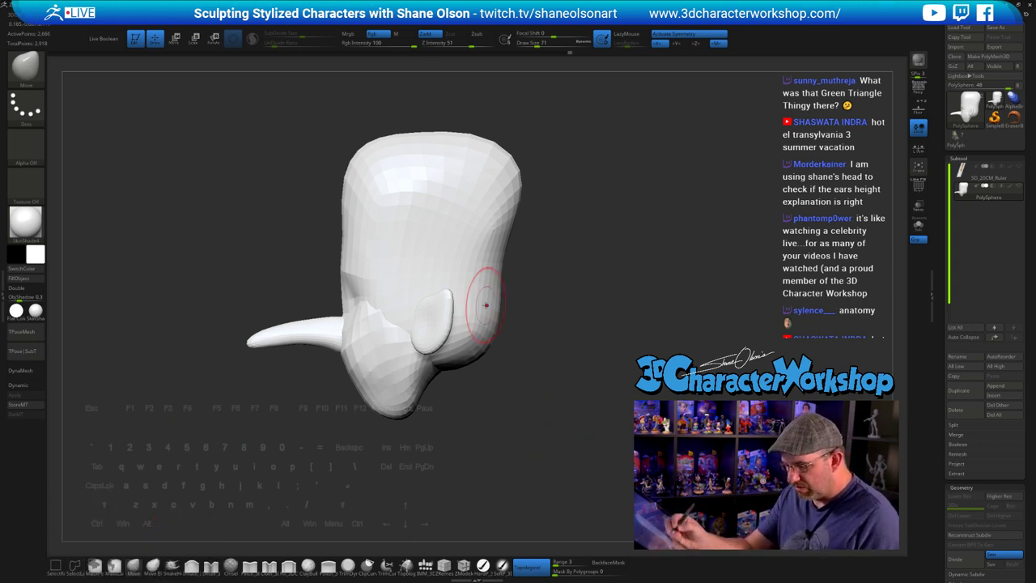
{"action": "key", "text": "ctrl+shift"}
{"action": "mouse_move", "coordinate": [623, 385]}
{"action": "left_mouse_down", "text": "ctrl+shift"}
{"action": "mouse_move", "coordinate": [532, 280]}
{"action": "mouse_move", "coordinate": [724, 186]}
{"action": "mouse_move", "coordinate": [809, 356]}
{"action": "mouse_move", "coordinate": [414, 486]}
{"action": "mouse_move", "coordinate": [663, 429]}
{"action": "mouse_move", "coordinate": [677, 416]}
{"action": "left_mouse_up", "text": "ctrl+shift"}
{"action": "key", "text": "space"}
{"action": "mouse_move", "coordinate": [429, 461]}
{"action": "left_mouse_down", "text": "ctrl+shift"}
{"action": "mouse_move", "coordinate": [364, 453]}
{"action": "mouse_move", "coordinate": [348, 364]}
{"action": "mouse_move", "coordinate": [639, 63]}
{"action": "mouse_move", "coordinate": [627, 379]}
{"action": "left_mouse_up", "text": "ctrl+shift"}
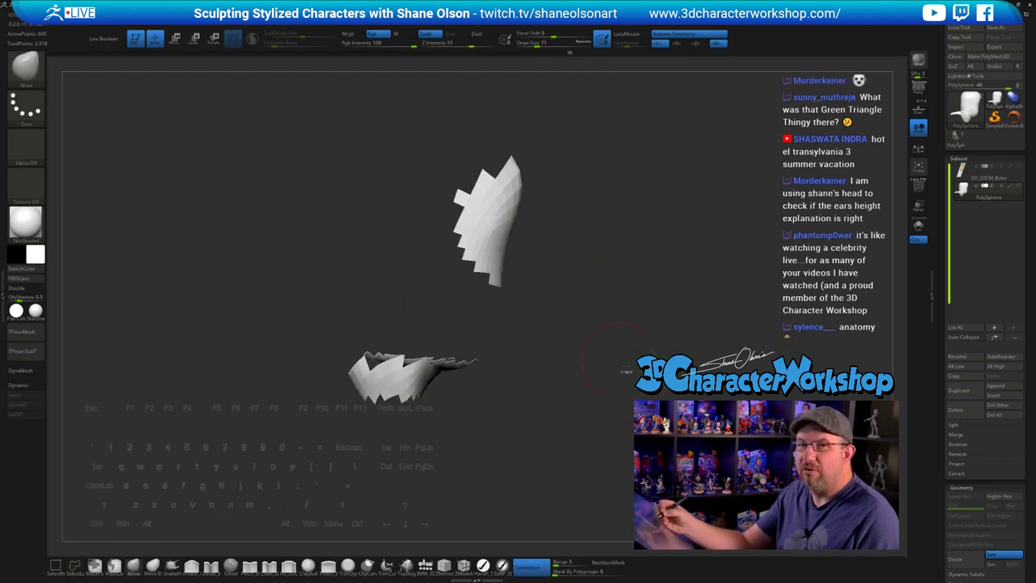
{"action": "left_click", "coordinate": [627, 371], "text": "ctrl+shift"}
{"action": "mouse_move", "coordinate": [627, 380]}
{"action": "left_mouse_down"}
{"action": "mouse_move", "coordinate": [625, 437]}
{"action": "mouse_move", "coordinate": [622, 382]}
{"action": "left_mouse_up"}
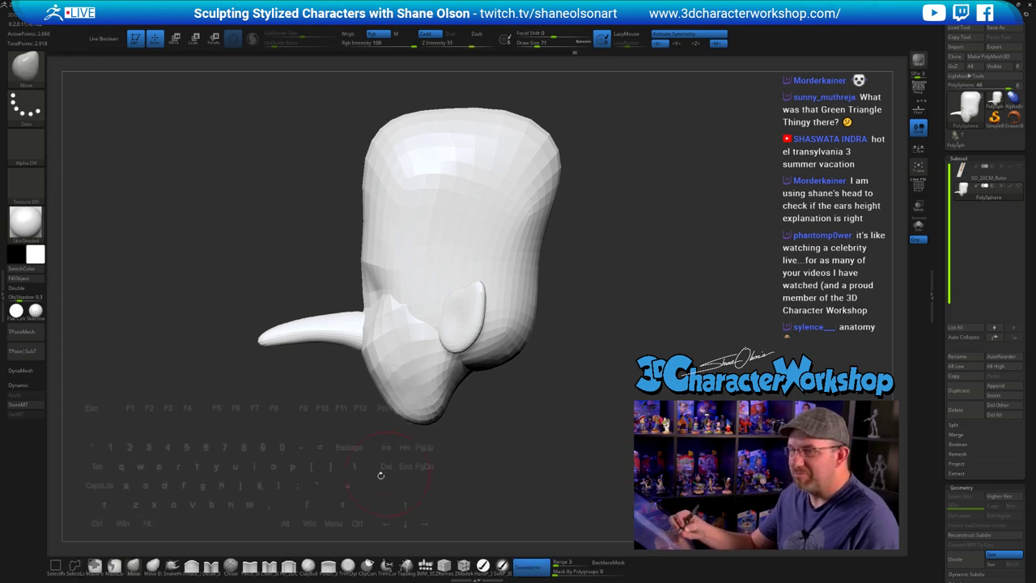
- Trace lasso outlines across the jaw, cranium and neck area in profile to illustrate the head's main masses
{"action": "key", "text": "ctrl+shift"}
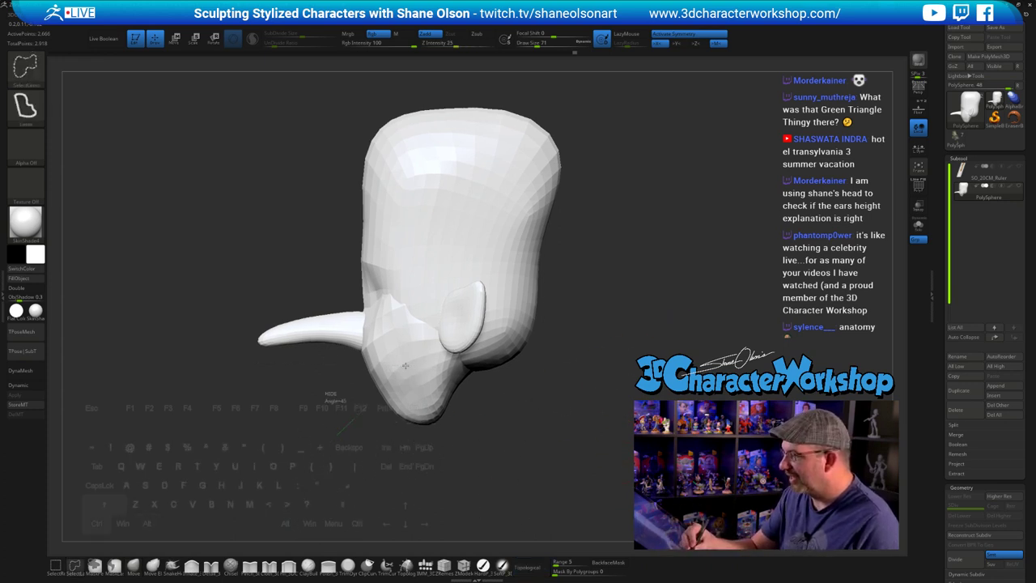
{"action": "left_click_drag", "start_coordinate": [404, 365], "coordinate": [504, 456], "text": "ctrl+shift"}
{"action": "mouse_move", "coordinate": [328, 444]}
{"action": "left_mouse_down", "text": "ctrl+shift"}
{"action": "mouse_move", "coordinate": [380, 518]}
{"action": "mouse_move", "coordinate": [352, 534]}
{"action": "mouse_move", "coordinate": [458, 522]}
{"action": "mouse_move", "coordinate": [397, 448]}
{"action": "mouse_move", "coordinate": [405, 428]}
{"action": "mouse_move", "coordinate": [656, 381]}
{"action": "left_mouse_up", "text": "ctrl+shift"}
{"action": "left_click_drag", "start_coordinate": [526, 414], "coordinate": [489, 420], "text": "alt"}
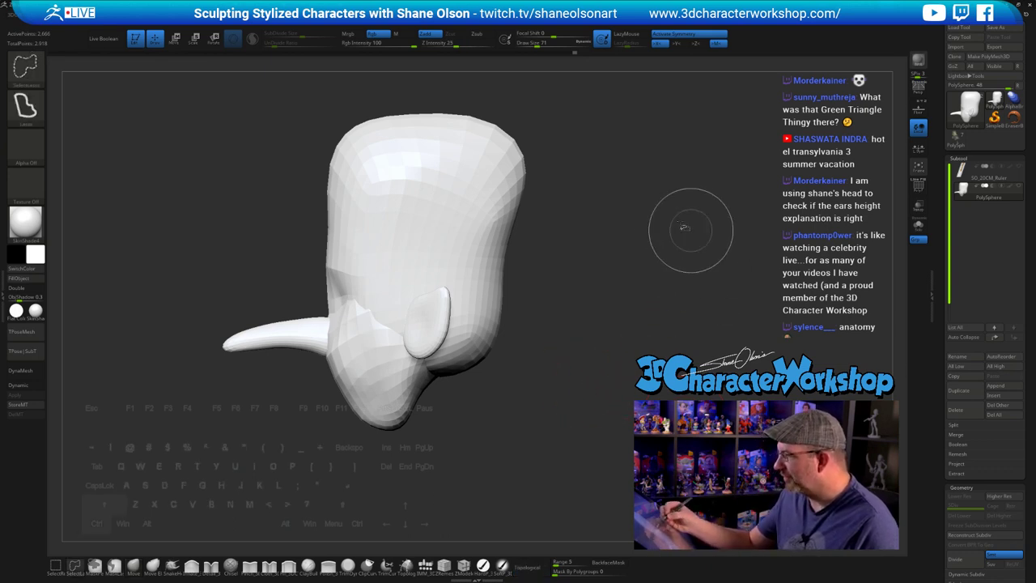
{"action": "left_click_drag", "start_coordinate": [697, 159], "coordinate": [461, 267], "text": "ctrl+shift"}
{"action": "mouse_move", "coordinate": [418, 368]}
{"action": "left_mouse_down", "text": "ctrl+shift"}
{"action": "mouse_move", "coordinate": [530, 339]}
{"action": "mouse_move", "coordinate": [516, 289]}
{"action": "mouse_move", "coordinate": [537, 275]}
{"action": "mouse_move", "coordinate": [550, 351]}
{"action": "mouse_move", "coordinate": [578, 367]}
{"action": "mouse_move", "coordinate": [617, 439]}
{"action": "left_mouse_up", "text": "ctrl+shift"}
- Insert an Appendage mesh at the lower back of the head, extending downward as the neck
{"action": "left_click_drag", "start_coordinate": [575, 407], "coordinate": [582, 421]}
{"action": "left_click", "coordinate": [422, 560]}
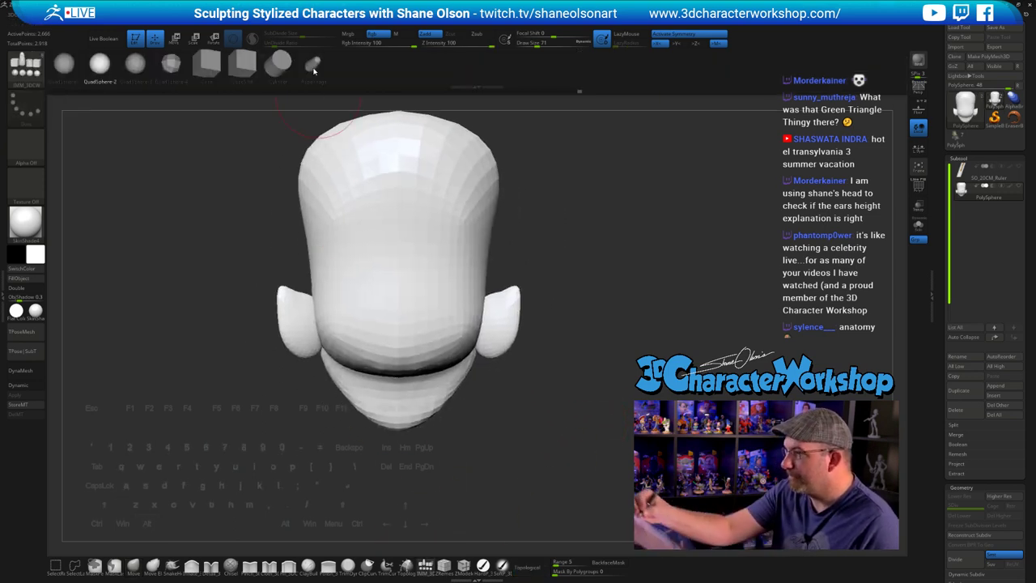
{"action": "left_click_drag", "start_coordinate": [398, 382], "coordinate": [399, 447]}
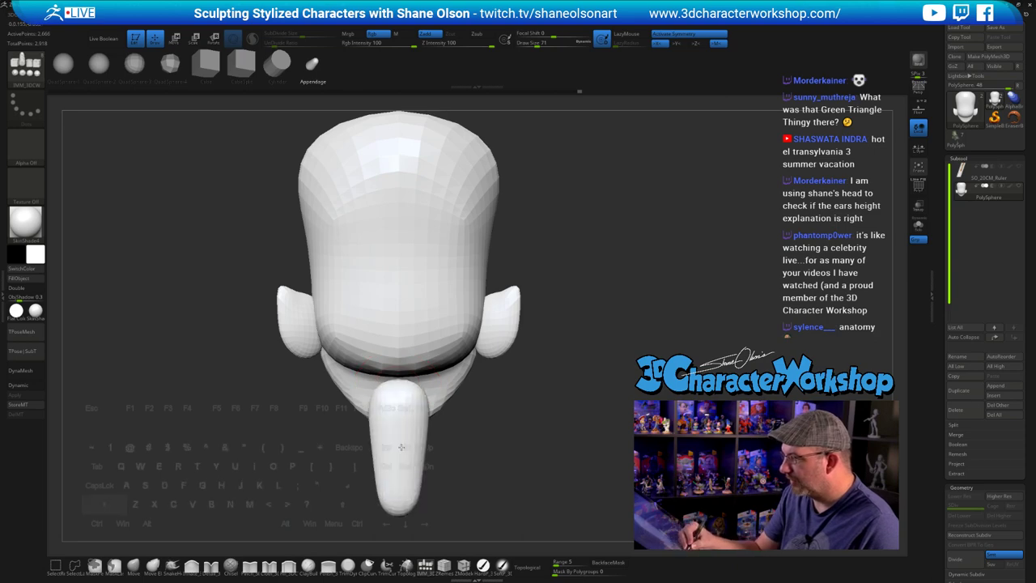
{"action": "left_click_drag", "start_coordinate": [524, 432], "coordinate": [588, 406]}
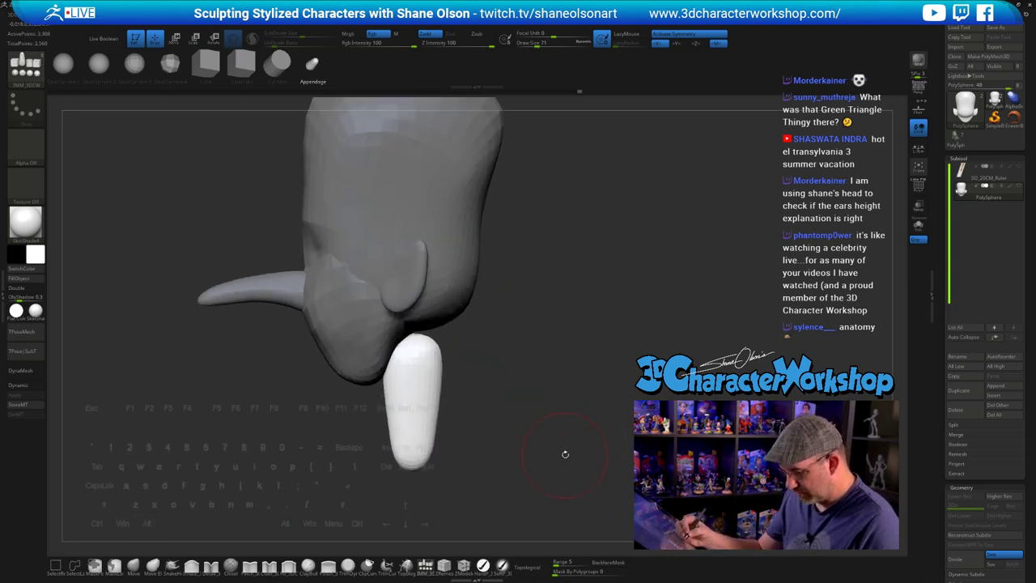
- Tuck the neck under the skull, tilt it so its base slants backward, and adjust its size with the gizmo
{"action": "key", "text": "w"}
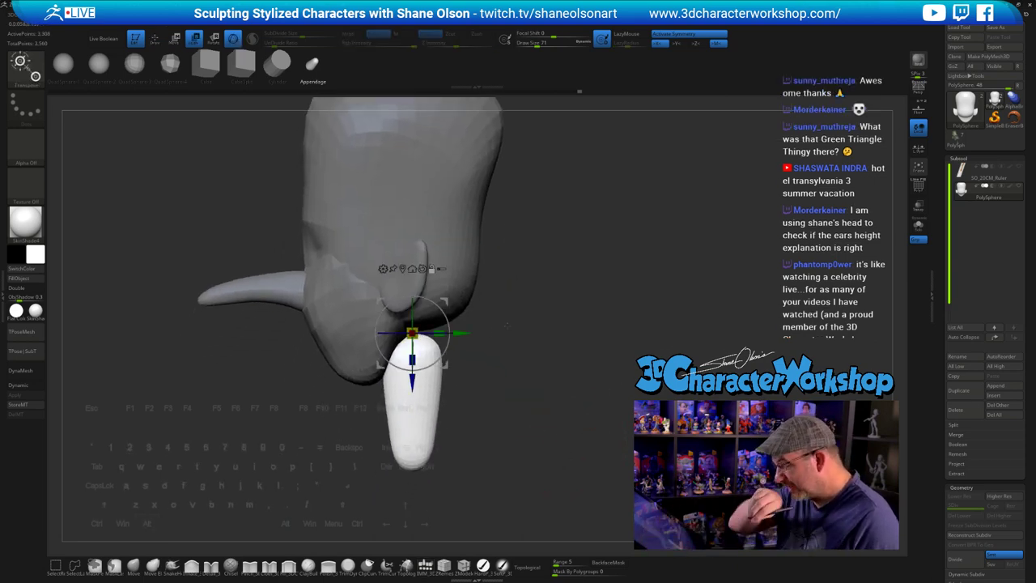
{"action": "left_click_drag", "start_coordinate": [506, 325], "coordinate": [533, 345], "text": "alt"}
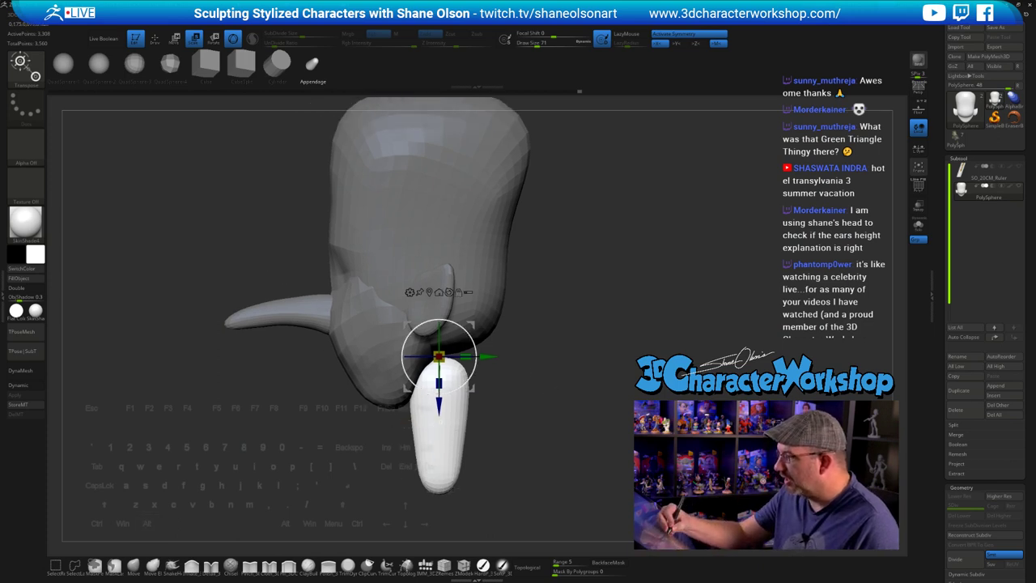
{"action": "left_click_drag", "start_coordinate": [419, 325], "coordinate": [507, 487]}
{"action": "left_click_drag", "start_coordinate": [589, 386], "coordinate": [599, 430], "text": "alt"}
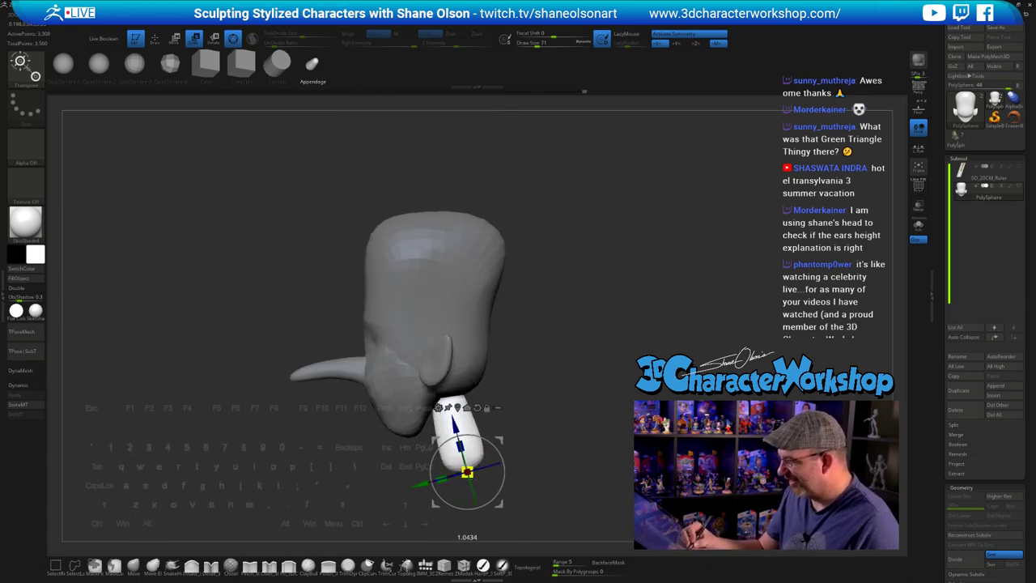
{"action": "left_click_drag", "start_coordinate": [467, 472], "coordinate": [479, 484]}
{"action": "left_click_drag", "start_coordinate": [456, 424], "coordinate": [460, 440]}
{"action": "left_click_drag", "start_coordinate": [535, 443], "coordinate": [599, 393]}
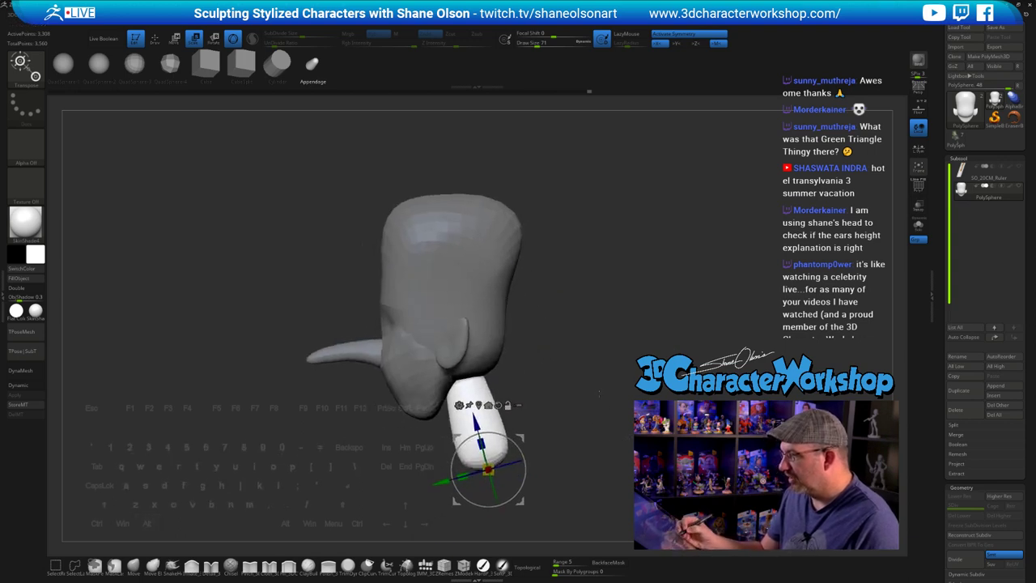
- Flare the neck's base outward into a wide, flat-bottomed shape with the Move brush at draw size 120, narrowing it under the jaw
{"action": "left_click", "coordinate": [133, 567]}
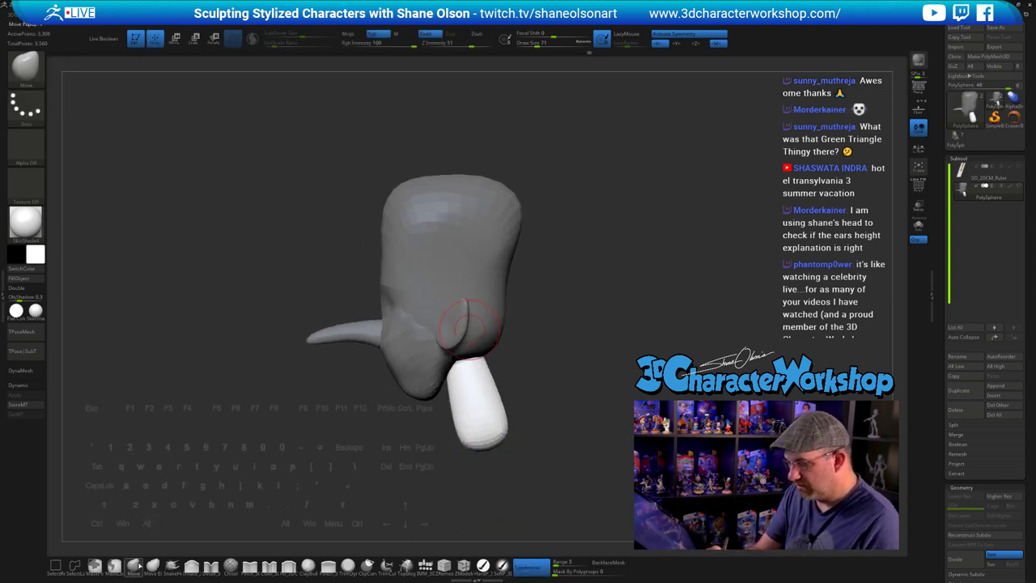
{"action": "mouse_move", "coordinate": [547, 414]}
{"action": "left_mouse_down", "text": "alt"}
{"action": "mouse_move", "coordinate": [559, 408]}
{"action": "mouse_move", "coordinate": [579, 437]}
{"action": "mouse_move", "coordinate": [607, 438]}
{"action": "mouse_move", "coordinate": [419, 441]}
{"action": "mouse_move", "coordinate": [435, 441]}
{"action": "left_mouse_up", "text": "alt"}
{"action": "key", "text": "s"}
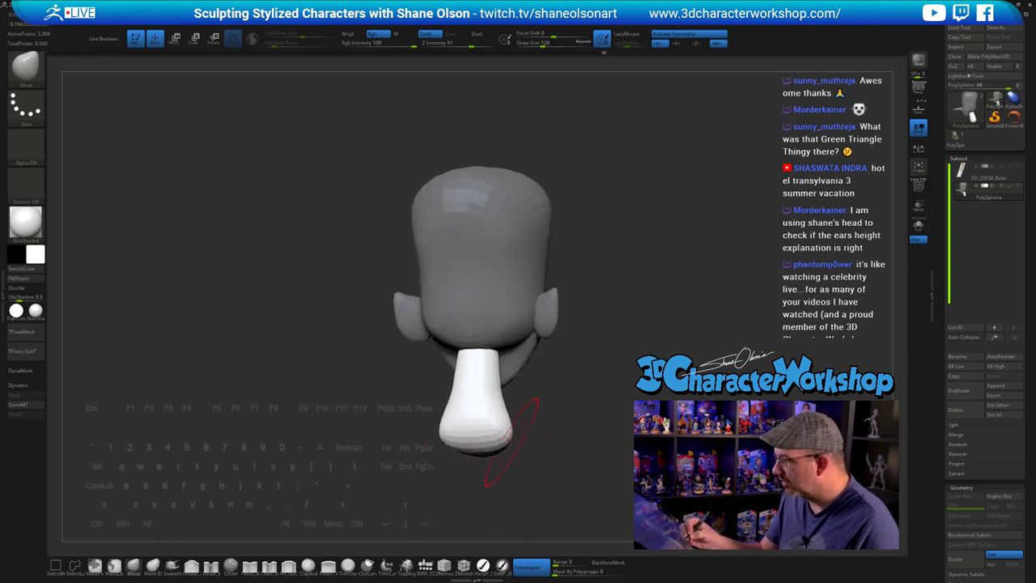
{"action": "mouse_move", "coordinate": [563, 459]}
{"action": "left_mouse_down"}
{"action": "mouse_move", "coordinate": [576, 443]}
{"action": "mouse_move", "coordinate": [514, 390]}
{"action": "left_mouse_up"}
{"action": "mouse_move", "coordinate": [572, 410]}
{"action": "left_mouse_down"}
{"action": "mouse_move", "coordinate": [583, 390]}
{"action": "mouse_move", "coordinate": [576, 407]}
{"action": "mouse_move", "coordinate": [593, 404]}
{"action": "mouse_move", "coordinate": [497, 427]}
{"action": "mouse_move", "coordinate": [522, 423]}
{"action": "left_mouse_up"}
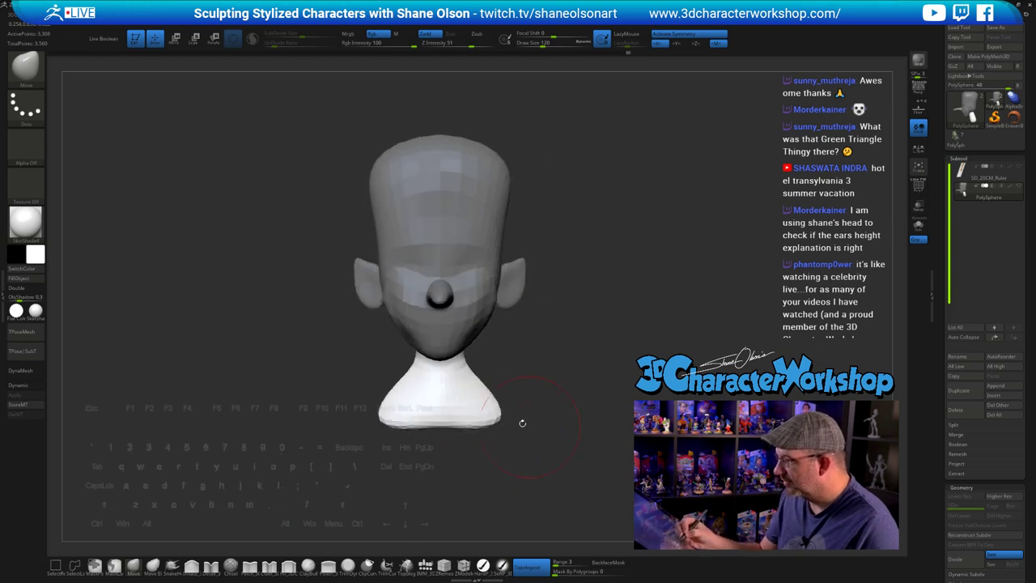
{"action": "left_click_drag", "start_coordinate": [533, 379], "coordinate": [583, 379]}
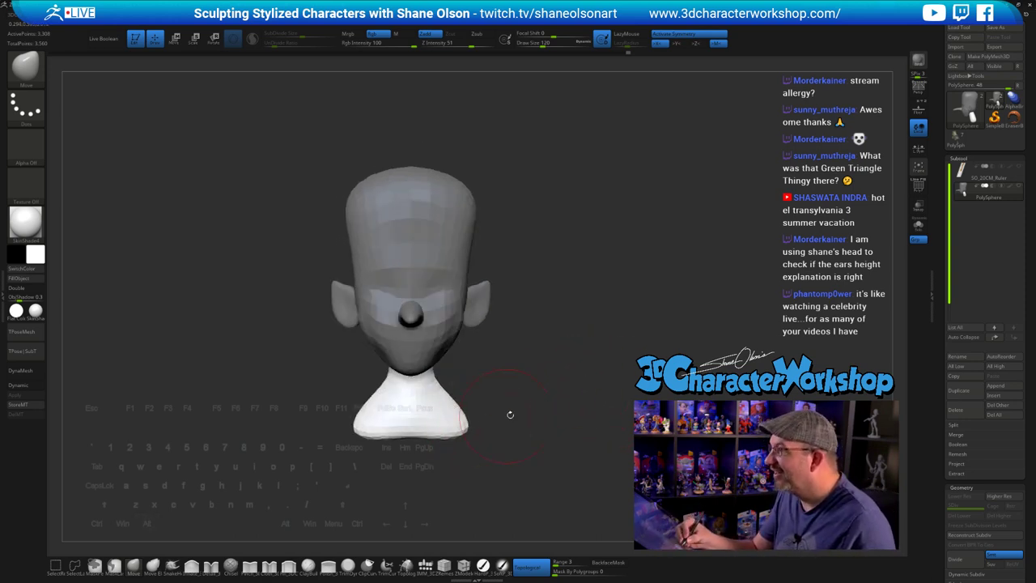
{"action": "left_click_drag", "start_coordinate": [510, 415], "coordinate": [513, 335]}
- Display the polygroup wireframe, divide the mesh to subdivision level 2 and delete the lower level
{"action": "key", "text": "shift+f"}
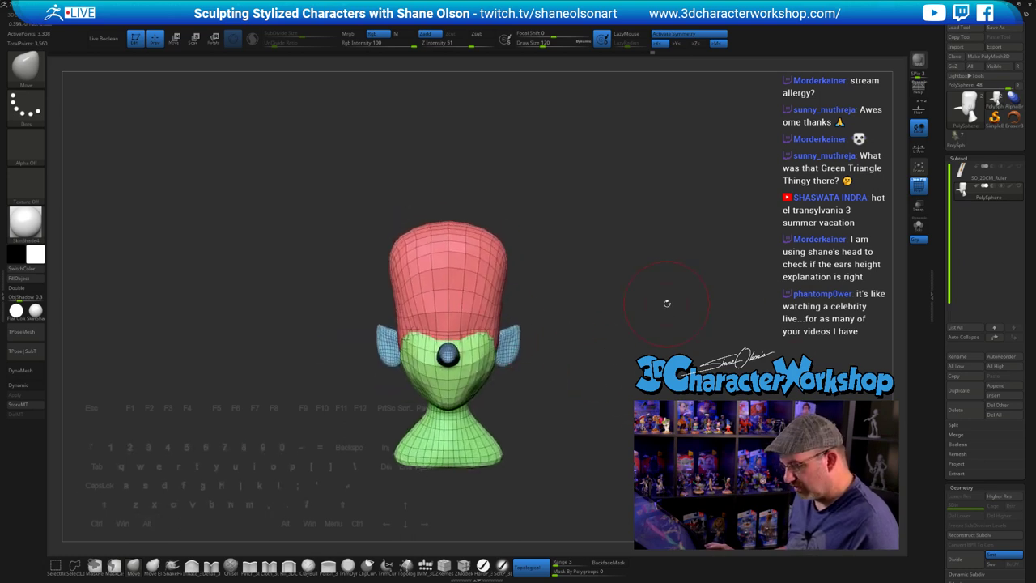
{"action": "key", "text": "ctrl+d"}
{"action": "left_click_drag", "start_coordinate": [688, 321], "coordinate": [675, 317], "text": "alt"}
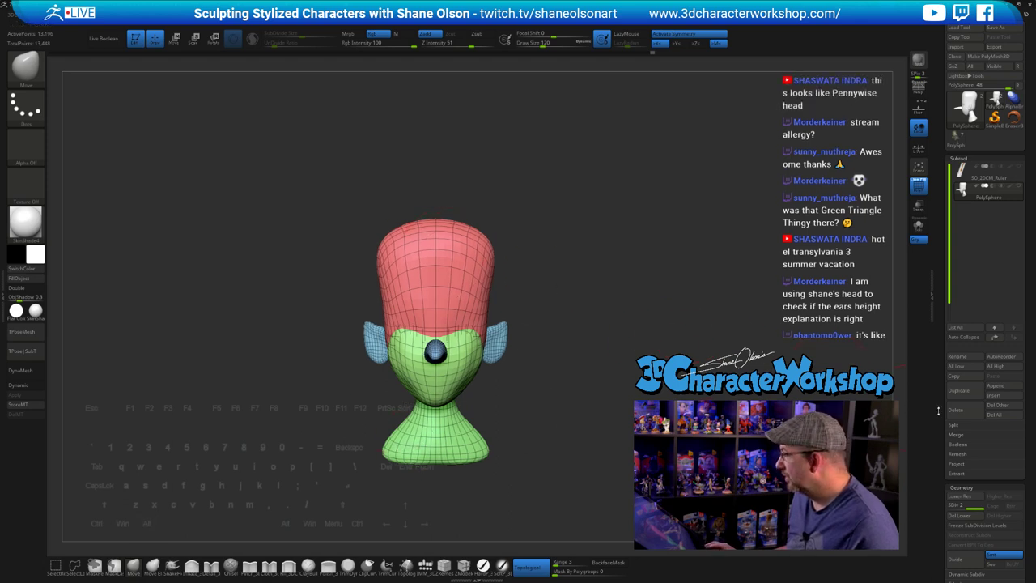
{"action": "left_click_drag", "start_coordinate": [938, 410], "coordinate": [932, 362]}
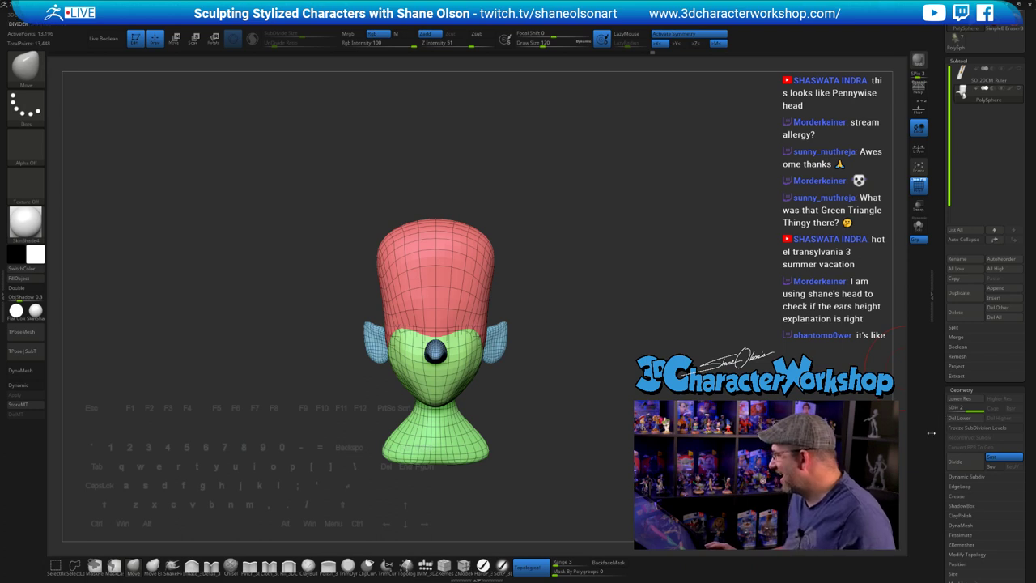
{"action": "left_click_drag", "start_coordinate": [930, 432], "coordinate": [942, 344]}
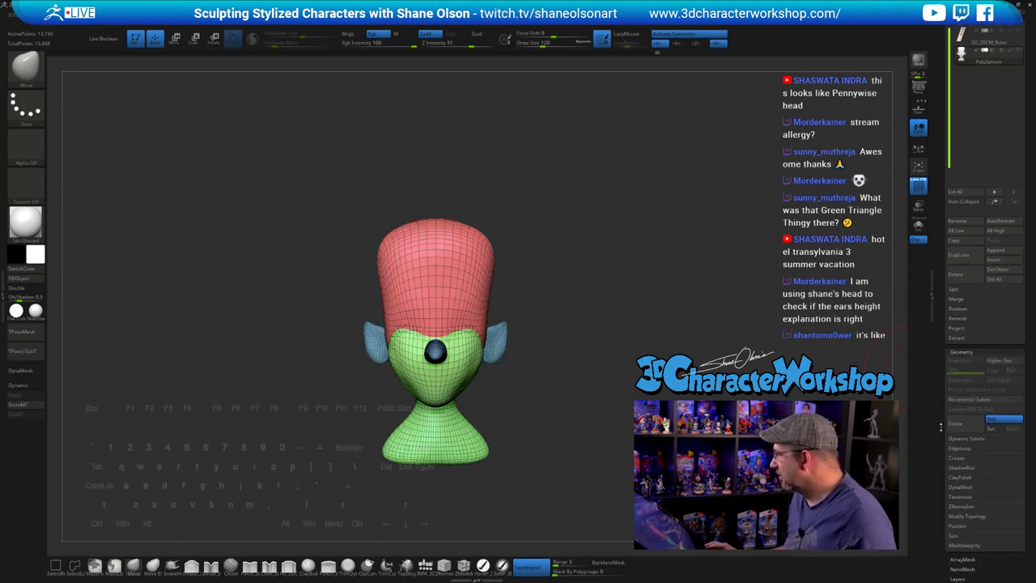
{"action": "left_click_drag", "start_coordinate": [940, 426], "coordinate": [941, 408]}
- Try remeshing the model with ZRemesher at a target polygons count of 2, and undo it
{"action": "left_click", "coordinate": [962, 488]}
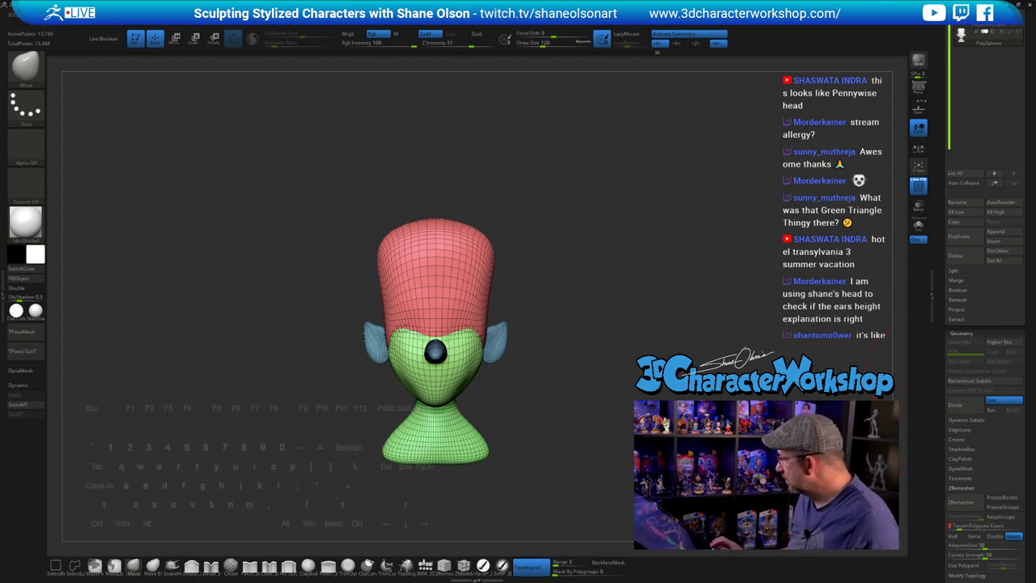
{"action": "left_click", "coordinate": [963, 503]}
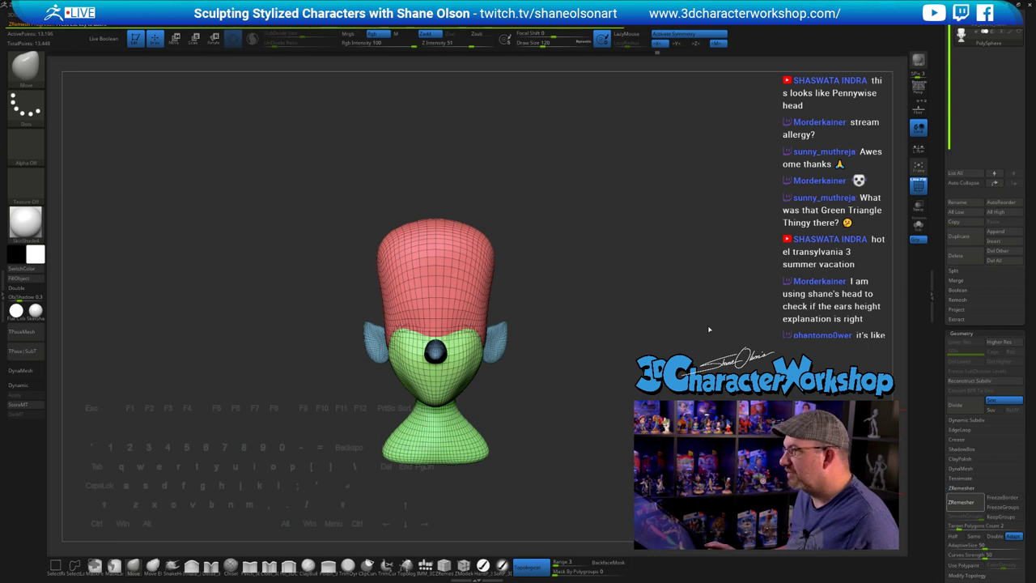
{"action": "left_click_drag", "start_coordinate": [648, 348], "coordinate": [569, 347]}
{"action": "key", "text": "ctrl+z"}
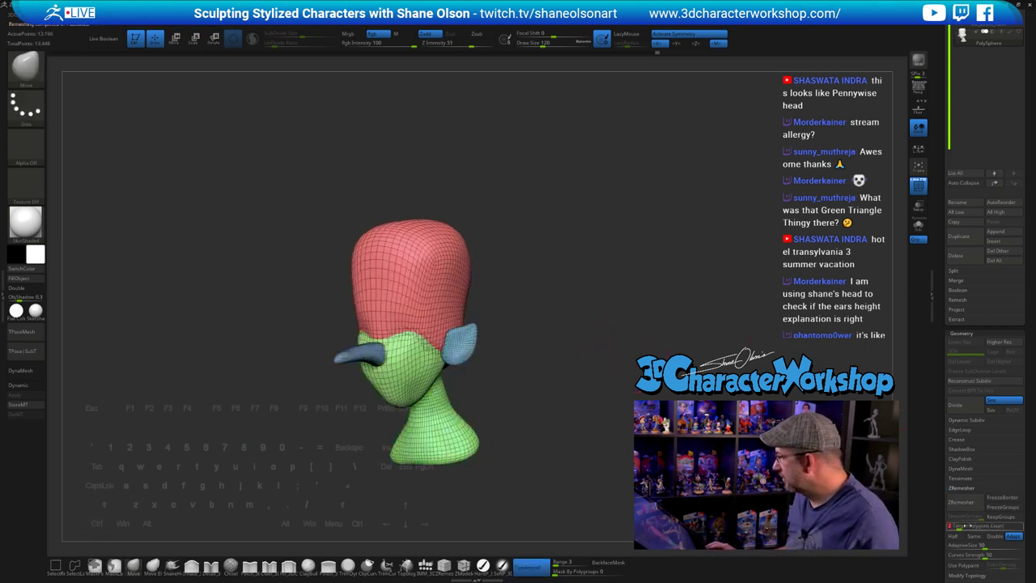
- Remesh the head, ears, nose and neck with ZRemesher at a target polygons count of 3
{"action": "left_click", "coordinate": [963, 503]}
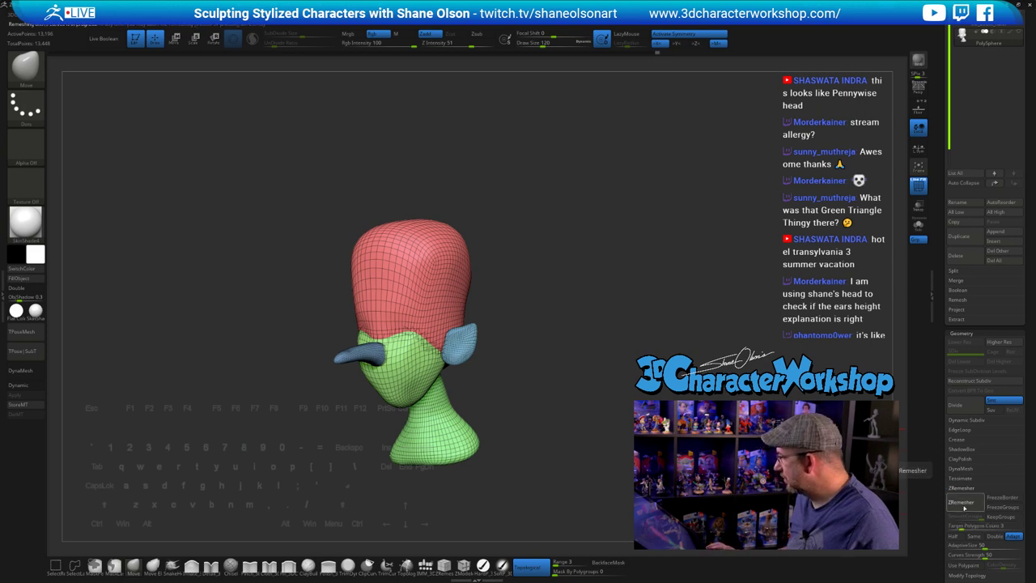
{"action": "mouse_move", "coordinate": [608, 353]}
{"action": "left_mouse_down"}
{"action": "mouse_move", "coordinate": [576, 325]}
{"action": "mouse_move", "coordinate": [614, 331]}
{"action": "mouse_move", "coordinate": [578, 338]}
{"action": "mouse_move", "coordinate": [596, 342]}
{"action": "mouse_move", "coordinate": [593, 351]}
{"action": "mouse_move", "coordinate": [571, 357]}
{"action": "mouse_move", "coordinate": [583, 373]}
{"action": "mouse_move", "coordinate": [606, 353]}
{"action": "mouse_move", "coordinate": [590, 372]}
{"action": "mouse_move", "coordinate": [591, 407]}
{"action": "mouse_move", "coordinate": [610, 408]}
{"action": "mouse_move", "coordinate": [562, 408]}
{"action": "mouse_move", "coordinate": [606, 388]}
{"action": "mouse_move", "coordinate": [602, 405]}
{"action": "mouse_move", "coordinate": [585, 411]}
{"action": "mouse_move", "coordinate": [578, 351]}
{"action": "mouse_move", "coordinate": [510, 380]}
{"action": "left_mouse_up"}
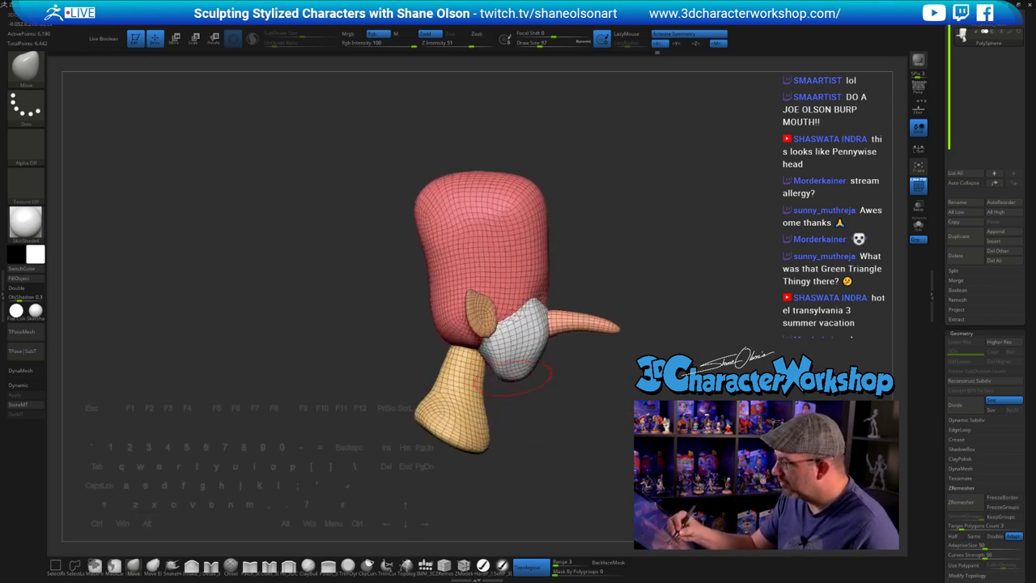
{"action": "left_click_drag", "start_coordinate": [584, 431], "coordinate": [551, 435]}
{"action": "left_click_drag", "start_coordinate": [652, 405], "coordinate": [614, 418], "text": "alt"}
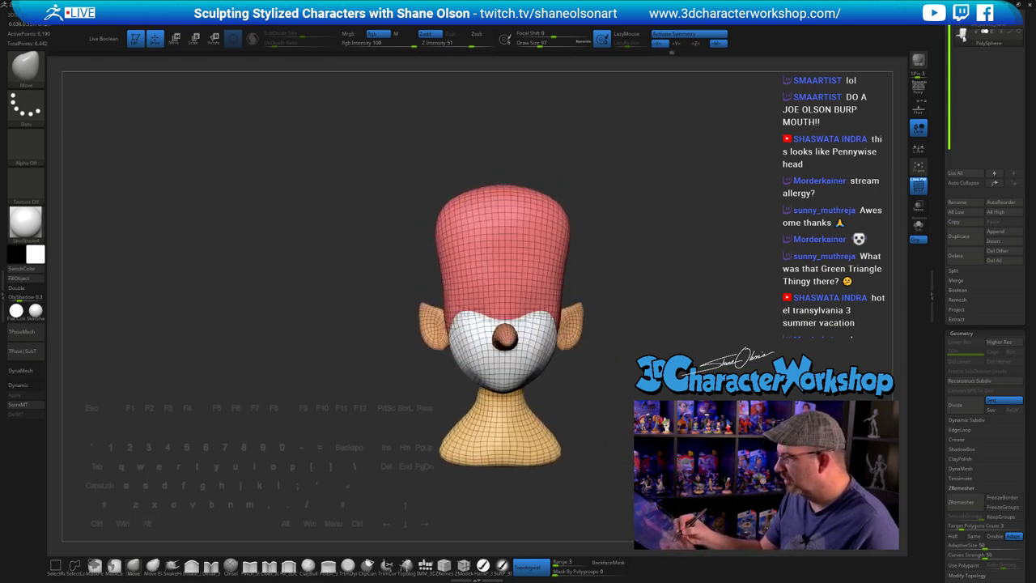
{"action": "mouse_move", "coordinate": [609, 370]}
{"action": "left_mouse_down", "text": "alt"}
{"action": "mouse_move", "coordinate": [600, 388]}
{"action": "mouse_move", "coordinate": [555, 359]}
{"action": "left_mouse_up", "text": "alt"}
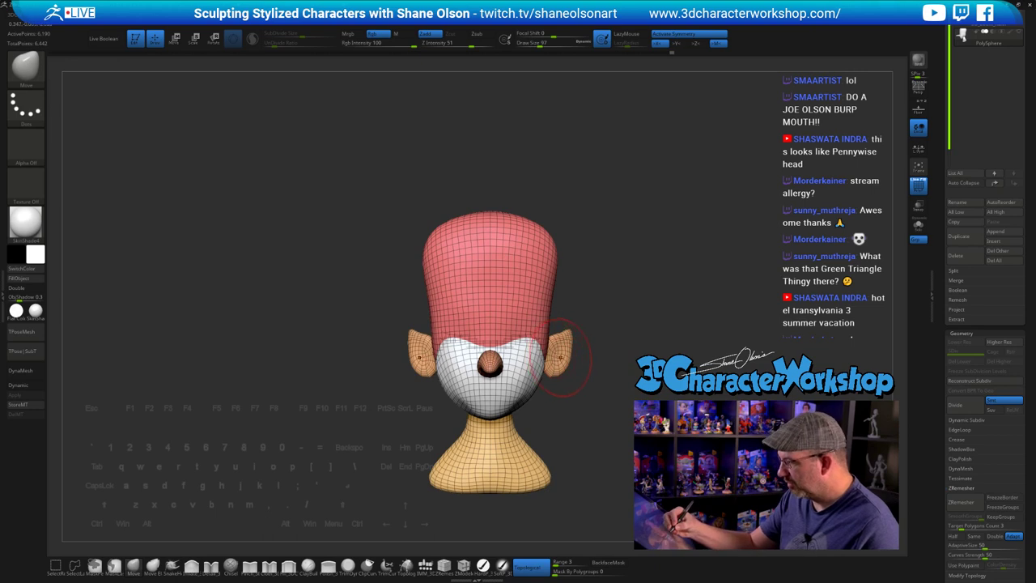
- Turn off topological masking and push the ears and sides of the face inward with the Move brush at draw size 140
{"action": "left_click", "coordinate": [529, 566]}
{"action": "key", "text": "s"}
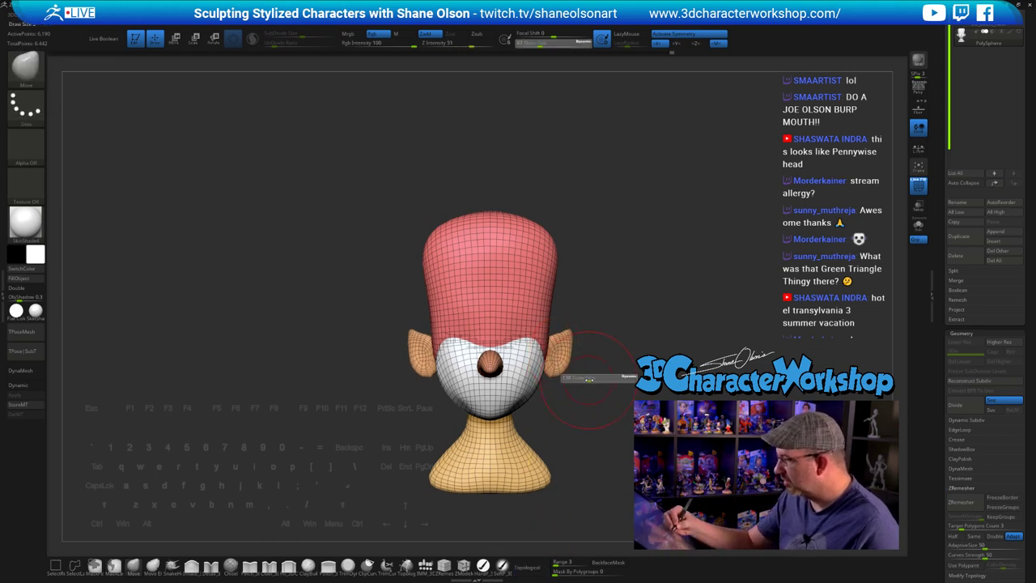
{"action": "left_click_drag", "start_coordinate": [588, 377], "coordinate": [542, 370]}
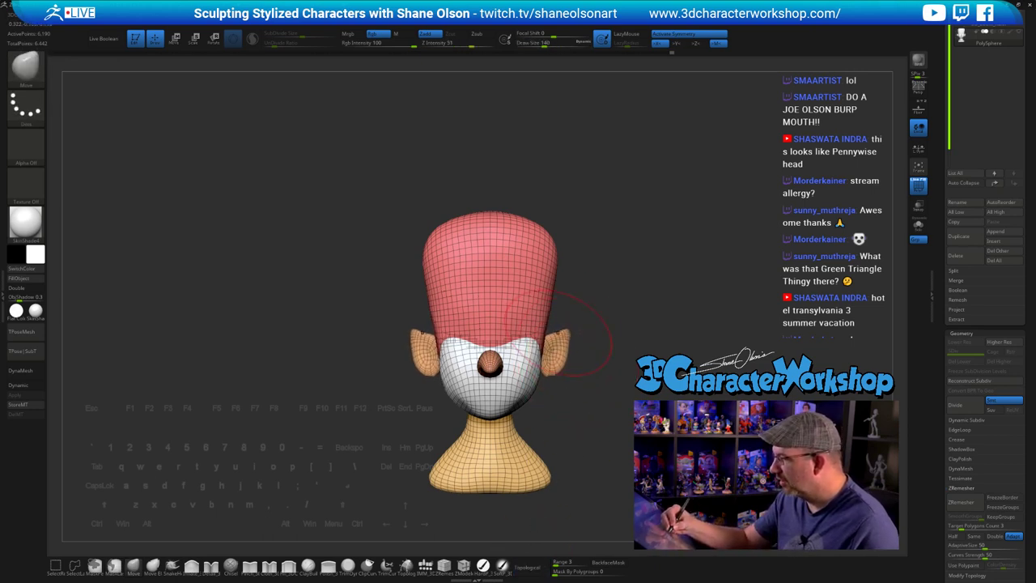
{"action": "mouse_move", "coordinate": [552, 297]}
{"action": "left_mouse_down"}
{"action": "mouse_move", "coordinate": [542, 298]}
{"action": "mouse_move", "coordinate": [567, 303]}
{"action": "mouse_move", "coordinate": [541, 290]}
{"action": "mouse_move", "coordinate": [584, 294]}
{"action": "left_mouse_up"}
- Pinch the cranium's middle above the brow and shape its crown with the Move brush at draw sizes 187 and 299
{"action": "key", "text": "s"}
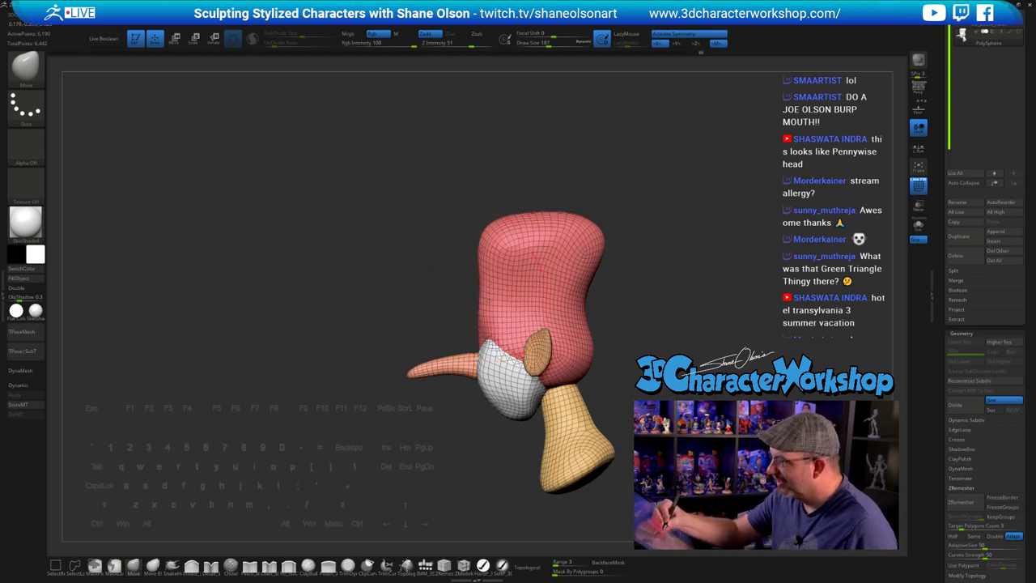
{"action": "mouse_move", "coordinate": [610, 331]}
{"action": "left_mouse_down"}
{"action": "mouse_move", "coordinate": [650, 331]}
{"action": "mouse_move", "coordinate": [639, 339]}
{"action": "mouse_move", "coordinate": [623, 270]}
{"action": "left_mouse_up"}
{"action": "mouse_move", "coordinate": [564, 283]}
{"action": "left_mouse_down"}
{"action": "mouse_move", "coordinate": [582, 286]}
{"action": "mouse_move", "coordinate": [565, 271]}
{"action": "left_mouse_up"}
{"action": "key", "text": "s"}
{"action": "left_click_drag", "start_coordinate": [501, 244], "coordinate": [500, 256]}
{"action": "mouse_move", "coordinate": [615, 267]}
{"action": "left_mouse_down"}
{"action": "mouse_move", "coordinate": [550, 261]}
{"action": "mouse_move", "coordinate": [557, 247]}
{"action": "mouse_move", "coordinate": [543, 282]}
{"action": "mouse_move", "coordinate": [643, 308]}
{"action": "mouse_move", "coordinate": [633, 320]}
{"action": "mouse_move", "coordinate": [720, 347]}
{"action": "mouse_move", "coordinate": [631, 369]}
{"action": "mouse_move", "coordinate": [698, 373]}
{"action": "mouse_move", "coordinate": [661, 375]}
{"action": "left_mouse_up"}
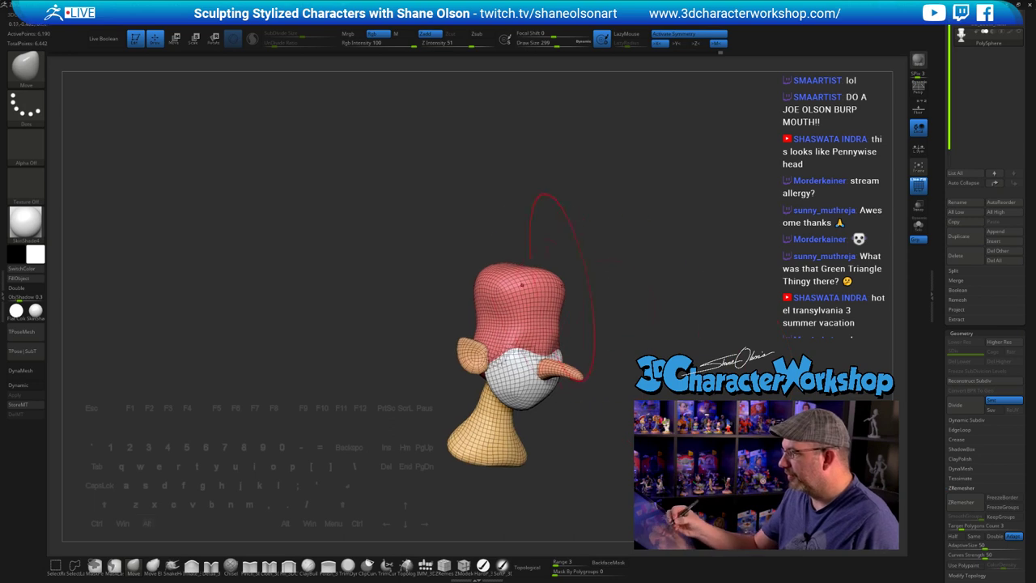
{"action": "left_click_drag", "start_coordinate": [523, 284], "coordinate": [516, 293]}
{"action": "left_click_drag", "start_coordinate": [580, 292], "coordinate": [611, 299]}
- Push in the upper back of the cranium with the Move brush at a smaller draw size
{"action": "key", "text": "s"}
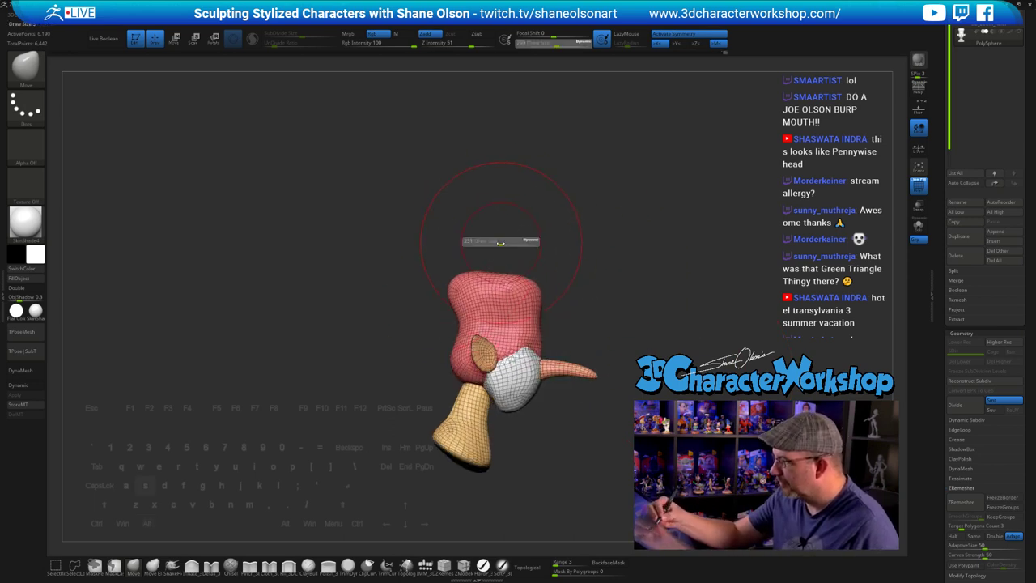
{"action": "left_click_drag", "start_coordinate": [503, 243], "coordinate": [494, 243]}
{"action": "mouse_move", "coordinate": [436, 263]}
{"action": "left_mouse_down"}
{"action": "mouse_move", "coordinate": [461, 289]}
{"action": "mouse_move", "coordinate": [455, 324]}
{"action": "left_mouse_up"}
{"action": "mouse_move", "coordinate": [573, 290]}
{"action": "left_mouse_down", "text": "shift"}
{"action": "mouse_move", "coordinate": [607, 331]}
{"action": "mouse_move", "coordinate": [590, 358]}
{"action": "mouse_move", "coordinate": [619, 359]}
{"action": "mouse_move", "coordinate": [625, 394]}
{"action": "mouse_move", "coordinate": [597, 380]}
{"action": "left_mouse_up", "text": "shift"}
- Reduce the draw size to 74 and choose the QuadSphere-2 primitive from the insert mesh brush
{"action": "key", "text": "s"}
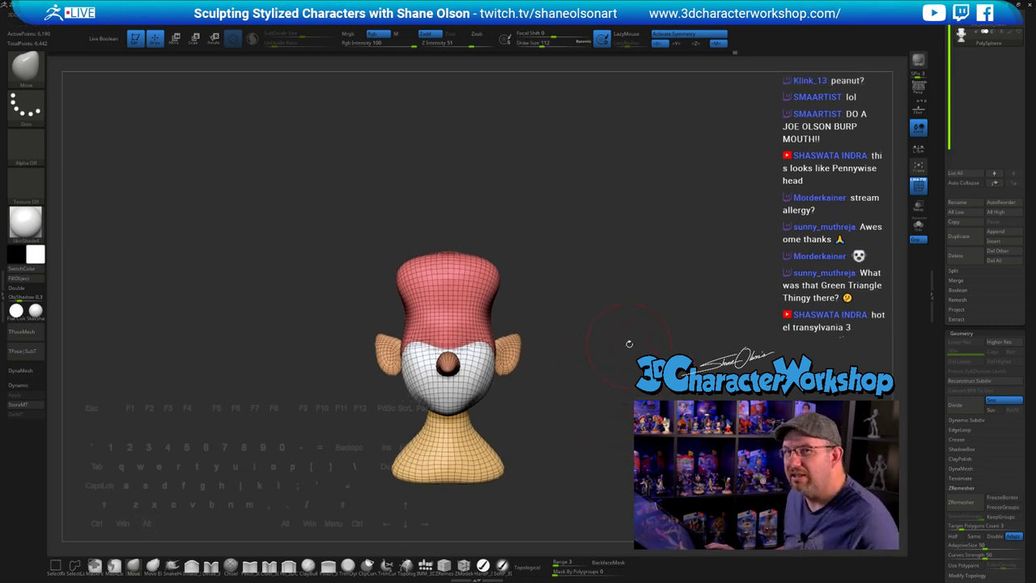
{"action": "mouse_move", "coordinate": [645, 346]}
{"action": "left_mouse_down"}
{"action": "mouse_move", "coordinate": [592, 333]}
{"action": "mouse_move", "coordinate": [610, 324]}
{"action": "mouse_move", "coordinate": [626, 351]}
{"action": "mouse_move", "coordinate": [637, 342]}
{"action": "mouse_move", "coordinate": [617, 341]}
{"action": "mouse_move", "coordinate": [520, 396]}
{"action": "mouse_move", "coordinate": [484, 382]}
{"action": "mouse_move", "coordinate": [579, 387]}
{"action": "left_mouse_up"}
{"action": "key", "text": "s"}
{"action": "left_click_drag", "start_coordinate": [579, 387], "coordinate": [583, 451]}
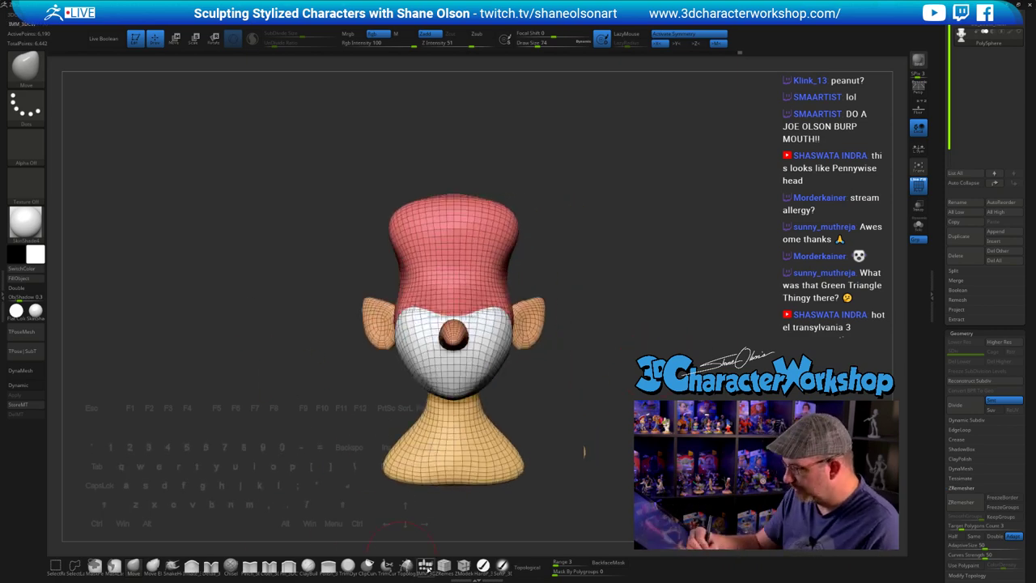
{"action": "left_click", "coordinate": [427, 567]}
{"action": "left_click", "coordinate": [106, 67]}
{"action": "left_click_drag", "start_coordinate": [704, 315], "coordinate": [698, 323], "text": "alt"}
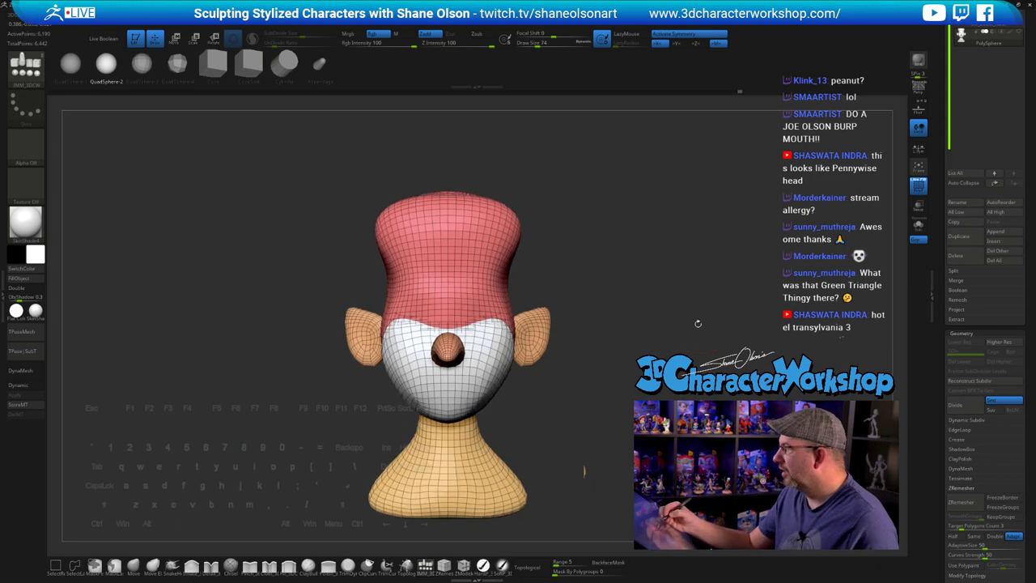
- Try inserting a mirrored pair of spheres on the face, undo them, and check the gizmo's orientation
{"action": "left_click_drag", "start_coordinate": [484, 319], "coordinate": [481, 345]}
{"action": "mouse_move", "coordinate": [615, 431]}
{"action": "left_mouse_down"}
{"action": "mouse_move", "coordinate": [593, 433]}
{"action": "mouse_move", "coordinate": [619, 432]}
{"action": "left_mouse_up"}
{"action": "key", "text": "ctrl+z"}
{"action": "key", "text": "2"}
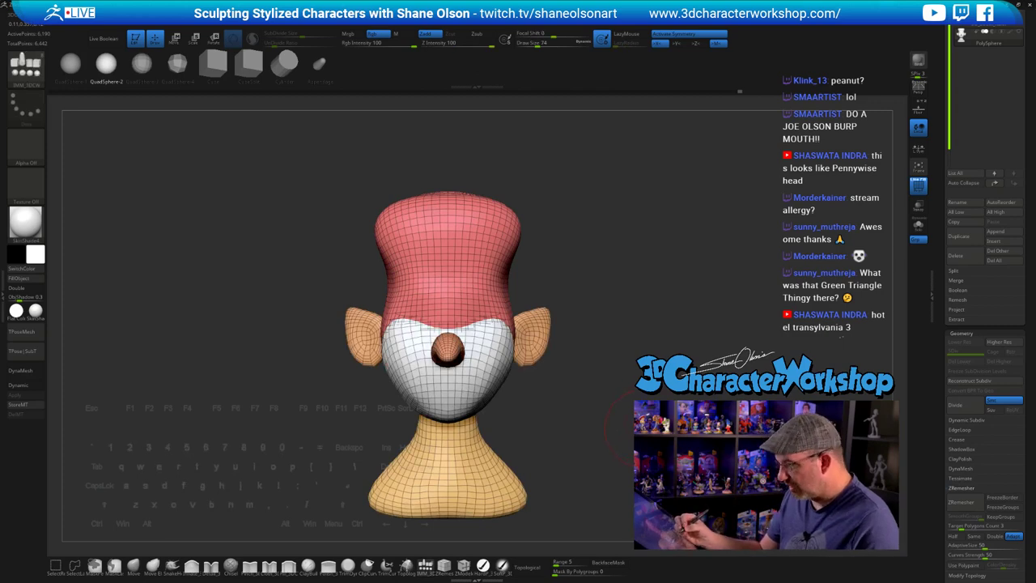
{"action": "key", "text": "w"}
{"action": "mouse_move", "coordinate": [627, 434]}
{"action": "left_mouse_down", "text": "alt"}
{"action": "mouse_move", "coordinate": [645, 417]}
{"action": "mouse_move", "coordinate": [626, 422]}
{"action": "left_mouse_up", "text": "alt"}
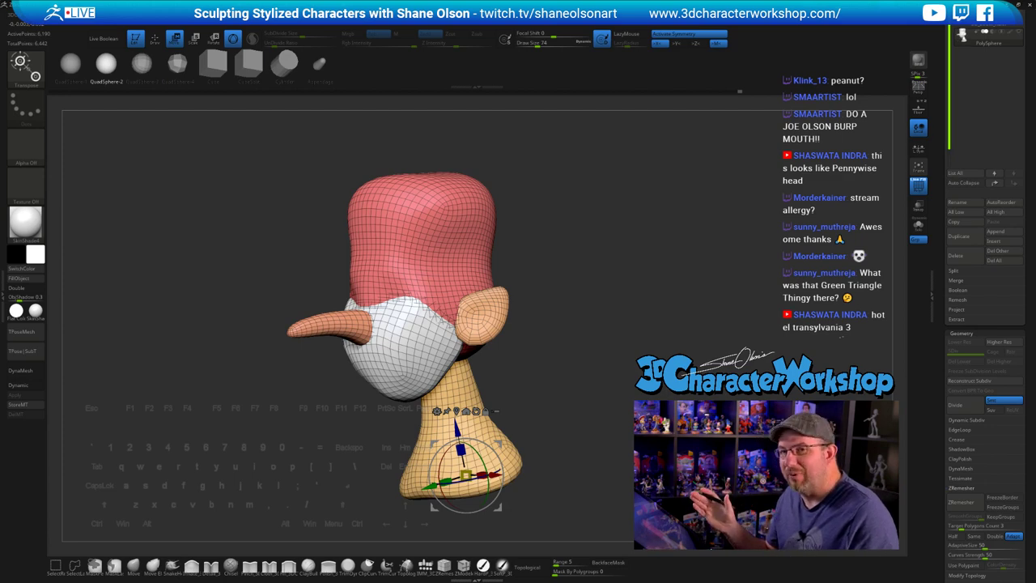
{"action": "left_click_drag", "start_coordinate": [597, 402], "coordinate": [628, 399], "text": "shift"}
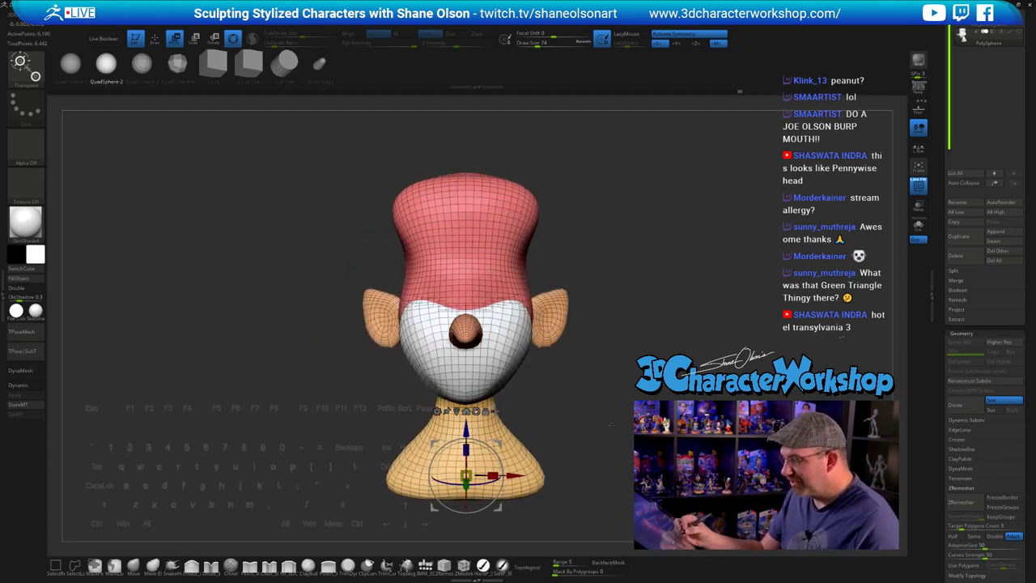
- Try inserting large mirrored eye spheres beside the nose, inspect them from the side, and undo the insertion
{"action": "key", "text": "q"}
{"action": "mouse_move", "coordinate": [522, 311]}
{"action": "left_mouse_down"}
{"action": "mouse_move", "coordinate": [556, 325]}
{"action": "mouse_move", "coordinate": [543, 340]}
{"action": "left_mouse_up"}
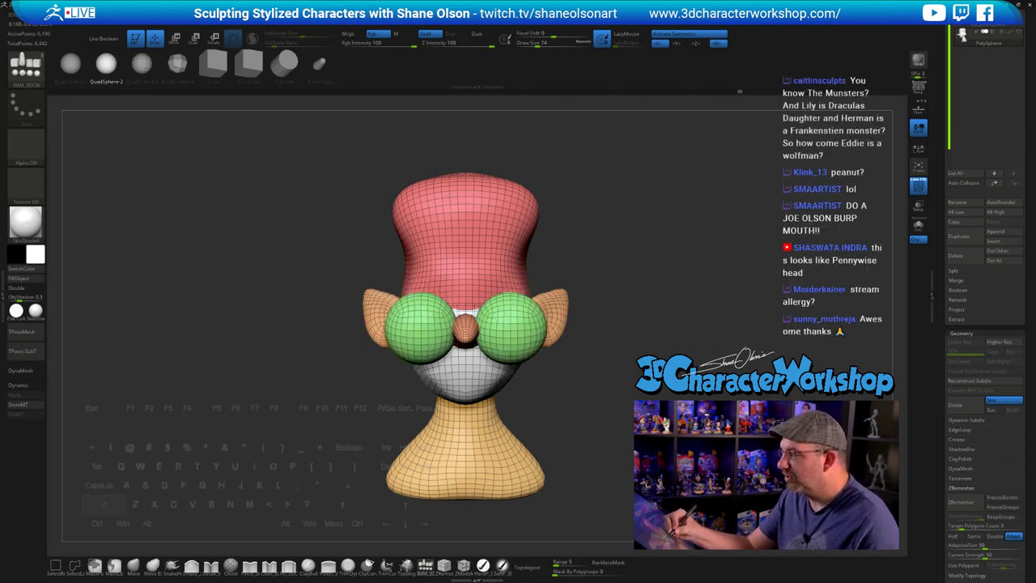
{"action": "left_click_drag", "start_coordinate": [608, 427], "coordinate": [595, 429]}
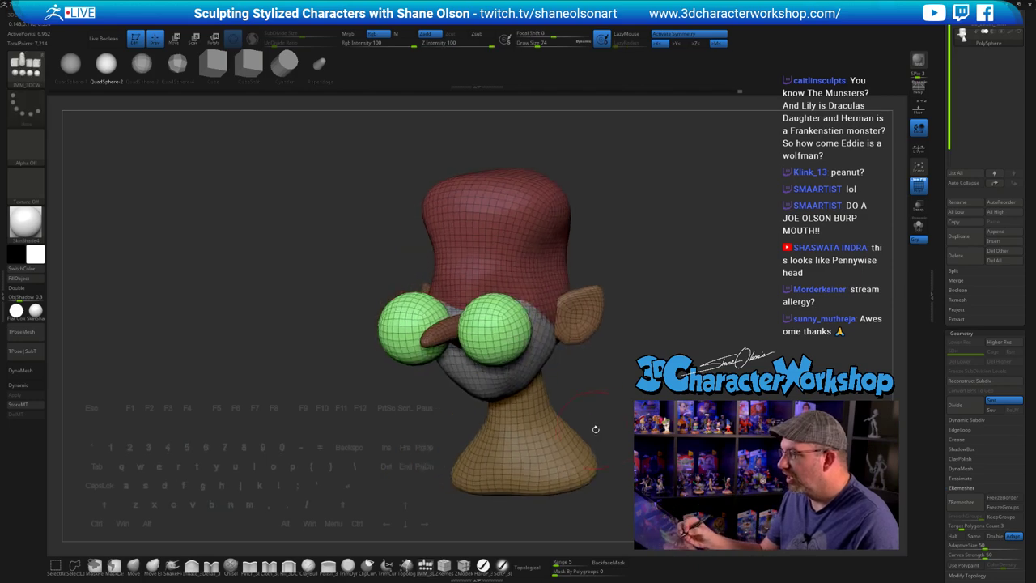
{"action": "left_click_drag", "start_coordinate": [557, 338], "coordinate": [494, 340], "text": "shift"}
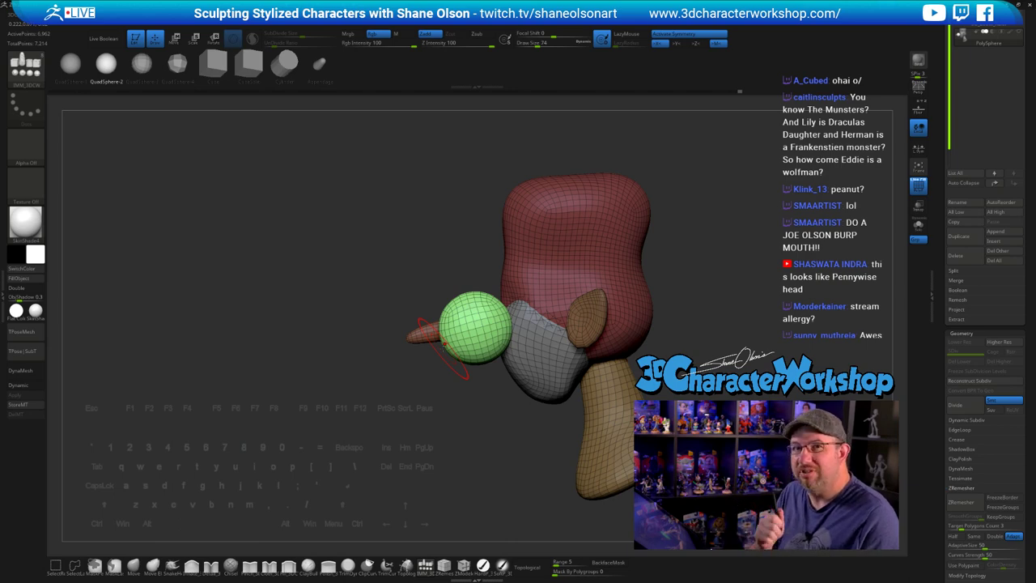
{"action": "left_click_drag", "start_coordinate": [388, 380], "coordinate": [493, 380]}
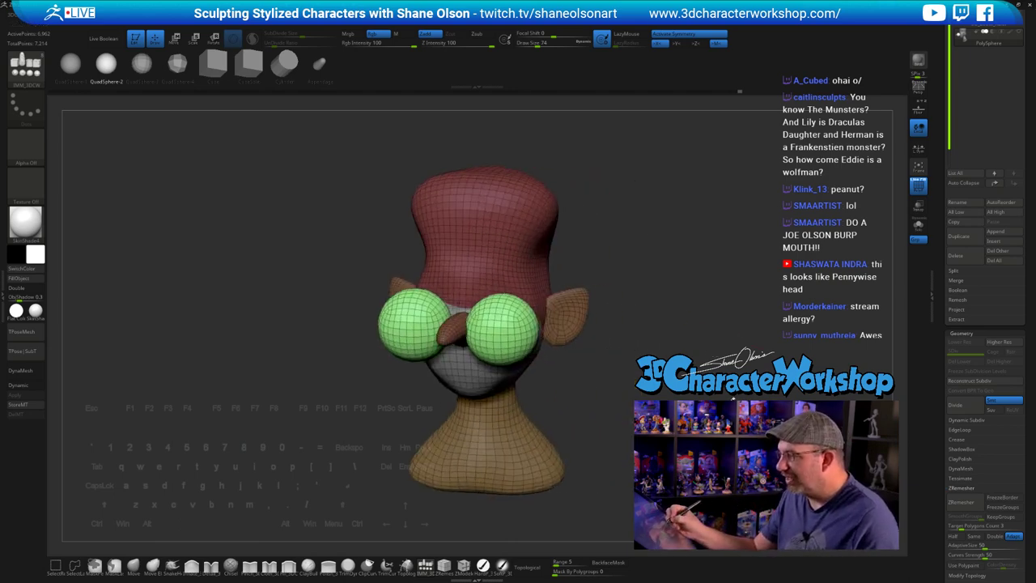
{"action": "key", "text": "ctrl+z"}
{"action": "left_click_drag", "start_coordinate": [324, 324], "coordinate": [348, 323], "text": "shift"}
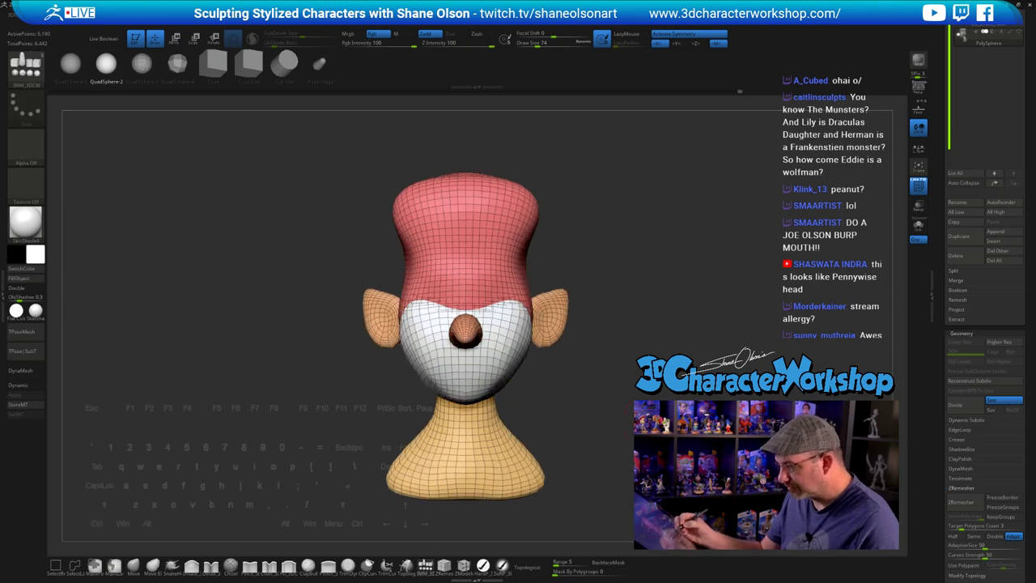
- Reset the transform gizmo's orientation so that its axes align with the world, and return to draw mode
{"action": "key", "text": "w"}
{"action": "left_click_drag", "start_coordinate": [316, 445], "coordinate": [129, 448], "text": "shift"}
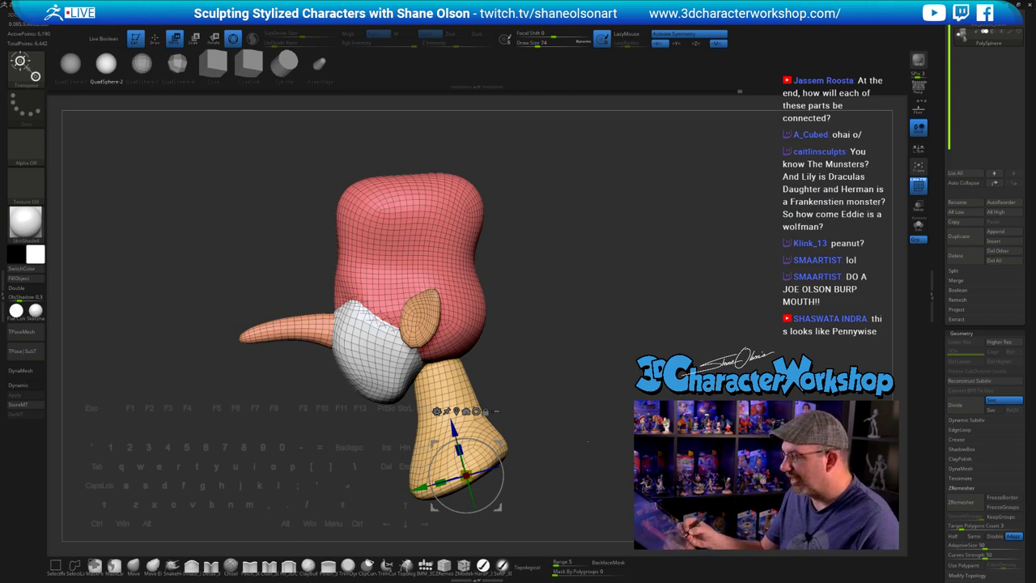
{"action": "right_click_drag", "start_coordinate": [552, 449], "coordinate": [582, 441], "text": "alt"}
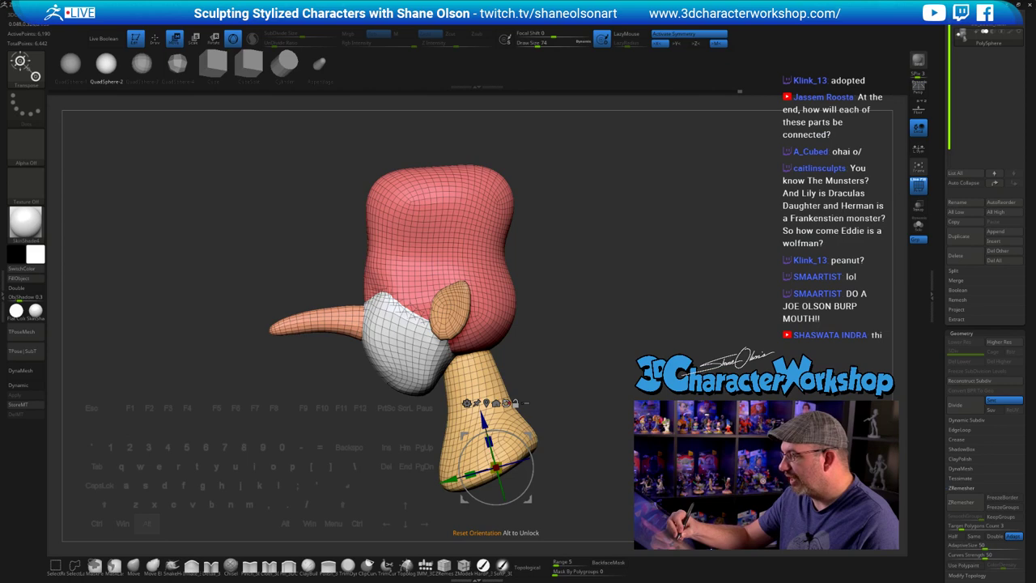
{"action": "left_click", "coordinate": [506, 402]}
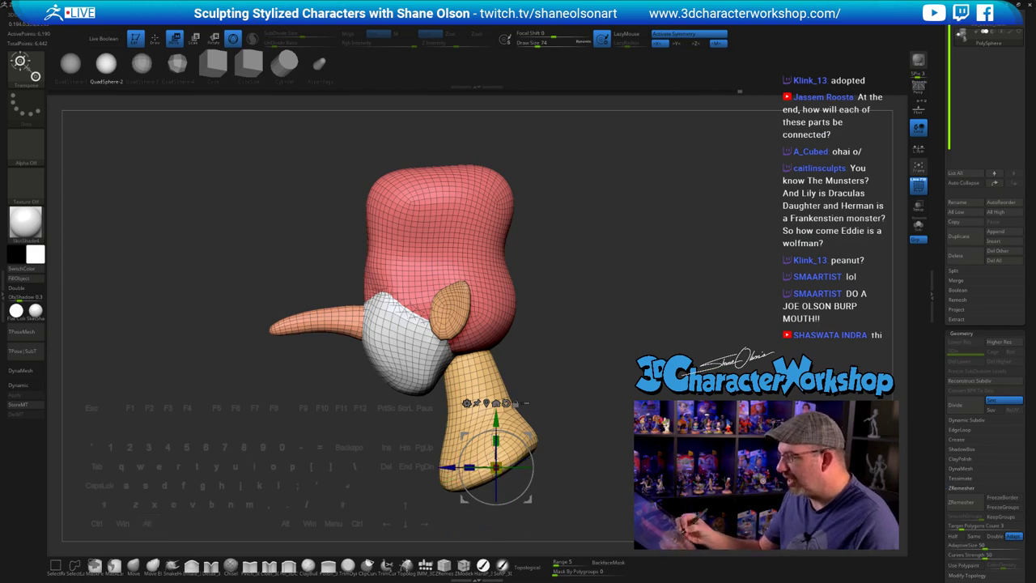
{"action": "left_click_drag", "start_coordinate": [194, 388], "coordinate": [324, 388]}
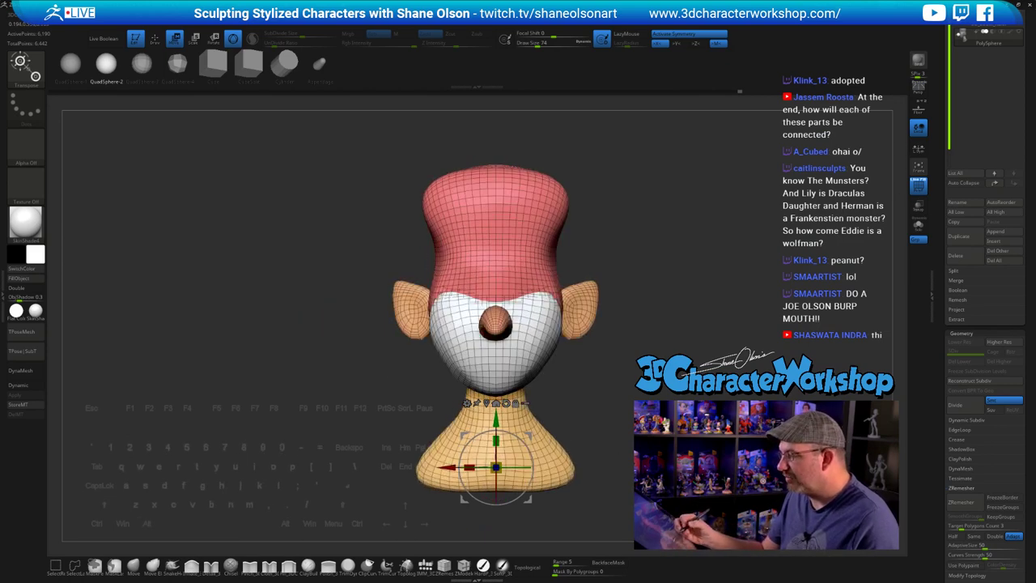
{"action": "key", "text": "q"}
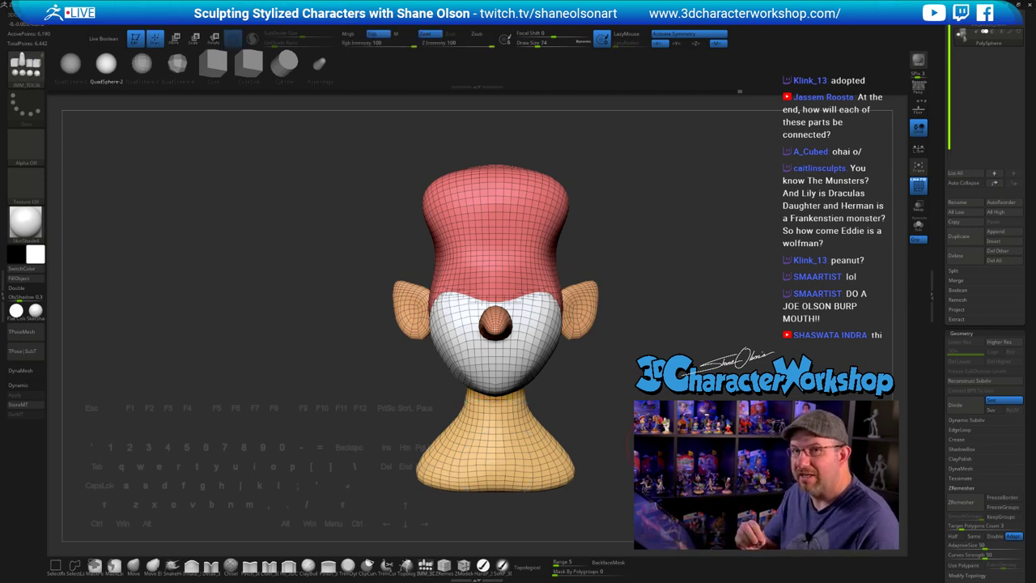
- Insert a mirrored pair of QuadSphere-2 eyes on either side of the nose and push them back into the head
{"action": "left_click_drag", "start_coordinate": [531, 300], "coordinate": [563, 304]}
{"action": "left_click_drag", "start_coordinate": [605, 388], "coordinate": [510, 388]}
{"action": "key", "text": "w"}
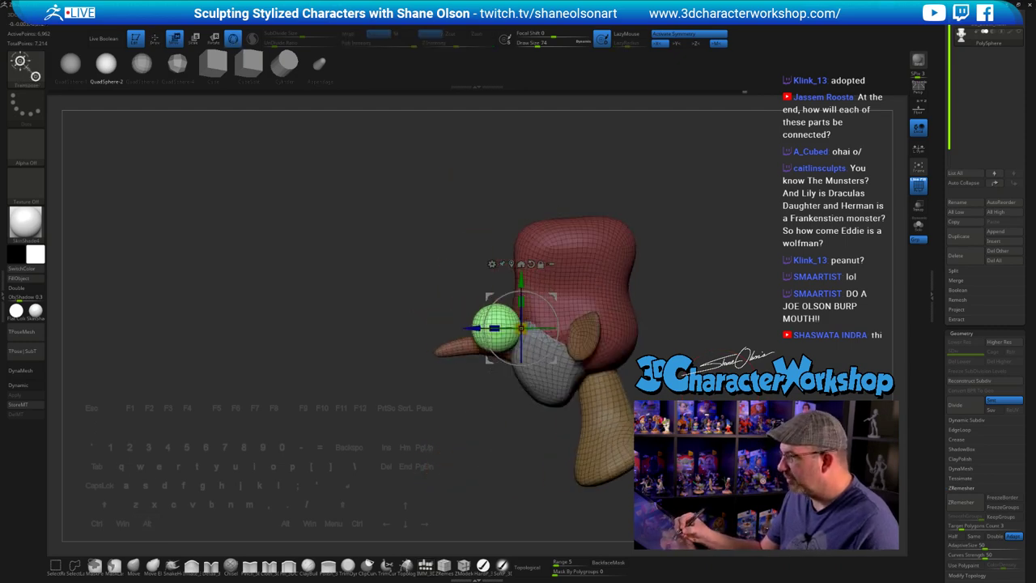
{"action": "left_click_drag", "start_coordinate": [472, 328], "coordinate": [605, 304]}
{"action": "left_click_drag", "start_coordinate": [518, 328], "coordinate": [510, 328]}
{"action": "left_click_drag", "start_coordinate": [639, 323], "coordinate": [530, 356], "text": "alt"}
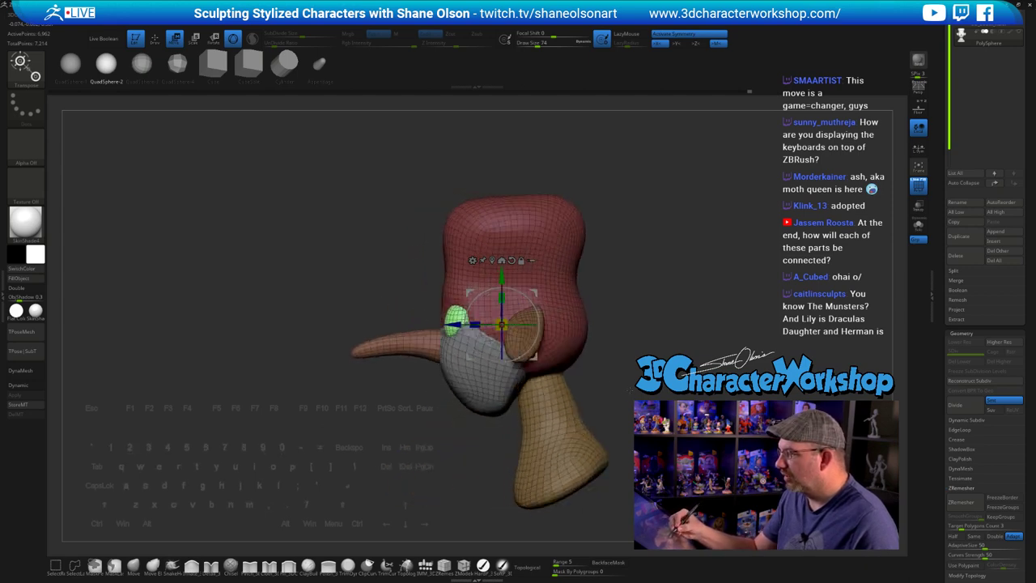
- Move the eye spheres slightly deeper into the head and raise them a little, checking front and side views
{"action": "left_click_drag", "start_coordinate": [453, 324], "coordinate": [456, 324]}
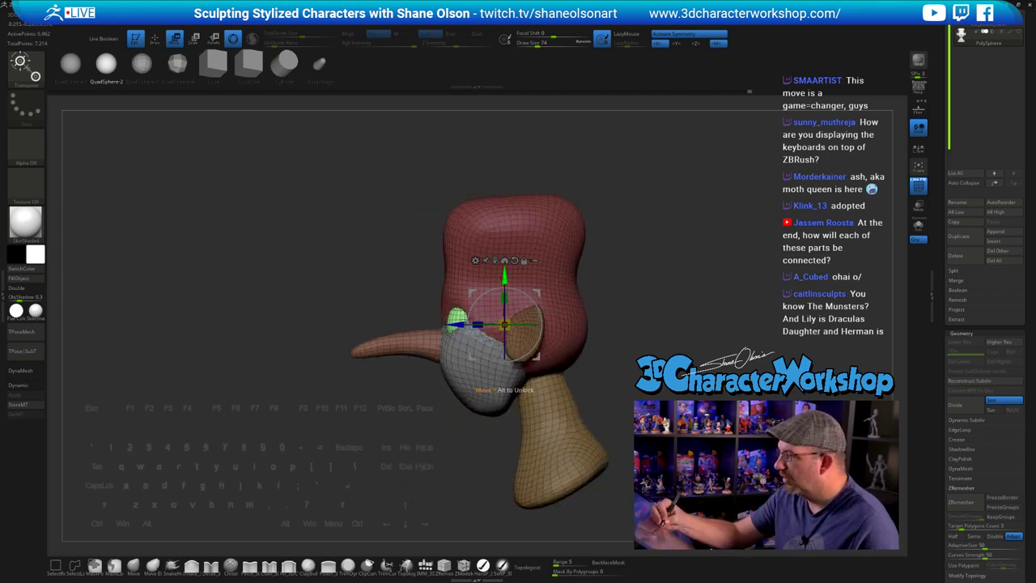
{"action": "left_click_drag", "start_coordinate": [504, 278], "coordinate": [504, 275]}
{"action": "left_click_drag", "start_coordinate": [615, 356], "coordinate": [693, 356]}
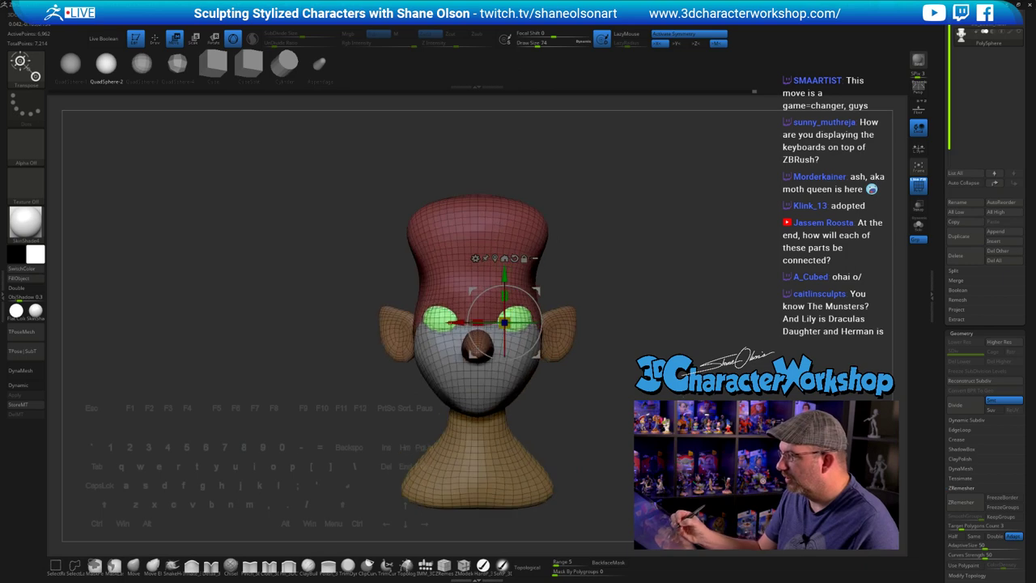
{"action": "left_click_drag", "start_coordinate": [615, 356], "coordinate": [546, 356], "text": "shift"}
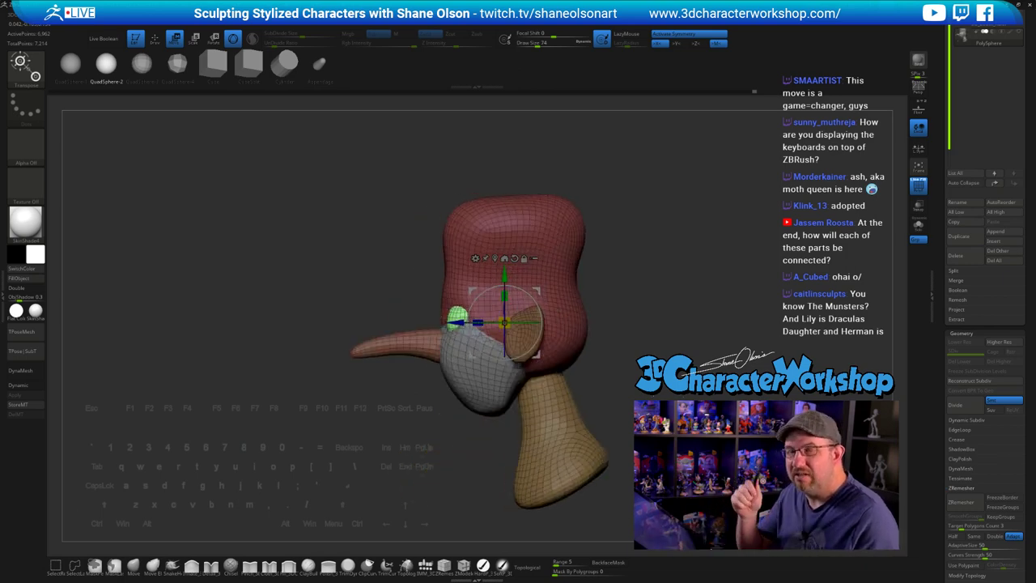
{"action": "left_click_drag", "start_coordinate": [615, 356], "coordinate": [653, 356]}
- Split the unmasked eye spheres off the head into their own subtool
{"action": "key", "text": "space"}
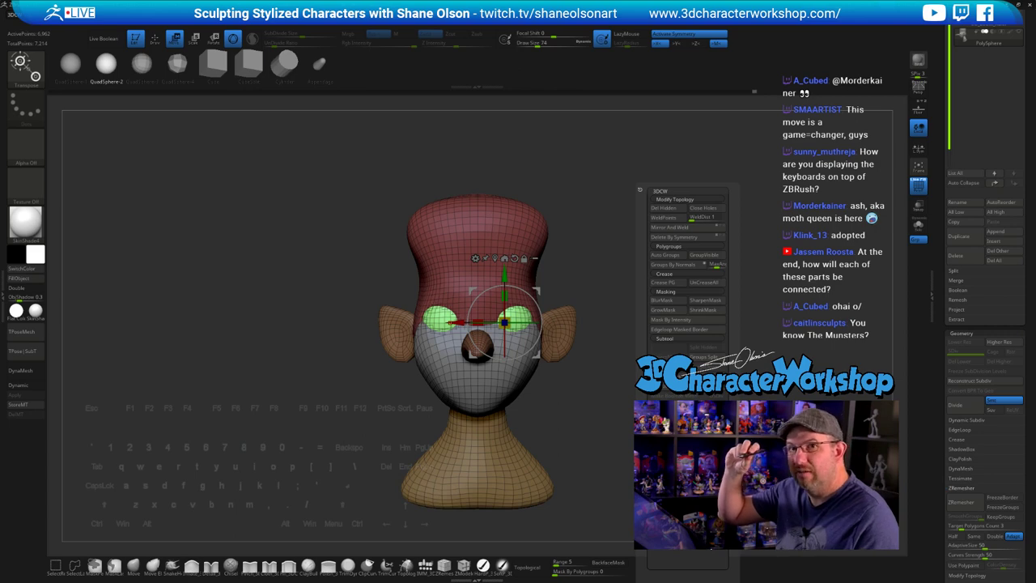
{"action": "left_click_drag", "start_coordinate": [686, 193], "coordinate": [700, 165]}
{"action": "key", "text": "2"}
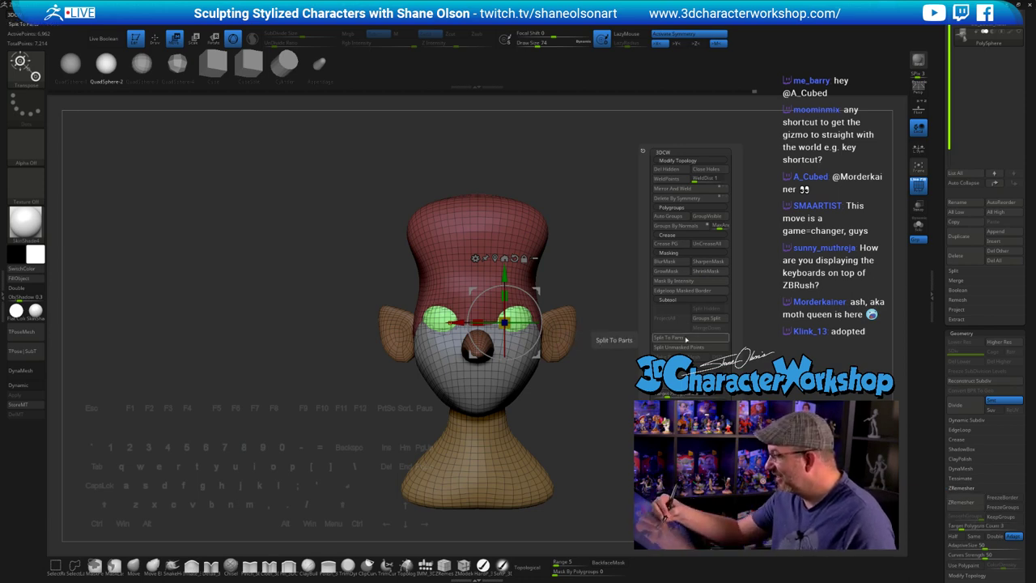
{"action": "left_click", "coordinate": [699, 306]}
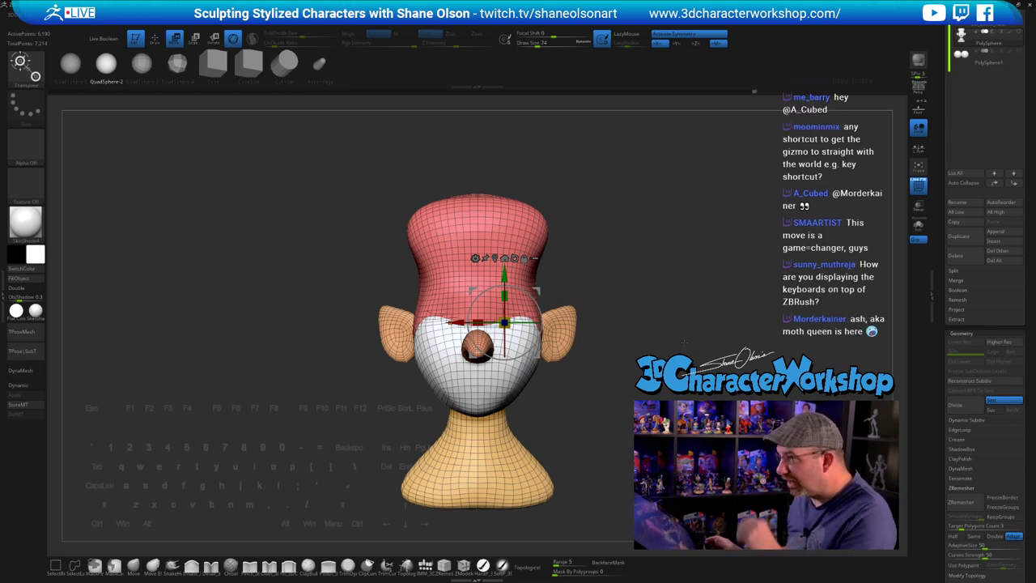
{"action": "mouse_move", "coordinate": [670, 326]}
{"action": "left_mouse_down"}
{"action": "mouse_move", "coordinate": [591, 328]}
{"action": "mouse_move", "coordinate": [670, 326]}
{"action": "left_mouse_up"}
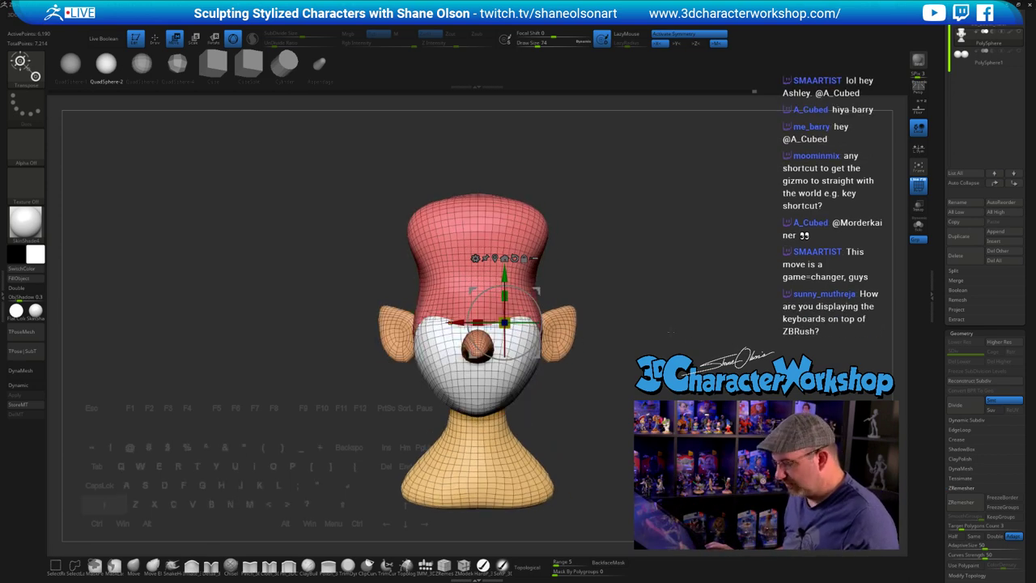
- Select the eye spheres' subtool and show the head subtool together with it
{"action": "left_click", "coordinate": [983, 58]}
{"action": "mouse_move", "coordinate": [667, 254]}
{"action": "left_mouse_down"}
{"action": "mouse_move", "coordinate": [652, 276]}
{"action": "mouse_move", "coordinate": [654, 256]}
{"action": "mouse_move", "coordinate": [680, 253]}
{"action": "left_mouse_up"}
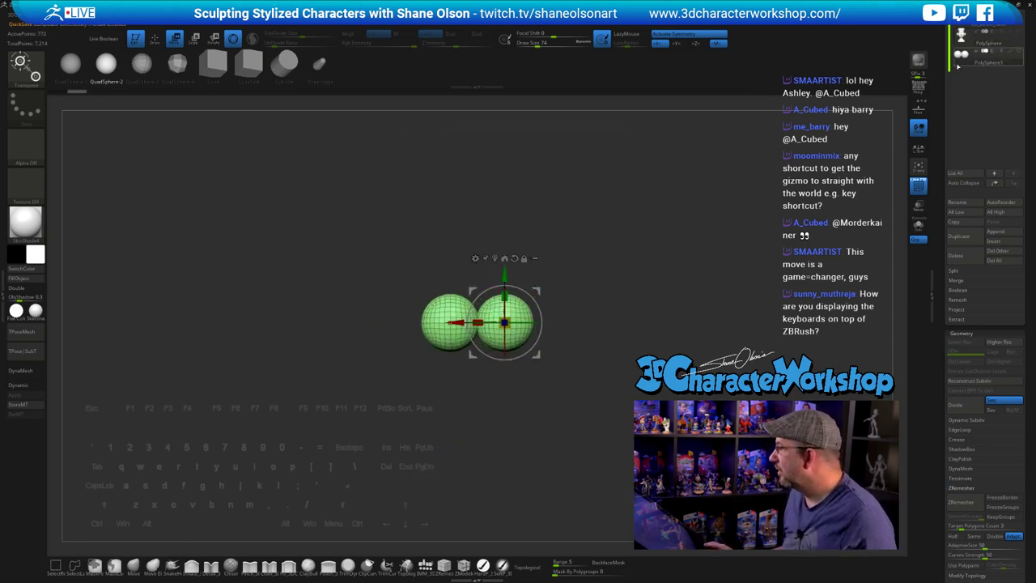
{"action": "left_click_drag", "start_coordinate": [709, 243], "coordinate": [667, 294], "text": "alt"}
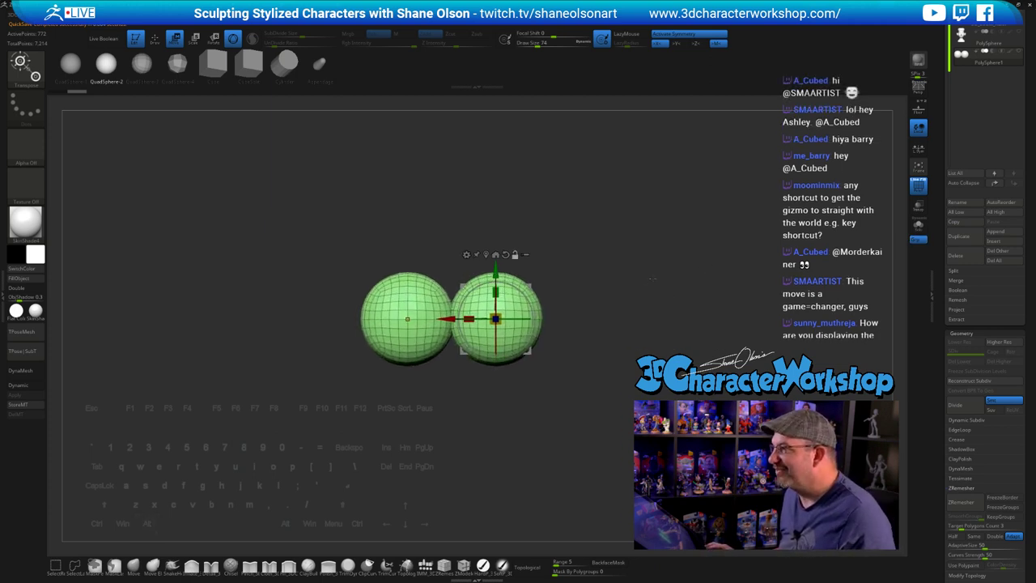
{"action": "scroll", "coordinate": [663, 280], "scroll_direction": "down", "scroll_amount": 2}
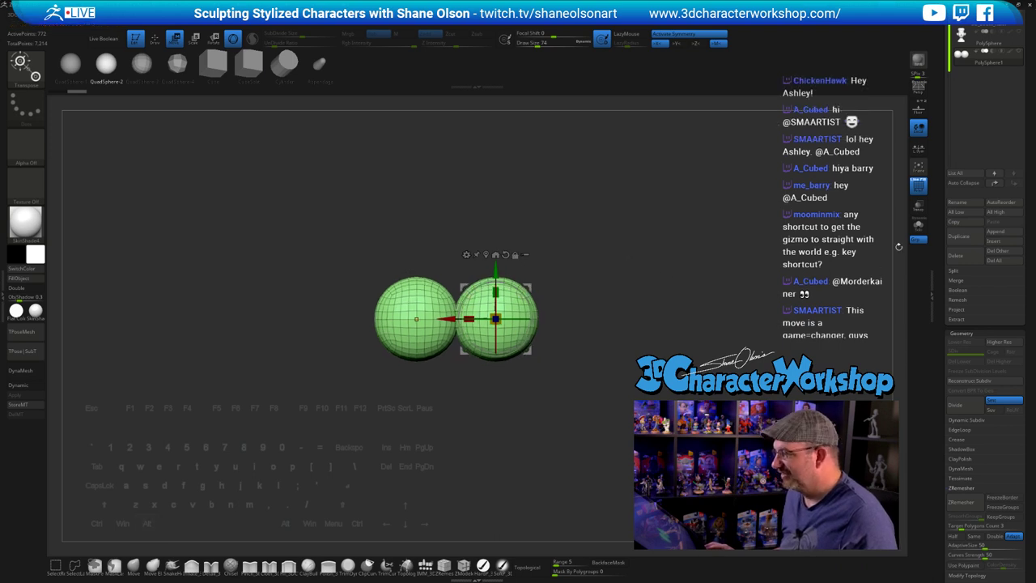
{"action": "left_click", "coordinate": [1019, 32]}
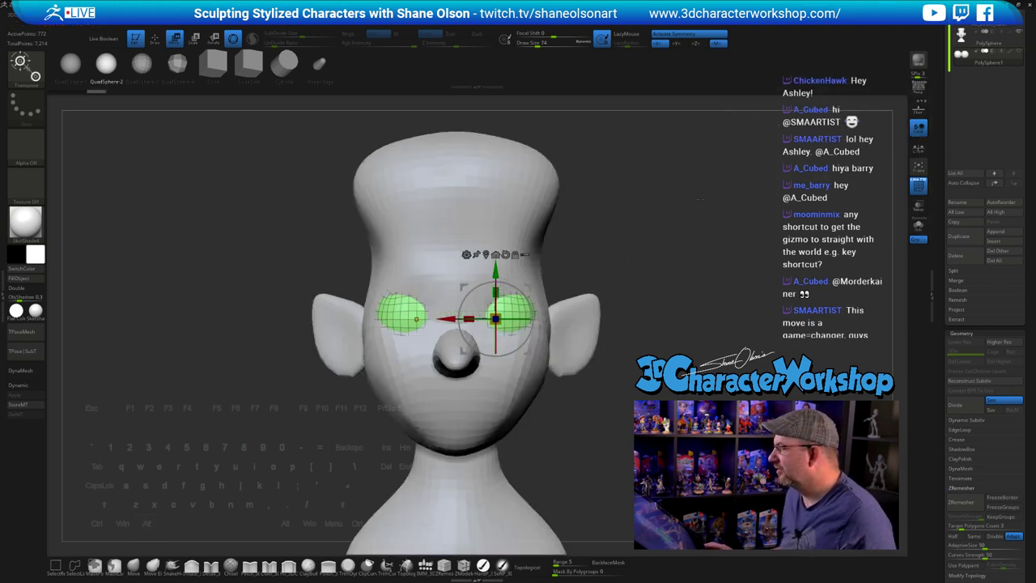
{"action": "scroll", "coordinate": [694, 204], "scroll_direction": "down", "scroll_amount": 2}
{"action": "left_click_drag", "start_coordinate": [693, 204], "coordinate": [658, 249]}
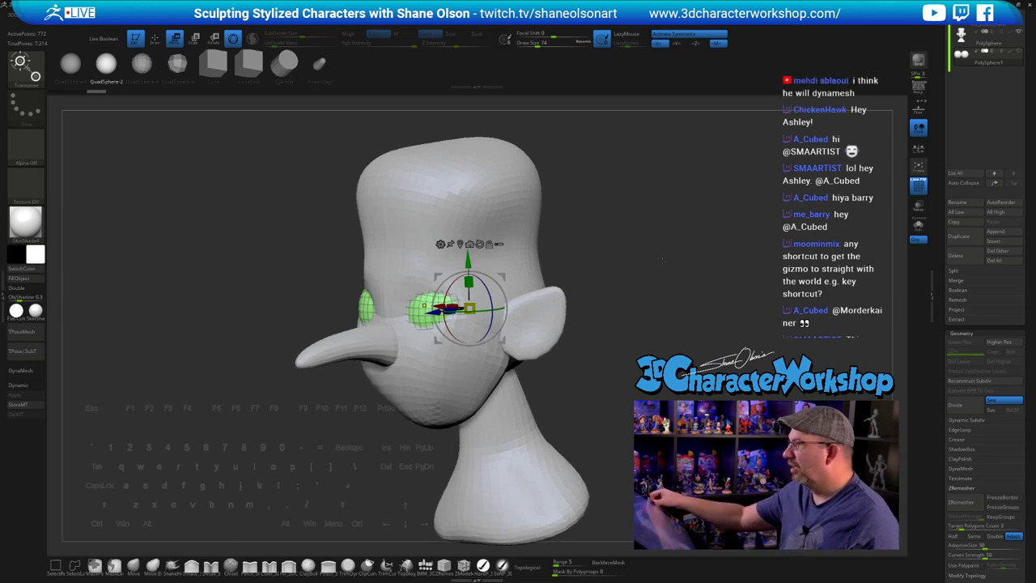
- Make the head the active subtool and show the eye spheres together with it
{"action": "left_click_drag", "start_coordinate": [662, 260], "coordinate": [702, 260]}
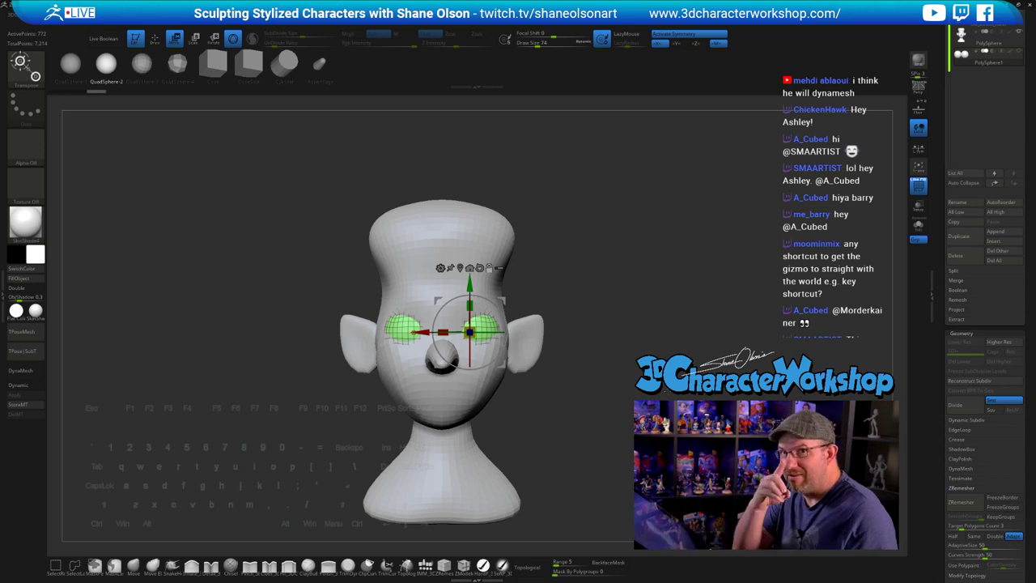
{"action": "left_click_drag", "start_coordinate": [762, 314], "coordinate": [729, 322]}
{"action": "left_click", "coordinate": [911, 186]}
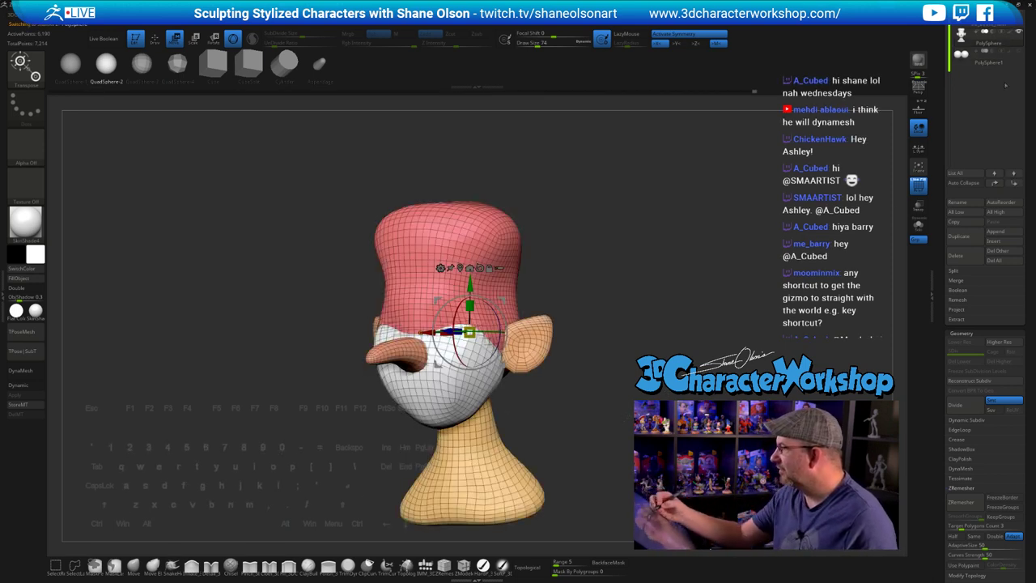
{"action": "left_click", "coordinate": [1018, 51]}
{"action": "left_click_drag", "start_coordinate": [686, 356], "coordinate": [626, 380], "text": "alt"}
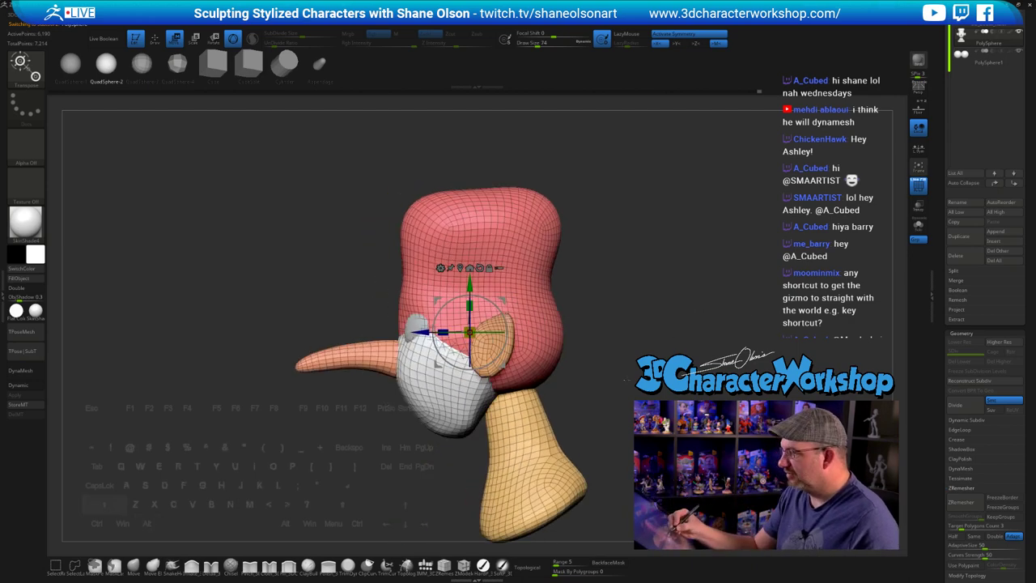
- Return to the Move brush and set its draw size to 90
{"action": "key", "text": "q"}
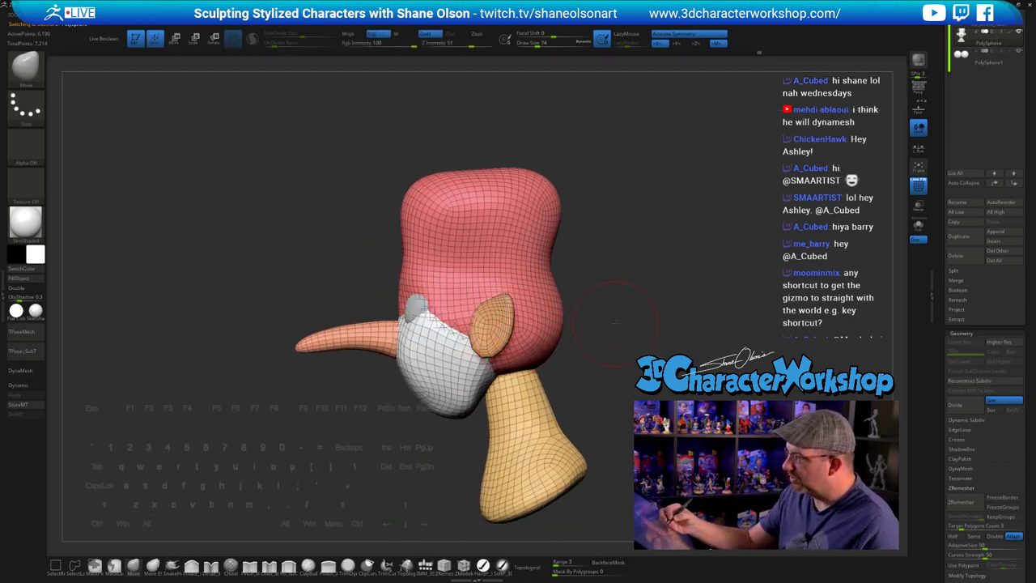
{"action": "left_click_drag", "start_coordinate": [618, 321], "coordinate": [664, 298], "text": "alt"}
{"action": "key", "text": "s"}
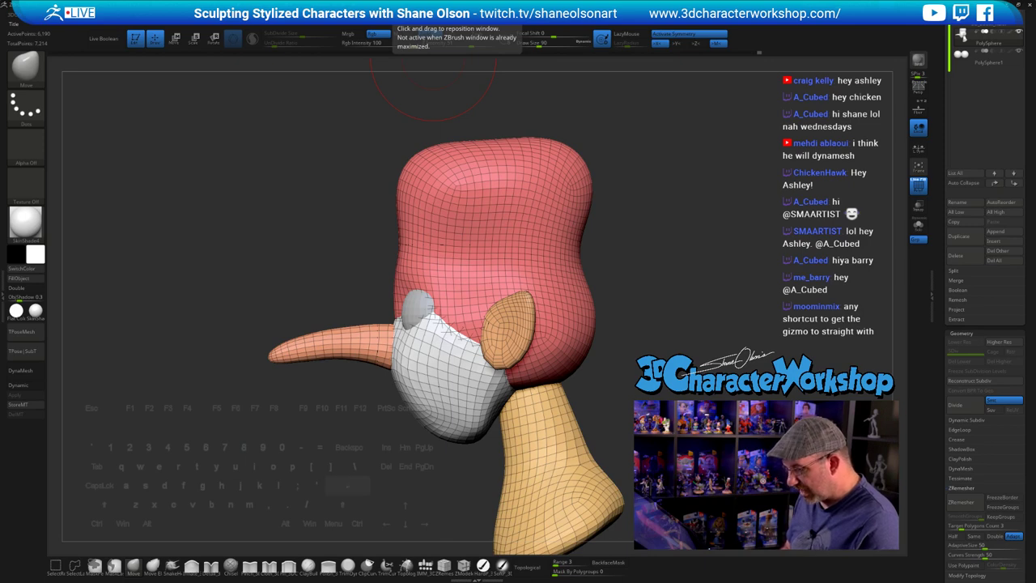
- Switch to the web browser, open Pixologic's ZBrushLIVE site from the search results and look through its Presenters page
{"action": "left_click_drag", "start_coordinate": [579, 1], "coordinate": [434, 60]}
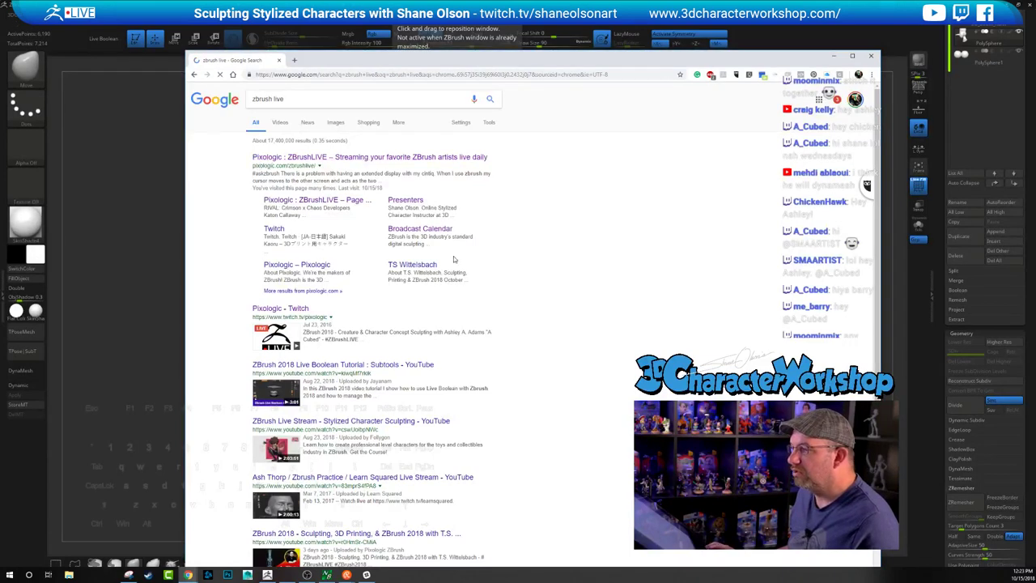
{"action": "left_click", "coordinate": [273, 159]}
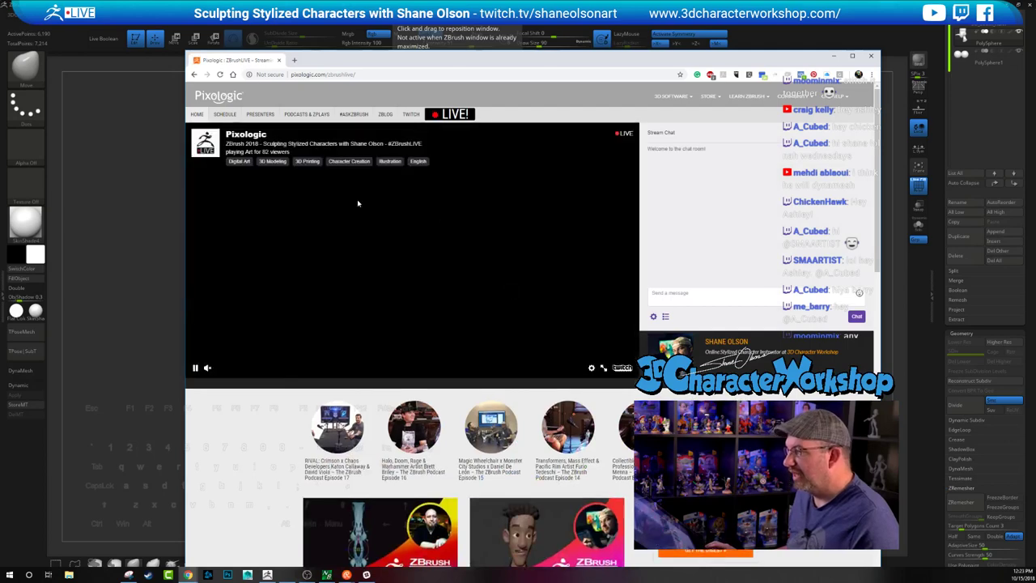
{"action": "left_click", "coordinate": [260, 114]}
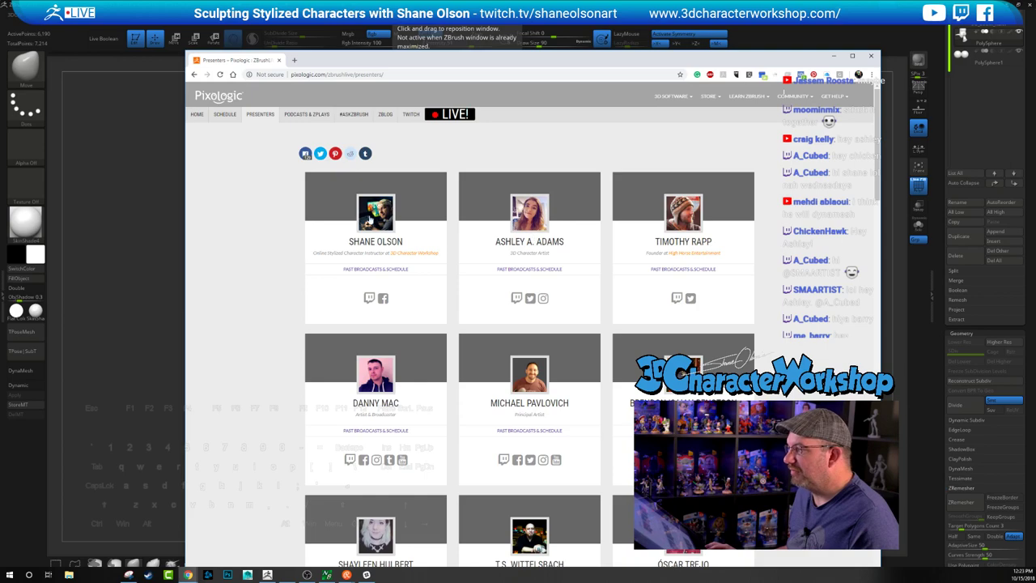
{"action": "left_click_drag", "start_coordinate": [578, 57], "coordinate": [513, 42]}
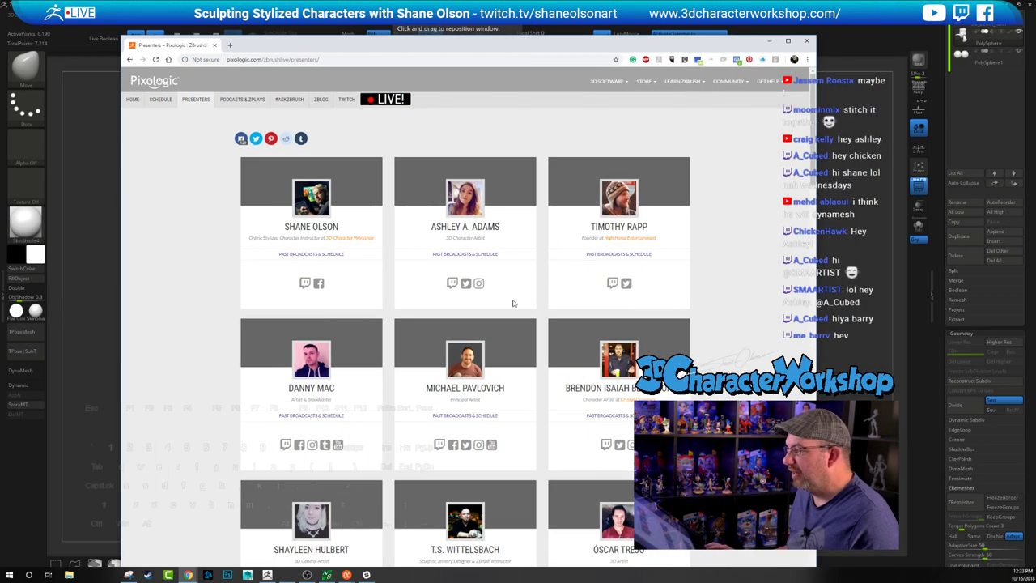
{"action": "scroll", "coordinate": [484, 287], "scroll_direction": "down", "scroll_amount": 6}
{"action": "scroll", "coordinate": [484, 286], "scroll_direction": "down", "scroll_amount": 2}
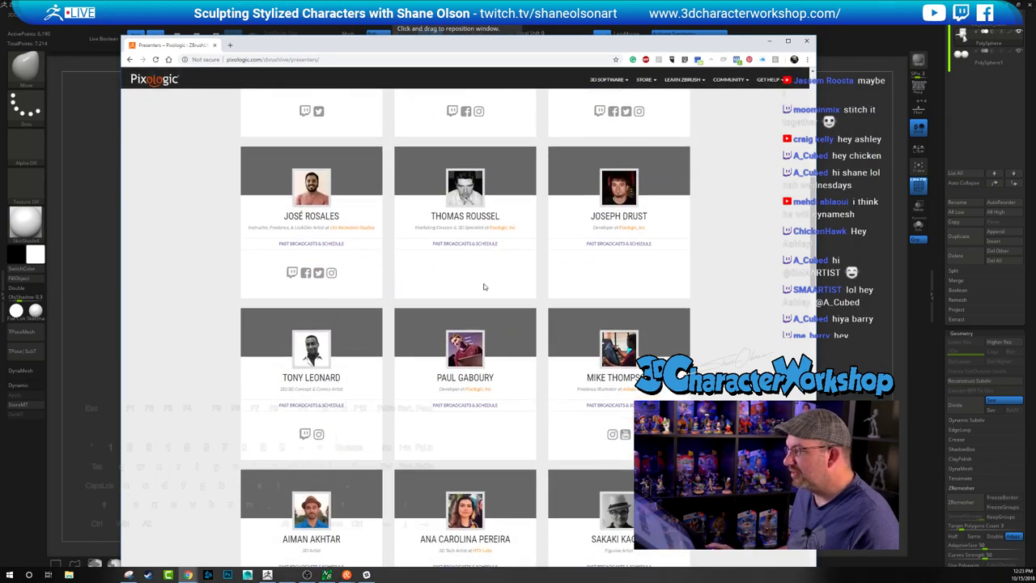
{"action": "scroll", "coordinate": [484, 286], "scroll_direction": "down", "scroll_amount": 1}
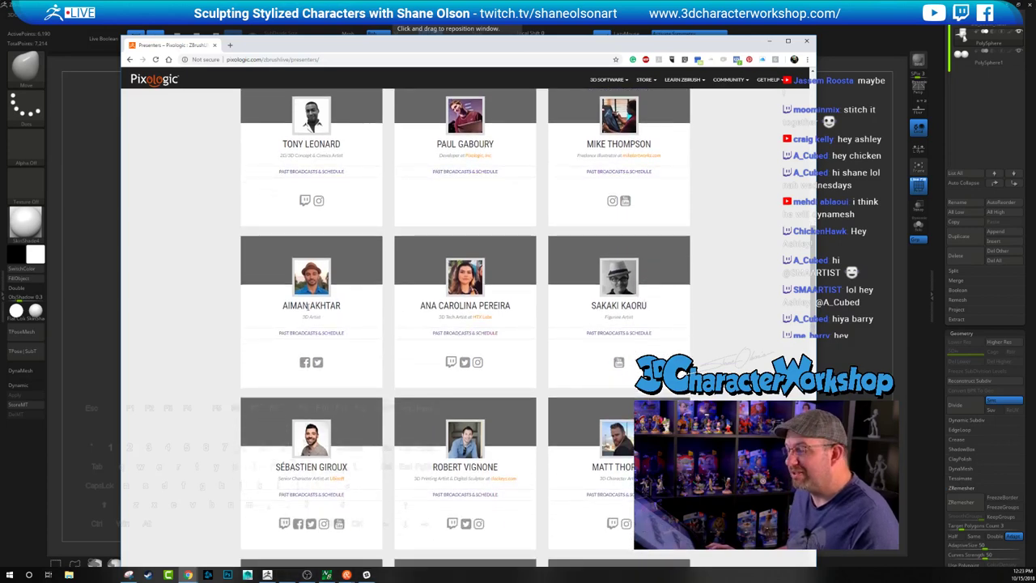
{"action": "scroll", "coordinate": [361, 312], "scroll_direction": "up", "scroll_amount": 10}
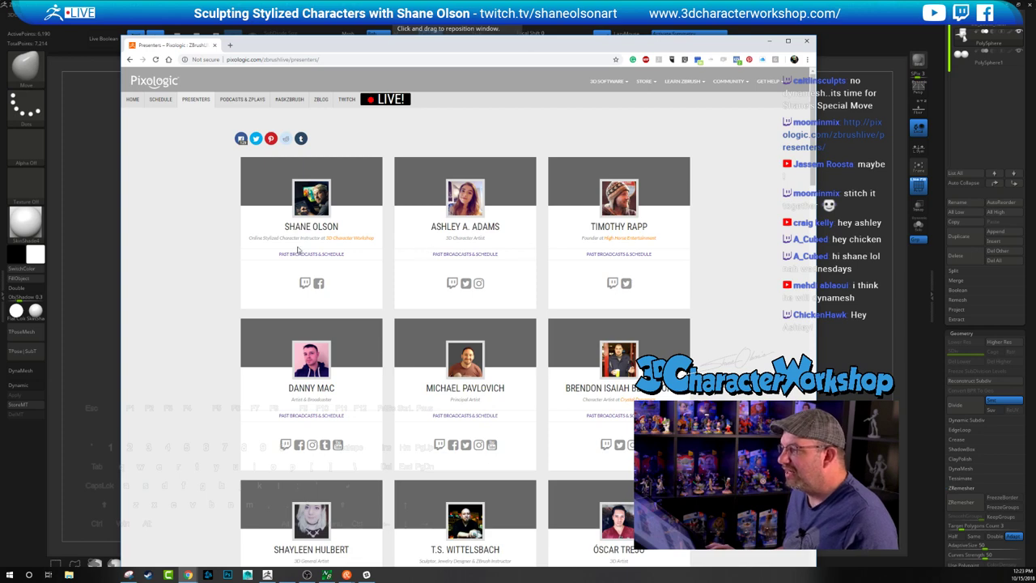
- View the second listed presenter's page down to the featured Creature & Character Concept Sculpting posts, and return to ZBrush
{"action": "left_click", "coordinate": [467, 254]}
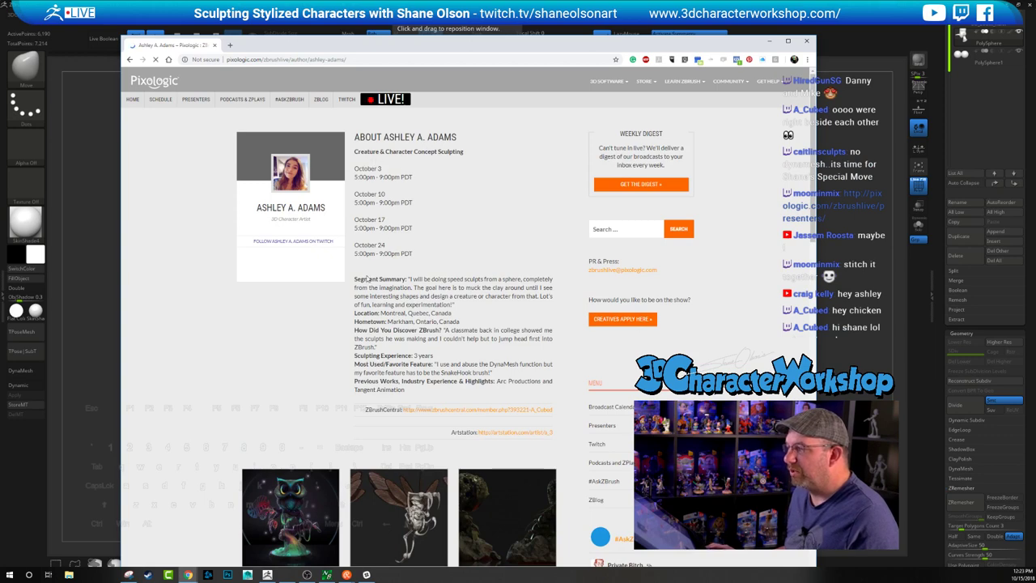
{"action": "scroll", "coordinate": [389, 228], "scroll_direction": "down", "scroll_amount": 3}
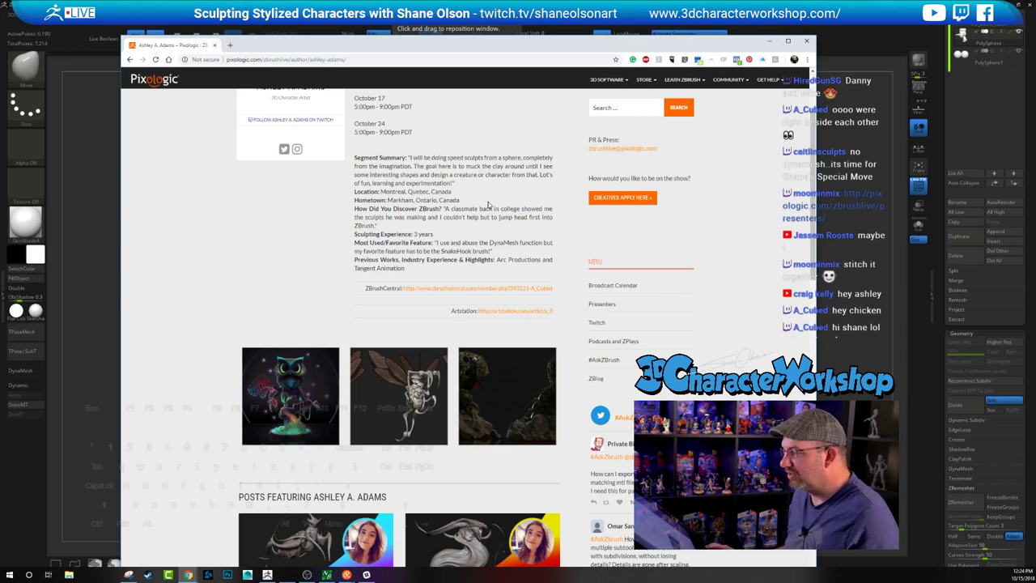
{"action": "scroll", "coordinate": [488, 207], "scroll_direction": "down", "scroll_amount": 5}
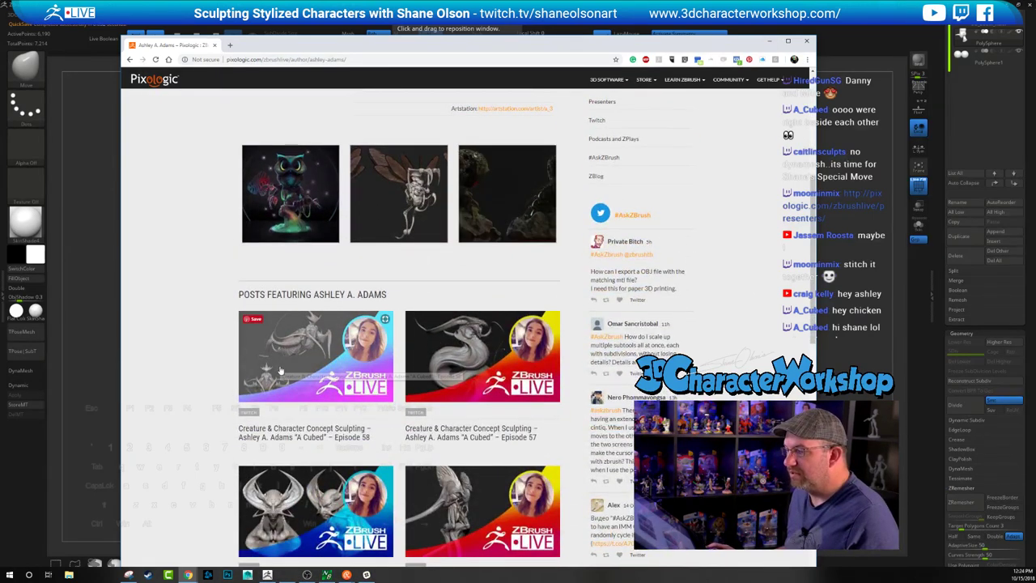
{"action": "scroll", "coordinate": [353, 463], "scroll_direction": "down", "scroll_amount": 1}
{"action": "scroll", "coordinate": [356, 463], "scroll_direction": "down", "scroll_amount": 1}
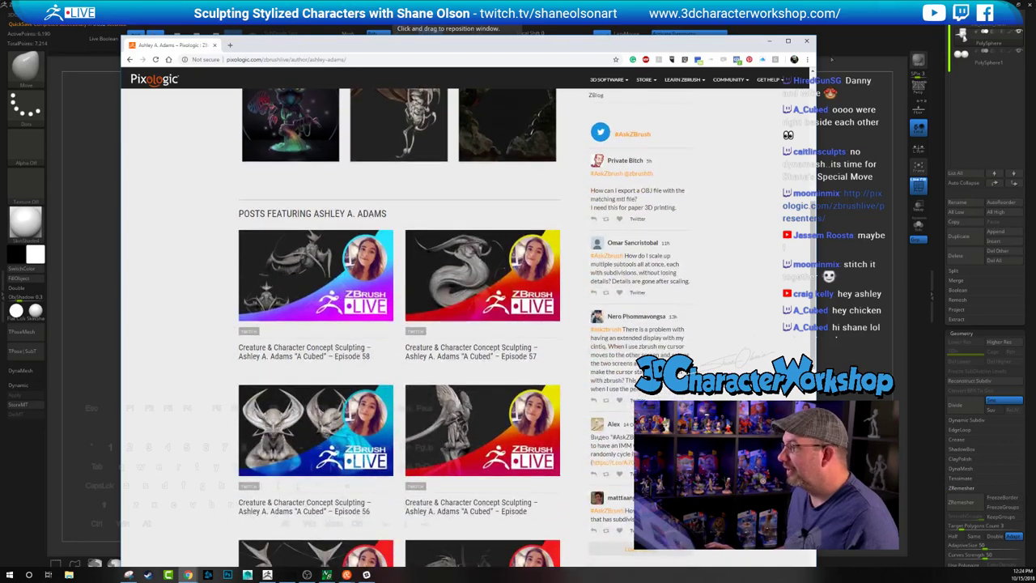
{"action": "left_click", "coordinate": [841, 32]}
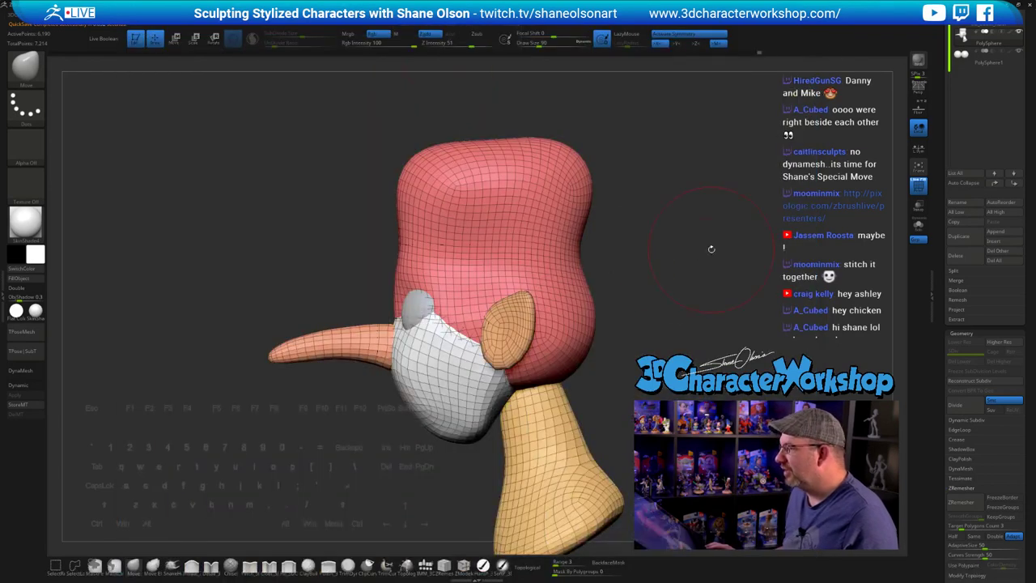
- Examine how the eye spheres sit in the head from the side, three-quarter and front views
{"action": "left_click_drag", "start_coordinate": [711, 250], "coordinate": [712, 250]}
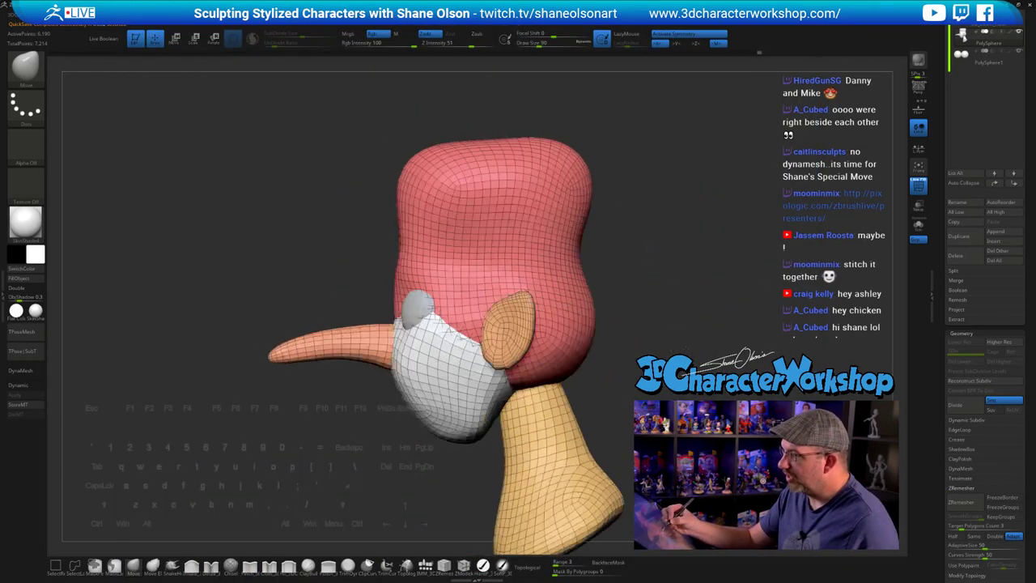
{"action": "mouse_move", "coordinate": [644, 338]}
{"action": "left_mouse_down"}
{"action": "mouse_move", "coordinate": [682, 344]}
{"action": "mouse_move", "coordinate": [698, 331]}
{"action": "mouse_move", "coordinate": [668, 335]}
{"action": "mouse_move", "coordinate": [663, 349]}
{"action": "mouse_move", "coordinate": [654, 336]}
{"action": "left_mouse_up"}
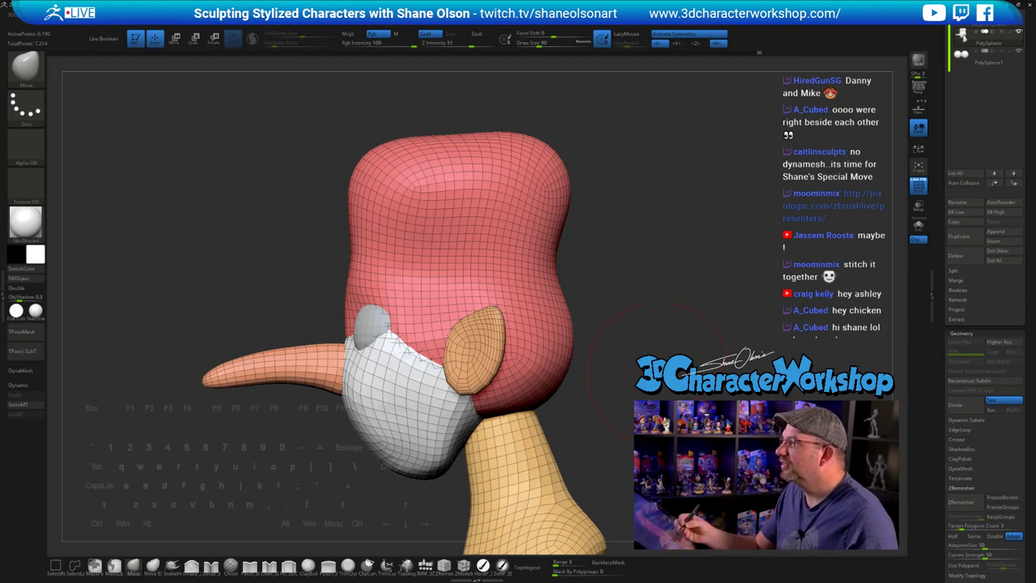
{"action": "left_click_drag", "start_coordinate": [651, 331], "coordinate": [634, 305]}
{"action": "left_click_drag", "start_coordinate": [353, 322], "coordinate": [360, 303]}
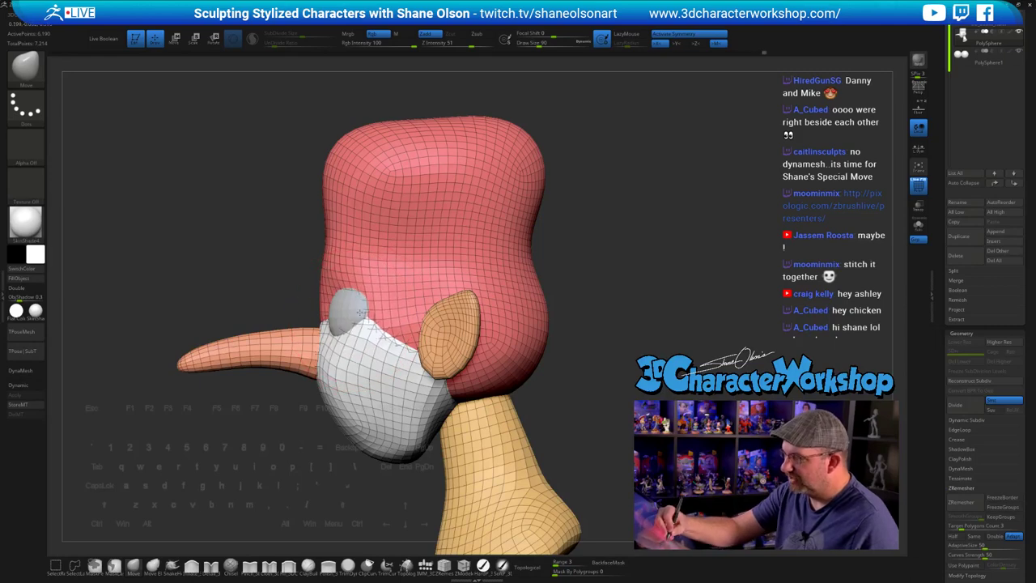
{"action": "mouse_move", "coordinate": [538, 318]}
{"action": "left_mouse_down"}
{"action": "mouse_move", "coordinate": [671, 330]}
{"action": "mouse_move", "coordinate": [650, 351]}
{"action": "left_mouse_up"}
{"action": "key", "text": "s"}
{"action": "key", "text": "s"}
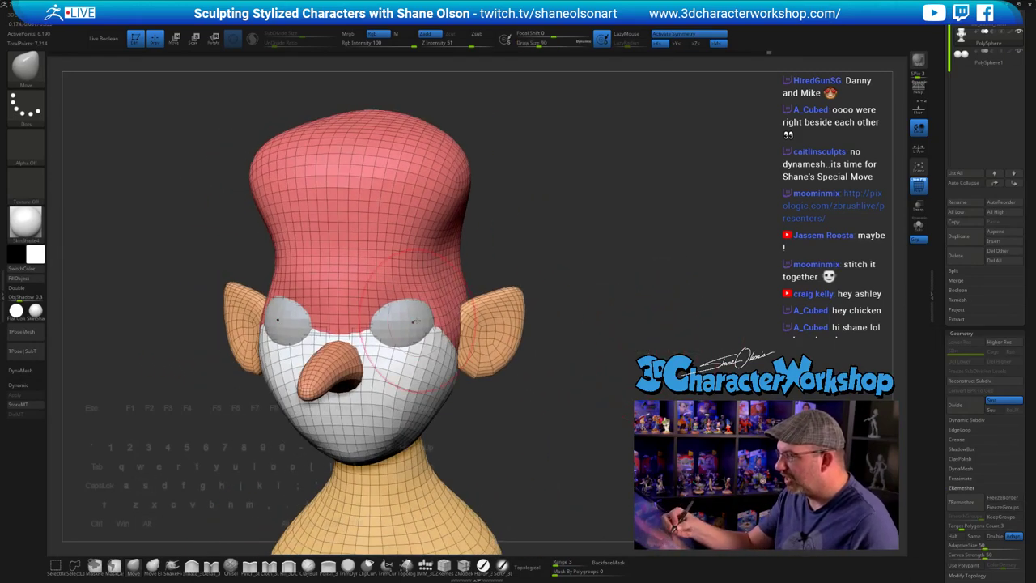
{"action": "left_click_drag", "start_coordinate": [577, 374], "coordinate": [603, 356]}
{"action": "left_click_drag", "start_coordinate": [705, 353], "coordinate": [639, 360]}
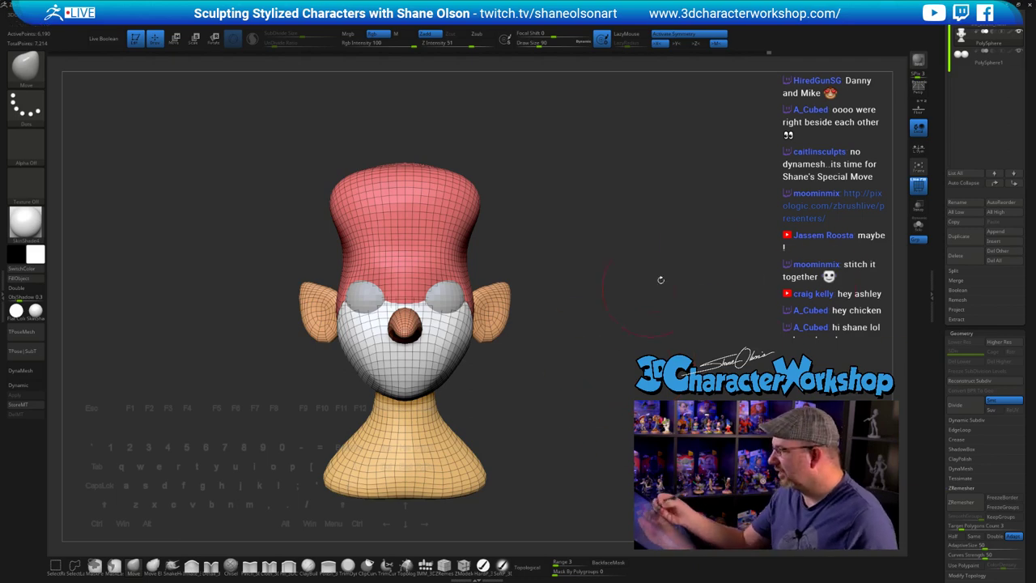
- Select the eye spheres' subtool and duplicate it
{"action": "left_click", "coordinate": [987, 58]}
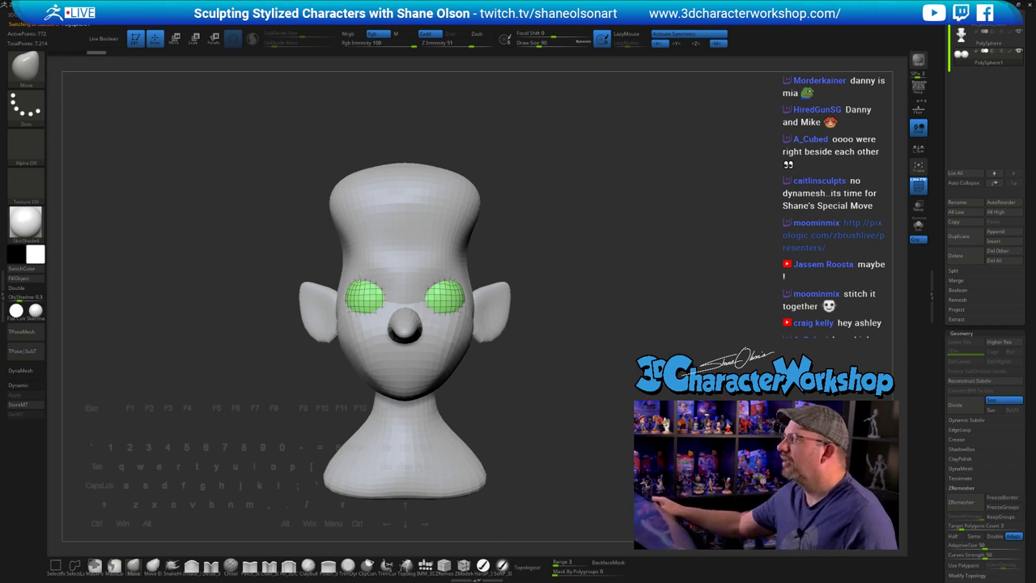
{"action": "left_click_drag", "start_coordinate": [559, 323], "coordinate": [558, 336], "text": "alt"}
{"action": "left_click_drag", "start_coordinate": [658, 337], "coordinate": [667, 322], "text": "alt"}
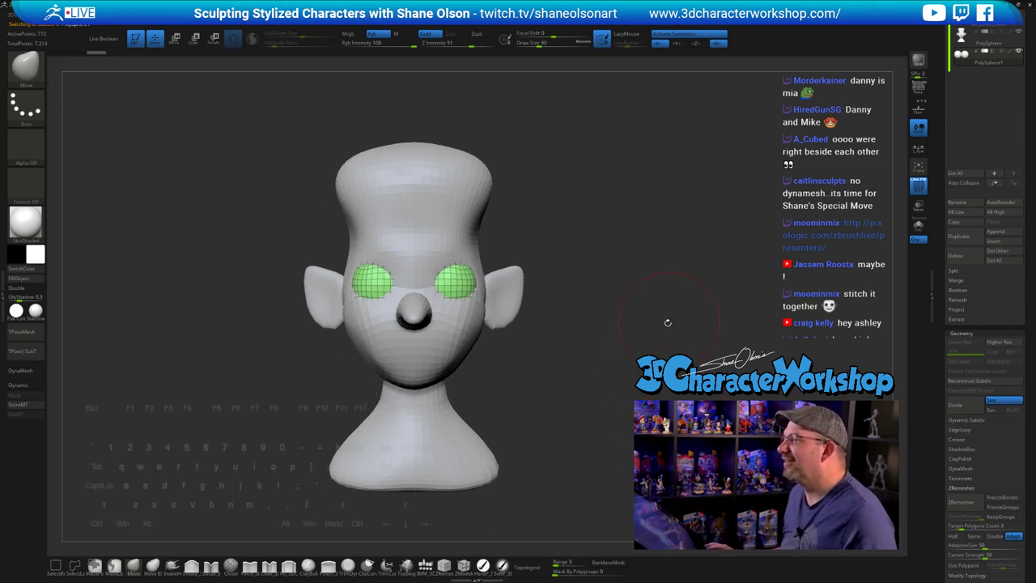
{"action": "left_click_drag", "start_coordinate": [655, 246], "coordinate": [654, 249], "text": "alt"}
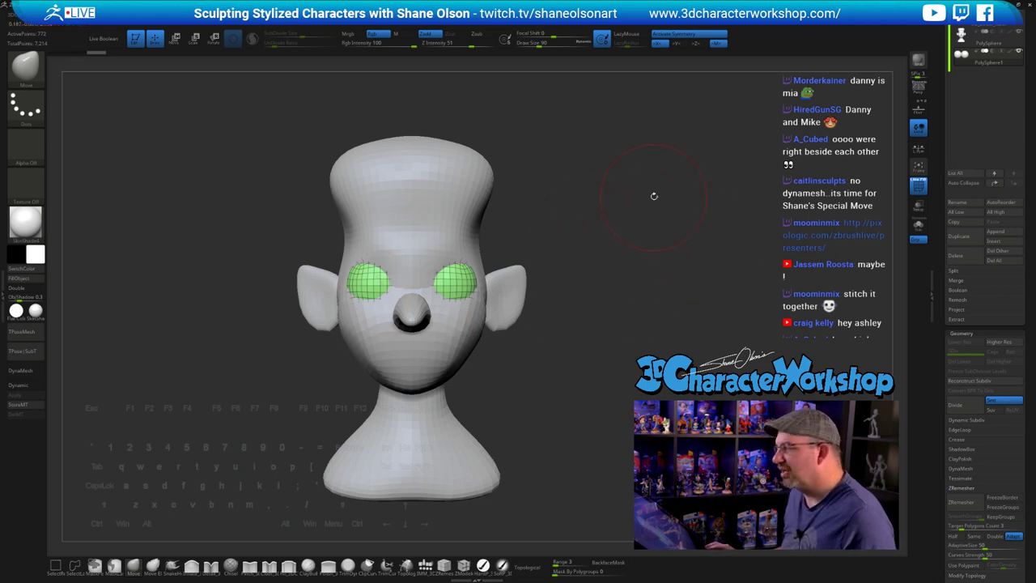
{"action": "left_click_drag", "start_coordinate": [644, 216], "coordinate": [591, 256]}
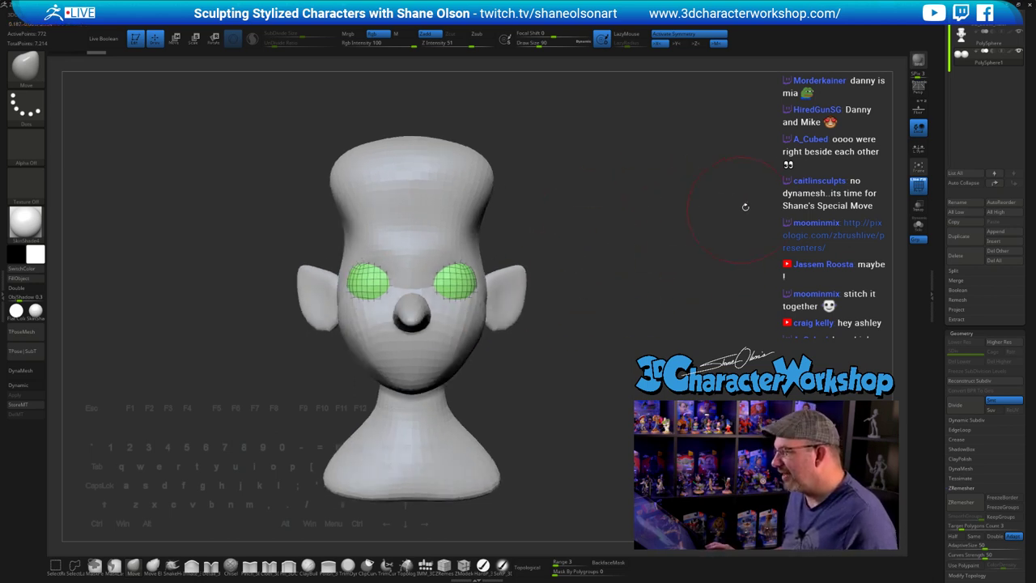
{"action": "left_click", "coordinate": [959, 237]}
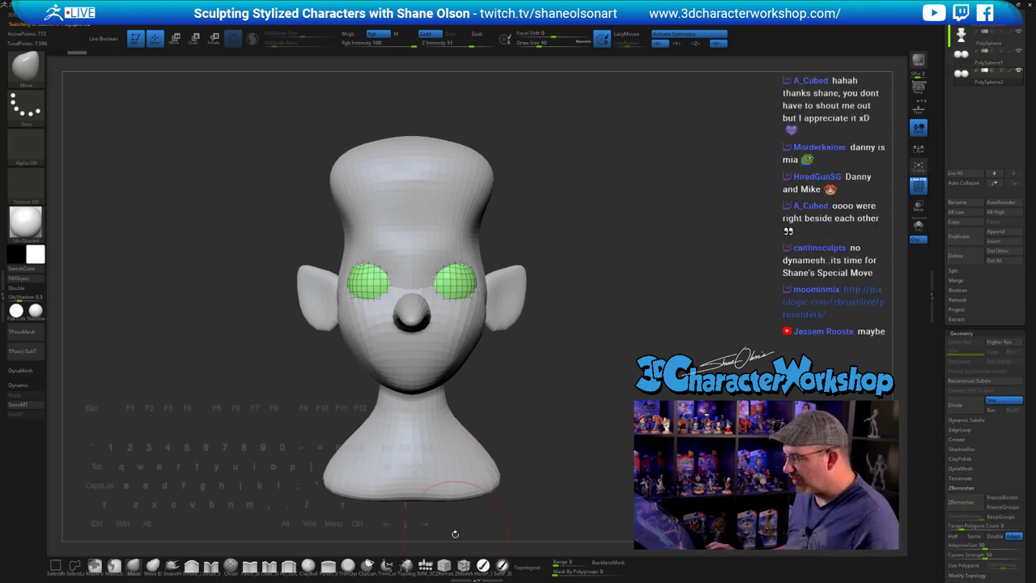
- Isolate the duplicated spheres and clip away their lower halves with a horizontal ClipCurve cut through the middle
{"action": "left_click", "coordinate": [368, 565]}
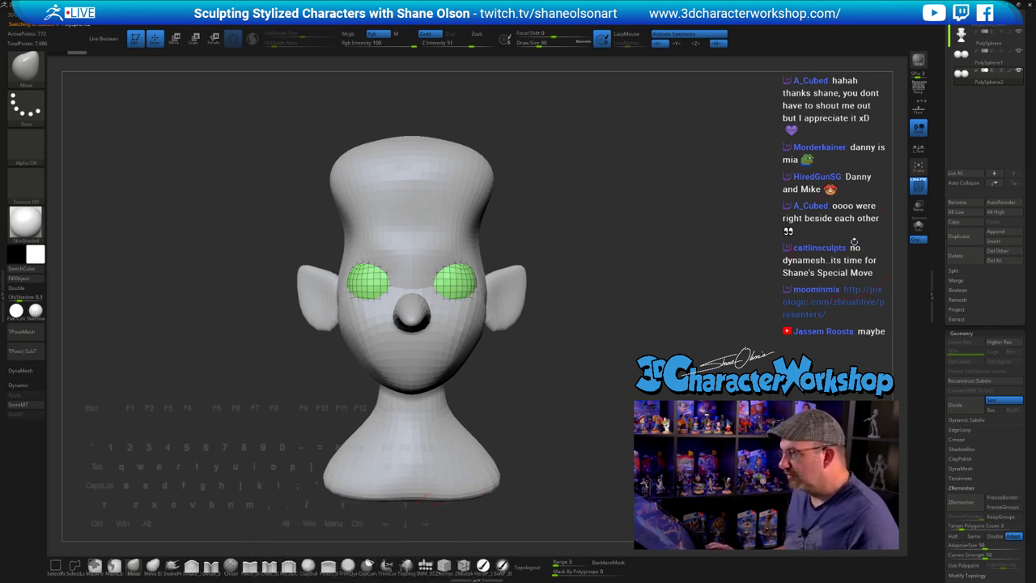
{"action": "left_click", "coordinate": [918, 225]}
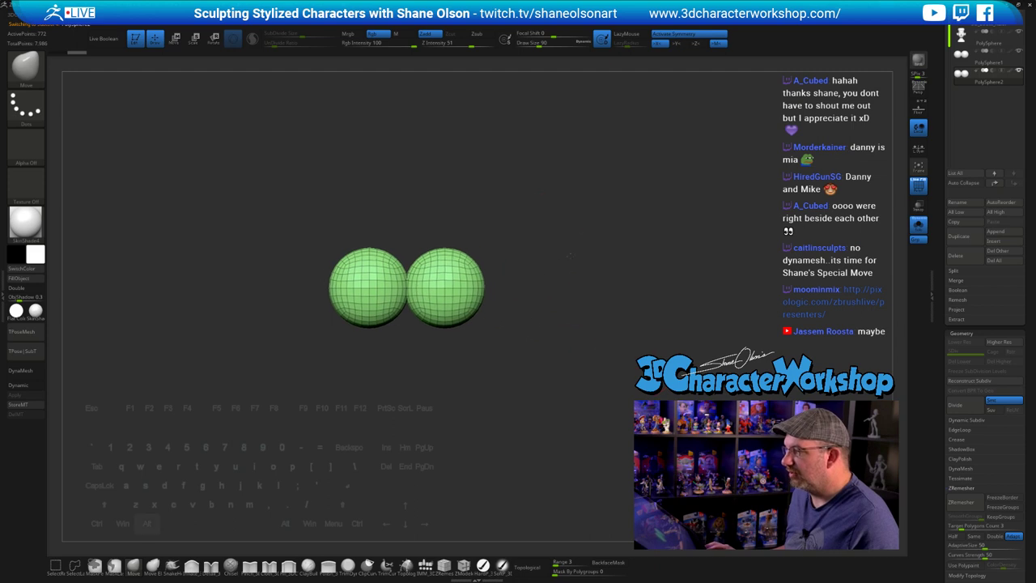
{"action": "left_click_drag", "start_coordinate": [570, 255], "coordinate": [578, 258], "text": "alt"}
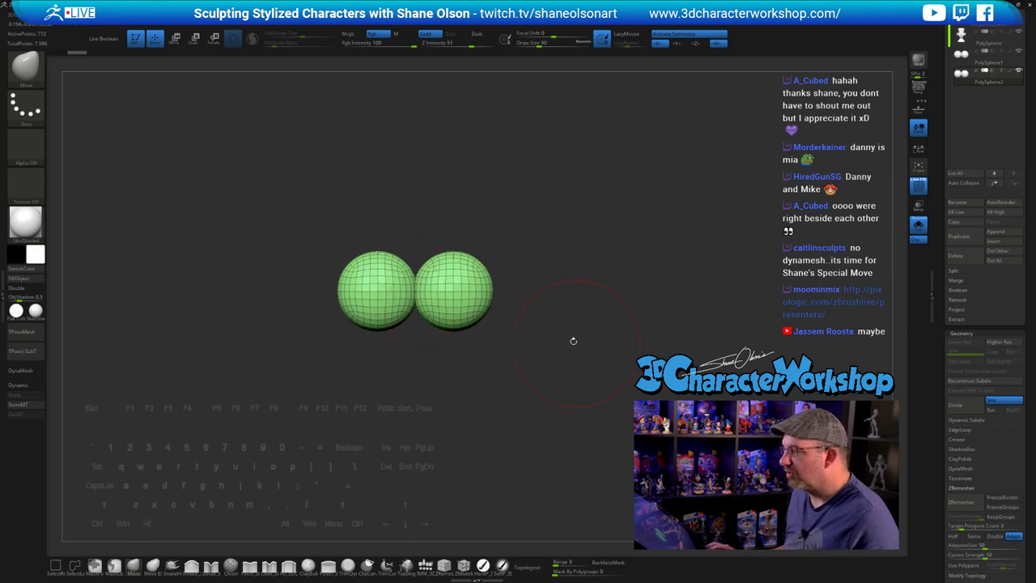
{"action": "mouse_move", "coordinate": [594, 303]}
{"action": "left_mouse_down", "text": "ctrl+shift"}
{"action": "mouse_move", "coordinate": [174, 305]}
{"action": "mouse_move", "coordinate": [185, 294]}
{"action": "left_mouse_up", "text": "ctrl+shift"}
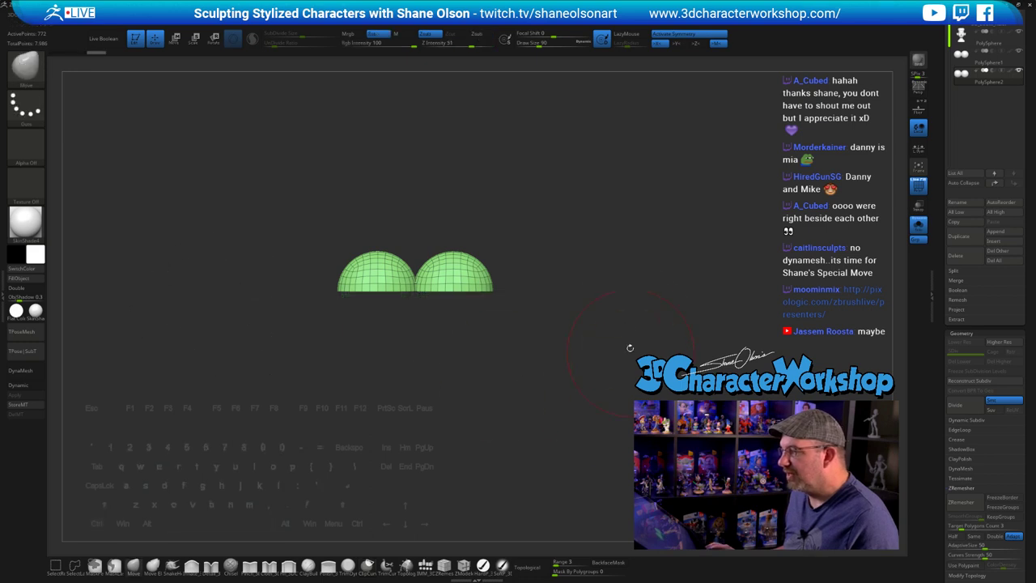
{"action": "left_click_drag", "start_coordinate": [630, 348], "coordinate": [665, 288]}
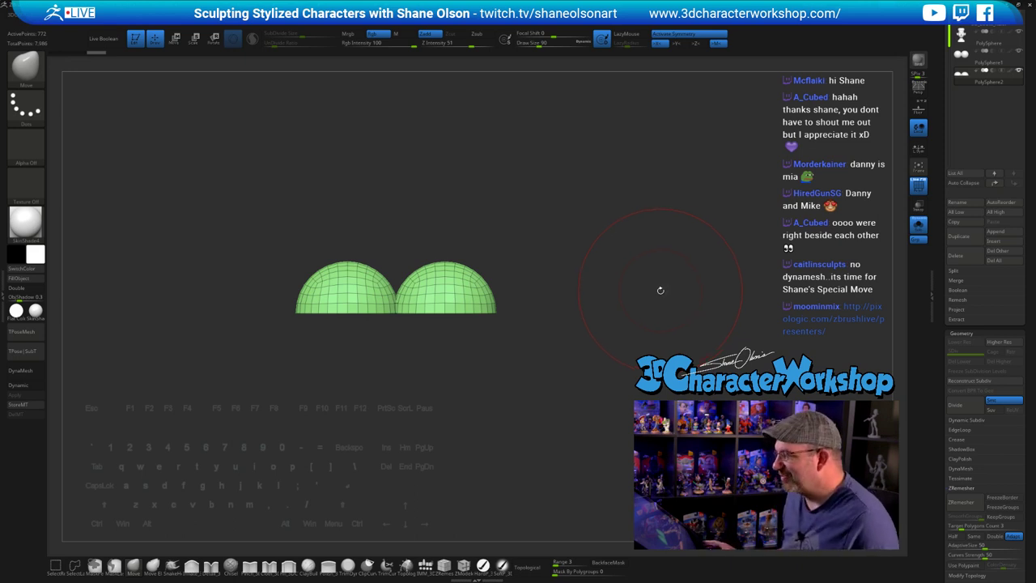
{"action": "left_click_drag", "start_coordinate": [659, 289], "coordinate": [461, 331]}
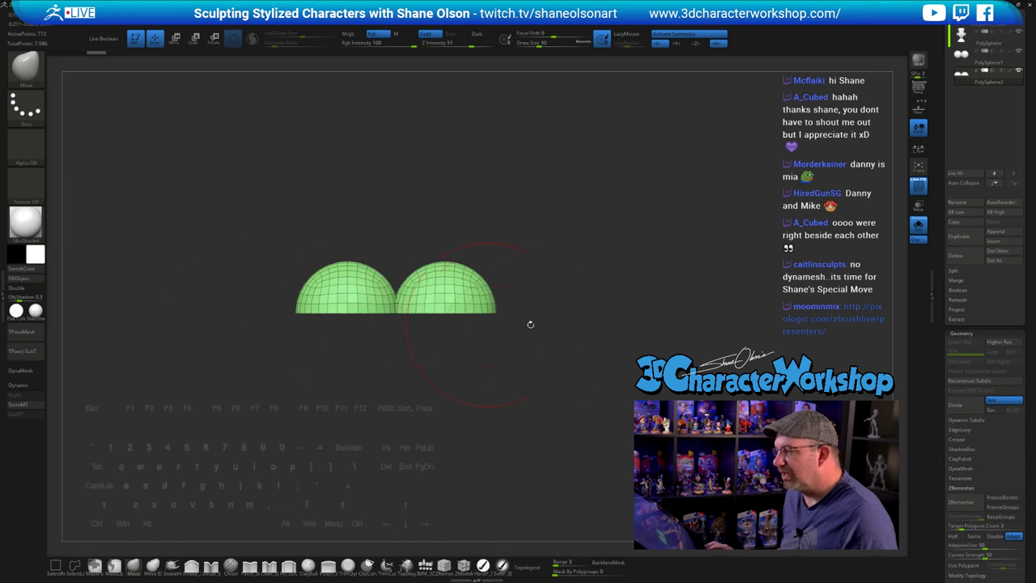
- Try a horizontal ClipCurve line across the empty space below the half spheres
{"action": "key", "text": "ctrl+shift"}
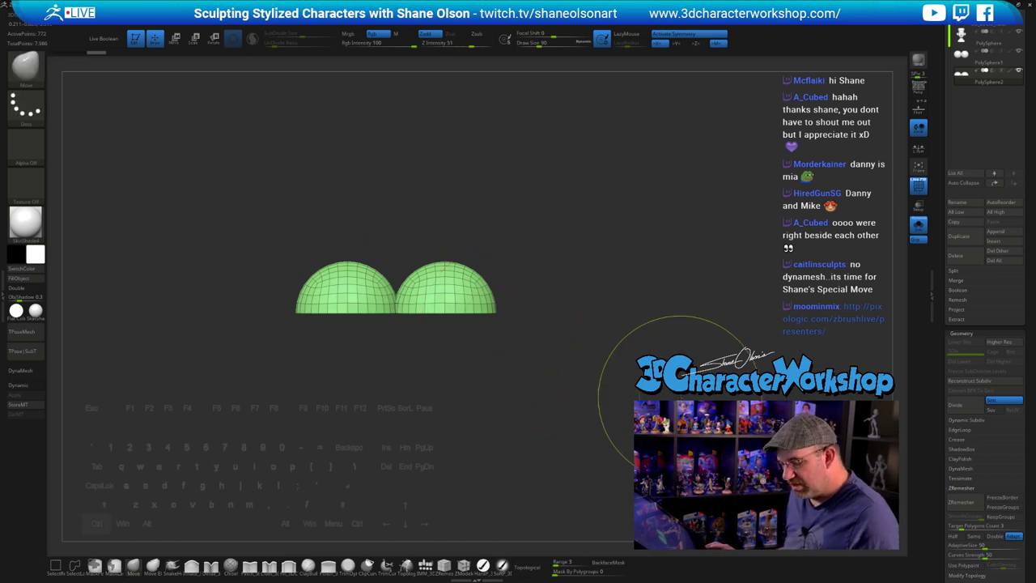
{"action": "mouse_move", "coordinate": [680, 379]}
{"action": "left_mouse_down"}
{"action": "mouse_move", "coordinate": [88, 379]}
{"action": "mouse_move", "coordinate": [150, 374]}
{"action": "mouse_move", "coordinate": [179, 358]}
{"action": "mouse_move", "coordinate": [167, 365]}
{"action": "mouse_move", "coordinate": [157, 321]}
{"action": "mouse_move", "coordinate": [154, 354]}
{"action": "mouse_move", "coordinate": [277, 372]}
{"action": "mouse_move", "coordinate": [648, 374]}
{"action": "mouse_move", "coordinate": [682, 294]}
{"action": "mouse_move", "coordinate": [676, 202]}
{"action": "left_mouse_up"}
{"action": "left_click_drag", "start_coordinate": [697, 361], "coordinate": [234, 361], "text": "ctrl+shift"}
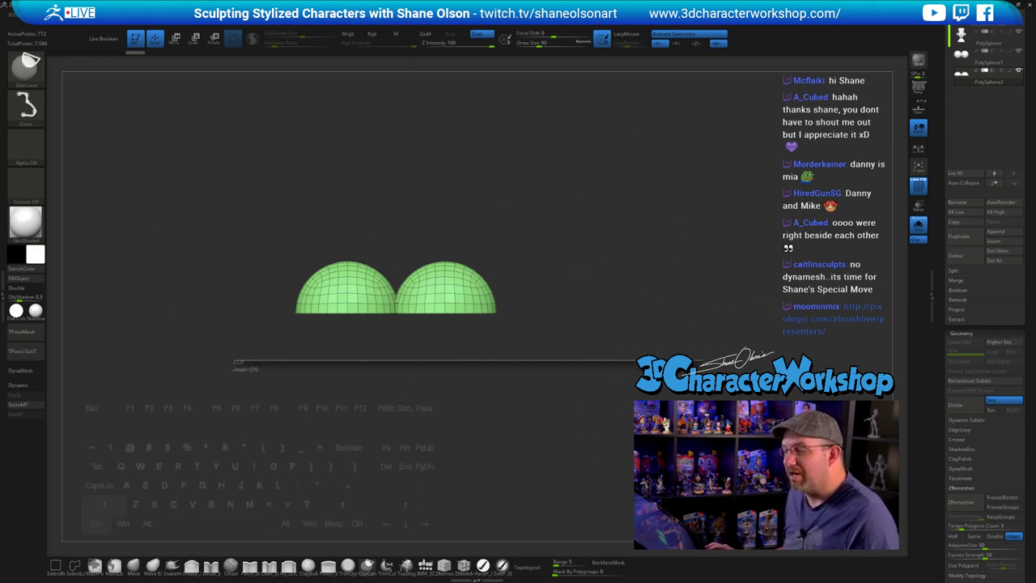
{"action": "left_click_drag", "start_coordinate": [234, 361], "coordinate": [235, 362], "text": "ctrl+shift"}
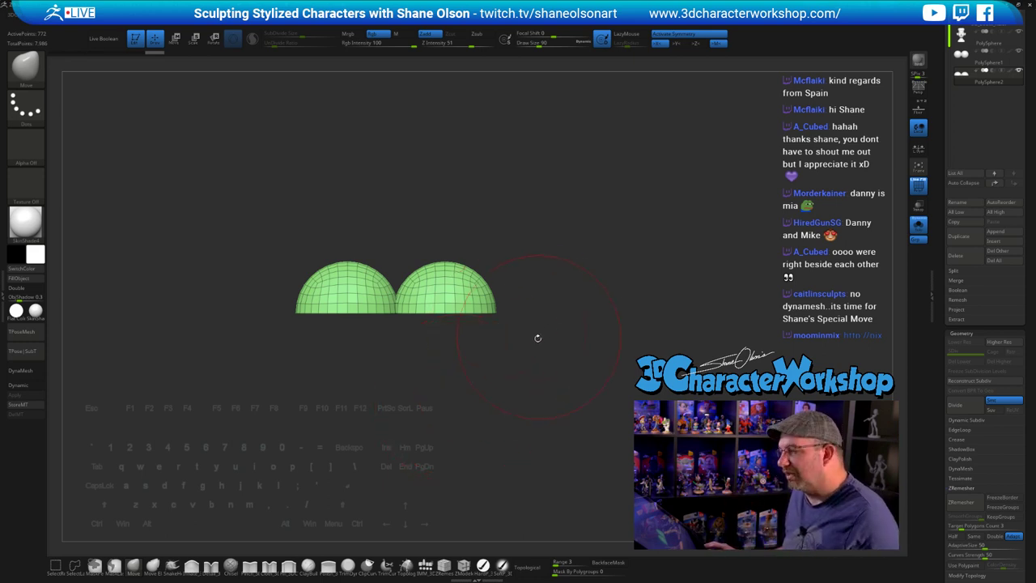
- Try a slanted, near-vertical ClipCurve cut through one half sphere, check the shape from several angles, and undo it
{"action": "key", "text": "ctrl+shift"}
{"action": "left_click_drag", "start_coordinate": [478, 168], "coordinate": [434, 413], "text": "ctrl+shift"}
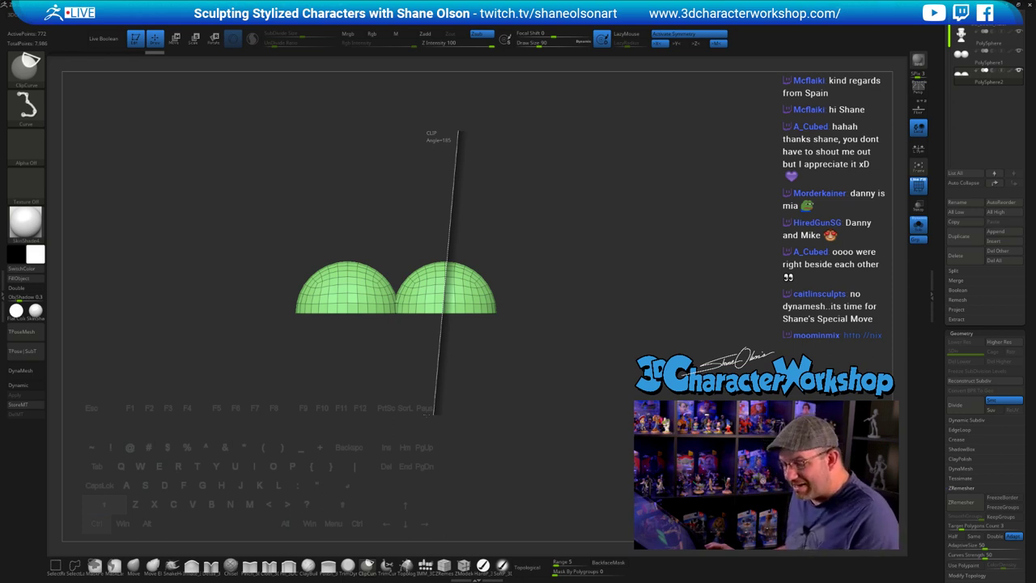
{"action": "mouse_move", "coordinate": [435, 413]}
{"action": "left_mouse_down", "text": "ctrl+shift"}
{"action": "mouse_move", "coordinate": [425, 416]}
{"action": "mouse_move", "coordinate": [580, 423]}
{"action": "mouse_move", "coordinate": [490, 463]}
{"action": "mouse_move", "coordinate": [380, 444]}
{"action": "mouse_move", "coordinate": [437, 435]}
{"action": "left_mouse_up", "text": "ctrl+shift"}
{"action": "left_click_drag", "start_coordinate": [583, 381], "coordinate": [577, 407]}
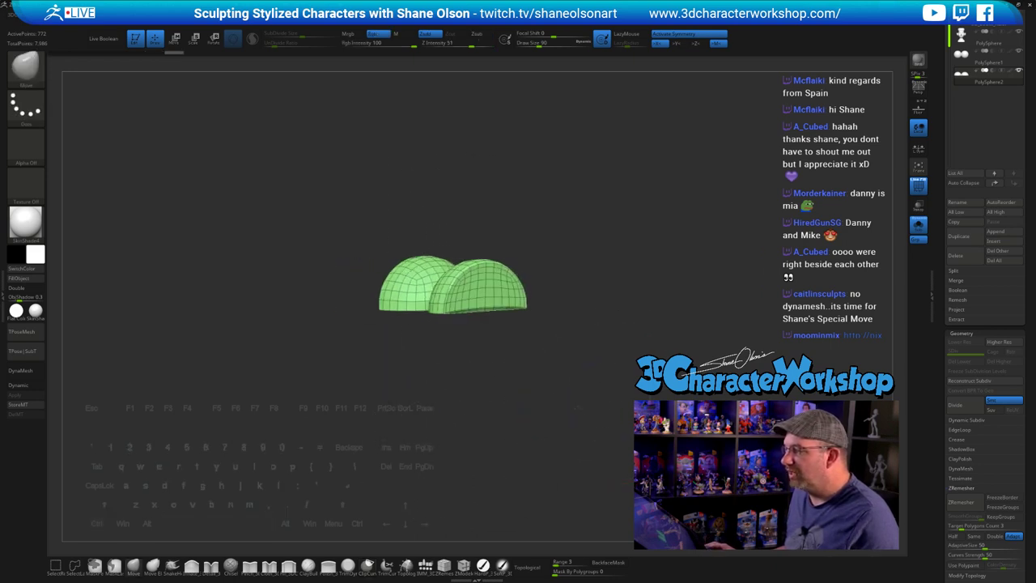
{"action": "left_click_drag", "start_coordinate": [522, 325], "coordinate": [665, 345]}
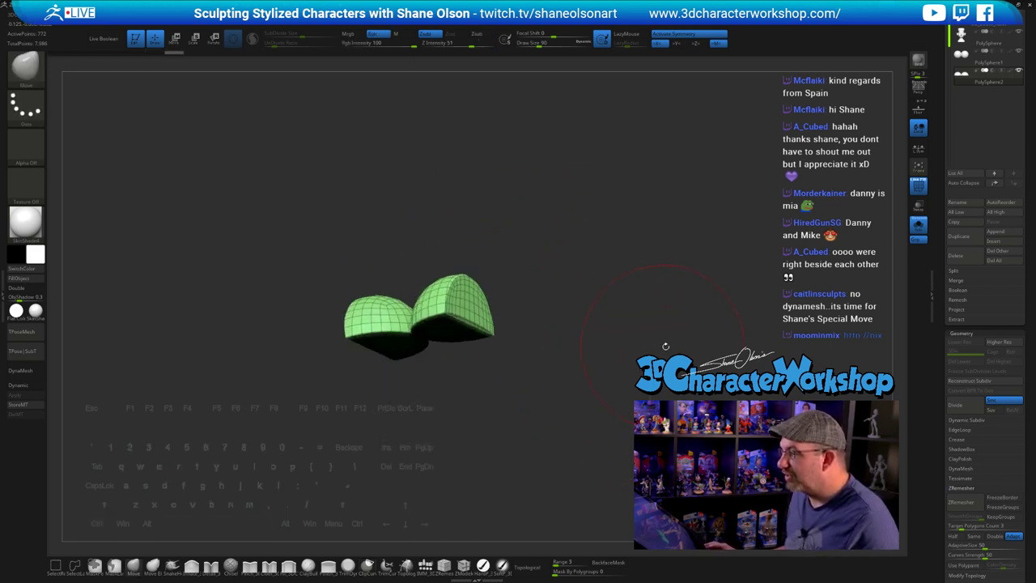
{"action": "mouse_move", "coordinate": [521, 317]}
{"action": "left_mouse_down"}
{"action": "mouse_move", "coordinate": [570, 315]}
{"action": "mouse_move", "coordinate": [591, 323]}
{"action": "mouse_move", "coordinate": [585, 330]}
{"action": "left_mouse_up"}
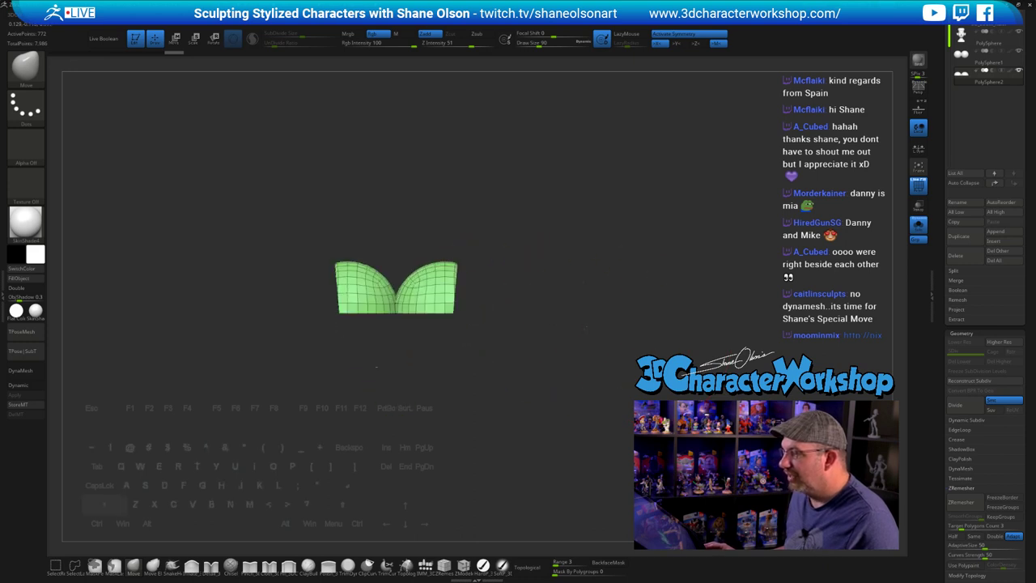
{"action": "key", "text": "ctrl+z"}
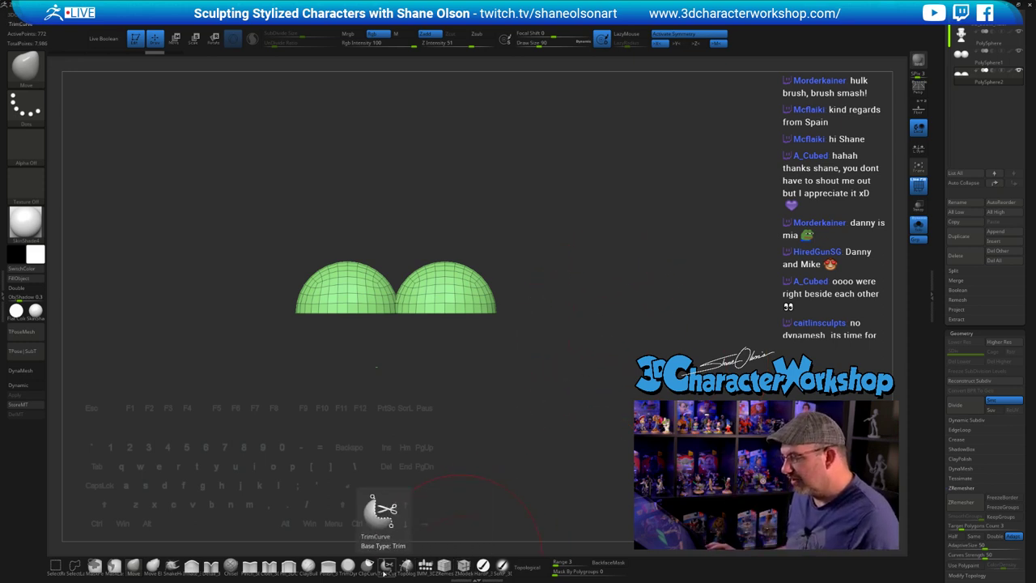
- Reduce the brush draw size to 41
{"action": "left_click_drag", "start_coordinate": [597, 328], "coordinate": [640, 339], "text": "alt"}
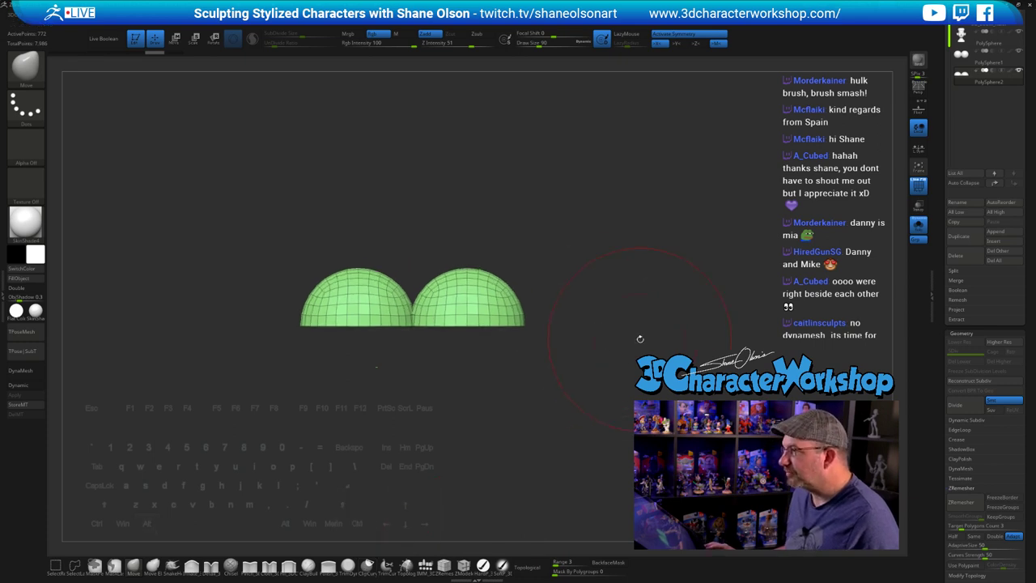
{"action": "left_click_drag", "start_coordinate": [667, 261], "coordinate": [654, 259], "text": "alt"}
{"action": "key", "text": "s"}
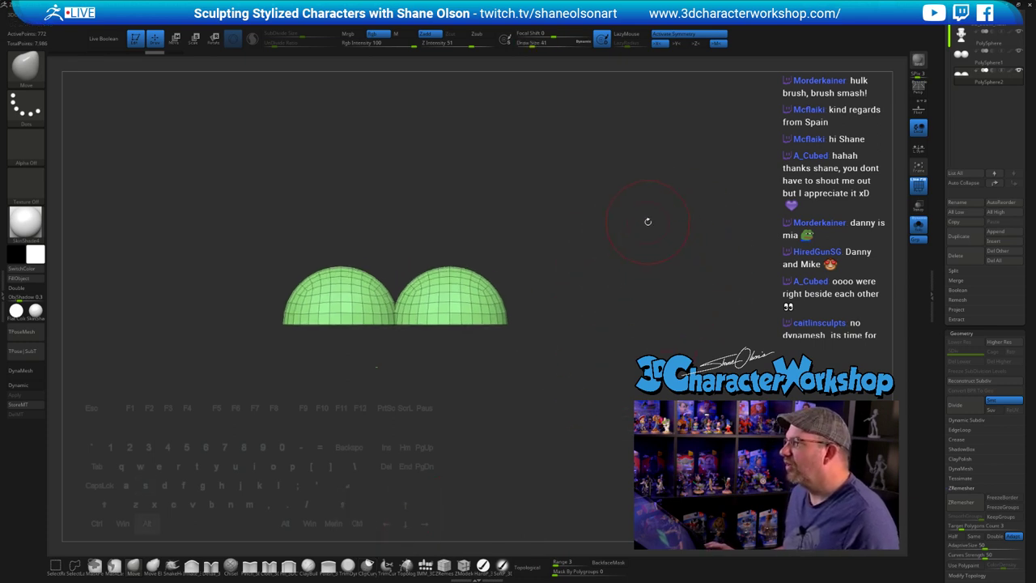
{"action": "left_click_drag", "start_coordinate": [648, 221], "coordinate": [659, 238], "text": "alt"}
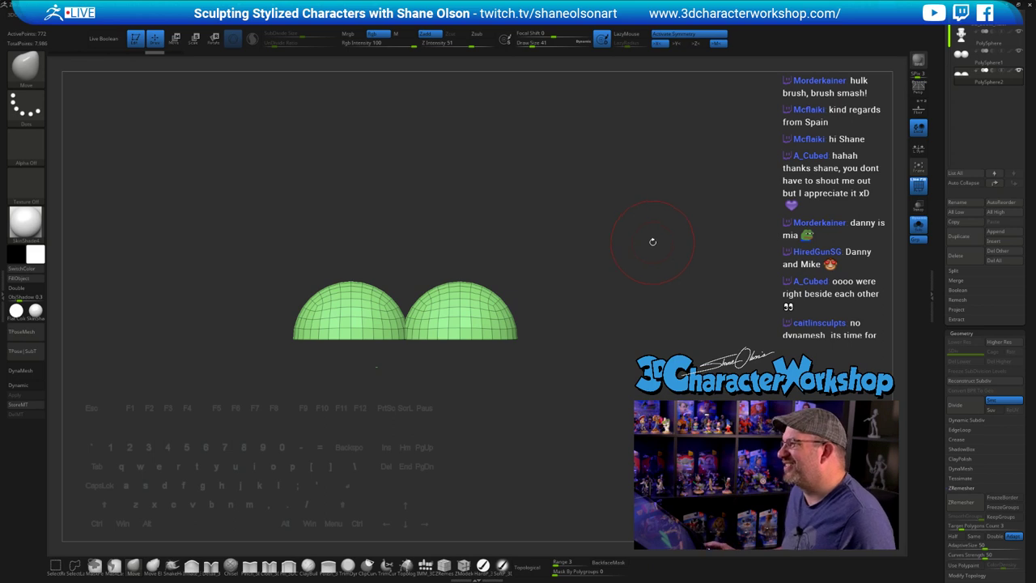
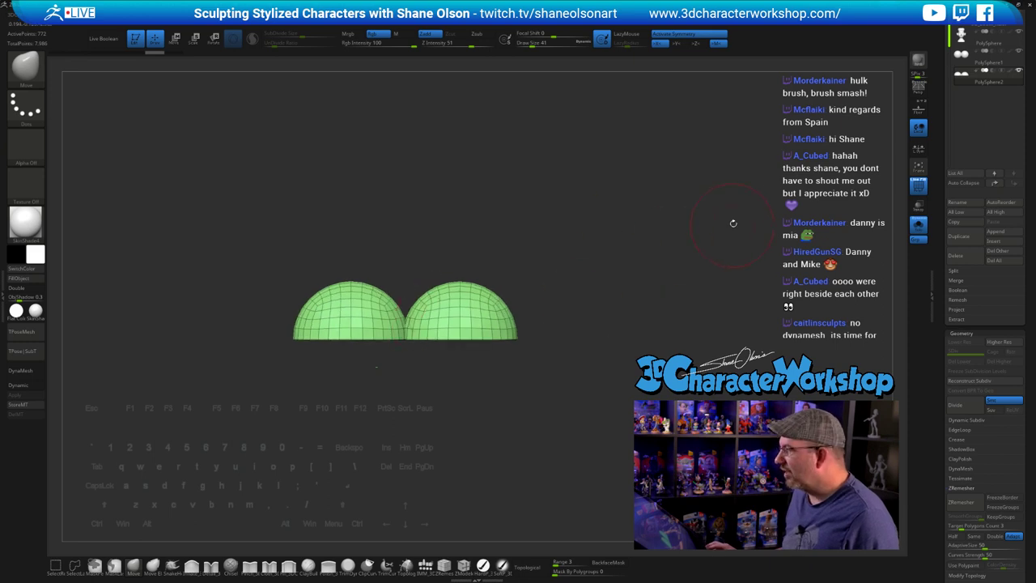
- Duplicate the full eye spheres again and clip away the copy's upper halves with a horizontal ClipCurve cut through the middle
{"action": "left_click", "coordinate": [962, 57]}
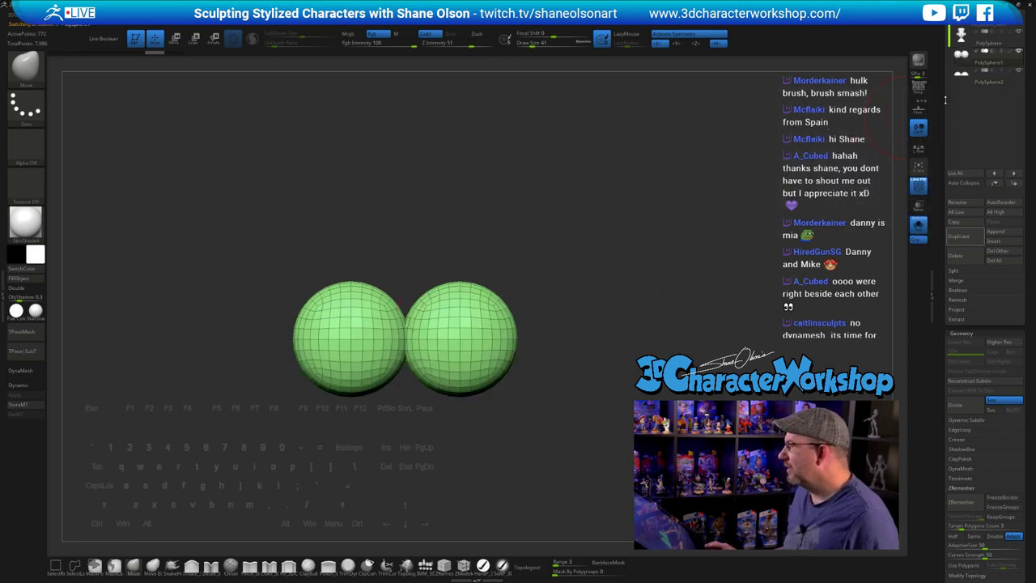
{"action": "left_click", "coordinate": [960, 235]}
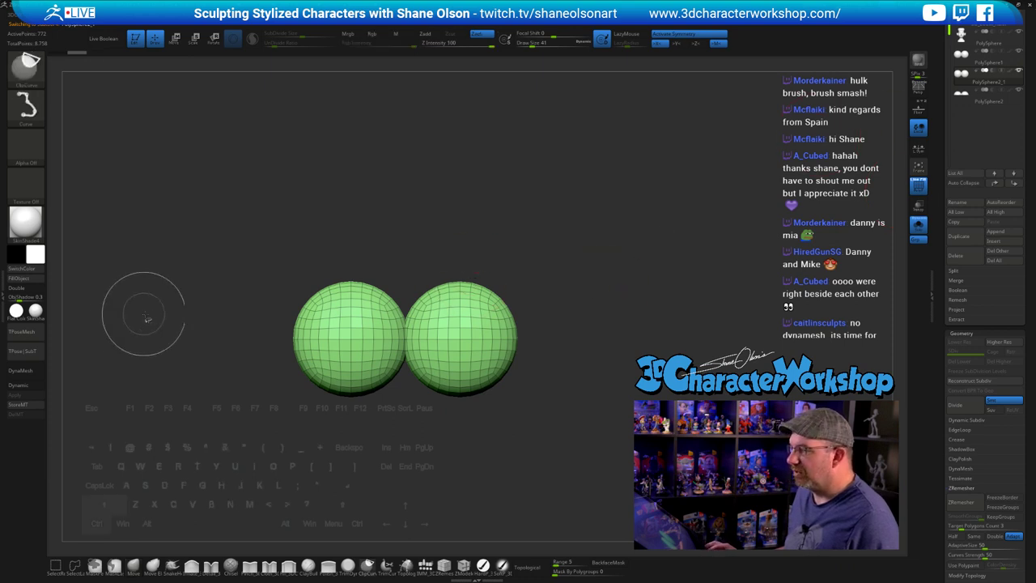
{"action": "mouse_move", "coordinate": [150, 315]}
{"action": "left_mouse_down", "text": "ctrl+shift"}
{"action": "mouse_move", "coordinate": [639, 356]}
{"action": "mouse_move", "coordinate": [731, 307]}
{"action": "mouse_move", "coordinate": [731, 335]}
{"action": "mouse_move", "coordinate": [730, 326]}
{"action": "left_mouse_up", "text": "ctrl+shift"}
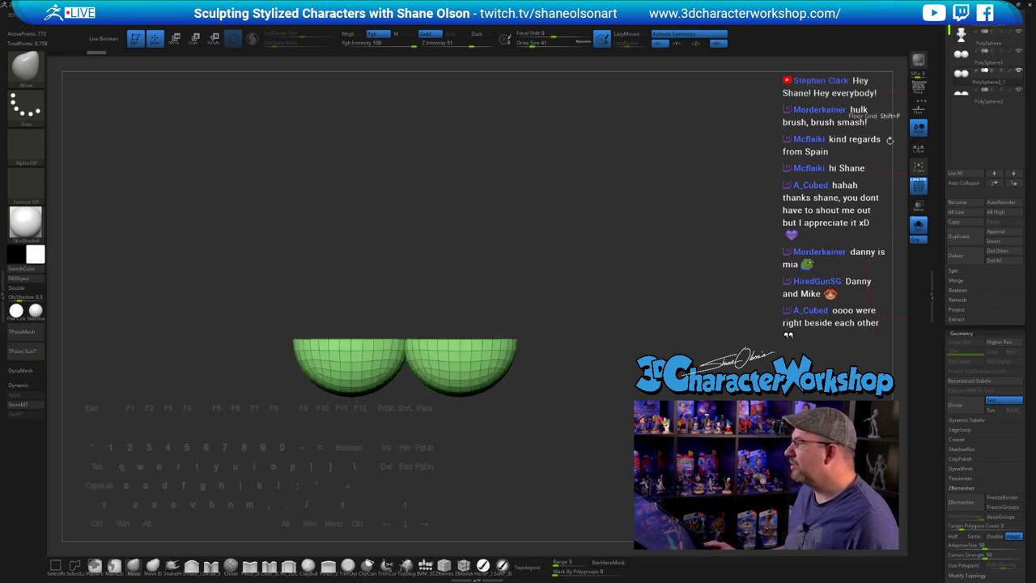
{"action": "left_click_drag", "start_coordinate": [713, 224], "coordinate": [735, 218], "text": "alt"}
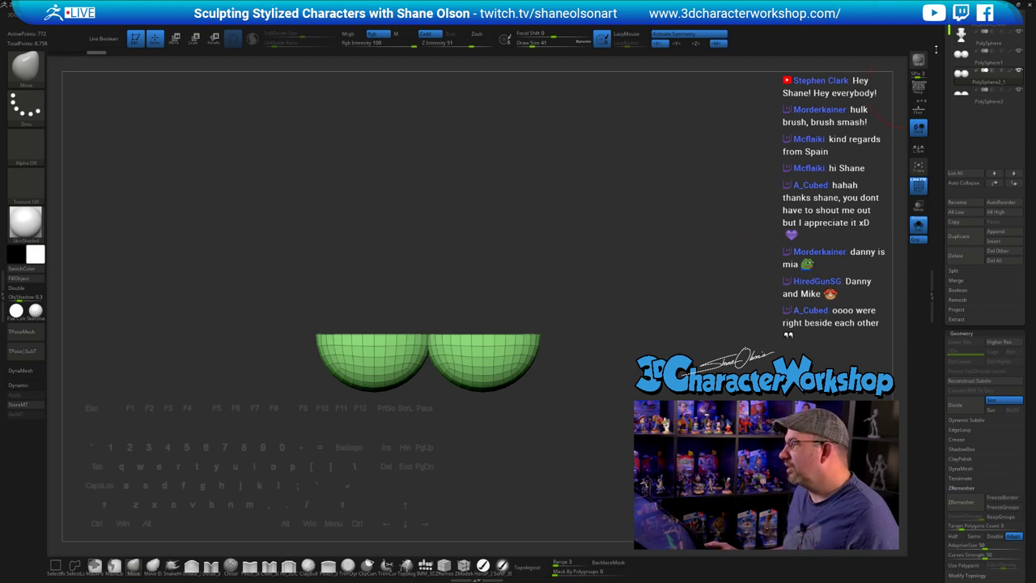
{"action": "left_click_drag", "start_coordinate": [577, 198], "coordinate": [565, 199], "text": "alt"}
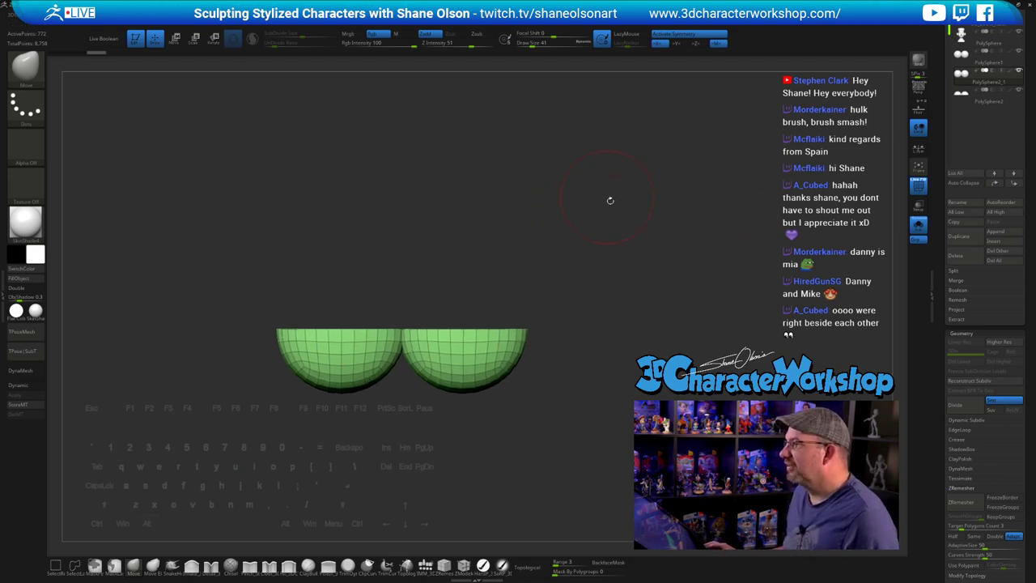
- Select the full eye spheres' subtool and move it below both half-sphere subtools in the list
{"action": "left_click_drag", "start_coordinate": [969, 122], "coordinate": [969, 140]}
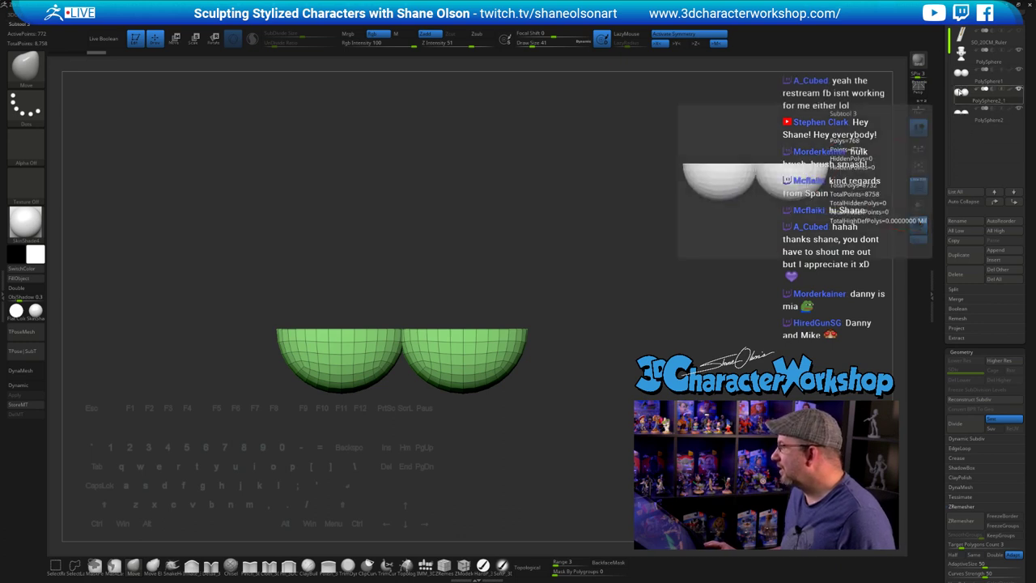
{"action": "left_click", "coordinate": [957, 96]}
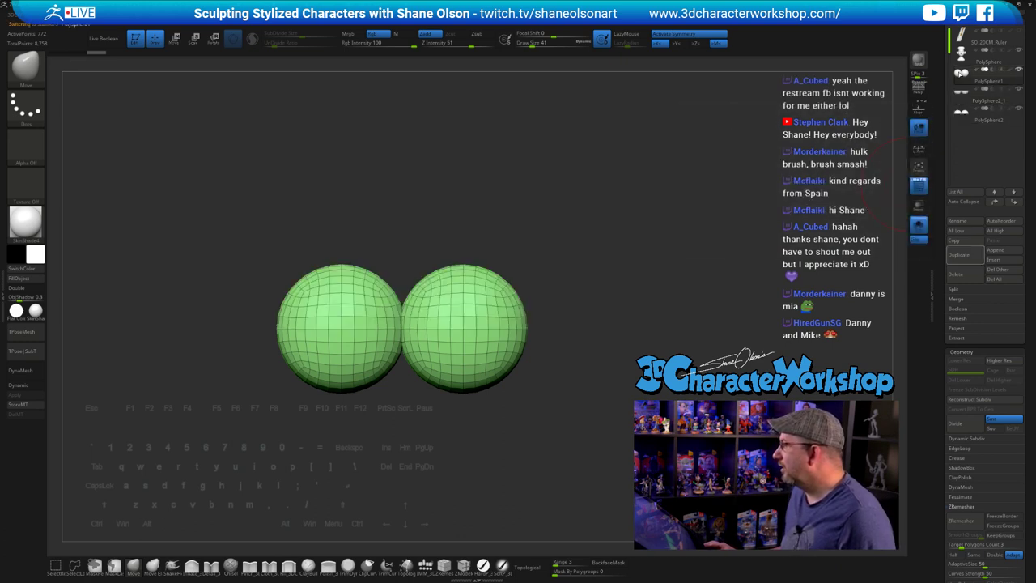
{"action": "left_click", "coordinate": [960, 94]}
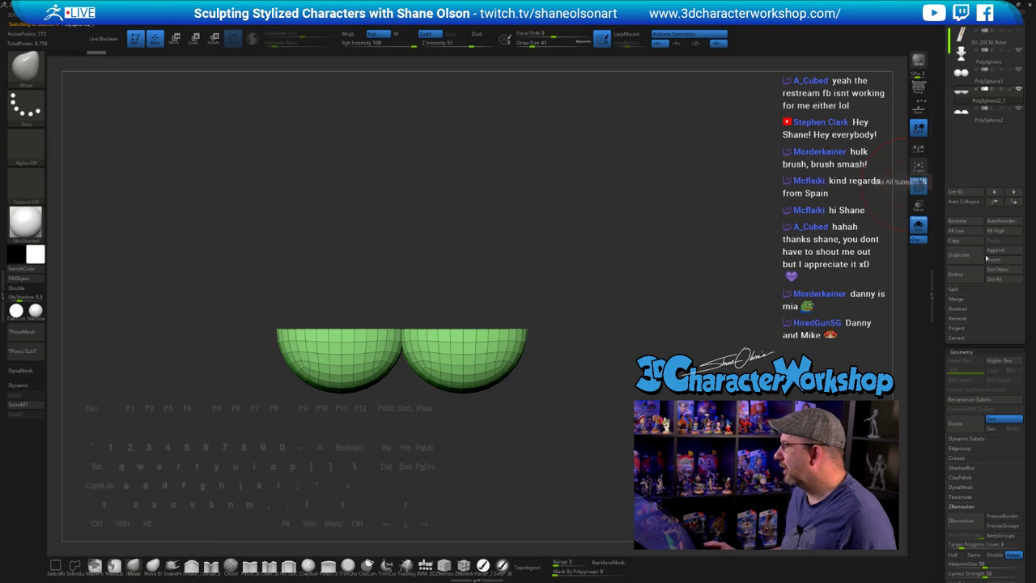
{"action": "left_click", "coordinate": [958, 74]}
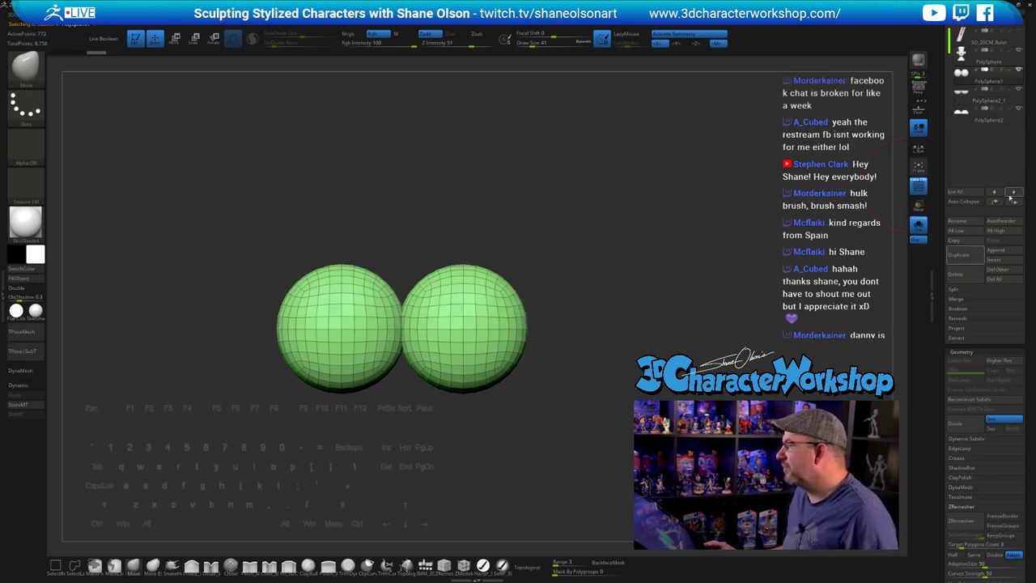
{"action": "left_click", "coordinate": [1014, 203]}
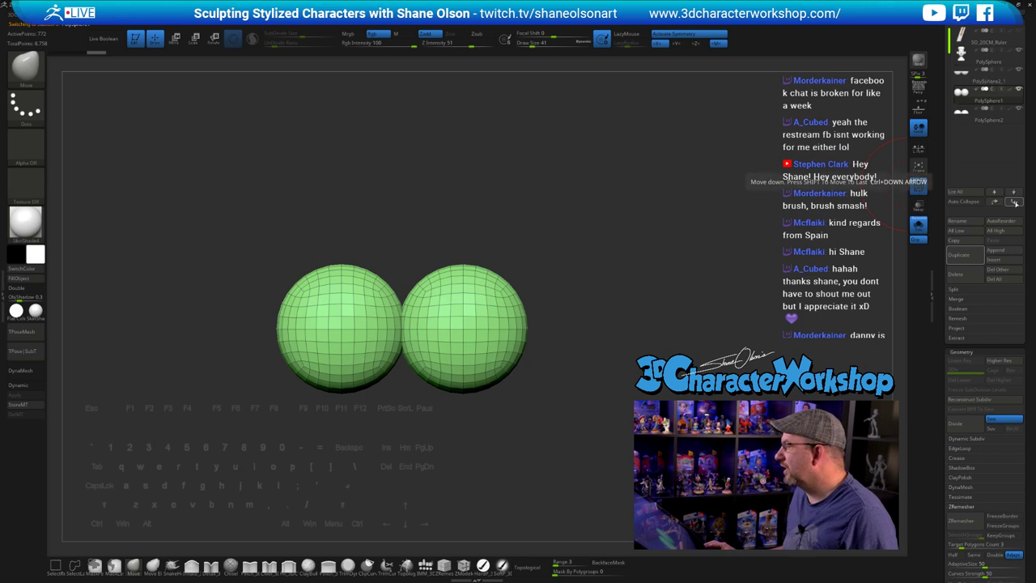
{"action": "left_click", "coordinate": [1014, 204]}
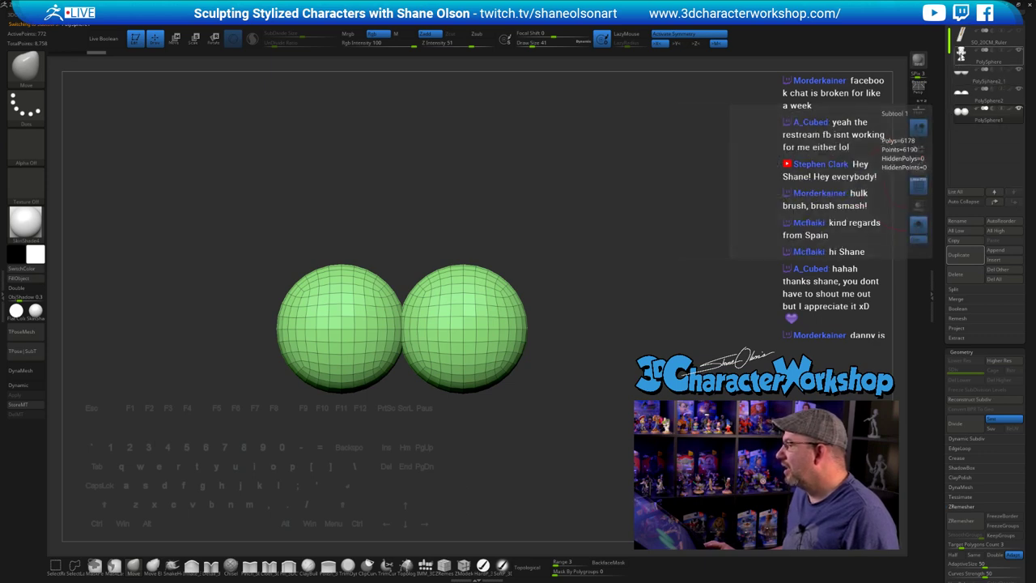
- Select the head subtool and merge the two half-sphere subtools down into it, one after the other
{"action": "left_click", "coordinate": [988, 56]}
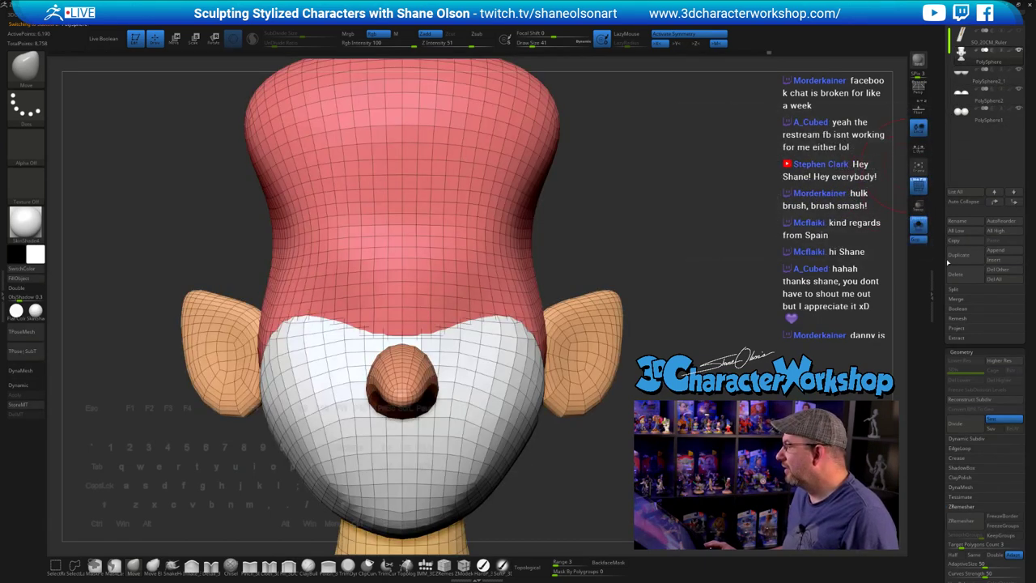
{"action": "left_click", "coordinate": [960, 299]}
{"action": "left_click", "coordinate": [967, 312]}
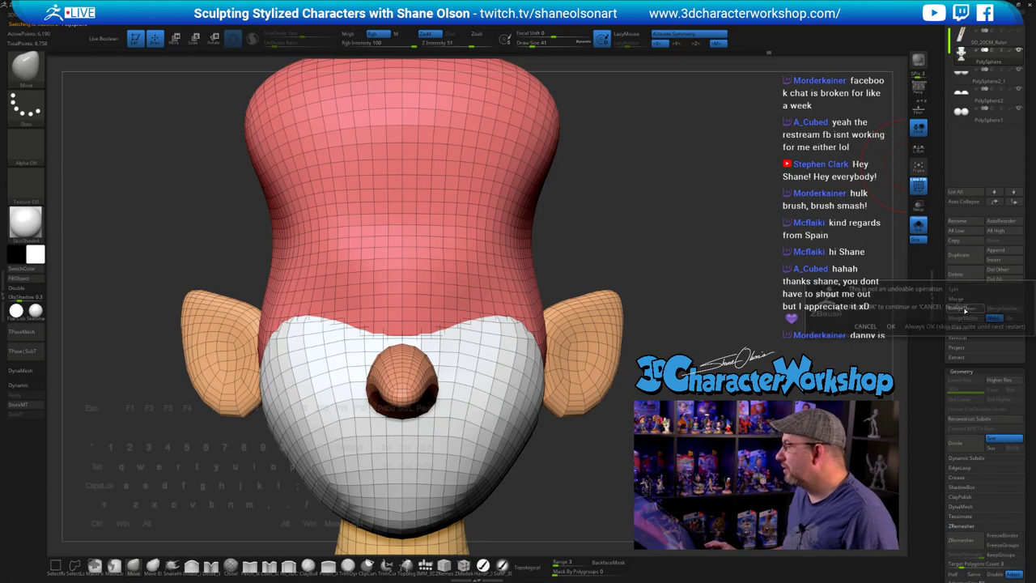
{"action": "left_click", "coordinate": [890, 326]}
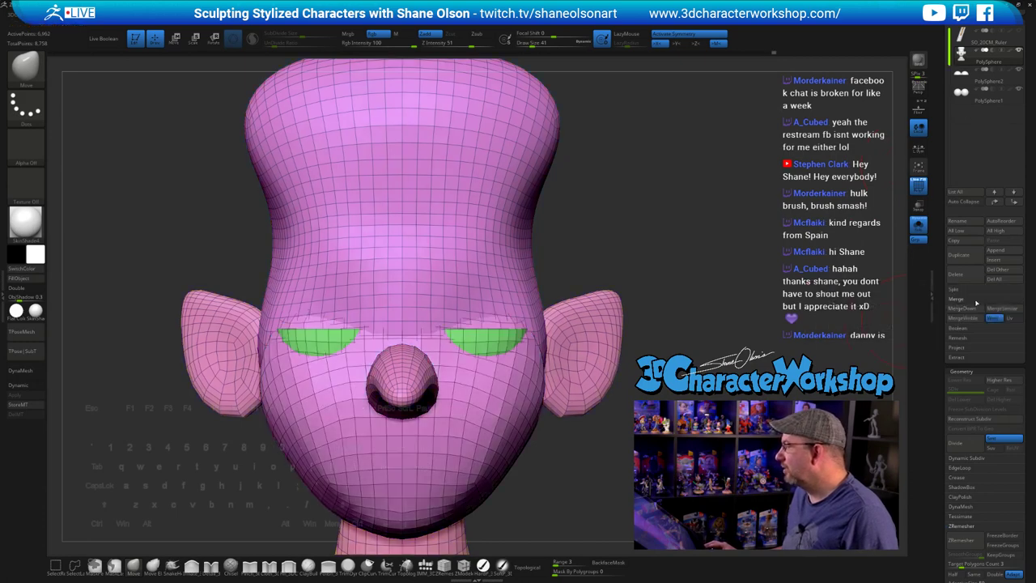
{"action": "left_click", "coordinate": [971, 309]}
{"action": "left_click", "coordinate": [890, 326]}
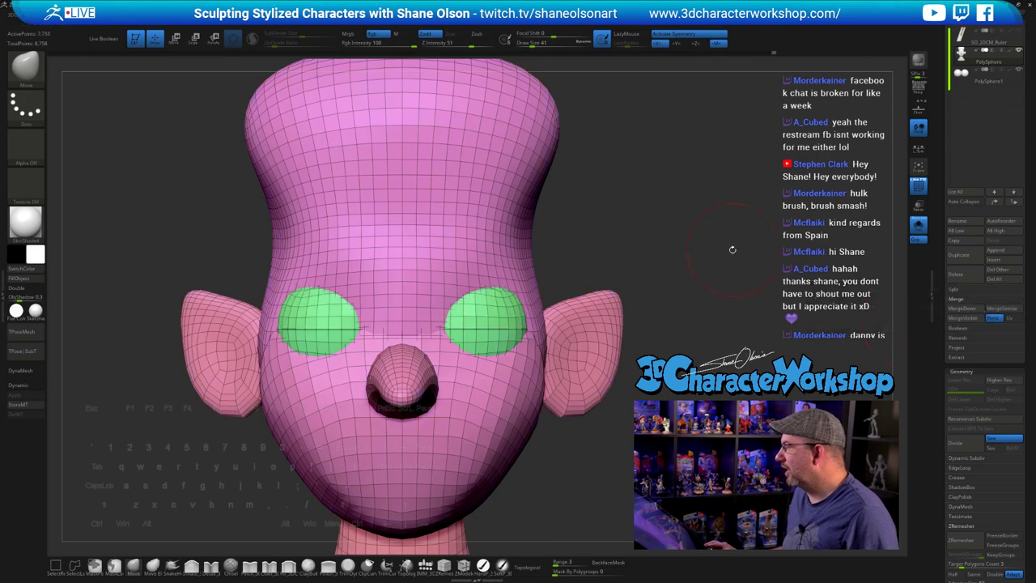
- Examine how the merged upper and lower half spheres sit in the head from the front and both three-quarter sides
{"action": "left_click_drag", "start_coordinate": [726, 224], "coordinate": [636, 241], "text": "alt"}
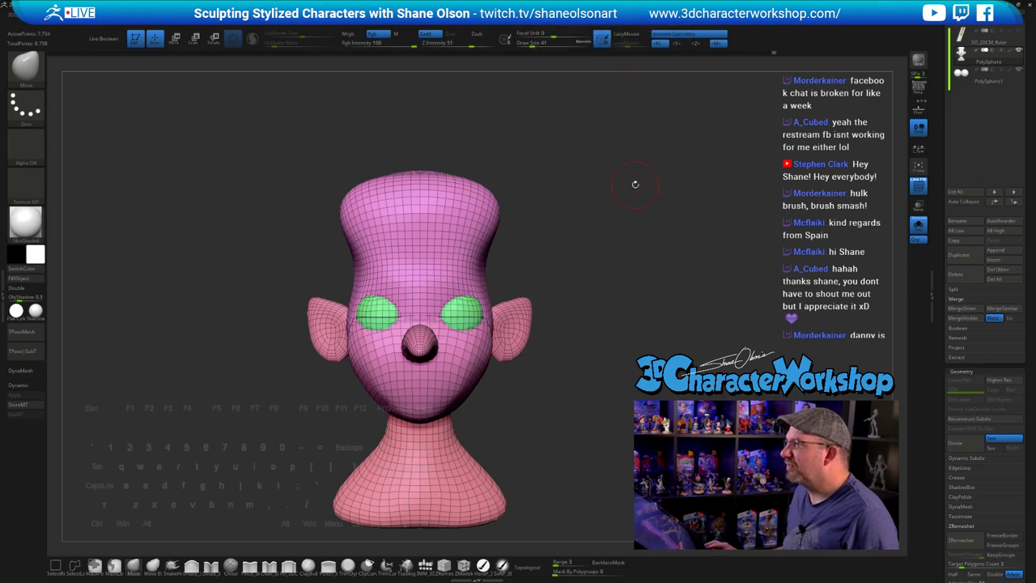
{"action": "left_click_drag", "start_coordinate": [640, 202], "coordinate": [614, 204]}
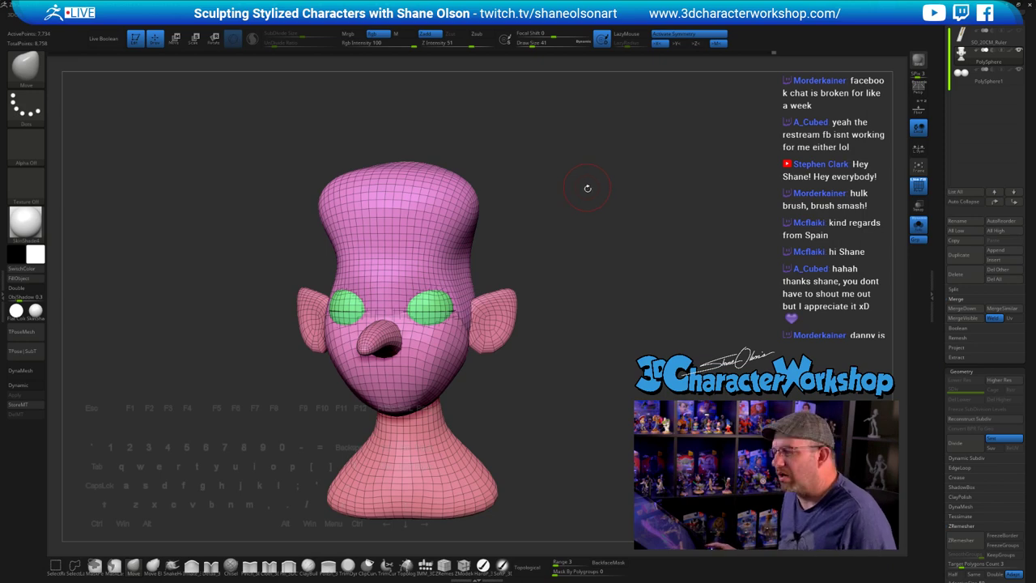
{"action": "left_click_drag", "start_coordinate": [588, 187], "coordinate": [592, 190]}
{"action": "mouse_move", "coordinate": [621, 264]}
{"action": "left_mouse_down"}
{"action": "mouse_move", "coordinate": [684, 273]}
{"action": "mouse_move", "coordinate": [620, 280]}
{"action": "mouse_move", "coordinate": [701, 260]}
{"action": "mouse_move", "coordinate": [690, 267]}
{"action": "left_mouse_up"}
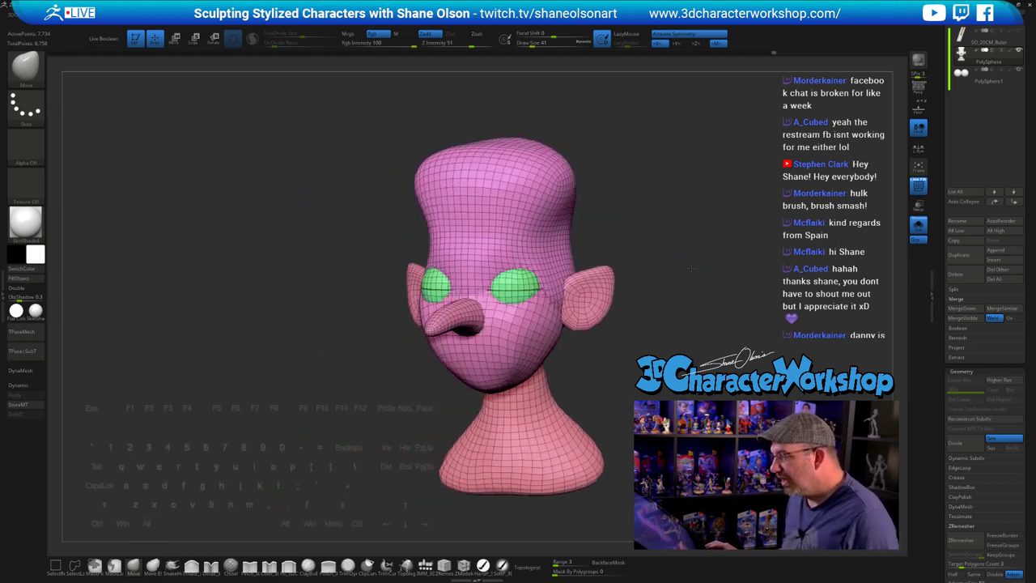
{"action": "left_click_drag", "start_coordinate": [677, 210], "coordinate": [605, 203], "text": "alt"}
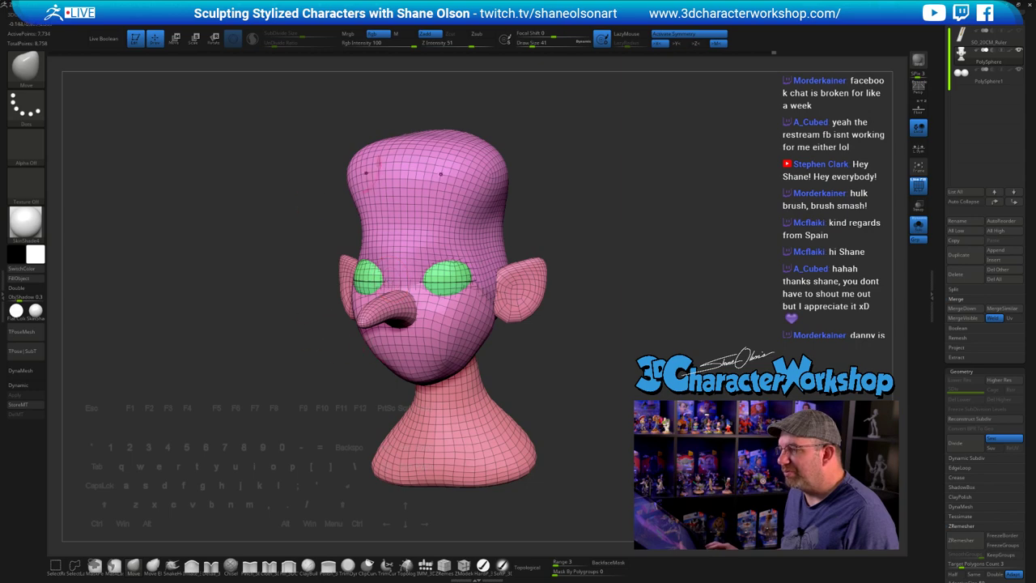
{"action": "mouse_move", "coordinate": [640, 225]}
{"action": "left_mouse_down"}
{"action": "mouse_move", "coordinate": [678, 224]}
{"action": "mouse_move", "coordinate": [654, 224]}
{"action": "left_mouse_up"}
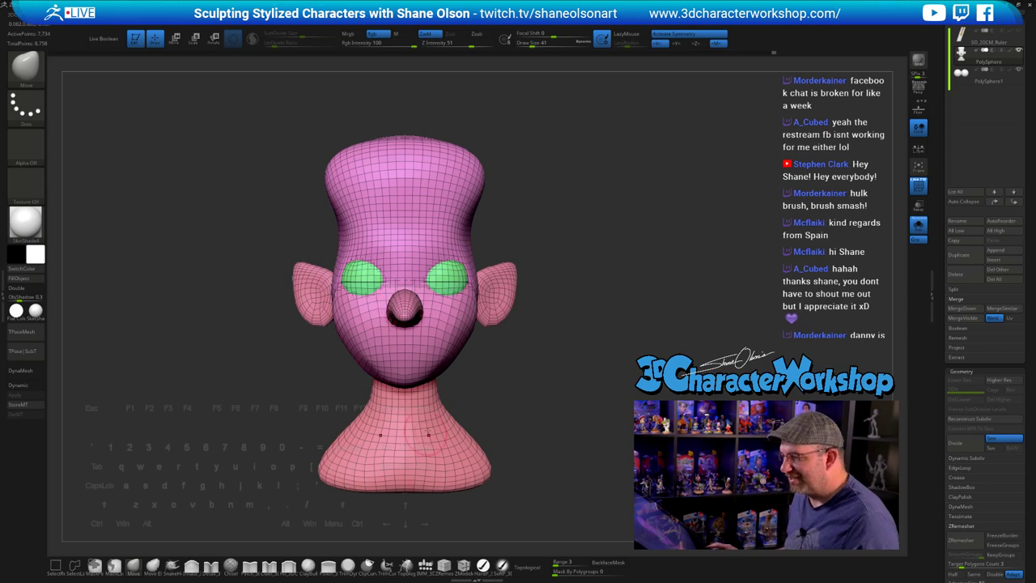
{"action": "mouse_move", "coordinate": [556, 283]}
{"action": "left_mouse_down"}
{"action": "mouse_move", "coordinate": [613, 271]}
{"action": "mouse_move", "coordinate": [584, 275]}
{"action": "left_mouse_up"}
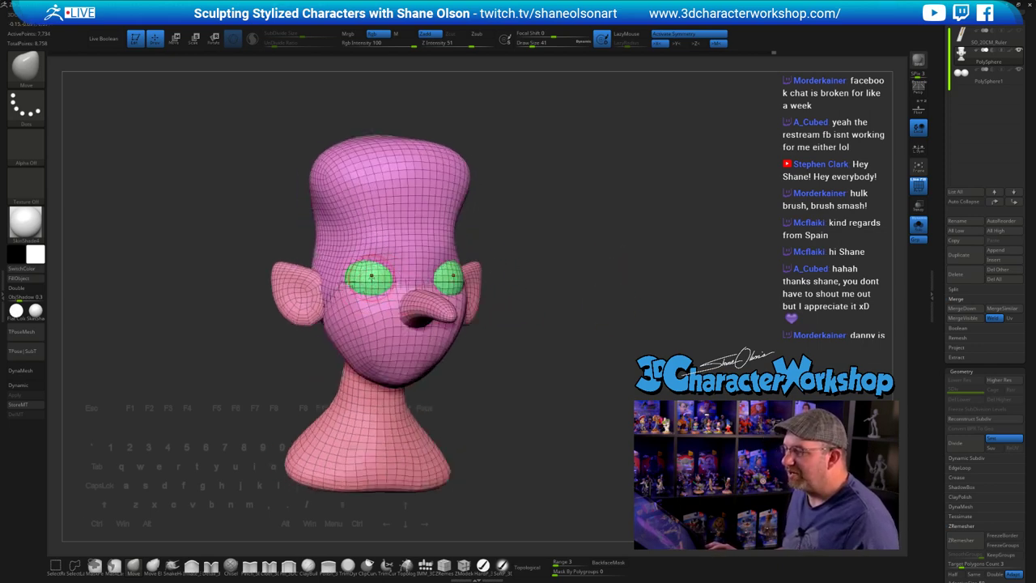
{"action": "left_click_drag", "start_coordinate": [605, 244], "coordinate": [541, 256], "text": "shift"}
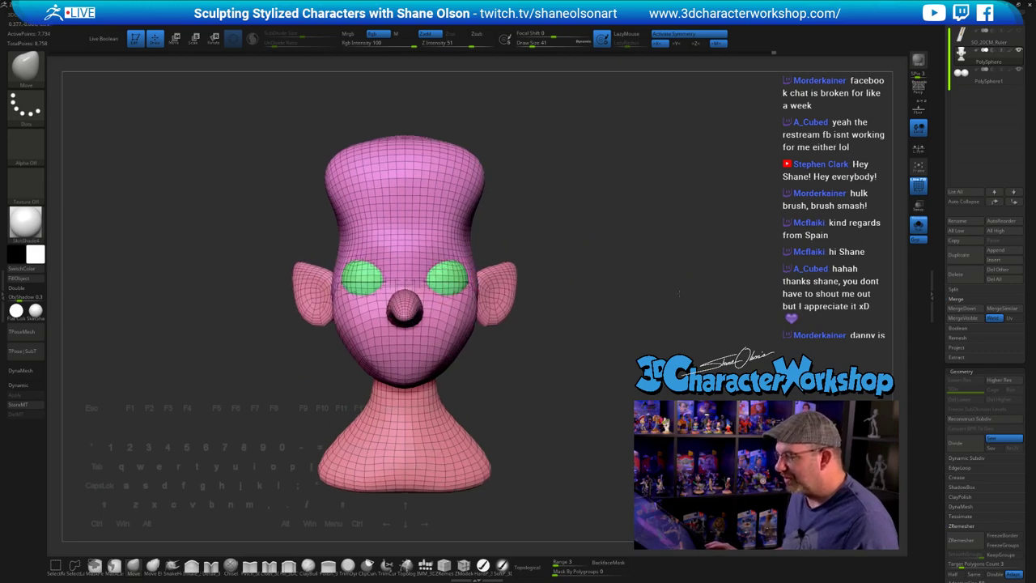
{"action": "left_click_drag", "start_coordinate": [679, 294], "coordinate": [679, 297], "text": "alt"}
{"action": "left_click_drag", "start_coordinate": [581, 312], "coordinate": [638, 290], "text": "alt"}
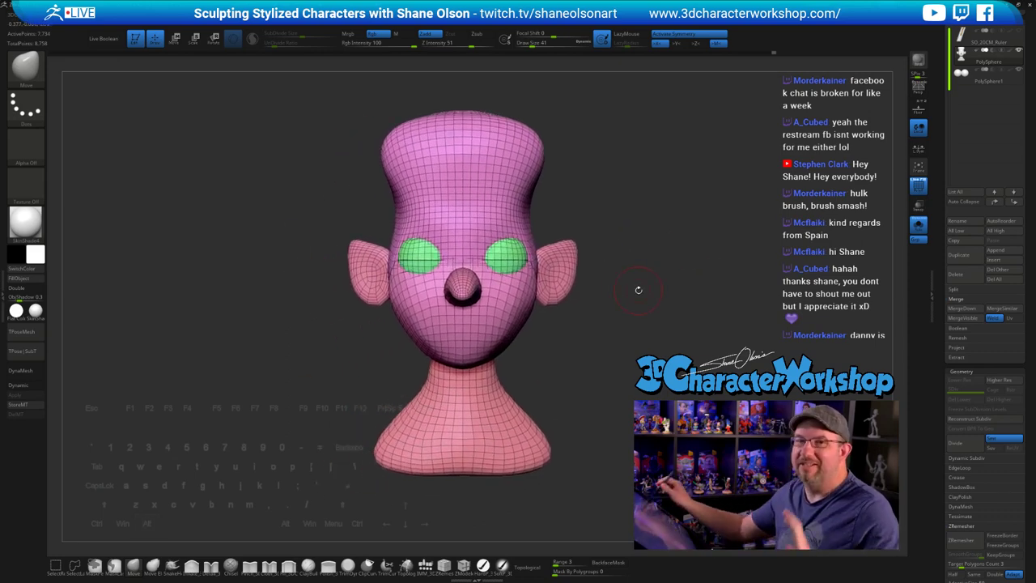
- Give each separate head piece its own polygroup and mirror the head so that paired ears and lids share a group
{"action": "mouse_move", "coordinate": [666, 361]}
{"action": "left_mouse_down", "text": "alt"}
{"action": "mouse_move", "coordinate": [669, 345]}
{"action": "mouse_move", "coordinate": [646, 364]}
{"action": "mouse_move", "coordinate": [701, 362]}
{"action": "mouse_move", "coordinate": [696, 343]}
{"action": "mouse_move", "coordinate": [660, 530]}
{"action": "left_mouse_up", "text": "alt"}
{"action": "key", "text": "s"}
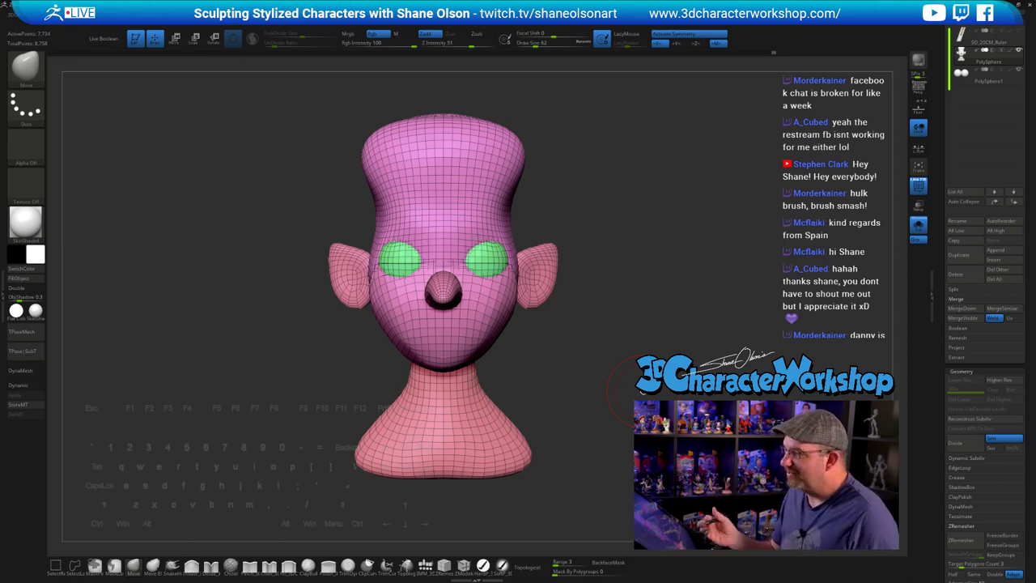
{"action": "left_click_drag", "start_coordinate": [633, 388], "coordinate": [616, 425], "text": "alt"}
{"action": "left_click_drag", "start_coordinate": [643, 306], "coordinate": [629, 302], "text": "alt"}
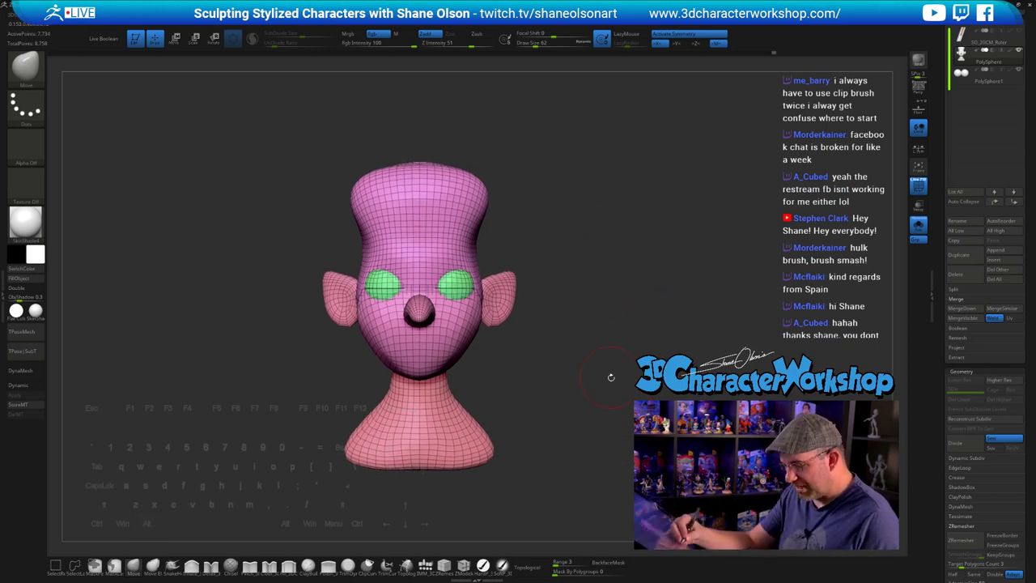
{"action": "key", "text": "3"}
{"action": "left_click", "coordinate": [595, 254]}
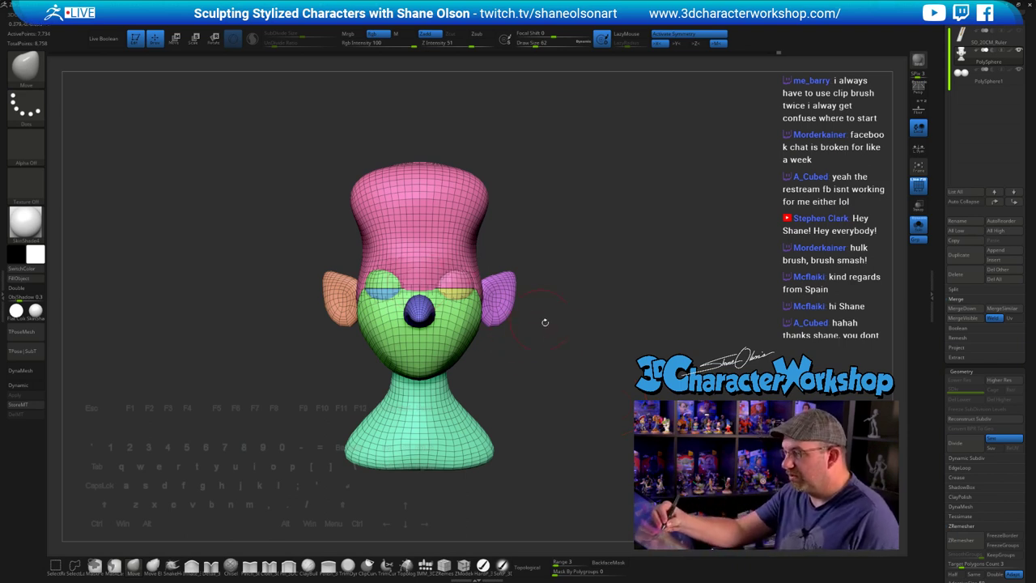
{"action": "key", "text": "space"}
{"action": "left_click", "coordinate": [551, 232]}
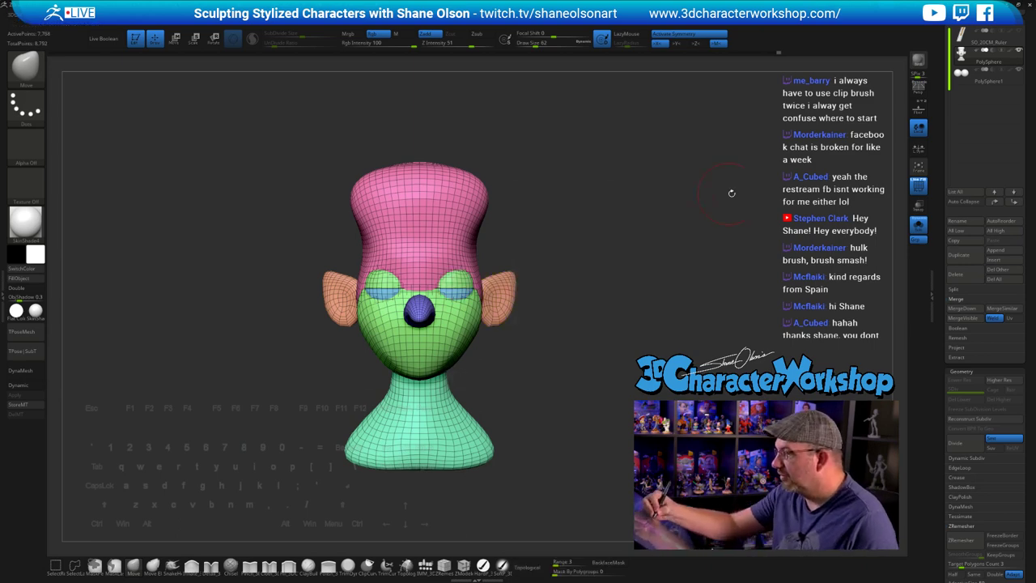
- Turn off Solo to show the full eye spheres with the head and face it from the front
{"action": "left_click_drag", "start_coordinate": [704, 282], "coordinate": [700, 335]}
{"action": "left_click_drag", "start_coordinate": [487, 270], "coordinate": [486, 282]}
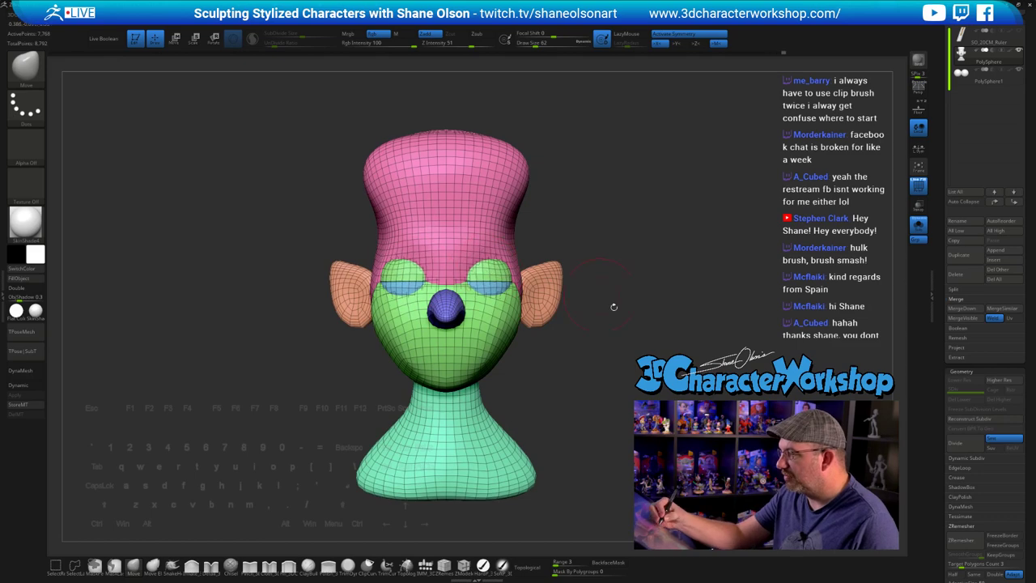
{"action": "mouse_move", "coordinate": [612, 305]}
{"action": "left_mouse_down"}
{"action": "mouse_move", "coordinate": [569, 322]}
{"action": "mouse_move", "coordinate": [566, 358]}
{"action": "mouse_move", "coordinate": [607, 319]}
{"action": "mouse_move", "coordinate": [530, 323]}
{"action": "left_mouse_up"}
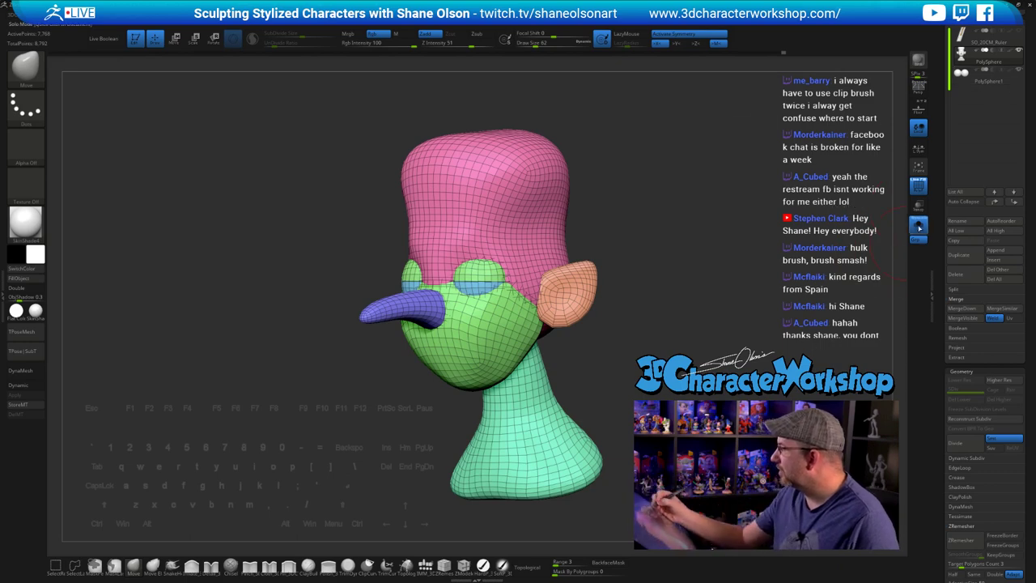
{"action": "left_click", "coordinate": [919, 226]}
{"action": "left_click_drag", "start_coordinate": [729, 337], "coordinate": [809, 343]}
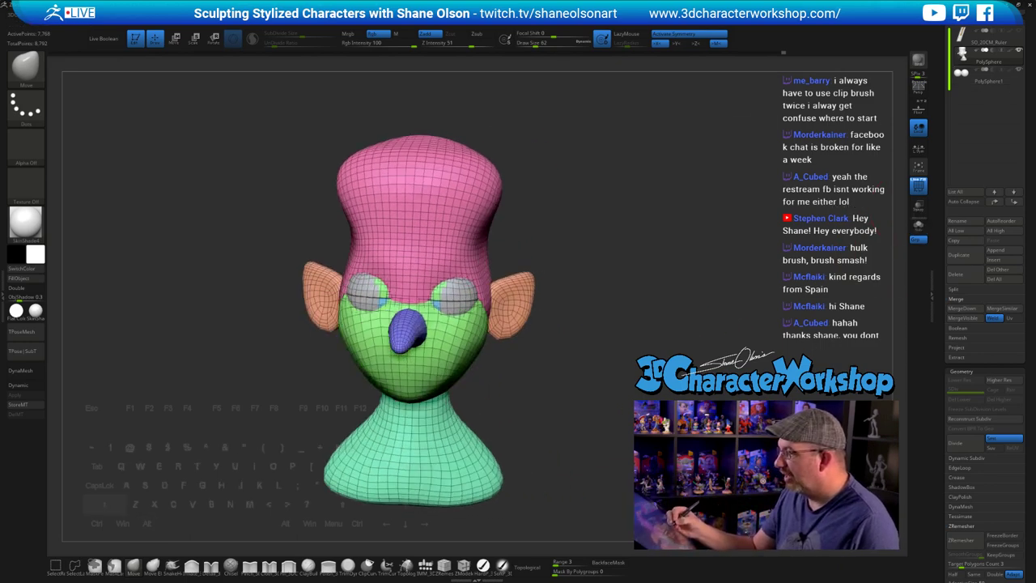
{"action": "left_click_drag", "start_coordinate": [688, 363], "coordinate": [694, 369], "text": "shift"}
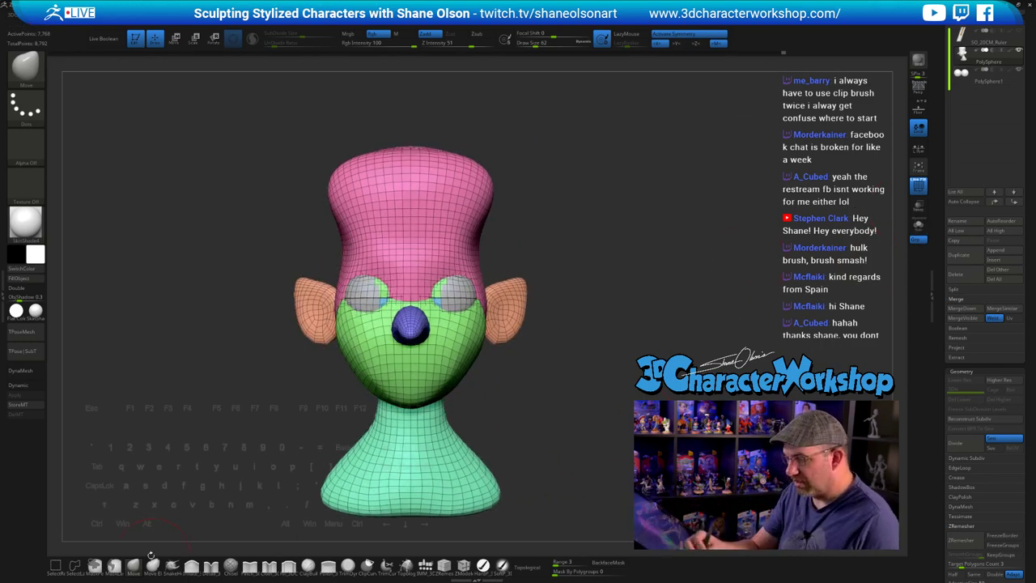
- Mask the whole head except the upper lid pieces and return to the Move brush
{"action": "key", "text": "w"}
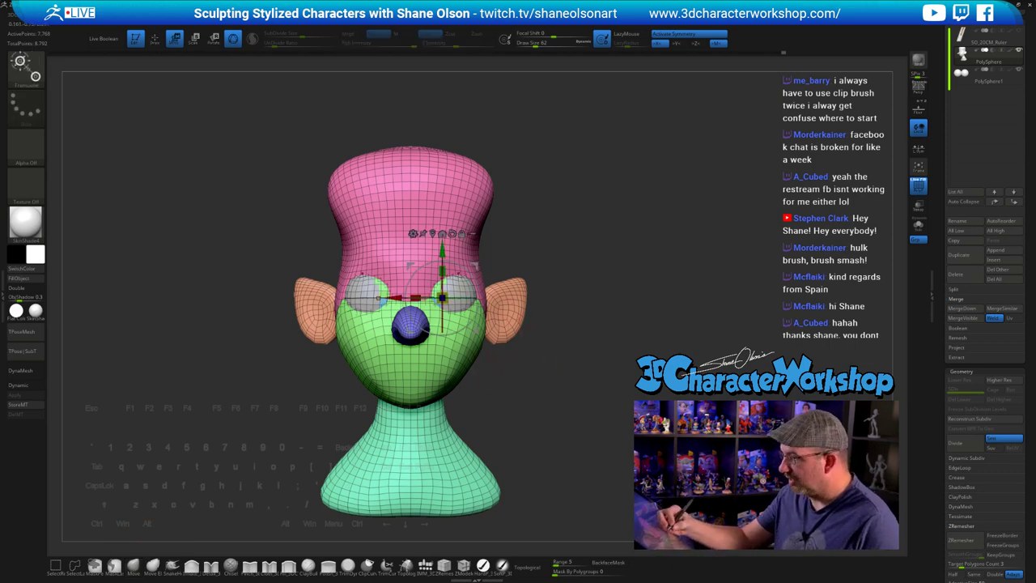
{"action": "left_click_drag", "start_coordinate": [475, 266], "coordinate": [577, 208], "text": "alt"}
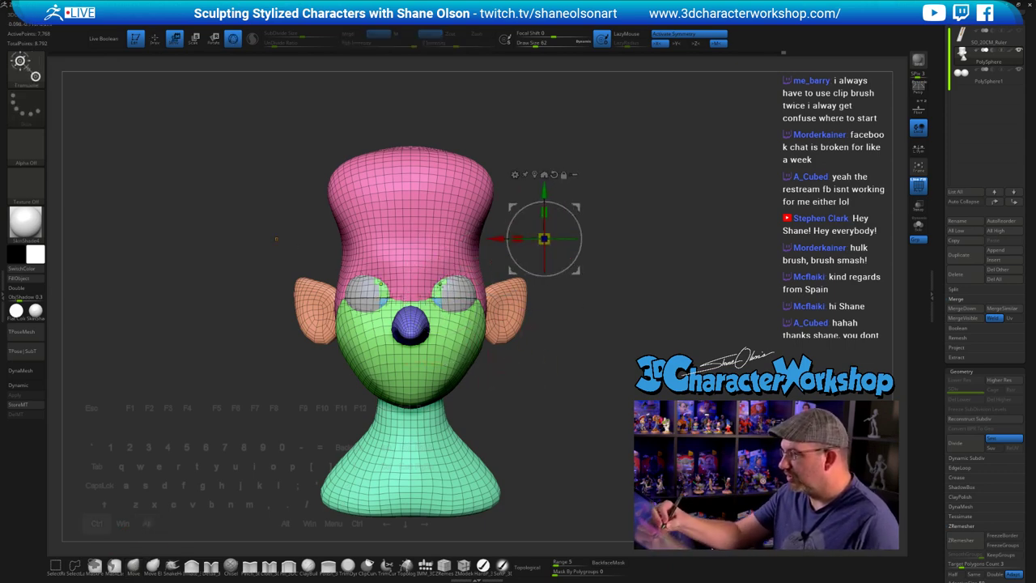
{"action": "left_click", "coordinate": [439, 286], "text": "ctrl"}
{"action": "left_click_drag", "start_coordinate": [595, 348], "coordinate": [620, 344]}
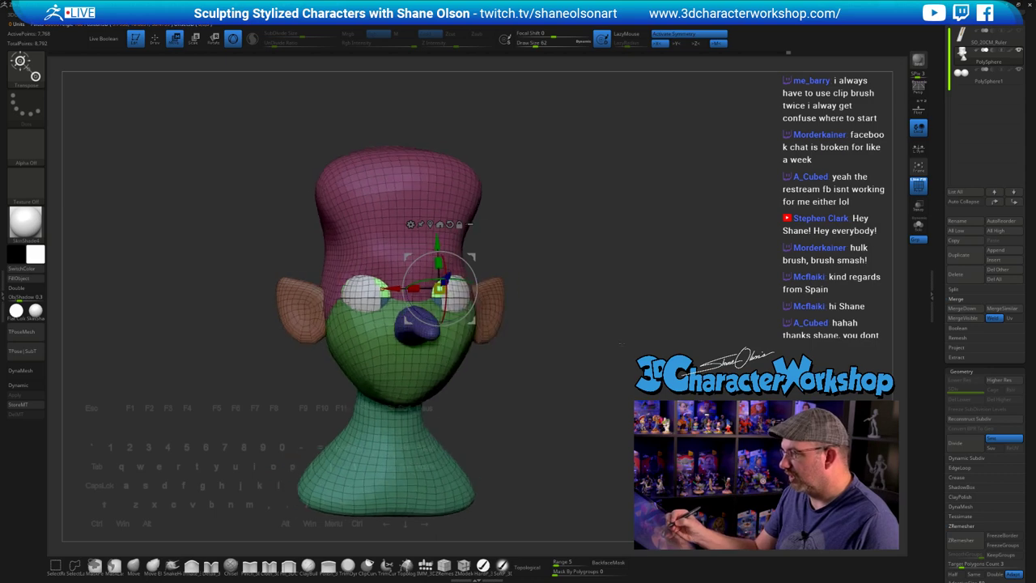
{"action": "key", "text": "q"}
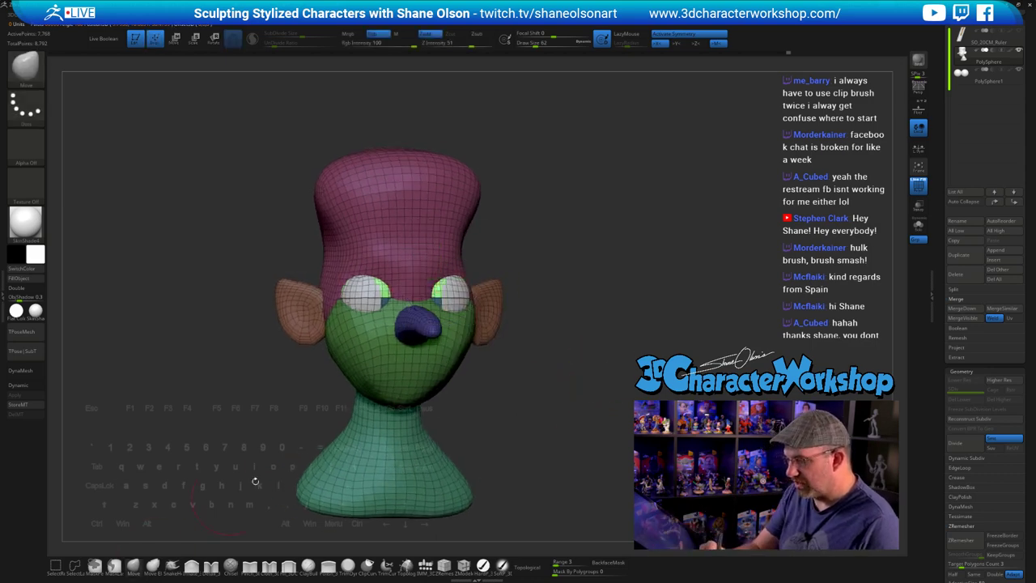
- Pull the unmasked upper lids forward with the Move brush so they cover the upper part of the eyeballs
{"action": "key", "text": "s"}
{"action": "mouse_move", "coordinate": [569, 351]}
{"action": "left_mouse_down", "text": "alt"}
{"action": "mouse_move", "coordinate": [605, 353]}
{"action": "mouse_move", "coordinate": [583, 343]}
{"action": "left_mouse_up", "text": "alt"}
{"action": "key", "text": "s"}
{"action": "mouse_move", "coordinate": [476, 296]}
{"action": "left_mouse_down"}
{"action": "mouse_move", "coordinate": [564, 266]}
{"action": "mouse_move", "coordinate": [534, 286]}
{"action": "left_mouse_up"}
{"action": "key", "text": "s"}
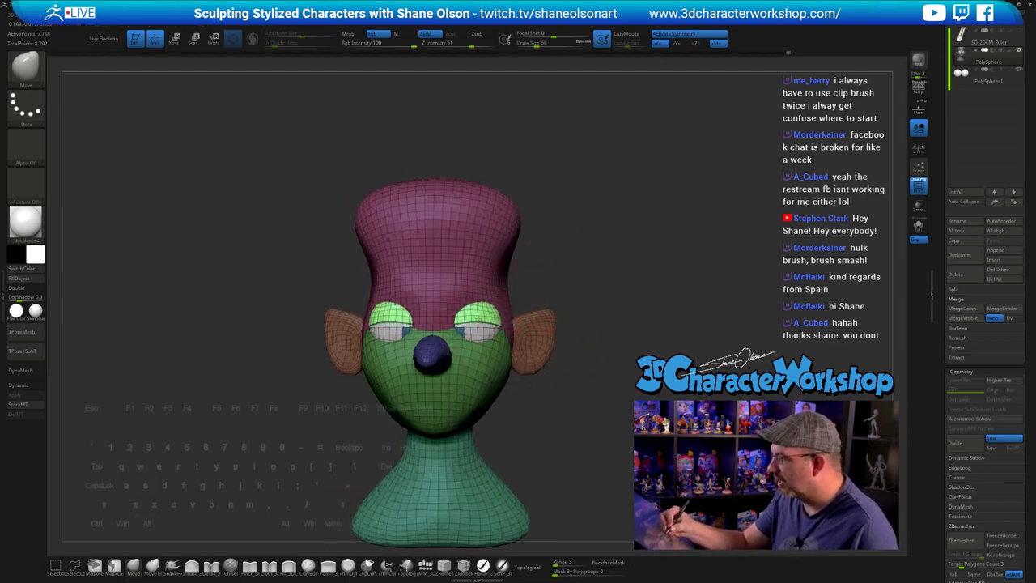
- Refine the upper lids' fit around the eyeballs with the Move brush from the three-quarter and front views
{"action": "left_click_drag", "start_coordinate": [601, 300], "coordinate": [518, 306]}
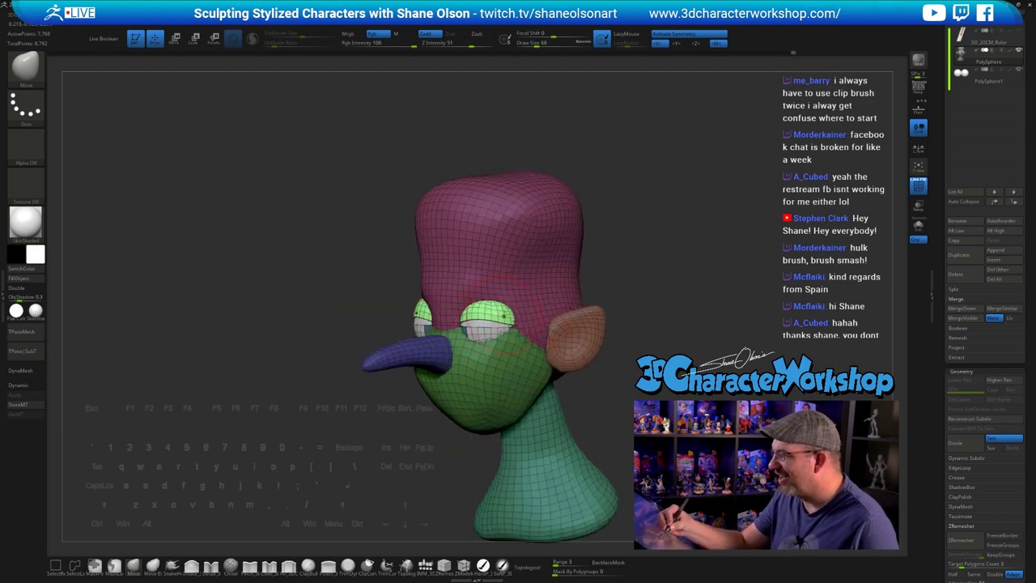
{"action": "mouse_move", "coordinate": [503, 316]}
{"action": "right_mouse_down"}
{"action": "mouse_move", "coordinate": [494, 321]}
{"action": "mouse_move", "coordinate": [485, 293]}
{"action": "mouse_move", "coordinate": [529, 256]}
{"action": "right_mouse_up"}
{"action": "mouse_move", "coordinate": [618, 335]}
{"action": "left_mouse_down", "text": "alt"}
{"action": "mouse_move", "coordinate": [640, 310]}
{"action": "mouse_move", "coordinate": [631, 325]}
{"action": "left_mouse_up", "text": "alt"}
{"action": "left_click_drag", "start_coordinate": [609, 244], "coordinate": [611, 275], "text": "alt"}
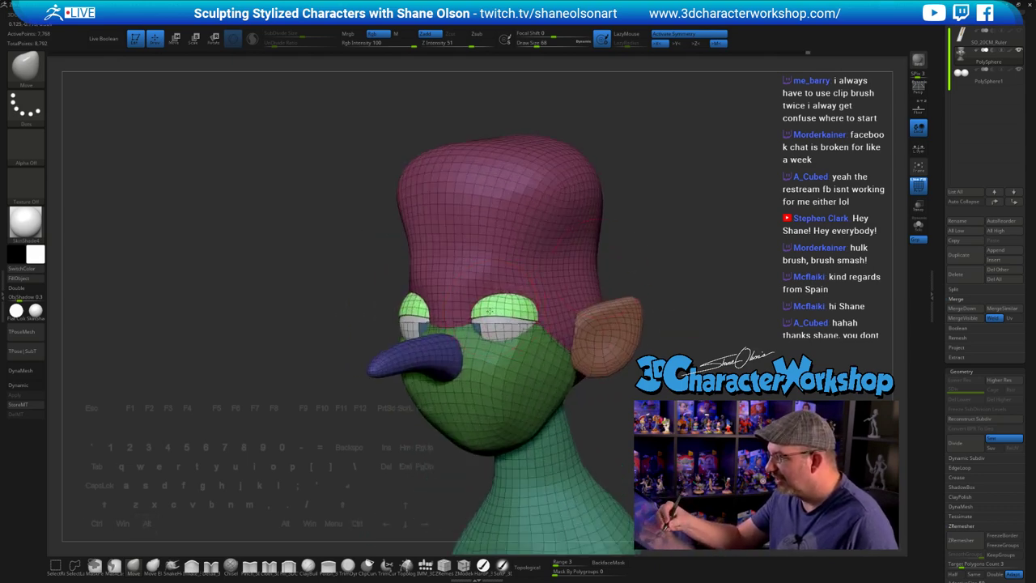
{"action": "right_click_drag", "start_coordinate": [691, 262], "coordinate": [661, 258]}
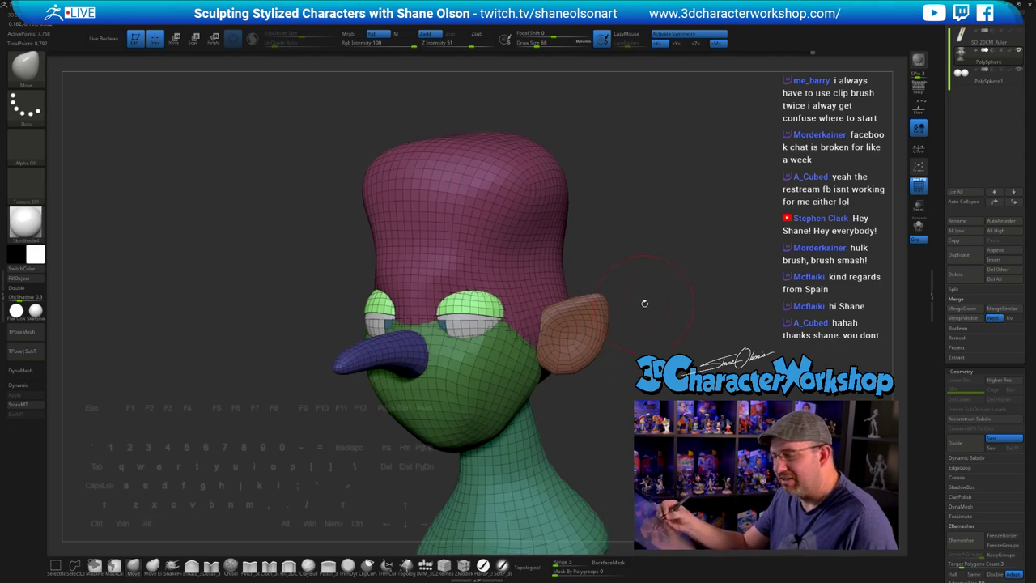
{"action": "right_click_drag", "start_coordinate": [644, 302], "coordinate": [609, 327]}
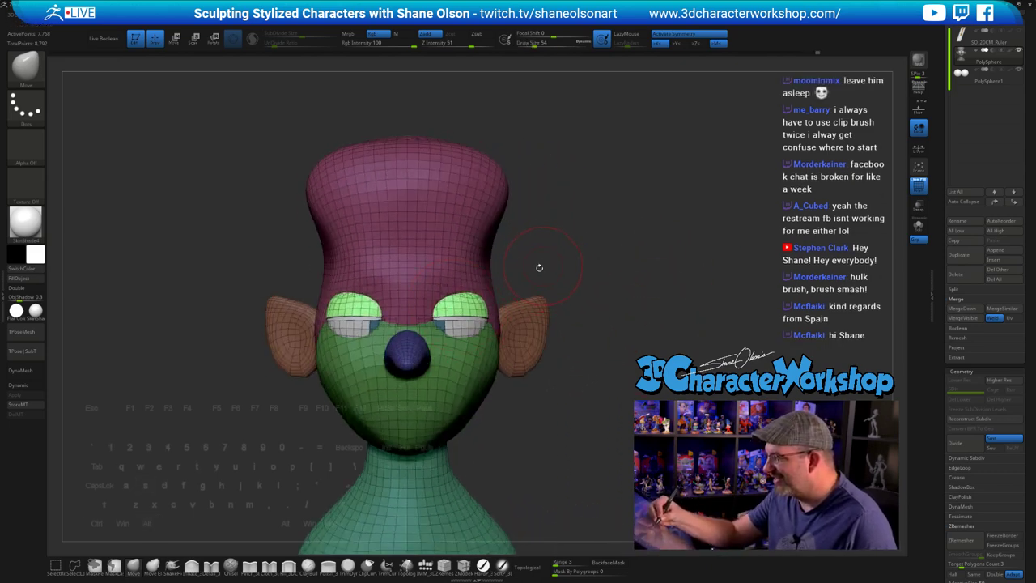
{"action": "right_click_drag", "start_coordinate": [655, 289], "coordinate": [677, 350]}
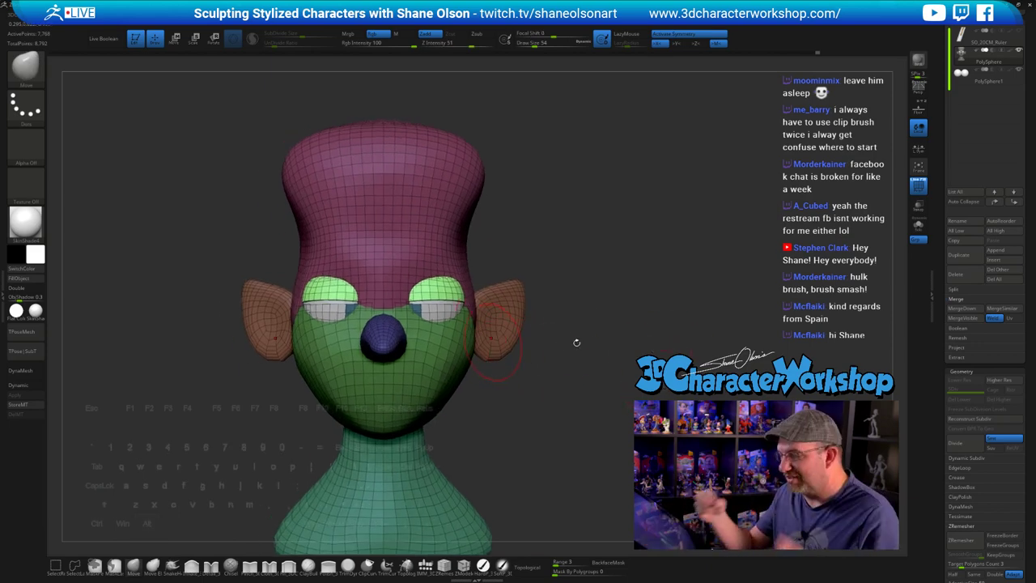
- Change the mask so that only the lower lid pieces are left unmasked and return to the Move brush
{"action": "key", "text": "w"}
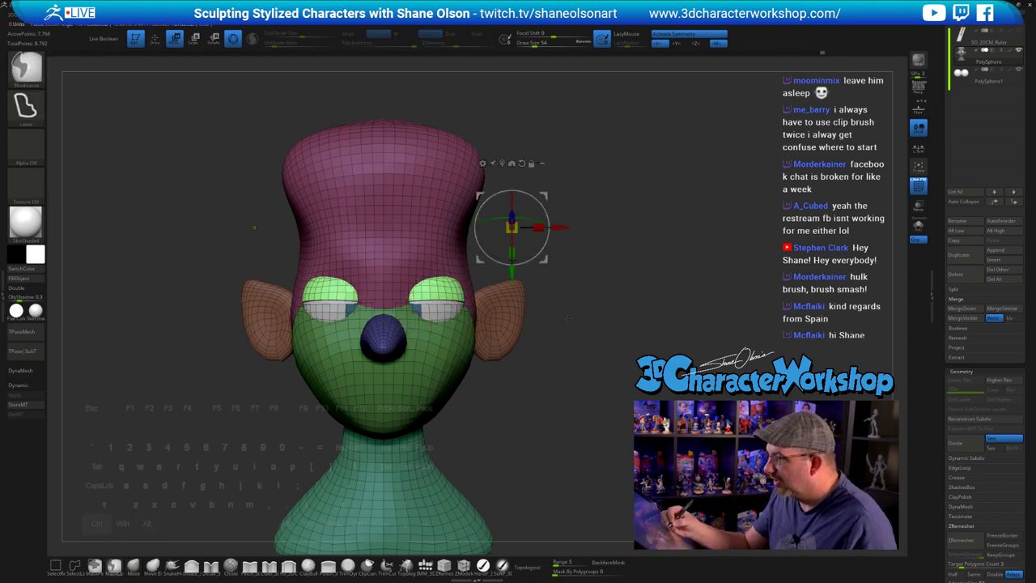
{"action": "mouse_move", "coordinate": [559, 348]}
{"action": "left_mouse_down", "text": "ctrl"}
{"action": "mouse_move", "coordinate": [579, 368]}
{"action": "mouse_move", "coordinate": [522, 370]}
{"action": "left_mouse_up", "text": "ctrl"}
{"action": "left_click", "coordinate": [446, 318], "text": "ctrl"}
{"action": "key", "text": "q"}
- Pull the lower lids forward with the Move brush so they wrap around the lower part of the eyeballs
{"action": "mouse_move", "coordinate": [619, 373]}
{"action": "left_mouse_down"}
{"action": "mouse_move", "coordinate": [590, 377]}
{"action": "mouse_move", "coordinate": [432, 316]}
{"action": "mouse_move", "coordinate": [467, 322]}
{"action": "left_mouse_up"}
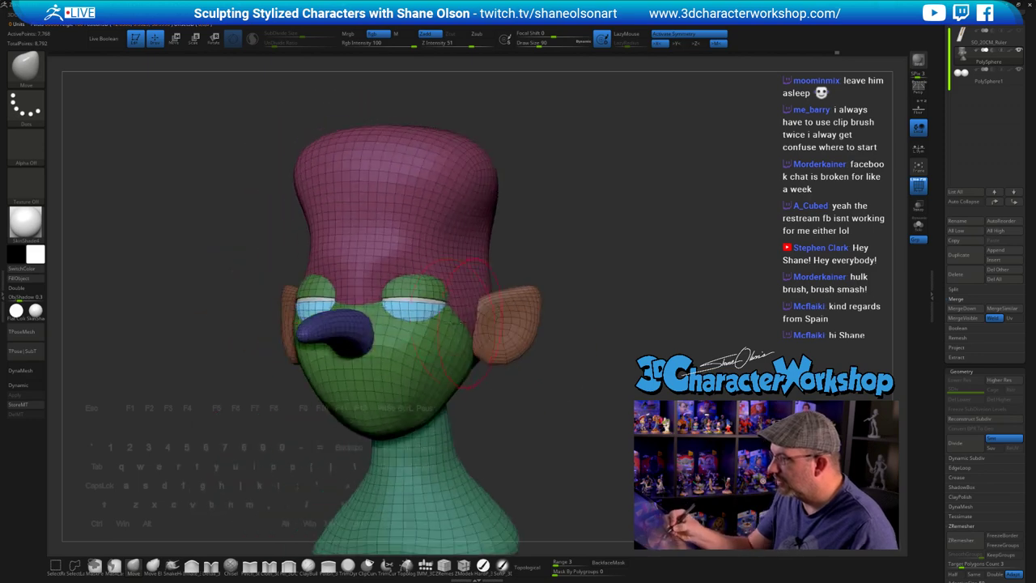
{"action": "left_click_drag", "start_coordinate": [557, 369], "coordinate": [526, 373]}
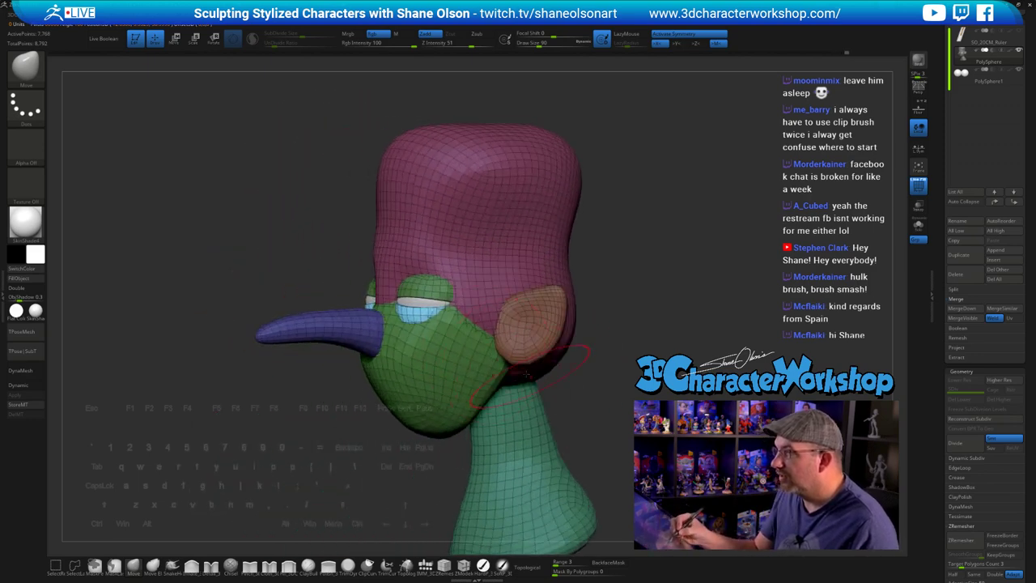
{"action": "mouse_move", "coordinate": [604, 411]}
{"action": "left_mouse_down"}
{"action": "mouse_move", "coordinate": [604, 356]}
{"action": "mouse_move", "coordinate": [620, 338]}
{"action": "mouse_move", "coordinate": [613, 356]}
{"action": "mouse_move", "coordinate": [459, 347]}
{"action": "left_mouse_up"}
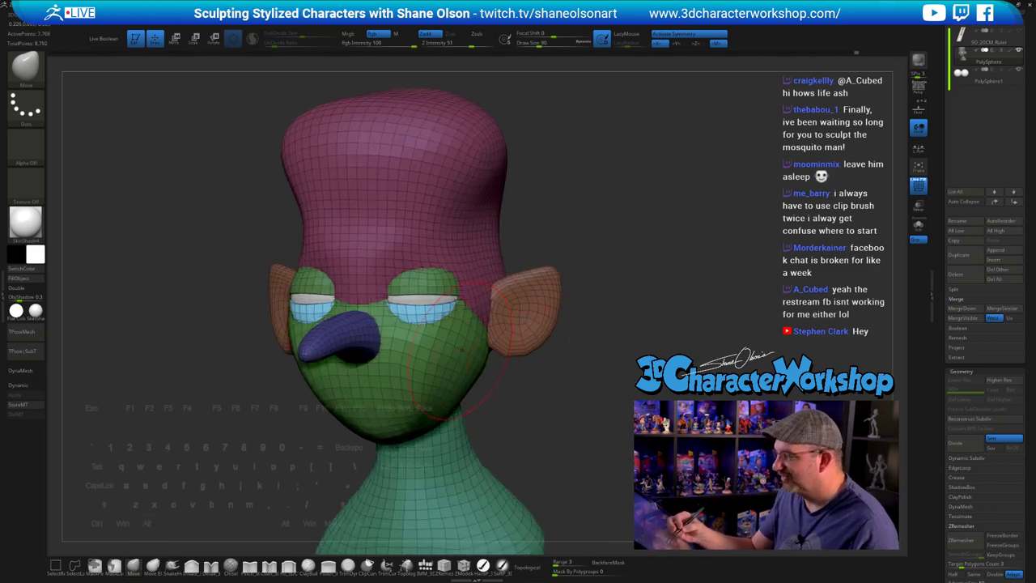
{"action": "left_click_drag", "start_coordinate": [540, 374], "coordinate": [420, 341]}
{"action": "key", "text": "s"}
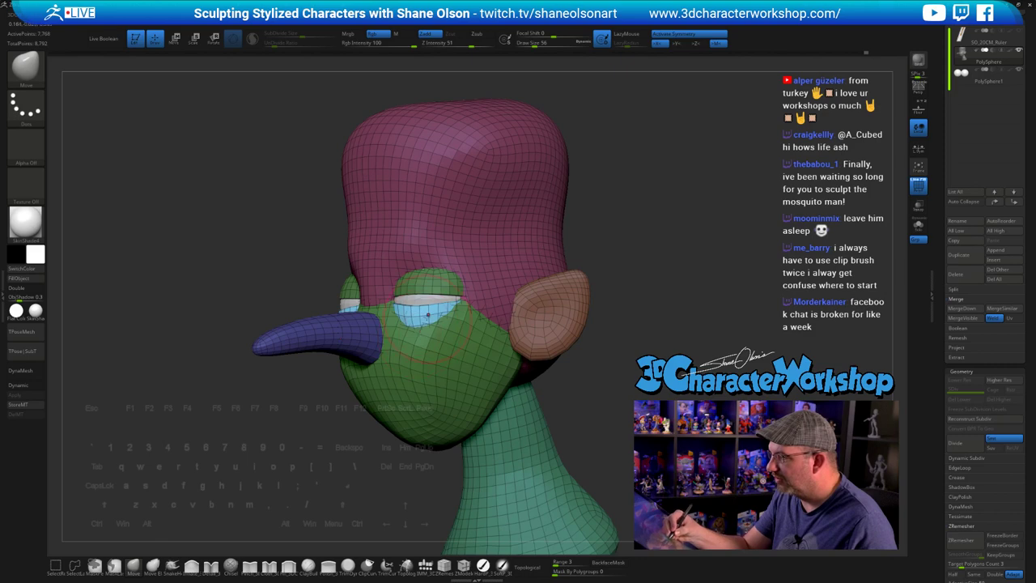
- Clear the mask and mask everything except the upper lid pieces again
{"action": "mouse_move", "coordinate": [582, 365]}
{"action": "left_mouse_down"}
{"action": "mouse_move", "coordinate": [632, 356]}
{"action": "mouse_move", "coordinate": [620, 397]}
{"action": "mouse_move", "coordinate": [619, 351]}
{"action": "left_mouse_up"}
{"action": "left_click", "coordinate": [624, 331], "text": "ctrl"}
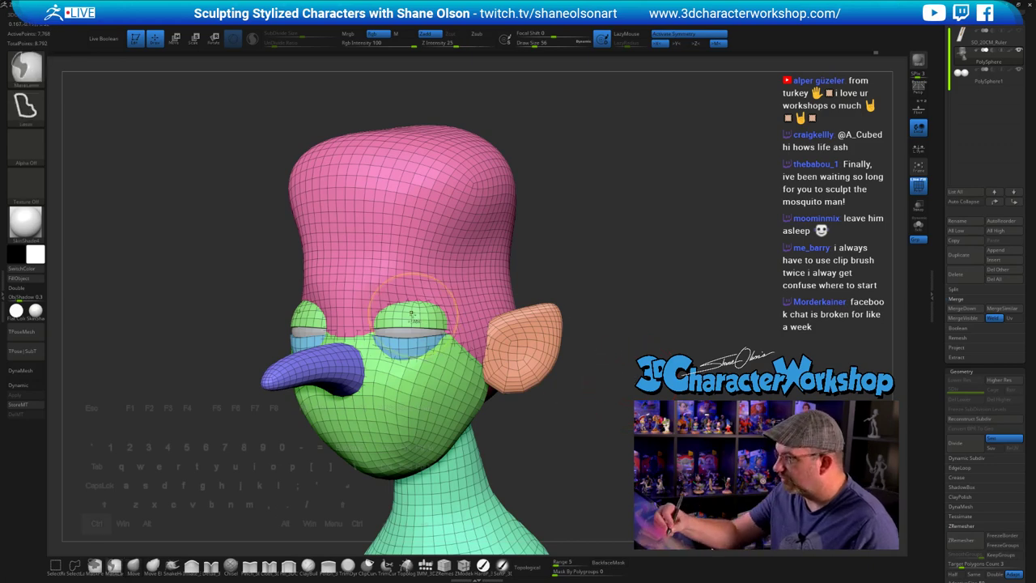
{"action": "key", "text": "w"}
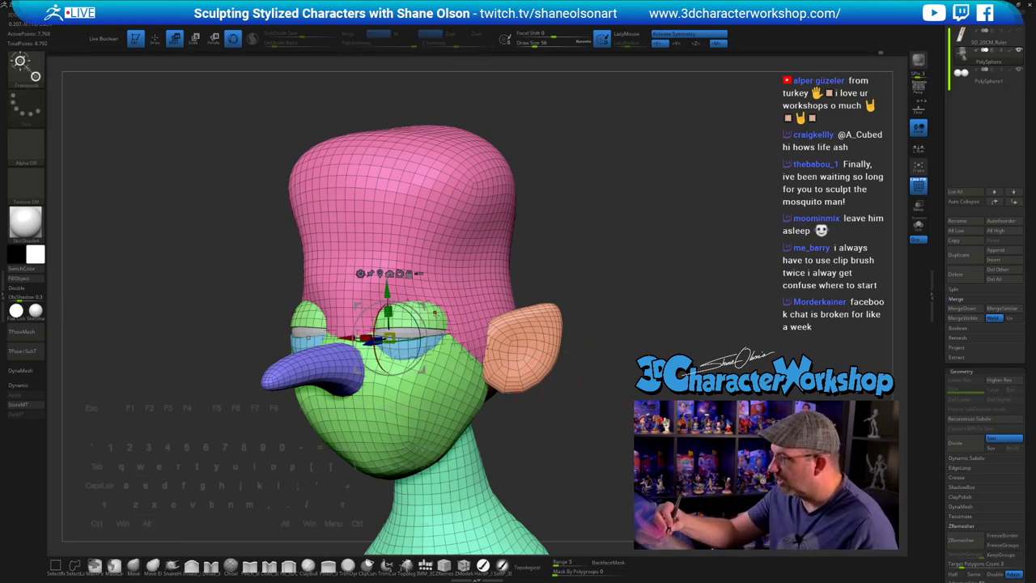
{"action": "left_click", "coordinate": [435, 312], "text": "ctrl"}
{"action": "key", "text": "q"}
- Raise the upper lids into tall pointed arches against the forehead using the Move brush at draw size 62
{"action": "mouse_move", "coordinate": [596, 388]}
{"action": "left_mouse_down"}
{"action": "mouse_move", "coordinate": [640, 296]}
{"action": "mouse_move", "coordinate": [614, 299]}
{"action": "left_mouse_up"}
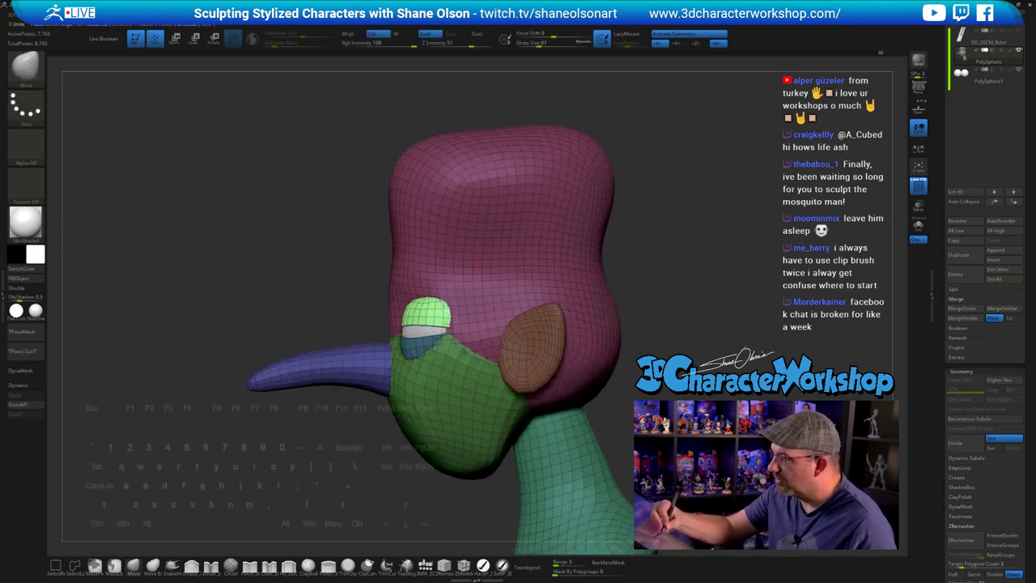
{"action": "key", "text": "bracketleft"}
{"action": "key", "text": "bracketleft"}
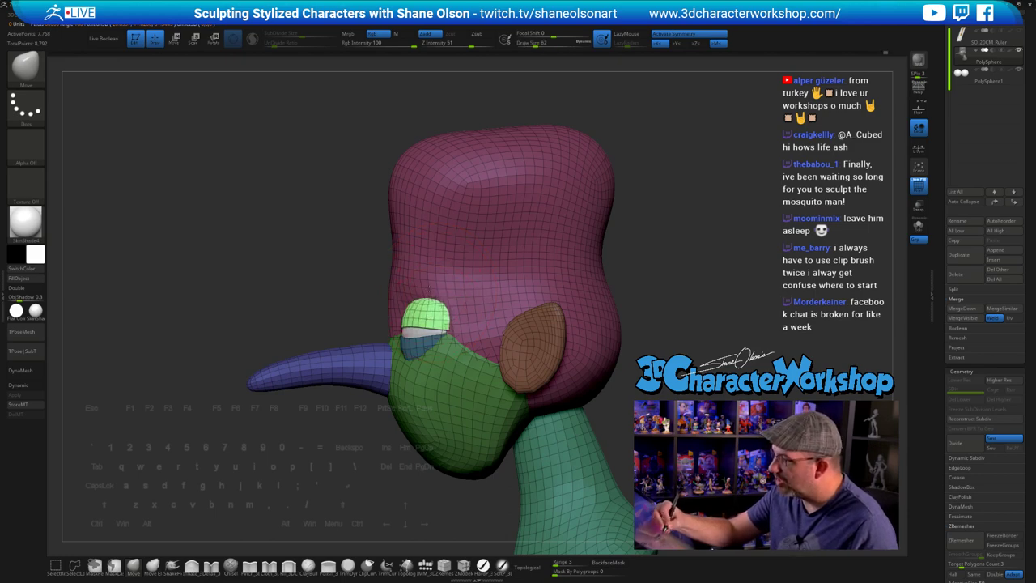
{"action": "right_click_drag", "start_coordinate": [435, 264], "coordinate": [450, 261]}
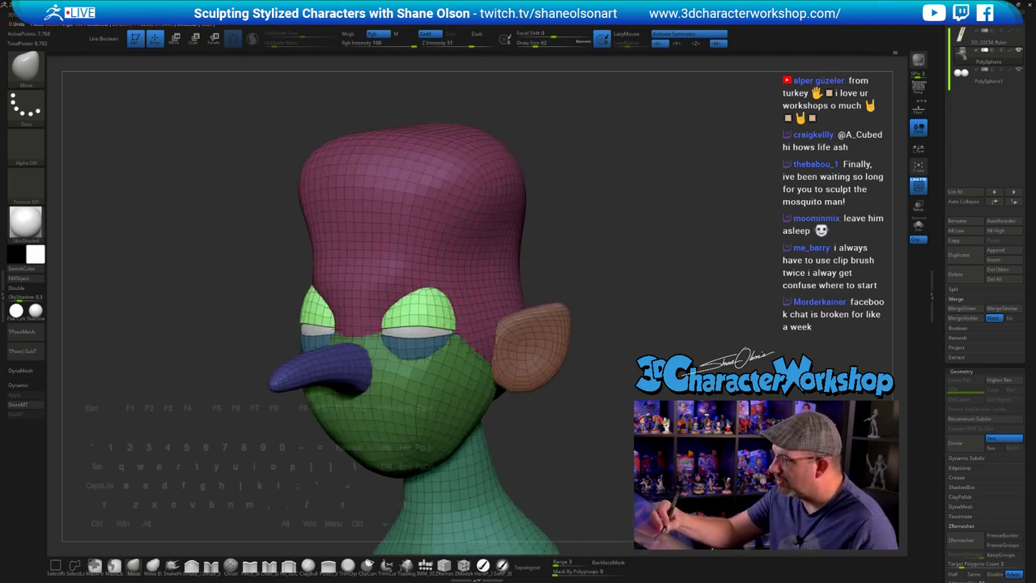
{"action": "left_click_drag", "start_coordinate": [559, 269], "coordinate": [578, 263]}
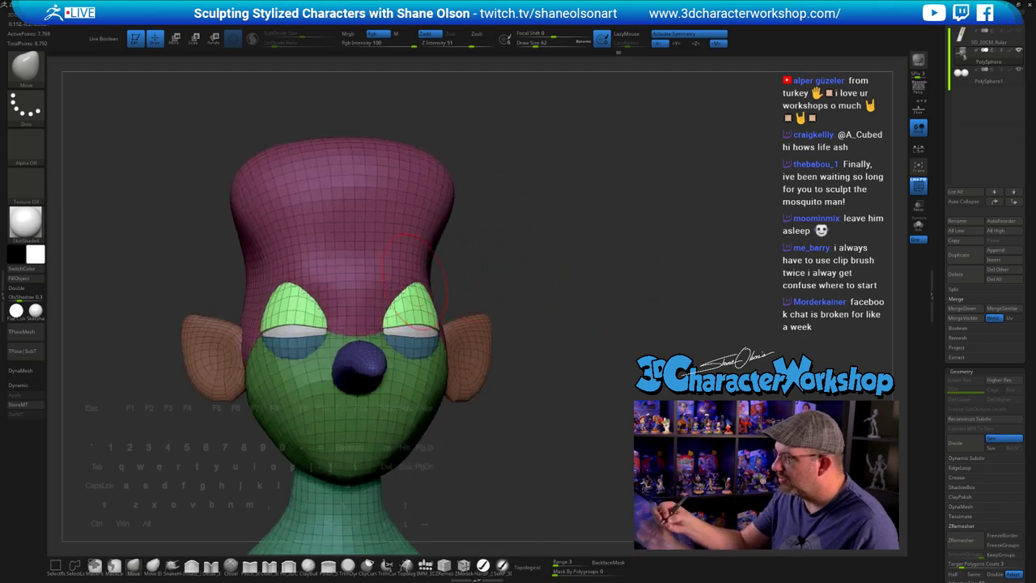
{"action": "left_click_drag", "start_coordinate": [499, 271], "coordinate": [485, 292]}
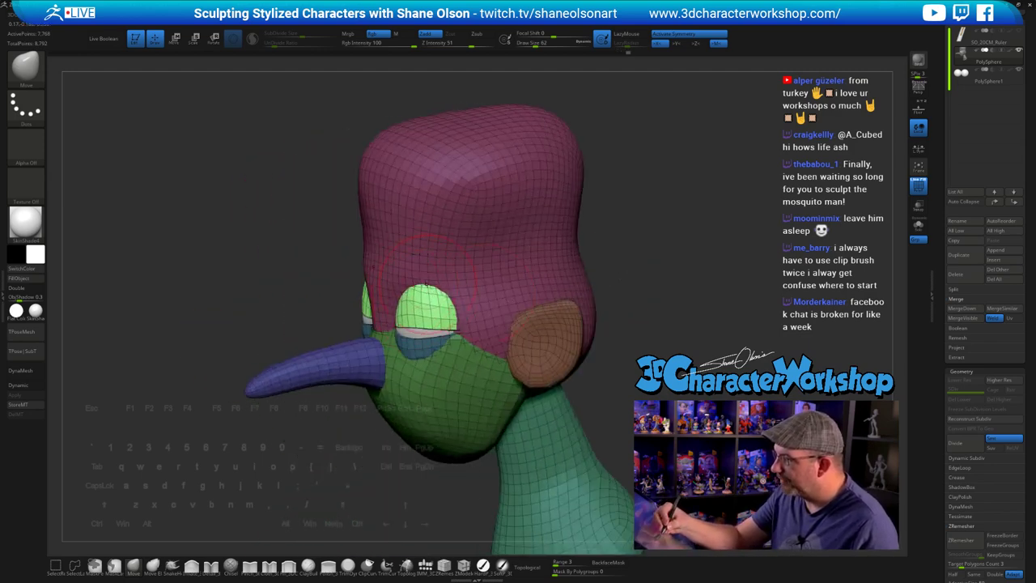
{"action": "mouse_move", "coordinate": [427, 283]}
{"action": "right_mouse_down"}
{"action": "mouse_move", "coordinate": [450, 284]}
{"action": "mouse_move", "coordinate": [428, 286]}
{"action": "right_mouse_up"}
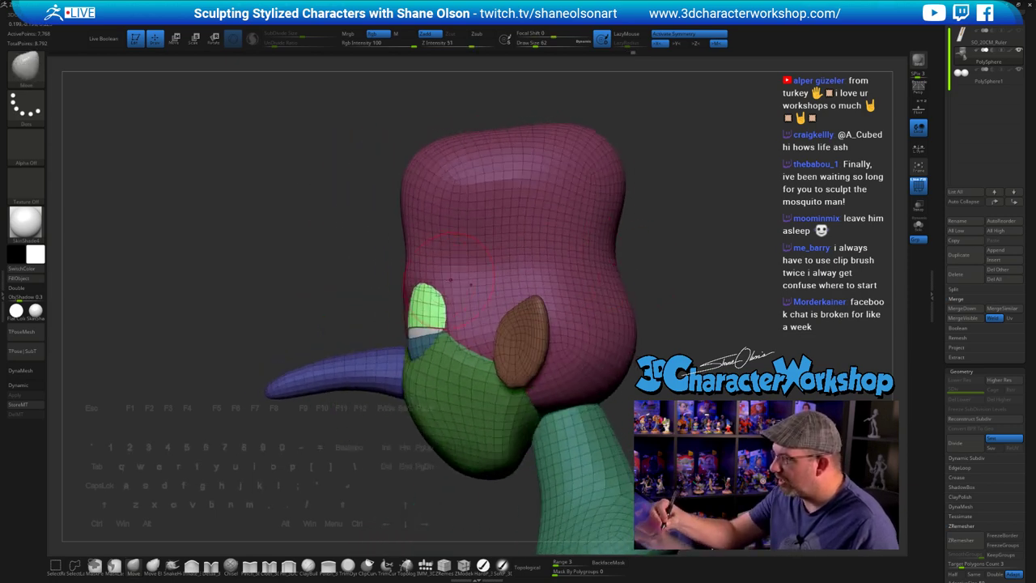
{"action": "left_click_drag", "start_coordinate": [450, 279], "coordinate": [483, 263]}
{"action": "left_click_drag", "start_coordinate": [565, 307], "coordinate": [572, 312], "text": "shift"}
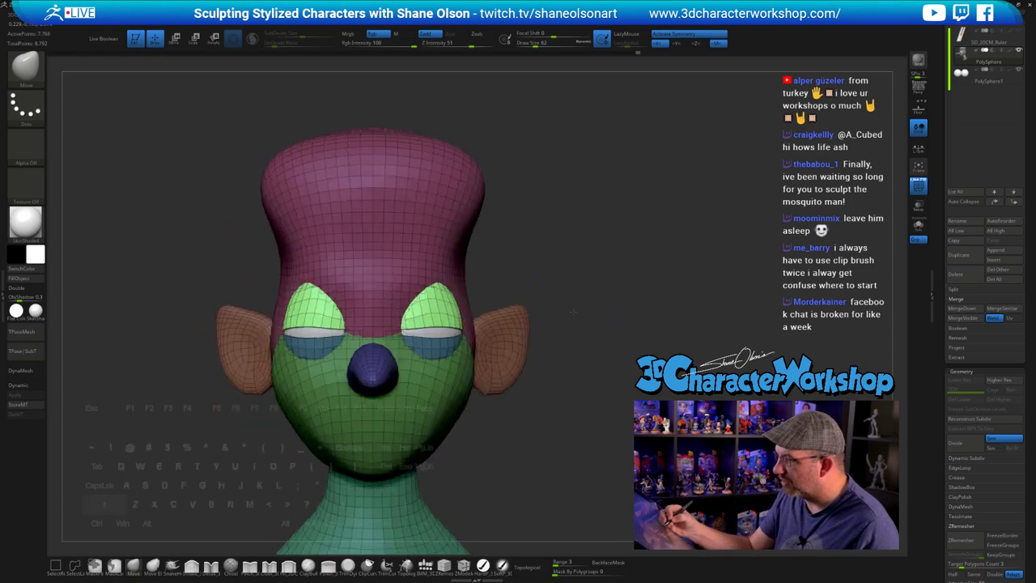
- Set the Move brush to draw size 68 and invert the mask so only the upper lids are masked
{"action": "key", "text": "s"}
{"action": "left_click_drag", "start_coordinate": [542, 245], "coordinate": [526, 227]}
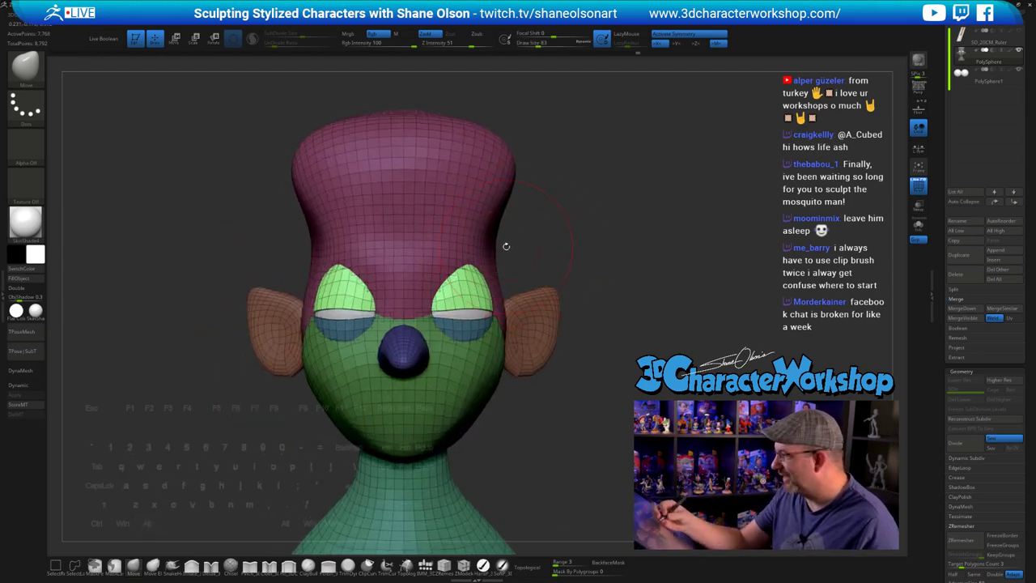
{"action": "key", "text": "s"}
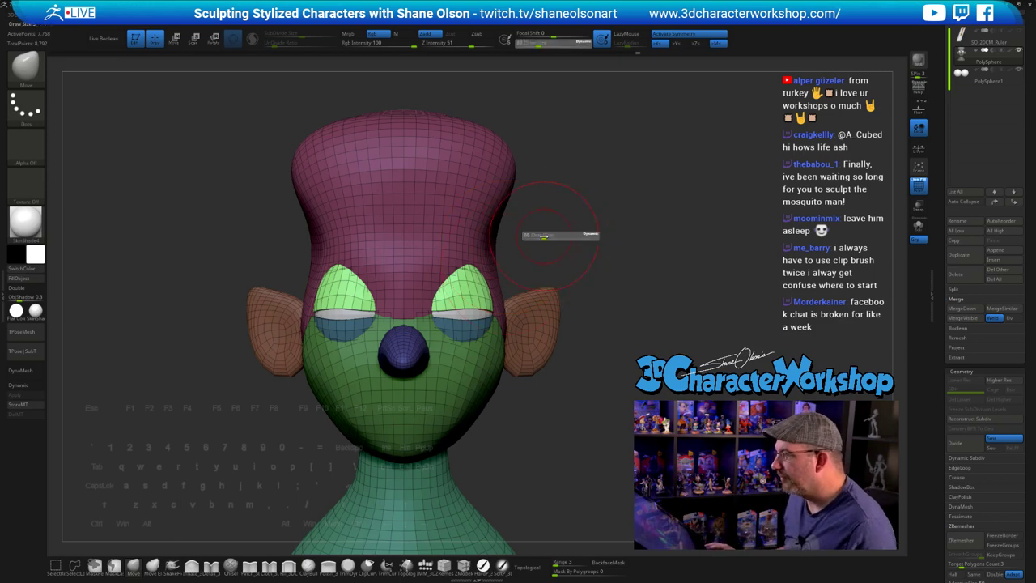
{"action": "left_click_drag", "start_coordinate": [547, 235], "coordinate": [495, 257]}
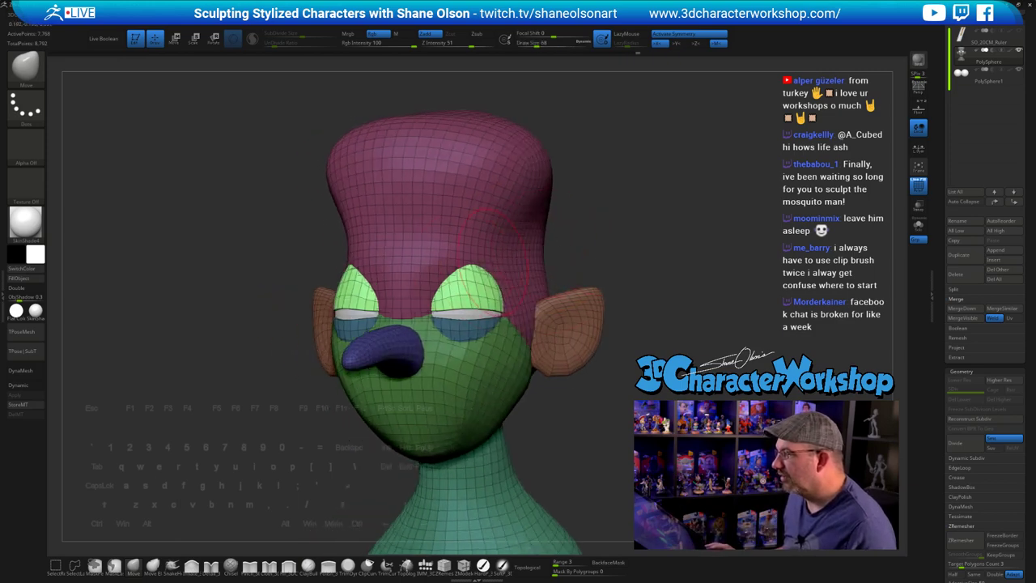
{"action": "left_click", "coordinate": [645, 233], "text": "ctrl"}
{"action": "mouse_move", "coordinate": [635, 229]}
{"action": "left_mouse_down", "text": "shift"}
{"action": "mouse_move", "coordinate": [596, 244]}
{"action": "mouse_move", "coordinate": [607, 254]}
{"action": "mouse_move", "coordinate": [643, 247]}
{"action": "left_mouse_up", "text": "shift"}
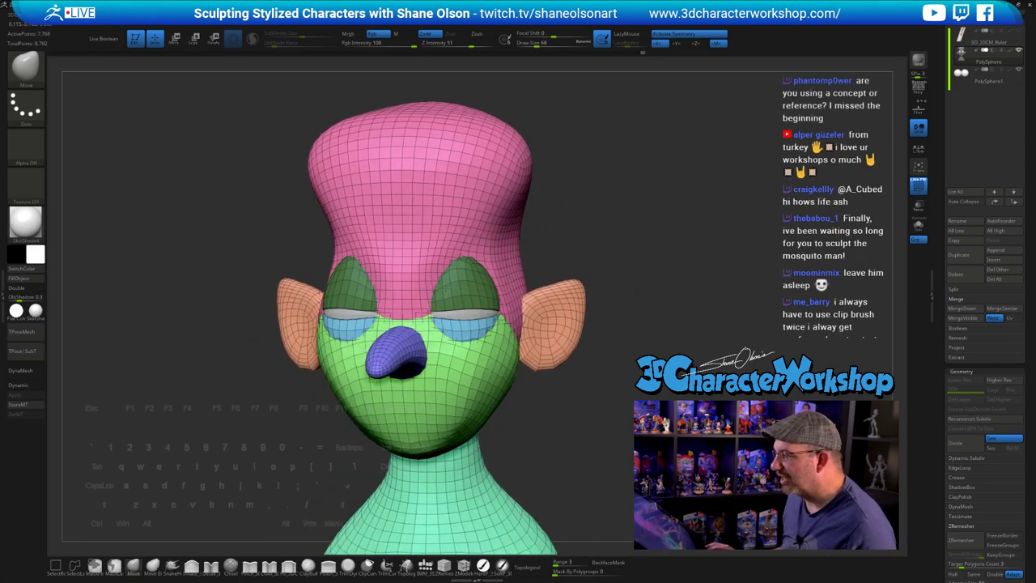
- Shape the forehead around the upper lids with the Move brush to form arched brow ridges and a recessed nose bridge
{"action": "mouse_move", "coordinate": [441, 287]}
{"action": "left_mouse_down"}
{"action": "mouse_move", "coordinate": [431, 281]}
{"action": "mouse_move", "coordinate": [451, 264]}
{"action": "left_mouse_up"}
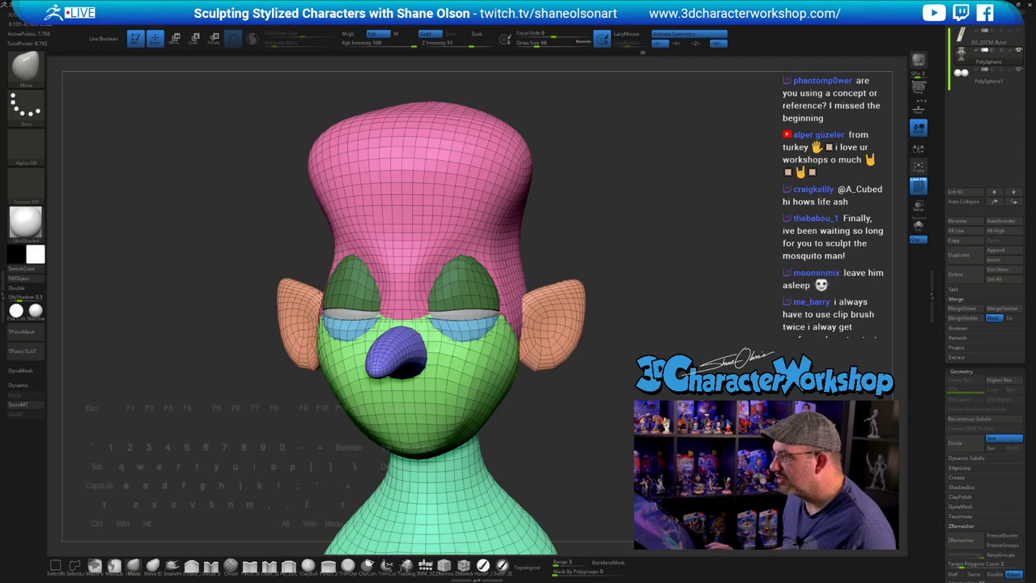
{"action": "left_click_drag", "start_coordinate": [586, 241], "coordinate": [523, 243]}
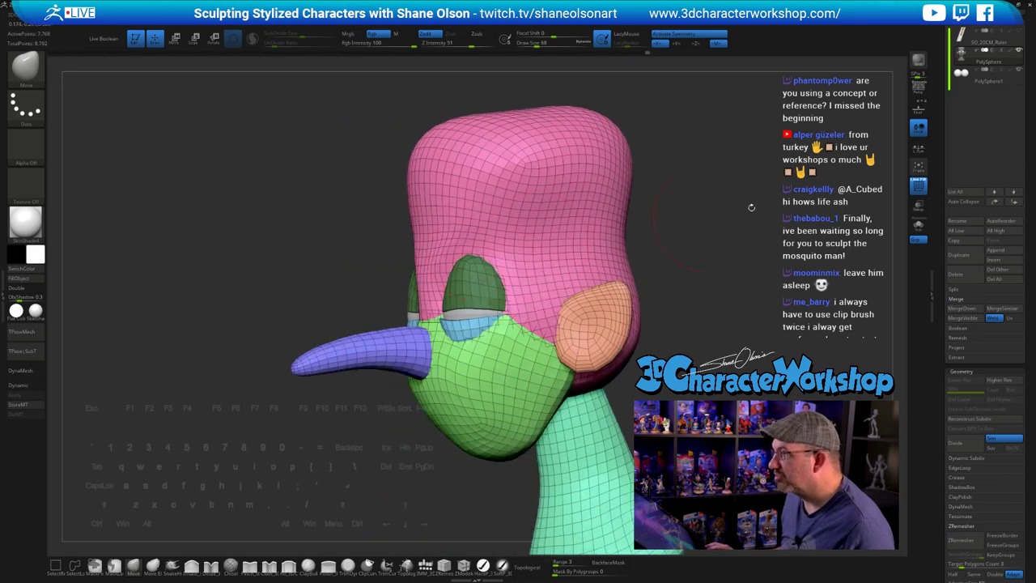
{"action": "left_click_drag", "start_coordinate": [751, 207], "coordinate": [635, 224]}
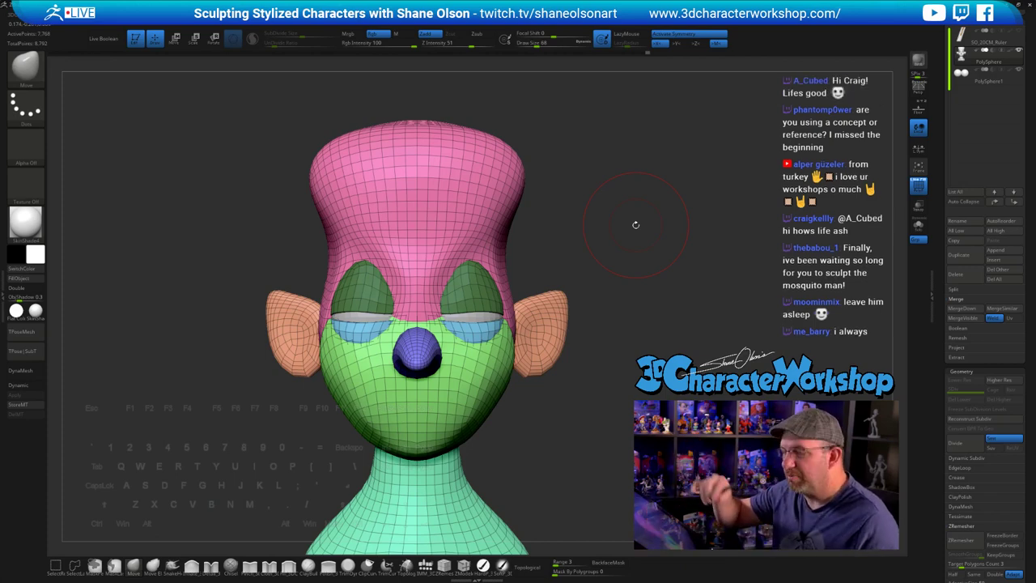
{"action": "left_click_drag", "start_coordinate": [635, 224], "coordinate": [640, 318]}
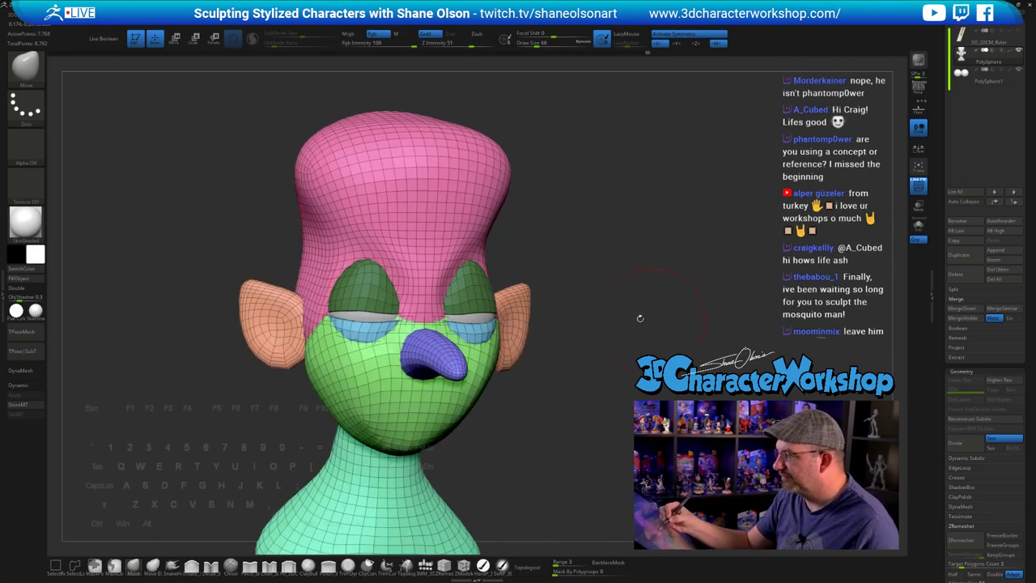
{"action": "left_click_drag", "start_coordinate": [575, 286], "coordinate": [463, 248]}
{"action": "mouse_move", "coordinate": [542, 232]}
{"action": "left_mouse_down"}
{"action": "mouse_move", "coordinate": [576, 214]}
{"action": "mouse_move", "coordinate": [569, 222]}
{"action": "mouse_move", "coordinate": [622, 229]}
{"action": "mouse_move", "coordinate": [636, 251]}
{"action": "mouse_move", "coordinate": [631, 268]}
{"action": "mouse_move", "coordinate": [622, 257]}
{"action": "mouse_move", "coordinate": [629, 277]}
{"action": "mouse_move", "coordinate": [653, 290]}
{"action": "mouse_move", "coordinate": [638, 282]}
{"action": "left_mouse_up"}
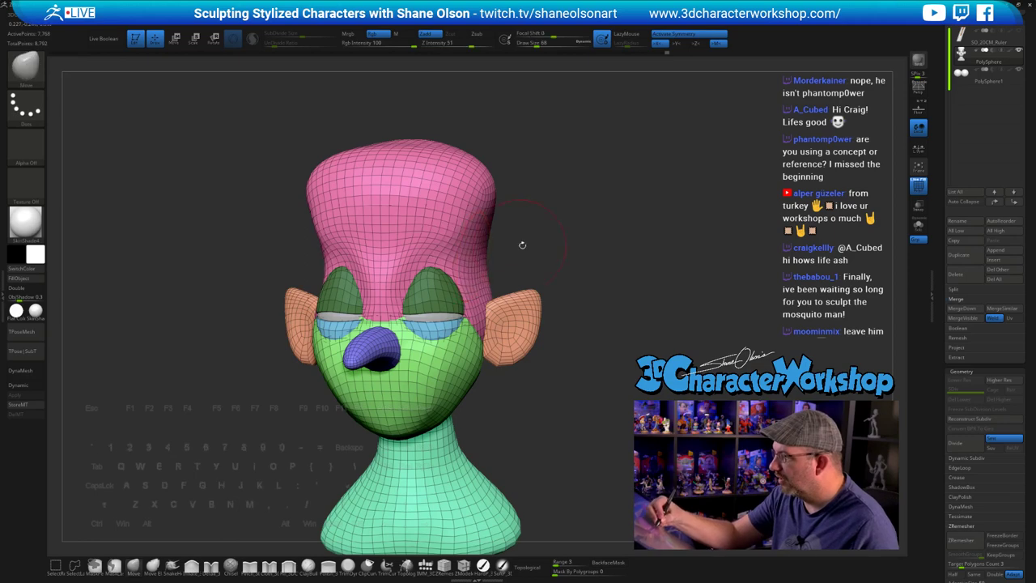
{"action": "left_click_drag", "start_coordinate": [522, 245], "coordinate": [540, 244]}
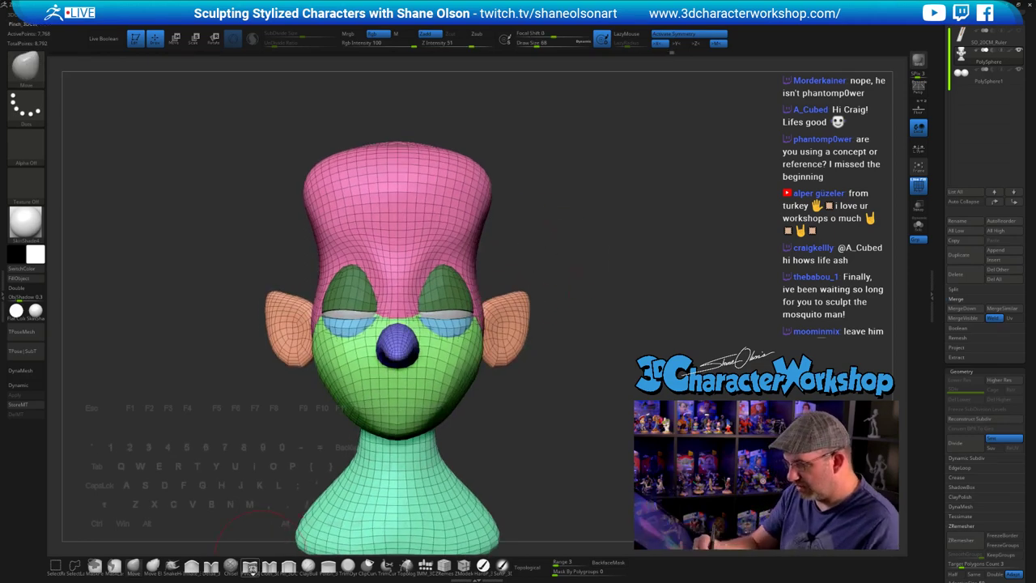
- Sharpen the brow ridges above both eyes with the Pinch brush
{"action": "left_click", "coordinate": [250, 566]}
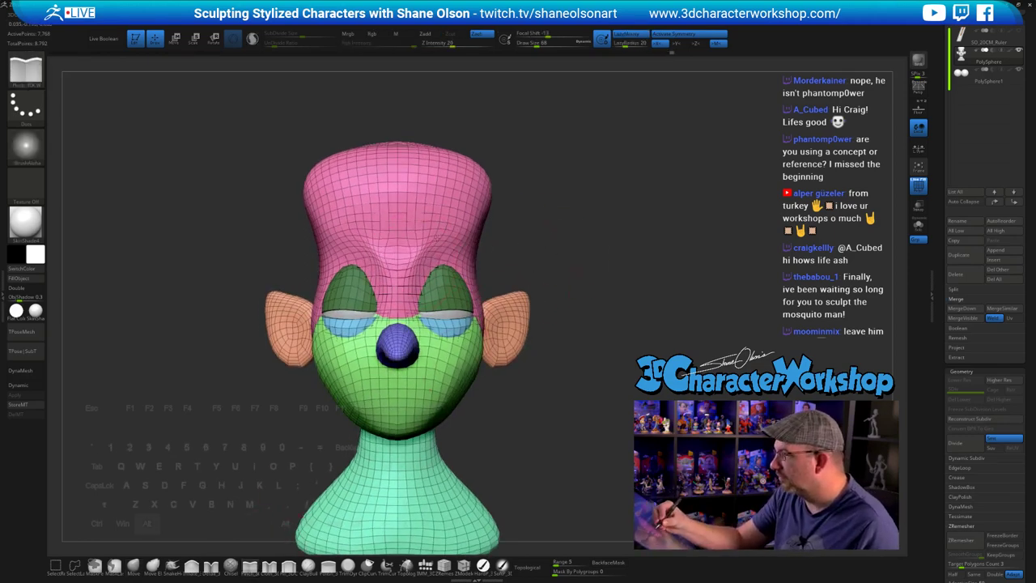
{"action": "left_click_drag", "start_coordinate": [519, 239], "coordinate": [564, 277]}
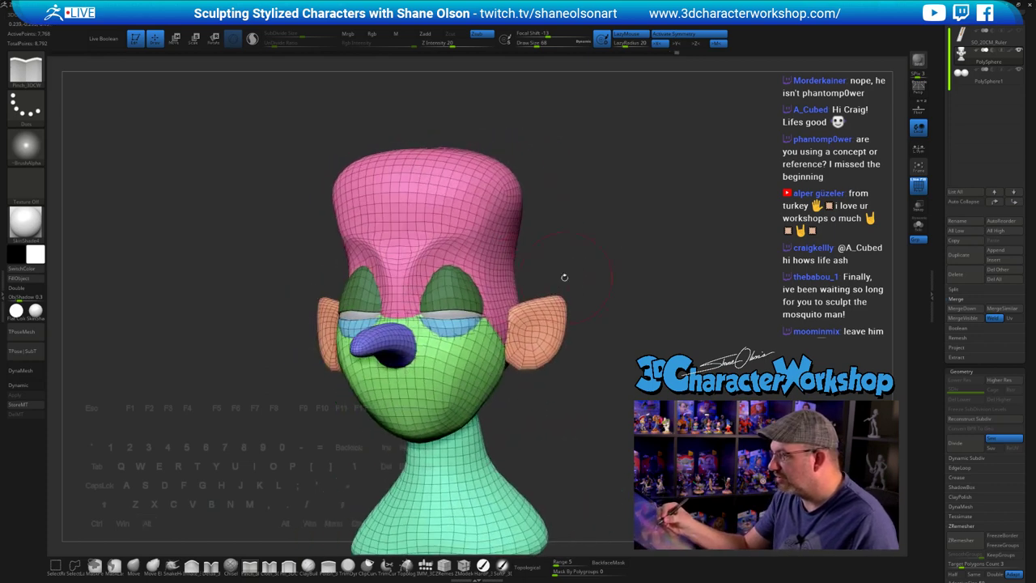
{"action": "left_click_drag", "start_coordinate": [527, 244], "coordinate": [477, 243]}
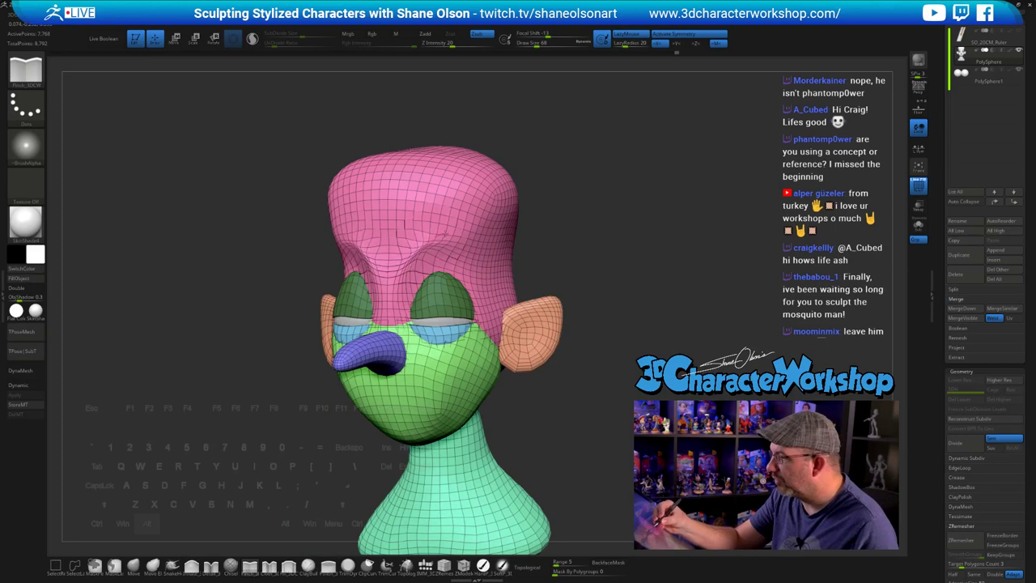
{"action": "left_click_drag", "start_coordinate": [593, 263], "coordinate": [605, 257]}
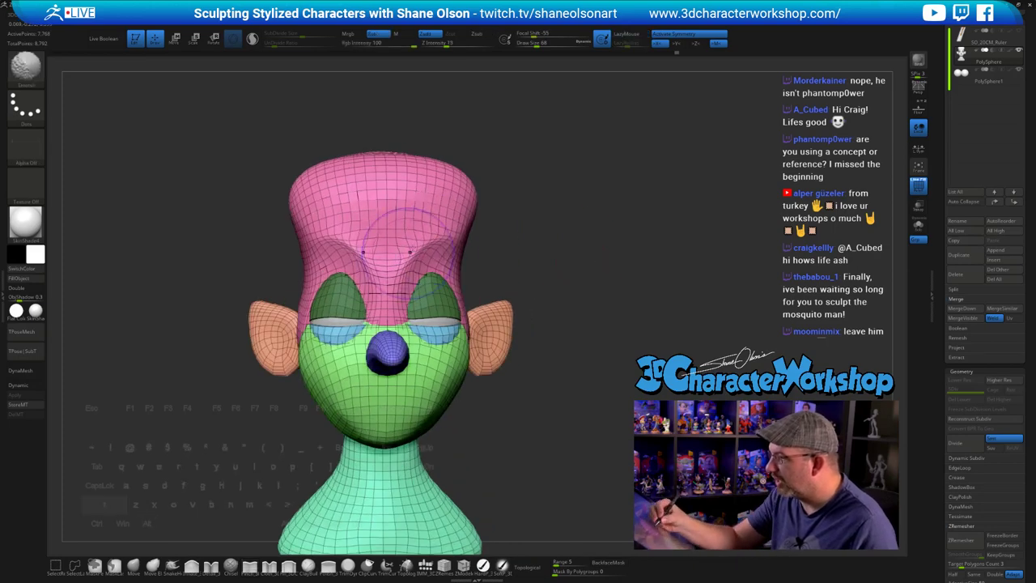
{"action": "left_click_drag", "start_coordinate": [530, 252], "coordinate": [467, 257]}
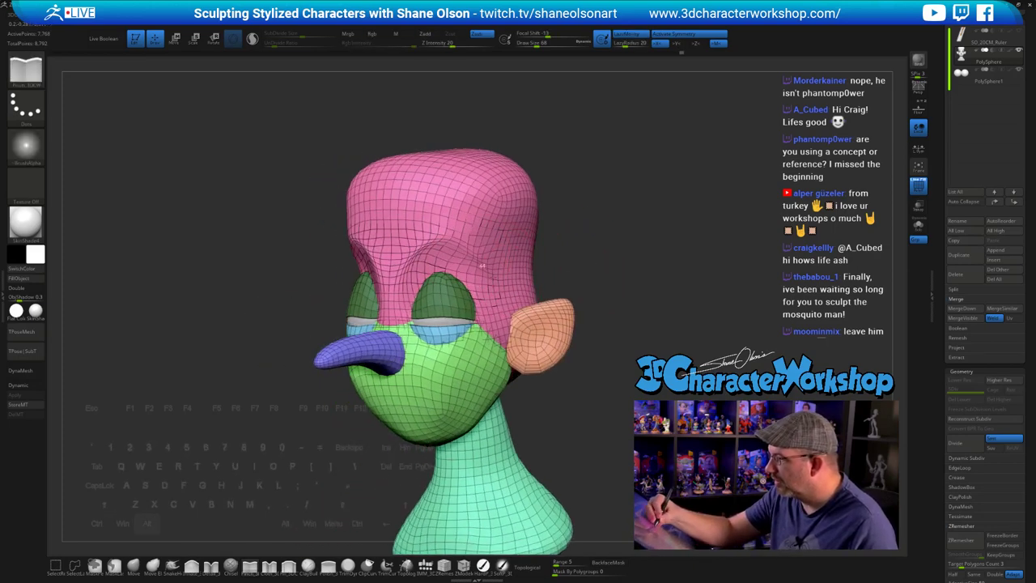
{"action": "left_click_drag", "start_coordinate": [558, 275], "coordinate": [483, 278]}
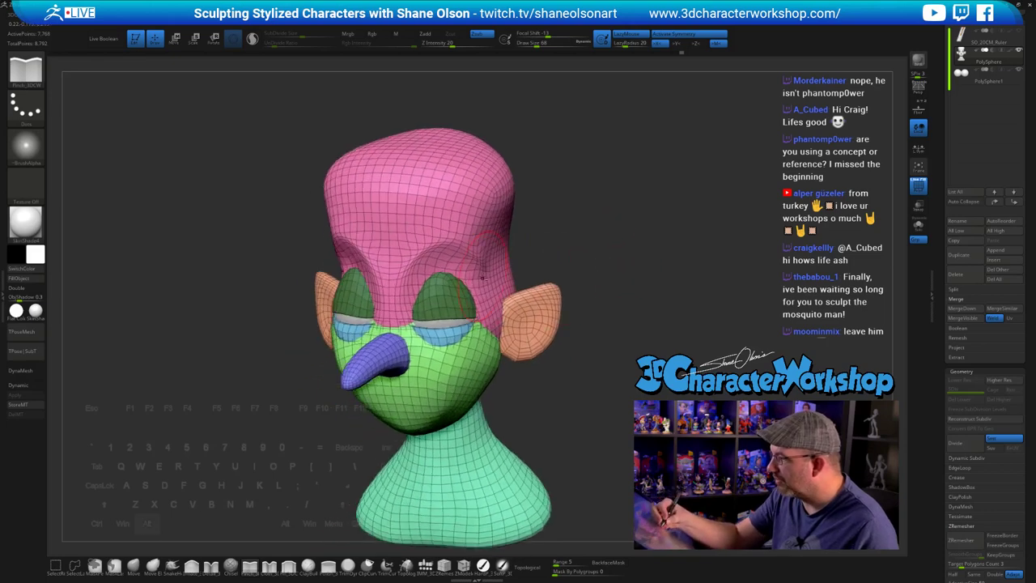
{"action": "left_click_drag", "start_coordinate": [621, 314], "coordinate": [540, 294]}
- Smooth the pinched brow ridges and the forehead area between and beside the eyes
{"action": "mouse_move", "coordinate": [469, 257]}
{"action": "left_mouse_down", "text": "shift"}
{"action": "mouse_move", "coordinate": [474, 226]}
{"action": "mouse_move", "coordinate": [508, 272]}
{"action": "left_mouse_up", "text": "shift"}
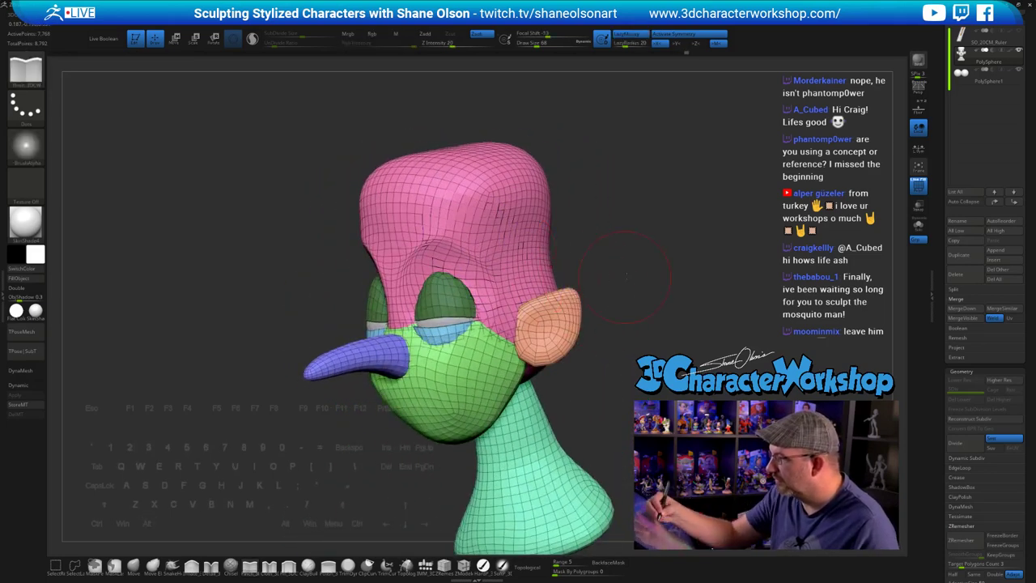
{"action": "key", "text": "2"}
{"action": "left_click_drag", "start_coordinate": [396, 261], "coordinate": [412, 283], "text": "shift"}
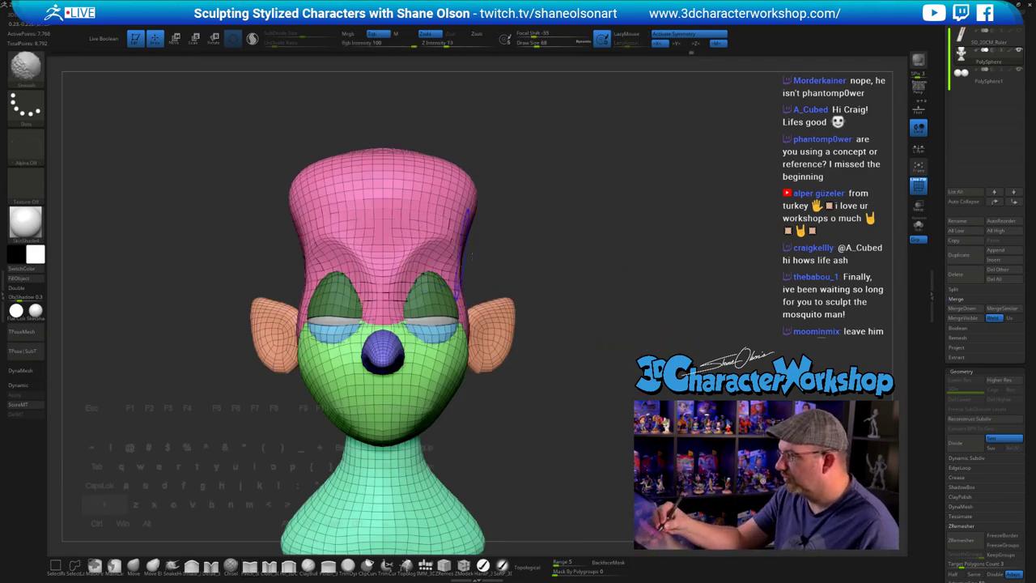
{"action": "mouse_move", "coordinate": [575, 287]}
{"action": "left_mouse_down"}
{"action": "mouse_move", "coordinate": [602, 281]}
{"action": "mouse_move", "coordinate": [565, 285]}
{"action": "left_mouse_up"}
{"action": "left_click_drag", "start_coordinate": [405, 271], "coordinate": [427, 218], "text": "shift"}
{"action": "mouse_move", "coordinate": [654, 301]}
{"action": "left_mouse_down"}
{"action": "mouse_move", "coordinate": [607, 305]}
{"action": "mouse_move", "coordinate": [650, 346]}
{"action": "mouse_move", "coordinate": [639, 357]}
{"action": "mouse_move", "coordinate": [596, 346]}
{"action": "mouse_move", "coordinate": [608, 347]}
{"action": "mouse_move", "coordinate": [614, 384]}
{"action": "mouse_move", "coordinate": [617, 368]}
{"action": "left_mouse_up"}
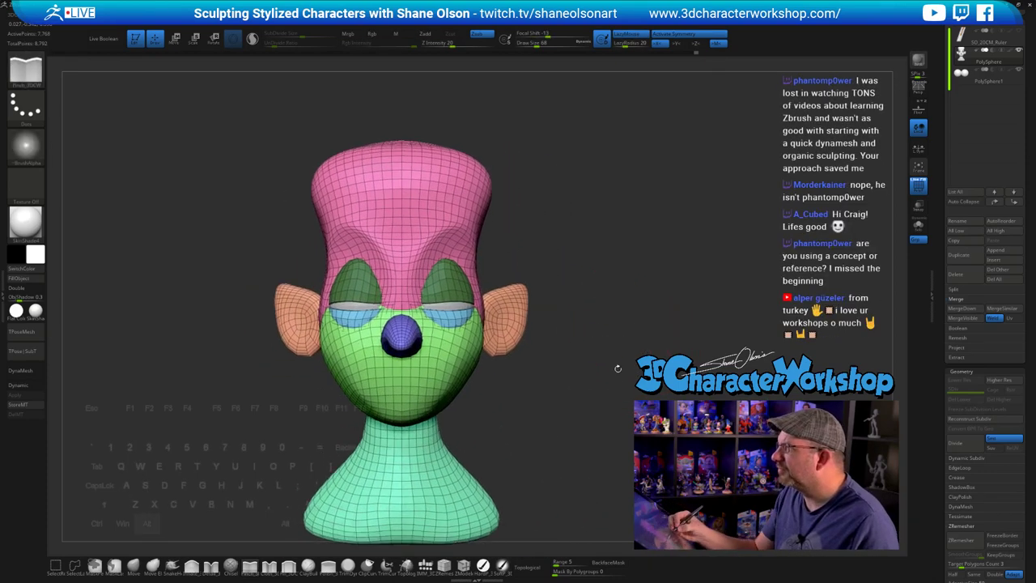
- Clear the mask and return to the Move brush with topological masking turned on
{"action": "left_click_drag", "start_coordinate": [659, 396], "coordinate": [667, 395]}
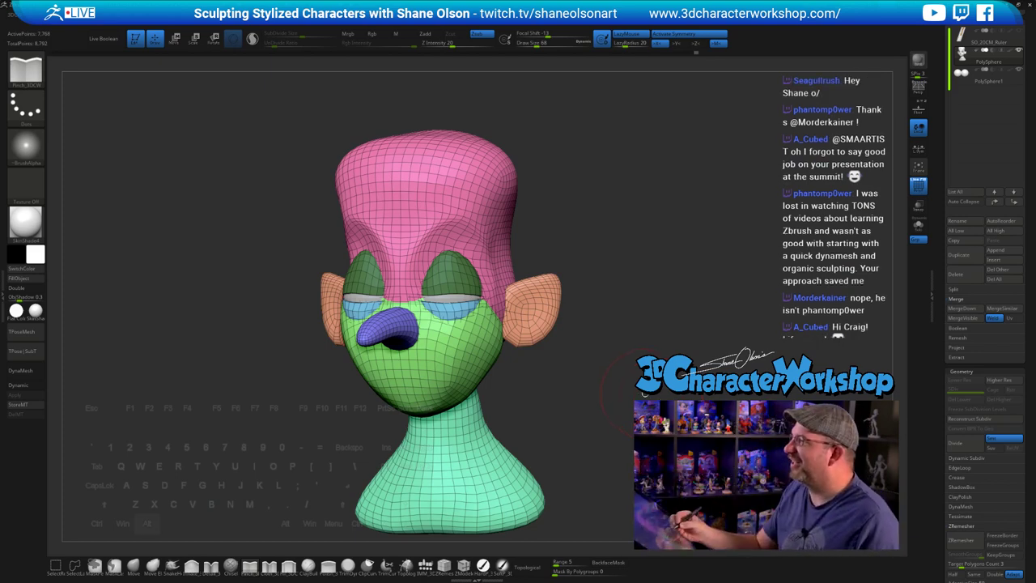
{"action": "left_click_drag", "start_coordinate": [644, 391], "coordinate": [623, 345]}
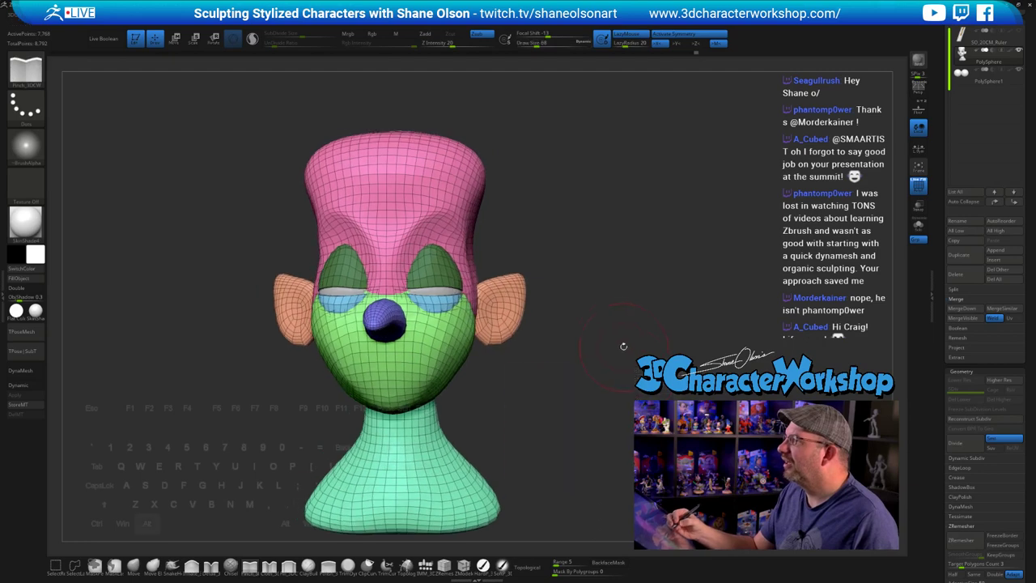
{"action": "mouse_move", "coordinate": [650, 294]}
{"action": "left_mouse_down"}
{"action": "mouse_move", "coordinate": [631, 368]}
{"action": "mouse_move", "coordinate": [638, 382]}
{"action": "mouse_move", "coordinate": [601, 370]}
{"action": "mouse_move", "coordinate": [621, 400]}
{"action": "mouse_move", "coordinate": [595, 365]}
{"action": "mouse_move", "coordinate": [601, 385]}
{"action": "mouse_move", "coordinate": [577, 380]}
{"action": "mouse_move", "coordinate": [552, 394]}
{"action": "left_mouse_up"}
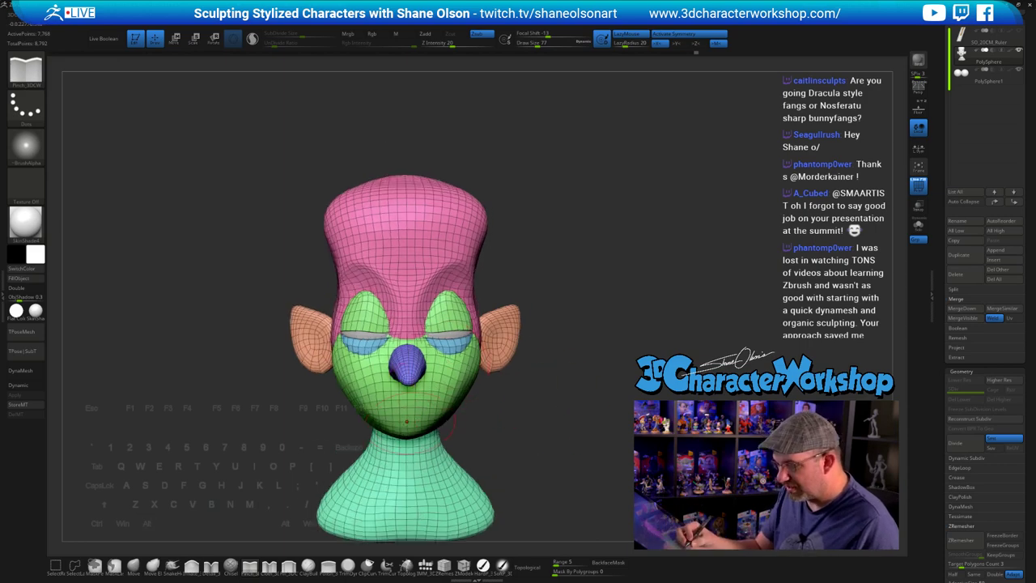
{"action": "left_click", "coordinate": [133, 567]}
{"action": "left_click", "coordinate": [530, 567]}
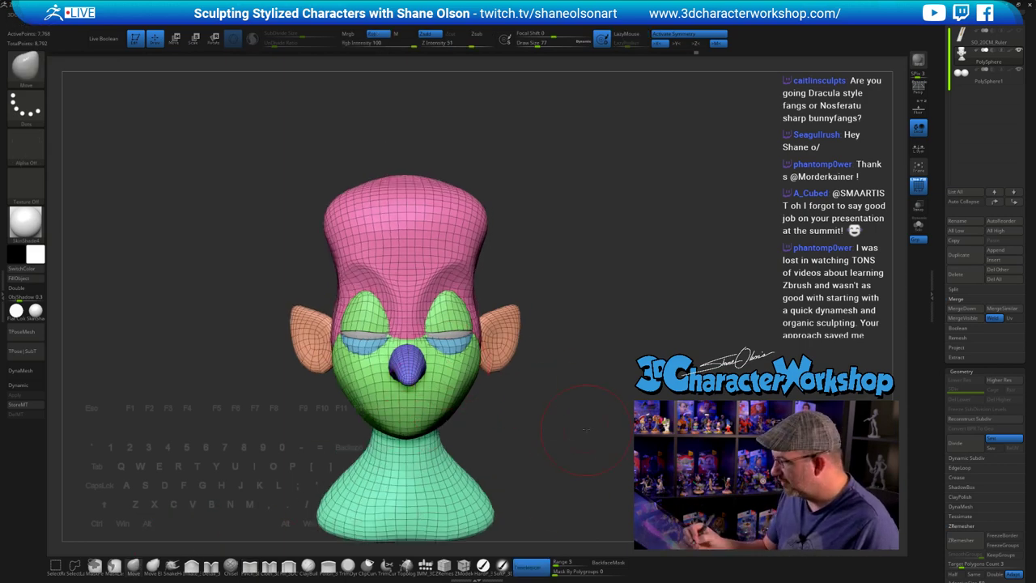
- Isolate the upper lid pieces, reshape their inner sides with the Move brush at draw size 71, and show the whole head again
{"action": "left_click_drag", "start_coordinate": [518, 420], "coordinate": [522, 406]}
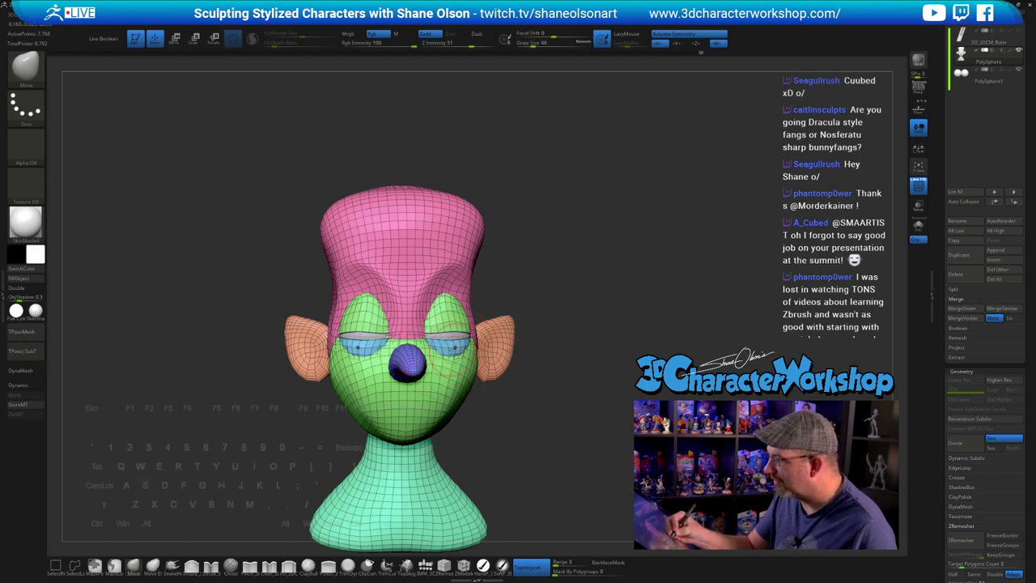
{"action": "left_click_drag", "start_coordinate": [548, 417], "coordinate": [555, 391]}
{"action": "left_click", "coordinate": [442, 311], "text": "ctrl+shift"}
{"action": "key", "text": "]"}
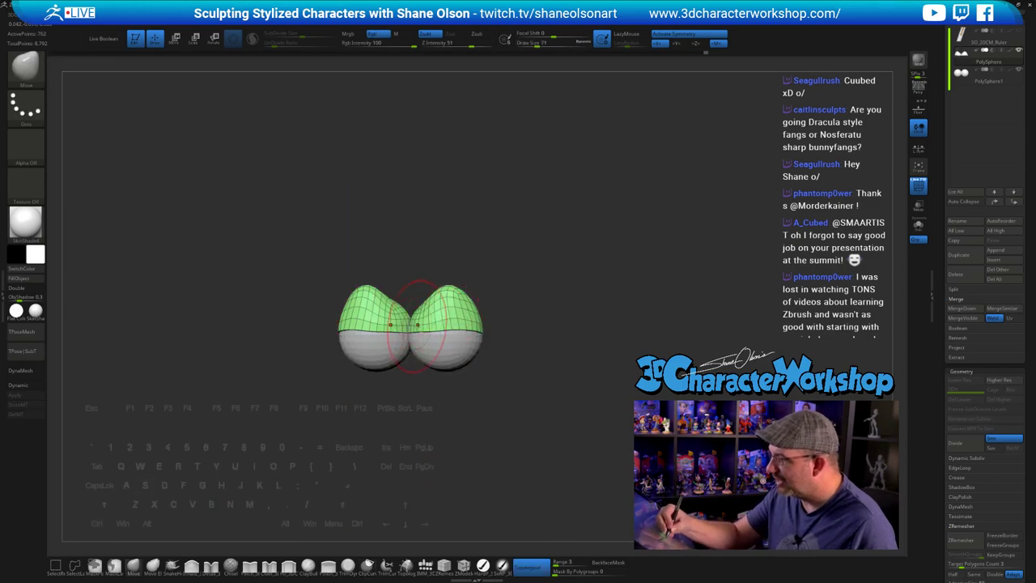
{"action": "left_click_drag", "start_coordinate": [424, 309], "coordinate": [442, 287]}
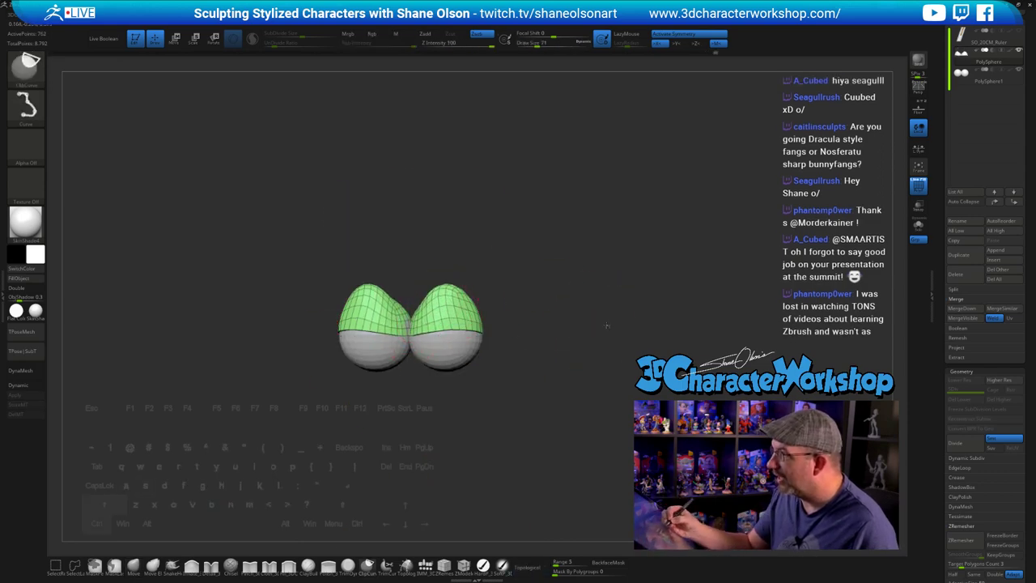
{"action": "left_click", "coordinate": [608, 325], "text": "ctrl+shift"}
- Refine the fit of the upper lids over the eyeballs, checking them from the front and three-quarter views
{"action": "left_click_drag", "start_coordinate": [693, 346], "coordinate": [678, 396]}
{"action": "left_click_drag", "start_coordinate": [690, 312], "coordinate": [559, 272]}
{"action": "left_click_drag", "start_coordinate": [621, 285], "coordinate": [672, 296]}
{"action": "left_click_drag", "start_coordinate": [648, 350], "coordinate": [640, 372]}
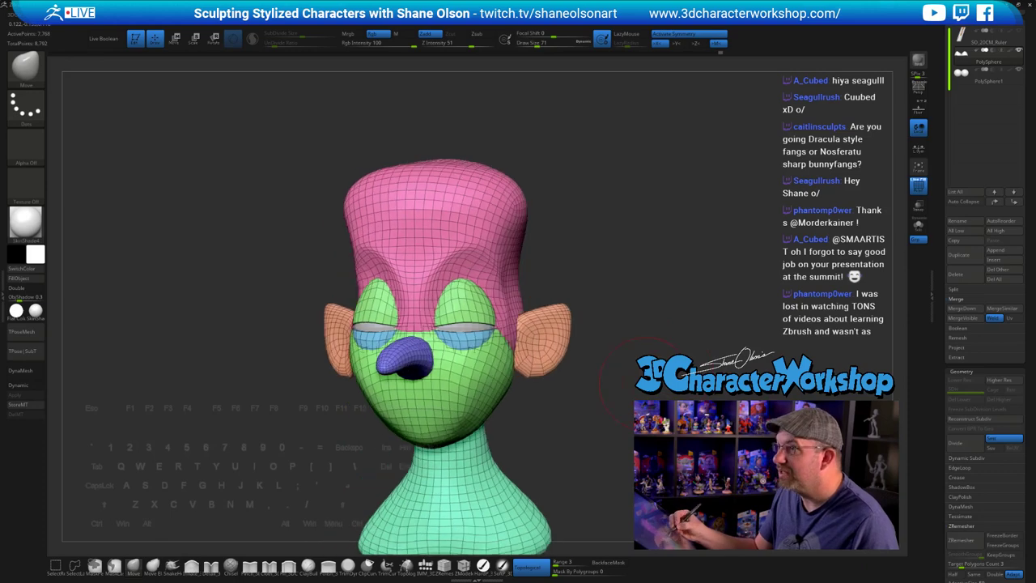
{"action": "left_click_drag", "start_coordinate": [465, 298], "coordinate": [457, 296], "text": "shift"}
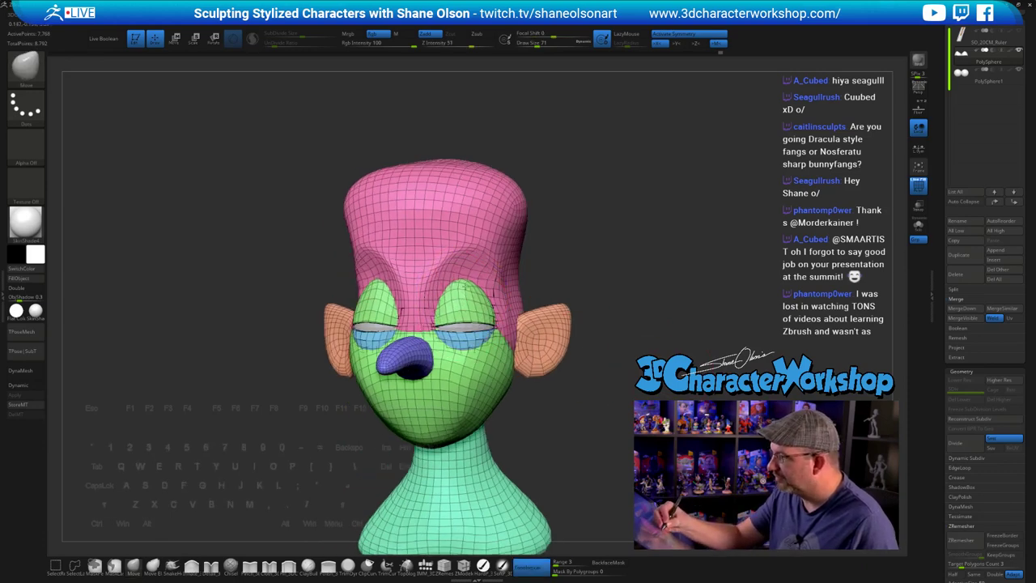
{"action": "left_click_drag", "start_coordinate": [646, 317], "coordinate": [591, 315]}
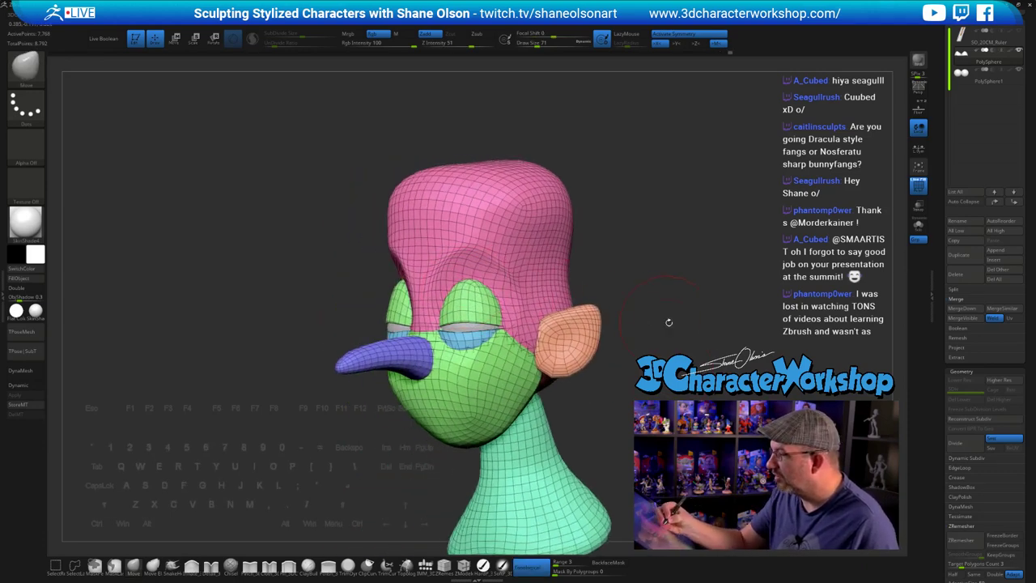
{"action": "left_click_drag", "start_coordinate": [669, 322], "coordinate": [564, 307]}
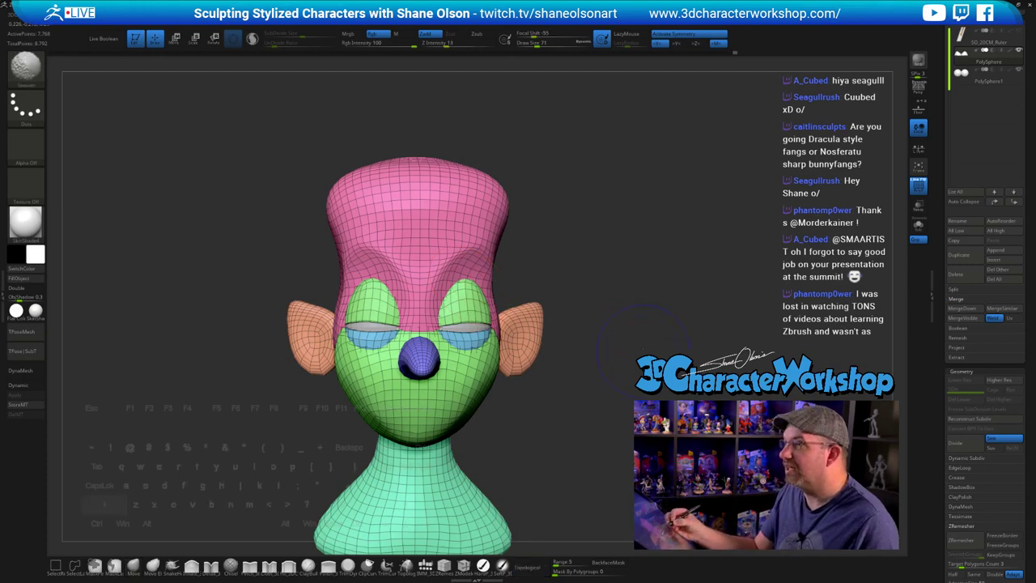
- Adjust the lower face with the Move brush at draw size 104
{"action": "mouse_move", "coordinate": [634, 342]}
{"action": "left_mouse_down"}
{"action": "mouse_move", "coordinate": [656, 361]}
{"action": "mouse_move", "coordinate": [626, 363]}
{"action": "left_mouse_up"}
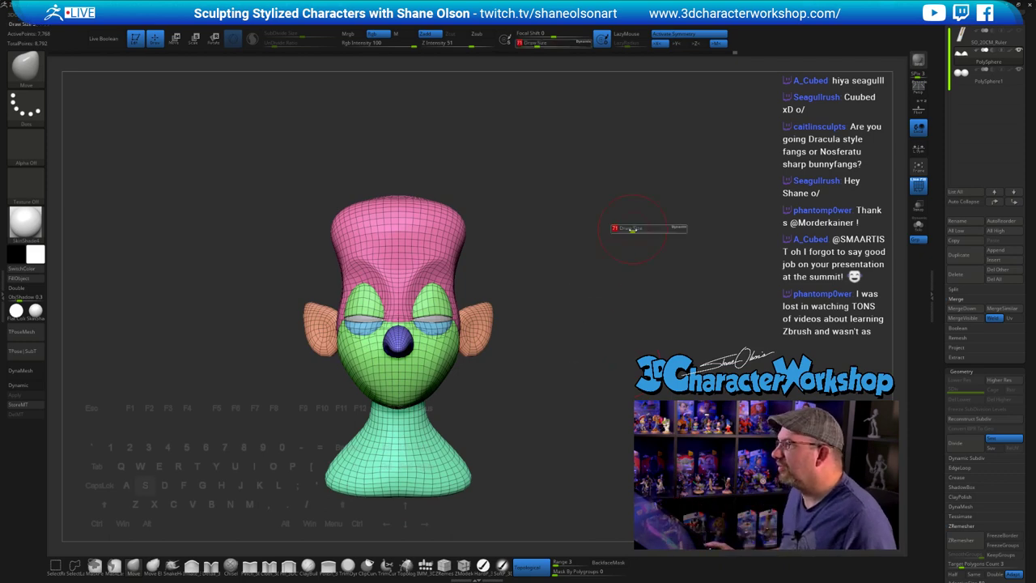
{"action": "left_click_drag", "start_coordinate": [645, 270], "coordinate": [557, 254]}
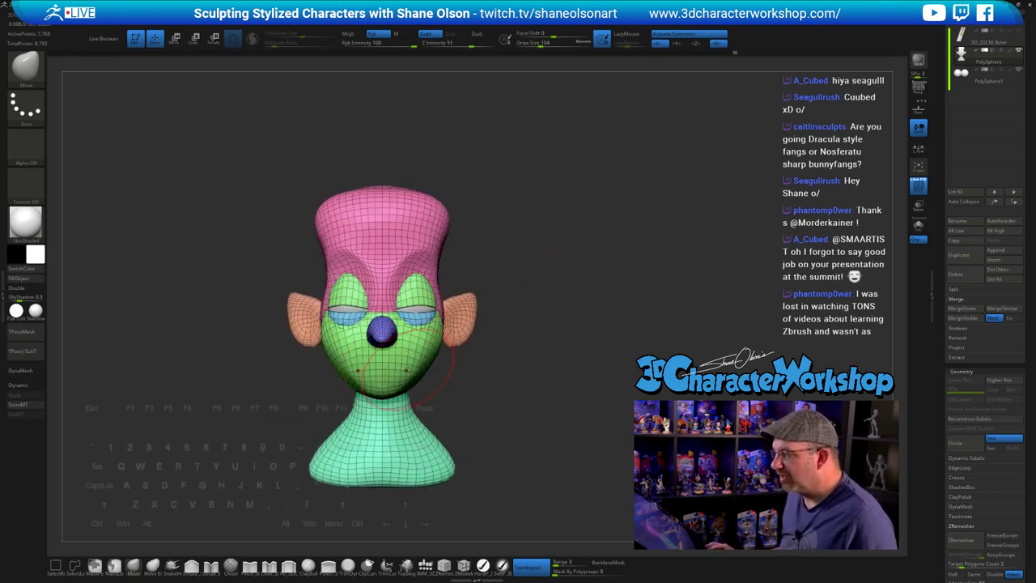
{"action": "mouse_move", "coordinate": [592, 349]}
{"action": "left_mouse_down"}
{"action": "mouse_move", "coordinate": [602, 342]}
{"action": "mouse_move", "coordinate": [580, 351]}
{"action": "mouse_move", "coordinate": [594, 347]}
{"action": "mouse_move", "coordinate": [583, 382]}
{"action": "mouse_move", "coordinate": [596, 365]}
{"action": "left_mouse_up"}
- Reduce the Move brush to draw size 20 and hide the upper and lower lid polygroups to expose the full eyeballs
{"action": "key", "text": "s"}
{"action": "mouse_move", "coordinate": [586, 377]}
{"action": "left_mouse_down", "text": "alt"}
{"action": "mouse_move", "coordinate": [617, 353]}
{"action": "mouse_move", "coordinate": [585, 390]}
{"action": "left_mouse_up", "text": "alt"}
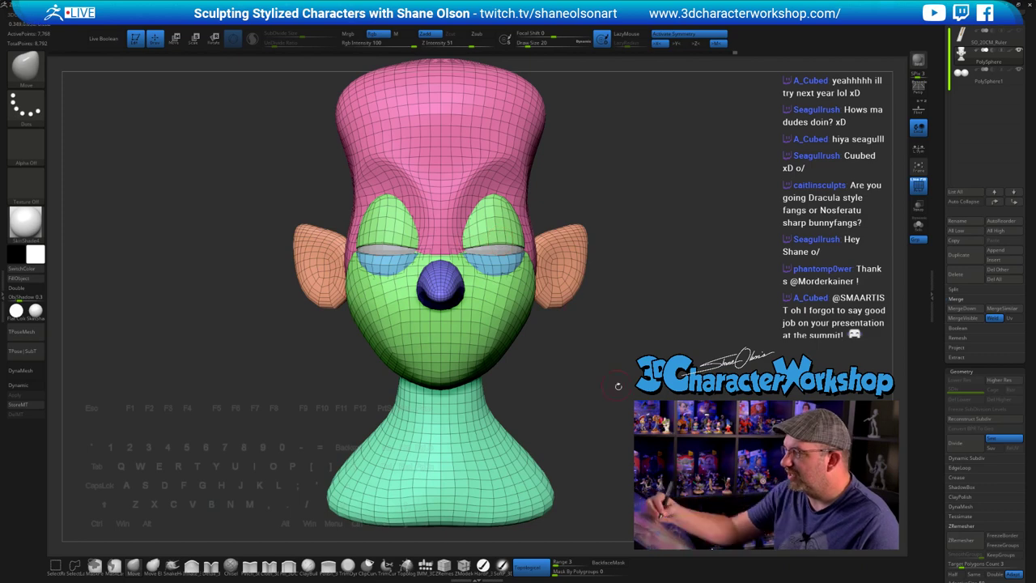
{"action": "mouse_move", "coordinate": [619, 386]}
{"action": "left_mouse_down"}
{"action": "mouse_move", "coordinate": [606, 364]}
{"action": "mouse_move", "coordinate": [599, 413]}
{"action": "left_mouse_up"}
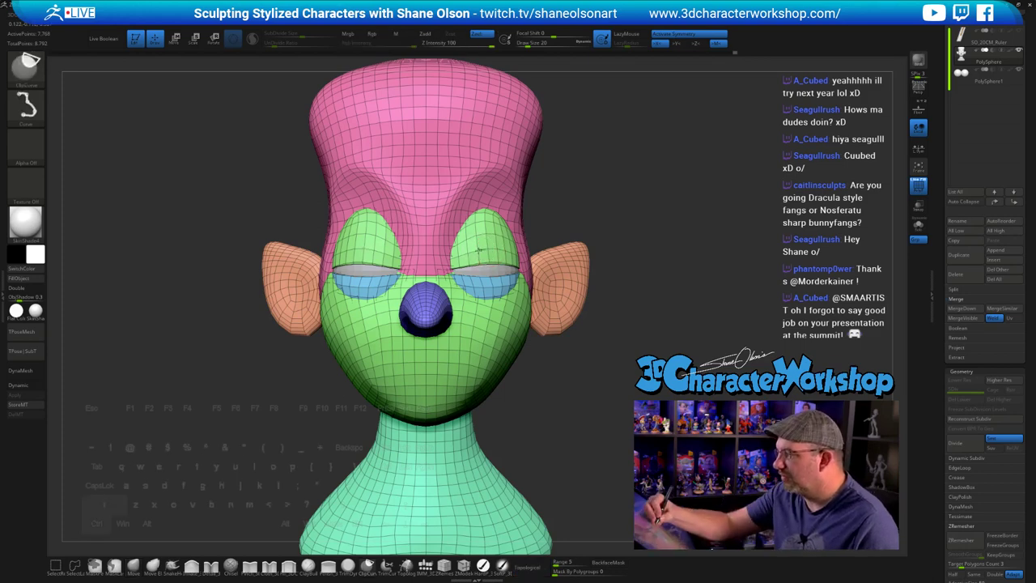
{"action": "left_click", "coordinate": [488, 252], "text": "ctrl+shift"}
{"action": "left_click", "coordinate": [486, 258], "text": "ctrl+shift"}
{"action": "left_click", "coordinate": [490, 283], "text": "ctrl+shift"}
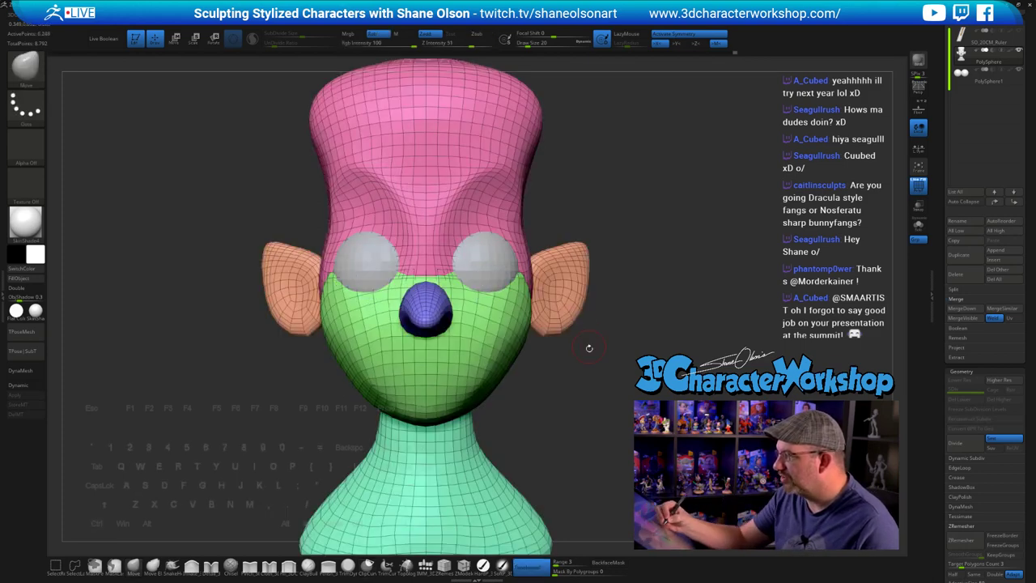
- Set the Move brush's draw size to 44 and turn off its Topological option
{"action": "key", "text": "s"}
{"action": "left_click_drag", "start_coordinate": [588, 348], "coordinate": [640, 356]}
{"action": "key", "text": "s"}
{"action": "left_click_drag", "start_coordinate": [487, 266], "coordinate": [478, 267]}
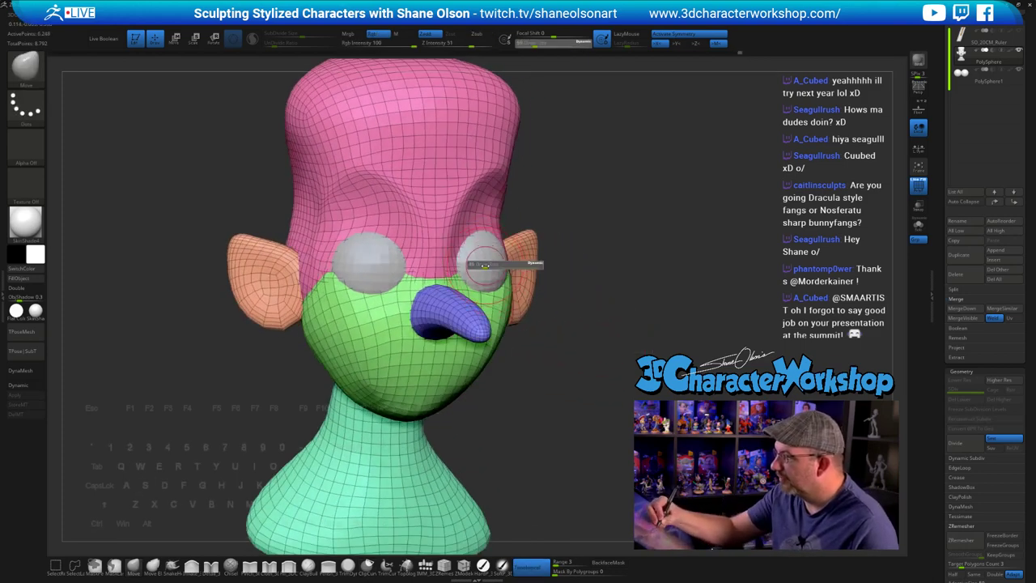
{"action": "left_click", "coordinate": [529, 567]}
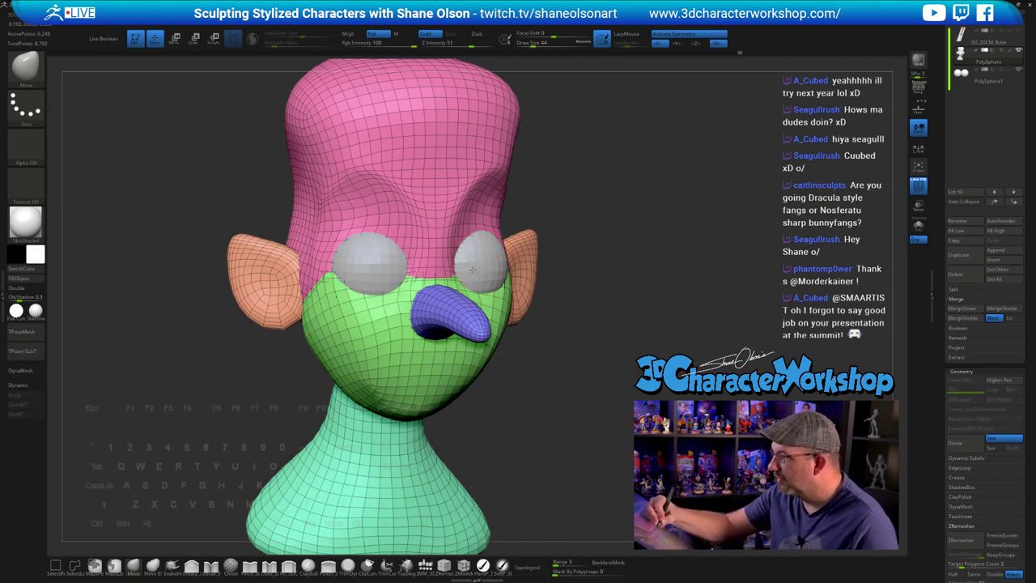
{"action": "left_click_drag", "start_coordinate": [592, 333], "coordinate": [573, 337], "text": "shift"}
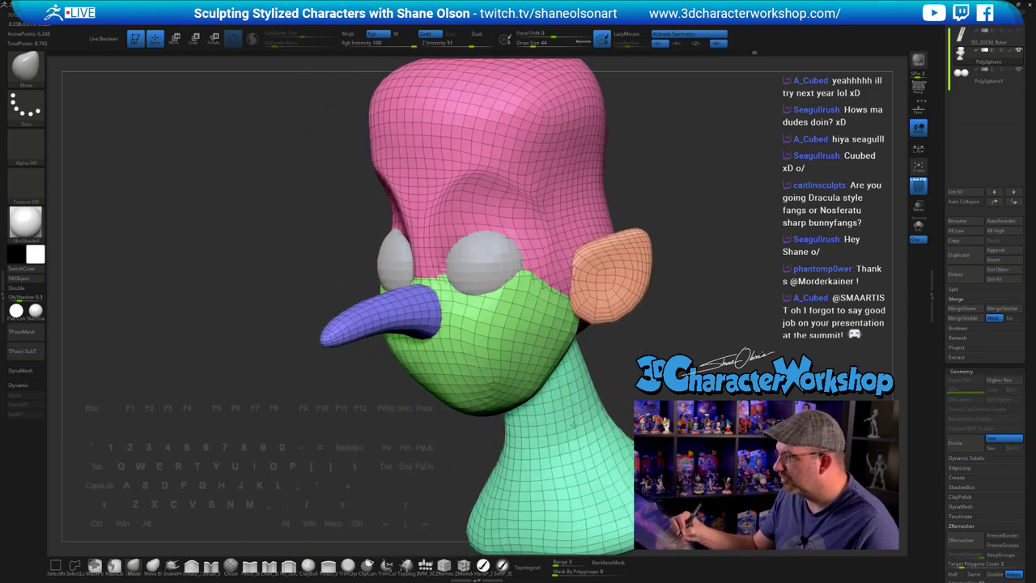
{"action": "mouse_move", "coordinate": [450, 272]}
{"action": "right_mouse_down"}
{"action": "mouse_move", "coordinate": [582, 290]}
{"action": "mouse_move", "coordinate": [708, 250]}
{"action": "right_mouse_up"}
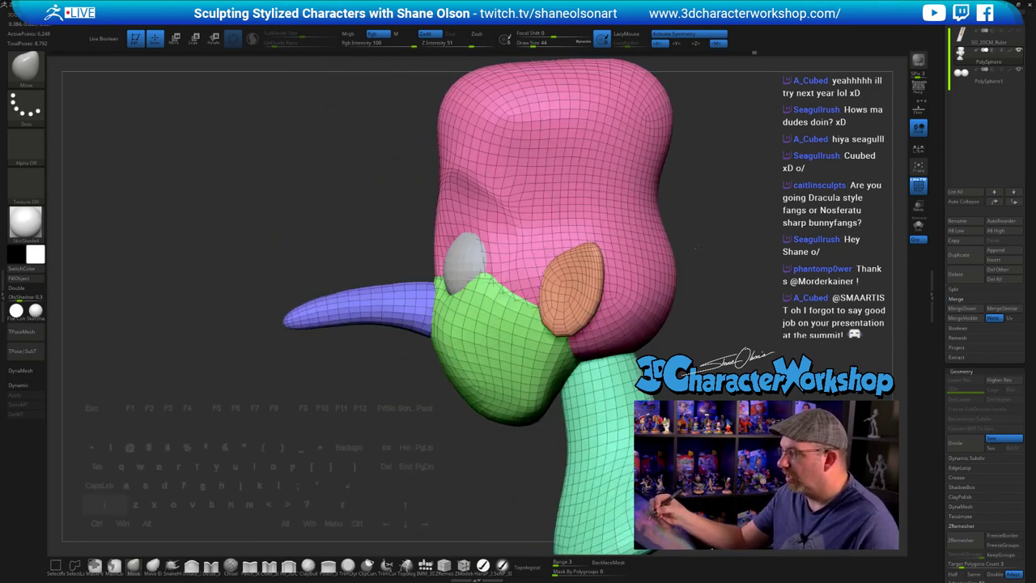
{"action": "left_click", "coordinate": [411, 305], "text": "ctrl+shift"}
{"action": "left_click_drag", "start_coordinate": [343, 372], "coordinate": [409, 376], "text": "ctrl"}
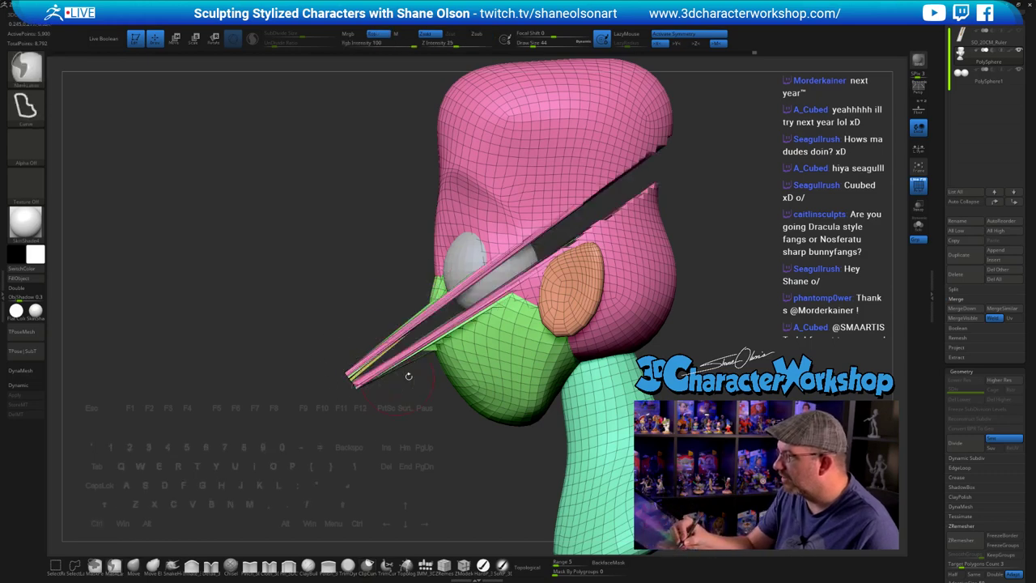
{"action": "key", "text": "ctrl+z"}
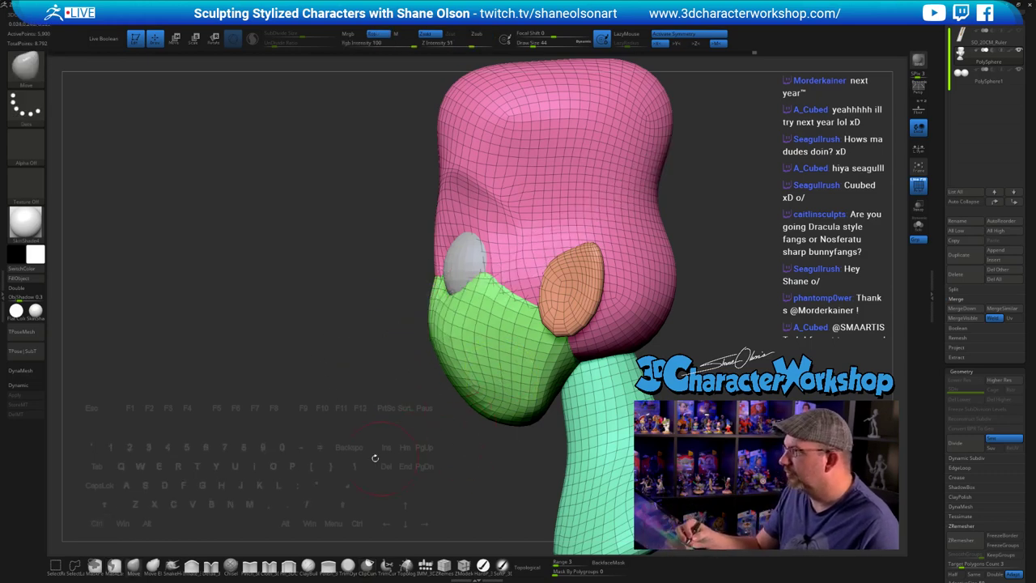
- Make rectangle selection the active selection brush, invert the visibility, and hide the upper and lower lids so only the nose mesh remains
{"action": "left_click", "coordinate": [75, 564]}
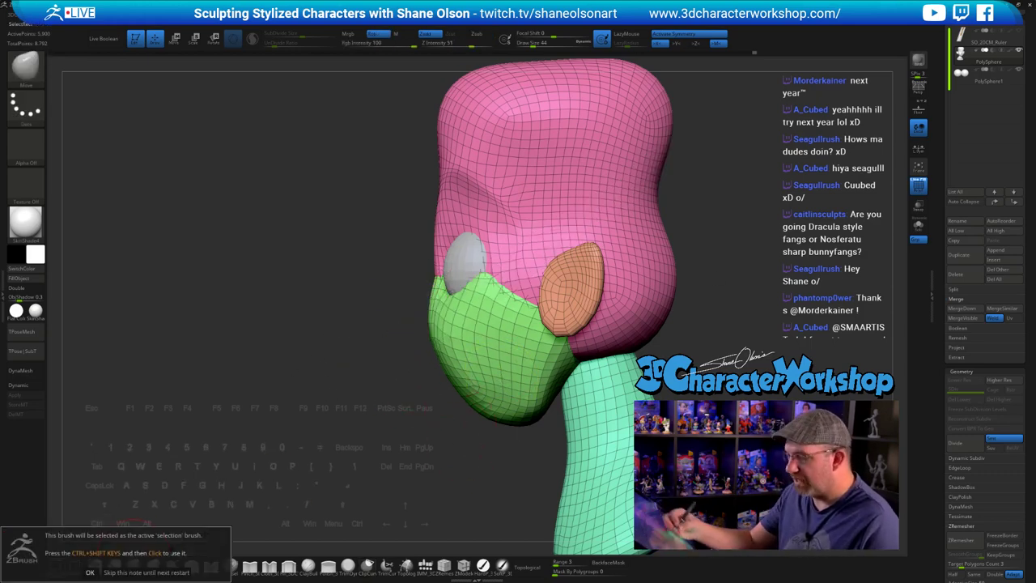
{"action": "left_click", "coordinate": [90, 572]}
{"action": "right_click_drag", "start_coordinate": [725, 265], "coordinate": [696, 319]}
{"action": "right_click", "coordinate": [694, 321]}
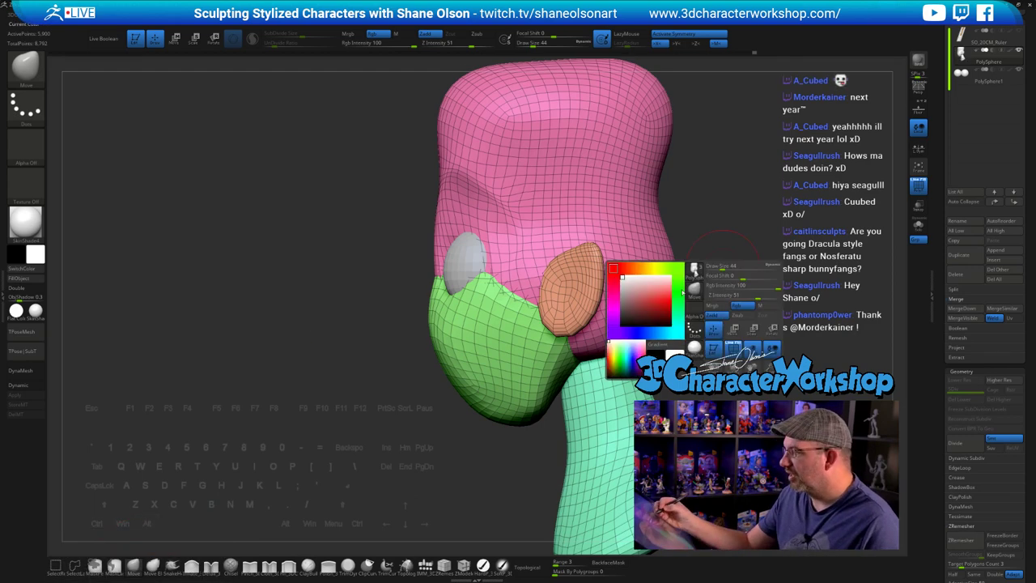
{"action": "left_click_drag", "start_coordinate": [356, 404], "coordinate": [390, 425], "text": "ctrl+shift"}
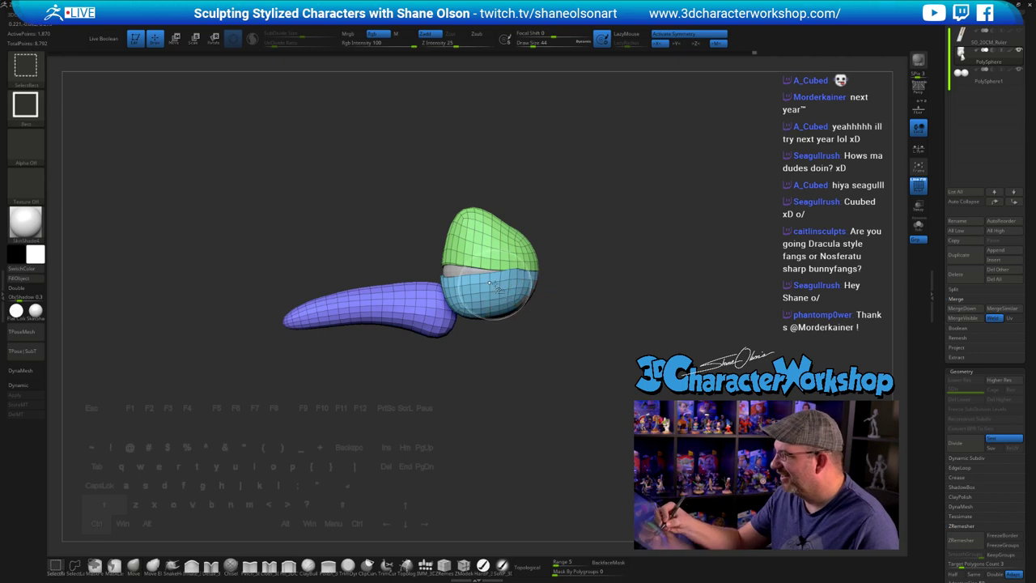
{"action": "left_click", "coordinate": [509, 290], "text": "ctrl+shift"}
{"action": "left_click", "coordinate": [502, 250], "text": "ctrl+shift"}
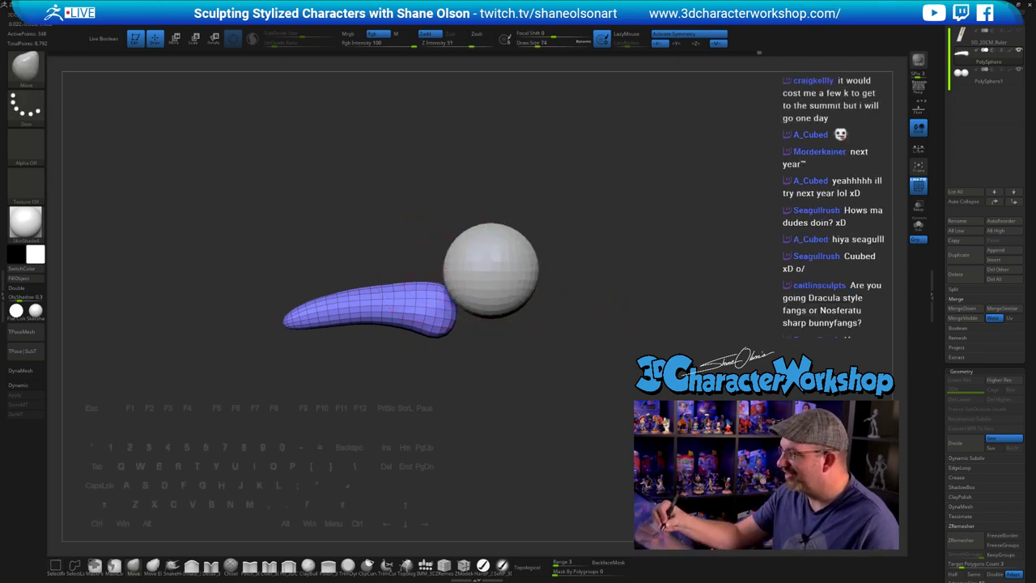
- Solo the nose mesh, pull its rear upper part up into a bridge with the Move brush, and restore the whole head
{"action": "mouse_move", "coordinate": [438, 285]}
{"action": "left_mouse_down"}
{"action": "mouse_move", "coordinate": [438, 276]}
{"action": "mouse_move", "coordinate": [406, 274]}
{"action": "left_mouse_up"}
{"action": "left_click_drag", "start_coordinate": [634, 370], "coordinate": [589, 357]}
{"action": "left_click", "coordinate": [918, 227]}
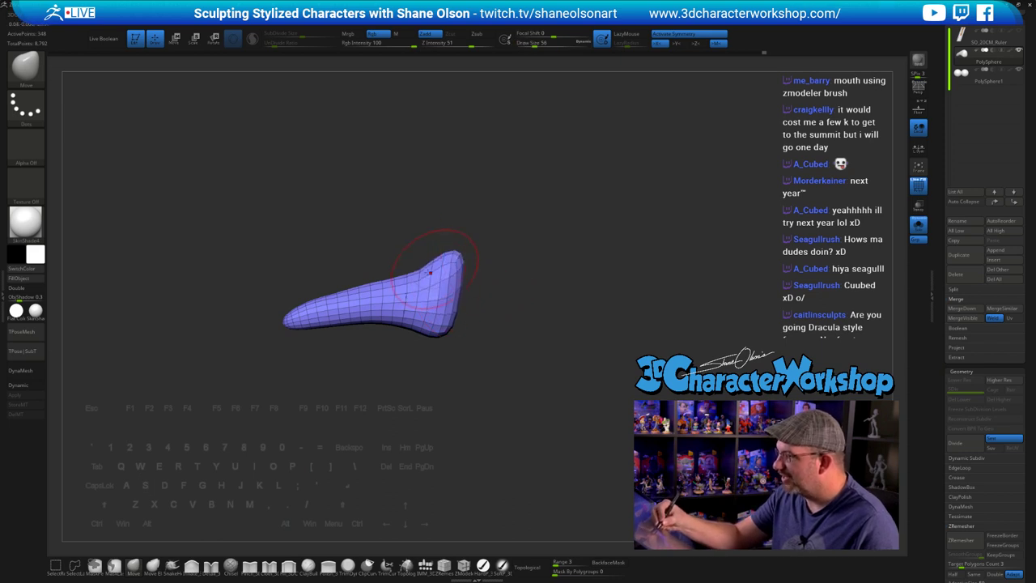
{"action": "left_click_drag", "start_coordinate": [421, 288], "coordinate": [418, 262]}
{"action": "left_click_drag", "start_coordinate": [524, 298], "coordinate": [506, 297]}
{"action": "mouse_move", "coordinate": [450, 277]}
{"action": "left_mouse_down", "text": "shift"}
{"action": "mouse_move", "coordinate": [453, 296]}
{"action": "mouse_move", "coordinate": [466, 277]}
{"action": "mouse_move", "coordinate": [566, 363]}
{"action": "mouse_move", "coordinate": [704, 360]}
{"action": "mouse_move", "coordinate": [607, 360]}
{"action": "left_mouse_up", "text": "shift"}
{"action": "left_click", "coordinate": [602, 358], "text": "ctrl+shift"}
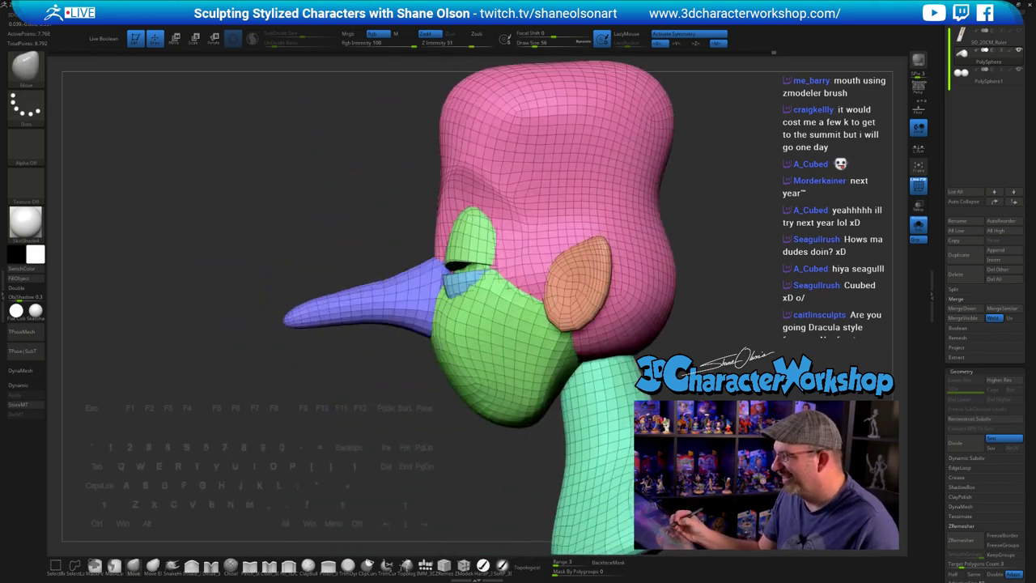
- Check the nose against the face, isolate its polygroup to refine the shape in side profile, and show the whole head again
{"action": "left_click_drag", "start_coordinate": [688, 369], "coordinate": [675, 379]}
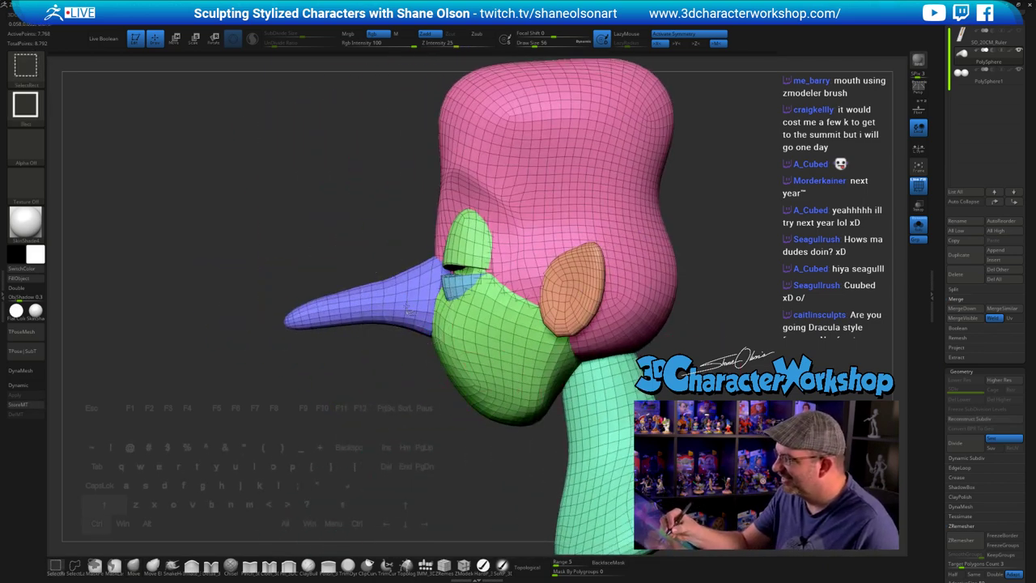
{"action": "left_click", "coordinate": [429, 316], "text": "ctrl+shift"}
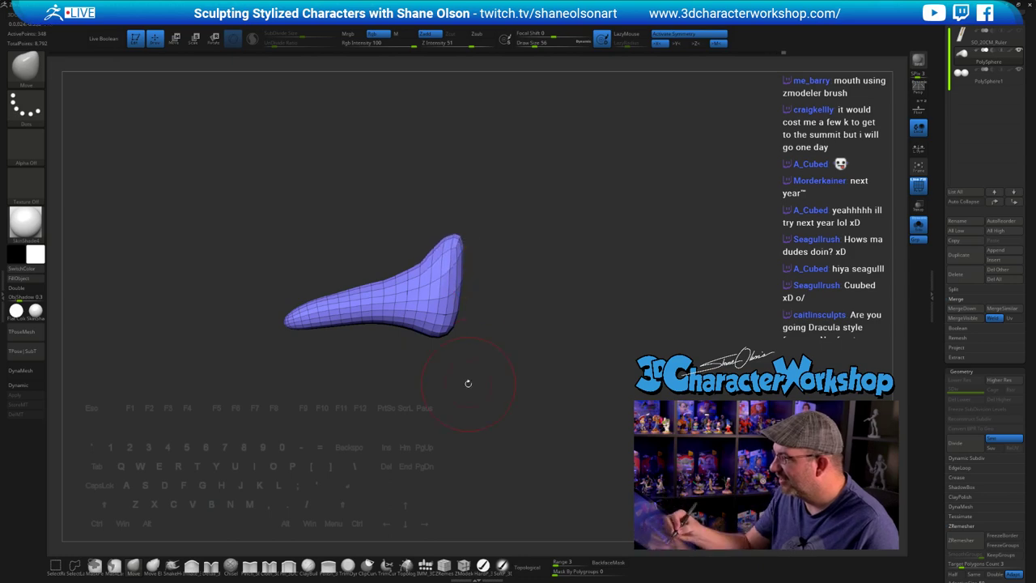
{"action": "left_click", "coordinate": [481, 422], "text": "ctrl+shift"}
{"action": "mouse_move", "coordinate": [489, 442]}
{"action": "left_mouse_down"}
{"action": "mouse_move", "coordinate": [554, 445]}
{"action": "mouse_move", "coordinate": [522, 447]}
{"action": "mouse_move", "coordinate": [605, 411]}
{"action": "left_mouse_up"}
{"action": "mouse_move", "coordinate": [744, 416]}
{"action": "left_mouse_down"}
{"action": "mouse_move", "coordinate": [657, 415]}
{"action": "mouse_move", "coordinate": [657, 441]}
{"action": "mouse_move", "coordinate": [634, 435]}
{"action": "left_mouse_up"}
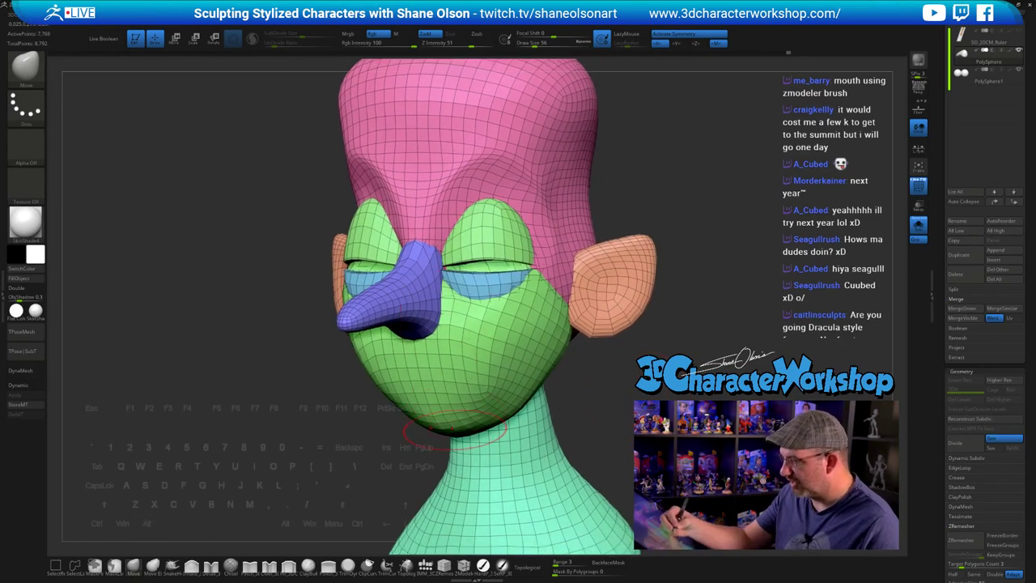
{"action": "left_click_drag", "start_coordinate": [420, 425], "coordinate": [392, 419]}
{"action": "left_click", "coordinate": [403, 297], "text": "ctrl+shift"}
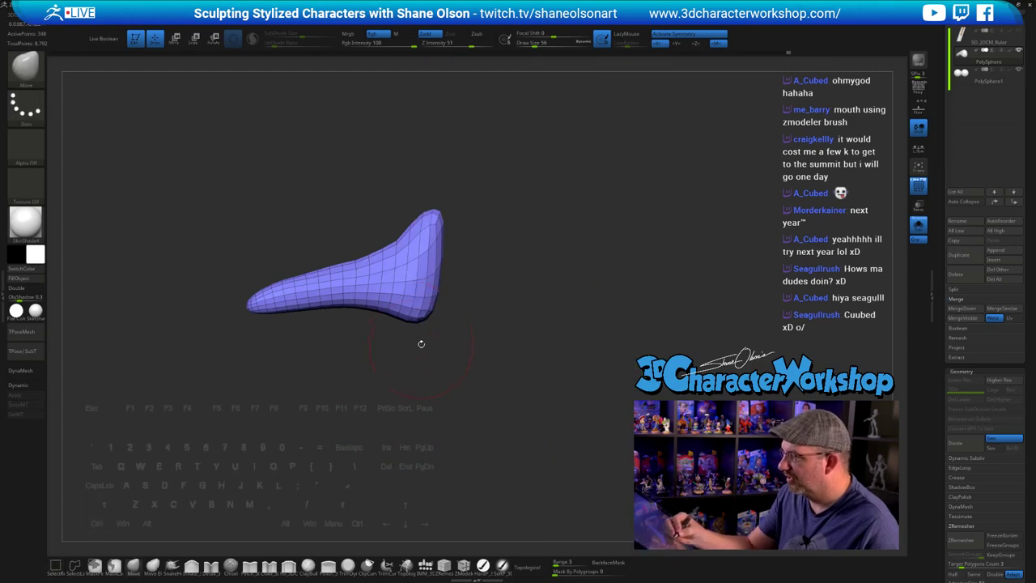
{"action": "mouse_move", "coordinate": [419, 322]}
{"action": "left_mouse_down"}
{"action": "mouse_move", "coordinate": [426, 307]}
{"action": "mouse_move", "coordinate": [331, 291]}
{"action": "mouse_move", "coordinate": [349, 273]}
{"action": "mouse_move", "coordinate": [294, 281]}
{"action": "mouse_move", "coordinate": [338, 280]}
{"action": "left_mouse_up"}
{"action": "left_click", "coordinate": [668, 314], "text": "ctrl+shift"}
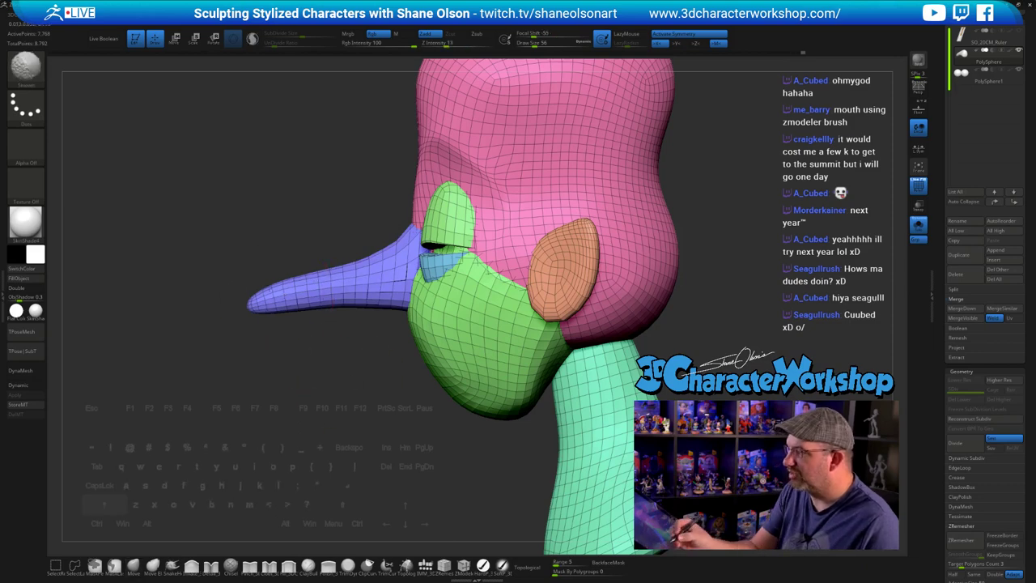
- Insert an Appendage mesh at the base of the nose with the insert-mesh brush to form a nostril
{"action": "left_click_drag", "start_coordinate": [345, 428], "coordinate": [397, 400]}
{"action": "mouse_move", "coordinate": [568, 389]}
{"action": "left_mouse_down", "text": "shift"}
{"action": "mouse_move", "coordinate": [667, 376]}
{"action": "mouse_move", "coordinate": [744, 393]}
{"action": "mouse_move", "coordinate": [687, 390]}
{"action": "left_mouse_up", "text": "shift"}
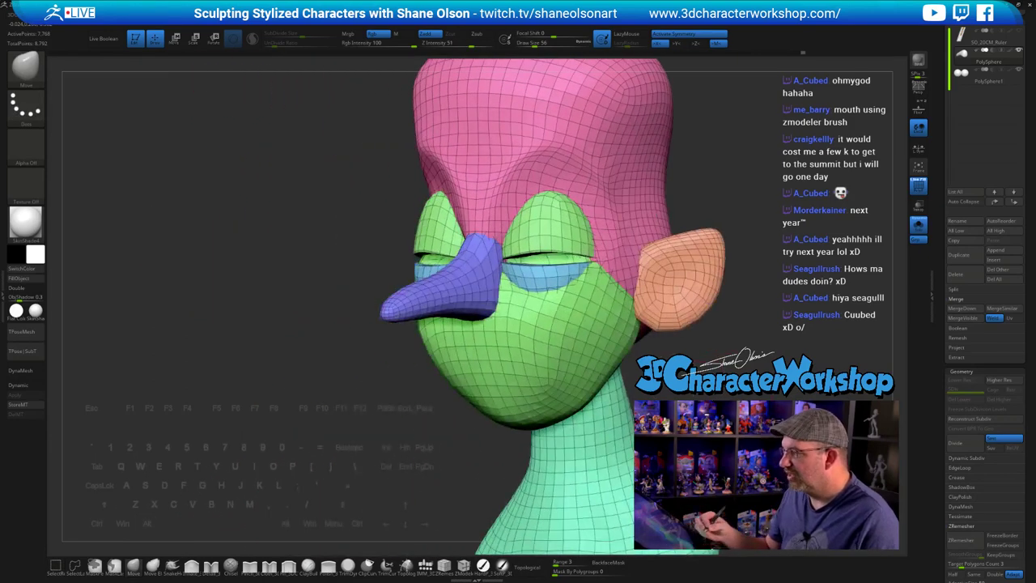
{"action": "left_click_drag", "start_coordinate": [470, 415], "coordinate": [417, 426]}
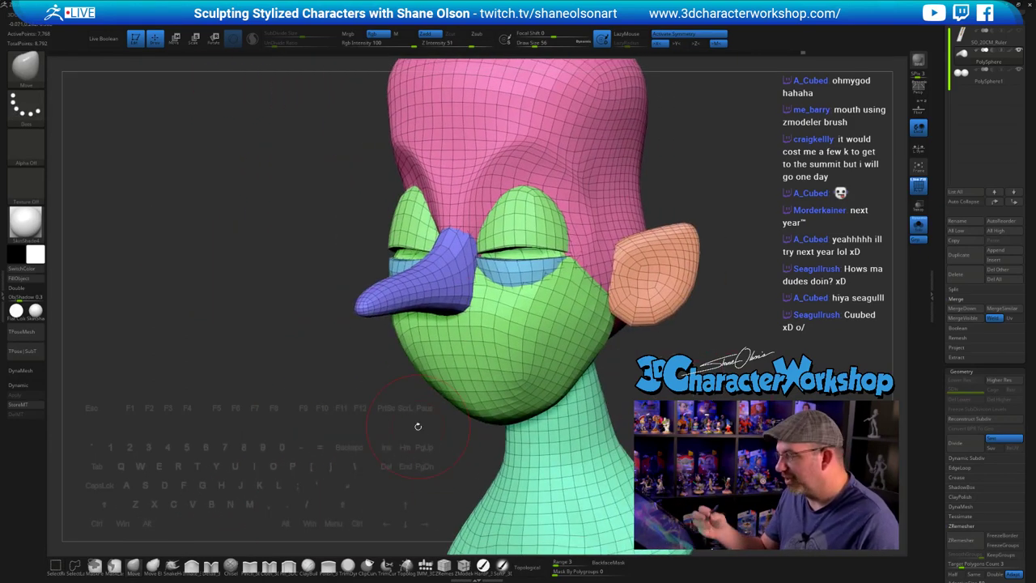
{"action": "left_click", "coordinate": [425, 567]}
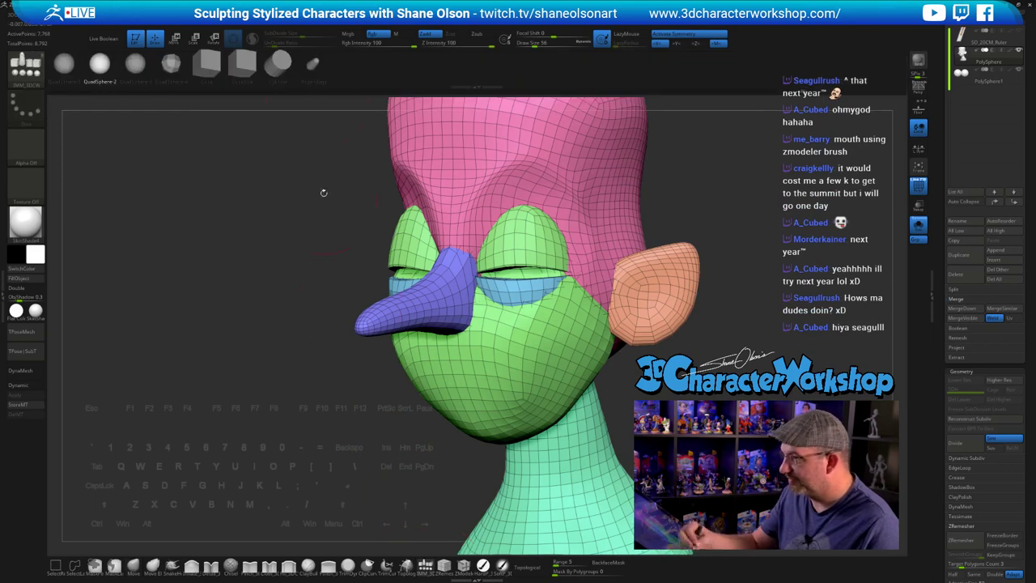
{"action": "left_click", "coordinate": [319, 81]}
{"action": "left_click_drag", "start_coordinate": [473, 320], "coordinate": [489, 338]}
- Move and rotate the inserted nostril with the gizmo so it sits against the side of the nose base
{"action": "left_click_drag", "start_coordinate": [615, 356], "coordinate": [505, 364], "text": "shift"}
{"action": "key", "text": "w"}
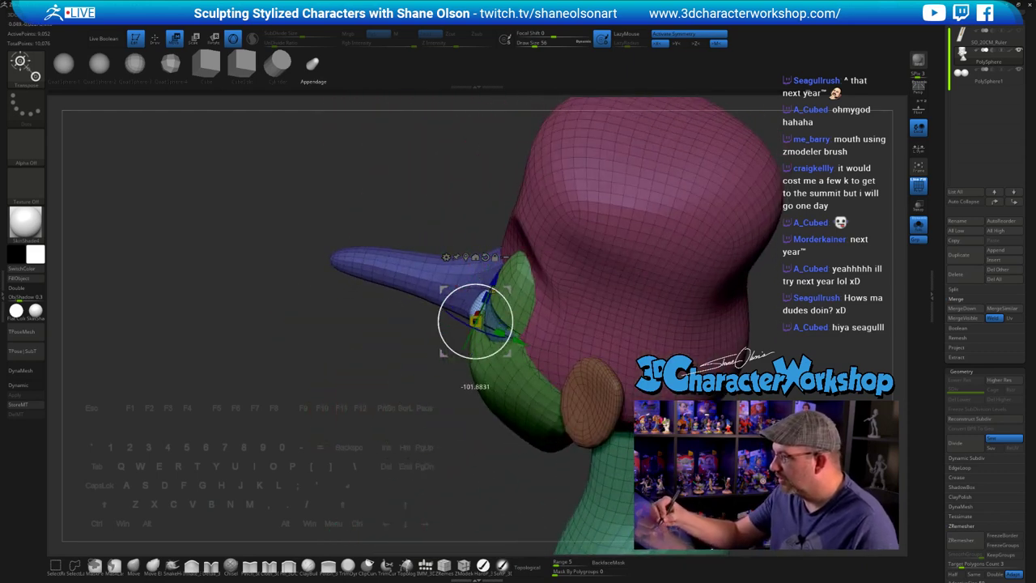
{"action": "left_click_drag", "start_coordinate": [493, 290], "coordinate": [615, 348], "text": "shift"}
{"action": "left_click_drag", "start_coordinate": [522, 398], "coordinate": [525, 377], "text": "alt"}
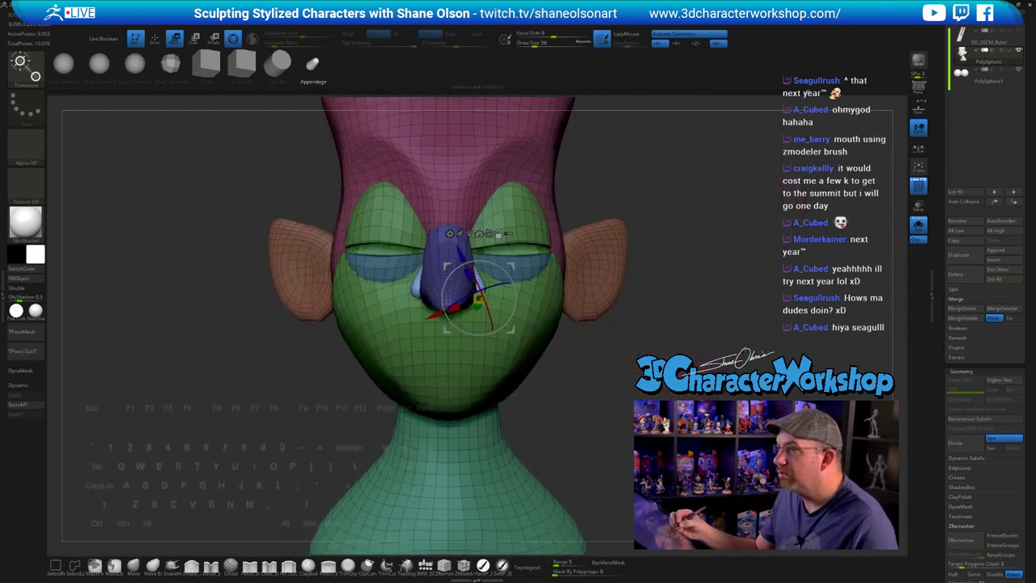
{"action": "left_click_drag", "start_coordinate": [512, 268], "coordinate": [518, 276]}
{"action": "left_click_drag", "start_coordinate": [651, 356], "coordinate": [549, 365]}
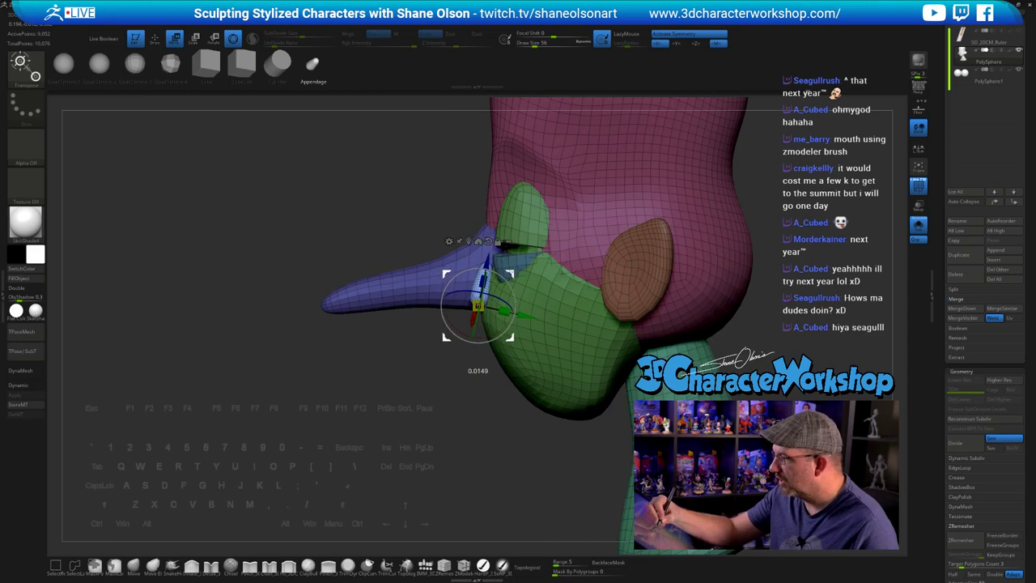
{"action": "mouse_move", "coordinate": [469, 384]}
{"action": "left_mouse_down"}
{"action": "mouse_move", "coordinate": [623, 381]}
{"action": "mouse_move", "coordinate": [615, 394]}
{"action": "mouse_move", "coordinate": [624, 374]}
{"action": "mouse_move", "coordinate": [573, 384]}
{"action": "left_mouse_up"}
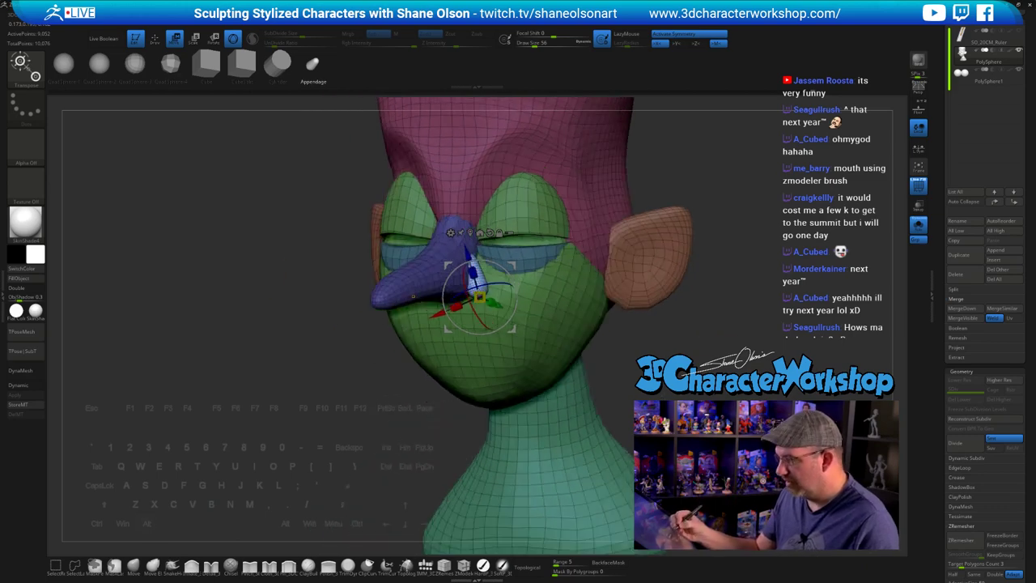
- Return to draw mode, set the draw size to 29 and clear the mask from the nostrils
{"action": "key", "text": "q"}
{"action": "mouse_move", "coordinate": [702, 374]}
{"action": "left_mouse_down", "text": "alt"}
{"action": "mouse_move", "coordinate": [669, 376]}
{"action": "mouse_move", "coordinate": [660, 243]}
{"action": "left_mouse_up", "text": "alt"}
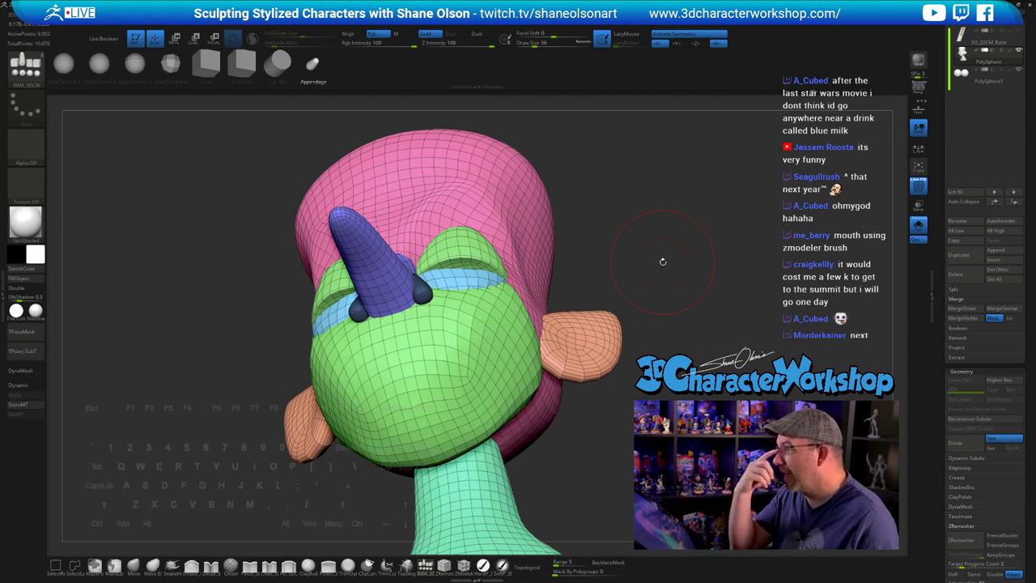
{"action": "key", "text": "s"}
{"action": "left_click_drag", "start_coordinate": [645, 263], "coordinate": [639, 264]}
{"action": "left_click_drag", "start_coordinate": [647, 364], "coordinate": [621, 337], "text": "alt"}
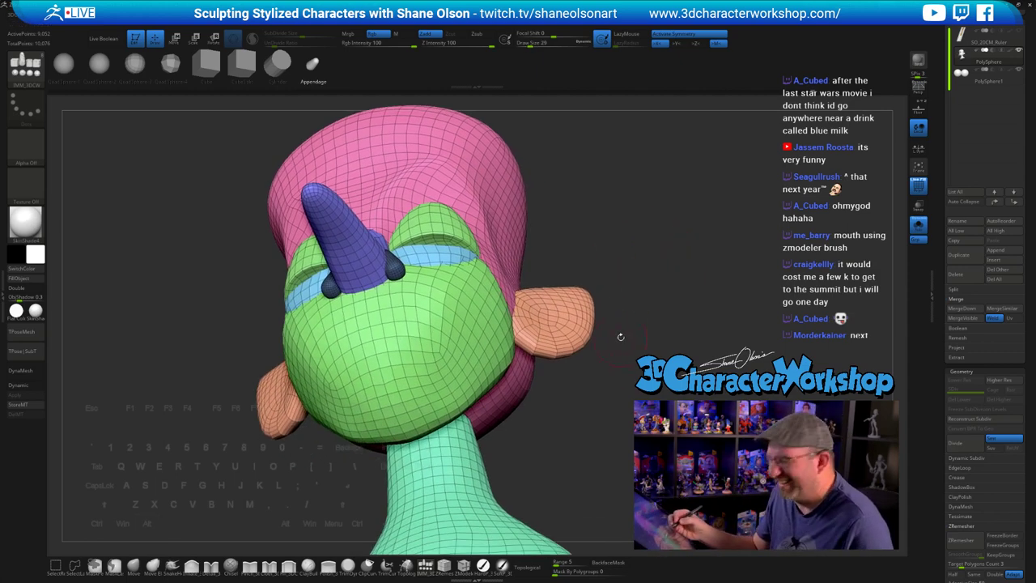
{"action": "mouse_move", "coordinate": [625, 262]}
{"action": "left_mouse_down"}
{"action": "mouse_move", "coordinate": [654, 299]}
{"action": "mouse_move", "coordinate": [633, 296]}
{"action": "left_mouse_up"}
{"action": "left_click", "coordinate": [395, 269]}
{"action": "key", "text": "ctrl+z"}
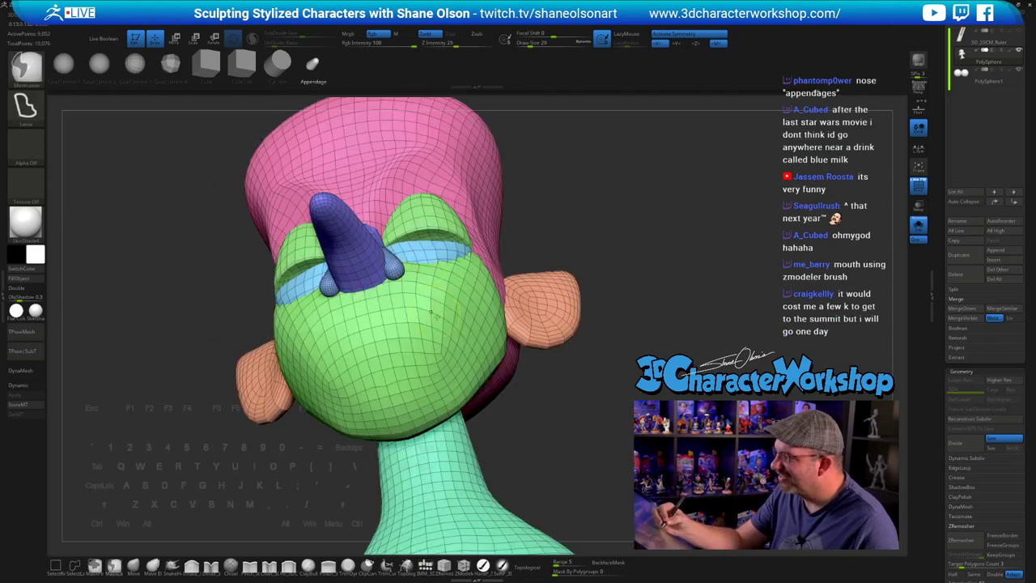
- Adjust the nostrils beside the nose base using the Move brush at draw size 33
{"action": "left_click", "coordinate": [133, 566]}
{"action": "left_click_drag", "start_coordinate": [626, 382], "coordinate": [635, 340]}
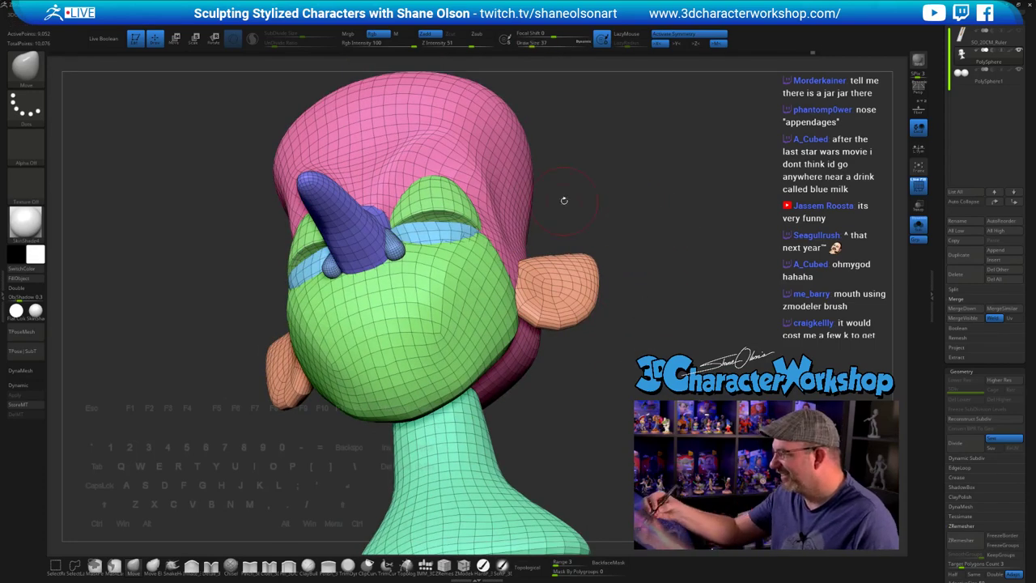
{"action": "left_click_drag", "start_coordinate": [564, 200], "coordinate": [573, 195]}
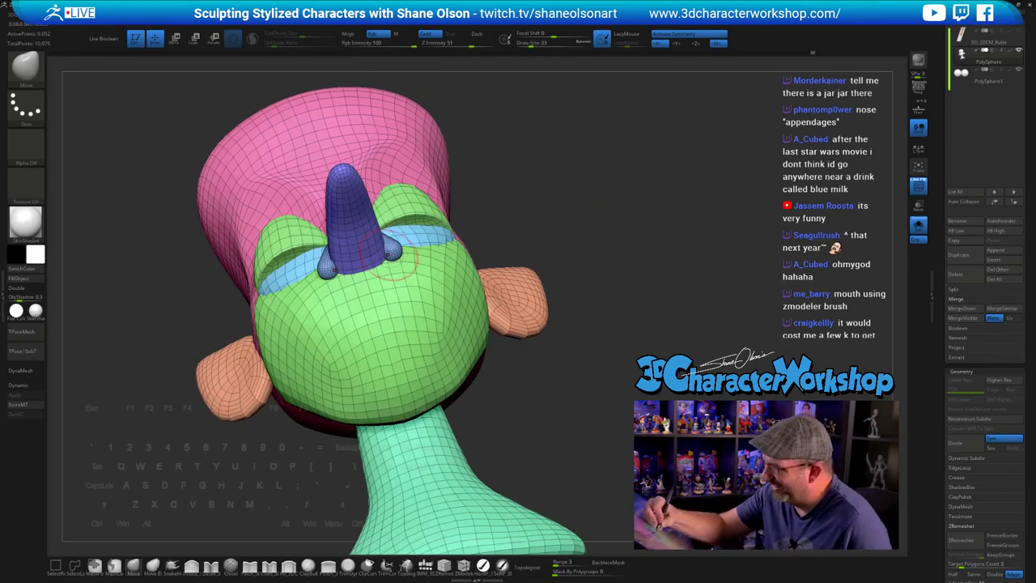
{"action": "left_click_drag", "start_coordinate": [562, 397], "coordinate": [558, 418]}
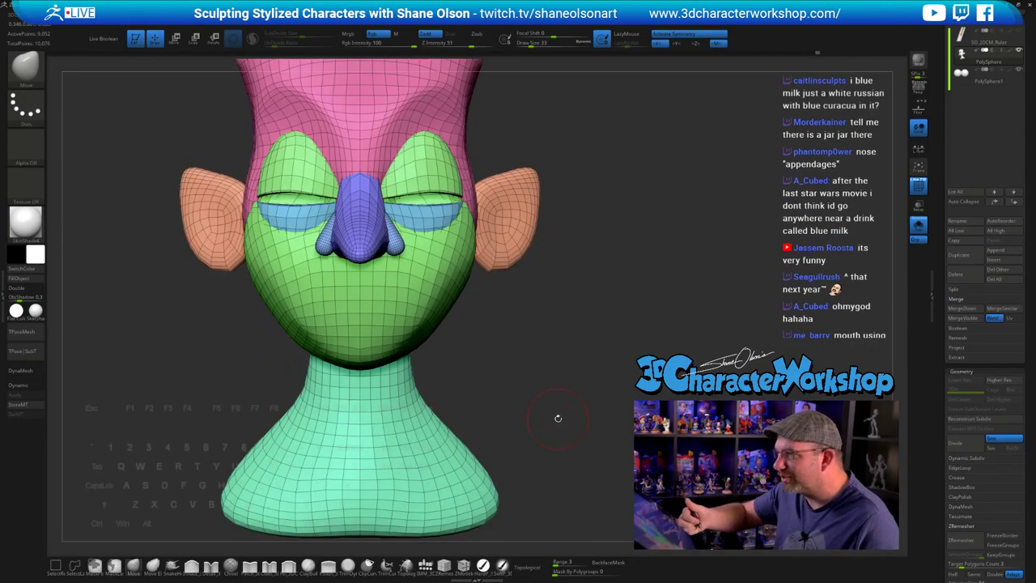
{"action": "left_click_drag", "start_coordinate": [659, 364], "coordinate": [571, 379]}
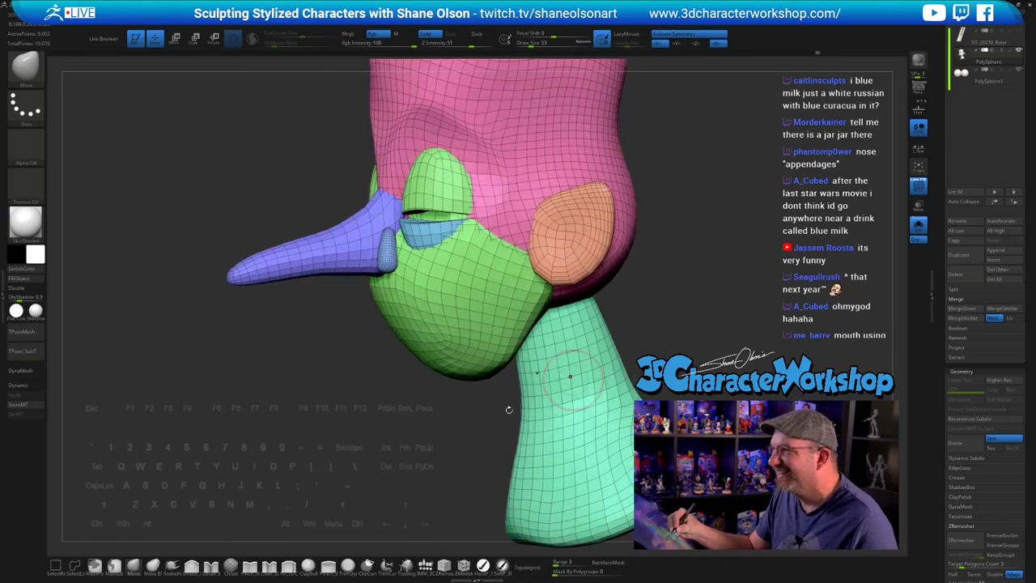
- Mask everything except the nostrils and rotate them about 60 degrees in side view so they slant along the nose
{"action": "left_click_drag", "start_coordinate": [417, 418], "coordinate": [575, 390]}
{"action": "key", "text": "w"}
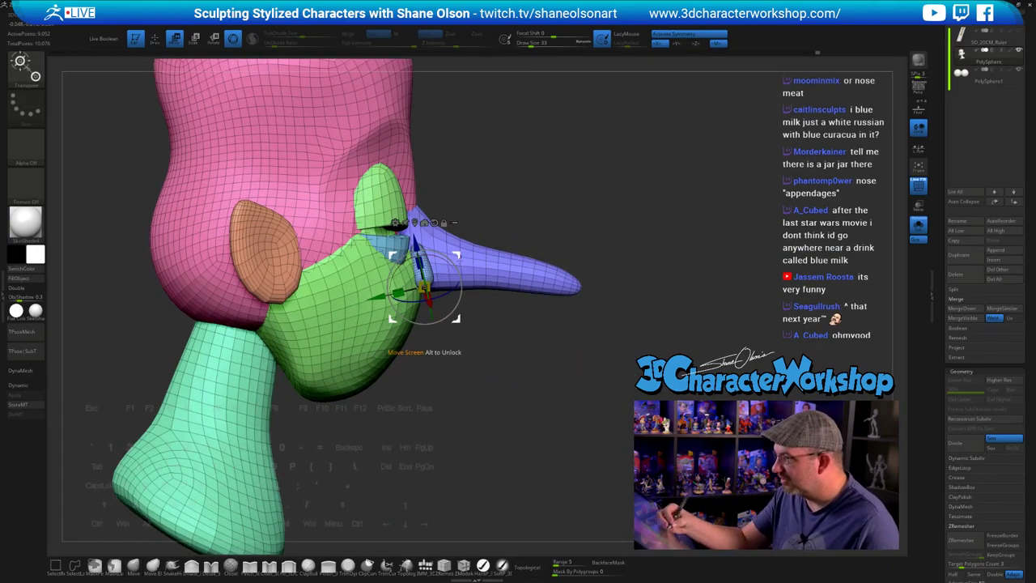
{"action": "left_click_drag", "start_coordinate": [456, 256], "coordinate": [556, 166], "text": "alt"}
{"action": "left_click", "coordinate": [423, 267], "text": "ctrl"}
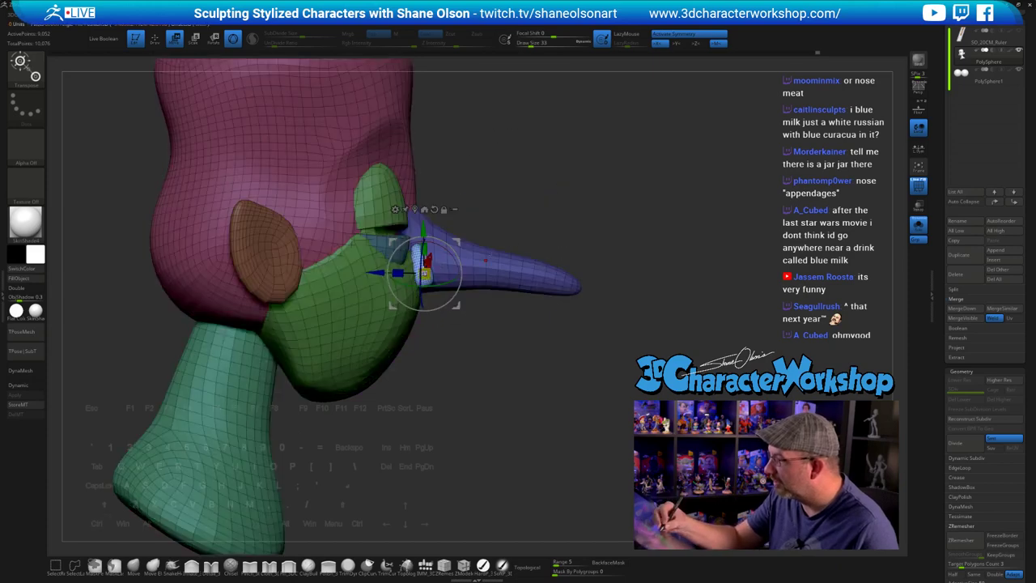
{"action": "left_click_drag", "start_coordinate": [451, 247], "coordinate": [459, 287]}
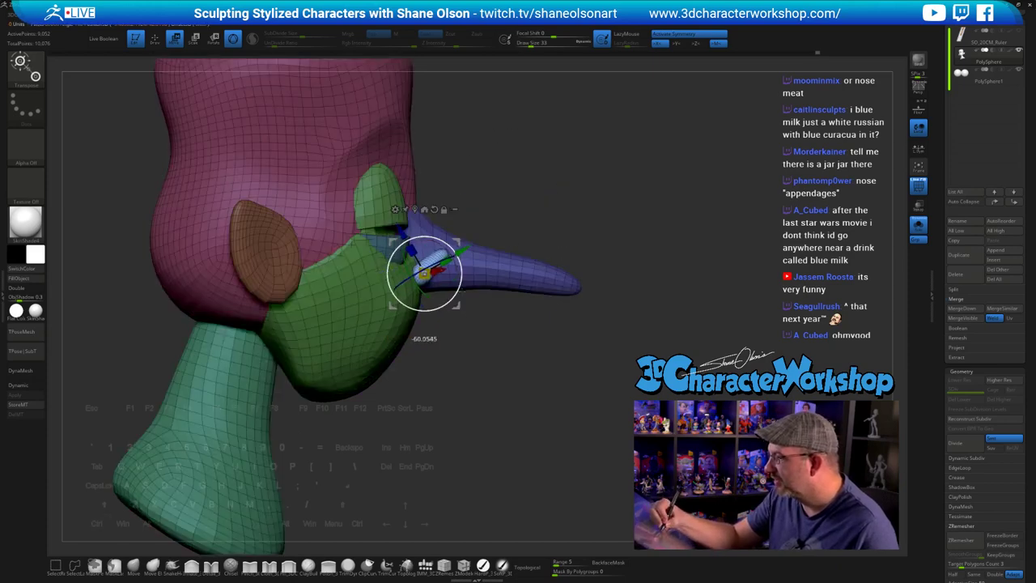
{"action": "left_click_drag", "start_coordinate": [610, 386], "coordinate": [550, 387]}
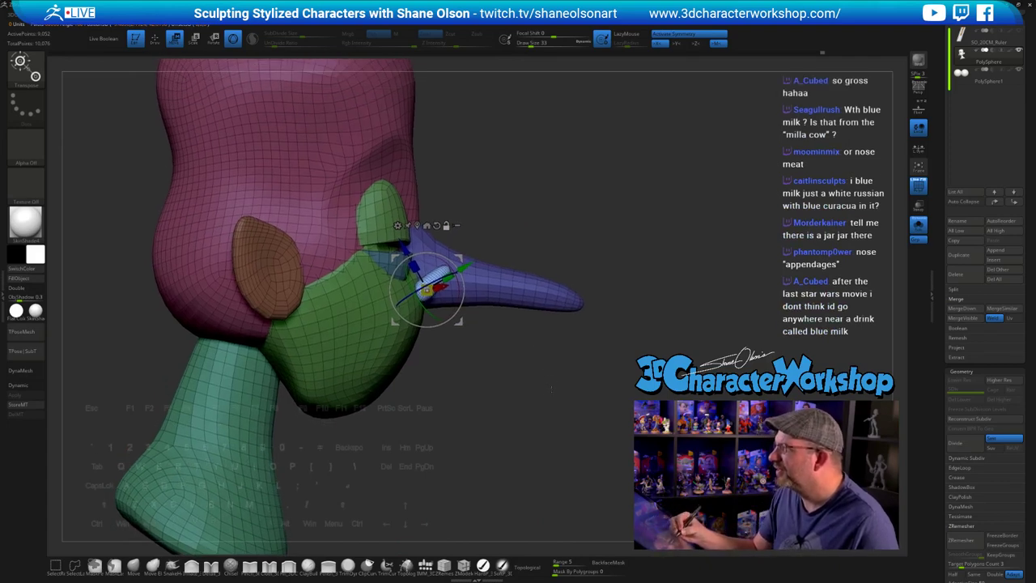
{"action": "mouse_move", "coordinate": [619, 377]}
{"action": "left_mouse_down", "text": "alt"}
{"action": "mouse_move", "coordinate": [616, 350]}
{"action": "mouse_move", "coordinate": [607, 379]}
{"action": "mouse_move", "coordinate": [648, 375]}
{"action": "mouse_move", "coordinate": [651, 417]}
{"action": "mouse_move", "coordinate": [631, 396]}
{"action": "mouse_move", "coordinate": [648, 343]}
{"action": "left_mouse_up", "text": "alt"}
- Shape the unmasked nostrils into broad, rounded teardrops against the nose using the Move brush at draw size 23
{"action": "key", "text": "q"}
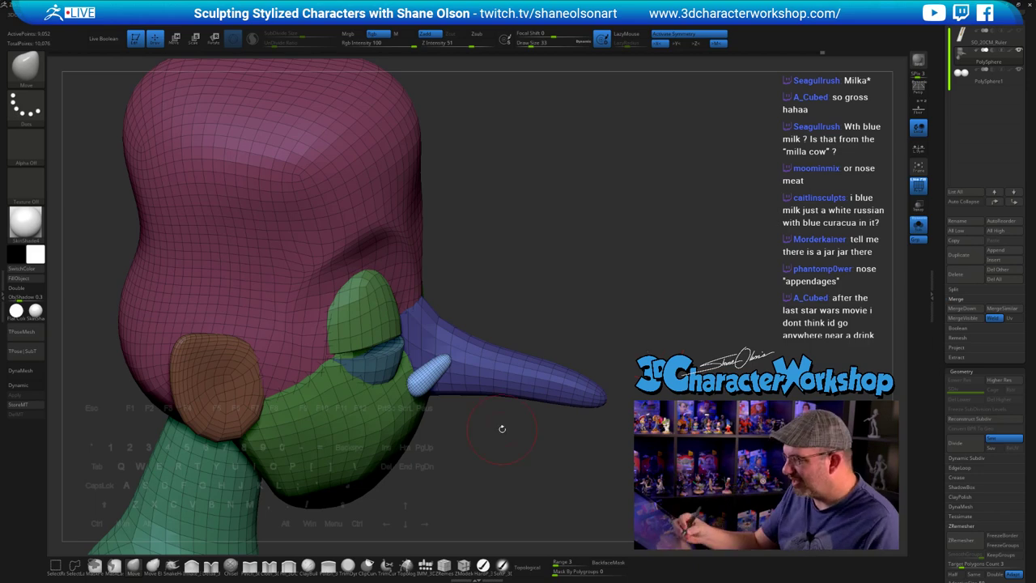
{"action": "key", "text": "s"}
{"action": "key", "text": "s"}
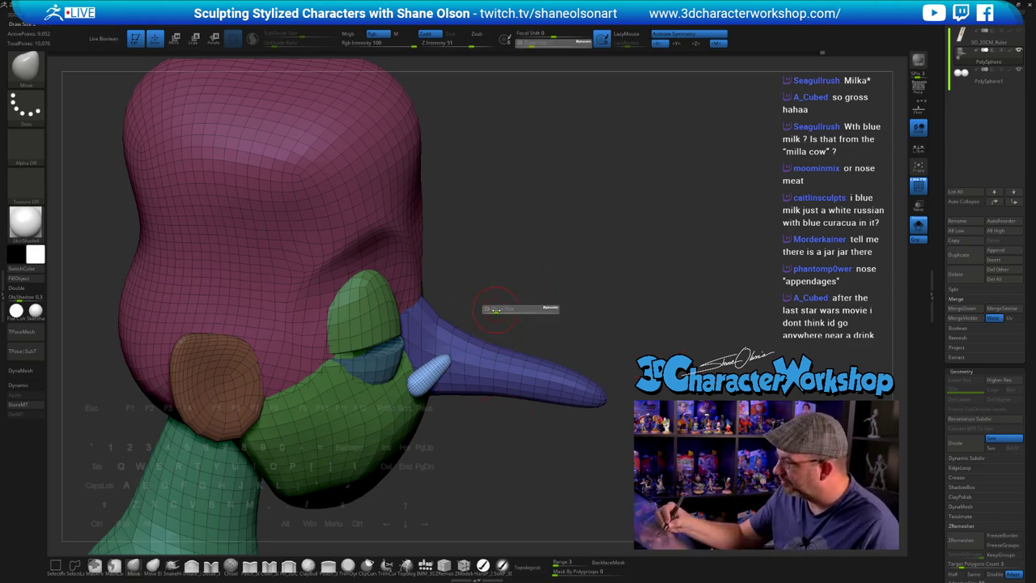
{"action": "left_click_drag", "start_coordinate": [498, 309], "coordinate": [495, 309]}
{"action": "mouse_move", "coordinate": [420, 348]}
{"action": "right_mouse_down"}
{"action": "mouse_move", "coordinate": [429, 368]}
{"action": "mouse_move", "coordinate": [456, 348]}
{"action": "mouse_move", "coordinate": [428, 354]}
{"action": "mouse_move", "coordinate": [400, 400]}
{"action": "mouse_move", "coordinate": [446, 422]}
{"action": "right_mouse_up"}
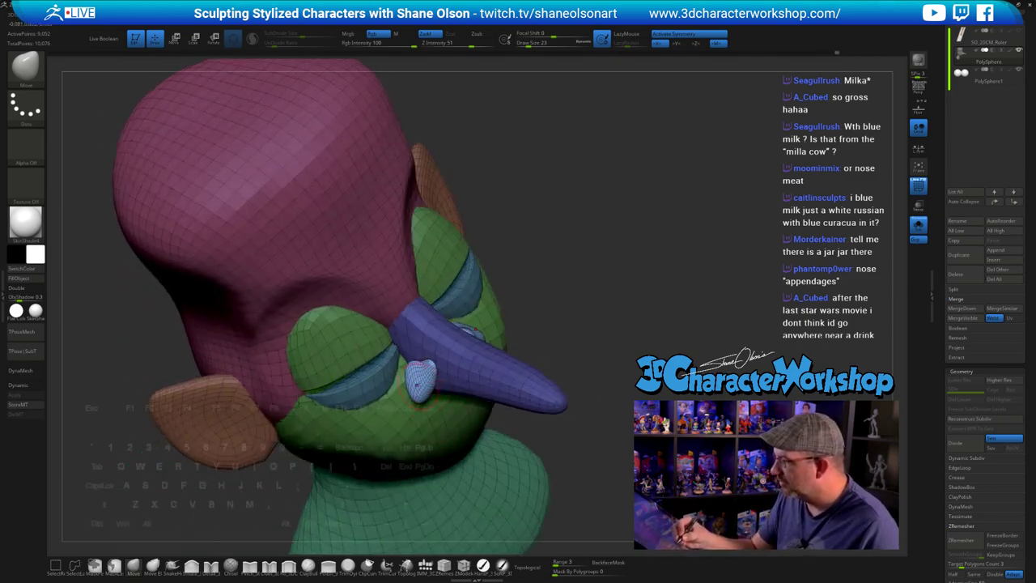
{"action": "right_click_drag", "start_coordinate": [432, 340], "coordinate": [415, 395]}
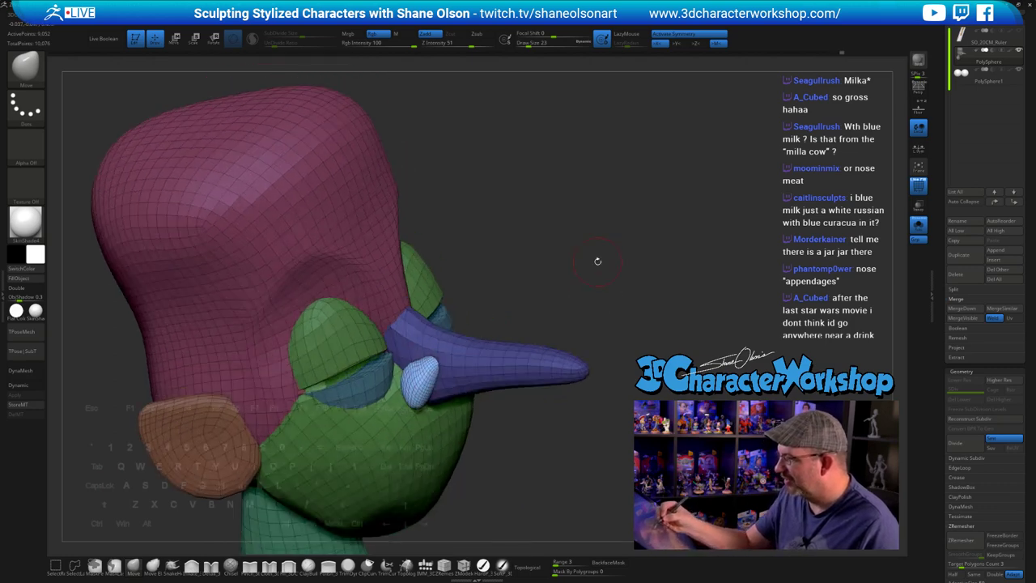
{"action": "key", "text": "shift"}
{"action": "right_click_drag", "start_coordinate": [494, 363], "coordinate": [522, 435]}
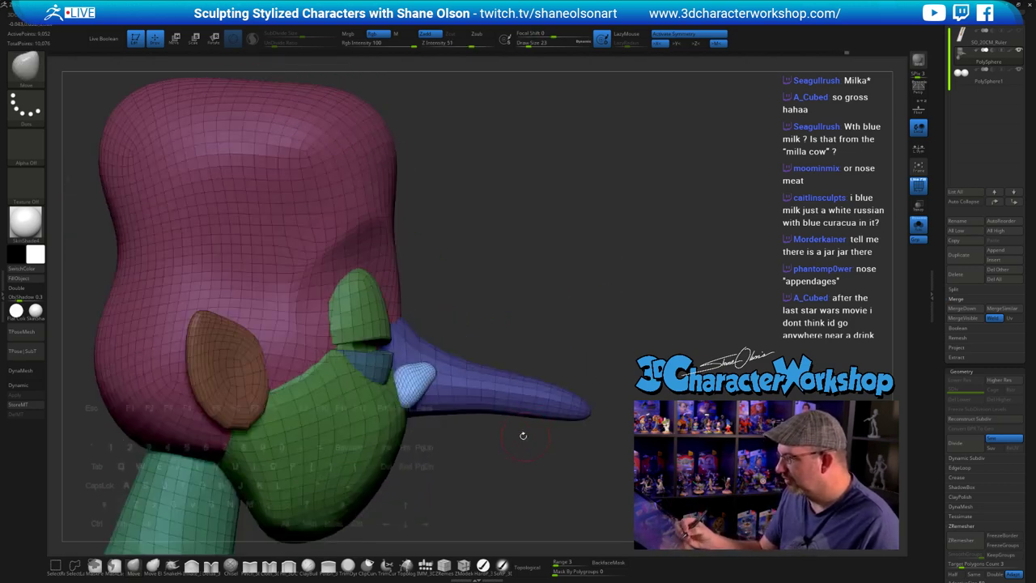
{"action": "mouse_move", "coordinate": [410, 374]}
{"action": "right_mouse_down"}
{"action": "mouse_move", "coordinate": [422, 363]}
{"action": "mouse_move", "coordinate": [463, 384]}
{"action": "mouse_move", "coordinate": [484, 420]}
{"action": "right_mouse_up"}
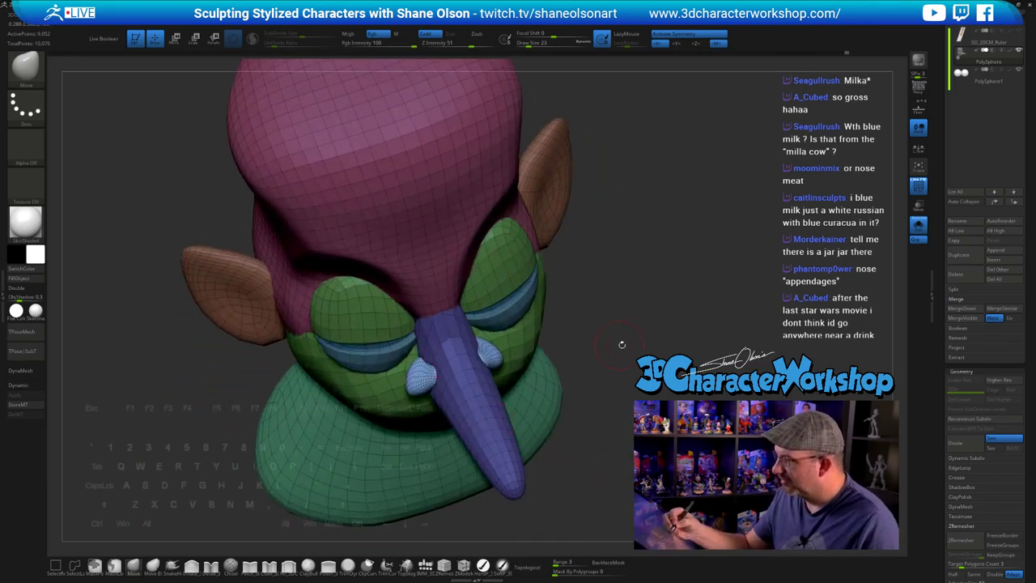
{"action": "right_click_drag", "start_coordinate": [621, 344], "coordinate": [443, 364]}
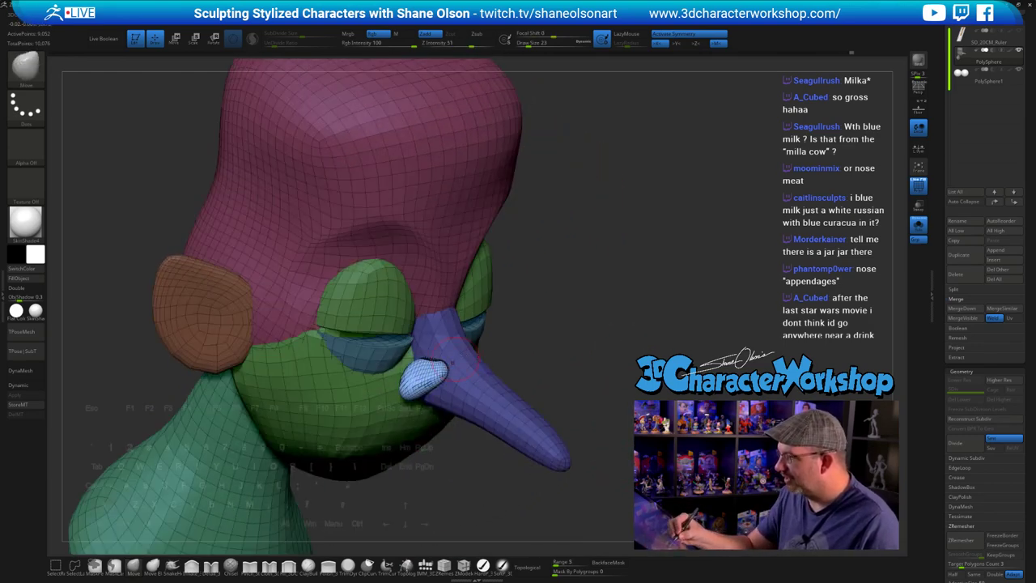
- Invert the mask to protect the nostrils and adjust the nose base around them, raising the Move brush's draw size to 41
{"action": "mouse_move", "coordinate": [585, 355]}
{"action": "right_mouse_down"}
{"action": "mouse_move", "coordinate": [634, 392]}
{"action": "mouse_move", "coordinate": [619, 368]}
{"action": "mouse_move", "coordinate": [627, 378]}
{"action": "right_mouse_up"}
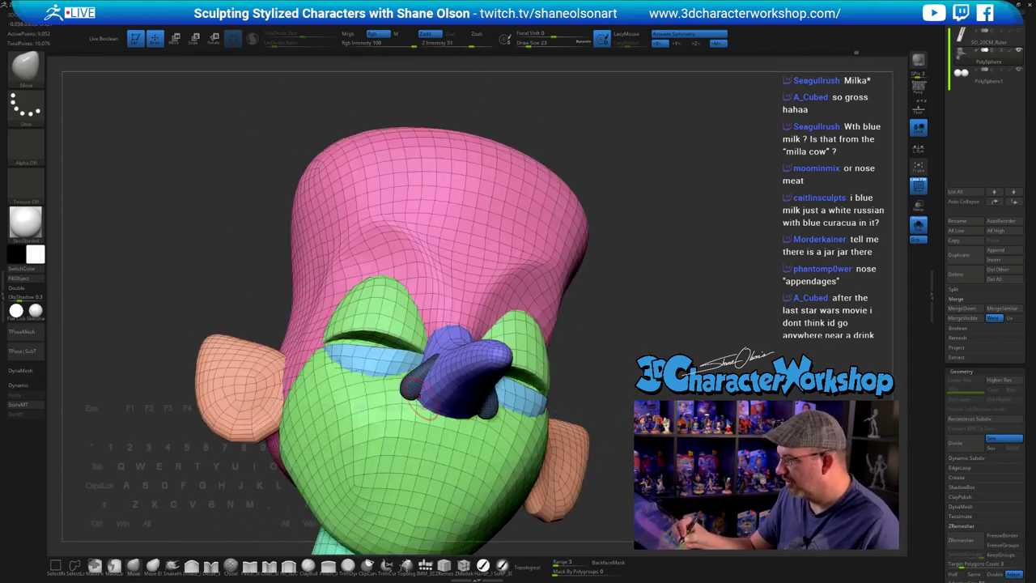
{"action": "left_click_drag", "start_coordinate": [422, 398], "coordinate": [429, 399]}
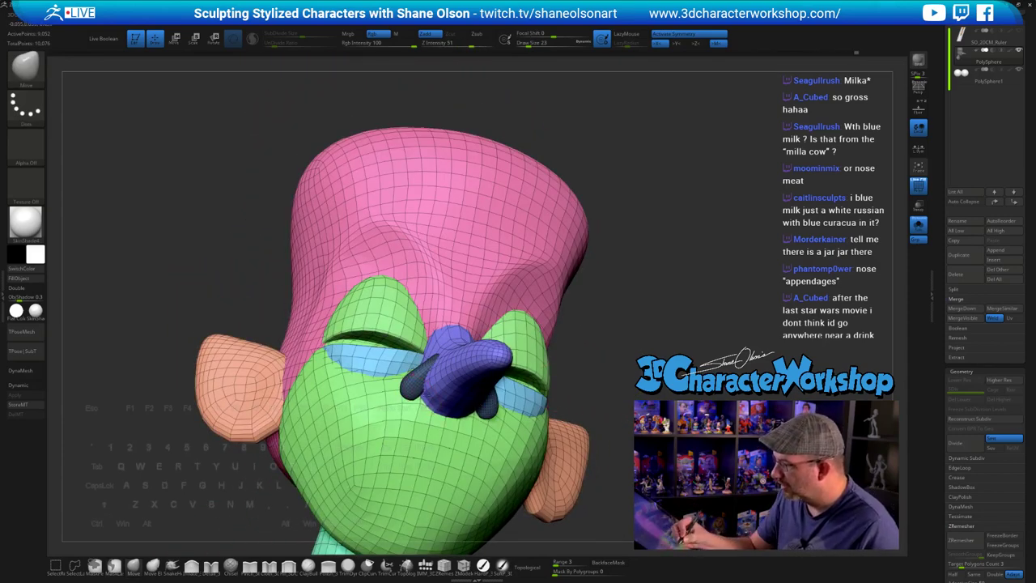
{"action": "left_click_drag", "start_coordinate": [650, 398], "coordinate": [623, 400]}
{"action": "mouse_move", "coordinate": [631, 350]}
{"action": "left_mouse_down"}
{"action": "mouse_move", "coordinate": [620, 326]}
{"action": "mouse_move", "coordinate": [537, 317]}
{"action": "left_mouse_up"}
{"action": "left_click_drag", "start_coordinate": [487, 442], "coordinate": [485, 424]}
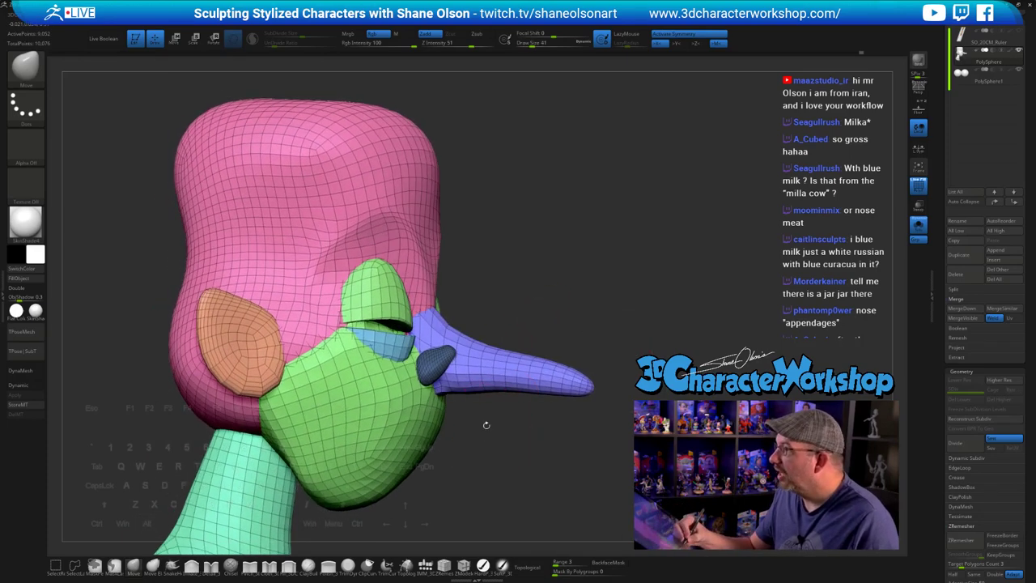
{"action": "left_click_drag", "start_coordinate": [544, 460], "coordinate": [577, 380]}
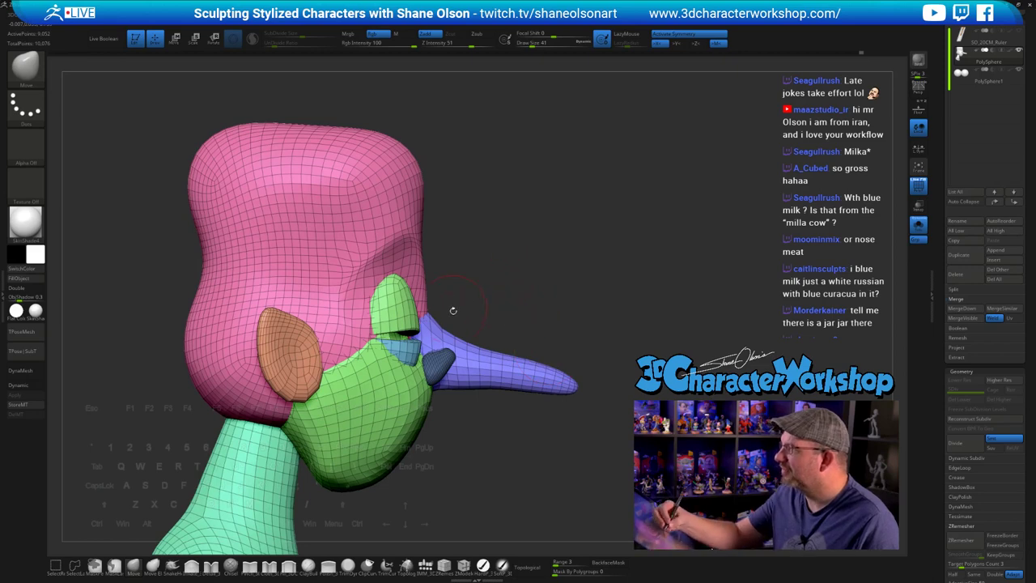
- Check the whole head's proportions from the front and side, and set the Move brush's draw size to 62
{"action": "left_click_drag", "start_coordinate": [506, 336], "coordinate": [641, 414]}
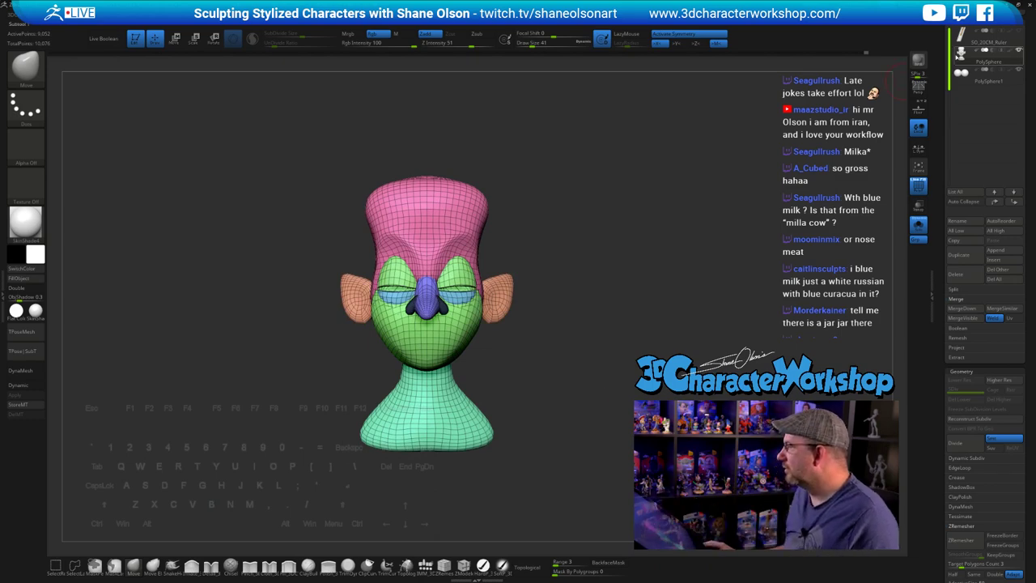
{"action": "mouse_move", "coordinate": [661, 171]}
{"action": "left_mouse_down"}
{"action": "mouse_move", "coordinate": [635, 207]}
{"action": "mouse_move", "coordinate": [617, 176]}
{"action": "mouse_move", "coordinate": [610, 186]}
{"action": "mouse_move", "coordinate": [647, 212]}
{"action": "mouse_move", "coordinate": [657, 251]}
{"action": "mouse_move", "coordinate": [642, 249]}
{"action": "mouse_move", "coordinate": [654, 262]}
{"action": "mouse_move", "coordinate": [614, 249]}
{"action": "left_mouse_up"}
{"action": "key", "text": "s"}
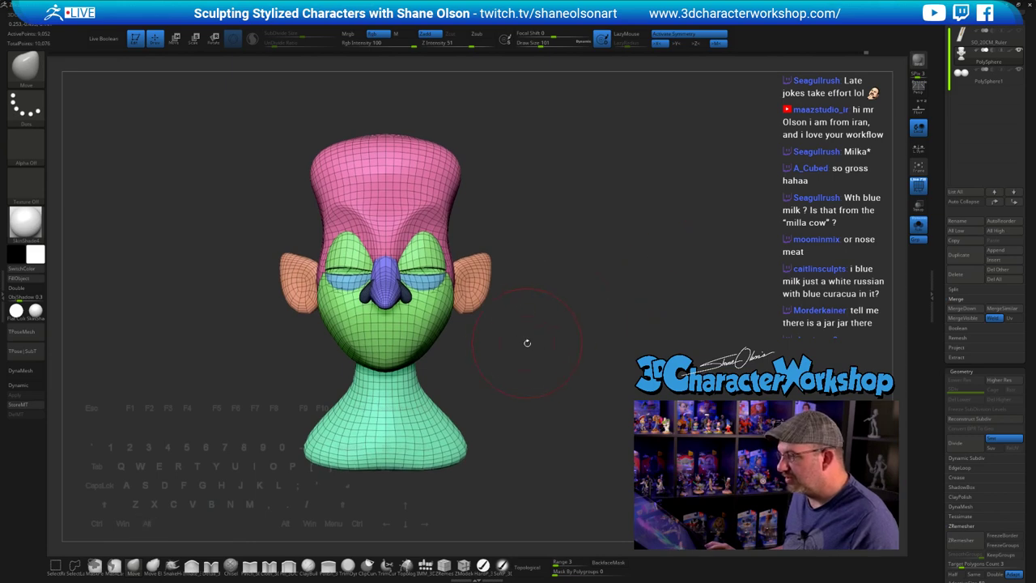
{"action": "left_click_drag", "start_coordinate": [524, 319], "coordinate": [539, 321], "text": "alt"}
{"action": "key", "text": "s"}
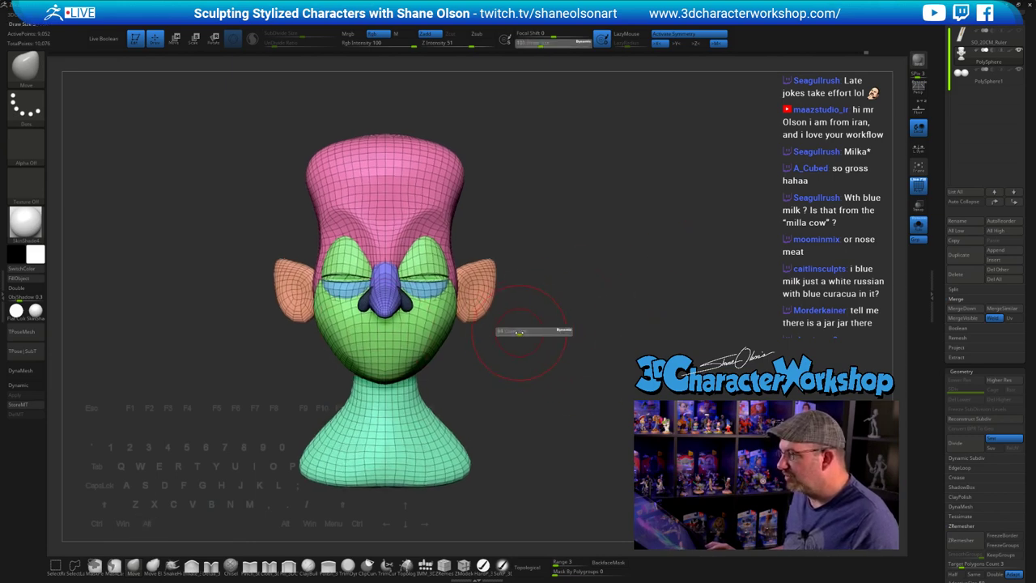
{"action": "left_click", "coordinate": [518, 332]}
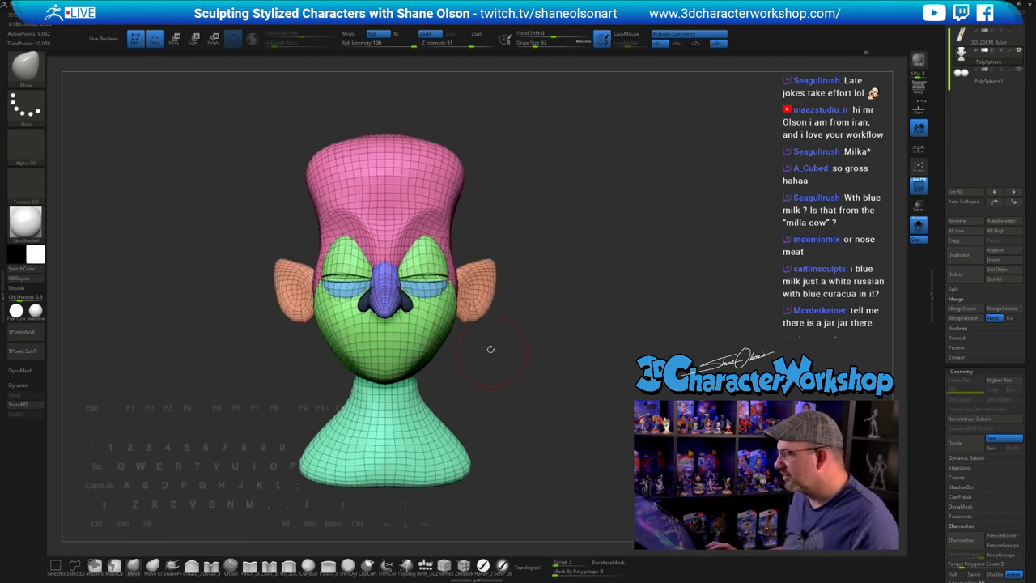
{"action": "left_click_drag", "start_coordinate": [490, 349], "coordinate": [348, 312]}
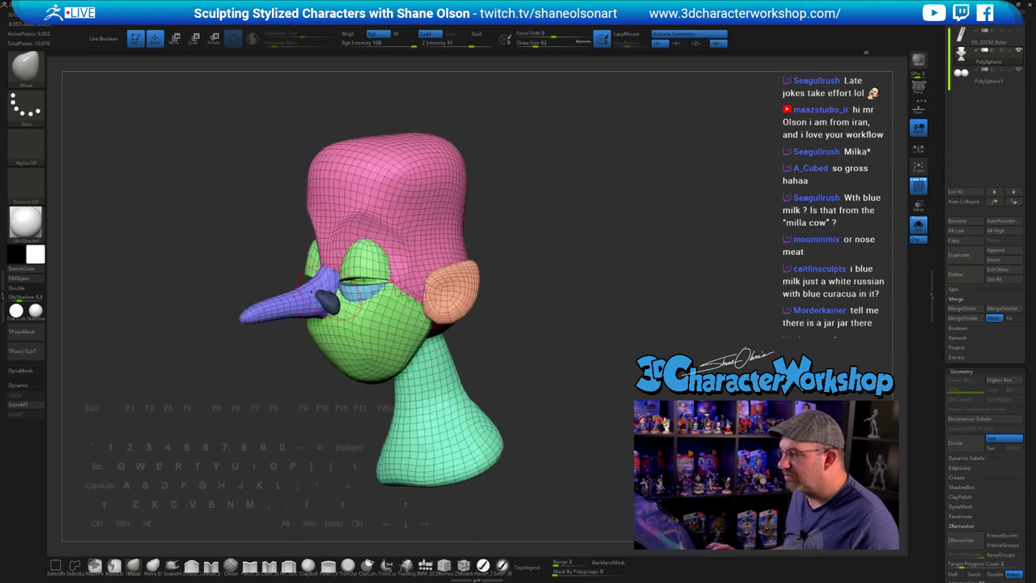
{"action": "left_click_drag", "start_coordinate": [282, 322], "coordinate": [582, 282]}
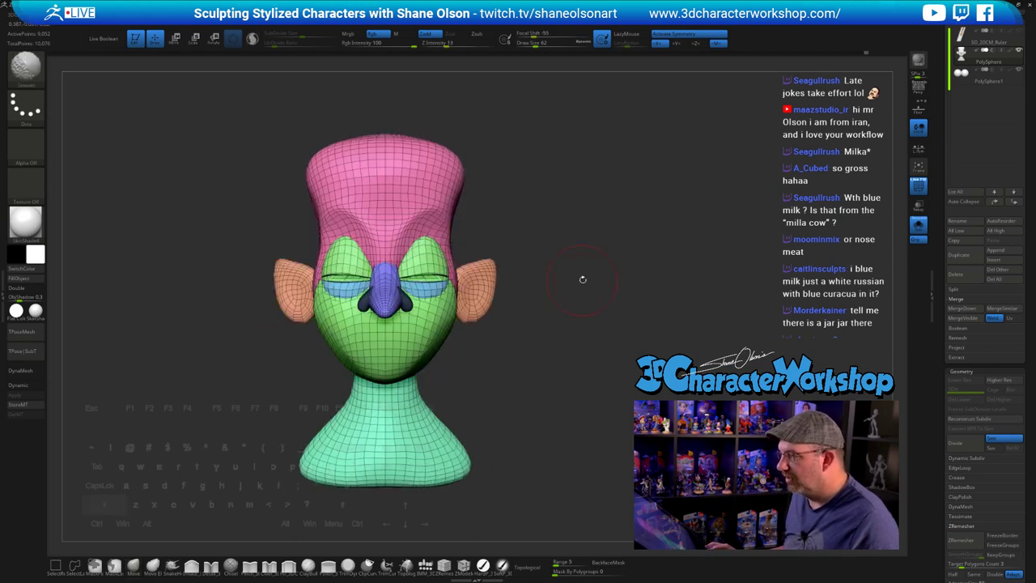
- Clear the mask, subdivide the whole head once, and delete its lower subdivision level
{"action": "key", "text": "ctrl+d"}
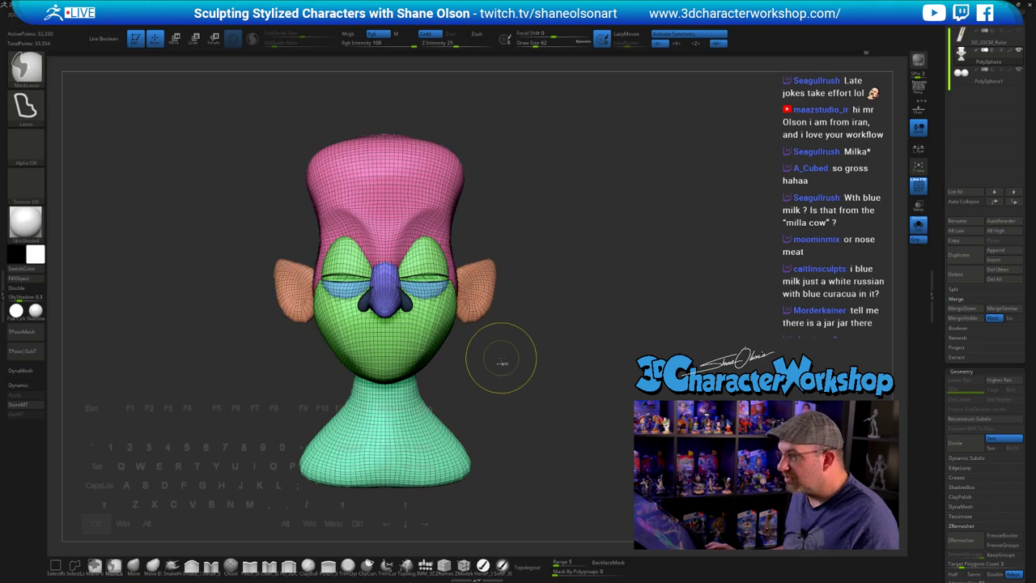
{"action": "key", "text": "ctrl+z"}
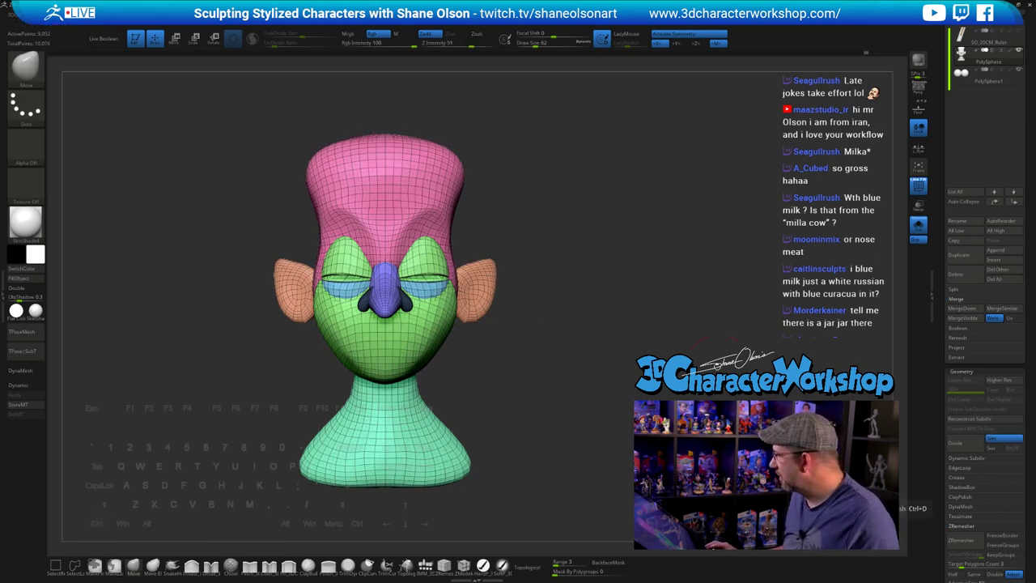
{"action": "left_click_drag", "start_coordinate": [695, 335], "coordinate": [677, 335], "text": "ctrl"}
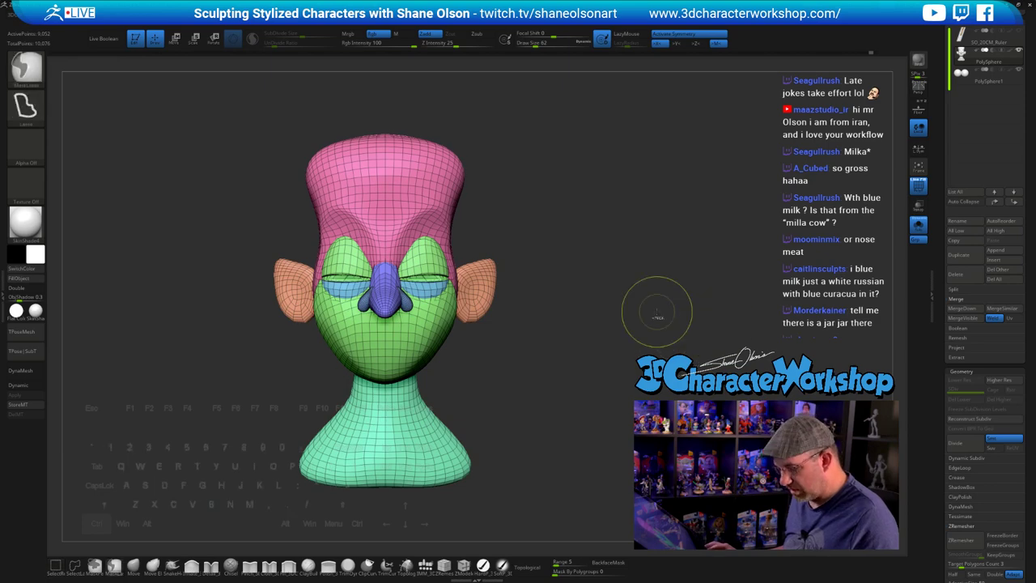
{"action": "key", "text": "ctrl+d"}
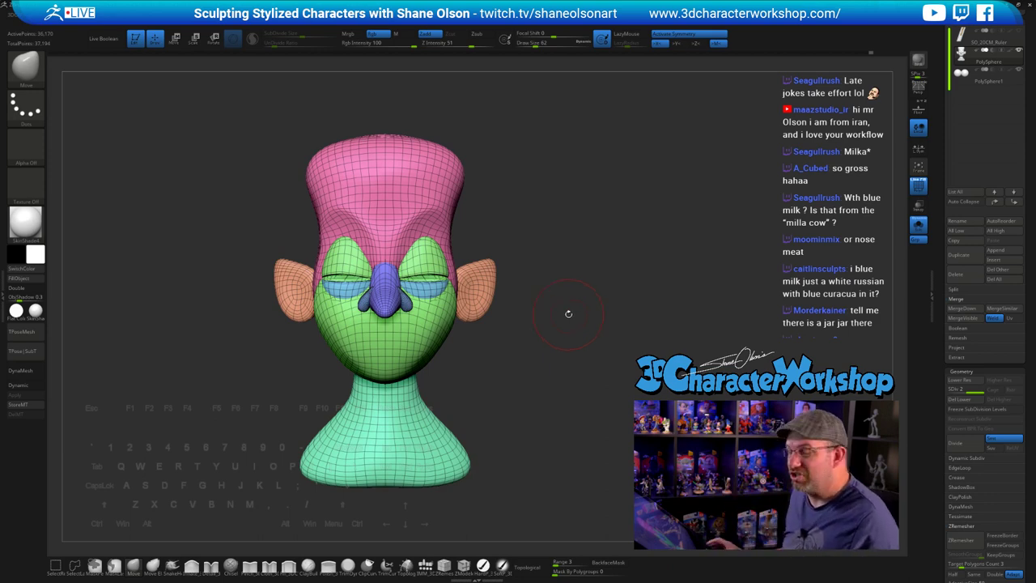
{"action": "left_click_drag", "start_coordinate": [603, 307], "coordinate": [580, 343]}
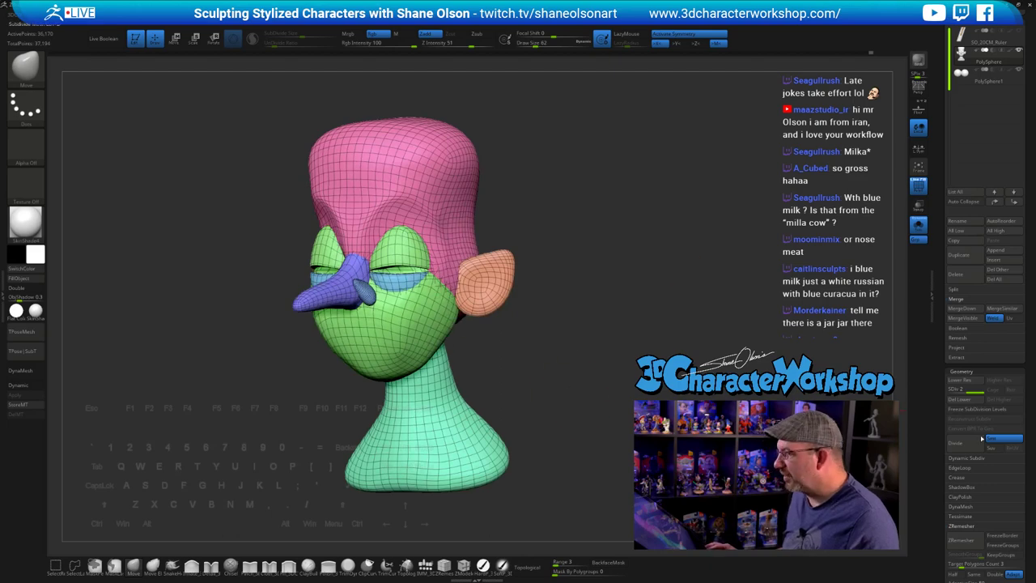
{"action": "left_click", "coordinate": [961, 404]}
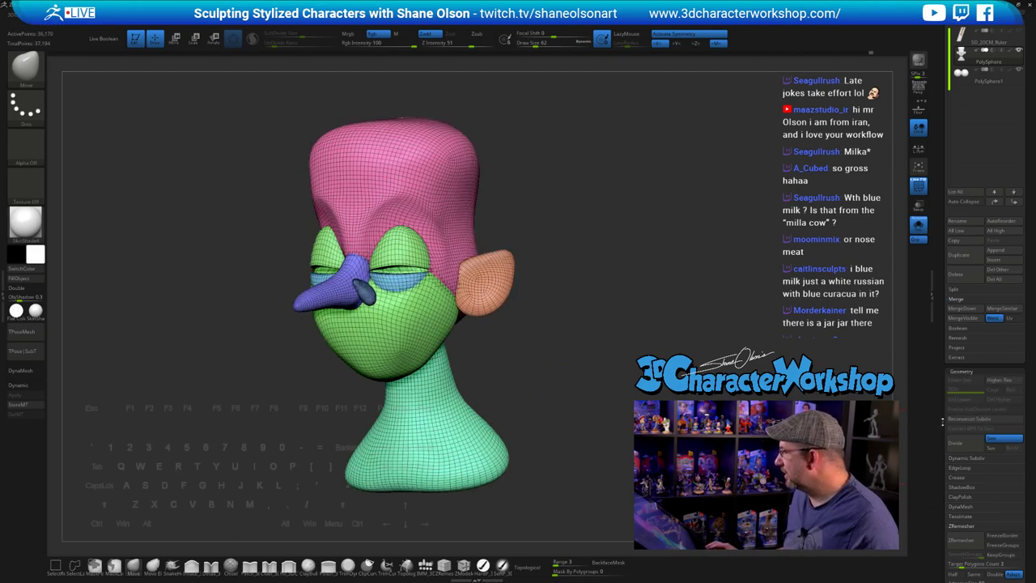
- Try to ZRemesh the head with a target polygons count of 4 and inspect the topology from several angles
{"action": "left_click_drag", "start_coordinate": [938, 424], "coordinate": [936, 304]}
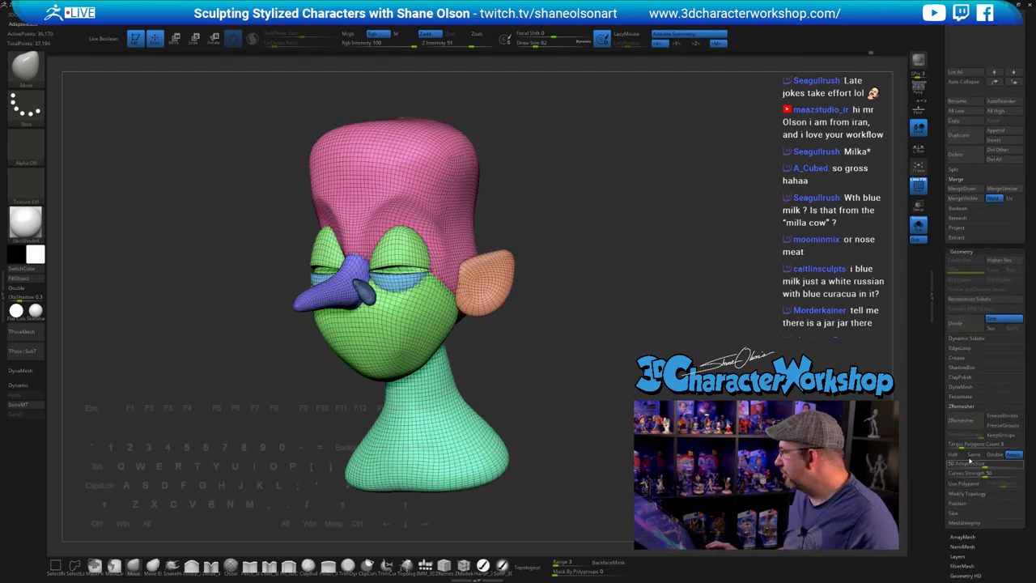
{"action": "left_click", "coordinate": [962, 419]}
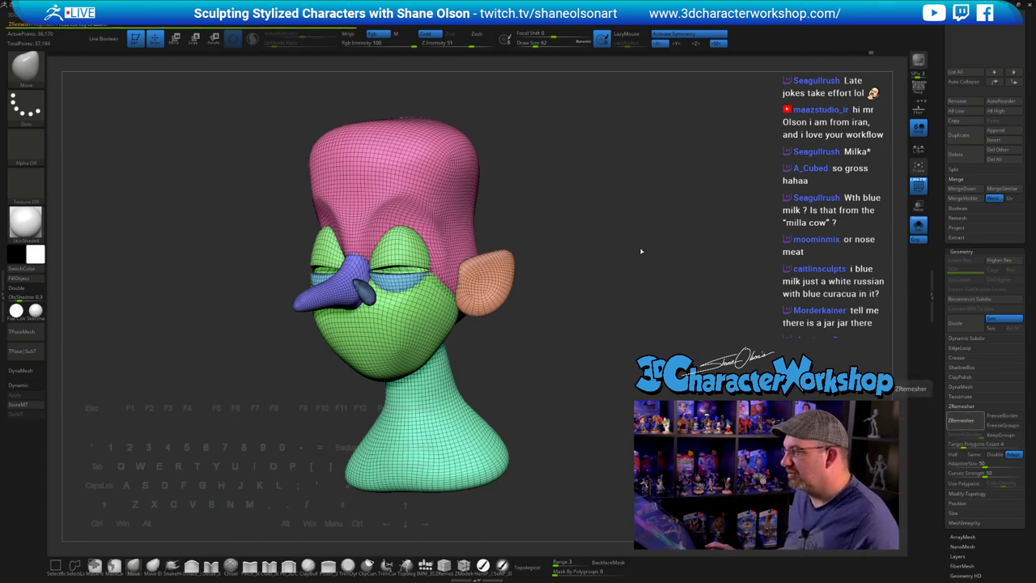
{"action": "left_click_drag", "start_coordinate": [634, 301], "coordinate": [665, 303]}
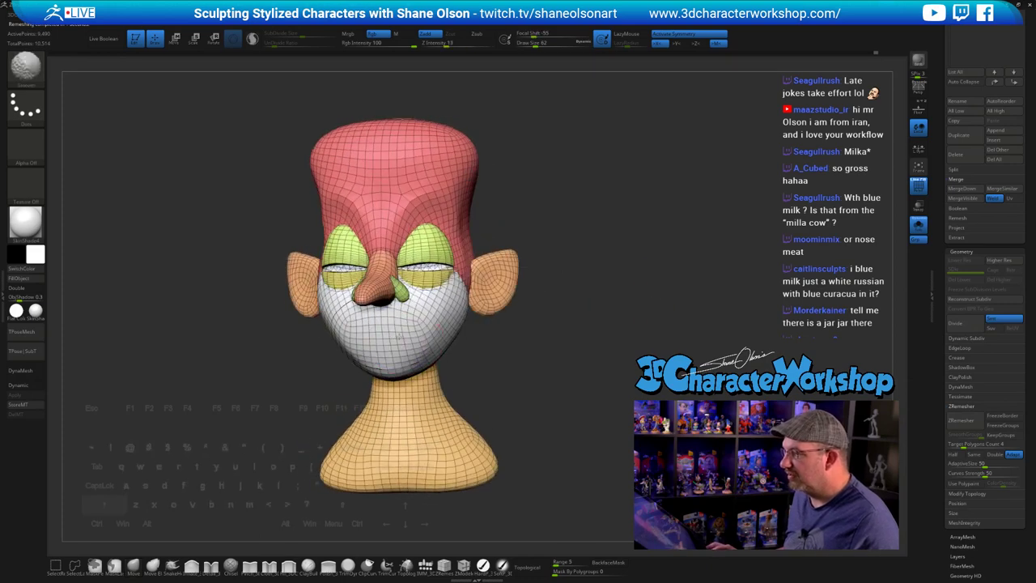
{"action": "mouse_move", "coordinate": [548, 364]}
{"action": "left_mouse_down"}
{"action": "mouse_move", "coordinate": [526, 369]}
{"action": "mouse_move", "coordinate": [538, 375]}
{"action": "left_mouse_up"}
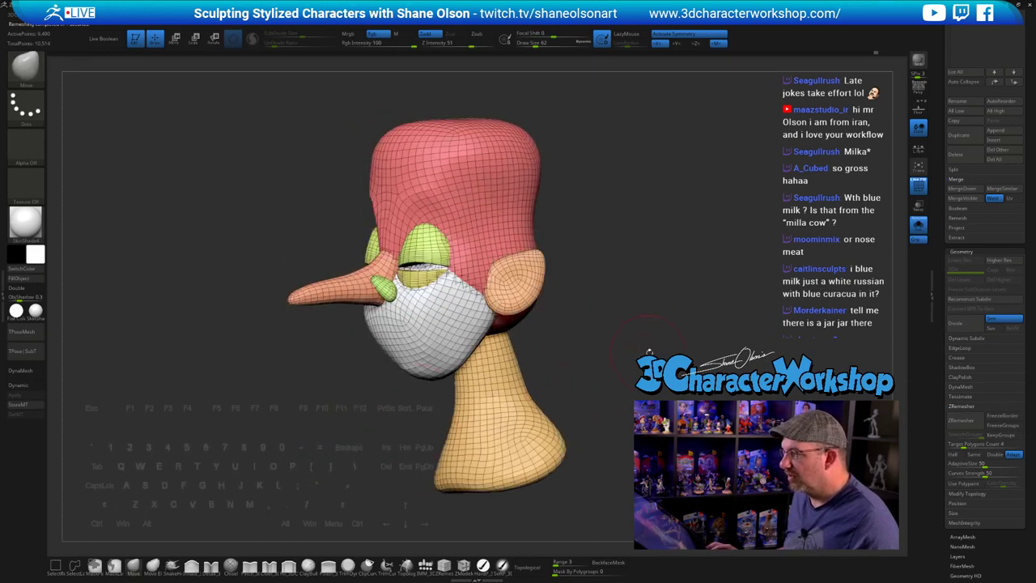
{"action": "left_click_drag", "start_coordinate": [649, 352], "coordinate": [601, 336], "text": "shift"}
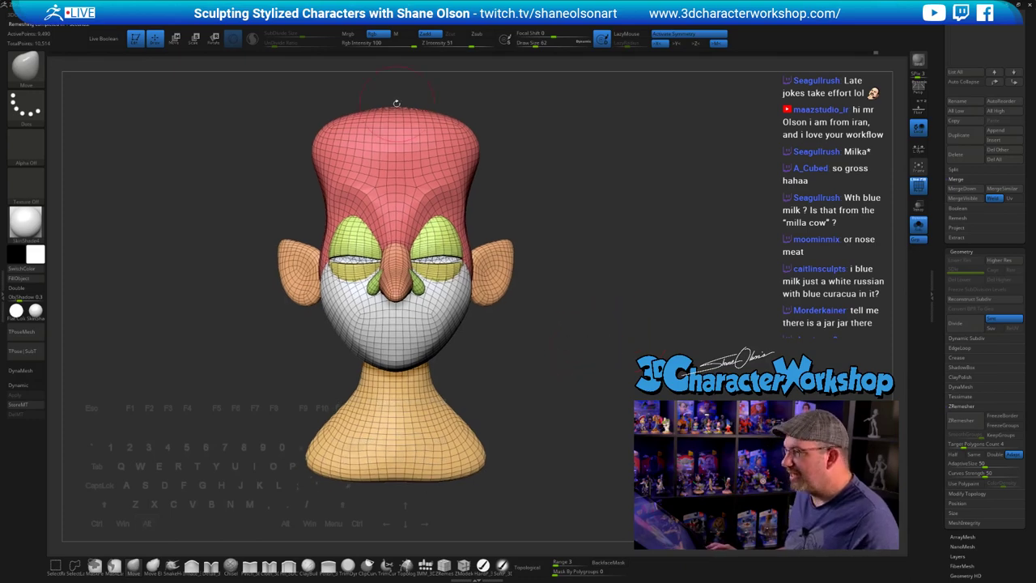
{"action": "mouse_move", "coordinate": [596, 248]}
{"action": "left_mouse_down"}
{"action": "mouse_move", "coordinate": [582, 250]}
{"action": "mouse_move", "coordinate": [615, 246]}
{"action": "left_mouse_up"}
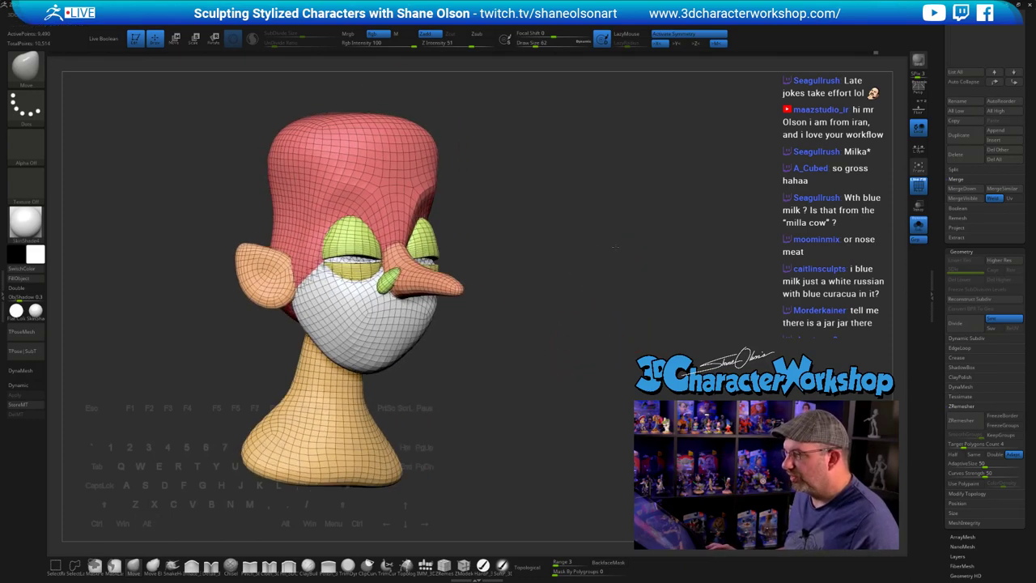
- Try a subdivision on the remeshed head, then undo both the subdivision and the ZRemesher result
{"action": "key", "text": "ctrl+d"}
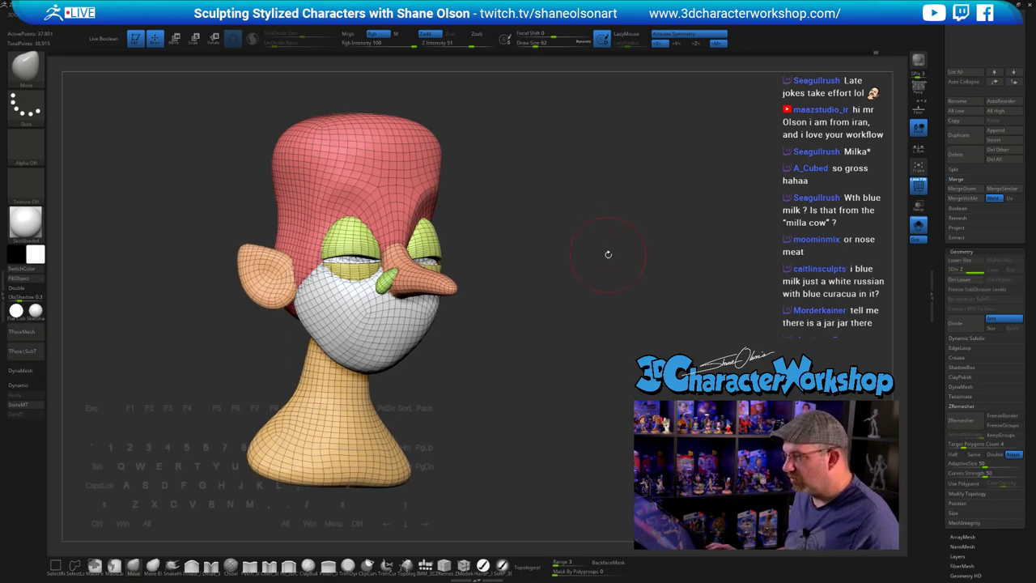
{"action": "key", "text": "ctrl+z"}
{"action": "left_click_drag", "start_coordinate": [608, 254], "coordinate": [594, 255], "text": "shift"}
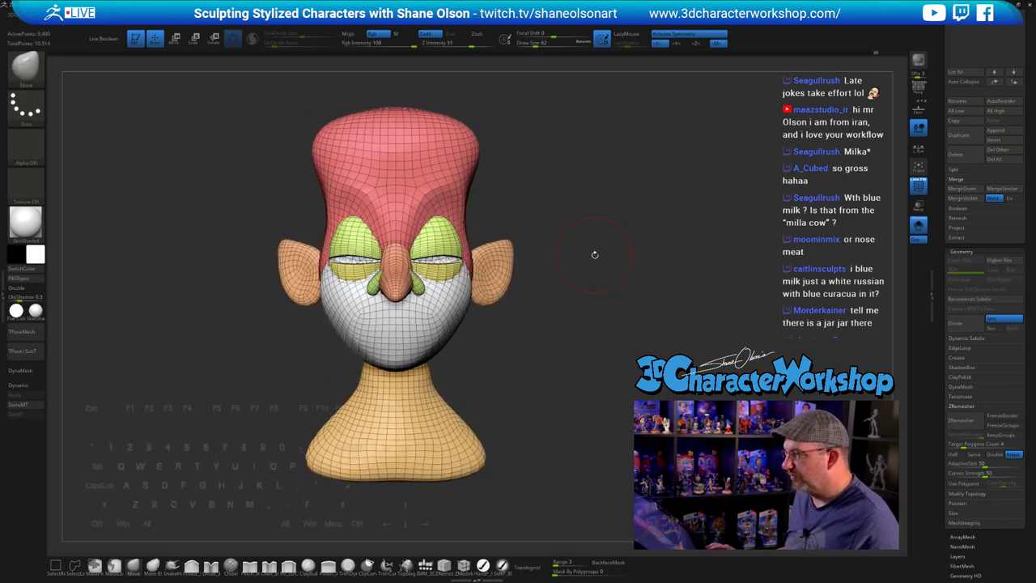
{"action": "key", "text": "ctrl+z"}
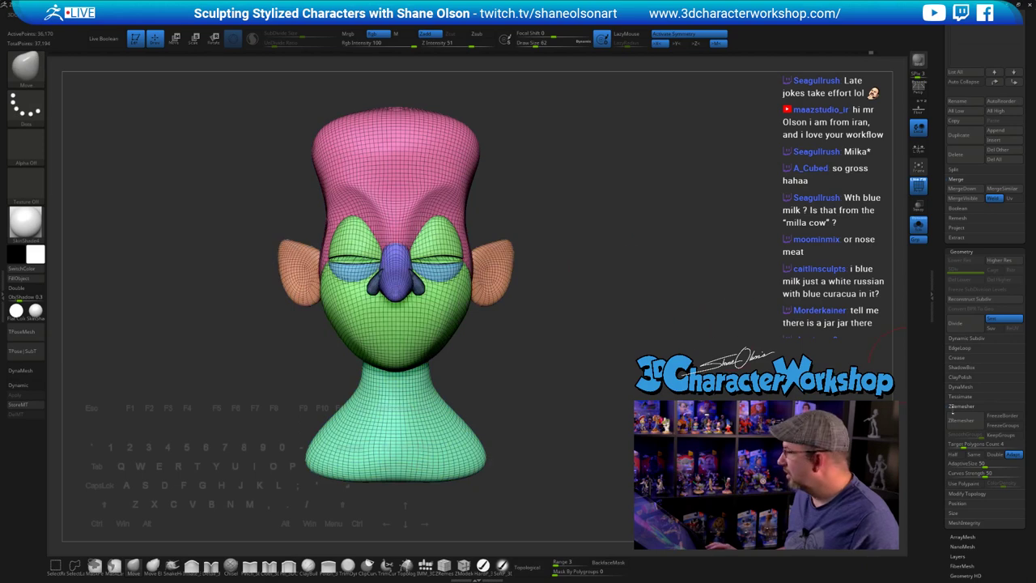
- Set the target polygons count to 5 and ZRemesh the head
{"action": "left_click", "coordinate": [965, 447]}
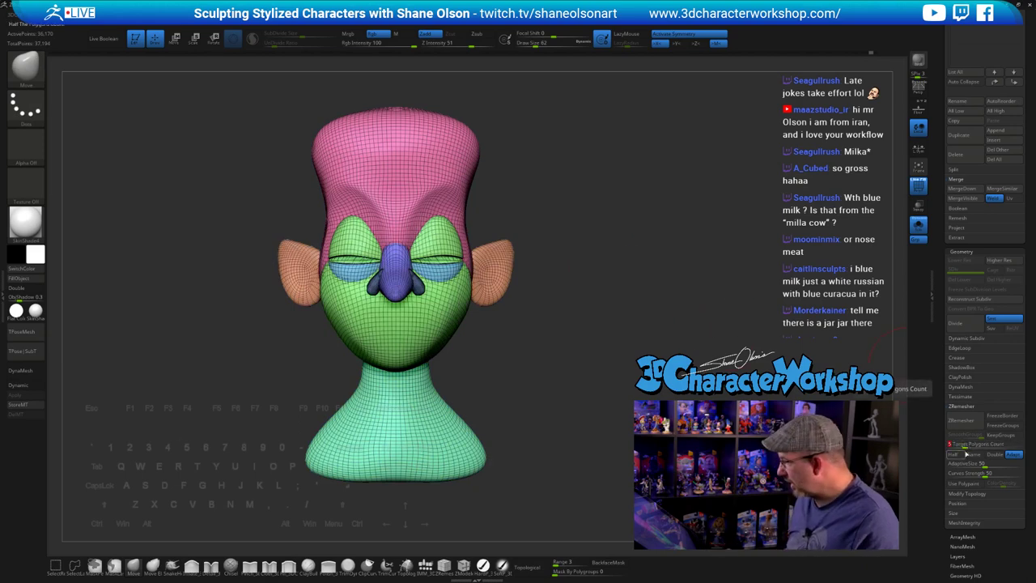
{"action": "left_click", "coordinate": [962, 419]}
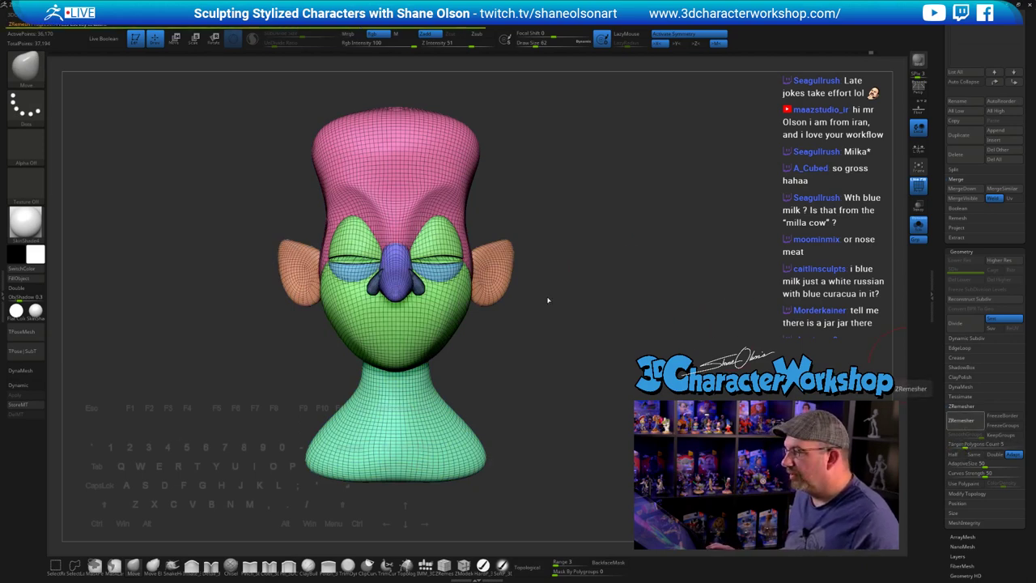
{"action": "left_click_drag", "start_coordinate": [548, 300], "coordinate": [590, 317]}
{"action": "left_click_drag", "start_coordinate": [705, 284], "coordinate": [642, 319], "text": "alt"}
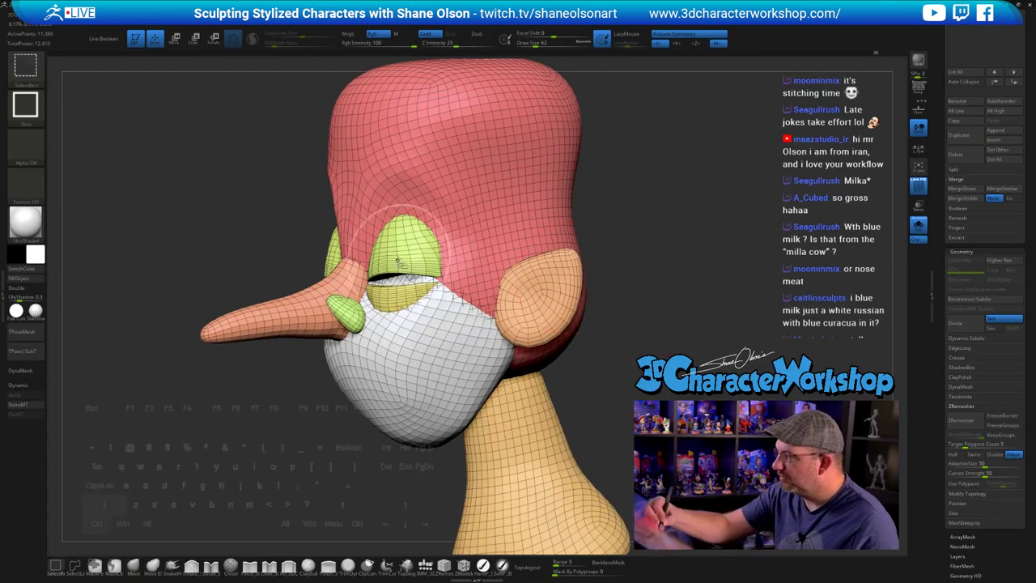
- Hide the upper and lower eyelid polygroups to examine the face topology behind them
{"action": "left_click", "coordinate": [403, 257], "text": "ctrl+shift"}
{"action": "left_click", "coordinate": [402, 263], "text": "ctrl+shift"}
{"action": "left_click_drag", "start_coordinate": [634, 265], "coordinate": [633, 318]}
{"action": "key", "text": "shift"}
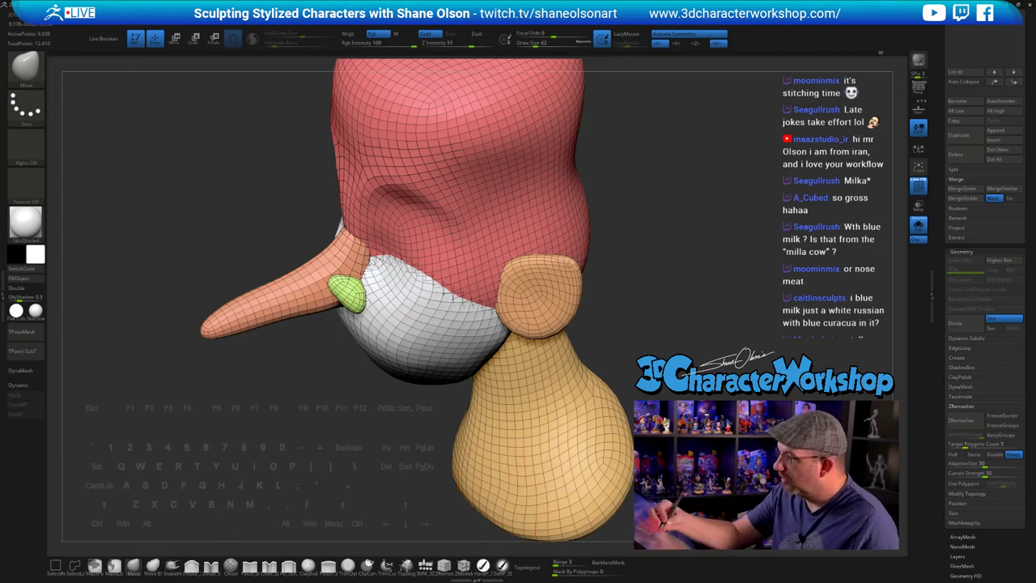
{"action": "right_click_drag", "start_coordinate": [387, 264], "coordinate": [431, 283]}
{"action": "mouse_move", "coordinate": [647, 372]}
{"action": "left_mouse_down"}
{"action": "mouse_move", "coordinate": [620, 312]}
{"action": "mouse_move", "coordinate": [651, 290]}
{"action": "mouse_move", "coordinate": [662, 304]}
{"action": "mouse_move", "coordinate": [677, 297]}
{"action": "mouse_move", "coordinate": [649, 326]}
{"action": "mouse_move", "coordinate": [635, 325]}
{"action": "mouse_move", "coordinate": [619, 273]}
{"action": "mouse_move", "coordinate": [611, 301]}
{"action": "left_mouse_up"}
- Isolate the upper eyelids and the lower eyelids in turn to examine each from underneath and above, and restore full visibility
{"action": "left_click", "coordinate": [417, 245], "text": "ctrl+shift"}
{"action": "left_click_drag", "start_coordinate": [566, 212], "coordinate": [479, 258]}
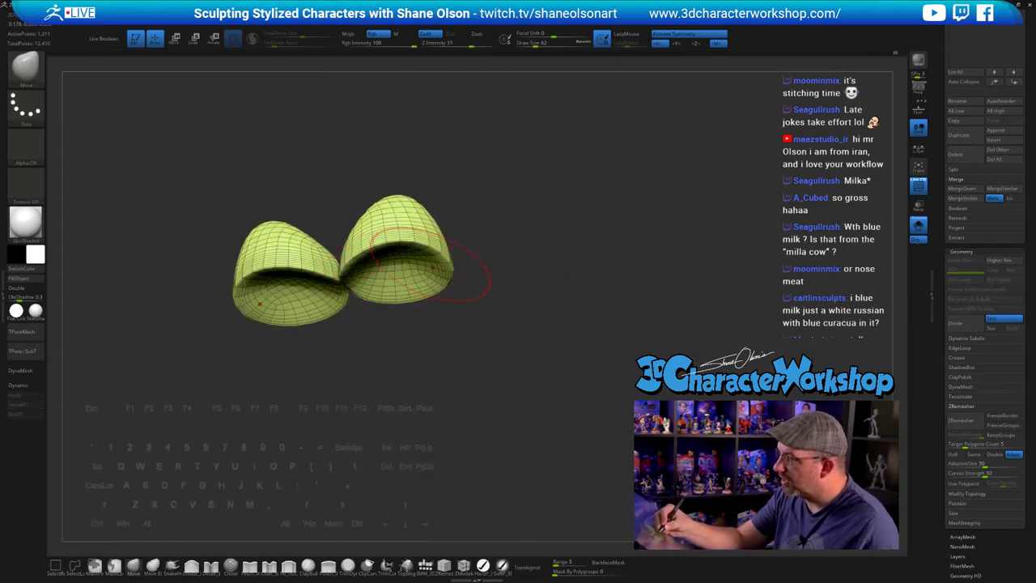
{"action": "left_click", "coordinate": [602, 245], "text": "ctrl+shift"}
{"action": "left_click_drag", "start_coordinate": [611, 232], "coordinate": [584, 312]}
{"action": "left_click", "coordinate": [404, 315], "text": "ctrl+shift"}
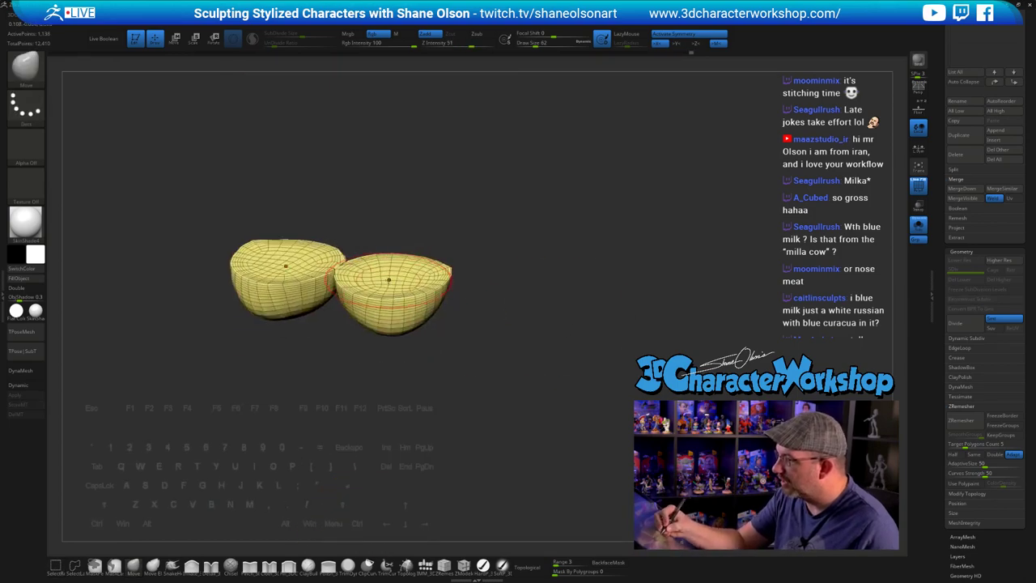
{"action": "left_click", "coordinate": [561, 314], "text": "ctrl+shift"}
{"action": "left_click_drag", "start_coordinate": [561, 314], "coordinate": [684, 378]}
- Center the transform gizmo on the head and reset its orientation
{"action": "key", "text": "w"}
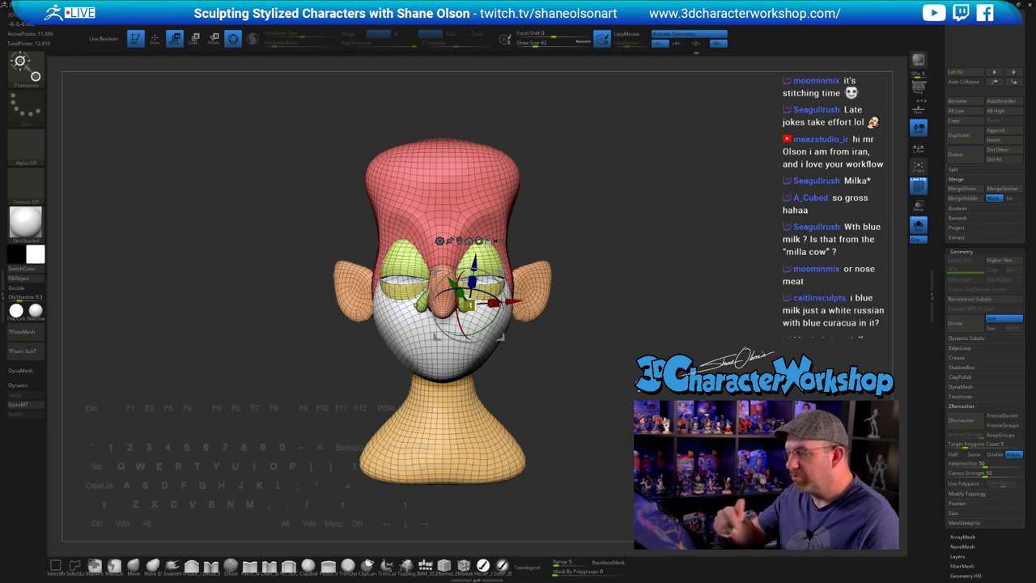
{"action": "left_click_drag", "start_coordinate": [638, 385], "coordinate": [636, 363], "text": "alt"}
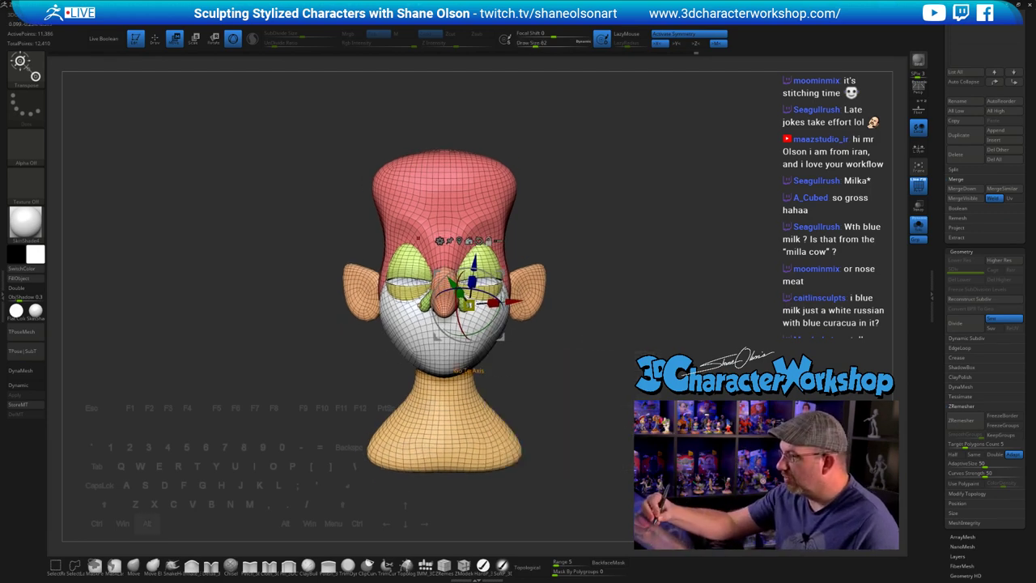
{"action": "left_click", "coordinate": [469, 240]}
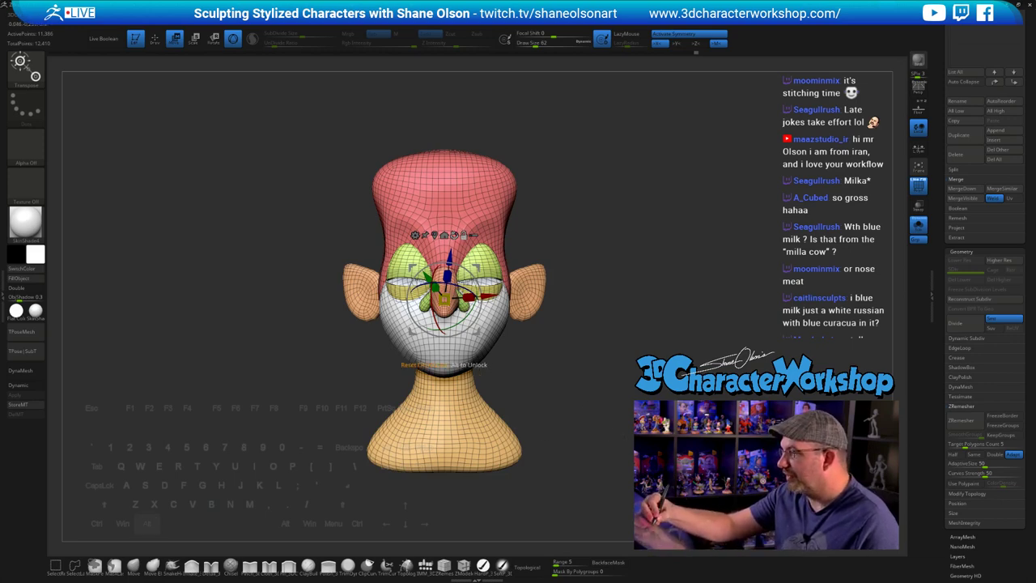
{"action": "left_click", "coordinate": [454, 236]}
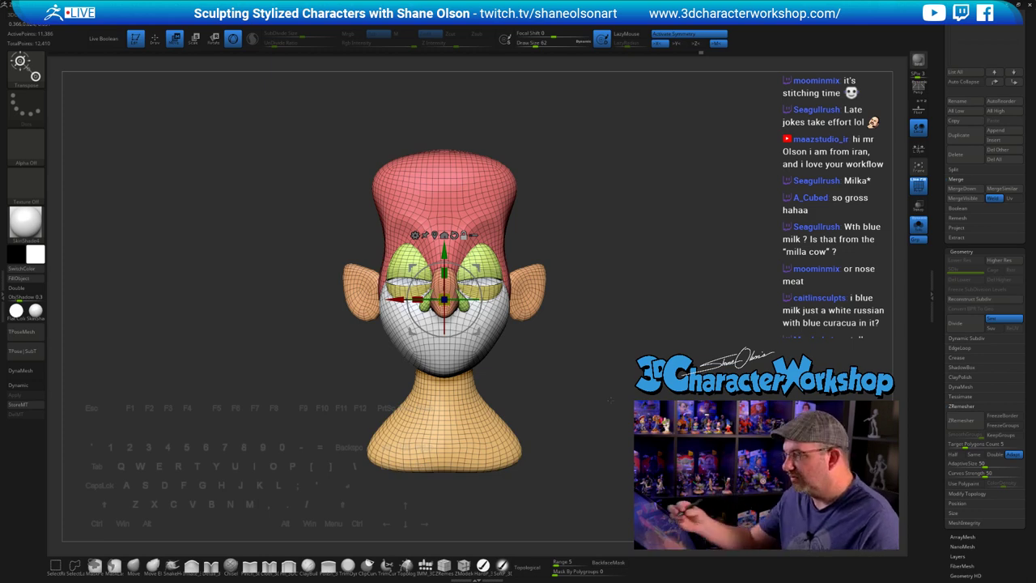
- Try Remesh By Union on the head, then undo it
{"action": "left_click", "coordinate": [415, 234]}
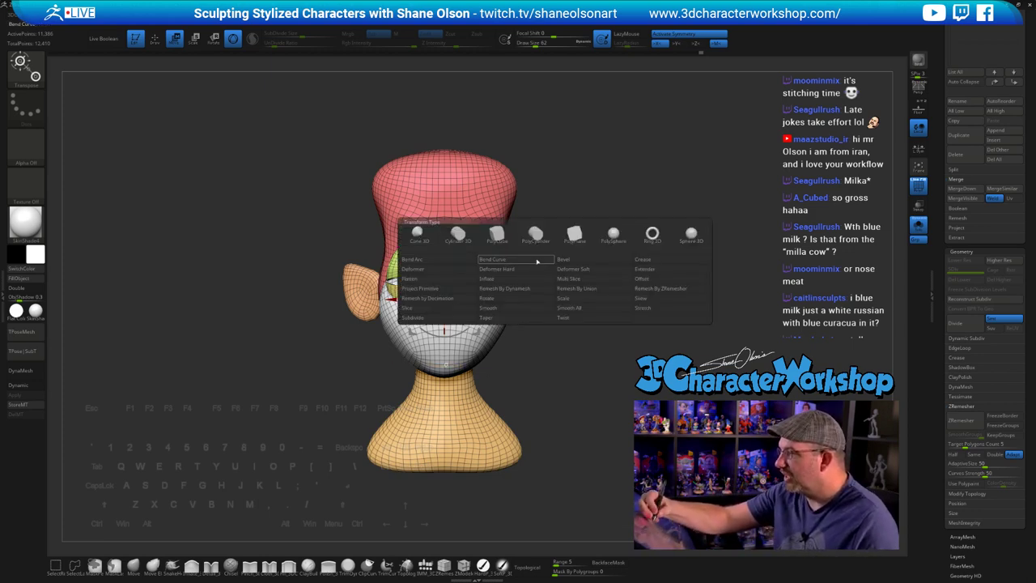
{"action": "left_click", "coordinate": [609, 289]}
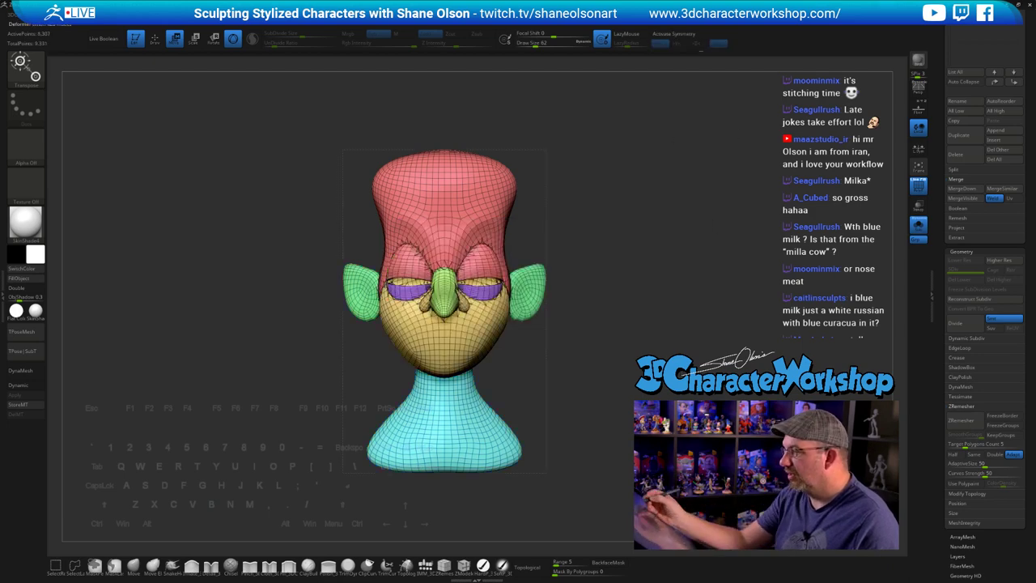
{"action": "mouse_move", "coordinate": [600, 292]}
{"action": "left_mouse_down"}
{"action": "mouse_move", "coordinate": [478, 293]}
{"action": "mouse_move", "coordinate": [610, 301]}
{"action": "left_mouse_up"}
{"action": "key", "text": "ctrl+z"}
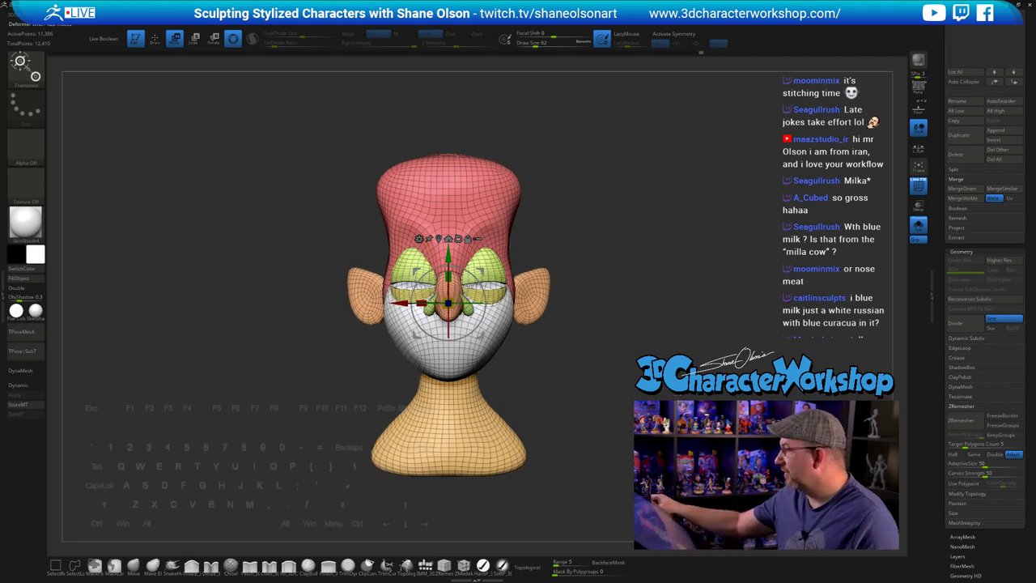
- Duplicate the head subtool to keep the unmerged original as a backup
{"action": "left_click_drag", "start_coordinate": [941, 181], "coordinate": [940, 373]}
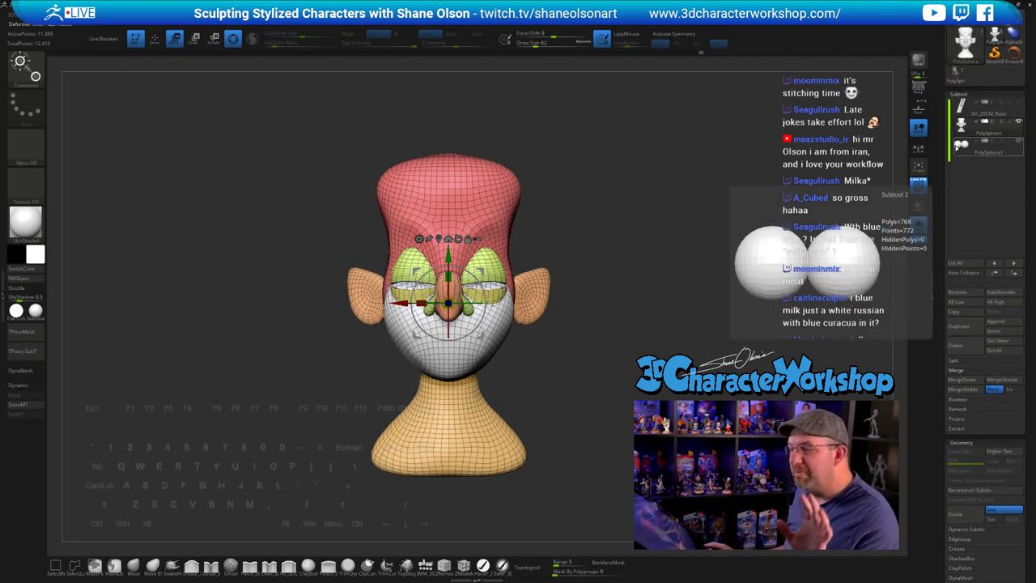
{"action": "left_click", "coordinate": [968, 334]}
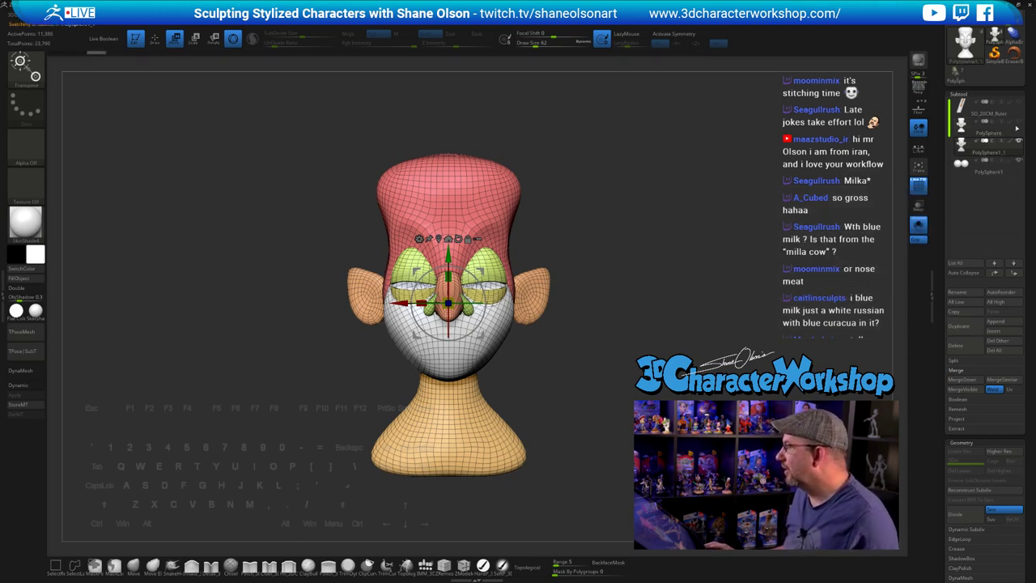
- Try Remesh By Union on the duplicated head, check it from the side and front, and undo it
{"action": "left_click", "coordinate": [418, 239]}
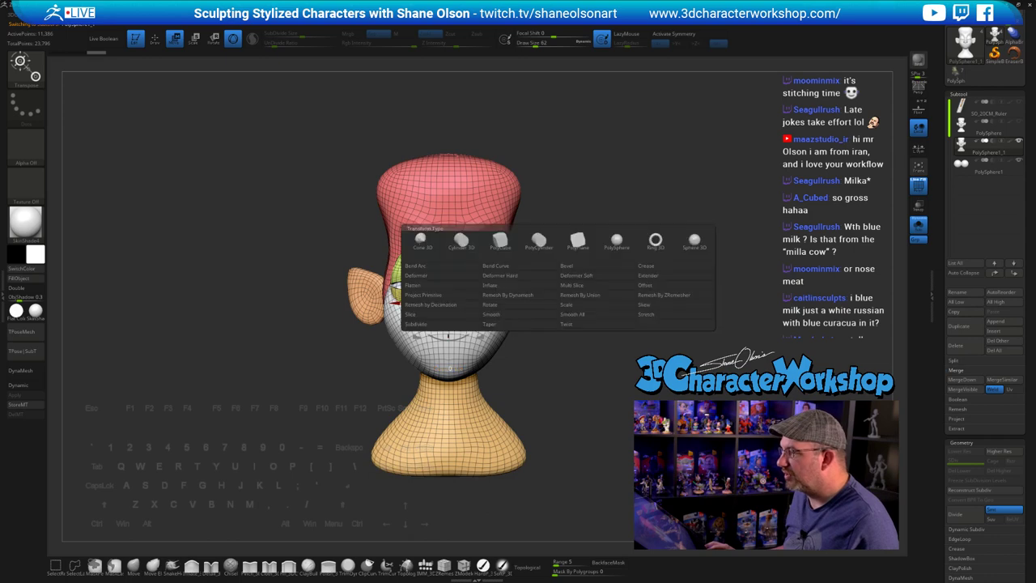
{"action": "left_click", "coordinate": [591, 294]}
{"action": "left_click_drag", "start_coordinate": [709, 207], "coordinate": [657, 275]}
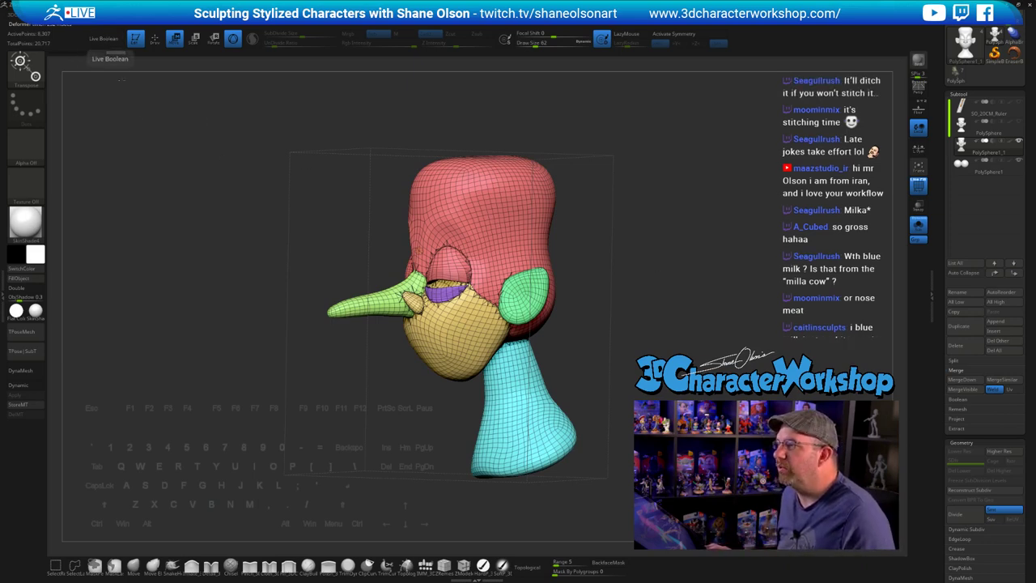
{"action": "left_click_drag", "start_coordinate": [121, 154], "coordinate": [170, 160]}
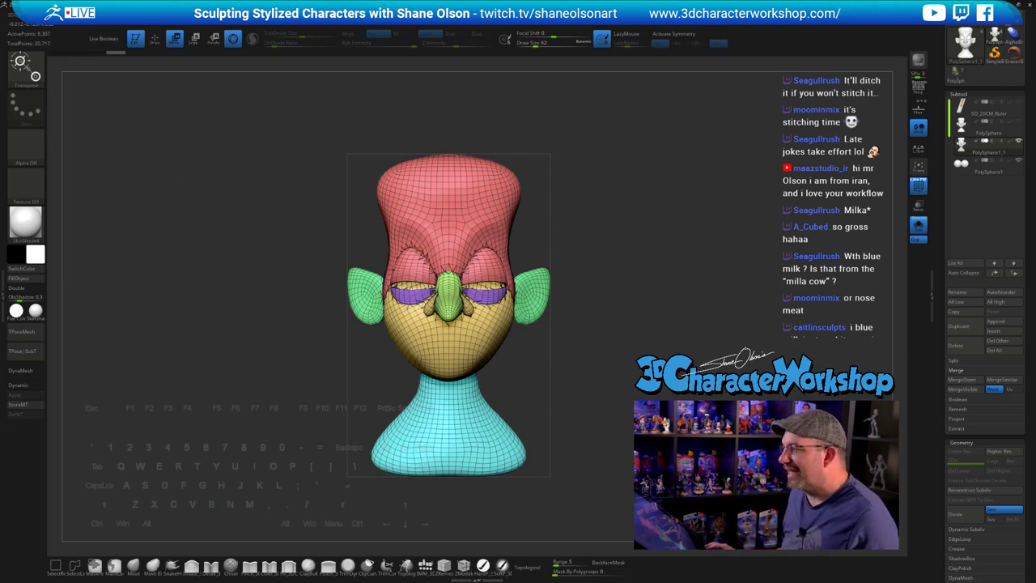
{"action": "mouse_move", "coordinate": [778, 236]}
{"action": "left_mouse_down"}
{"action": "mouse_move", "coordinate": [645, 240]}
{"action": "mouse_move", "coordinate": [725, 241]}
{"action": "left_mouse_up"}
{"action": "key", "text": "ctrl+z"}
- Merge the duplicated head's parts with Remesh By Union while symmetry is active, and accept the result
{"action": "left_click", "coordinate": [686, 35]}
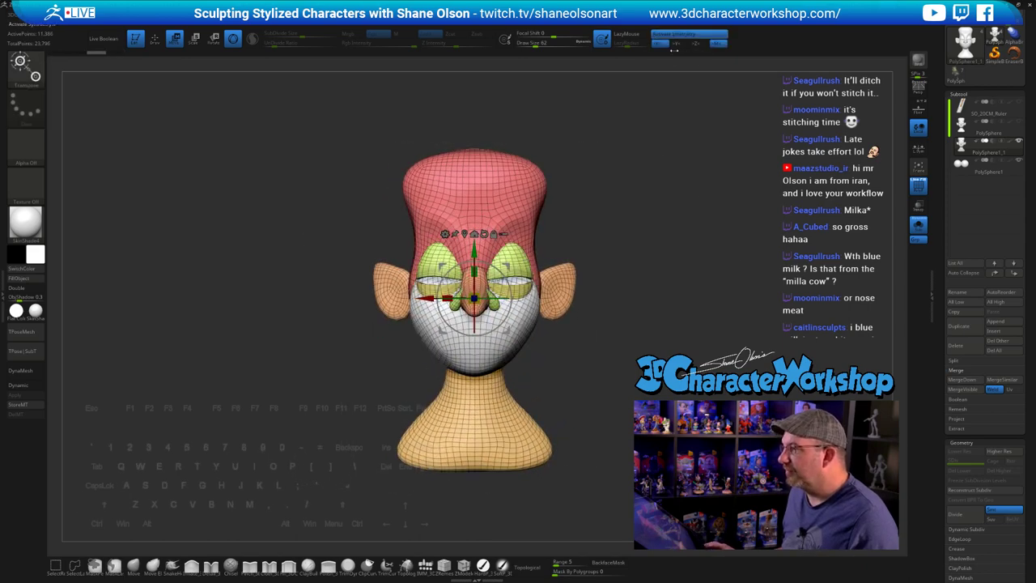
{"action": "left_click", "coordinate": [446, 234]}
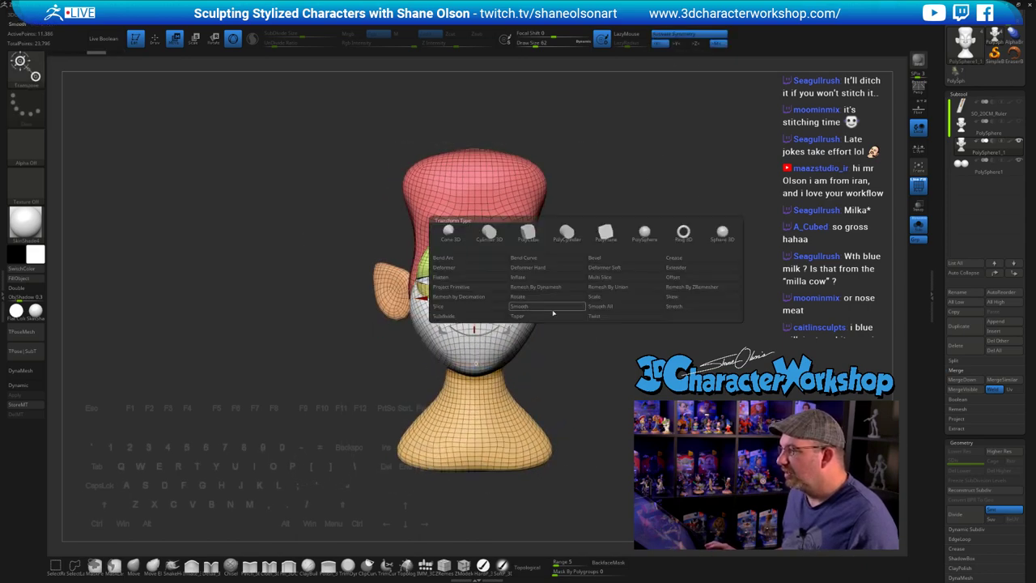
{"action": "left_click", "coordinate": [612, 289]}
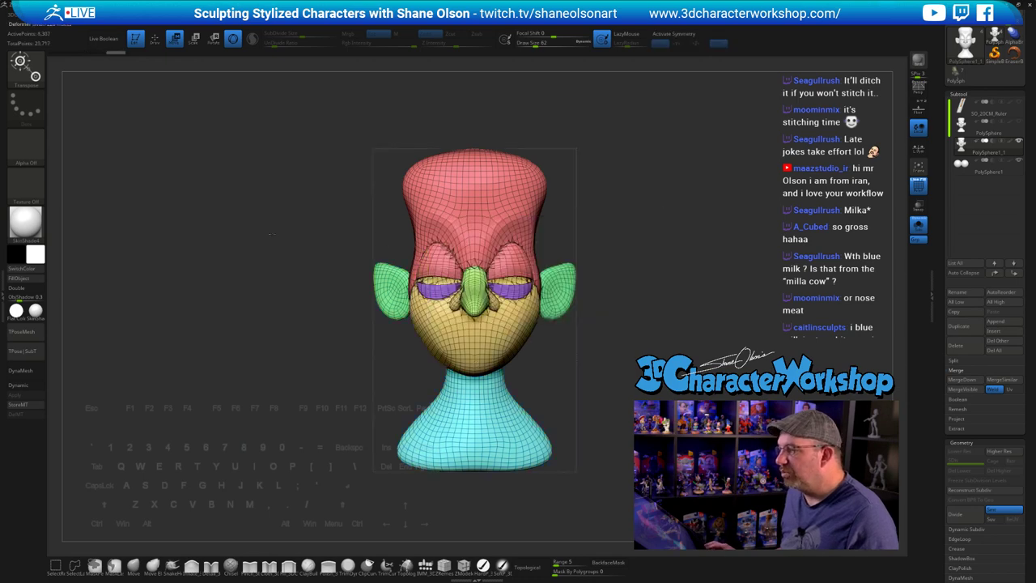
{"action": "mouse_move", "coordinate": [271, 234]}
{"action": "left_mouse_down"}
{"action": "mouse_move", "coordinate": [251, 241]}
{"action": "mouse_move", "coordinate": [304, 289]}
{"action": "left_mouse_up"}
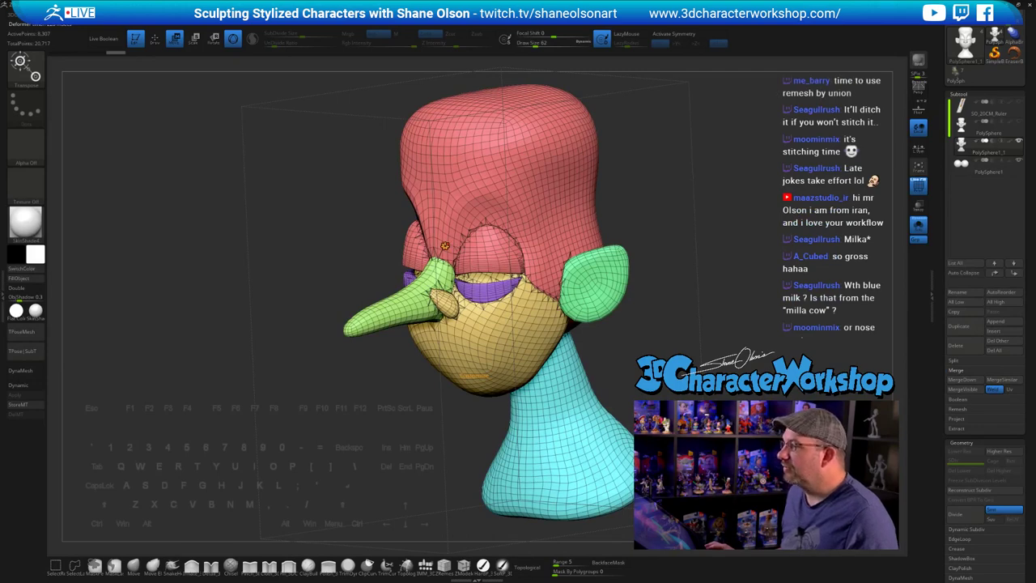
{"action": "left_click", "coordinate": [444, 245]}
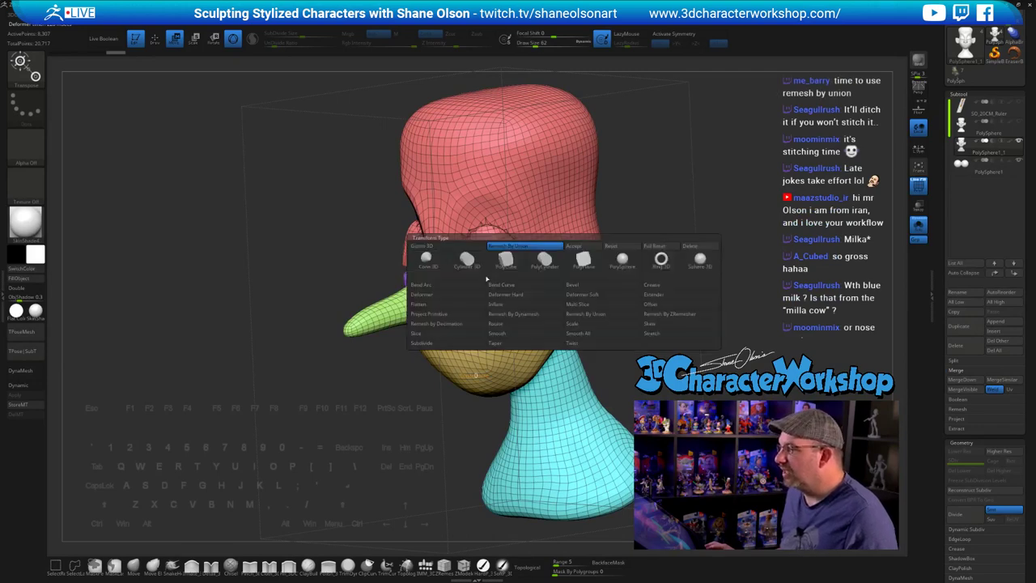
{"action": "left_click", "coordinate": [579, 247]}
{"action": "left_click_drag", "start_coordinate": [680, 262], "coordinate": [702, 259]}
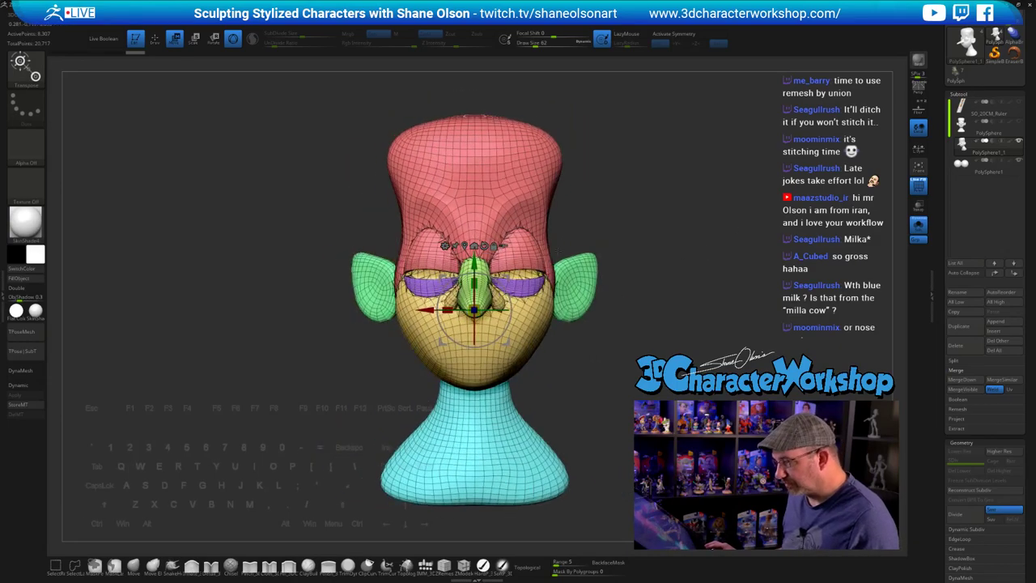
- Return to draw mode and examine the merged mesh around the nose, eyelids and ears from three-quarter, front and side views
{"action": "key", "text": "q"}
{"action": "mouse_move", "coordinate": [658, 204]}
{"action": "left_mouse_down"}
{"action": "mouse_move", "coordinate": [623, 199]}
{"action": "mouse_move", "coordinate": [649, 217]}
{"action": "left_mouse_up"}
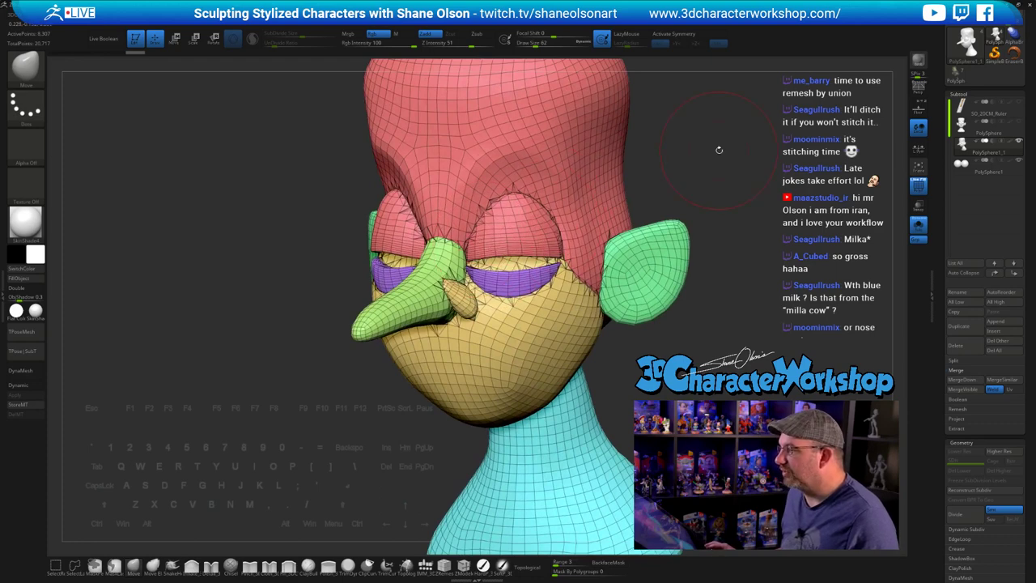
{"action": "left_click_drag", "start_coordinate": [740, 164], "coordinate": [709, 168]}
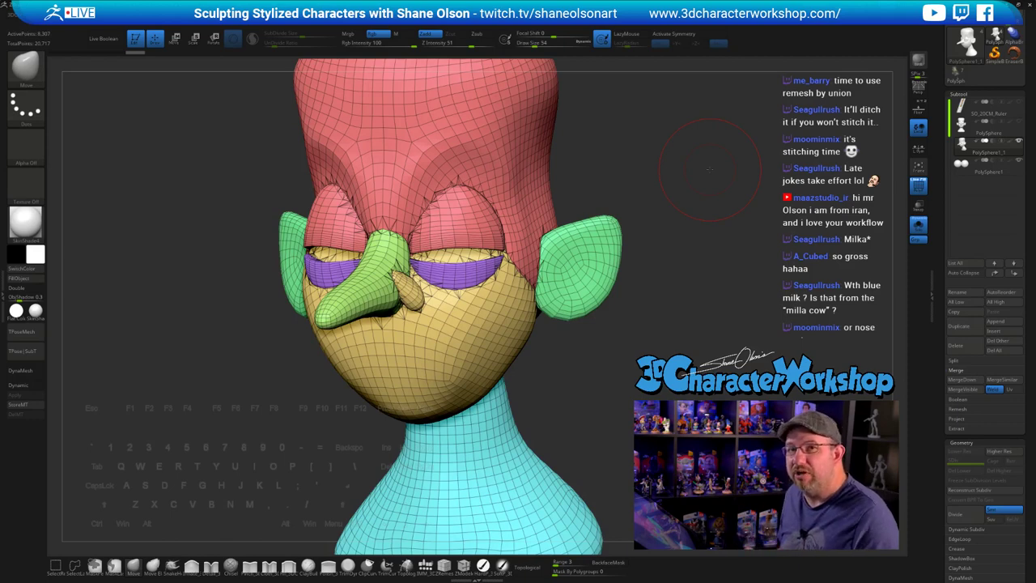
{"action": "left_click_drag", "start_coordinate": [703, 175], "coordinate": [705, 173], "text": "shift"}
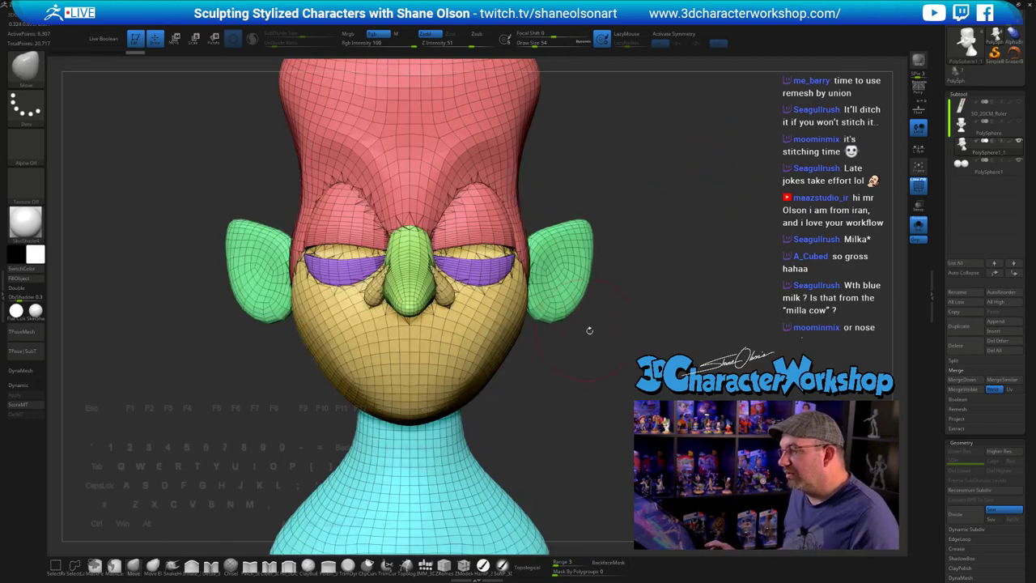
{"action": "left_click_drag", "start_coordinate": [627, 338], "coordinate": [622, 331], "text": "alt"}
{"action": "left_click_drag", "start_coordinate": [582, 363], "coordinate": [602, 369]}
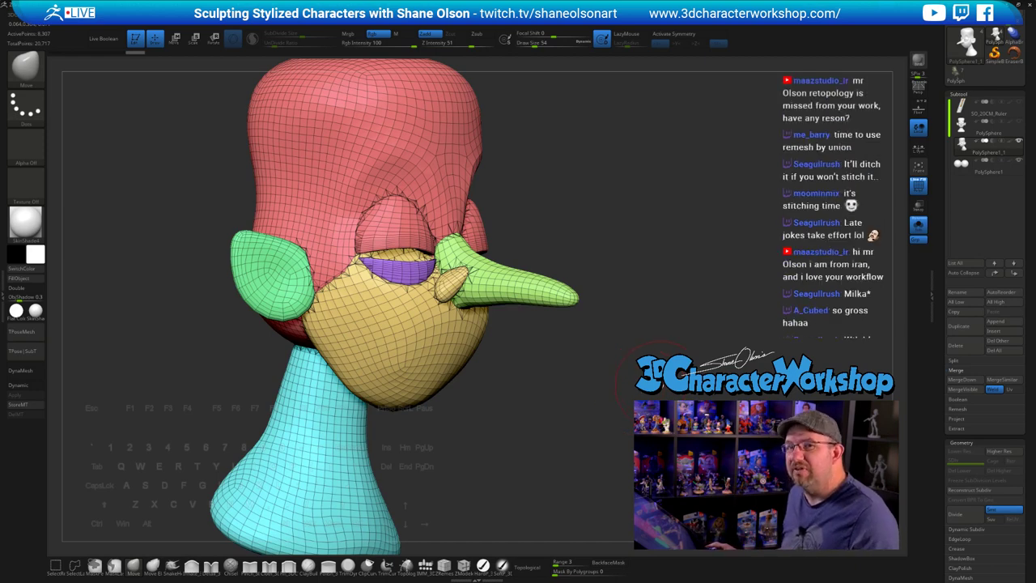
{"action": "mouse_move", "coordinate": [634, 387]}
{"action": "left_mouse_down"}
{"action": "mouse_move", "coordinate": [520, 374]}
{"action": "mouse_move", "coordinate": [585, 370]}
{"action": "left_mouse_up"}
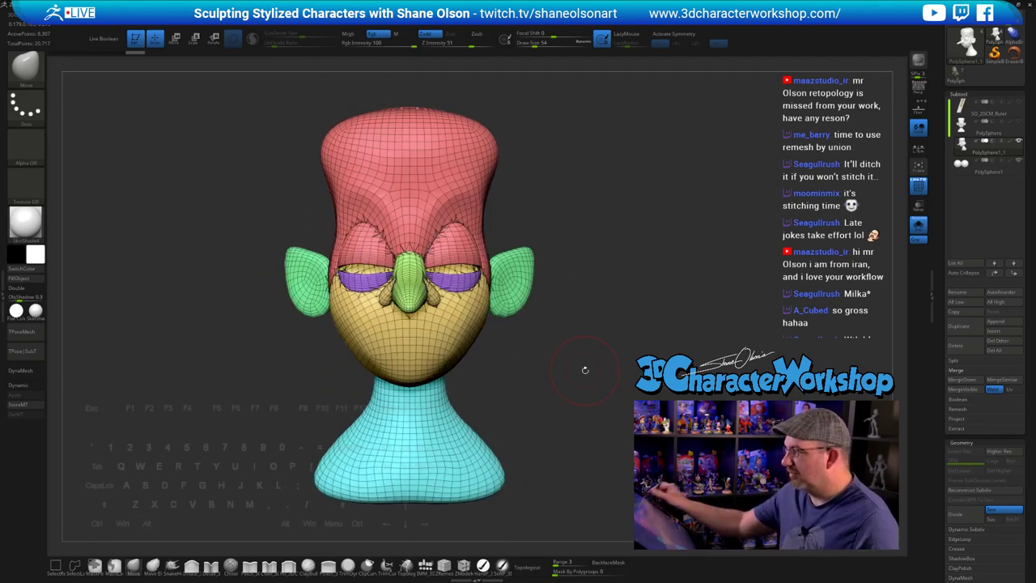
{"action": "mouse_move", "coordinate": [573, 370]}
{"action": "left_mouse_down", "text": "alt"}
{"action": "mouse_move", "coordinate": [634, 377]}
{"action": "mouse_move", "coordinate": [571, 393]}
{"action": "mouse_move", "coordinate": [598, 375]}
{"action": "mouse_move", "coordinate": [620, 381]}
{"action": "mouse_move", "coordinate": [621, 395]}
{"action": "mouse_move", "coordinate": [631, 379]}
{"action": "left_mouse_up", "text": "alt"}
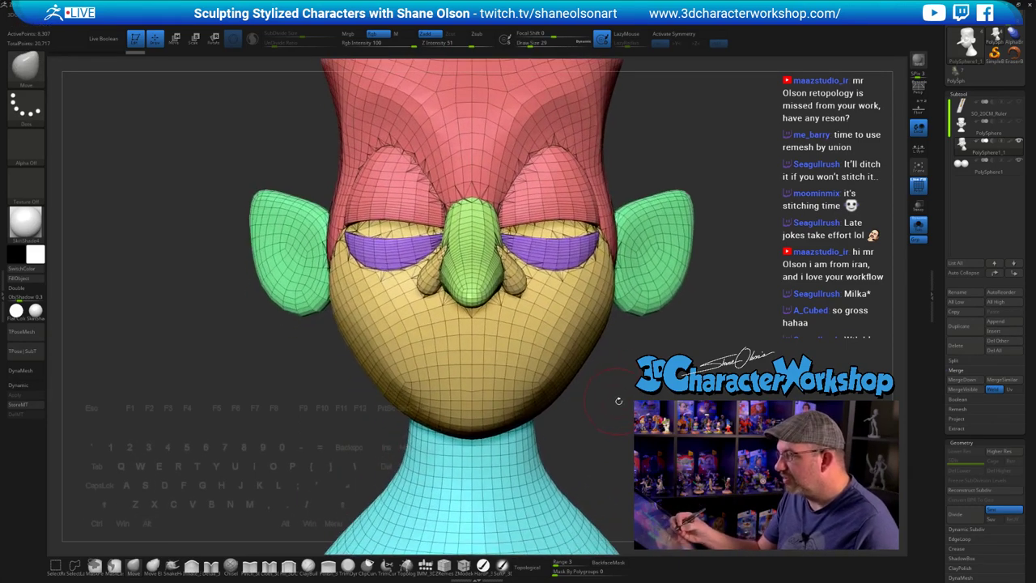
- Set the draw size to 16, clear the test mask on the lower face, and turn symmetry on across X
{"action": "key", "text": "s"}
{"action": "left_click_drag", "start_coordinate": [485, 358], "coordinate": [481, 358]}
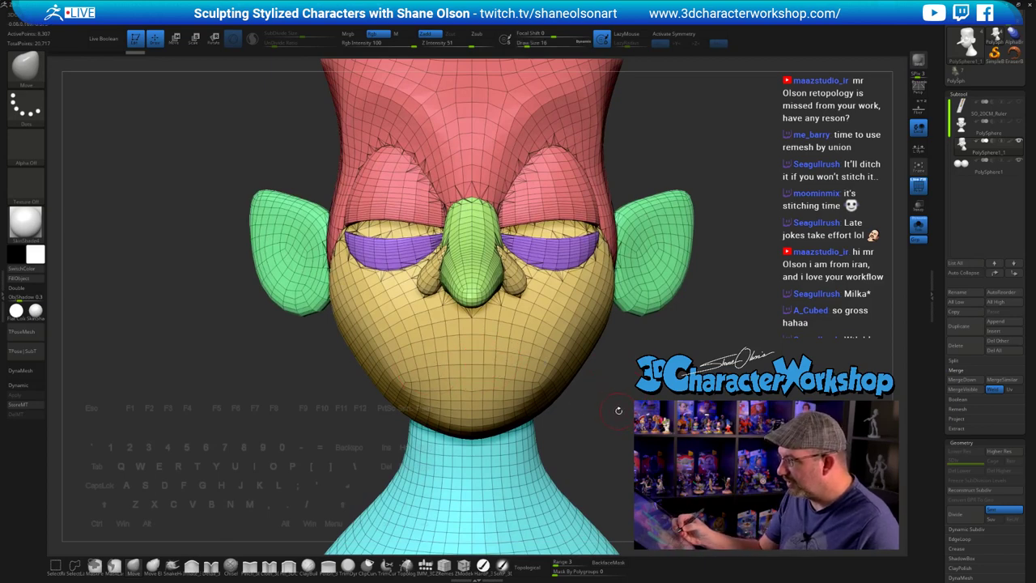
{"action": "left_click_drag", "start_coordinate": [618, 410], "coordinate": [614, 391], "text": "alt"}
{"action": "mouse_move", "coordinate": [411, 357]}
{"action": "left_mouse_down", "text": "ctrl"}
{"action": "mouse_move", "coordinate": [483, 351]}
{"action": "mouse_move", "coordinate": [411, 364]}
{"action": "left_mouse_up", "text": "ctrl"}
{"action": "mouse_move", "coordinate": [618, 407]}
{"action": "left_mouse_down", "text": "ctrl"}
{"action": "mouse_move", "coordinate": [656, 407]}
{"action": "mouse_move", "coordinate": [618, 415]}
{"action": "mouse_move", "coordinate": [604, 442]}
{"action": "mouse_move", "coordinate": [671, 433]}
{"action": "mouse_move", "coordinate": [691, 464]}
{"action": "mouse_move", "coordinate": [591, 473]}
{"action": "left_mouse_up", "text": "ctrl"}
{"action": "left_click", "coordinate": [99, 566]}
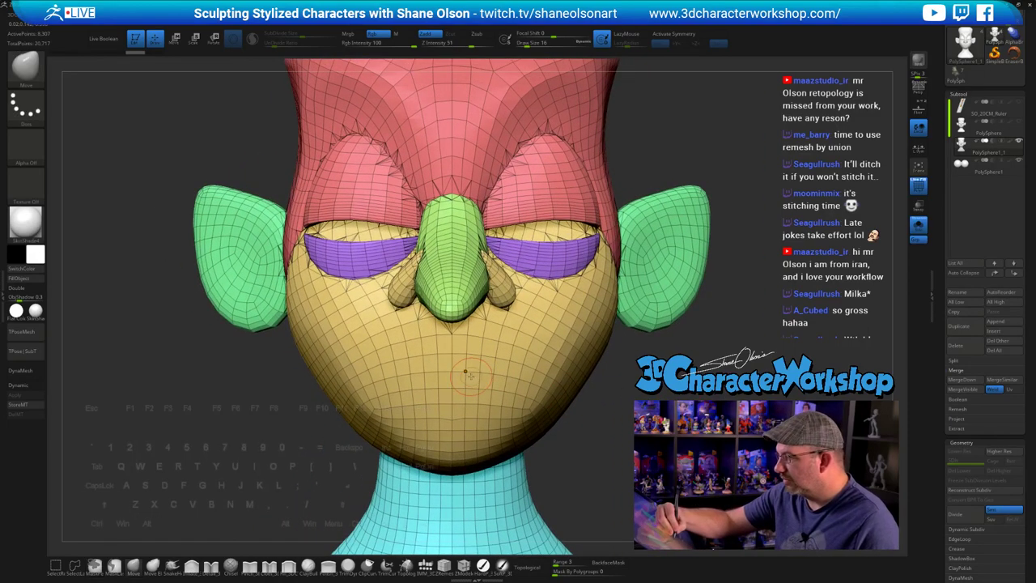
{"action": "key", "text": "x"}
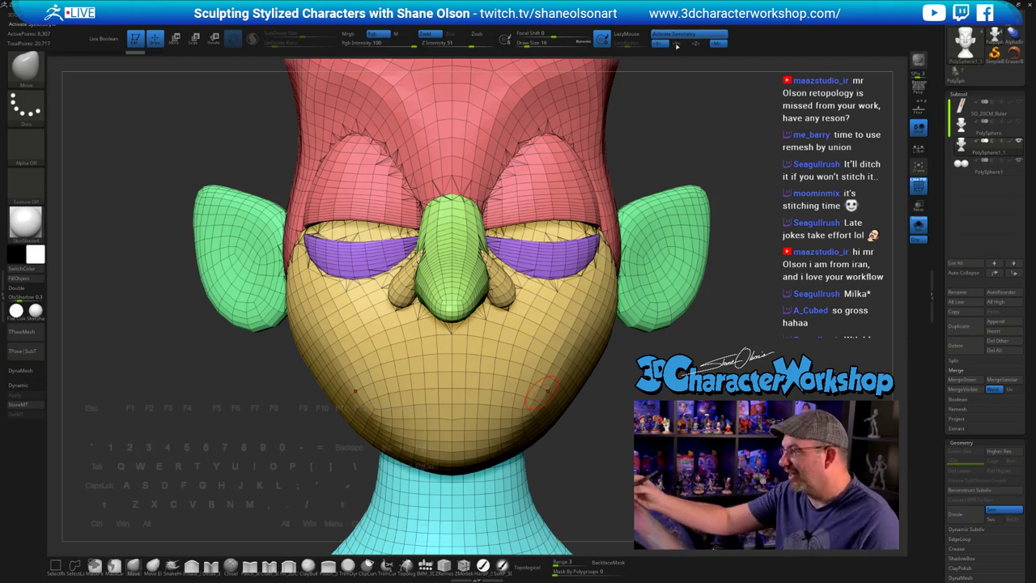
- Examine the topology of the lower face and jaw from three-quarter and front views
{"action": "left_click_drag", "start_coordinate": [658, 434], "coordinate": [605, 394], "text": "alt"}
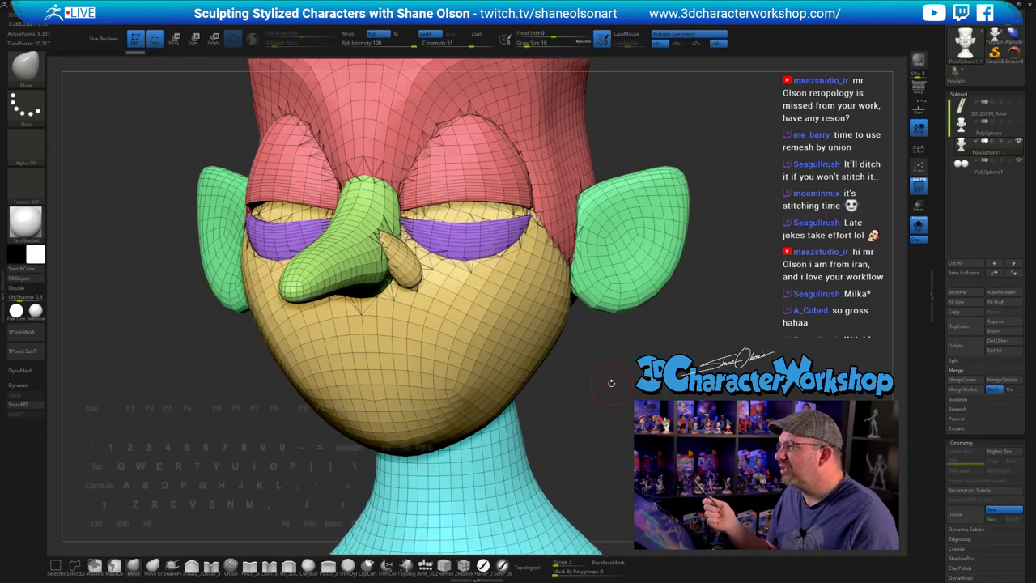
{"action": "left_click_drag", "start_coordinate": [611, 383], "coordinate": [598, 389], "text": "alt"}
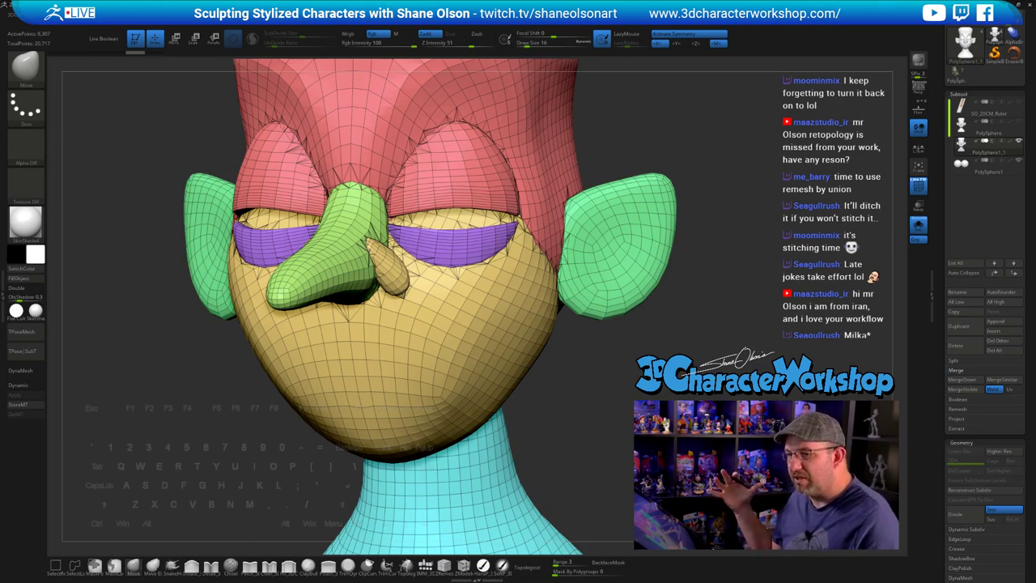
{"action": "left_click_drag", "start_coordinate": [582, 364], "coordinate": [664, 364]}
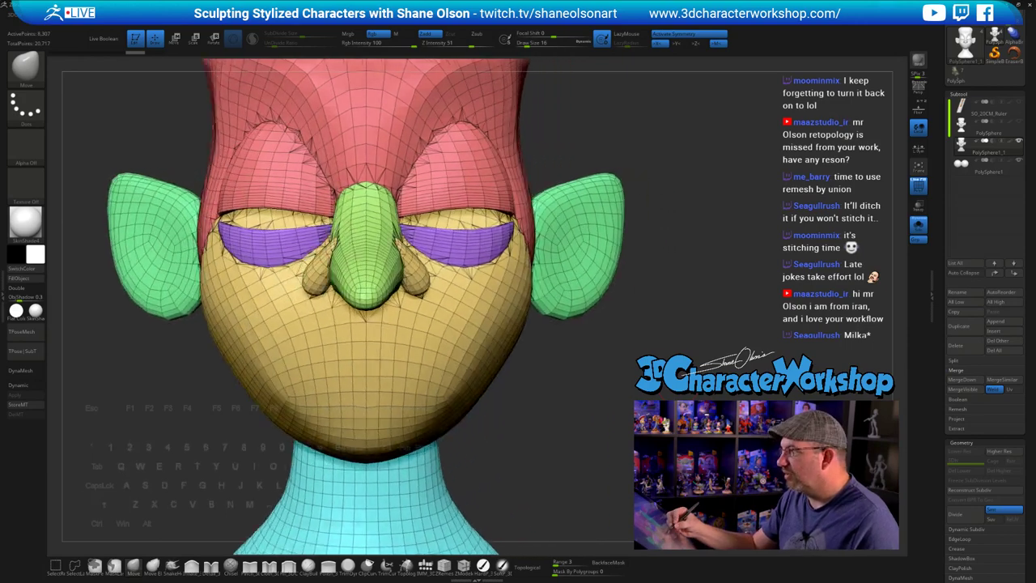
{"action": "left_click_drag", "start_coordinate": [566, 389], "coordinate": [597, 406], "text": "alt"}
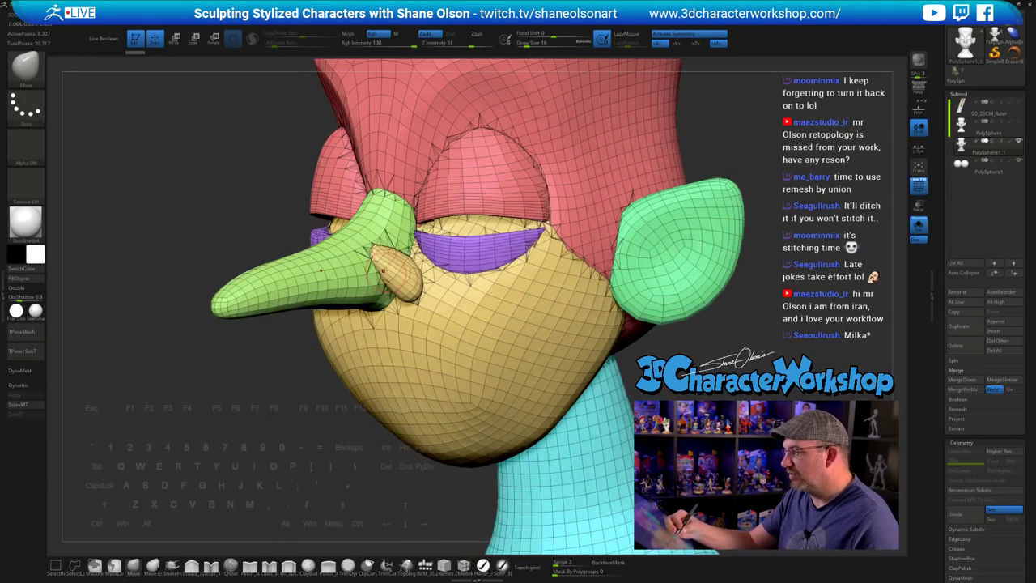
{"action": "left_click_drag", "start_coordinate": [378, 468], "coordinate": [442, 450]}
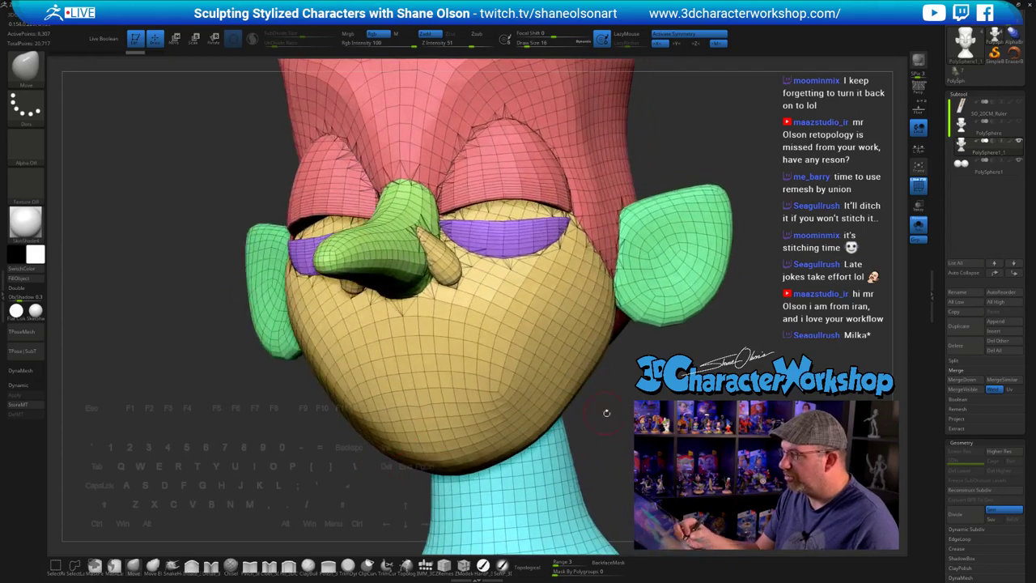
{"action": "left_click_drag", "start_coordinate": [606, 412], "coordinate": [584, 398]}
{"action": "left_click_drag", "start_coordinate": [344, 478], "coordinate": [364, 479]}
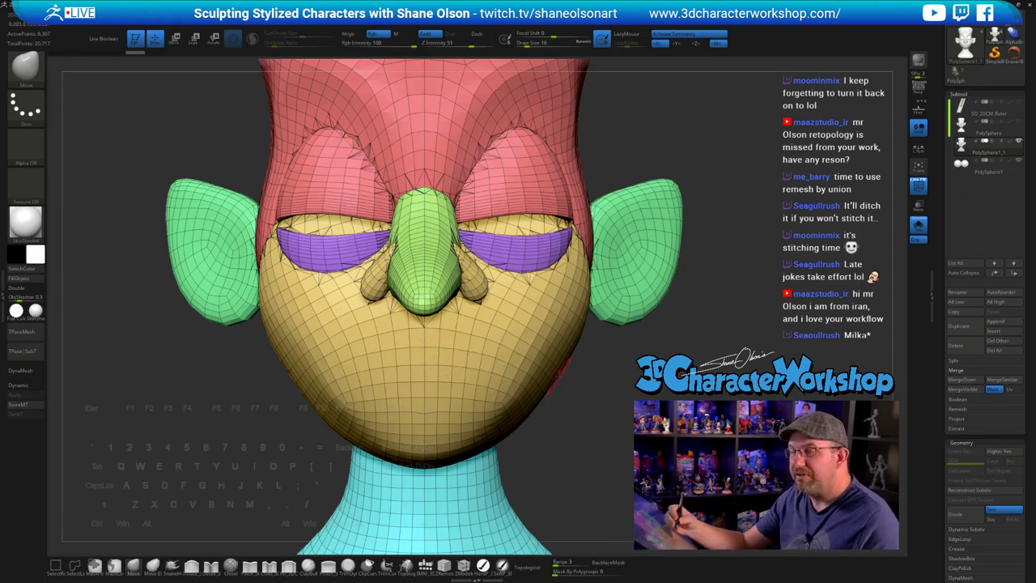
{"action": "left_click_drag", "start_coordinate": [592, 383], "coordinate": [596, 365], "text": "alt"}
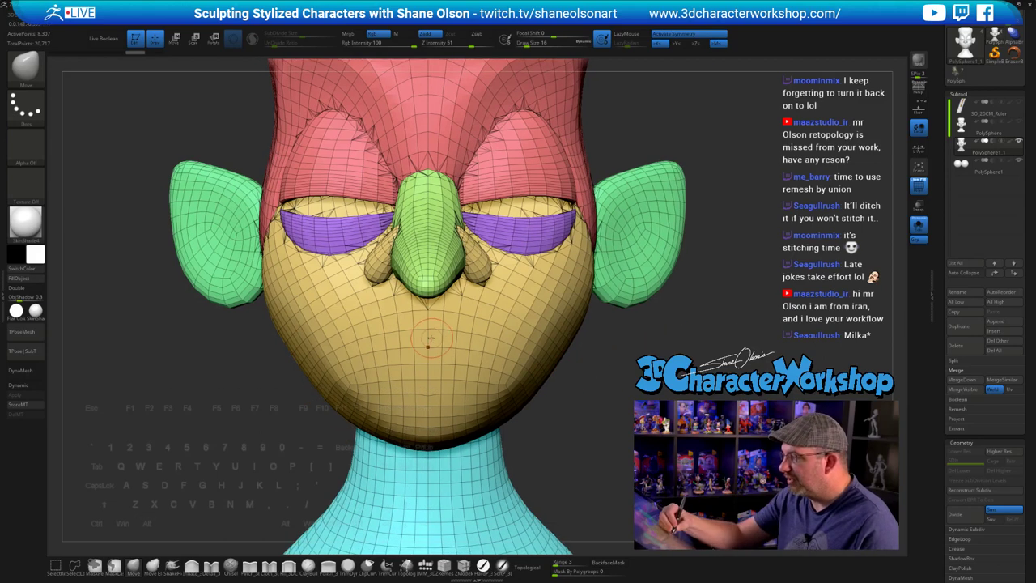
{"action": "mouse_move", "coordinate": [427, 346]}
{"action": "left_mouse_down", "text": "ctrl"}
{"action": "mouse_move", "coordinate": [486, 364]}
{"action": "mouse_move", "coordinate": [356, 340]}
{"action": "mouse_move", "coordinate": [485, 364]}
{"action": "mouse_move", "coordinate": [428, 324]}
{"action": "mouse_move", "coordinate": [485, 356]}
{"action": "mouse_move", "coordinate": [421, 360]}
{"action": "left_mouse_up", "text": "ctrl"}
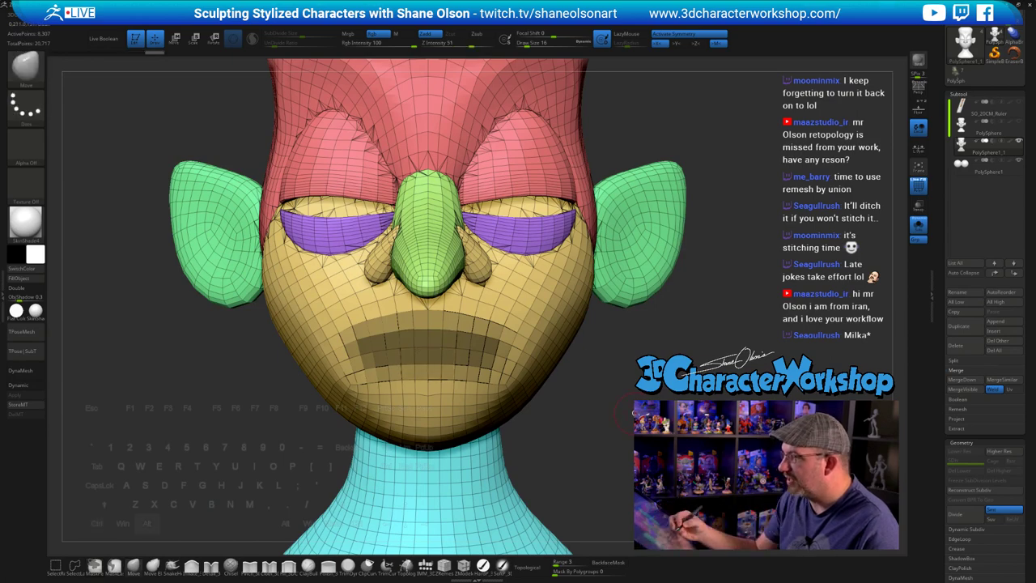
{"action": "mouse_move", "coordinate": [477, 344]}
{"action": "right_mouse_down"}
{"action": "mouse_move", "coordinate": [372, 344]}
{"action": "mouse_move", "coordinate": [453, 344]}
{"action": "right_mouse_up"}
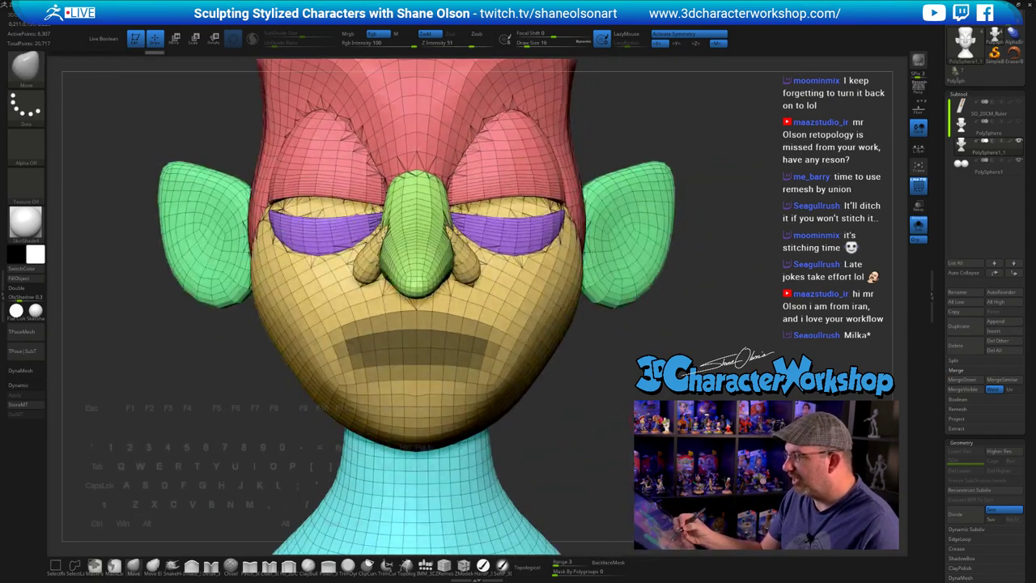
{"action": "left_click_drag", "start_coordinate": [599, 373], "coordinate": [619, 392], "text": "ctrl"}
- Mask a wide, downturned mouth shape on the lower face below the nose and erase its surplus upper row
{"action": "right_click_drag", "start_coordinate": [477, 412], "coordinate": [438, 394]}
{"action": "mouse_move", "coordinate": [429, 381]}
{"action": "left_mouse_down", "text": "ctrl"}
{"action": "mouse_move", "coordinate": [486, 382]}
{"action": "mouse_move", "coordinate": [418, 364]}
{"action": "left_mouse_up", "text": "ctrl"}
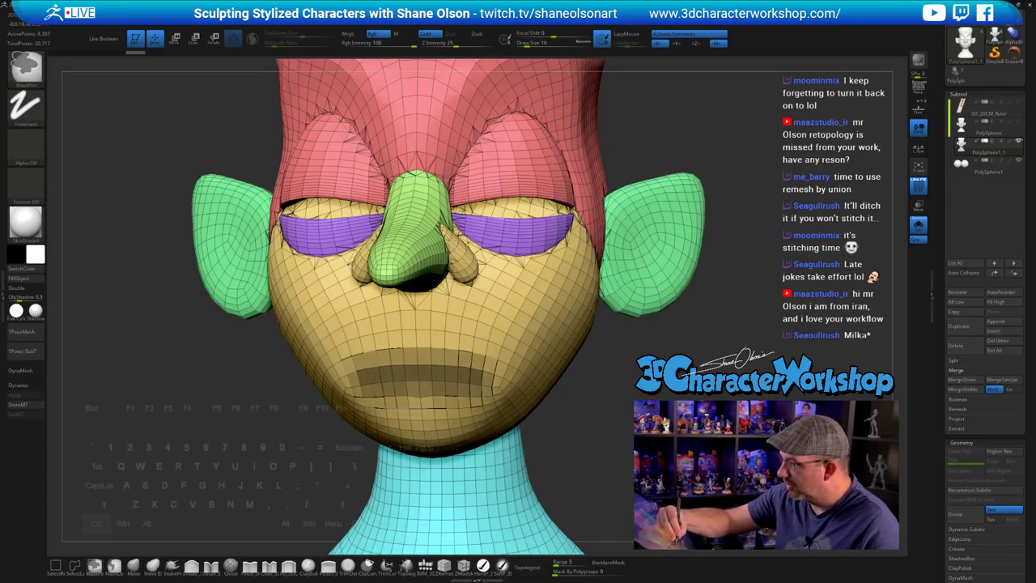
{"action": "mouse_move", "coordinate": [491, 375]}
{"action": "left_mouse_down", "text": "ctrl"}
{"action": "mouse_move", "coordinate": [470, 346]}
{"action": "mouse_move", "coordinate": [417, 345]}
{"action": "left_mouse_up", "text": "ctrl"}
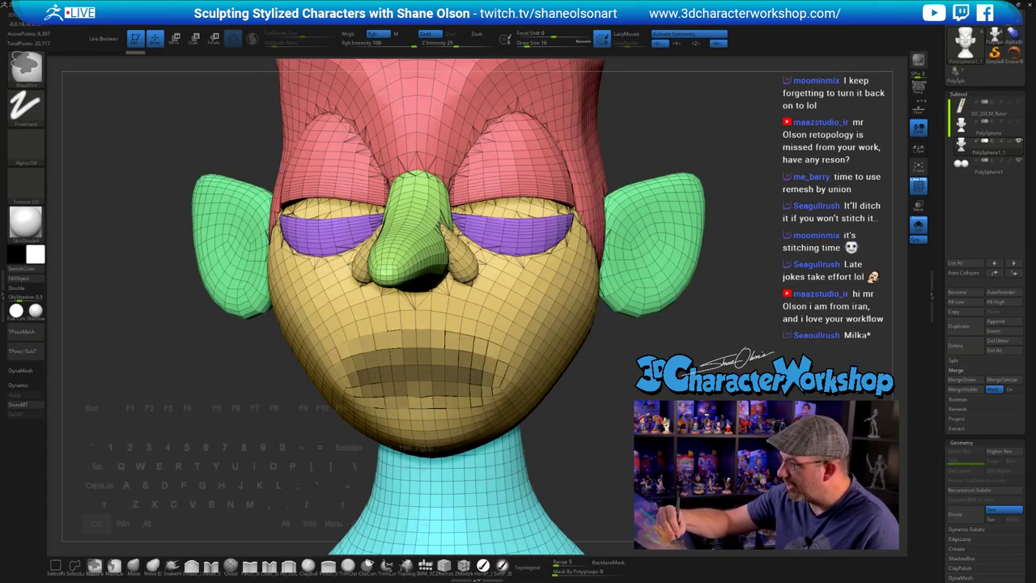
{"action": "left_click_drag", "start_coordinate": [434, 395], "coordinate": [419, 389], "text": "ctrl"}
{"action": "left_click_drag", "start_coordinate": [593, 405], "coordinate": [628, 429]}
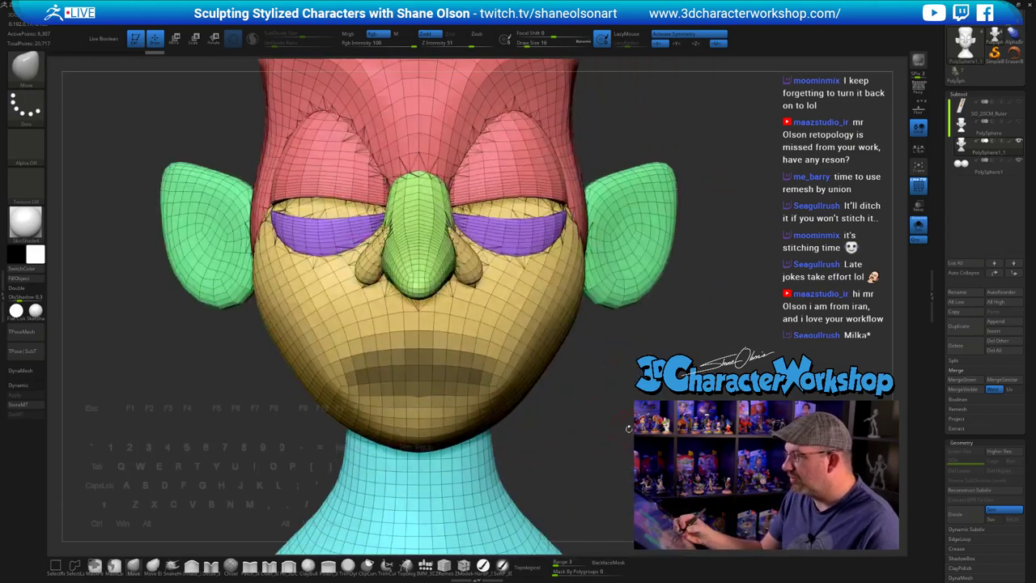
{"action": "left_click_drag", "start_coordinate": [422, 335], "coordinate": [485, 346], "text": "ctrl+alt"}
{"action": "mouse_move", "coordinate": [600, 407]}
{"action": "left_mouse_down"}
{"action": "mouse_move", "coordinate": [594, 378]}
{"action": "mouse_move", "coordinate": [631, 435]}
{"action": "left_mouse_up"}
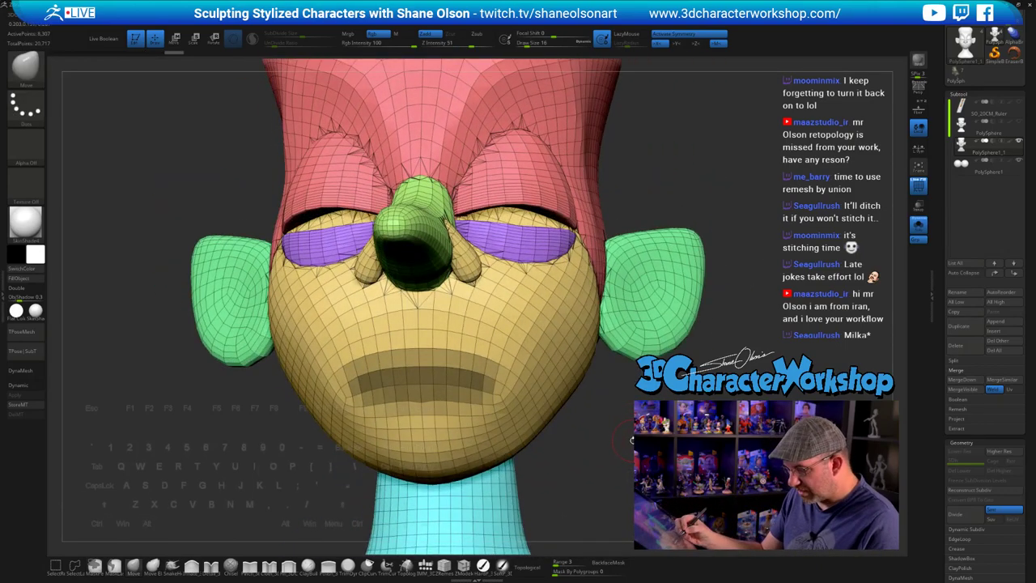
- Apply Edgeloop Masked Border to the mouth mask to give the mouth its own polygroup
{"action": "key", "text": "space"}
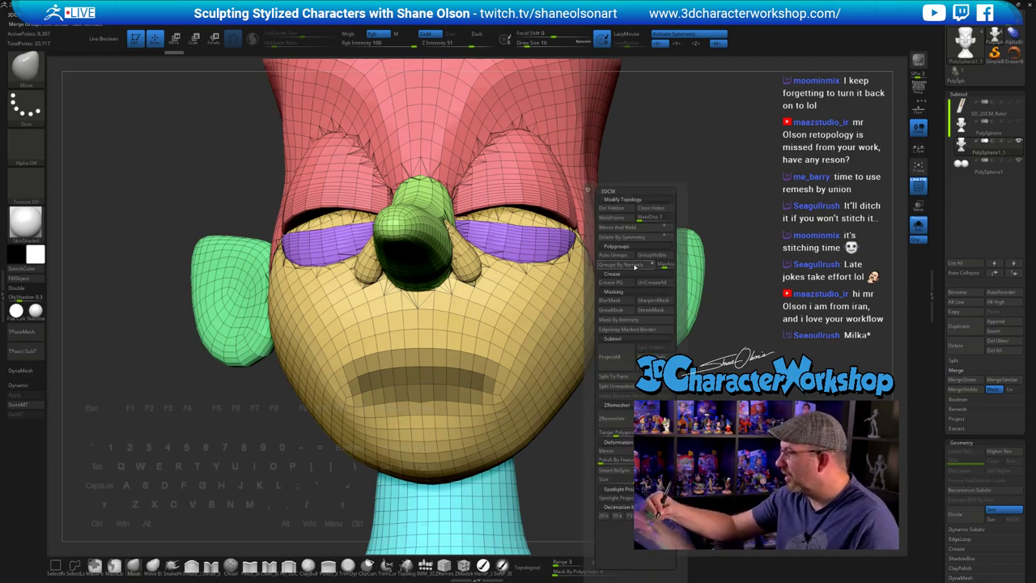
{"action": "left_click", "coordinate": [631, 330]}
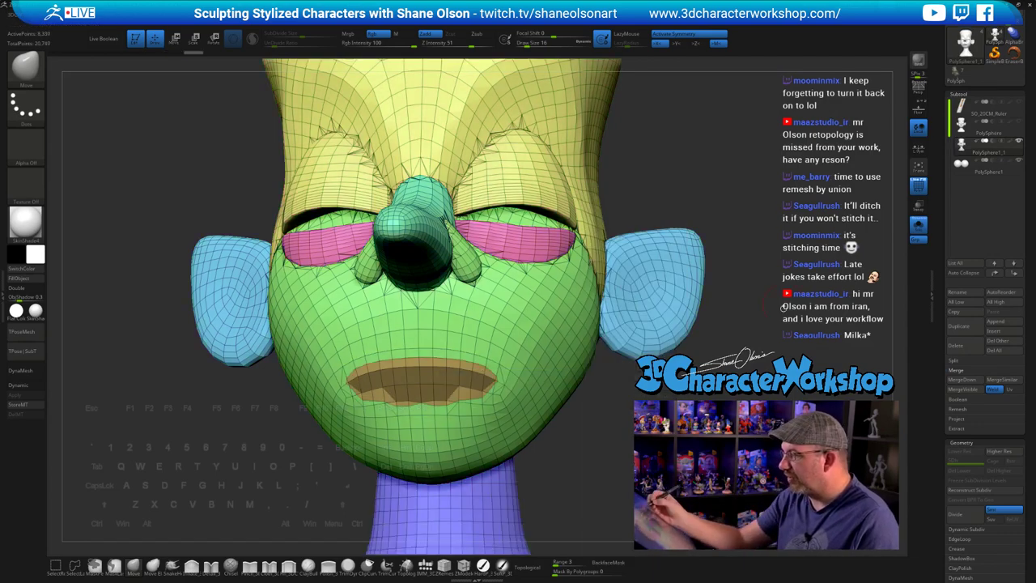
{"action": "left_click_drag", "start_coordinate": [782, 308], "coordinate": [768, 257]}
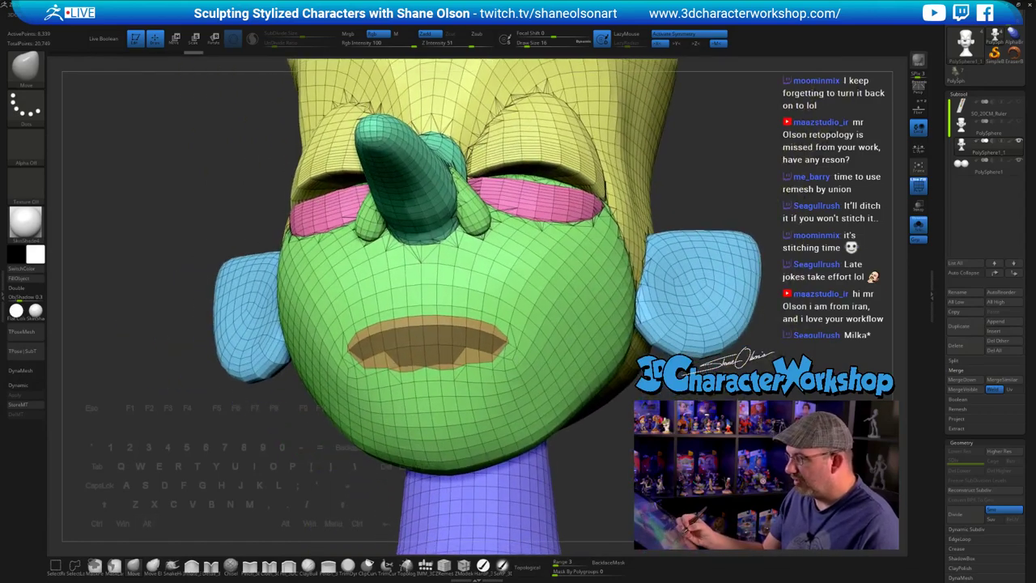
{"action": "key", "text": "3"}
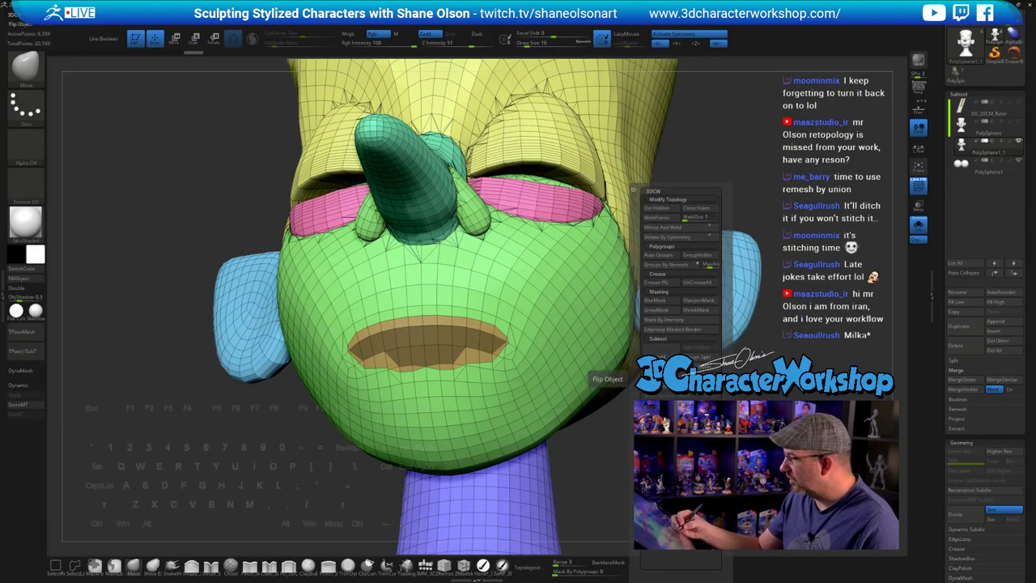
{"action": "left_click", "coordinate": [679, 380]}
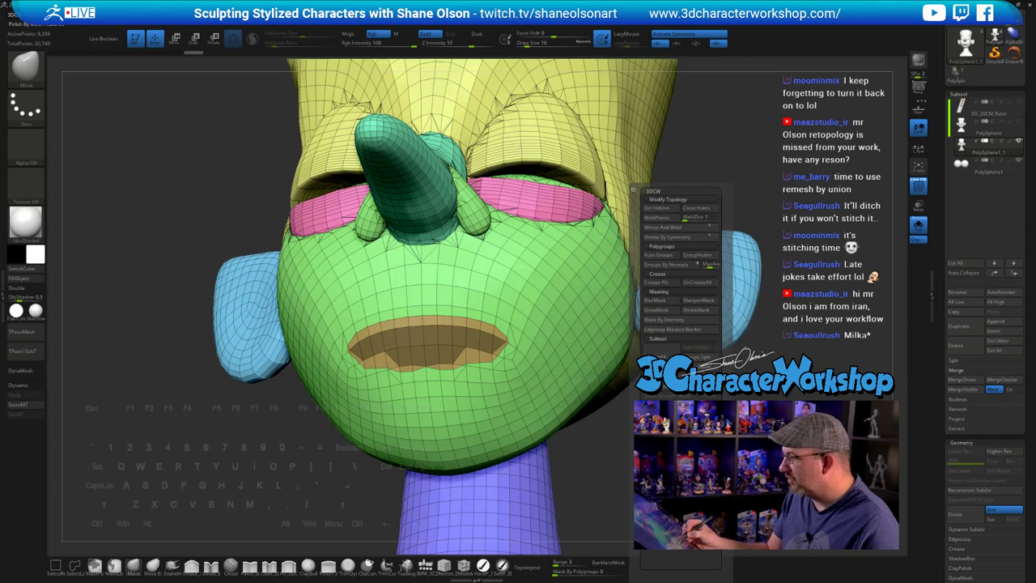
{"action": "key", "text": "ctrl+z"}
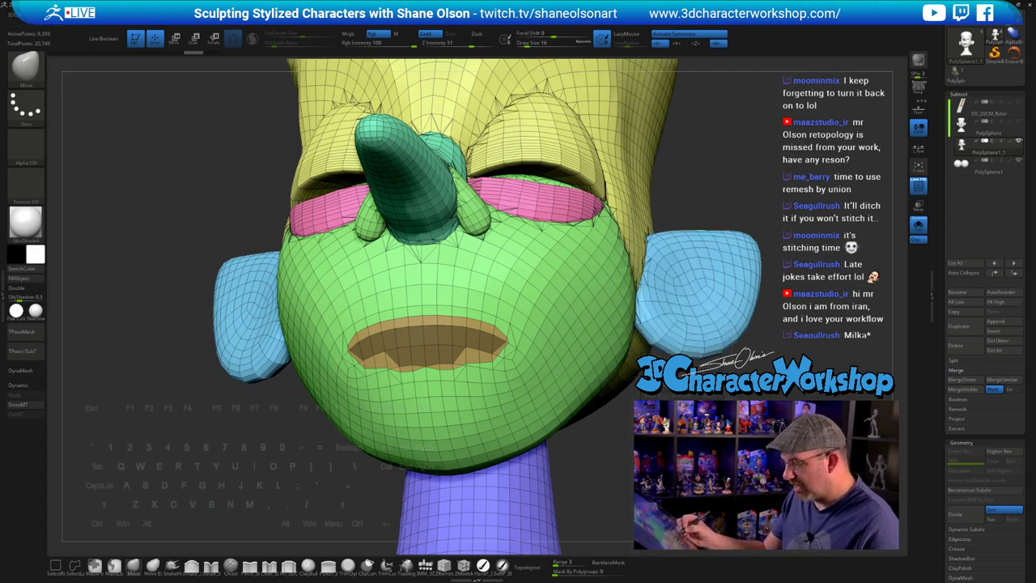
- Invert the mask so that only the mouth area is left unmasked
{"action": "key", "text": "ctrl+i"}
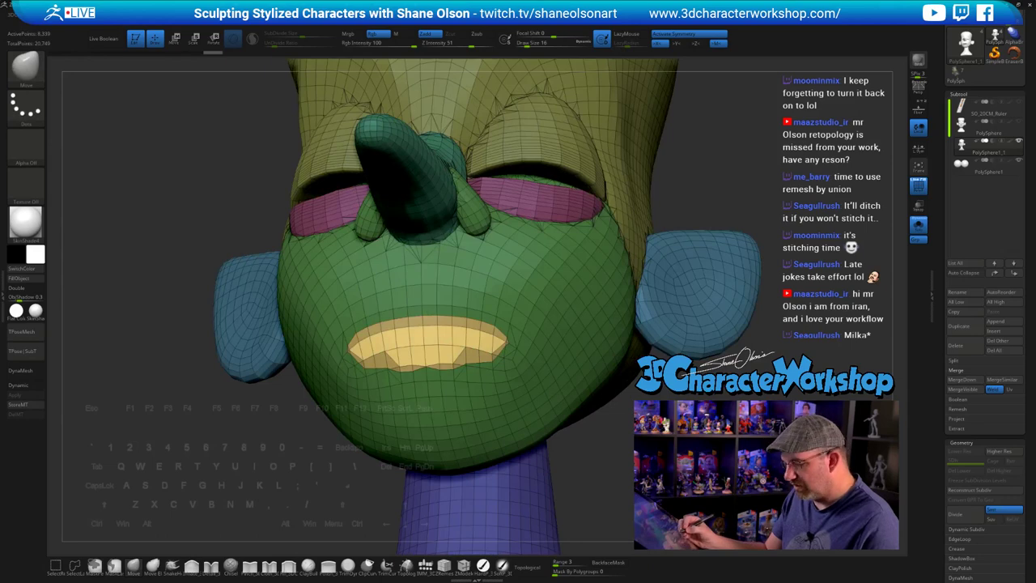
{"action": "key", "text": "space"}
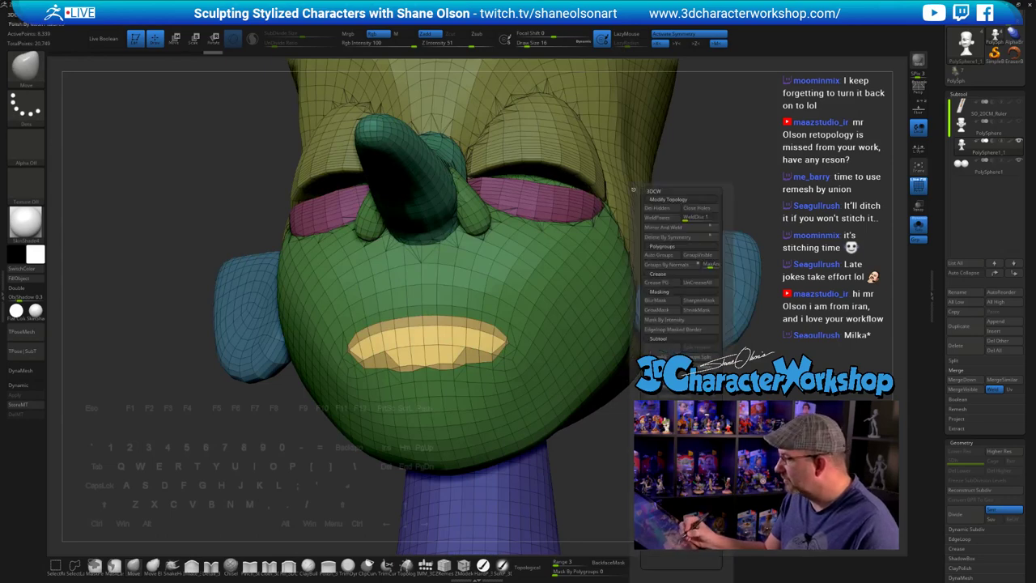
{"action": "left_click", "coordinate": [661, 378]}
{"action": "key", "text": "ctrl+z"}
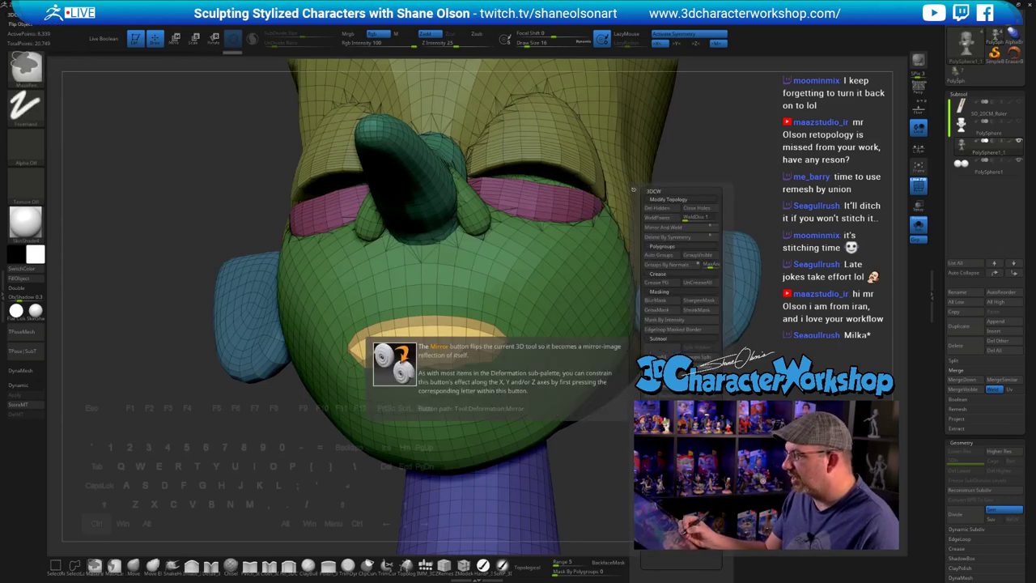
- Blur the mask around the mouth polygroup and smooth the mouth's jagged border with Polish By Features
{"action": "left_click", "coordinate": [558, 349], "text": "ctrl"}
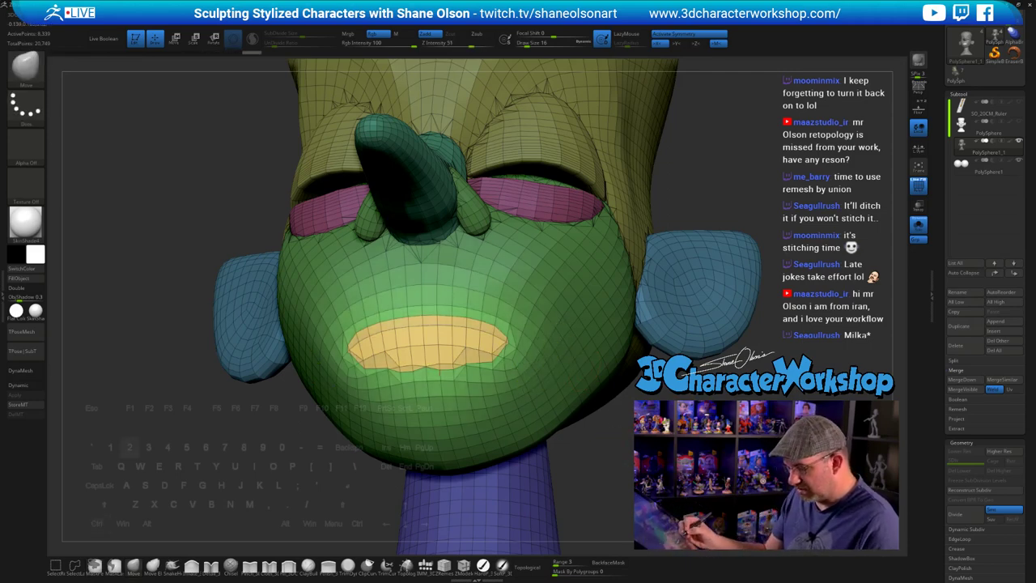
{"action": "key", "text": "2"}
{"action": "left_click", "coordinate": [661, 460]}
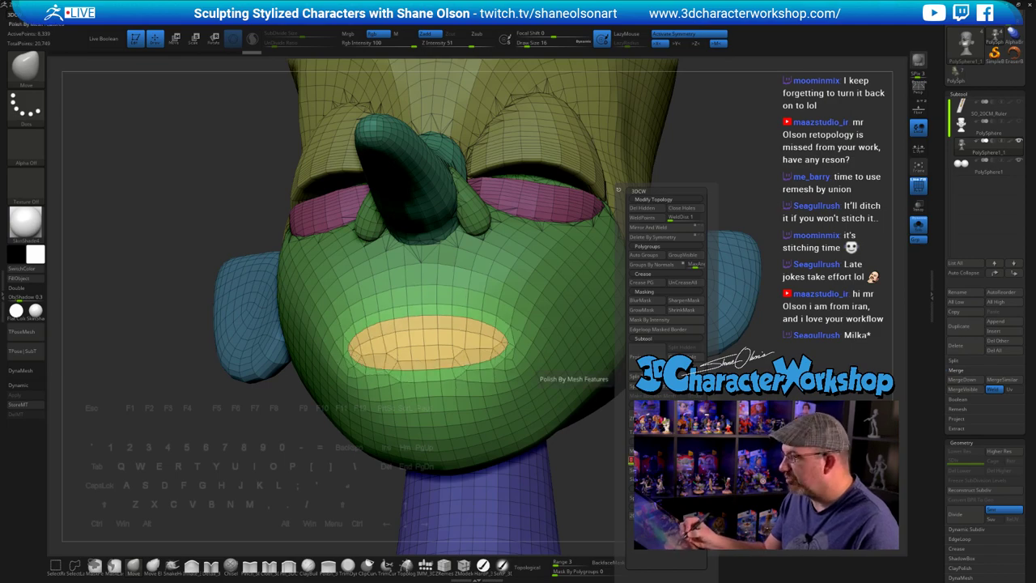
{"action": "mouse_move", "coordinate": [453, 307]}
{"action": "right_mouse_down"}
{"action": "mouse_move", "coordinate": [348, 311]}
{"action": "mouse_move", "coordinate": [542, 319]}
{"action": "mouse_move", "coordinate": [453, 372]}
{"action": "mouse_move", "coordinate": [454, 325]}
{"action": "right_mouse_up"}
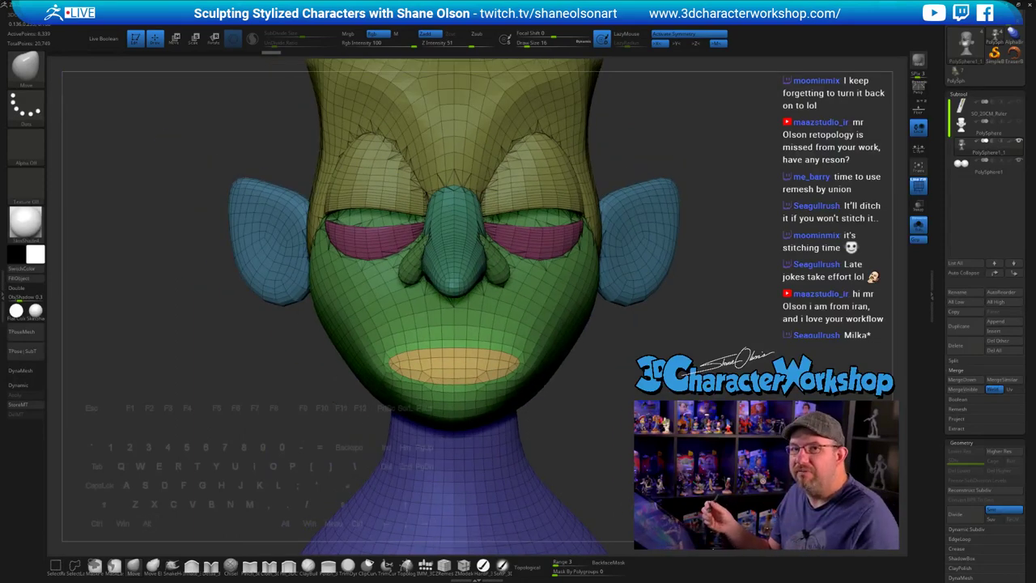
- Invert the mask around the mouth and quick-save the project
{"action": "key", "text": "ctrl+i"}
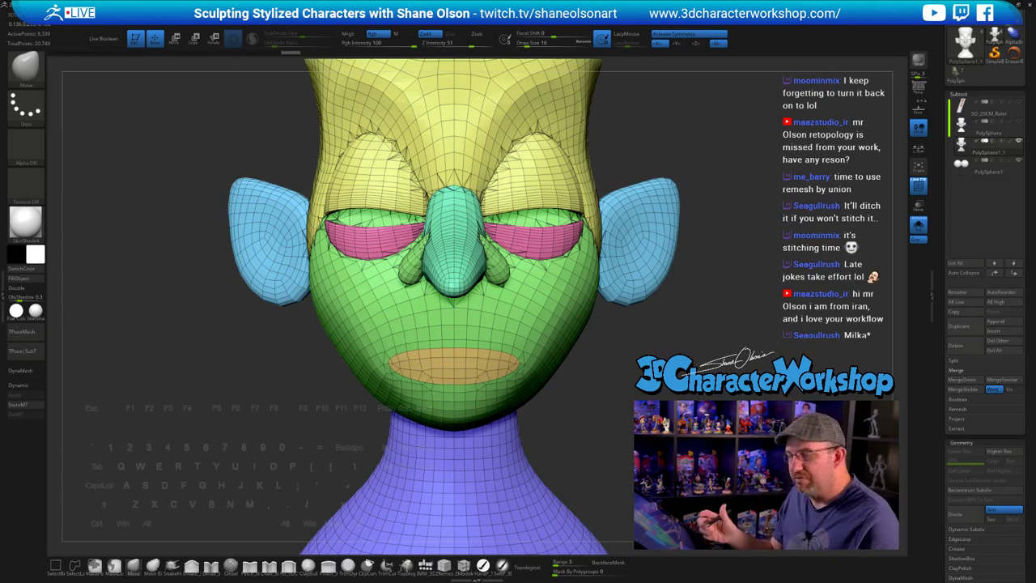
{"action": "right_click_drag", "start_coordinate": [453, 323], "coordinate": [275, 314], "text": "alt"}
{"action": "right_click_drag", "start_coordinate": [494, 377], "coordinate": [656, 398]}
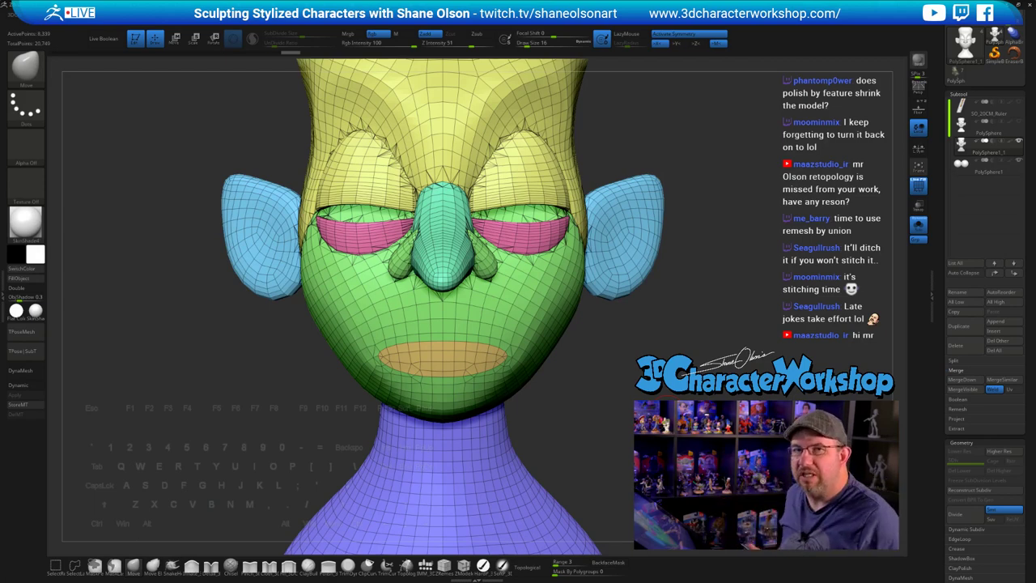
{"action": "key", "text": "ctrl+s"}
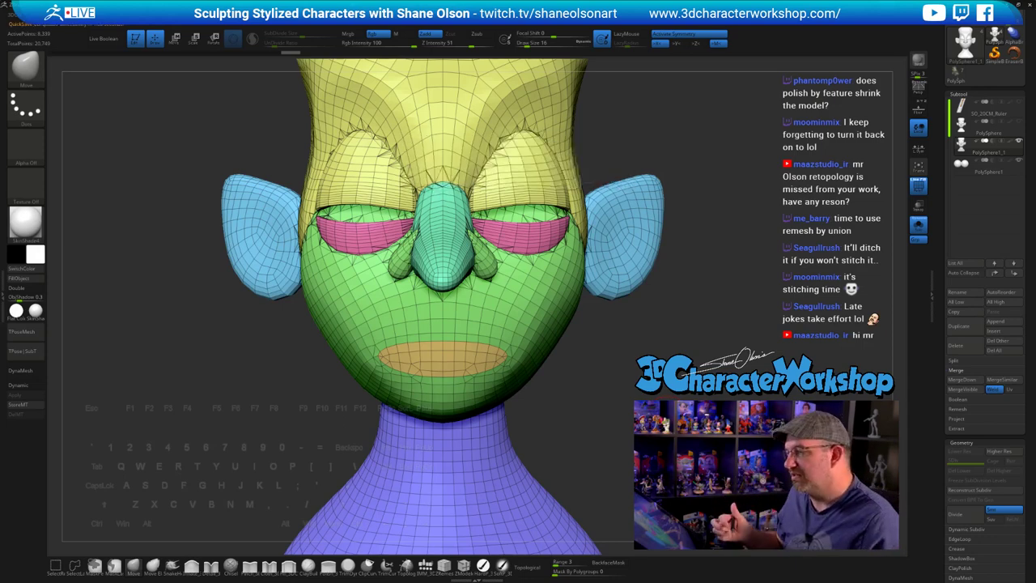
- Use ZModeler to push the mouth polygroup inward in two successive levels, forming a mouth cavity inside the head
{"action": "mouse_move", "coordinate": [550, 437]}
{"action": "left_mouse_down"}
{"action": "mouse_move", "coordinate": [632, 435]}
{"action": "mouse_move", "coordinate": [579, 402]}
{"action": "left_mouse_up"}
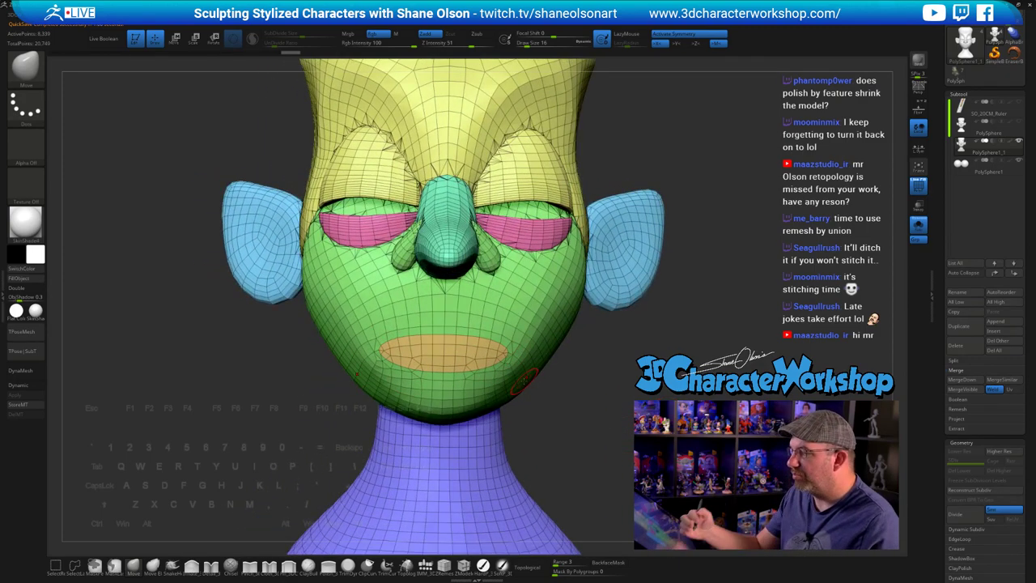
{"action": "left_click_drag", "start_coordinate": [566, 425], "coordinate": [566, 453]}
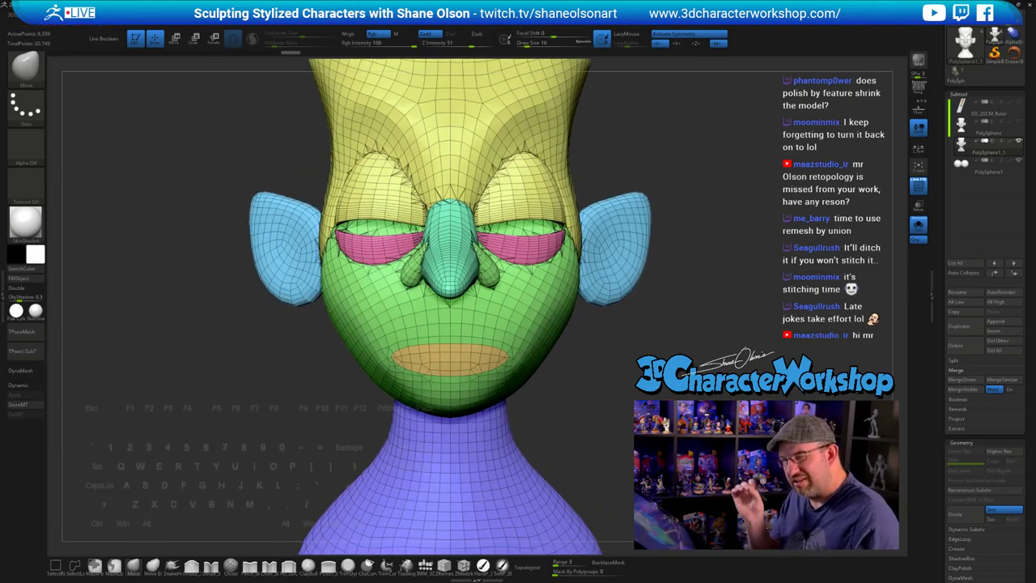
{"action": "left_click_drag", "start_coordinate": [558, 424], "coordinate": [592, 422]}
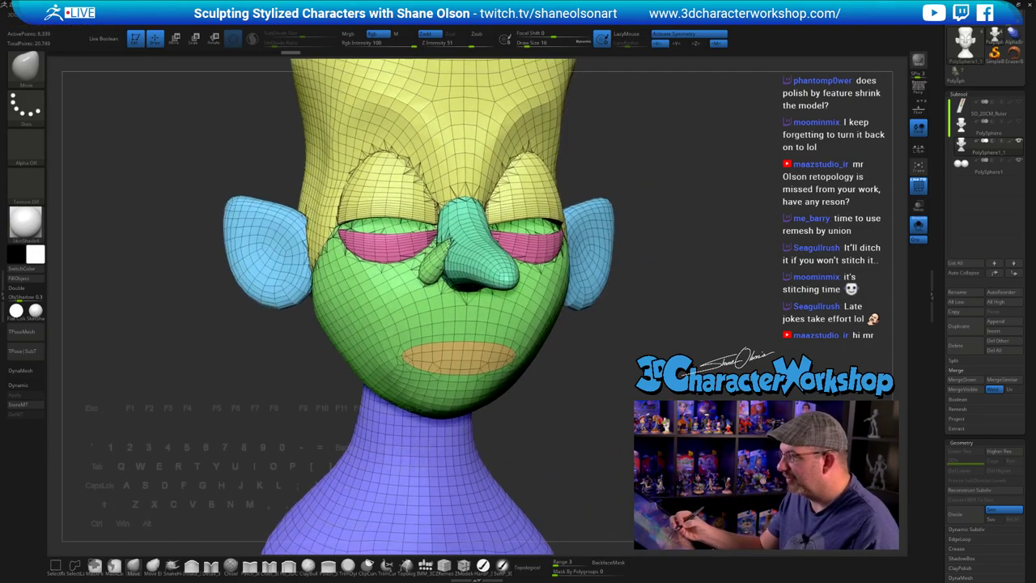
{"action": "left_click_drag", "start_coordinate": [592, 384], "coordinate": [623, 404], "text": "alt"}
{"action": "left_click", "coordinate": [464, 566]}
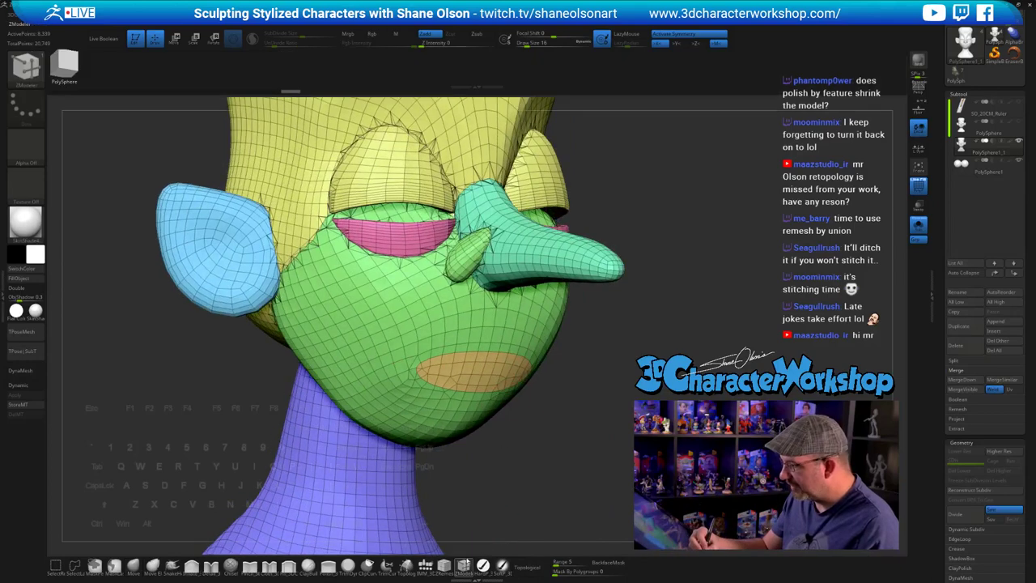
{"action": "left_click_drag", "start_coordinate": [559, 441], "coordinate": [597, 429]}
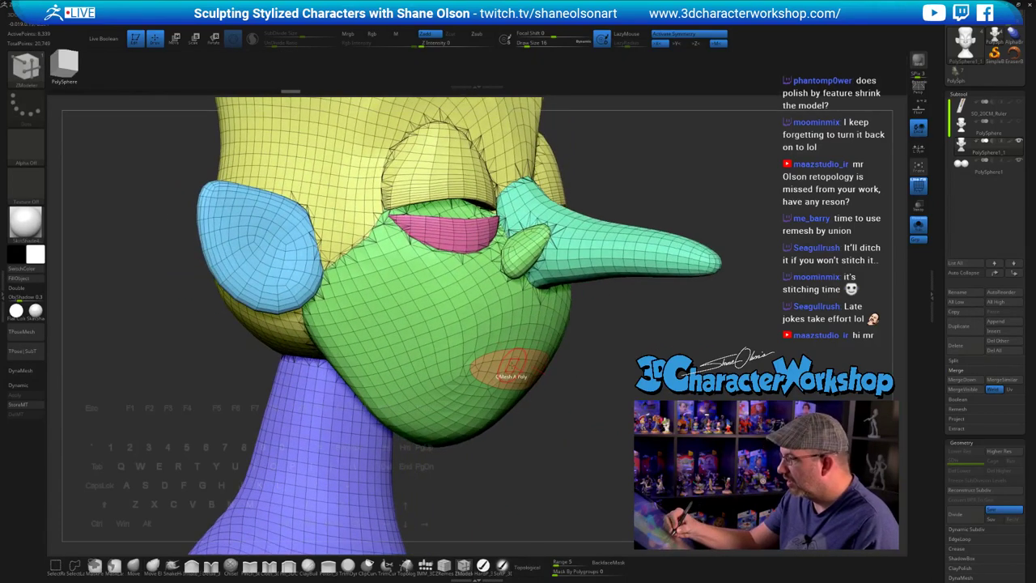
{"action": "key", "text": "space"}
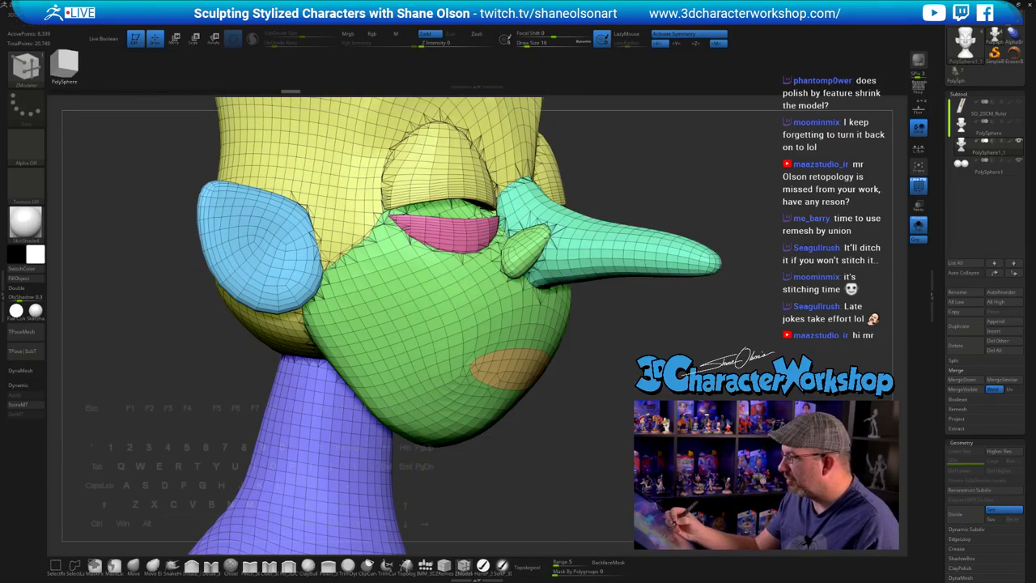
{"action": "left_click_drag", "start_coordinate": [561, 441], "coordinate": [599, 434]}
{"action": "left_click_drag", "start_coordinate": [534, 369], "coordinate": [547, 359]}
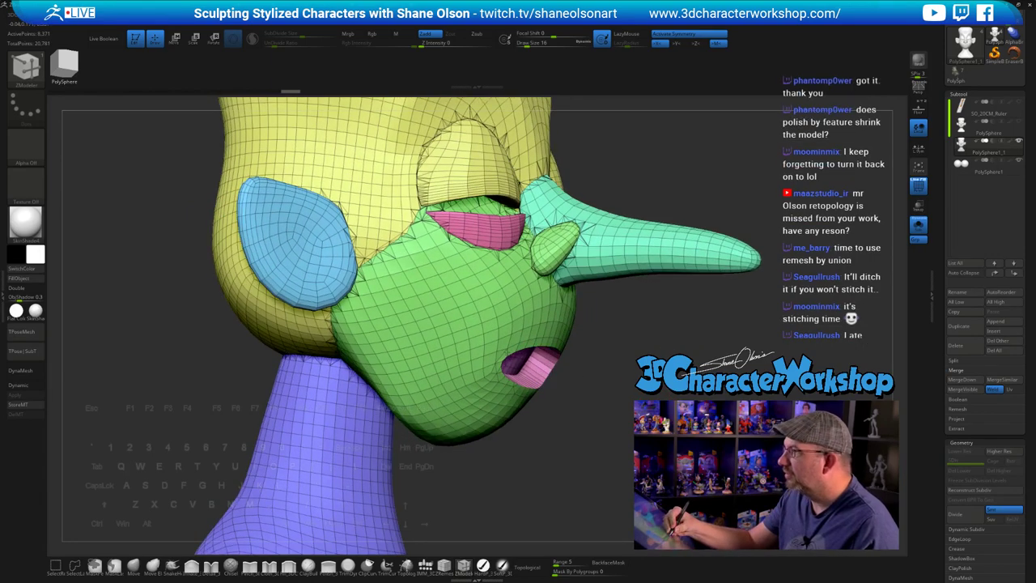
{"action": "mouse_move", "coordinate": [598, 453]}
{"action": "left_mouse_down"}
{"action": "mouse_move", "coordinate": [478, 452]}
{"action": "mouse_move", "coordinate": [506, 465]}
{"action": "mouse_move", "coordinate": [478, 453]}
{"action": "left_mouse_up"}
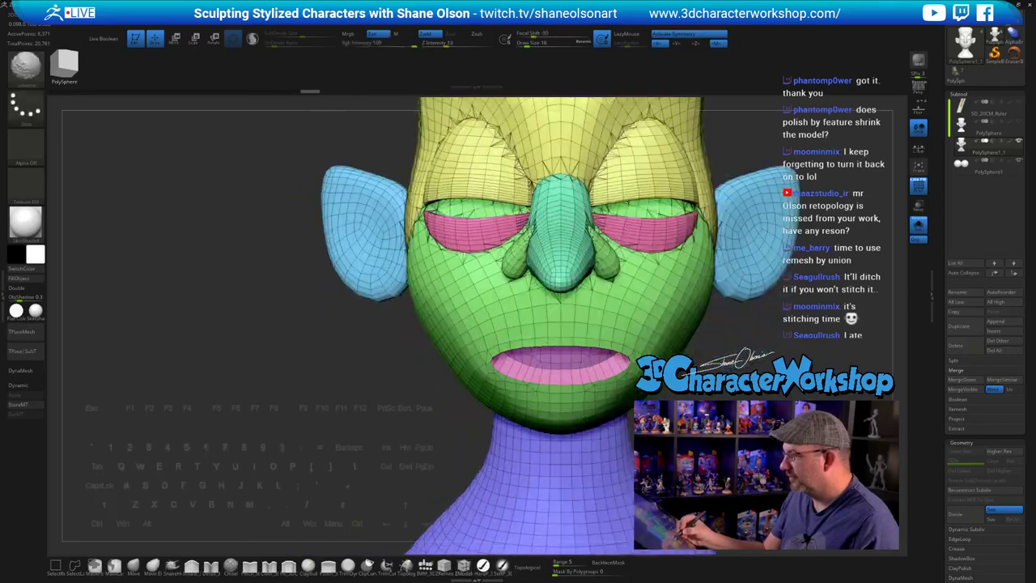
{"action": "right_click_drag", "start_coordinate": [660, 393], "coordinate": [445, 472]}
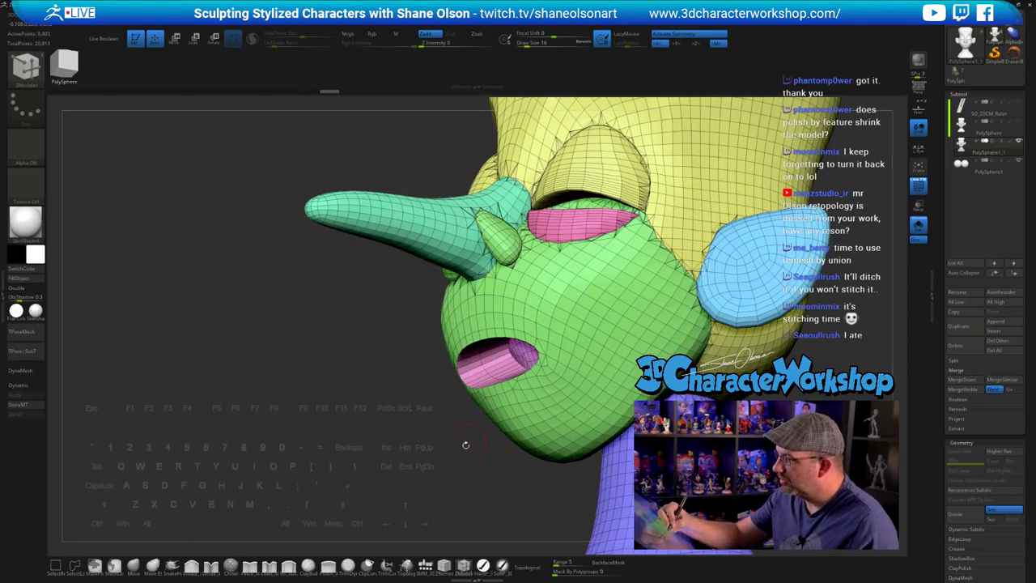
{"action": "left_click_drag", "start_coordinate": [464, 445], "coordinate": [558, 458]}
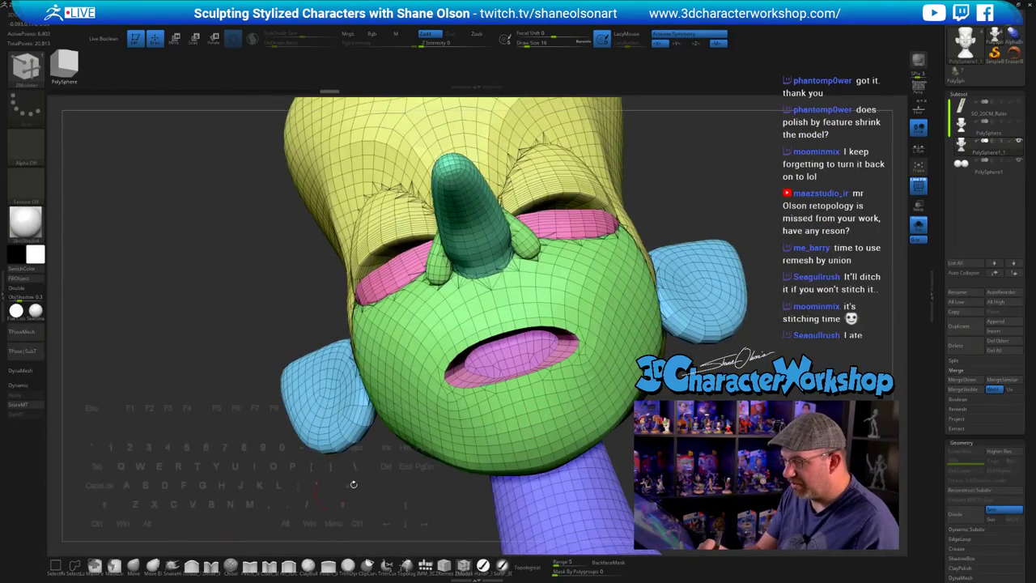
- Set the brush draw size to 37 and smooth the inside of the mouth cavity and the surface around its opening
{"action": "right_click_drag", "start_coordinate": [543, 461], "coordinate": [600, 394]}
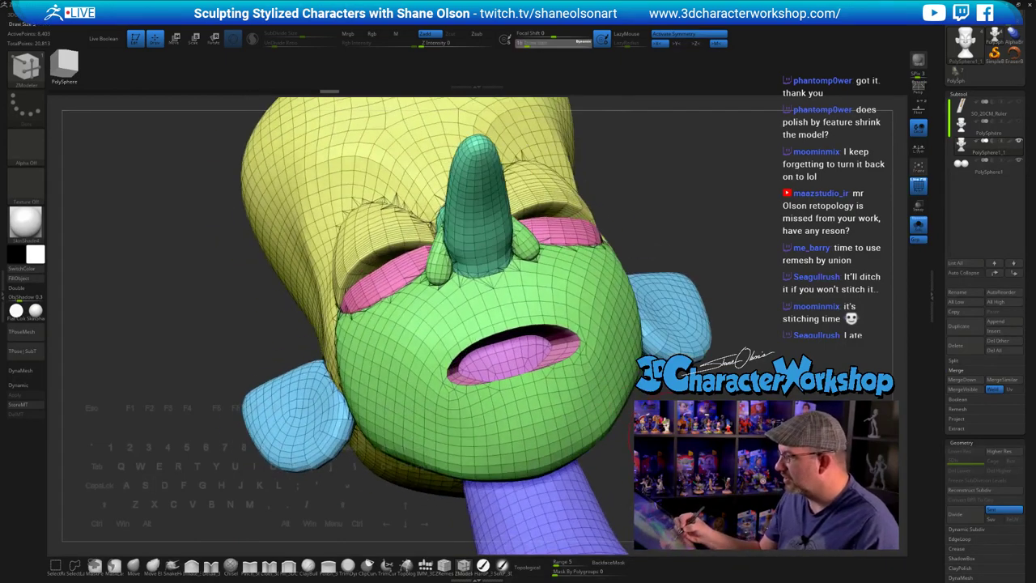
{"action": "key", "text": "shift"}
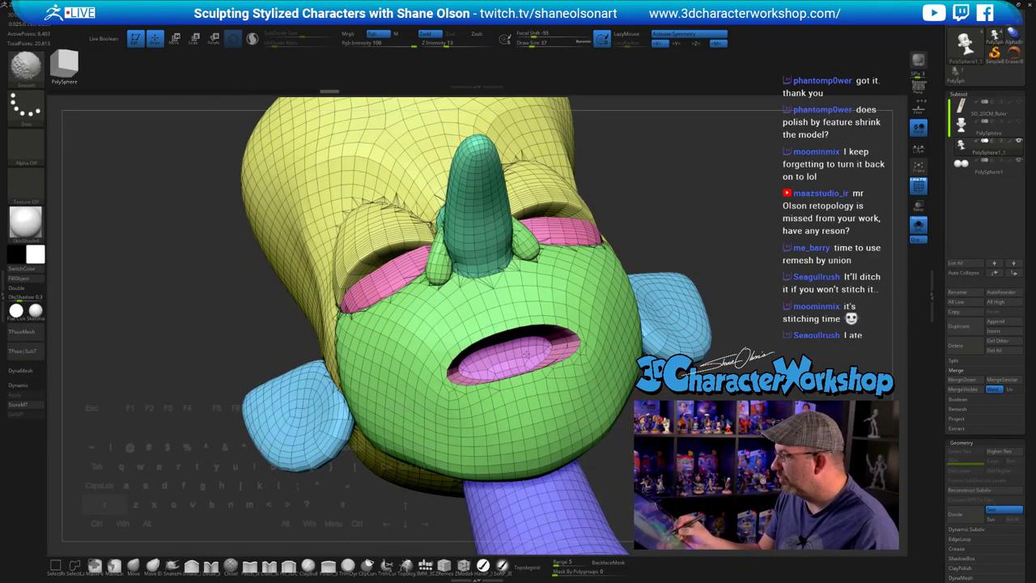
{"action": "mouse_move", "coordinate": [547, 348]}
{"action": "left_mouse_down", "text": "shift"}
{"action": "mouse_move", "coordinate": [476, 359]}
{"action": "mouse_move", "coordinate": [550, 342]}
{"action": "left_mouse_up", "text": "shift"}
{"action": "right_click_drag", "start_coordinate": [550, 344], "coordinate": [558, 404]}
{"action": "left_click_drag", "start_coordinate": [537, 358], "coordinate": [568, 354], "text": "shift"}
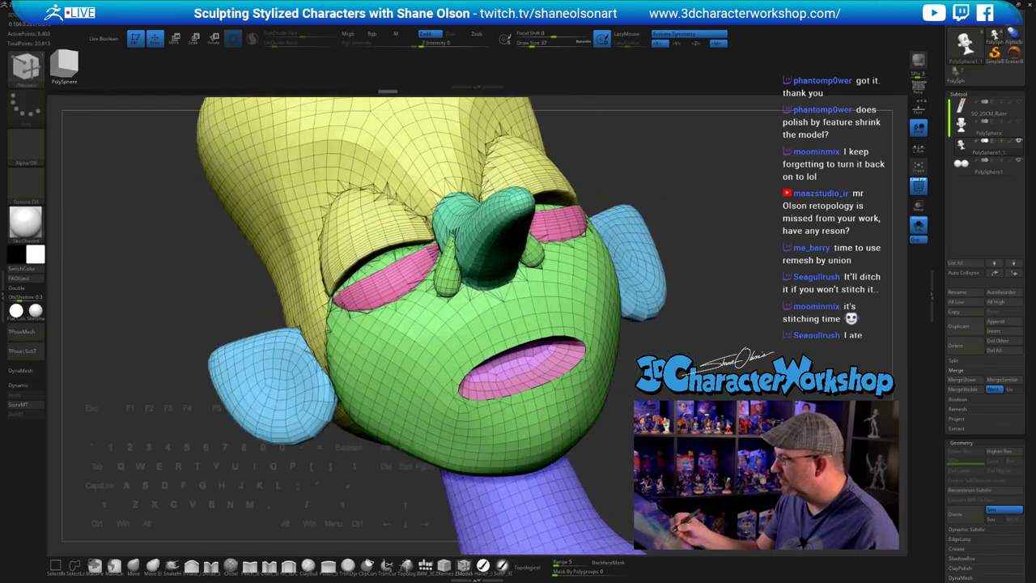
{"action": "right_click_drag", "start_coordinate": [776, 389], "coordinate": [689, 395], "text": "shift"}
{"action": "mouse_move", "coordinate": [473, 337]}
{"action": "left_mouse_down", "text": "shift"}
{"action": "mouse_move", "coordinate": [565, 339]}
{"action": "mouse_move", "coordinate": [481, 364]}
{"action": "mouse_move", "coordinate": [523, 393]}
{"action": "mouse_move", "coordinate": [593, 385]}
{"action": "left_mouse_up", "text": "shift"}
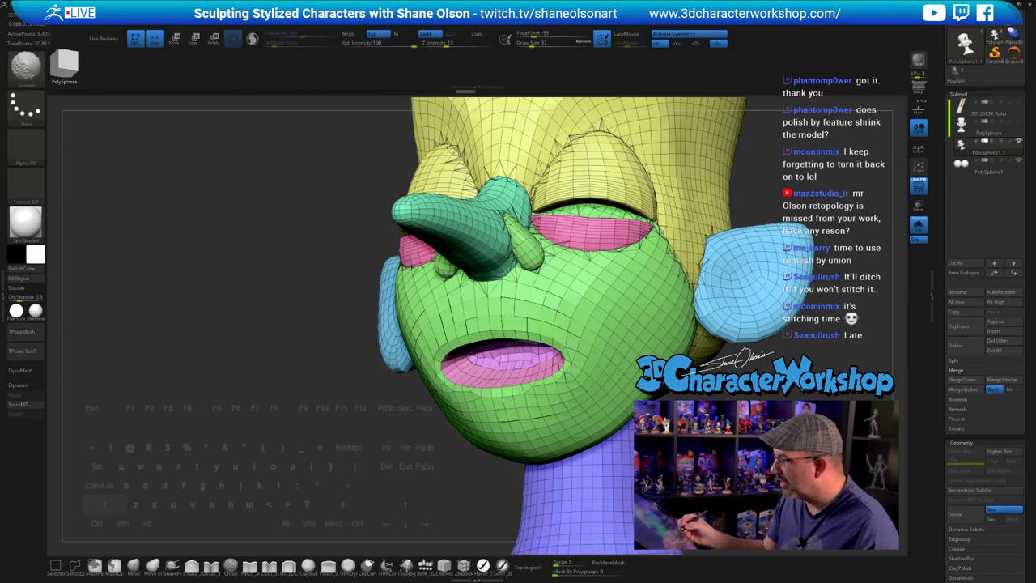
{"action": "mouse_move", "coordinate": [615, 388]}
{"action": "right_mouse_down", "text": "shift"}
{"action": "mouse_move", "coordinate": [688, 394]}
{"action": "mouse_move", "coordinate": [687, 328]}
{"action": "mouse_move", "coordinate": [619, 325]}
{"action": "right_mouse_up", "text": "shift"}
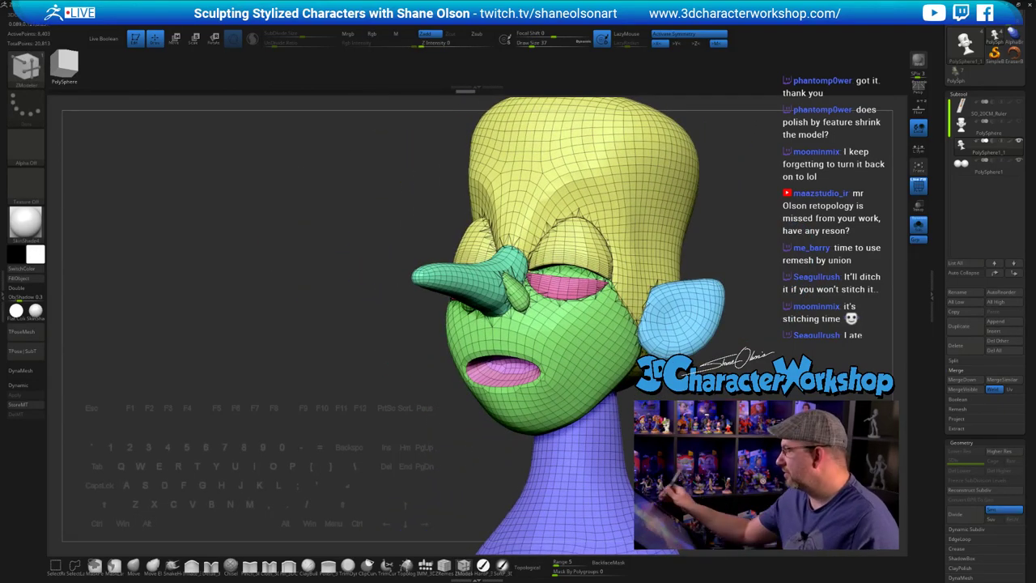
- Duplicate the merged head subtool and leave only the new copy visible as the working subtool
{"action": "right_click_drag", "start_coordinate": [688, 340], "coordinate": [753, 341], "text": "shift"}
{"action": "right_click_drag", "start_coordinate": [719, 398], "coordinate": [664, 350], "text": "alt"}
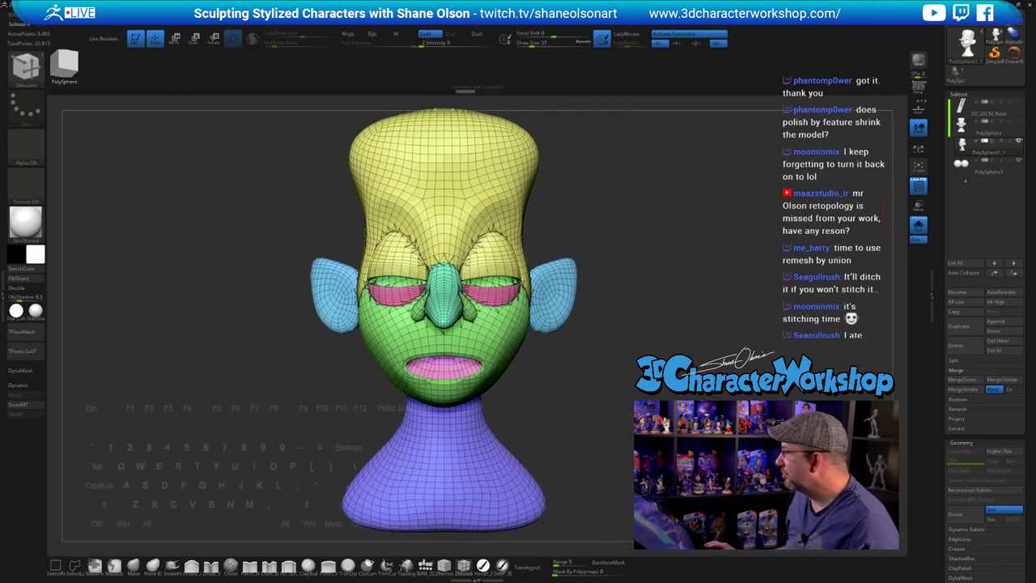
{"action": "left_click", "coordinate": [959, 326]}
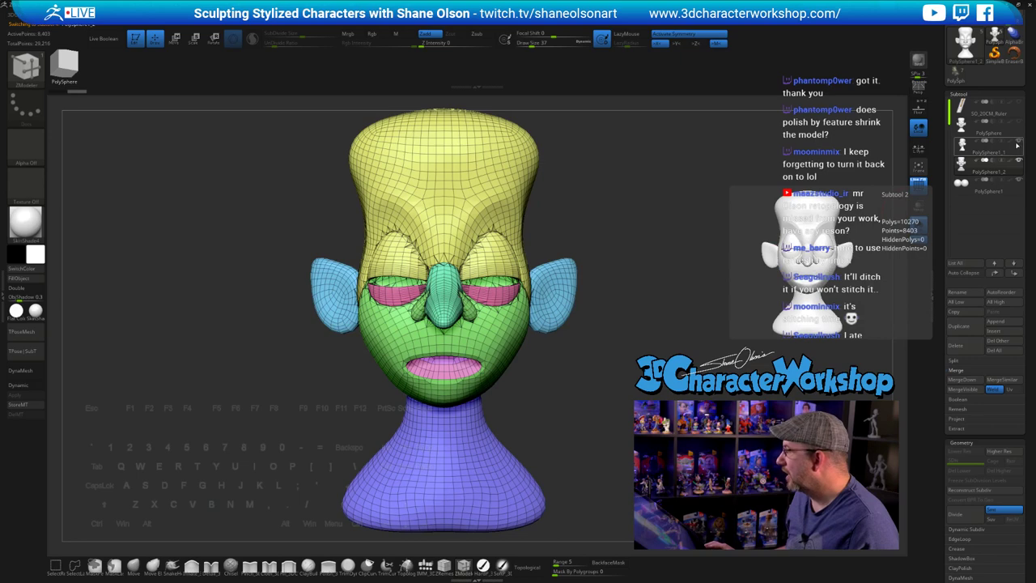
{"action": "right_click_drag", "start_coordinate": [697, 235], "coordinate": [660, 225], "text": "alt"}
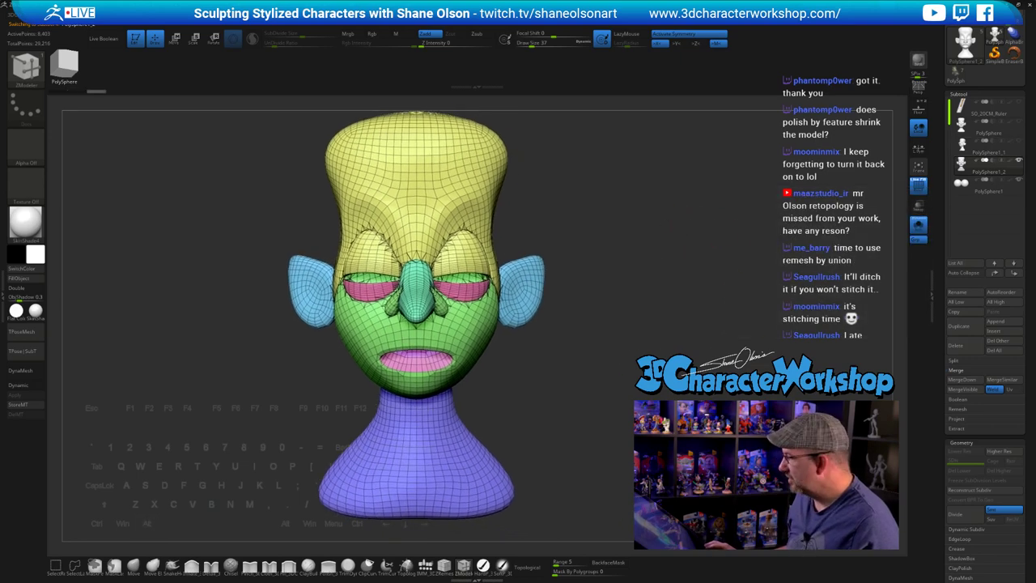
- Rebuild the duplicated head's topology with ZRemesher and check the new mesh from front and three-quarter views
{"action": "scroll", "coordinate": [943, 479], "scroll_direction": "down", "scroll_amount": 5}
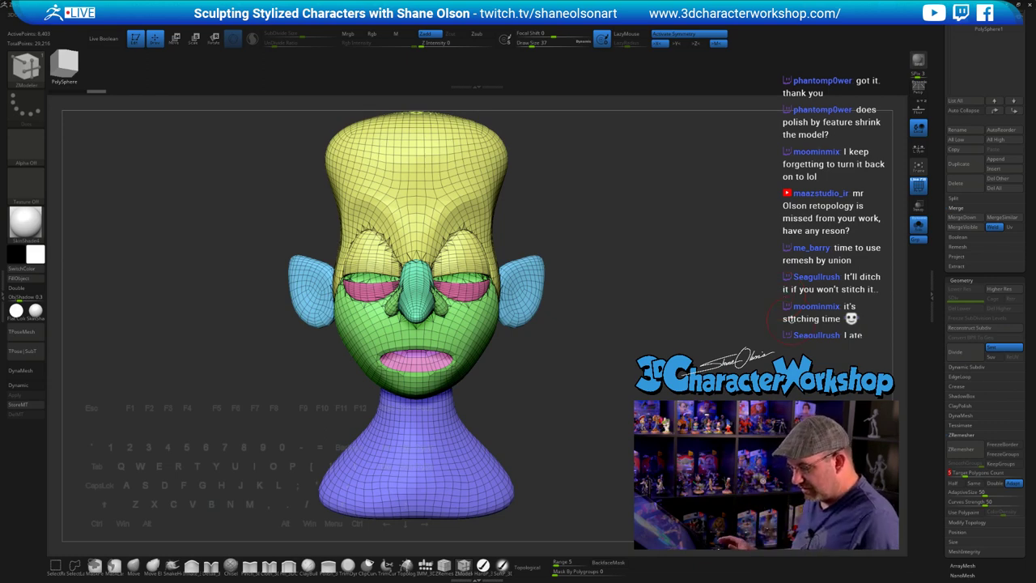
{"action": "left_click", "coordinate": [962, 448]}
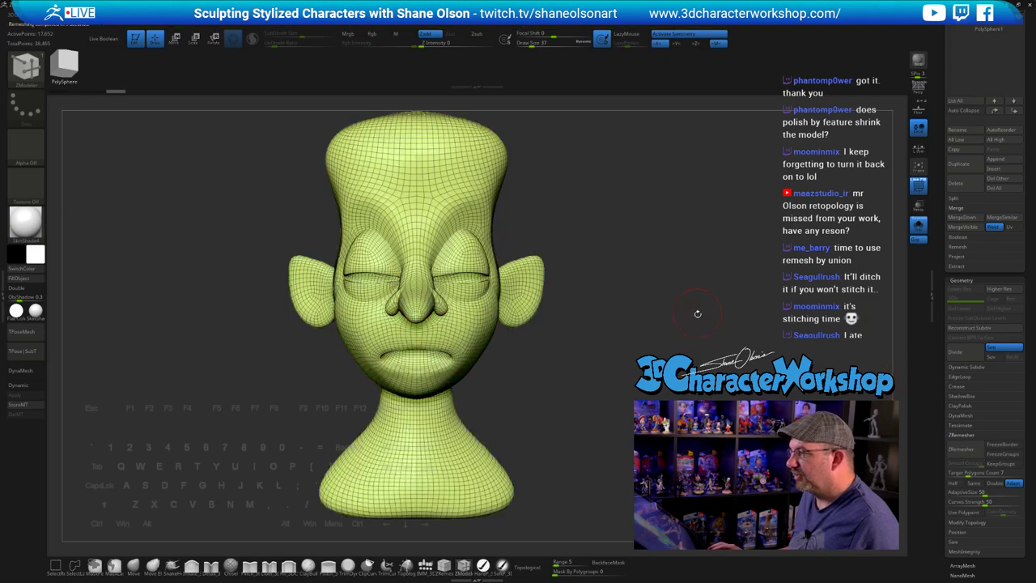
{"action": "mouse_move", "coordinate": [699, 323]}
{"action": "left_mouse_down"}
{"action": "mouse_move", "coordinate": [668, 325]}
{"action": "mouse_move", "coordinate": [712, 326]}
{"action": "mouse_move", "coordinate": [699, 328]}
{"action": "left_mouse_up"}
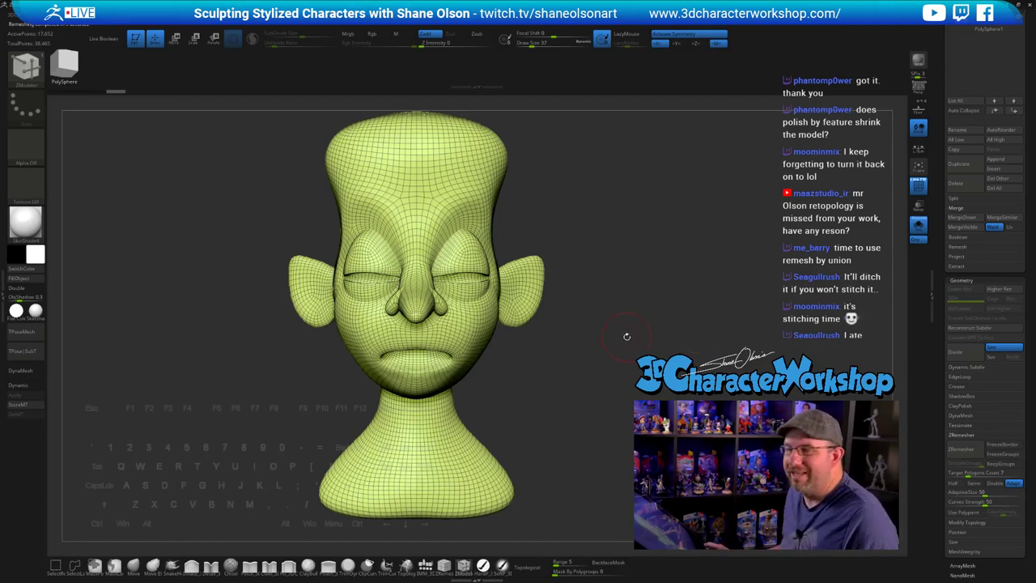
{"action": "left_click_drag", "start_coordinate": [627, 336], "coordinate": [628, 411]}
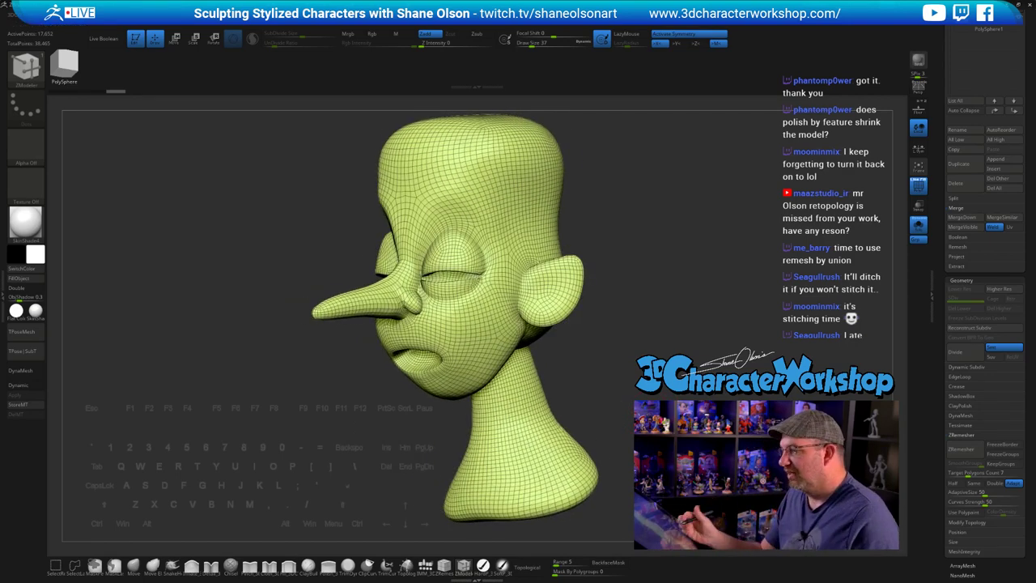
{"action": "left_click_drag", "start_coordinate": [614, 348], "coordinate": [700, 336]}
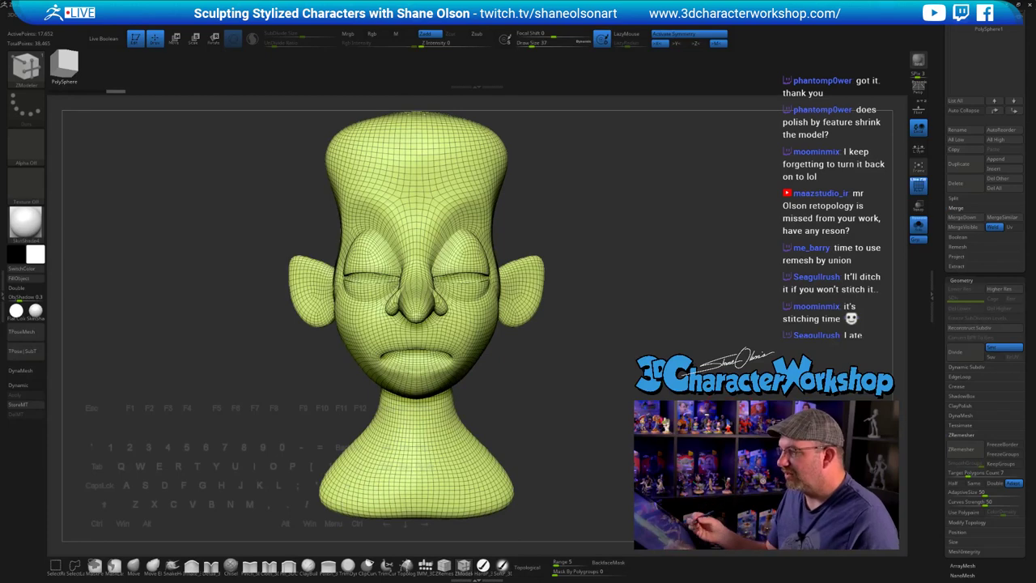
{"action": "left_click_drag", "start_coordinate": [607, 340], "coordinate": [573, 342]}
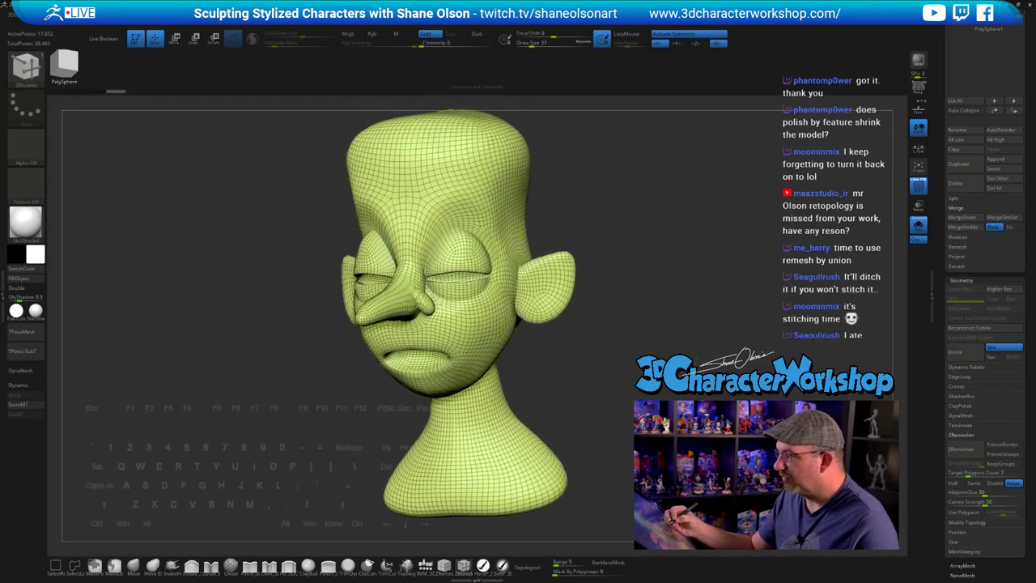
{"action": "left_click_drag", "start_coordinate": [683, 407], "coordinate": [705, 406]}
- Turn off the polyframe display and show the whole remeshed head from the front
{"action": "key", "text": "shift+f"}
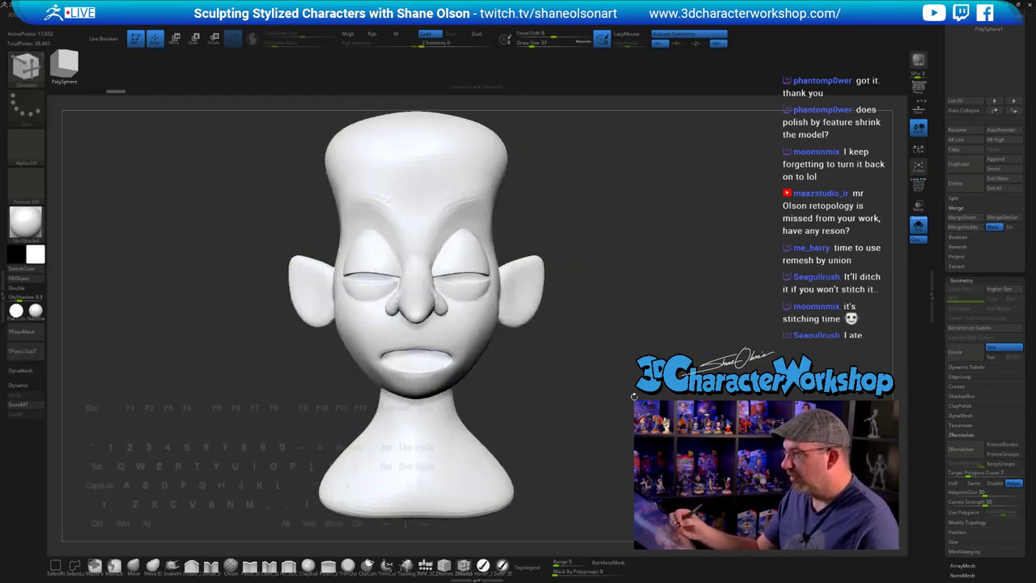
{"action": "left_click", "coordinate": [452, 458]}
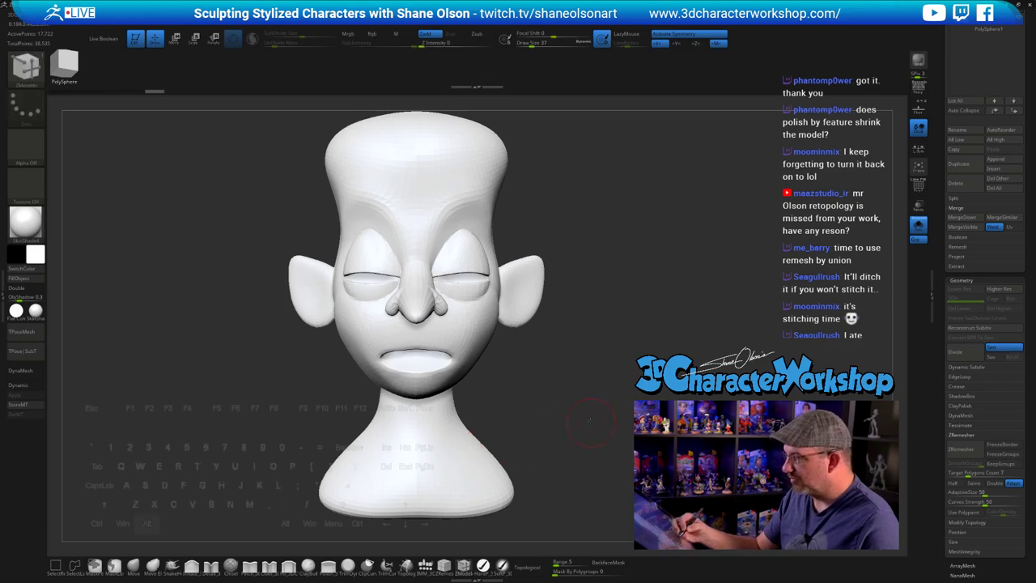
{"action": "mouse_move", "coordinate": [589, 420]}
{"action": "left_mouse_down", "text": "alt"}
{"action": "mouse_move", "coordinate": [585, 407]}
{"action": "mouse_move", "coordinate": [641, 414]}
{"action": "mouse_move", "coordinate": [581, 417]}
{"action": "mouse_move", "coordinate": [602, 417]}
{"action": "mouse_move", "coordinate": [614, 383]}
{"action": "mouse_move", "coordinate": [613, 402]}
{"action": "mouse_move", "coordinate": [633, 413]}
{"action": "left_mouse_up", "text": "alt"}
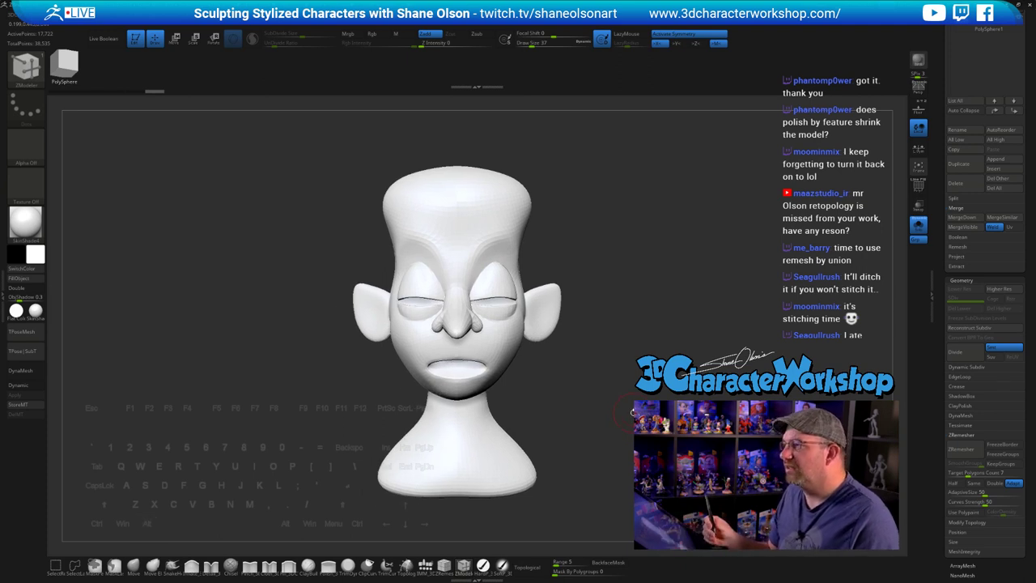
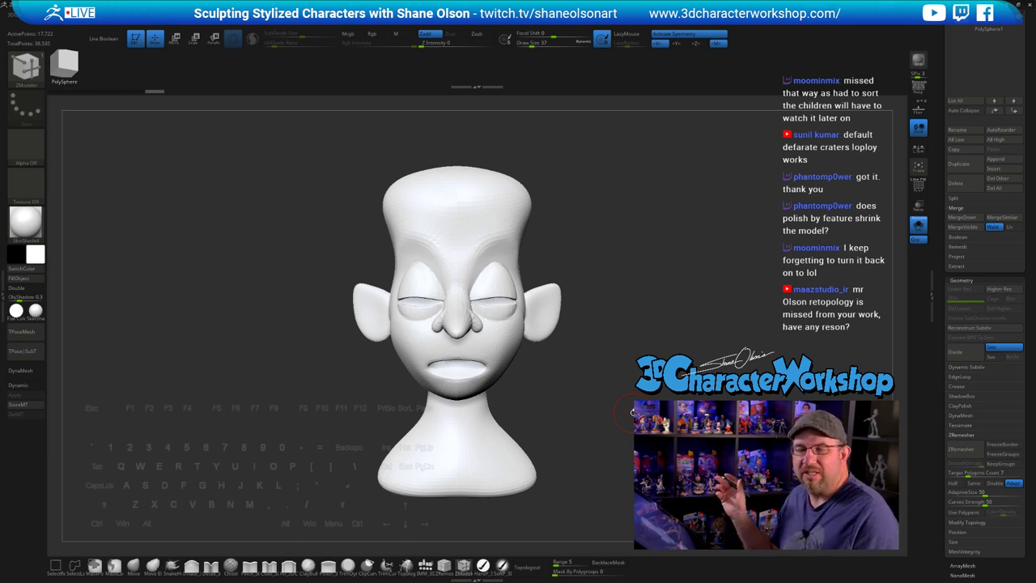
- Examine the remeshed head's silhouette and facial features from the side, three-quarter and front views
{"action": "left_click_drag", "start_coordinate": [633, 413], "coordinate": [801, 473]}
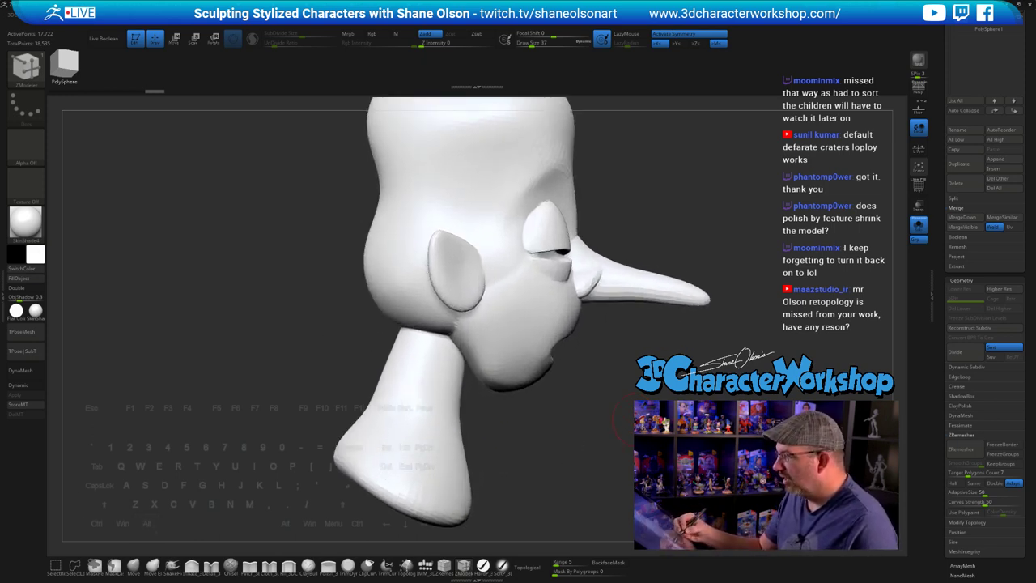
{"action": "left_click_drag", "start_coordinate": [628, 429], "coordinate": [607, 402], "text": "alt"}
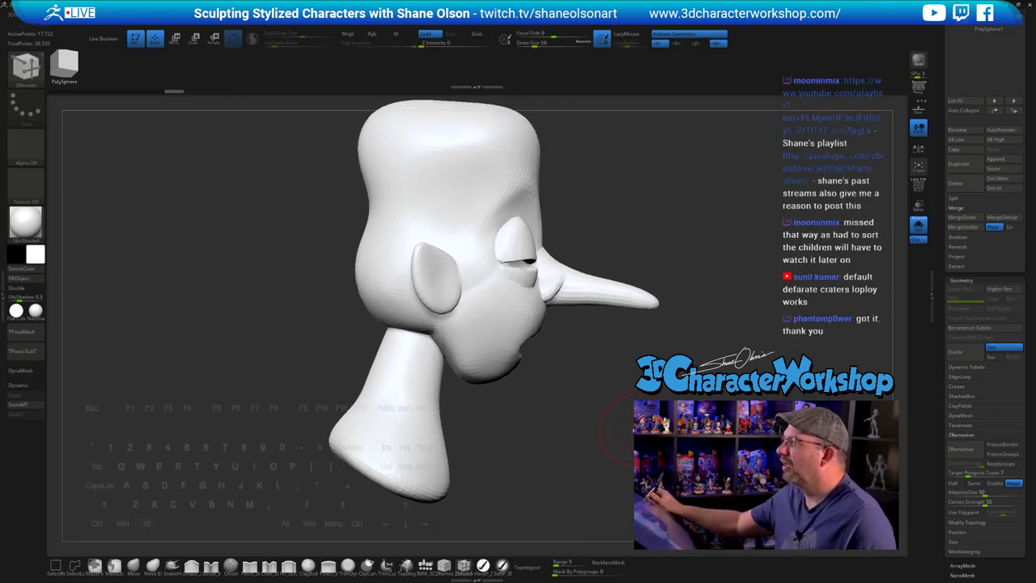
{"action": "left_click_drag", "start_coordinate": [627, 413], "coordinate": [611, 412], "text": "alt"}
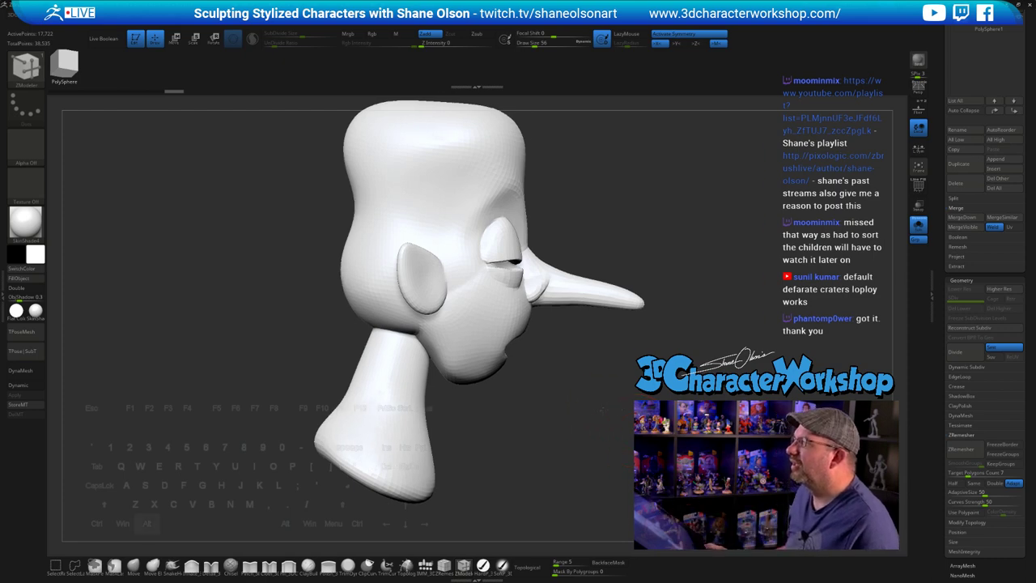
{"action": "key", "text": "s"}
{"action": "left_click_drag", "start_coordinate": [616, 374], "coordinate": [679, 376]}
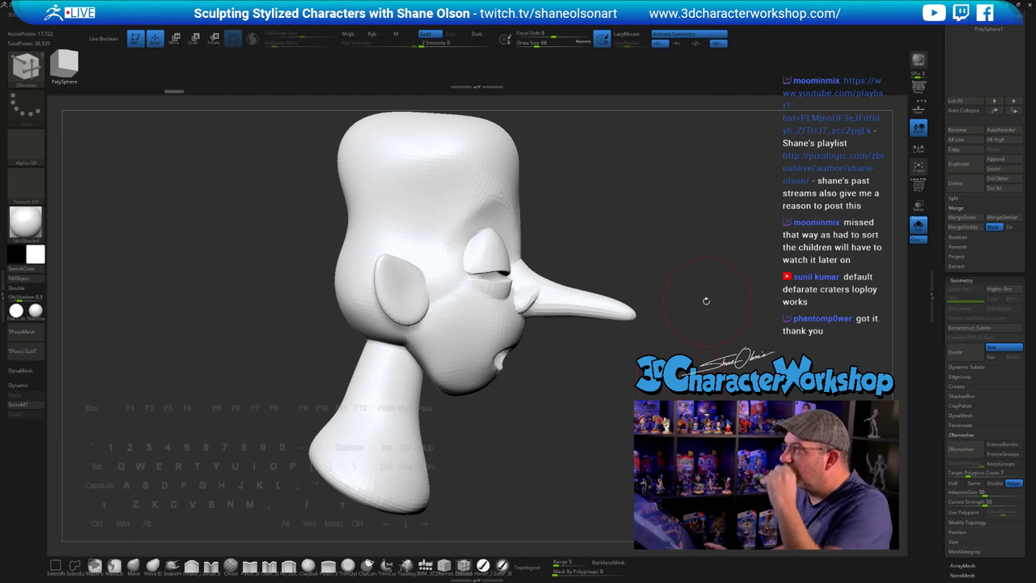
{"action": "left_click_drag", "start_coordinate": [707, 296], "coordinate": [714, 299]}
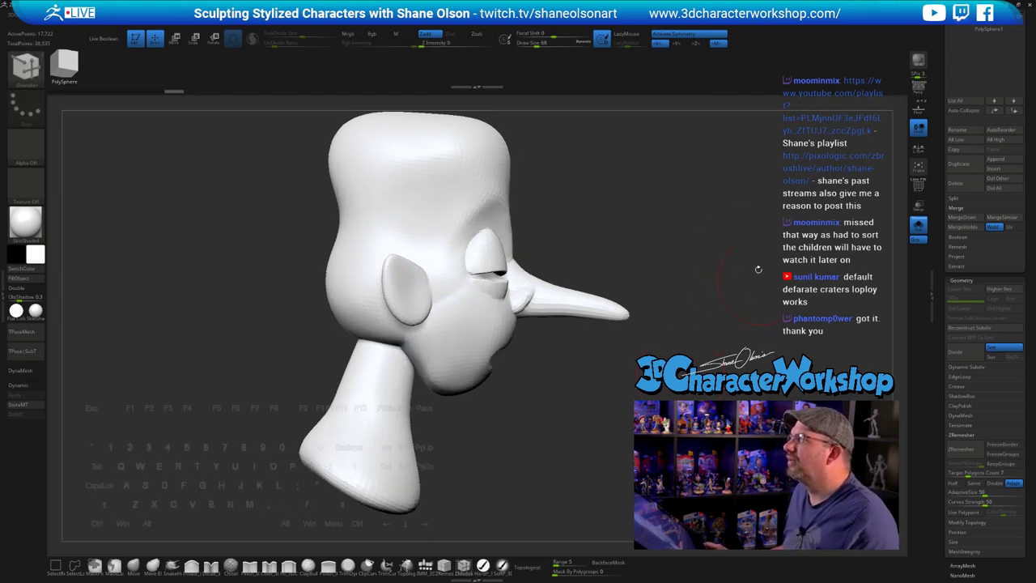
{"action": "mouse_move", "coordinate": [437, 384]}
{"action": "left_mouse_down"}
{"action": "mouse_move", "coordinate": [522, 392]}
{"action": "mouse_move", "coordinate": [507, 386]}
{"action": "left_mouse_up"}
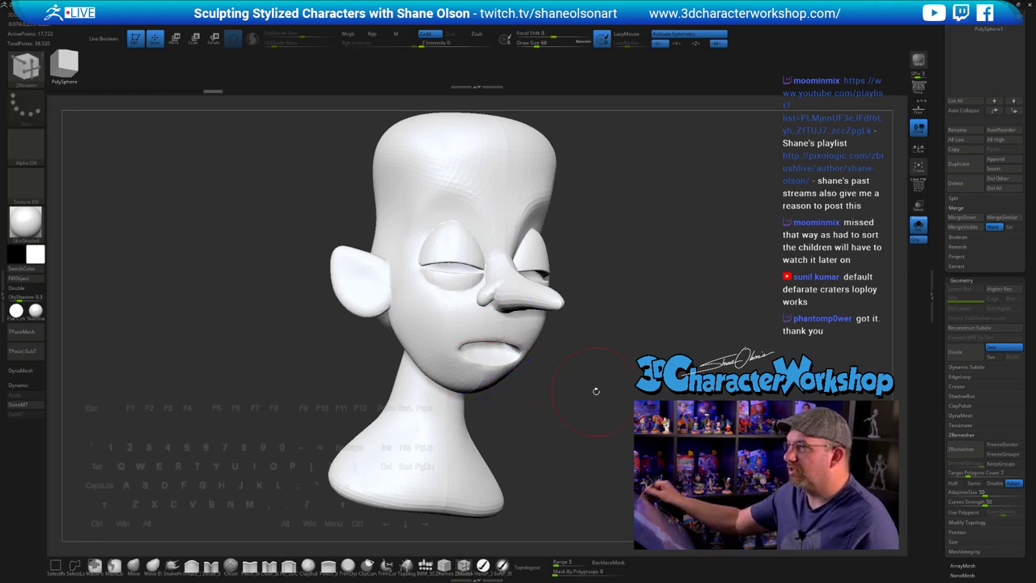
{"action": "left_click_drag", "start_coordinate": [684, 306], "coordinate": [640, 296]}
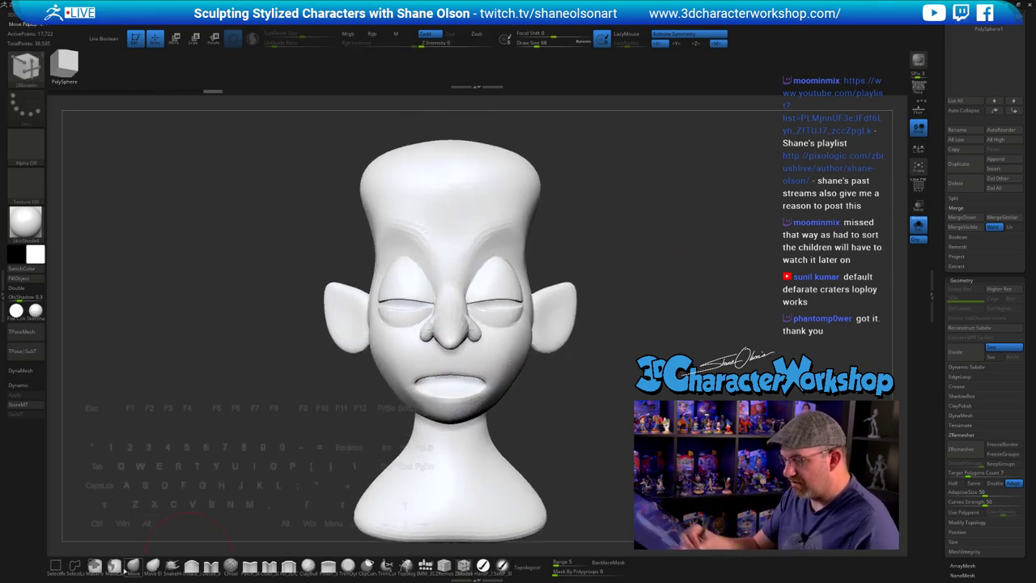
- Activate Dynamic Subdiv on the remeshed head, choosing to always accept its auto-activation until the next restart
{"action": "left_click", "coordinate": [132, 567]}
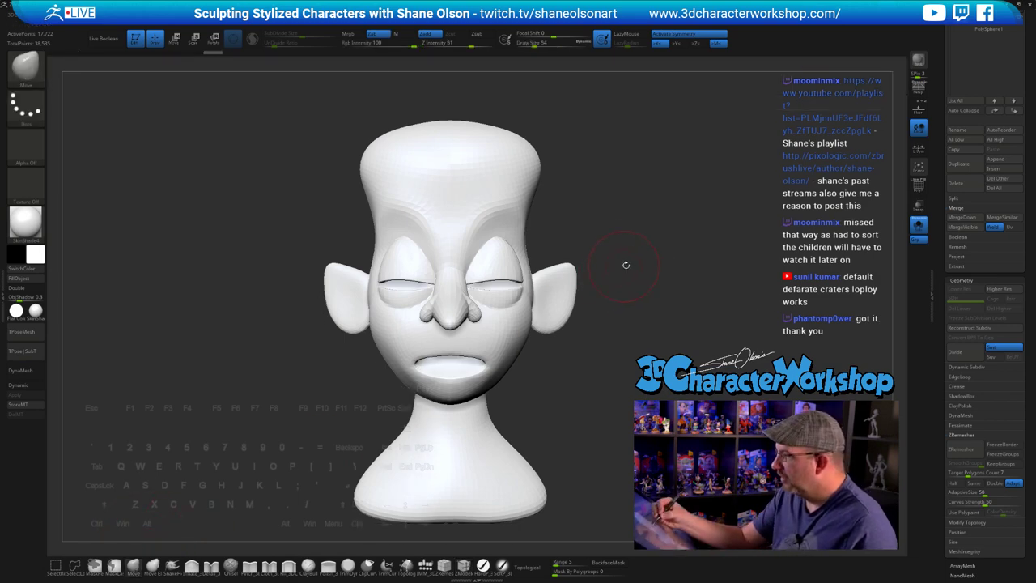
{"action": "left_click_drag", "start_coordinate": [626, 265], "coordinate": [493, 243]}
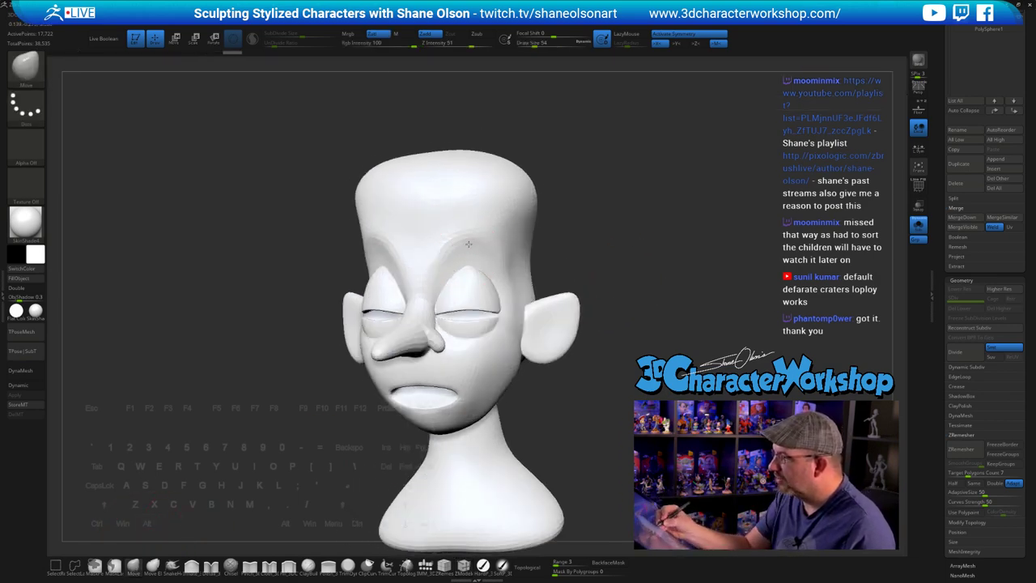
{"action": "left_click_drag", "start_coordinate": [641, 271], "coordinate": [626, 294]}
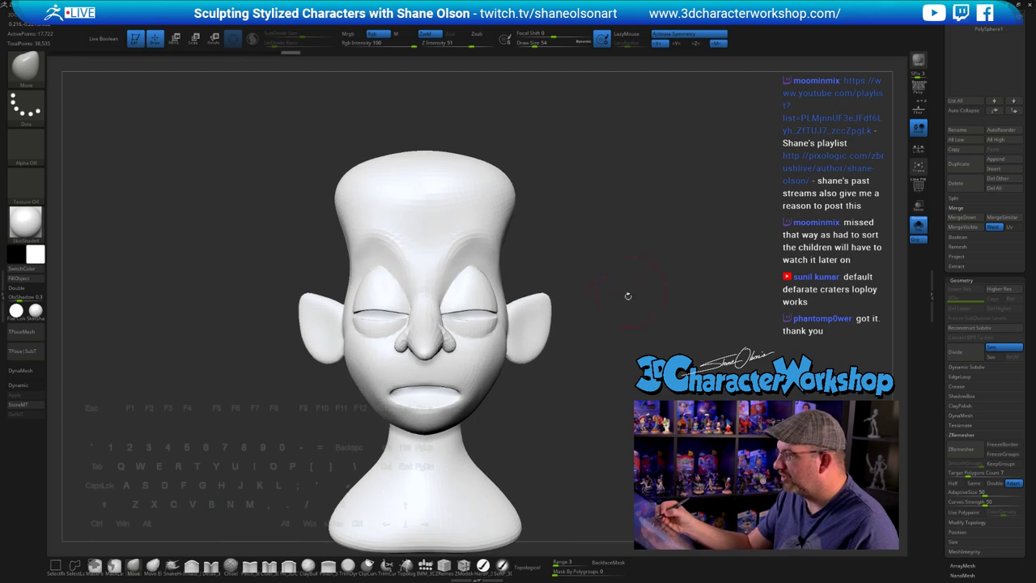
{"action": "left_click", "coordinate": [249, 568]}
{"action": "left_click_drag", "start_coordinate": [595, 253], "coordinate": [593, 272], "text": "alt"}
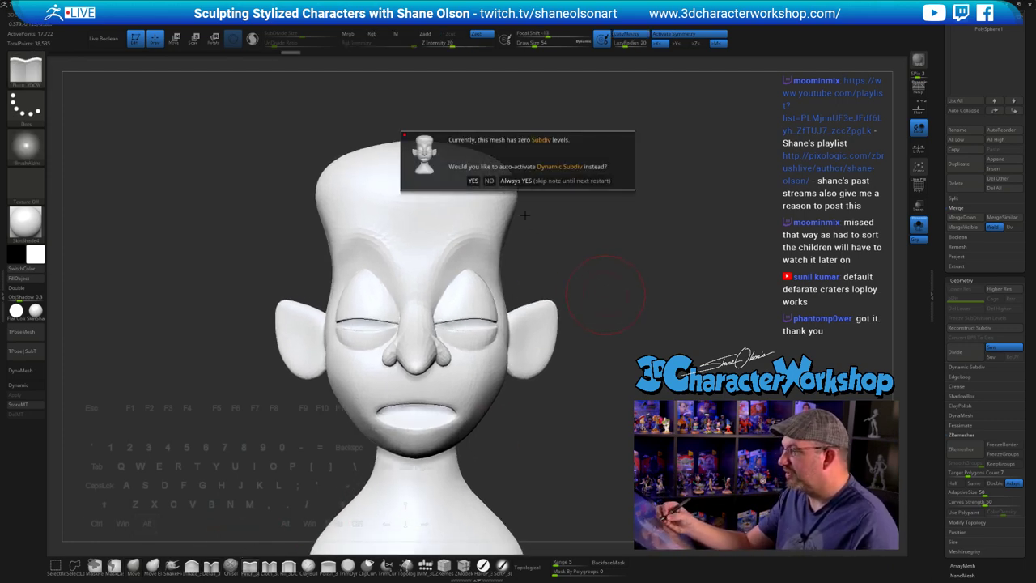
{"action": "left_click", "coordinate": [534, 182]}
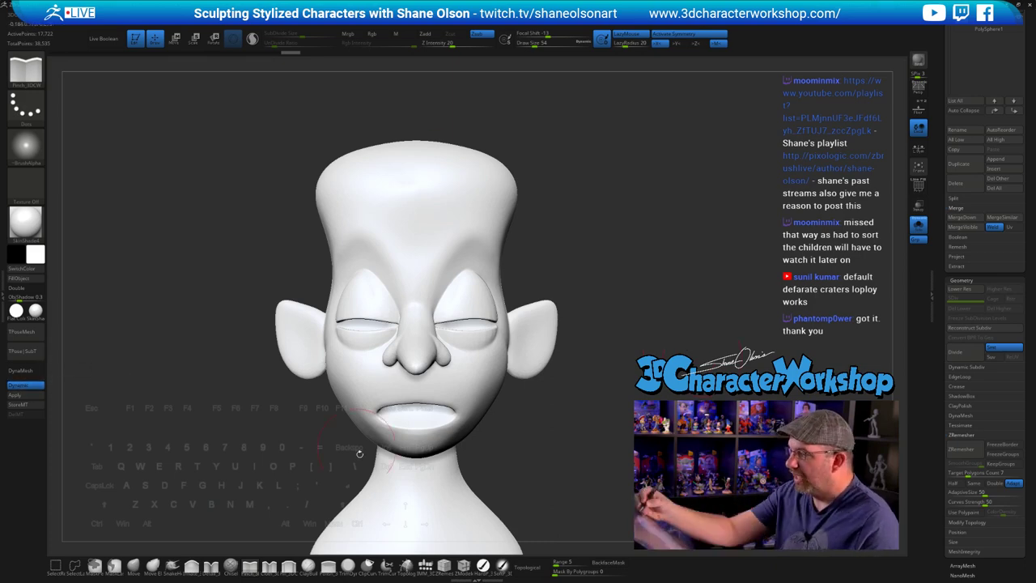
- Compare the head with Dynamic Subdiv off and on, examining the smoothed surface from three-quarter and front views
{"action": "mouse_move", "coordinate": [625, 395]}
{"action": "left_mouse_down"}
{"action": "mouse_move", "coordinate": [621, 382]}
{"action": "mouse_move", "coordinate": [570, 387]}
{"action": "mouse_move", "coordinate": [649, 394]}
{"action": "mouse_move", "coordinate": [662, 368]}
{"action": "mouse_move", "coordinate": [713, 392]}
{"action": "left_mouse_up"}
{"action": "key", "text": "shift+d"}
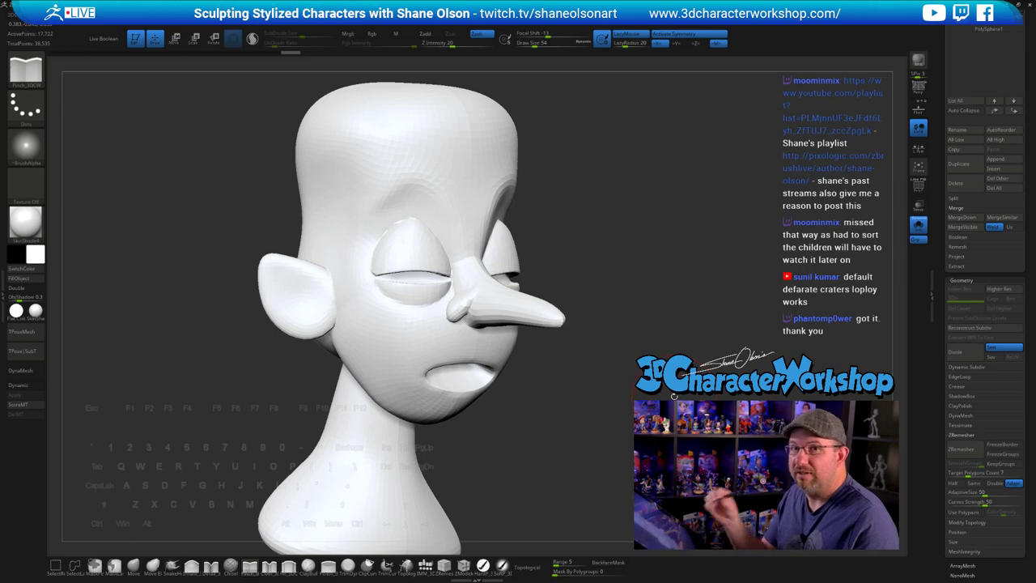
{"action": "mouse_move", "coordinate": [673, 395]}
{"action": "left_mouse_down"}
{"action": "mouse_move", "coordinate": [559, 389]}
{"action": "mouse_move", "coordinate": [574, 398]}
{"action": "mouse_move", "coordinate": [603, 384]}
{"action": "mouse_move", "coordinate": [638, 422]}
{"action": "mouse_move", "coordinate": [616, 419]}
{"action": "left_mouse_up"}
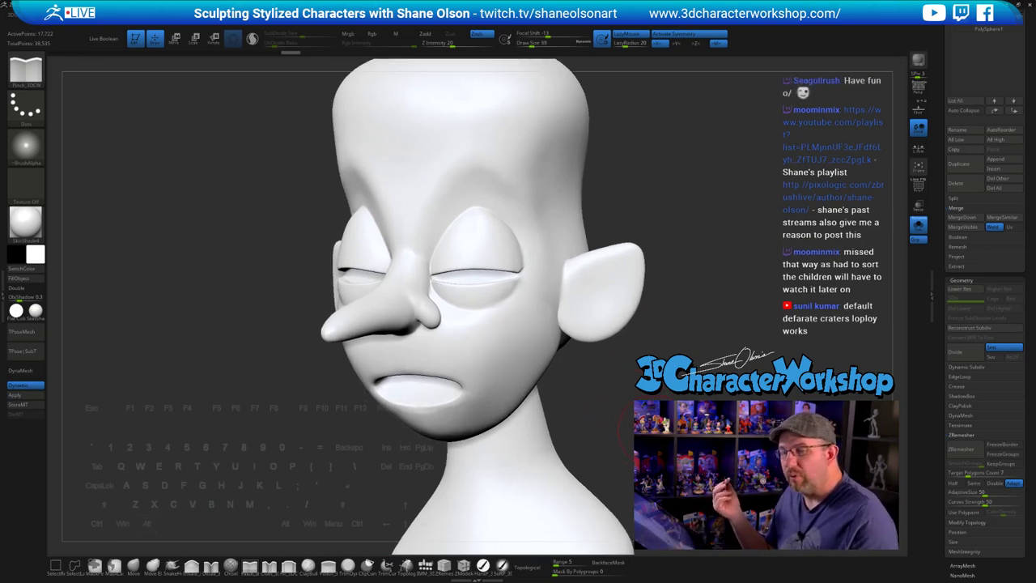
{"action": "left_click_drag", "start_coordinate": [617, 418], "coordinate": [697, 423]}
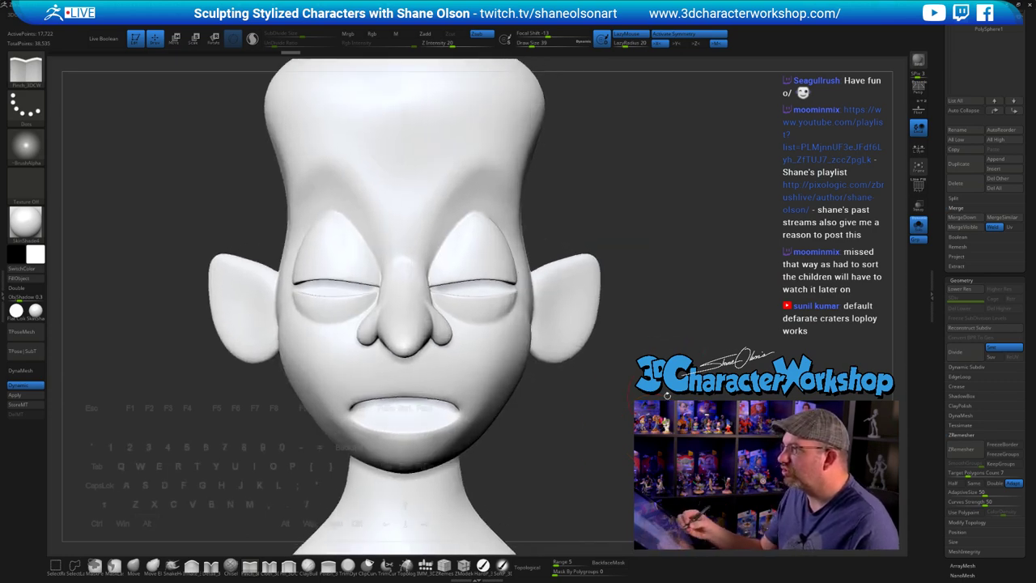
{"action": "mouse_move", "coordinate": [709, 373]}
{"action": "left_mouse_down"}
{"action": "mouse_move", "coordinate": [666, 369]}
{"action": "mouse_move", "coordinate": [677, 370]}
{"action": "left_mouse_up"}
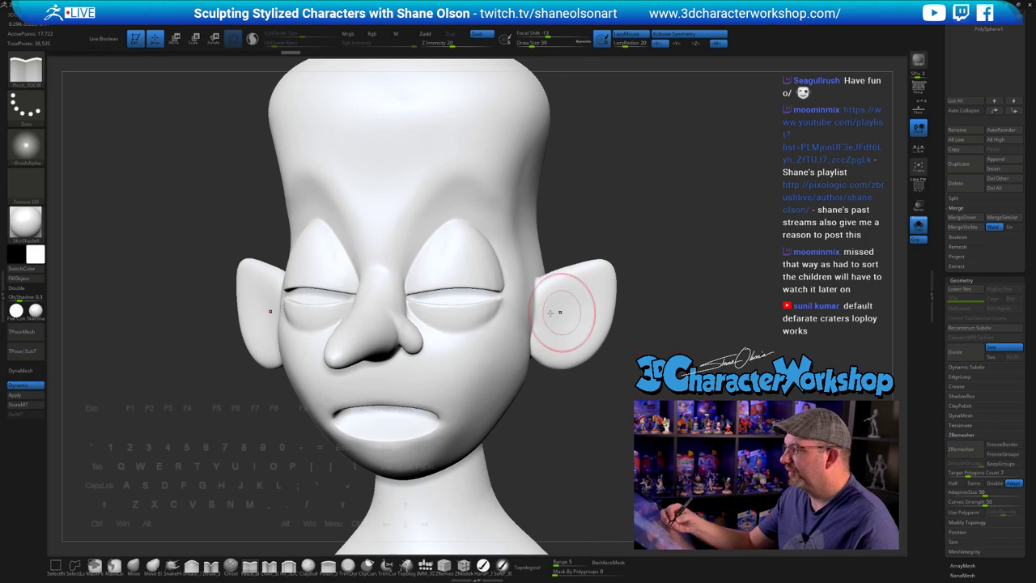
{"action": "left_click_drag", "start_coordinate": [610, 361], "coordinate": [568, 356]}
{"action": "left_click_drag", "start_coordinate": [547, 303], "coordinate": [485, 355], "text": "shift"}
{"action": "mouse_move", "coordinate": [612, 409]}
{"action": "left_mouse_down", "text": "shift"}
{"action": "mouse_move", "coordinate": [683, 412]}
{"action": "mouse_move", "coordinate": [643, 411]}
{"action": "left_mouse_up", "text": "shift"}
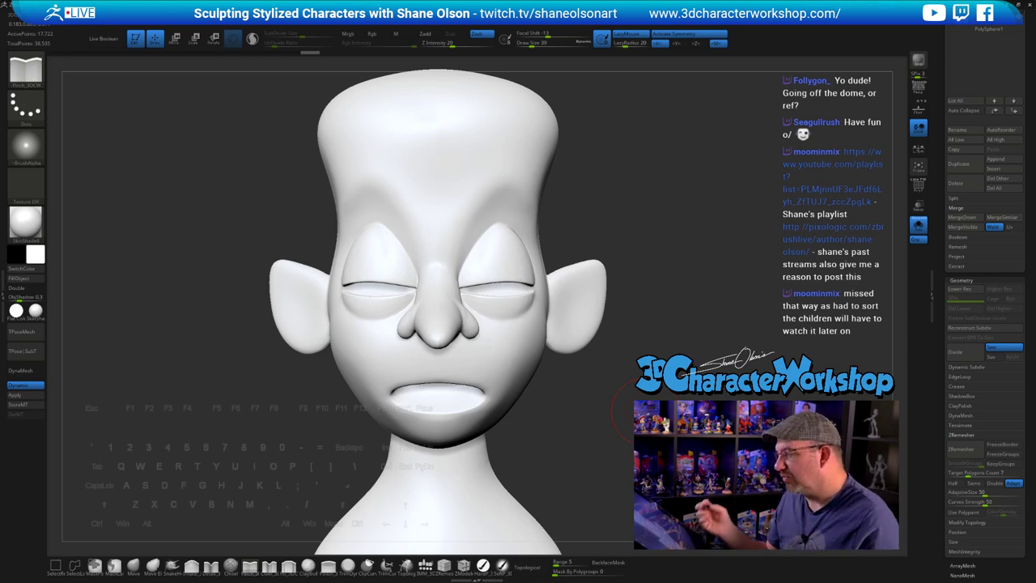
- Reshape the lips with the Move brush at draw size 62 to narrow the mouth opening, and smooth the area above it
{"action": "mouse_move", "coordinate": [606, 433]}
{"action": "left_mouse_down"}
{"action": "mouse_move", "coordinate": [610, 418]}
{"action": "mouse_move", "coordinate": [598, 413]}
{"action": "mouse_move", "coordinate": [626, 394]}
{"action": "left_mouse_up"}
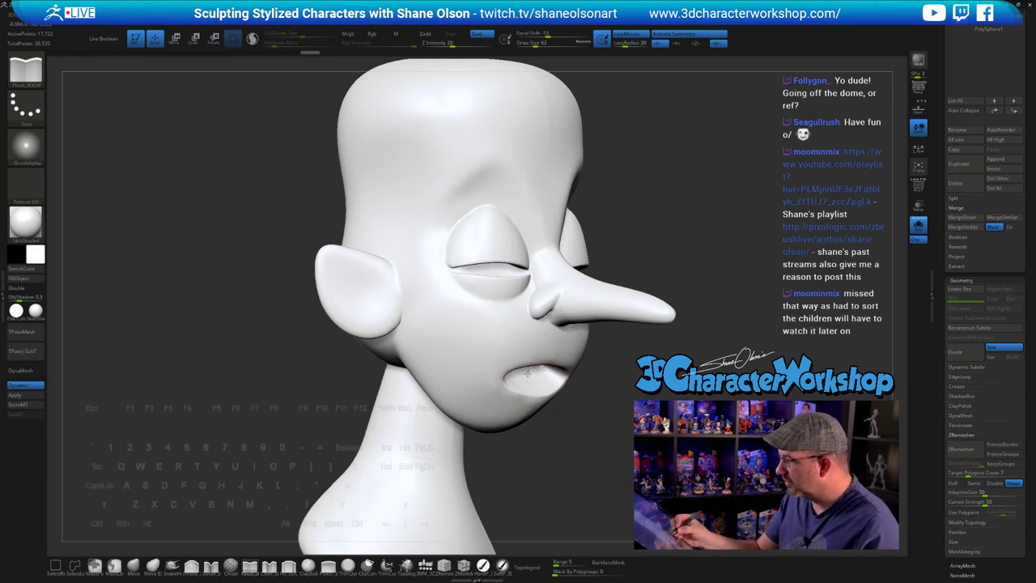
{"action": "left_click_drag", "start_coordinate": [596, 455], "coordinate": [471, 473]}
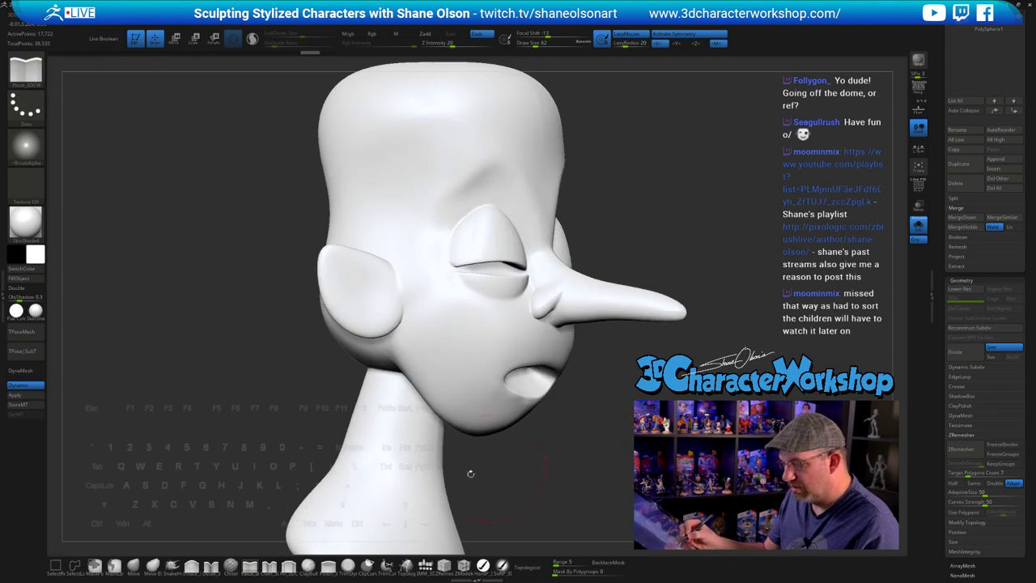
{"action": "left_click", "coordinate": [136, 565]}
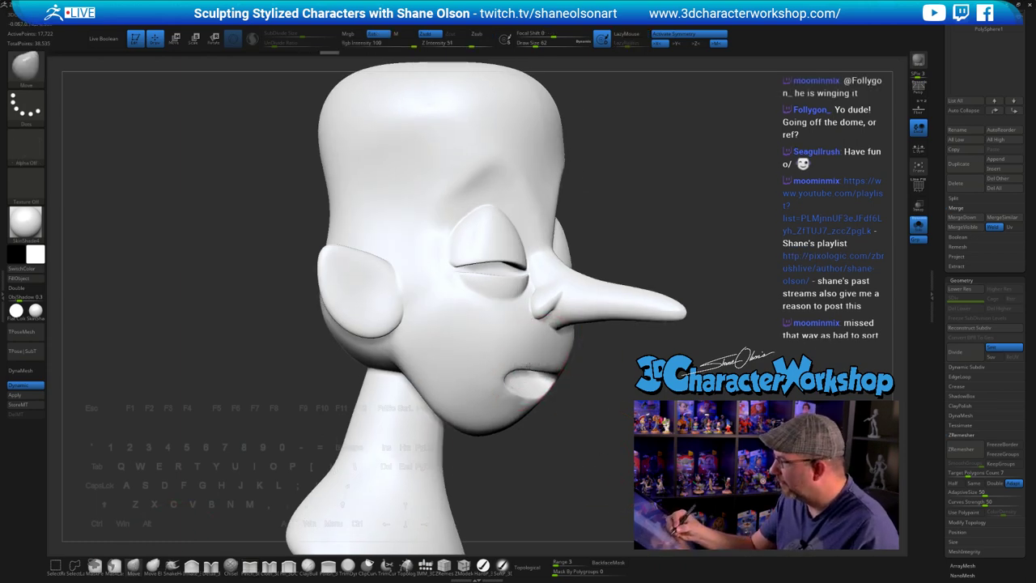
{"action": "mouse_move", "coordinate": [624, 418]}
{"action": "left_mouse_down"}
{"action": "mouse_move", "coordinate": [634, 423]}
{"action": "mouse_move", "coordinate": [604, 413]}
{"action": "mouse_move", "coordinate": [623, 437]}
{"action": "mouse_move", "coordinate": [606, 406]}
{"action": "left_mouse_up"}
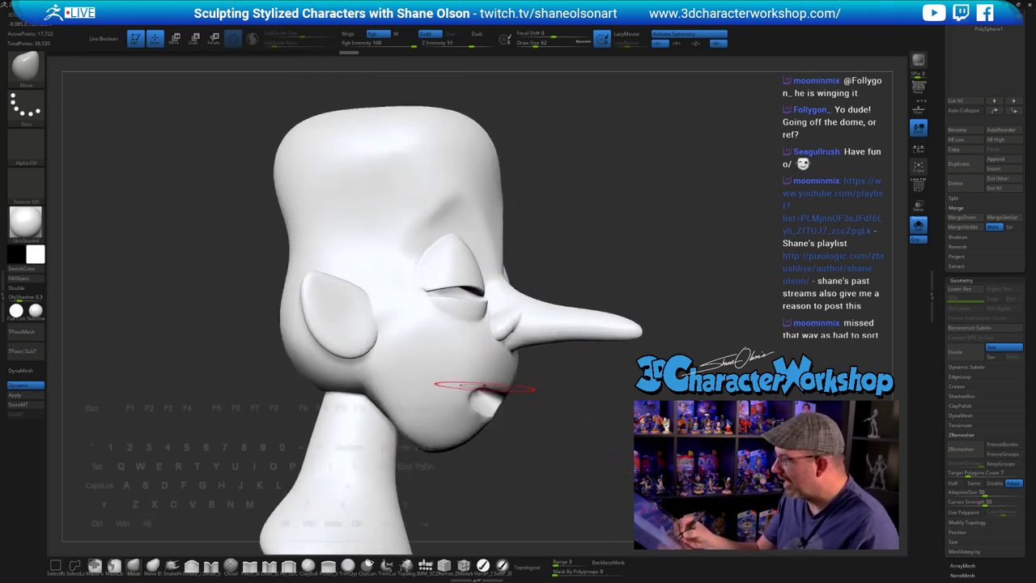
{"action": "right_click_drag", "start_coordinate": [531, 396], "coordinate": [503, 367]}
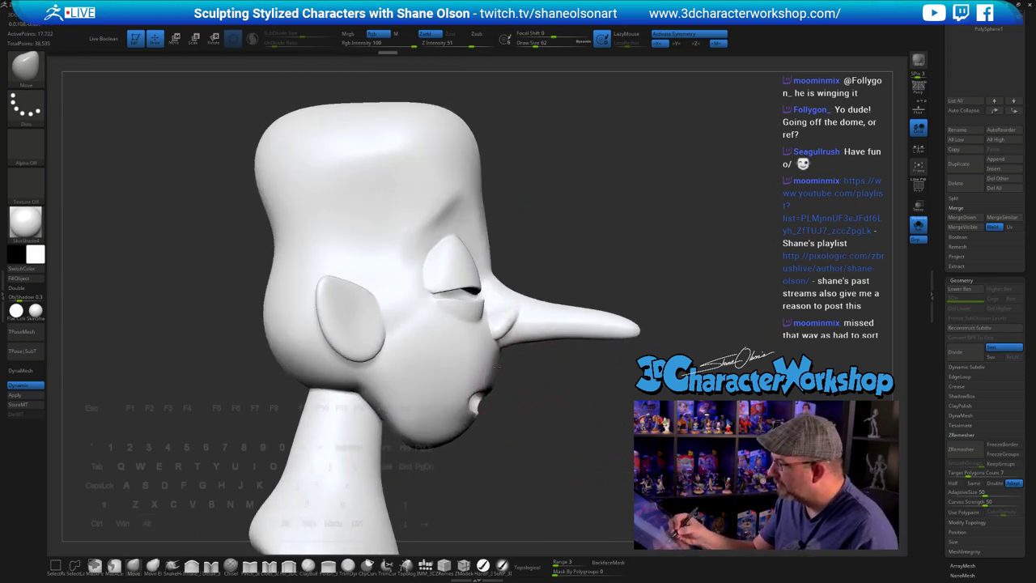
{"action": "left_click_drag", "start_coordinate": [522, 389], "coordinate": [494, 376]}
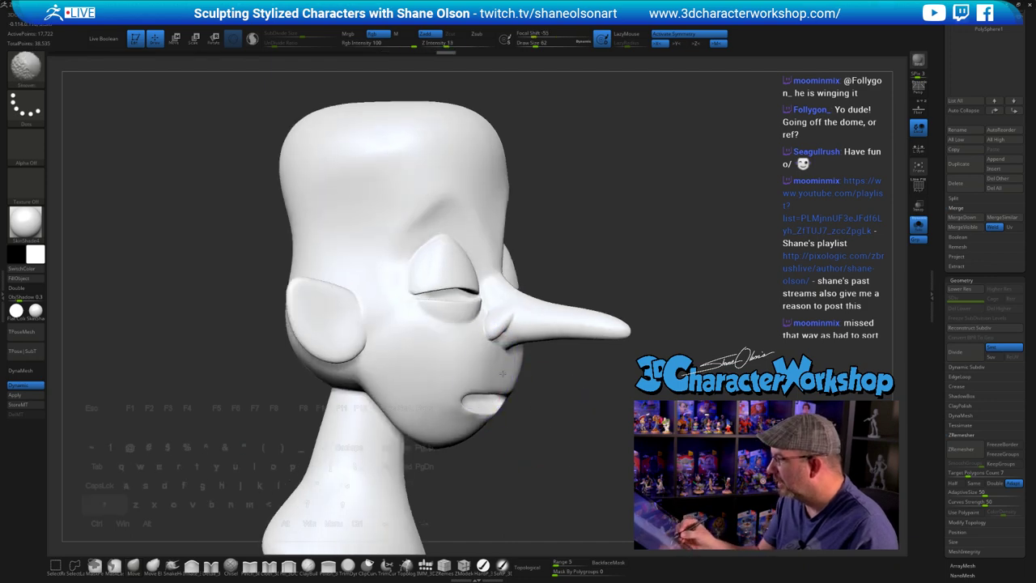
{"action": "left_click_drag", "start_coordinate": [571, 410], "coordinate": [563, 408]}
{"action": "mouse_move", "coordinate": [571, 395]}
{"action": "right_mouse_down"}
{"action": "mouse_move", "coordinate": [571, 414]}
{"action": "mouse_move", "coordinate": [603, 415]}
{"action": "right_mouse_up"}
{"action": "right_click_drag", "start_coordinate": [581, 369], "coordinate": [597, 377]}
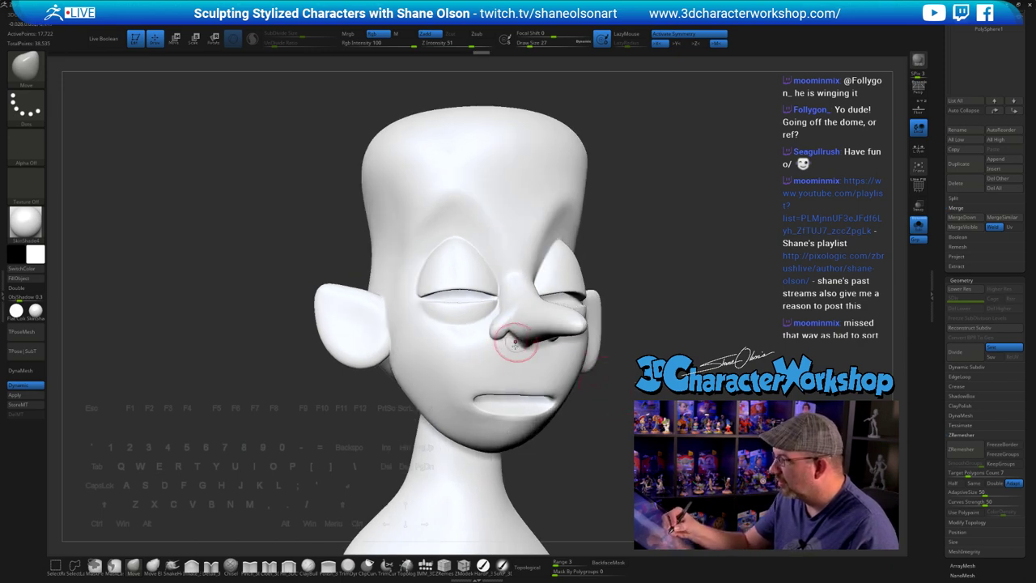
- Push up the underside of the nose wing with small Move brush strokes to form a nostril, and smooth the wing
{"action": "mouse_move", "coordinate": [515, 343]}
{"action": "right_mouse_down"}
{"action": "mouse_move", "coordinate": [522, 334]}
{"action": "mouse_move", "coordinate": [484, 343]}
{"action": "mouse_move", "coordinate": [503, 325]}
{"action": "right_mouse_up"}
{"action": "left_click_drag", "start_coordinate": [505, 327], "coordinate": [495, 331], "text": "shift"}
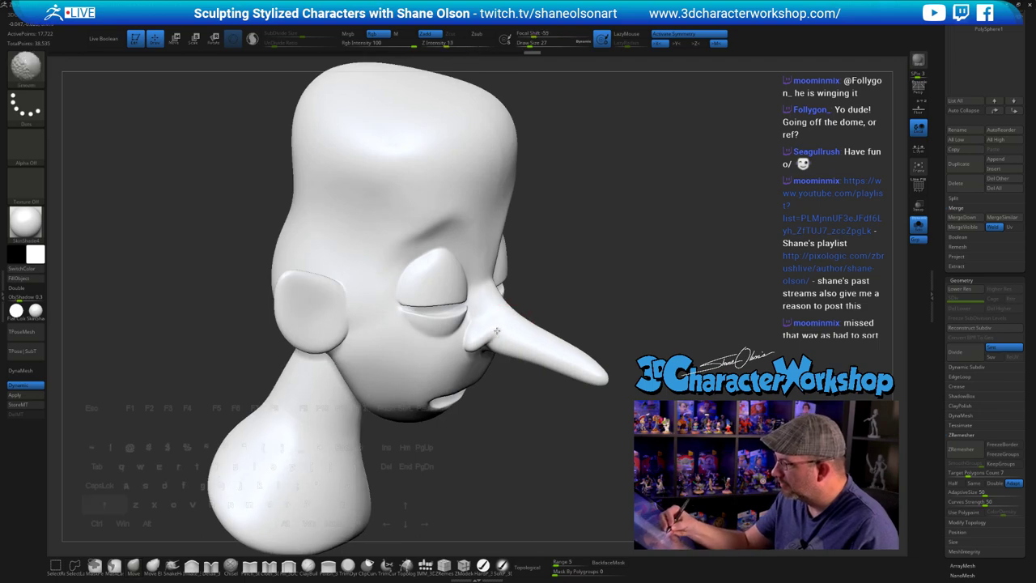
{"action": "mouse_move", "coordinate": [571, 402]}
{"action": "right_mouse_down"}
{"action": "mouse_move", "coordinate": [580, 426]}
{"action": "mouse_move", "coordinate": [564, 427]}
{"action": "mouse_move", "coordinate": [527, 379]}
{"action": "right_mouse_up"}
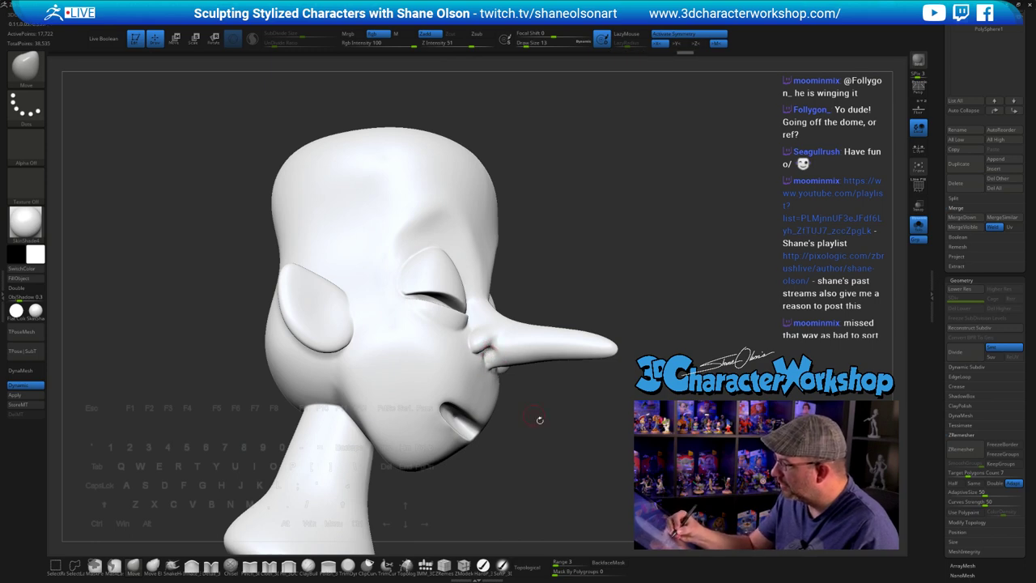
{"action": "mouse_move", "coordinate": [539, 419]}
{"action": "right_mouse_down"}
{"action": "mouse_move", "coordinate": [577, 452]}
{"action": "mouse_move", "coordinate": [498, 354]}
{"action": "right_mouse_up"}
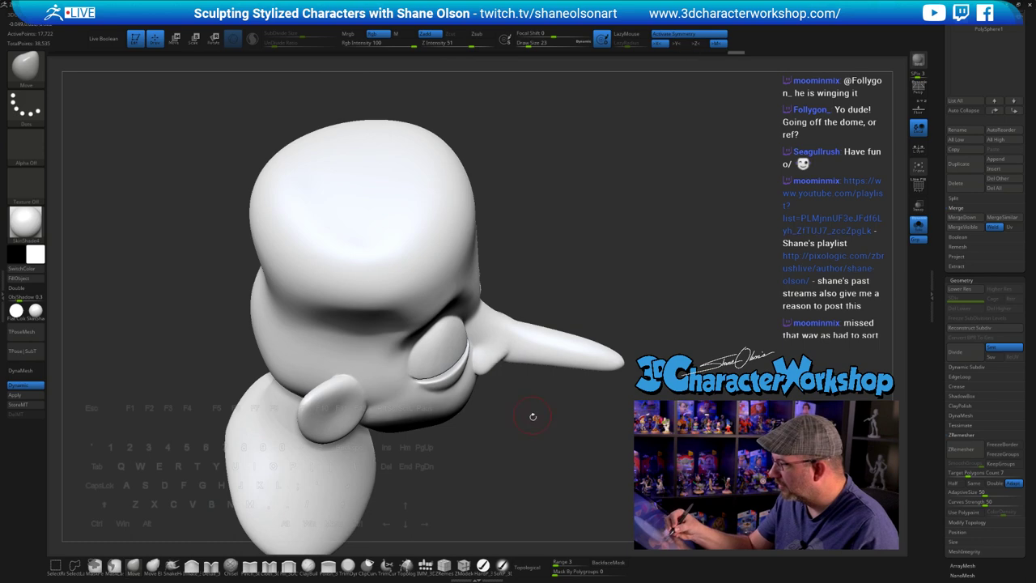
- Refine the nostril wing and its transition into the nose with the Move brush at draw size 23, smoothing the nose's side
{"action": "right_click_drag", "start_coordinate": [532, 416], "coordinate": [503, 371]}
{"action": "mouse_move", "coordinate": [558, 444]}
{"action": "right_mouse_down"}
{"action": "mouse_move", "coordinate": [510, 348]}
{"action": "mouse_move", "coordinate": [606, 437]}
{"action": "mouse_move", "coordinate": [522, 366]}
{"action": "right_mouse_up"}
{"action": "right_click_drag", "start_coordinate": [563, 430], "coordinate": [507, 359]}
{"action": "right_click_drag", "start_coordinate": [570, 443], "coordinate": [560, 467]}
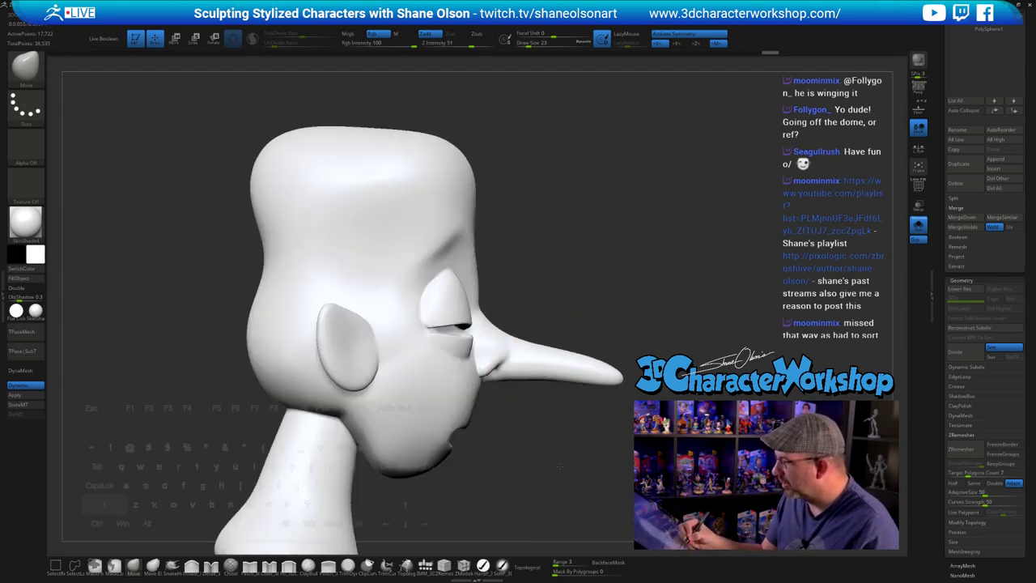
{"action": "right_click_drag", "start_coordinate": [623, 458], "coordinate": [517, 385]}
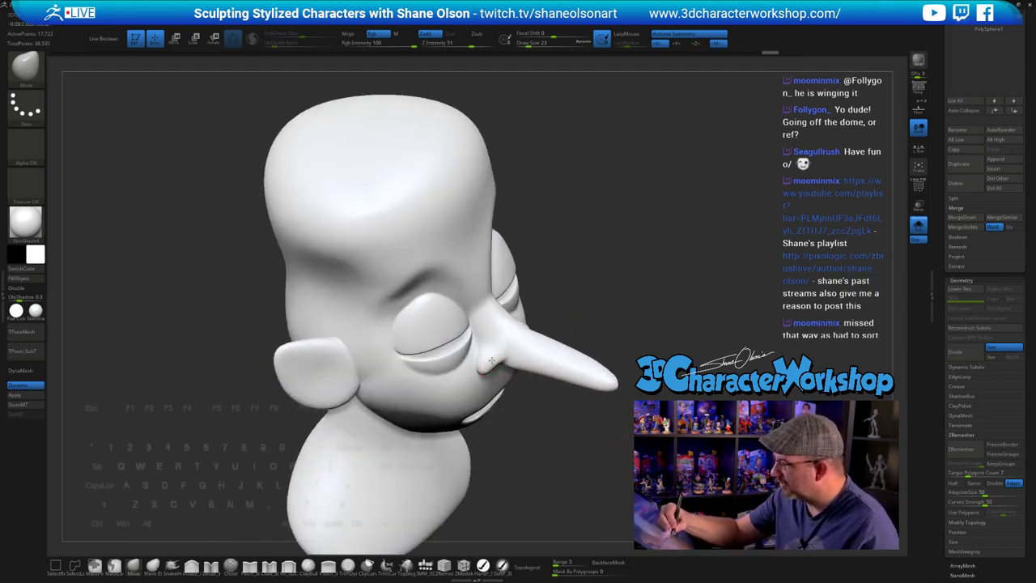
{"action": "left_click_drag", "start_coordinate": [491, 360], "coordinate": [495, 353]}
{"action": "left_click_drag", "start_coordinate": [493, 306], "coordinate": [498, 336], "text": "shift"}
{"action": "left_click_drag", "start_coordinate": [585, 303], "coordinate": [630, 264]}
{"action": "left_click_drag", "start_coordinate": [627, 347], "coordinate": [644, 327], "text": "alt"}
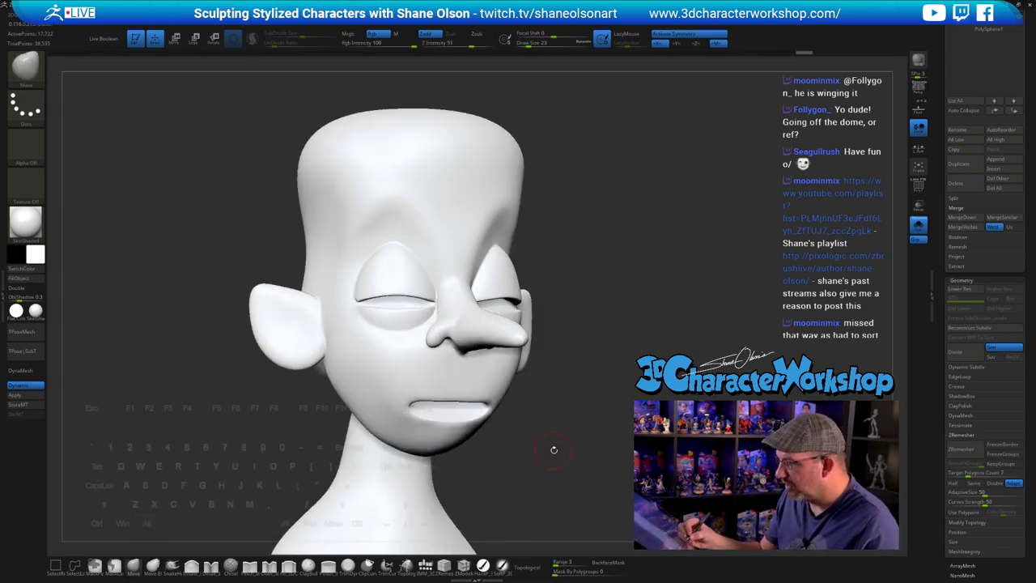
- Set the Move brush's draw size to 33 and refine the mouth corner and the surface just below it
{"action": "mouse_move", "coordinate": [553, 449]}
{"action": "right_mouse_down"}
{"action": "mouse_move", "coordinate": [591, 433]}
{"action": "mouse_move", "coordinate": [587, 422]}
{"action": "mouse_move", "coordinate": [537, 441]}
{"action": "mouse_move", "coordinate": [558, 408]}
{"action": "right_mouse_up"}
{"action": "key", "text": "s"}
{"action": "left_click_drag", "start_coordinate": [538, 430], "coordinate": [558, 431]}
{"action": "left_click_drag", "start_coordinate": [460, 425], "coordinate": [455, 427], "text": "shift"}
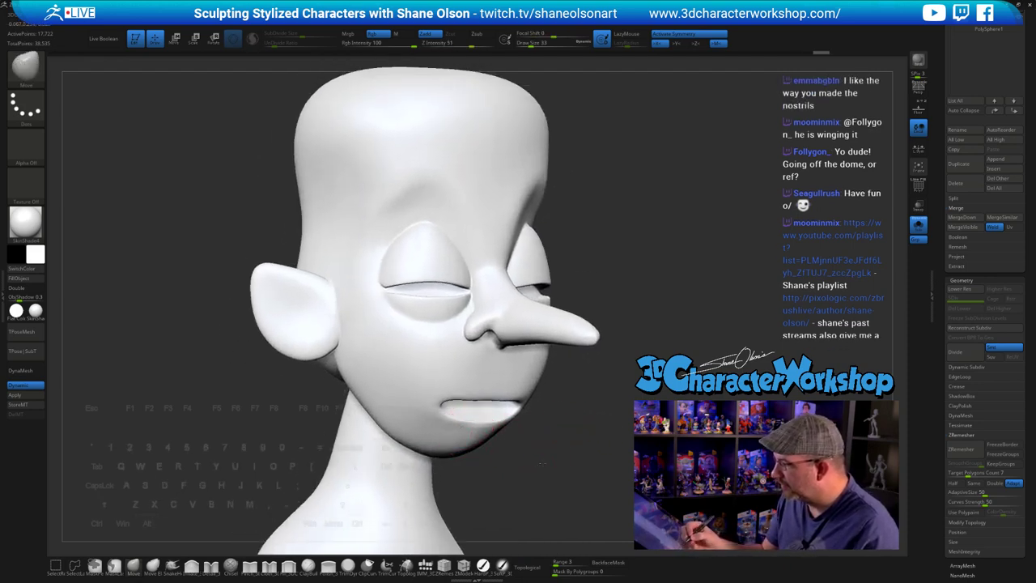
{"action": "right_click_drag", "start_coordinate": [530, 453], "coordinate": [548, 460]}
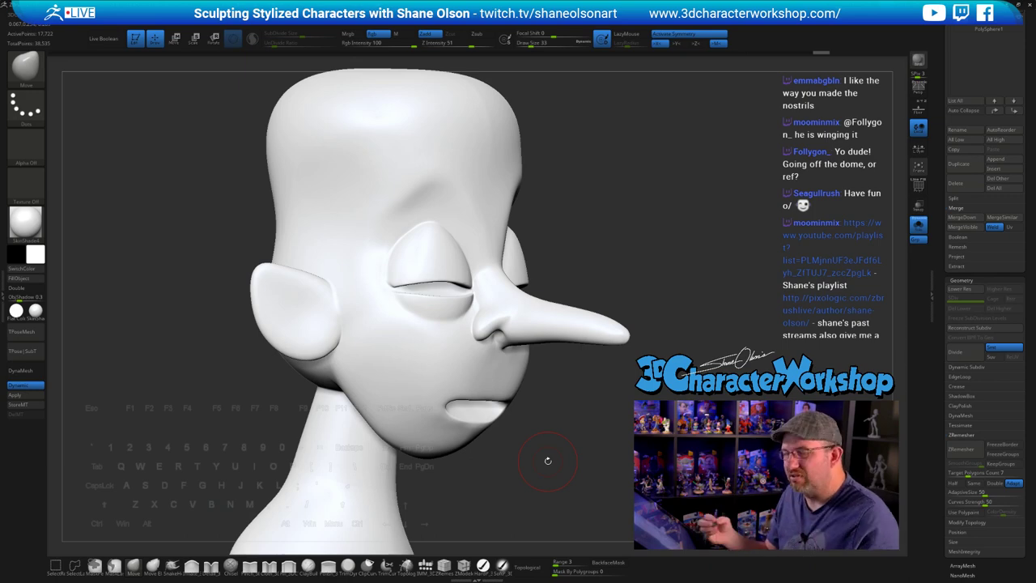
{"action": "mouse_move", "coordinate": [597, 428]}
{"action": "right_mouse_down"}
{"action": "mouse_move", "coordinate": [605, 446]}
{"action": "mouse_move", "coordinate": [543, 434]}
{"action": "right_mouse_up"}
{"action": "left_click_drag", "start_coordinate": [516, 472], "coordinate": [441, 478]}
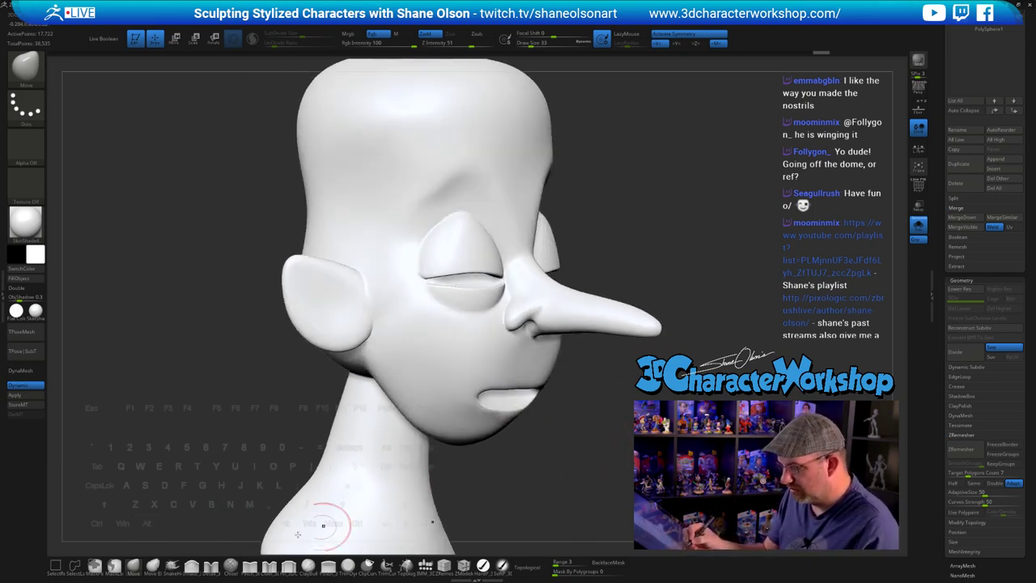
- Build up the lower lip and the surface just below it with light sculpting strokes at draw size 18
{"action": "left_click", "coordinate": [192, 566]}
{"action": "left_click_drag", "start_coordinate": [621, 433], "coordinate": [614, 441]}
{"action": "key", "text": "s"}
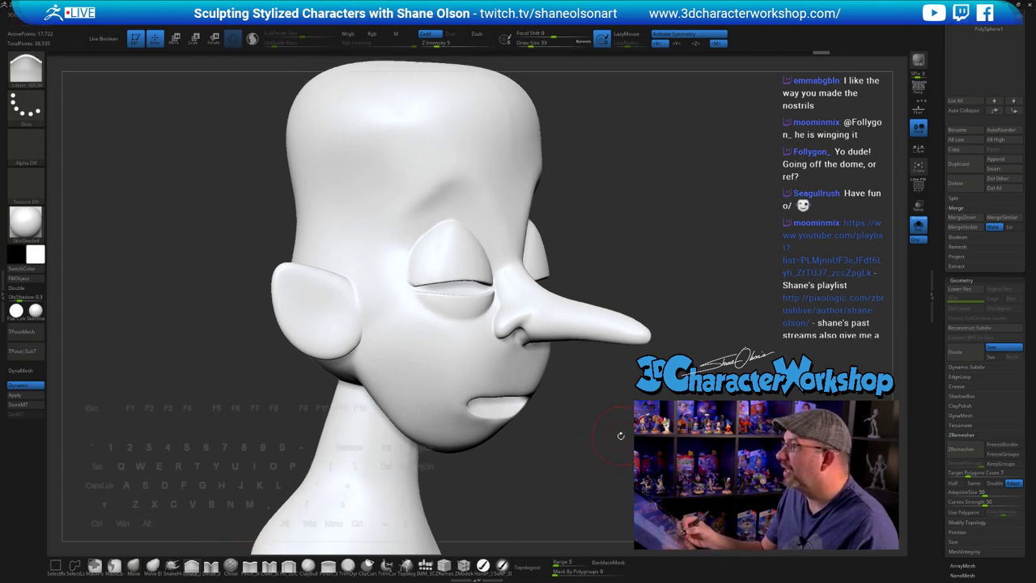
{"action": "mouse_move", "coordinate": [615, 440]}
{"action": "right_mouse_down"}
{"action": "mouse_move", "coordinate": [473, 425]}
{"action": "mouse_move", "coordinate": [488, 424]}
{"action": "right_mouse_up"}
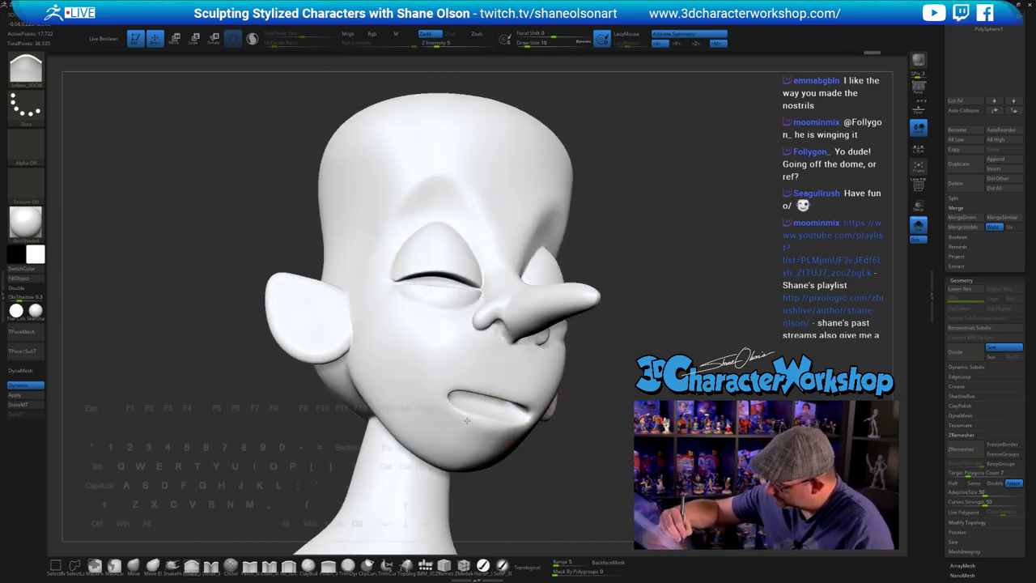
{"action": "right_click_drag", "start_coordinate": [570, 425], "coordinate": [582, 419], "text": "alt"}
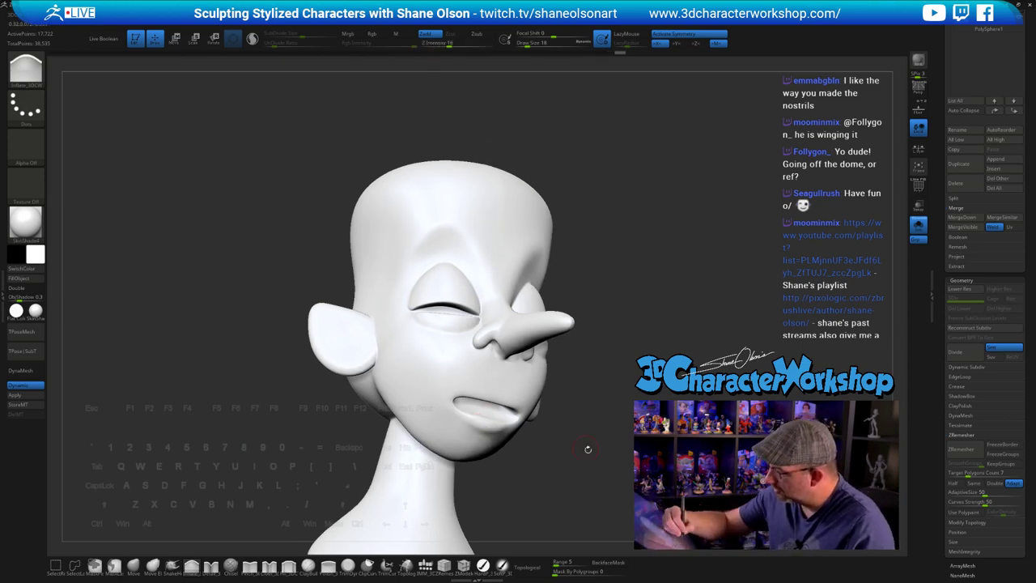
{"action": "mouse_move", "coordinate": [588, 449]}
{"action": "right_mouse_down"}
{"action": "mouse_move", "coordinate": [574, 448]}
{"action": "mouse_move", "coordinate": [576, 474]}
{"action": "mouse_move", "coordinate": [584, 468]}
{"action": "right_mouse_up"}
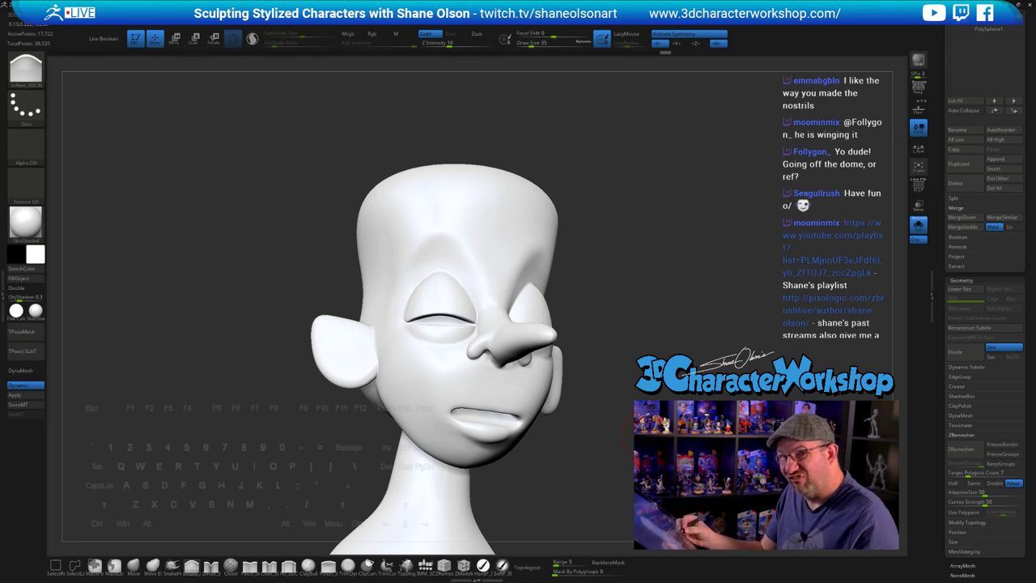
{"action": "mouse_move", "coordinate": [584, 467]}
{"action": "right_mouse_down"}
{"action": "mouse_move", "coordinate": [589, 435]}
{"action": "mouse_move", "coordinate": [605, 432]}
{"action": "mouse_move", "coordinate": [589, 444]}
{"action": "right_mouse_up"}
- Reshape the lower lip and chin with the Move brush at draw size 51, and smooth the jaw
{"action": "left_click", "coordinate": [133, 566]}
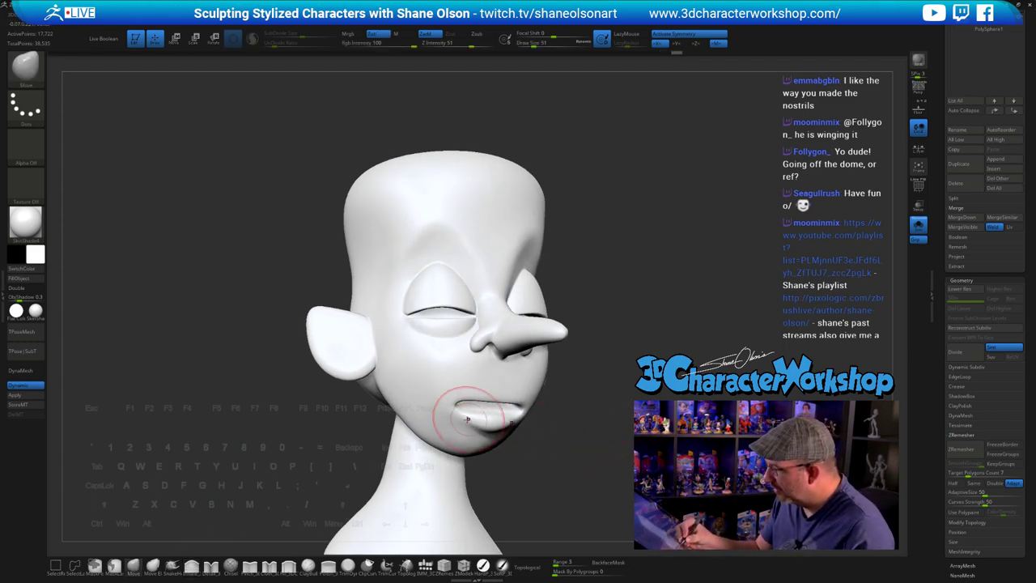
{"action": "mouse_move", "coordinate": [564, 443]}
{"action": "right_mouse_down"}
{"action": "mouse_move", "coordinate": [534, 422]}
{"action": "mouse_move", "coordinate": [441, 457]}
{"action": "right_mouse_up"}
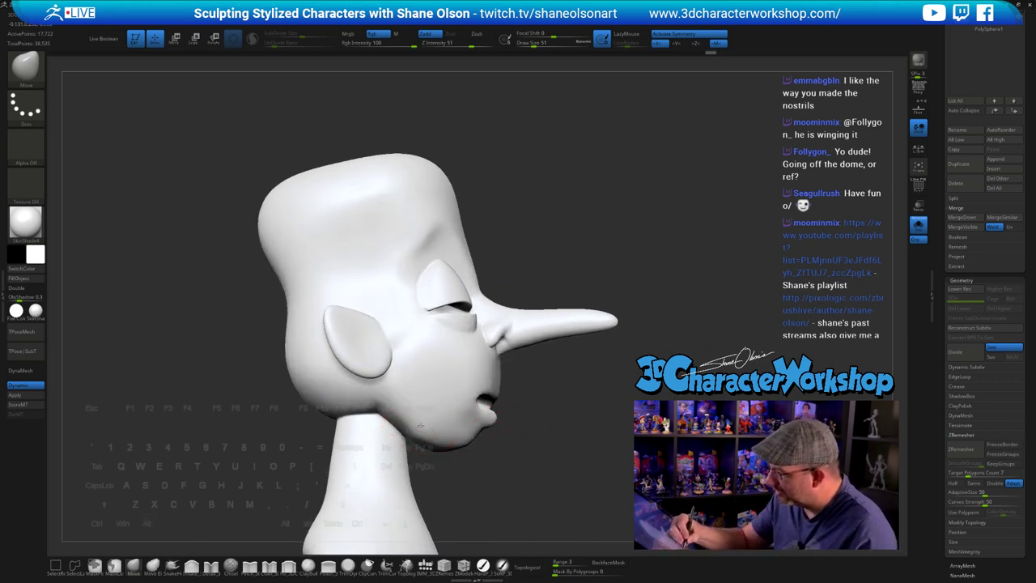
{"action": "key", "text": "shift"}
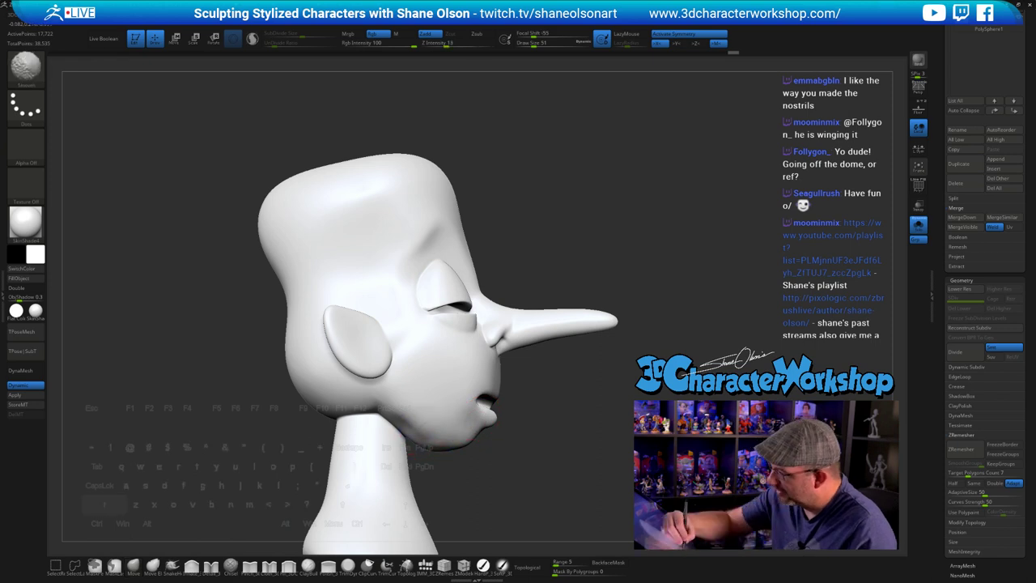
{"action": "mouse_move", "coordinate": [458, 431]}
{"action": "left_mouse_down"}
{"action": "mouse_move", "coordinate": [506, 467]}
{"action": "mouse_move", "coordinate": [562, 435]}
{"action": "mouse_move", "coordinate": [649, 322]}
{"action": "mouse_move", "coordinate": [623, 261]}
{"action": "left_mouse_up"}
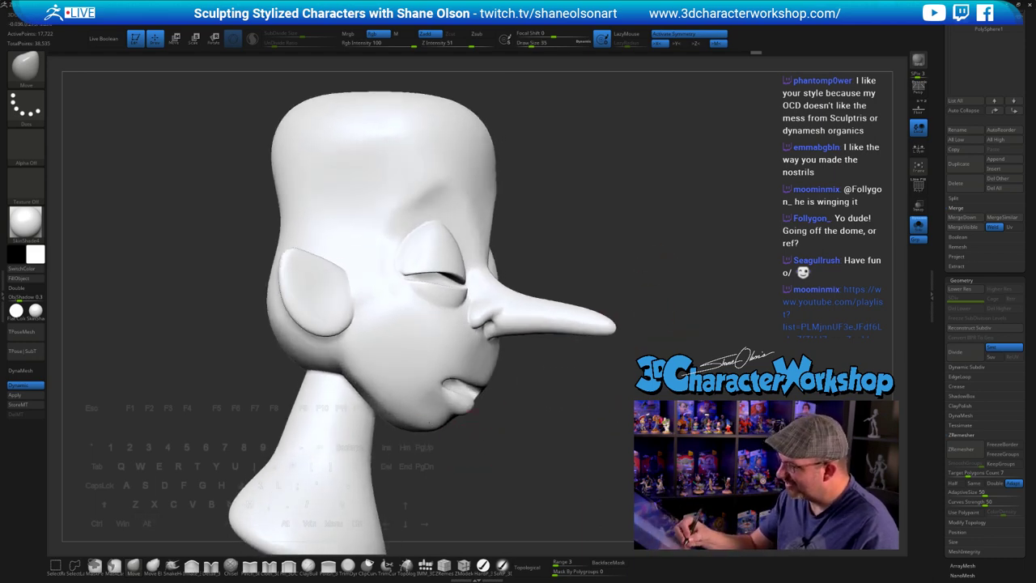
- Refine the chin, jawline and front of the upper neck with the Move brush, raising its draw size to 54
{"action": "key", "text": "s"}
{"action": "mouse_move", "coordinate": [473, 410]}
{"action": "left_mouse_down"}
{"action": "mouse_move", "coordinate": [475, 447]}
{"action": "mouse_move", "coordinate": [435, 417]}
{"action": "left_mouse_up"}
{"action": "left_click_drag", "start_coordinate": [534, 437], "coordinate": [583, 425]}
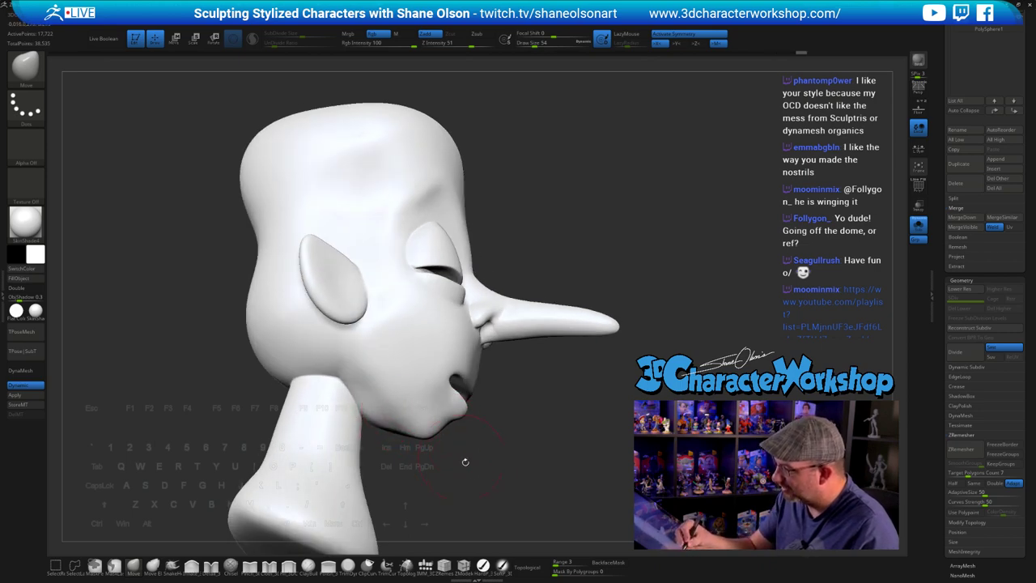
{"action": "mouse_move", "coordinate": [465, 461]}
{"action": "left_mouse_down"}
{"action": "mouse_move", "coordinate": [473, 473]}
{"action": "mouse_move", "coordinate": [456, 447]}
{"action": "left_mouse_up"}
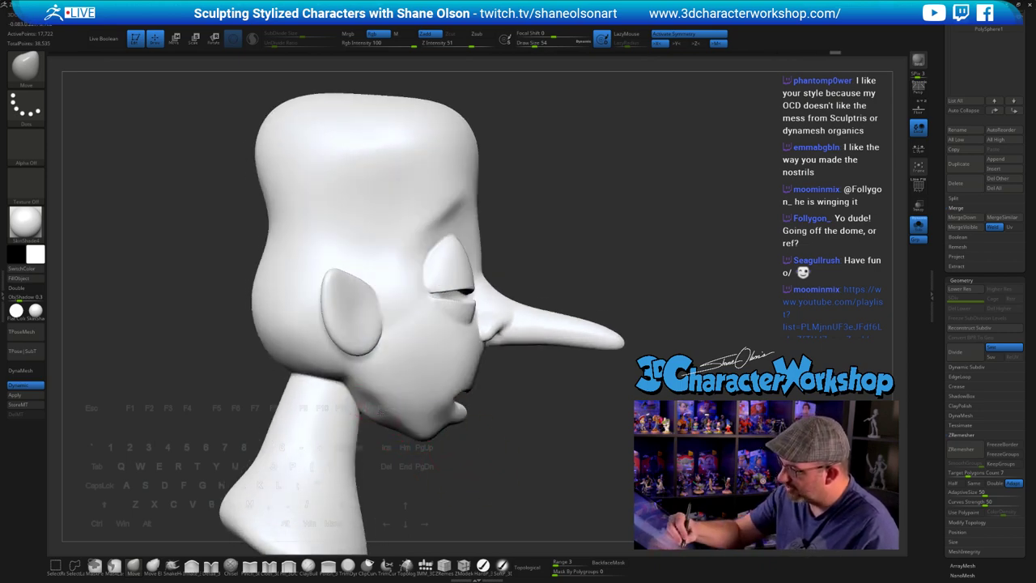
{"action": "key", "text": "shift"}
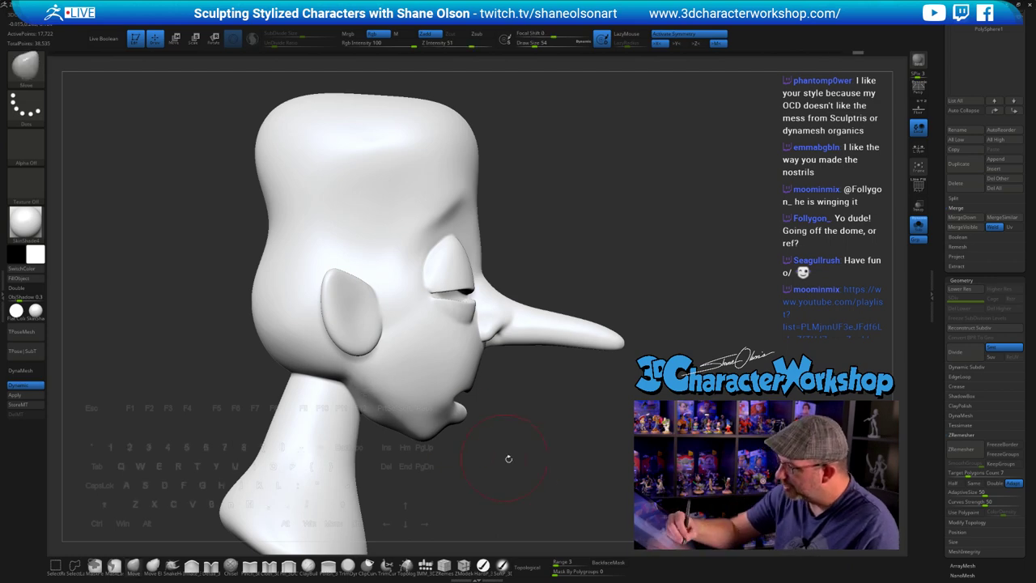
{"action": "mouse_move", "coordinate": [509, 458]}
{"action": "left_mouse_down"}
{"action": "mouse_move", "coordinate": [442, 472]}
{"action": "mouse_move", "coordinate": [335, 416]}
{"action": "left_mouse_up"}
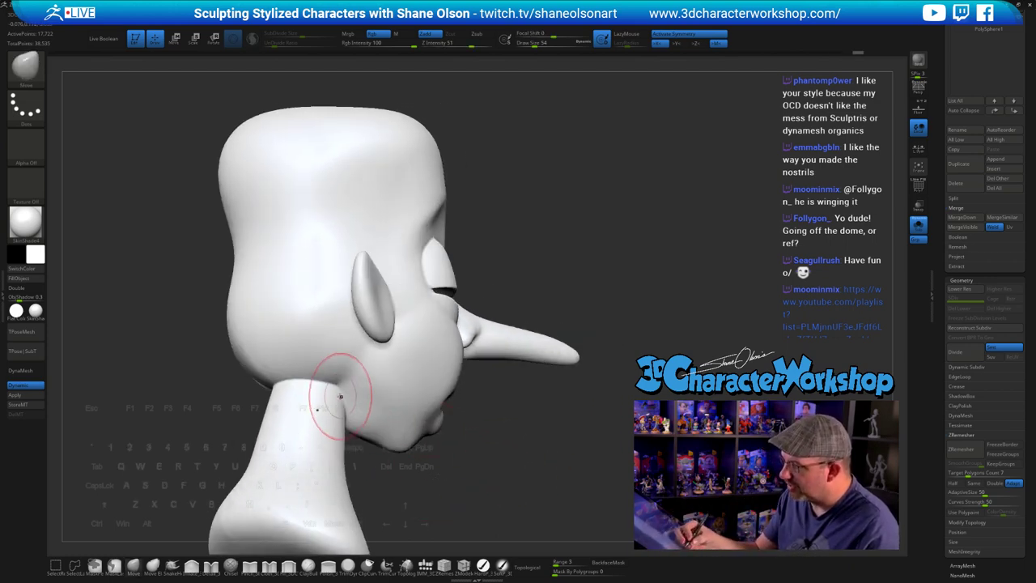
- Raise the Smooth brush's intensity to 78 and smooth the junction between the neck and the skull
{"action": "key", "text": "shift"}
{"action": "left_click_drag", "start_coordinate": [476, 43], "coordinate": [483, 43]}
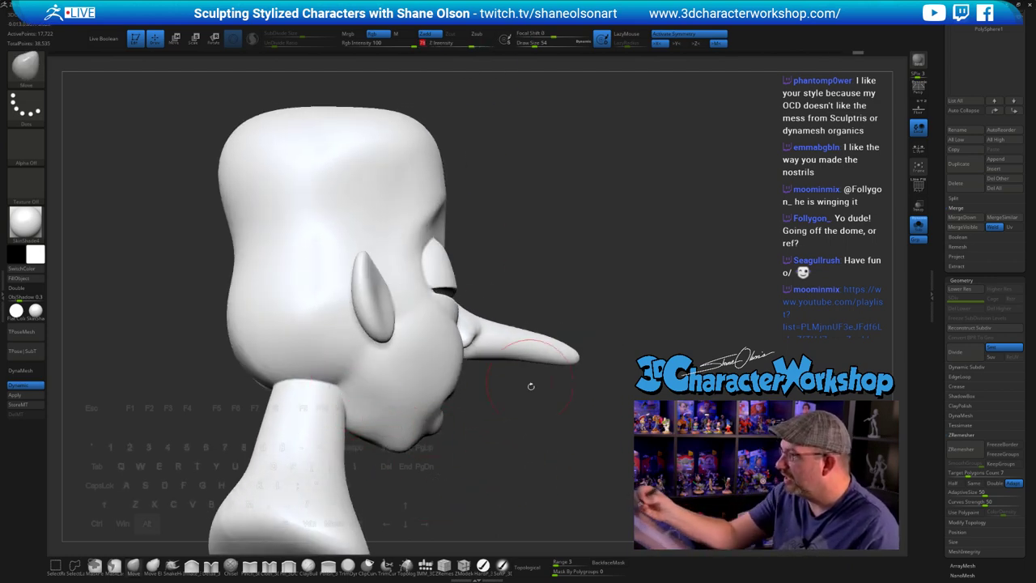
{"action": "left_click_drag", "start_coordinate": [529, 385], "coordinate": [528, 411], "text": "alt"}
{"action": "left_click_drag", "start_coordinate": [322, 369], "coordinate": [296, 360], "text": "shift"}
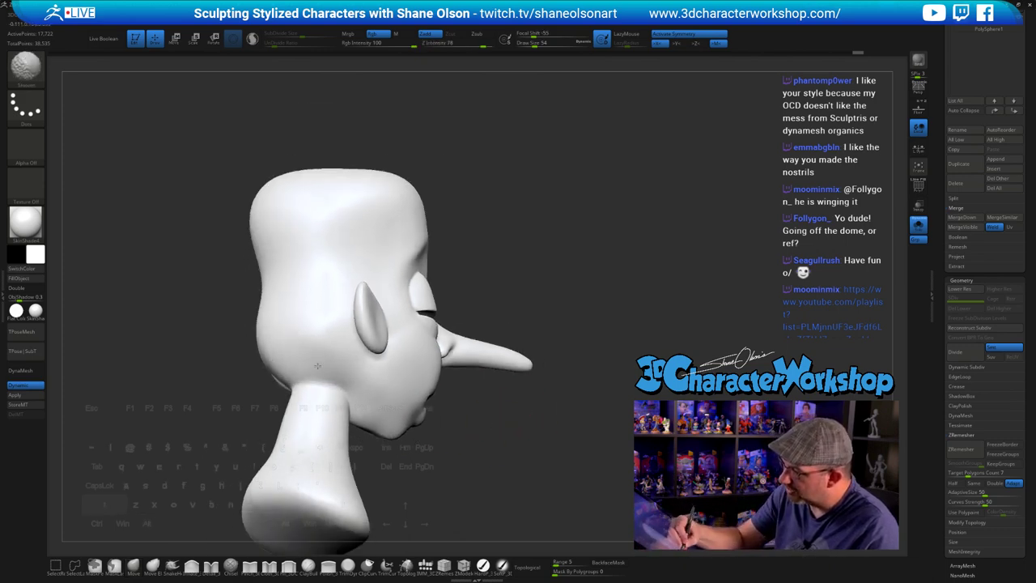
{"action": "left_click_drag", "start_coordinate": [315, 384], "coordinate": [324, 384], "text": "shift"}
- Set the Smooth brush's intensity to 100 and smooth the neck where it meets the back of the head
{"action": "left_click_drag", "start_coordinate": [463, 413], "coordinate": [558, 411]}
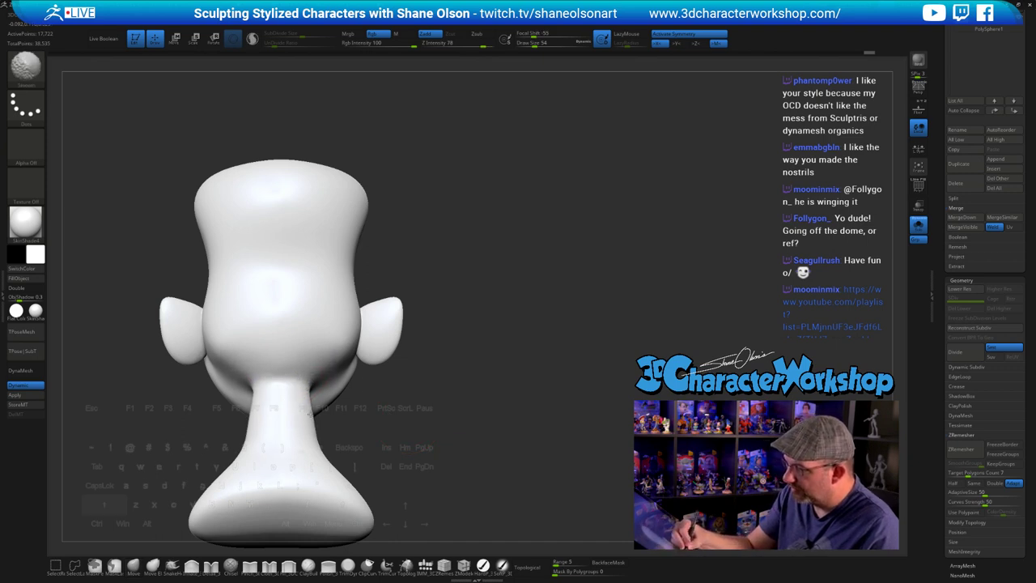
{"action": "left_click_drag", "start_coordinate": [483, 44], "coordinate": [492, 53], "text": "shift"}
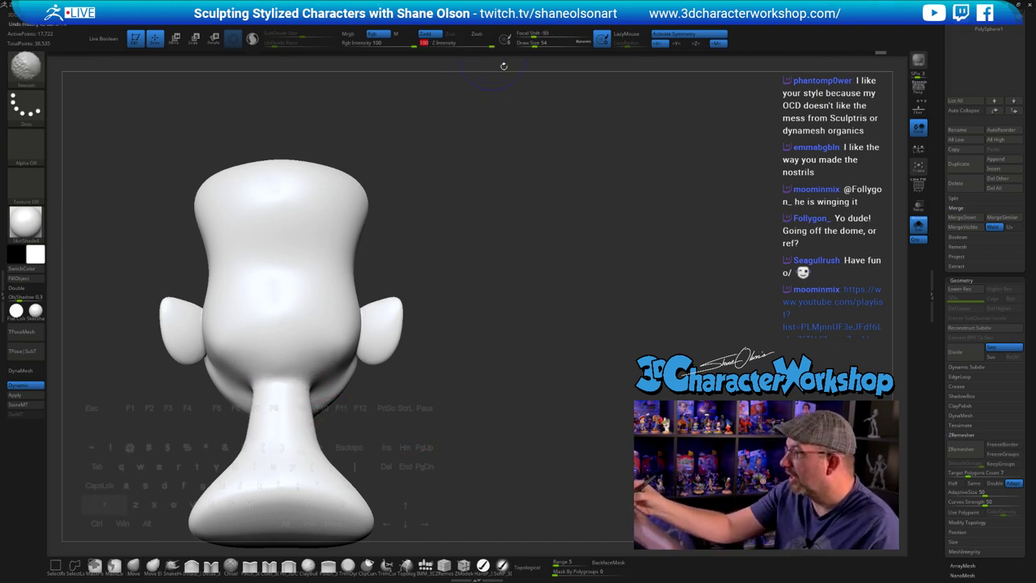
{"action": "left_click_drag", "start_coordinate": [496, 225], "coordinate": [493, 248], "text": "alt"}
{"action": "left_click_drag", "start_coordinate": [302, 393], "coordinate": [306, 388], "text": "shift"}
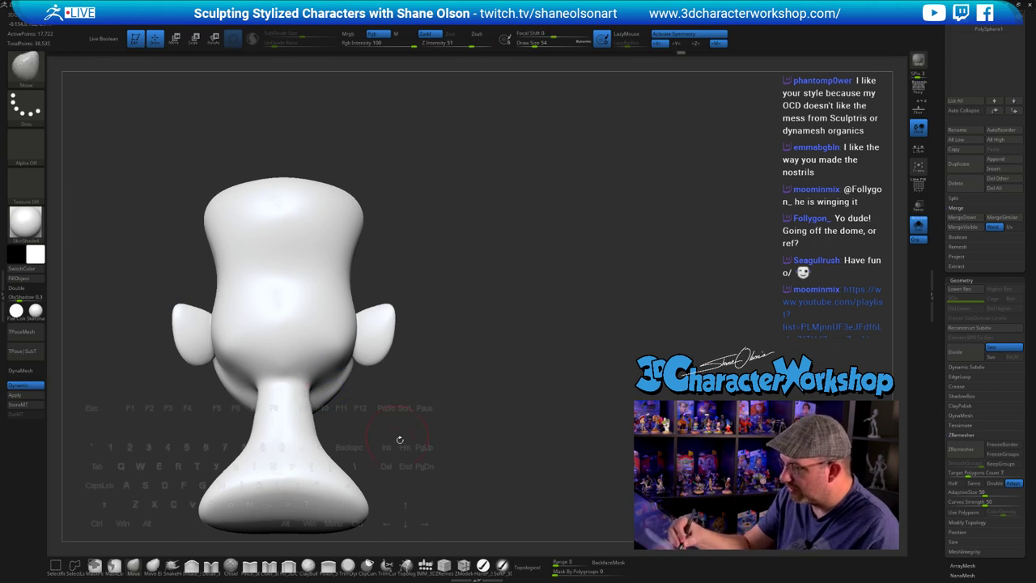
{"action": "left_click_drag", "start_coordinate": [398, 437], "coordinate": [384, 437]}
- Adjust the neck with the Move brush at draw size 83, and smooth the back of the head below the ear
{"action": "mouse_move", "coordinate": [478, 437]}
{"action": "left_mouse_down"}
{"action": "mouse_move", "coordinate": [363, 432]}
{"action": "mouse_move", "coordinate": [323, 409]}
{"action": "left_mouse_up"}
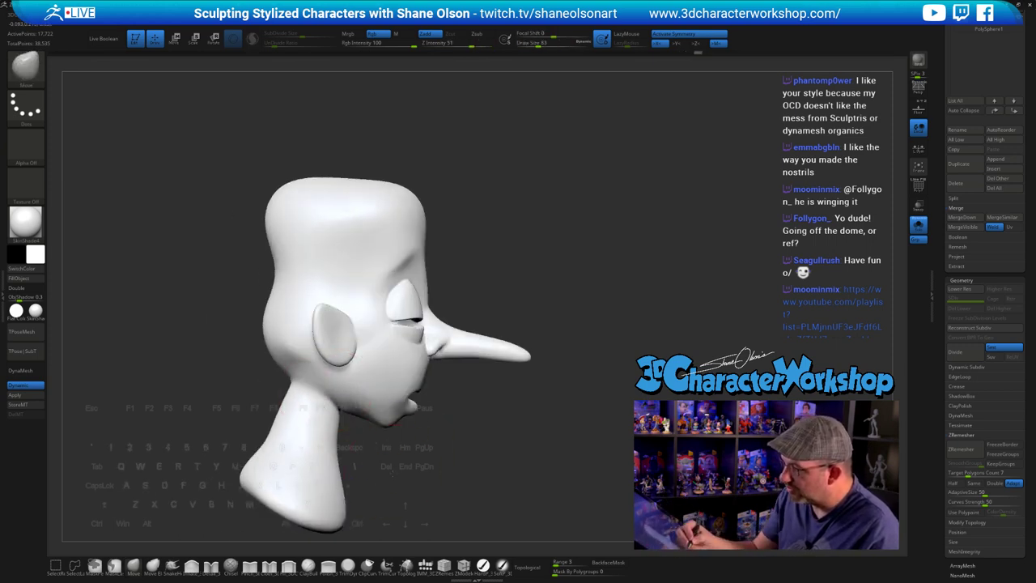
{"action": "left_click_drag", "start_coordinate": [368, 437], "coordinate": [377, 437]}
{"action": "mouse_move", "coordinate": [293, 359]}
{"action": "left_mouse_down", "text": "shift"}
{"action": "mouse_move", "coordinate": [293, 342]}
{"action": "mouse_move", "coordinate": [316, 373]}
{"action": "left_mouse_up", "text": "shift"}
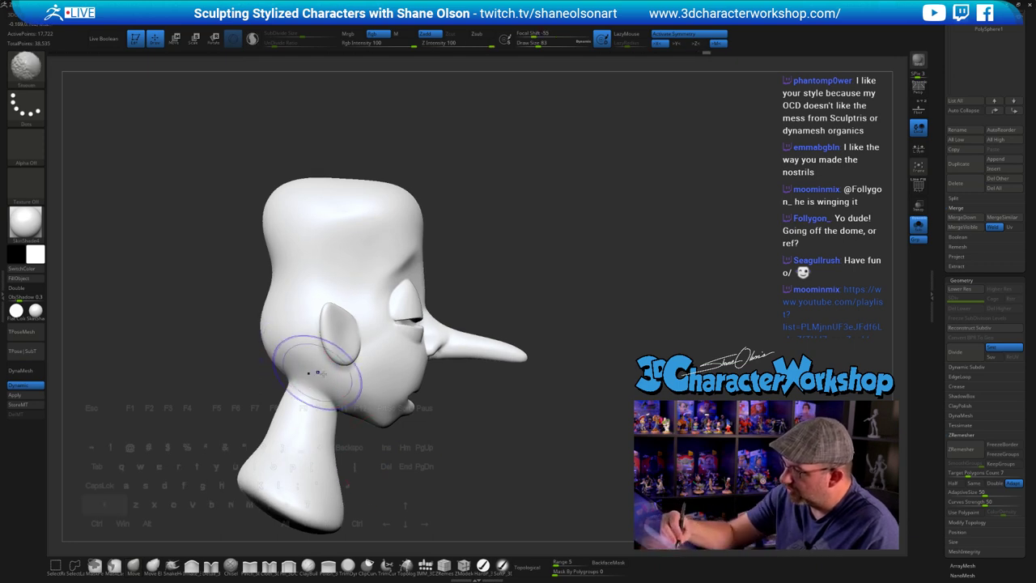
{"action": "mouse_move", "coordinate": [283, 333]}
{"action": "left_mouse_down", "text": "shift"}
{"action": "mouse_move", "coordinate": [263, 322]}
{"action": "mouse_move", "coordinate": [268, 340]}
{"action": "left_mouse_up", "text": "shift"}
{"action": "mouse_move", "coordinate": [453, 465]}
{"action": "left_mouse_down"}
{"action": "mouse_move", "coordinate": [436, 463]}
{"action": "mouse_move", "coordinate": [496, 415]}
{"action": "mouse_move", "coordinate": [558, 420]}
{"action": "mouse_move", "coordinate": [560, 363]}
{"action": "mouse_move", "coordinate": [536, 397]}
{"action": "mouse_move", "coordinate": [555, 377]}
{"action": "mouse_move", "coordinate": [556, 395]}
{"action": "left_mouse_up"}
{"action": "key", "text": "s"}
{"action": "left_click", "coordinate": [538, 400]}
{"action": "left_click_drag", "start_coordinate": [477, 420], "coordinate": [511, 424]}
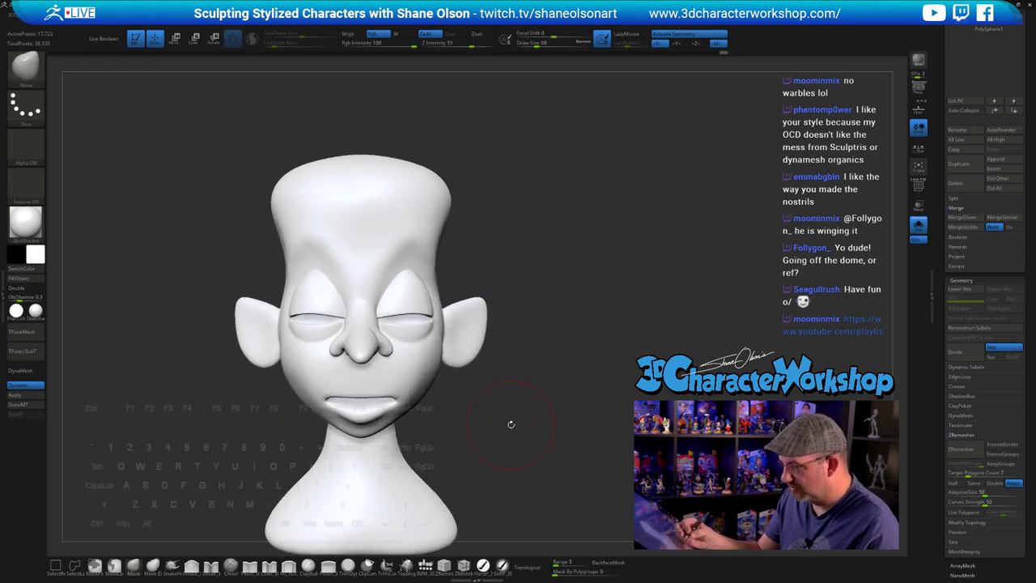
- Sharpen the arched brow ridges above the eyes with the Pinch brush, and smooth the forehead just above them
{"action": "left_click", "coordinate": [250, 565]}
{"action": "key", "text": "s"}
{"action": "mouse_move", "coordinate": [532, 303]}
{"action": "left_mouse_down"}
{"action": "mouse_move", "coordinate": [558, 283]}
{"action": "mouse_move", "coordinate": [586, 283]}
{"action": "left_mouse_up"}
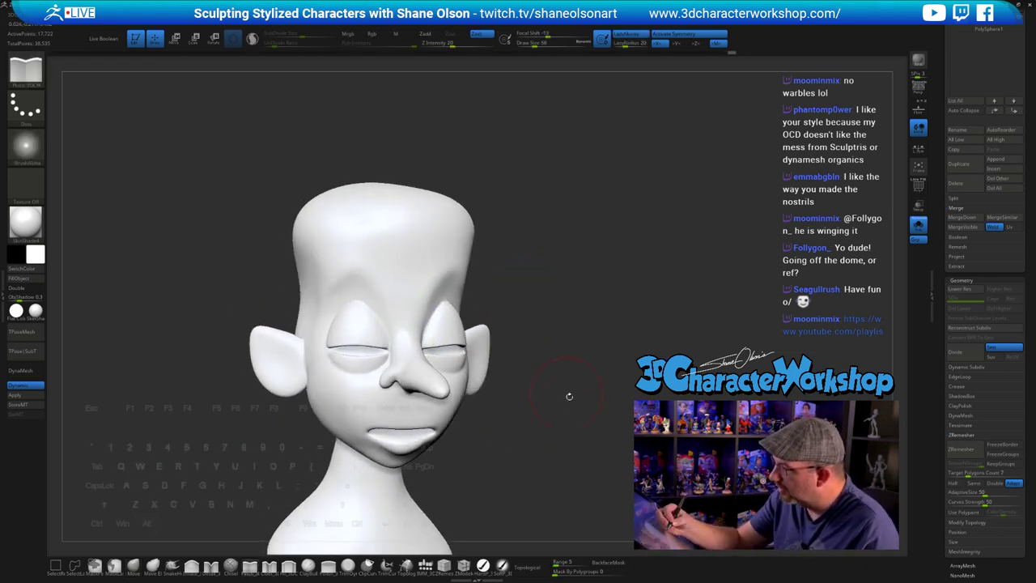
{"action": "mouse_move", "coordinate": [569, 396]}
{"action": "left_mouse_down"}
{"action": "mouse_move", "coordinate": [616, 398]}
{"action": "mouse_move", "coordinate": [524, 404]}
{"action": "mouse_move", "coordinate": [558, 411]}
{"action": "mouse_move", "coordinate": [590, 331]}
{"action": "mouse_move", "coordinate": [543, 328]}
{"action": "left_mouse_up"}
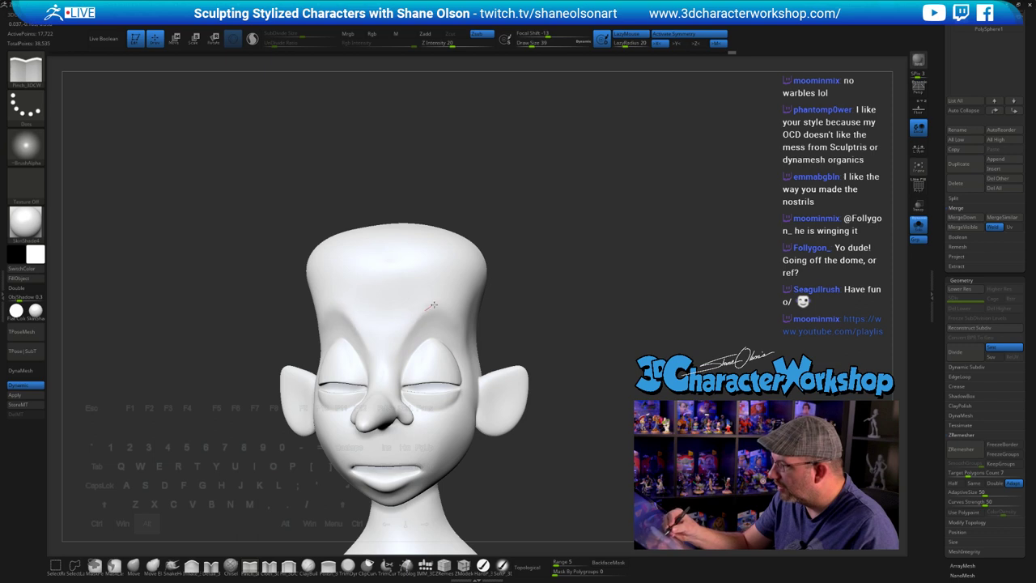
{"action": "mouse_move", "coordinate": [490, 340]}
{"action": "left_mouse_down"}
{"action": "mouse_move", "coordinate": [458, 341]}
{"action": "mouse_move", "coordinate": [525, 338]}
{"action": "left_mouse_up"}
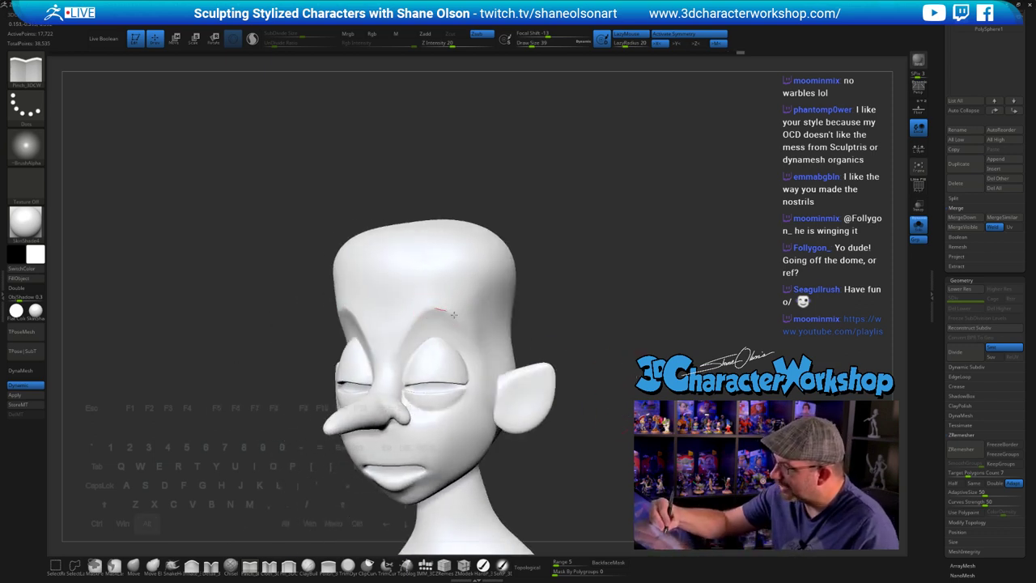
{"action": "right_click_drag", "start_coordinate": [362, 340], "coordinate": [406, 341]}
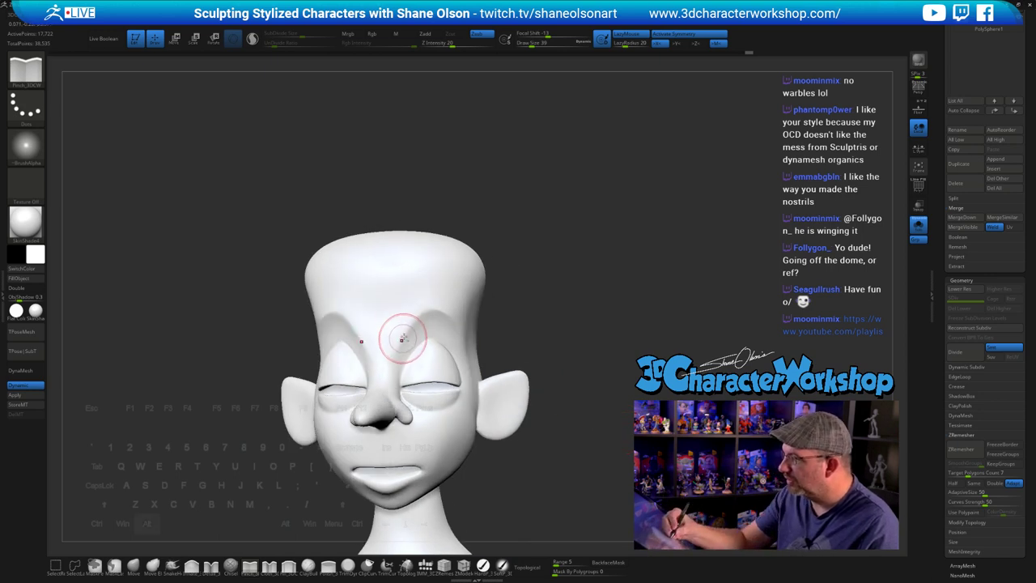
{"action": "key", "text": "shift"}
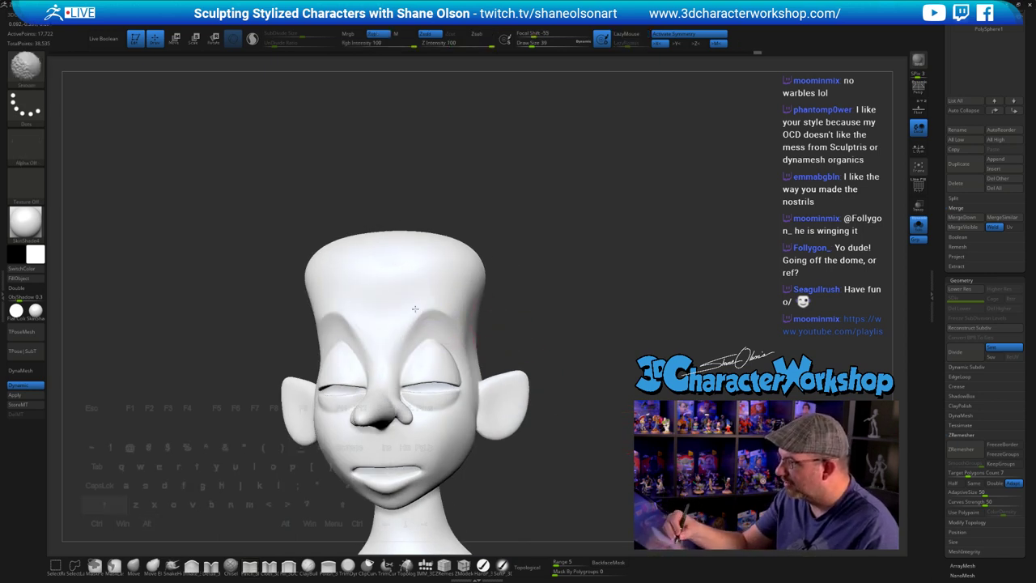
{"action": "mouse_move", "coordinate": [541, 376]}
{"action": "left_mouse_down"}
{"action": "mouse_move", "coordinate": [558, 390]}
{"action": "mouse_move", "coordinate": [616, 392]}
{"action": "mouse_move", "coordinate": [559, 394]}
{"action": "left_mouse_up"}
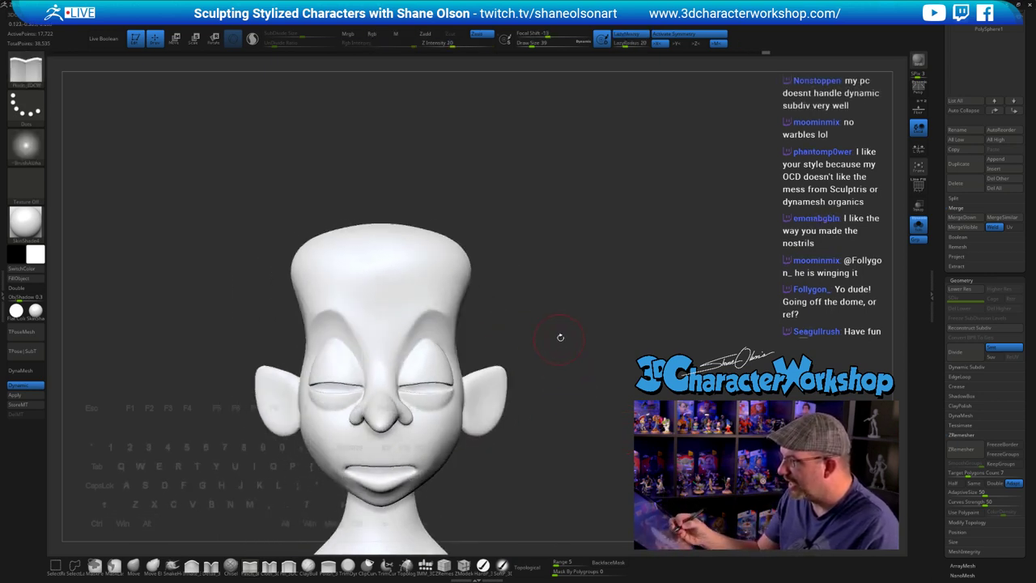
{"action": "left_click_drag", "start_coordinate": [560, 337], "coordinate": [550, 342], "text": "alt"}
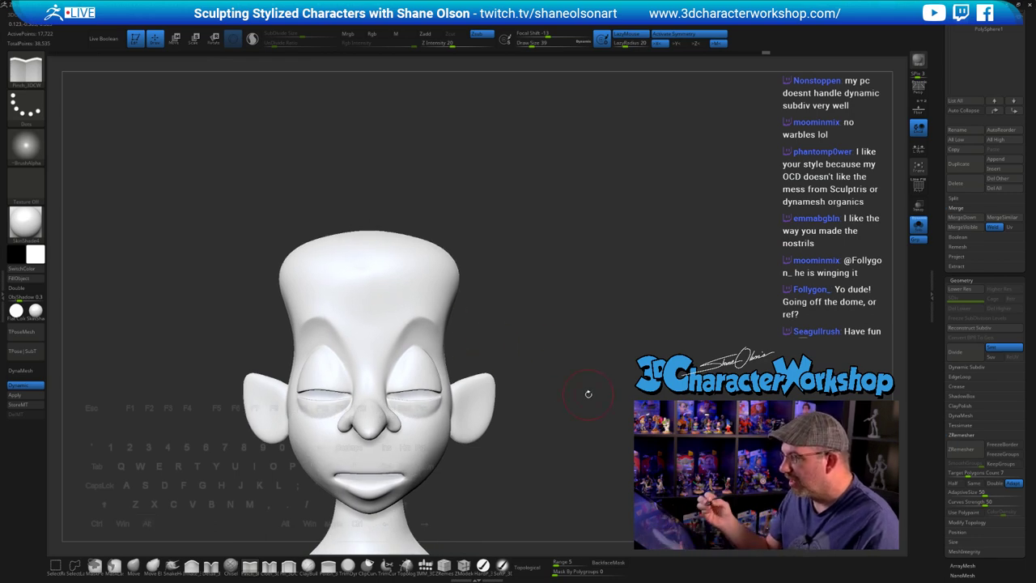
- Tighten the crease around the upper eyelid with the Pinch brush at draw size 27, from inner to outer corner
{"action": "mouse_move", "coordinate": [488, 320]}
{"action": "left_mouse_down"}
{"action": "mouse_move", "coordinate": [536, 296]}
{"action": "mouse_move", "coordinate": [548, 310]}
{"action": "left_mouse_up"}
{"action": "key", "text": "s"}
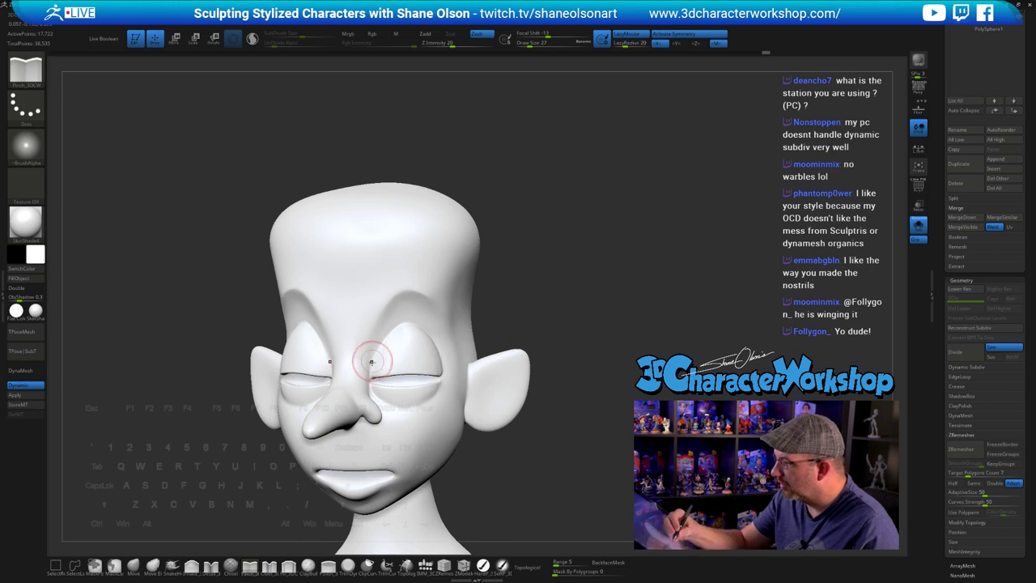
{"action": "mouse_move", "coordinate": [370, 363]}
{"action": "left_mouse_down"}
{"action": "mouse_move", "coordinate": [412, 330]}
{"action": "mouse_move", "coordinate": [435, 336]}
{"action": "left_mouse_up"}
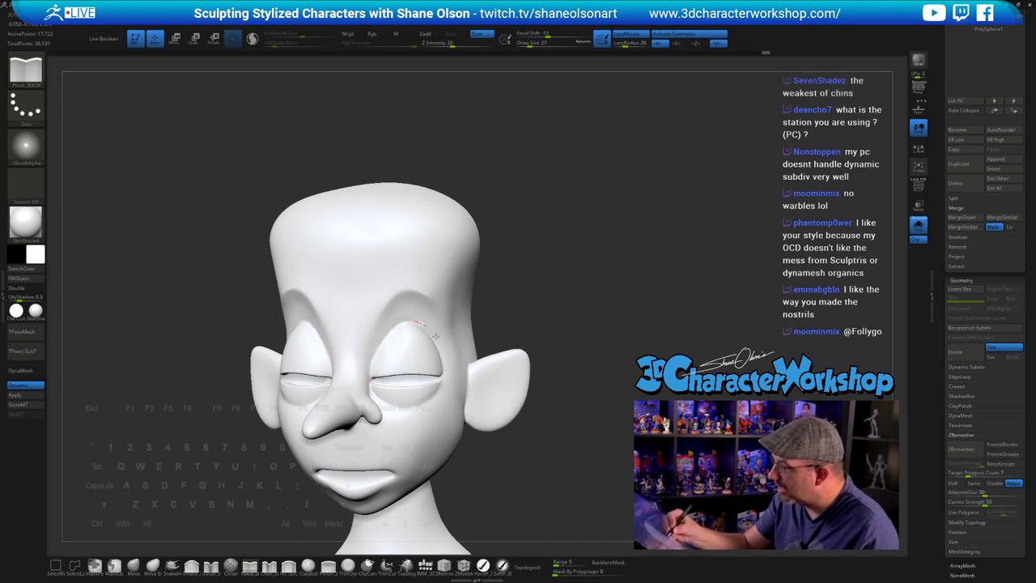
{"action": "left_click_drag", "start_coordinate": [589, 348], "coordinate": [426, 334]}
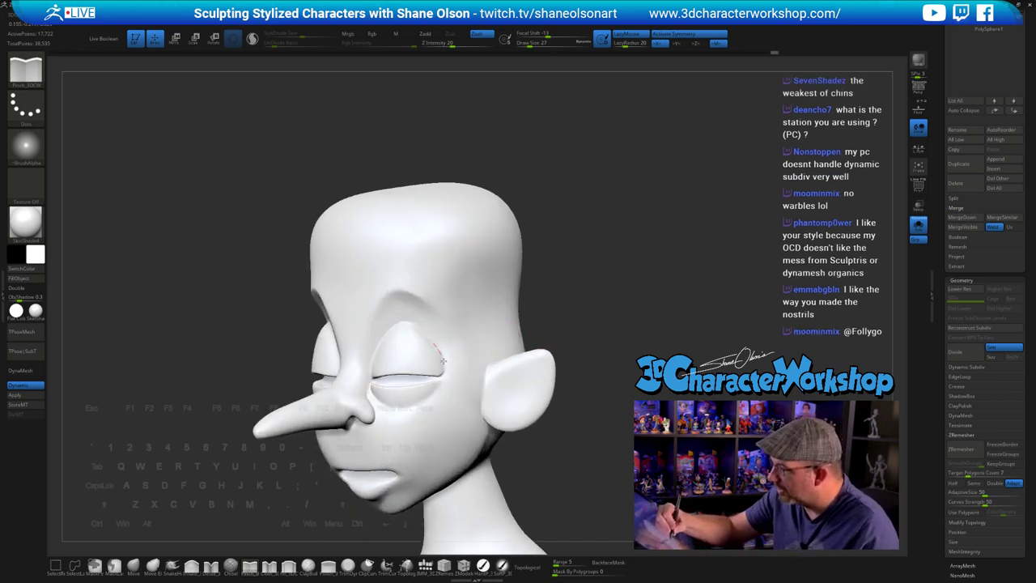
{"action": "left_click_drag", "start_coordinate": [610, 428], "coordinate": [633, 426]}
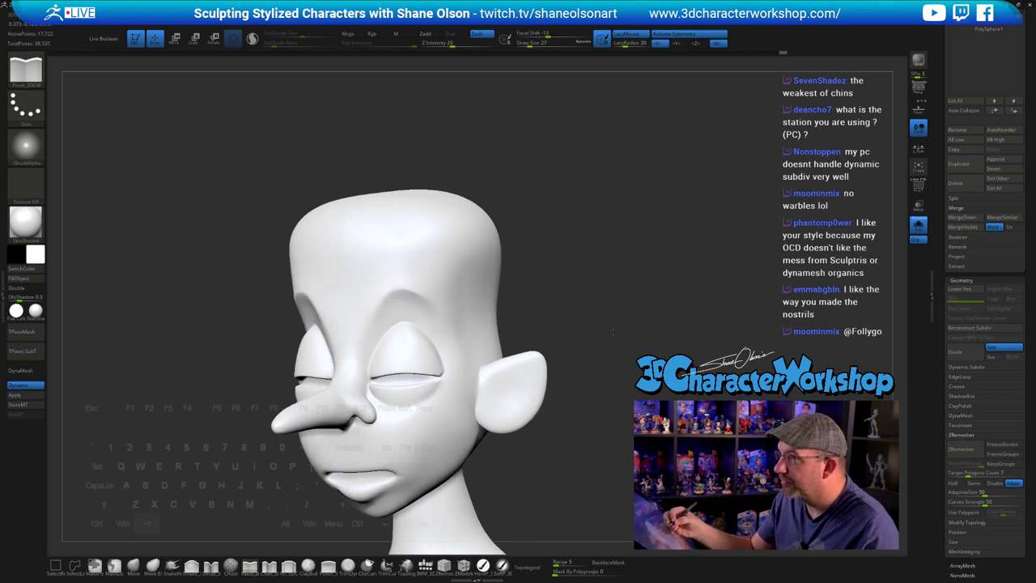
{"action": "left_click_drag", "start_coordinate": [612, 332], "coordinate": [612, 320], "text": "alt"}
- Pull the bag under the eye into a fuller, lower shape with the Move brush
{"action": "left_click", "coordinate": [133, 565]}
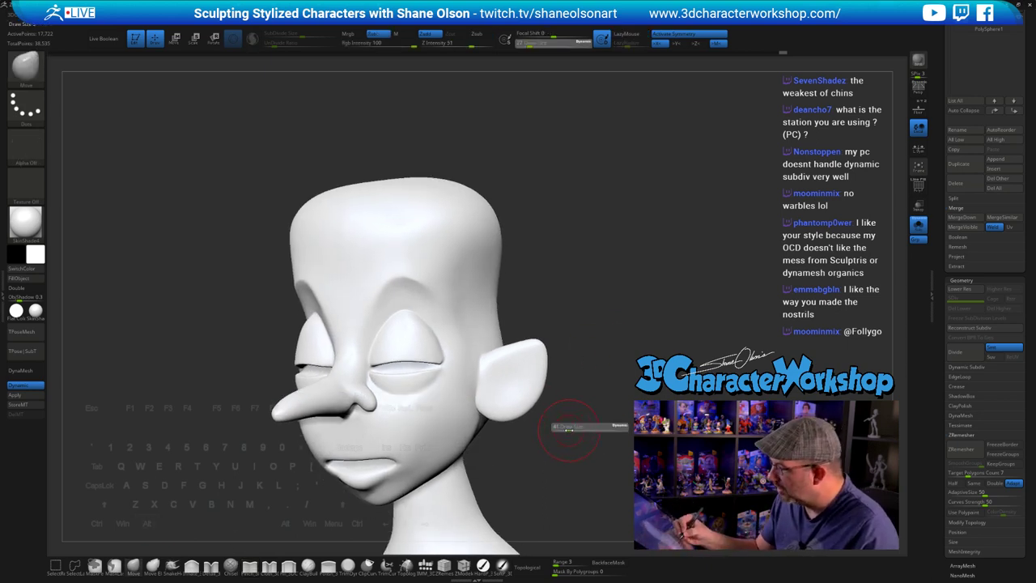
{"action": "left_click_drag", "start_coordinate": [405, 413], "coordinate": [401, 411]}
{"action": "mouse_move", "coordinate": [427, 395]}
{"action": "right_mouse_down"}
{"action": "mouse_move", "coordinate": [445, 398]}
{"action": "mouse_move", "coordinate": [427, 397]}
{"action": "right_mouse_up"}
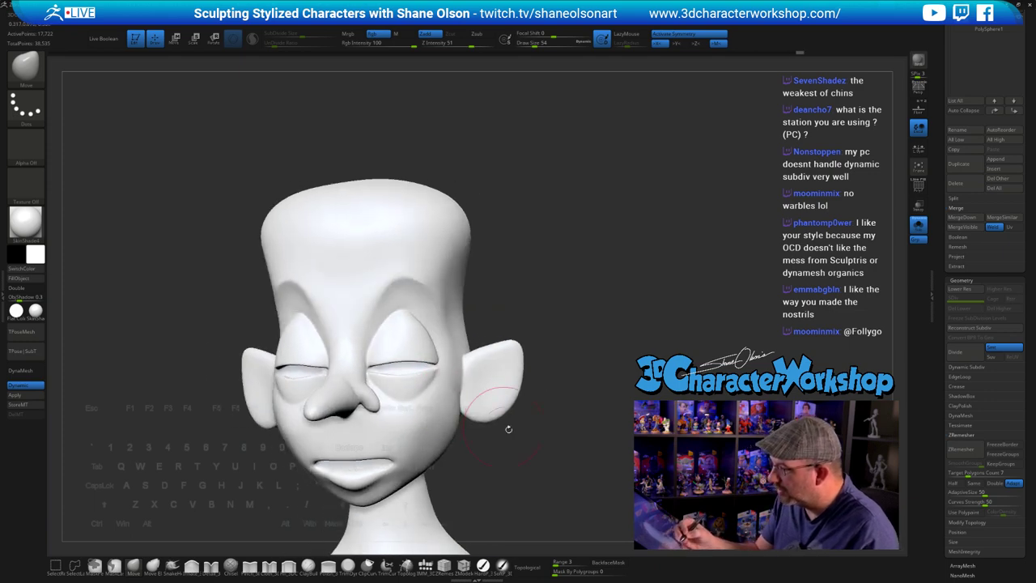
- Sharpen the lower edge of the bag under the eye with the Pinch brush at draw size 18
{"action": "mouse_move", "coordinate": [519, 427]}
{"action": "left_mouse_down"}
{"action": "mouse_move", "coordinate": [560, 424]}
{"action": "mouse_move", "coordinate": [542, 453]}
{"action": "left_mouse_up"}
{"action": "key", "text": "s"}
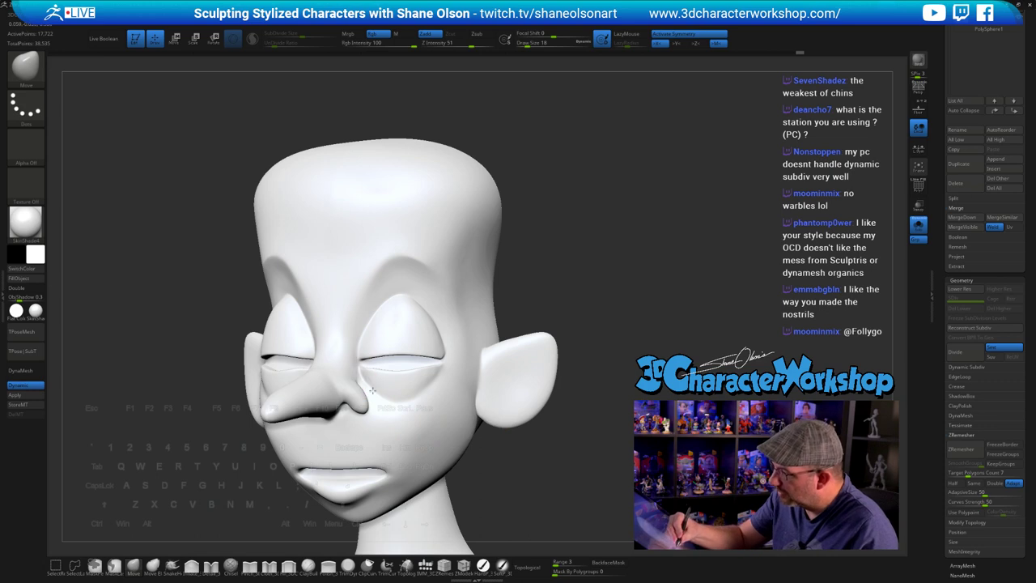
{"action": "left_click", "coordinate": [249, 565]}
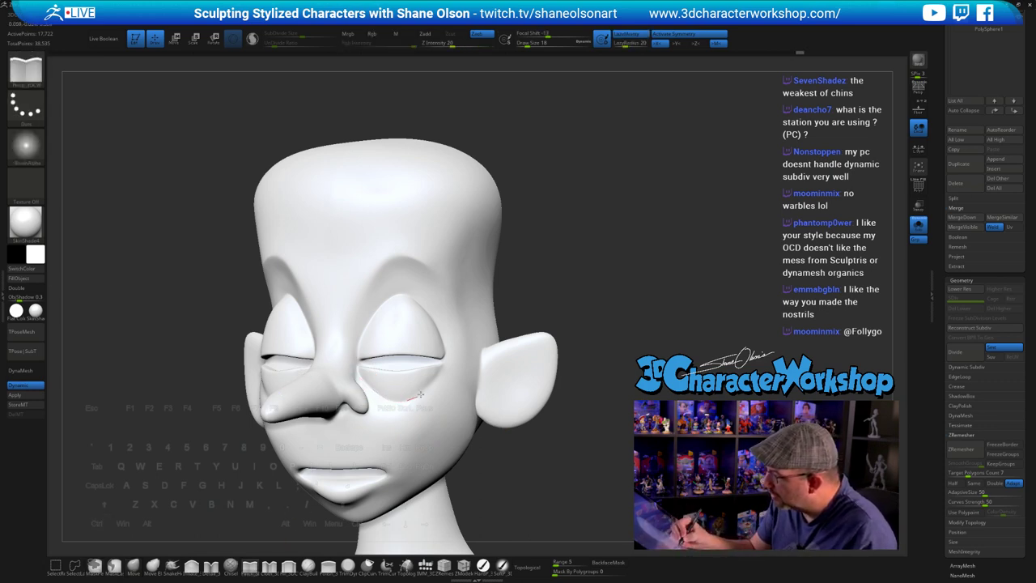
{"action": "mouse_move", "coordinate": [576, 464]}
{"action": "left_mouse_down"}
{"action": "mouse_move", "coordinate": [585, 444]}
{"action": "mouse_move", "coordinate": [590, 458]}
{"action": "mouse_move", "coordinate": [590, 447]}
{"action": "mouse_move", "coordinate": [444, 492]}
{"action": "left_mouse_up"}
{"action": "key", "text": "shift+f"}
{"action": "key", "text": "shift+f"}
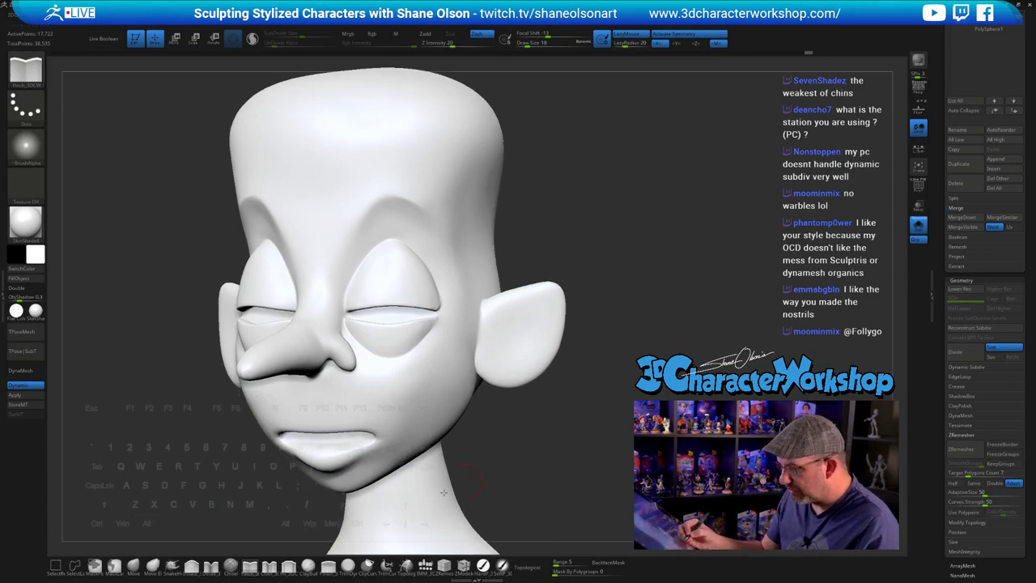
- Build up a soft fold beneath the eye bag and toward the inner eye corner with ClayBuildup at draw size 17
{"action": "left_click", "coordinate": [308, 564]}
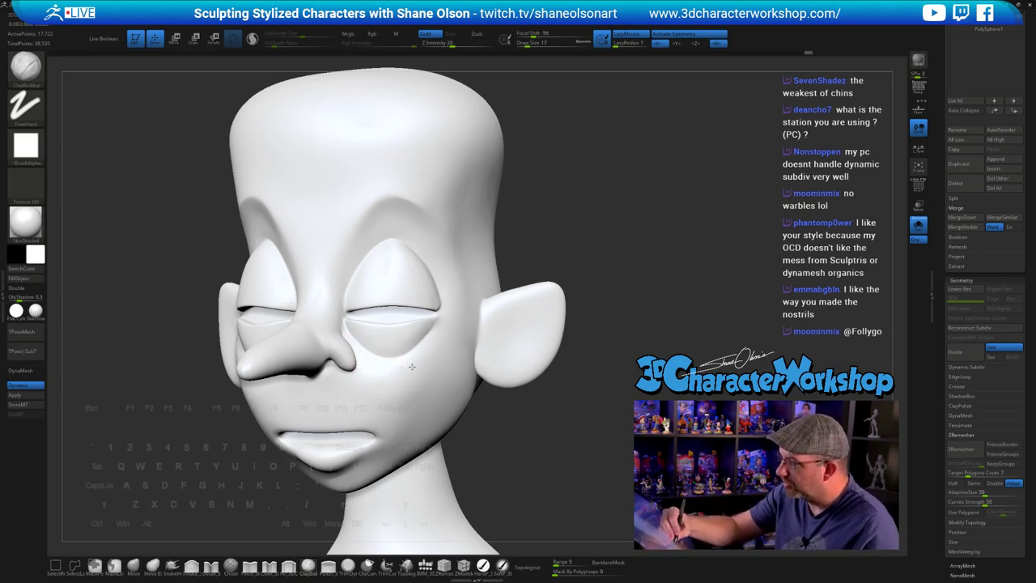
{"action": "left_click_drag", "start_coordinate": [548, 436], "coordinate": [385, 364]}
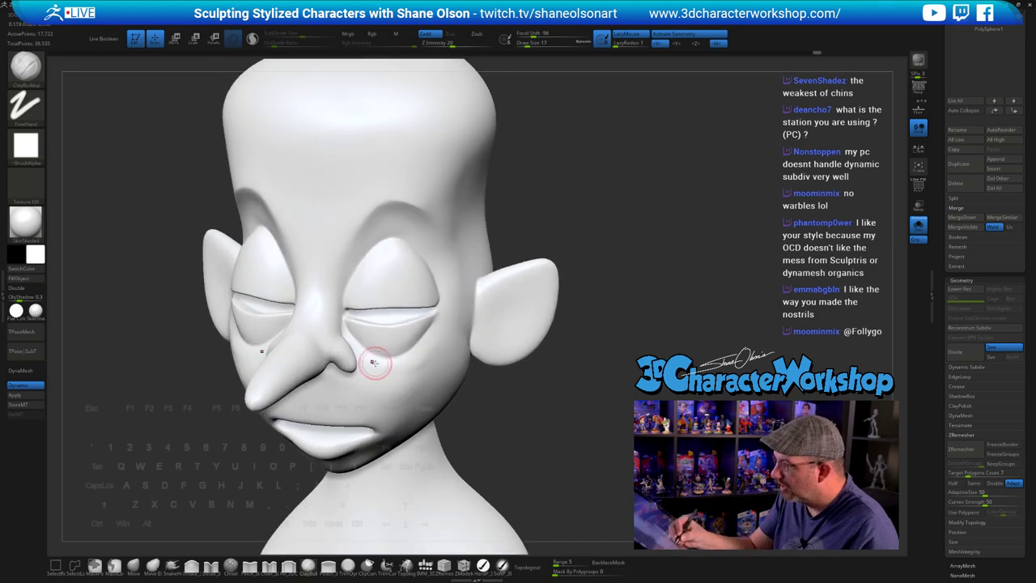
{"action": "left_click_drag", "start_coordinate": [513, 423], "coordinate": [348, 549]}
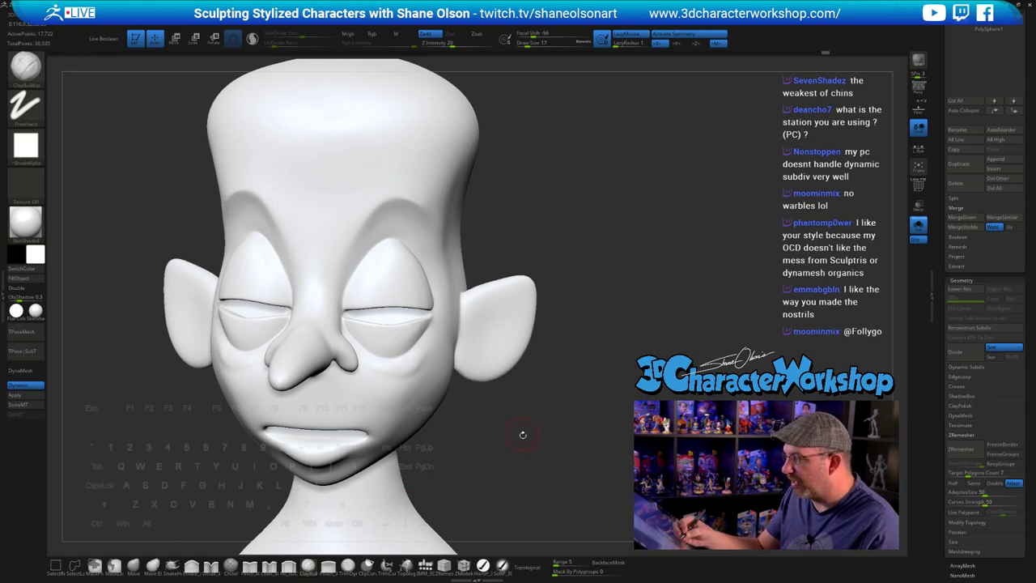
{"action": "left_click_drag", "start_coordinate": [523, 435], "coordinate": [408, 384]}
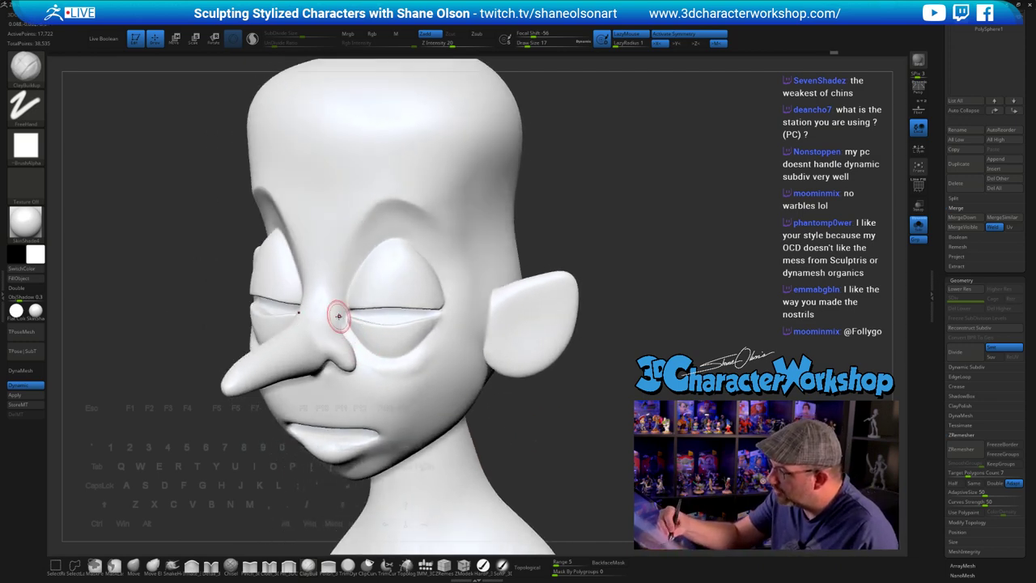
{"action": "mouse_move", "coordinate": [334, 310]}
{"action": "left_mouse_down"}
{"action": "mouse_move", "coordinate": [392, 370]}
{"action": "mouse_move", "coordinate": [343, 312]}
{"action": "left_mouse_up"}
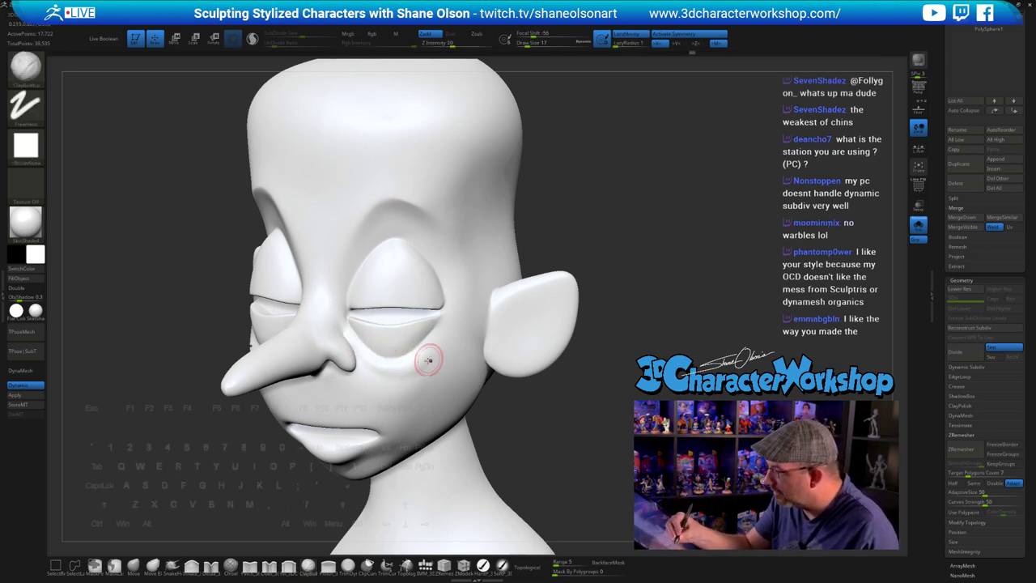
- Smooth the outer end of the fold below the eye bag into the cheek
{"action": "mouse_move", "coordinate": [574, 400]}
{"action": "left_mouse_down"}
{"action": "mouse_move", "coordinate": [607, 429]}
{"action": "mouse_move", "coordinate": [624, 429]}
{"action": "mouse_move", "coordinate": [615, 429]}
{"action": "left_mouse_up"}
{"action": "left_click_drag", "start_coordinate": [434, 362], "coordinate": [428, 367], "text": "shift"}
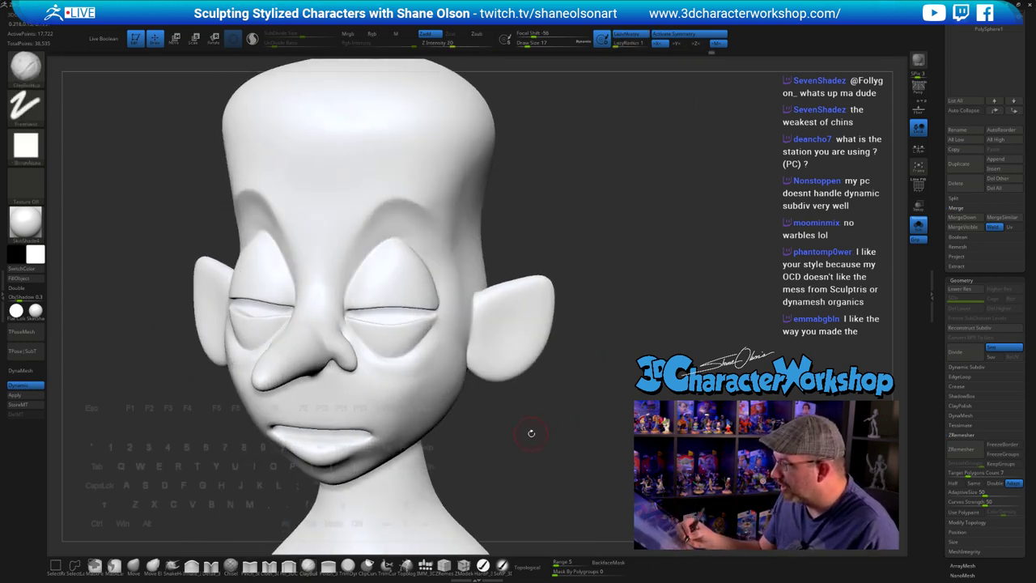
{"action": "mouse_move", "coordinate": [530, 431]}
{"action": "left_mouse_down"}
{"action": "mouse_move", "coordinate": [606, 433]}
{"action": "mouse_move", "coordinate": [631, 407]}
{"action": "mouse_move", "coordinate": [617, 414]}
{"action": "mouse_move", "coordinate": [622, 392]}
{"action": "mouse_move", "coordinate": [611, 401]}
{"action": "mouse_move", "coordinate": [620, 425]}
{"action": "mouse_move", "coordinate": [611, 429]}
{"action": "mouse_move", "coordinate": [602, 404]}
{"action": "mouse_move", "coordinate": [556, 439]}
{"action": "mouse_move", "coordinate": [412, 375]}
{"action": "left_mouse_up"}
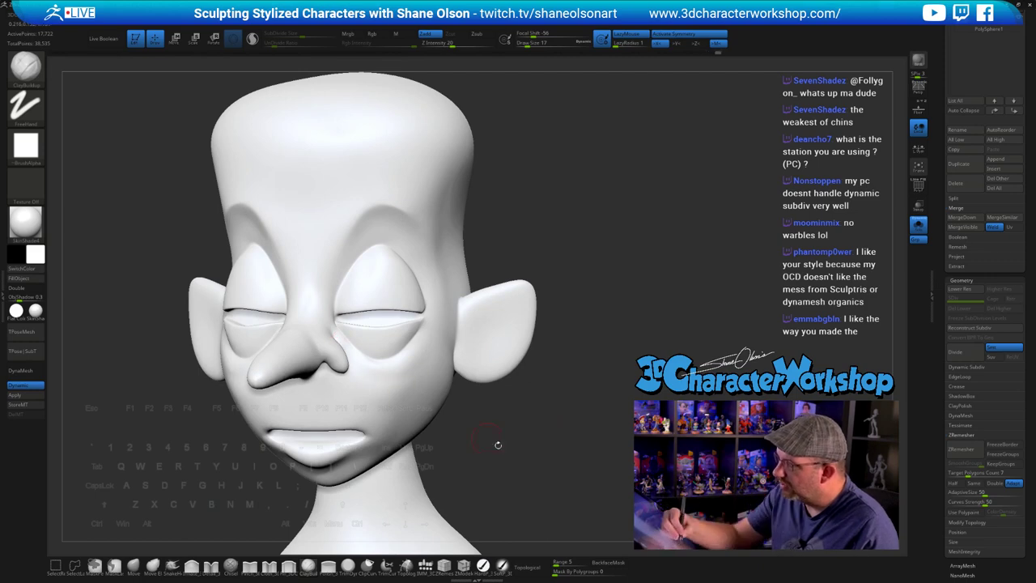
{"action": "left_click_drag", "start_coordinate": [530, 458], "coordinate": [565, 419]}
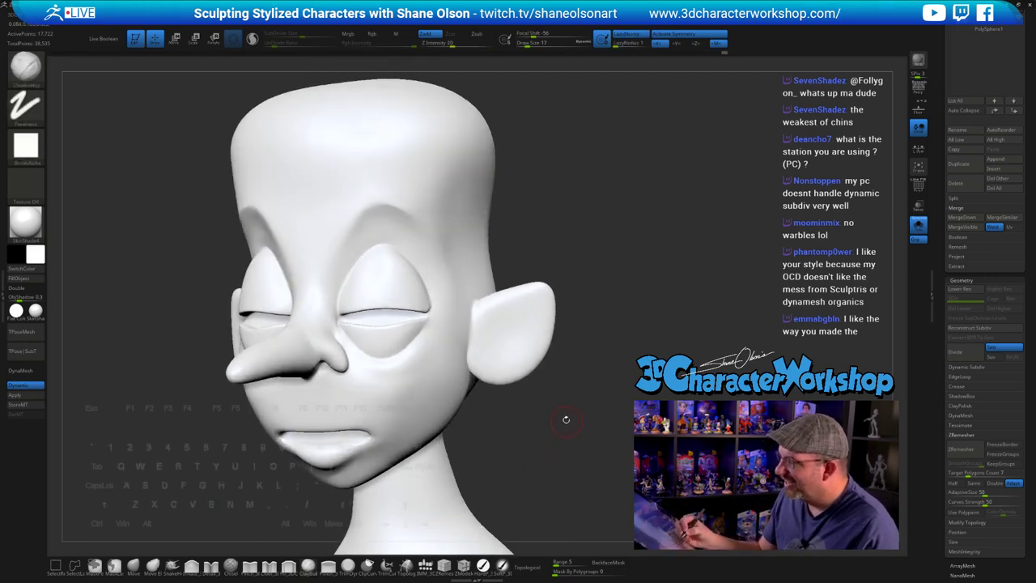
- Reshape the area between the nostril and the eye bag with the Move brush at draw size 23
{"action": "key", "text": "b"}
{"action": "key", "text": "m"}
{"action": "key", "text": "v"}
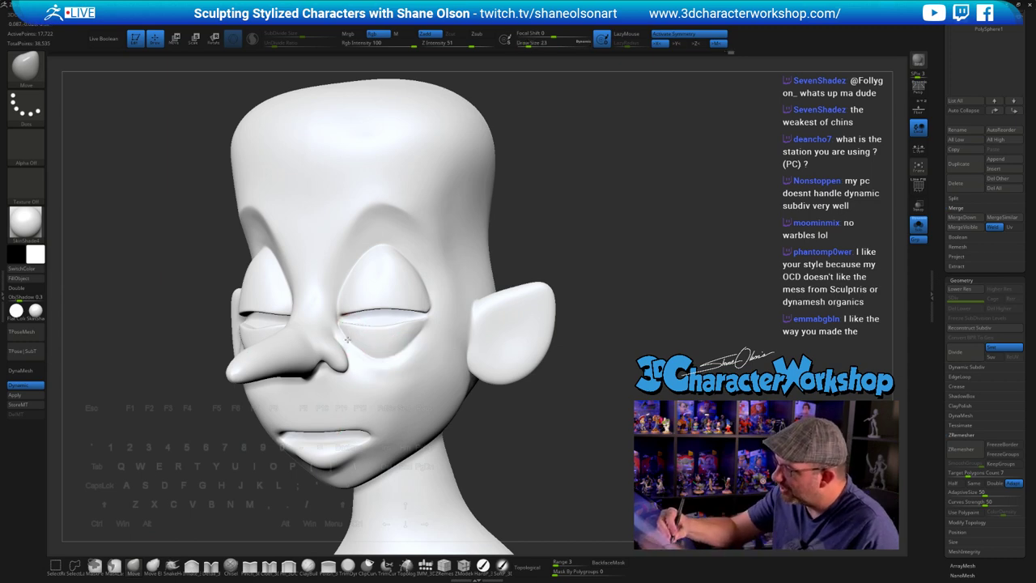
{"action": "right_click_drag", "start_coordinate": [363, 343], "coordinate": [510, 463]}
{"action": "mouse_move", "coordinate": [549, 419]}
{"action": "right_mouse_down"}
{"action": "mouse_move", "coordinate": [581, 434]}
{"action": "mouse_move", "coordinate": [555, 418]}
{"action": "mouse_move", "coordinate": [553, 441]}
{"action": "mouse_move", "coordinate": [517, 422]}
{"action": "mouse_move", "coordinate": [531, 427]}
{"action": "right_mouse_up"}
- Tighten the cheek fold running from beside the nostril under the eye bag with the Pinch brush at draw size 23
{"action": "left_click", "coordinate": [250, 564]}
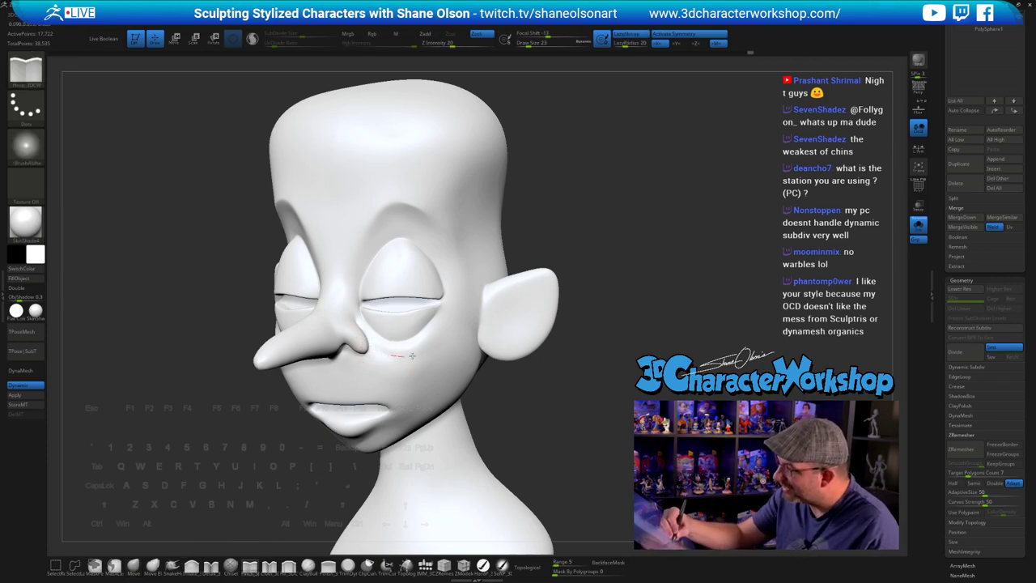
{"action": "right_click_drag", "start_coordinate": [541, 364], "coordinate": [386, 354]}
{"action": "left_click_drag", "start_coordinate": [371, 340], "coordinate": [386, 356]}
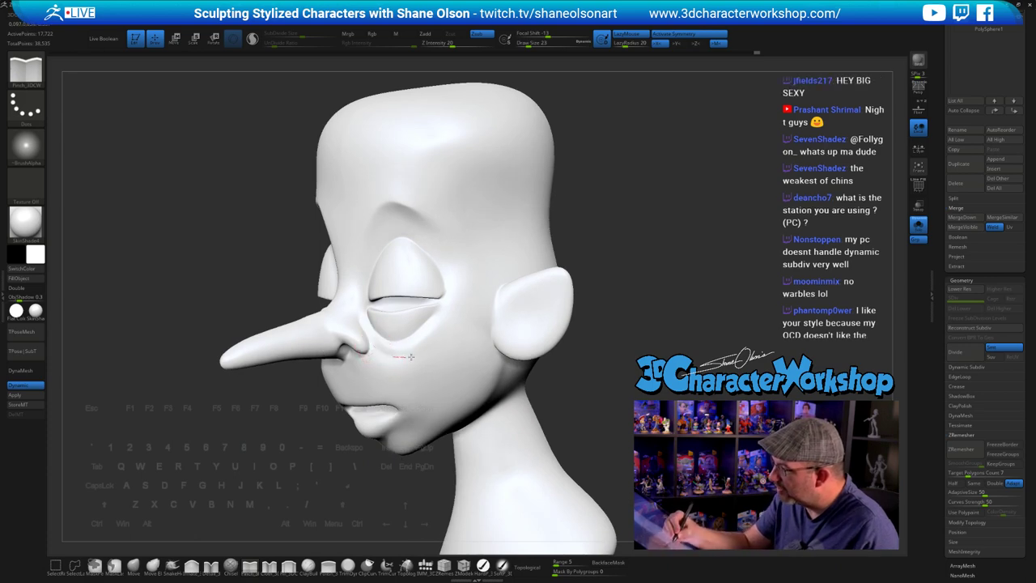
- Examine the whole head and neck from the front and both three-quarter sides to judge the overall shapes
{"action": "left_click_drag", "start_coordinate": [620, 367], "coordinate": [728, 385]}
{"action": "left_click_drag", "start_coordinate": [623, 398], "coordinate": [658, 336], "text": "alt"}
{"action": "left_click_drag", "start_coordinate": [673, 377], "coordinate": [622, 367]}
{"action": "mouse_move", "coordinate": [621, 368]}
{"action": "right_mouse_down"}
{"action": "mouse_move", "coordinate": [546, 386]}
{"action": "mouse_move", "coordinate": [605, 379]}
{"action": "mouse_move", "coordinate": [600, 391]}
{"action": "right_mouse_up"}
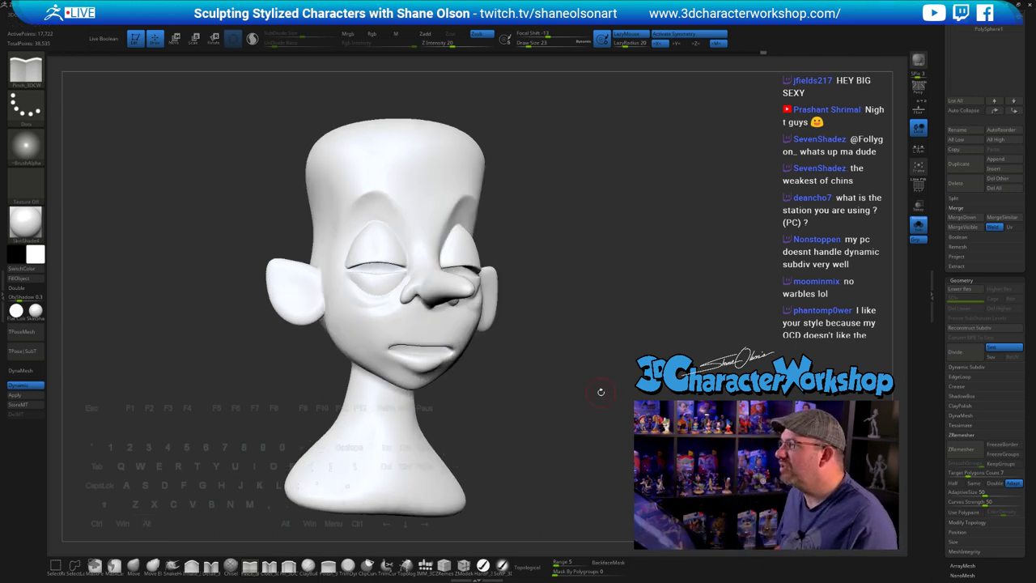
{"action": "left_click_drag", "start_coordinate": [599, 406], "coordinate": [579, 378], "text": "shift"}
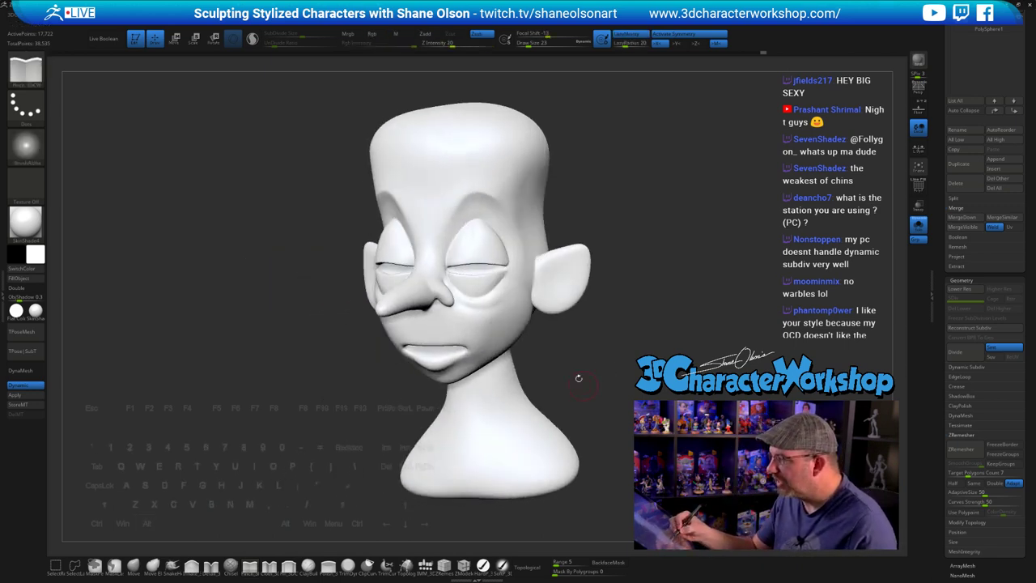
{"action": "mouse_move", "coordinate": [617, 343]}
{"action": "left_mouse_down"}
{"action": "mouse_move", "coordinate": [579, 347]}
{"action": "mouse_move", "coordinate": [616, 348]}
{"action": "mouse_move", "coordinate": [634, 389]}
{"action": "left_mouse_up"}
{"action": "right_click_drag", "start_coordinate": [634, 389], "coordinate": [626, 410]}
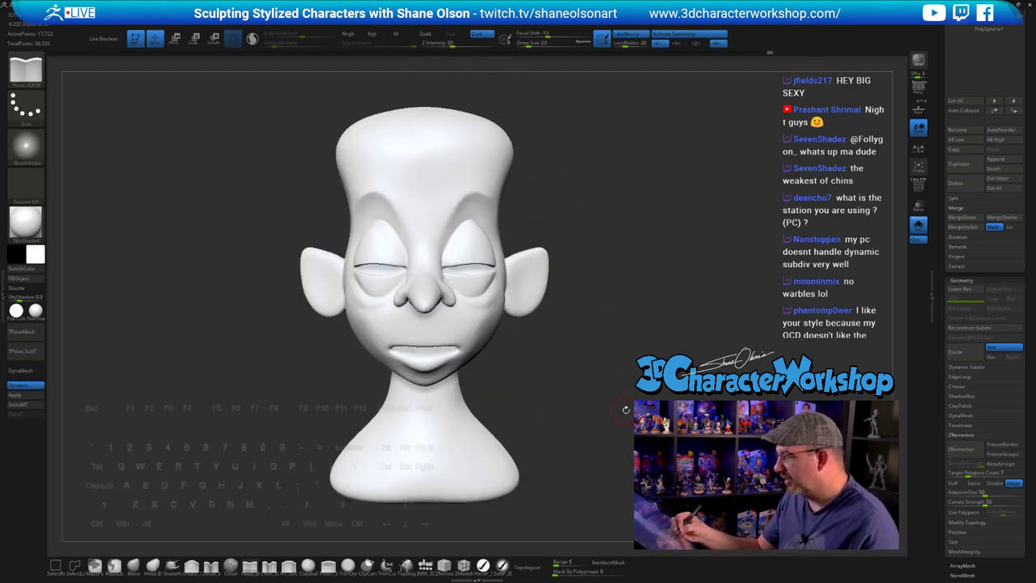
{"action": "mouse_move", "coordinate": [591, 379]}
{"action": "right_mouse_down"}
{"action": "mouse_move", "coordinate": [568, 374]}
{"action": "mouse_move", "coordinate": [575, 398]}
{"action": "right_mouse_up"}
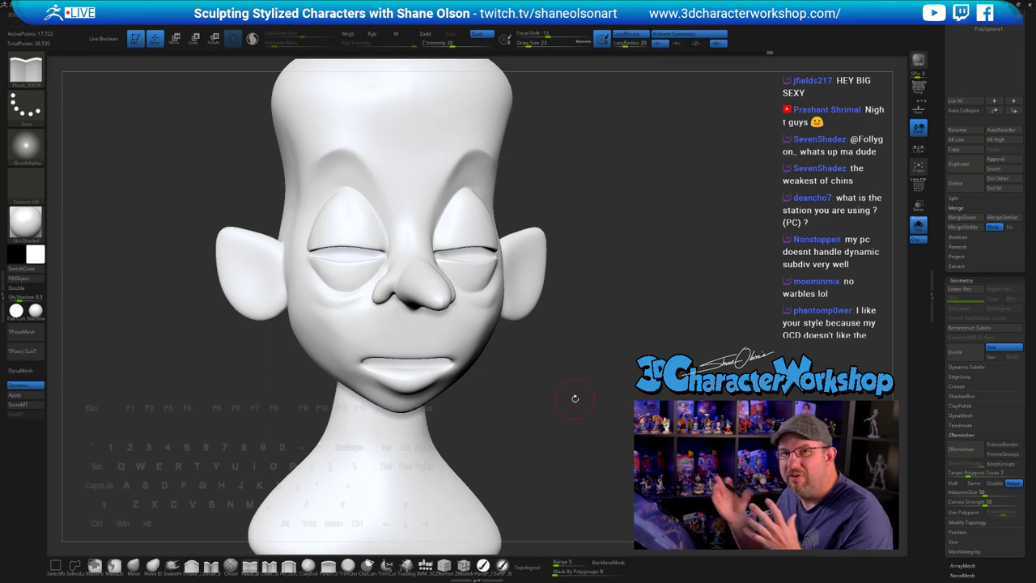
{"action": "left_click_drag", "start_coordinate": [618, 397], "coordinate": [688, 395]}
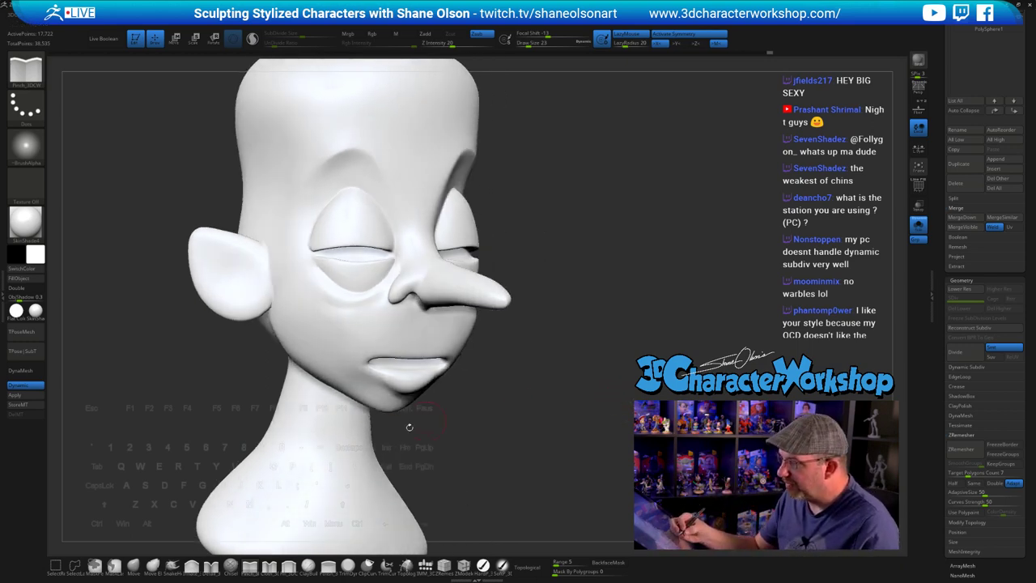
- Adjust the nostril opening and its rim with the Move brush at draw size 25
{"action": "left_click", "coordinate": [133, 567]}
{"action": "key", "text": "s"}
{"action": "left_click", "coordinate": [522, 396]}
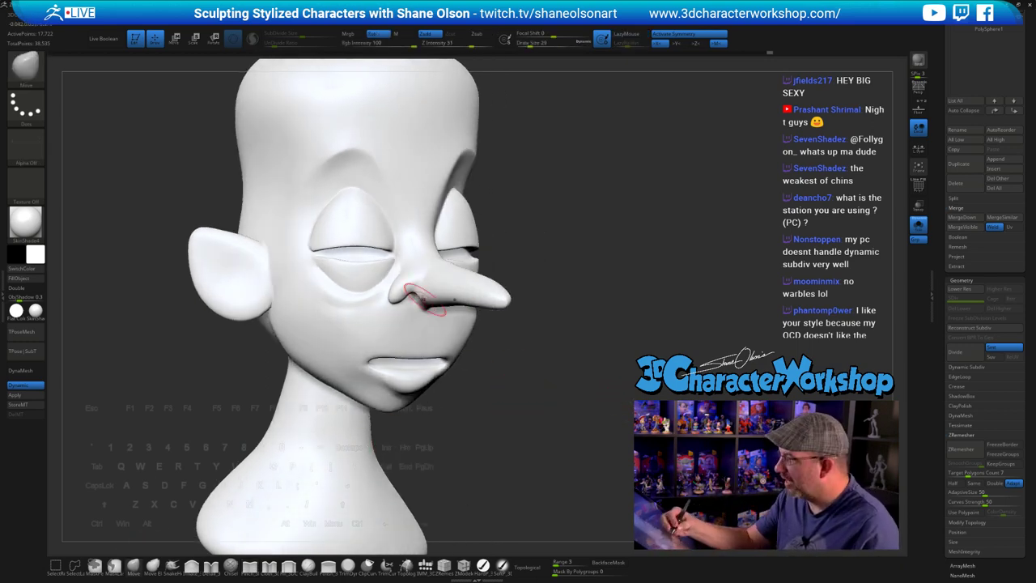
{"action": "key", "text": "bracketleft"}
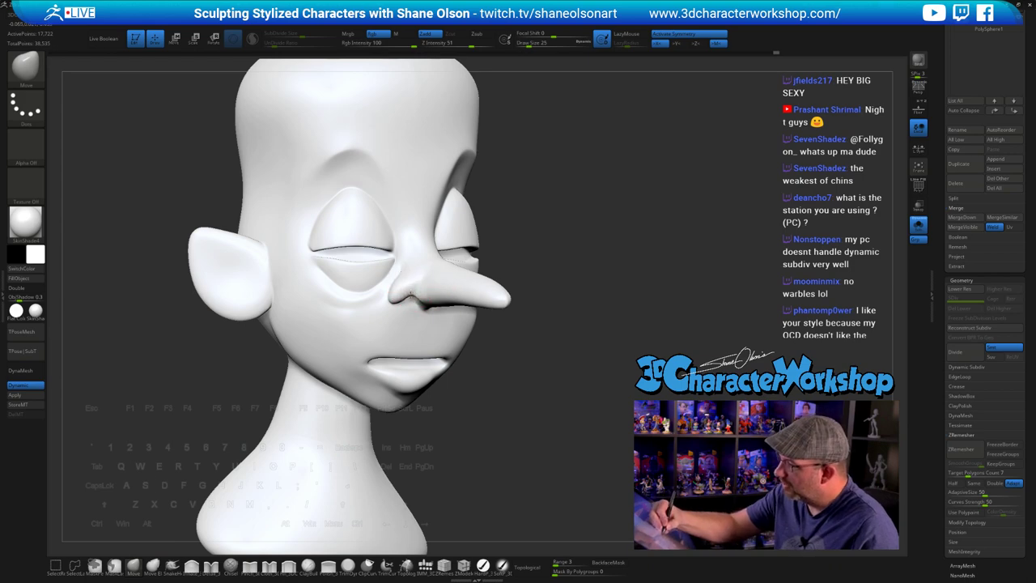
{"action": "left_click_drag", "start_coordinate": [531, 425], "coordinate": [473, 424]}
- Smooth the transition between the nostril wing and the side of the long nose
{"action": "left_click_drag", "start_coordinate": [558, 323], "coordinate": [615, 421]}
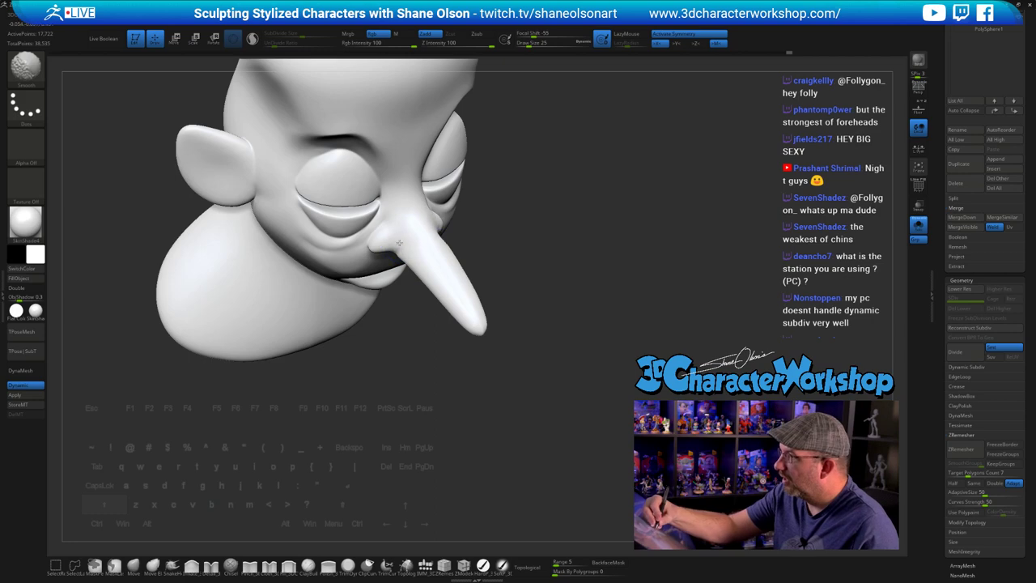
{"action": "mouse_move", "coordinate": [486, 411]}
{"action": "right_mouse_down"}
{"action": "mouse_move", "coordinate": [490, 425]}
{"action": "mouse_move", "coordinate": [586, 423]}
{"action": "mouse_move", "coordinate": [591, 406]}
{"action": "mouse_move", "coordinate": [578, 370]}
{"action": "mouse_move", "coordinate": [514, 312]}
{"action": "mouse_move", "coordinate": [503, 324]}
{"action": "right_mouse_up"}
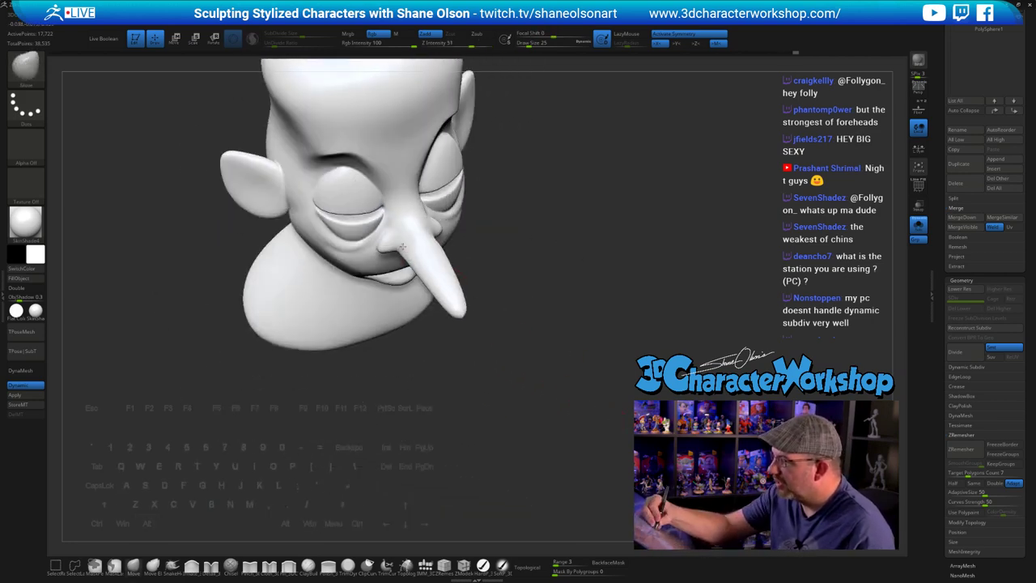
{"action": "left_click_drag", "start_coordinate": [536, 376], "coordinate": [532, 328]}
{"action": "left_click_drag", "start_coordinate": [404, 250], "coordinate": [398, 236], "text": "shift"}
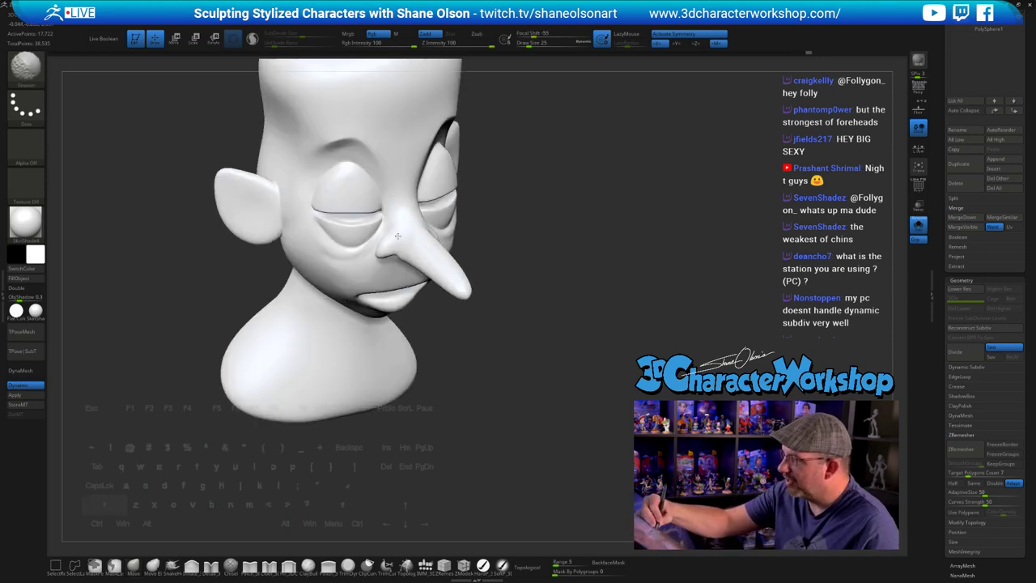
{"action": "mouse_move", "coordinate": [553, 363]}
{"action": "right_mouse_down"}
{"action": "mouse_move", "coordinate": [575, 358]}
{"action": "mouse_move", "coordinate": [559, 327]}
{"action": "right_mouse_up"}
{"action": "left_click_drag", "start_coordinate": [560, 327], "coordinate": [568, 371]}
{"action": "left_click_drag", "start_coordinate": [561, 300], "coordinate": [556, 411], "text": "alt"}
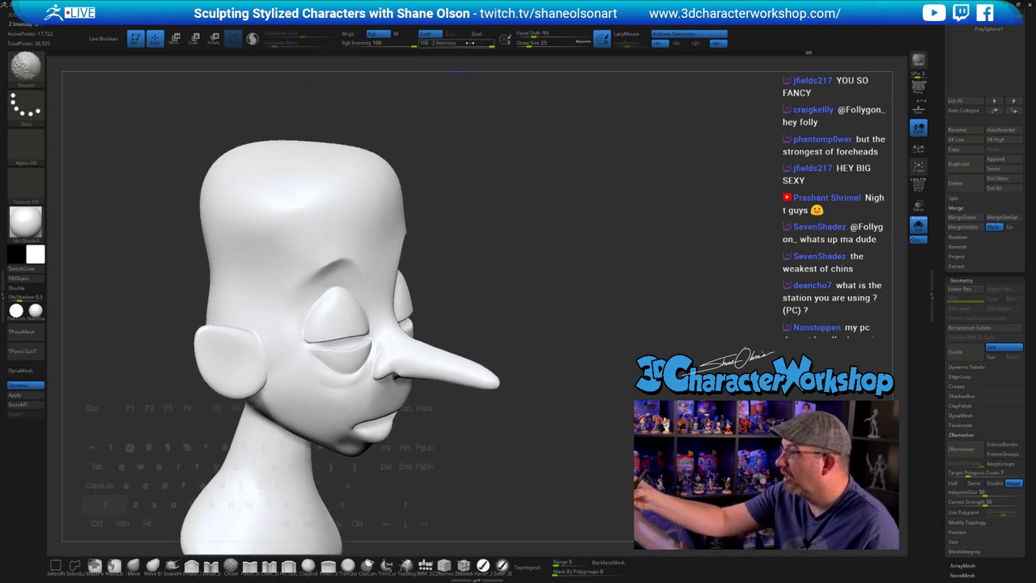
- Lower the Smooth brush's Z Intensity to 11 and gently soften the side of the nose in front of the nostril
{"action": "left_click_drag", "start_coordinate": [453, 45], "coordinate": [444, 46], "text": "shift"}
{"action": "right_click_drag", "start_coordinate": [506, 305], "coordinate": [417, 363]}
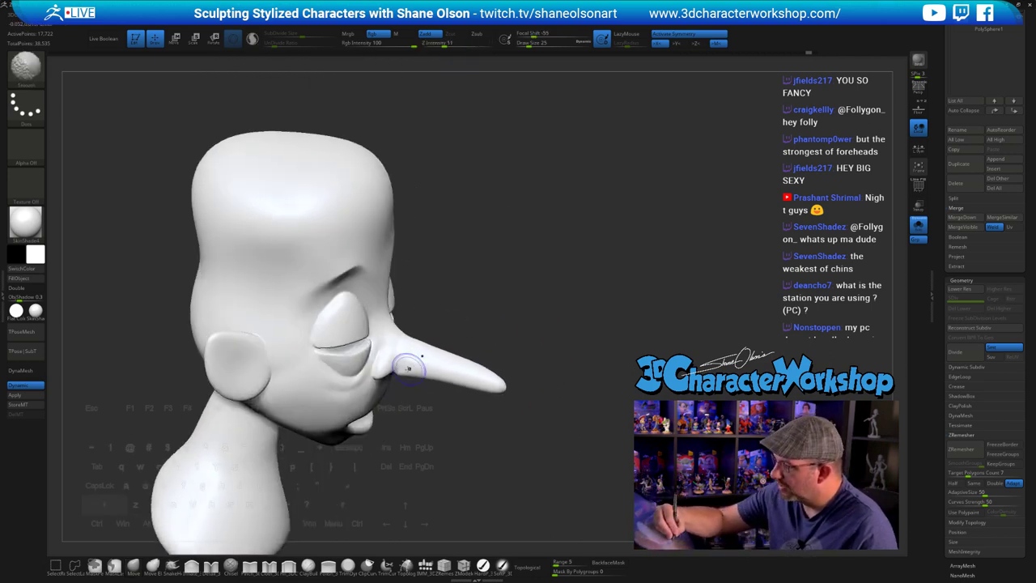
{"action": "left_click_drag", "start_coordinate": [460, 453], "coordinate": [467, 411]}
{"action": "left_click_drag", "start_coordinate": [406, 380], "coordinate": [400, 372], "text": "shift"}
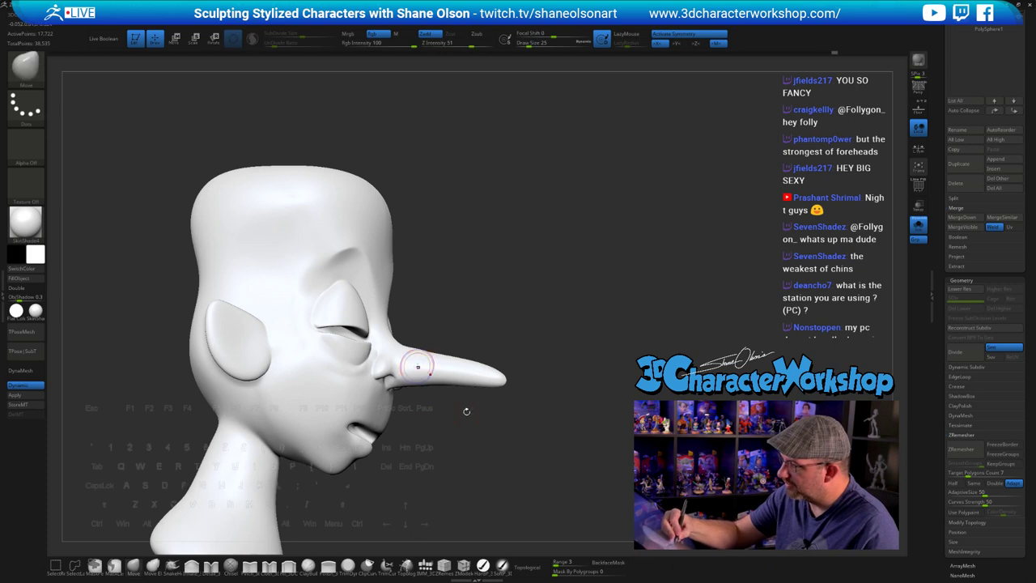
{"action": "mouse_move", "coordinate": [466, 411]}
{"action": "right_mouse_down"}
{"action": "mouse_move", "coordinate": [499, 418]}
{"action": "mouse_move", "coordinate": [493, 427]}
{"action": "mouse_move", "coordinate": [496, 416]}
{"action": "mouse_move", "coordinate": [383, 387]}
{"action": "right_mouse_up"}
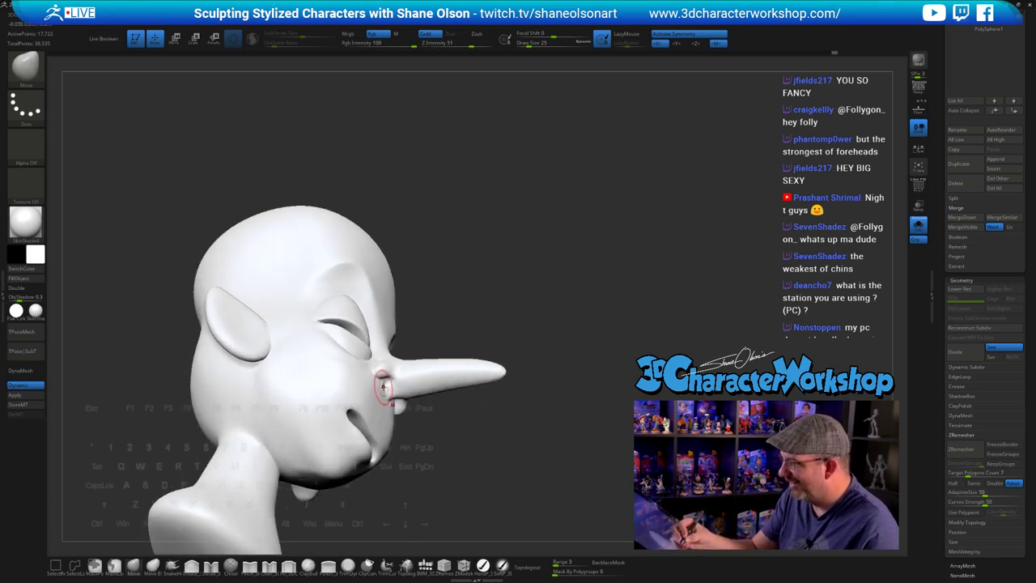
- Refine the underside of the nostril from below with light smoothing and the Move brush
{"action": "key", "text": "shift"}
{"action": "left_click_drag", "start_coordinate": [381, 384], "coordinate": [383, 383], "text": "shift"}
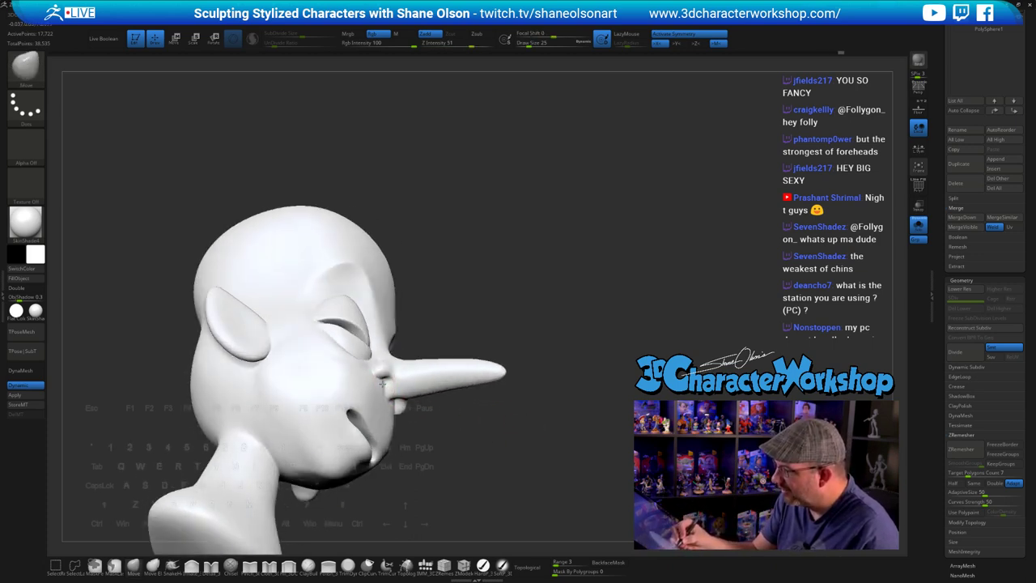
{"action": "right_click_drag", "start_coordinate": [404, 379], "coordinate": [394, 382]}
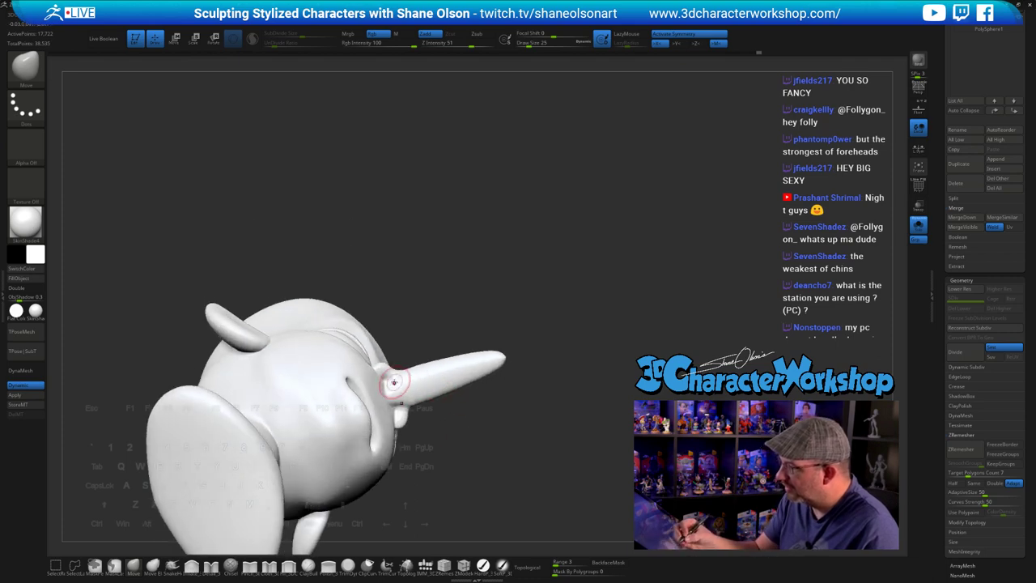
{"action": "right_click_drag", "start_coordinate": [434, 298], "coordinate": [615, 441]}
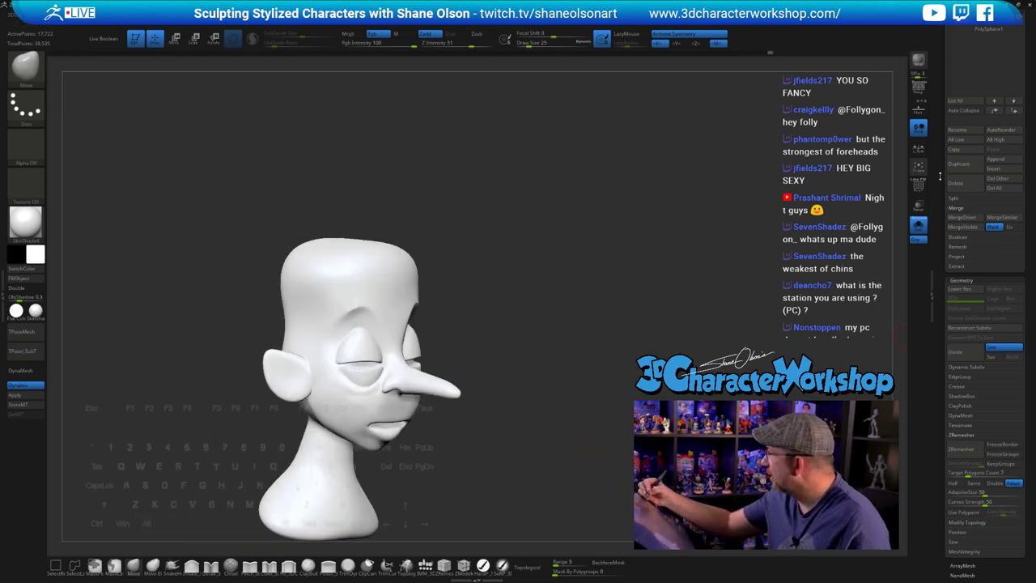
- Turn off Solo mode to show all subtools and select the eyeballs subtool, PolySphere1
{"action": "left_click_drag", "start_coordinate": [939, 175], "coordinate": [939, 223]}
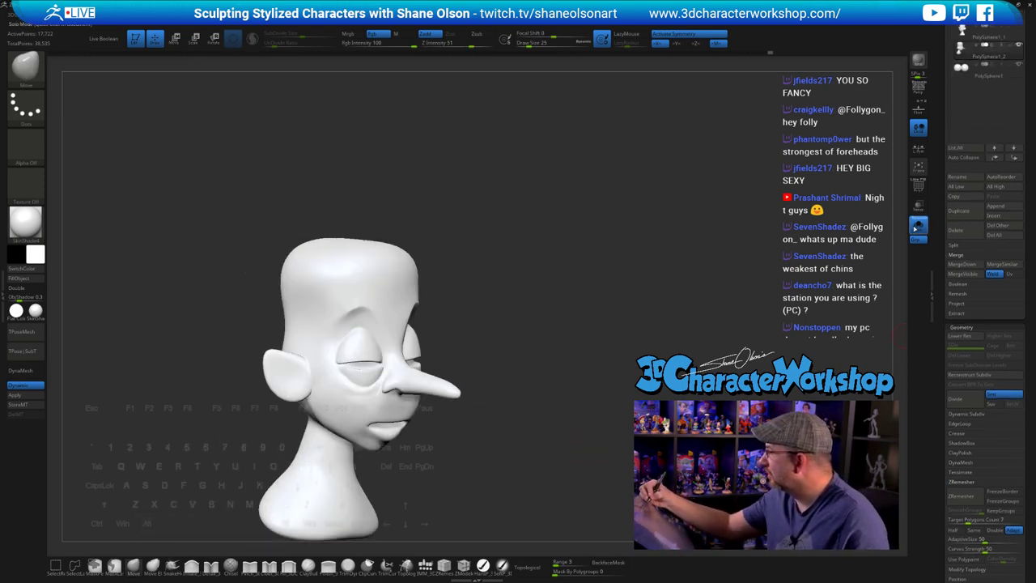
{"action": "left_click", "coordinate": [915, 229]}
{"action": "mouse_move", "coordinate": [604, 409]}
{"action": "right_mouse_down"}
{"action": "mouse_move", "coordinate": [579, 412]}
{"action": "mouse_move", "coordinate": [599, 408]}
{"action": "right_mouse_up"}
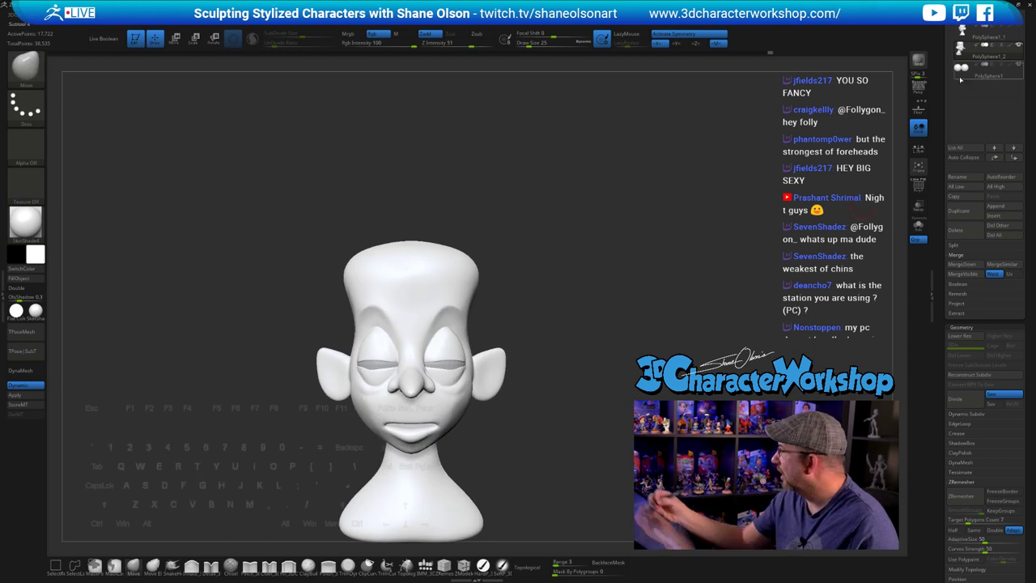
{"action": "left_click", "coordinate": [960, 78]}
{"action": "right_click_drag", "start_coordinate": [622, 366], "coordinate": [610, 339], "text": "alt"}
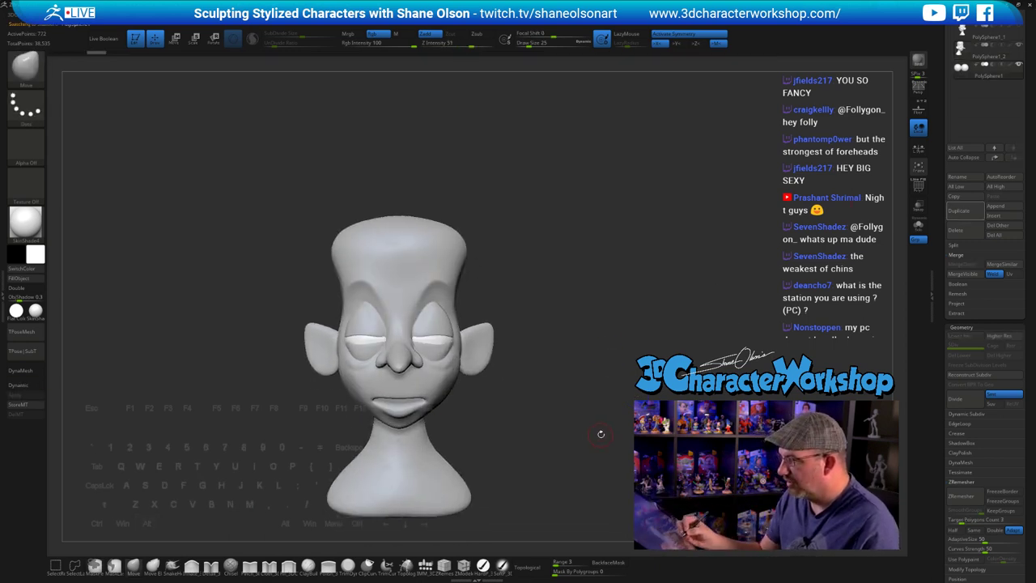
{"action": "mouse_move", "coordinate": [599, 437]}
{"action": "right_mouse_down", "text": "alt"}
{"action": "mouse_move", "coordinate": [572, 395]}
{"action": "mouse_move", "coordinate": [583, 398]}
{"action": "right_mouse_up", "text": "alt"}
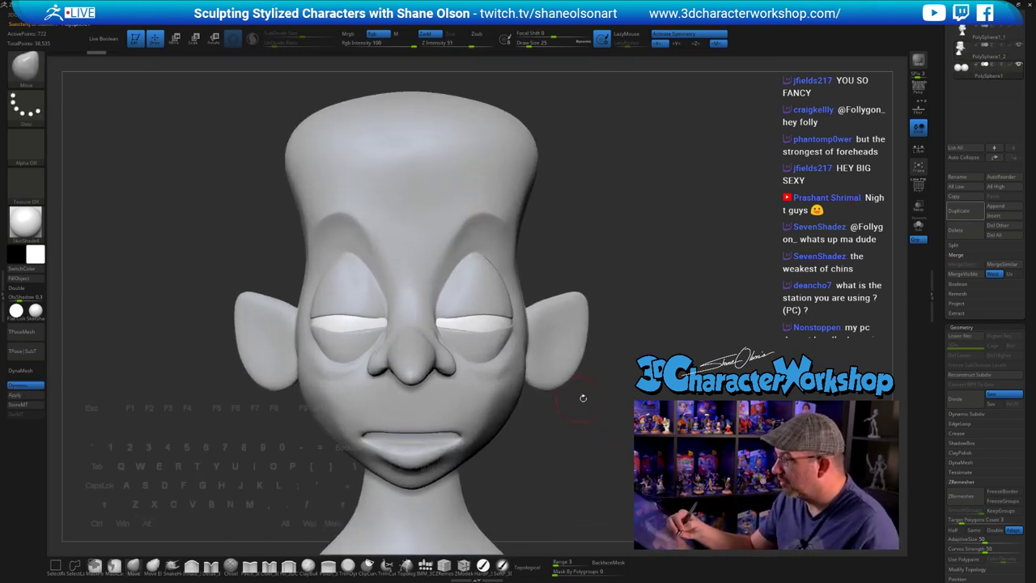
- Select the head subtool, PolySphere1_2, and adjust the inner corner of the eyelids with a smaller Move brush
{"action": "left_click_drag", "start_coordinate": [595, 442], "coordinate": [518, 431]}
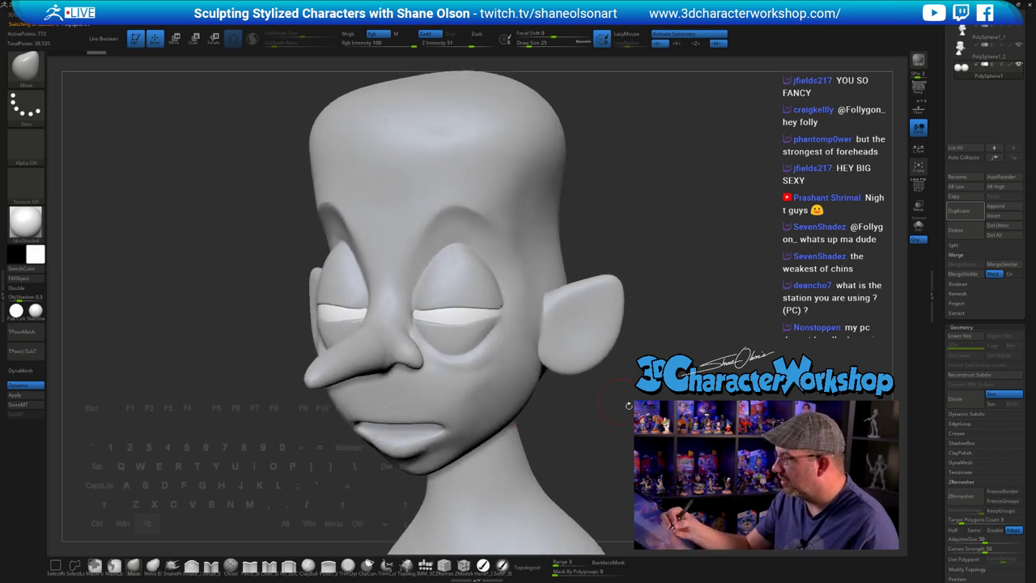
{"action": "left_click_drag", "start_coordinate": [599, 412], "coordinate": [584, 398]}
{"action": "left_click", "coordinate": [963, 54]}
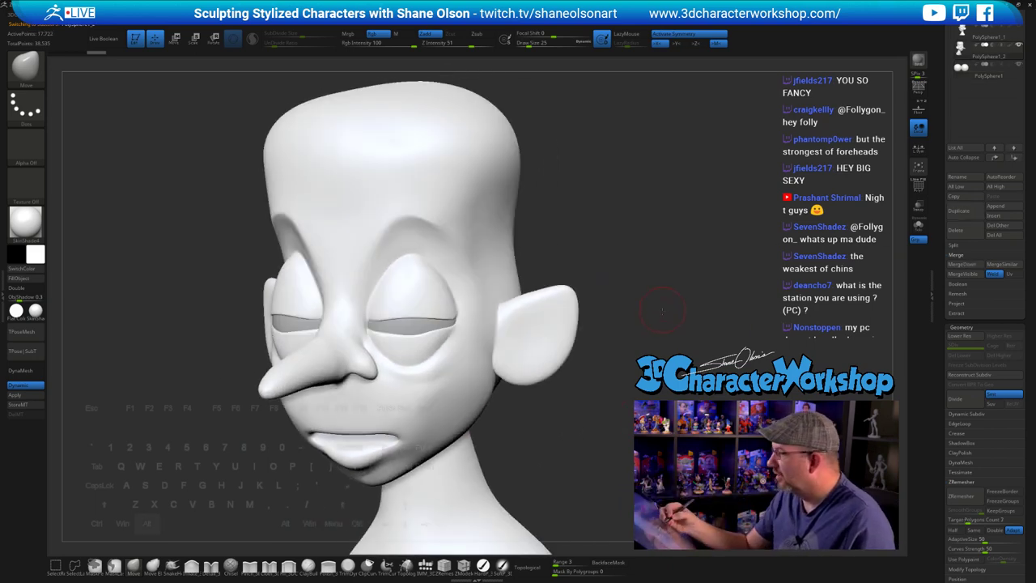
{"action": "left_click_drag", "start_coordinate": [661, 328], "coordinate": [608, 282], "text": "alt"}
{"action": "left_click_drag", "start_coordinate": [151, 547], "coordinate": [153, 577]}
{"action": "right_click_drag", "start_coordinate": [354, 332], "coordinate": [377, 284]}
{"action": "key", "text": "s"}
{"action": "left_click_drag", "start_coordinate": [343, 365], "coordinate": [335, 365]}
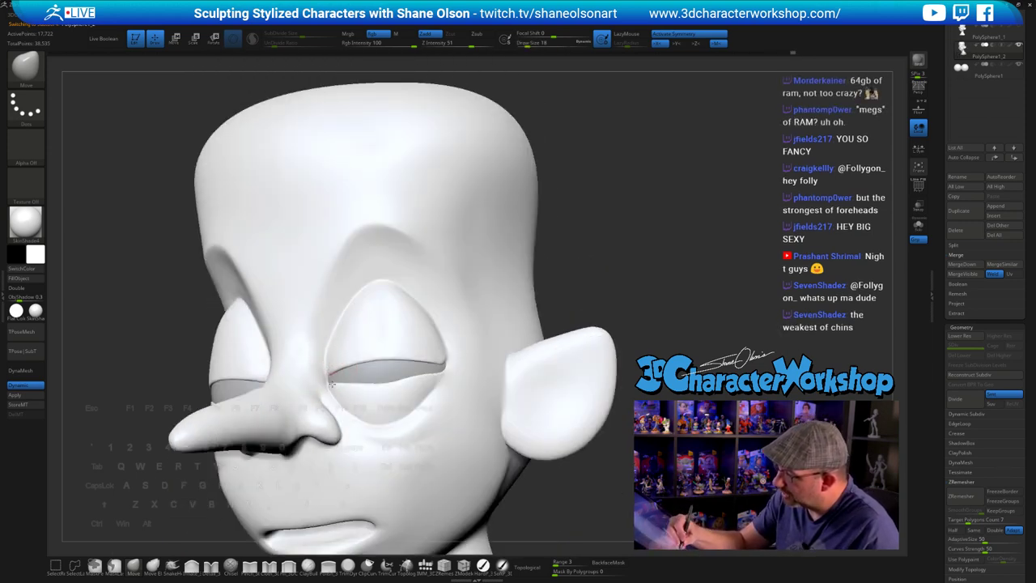
- Reshape the edges of the upper and lower eyelids with the Move brush, working from several angles
{"action": "mouse_move", "coordinate": [386, 360]}
{"action": "right_mouse_down"}
{"action": "mouse_move", "coordinate": [443, 363]}
{"action": "mouse_move", "coordinate": [411, 332]}
{"action": "right_mouse_up"}
{"action": "key", "text": "s"}
{"action": "left_click_drag", "start_coordinate": [391, 345], "coordinate": [394, 345]}
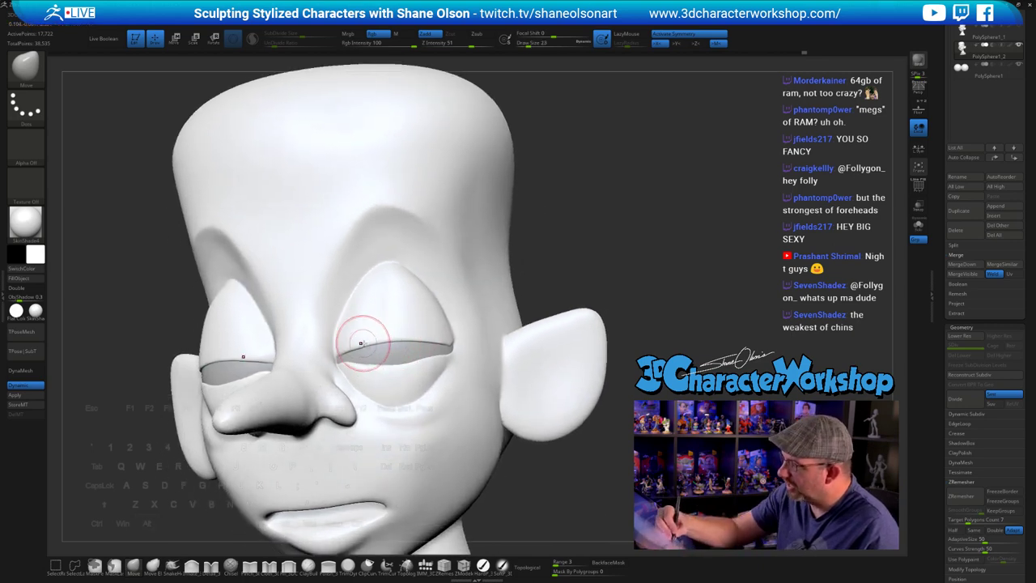
{"action": "right_click_drag", "start_coordinate": [389, 373], "coordinate": [397, 364]}
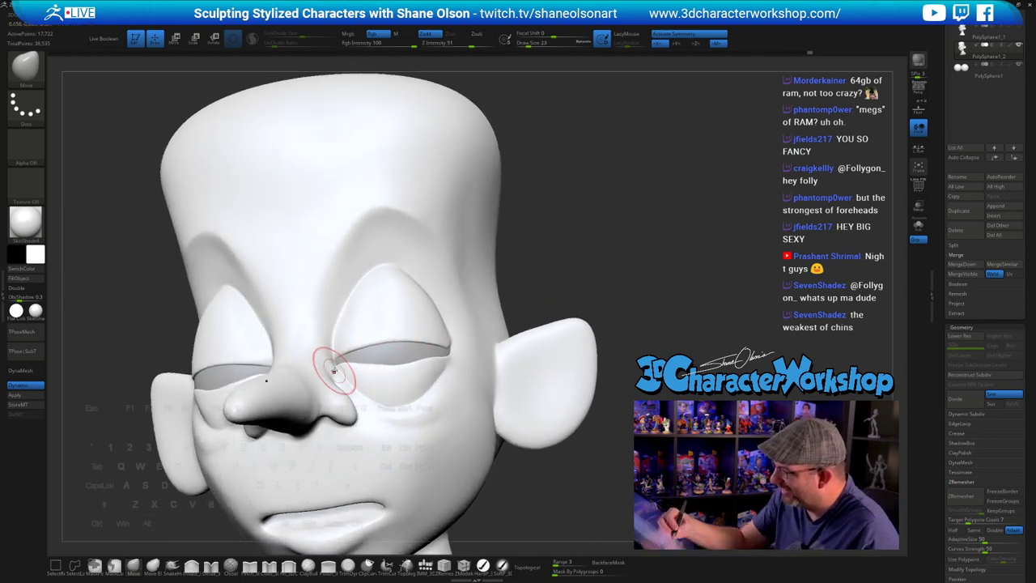
{"action": "right_click_drag", "start_coordinate": [333, 371], "coordinate": [364, 364]}
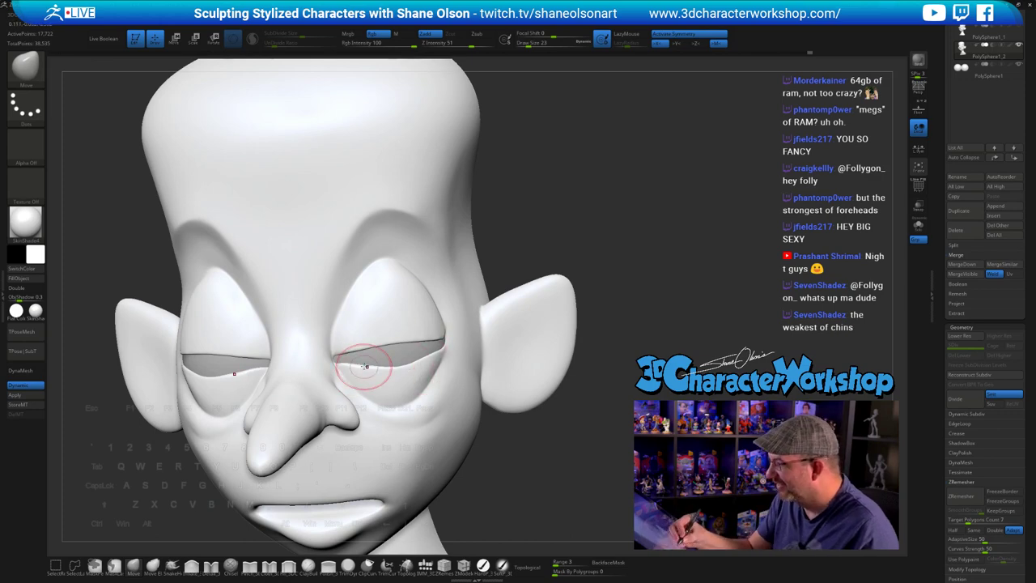
{"action": "mouse_move", "coordinate": [455, 358]}
{"action": "right_mouse_down"}
{"action": "mouse_move", "coordinate": [389, 343]}
{"action": "mouse_move", "coordinate": [379, 331]}
{"action": "right_mouse_up"}
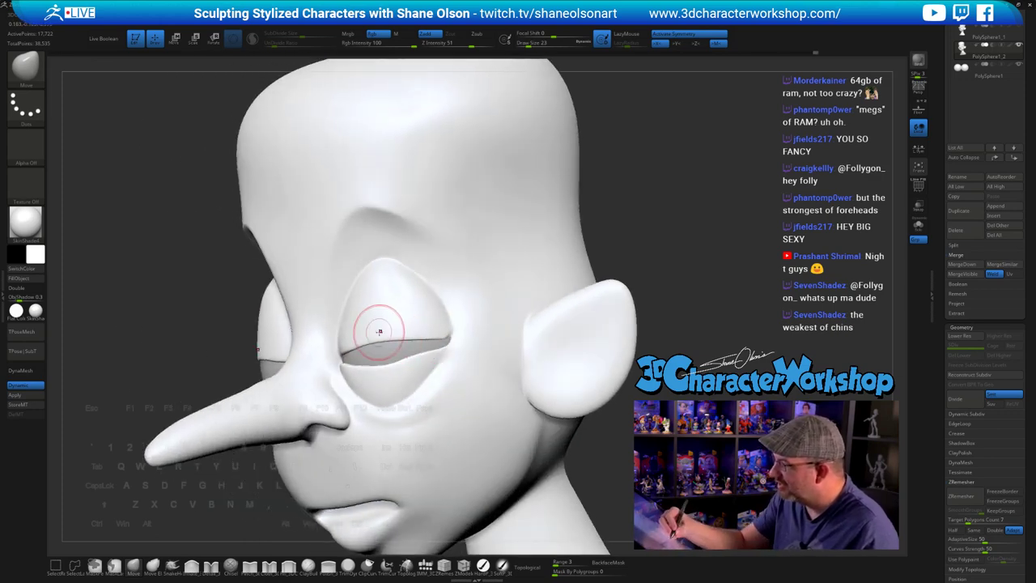
{"action": "right_click_drag", "start_coordinate": [453, 336], "coordinate": [468, 402]}
{"action": "right_click_drag", "start_coordinate": [546, 442], "coordinate": [393, 370]}
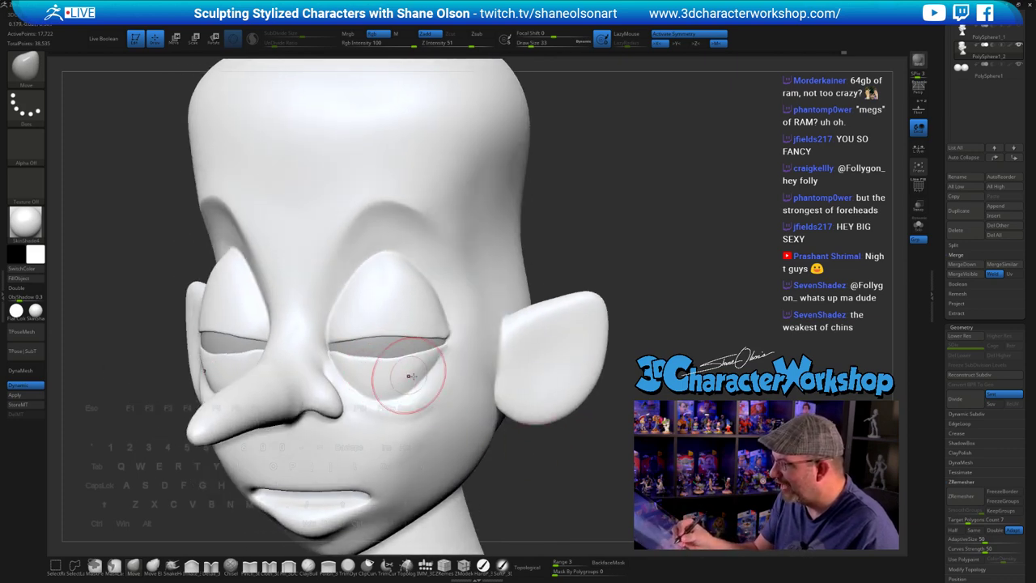
- Reshape the lips and chin in side view with the Move brush at draw size 77
{"action": "right_click_drag", "start_coordinate": [577, 474], "coordinate": [534, 429]}
{"action": "key", "text": "s"}
{"action": "mouse_move", "coordinate": [496, 429]}
{"action": "left_mouse_down"}
{"action": "mouse_move", "coordinate": [550, 407]}
{"action": "mouse_move", "coordinate": [578, 413]}
{"action": "left_mouse_up"}
{"action": "key", "text": "s"}
{"action": "left_click_drag", "start_coordinate": [536, 441], "coordinate": [540, 440]}
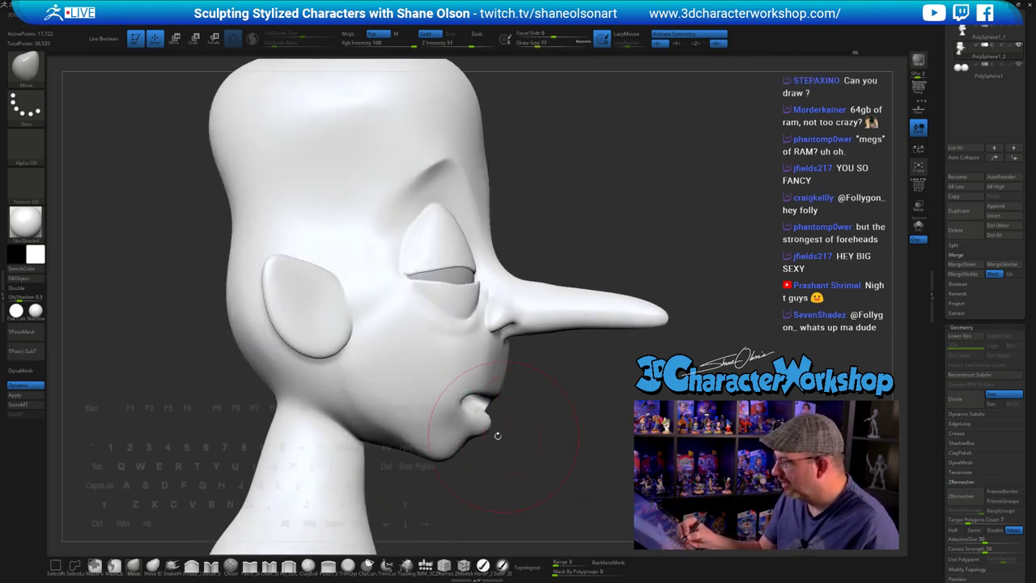
{"action": "left_click_drag", "start_coordinate": [477, 426], "coordinate": [458, 443]}
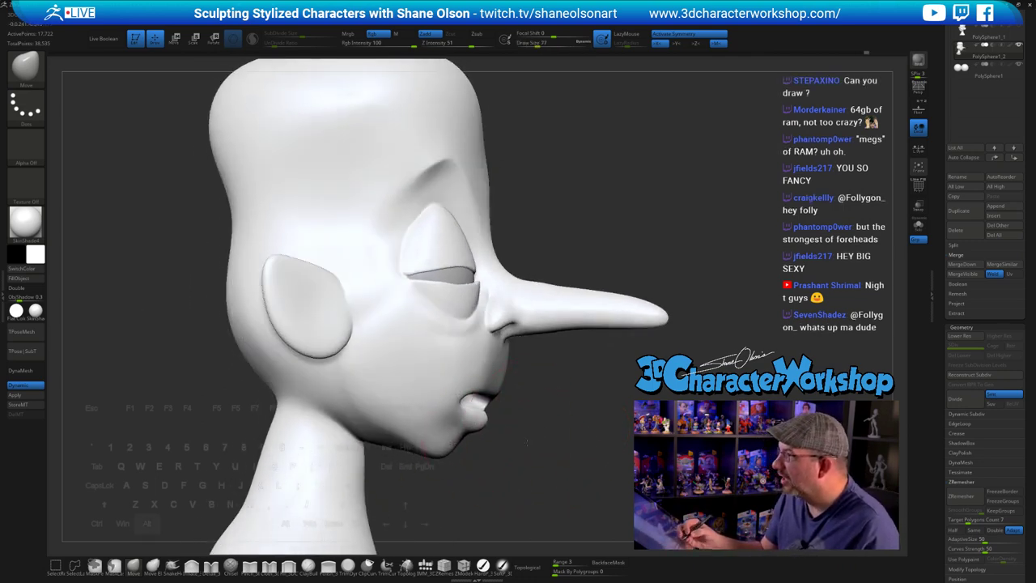
{"action": "left_click_drag", "start_coordinate": [526, 442], "coordinate": [506, 454], "text": "alt"}
{"action": "key", "text": "s"}
{"action": "left_click_drag", "start_coordinate": [483, 414], "coordinate": [460, 399]}
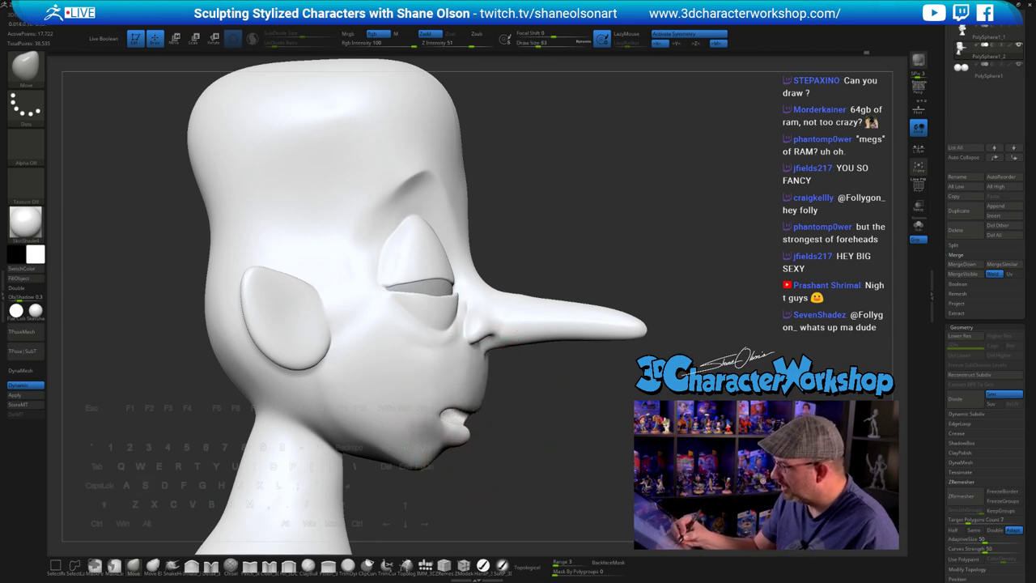
{"action": "key", "text": "ctrl+z"}
- Turn on Topological masking with Range 3 and reshape the lip profile with the Move brush
{"action": "left_click", "coordinate": [531, 566]}
{"action": "left_click", "coordinate": [568, 562]}
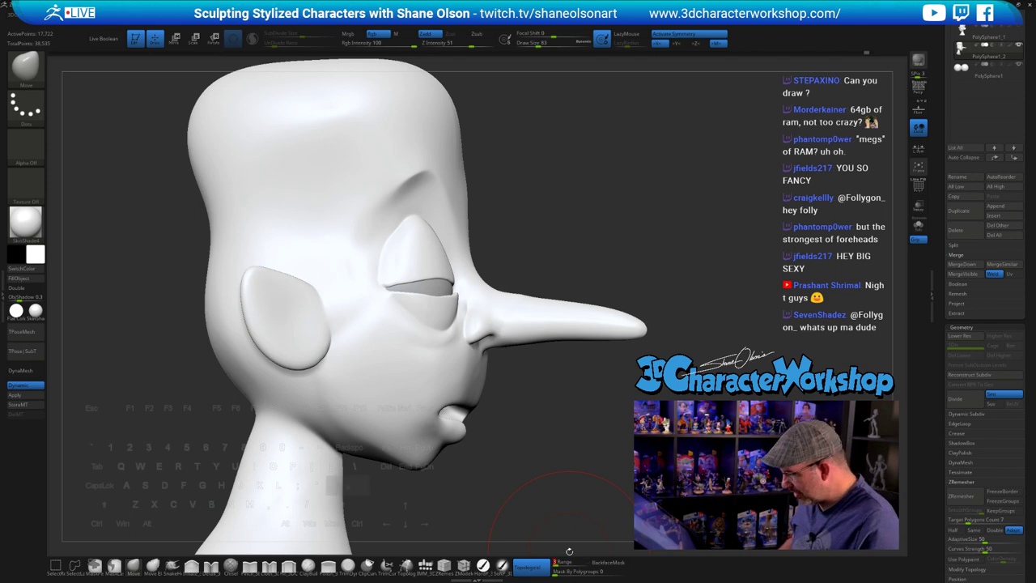
{"action": "key", "text": "s"}
{"action": "left_click_drag", "start_coordinate": [471, 403], "coordinate": [469, 404]}
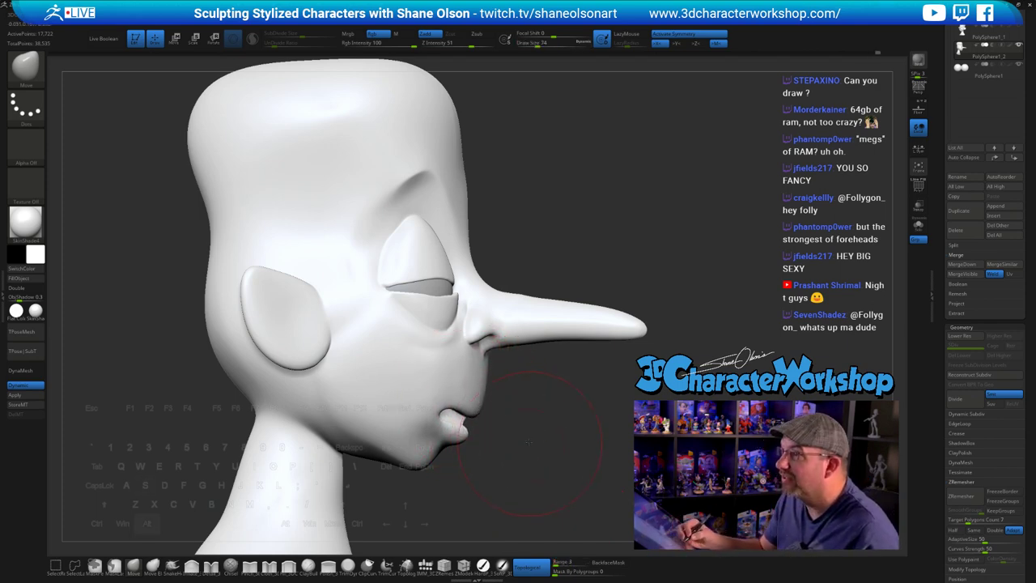
{"action": "mouse_move", "coordinate": [528, 441]}
{"action": "left_mouse_down"}
{"action": "mouse_move", "coordinate": [529, 422]}
{"action": "mouse_move", "coordinate": [479, 362]}
{"action": "mouse_move", "coordinate": [553, 371]}
{"action": "left_mouse_up"}
{"action": "key", "text": "s"}
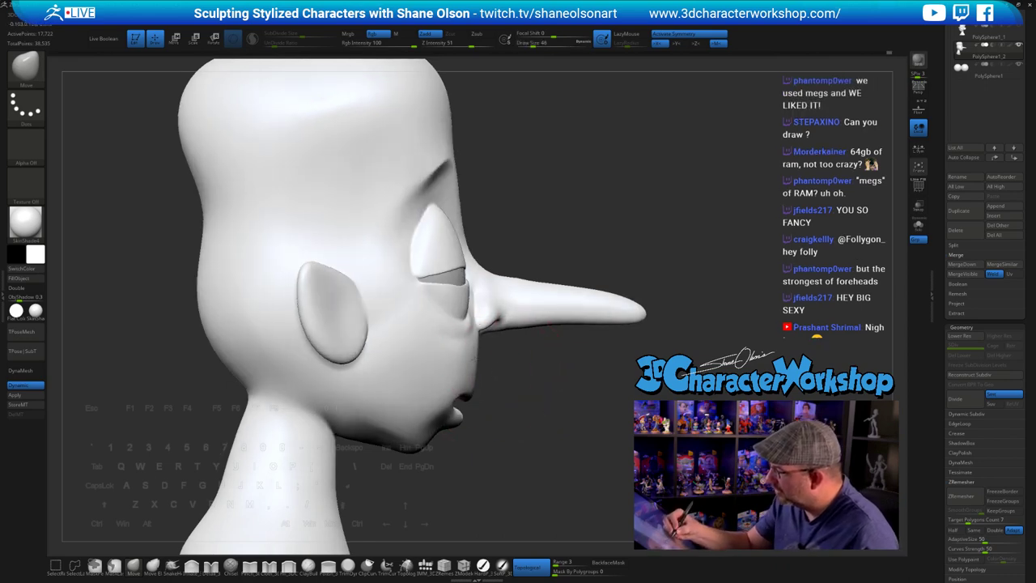
{"action": "mouse_move", "coordinate": [489, 373]}
{"action": "left_mouse_down"}
{"action": "mouse_move", "coordinate": [470, 364]}
{"action": "mouse_move", "coordinate": [538, 374]}
{"action": "left_mouse_up"}
{"action": "key", "text": "shift"}
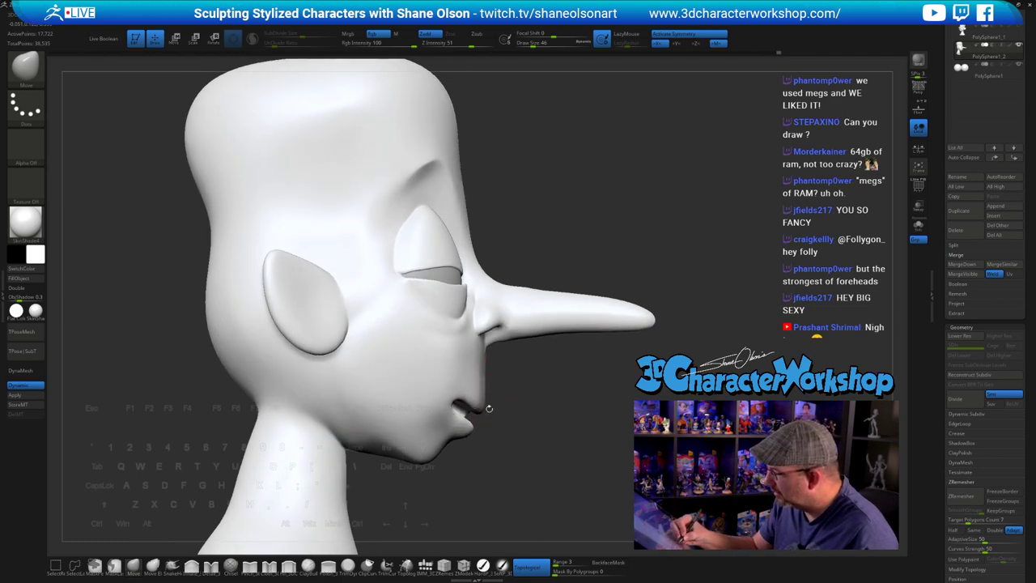
- Adjust the lower lip and pull the mouth corners upward with a smaller Move brush
{"action": "mouse_move", "coordinate": [489, 408]}
{"action": "left_mouse_down"}
{"action": "mouse_move", "coordinate": [596, 458]}
{"action": "mouse_move", "coordinate": [574, 448]}
{"action": "left_mouse_up"}
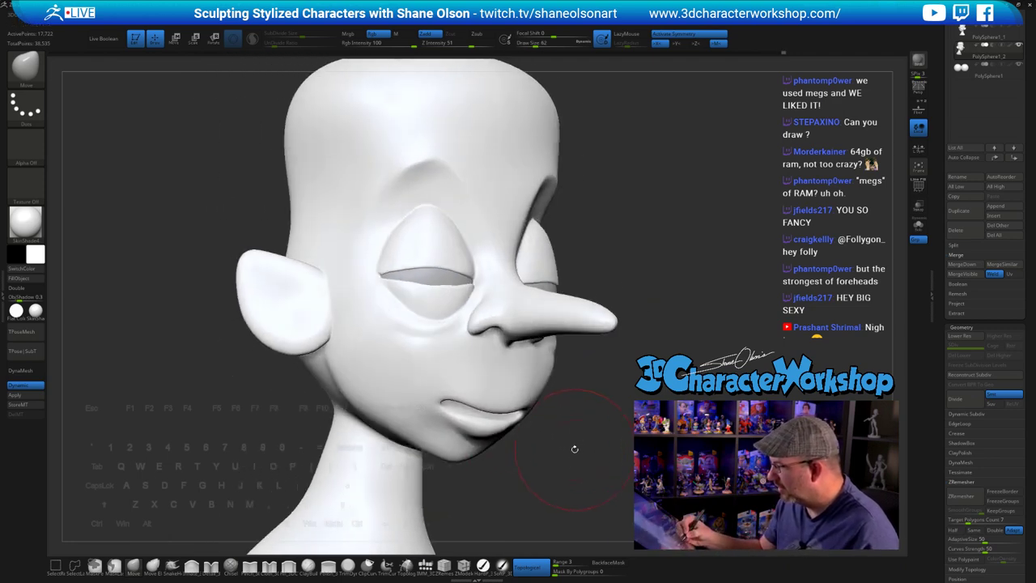
{"action": "left_click_drag", "start_coordinate": [471, 429], "coordinate": [483, 419]}
{"action": "right_click_drag", "start_coordinate": [489, 416], "coordinate": [465, 421]}
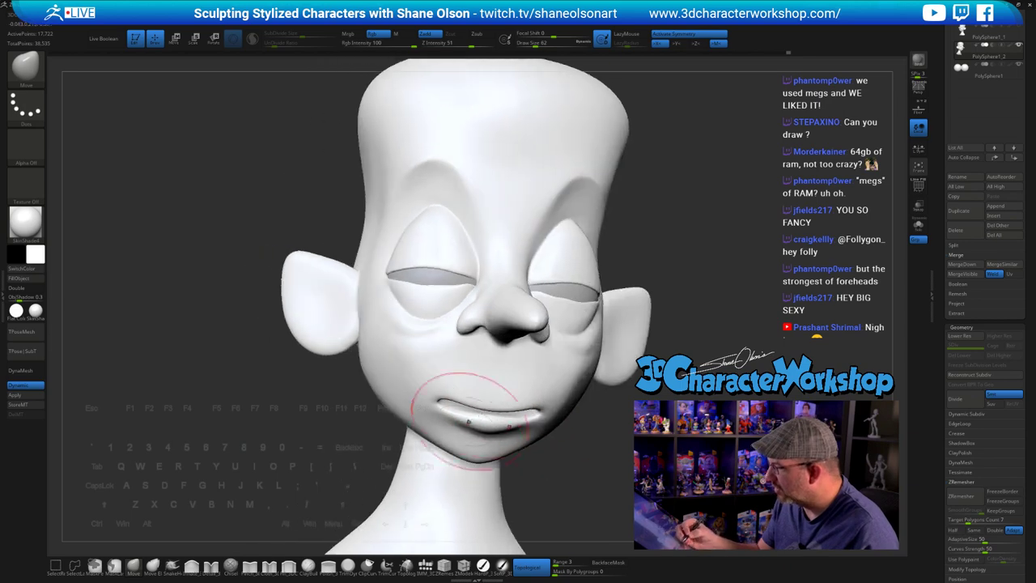
{"action": "key", "text": "s"}
{"action": "left_click_drag", "start_coordinate": [467, 420], "coordinate": [451, 405]}
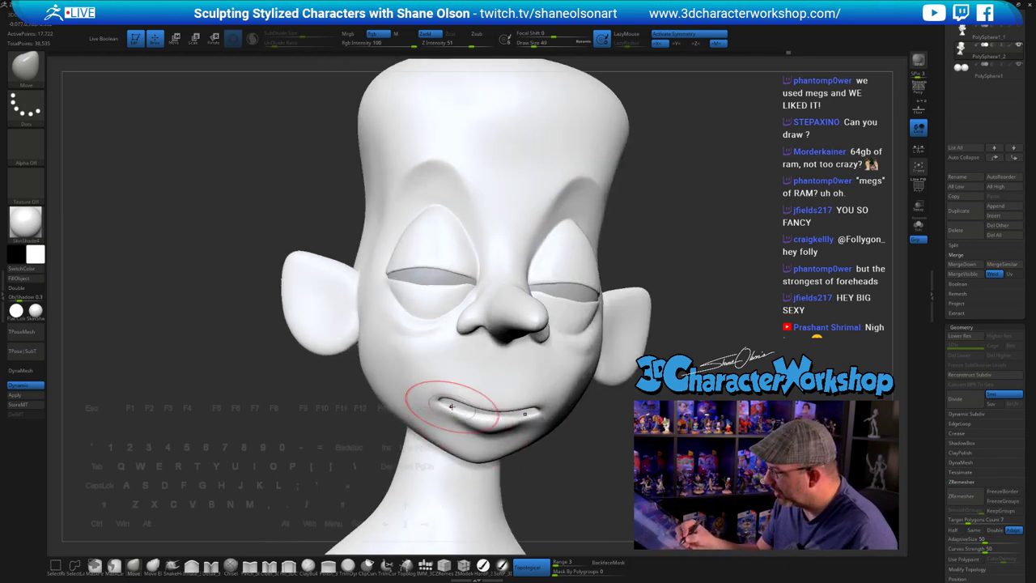
{"action": "right_click_drag", "start_coordinate": [453, 403], "coordinate": [491, 405]}
{"action": "left_click_drag", "start_coordinate": [472, 396], "coordinate": [469, 404]}
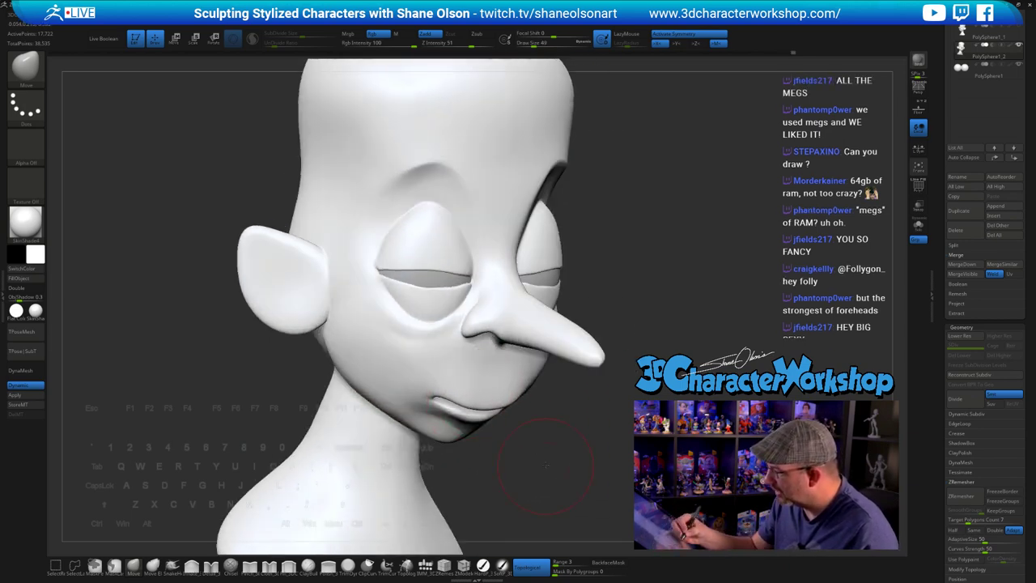
- Refine the chin, lower lip and mouth corners into a soft smile with the Move brush
{"action": "mouse_move", "coordinate": [547, 465]}
{"action": "right_mouse_down", "text": "shift"}
{"action": "mouse_move", "coordinate": [612, 404]}
{"action": "mouse_move", "coordinate": [606, 418]}
{"action": "mouse_move", "coordinate": [511, 419]}
{"action": "right_mouse_up", "text": "shift"}
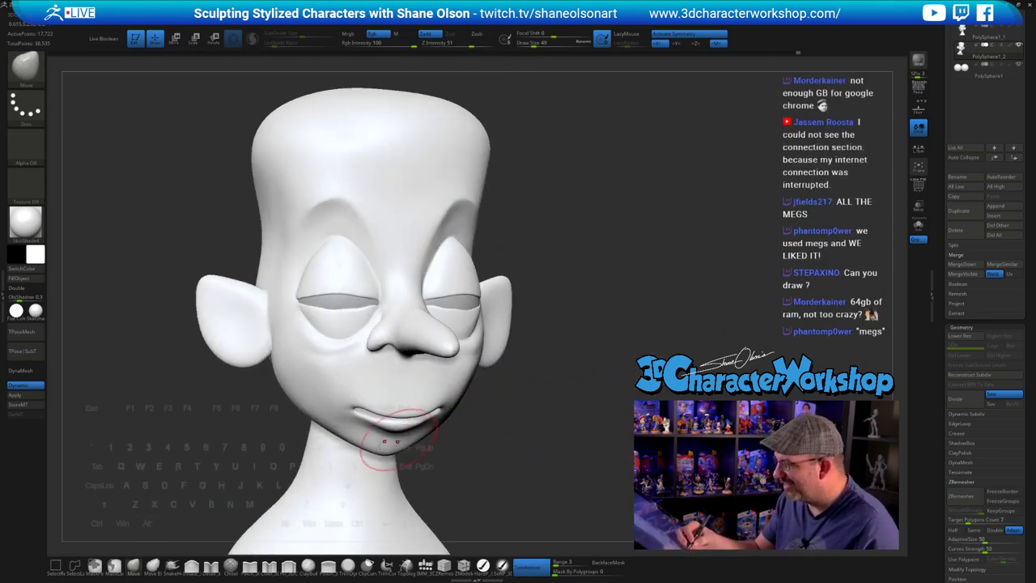
{"action": "right_click_drag", "start_coordinate": [446, 446], "coordinate": [432, 440]}
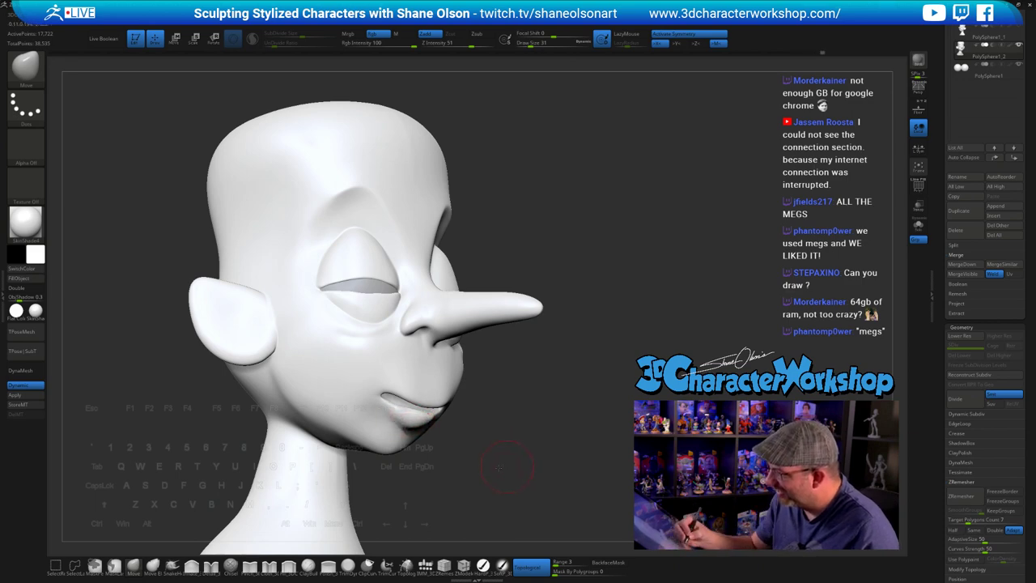
{"action": "right_click_drag", "start_coordinate": [499, 466], "coordinate": [439, 422]}
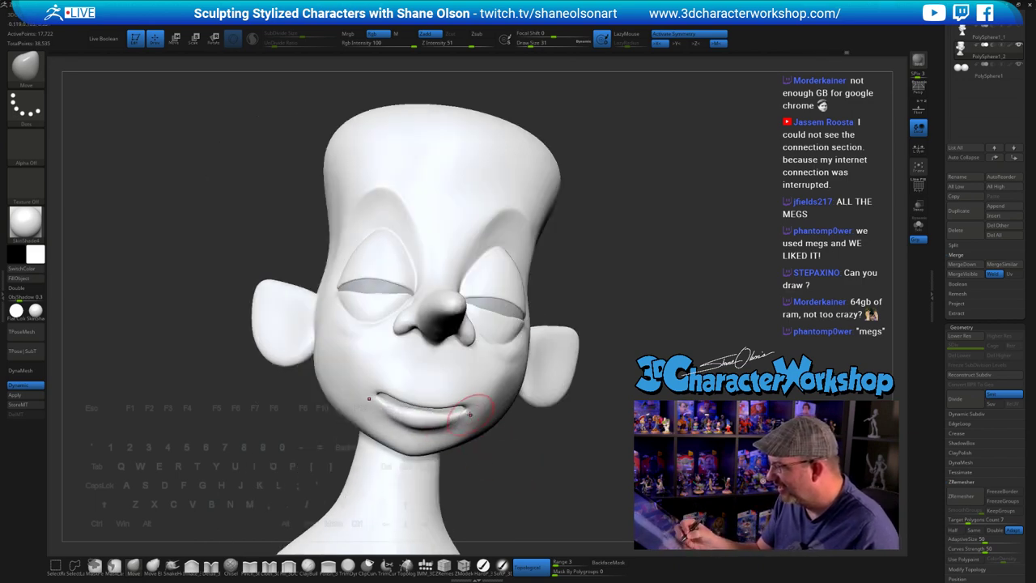
{"action": "mouse_move", "coordinate": [509, 429]}
{"action": "right_mouse_down"}
{"action": "mouse_move", "coordinate": [580, 458]}
{"action": "mouse_move", "coordinate": [592, 452]}
{"action": "mouse_move", "coordinate": [583, 432]}
{"action": "mouse_move", "coordinate": [572, 435]}
{"action": "mouse_move", "coordinate": [571, 407]}
{"action": "mouse_move", "coordinate": [610, 416]}
{"action": "mouse_move", "coordinate": [526, 377]}
{"action": "right_mouse_up"}
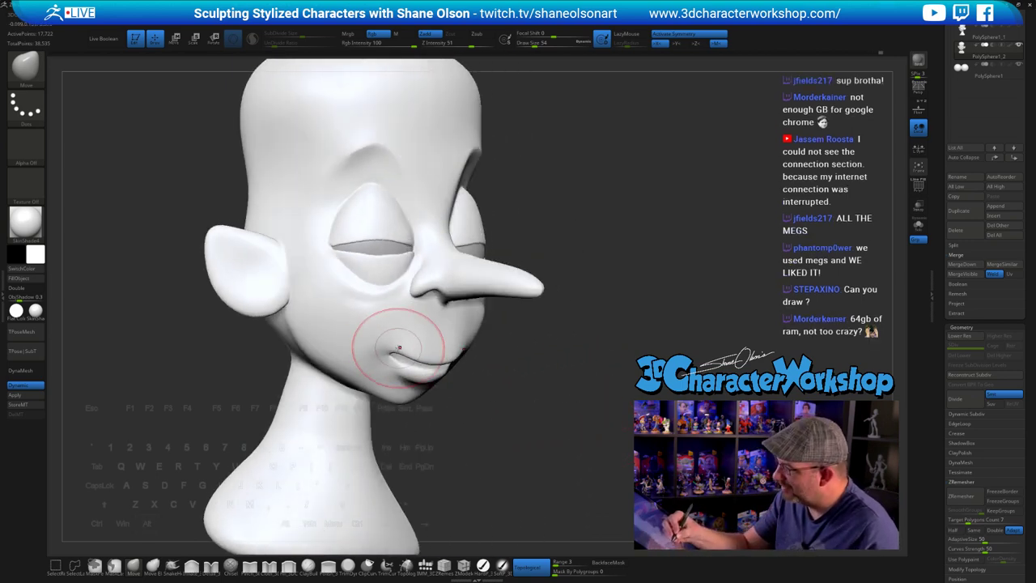
- Switch to the Detail_3DCW brush and start carving the smile fold beside the nostril at a reduced draw size
{"action": "right_click_drag", "start_coordinate": [398, 346], "coordinate": [267, 526]}
{"action": "key", "text": "b"}
{"action": "key", "text": "d"}
{"action": "key", "text": "s"}
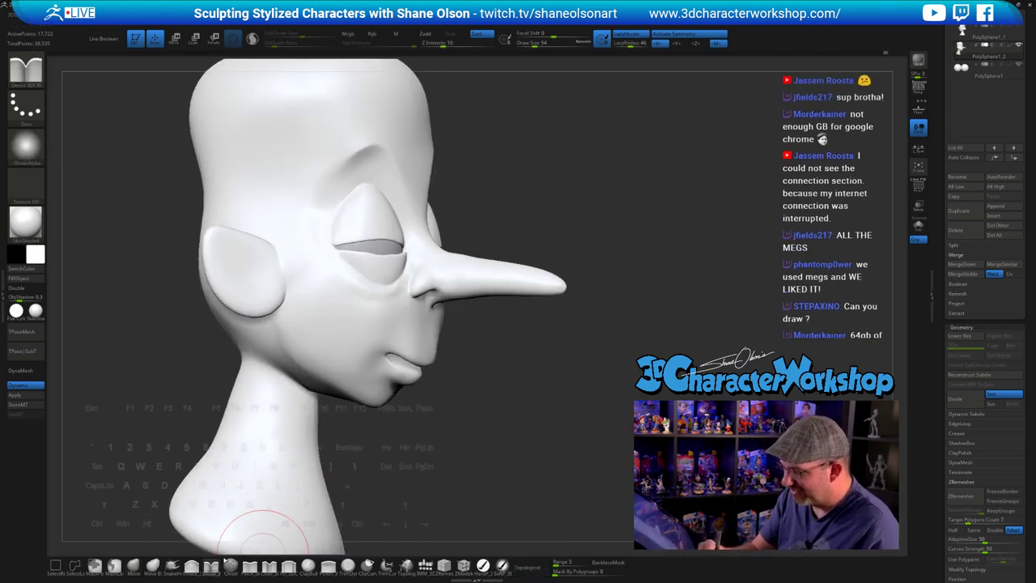
{"action": "mouse_move", "coordinate": [500, 421]}
{"action": "right_mouse_down"}
{"action": "mouse_move", "coordinate": [615, 375]}
{"action": "mouse_move", "coordinate": [603, 414]}
{"action": "mouse_move", "coordinate": [534, 395]}
{"action": "right_mouse_up"}
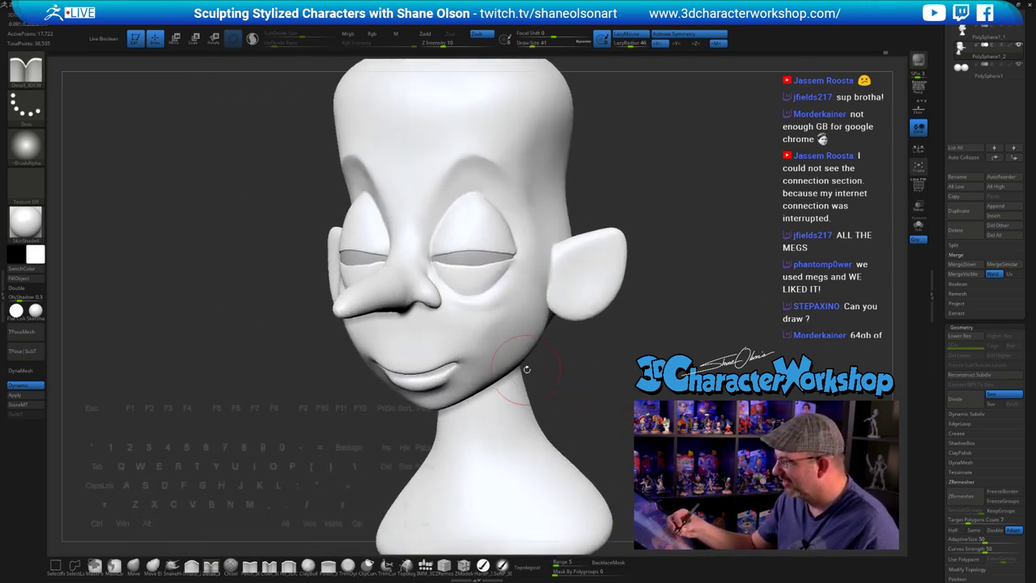
{"action": "key", "text": "s"}
{"action": "left_click_drag", "start_coordinate": [457, 320], "coordinate": [451, 322]}
{"action": "right_click_drag", "start_coordinate": [456, 323], "coordinate": [444, 328], "text": "alt"}
{"action": "left_click_drag", "start_coordinate": [441, 330], "coordinate": [438, 330]}
- Extend the smile fold from the nostril wing down around the mouth corner with the Detail_3DCW brush
{"action": "left_click_drag", "start_coordinate": [585, 408], "coordinate": [561, 401]}
{"action": "right_click_drag", "start_coordinate": [457, 356], "coordinate": [477, 364]}
{"action": "right_click_drag", "start_coordinate": [442, 327], "coordinate": [413, 333]}
{"action": "left_click_drag", "start_coordinate": [400, 332], "coordinate": [420, 363]}
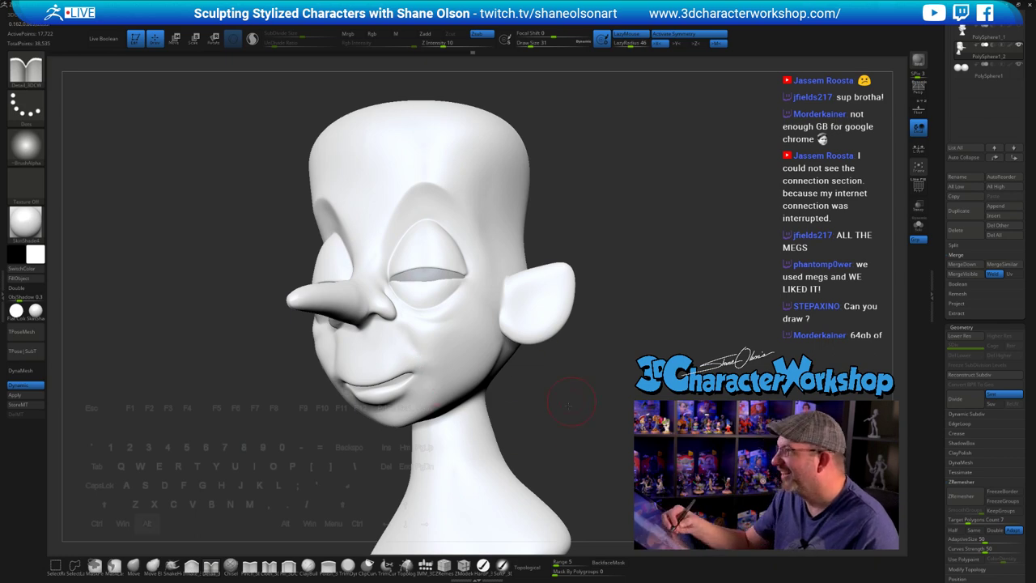
{"action": "right_click_drag", "start_coordinate": [569, 402], "coordinate": [416, 364]}
{"action": "left_click_drag", "start_coordinate": [403, 365], "coordinate": [419, 411]}
{"action": "mouse_move", "coordinate": [532, 419]}
{"action": "left_mouse_down"}
{"action": "mouse_move", "coordinate": [623, 417]}
{"action": "mouse_move", "coordinate": [539, 420]}
{"action": "left_mouse_up"}
- Smooth the smile fold beside the mouth corner and check the head from the front
{"action": "left_click_drag", "start_coordinate": [393, 354], "coordinate": [403, 373], "text": "shift"}
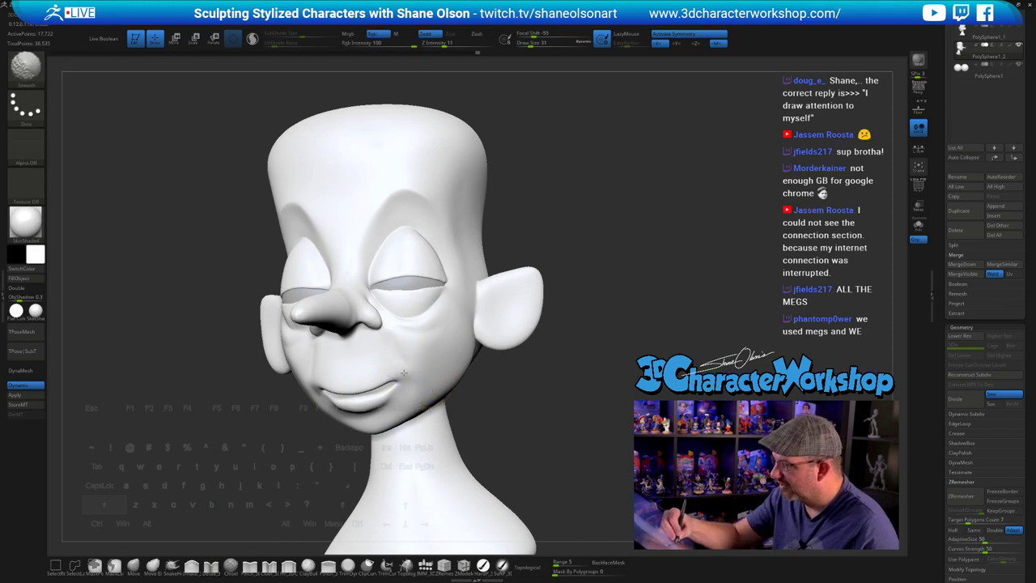
{"action": "mouse_move", "coordinate": [530, 418]}
{"action": "left_mouse_down", "text": "shift"}
{"action": "mouse_move", "coordinate": [539, 407]}
{"action": "mouse_move", "coordinate": [459, 414]}
{"action": "left_mouse_up", "text": "shift"}
{"action": "key", "text": "shift+f"}
{"action": "key", "text": "shift+f"}
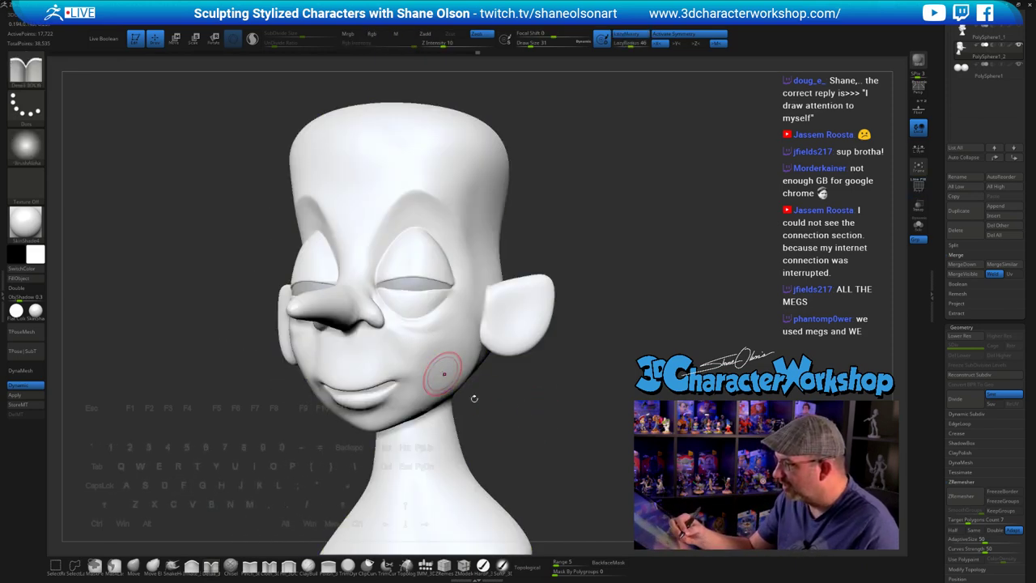
{"action": "mouse_move", "coordinate": [544, 422]}
{"action": "left_mouse_down", "text": "shift"}
{"action": "mouse_move", "coordinate": [553, 430]}
{"action": "mouse_move", "coordinate": [553, 417]}
{"action": "left_mouse_up", "text": "shift"}
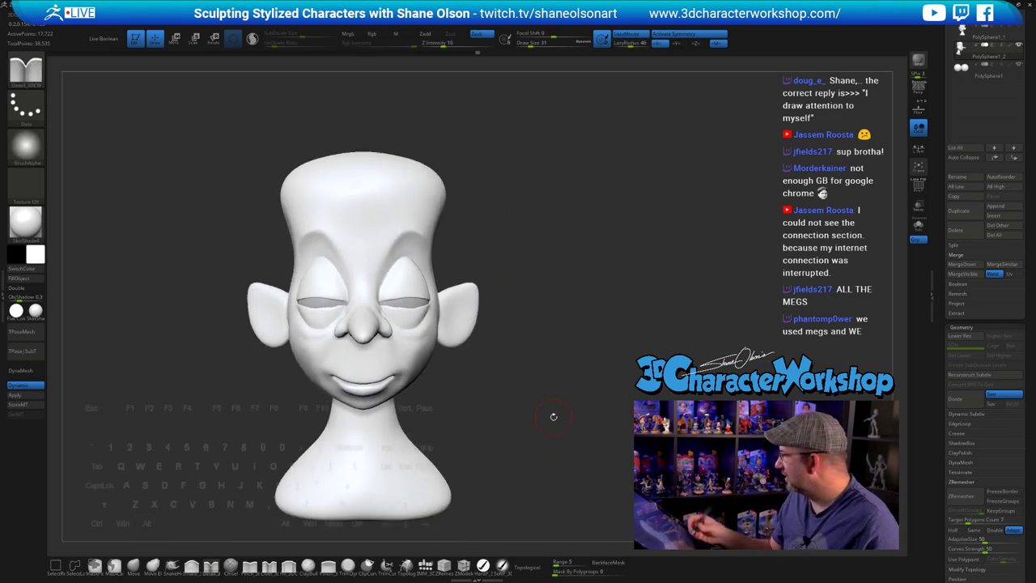
- Turn on Sculptris Pro mode and reduce the Detail_3DCW brush's draw size to 27
{"action": "left_click", "coordinate": [252, 39]}
{"action": "right_click_drag", "start_coordinate": [601, 211], "coordinate": [639, 213], "text": "alt"}
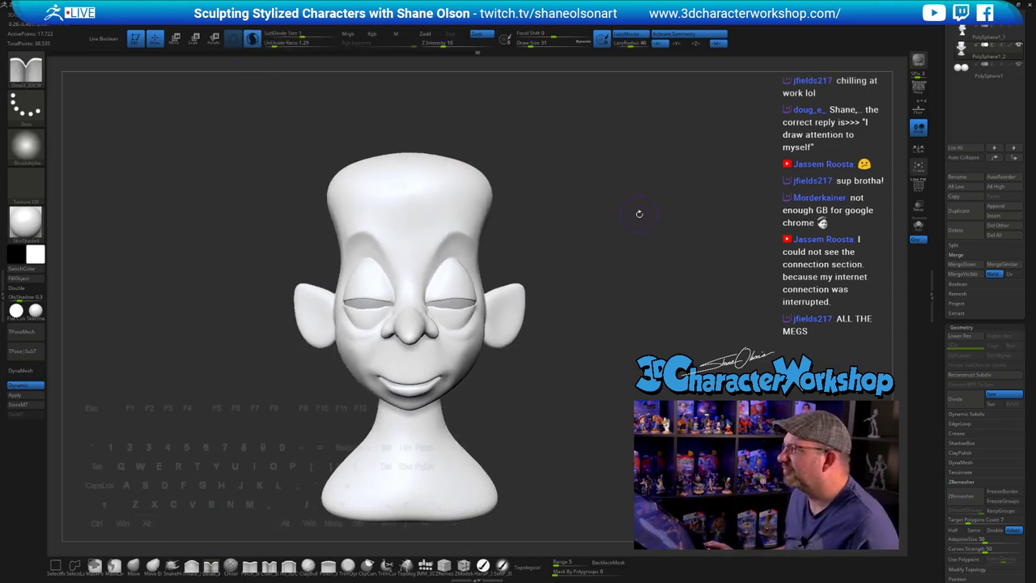
{"action": "right_click_drag", "start_coordinate": [603, 316], "coordinate": [602, 297], "text": "alt"}
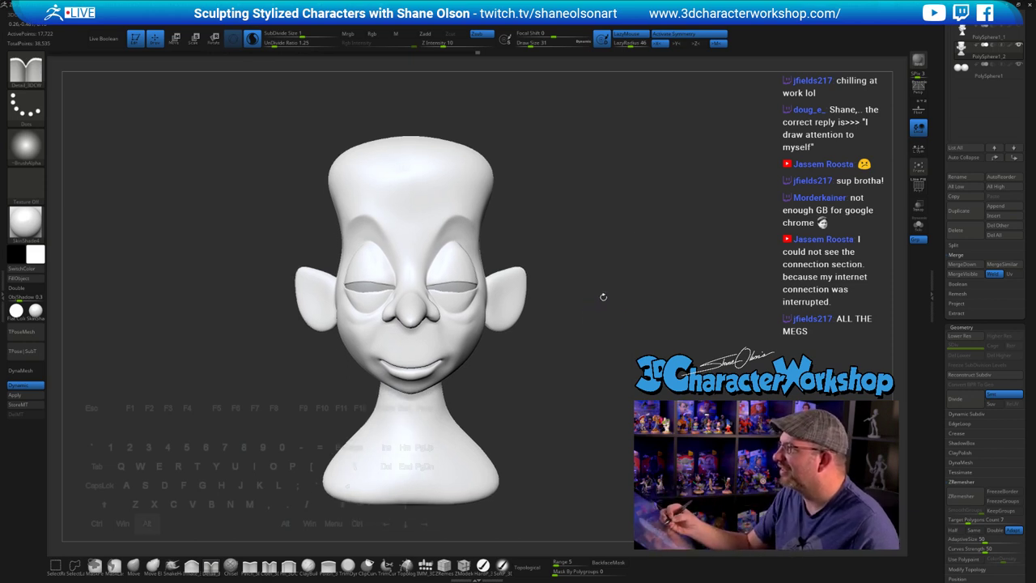
{"action": "left_click_drag", "start_coordinate": [611, 318], "coordinate": [627, 375], "text": "alt"}
{"action": "right_click_drag", "start_coordinate": [537, 407], "coordinate": [546, 396]}
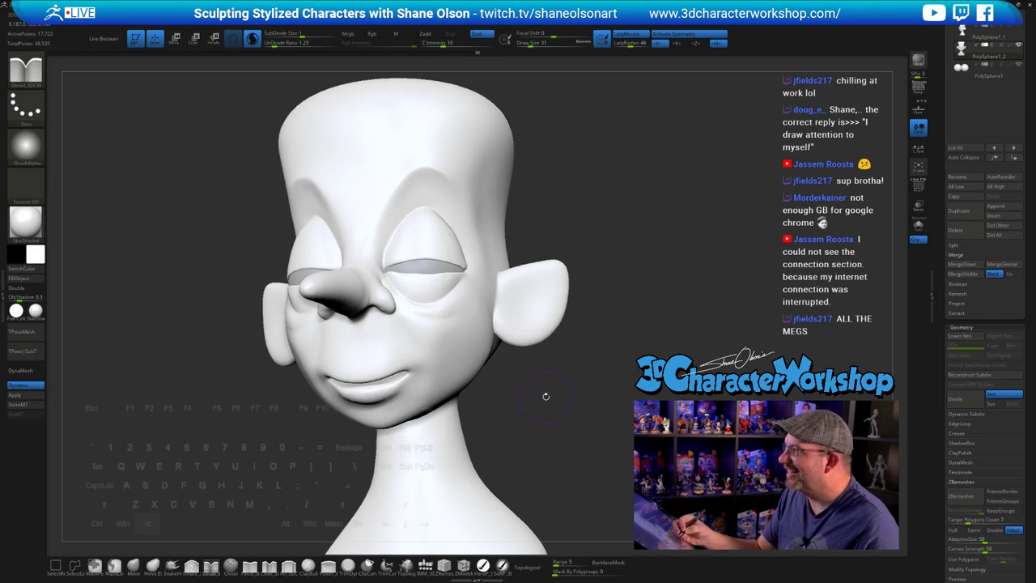
{"action": "key", "text": "s"}
{"action": "left_click_drag", "start_coordinate": [538, 390], "coordinate": [534, 392]}
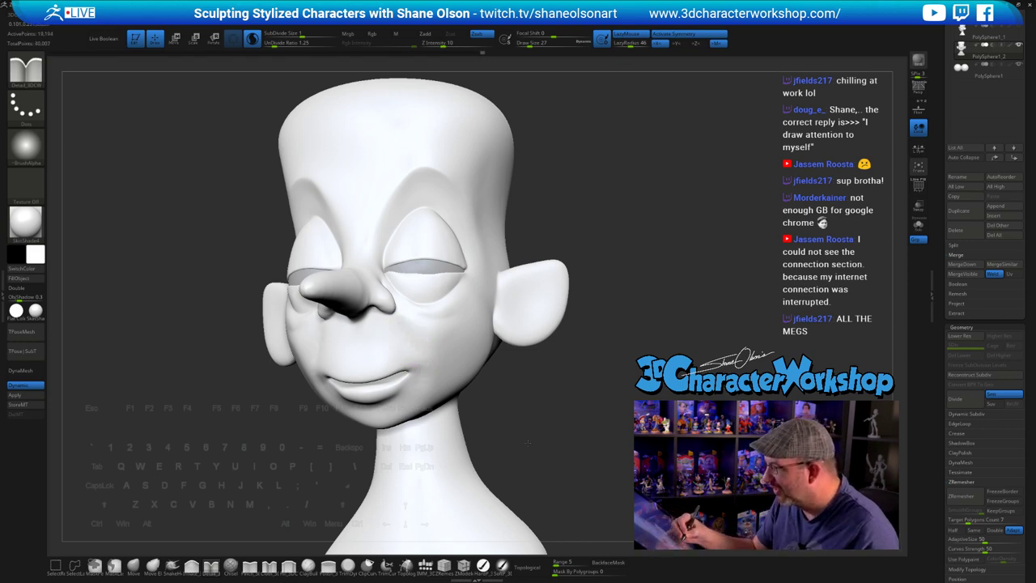
- Show the polygon wireframe and smooth the smile fold and the area below the nose with Sculptris Pro active
{"action": "left_click_drag", "start_coordinate": [527, 442], "coordinate": [553, 403]}
{"action": "key", "text": "shift+f"}
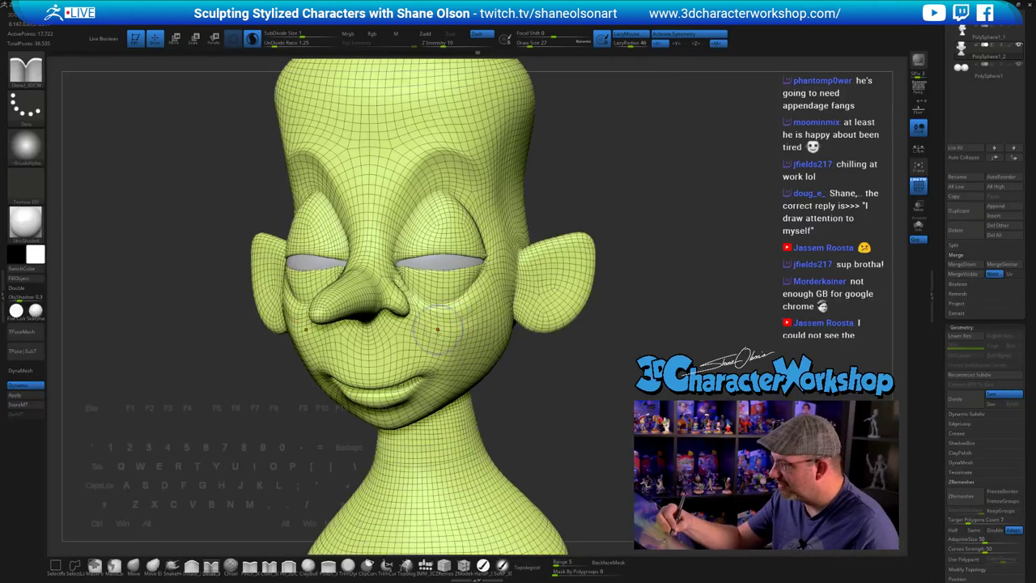
{"action": "mouse_move", "coordinate": [437, 329]}
{"action": "left_mouse_down", "text": "shift"}
{"action": "mouse_move", "coordinate": [430, 339]}
{"action": "mouse_move", "coordinate": [447, 343]}
{"action": "left_mouse_up", "text": "shift"}
{"action": "left_click_drag", "start_coordinate": [582, 401], "coordinate": [538, 401]}
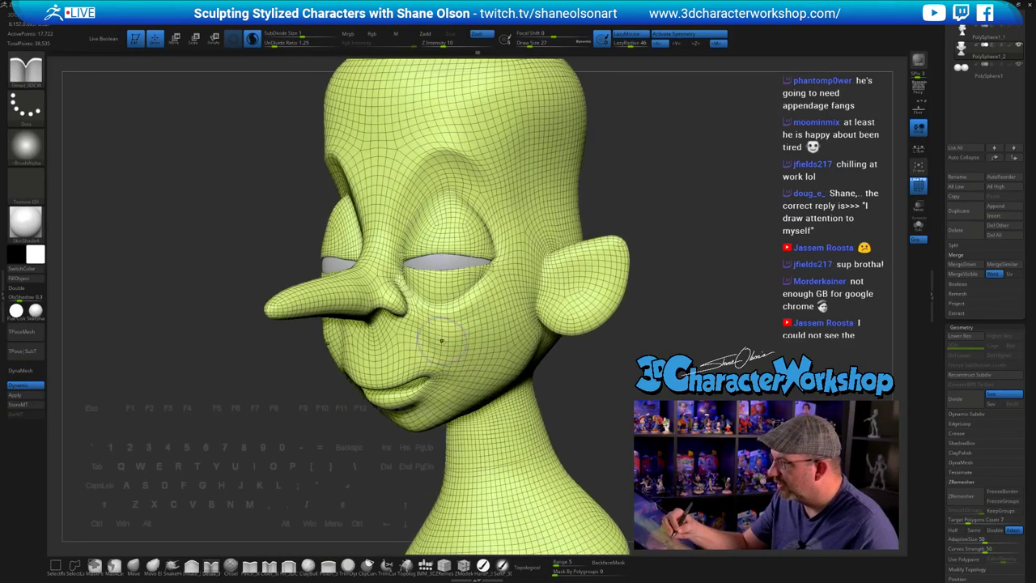
{"action": "left_click_drag", "start_coordinate": [368, 287], "coordinate": [396, 312], "text": "shift"}
{"action": "right_click_drag", "start_coordinate": [441, 339], "coordinate": [429, 322], "text": "shift"}
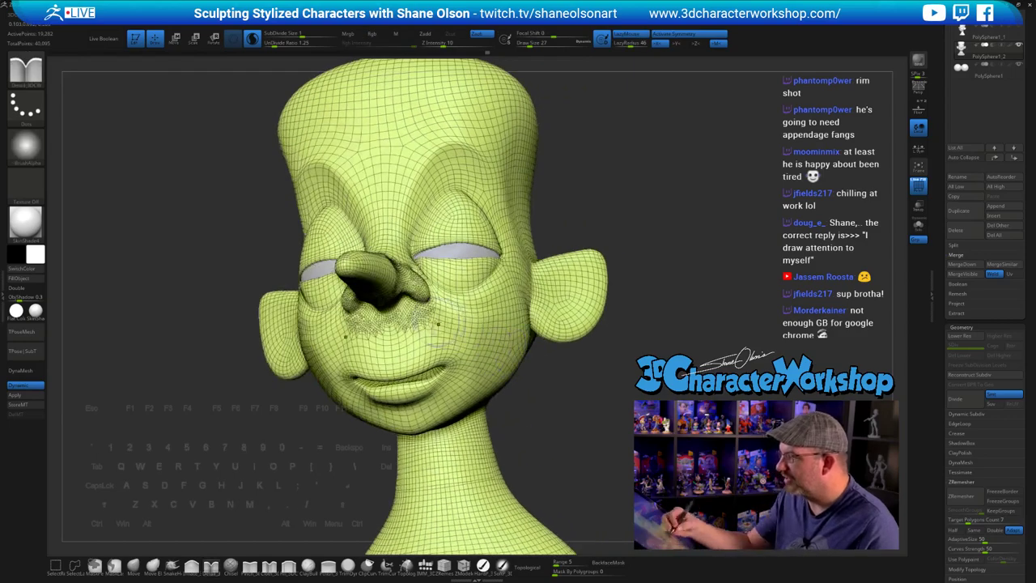
{"action": "left_click_drag", "start_coordinate": [429, 322], "coordinate": [458, 306], "text": "shift"}
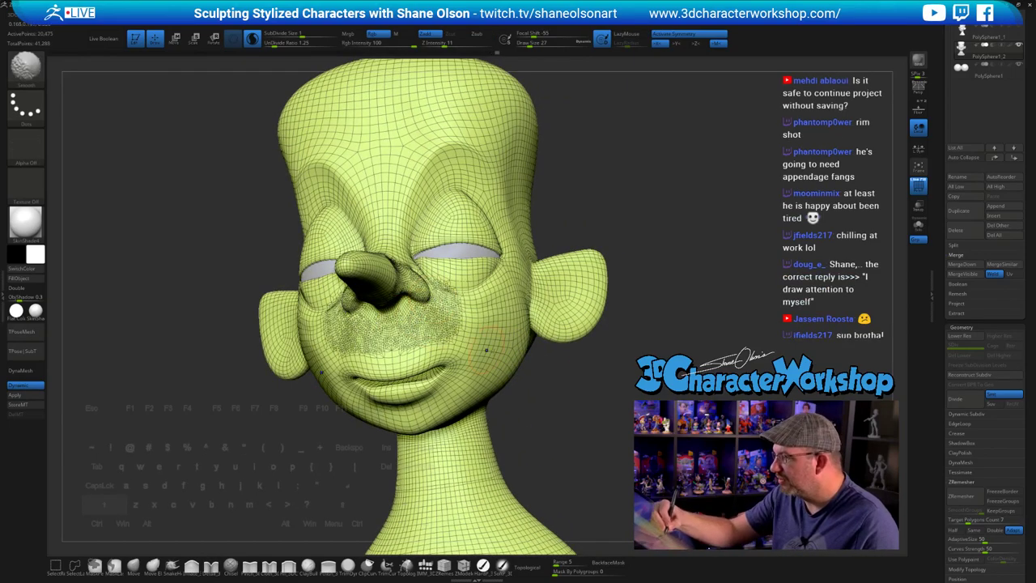
- Smooth the side of the nostril and the cheek just below the eye bag
{"action": "left_click_drag", "start_coordinate": [604, 409], "coordinate": [600, 424]}
{"action": "right_click_drag", "start_coordinate": [600, 423], "coordinate": [466, 370]}
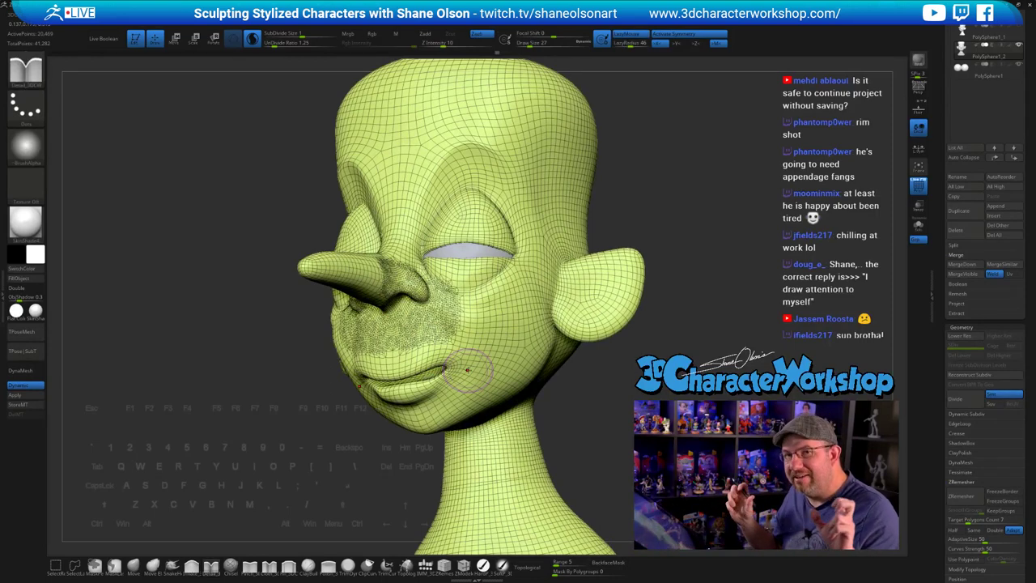
{"action": "left_click_drag", "start_coordinate": [428, 275], "coordinate": [407, 256], "text": "shift"}
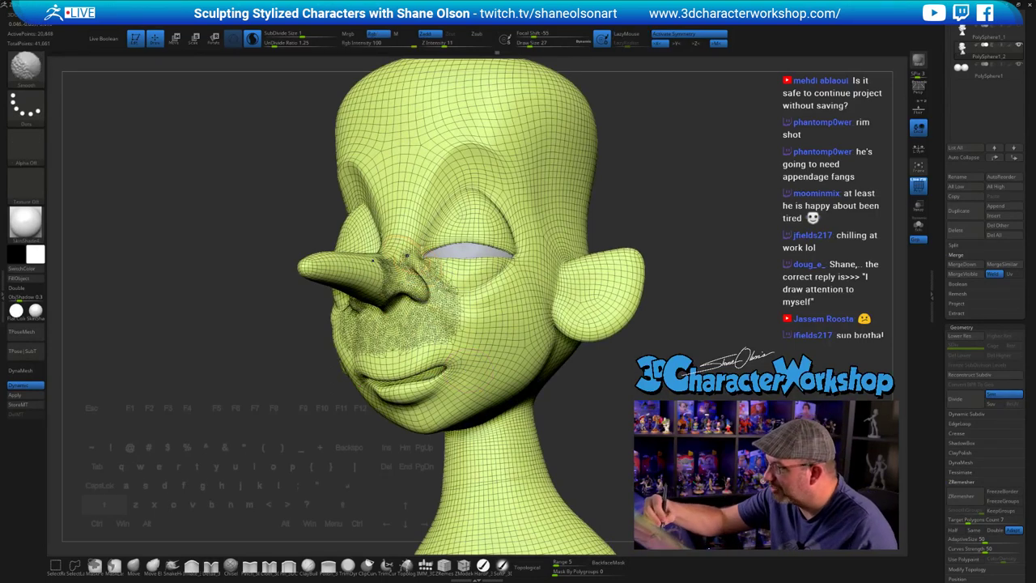
{"action": "mouse_move", "coordinate": [488, 298]}
{"action": "left_mouse_down", "text": "shift"}
{"action": "mouse_move", "coordinate": [462, 284]}
{"action": "mouse_move", "coordinate": [474, 288]}
{"action": "left_mouse_up", "text": "shift"}
{"action": "right_click_drag", "start_coordinate": [593, 458], "coordinate": [578, 458]}
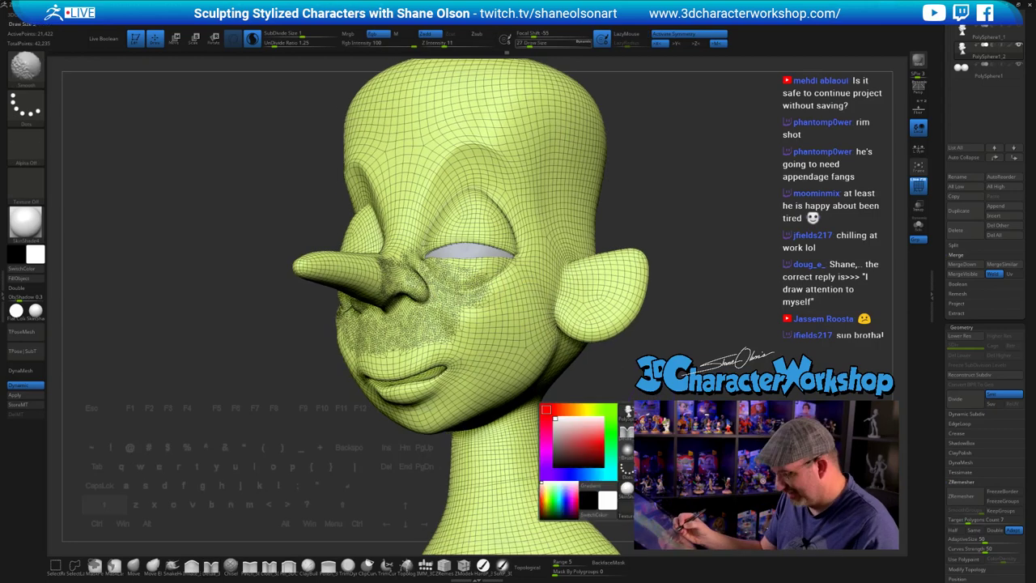
- Inspect the smoothed face without the wireframe, turn off dynamic subdivision and show the wireframe again
{"action": "key", "text": "shift+f"}
{"action": "left_click_drag", "start_coordinate": [711, 322], "coordinate": [670, 316]}
{"action": "mouse_move", "coordinate": [615, 396]}
{"action": "left_mouse_down"}
{"action": "mouse_move", "coordinate": [655, 398]}
{"action": "mouse_move", "coordinate": [558, 397]}
{"action": "left_mouse_up"}
{"action": "right_click_drag", "start_coordinate": [510, 378], "coordinate": [597, 380]}
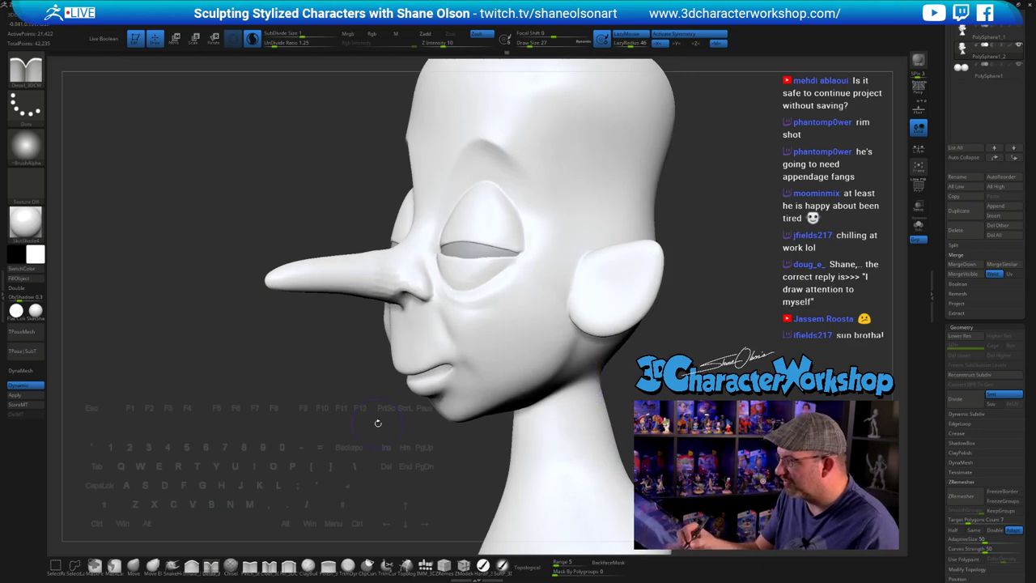
{"action": "left_click_drag", "start_coordinate": [378, 423], "coordinate": [382, 453]}
{"action": "key", "text": "shift+d"}
{"action": "key", "text": "shift"}
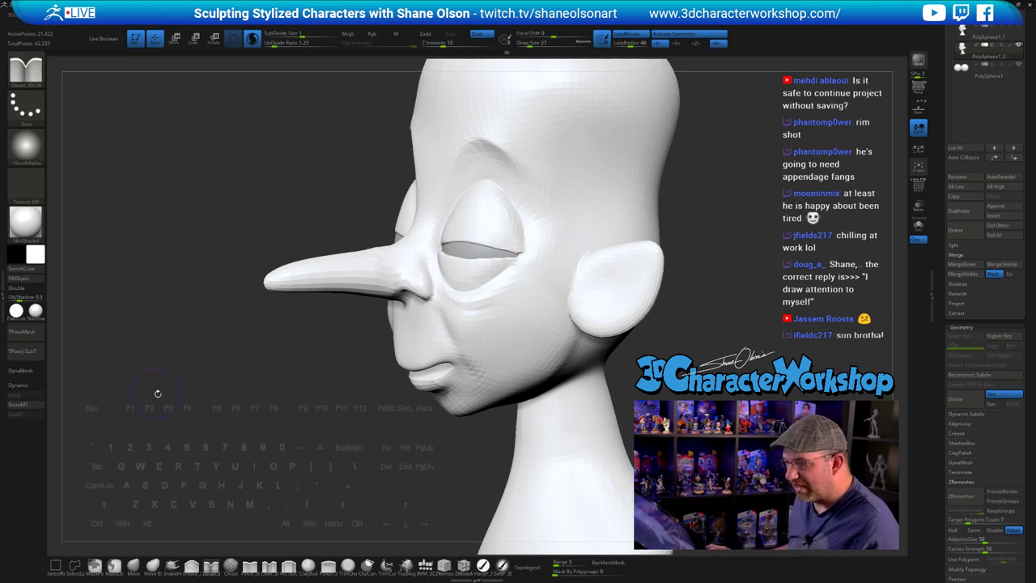
{"action": "key", "text": "shift+f"}
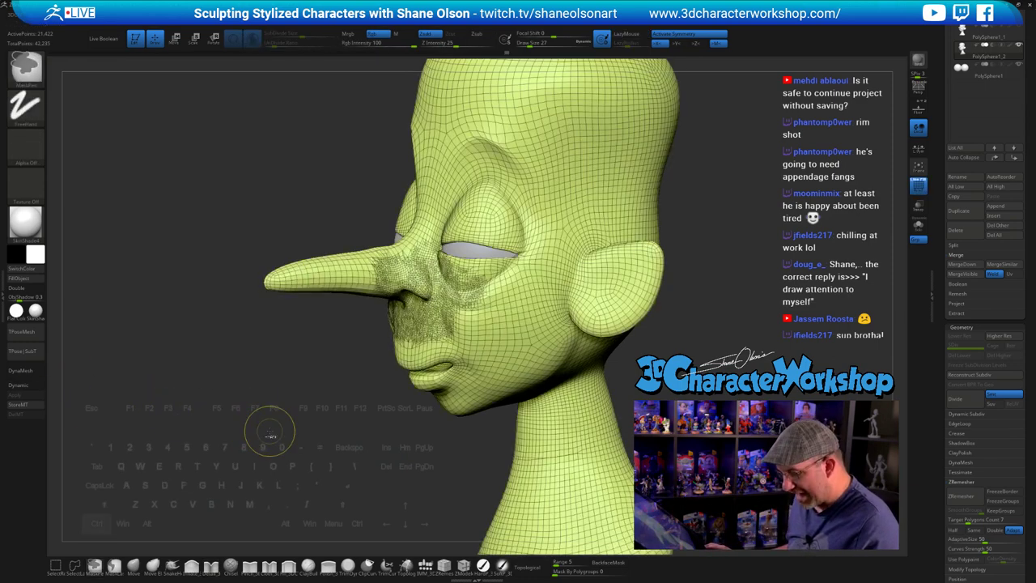
- Undo the dynamic subdivision change and the smoothing strokes around the nose, upper lip and eye bag
{"action": "key", "text": "ctrl+z"}
{"action": "key", "text": "ctrl+z"}
{"action": "key", "text": "ctrl+z"}
{"action": "key", "text": "ctrl+z"}
{"action": "key", "text": "ctrl+z"}
{"action": "key", "text": "ctrl+z"}
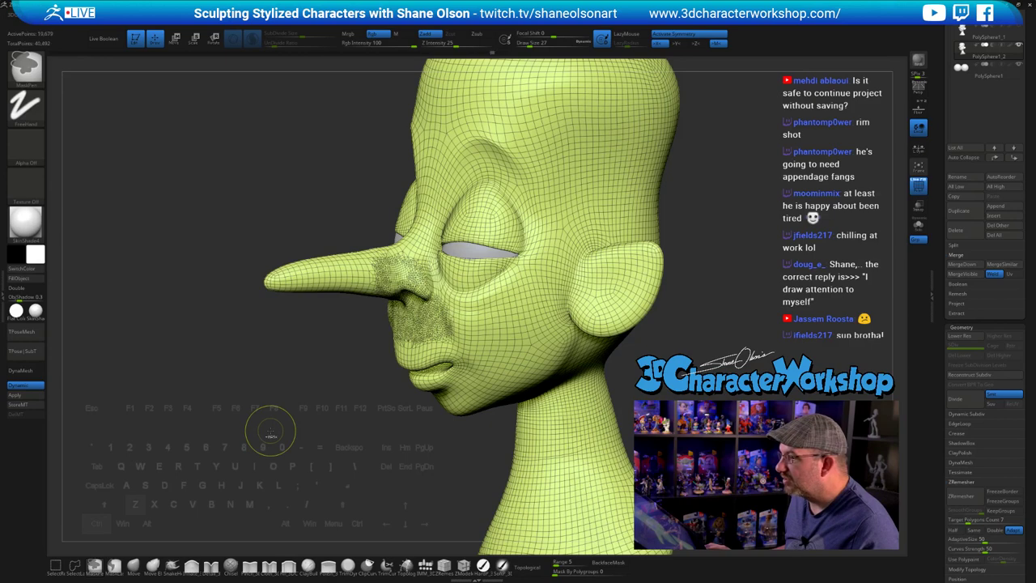
{"action": "key", "text": "ctrl+z"}
{"action": "key", "text": "ctrl+z"}
{"action": "key", "text": "ctrl+z"}
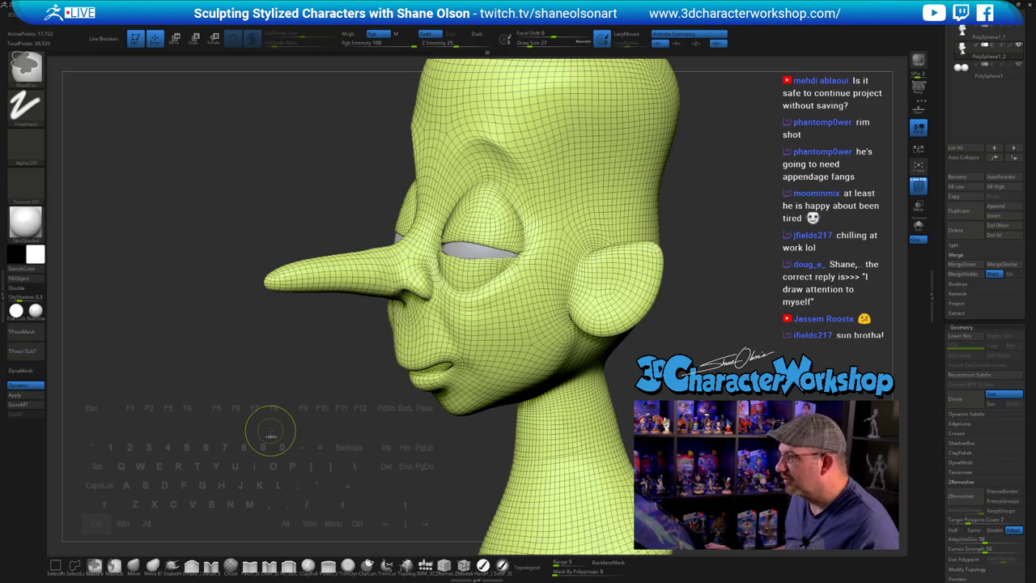
- Turn off dynamic subdivision, divide the head mesh once and delete its lower subdivision level
{"action": "left_click_drag", "start_coordinate": [266, 428], "coordinate": [155, 377]}
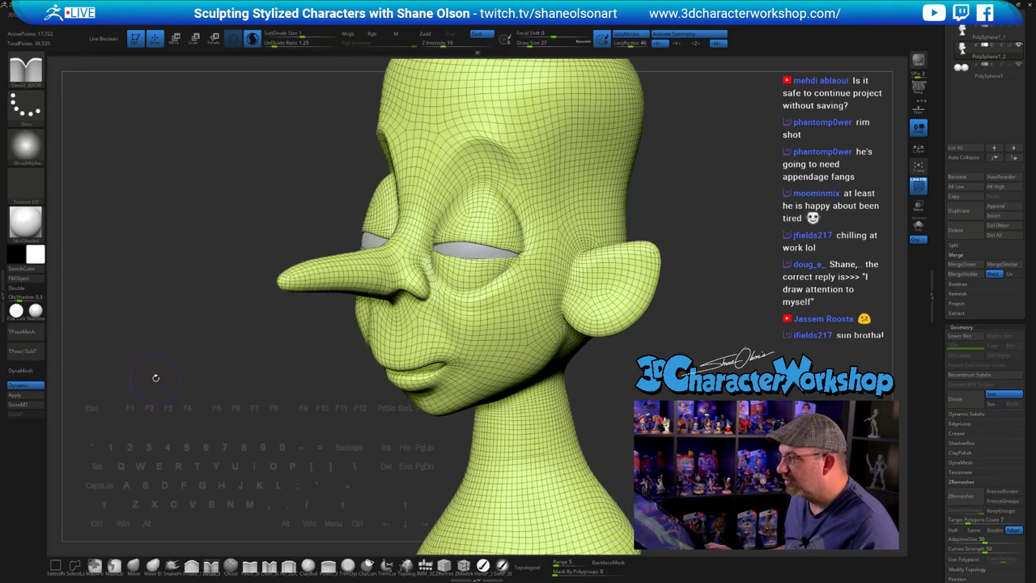
{"action": "left_click", "coordinate": [33, 389]}
{"action": "key", "text": "ctrl"}
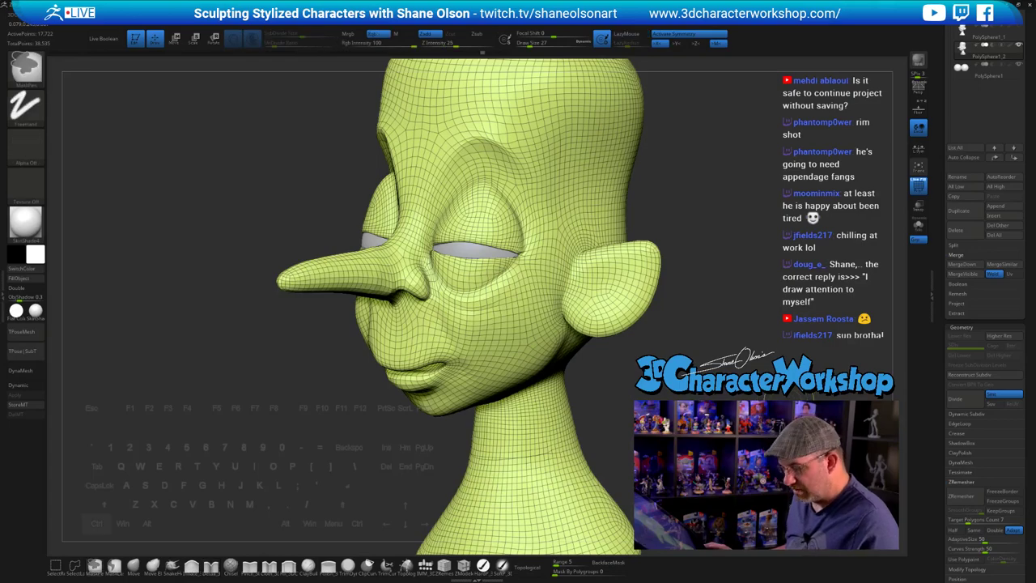
{"action": "key", "text": "ctrl+d"}
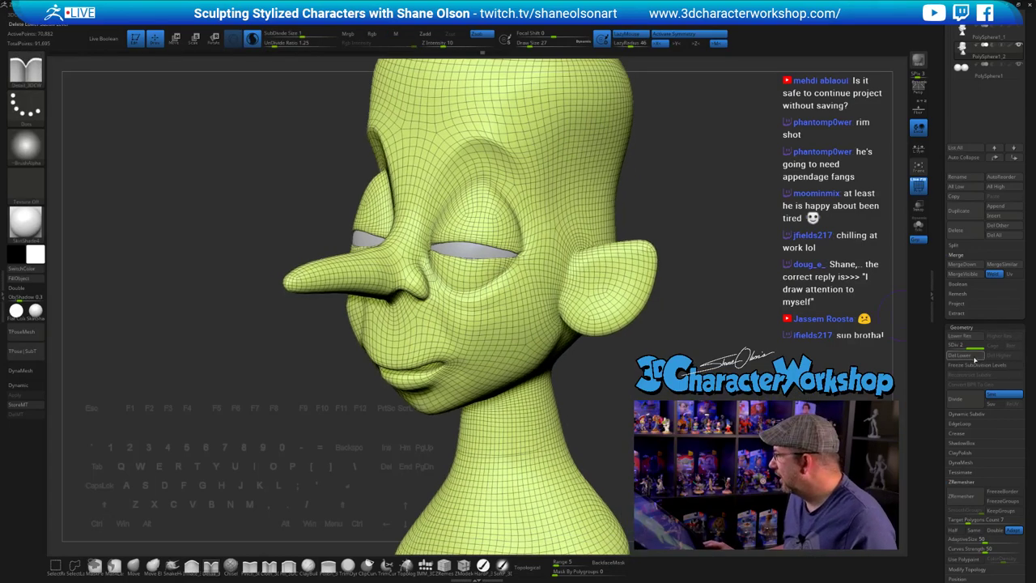
{"action": "left_click", "coordinate": [975, 359]}
{"action": "left_click_drag", "start_coordinate": [712, 280], "coordinate": [595, 357]}
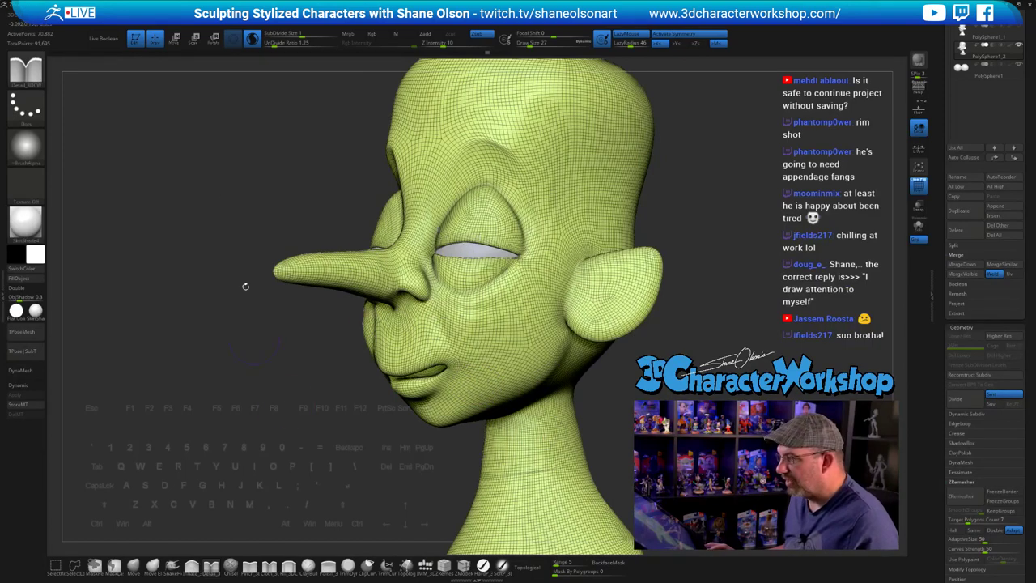
- Smooth the nostril wing, the start of the smile fold and the area below the nose on the denser mesh
{"action": "key", "text": "shift"}
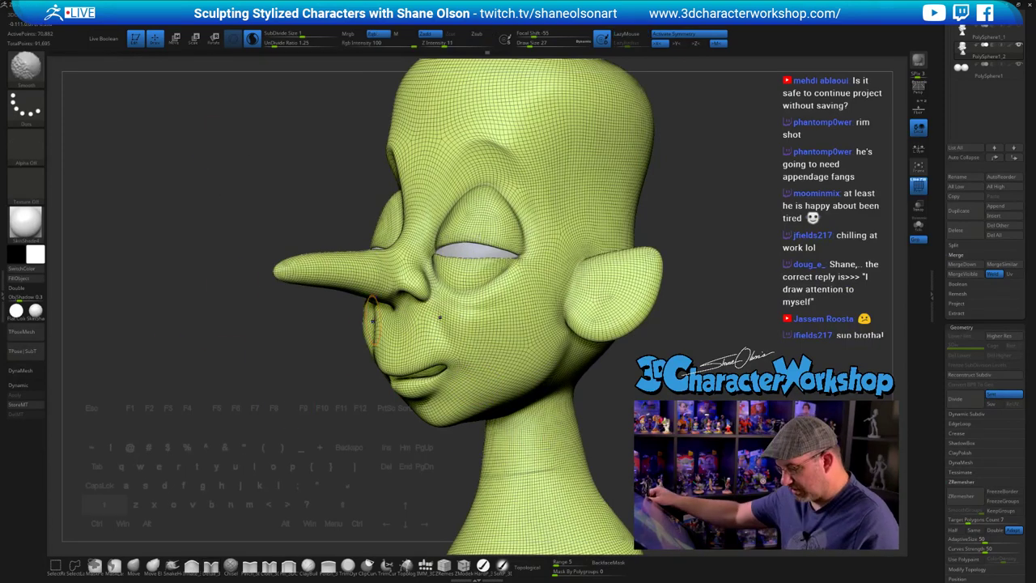
{"action": "key", "text": "shift"}
{"action": "left_click_drag", "start_coordinate": [402, 279], "coordinate": [429, 281], "text": "shift"}
{"action": "left_click_drag", "start_coordinate": [328, 344], "coordinate": [295, 343]}
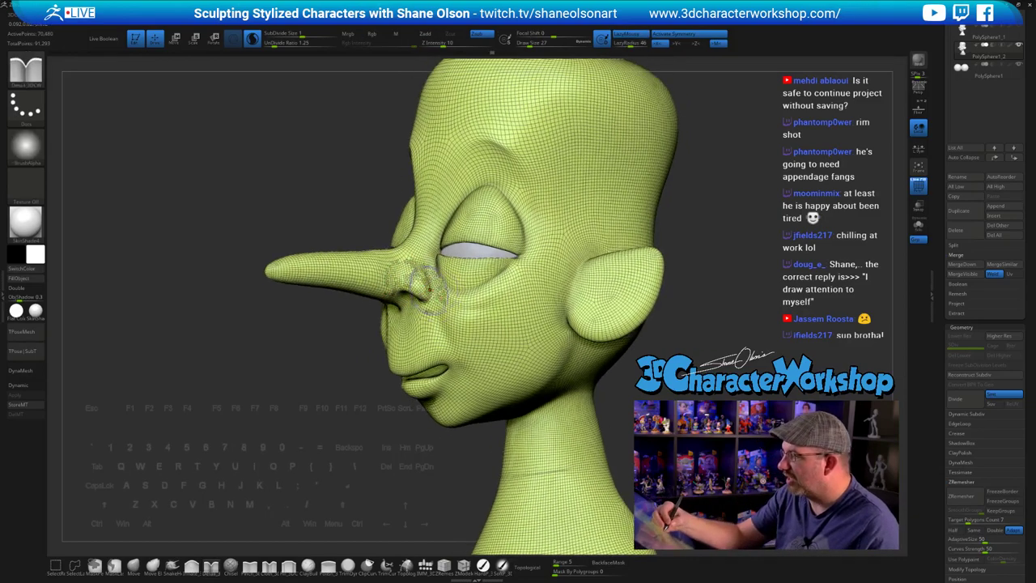
{"action": "left_click_drag", "start_coordinate": [429, 309], "coordinate": [441, 325], "text": "shift"}
{"action": "left_click_drag", "start_coordinate": [336, 352], "coordinate": [385, 344]}
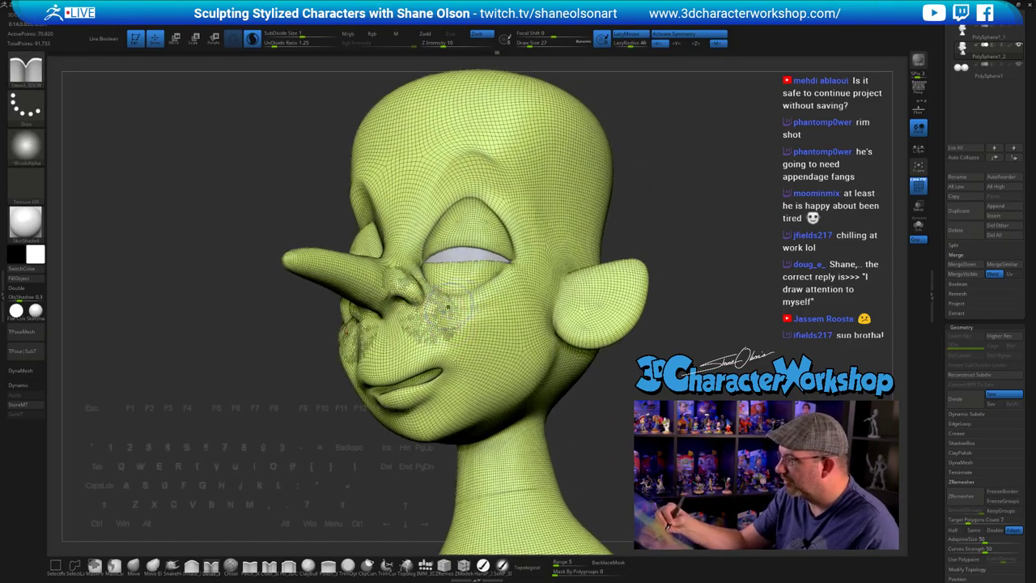
{"action": "left_click_drag", "start_coordinate": [432, 314], "coordinate": [444, 322], "text": "shift"}
{"action": "mouse_move", "coordinate": [556, 374]}
{"action": "left_mouse_down"}
{"action": "mouse_move", "coordinate": [597, 358]}
{"action": "mouse_move", "coordinate": [657, 382]}
{"action": "mouse_move", "coordinate": [607, 379]}
{"action": "left_mouse_up"}
{"action": "left_click_drag", "start_coordinate": [411, 317], "coordinate": [416, 336], "text": "shift"}
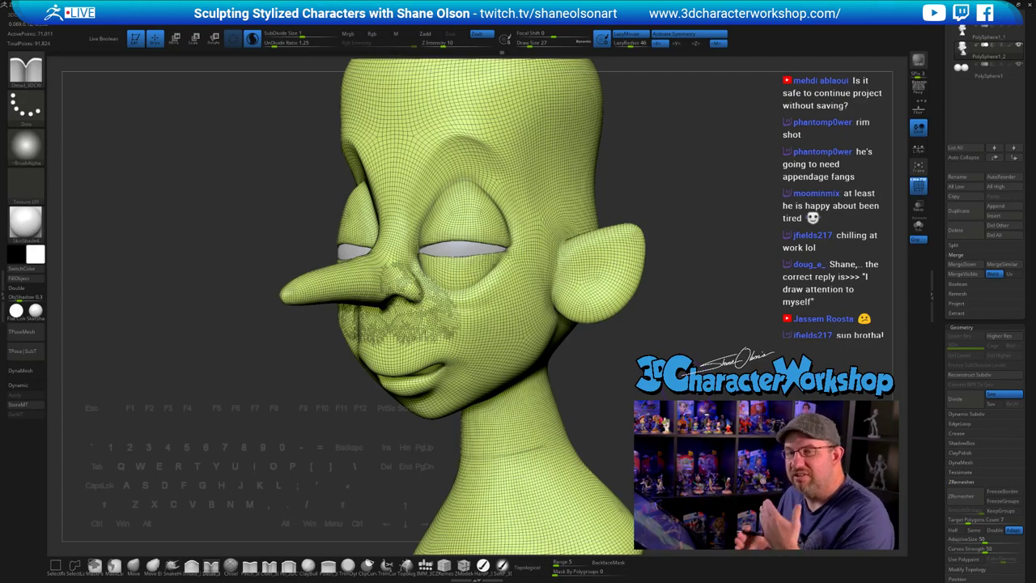
- Reduce the draw size to 23 and refine the upper lip area, the smile fold on the cheek and the nostril's side
{"action": "left_click_drag", "start_coordinate": [595, 364], "coordinate": [595, 409], "text": "alt"}
{"action": "key", "text": "s"}
{"action": "mouse_move", "coordinate": [421, 318]}
{"action": "left_mouse_down"}
{"action": "mouse_move", "coordinate": [407, 316]}
{"action": "mouse_move", "coordinate": [445, 351]}
{"action": "mouse_move", "coordinate": [361, 352]}
{"action": "left_mouse_up"}
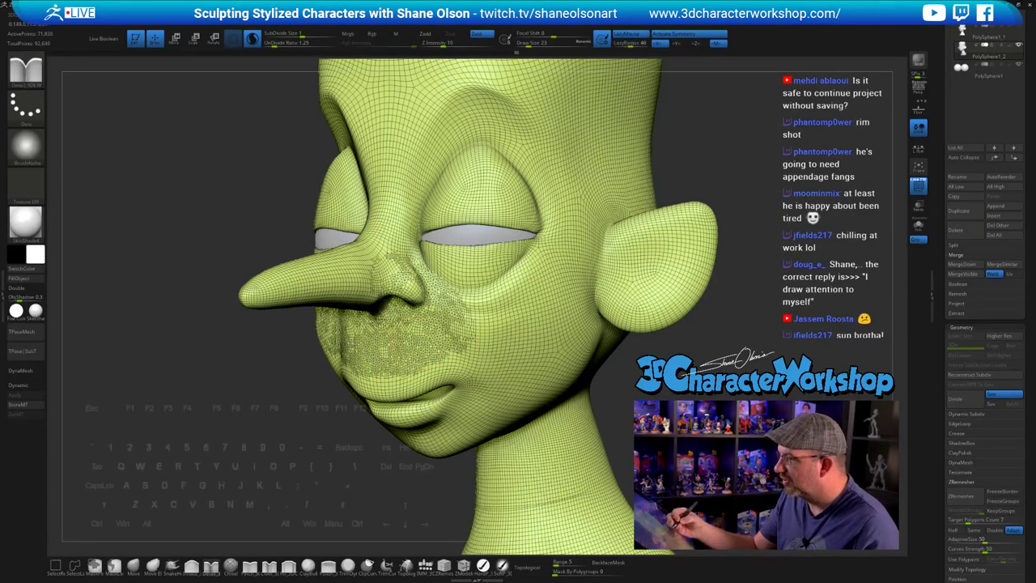
{"action": "left_click_drag", "start_coordinate": [618, 365], "coordinate": [663, 362]}
{"action": "left_click_drag", "start_coordinate": [478, 330], "coordinate": [438, 334], "text": "shift"}
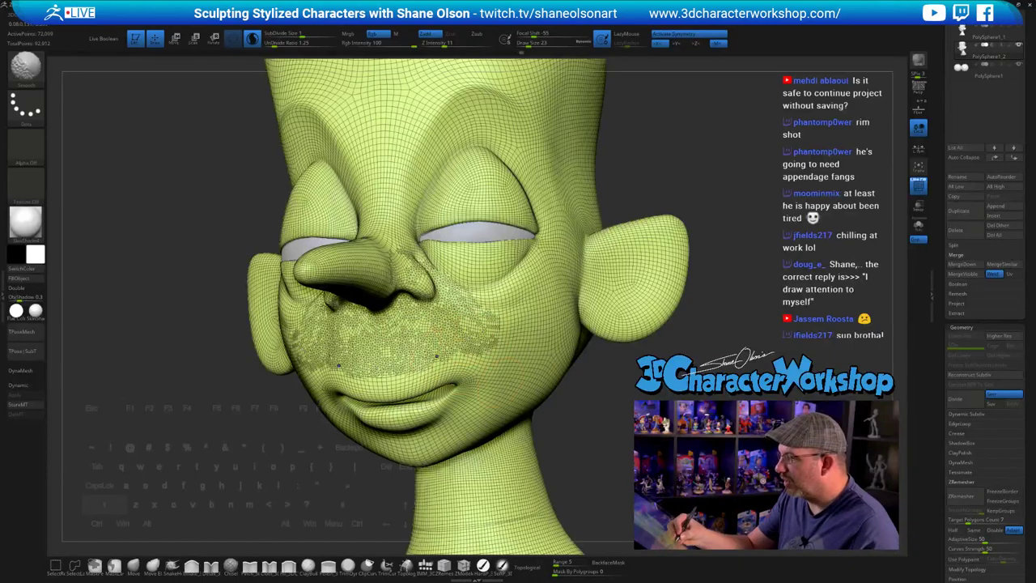
{"action": "right_click_drag", "start_coordinate": [437, 356], "coordinate": [614, 409]}
{"action": "left_click_drag", "start_coordinate": [367, 289], "coordinate": [361, 283], "text": "shift"}
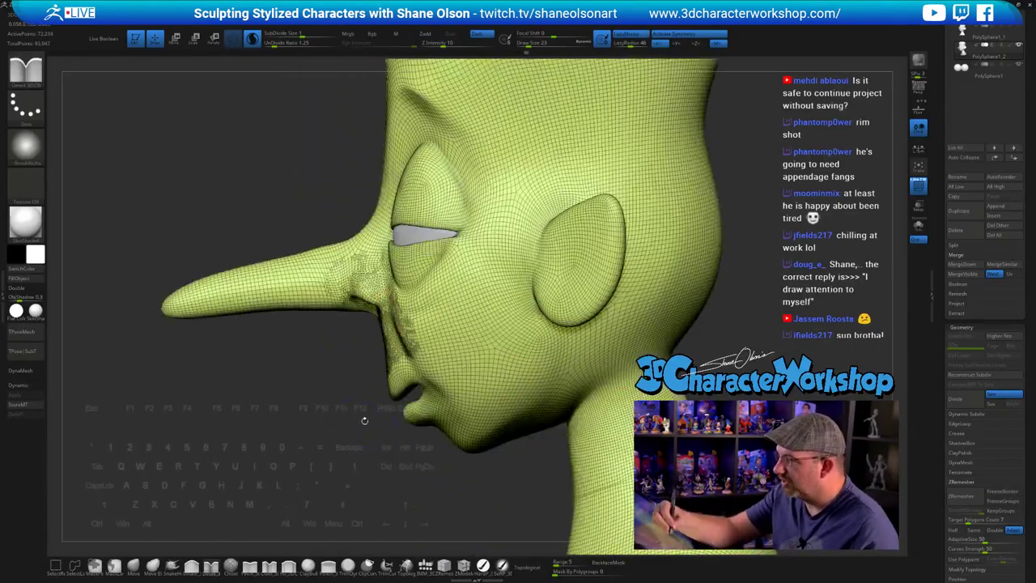
- Check the whole head, hide the polygon wireframe and smooth the side of the nose above the nostril
{"action": "left_click_drag", "start_coordinate": [363, 419], "coordinate": [467, 425]}
{"action": "mouse_move", "coordinate": [397, 421]}
{"action": "left_mouse_down", "text": "alt"}
{"action": "mouse_move", "coordinate": [426, 417]}
{"action": "mouse_move", "coordinate": [413, 381]}
{"action": "left_mouse_up", "text": "alt"}
{"action": "left_click_drag", "start_coordinate": [567, 437], "coordinate": [576, 429]}
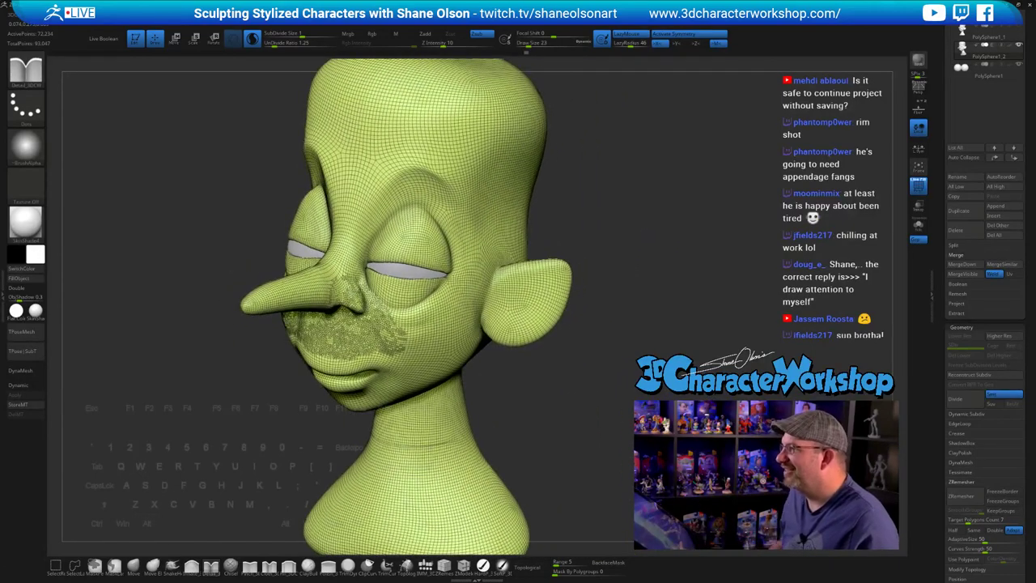
{"action": "left_click_drag", "start_coordinate": [414, 429], "coordinate": [411, 396], "text": "alt"}
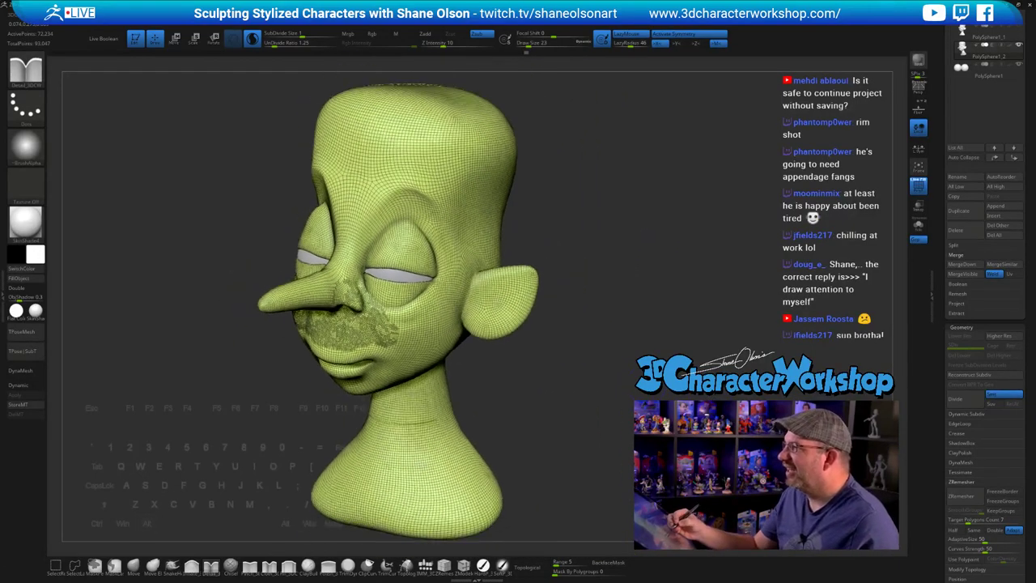
{"action": "mouse_move", "coordinate": [627, 378]}
{"action": "left_mouse_down", "text": "shift"}
{"action": "mouse_move", "coordinate": [629, 316]}
{"action": "mouse_move", "coordinate": [654, 331]}
{"action": "mouse_move", "coordinate": [640, 344]}
{"action": "mouse_move", "coordinate": [651, 367]}
{"action": "left_mouse_up", "text": "shift"}
{"action": "key", "text": "shift+f"}
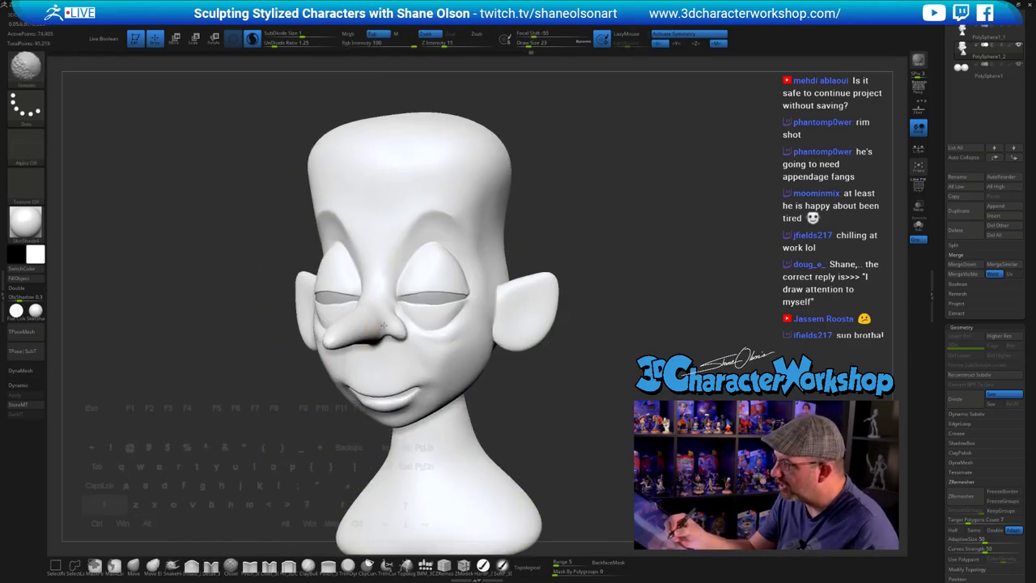
{"action": "left_click_drag", "start_coordinate": [367, 329], "coordinate": [380, 331], "text": "shift"}
{"action": "left_click_drag", "start_coordinate": [565, 390], "coordinate": [563, 429]}
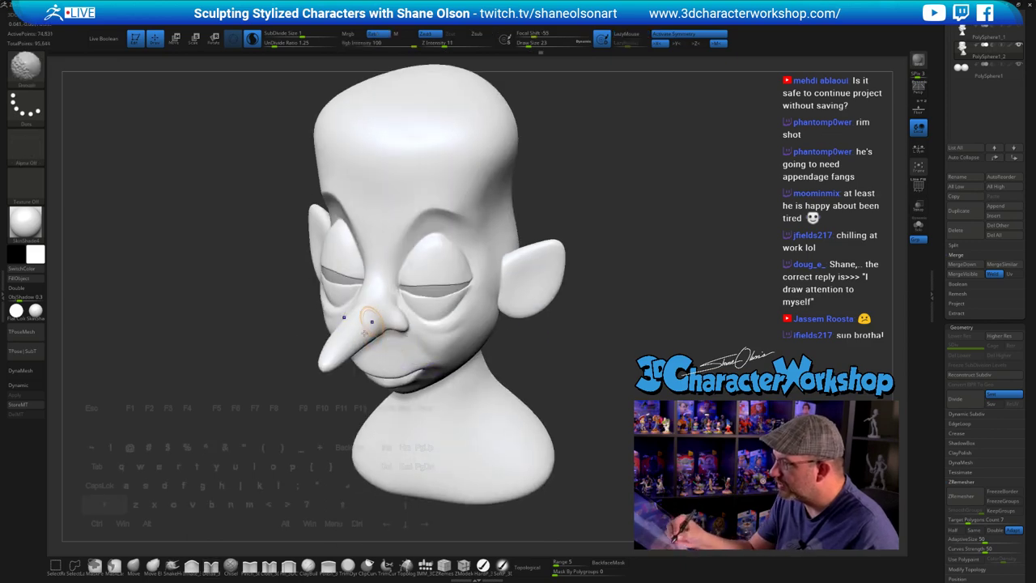
{"action": "mouse_move", "coordinate": [620, 386]}
{"action": "left_mouse_down", "text": "shift"}
{"action": "mouse_move", "coordinate": [650, 385]}
{"action": "mouse_move", "coordinate": [619, 384]}
{"action": "mouse_move", "coordinate": [629, 387]}
{"action": "left_mouse_up", "text": "shift"}
- Save the tool in the Twitch folder under the file name Vamp
{"action": "scroll", "coordinate": [944, 256], "scroll_direction": "up", "scroll_amount": 3}
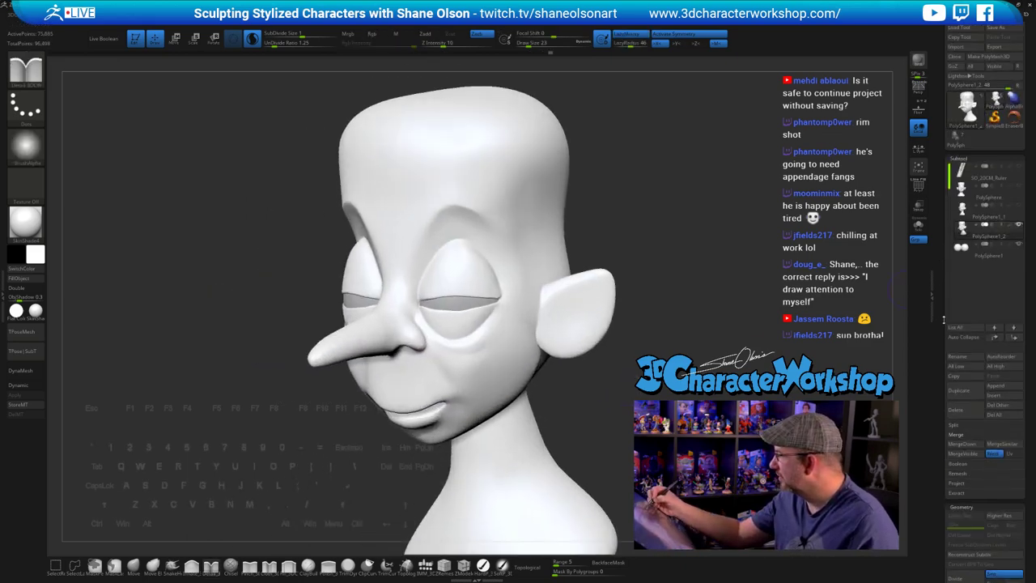
{"action": "left_click", "coordinate": [996, 28]}
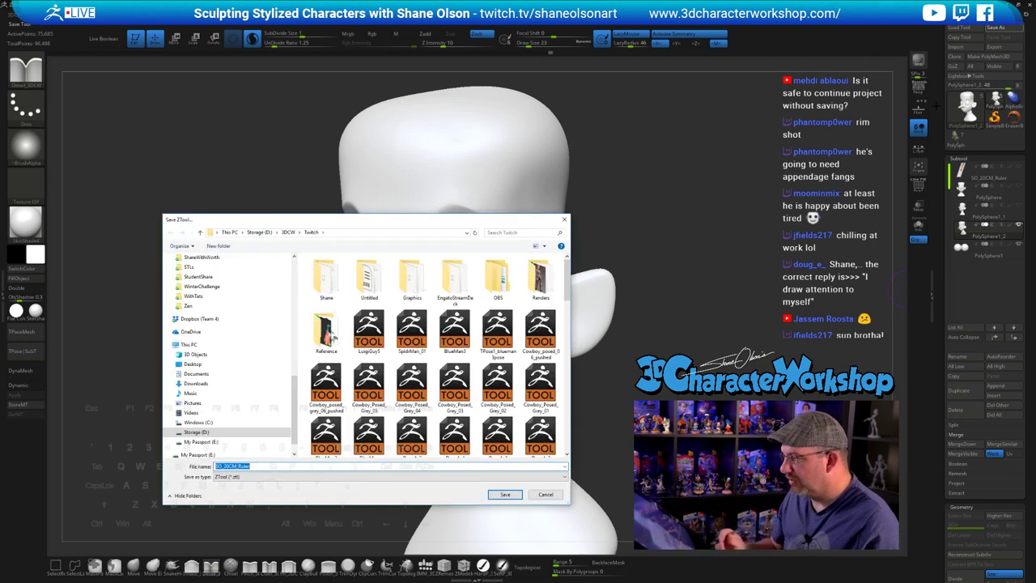
{"action": "type", "text": "sAM"}
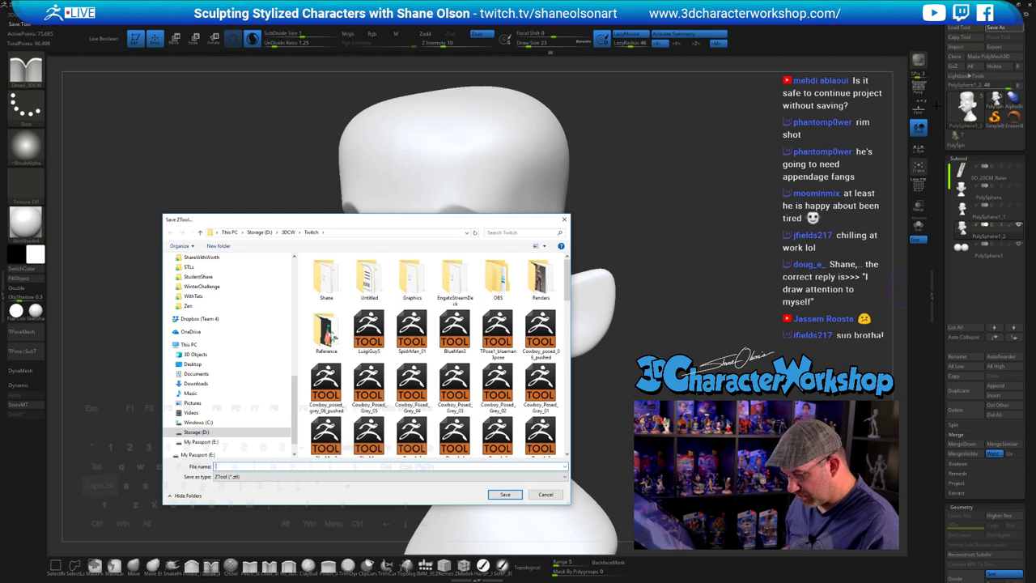
{"action": "type", "text": "Vamp"}
{"action": "key", "text": "Return"}
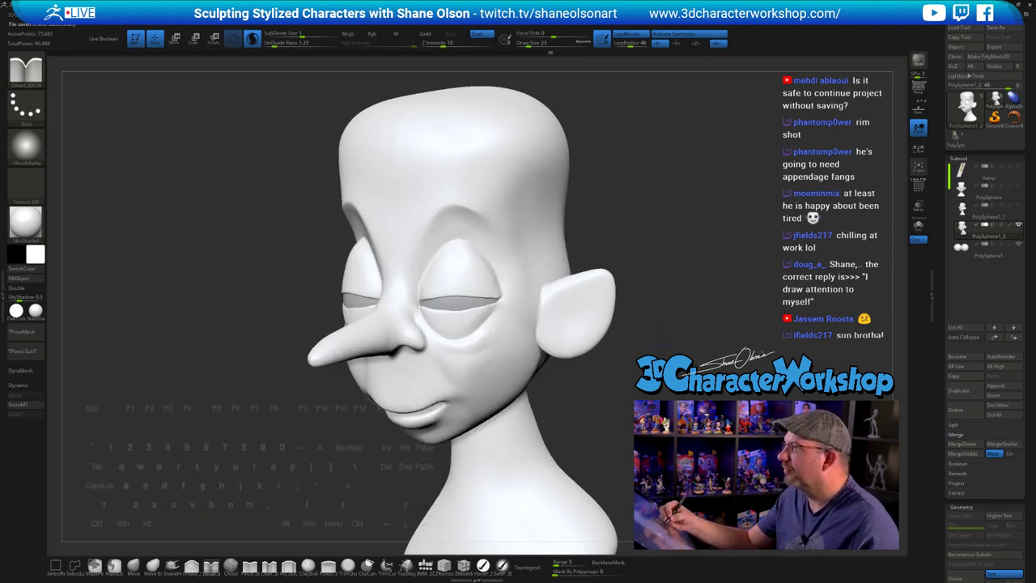
- Switch to the Pinch_3DCW brush and sharpen the rims of the upper and lower eyelids
{"action": "mouse_move", "coordinate": [680, 317]}
{"action": "left_mouse_down"}
{"action": "mouse_move", "coordinate": [673, 350]}
{"action": "mouse_move", "coordinate": [627, 374]}
{"action": "mouse_move", "coordinate": [671, 322]}
{"action": "mouse_move", "coordinate": [656, 317]}
{"action": "mouse_move", "coordinate": [652, 333]}
{"action": "mouse_move", "coordinate": [664, 324]}
{"action": "mouse_move", "coordinate": [653, 326]}
{"action": "mouse_move", "coordinate": [651, 297]}
{"action": "mouse_move", "coordinate": [510, 343]}
{"action": "left_mouse_up"}
{"action": "left_click", "coordinate": [249, 566]}
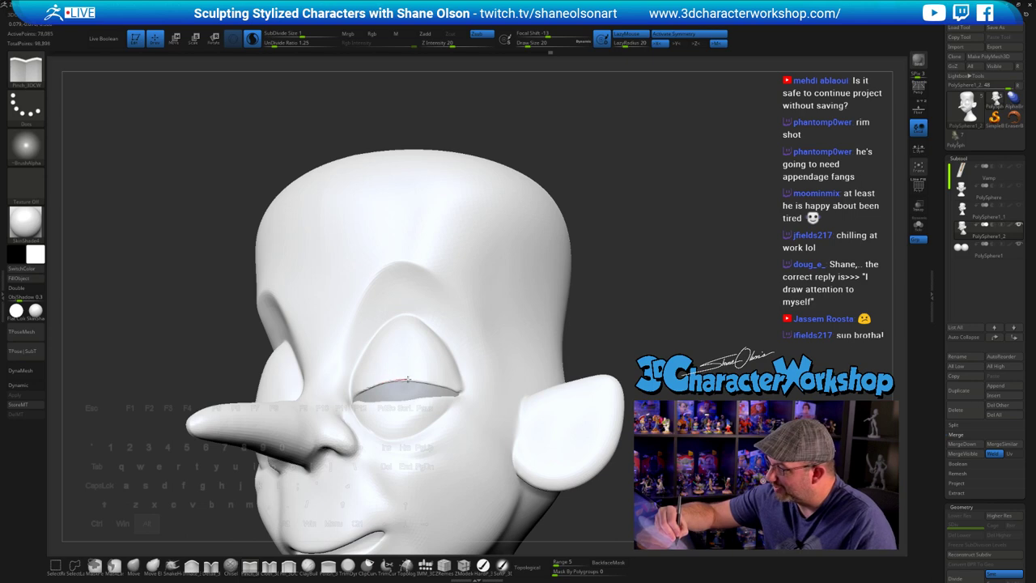
{"action": "left_click_drag", "start_coordinate": [434, 382], "coordinate": [459, 392]}
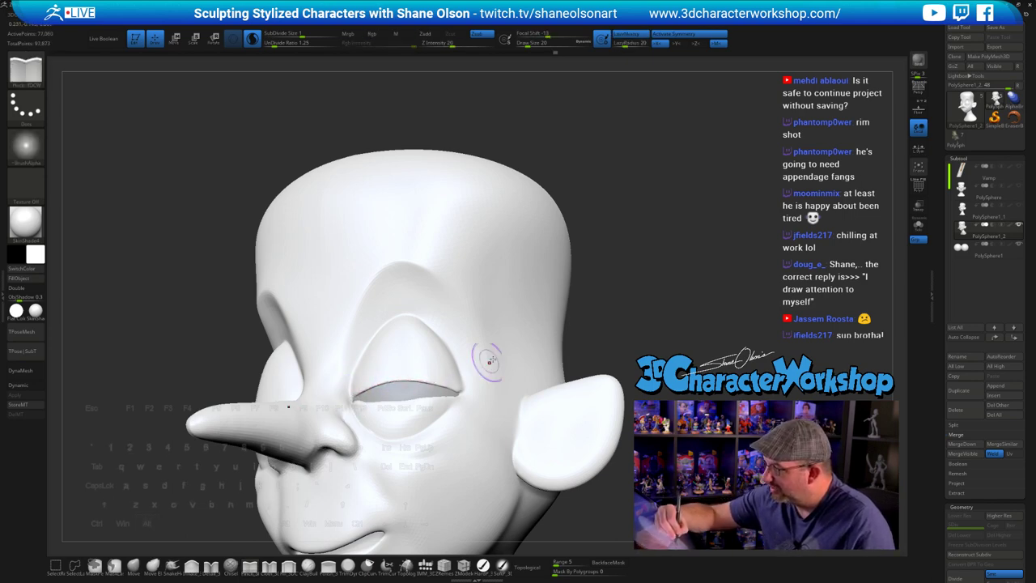
{"action": "left_click_drag", "start_coordinate": [657, 336], "coordinate": [659, 374]}
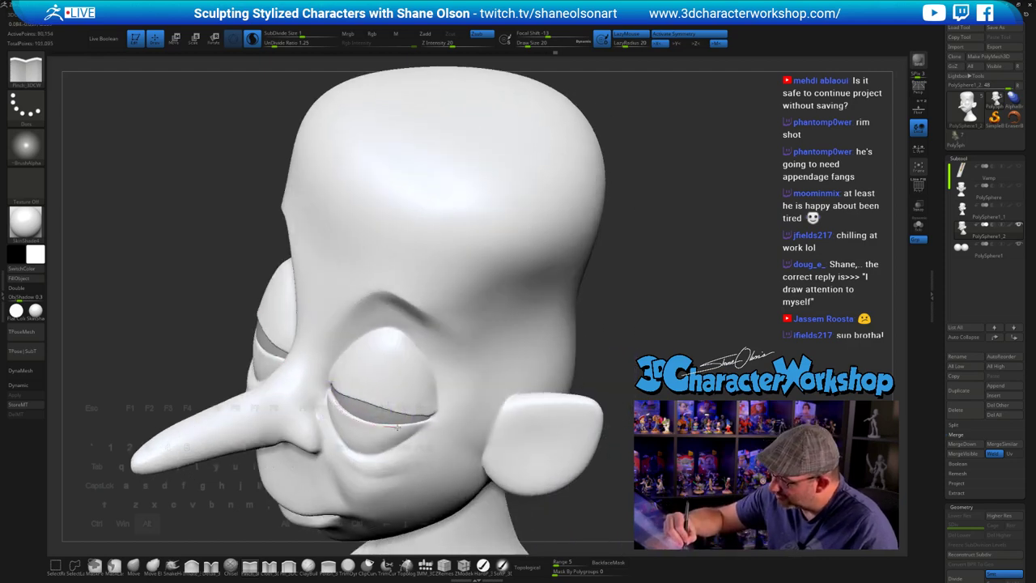
{"action": "left_click_drag", "start_coordinate": [396, 427], "coordinate": [469, 414]}
{"action": "mouse_move", "coordinate": [639, 340]}
{"action": "left_mouse_down"}
{"action": "mouse_move", "coordinate": [745, 356]}
{"action": "mouse_move", "coordinate": [659, 362]}
{"action": "left_mouse_up"}
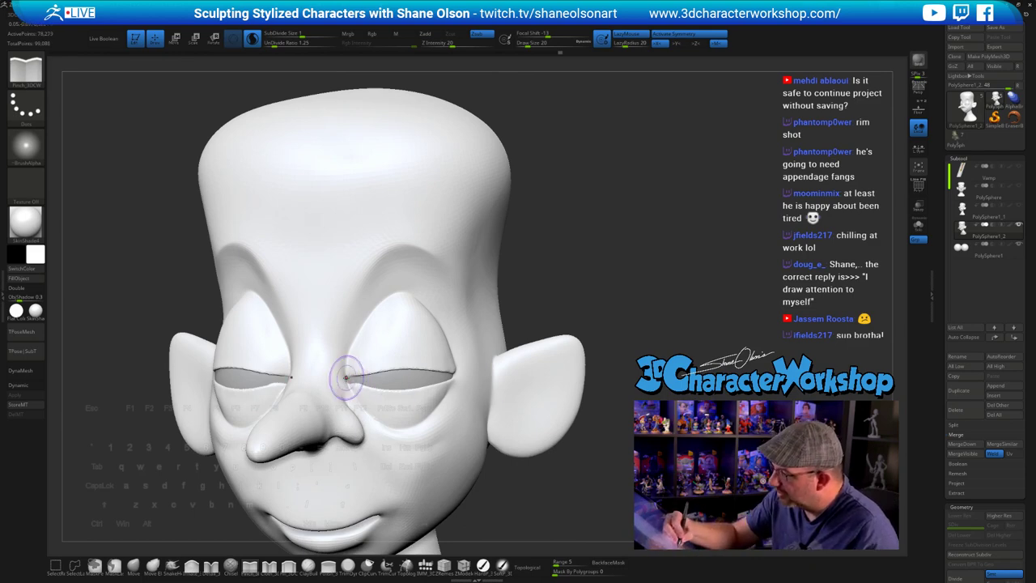
- Reduce the draw size to 13 and sharpen the rim of the lower eyelid with the pinch brush
{"action": "mouse_move", "coordinate": [631, 348]}
{"action": "left_mouse_down", "text": "shift"}
{"action": "mouse_move", "coordinate": [688, 349]}
{"action": "mouse_move", "coordinate": [598, 360]}
{"action": "left_mouse_up", "text": "shift"}
{"action": "key", "text": "["}
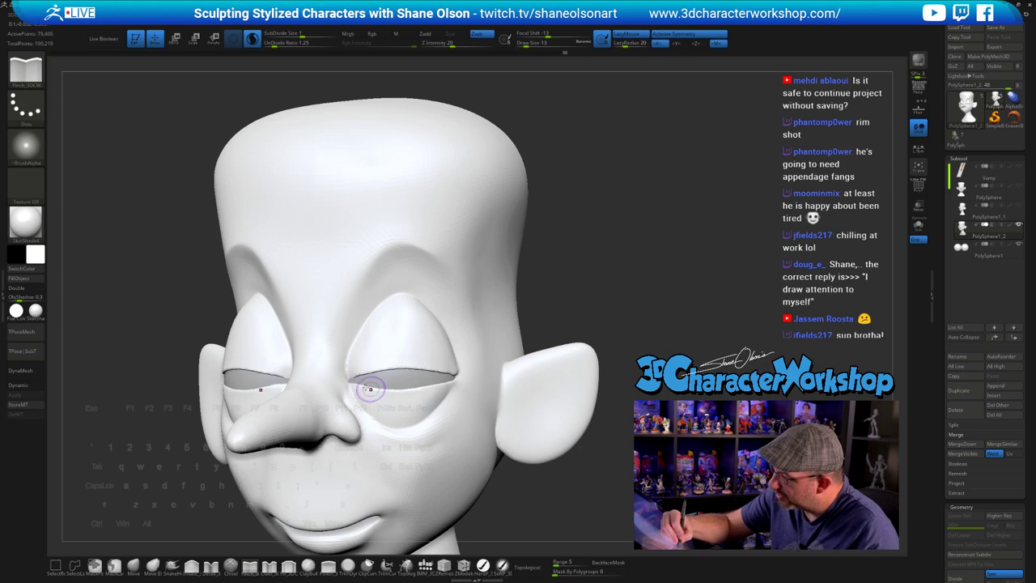
{"action": "mouse_move", "coordinate": [626, 432]}
{"action": "right_mouse_down"}
{"action": "mouse_move", "coordinate": [532, 370]}
{"action": "mouse_move", "coordinate": [451, 375]}
{"action": "mouse_move", "coordinate": [497, 345]}
{"action": "right_mouse_up"}
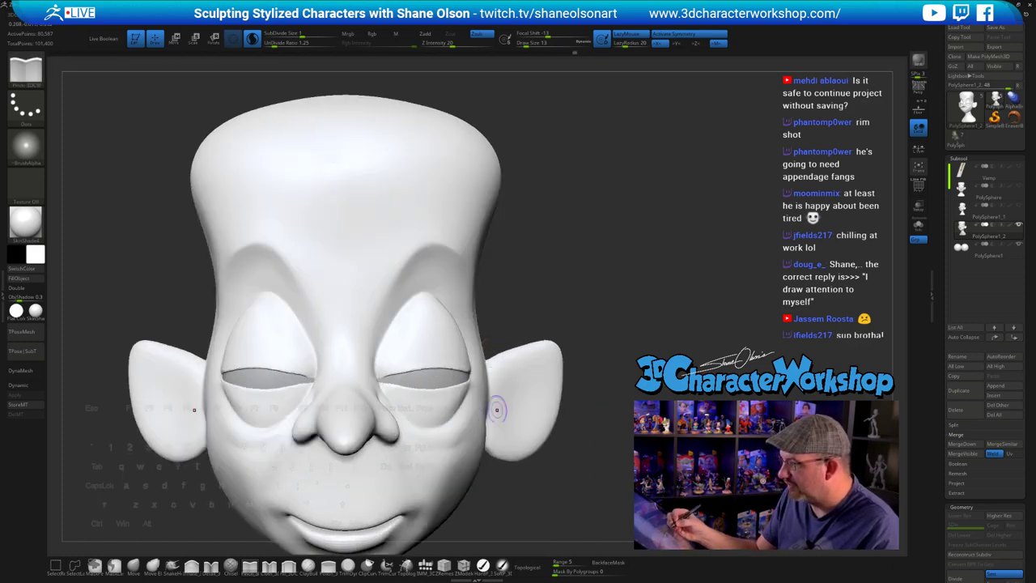
{"action": "left_click_drag", "start_coordinate": [603, 405], "coordinate": [614, 432], "text": "alt"}
{"action": "left_click_drag", "start_coordinate": [614, 431], "coordinate": [494, 409]}
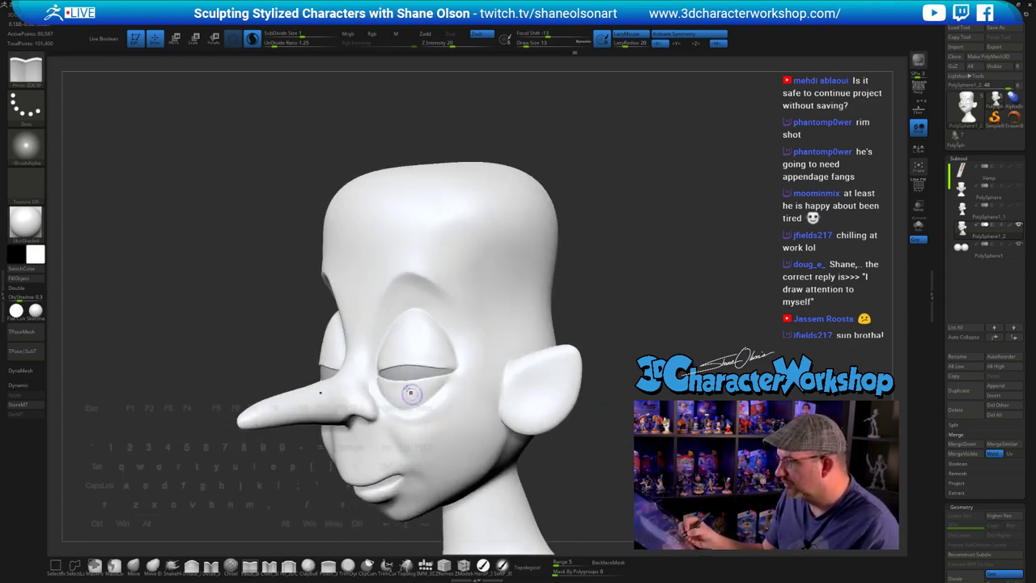
{"action": "left_click_drag", "start_coordinate": [596, 395], "coordinate": [625, 396]}
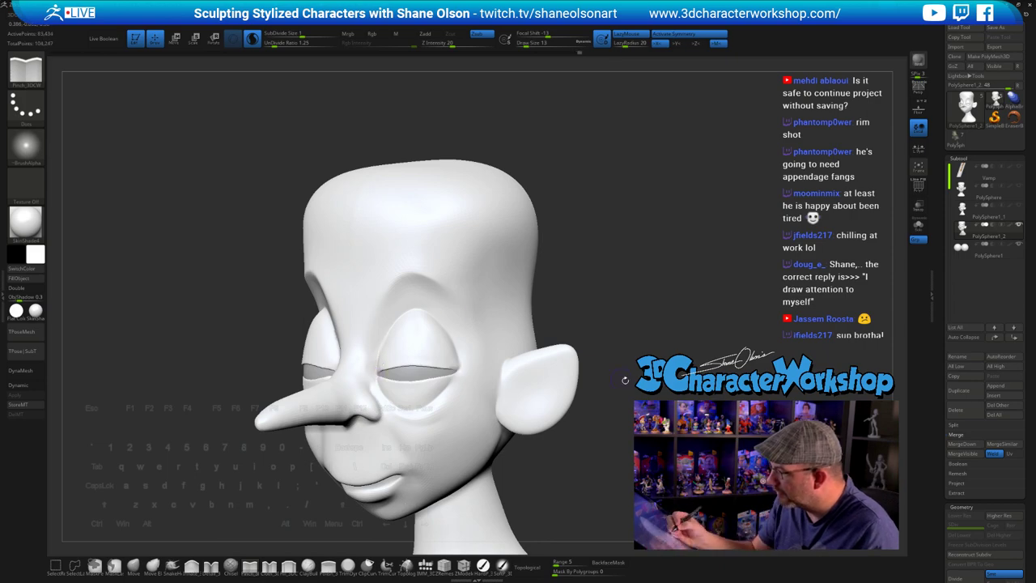
- Inspect the mesh density around the eyes, nose and mouth with the polygon wireframe displayed
{"action": "key", "text": "shift+f"}
{"action": "right_click_drag", "start_coordinate": [617, 393], "coordinate": [661, 286], "text": "ctrl"}
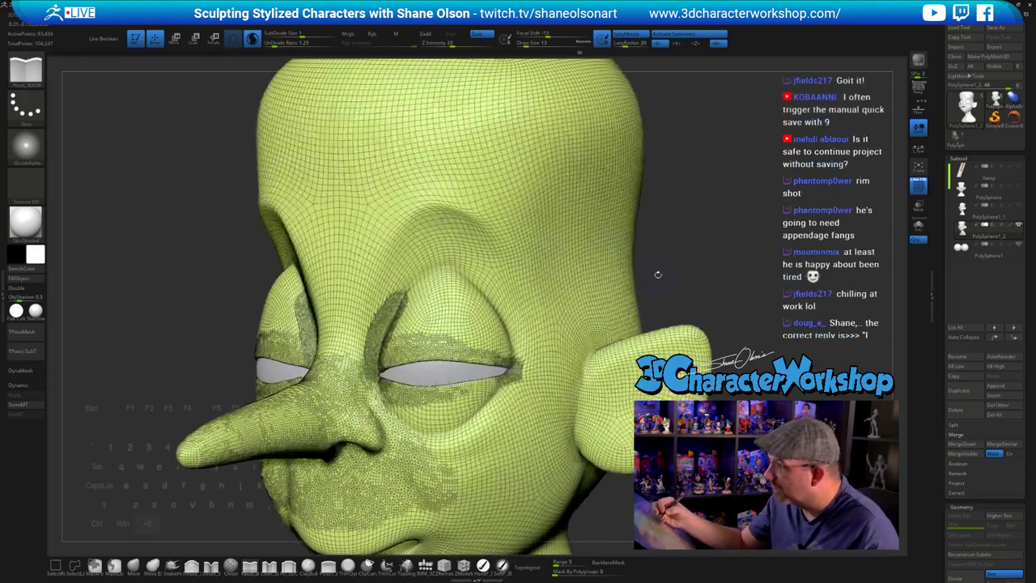
{"action": "left_click_drag", "start_coordinate": [658, 275], "coordinate": [670, 305], "text": "alt"}
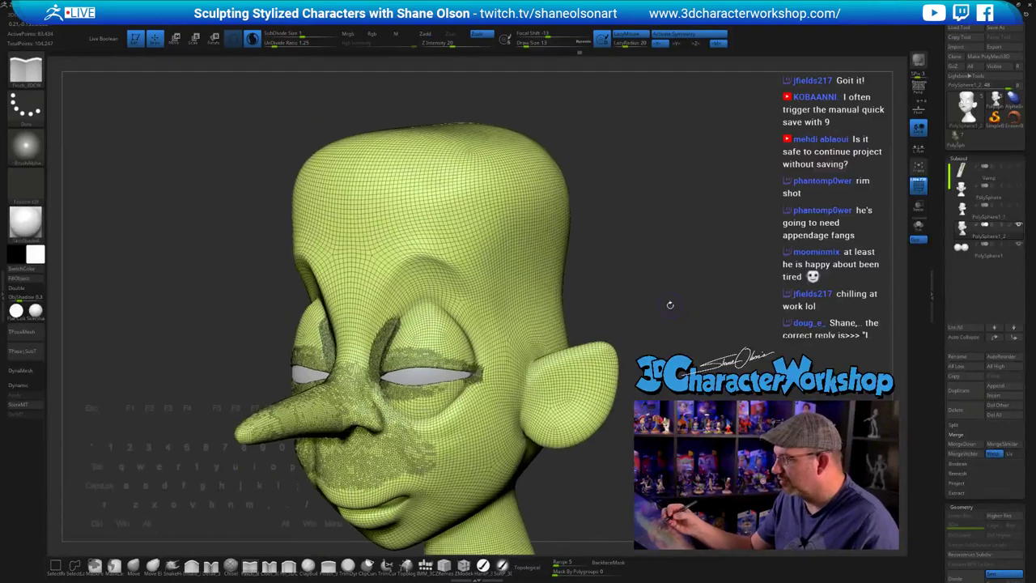
{"action": "right_click_drag", "start_coordinate": [670, 304], "coordinate": [493, 325]}
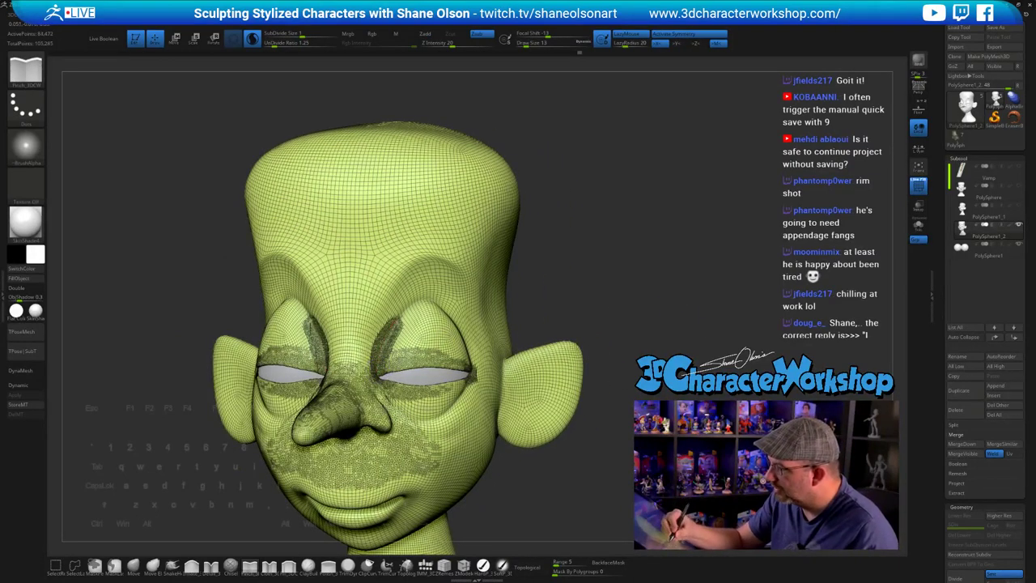
{"action": "key", "text": "shift+f"}
- Smooth the base of the nose and, at draw size 11, pinch the crease under the eye beside the nostril
{"action": "right_click_drag", "start_coordinate": [664, 352], "coordinate": [571, 412]}
{"action": "key", "text": "shift"}
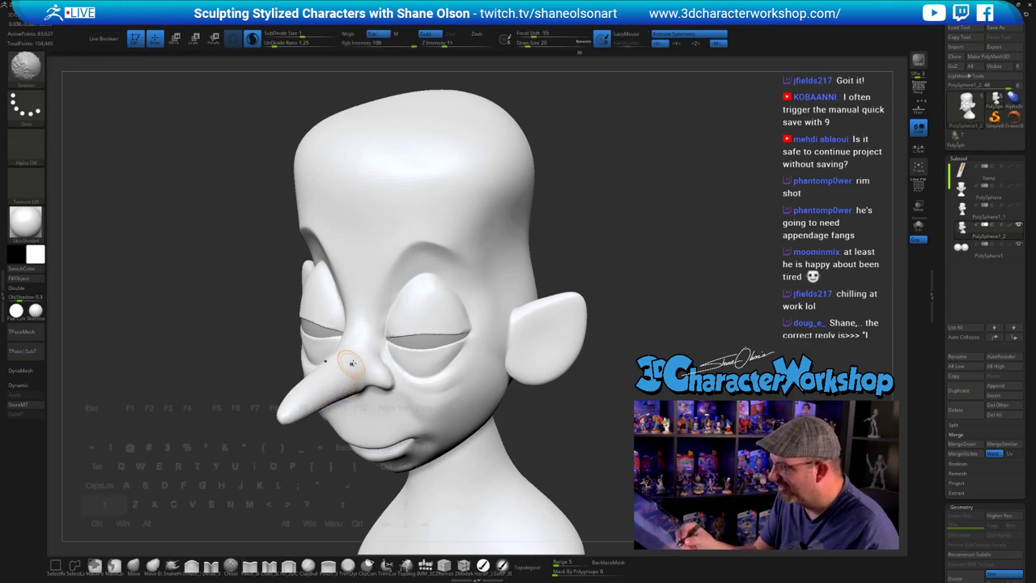
{"action": "mouse_move", "coordinate": [366, 332]}
{"action": "right_mouse_down"}
{"action": "mouse_move", "coordinate": [529, 416]}
{"action": "mouse_move", "coordinate": [617, 382]}
{"action": "mouse_move", "coordinate": [575, 405]}
{"action": "right_mouse_up"}
{"action": "key", "text": "s"}
{"action": "left_click_drag", "start_coordinate": [457, 338], "coordinate": [453, 341]}
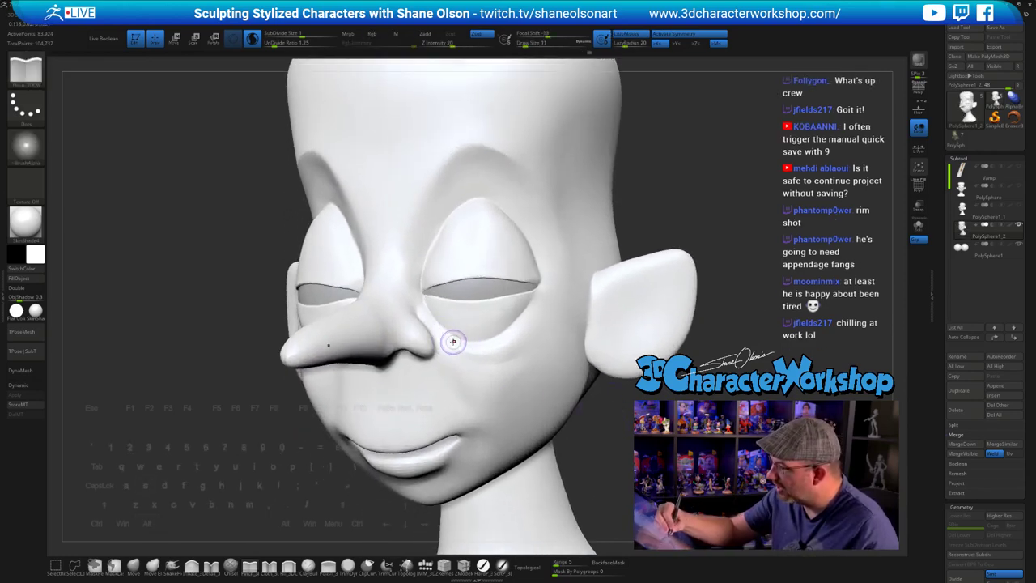
{"action": "right_click_drag", "start_coordinate": [447, 331], "coordinate": [421, 312], "text": "alt"}
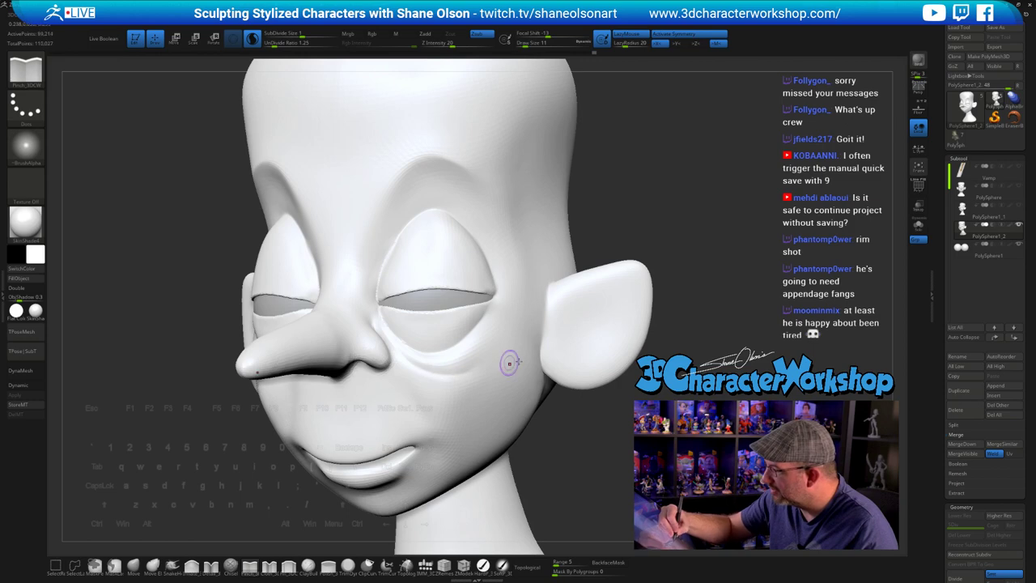
- Enlarge the brush and smooth the eye bag and the fold beneath it
{"action": "left_click_drag", "start_coordinate": [629, 426], "coordinate": [604, 433]}
{"action": "key", "text": "s"}
{"action": "left_click_drag", "start_coordinate": [465, 366], "coordinate": [486, 347]}
{"action": "left_click_drag", "start_coordinate": [414, 356], "coordinate": [477, 354], "text": "shift"}
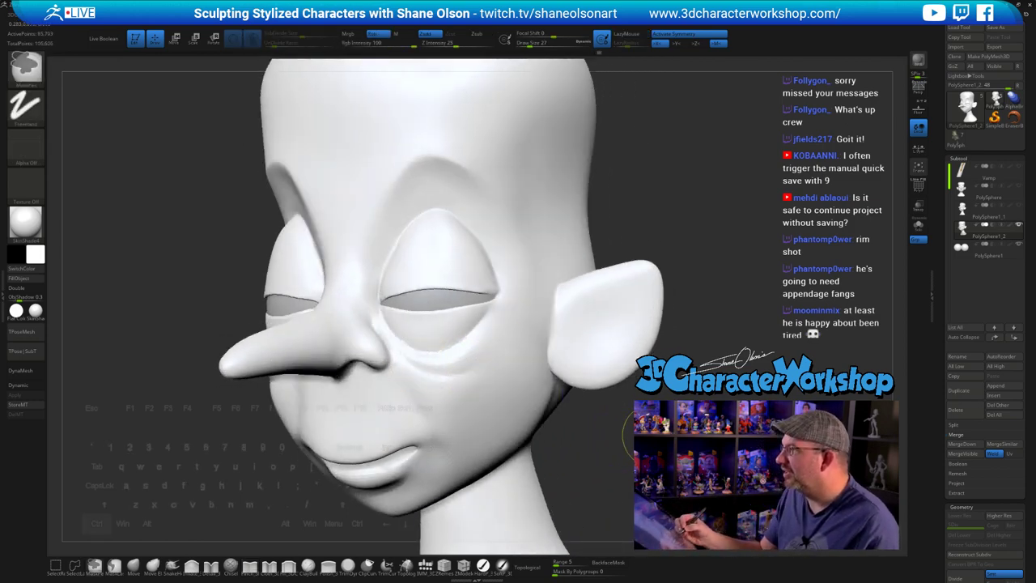
{"action": "mouse_move", "coordinate": [623, 402]}
{"action": "left_mouse_down"}
{"action": "mouse_move", "coordinate": [635, 415]}
{"action": "mouse_move", "coordinate": [607, 425]}
{"action": "left_mouse_up"}
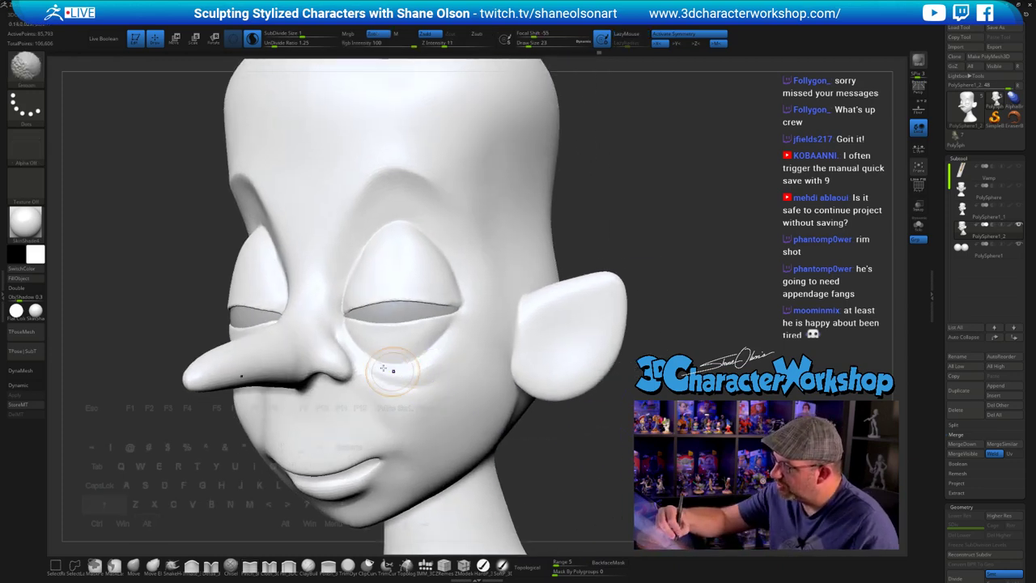
{"action": "mouse_move", "coordinate": [378, 360]}
{"action": "left_mouse_down", "text": "shift"}
{"action": "mouse_move", "coordinate": [397, 344]}
{"action": "mouse_move", "coordinate": [381, 364]}
{"action": "mouse_move", "coordinate": [347, 332]}
{"action": "left_mouse_up", "text": "shift"}
- Set the draw size to 17 and pinch the crease below the eye bag from the nostril outward
{"action": "key", "text": "s"}
{"action": "left_click_drag", "start_coordinate": [388, 366], "coordinate": [432, 365]}
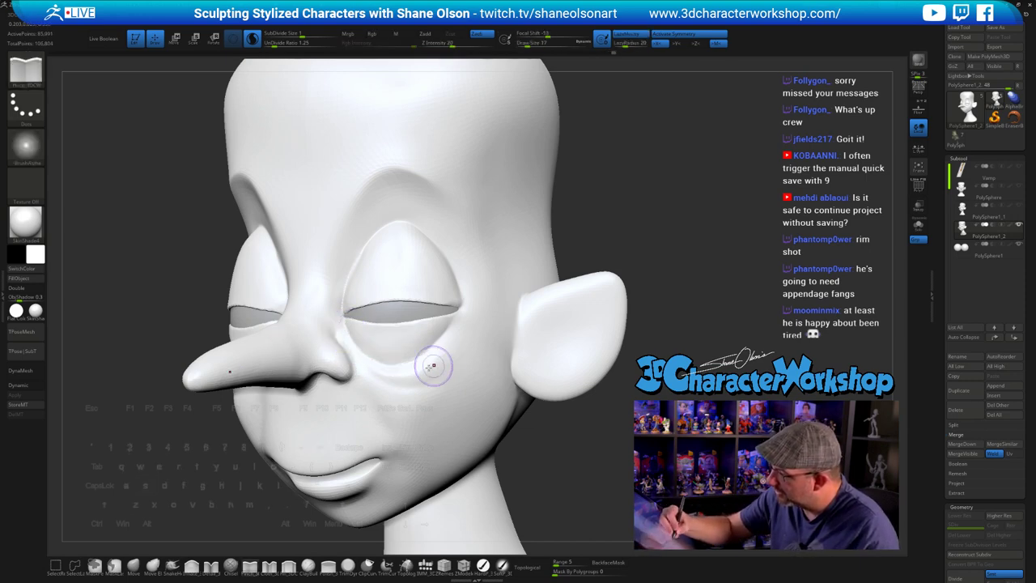
{"action": "left_click_drag", "start_coordinate": [351, 348], "coordinate": [392, 387]}
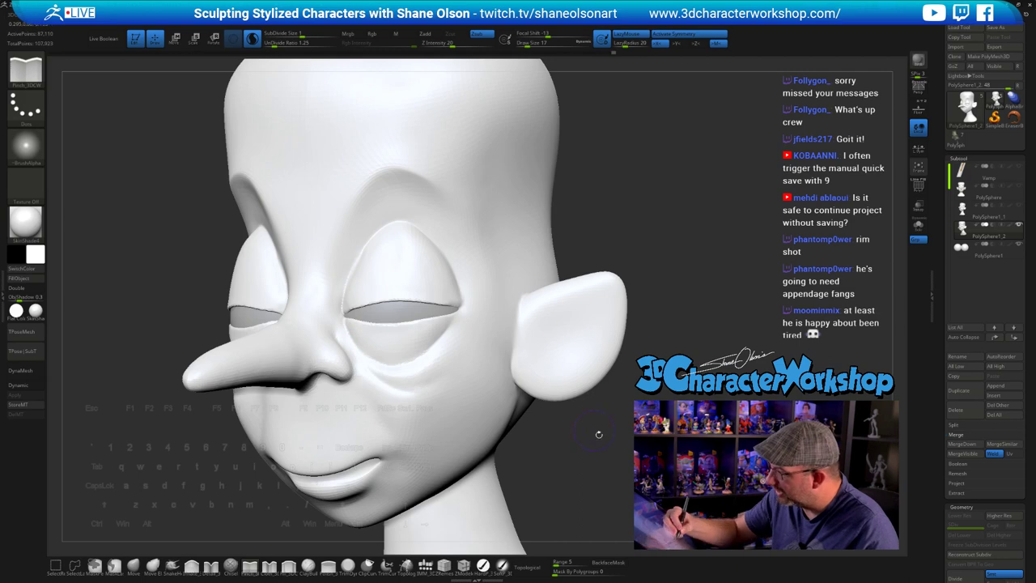
{"action": "mouse_move", "coordinate": [596, 432]}
{"action": "left_mouse_down"}
{"action": "mouse_move", "coordinate": [566, 432]}
{"action": "mouse_move", "coordinate": [623, 428]}
{"action": "mouse_move", "coordinate": [635, 418]}
{"action": "left_mouse_up"}
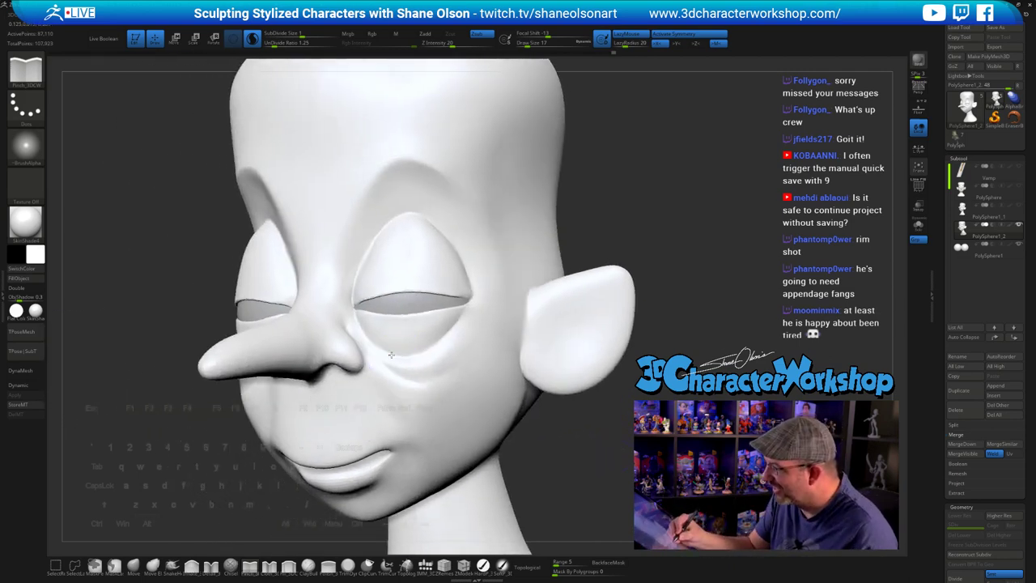
{"action": "mouse_move", "coordinate": [411, 354]}
{"action": "left_mouse_down"}
{"action": "mouse_move", "coordinate": [430, 347]}
{"action": "mouse_move", "coordinate": [418, 353]}
{"action": "left_mouse_up"}
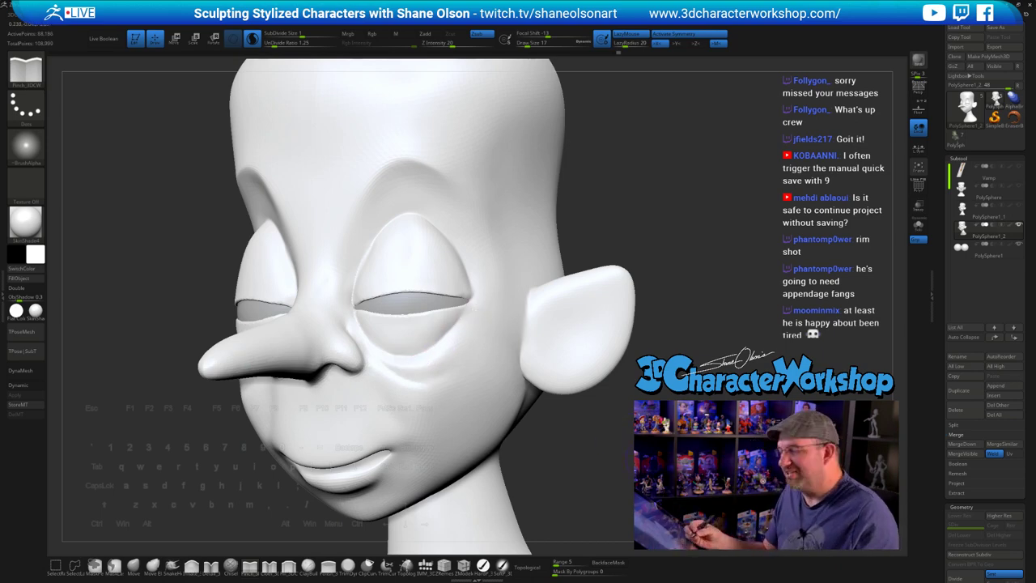
{"action": "left_click_drag", "start_coordinate": [728, 243], "coordinate": [734, 241]}
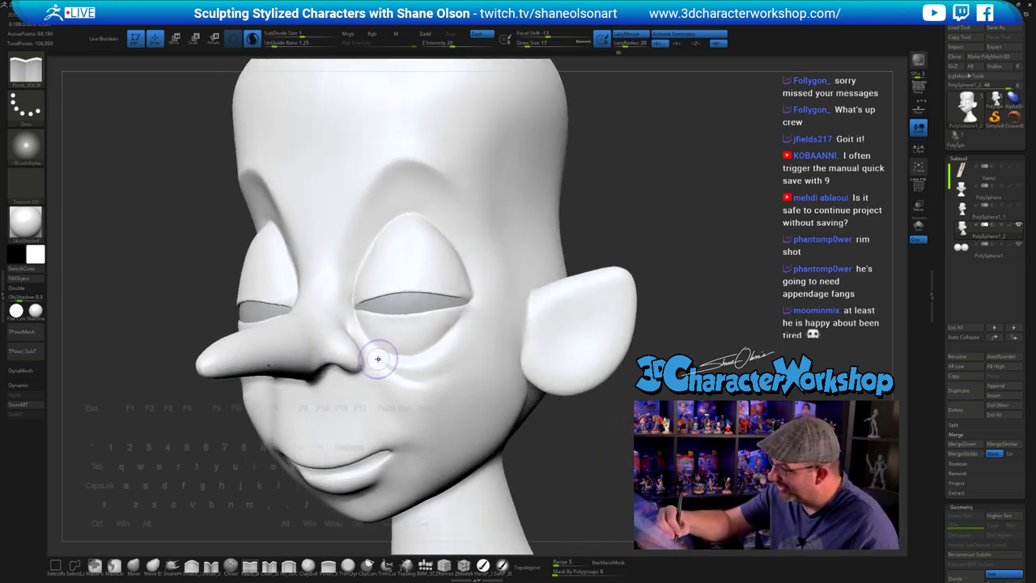
{"action": "left_click_drag", "start_coordinate": [375, 356], "coordinate": [395, 373]}
- Smooth the cheek transition just below the eye bag fold
{"action": "mouse_move", "coordinate": [624, 452]}
{"action": "left_mouse_down"}
{"action": "mouse_move", "coordinate": [598, 449]}
{"action": "mouse_move", "coordinate": [622, 451]}
{"action": "left_mouse_up"}
{"action": "left_click_drag", "start_coordinate": [411, 364], "coordinate": [429, 389], "text": "shift"}
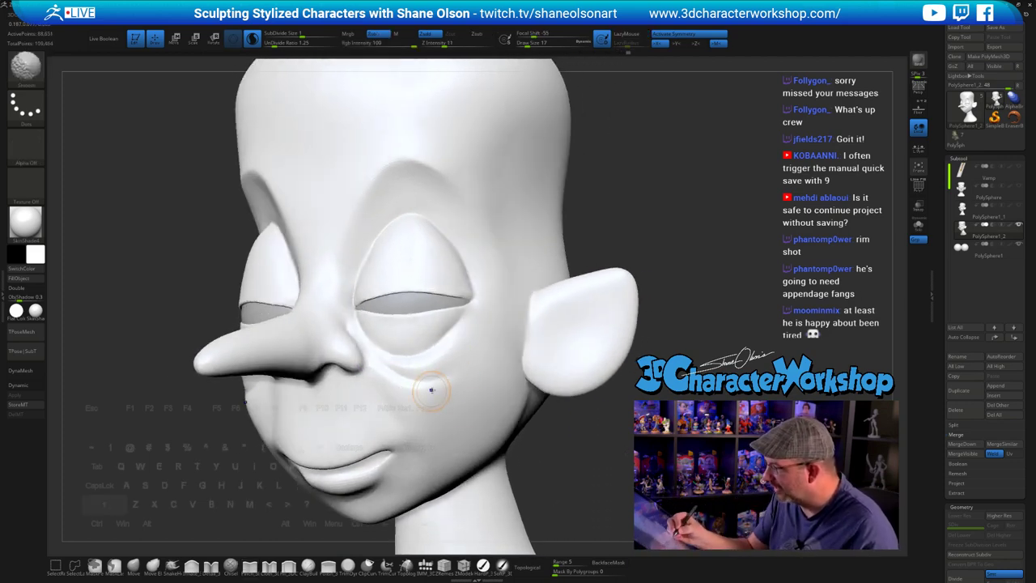
{"action": "mouse_move", "coordinate": [625, 448]}
{"action": "left_mouse_down", "text": "shift"}
{"action": "mouse_move", "coordinate": [680, 449]}
{"action": "mouse_move", "coordinate": [558, 453]}
{"action": "mouse_move", "coordinate": [502, 479]}
{"action": "left_mouse_up", "text": "shift"}
- Set the draw size to 11 and paint a mask over the inner hollow of the ear
{"action": "mouse_move", "coordinate": [690, 249]}
{"action": "left_mouse_down", "text": "alt"}
{"action": "mouse_move", "coordinate": [665, 282]}
{"action": "mouse_move", "coordinate": [658, 325]}
{"action": "left_mouse_up", "text": "alt"}
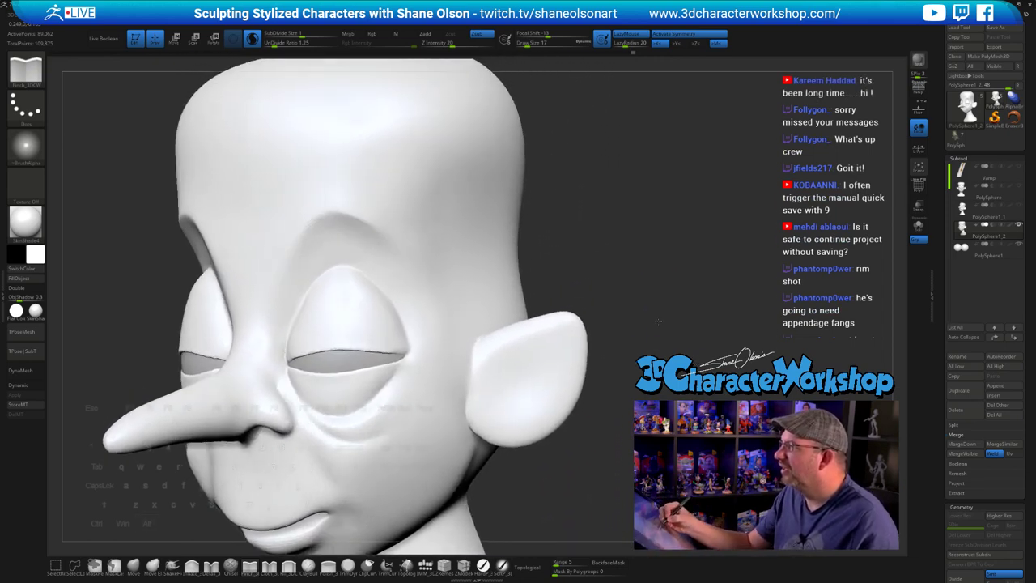
{"action": "left_click_drag", "start_coordinate": [608, 381], "coordinate": [632, 395]}
{"action": "key", "text": "s"}
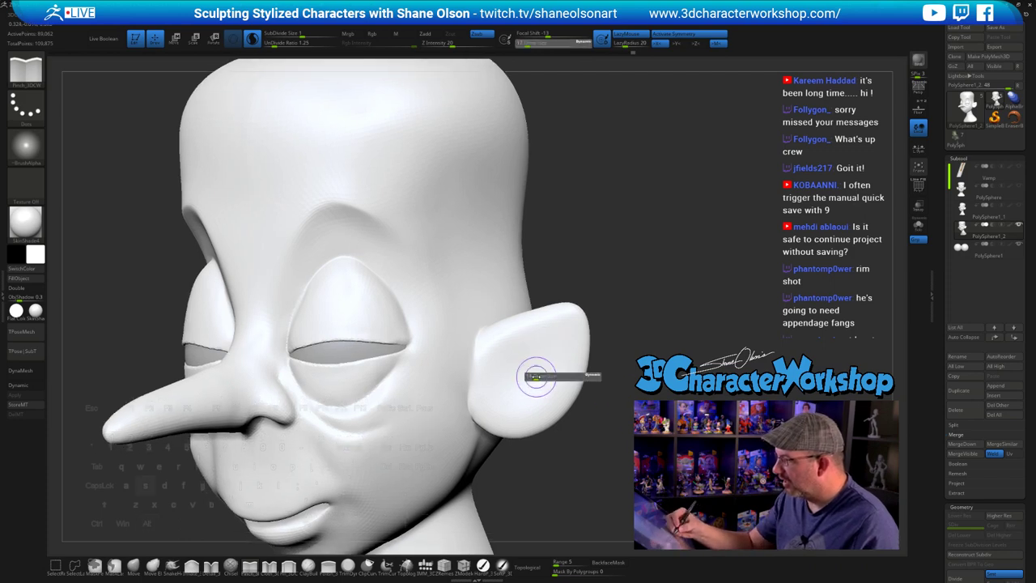
{"action": "left_click_drag", "start_coordinate": [536, 377], "coordinate": [534, 376]}
{"action": "right_click_drag", "start_coordinate": [531, 357], "coordinate": [528, 367], "text": "alt"}
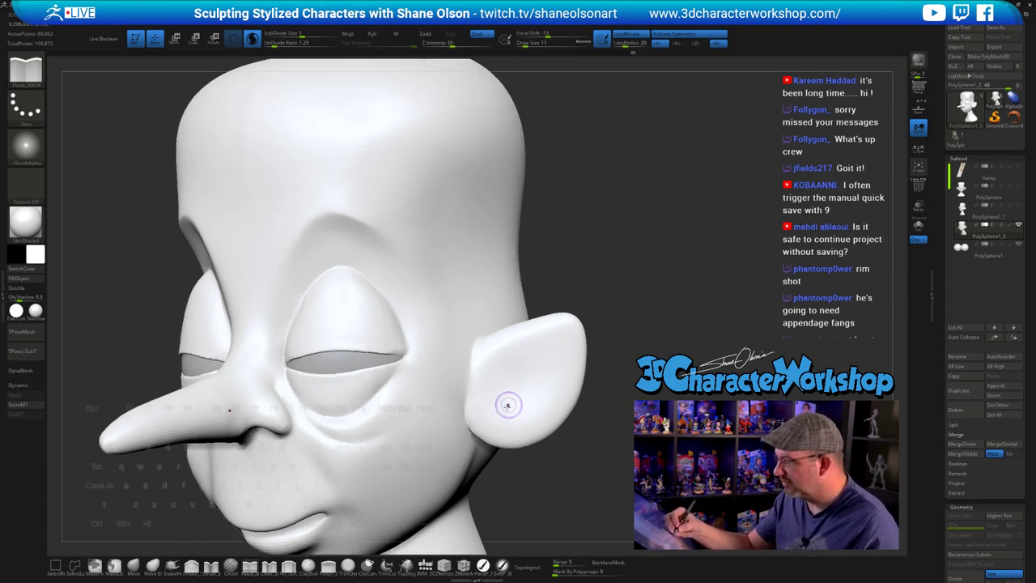
{"action": "mouse_move", "coordinate": [507, 407]}
{"action": "left_mouse_down", "text": "ctrl"}
{"action": "mouse_move", "coordinate": [522, 356]}
{"action": "mouse_move", "coordinate": [572, 334]}
{"action": "left_mouse_up", "text": "ctrl"}
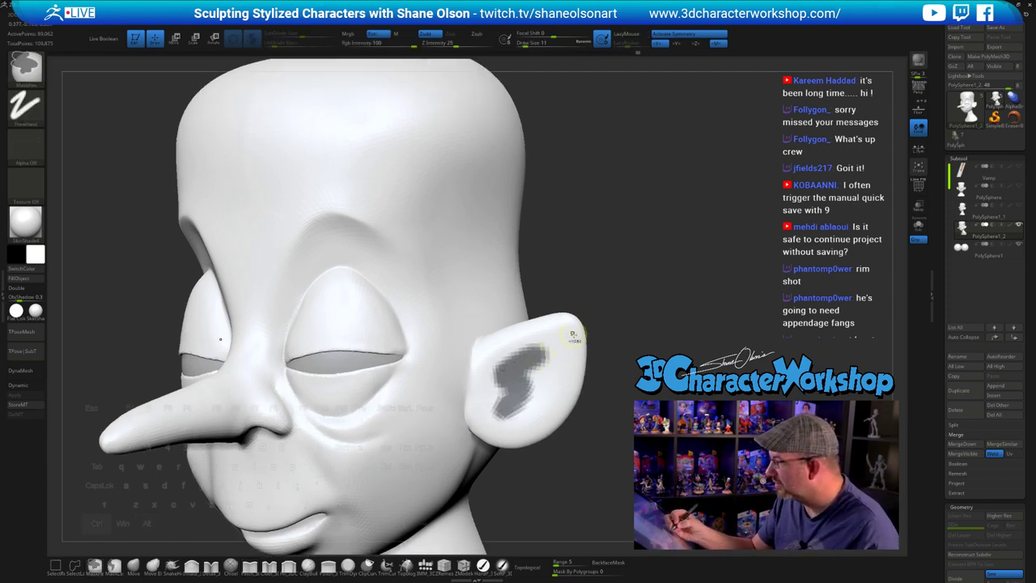
{"action": "mouse_move", "coordinate": [531, 368]}
{"action": "left_mouse_down", "text": "ctrl"}
{"action": "mouse_move", "coordinate": [552, 355]}
{"action": "mouse_move", "coordinate": [530, 377]}
{"action": "mouse_move", "coordinate": [557, 368]}
{"action": "mouse_move", "coordinate": [506, 415]}
{"action": "mouse_move", "coordinate": [495, 391]}
{"action": "left_mouse_up", "text": "ctrl"}
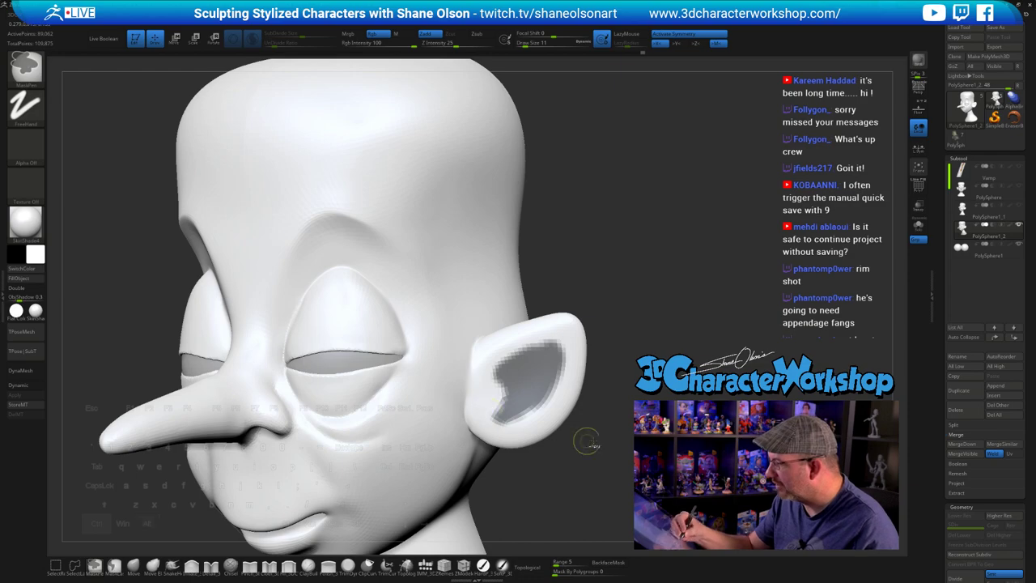
- Show the polygon wireframe and apply EdgeLoop Masked Border to the masked inner ear
{"action": "key", "text": "shift+f"}
{"action": "mouse_move", "coordinate": [628, 434]}
{"action": "left_mouse_down"}
{"action": "mouse_move", "coordinate": [628, 424]}
{"action": "mouse_move", "coordinate": [598, 424]}
{"action": "left_mouse_up"}
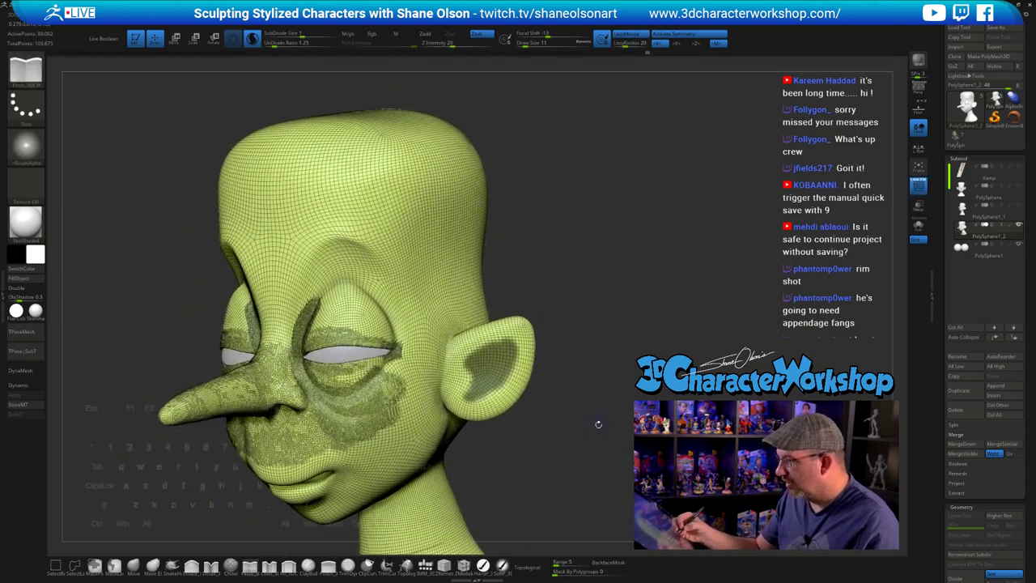
{"action": "key", "text": "grave"}
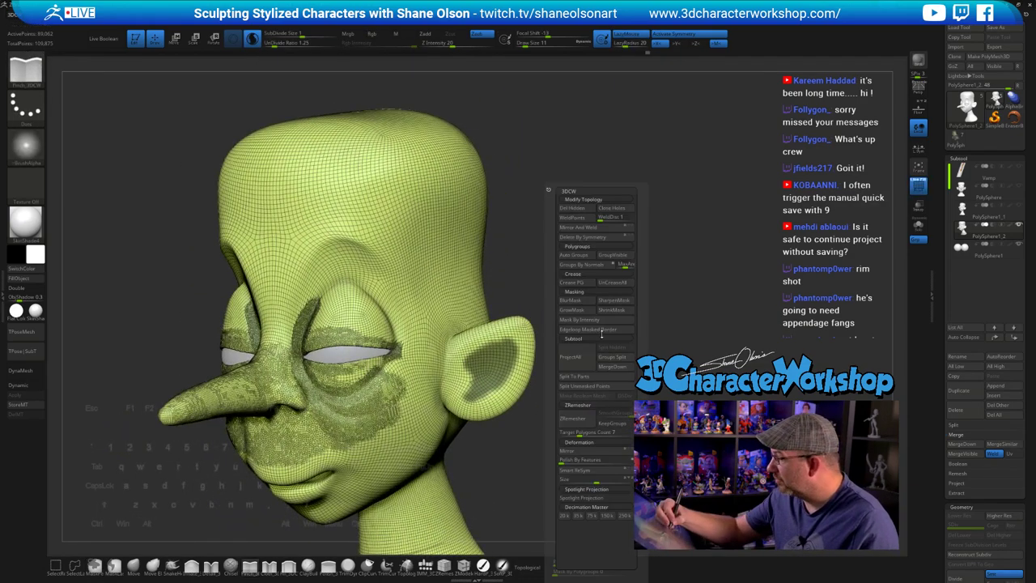
{"action": "left_click", "coordinate": [601, 330]}
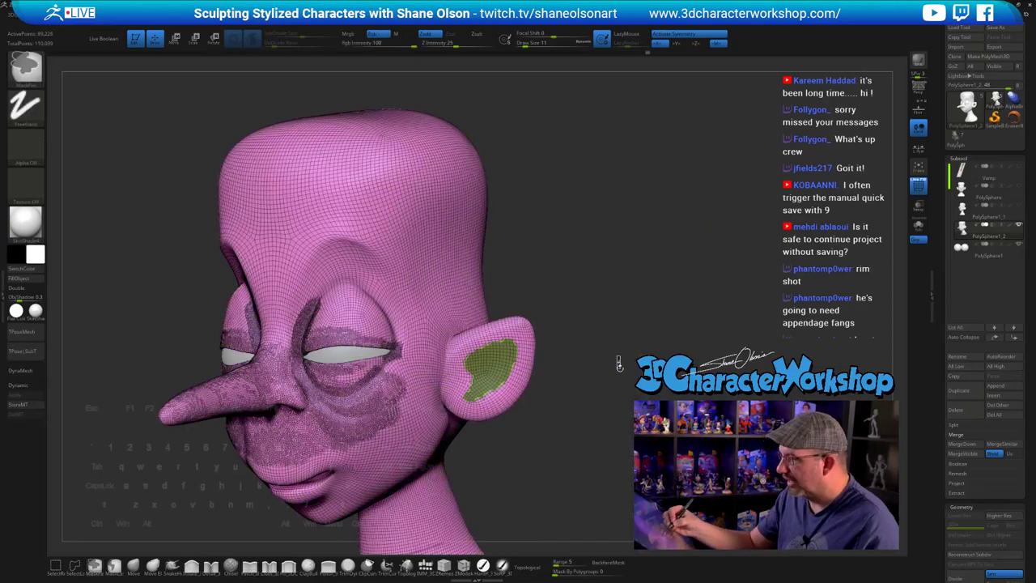
- Clear the mask from the inner ear and switch to the ZModeler brush
{"action": "left_click_drag", "start_coordinate": [620, 364], "coordinate": [524, 376]}
{"action": "left_click_drag", "start_coordinate": [525, 422], "coordinate": [506, 366]}
{"action": "key", "text": "w"}
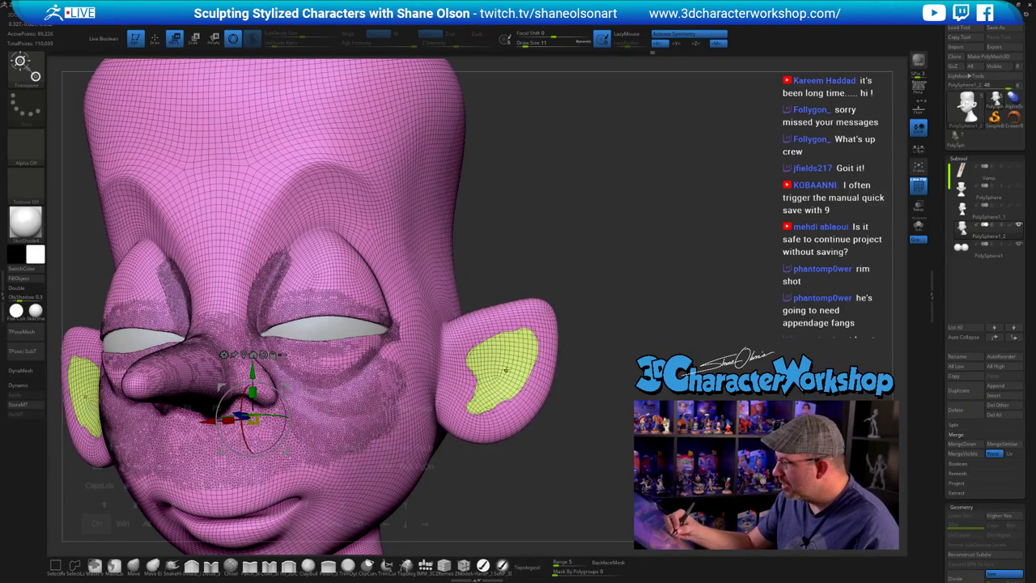
{"action": "key", "text": "q"}
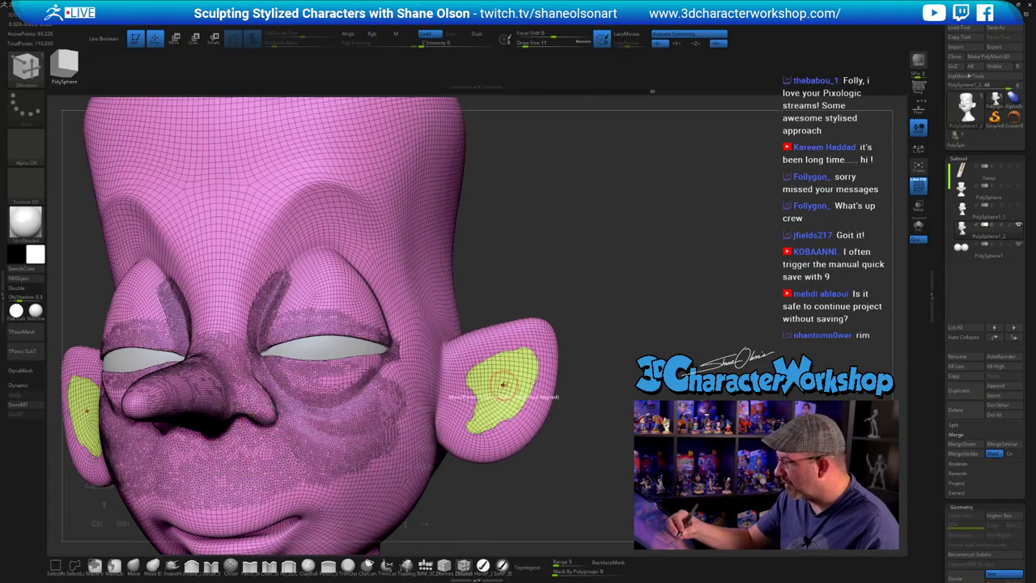
- Try to push the inner ear polygroup inward with ZModeler
{"action": "mouse_move", "coordinate": [502, 386]}
{"action": "left_mouse_down"}
{"action": "mouse_move", "coordinate": [485, 364]}
{"action": "mouse_move", "coordinate": [503, 377]}
{"action": "left_mouse_up"}
{"action": "left_click_drag", "start_coordinate": [473, 345], "coordinate": [486, 360]}
{"action": "left_click_drag", "start_coordinate": [559, 381], "coordinate": [534, 368]}
{"action": "key", "text": "ctrl+z"}
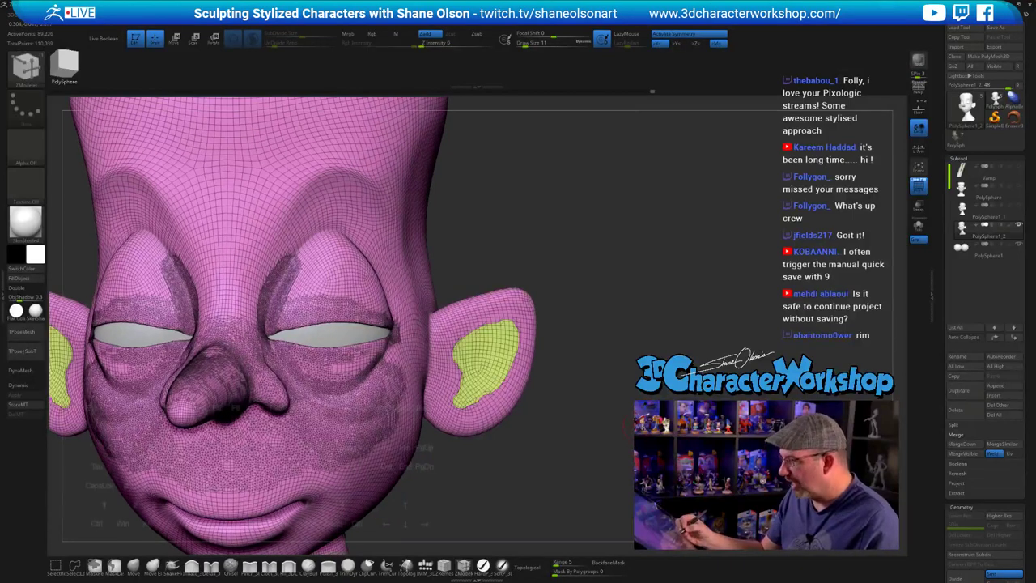
- Apply Polish By Features, and push the inner ear polygroup inward with ZModeler to form a hollow
{"action": "key", "text": "space"}
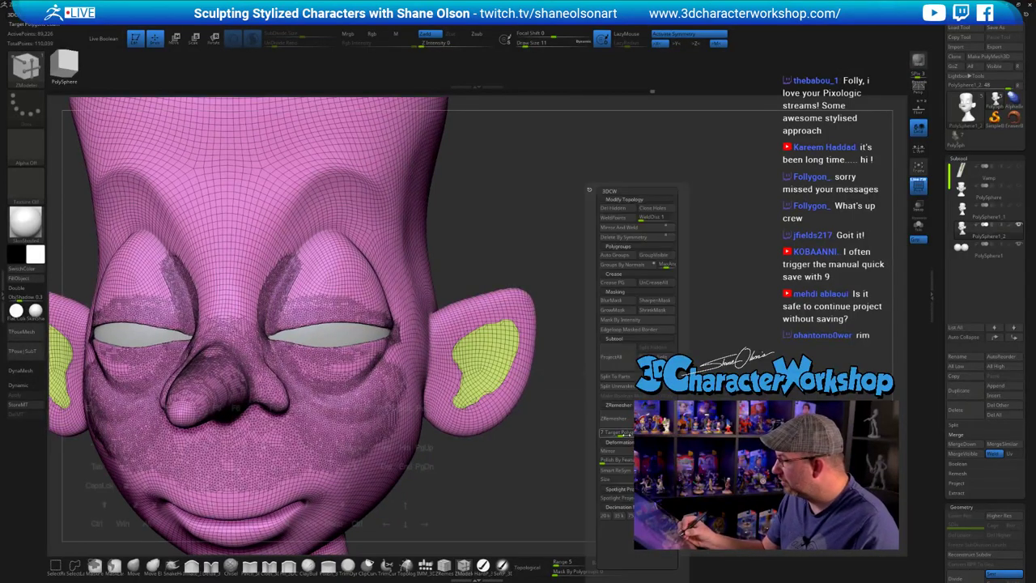
{"action": "left_click_drag", "start_coordinate": [608, 459], "coordinate": [621, 459]}
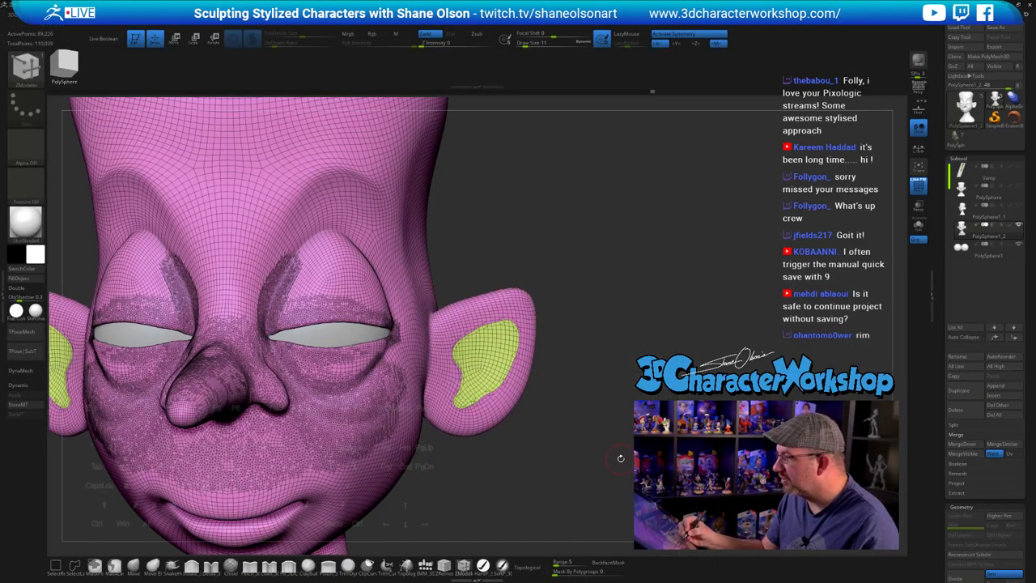
{"action": "left_click_drag", "start_coordinate": [598, 405], "coordinate": [639, 457]}
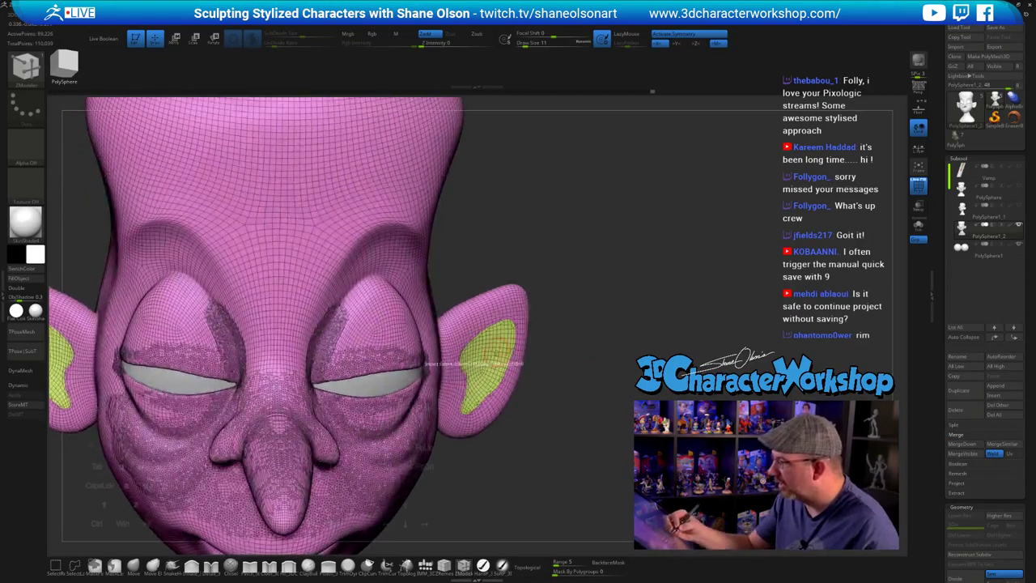
{"action": "left_click_drag", "start_coordinate": [496, 353], "coordinate": [469, 357]}
{"action": "left_click_drag", "start_coordinate": [564, 395], "coordinate": [617, 398]}
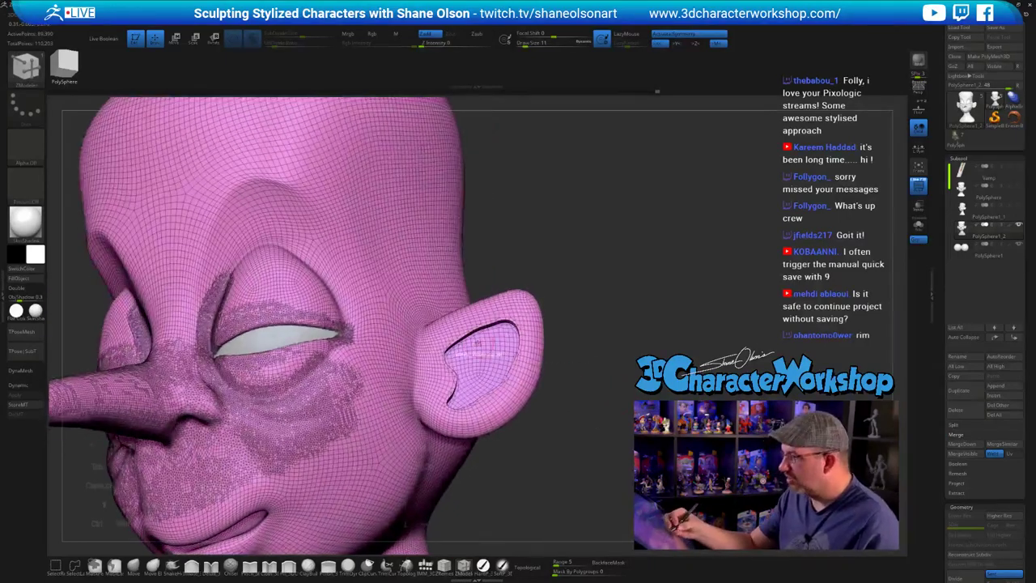
- Smooth the ear's hollow and surrounding rim, and hide the polygon wireframe
{"action": "mouse_move", "coordinate": [477, 349]}
{"action": "left_mouse_down", "text": "shift"}
{"action": "mouse_move", "coordinate": [484, 333]}
{"action": "mouse_move", "coordinate": [465, 343]}
{"action": "mouse_move", "coordinate": [518, 336]}
{"action": "mouse_move", "coordinate": [515, 374]}
{"action": "mouse_move", "coordinate": [471, 391]}
{"action": "mouse_move", "coordinate": [454, 384]}
{"action": "mouse_move", "coordinate": [483, 419]}
{"action": "left_mouse_up", "text": "shift"}
{"action": "right_click_drag", "start_coordinate": [483, 419], "coordinate": [522, 450]}
{"action": "mouse_move", "coordinate": [477, 406]}
{"action": "left_mouse_down", "text": "shift"}
{"action": "mouse_move", "coordinate": [495, 385]}
{"action": "mouse_move", "coordinate": [462, 412]}
{"action": "left_mouse_up", "text": "shift"}
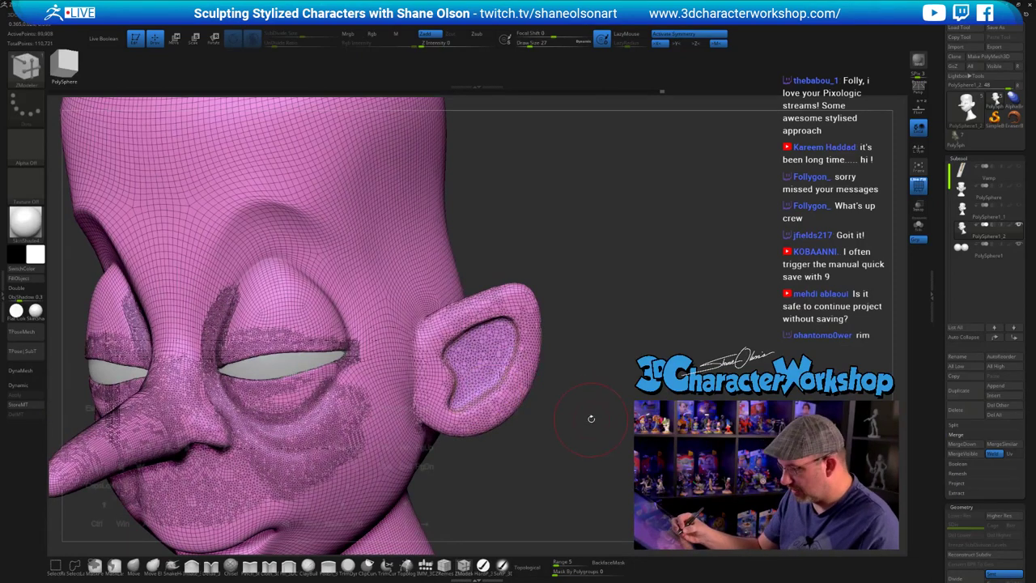
{"action": "key", "text": "shift+f"}
{"action": "left_click_drag", "start_coordinate": [594, 421], "coordinate": [597, 419], "text": "shift"}
{"action": "key", "text": "s"}
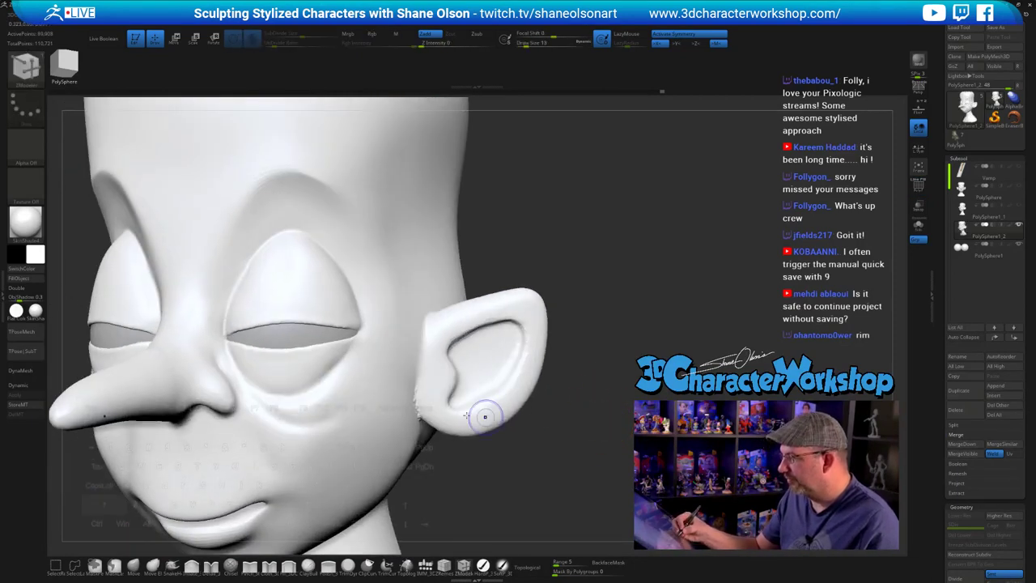
- Smooth the seam where the lower front edge of the ear joins the cheek
{"action": "mouse_move", "coordinate": [430, 419]}
{"action": "left_mouse_down", "text": "shift"}
{"action": "mouse_move", "coordinate": [417, 377]}
{"action": "mouse_move", "coordinate": [421, 414]}
{"action": "left_mouse_up", "text": "shift"}
{"action": "left_click_drag", "start_coordinate": [565, 436], "coordinate": [557, 441]}
{"action": "key", "text": "s"}
{"action": "left_click_drag", "start_coordinate": [572, 449], "coordinate": [588, 404]}
{"action": "key", "text": "b"}
{"action": "key", "text": "c"}
{"action": "key", "text": "b"}
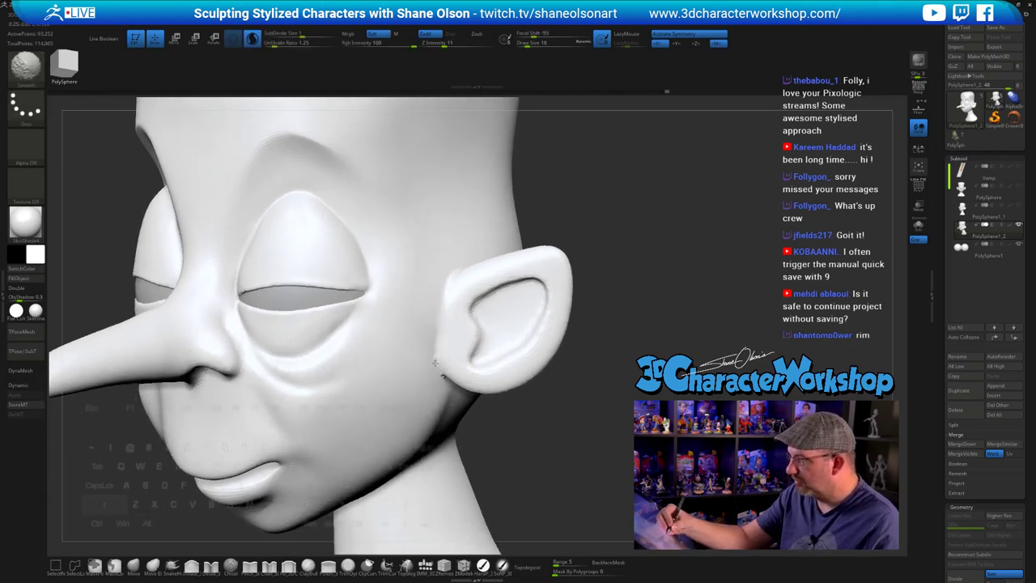
{"action": "right_click_drag", "start_coordinate": [495, 371], "coordinate": [449, 296]}
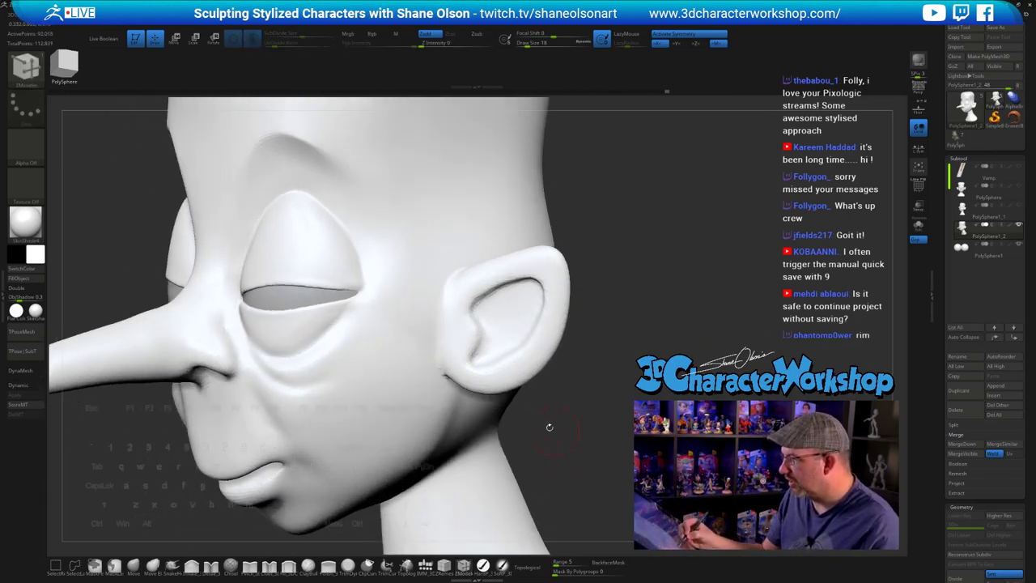
- Fill and smooth the transition between the front of the ear and the side of the head with the Fill_3DCW brush
{"action": "key", "text": "b"}
{"action": "key", "text": "z"}
{"action": "key", "text": "m"}
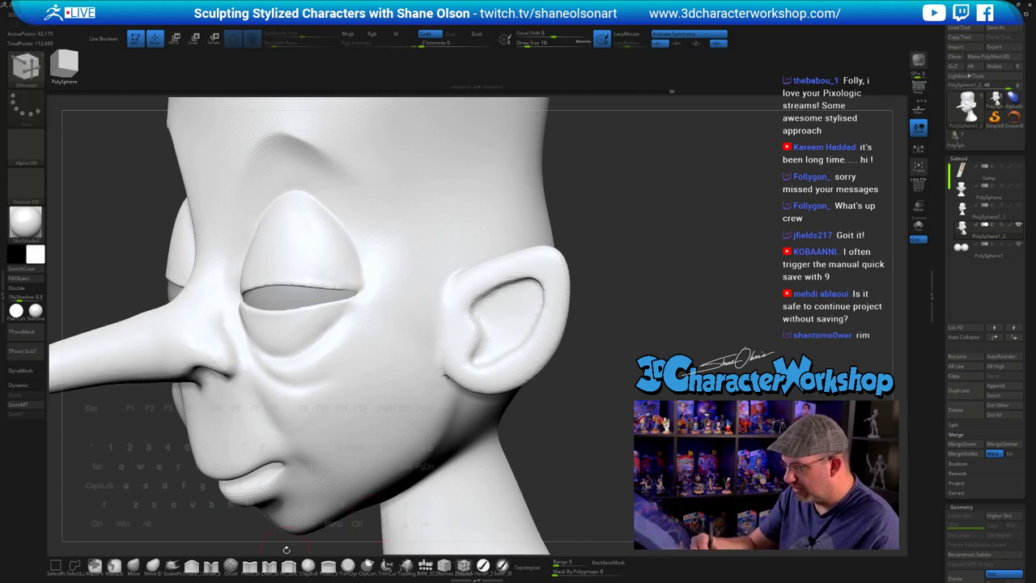
{"action": "left_click", "coordinate": [288, 568]}
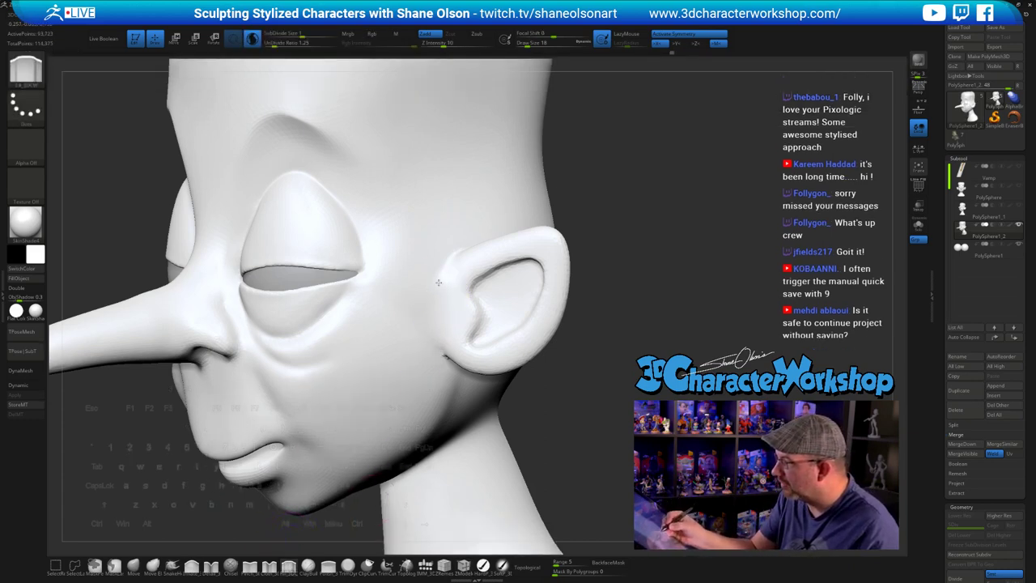
{"action": "mouse_move", "coordinate": [562, 391]}
{"action": "left_mouse_down"}
{"action": "mouse_move", "coordinate": [615, 395]}
{"action": "mouse_move", "coordinate": [613, 377]}
{"action": "mouse_move", "coordinate": [627, 375]}
{"action": "left_mouse_up"}
{"action": "left_click_drag", "start_coordinate": [451, 309], "coordinate": [443, 306], "text": "shift"}
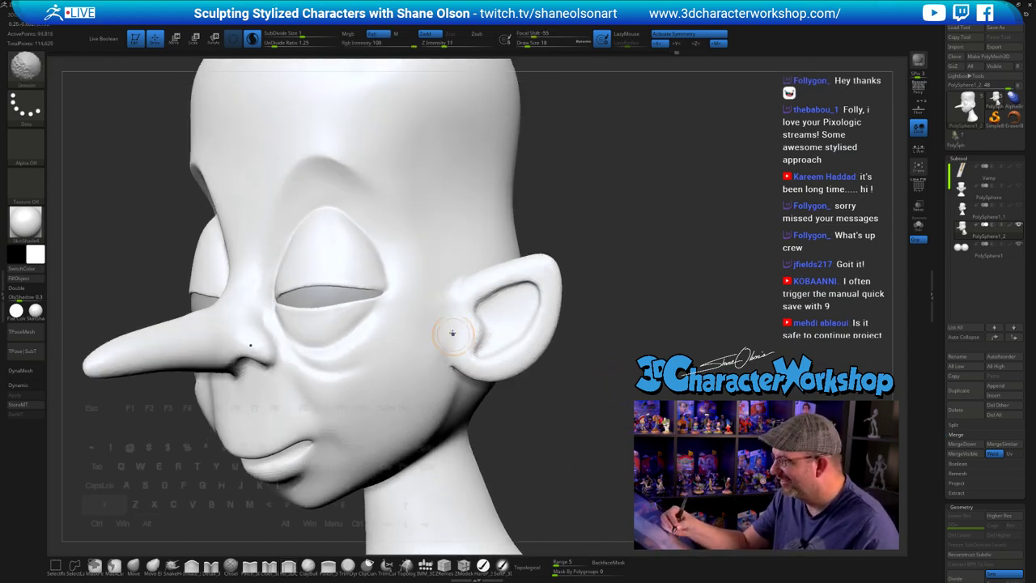
{"action": "left_click_drag", "start_coordinate": [559, 397], "coordinate": [565, 344]}
{"action": "right_click_drag", "start_coordinate": [447, 320], "coordinate": [415, 369]}
{"action": "right_click_drag", "start_coordinate": [572, 430], "coordinate": [578, 415], "text": "alt"}
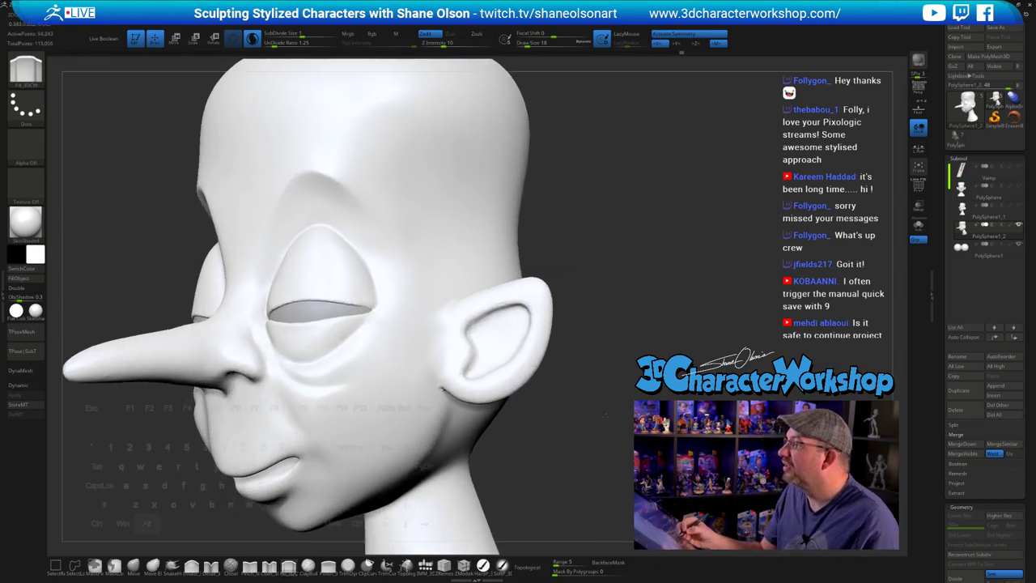
- Enlarge the brush to draw size 25, and fill and smooth the cheek in front of the ear
{"action": "mouse_move", "coordinate": [619, 324]}
{"action": "right_mouse_down", "text": "ctrl"}
{"action": "mouse_move", "coordinate": [618, 280]}
{"action": "mouse_move", "coordinate": [580, 298]}
{"action": "right_mouse_up", "text": "ctrl"}
{"action": "key", "text": "]"}
{"action": "left_click_drag", "start_coordinate": [397, 378], "coordinate": [406, 346]}
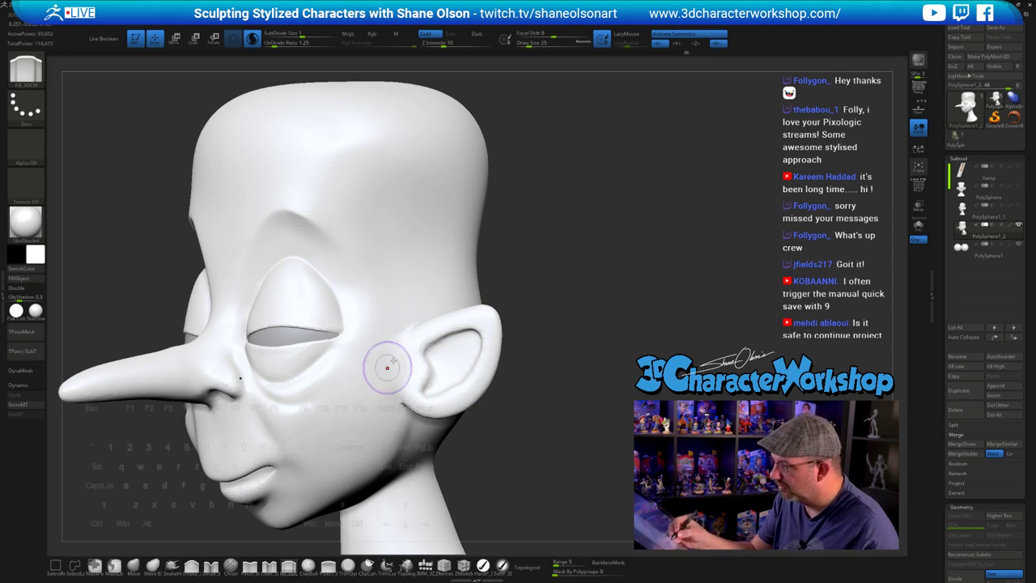
{"action": "right_click_drag", "start_coordinate": [531, 410], "coordinate": [561, 377]}
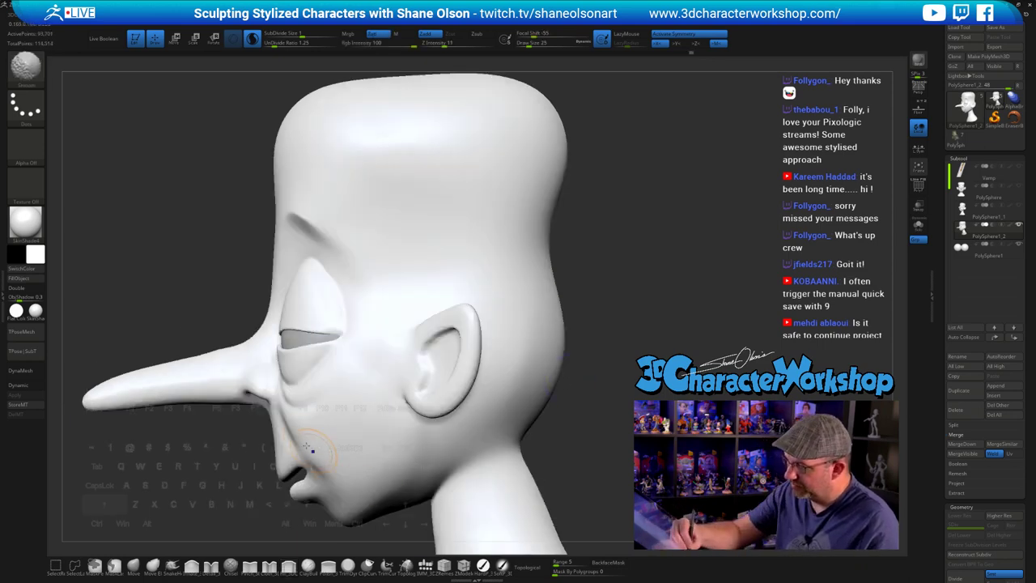
{"action": "mouse_move", "coordinate": [335, 432]}
{"action": "right_mouse_down"}
{"action": "mouse_move", "coordinate": [572, 403]}
{"action": "mouse_move", "coordinate": [351, 495]}
{"action": "mouse_move", "coordinate": [567, 412]}
{"action": "mouse_move", "coordinate": [562, 429]}
{"action": "mouse_move", "coordinate": [522, 417]}
{"action": "mouse_move", "coordinate": [498, 433]}
{"action": "right_mouse_up"}
- Sculpt a crease at the mouth corner with the Detail_3DCW brush at draw size 22
{"action": "left_click", "coordinate": [267, 566]}
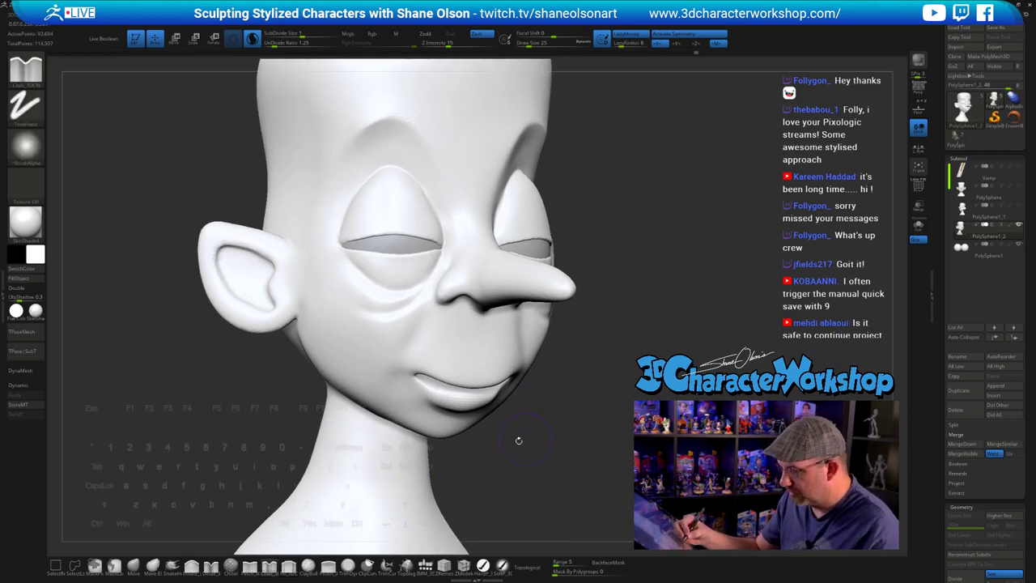
{"action": "left_click", "coordinate": [211, 568]}
{"action": "mouse_move", "coordinate": [565, 427]}
{"action": "left_mouse_down"}
{"action": "mouse_move", "coordinate": [578, 439]}
{"action": "mouse_move", "coordinate": [558, 441]}
{"action": "left_mouse_up"}
{"action": "key", "text": "s"}
{"action": "right_click_drag", "start_coordinate": [544, 438], "coordinate": [534, 433]}
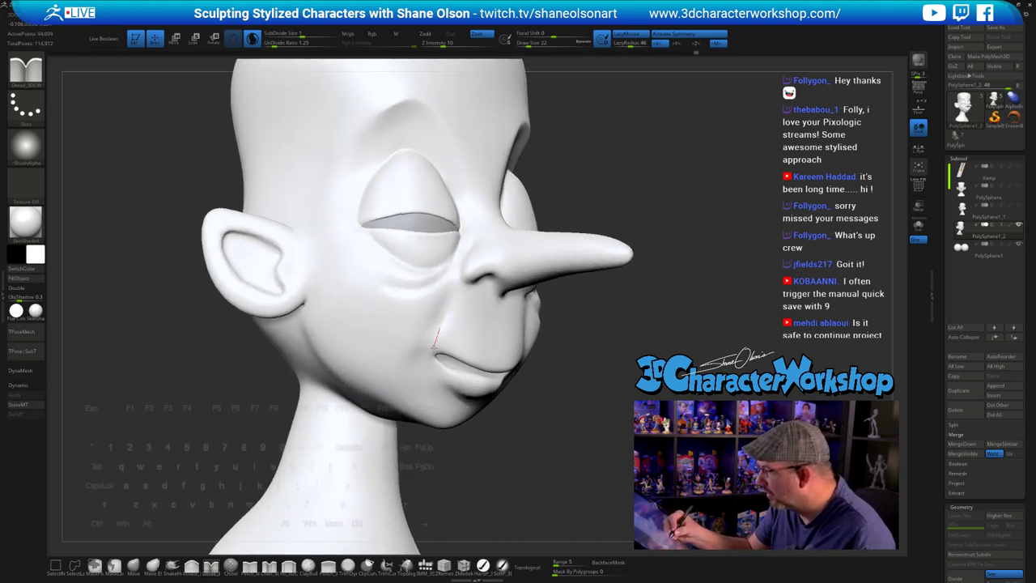
{"action": "left_click_drag", "start_coordinate": [562, 441], "coordinate": [556, 423]}
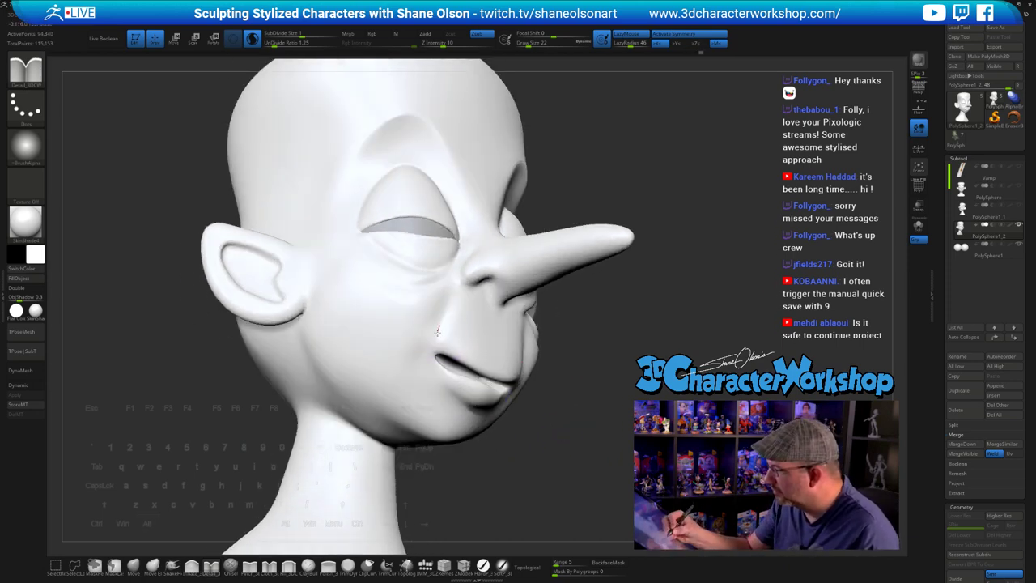
{"action": "mouse_move", "coordinate": [553, 427]}
{"action": "right_mouse_down"}
{"action": "mouse_move", "coordinate": [441, 344]}
{"action": "mouse_move", "coordinate": [615, 429]}
{"action": "mouse_move", "coordinate": [554, 411]}
{"action": "right_mouse_up"}
{"action": "key", "text": "shift"}
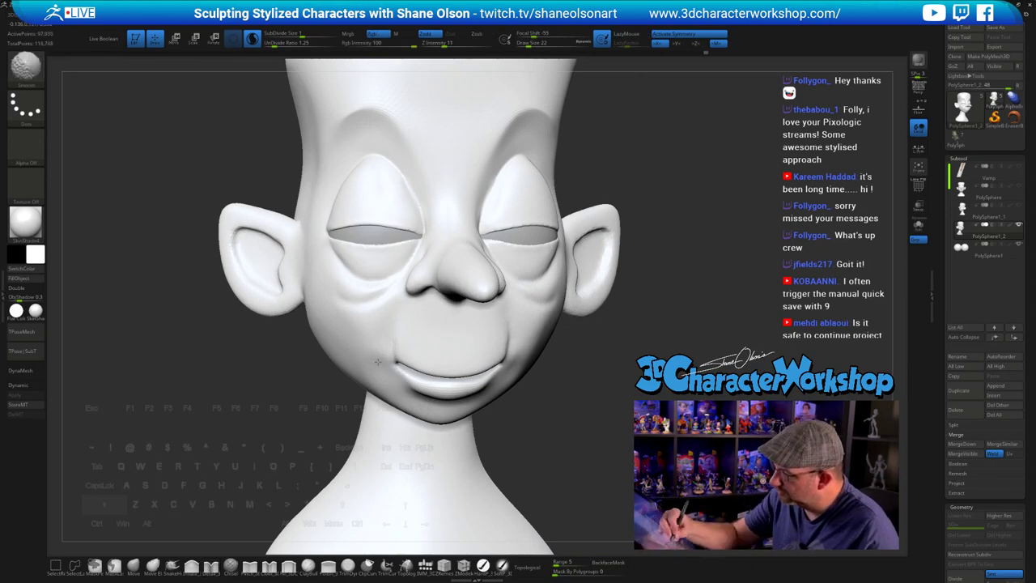
- Smooth the cheek and chin surfaces around the mouth corners and along the jaw
{"action": "mouse_move", "coordinate": [489, 378]}
{"action": "right_mouse_down"}
{"action": "mouse_move", "coordinate": [572, 432]}
{"action": "mouse_move", "coordinate": [529, 423]}
{"action": "mouse_move", "coordinate": [562, 395]}
{"action": "right_mouse_up"}
{"action": "left_click_drag", "start_coordinate": [397, 384], "coordinate": [417, 376], "text": "shift"}
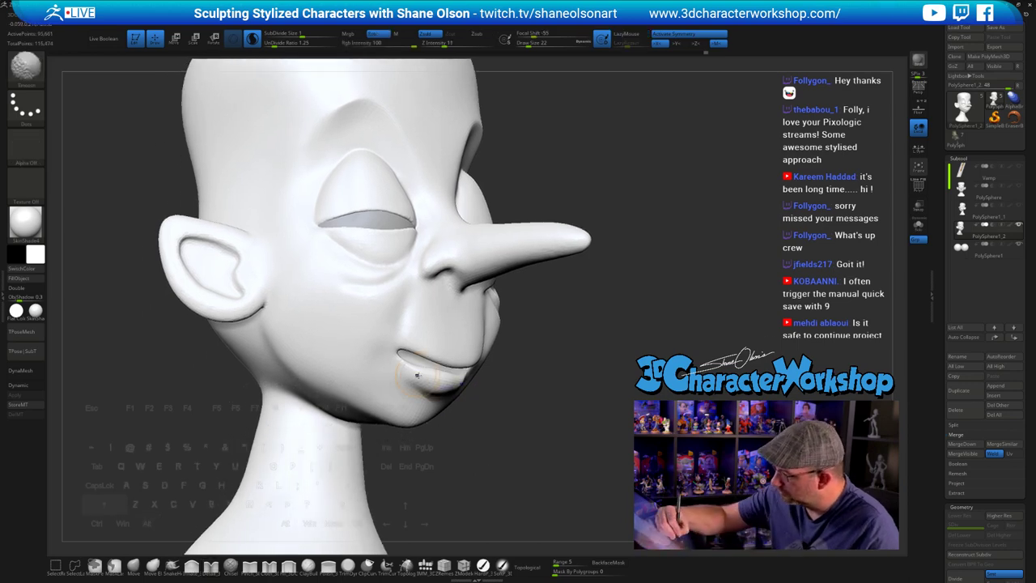
{"action": "mouse_move", "coordinate": [416, 405]}
{"action": "right_mouse_down"}
{"action": "mouse_move", "coordinate": [547, 432]}
{"action": "mouse_move", "coordinate": [522, 397]}
{"action": "mouse_move", "coordinate": [536, 432]}
{"action": "mouse_move", "coordinate": [548, 421]}
{"action": "mouse_move", "coordinate": [530, 412]}
{"action": "right_mouse_up"}
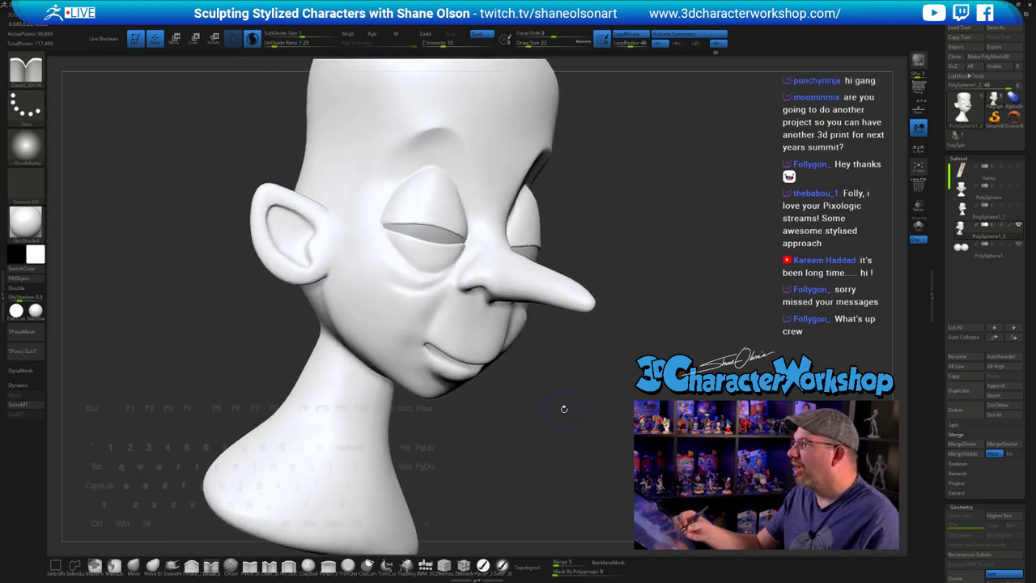
{"action": "mouse_move", "coordinate": [563, 413]}
{"action": "left_mouse_down", "text": "shift"}
{"action": "mouse_move", "coordinate": [570, 410]}
{"action": "mouse_move", "coordinate": [559, 418]}
{"action": "mouse_move", "coordinate": [558, 409]}
{"action": "left_mouse_up", "text": "shift"}
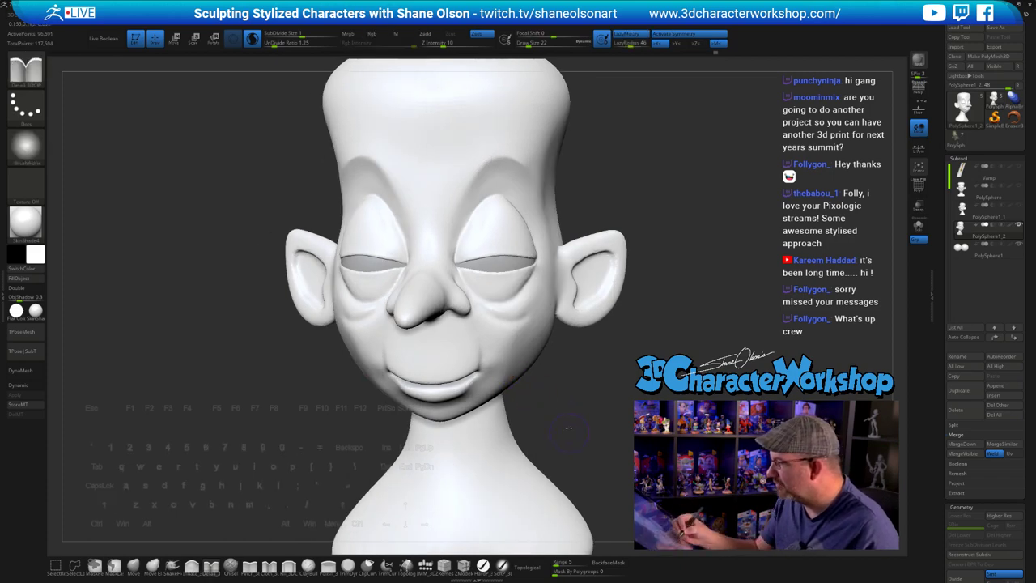
{"action": "right_click_drag", "start_coordinate": [496, 373], "coordinate": [496, 379]}
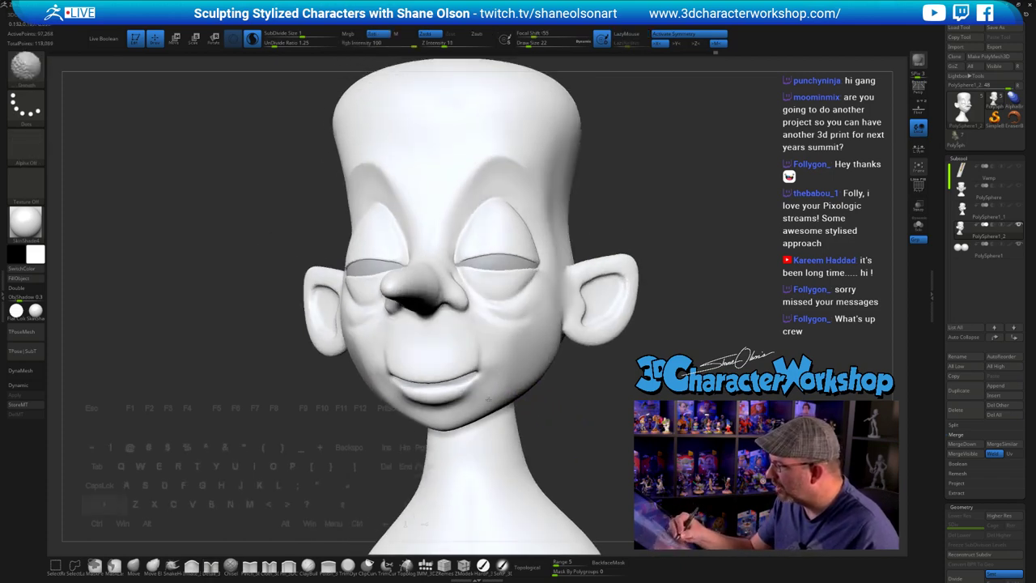
{"action": "left_click_drag", "start_coordinate": [488, 399], "coordinate": [500, 398], "text": "shift"}
{"action": "right_click_drag", "start_coordinate": [594, 433], "coordinate": [621, 419]}
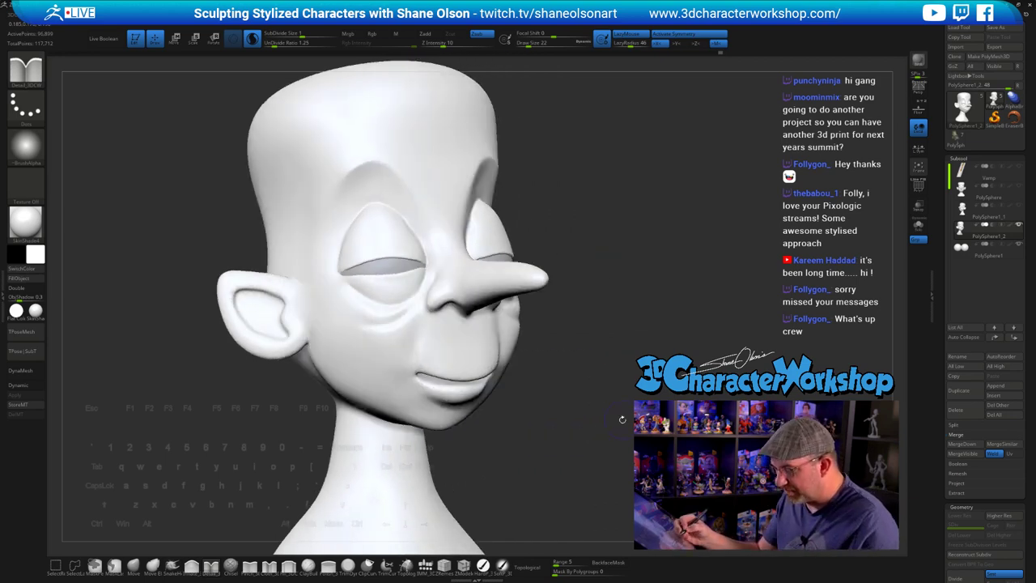
- Try to reshape the mouth corner and lower lip using the Move brush, and undo the changes
{"action": "mouse_move", "coordinate": [548, 438]}
{"action": "right_mouse_down"}
{"action": "mouse_move", "coordinate": [518, 442]}
{"action": "mouse_move", "coordinate": [487, 391]}
{"action": "right_mouse_up"}
{"action": "left_click", "coordinate": [133, 565]}
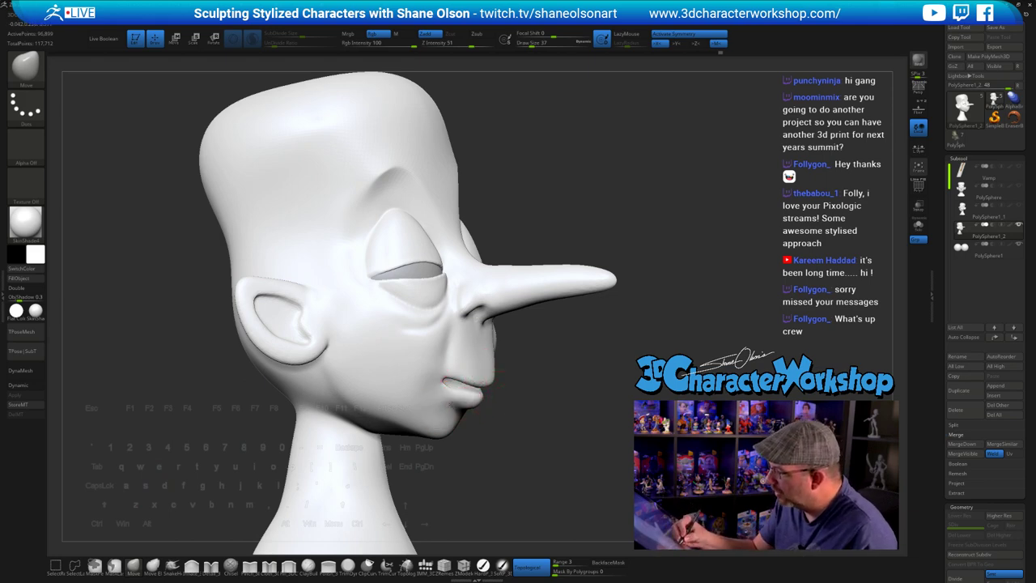
{"action": "left_click_drag", "start_coordinate": [467, 390], "coordinate": [467, 393], "text": "shift"}
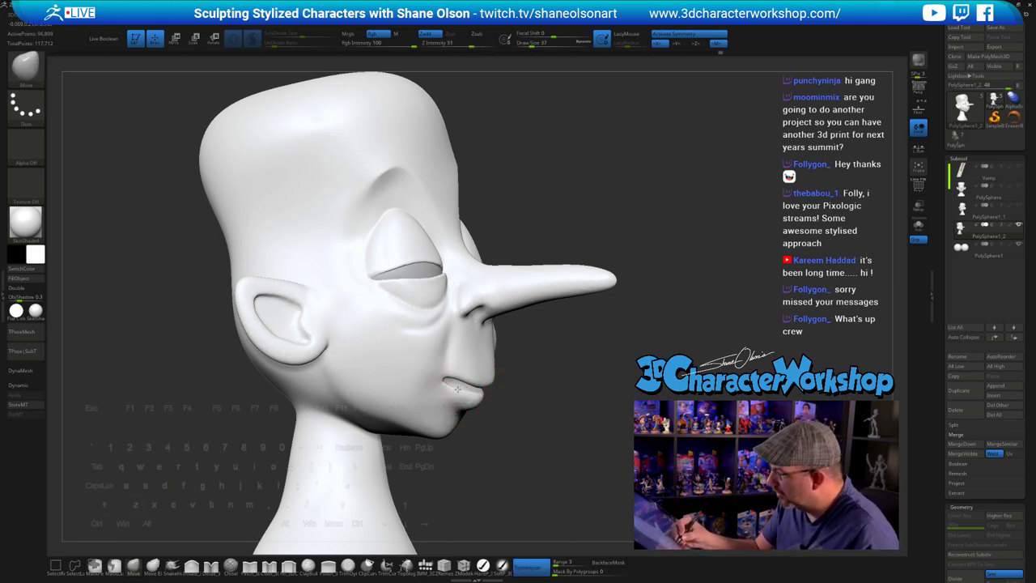
{"action": "right_click_drag", "start_coordinate": [459, 395], "coordinate": [497, 425]}
{"action": "key", "text": "ctrl+z"}
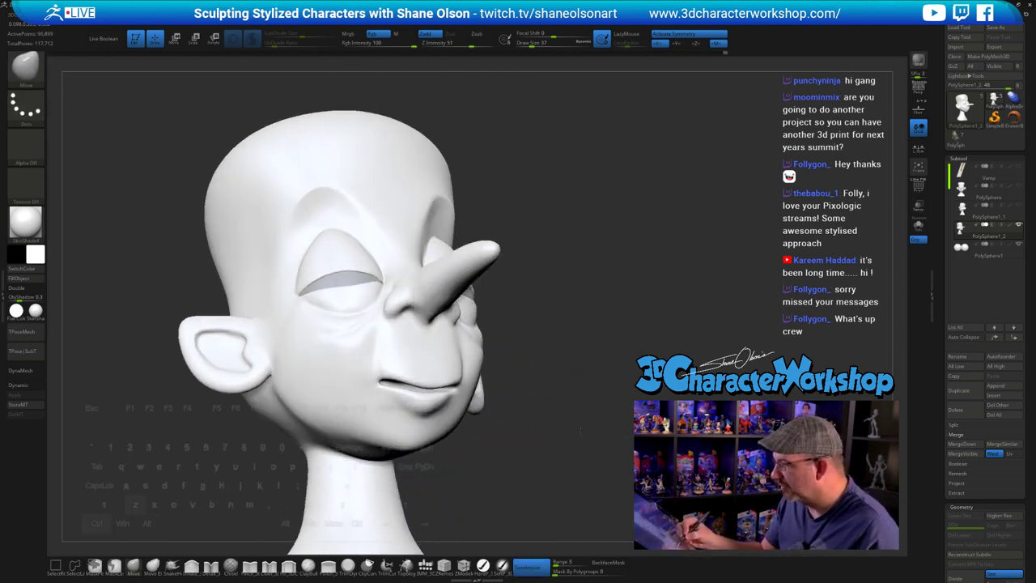
{"action": "key", "text": "ctrl+z"}
{"action": "mouse_move", "coordinate": [567, 439]}
{"action": "right_mouse_down"}
{"action": "mouse_move", "coordinate": [548, 445]}
{"action": "mouse_move", "coordinate": [565, 407]}
{"action": "right_mouse_up"}
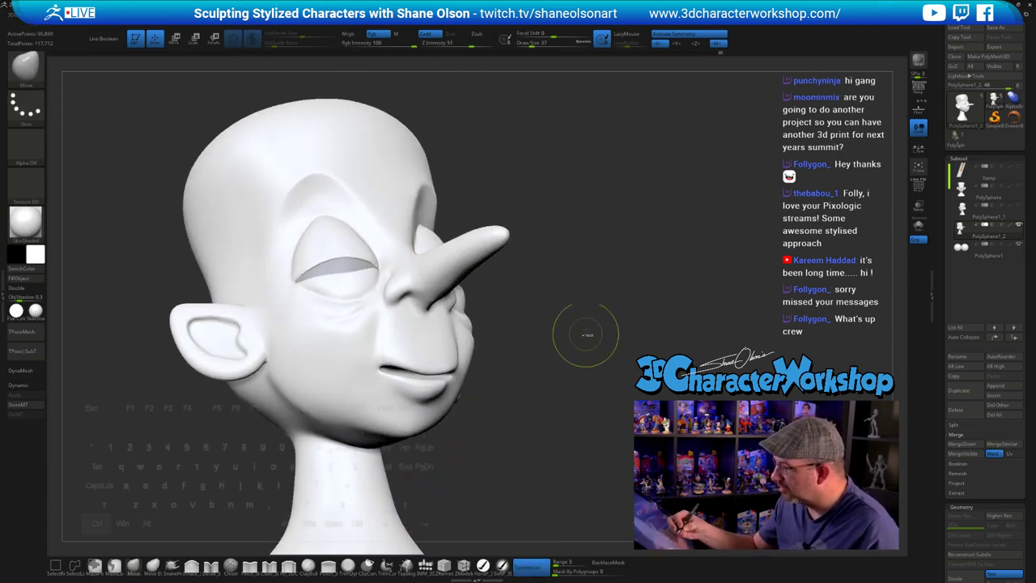
{"action": "mouse_move", "coordinate": [590, 256]}
{"action": "left_mouse_down", "text": "ctrl"}
{"action": "mouse_move", "coordinate": [426, 221]}
{"action": "mouse_move", "coordinate": [406, 375]}
{"action": "left_mouse_up", "text": "ctrl"}
{"action": "left_click_drag", "start_coordinate": [504, 380], "coordinate": [523, 390], "text": "ctrl"}
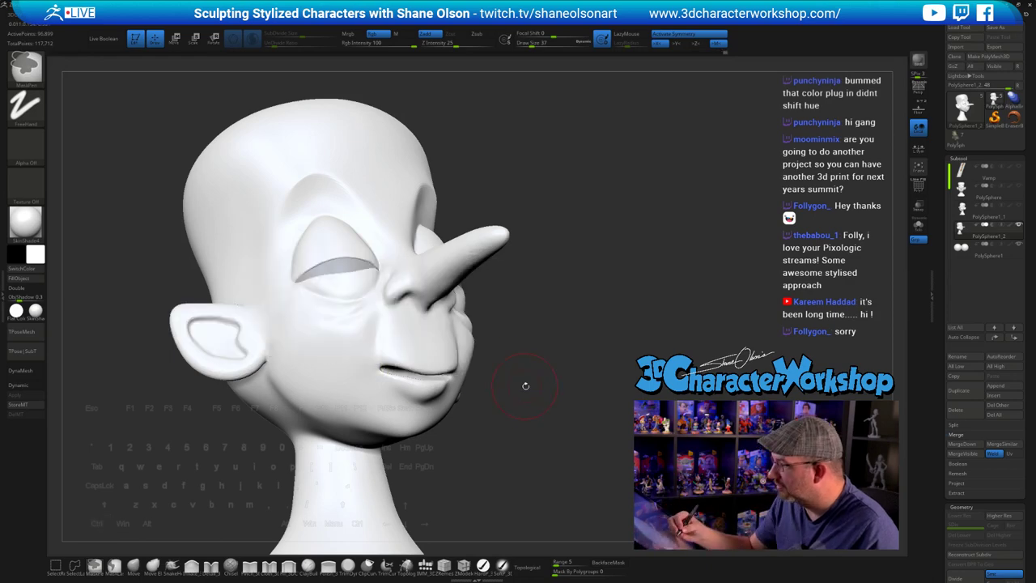
{"action": "mouse_move", "coordinate": [535, 394]}
{"action": "right_mouse_down", "text": "alt"}
{"action": "mouse_move", "coordinate": [540, 379]}
{"action": "mouse_move", "coordinate": [534, 393]}
{"action": "mouse_move", "coordinate": [560, 377]}
{"action": "mouse_move", "coordinate": [475, 392]}
{"action": "right_mouse_up", "text": "alt"}
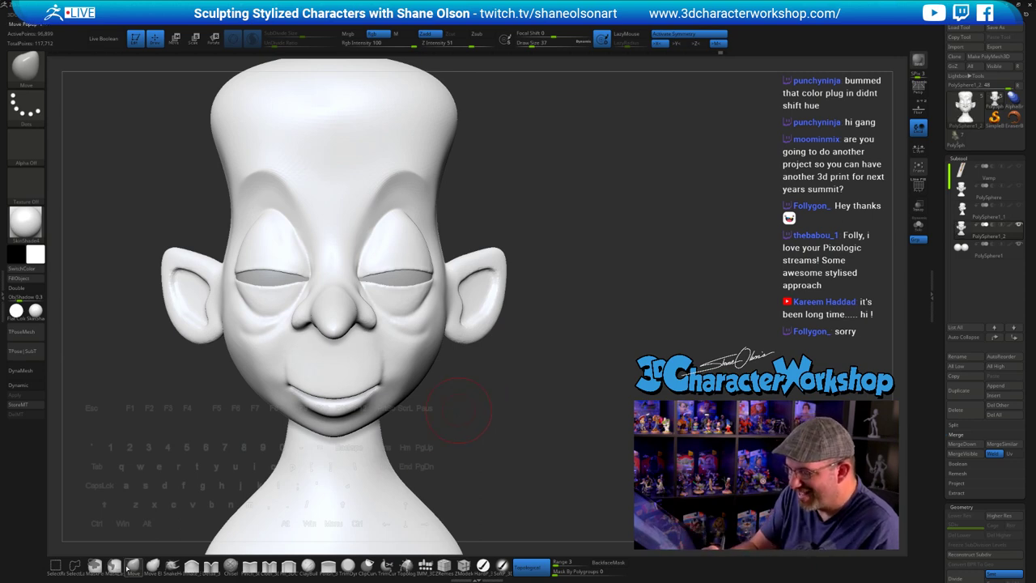
- Lasso-mask the face below the mouth line including the neck, and invert the mask to leave only that area editable
{"action": "right_click_drag", "start_coordinate": [439, 430], "coordinate": [460, 461]}
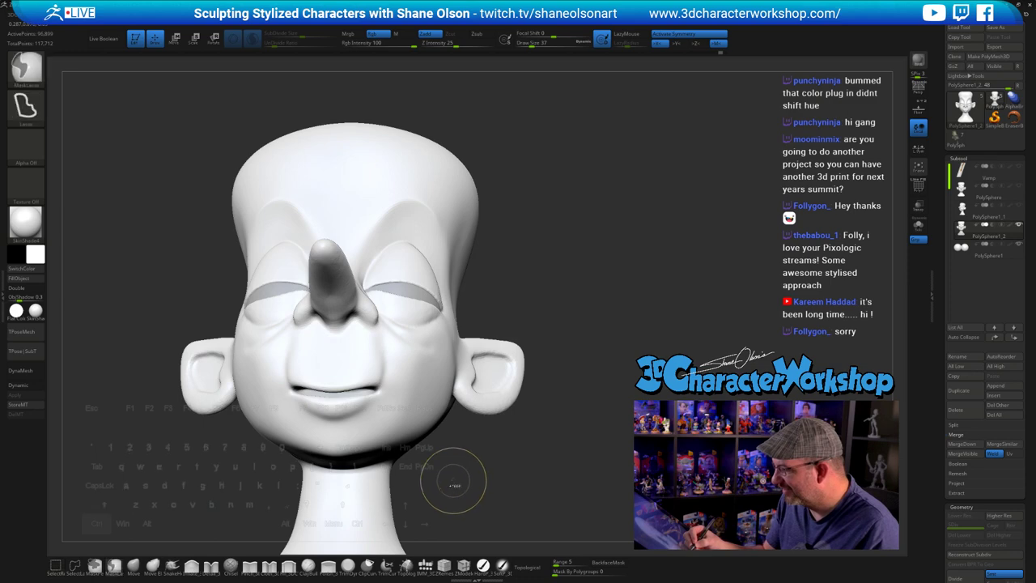
{"action": "mouse_move", "coordinate": [483, 401]}
{"action": "left_mouse_down", "text": "ctrl"}
{"action": "mouse_move", "coordinate": [395, 385]}
{"action": "mouse_move", "coordinate": [327, 394]}
{"action": "mouse_move", "coordinate": [328, 492]}
{"action": "mouse_move", "coordinate": [484, 503]}
{"action": "left_mouse_up", "text": "ctrl"}
{"action": "right_click_drag", "start_coordinate": [500, 470], "coordinate": [456, 495]}
{"action": "mouse_move", "coordinate": [457, 500]}
{"action": "left_mouse_down", "text": "ctrl"}
{"action": "mouse_move", "coordinate": [454, 437]}
{"action": "mouse_move", "coordinate": [372, 394]}
{"action": "mouse_move", "coordinate": [348, 396]}
{"action": "mouse_move", "coordinate": [322, 429]}
{"action": "mouse_move", "coordinate": [319, 455]}
{"action": "left_mouse_up", "text": "ctrl"}
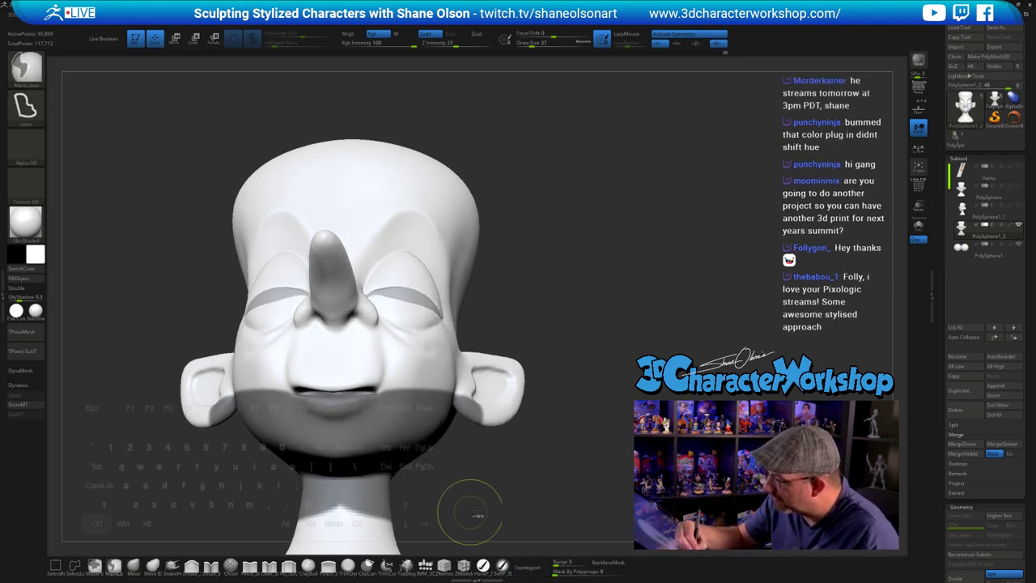
{"action": "right_click_drag", "start_coordinate": [472, 468], "coordinate": [483, 451]}
{"action": "mouse_move", "coordinate": [484, 464]}
{"action": "left_mouse_down", "text": "ctrl"}
{"action": "mouse_move", "coordinate": [337, 395]}
{"action": "mouse_move", "coordinate": [178, 403]}
{"action": "mouse_move", "coordinate": [483, 536]}
{"action": "left_mouse_up", "text": "ctrl"}
{"action": "mouse_move", "coordinate": [506, 405]}
{"action": "right_mouse_down", "text": "ctrl"}
{"action": "mouse_move", "coordinate": [507, 437]}
{"action": "mouse_move", "coordinate": [504, 411]}
{"action": "mouse_move", "coordinate": [474, 389]}
{"action": "mouse_move", "coordinate": [474, 416]}
{"action": "right_mouse_up", "text": "ctrl"}
{"action": "left_click", "coordinate": [511, 430], "text": "ctrl"}
- Set the Move brush's draw size to 62 and pull the unmasked lower lip into shape against the masked upper lip
{"action": "key", "text": "s"}
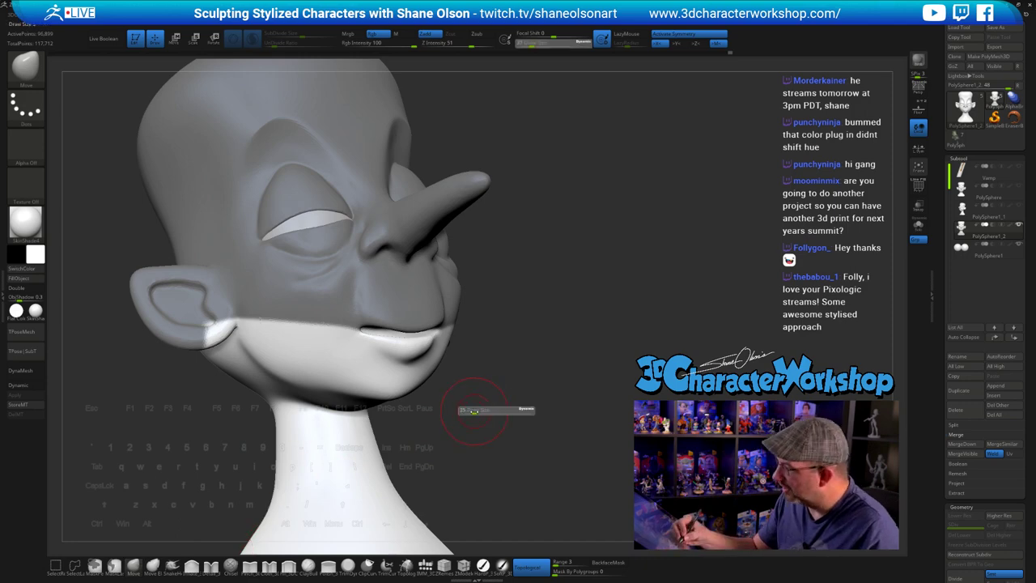
{"action": "left_click_drag", "start_coordinate": [474, 411], "coordinate": [478, 411]}
{"action": "left_click_drag", "start_coordinate": [387, 344], "coordinate": [390, 332]}
{"action": "mouse_move", "coordinate": [465, 398]}
{"action": "right_mouse_down"}
{"action": "mouse_move", "coordinate": [492, 399]}
{"action": "mouse_move", "coordinate": [395, 348]}
{"action": "right_mouse_up"}
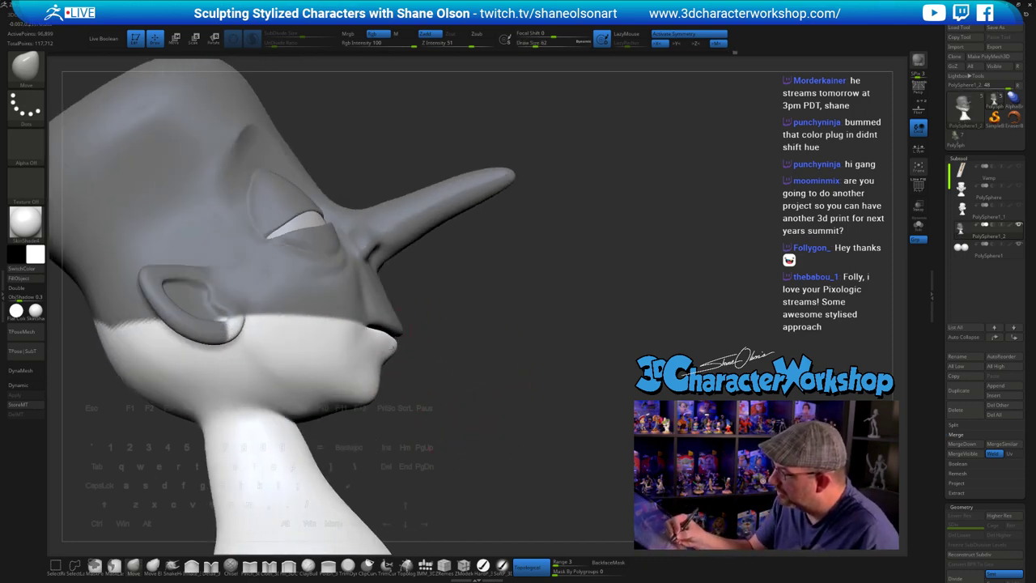
{"action": "mouse_move", "coordinate": [436, 395]}
{"action": "right_mouse_down"}
{"action": "mouse_move", "coordinate": [412, 416]}
{"action": "mouse_move", "coordinate": [531, 415]}
{"action": "mouse_move", "coordinate": [496, 386]}
{"action": "mouse_move", "coordinate": [348, 386]}
{"action": "right_mouse_up"}
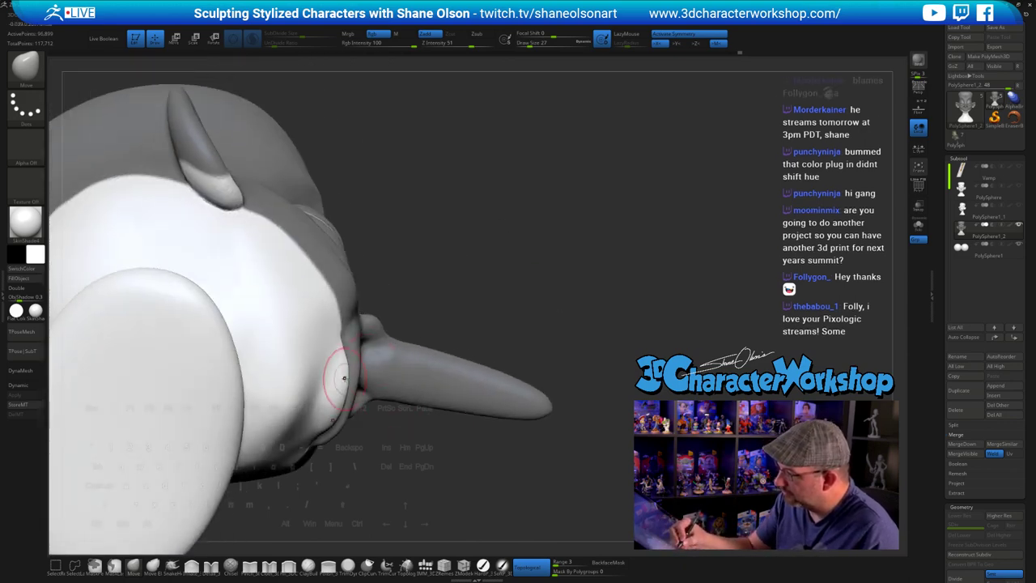
- Refine the rounded contour of the lower lip from below using the Move brush at draw sizes 14 and 20
{"action": "mouse_move", "coordinate": [445, 296]}
{"action": "right_mouse_down"}
{"action": "mouse_move", "coordinate": [451, 407]}
{"action": "mouse_move", "coordinate": [413, 404]}
{"action": "right_mouse_up"}
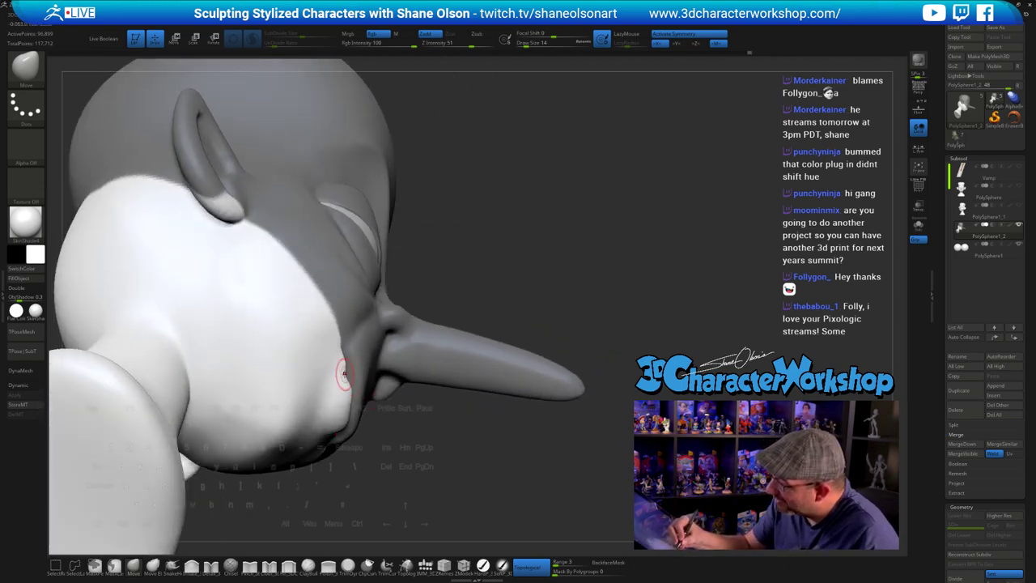
{"action": "mouse_move", "coordinate": [364, 365]}
{"action": "right_mouse_down"}
{"action": "mouse_move", "coordinate": [552, 394]}
{"action": "mouse_move", "coordinate": [566, 408]}
{"action": "mouse_move", "coordinate": [426, 336]}
{"action": "right_mouse_up"}
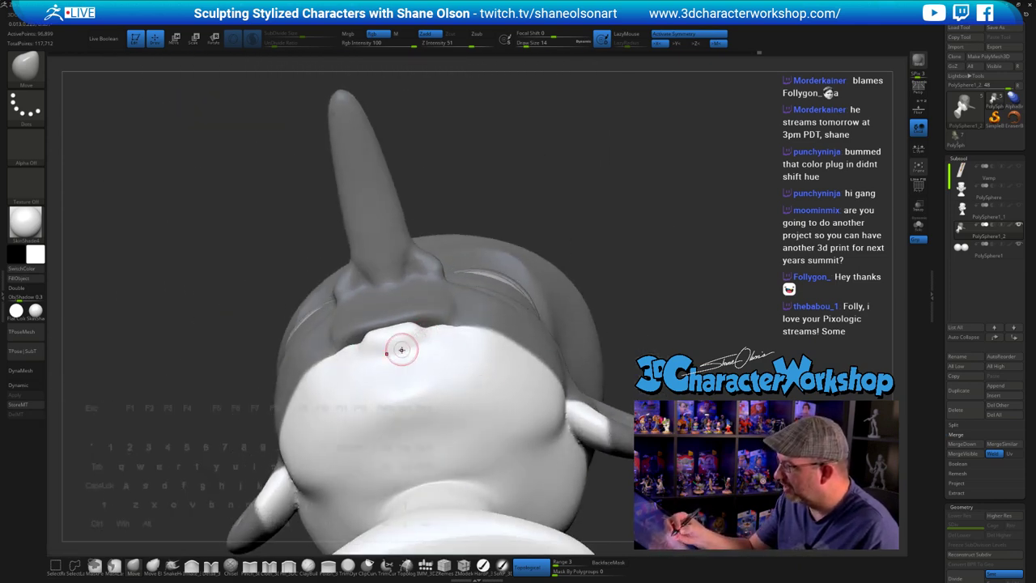
{"action": "key", "text": "]"}
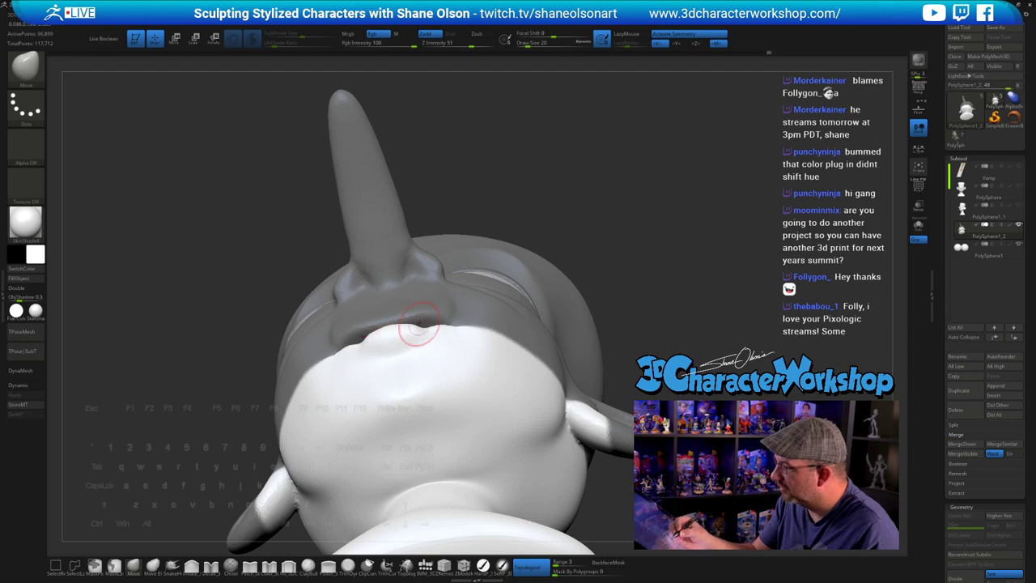
{"action": "mouse_move", "coordinate": [417, 326]}
{"action": "right_mouse_down"}
{"action": "mouse_move", "coordinate": [405, 363]}
{"action": "mouse_move", "coordinate": [612, 259]}
{"action": "mouse_move", "coordinate": [682, 306]}
{"action": "mouse_move", "coordinate": [759, 321]}
{"action": "mouse_move", "coordinate": [537, 377]}
{"action": "mouse_move", "coordinate": [591, 357]}
{"action": "mouse_move", "coordinate": [630, 425]}
{"action": "mouse_move", "coordinate": [589, 397]}
{"action": "mouse_move", "coordinate": [560, 398]}
{"action": "mouse_move", "coordinate": [555, 385]}
{"action": "mouse_move", "coordinate": [571, 373]}
{"action": "mouse_move", "coordinate": [577, 425]}
{"action": "right_mouse_up"}
- Build up the middle of the lower lip with a volume brush at Z intensity 9 and draw sizes 12 and 20
{"action": "left_click", "coordinate": [192, 566]}
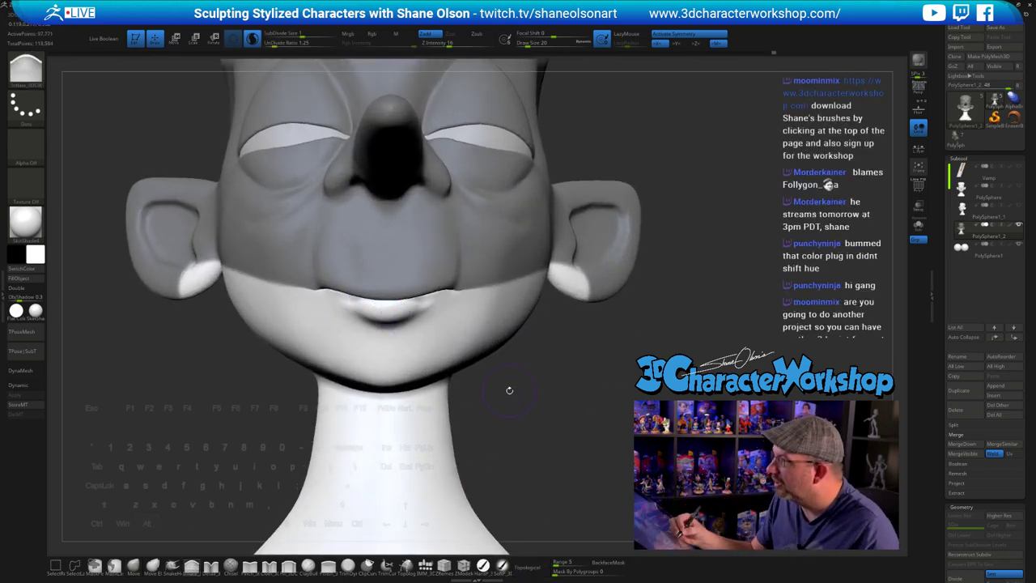
{"action": "right_click_drag", "start_coordinate": [509, 390], "coordinate": [513, 389]}
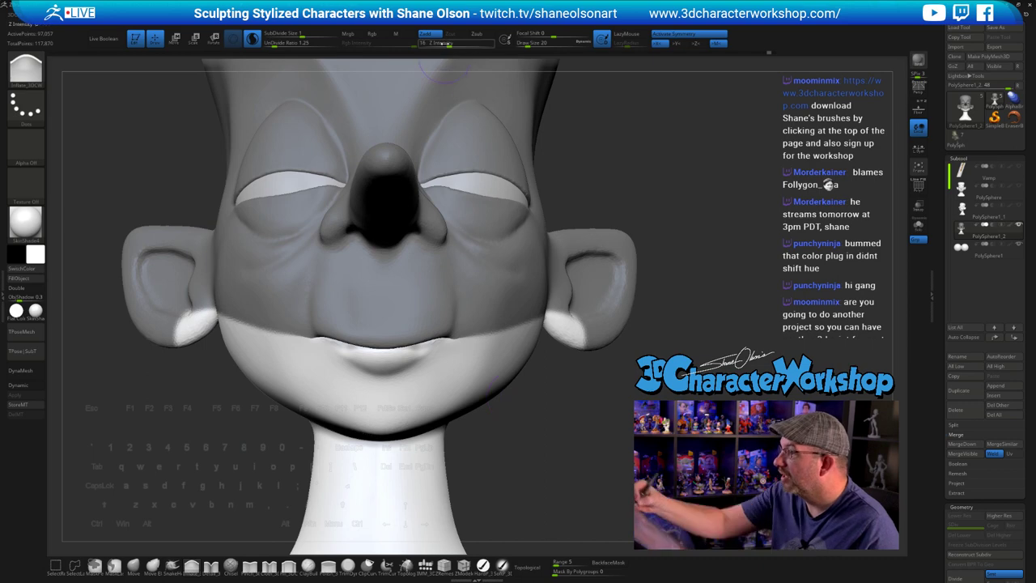
{"action": "key", "text": "s"}
{"action": "left_click_drag", "start_coordinate": [477, 427], "coordinate": [474, 426]}
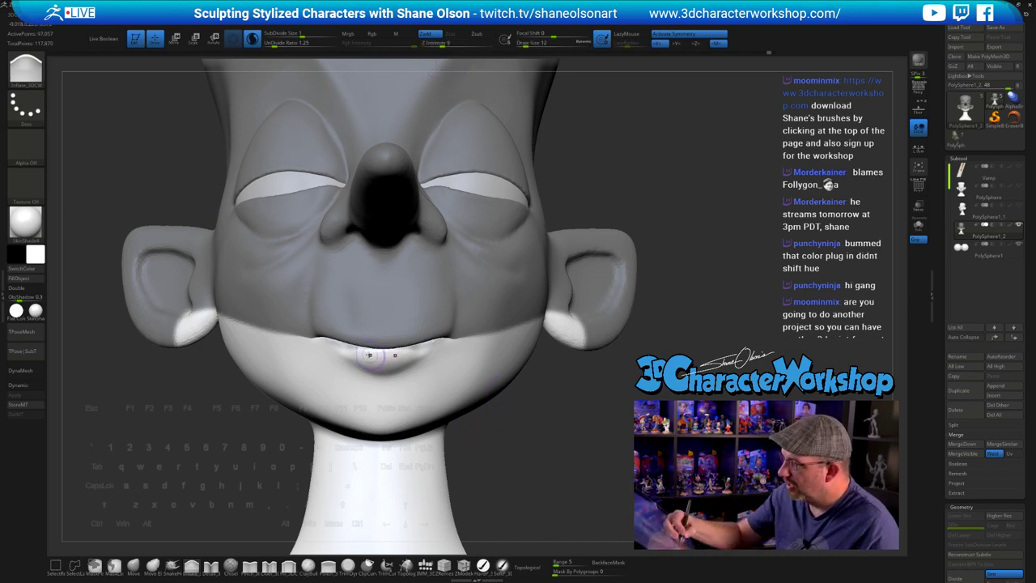
{"action": "key", "text": "s"}
{"action": "left_click_drag", "start_coordinate": [363, 356], "coordinate": [367, 358]}
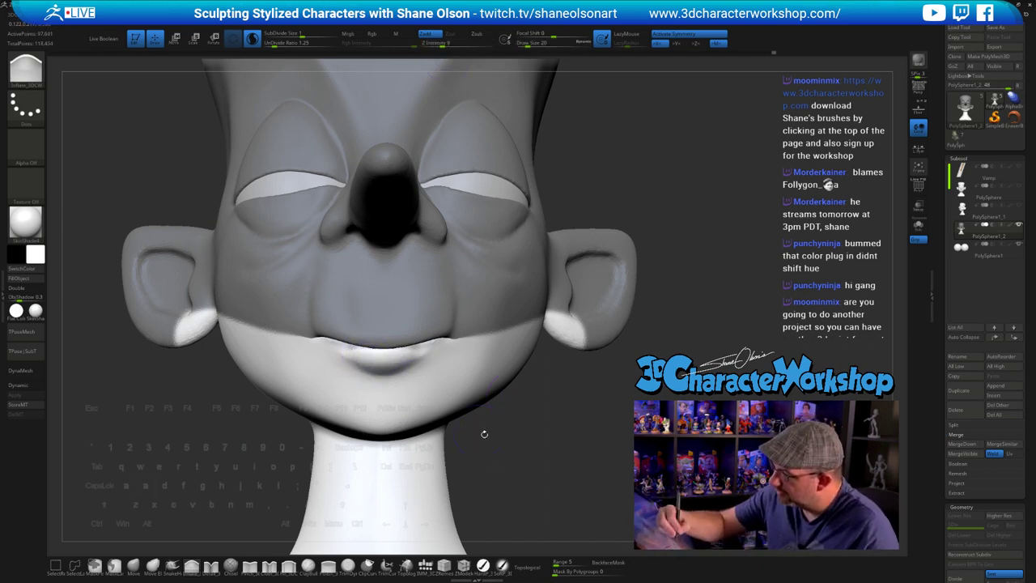
- Build up the chin below the lower lip at Z intensity 9, then smooth it at draw size 17
{"action": "mouse_move", "coordinate": [484, 432]}
{"action": "right_mouse_down"}
{"action": "mouse_move", "coordinate": [505, 420]}
{"action": "mouse_move", "coordinate": [536, 432]}
{"action": "mouse_move", "coordinate": [504, 425]}
{"action": "right_mouse_up"}
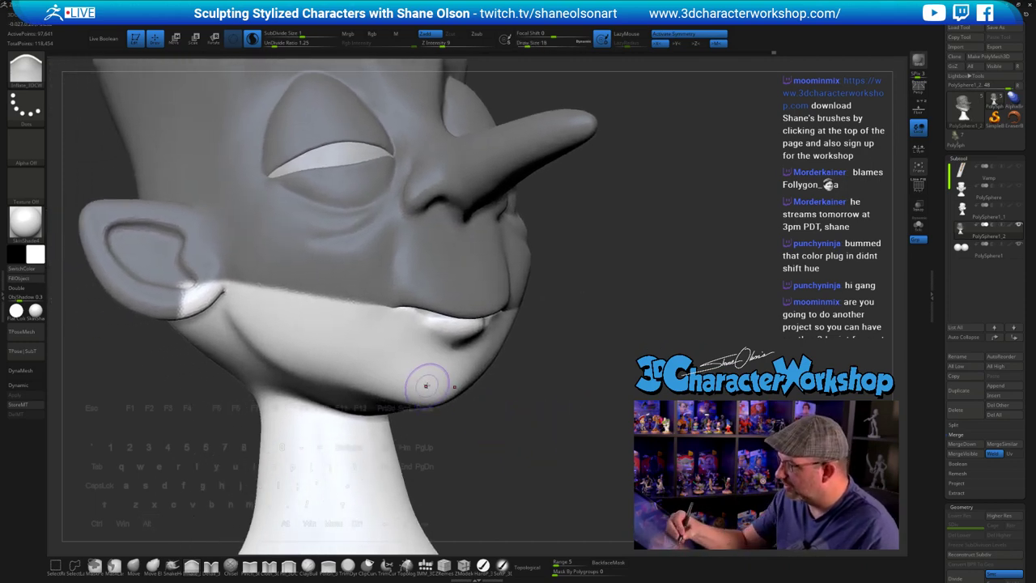
{"action": "mouse_move", "coordinate": [533, 456]}
{"action": "right_mouse_down"}
{"action": "mouse_move", "coordinate": [551, 458]}
{"action": "mouse_move", "coordinate": [523, 425]}
{"action": "right_mouse_up"}
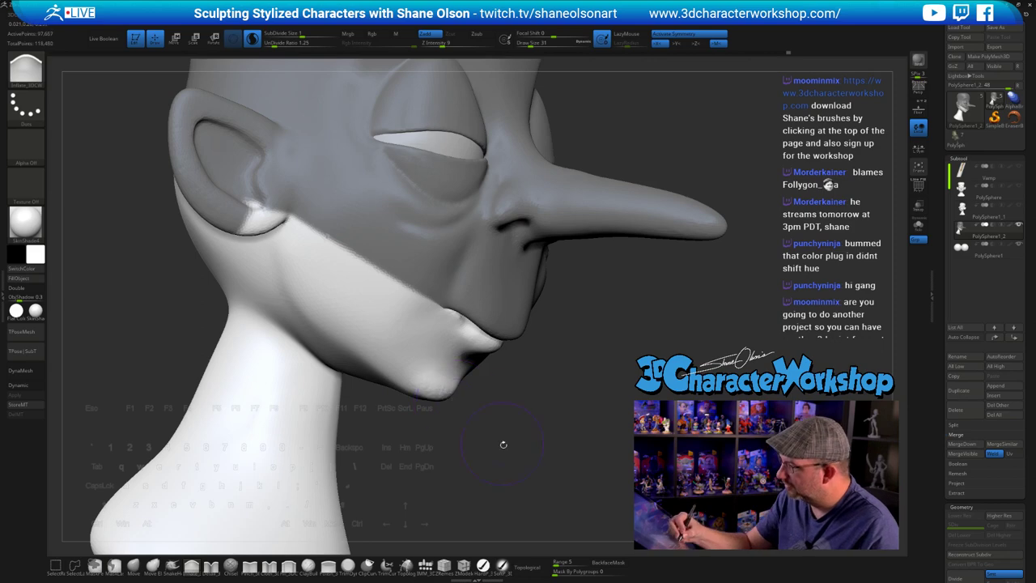
{"action": "right_click_drag", "start_coordinate": [503, 445], "coordinate": [441, 384]}
{"action": "key", "text": "s"}
{"action": "left_click_drag", "start_coordinate": [497, 429], "coordinate": [492, 430]}
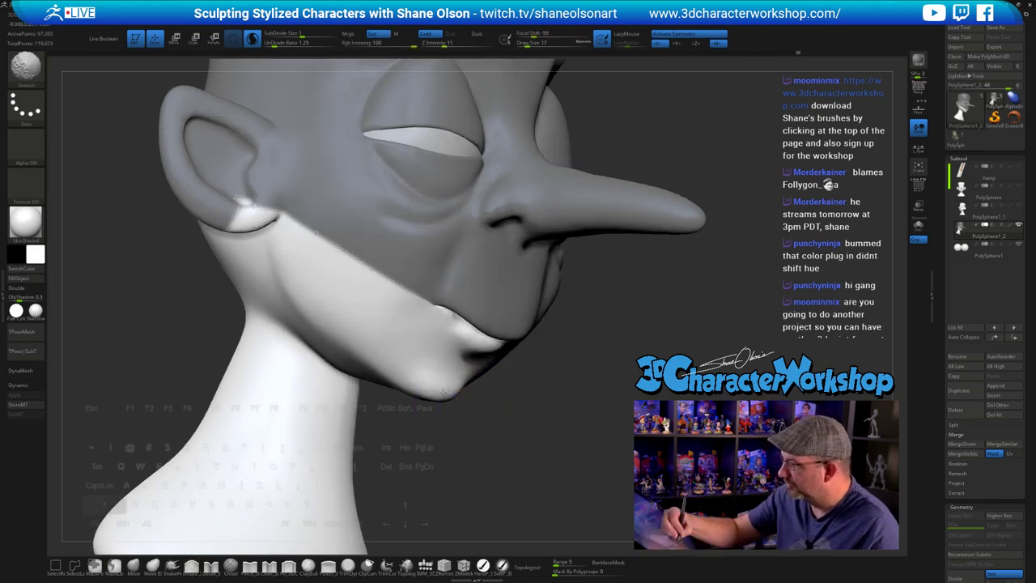
{"action": "mouse_move", "coordinate": [483, 392]}
{"action": "right_mouse_down"}
{"action": "mouse_move", "coordinate": [571, 437]}
{"action": "mouse_move", "coordinate": [600, 385]}
{"action": "mouse_move", "coordinate": [566, 427]}
{"action": "mouse_move", "coordinate": [571, 436]}
{"action": "mouse_move", "coordinate": [518, 435]}
{"action": "mouse_move", "coordinate": [543, 435]}
{"action": "mouse_move", "coordinate": [541, 445]}
{"action": "right_mouse_up"}
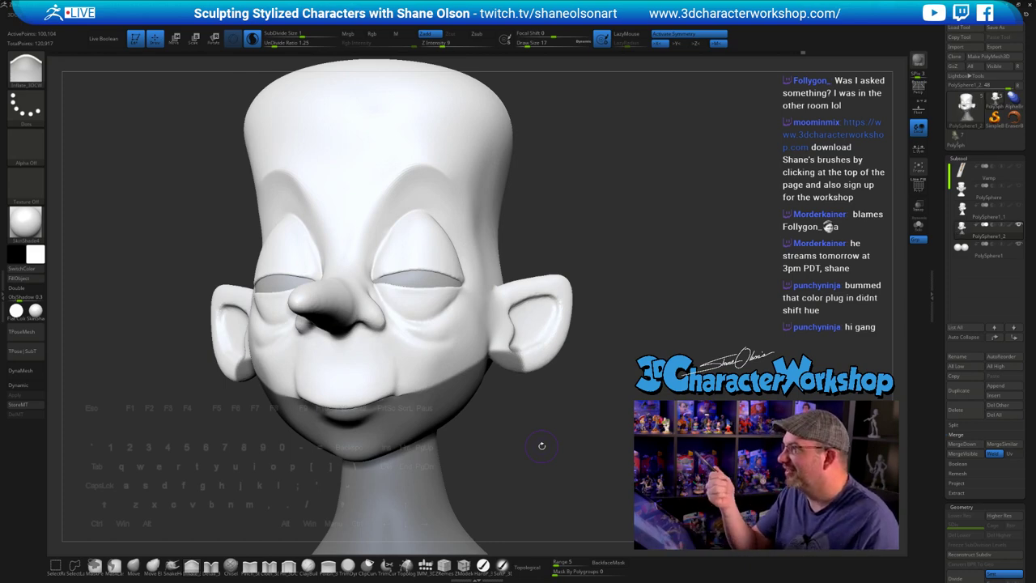
- Clear the mask and start carving the smile fold beside the nose with the creasing brush at draw size 17
{"action": "mouse_move", "coordinate": [541, 445]}
{"action": "right_mouse_down"}
{"action": "mouse_move", "coordinate": [526, 435]}
{"action": "mouse_move", "coordinate": [538, 441]}
{"action": "mouse_move", "coordinate": [535, 456]}
{"action": "mouse_move", "coordinate": [486, 438]}
{"action": "mouse_move", "coordinate": [433, 450]}
{"action": "mouse_move", "coordinate": [478, 456]}
{"action": "mouse_move", "coordinate": [493, 445]}
{"action": "mouse_move", "coordinate": [457, 447]}
{"action": "mouse_move", "coordinate": [418, 467]}
{"action": "right_mouse_up"}
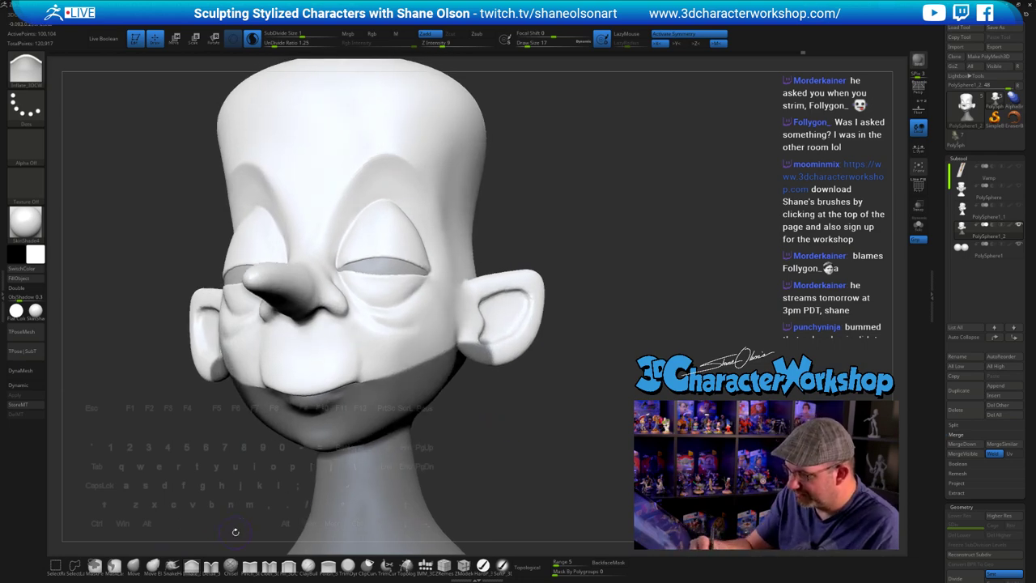
{"action": "left_click", "coordinate": [211, 568]}
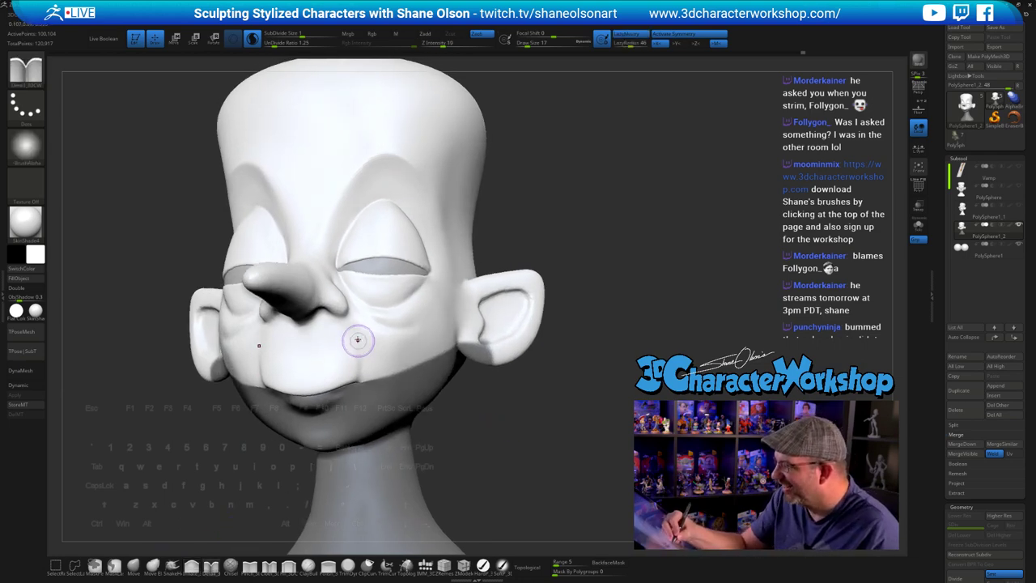
{"action": "left_click_drag", "start_coordinate": [440, 425], "coordinate": [450, 439], "text": "ctrl"}
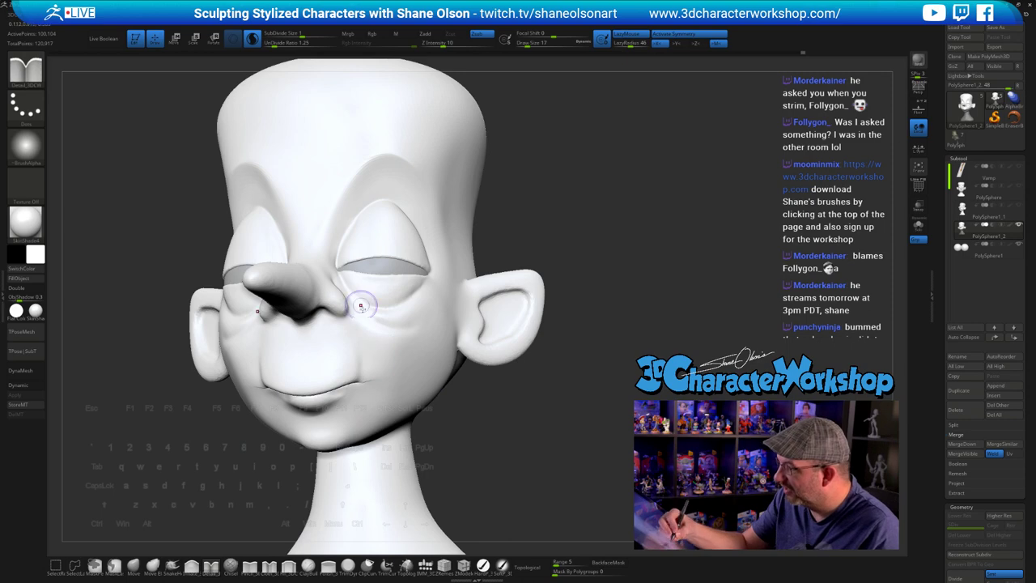
{"action": "mouse_move", "coordinate": [361, 305]}
{"action": "right_mouse_down"}
{"action": "mouse_move", "coordinate": [372, 347]}
{"action": "mouse_move", "coordinate": [357, 308]}
{"action": "right_mouse_up"}
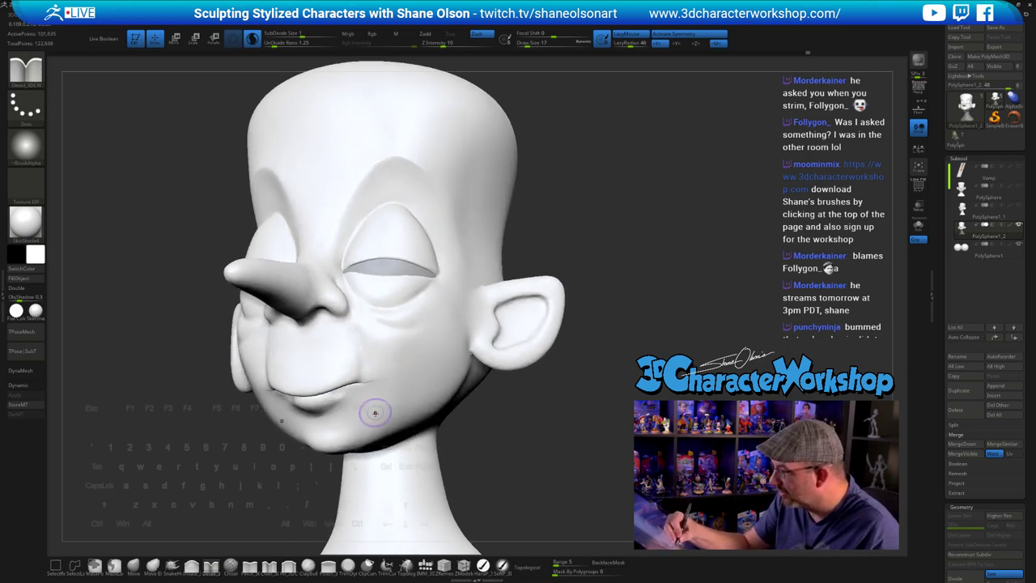
{"action": "mouse_move", "coordinate": [375, 412]}
{"action": "right_mouse_down"}
{"action": "mouse_move", "coordinate": [474, 417]}
{"action": "mouse_move", "coordinate": [433, 419]}
{"action": "mouse_move", "coordinate": [443, 421]}
{"action": "right_mouse_up"}
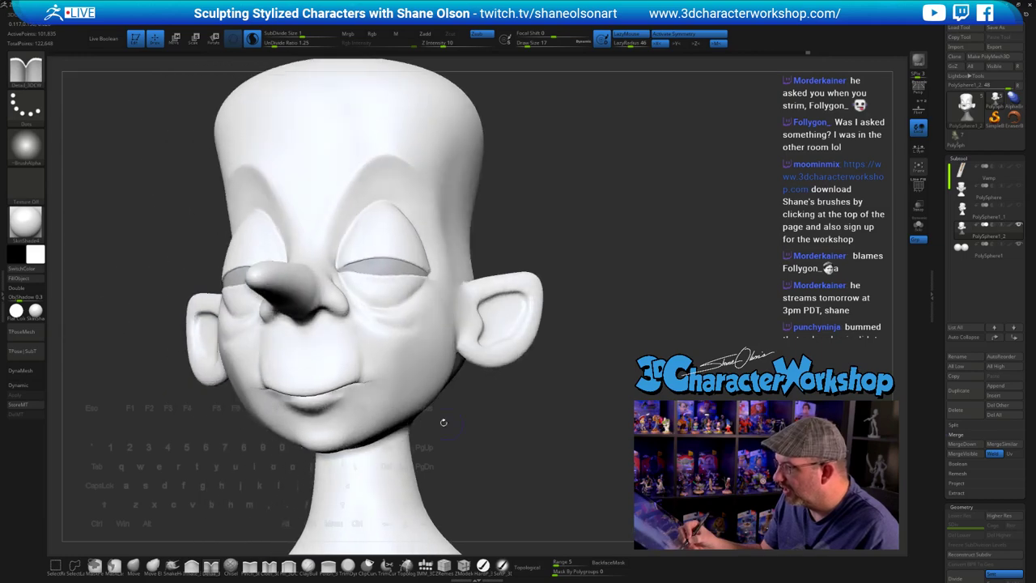
{"action": "key", "text": "shift"}
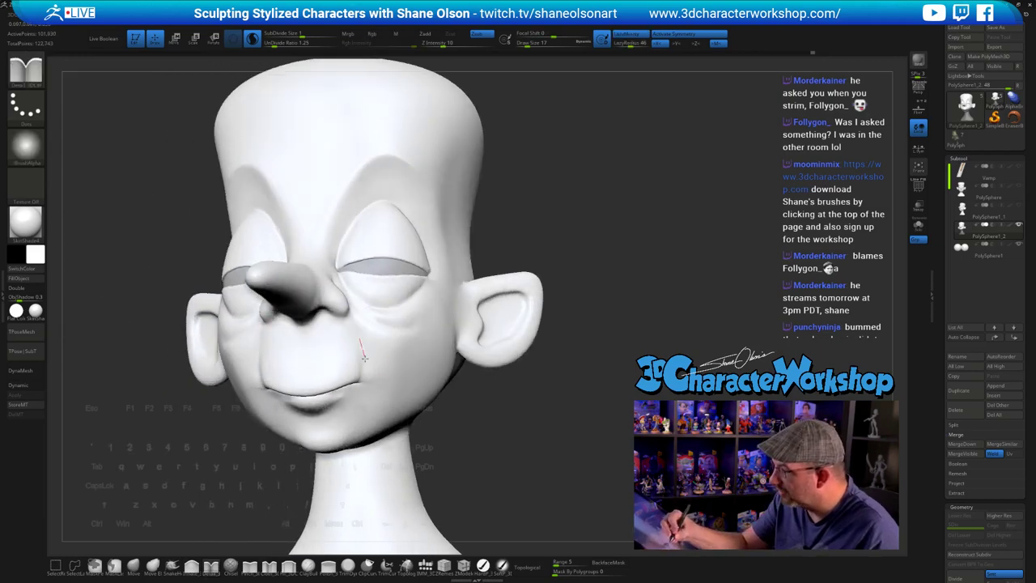
- Carve the smile fold from the nostril past the mouth corner and down toward the chin
{"action": "mouse_move", "coordinate": [493, 446]}
{"action": "left_mouse_down"}
{"action": "mouse_move", "coordinate": [534, 441]}
{"action": "mouse_move", "coordinate": [495, 437]}
{"action": "left_mouse_up"}
{"action": "left_click_drag", "start_coordinate": [490, 431], "coordinate": [454, 427]}
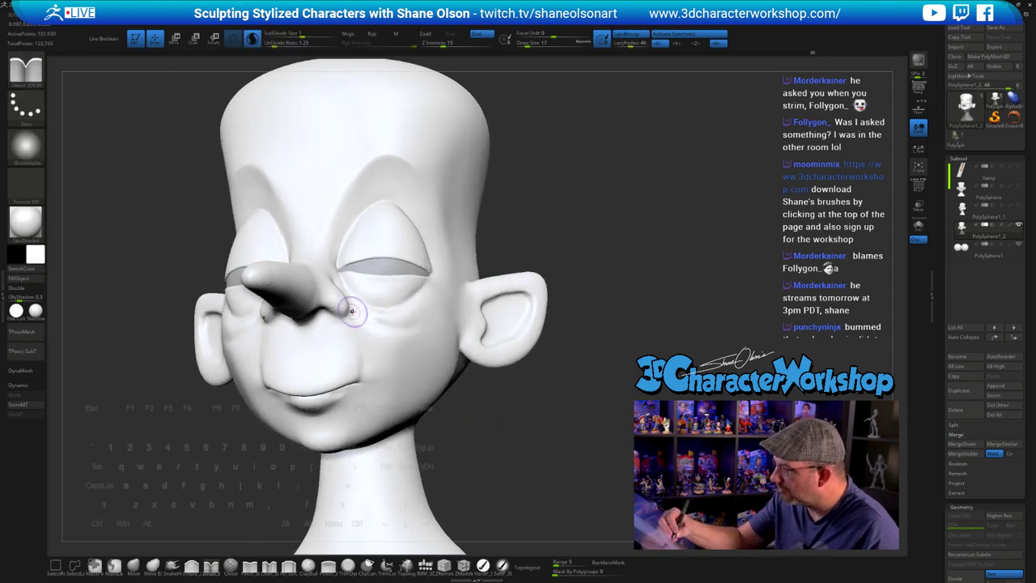
{"action": "left_click_drag", "start_coordinate": [350, 306], "coordinate": [356, 328]}
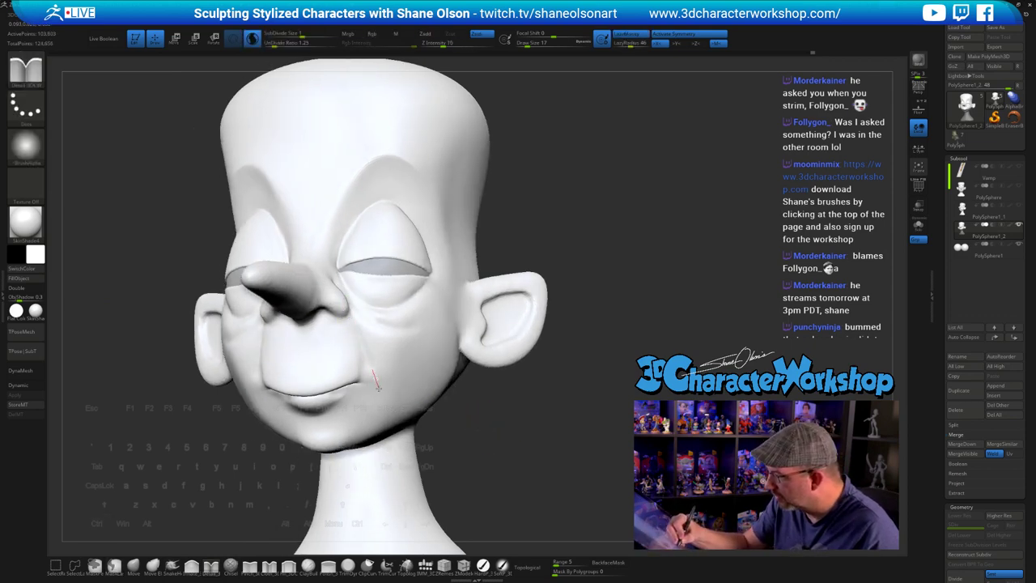
{"action": "left_click_drag", "start_coordinate": [370, 409], "coordinate": [368, 424]}
{"action": "left_click_drag", "start_coordinate": [458, 465], "coordinate": [471, 476], "text": "ctrl"}
{"action": "mouse_move", "coordinate": [469, 469]}
{"action": "left_mouse_down"}
{"action": "mouse_move", "coordinate": [511, 467]}
{"action": "mouse_move", "coordinate": [454, 461]}
{"action": "left_mouse_up"}
{"action": "left_click_drag", "start_coordinate": [354, 321], "coordinate": [360, 338]}
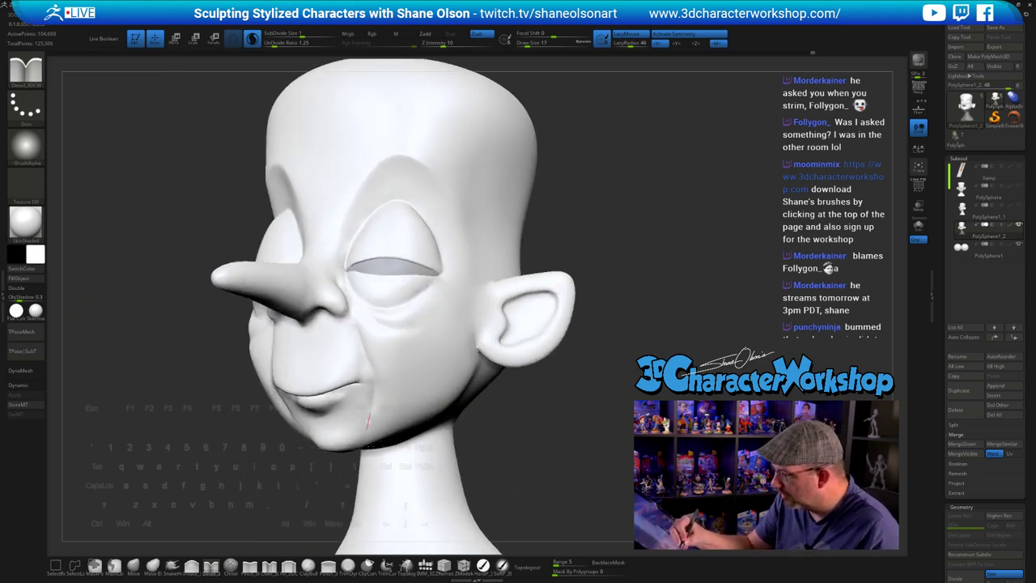
{"action": "left_click_drag", "start_coordinate": [368, 428], "coordinate": [367, 434]}
- Smooth the smile fold in side view and deepen its upper end beside the nostril
{"action": "left_click_drag", "start_coordinate": [476, 441], "coordinate": [531, 449]}
{"action": "mouse_move", "coordinate": [452, 429]}
{"action": "left_mouse_down"}
{"action": "mouse_move", "coordinate": [513, 427]}
{"action": "mouse_move", "coordinate": [517, 461]}
{"action": "mouse_move", "coordinate": [518, 424]}
{"action": "left_mouse_up"}
{"action": "key", "text": "shift"}
{"action": "key", "text": "shift"}
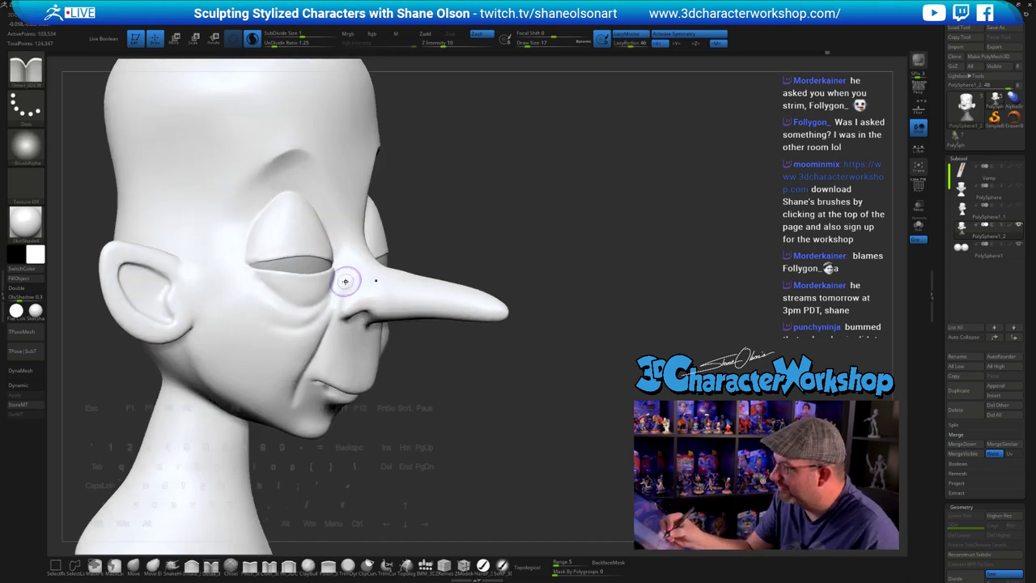
{"action": "mouse_move", "coordinate": [317, 360]}
{"action": "right_mouse_down"}
{"action": "mouse_move", "coordinate": [340, 300]}
{"action": "mouse_move", "coordinate": [356, 304]}
{"action": "mouse_move", "coordinate": [334, 295]}
{"action": "right_mouse_up"}
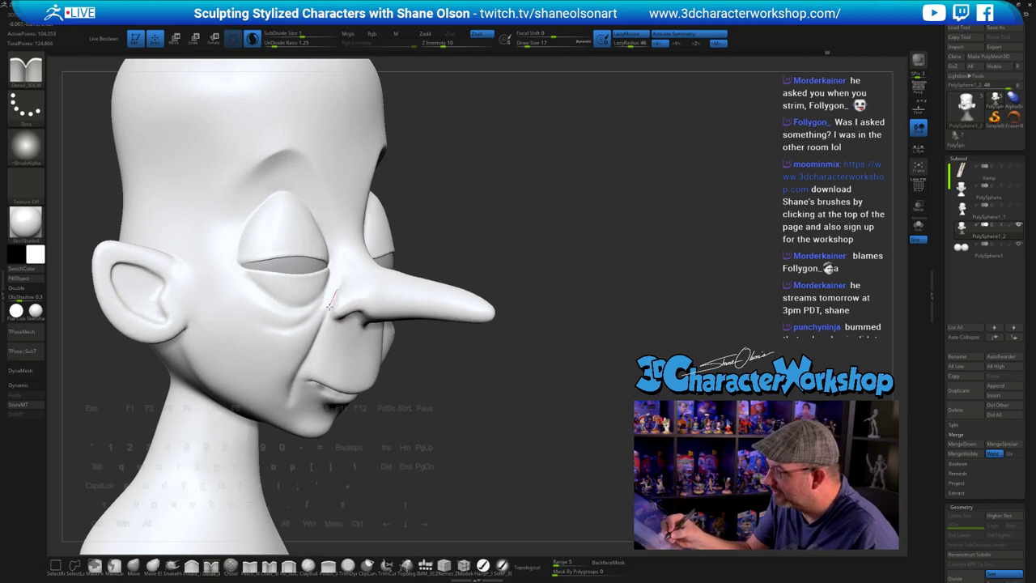
{"action": "left_click_drag", "start_coordinate": [330, 307], "coordinate": [325, 318]}
- Smooth the smile fold around the mouth corner and reselect the creasing brush
{"action": "left_click_drag", "start_coordinate": [518, 438], "coordinate": [471, 448]}
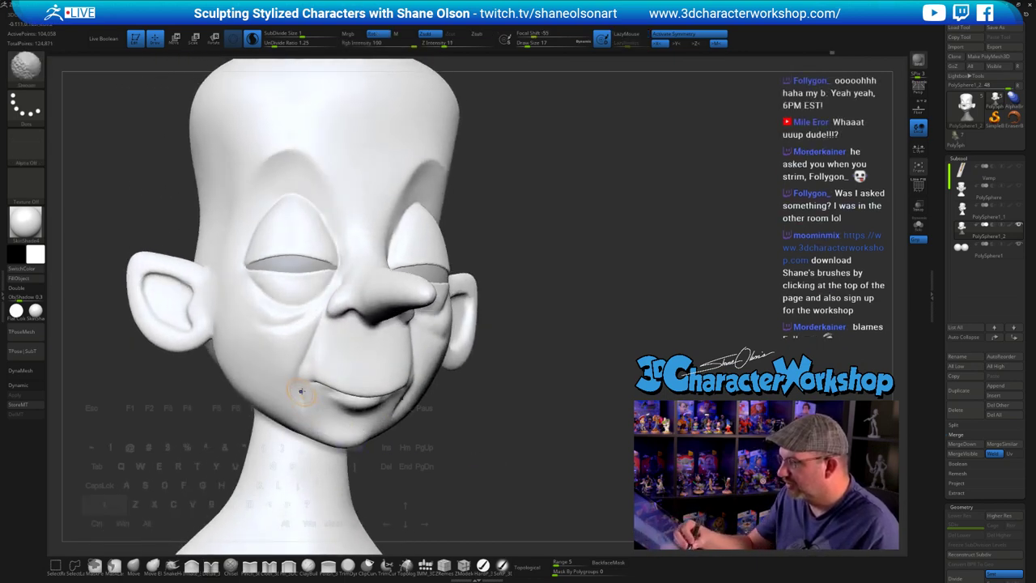
{"action": "key", "text": "b"}
{"action": "key", "text": "d"}
{"action": "key", "text": "s"}
{"action": "mouse_move", "coordinate": [466, 447]}
{"action": "right_mouse_down"}
{"action": "mouse_move", "coordinate": [530, 429]}
{"action": "mouse_move", "coordinate": [509, 416]}
{"action": "right_mouse_up"}
{"action": "left_click_drag", "start_coordinate": [480, 400], "coordinate": [506, 425], "text": "alt"}
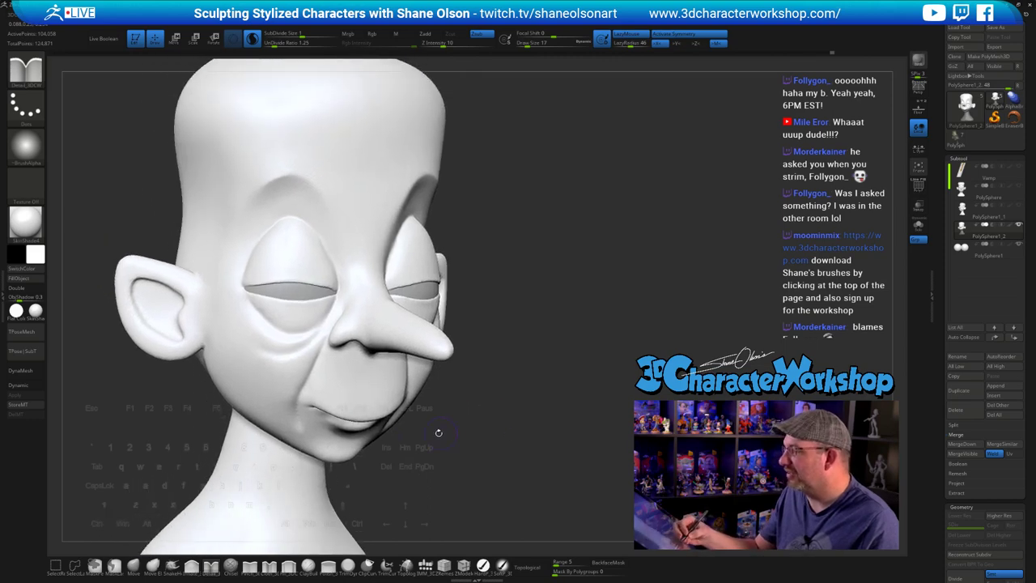
- Switch to the pinch brush and sharpen the smile fold between the nostril and the mouth corner
{"action": "left_click_drag", "start_coordinate": [426, 455], "coordinate": [428, 405]}
{"action": "mouse_move", "coordinate": [319, 372]}
{"action": "right_mouse_down"}
{"action": "mouse_move", "coordinate": [323, 386]}
{"action": "mouse_move", "coordinate": [364, 333]}
{"action": "right_mouse_up"}
{"action": "left_click", "coordinate": [250, 565]}
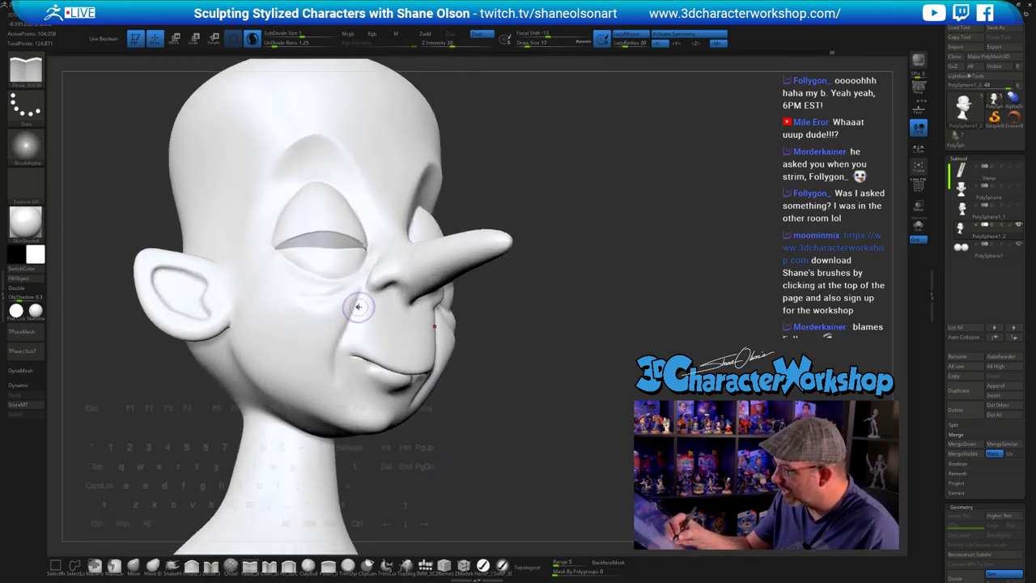
{"action": "left_click_drag", "start_coordinate": [344, 332], "coordinate": [338, 350]}
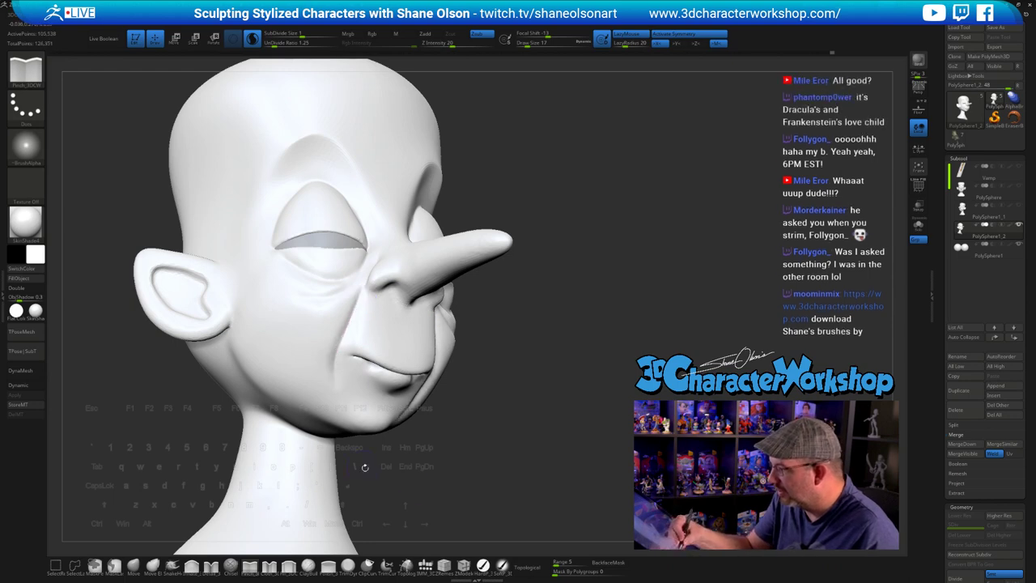
{"action": "left_click_drag", "start_coordinate": [462, 469], "coordinate": [403, 467]}
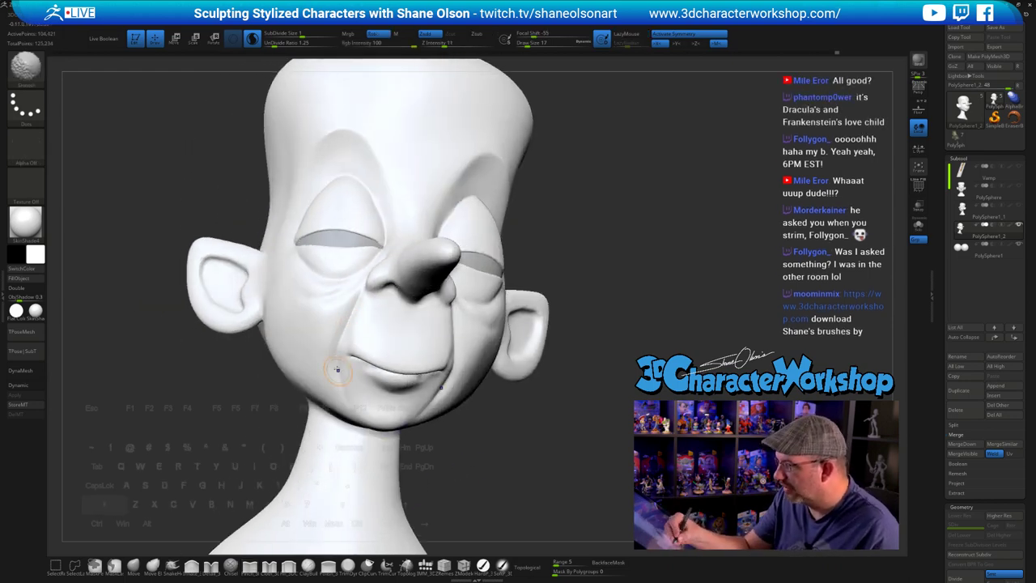
- Smooth the smile fold around the mouth corner and rework its crease beside the upper lip
{"action": "right_click_drag", "start_coordinate": [338, 370], "coordinate": [356, 340], "text": "shift"}
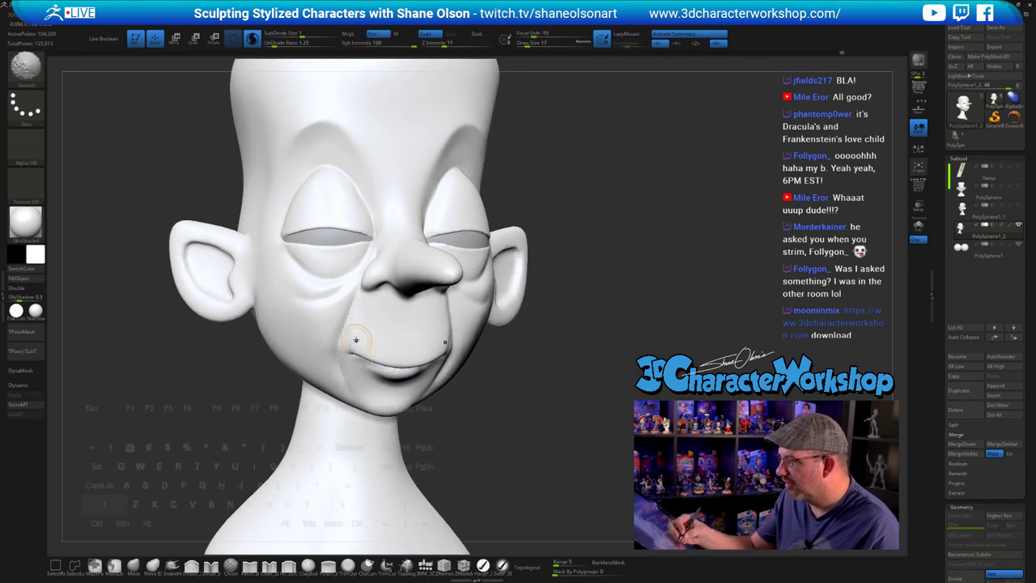
{"action": "mouse_move", "coordinate": [492, 427]}
{"action": "left_mouse_down"}
{"action": "mouse_move", "coordinate": [502, 441]}
{"action": "mouse_move", "coordinate": [486, 406]}
{"action": "mouse_move", "coordinate": [467, 429]}
{"action": "mouse_move", "coordinate": [469, 420]}
{"action": "mouse_move", "coordinate": [480, 445]}
{"action": "mouse_move", "coordinate": [478, 430]}
{"action": "mouse_move", "coordinate": [497, 421]}
{"action": "left_mouse_up"}
{"action": "left_click_drag", "start_coordinate": [343, 374], "coordinate": [337, 395], "text": "alt"}
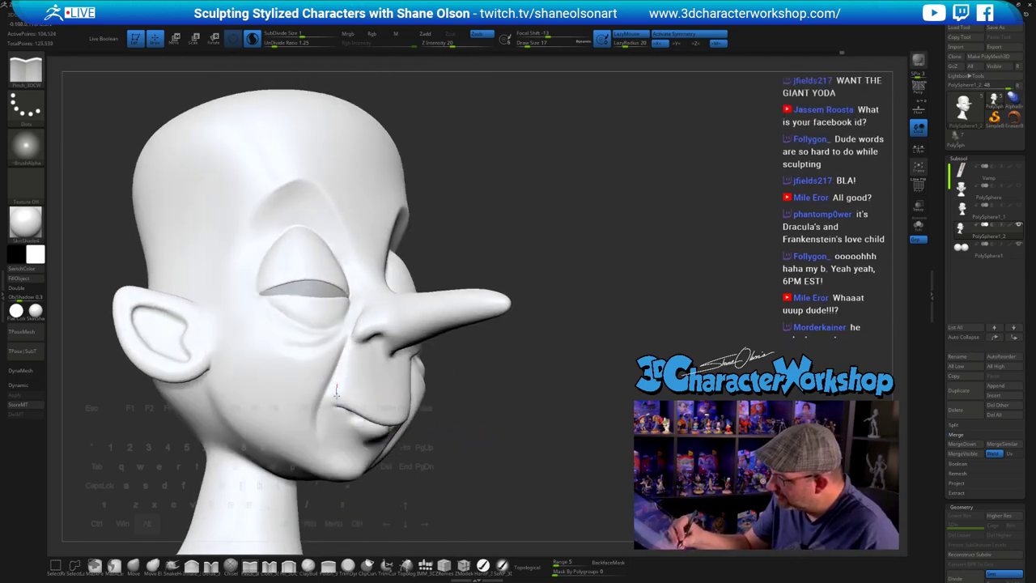
{"action": "mouse_move", "coordinate": [451, 461]}
{"action": "left_mouse_down"}
{"action": "mouse_move", "coordinate": [411, 453]}
{"action": "mouse_move", "coordinate": [420, 456]}
{"action": "left_mouse_up"}
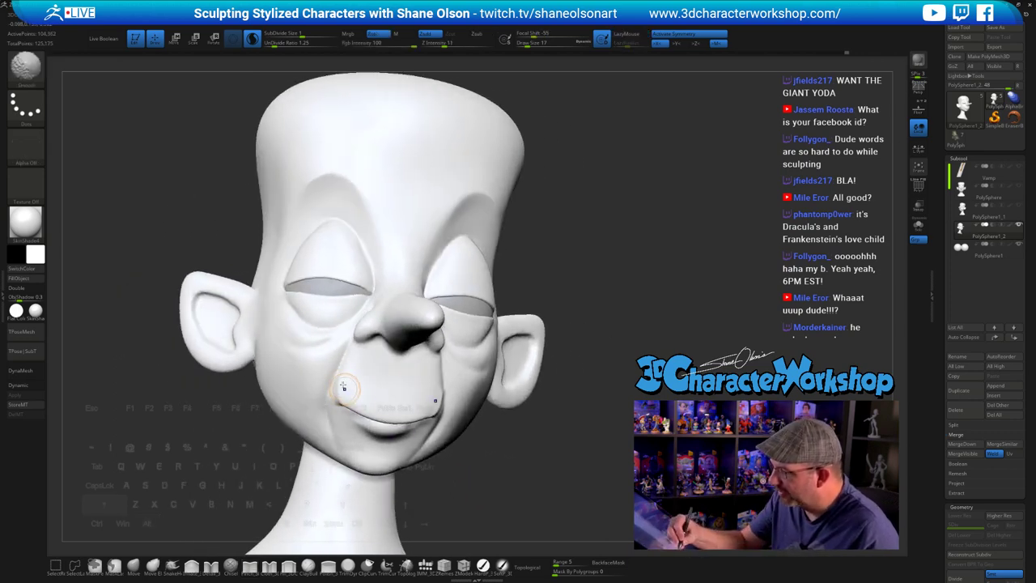
{"action": "left_click_drag", "start_coordinate": [343, 387], "coordinate": [347, 392], "text": "shift"}
{"action": "left_click_drag", "start_coordinate": [449, 455], "coordinate": [479, 456]}
{"action": "left_click_drag", "start_coordinate": [348, 385], "coordinate": [342, 376], "text": "shift"}
{"action": "mouse_move", "coordinate": [540, 464]}
{"action": "left_mouse_down", "text": "shift"}
{"action": "mouse_move", "coordinate": [511, 465]}
{"action": "mouse_move", "coordinate": [498, 438]}
{"action": "mouse_move", "coordinate": [524, 432]}
{"action": "mouse_move", "coordinate": [502, 431]}
{"action": "mouse_move", "coordinate": [522, 405]}
{"action": "mouse_move", "coordinate": [527, 420]}
{"action": "left_mouse_up", "text": "shift"}
- Pull the ear tips up into points with the Move brush at draw size 29 and save the project
{"action": "left_click", "coordinate": [135, 567]}
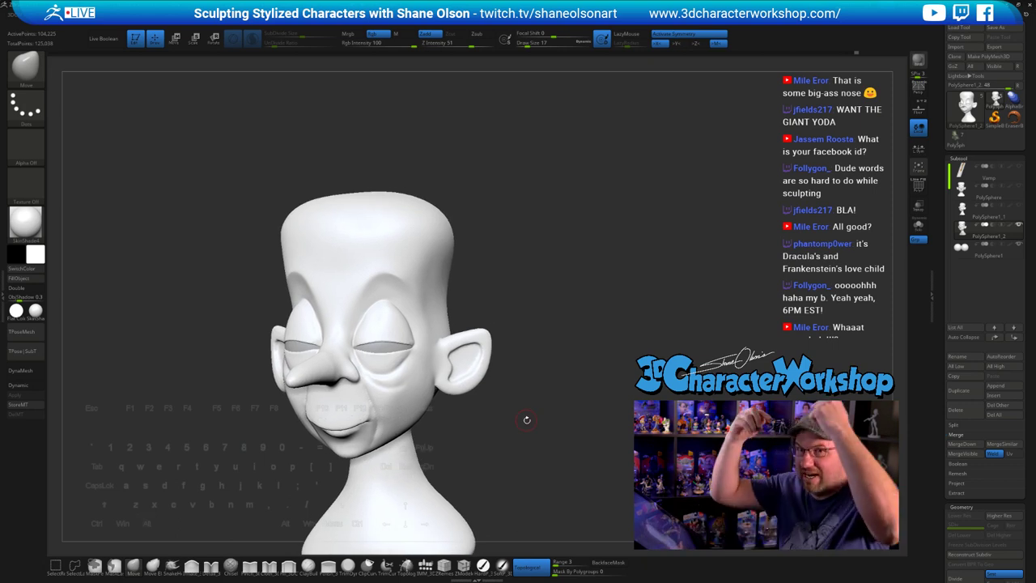
{"action": "key", "text": "s"}
{"action": "left_click_drag", "start_coordinate": [505, 330], "coordinate": [508, 331]}
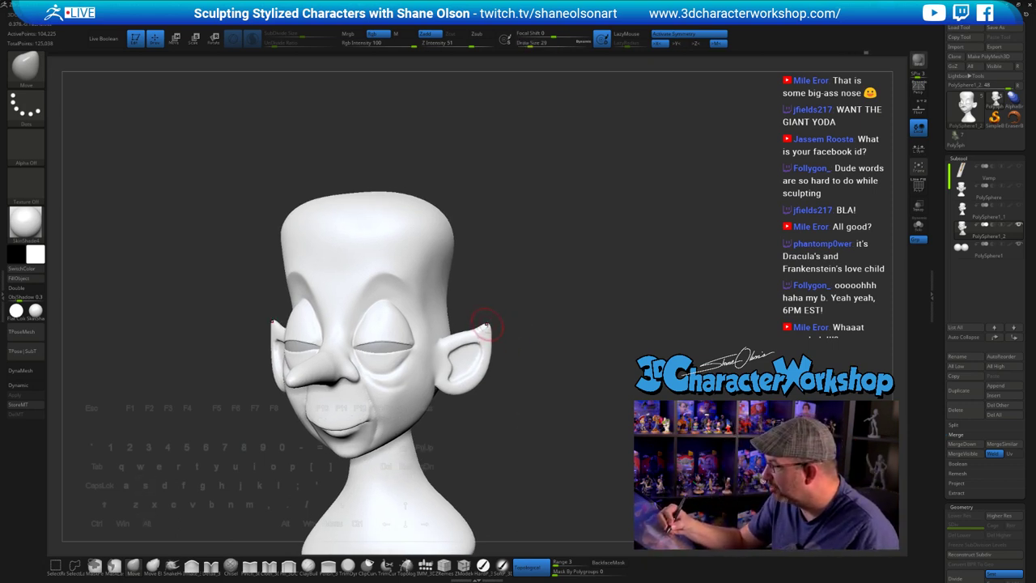
{"action": "mouse_move", "coordinate": [525, 400]}
{"action": "left_mouse_down"}
{"action": "mouse_move", "coordinate": [584, 403]}
{"action": "mouse_move", "coordinate": [532, 414]}
{"action": "left_mouse_up"}
{"action": "key", "text": "ctrl+s"}
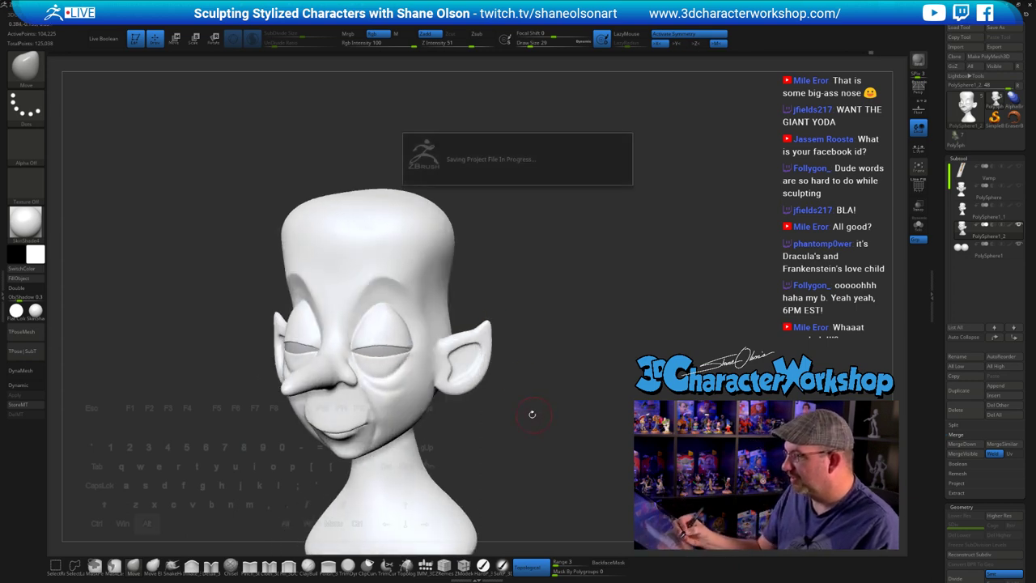
- Reshape the pointed ears' upper rim and inner bowl with the Move brush, using draw sizes between 23 and 44
{"action": "left_click_drag", "start_coordinate": [554, 350], "coordinate": [478, 451]}
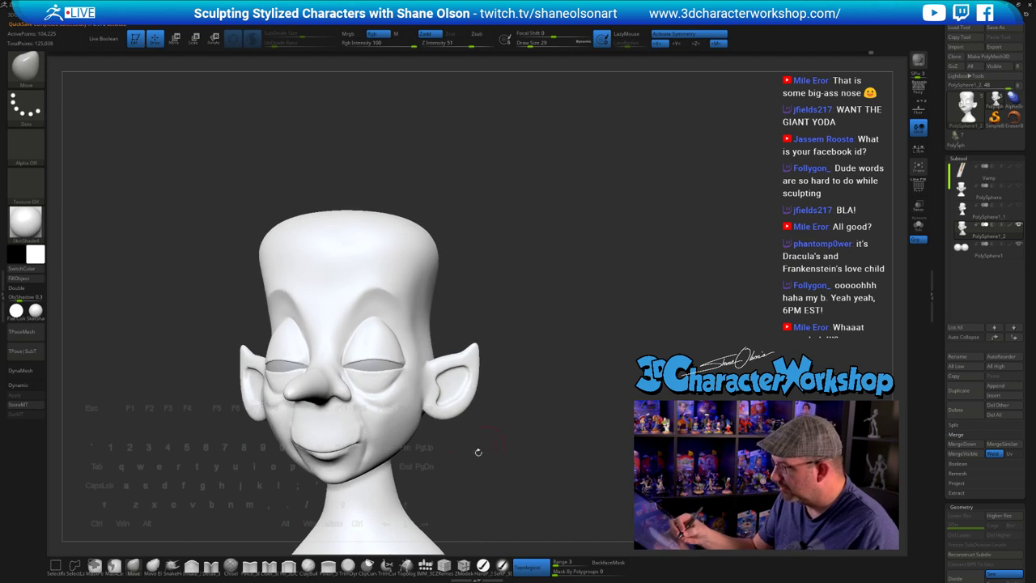
{"action": "key", "text": "s"}
{"action": "left_click_drag", "start_coordinate": [492, 408], "coordinate": [496, 408]}
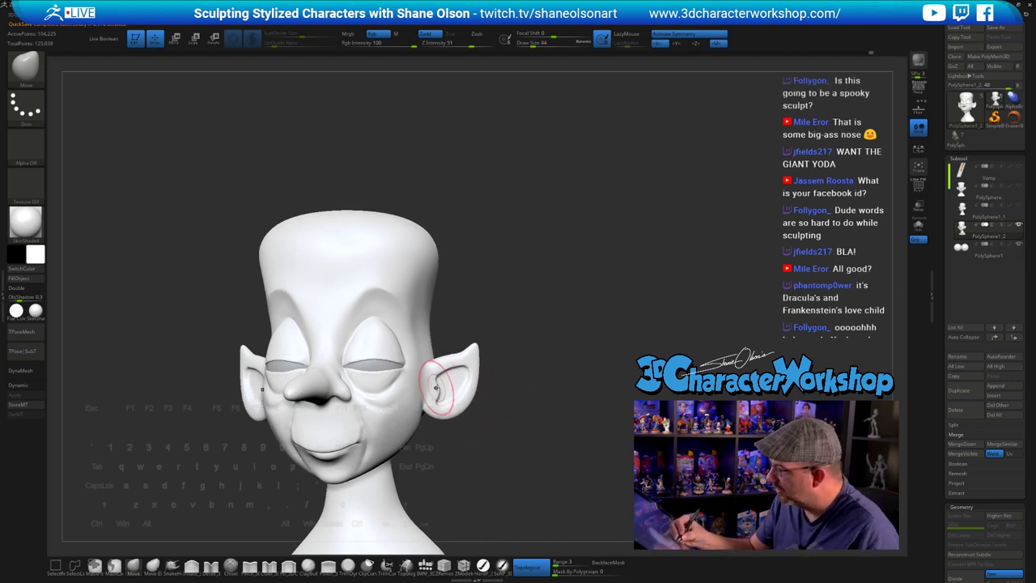
{"action": "mouse_move", "coordinate": [548, 388]}
{"action": "left_mouse_down"}
{"action": "mouse_move", "coordinate": [520, 381]}
{"action": "mouse_move", "coordinate": [529, 390]}
{"action": "mouse_move", "coordinate": [507, 358]}
{"action": "mouse_move", "coordinate": [478, 393]}
{"action": "mouse_move", "coordinate": [486, 412]}
{"action": "mouse_move", "coordinate": [469, 361]}
{"action": "left_mouse_up"}
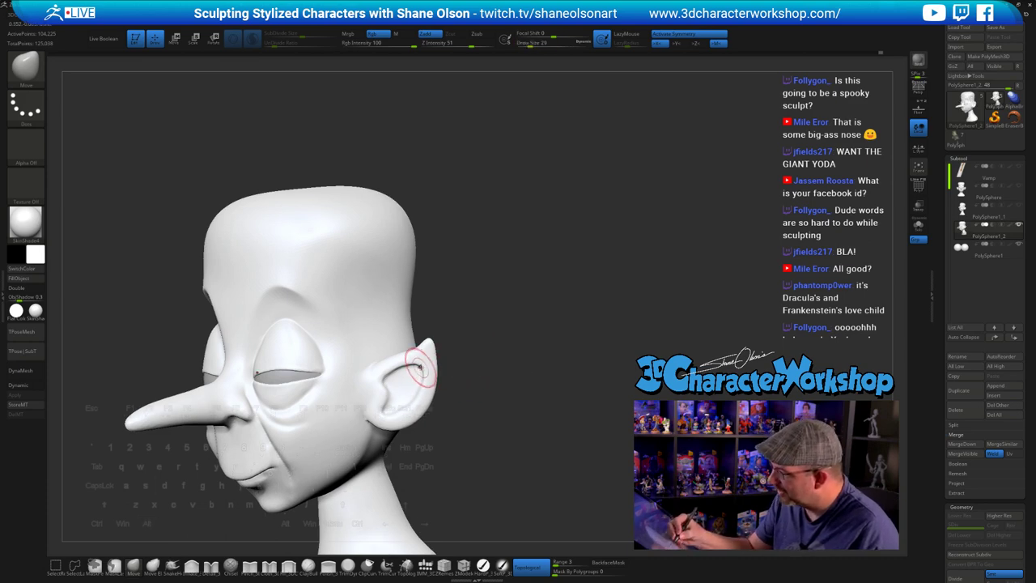
{"action": "left_click_drag", "start_coordinate": [461, 377], "coordinate": [495, 383]}
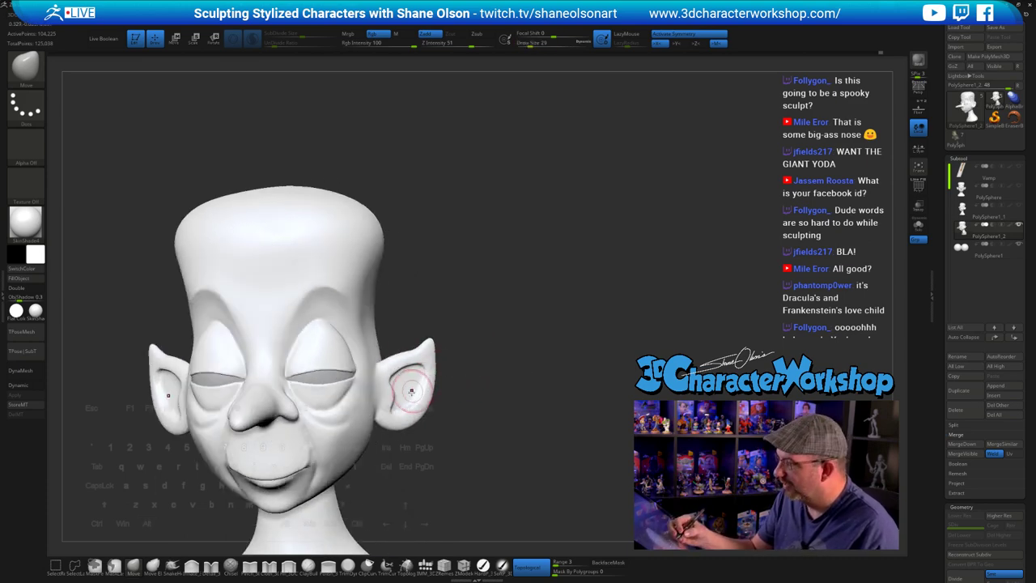
{"action": "mouse_move", "coordinate": [407, 393]}
{"action": "left_mouse_down"}
{"action": "mouse_move", "coordinate": [407, 414]}
{"action": "mouse_move", "coordinate": [458, 410]}
{"action": "mouse_move", "coordinate": [434, 403]}
{"action": "mouse_move", "coordinate": [419, 424]}
{"action": "left_mouse_up"}
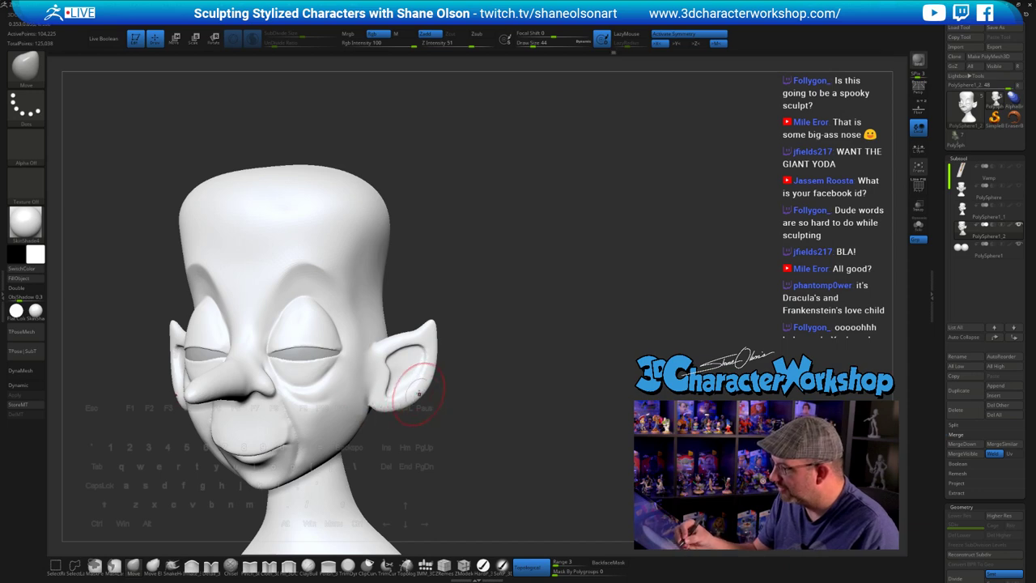
- Refine the earlobe and the inner ear contour with the Move brush at a smaller draw size
{"action": "key", "text": "s"}
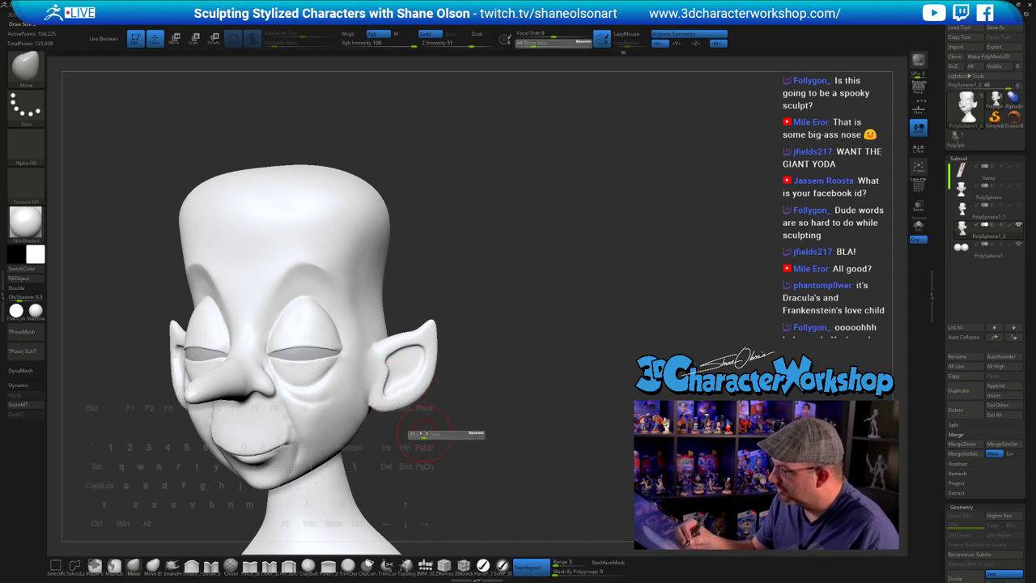
{"action": "mouse_move", "coordinate": [426, 436]}
{"action": "left_mouse_down"}
{"action": "mouse_move", "coordinate": [473, 429]}
{"action": "mouse_move", "coordinate": [445, 418]}
{"action": "mouse_move", "coordinate": [442, 396]}
{"action": "left_mouse_up"}
{"action": "key", "text": "bracketleft"}
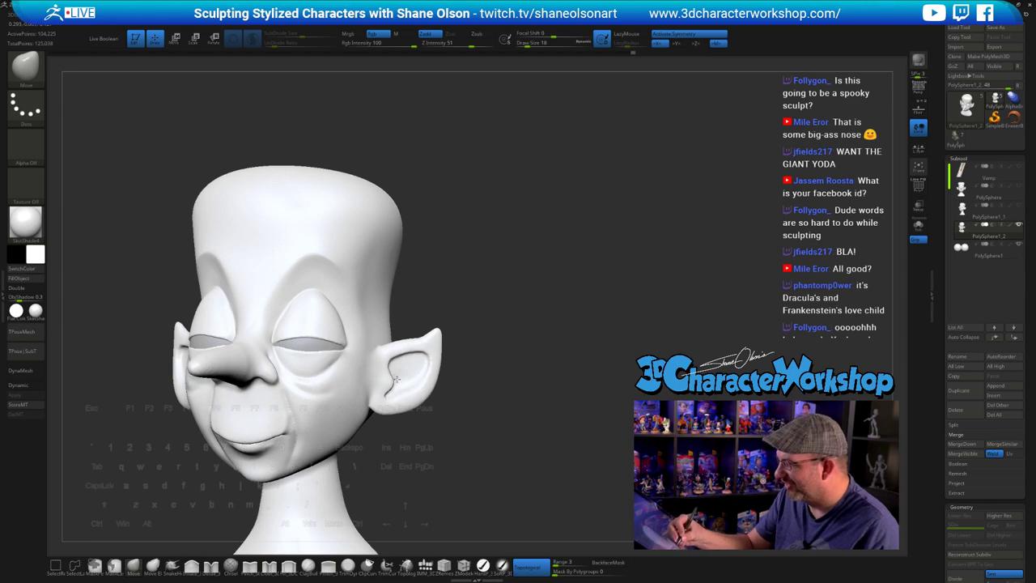
{"action": "mouse_move", "coordinate": [478, 459]}
{"action": "left_mouse_down"}
{"action": "mouse_move", "coordinate": [485, 423]}
{"action": "mouse_move", "coordinate": [461, 403]}
{"action": "mouse_move", "coordinate": [453, 413]}
{"action": "mouse_move", "coordinate": [453, 401]}
{"action": "left_mouse_up"}
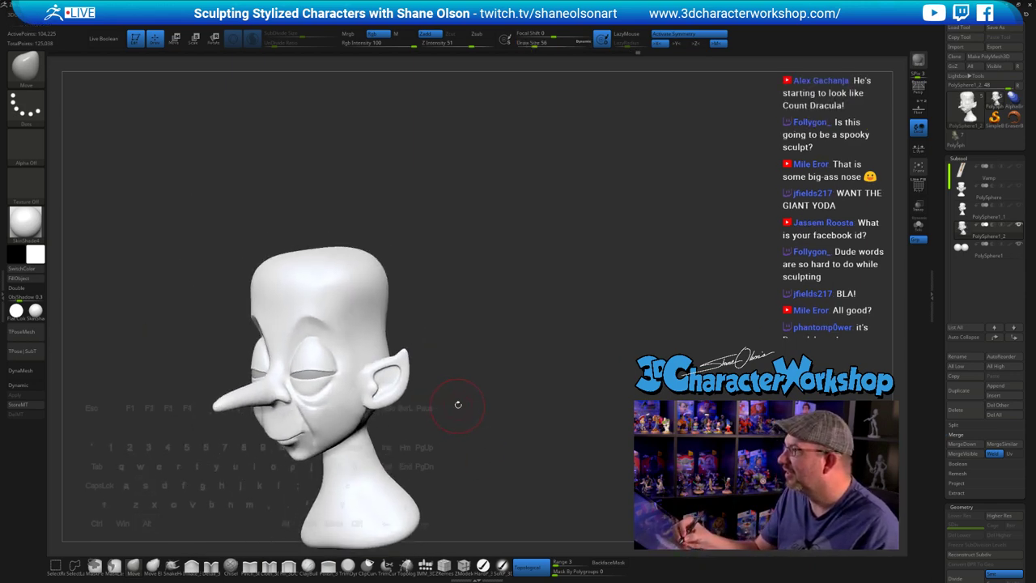
- Reshape the outer eyelids and temples with the Move brush, finishing at draw size 35
{"action": "key", "text": "shift"}
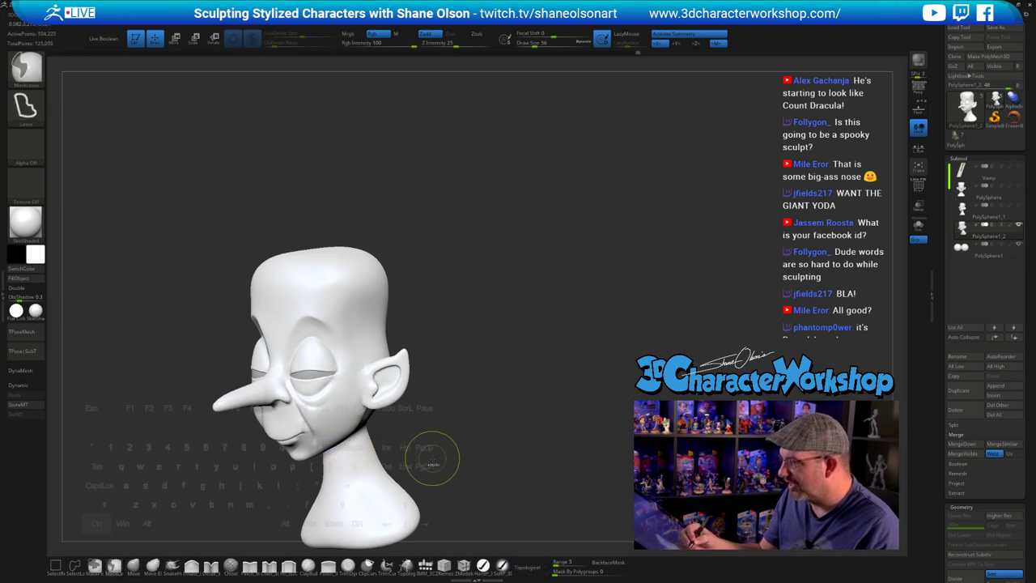
{"action": "mouse_move", "coordinate": [451, 430]}
{"action": "left_mouse_down", "text": "shift"}
{"action": "mouse_move", "coordinate": [465, 408]}
{"action": "mouse_move", "coordinate": [459, 429]}
{"action": "mouse_move", "coordinate": [465, 404]}
{"action": "mouse_move", "coordinate": [451, 362]}
{"action": "mouse_move", "coordinate": [441, 406]}
{"action": "mouse_move", "coordinate": [439, 387]}
{"action": "mouse_move", "coordinate": [380, 348]}
{"action": "left_mouse_up", "text": "shift"}
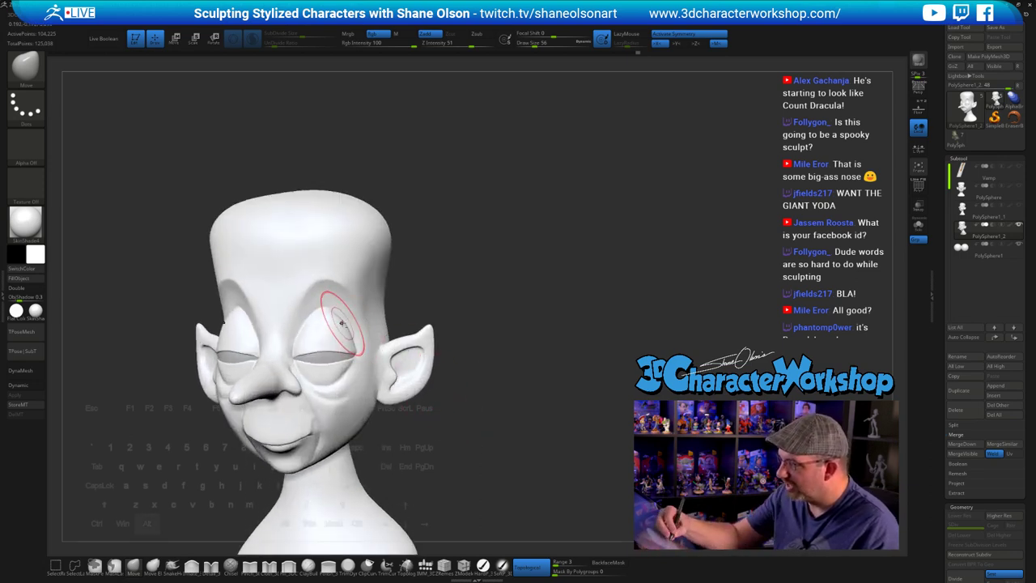
{"action": "left_click_drag", "start_coordinate": [439, 275], "coordinate": [443, 295], "text": "alt"}
{"action": "key", "text": "s"}
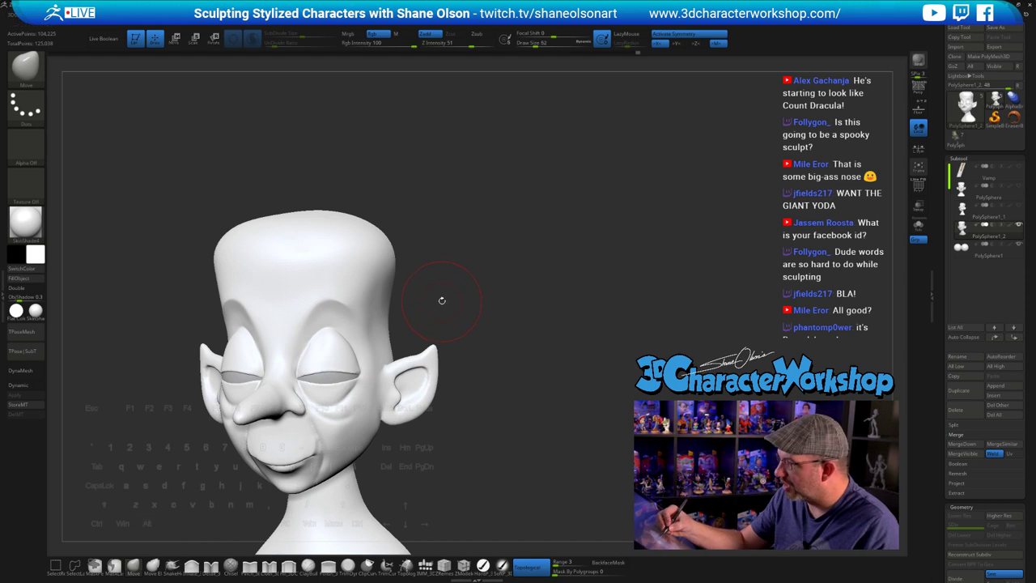
{"action": "key", "text": "s"}
{"action": "mouse_move", "coordinate": [343, 334]}
{"action": "left_mouse_down"}
{"action": "mouse_move", "coordinate": [322, 334]}
{"action": "mouse_move", "coordinate": [315, 348]}
{"action": "mouse_move", "coordinate": [330, 325]}
{"action": "left_mouse_up"}
{"action": "key", "text": "s"}
{"action": "mouse_move", "coordinate": [450, 320]}
{"action": "left_mouse_down"}
{"action": "mouse_move", "coordinate": [453, 286]}
{"action": "mouse_move", "coordinate": [415, 297]}
{"action": "left_mouse_up"}
{"action": "left_click_drag", "start_coordinate": [495, 343], "coordinate": [515, 345], "text": "shift"}
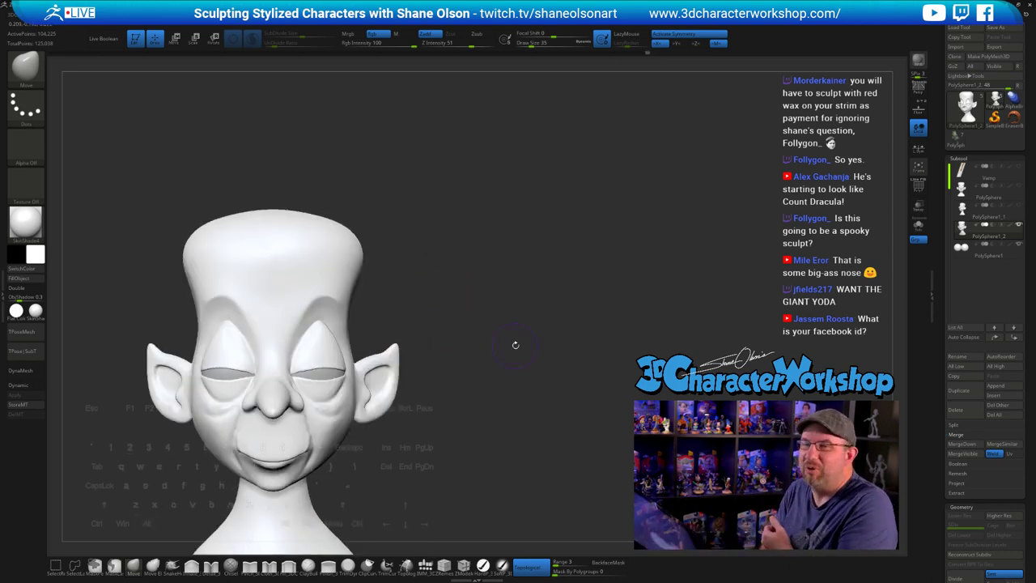
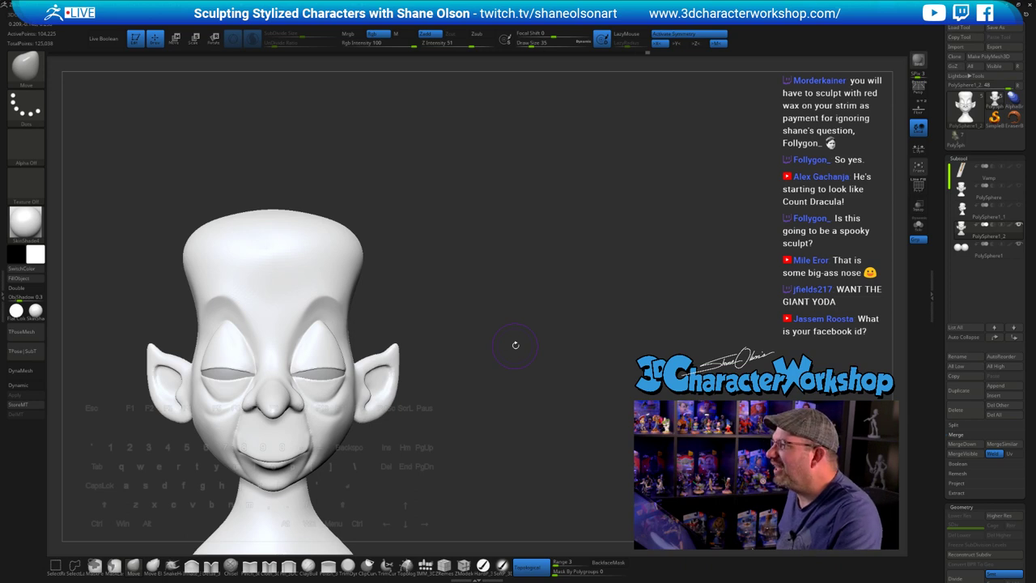
- Sharpen the fold under the eye bag beside the nose with the pinch brush at draw size 17
{"action": "mouse_move", "coordinate": [514, 345]}
{"action": "left_mouse_down"}
{"action": "mouse_move", "coordinate": [530, 377]}
{"action": "mouse_move", "coordinate": [526, 351]}
{"action": "mouse_move", "coordinate": [508, 374]}
{"action": "mouse_move", "coordinate": [516, 366]}
{"action": "mouse_move", "coordinate": [519, 374]}
{"action": "left_mouse_up"}
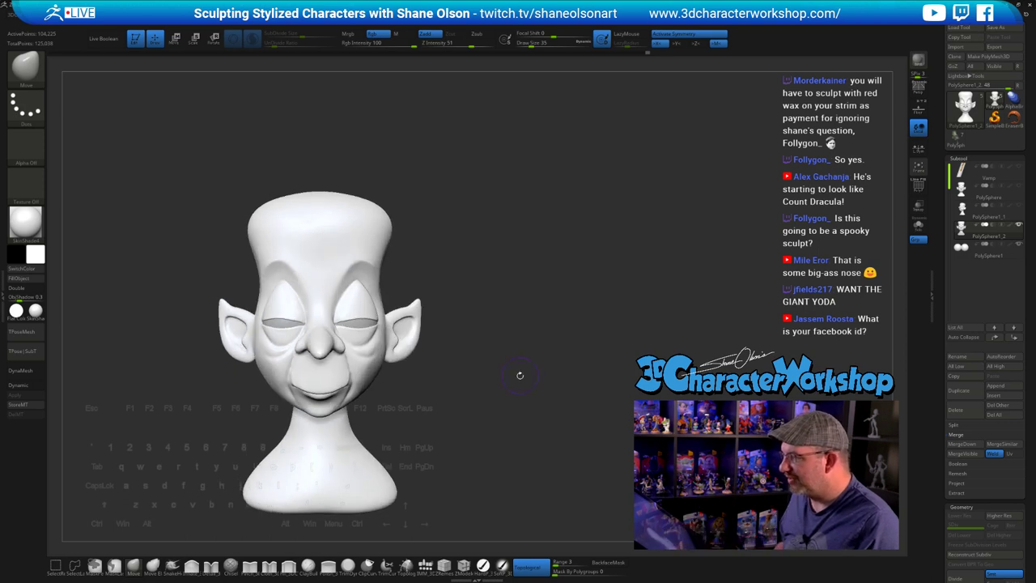
{"action": "mouse_move", "coordinate": [522, 432]}
{"action": "left_mouse_down"}
{"action": "mouse_move", "coordinate": [515, 417]}
{"action": "mouse_move", "coordinate": [535, 415]}
{"action": "mouse_move", "coordinate": [535, 443]}
{"action": "left_mouse_up"}
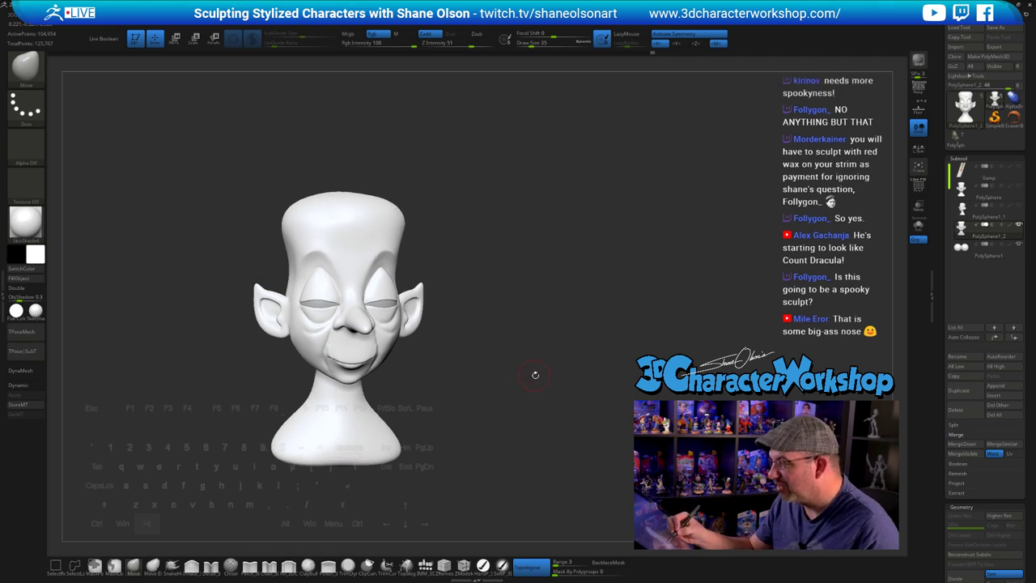
{"action": "mouse_move", "coordinate": [533, 390]}
{"action": "left_mouse_down"}
{"action": "mouse_move", "coordinate": [526, 377]}
{"action": "mouse_move", "coordinate": [539, 421]}
{"action": "mouse_move", "coordinate": [533, 366]}
{"action": "mouse_move", "coordinate": [569, 403]}
{"action": "mouse_move", "coordinate": [559, 359]}
{"action": "left_mouse_up"}
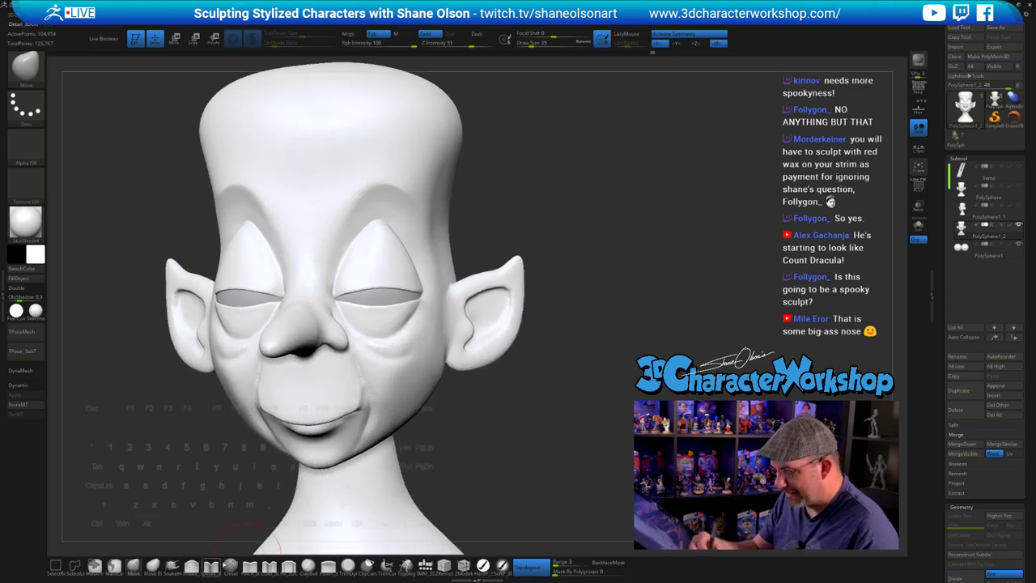
{"action": "left_click", "coordinate": [269, 564]}
{"action": "key", "text": "s"}
{"action": "left_click_drag", "start_coordinate": [557, 422], "coordinate": [520, 423]}
{"action": "left_click_drag", "start_coordinate": [523, 422], "coordinate": [501, 415], "text": "alt"}
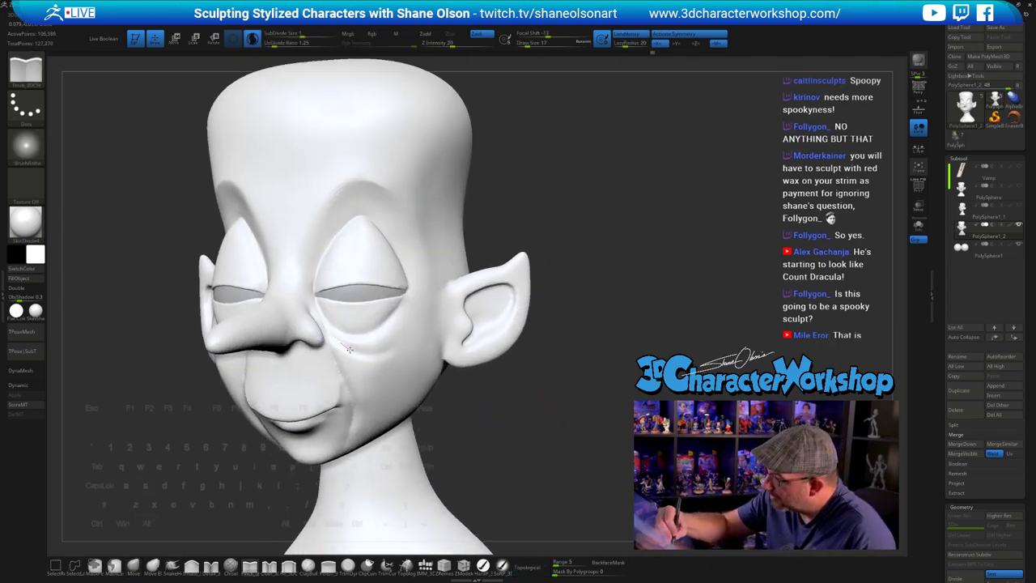
{"action": "mouse_move", "coordinate": [508, 441]}
{"action": "left_mouse_down"}
{"action": "mouse_move", "coordinate": [547, 439]}
{"action": "mouse_move", "coordinate": [511, 439]}
{"action": "left_mouse_up"}
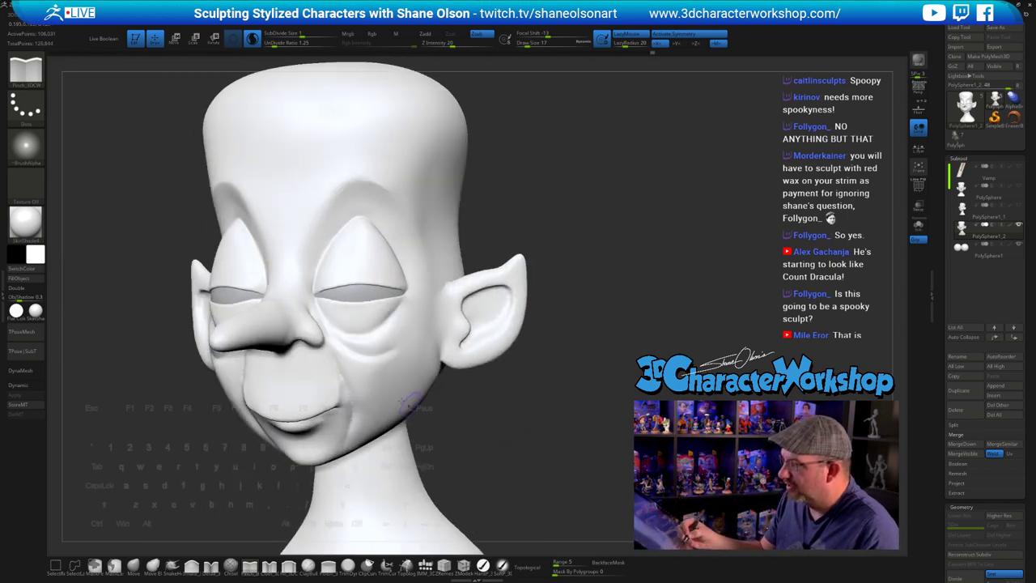
- Reduce the pinch brush to draw size 12, then smooth and tighten the creases under the eye and beside the nostril
{"action": "key", "text": "s"}
{"action": "left_click_drag", "start_coordinate": [361, 363], "coordinate": [356, 363]}
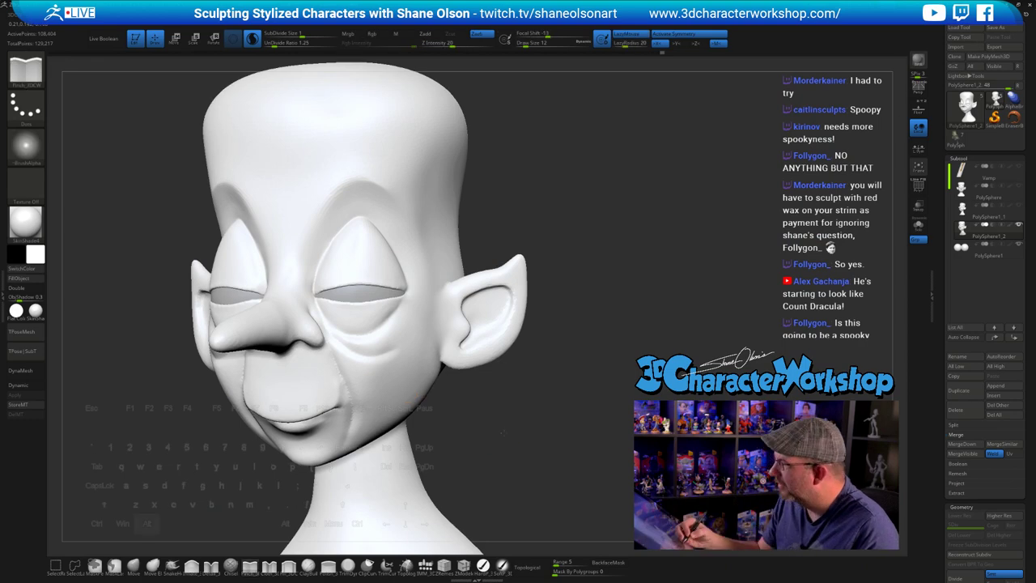
{"action": "mouse_move", "coordinate": [571, 372]}
{"action": "left_mouse_down"}
{"action": "mouse_move", "coordinate": [526, 401]}
{"action": "mouse_move", "coordinate": [561, 402]}
{"action": "left_mouse_up"}
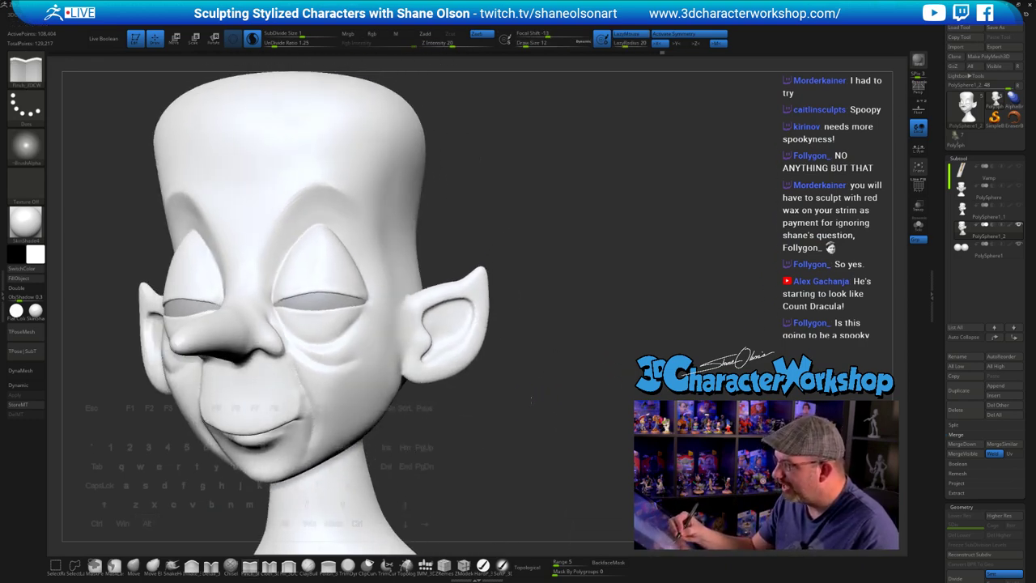
{"action": "left_click_drag", "start_coordinate": [310, 361], "coordinate": [300, 326], "text": "shift"}
{"action": "left_click_drag", "start_coordinate": [442, 417], "coordinate": [292, 335]}
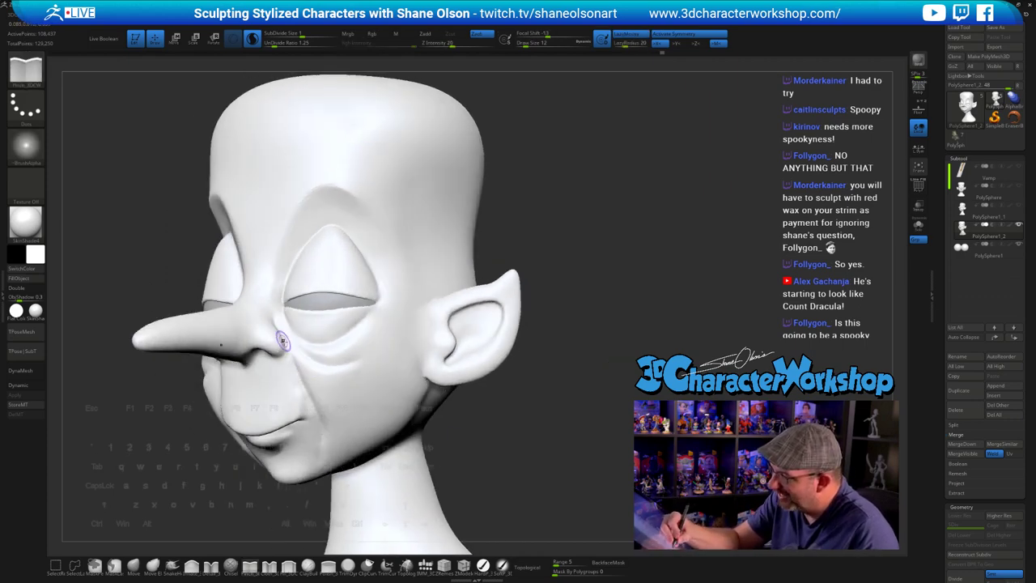
{"action": "mouse_move", "coordinate": [465, 446]}
{"action": "left_mouse_down"}
{"action": "mouse_move", "coordinate": [552, 436]}
{"action": "mouse_move", "coordinate": [466, 442]}
{"action": "mouse_move", "coordinate": [462, 431]}
{"action": "left_mouse_up"}
- Sculpt the nostril wings and the base of the nose with the fill brush at draw size 20
{"action": "left_click", "coordinate": [289, 566]}
{"action": "key", "text": "s"}
{"action": "left_click_drag", "start_coordinate": [422, 387], "coordinate": [399, 389]}
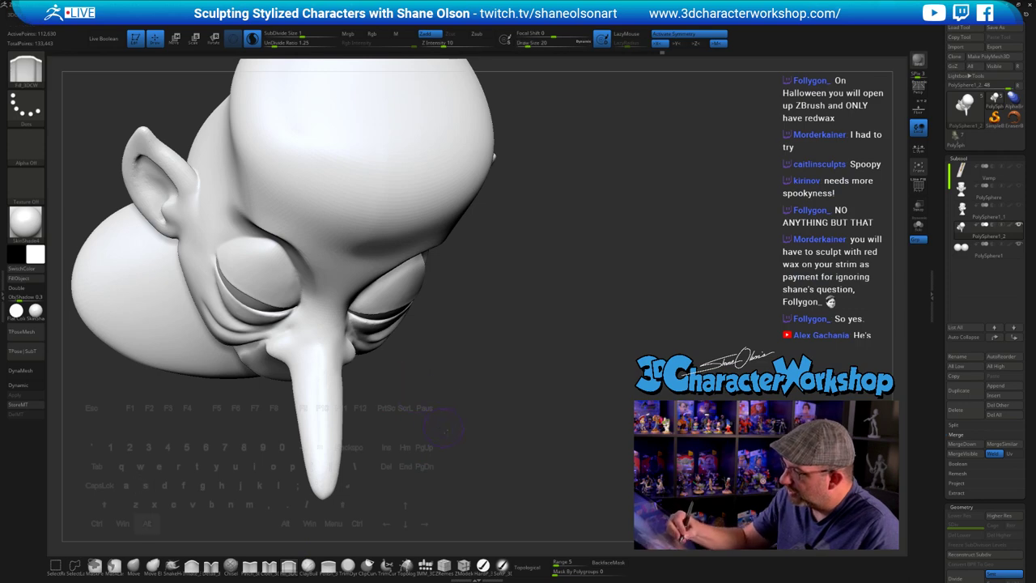
{"action": "left_click_drag", "start_coordinate": [443, 430], "coordinate": [483, 449]}
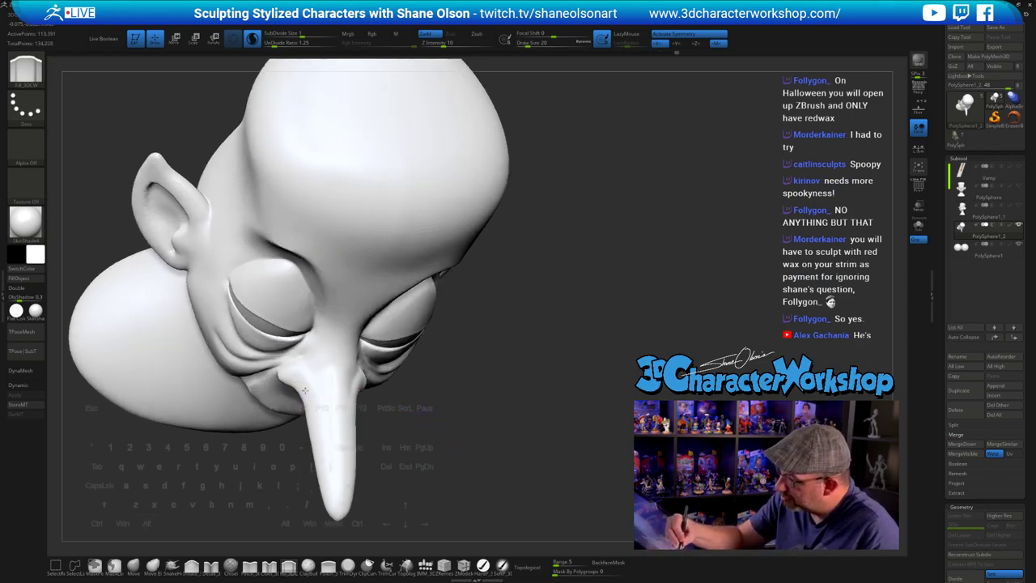
{"action": "mouse_move", "coordinate": [410, 452]}
{"action": "left_mouse_down"}
{"action": "mouse_move", "coordinate": [423, 421]}
{"action": "mouse_move", "coordinate": [492, 436]}
{"action": "mouse_move", "coordinate": [318, 498]}
{"action": "mouse_move", "coordinate": [334, 450]}
{"action": "mouse_move", "coordinate": [323, 459]}
{"action": "mouse_move", "coordinate": [340, 451]}
{"action": "left_mouse_up"}
{"action": "key", "text": "ctrl"}
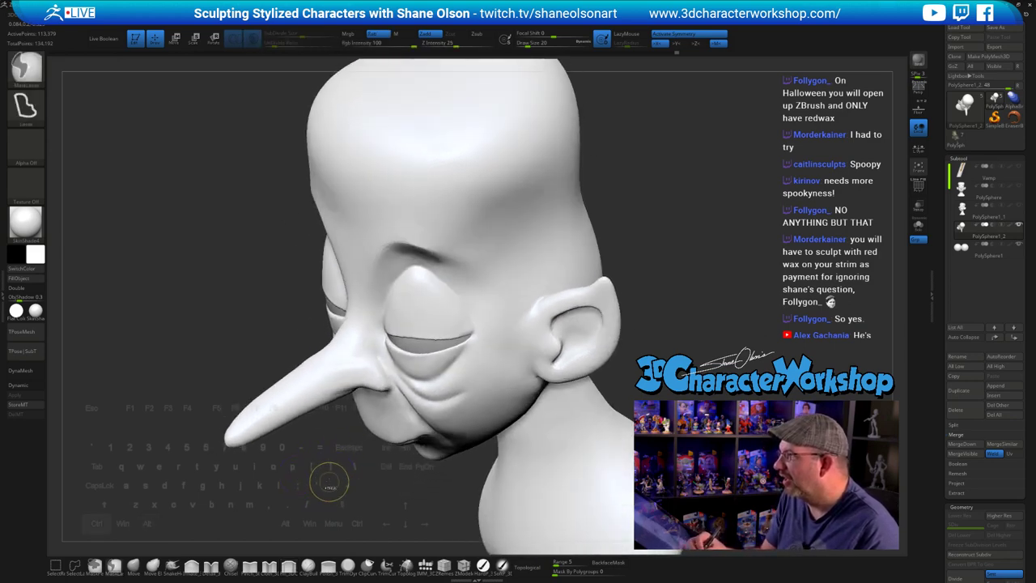
{"action": "left_click_drag", "start_coordinate": [330, 471], "coordinate": [354, 406]}
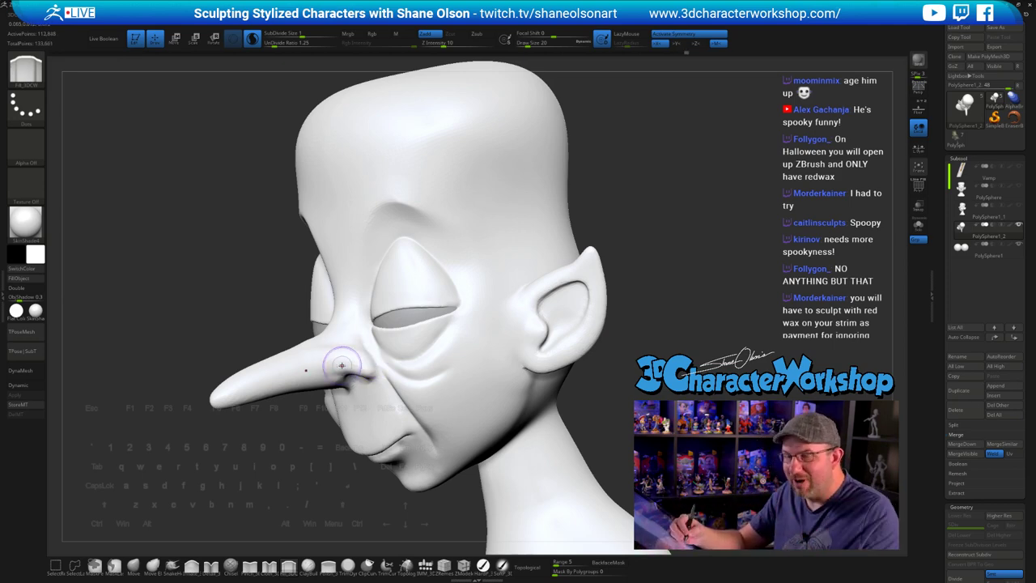
{"action": "left_click_drag", "start_coordinate": [354, 349], "coordinate": [360, 361]}
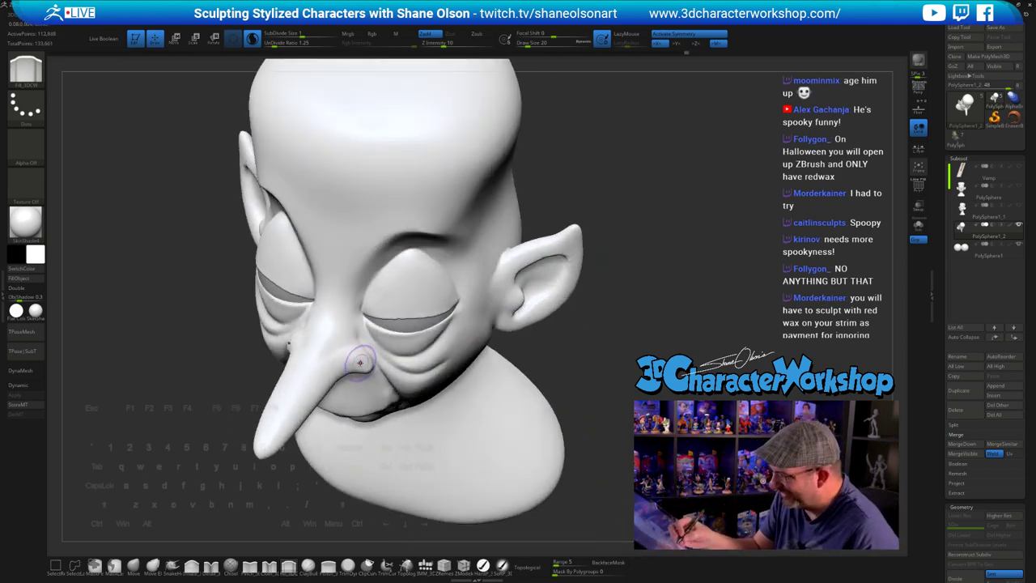
- Sharpen the crease where the nostril wing meets the cheek with the pinch brush at draw size 20
{"action": "mouse_move", "coordinate": [587, 377]}
{"action": "left_mouse_down"}
{"action": "mouse_move", "coordinate": [605, 374]}
{"action": "mouse_move", "coordinate": [565, 377]}
{"action": "left_mouse_up"}
{"action": "left_click", "coordinate": [250, 566]}
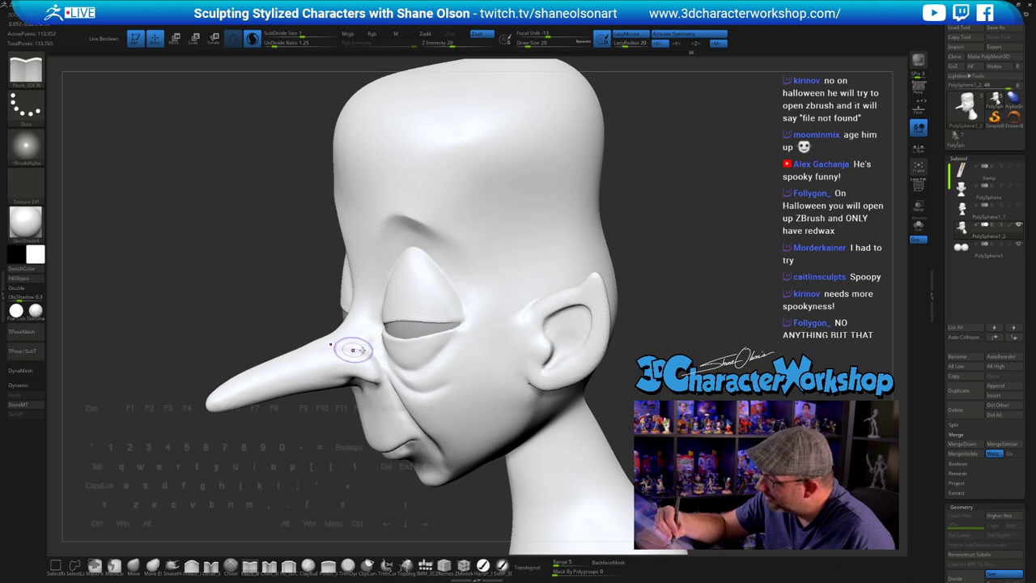
{"action": "mouse_move", "coordinate": [353, 350]}
{"action": "right_mouse_down"}
{"action": "mouse_move", "coordinate": [393, 348]}
{"action": "mouse_move", "coordinate": [356, 361]}
{"action": "right_mouse_up"}
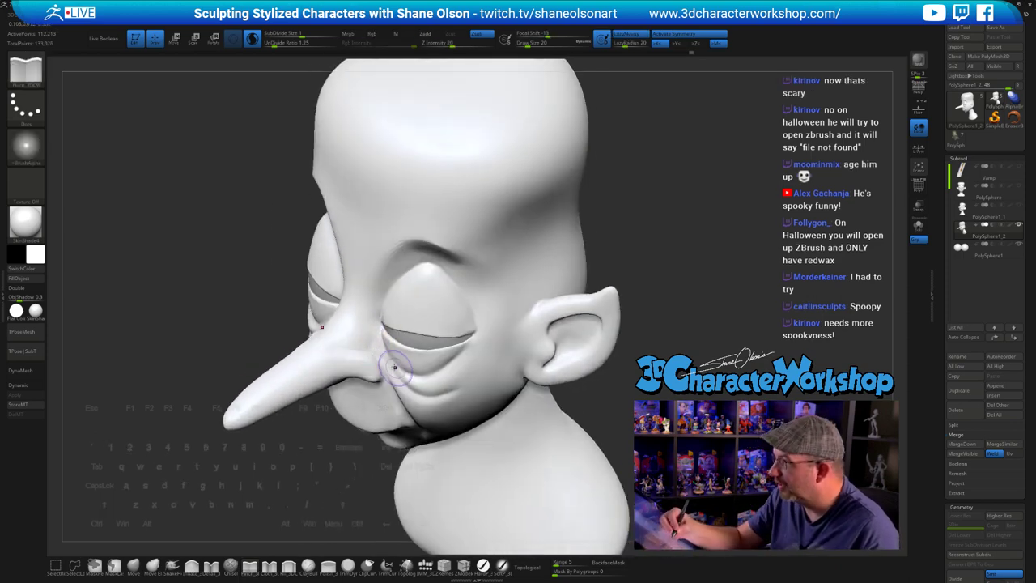
{"action": "mouse_move", "coordinate": [368, 332]}
{"action": "right_mouse_down", "text": "shift"}
{"action": "mouse_move", "coordinate": [468, 306]}
{"action": "mouse_move", "coordinate": [551, 364]}
{"action": "right_mouse_up", "text": "shift"}
{"action": "mouse_move", "coordinate": [551, 364]}
{"action": "right_mouse_down"}
{"action": "mouse_move", "coordinate": [582, 397]}
{"action": "mouse_move", "coordinate": [590, 390]}
{"action": "mouse_move", "coordinate": [608, 419]}
{"action": "mouse_move", "coordinate": [607, 404]}
{"action": "mouse_move", "coordinate": [482, 432]}
{"action": "mouse_move", "coordinate": [506, 421]}
{"action": "mouse_move", "coordinate": [500, 437]}
{"action": "right_mouse_up"}
- Adjust the nostril wings and the adjoining smile folds with the Move brush at draw size 20
{"action": "left_click", "coordinate": [133, 567]}
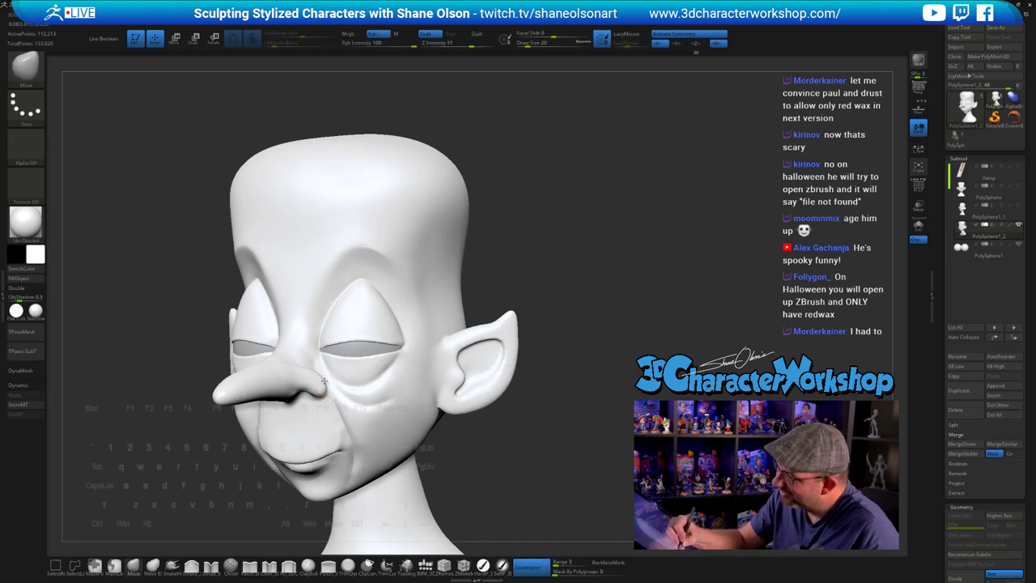
{"action": "right_click_drag", "start_coordinate": [323, 390], "coordinate": [371, 443]}
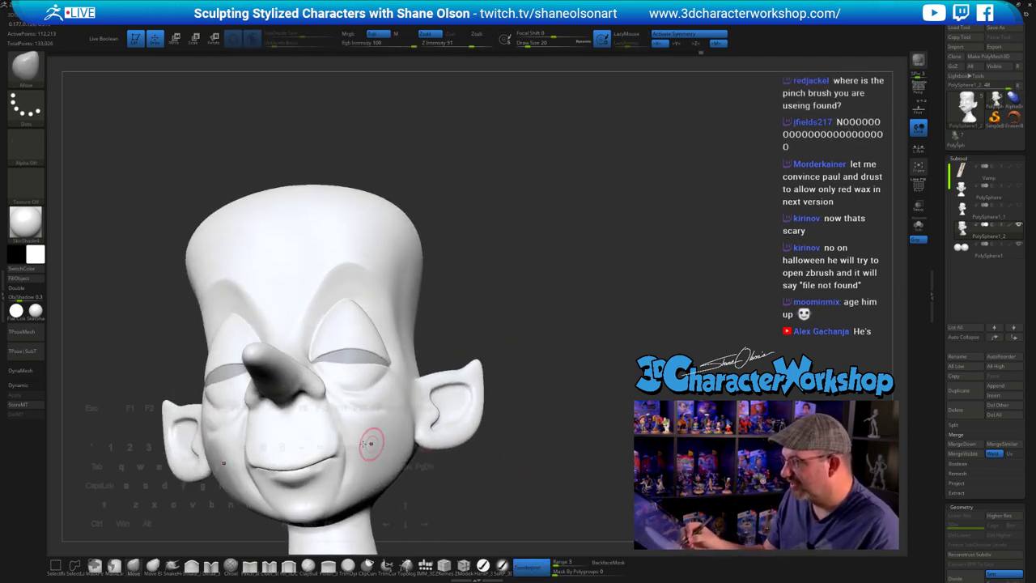
{"action": "right_click_drag", "start_coordinate": [502, 458], "coordinate": [510, 422]}
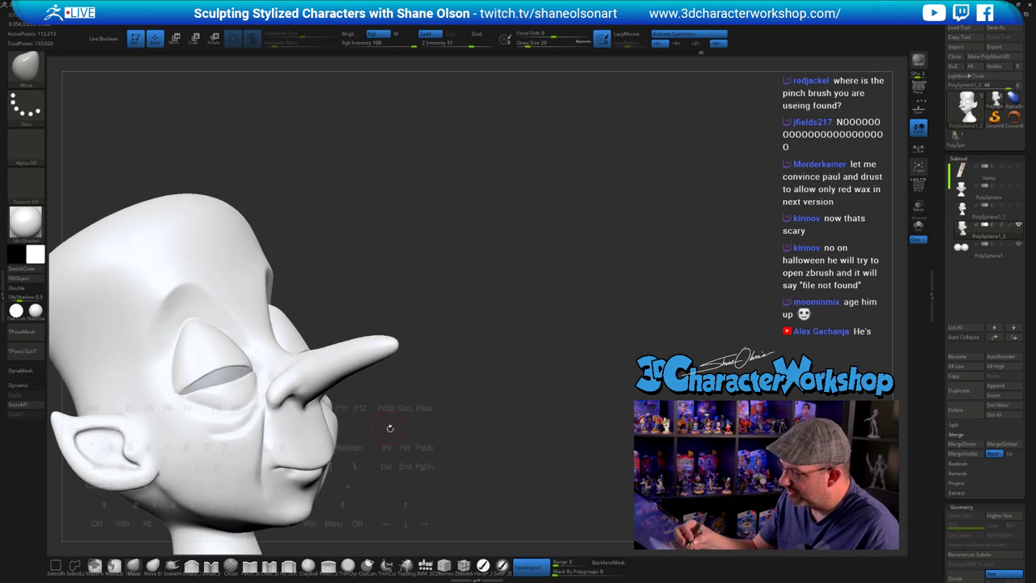
{"action": "right_click_drag", "start_coordinate": [390, 426], "coordinate": [449, 429], "text": "shift"}
{"action": "right_click_drag", "start_coordinate": [366, 451], "coordinate": [399, 443], "text": "alt"}
- Reshape the cheeks and mouth corners with the Move brush, finishing at draw size 37
{"action": "key", "text": "s"}
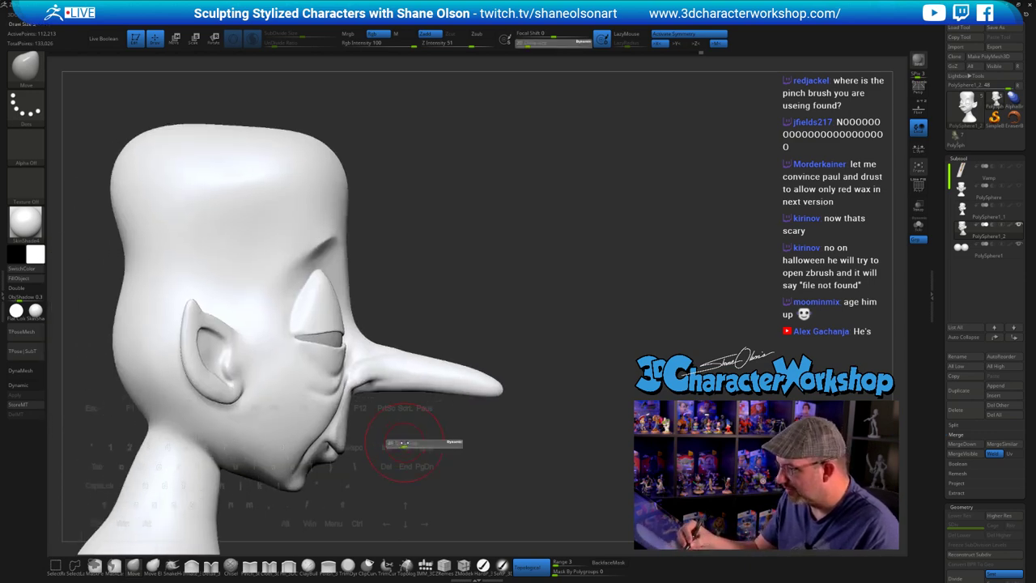
{"action": "key", "text": "bracketright"}
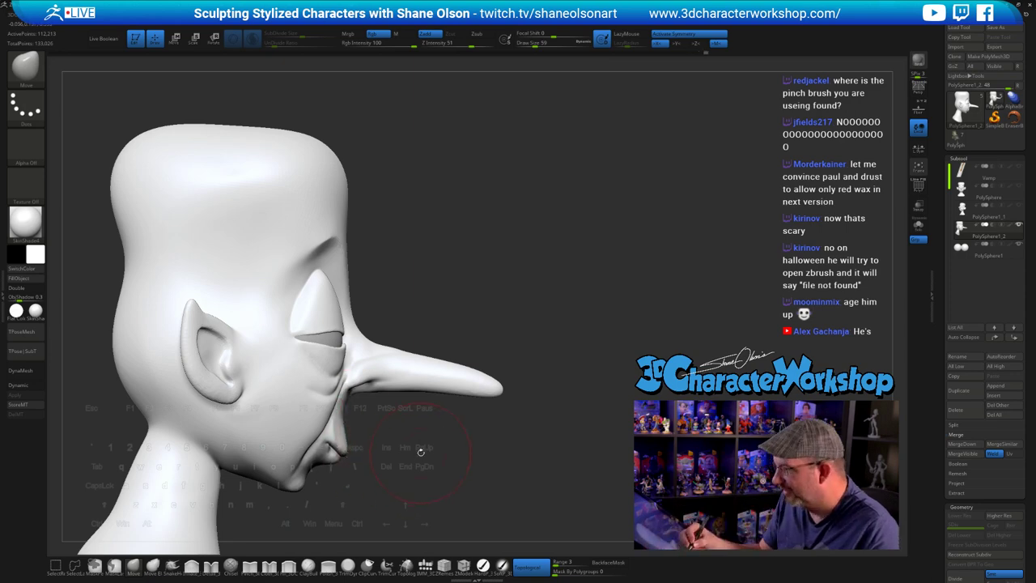
{"action": "mouse_move", "coordinate": [420, 451]}
{"action": "right_mouse_down"}
{"action": "mouse_move", "coordinate": [486, 350]}
{"action": "mouse_move", "coordinate": [488, 261]}
{"action": "mouse_move", "coordinate": [451, 314]}
{"action": "right_mouse_up"}
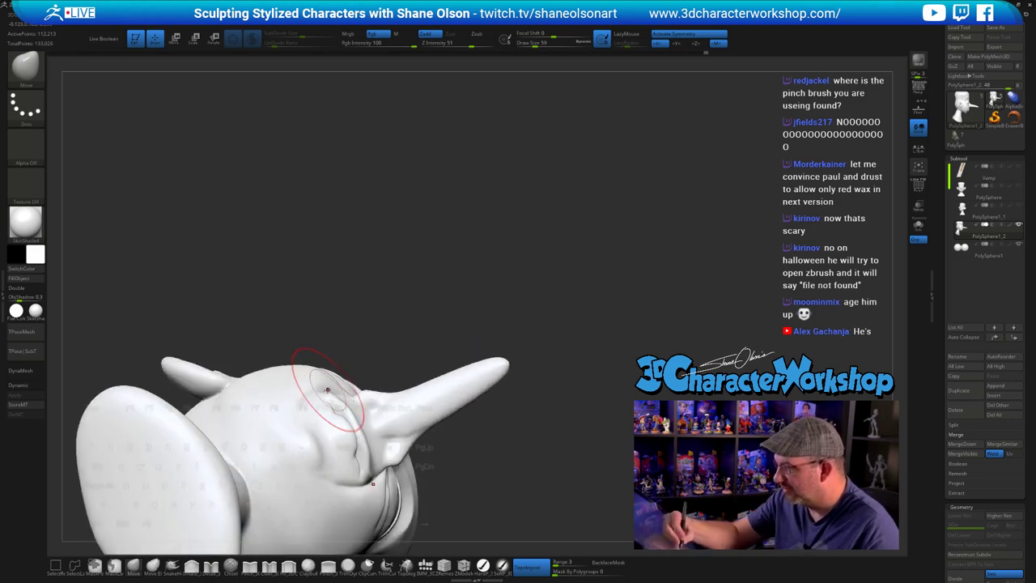
{"action": "mouse_move", "coordinate": [321, 394]}
{"action": "right_mouse_down"}
{"action": "mouse_move", "coordinate": [453, 464]}
{"action": "mouse_move", "coordinate": [356, 429]}
{"action": "mouse_move", "coordinate": [433, 445]}
{"action": "right_mouse_up"}
{"action": "key", "text": "s"}
{"action": "left_click_drag", "start_coordinate": [424, 446], "coordinate": [421, 446]}
{"action": "right_click_drag", "start_coordinate": [421, 447], "coordinate": [413, 429]}
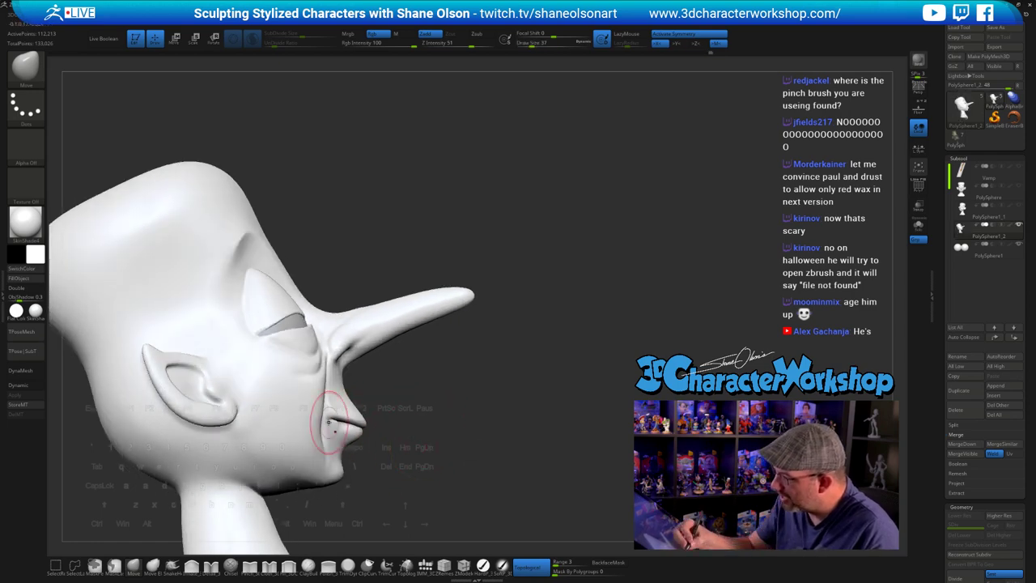
{"action": "mouse_move", "coordinate": [332, 412]}
{"action": "right_mouse_down"}
{"action": "mouse_move", "coordinate": [267, 417]}
{"action": "mouse_move", "coordinate": [352, 423]}
{"action": "mouse_move", "coordinate": [323, 417]}
{"action": "mouse_move", "coordinate": [342, 419]}
{"action": "right_mouse_up"}
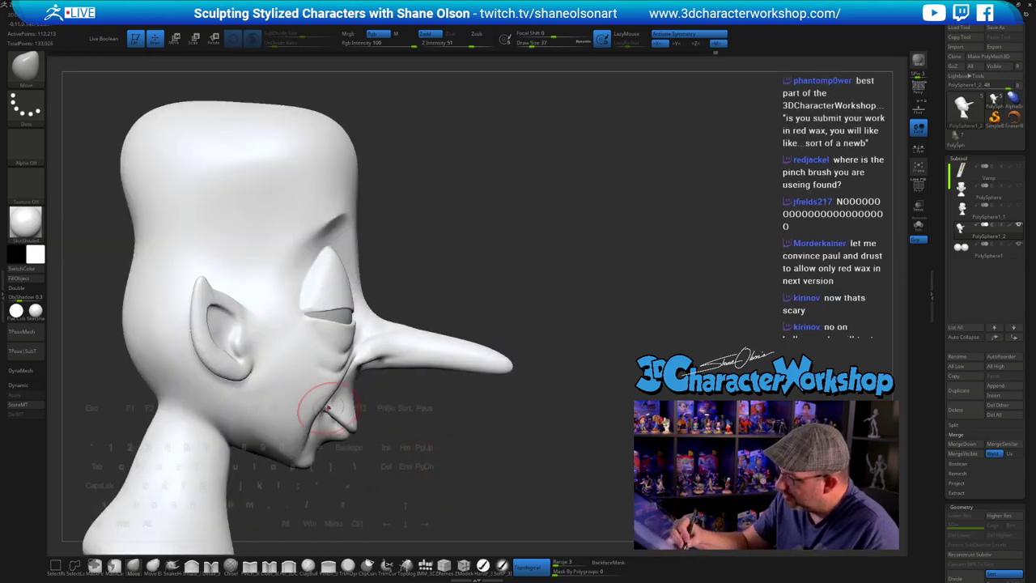
- Enlarge the Move brush to draw size 83 and reshape the jaw and neck silhouette in profile
{"action": "mouse_move", "coordinate": [429, 470]}
{"action": "right_mouse_down"}
{"action": "mouse_move", "coordinate": [508, 461]}
{"action": "mouse_move", "coordinate": [483, 445]}
{"action": "mouse_move", "coordinate": [377, 439]}
{"action": "mouse_move", "coordinate": [449, 434]}
{"action": "mouse_move", "coordinate": [432, 414]}
{"action": "right_mouse_up"}
{"action": "key", "text": "s"}
{"action": "left_click_drag", "start_coordinate": [432, 408], "coordinate": [436, 408]}
{"action": "mouse_move", "coordinate": [442, 406]}
{"action": "right_mouse_down", "text": "alt"}
{"action": "mouse_move", "coordinate": [428, 432]}
{"action": "mouse_move", "coordinate": [437, 443]}
{"action": "mouse_move", "coordinate": [412, 421]}
{"action": "right_mouse_up", "text": "alt"}
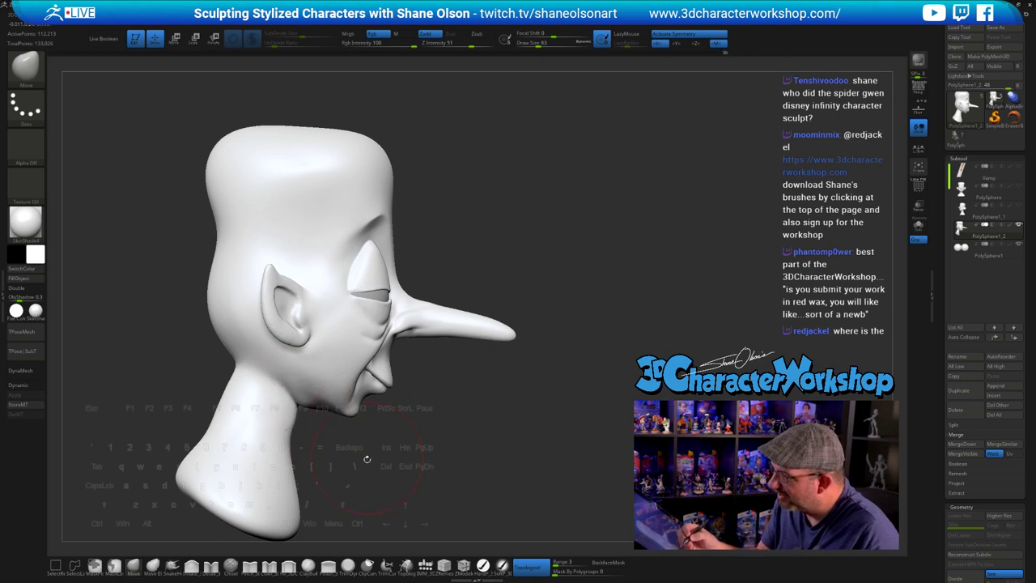
{"action": "right_click_drag", "start_coordinate": [367, 458], "coordinate": [335, 434]}
{"action": "right_click_drag", "start_coordinate": [293, 482], "coordinate": [345, 463]}
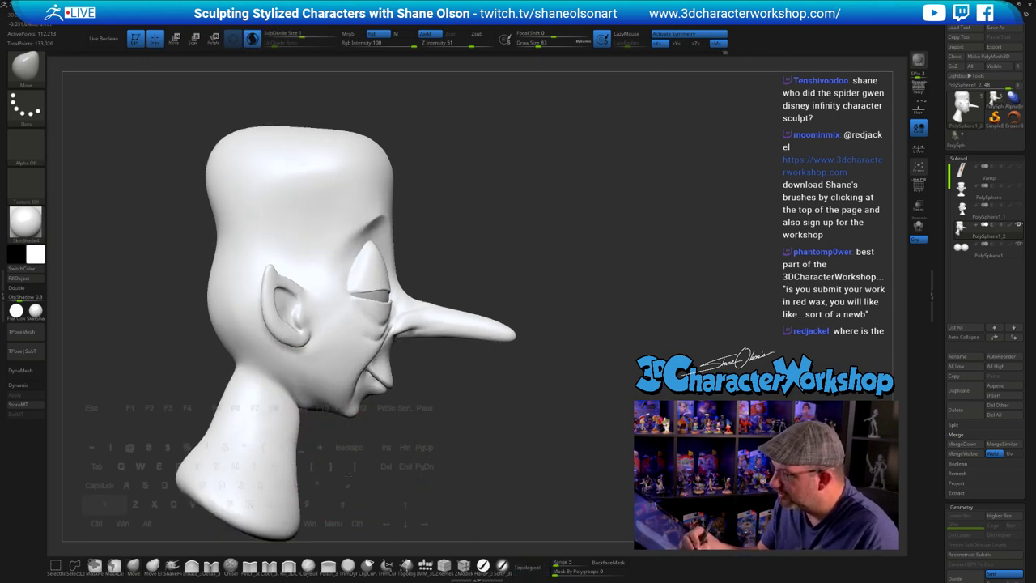
- Refine the jawline and throat with the Move brush at draw size 49, smoothing where the jaw meets the neck
{"action": "key", "text": "s"}
{"action": "left_click", "coordinate": [382, 467]}
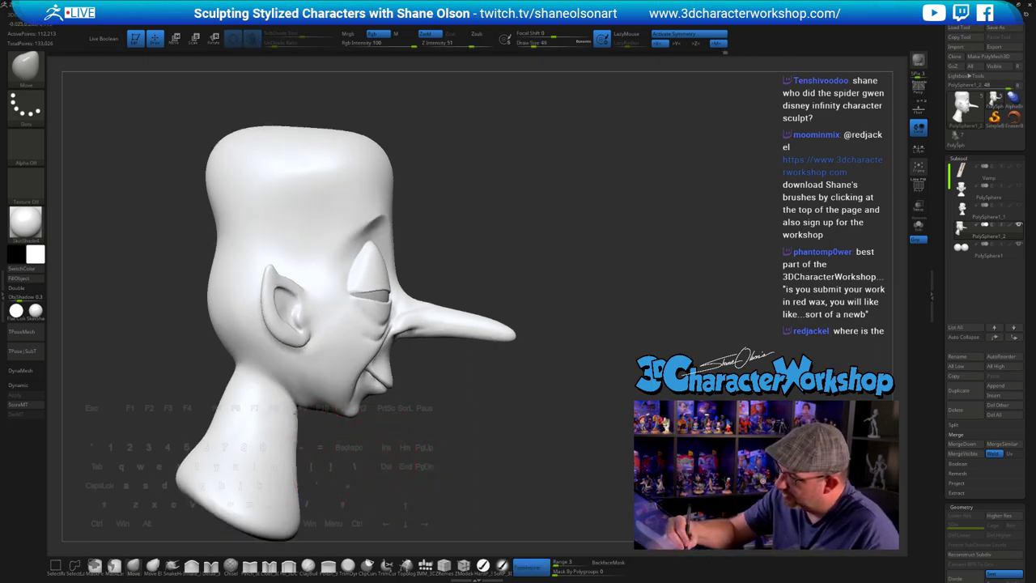
{"action": "right_click_drag", "start_coordinate": [352, 443], "coordinate": [340, 409]}
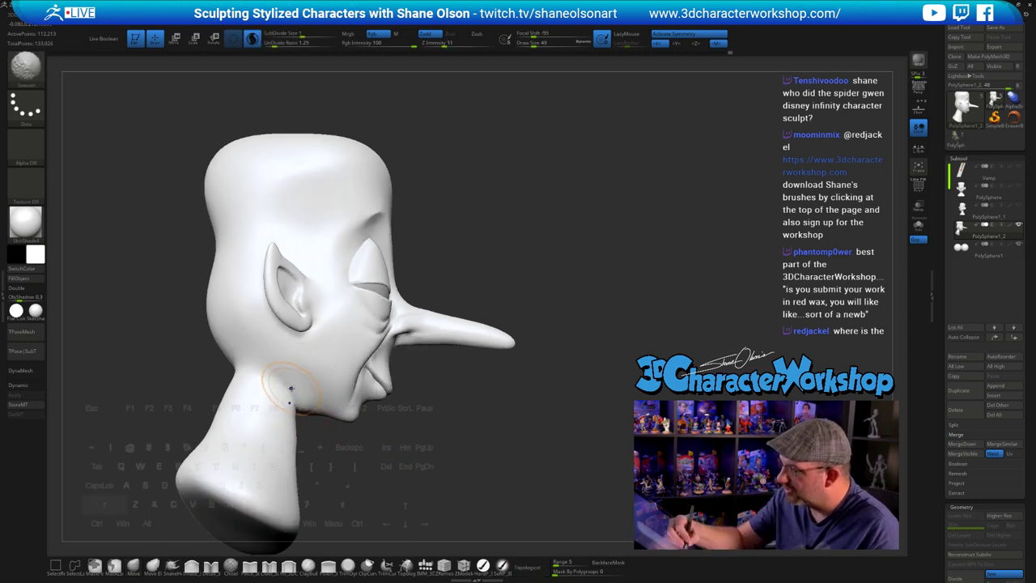
{"action": "left_click_drag", "start_coordinate": [393, 445], "coordinate": [415, 460], "text": "ctrl"}
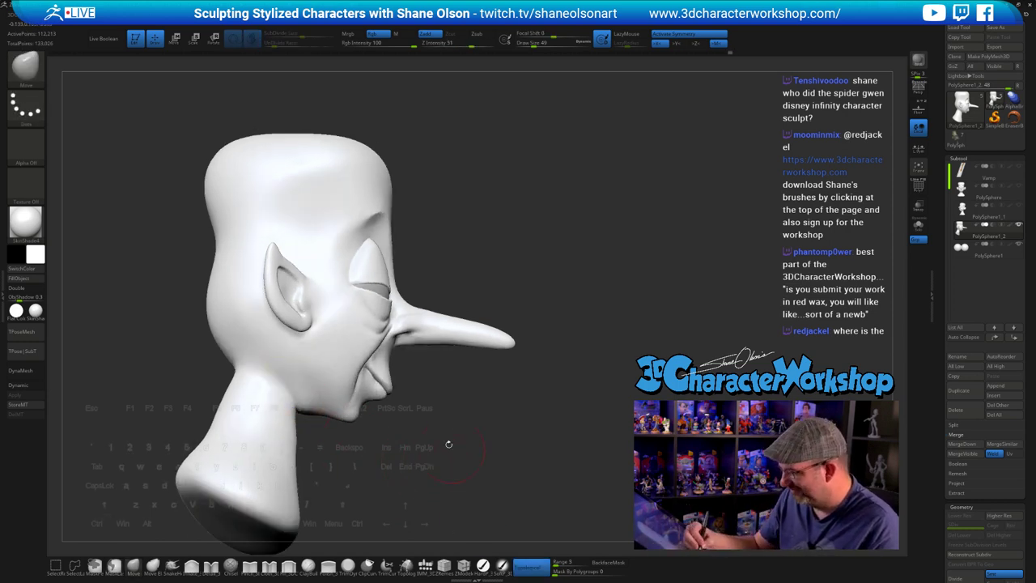
{"action": "key", "text": "shift"}
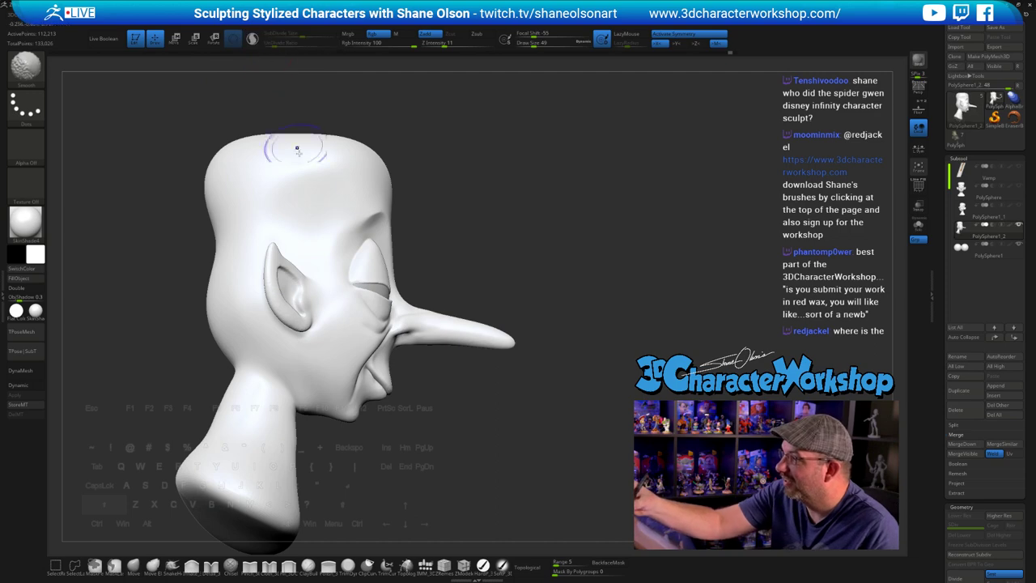
{"action": "left_click_drag", "start_coordinate": [340, 433], "coordinate": [330, 457]}
{"action": "mouse_move", "coordinate": [287, 404]}
{"action": "left_mouse_down", "text": "shift"}
{"action": "mouse_move", "coordinate": [288, 431]}
{"action": "mouse_move", "coordinate": [308, 408]}
{"action": "left_mouse_up", "text": "shift"}
{"action": "left_click_drag", "start_coordinate": [480, 455], "coordinate": [516, 448]}
{"action": "left_click_drag", "start_coordinate": [426, 428], "coordinate": [479, 400]}
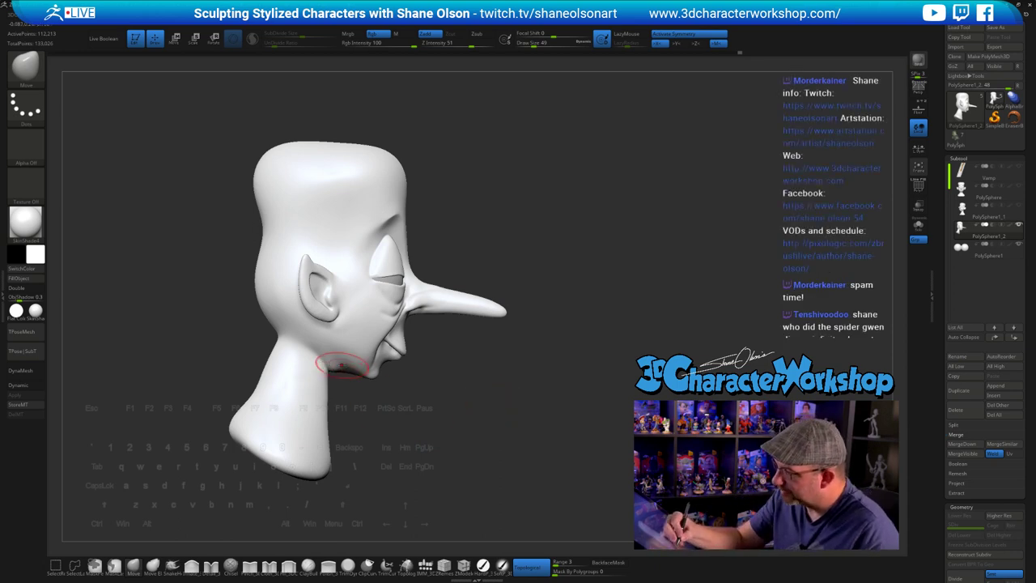
- Try to sharpen the jawline below the cheek with the pinch brush at draw size 35, and undo the stroke
{"action": "left_click_drag", "start_coordinate": [387, 418], "coordinate": [458, 415]}
{"action": "left_click", "coordinate": [252, 565]}
{"action": "key", "text": "s"}
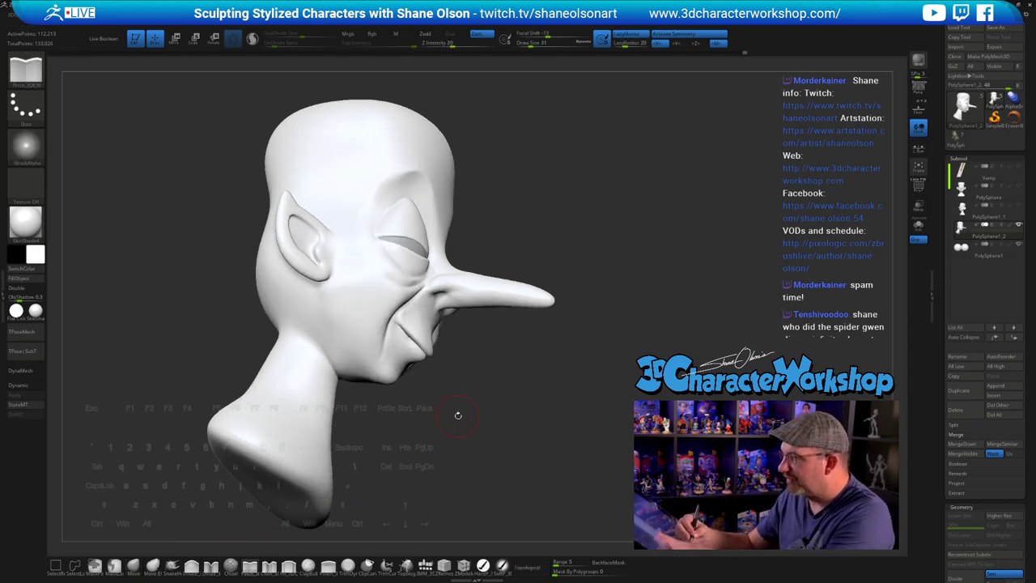
{"action": "right_click_drag", "start_coordinate": [375, 348], "coordinate": [369, 372], "text": "alt"}
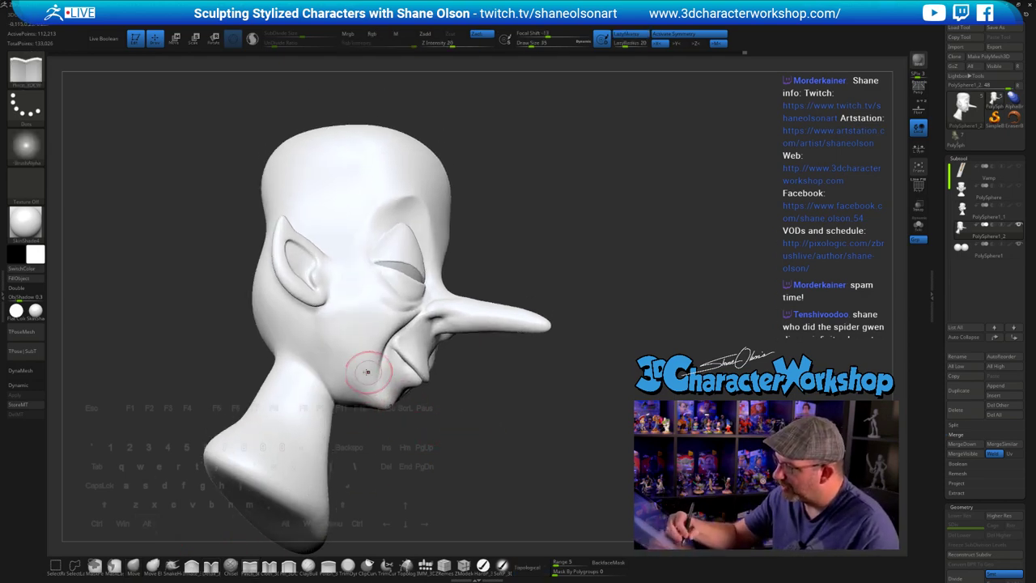
{"action": "left_click_drag", "start_coordinate": [339, 354], "coordinate": [327, 341], "text": "alt"}
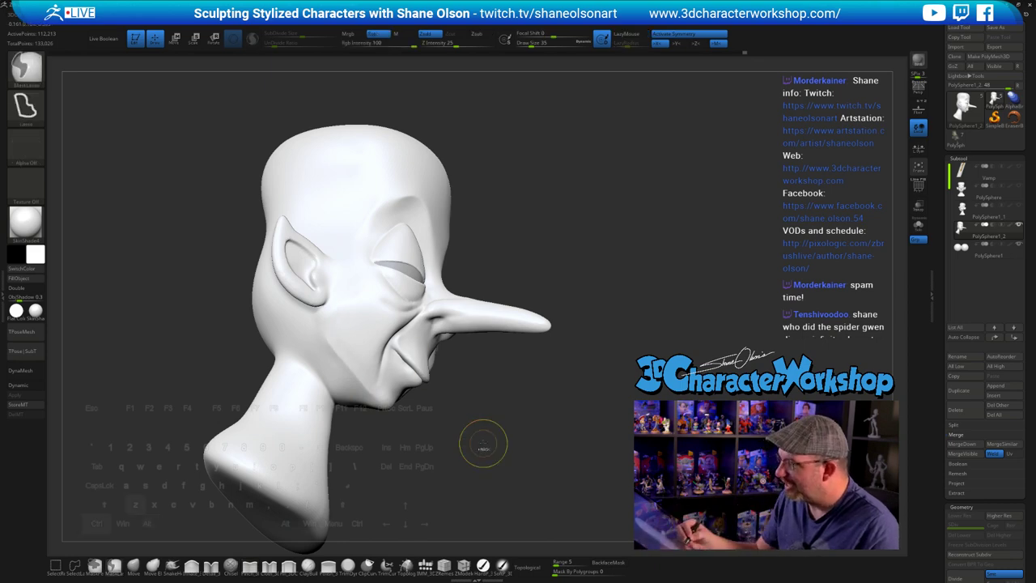
{"action": "key", "text": "ctrl+z"}
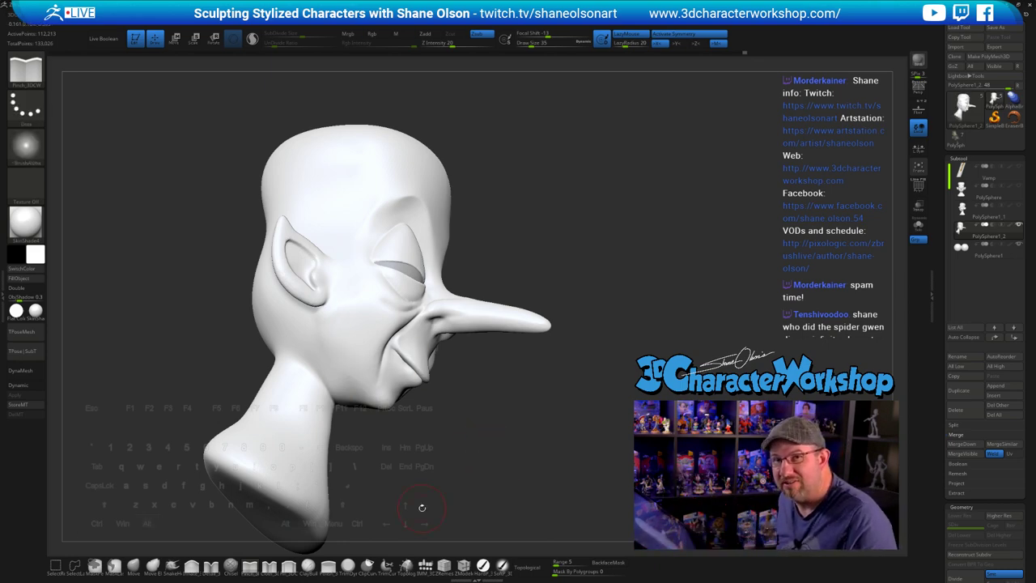
- Adjust the position and angle of the ears with the Move brush at draw size 120
{"action": "mouse_move", "coordinate": [421, 506]}
{"action": "left_mouse_down"}
{"action": "mouse_move", "coordinate": [625, 425]}
{"action": "mouse_move", "coordinate": [566, 437]}
{"action": "mouse_move", "coordinate": [608, 413]}
{"action": "mouse_move", "coordinate": [564, 405]}
{"action": "mouse_move", "coordinate": [591, 401]}
{"action": "mouse_move", "coordinate": [582, 392]}
{"action": "mouse_move", "coordinate": [500, 417]}
{"action": "left_mouse_up"}
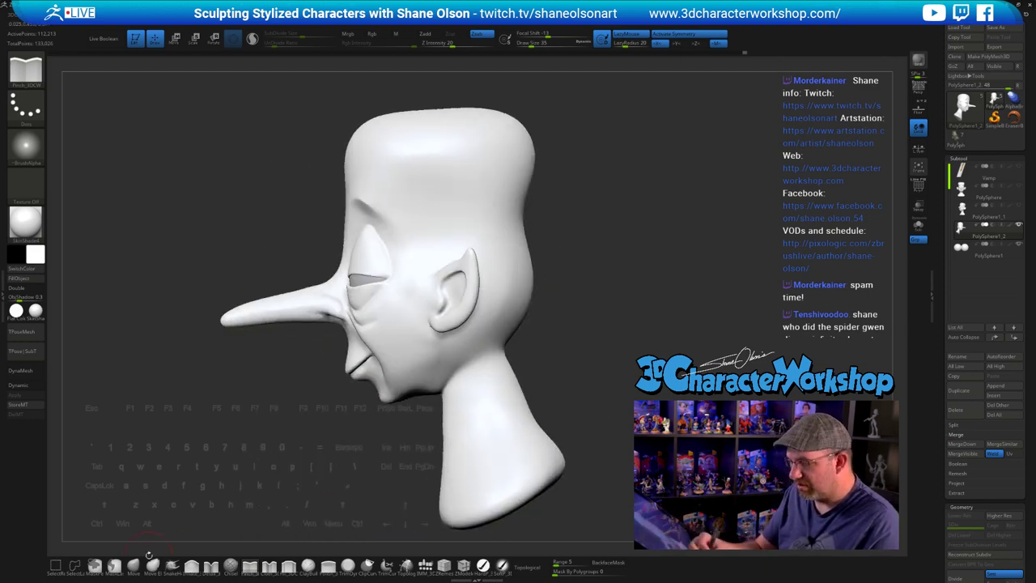
{"action": "left_click", "coordinate": [134, 566]}
{"action": "key", "text": "s"}
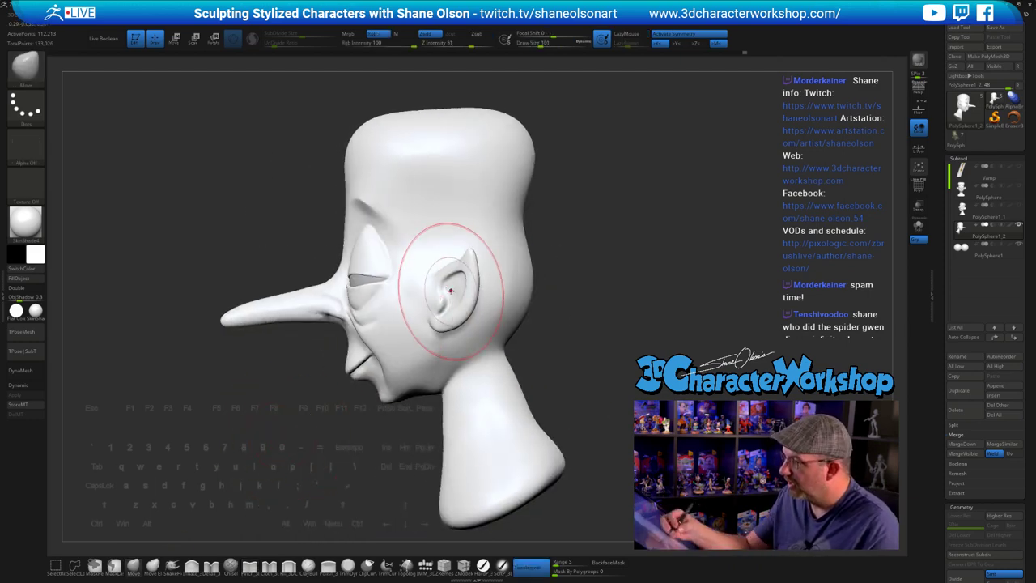
{"action": "key", "text": "bracketright"}
{"action": "key", "text": "bracketright"}
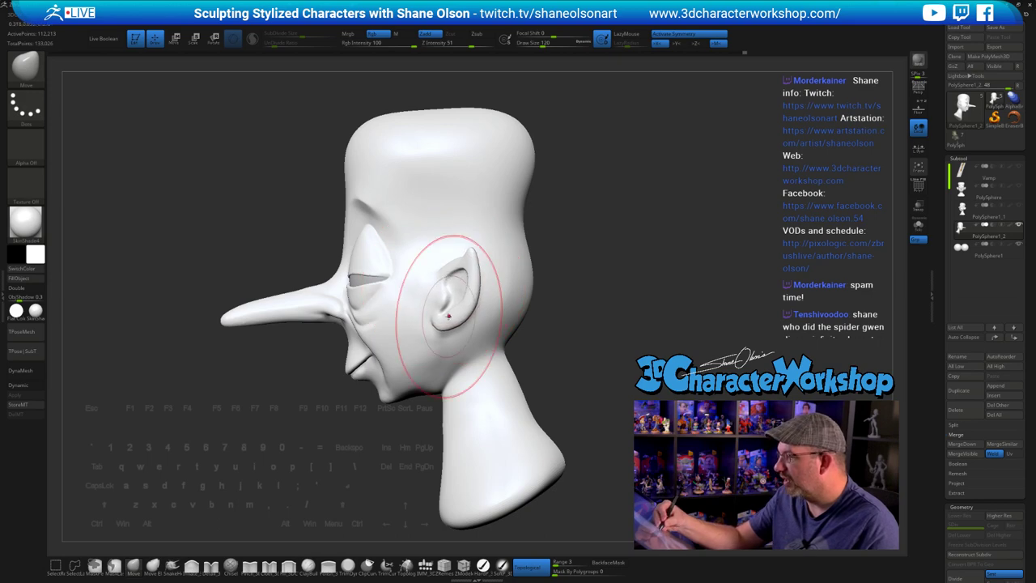
{"action": "left_click_drag", "start_coordinate": [570, 308], "coordinate": [606, 308]}
{"action": "left_click_drag", "start_coordinate": [469, 261], "coordinate": [459, 261]}
{"action": "left_click_drag", "start_coordinate": [495, 310], "coordinate": [442, 314]}
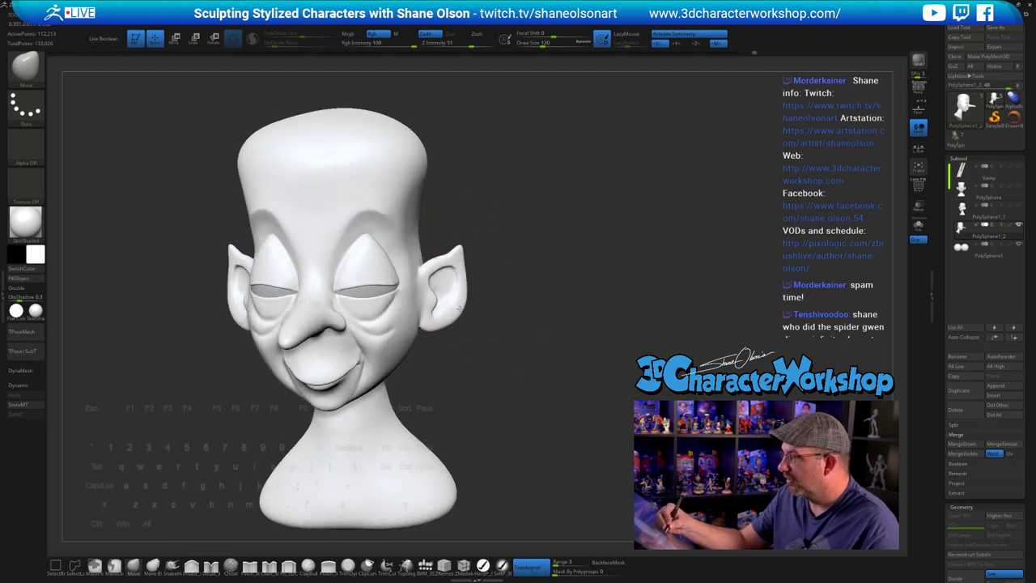
- Reshape the transition from the jaw to the neck below the ears with the Move brush at draw size 51
{"action": "mouse_move", "coordinate": [508, 364]}
{"action": "left_mouse_down"}
{"action": "mouse_move", "coordinate": [511, 342]}
{"action": "mouse_move", "coordinate": [494, 356]}
{"action": "mouse_move", "coordinate": [431, 334]}
{"action": "mouse_move", "coordinate": [487, 335]}
{"action": "mouse_move", "coordinate": [509, 322]}
{"action": "mouse_move", "coordinate": [493, 378]}
{"action": "mouse_move", "coordinate": [505, 366]}
{"action": "left_mouse_up"}
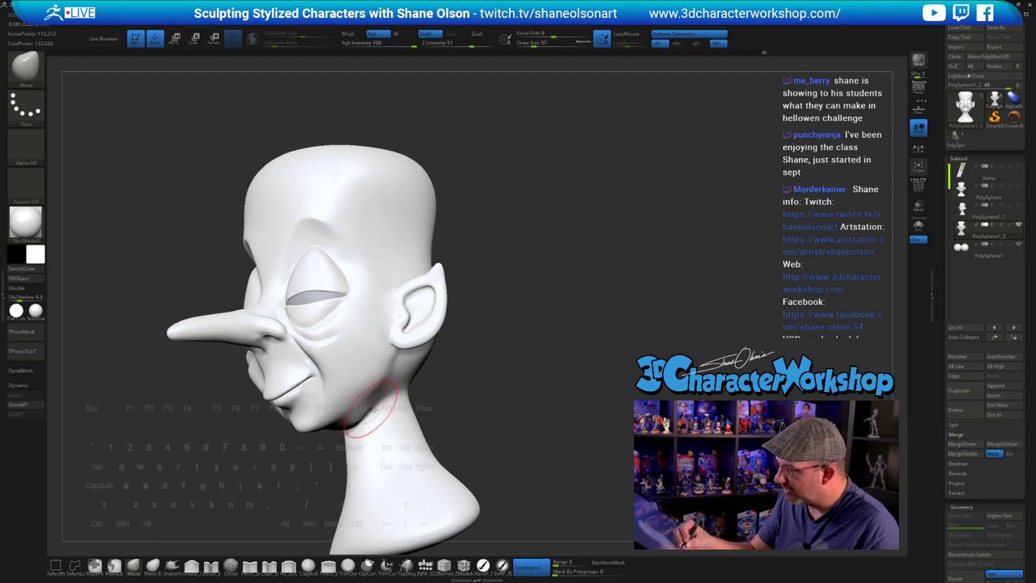
{"action": "left_click_drag", "start_coordinate": [477, 406], "coordinate": [501, 397]}
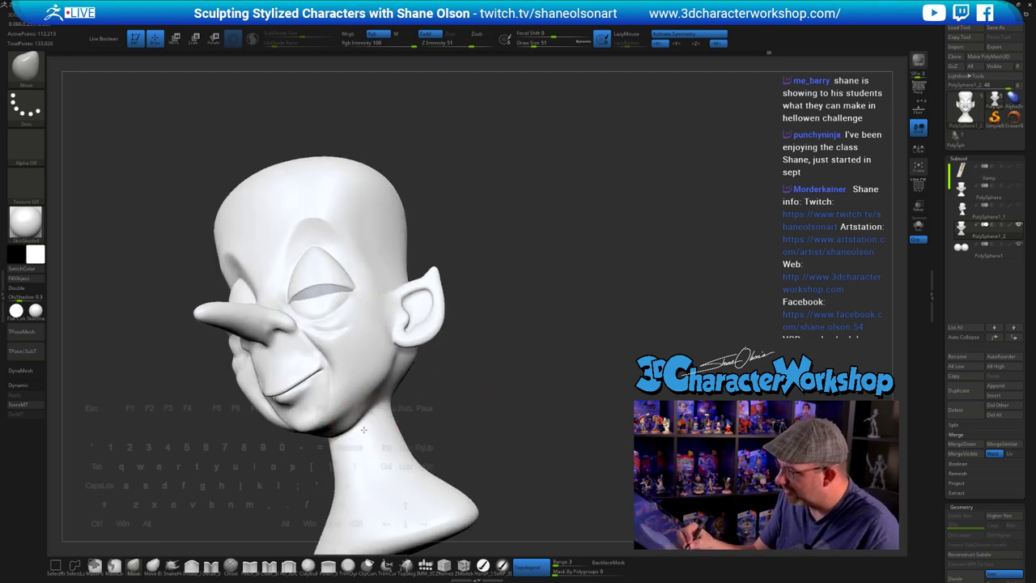
{"action": "left_click_drag", "start_coordinate": [366, 429], "coordinate": [354, 429]}
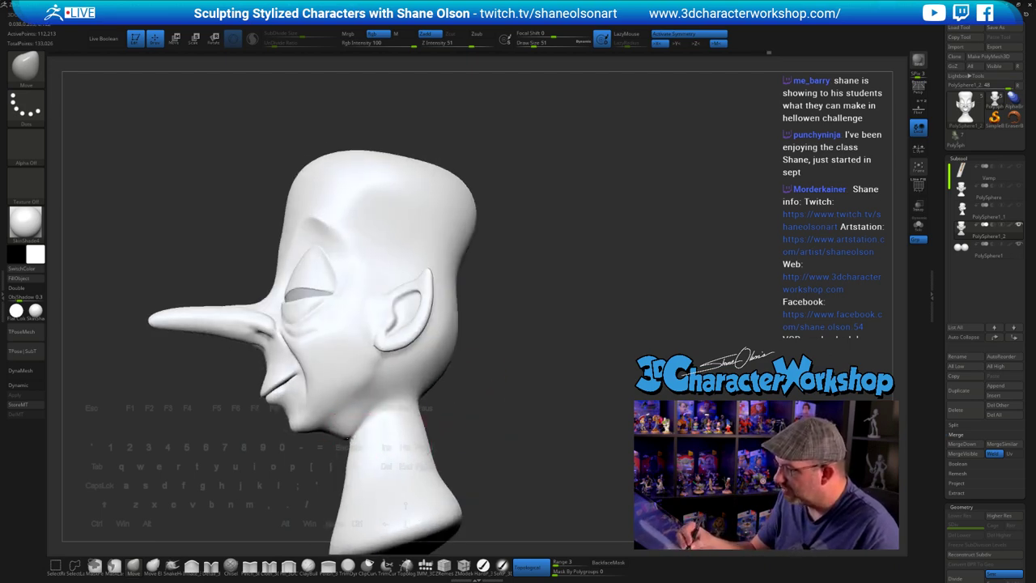
{"action": "left_click_drag", "start_coordinate": [424, 419], "coordinate": [395, 415]}
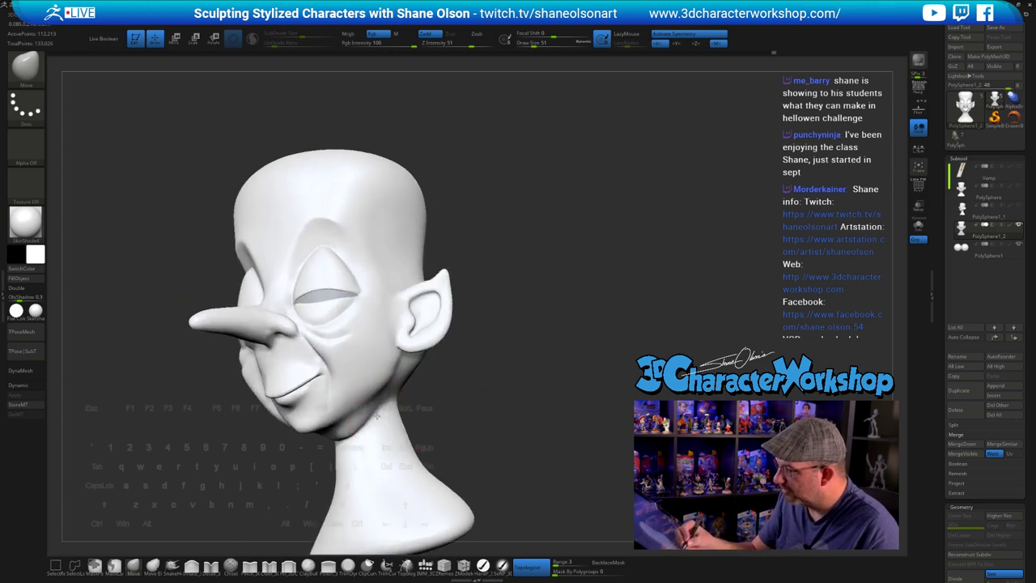
{"action": "left_click_drag", "start_coordinate": [472, 409], "coordinate": [370, 410]}
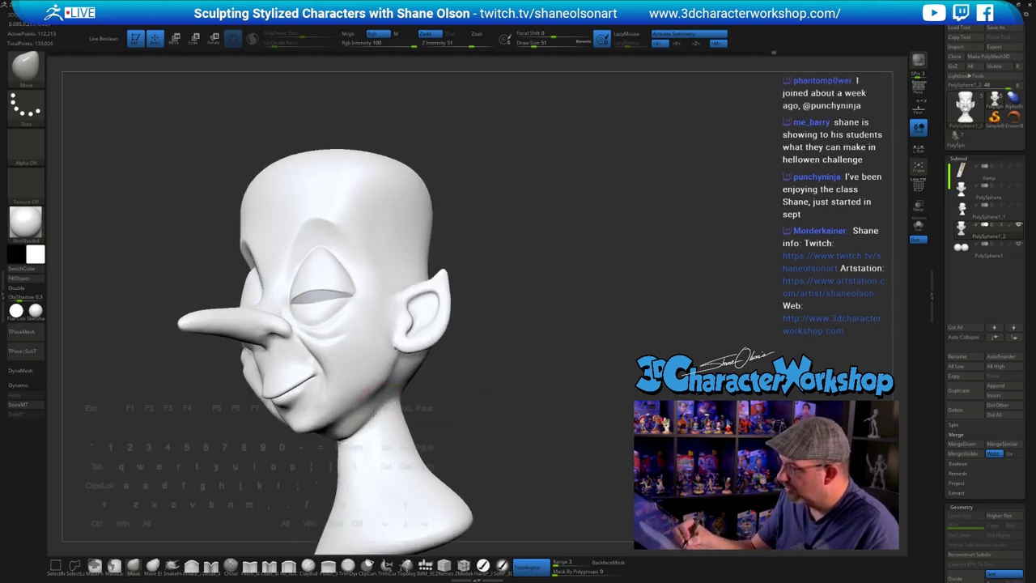
{"action": "left_click_drag", "start_coordinate": [465, 420], "coordinate": [374, 431]}
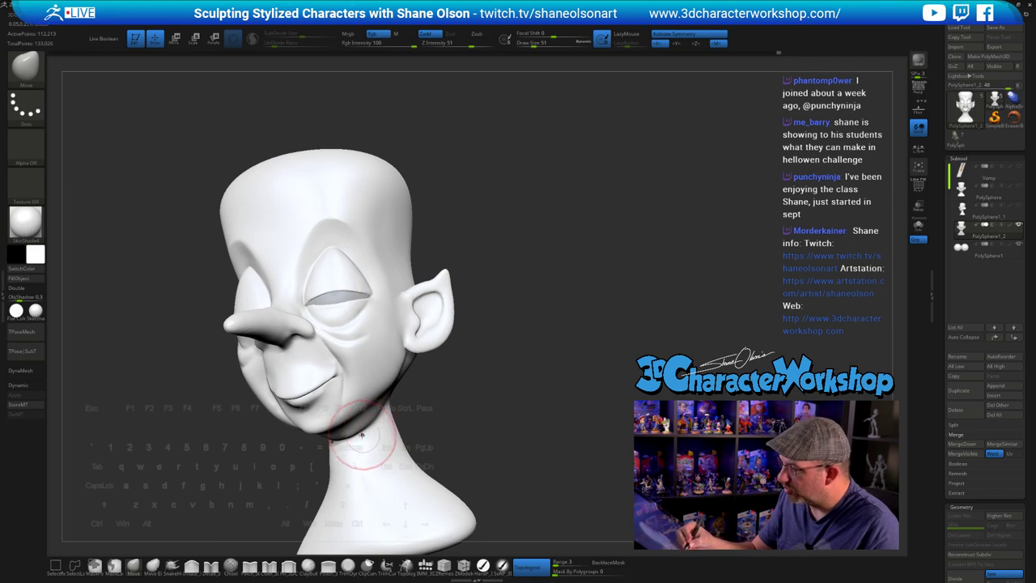
{"action": "left_click_drag", "start_coordinate": [490, 420], "coordinate": [370, 428]}
- Enlarge the Move brush to draw size 65 and adjust the throat line under the chin in profile
{"action": "mouse_move", "coordinate": [472, 397]}
{"action": "left_mouse_down"}
{"action": "mouse_move", "coordinate": [498, 417]}
{"action": "mouse_move", "coordinate": [521, 375]}
{"action": "left_mouse_up"}
{"action": "key", "text": "]"}
{"action": "left_click_drag", "start_coordinate": [377, 415], "coordinate": [372, 415]}
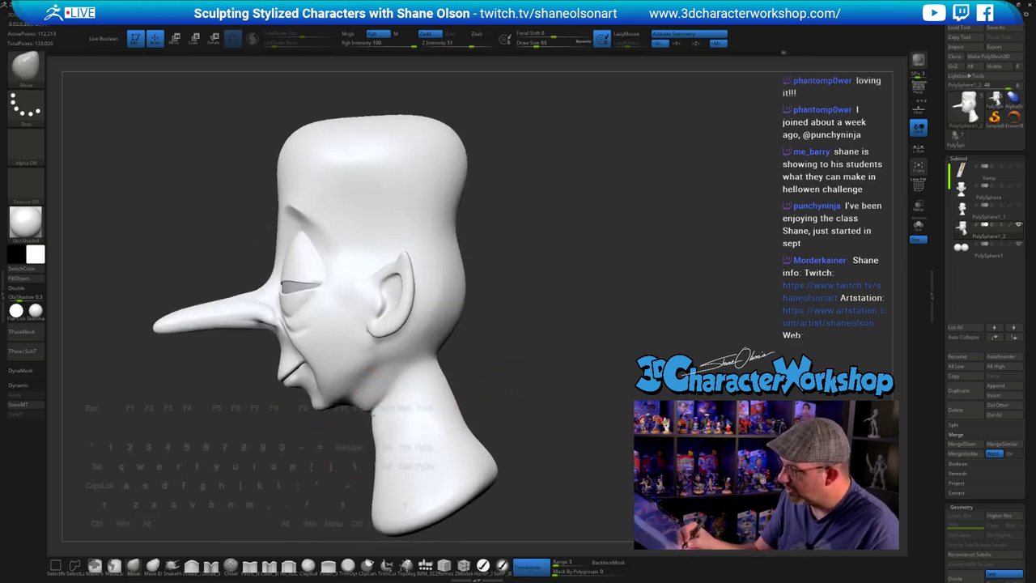
{"action": "mouse_move", "coordinate": [463, 382]}
{"action": "left_mouse_down"}
{"action": "mouse_move", "coordinate": [533, 368]}
{"action": "mouse_move", "coordinate": [517, 340]}
{"action": "mouse_move", "coordinate": [529, 370]}
{"action": "mouse_move", "coordinate": [537, 365]}
{"action": "mouse_move", "coordinate": [522, 362]}
{"action": "mouse_move", "coordinate": [536, 356]}
{"action": "left_mouse_up"}
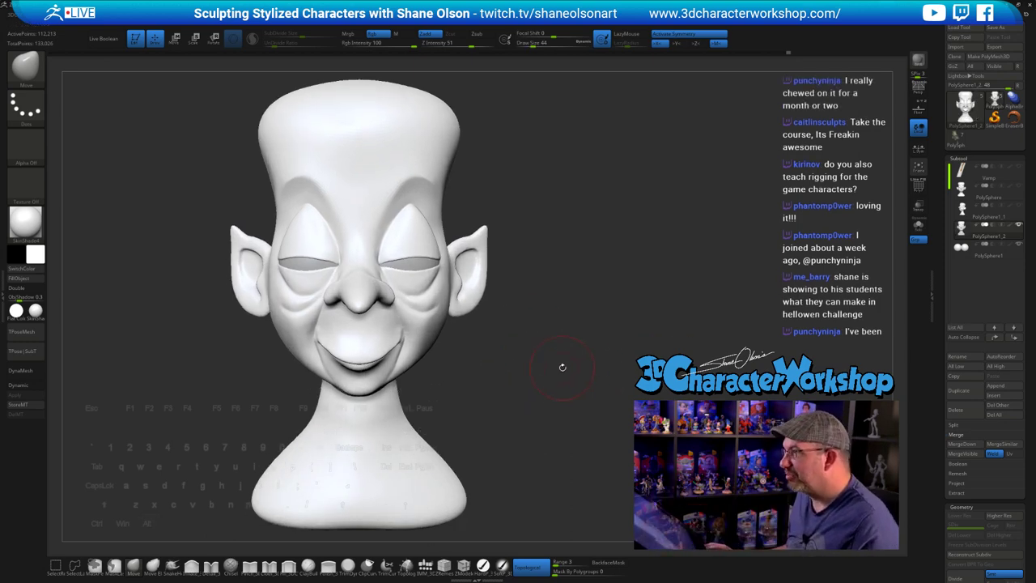
- Adjust the mouth corners from below and the upper lip in profile with the Move brush at draw sizes 29 and 37
{"action": "mouse_move", "coordinate": [563, 367]}
{"action": "left_mouse_down"}
{"action": "mouse_move", "coordinate": [560, 286]}
{"action": "mouse_move", "coordinate": [572, 286]}
{"action": "mouse_move", "coordinate": [571, 257]}
{"action": "mouse_move", "coordinate": [550, 251]}
{"action": "mouse_move", "coordinate": [553, 199]}
{"action": "mouse_move", "coordinate": [542, 208]}
{"action": "left_mouse_up"}
{"action": "key", "text": "s"}
{"action": "left_click", "coordinate": [546, 208]}
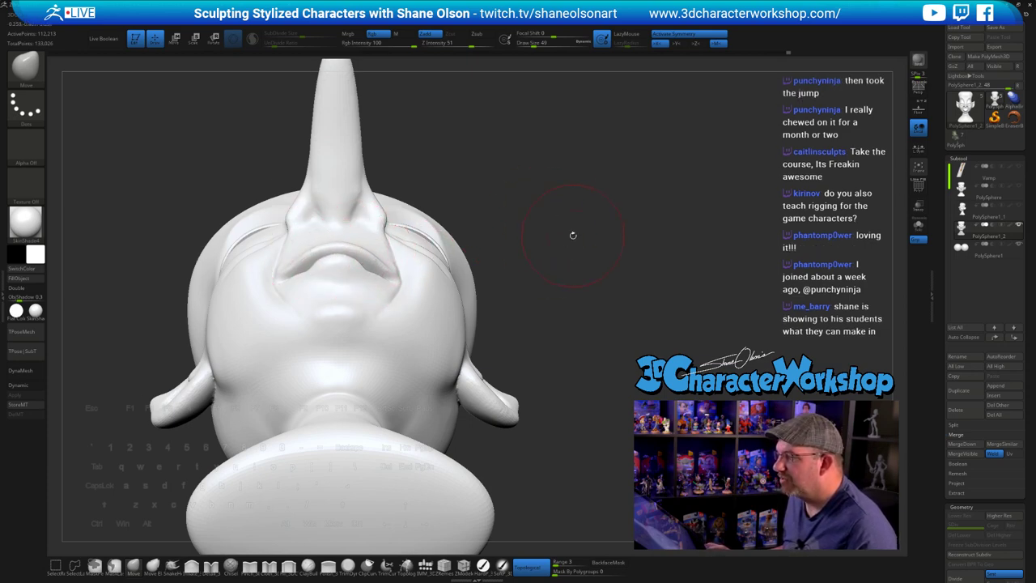
{"action": "mouse_move", "coordinate": [573, 235]}
{"action": "left_mouse_down"}
{"action": "mouse_move", "coordinate": [564, 305]}
{"action": "mouse_move", "coordinate": [547, 257]}
{"action": "mouse_move", "coordinate": [490, 268]}
{"action": "left_mouse_up"}
{"action": "key", "text": "s"}
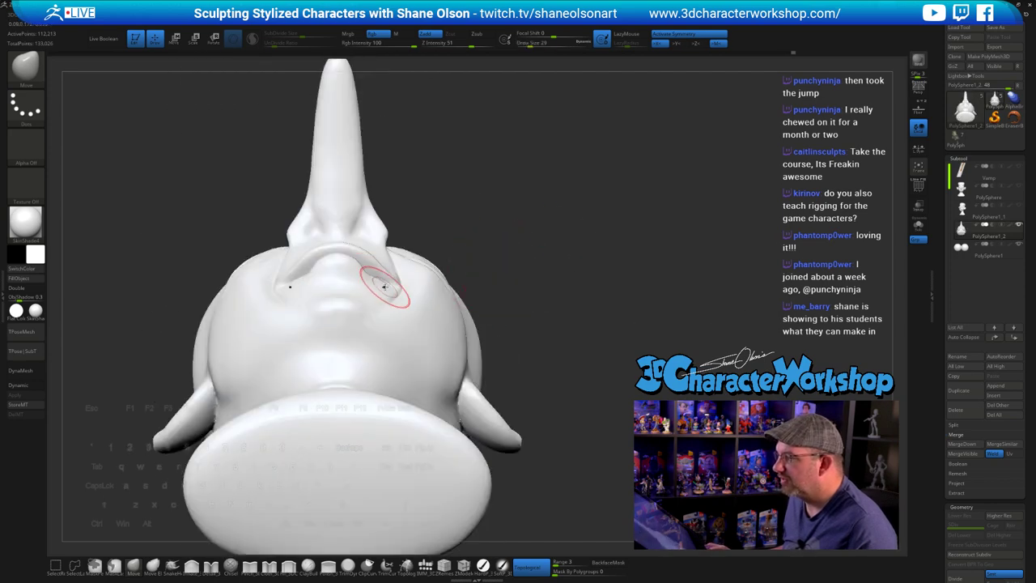
{"action": "mouse_move", "coordinate": [523, 224]}
{"action": "left_mouse_down"}
{"action": "mouse_move", "coordinate": [555, 319]}
{"action": "mouse_move", "coordinate": [537, 286]}
{"action": "mouse_move", "coordinate": [526, 351]}
{"action": "mouse_move", "coordinate": [469, 300]}
{"action": "left_mouse_up"}
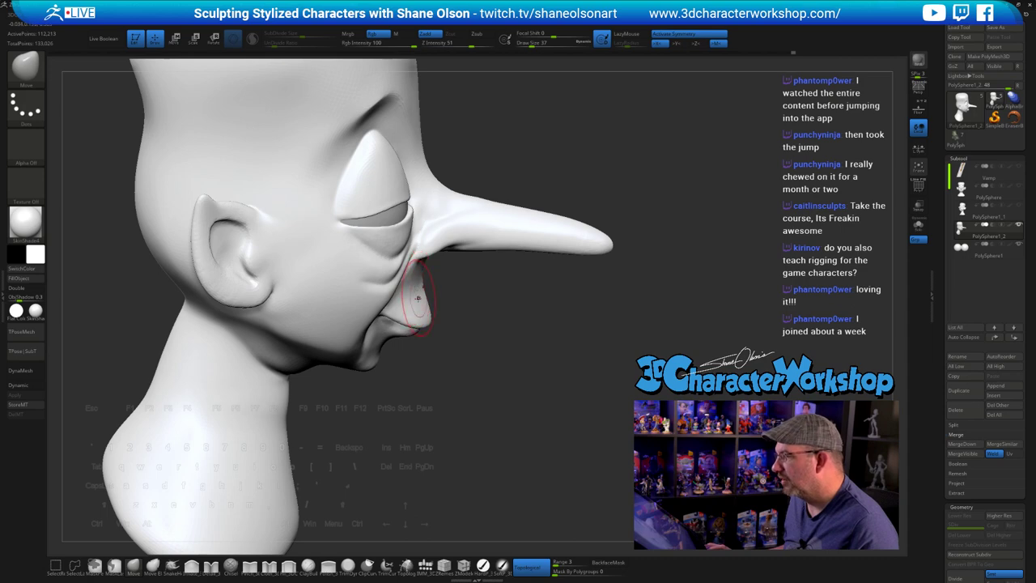
{"action": "mouse_move", "coordinate": [555, 322]}
{"action": "left_mouse_down"}
{"action": "mouse_move", "coordinate": [580, 344]}
{"action": "mouse_move", "coordinate": [615, 346]}
{"action": "mouse_move", "coordinate": [555, 353]}
{"action": "mouse_move", "coordinate": [544, 336]}
{"action": "mouse_move", "coordinate": [554, 379]}
{"action": "mouse_move", "coordinate": [527, 394]}
{"action": "left_mouse_up"}
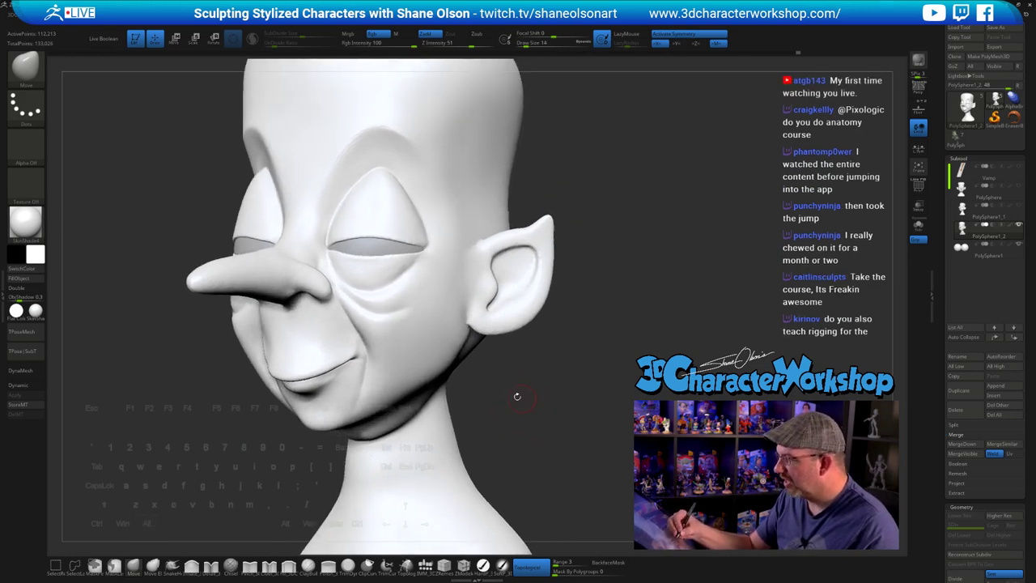
- Smooth the smile fold beside the nose and refine the adjoining cheek with the Move brush at draw size 14
{"action": "key", "text": "shift"}
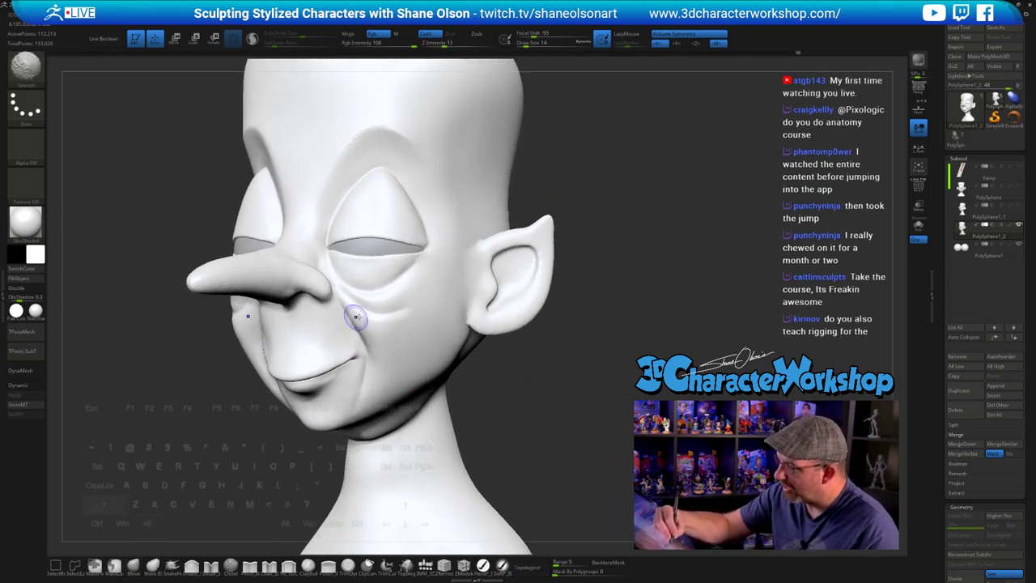
{"action": "right_click_drag", "start_coordinate": [356, 317], "coordinate": [335, 351]}
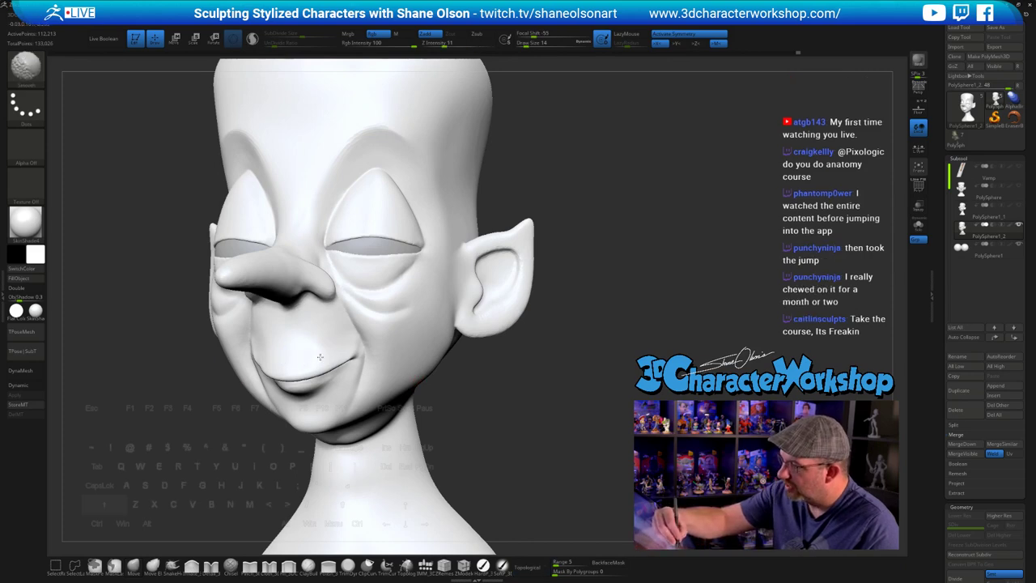
{"action": "mouse_move", "coordinate": [441, 404]}
{"action": "left_mouse_down"}
{"action": "mouse_move", "coordinate": [506, 400]}
{"action": "mouse_move", "coordinate": [501, 364]}
{"action": "mouse_move", "coordinate": [453, 407]}
{"action": "mouse_move", "coordinate": [498, 405]}
{"action": "mouse_move", "coordinate": [510, 428]}
{"action": "mouse_move", "coordinate": [455, 296]}
{"action": "left_mouse_up"}
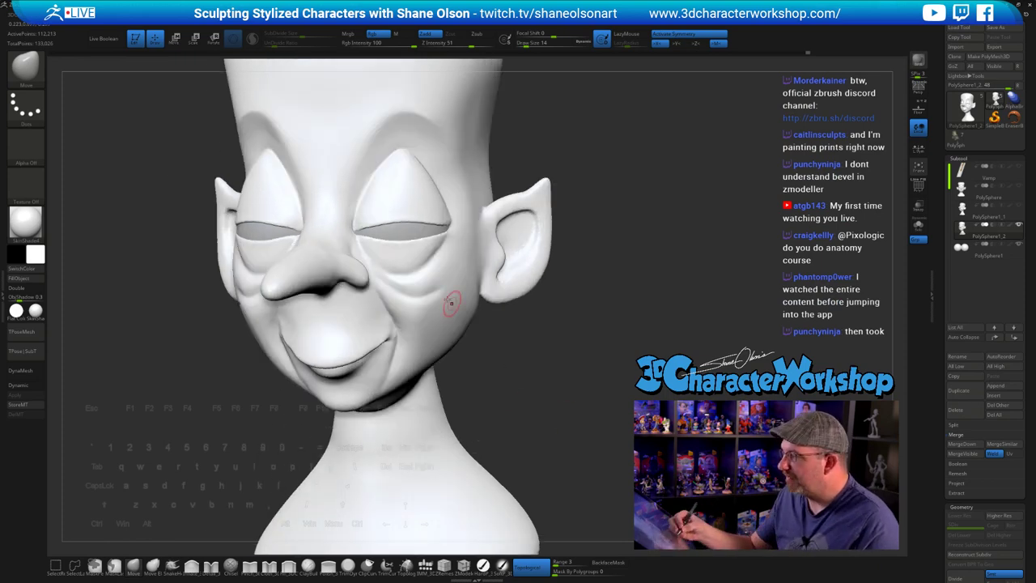
{"action": "left_click_drag", "start_coordinate": [521, 411], "coordinate": [524, 402]}
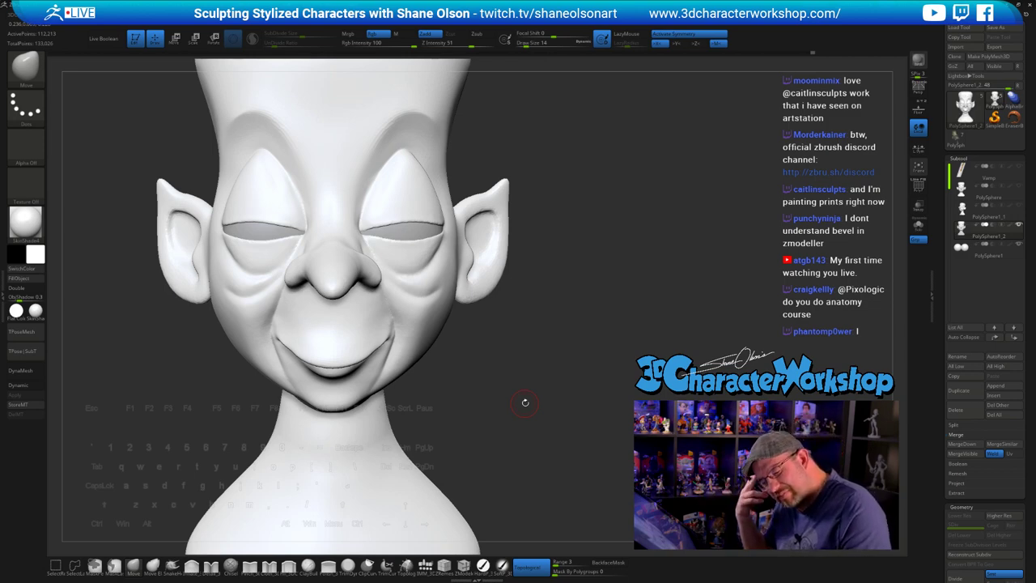
- Refine both mouth corners and the surrounding smile creases with the Move brush at draw sizes 8 and 14, smoothing where needed
{"action": "mouse_move", "coordinate": [492, 404]}
{"action": "left_mouse_down"}
{"action": "mouse_move", "coordinate": [527, 388]}
{"action": "mouse_move", "coordinate": [518, 397]}
{"action": "mouse_move", "coordinate": [530, 368]}
{"action": "left_mouse_up"}
{"action": "key", "text": "s"}
{"action": "left_click", "coordinate": [399, 323]}
{"action": "key", "text": "shift"}
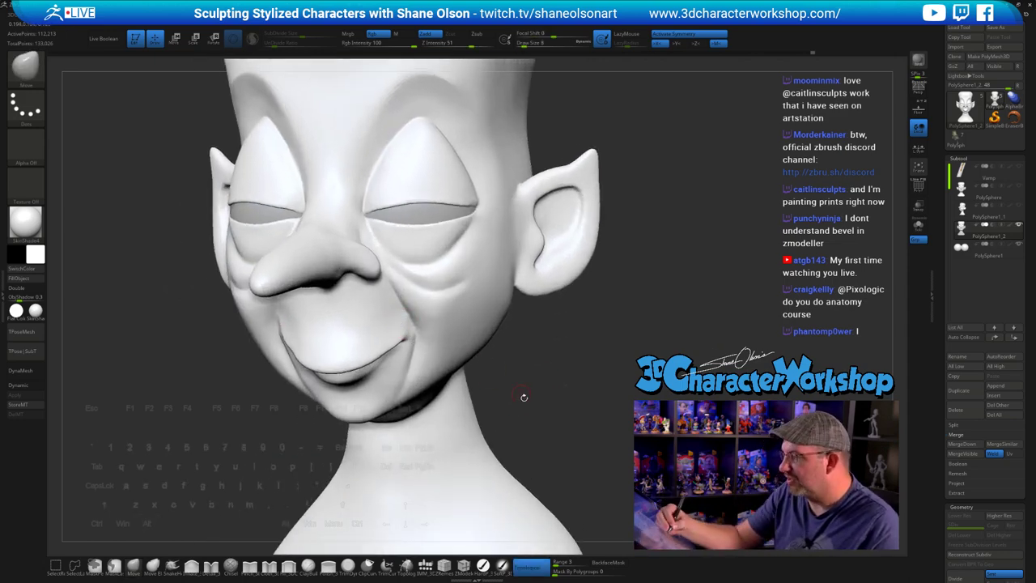
{"action": "left_click_drag", "start_coordinate": [525, 397], "coordinate": [518, 414]}
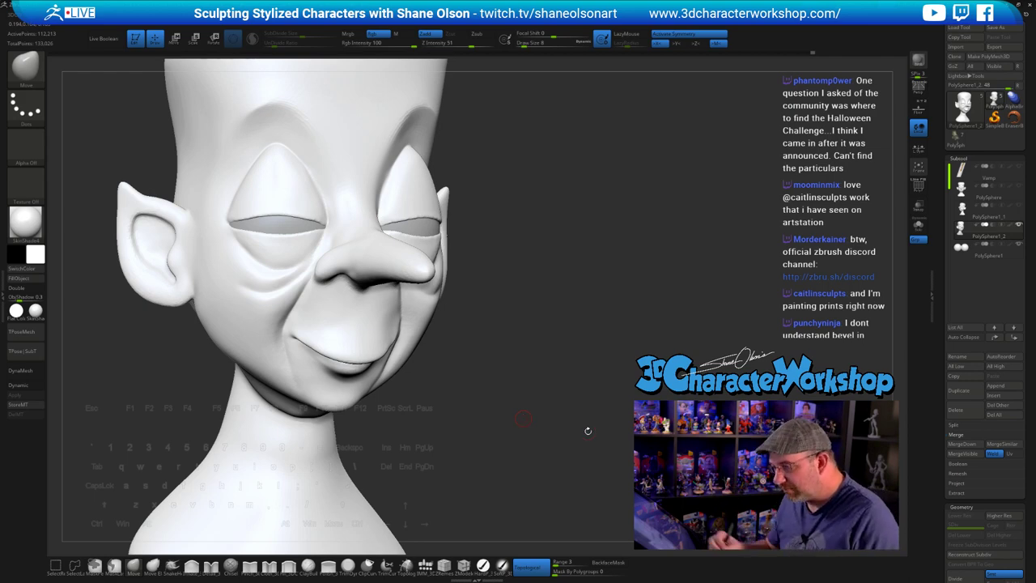
{"action": "left_click_drag", "start_coordinate": [588, 430], "coordinate": [579, 379]}
{"action": "key", "text": "shift"}
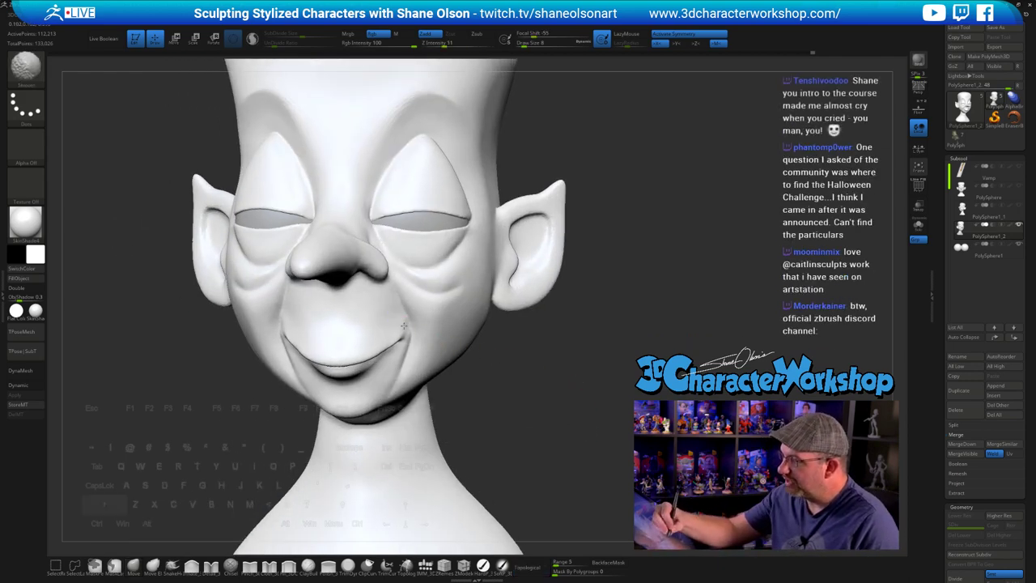
{"action": "left_click_drag", "start_coordinate": [506, 400], "coordinate": [482, 370]}
{"action": "key", "text": "s"}
{"action": "left_click_drag", "start_coordinate": [302, 343], "coordinate": [297, 348]}
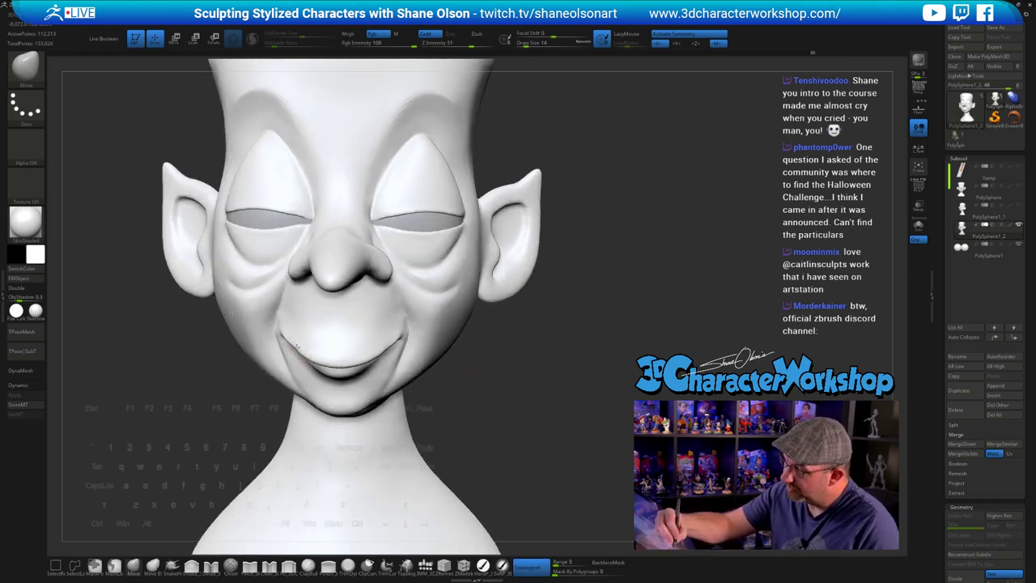
- Insert a mirrored pair of small spheres under the upper lip with the IMM primitives brush
{"action": "mouse_move", "coordinate": [516, 408]}
{"action": "left_mouse_down"}
{"action": "mouse_move", "coordinate": [545, 430]}
{"action": "mouse_move", "coordinate": [560, 373]}
{"action": "mouse_move", "coordinate": [580, 350]}
{"action": "left_mouse_up"}
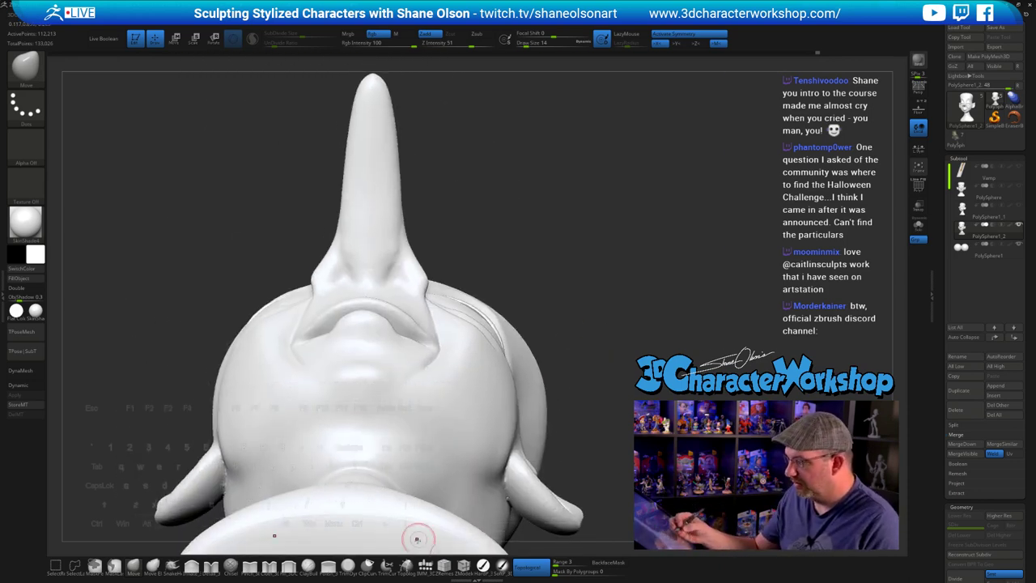
{"action": "left_click", "coordinate": [426, 566]}
{"action": "left_click_drag", "start_coordinate": [448, 282], "coordinate": [526, 281]}
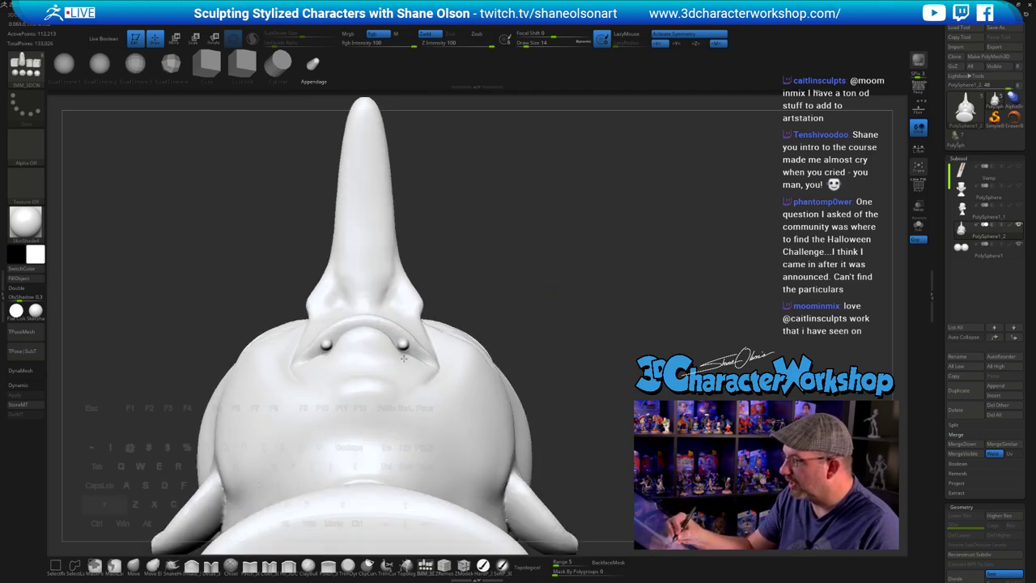
{"action": "left_click_drag", "start_coordinate": [403, 362], "coordinate": [405, 366]}
- Position and stretch the inserted spheres into two fangs protruding below the upper lip
{"action": "left_click_drag", "start_coordinate": [509, 280], "coordinate": [514, 370]}
{"action": "key", "text": "w"}
{"action": "left_click_drag", "start_coordinate": [435, 313], "coordinate": [435, 305]}
{"action": "left_click_drag", "start_coordinate": [567, 348], "coordinate": [538, 411]}
{"action": "key", "text": "q"}
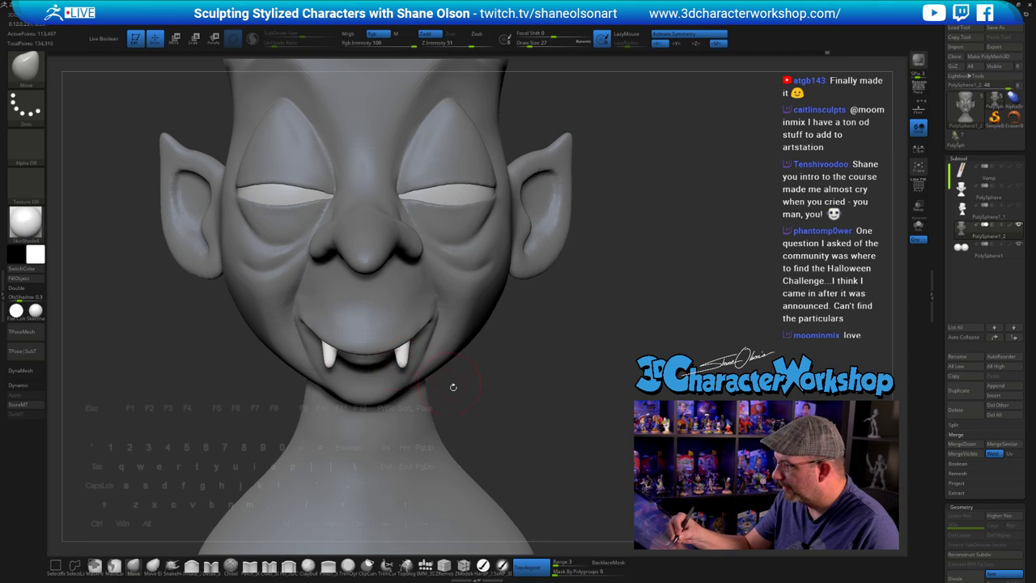
- Shape the fangs from the side and front with the Move brush at draw sizes 22 and 27
{"action": "mouse_move", "coordinate": [453, 387]}
{"action": "left_mouse_down"}
{"action": "mouse_move", "coordinate": [534, 382]}
{"action": "mouse_move", "coordinate": [459, 380]}
{"action": "mouse_move", "coordinate": [415, 397]}
{"action": "mouse_move", "coordinate": [386, 431]}
{"action": "mouse_move", "coordinate": [437, 347]}
{"action": "left_mouse_up"}
{"action": "key", "text": "s"}
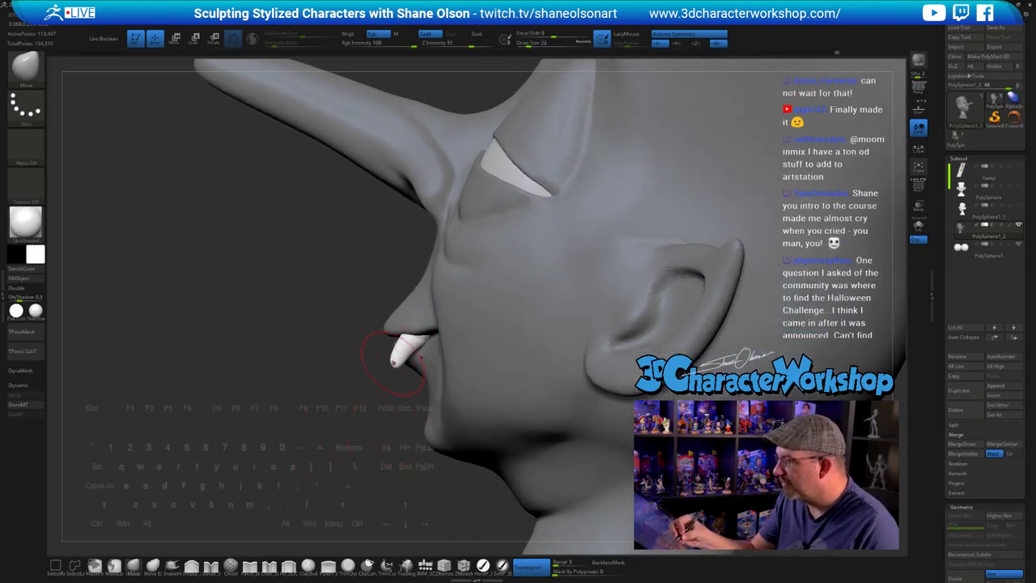
{"action": "left_click_drag", "start_coordinate": [403, 354], "coordinate": [474, 330]}
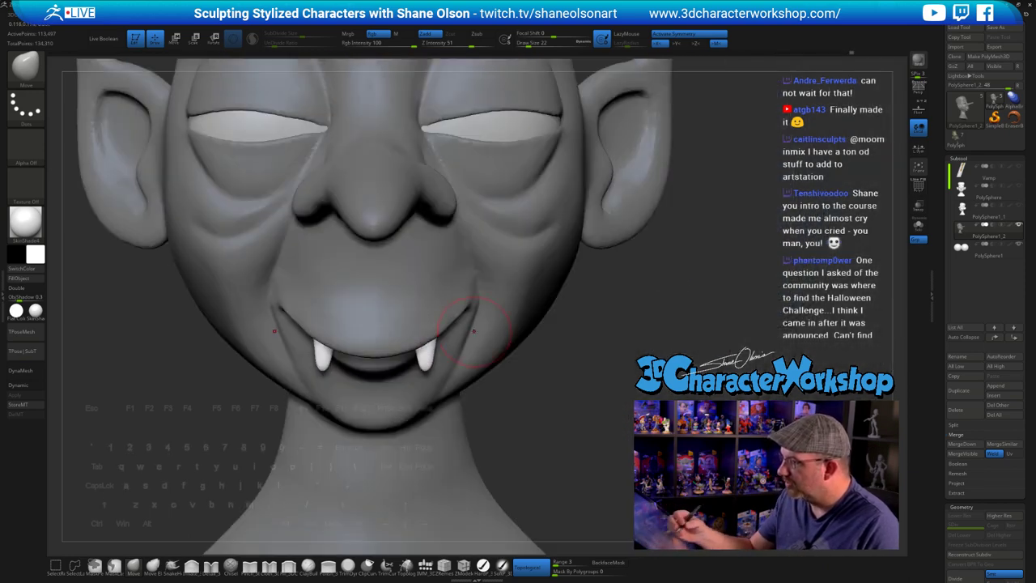
{"action": "left_click_drag", "start_coordinate": [607, 380], "coordinate": [638, 380], "text": "alt"}
{"action": "key", "text": "s"}
{"action": "left_click_drag", "start_coordinate": [575, 384], "coordinate": [578, 385]}
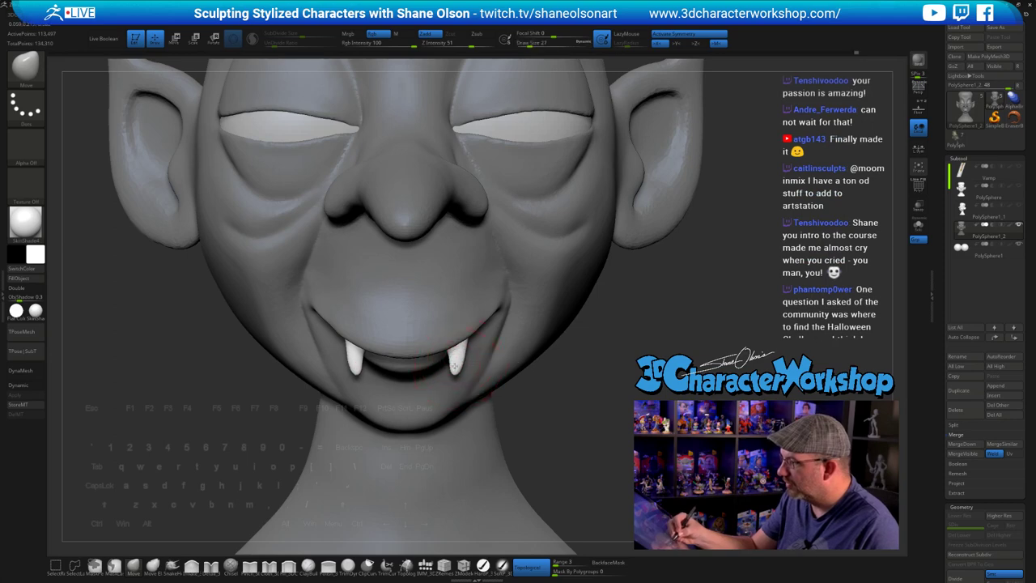
- Refine the tip and base of the fangs in profile with the Move brush at draw sizes 11 and 18
{"action": "mouse_move", "coordinate": [552, 411]}
{"action": "left_mouse_down"}
{"action": "mouse_move", "coordinate": [610, 401]}
{"action": "mouse_move", "coordinate": [510, 397]}
{"action": "mouse_move", "coordinate": [405, 461]}
{"action": "mouse_move", "coordinate": [440, 440]}
{"action": "left_mouse_up"}
{"action": "key", "text": "s"}
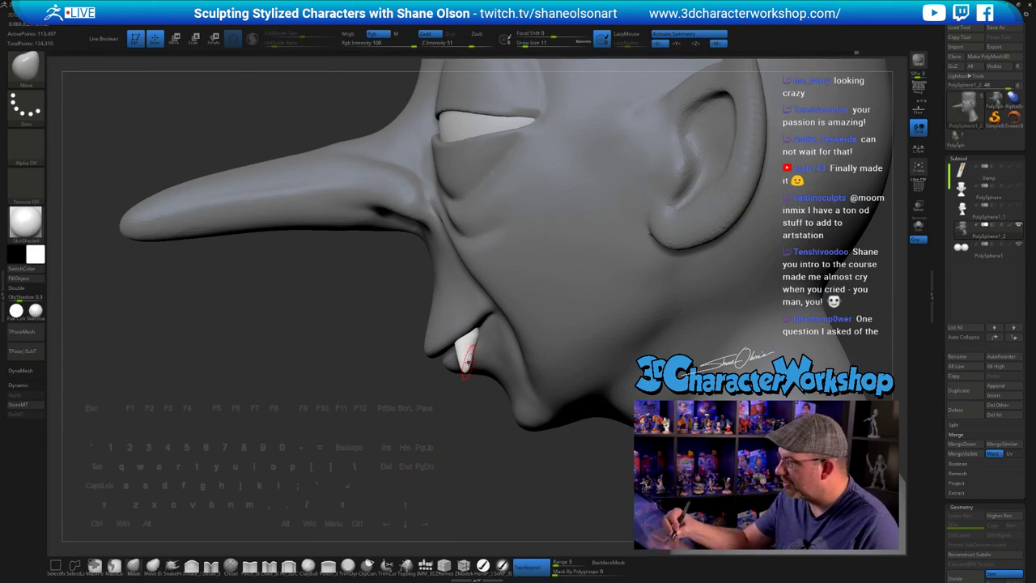
{"action": "key", "text": "s"}
{"action": "left_click_drag", "start_coordinate": [466, 398], "coordinate": [470, 398]}
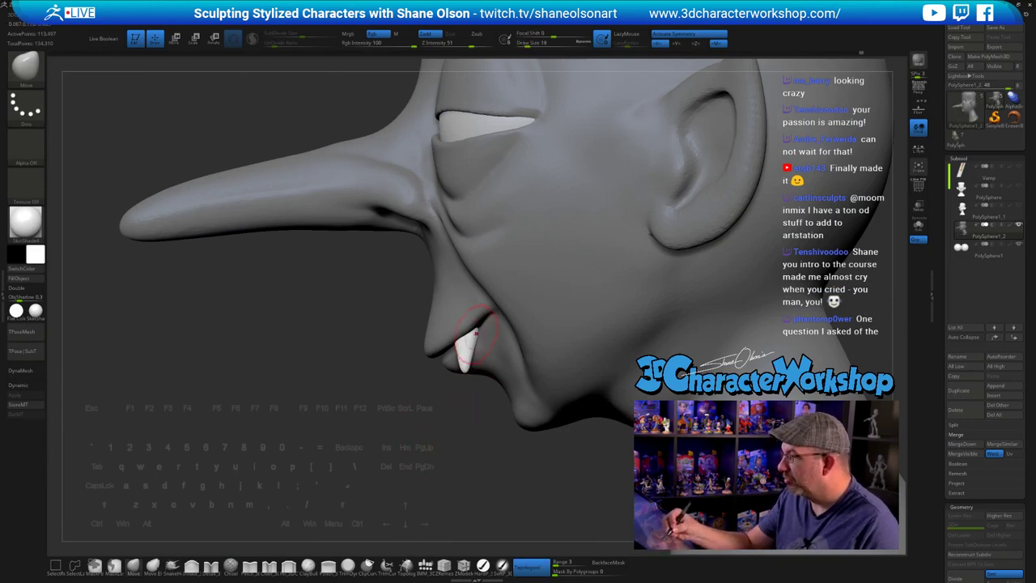
- Adjust how the fangs sit in the mouth from the front and below with the Move brush, and unmask the head
{"action": "left_click_drag", "start_coordinate": [475, 436], "coordinate": [520, 410]}
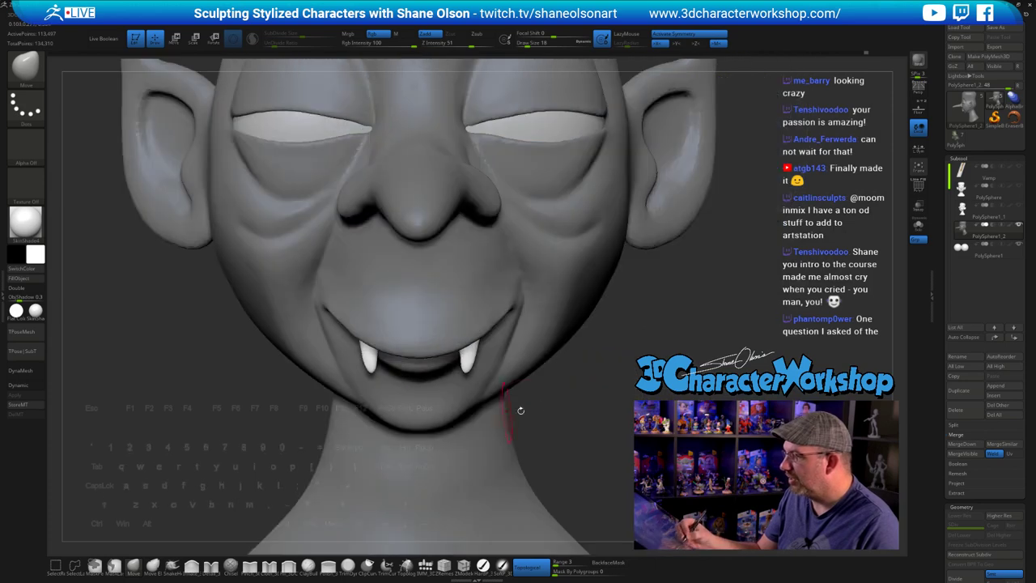
{"action": "key", "text": "]"}
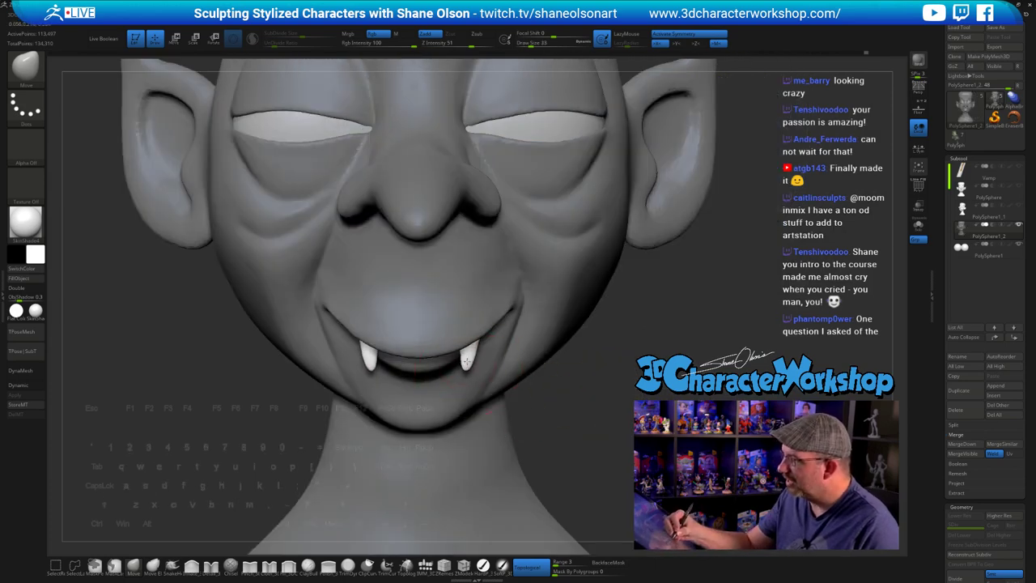
{"action": "mouse_move", "coordinate": [559, 414]}
{"action": "left_mouse_down"}
{"action": "mouse_move", "coordinate": [597, 405]}
{"action": "mouse_move", "coordinate": [586, 418]}
{"action": "mouse_move", "coordinate": [578, 419]}
{"action": "mouse_move", "coordinate": [578, 388]}
{"action": "mouse_move", "coordinate": [582, 398]}
{"action": "mouse_move", "coordinate": [590, 391]}
{"action": "mouse_move", "coordinate": [443, 464]}
{"action": "left_mouse_up"}
{"action": "left_click_drag", "start_coordinate": [383, 477], "coordinate": [622, 309]}
{"action": "left_click_drag", "start_coordinate": [655, 279], "coordinate": [526, 380]}
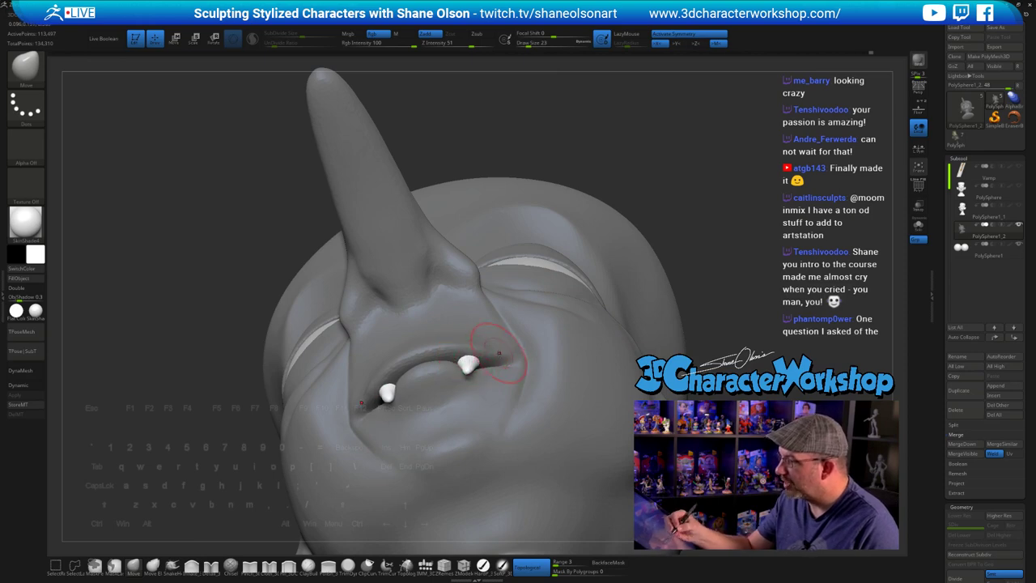
{"action": "mouse_move", "coordinate": [498, 353]}
{"action": "left_mouse_down"}
{"action": "mouse_move", "coordinate": [564, 421]}
{"action": "mouse_move", "coordinate": [546, 386]}
{"action": "mouse_move", "coordinate": [565, 404]}
{"action": "mouse_move", "coordinate": [547, 403]}
{"action": "mouse_move", "coordinate": [614, 371]}
{"action": "mouse_move", "coordinate": [599, 361]}
{"action": "mouse_move", "coordinate": [607, 377]}
{"action": "mouse_move", "coordinate": [627, 327]}
{"action": "mouse_move", "coordinate": [609, 389]}
{"action": "mouse_move", "coordinate": [617, 373]}
{"action": "mouse_move", "coordinate": [610, 383]}
{"action": "mouse_move", "coordinate": [601, 368]}
{"action": "mouse_move", "coordinate": [590, 386]}
{"action": "mouse_move", "coordinate": [616, 414]}
{"action": "mouse_move", "coordinate": [599, 381]}
{"action": "left_mouse_up"}
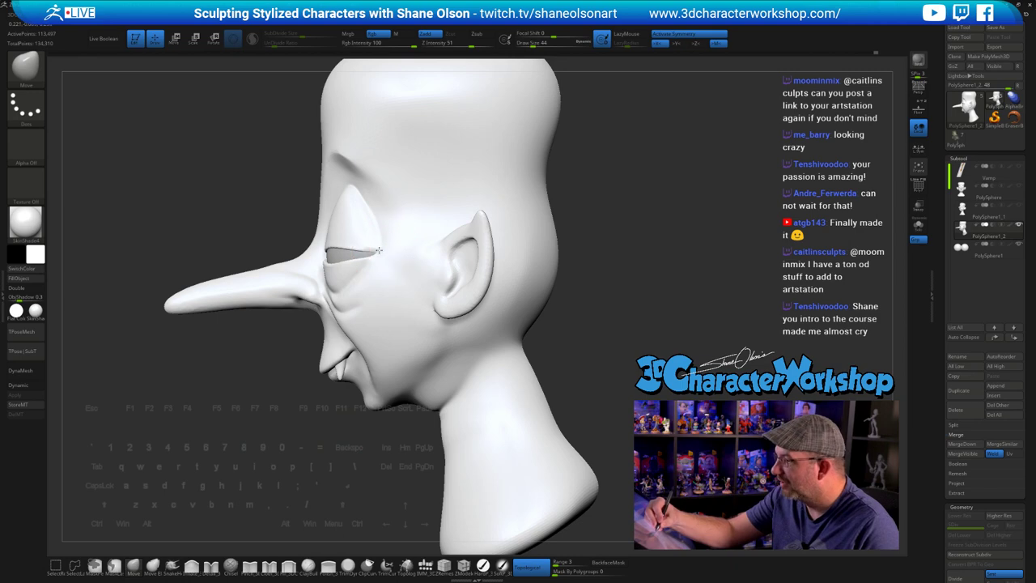
- Reshape the outer eye corner and the area beside the upper eyelid in profile with the Move brush at draw sizes 21 and 54
{"action": "key", "text": "s"}
{"action": "left_click_drag", "start_coordinate": [375, 267], "coordinate": [368, 263]}
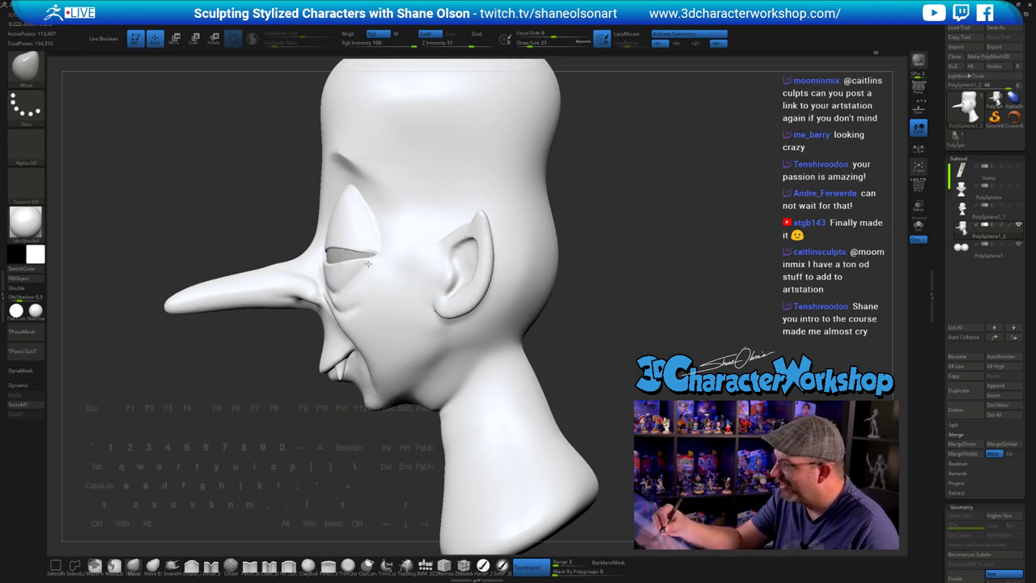
{"action": "key", "text": "ctrl+z"}
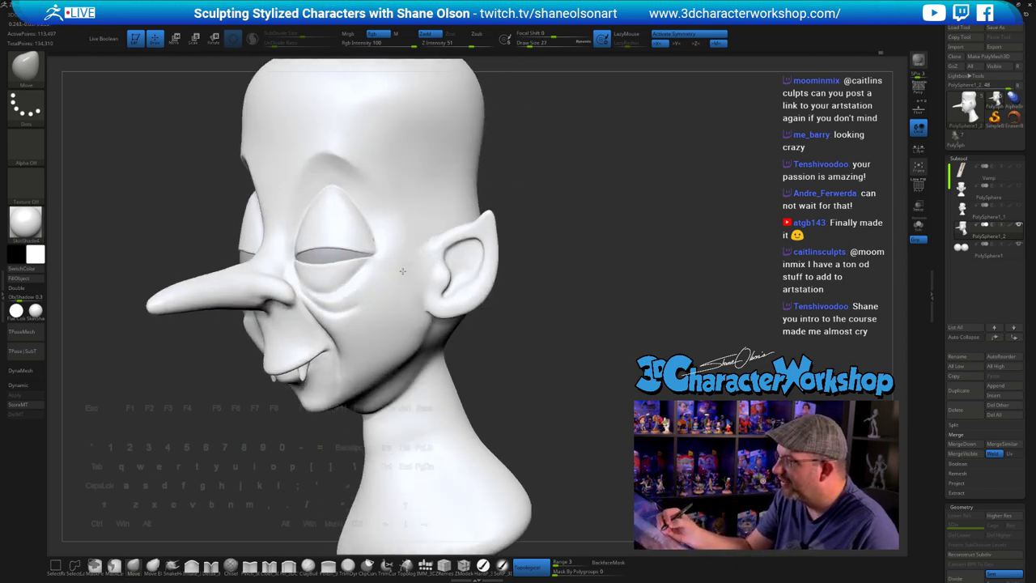
{"action": "key", "text": "ctrl+shift+z"}
{"action": "key", "text": "s"}
{"action": "left_click_drag", "start_coordinate": [386, 254], "coordinate": [383, 219]}
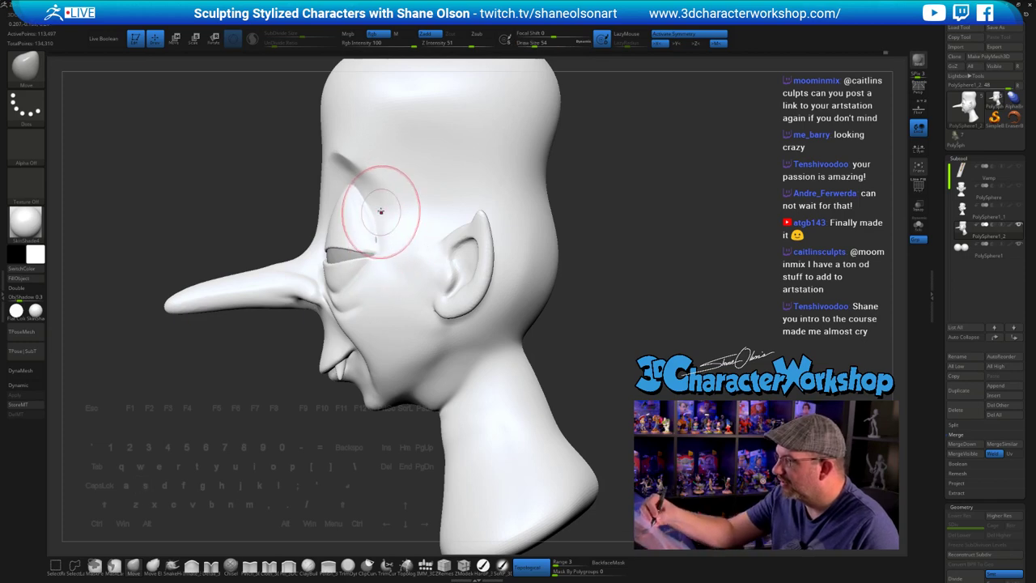
{"action": "right_click_drag", "start_coordinate": [386, 201], "coordinate": [351, 202]}
{"action": "left_click_drag", "start_coordinate": [384, 234], "coordinate": [382, 231]}
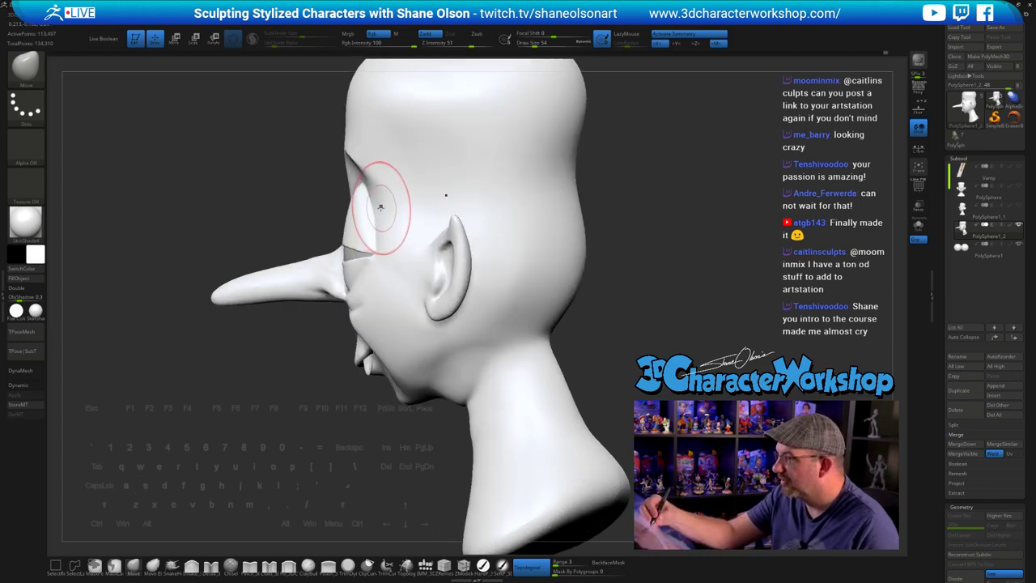
{"action": "key", "text": "ctrl"}
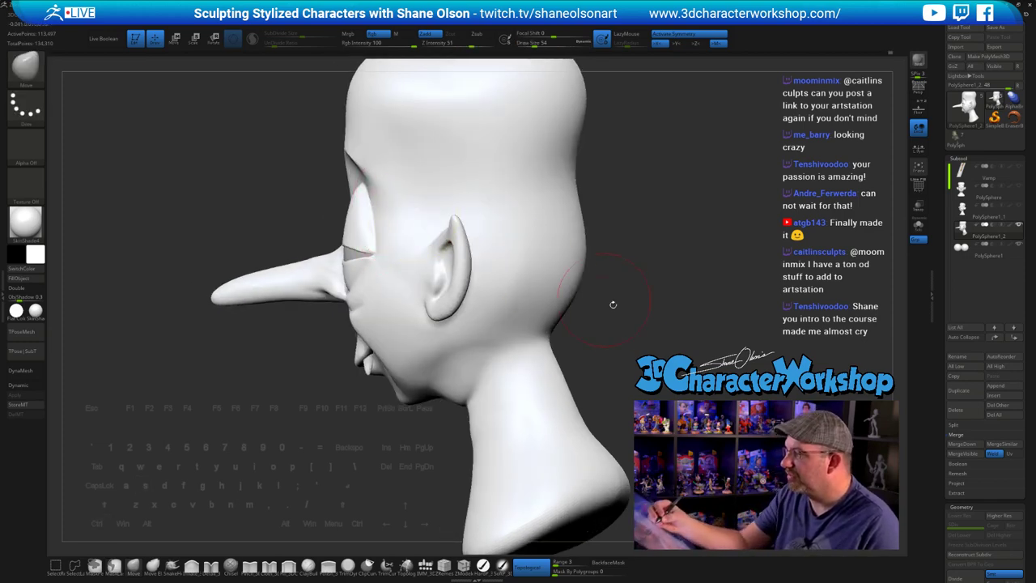
{"action": "mouse_move", "coordinate": [613, 304]}
{"action": "left_mouse_down", "text": "shift"}
{"action": "mouse_move", "coordinate": [621, 334]}
{"action": "mouse_move", "coordinate": [675, 379]}
{"action": "left_mouse_up", "text": "shift"}
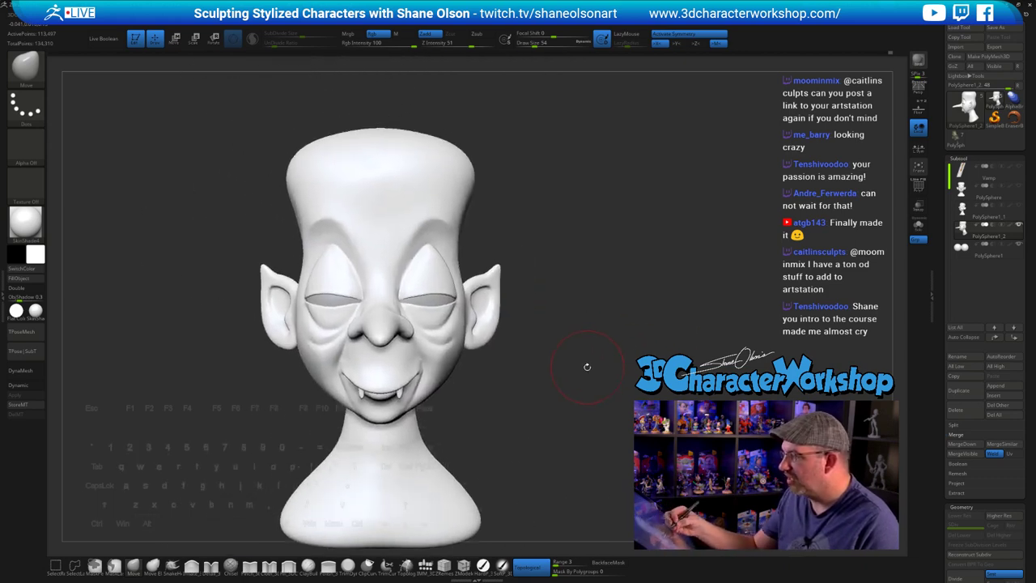
- Sharpen the folds under the eyes with the pinch brush at draw size 11
{"action": "left_click", "coordinate": [250, 566]}
{"action": "left_click_drag", "start_coordinate": [569, 361], "coordinate": [578, 419], "text": "alt"}
{"action": "left_click_drag", "start_coordinate": [643, 418], "coordinate": [569, 429]}
{"action": "key", "text": "s"}
{"action": "mouse_move", "coordinate": [580, 419]}
{"action": "right_mouse_down"}
{"action": "mouse_move", "coordinate": [597, 423]}
{"action": "mouse_move", "coordinate": [559, 428]}
{"action": "right_mouse_up"}
{"action": "key", "text": "s"}
{"action": "left_click", "coordinate": [347, 331]}
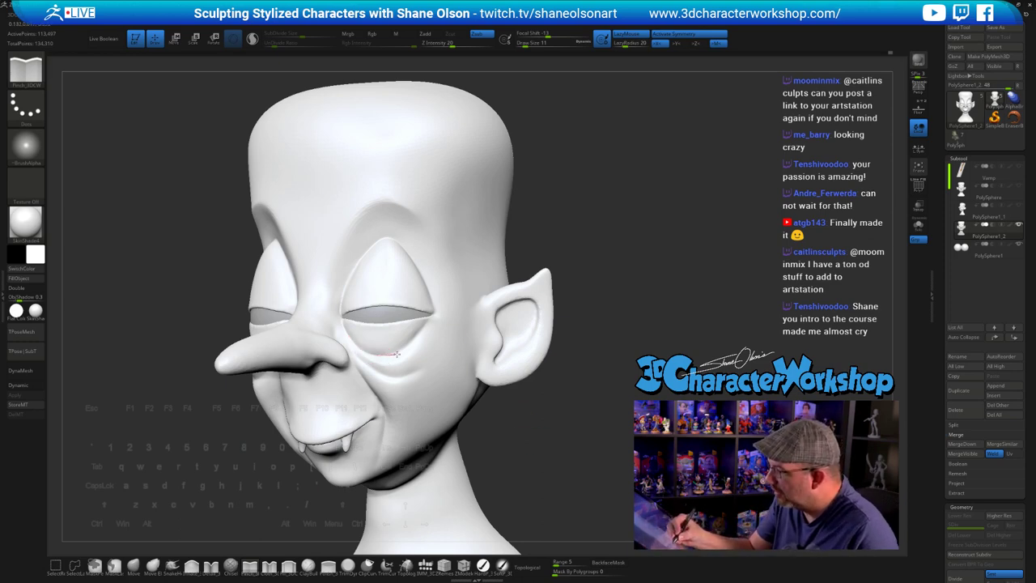
{"action": "right_click_drag", "start_coordinate": [543, 454], "coordinate": [544, 447]}
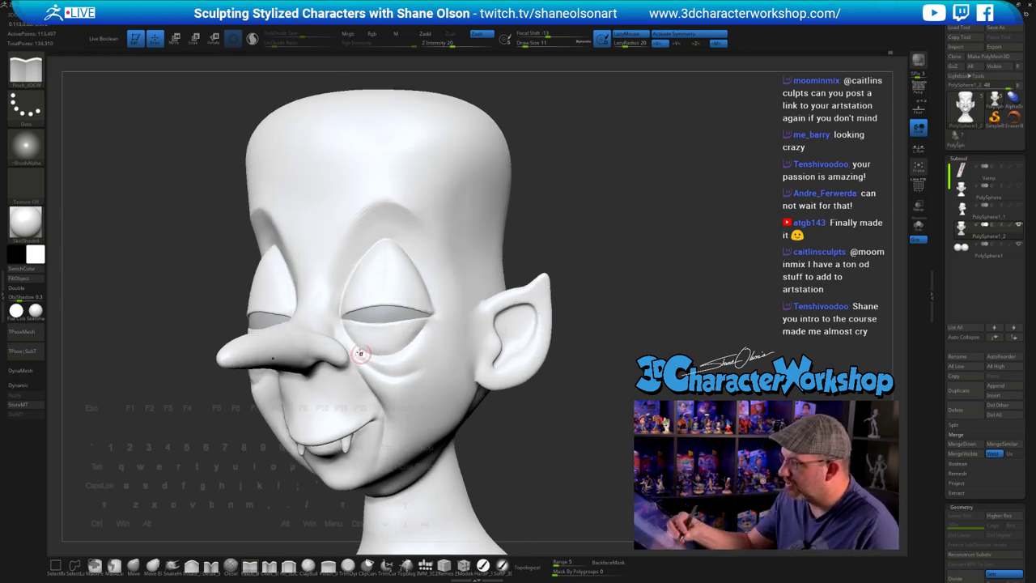
{"action": "mouse_move", "coordinate": [535, 447]}
{"action": "left_mouse_down"}
{"action": "mouse_move", "coordinate": [595, 463]}
{"action": "mouse_move", "coordinate": [571, 423]}
{"action": "mouse_move", "coordinate": [472, 442]}
{"action": "left_mouse_up"}
{"action": "mouse_move", "coordinate": [450, 424]}
{"action": "right_mouse_down"}
{"action": "mouse_move", "coordinate": [517, 451]}
{"action": "mouse_move", "coordinate": [453, 453]}
{"action": "right_mouse_up"}
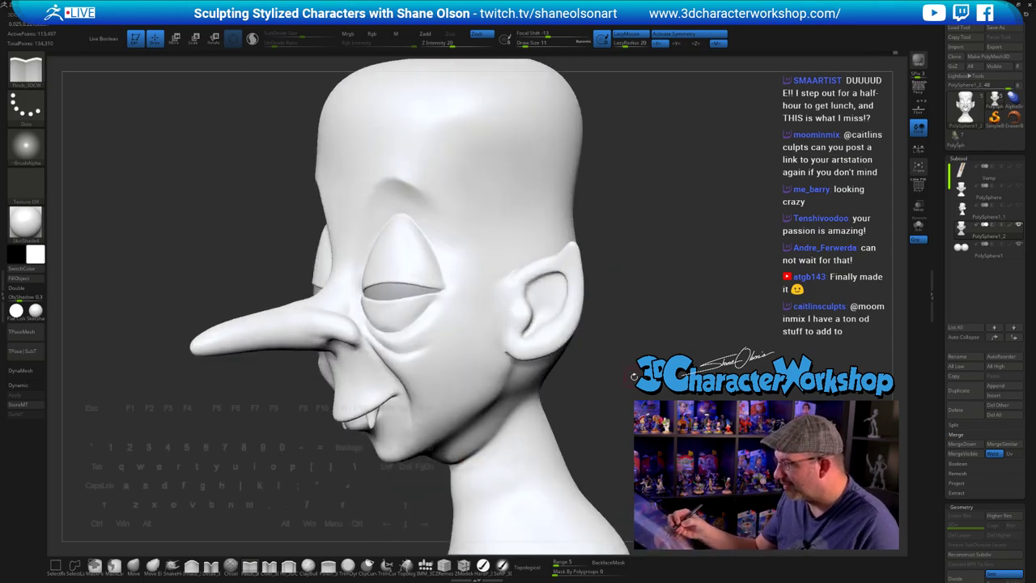
- Adjust the chin and the underside of the jaw with the Move brush at draw size 31
{"action": "mouse_move", "coordinate": [634, 377]}
{"action": "right_mouse_down"}
{"action": "mouse_move", "coordinate": [391, 509]}
{"action": "mouse_move", "coordinate": [423, 489]}
{"action": "right_mouse_up"}
{"action": "left_click", "coordinate": [133, 567]}
{"action": "key", "text": "s"}
{"action": "left_click", "coordinate": [377, 483]}
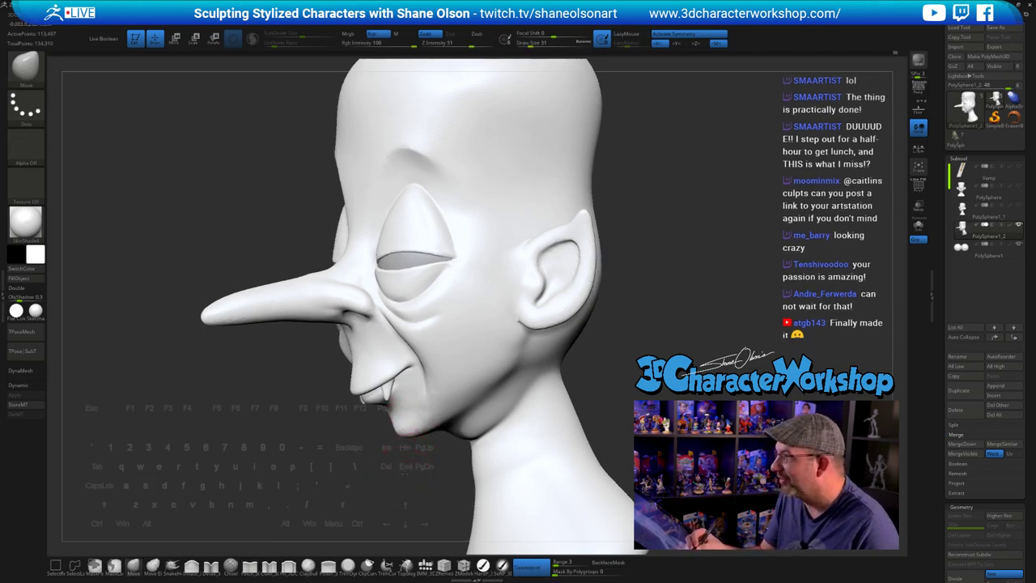
{"action": "right_click_drag", "start_coordinate": [403, 470], "coordinate": [405, 472], "text": "shift"}
{"action": "right_click_drag", "start_coordinate": [582, 434], "coordinate": [576, 364], "text": "alt"}
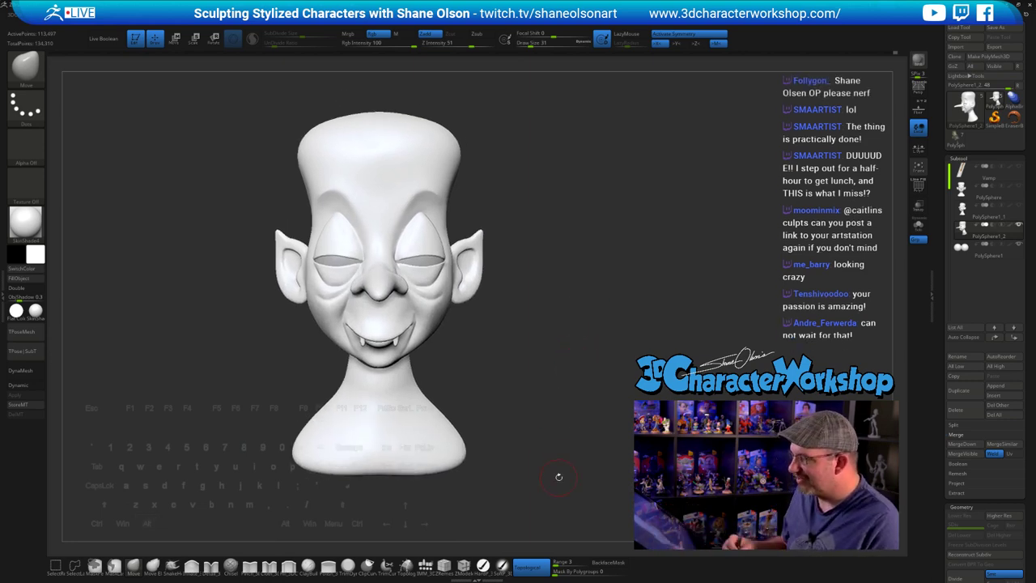
- Reshape the neck and shoulders from the front with the Move brush at draw size 128
{"action": "key", "text": "s"}
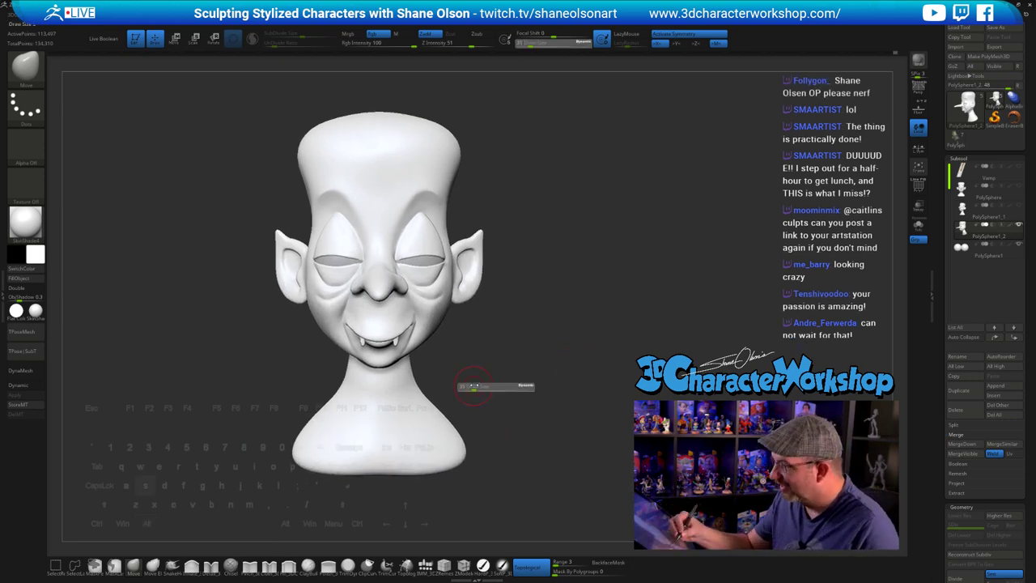
{"action": "left_click_drag", "start_coordinate": [470, 386], "coordinate": [480, 385]}
{"action": "mouse_move", "coordinate": [437, 411]}
{"action": "left_mouse_down"}
{"action": "mouse_move", "coordinate": [420, 414]}
{"action": "mouse_move", "coordinate": [454, 461]}
{"action": "left_mouse_up"}
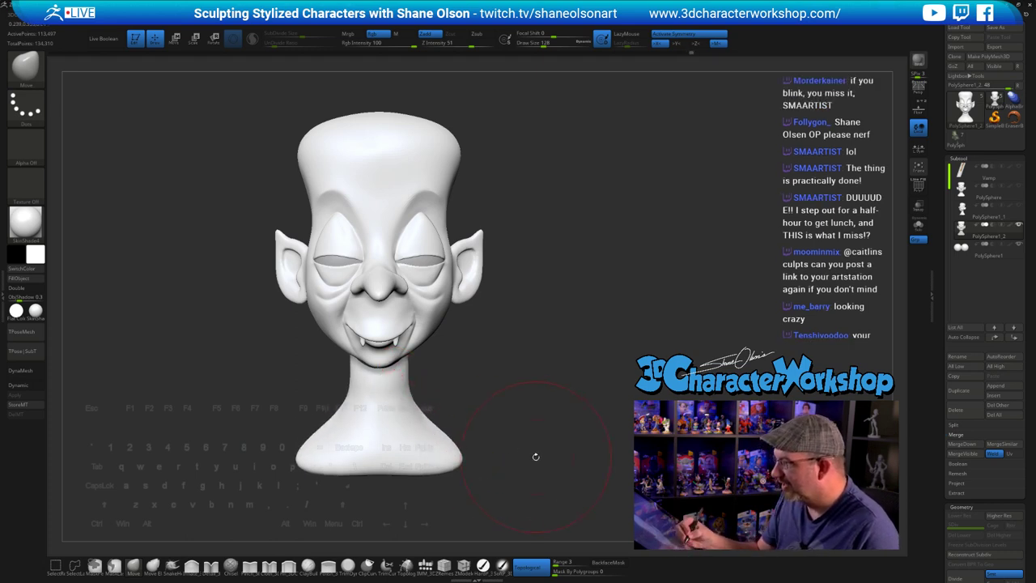
- Adjust the back of the head in profile with the Move brush at draw size 108
{"action": "mouse_move", "coordinate": [534, 456]}
{"action": "left_mouse_down"}
{"action": "mouse_move", "coordinate": [568, 451]}
{"action": "mouse_move", "coordinate": [573, 432]}
{"action": "mouse_move", "coordinate": [513, 439]}
{"action": "mouse_move", "coordinate": [524, 458]}
{"action": "mouse_move", "coordinate": [504, 449]}
{"action": "left_mouse_up"}
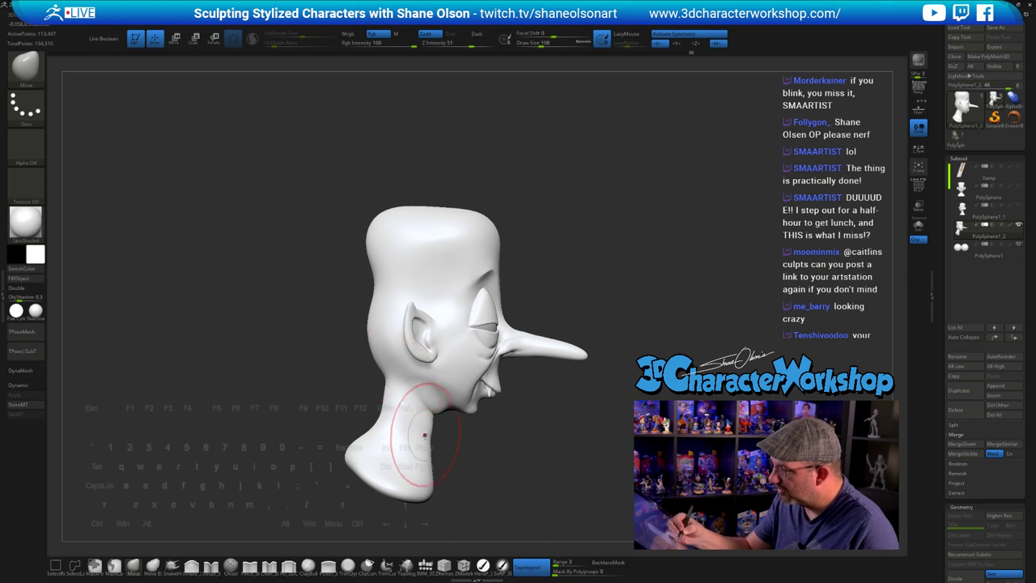
{"action": "left_click_drag", "start_coordinate": [375, 290], "coordinate": [370, 270]}
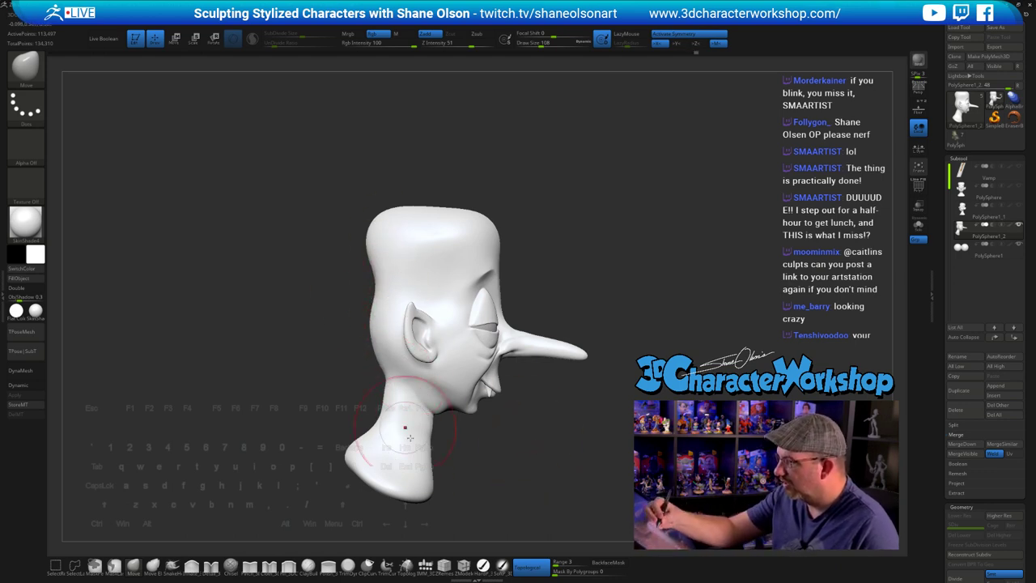
{"action": "mouse_move", "coordinate": [527, 458]}
{"action": "left_mouse_down", "text": "alt"}
{"action": "mouse_move", "coordinate": [484, 443]}
{"action": "mouse_move", "coordinate": [494, 434]}
{"action": "mouse_move", "coordinate": [479, 453]}
{"action": "mouse_move", "coordinate": [503, 445]}
{"action": "mouse_move", "coordinate": [502, 476]}
{"action": "mouse_move", "coordinate": [517, 441]}
{"action": "mouse_move", "coordinate": [509, 426]}
{"action": "left_mouse_up", "text": "alt"}
{"action": "mouse_move", "coordinate": [478, 458]}
{"action": "left_mouse_down"}
{"action": "mouse_move", "coordinate": [516, 417]}
{"action": "mouse_move", "coordinate": [511, 401]}
{"action": "mouse_move", "coordinate": [527, 413]}
{"action": "left_mouse_up"}
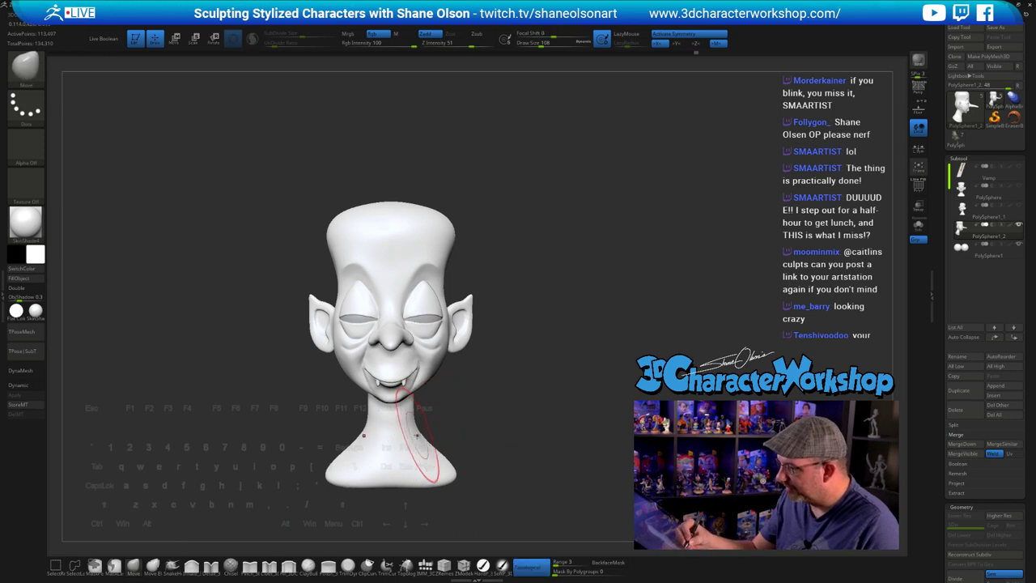
- Refine the sides of the neck just below the jaw with the Move brush at draw size 80
{"action": "key", "text": "bracketleft"}
{"action": "key", "text": "bracketleft"}
{"action": "key", "text": "bracketleft"}
{"action": "left_click_drag", "start_coordinate": [416, 414], "coordinate": [410, 412]}
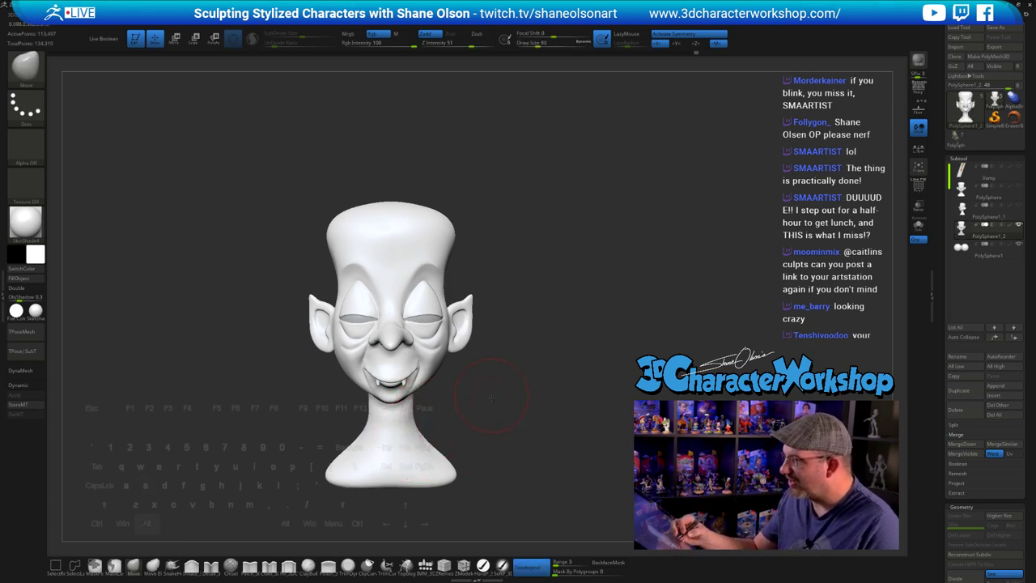
{"action": "mouse_move", "coordinate": [488, 393]}
{"action": "left_mouse_down", "text": "alt"}
{"action": "mouse_move", "coordinate": [488, 411]}
{"action": "mouse_move", "coordinate": [528, 381]}
{"action": "mouse_move", "coordinate": [510, 399]}
{"action": "mouse_move", "coordinate": [521, 418]}
{"action": "left_mouse_up", "text": "alt"}
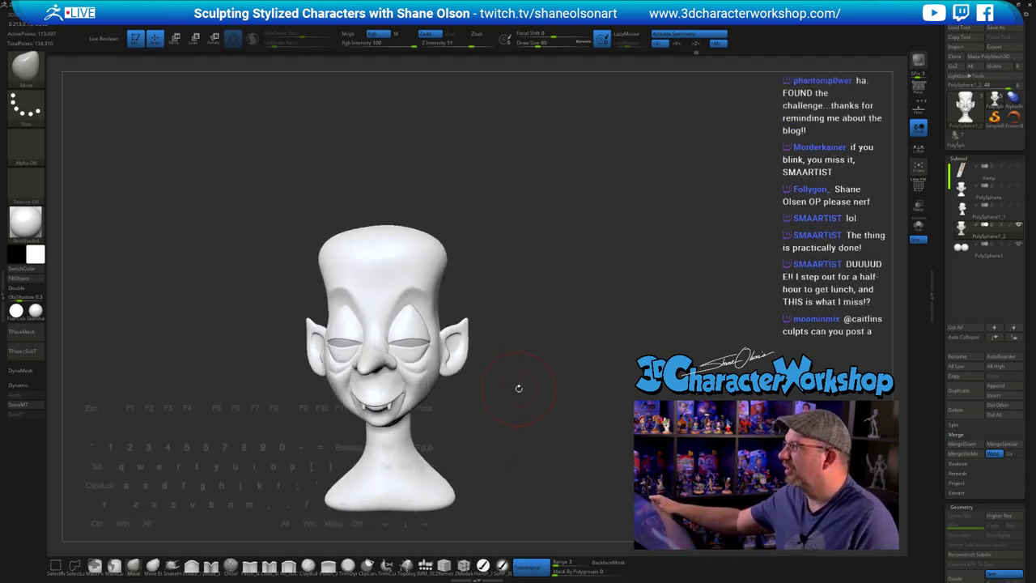
- Adjust the outer edge of the upper eyelids in three-quarter view with the Move brush at draw size 51
{"action": "mouse_move", "coordinate": [584, 263]}
{"action": "left_mouse_down", "text": "alt"}
{"action": "mouse_move", "coordinate": [540, 270]}
{"action": "mouse_move", "coordinate": [568, 268]}
{"action": "left_mouse_up", "text": "alt"}
{"action": "key", "text": "s"}
{"action": "left_click", "coordinate": [575, 271]}
{"action": "key", "text": "s"}
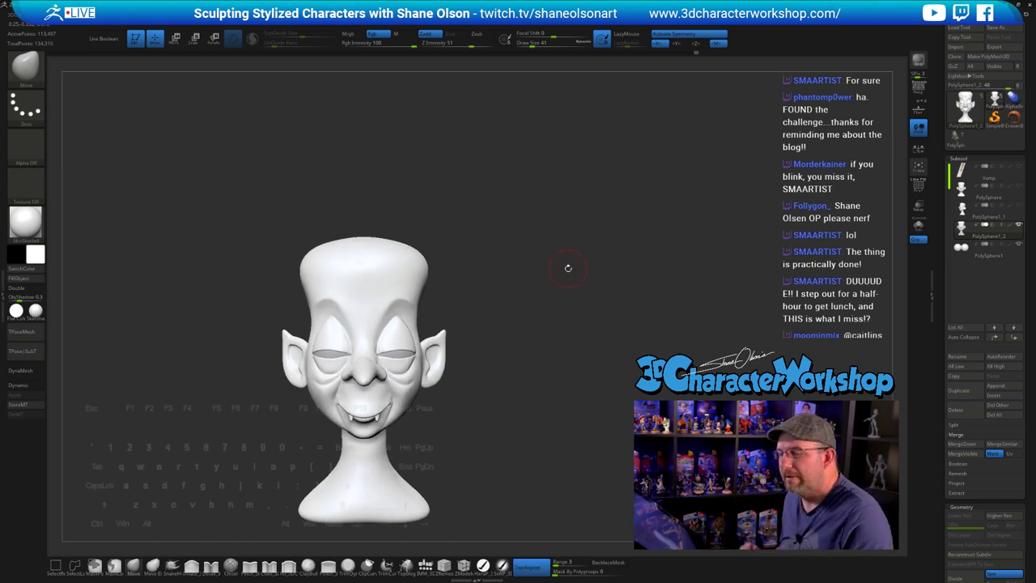
{"action": "mouse_move", "coordinate": [527, 262]}
{"action": "left_mouse_down"}
{"action": "mouse_move", "coordinate": [531, 273]}
{"action": "mouse_move", "coordinate": [578, 261]}
{"action": "mouse_move", "coordinate": [651, 271]}
{"action": "mouse_move", "coordinate": [493, 305]}
{"action": "mouse_move", "coordinate": [492, 325]}
{"action": "left_mouse_up"}
{"action": "key", "text": "s"}
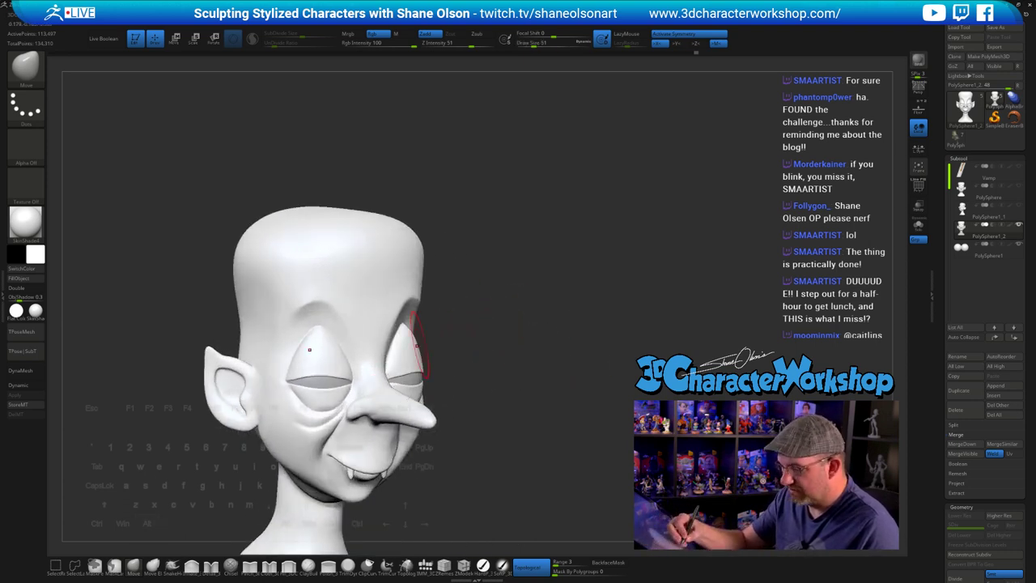
{"action": "left_click_drag", "start_coordinate": [413, 336], "coordinate": [418, 340]}
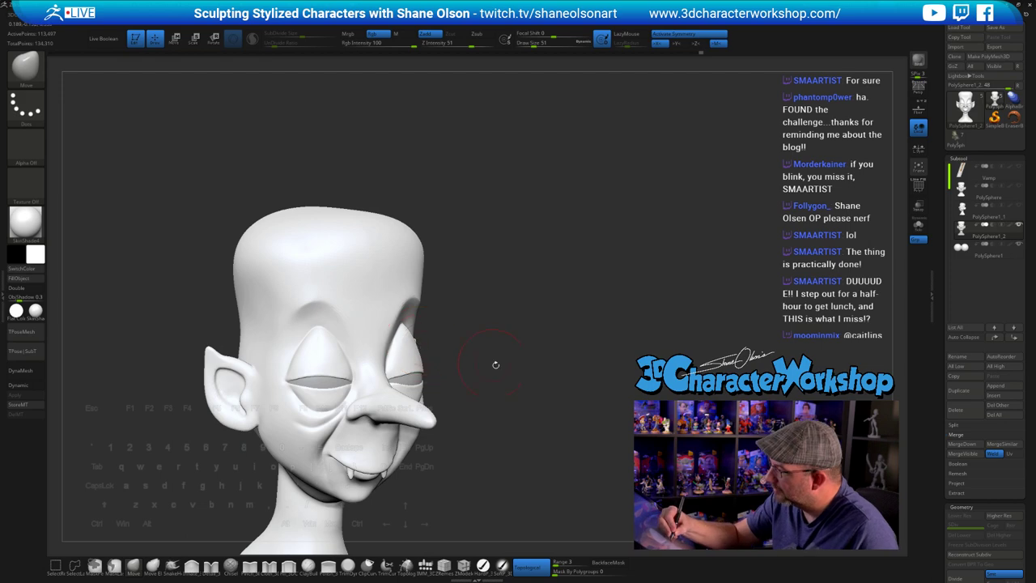
{"action": "mouse_move", "coordinate": [494, 364]}
{"action": "left_mouse_down"}
{"action": "mouse_move", "coordinate": [485, 376]}
{"action": "mouse_move", "coordinate": [512, 389]}
{"action": "mouse_move", "coordinate": [529, 416]}
{"action": "mouse_move", "coordinate": [548, 383]}
{"action": "mouse_move", "coordinate": [547, 305]}
{"action": "mouse_move", "coordinate": [539, 308]}
{"action": "mouse_move", "coordinate": [557, 351]}
{"action": "left_mouse_up"}
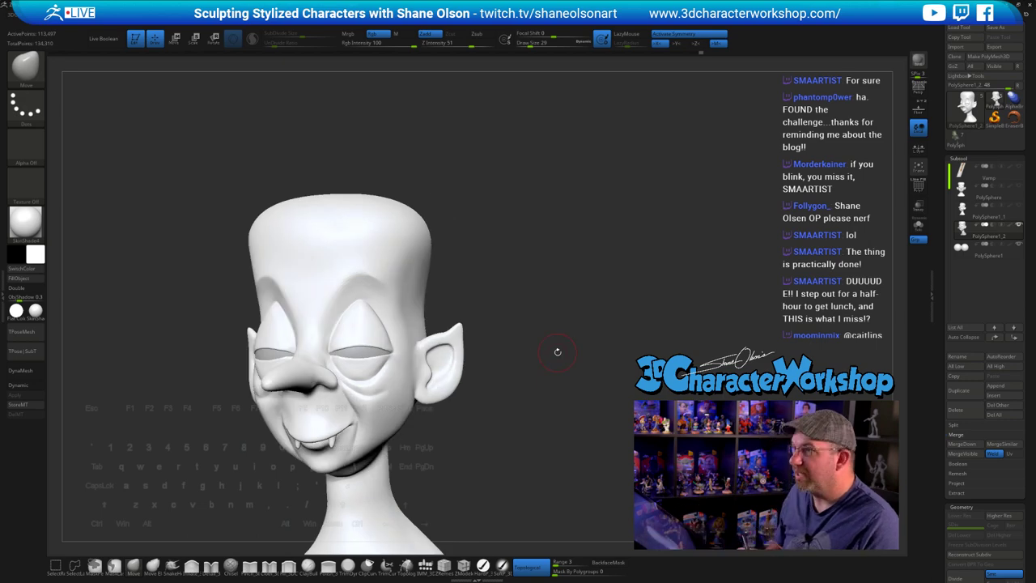
- Flatten the bulge at the back of the skull in profile with the Move brush at draw sizes 83 and 108
{"action": "left_click_drag", "start_coordinate": [552, 443], "coordinate": [529, 412]}
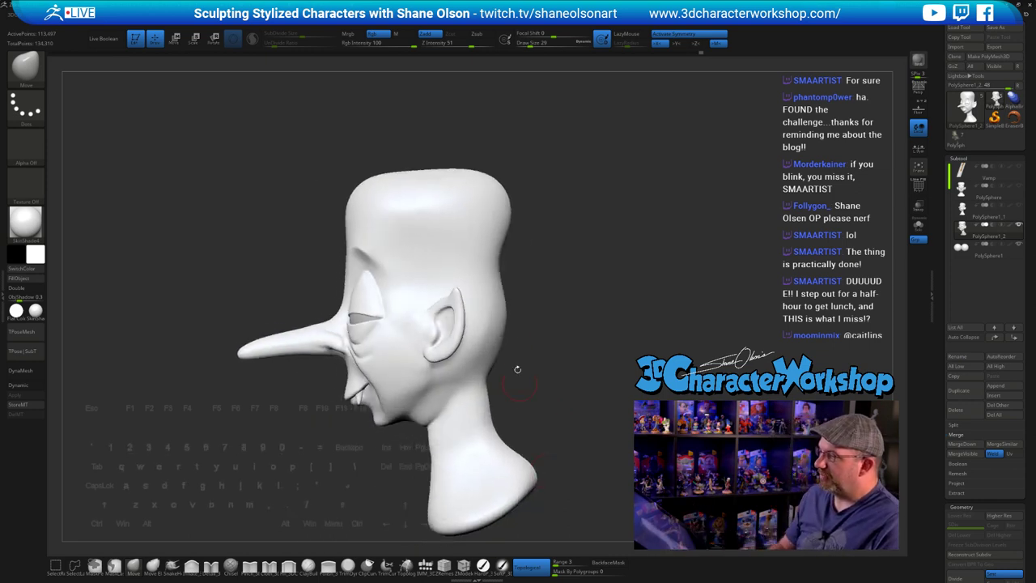
{"action": "key", "text": "s"}
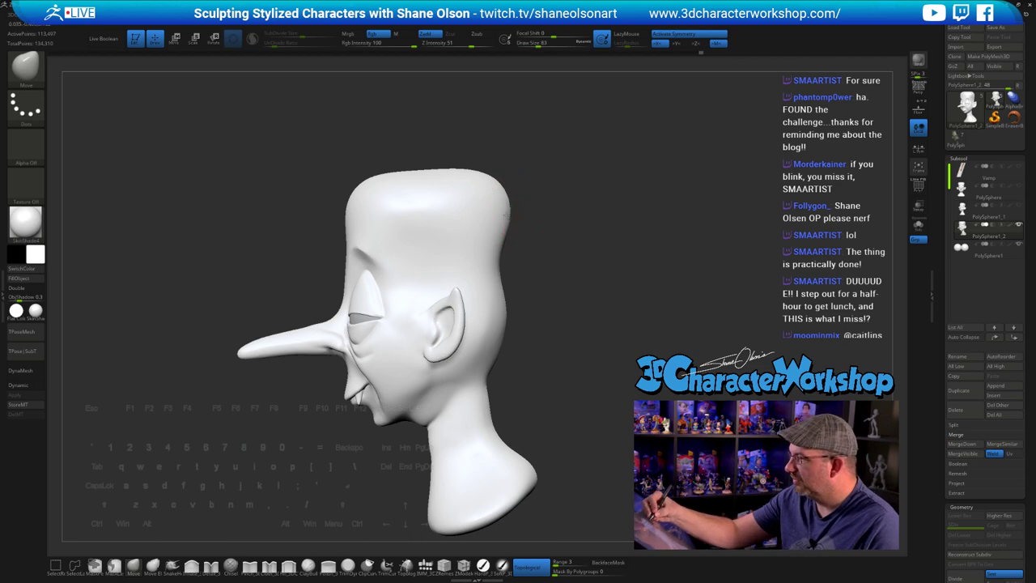
{"action": "left_click_drag", "start_coordinate": [526, 227], "coordinate": [509, 234]}
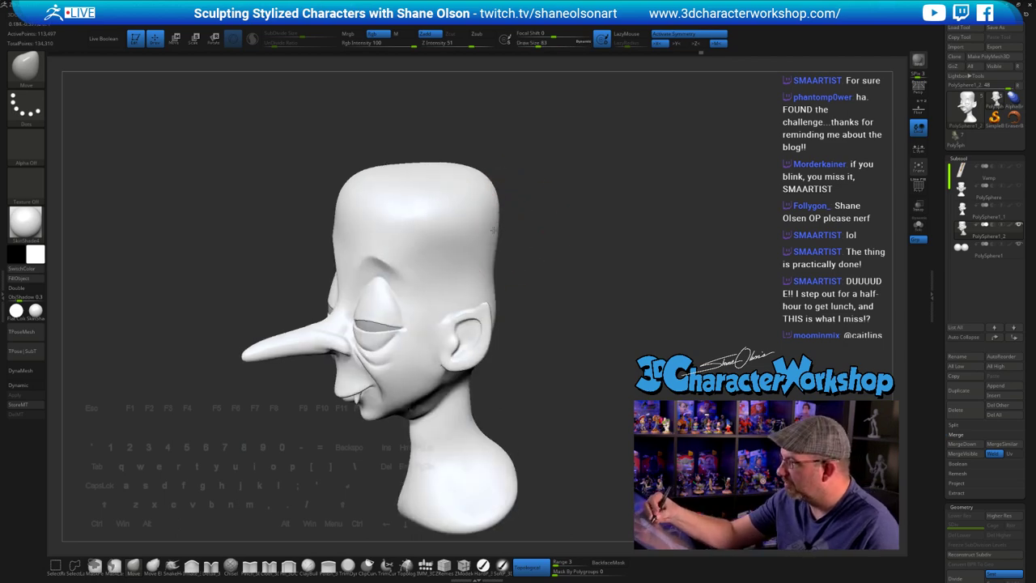
{"action": "mouse_move", "coordinate": [545, 287]}
{"action": "left_mouse_down"}
{"action": "mouse_move", "coordinate": [569, 271]}
{"action": "mouse_move", "coordinate": [526, 241]}
{"action": "mouse_move", "coordinate": [516, 214]}
{"action": "mouse_move", "coordinate": [499, 234]}
{"action": "mouse_move", "coordinate": [555, 291]}
{"action": "mouse_move", "coordinate": [485, 332]}
{"action": "left_mouse_up"}
{"action": "left_click_drag", "start_coordinate": [542, 348], "coordinate": [564, 343]}
{"action": "left_click_drag", "start_coordinate": [497, 335], "coordinate": [484, 329]}
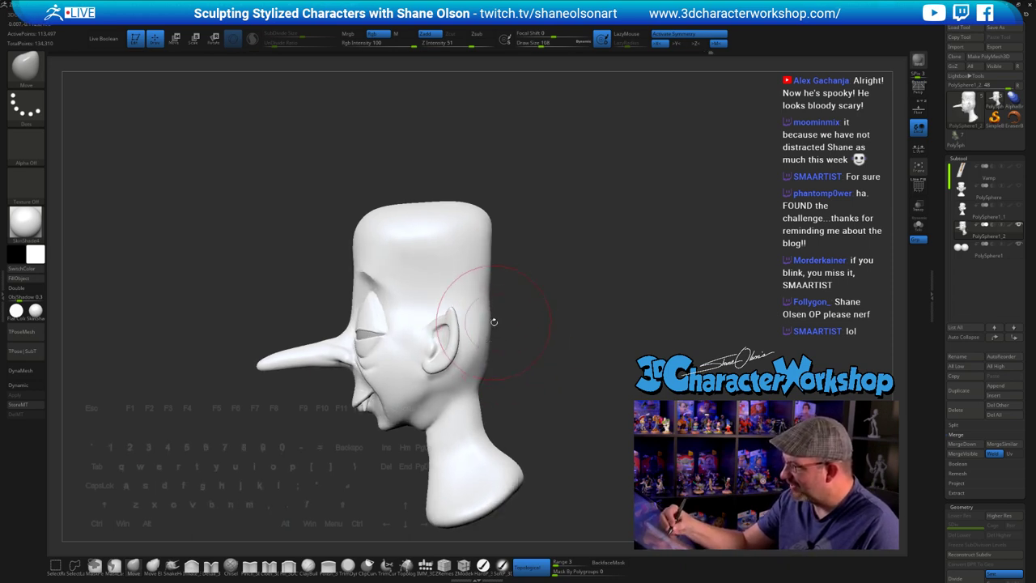
- Touch up and smooth the back of the head behind the ears at draw size 108
{"action": "left_click_drag", "start_coordinate": [599, 322], "coordinate": [522, 316]}
{"action": "right_click_drag", "start_coordinate": [522, 317], "coordinate": [490, 298]}
{"action": "left_click_drag", "start_coordinate": [463, 330], "coordinate": [462, 330]}
{"action": "right_click_drag", "start_coordinate": [486, 311], "coordinate": [513, 331]}
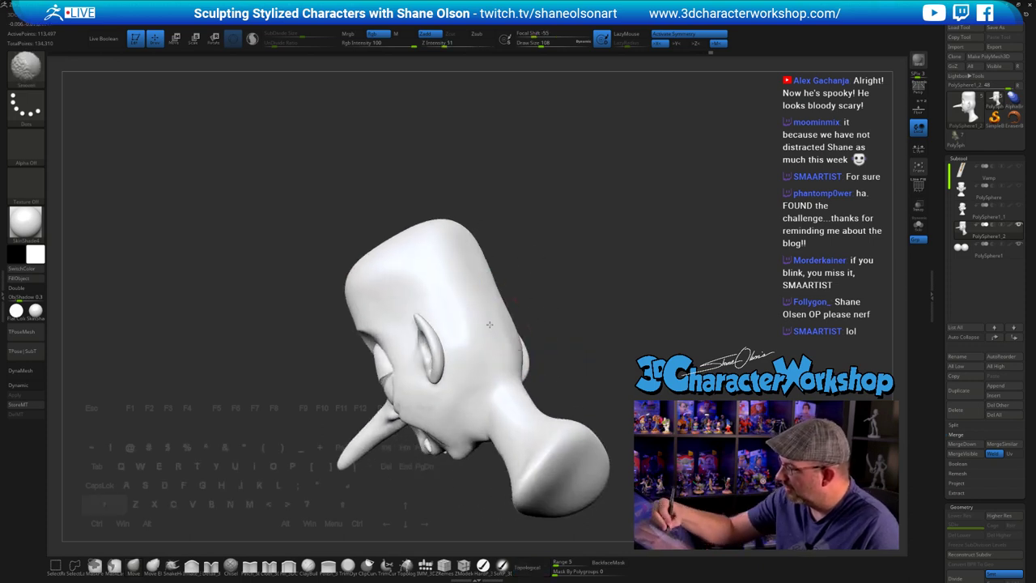
{"action": "left_click_drag", "start_coordinate": [560, 296], "coordinate": [577, 326], "text": "shift"}
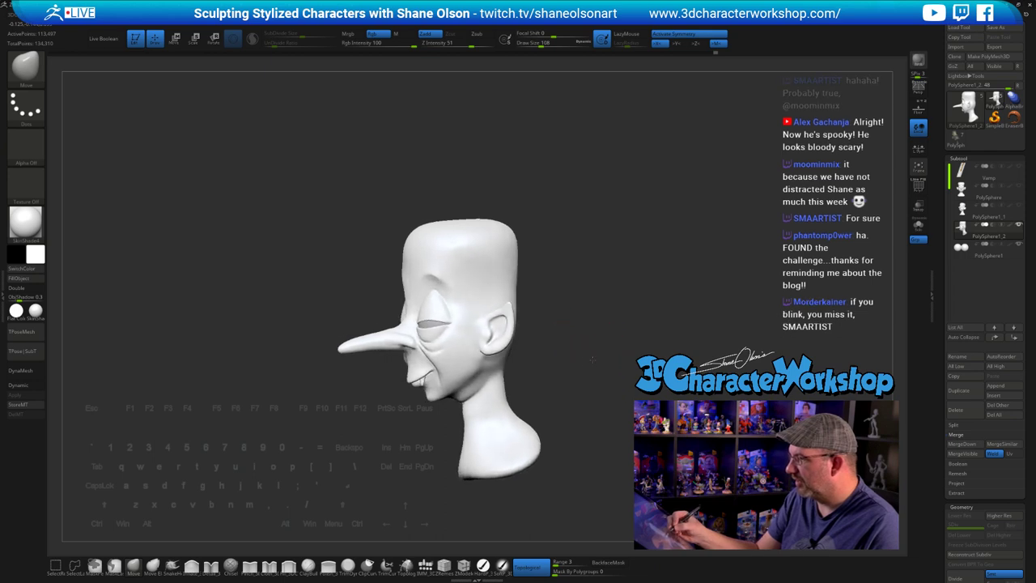
- Straighten the back of the skull at draw size 71 and smooth it from crown to neck at intensity 69
{"action": "key", "text": "s"}
{"action": "mouse_move", "coordinate": [526, 378]}
{"action": "left_mouse_down"}
{"action": "mouse_move", "coordinate": [507, 362]}
{"action": "mouse_move", "coordinate": [503, 340]}
{"action": "left_mouse_up"}
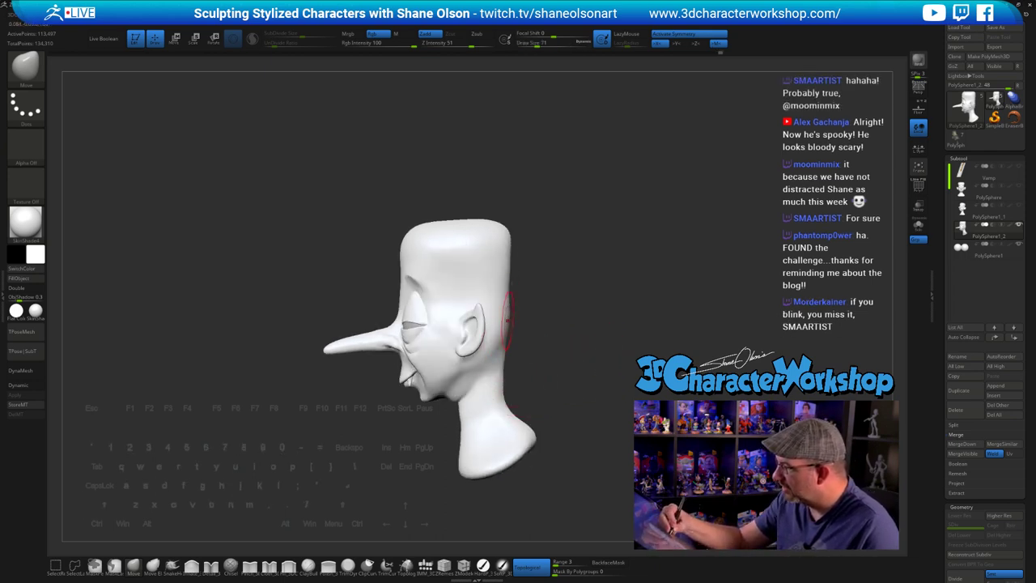
{"action": "left_click_drag", "start_coordinate": [548, 382], "coordinate": [531, 382]}
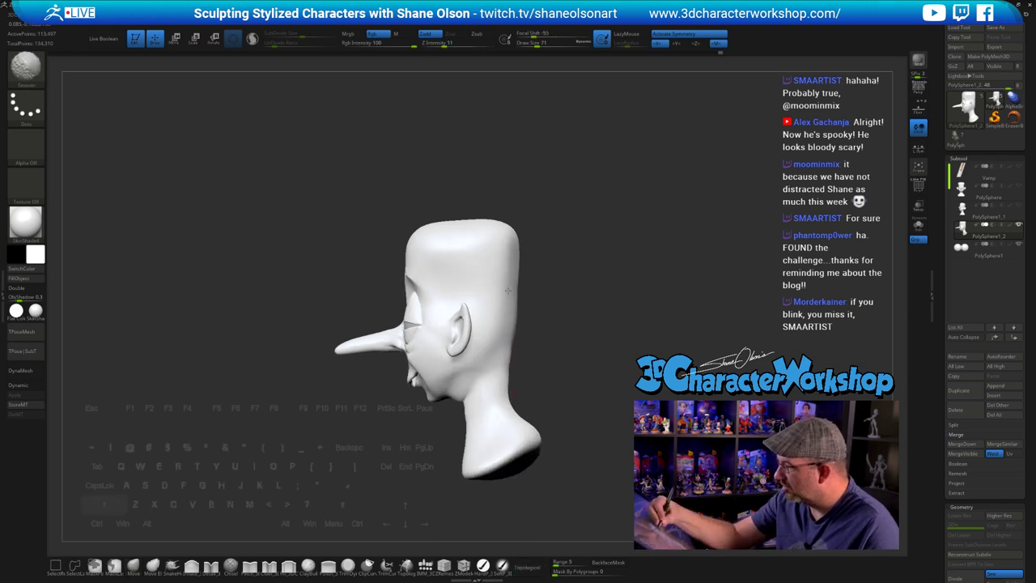
{"action": "left_click_drag", "start_coordinate": [450, 47], "coordinate": [479, 47], "text": "shift"}
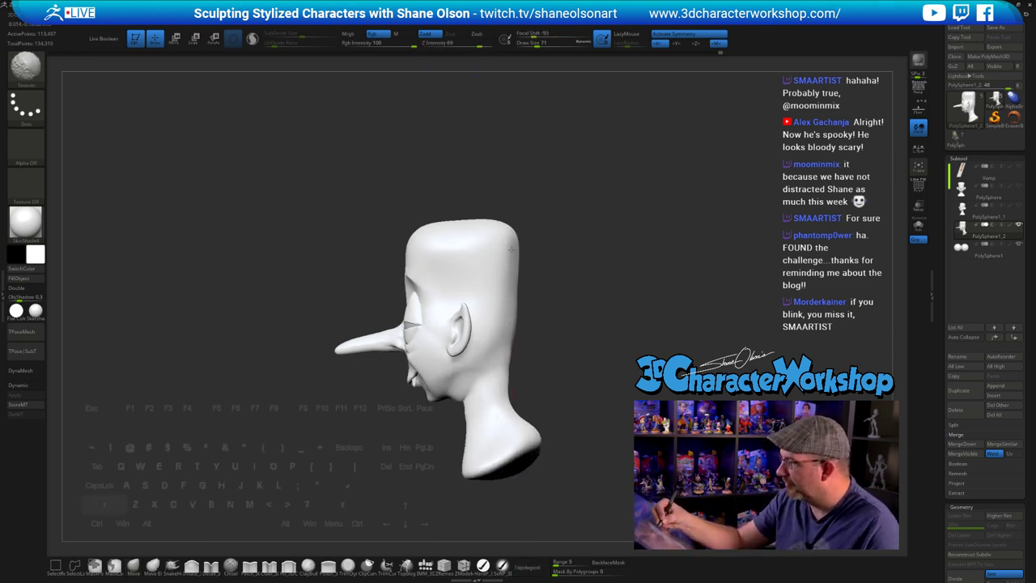
{"action": "mouse_move", "coordinate": [511, 249]}
{"action": "left_mouse_down", "text": "shift"}
{"action": "mouse_move", "coordinate": [506, 411]}
{"action": "mouse_move", "coordinate": [502, 394]}
{"action": "left_mouse_up", "text": "shift"}
{"action": "mouse_move", "coordinate": [559, 375]}
{"action": "left_mouse_down"}
{"action": "mouse_move", "coordinate": [585, 385]}
{"action": "mouse_move", "coordinate": [565, 370]}
{"action": "mouse_move", "coordinate": [555, 388]}
{"action": "left_mouse_up"}
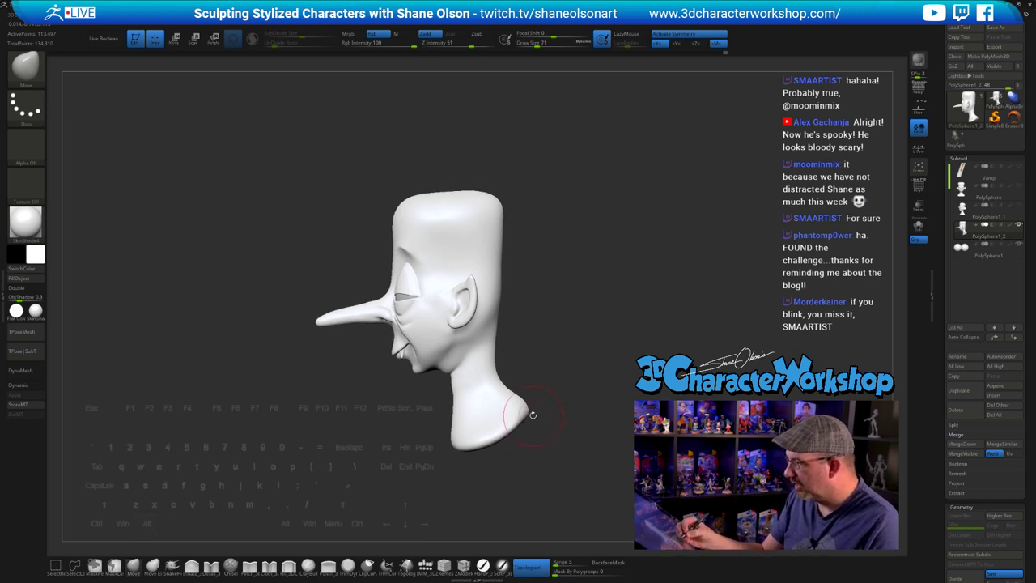
- Lasso-mask the base of the neck, invert the mask to protect the head, and soften the mask edge
{"action": "mouse_move", "coordinate": [422, 412]}
{"action": "left_mouse_down", "text": "ctrl"}
{"action": "mouse_move", "coordinate": [528, 480]}
{"action": "mouse_move", "coordinate": [563, 350]}
{"action": "left_mouse_up", "text": "ctrl"}
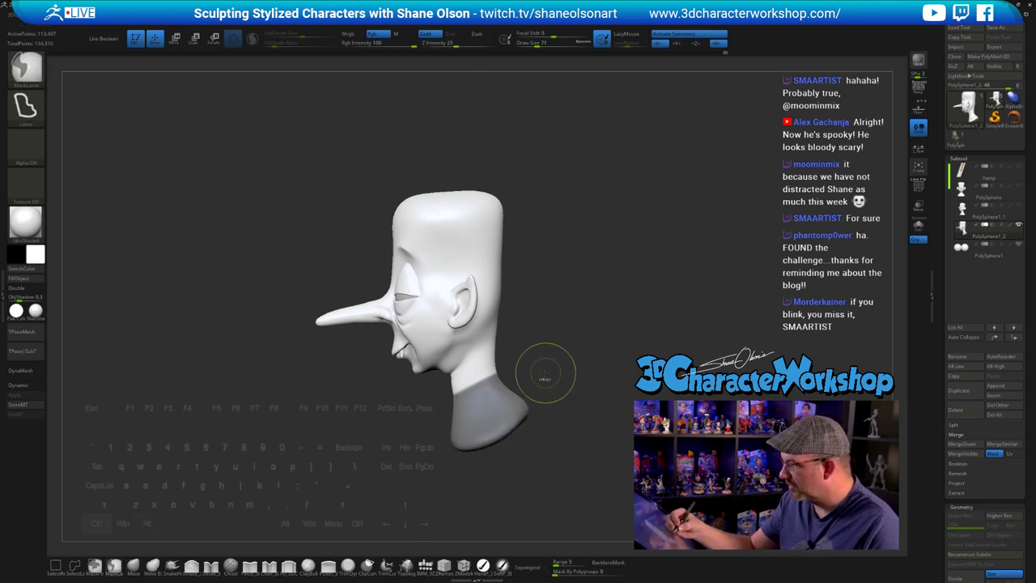
{"action": "left_click", "coordinate": [527, 364], "text": "ctrl"}
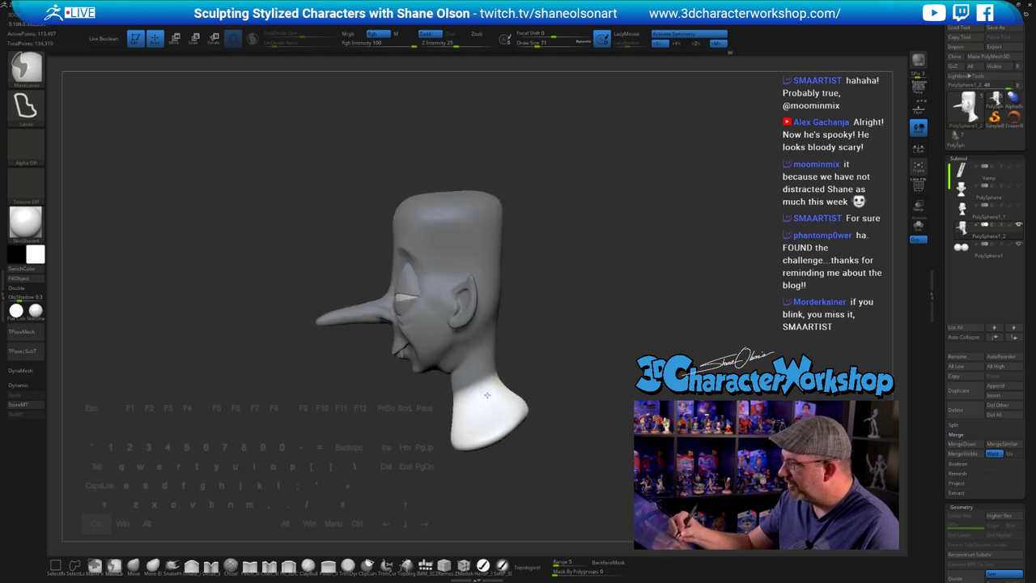
{"action": "left_click_drag", "start_coordinate": [548, 340], "coordinate": [529, 358]}
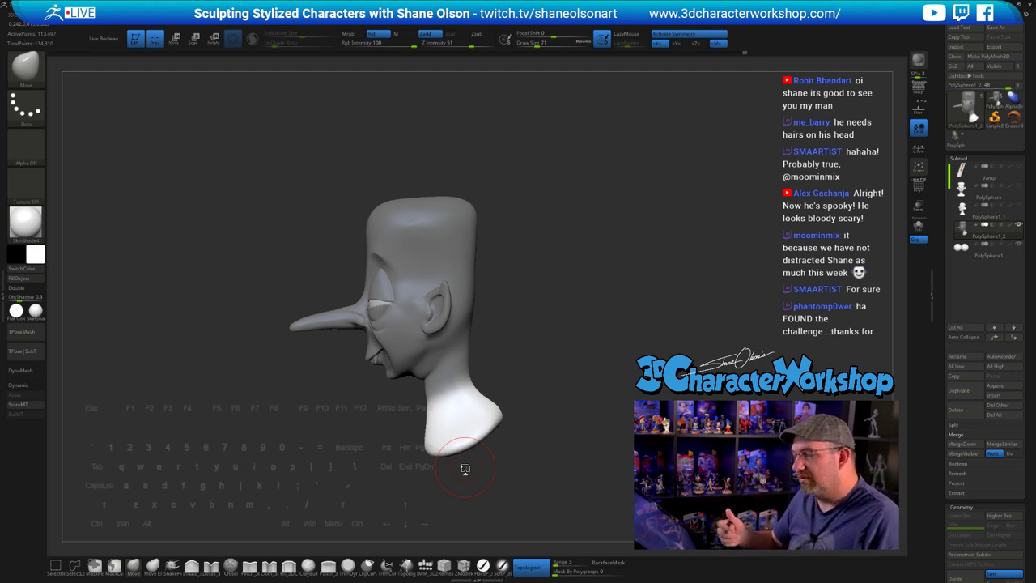
{"action": "left_click", "coordinate": [455, 387], "text": "ctrl"}
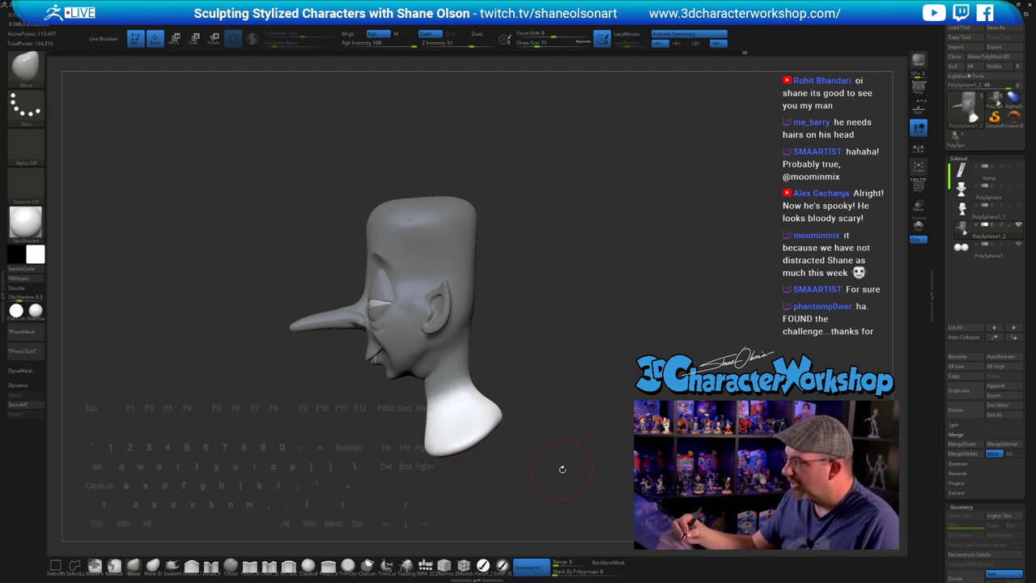
{"action": "left_click_drag", "start_coordinate": [521, 417], "coordinate": [530, 397], "text": "alt"}
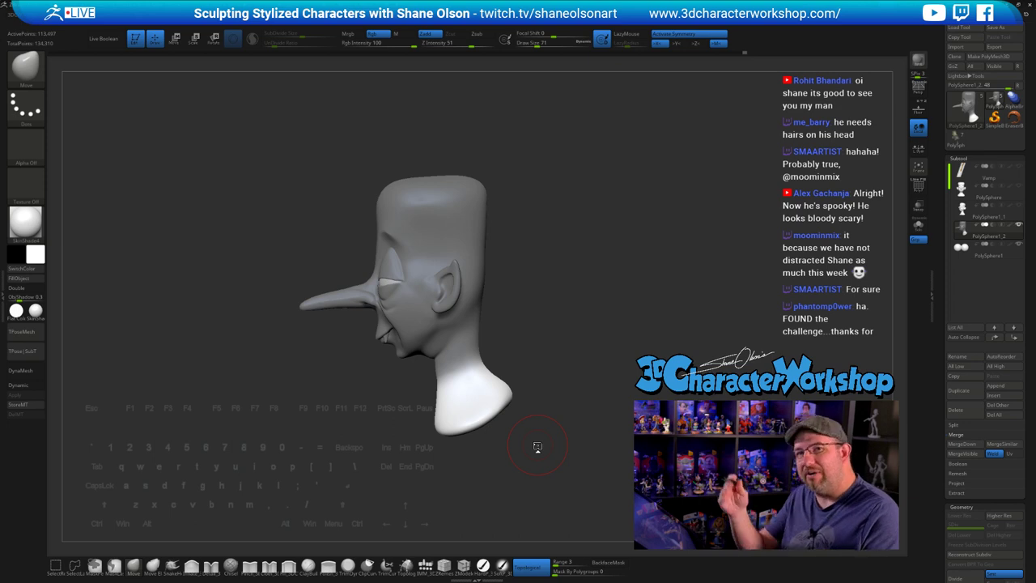
{"action": "mouse_move", "coordinate": [614, 413]}
{"action": "left_mouse_down"}
{"action": "mouse_move", "coordinate": [688, 422]}
{"action": "mouse_move", "coordinate": [612, 443]}
{"action": "left_mouse_up"}
{"action": "right_click", "coordinate": [612, 443]}
{"action": "left_click_drag", "start_coordinate": [588, 339], "coordinate": [592, 306], "text": "alt"}
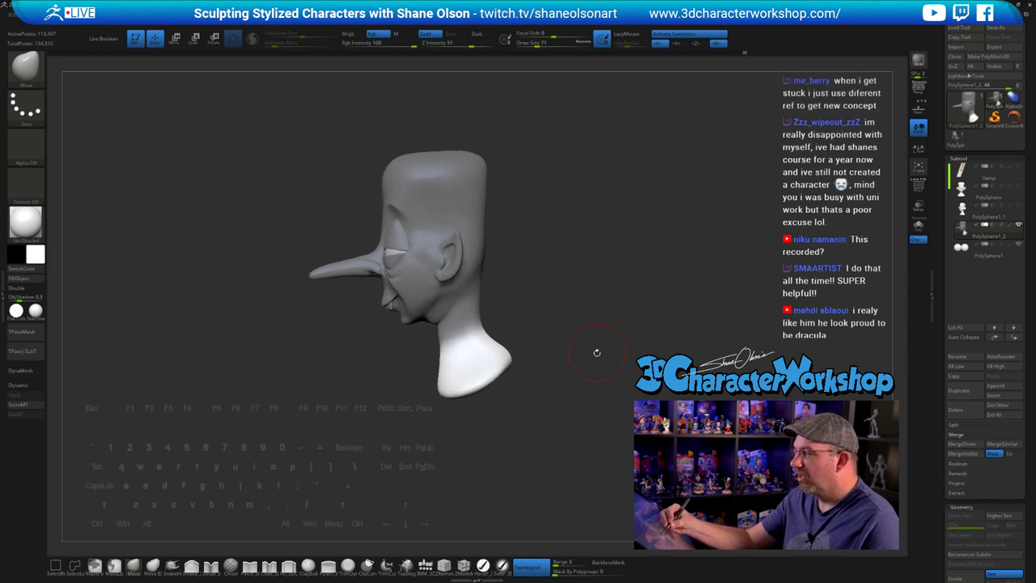
- Rotate the unmasked neck base and shoulders forward with the transform gizmo so the bust's bottom sits roughly level
{"action": "key", "text": "w"}
{"action": "left_click_drag", "start_coordinate": [391, 297], "coordinate": [465, 328], "text": "alt"}
{"action": "left_click_drag", "start_coordinate": [582, 315], "coordinate": [573, 335], "text": "alt"}
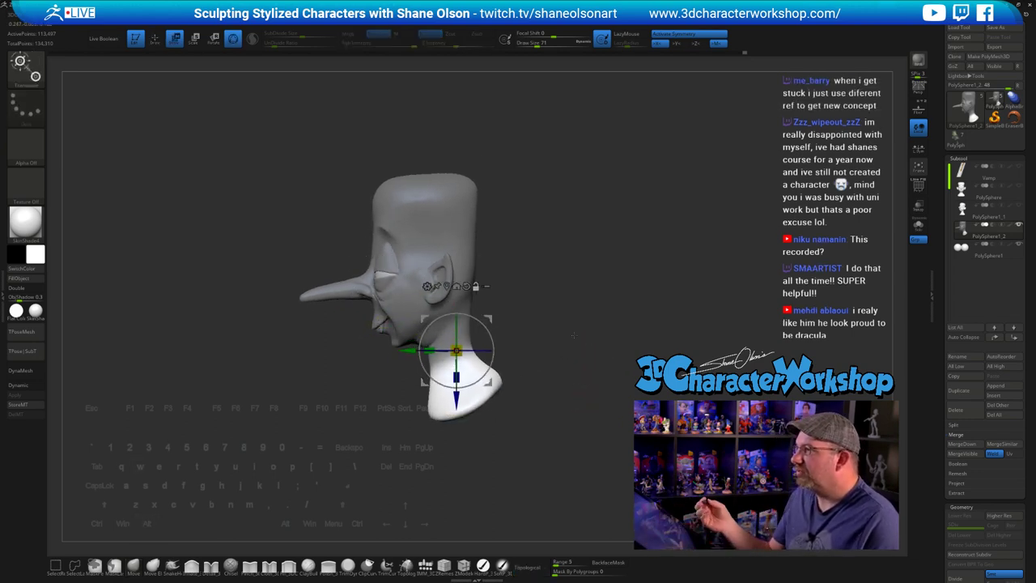
{"action": "left_click_drag", "start_coordinate": [618, 372], "coordinate": [621, 405], "text": "alt"}
{"action": "left_click_drag", "start_coordinate": [592, 325], "coordinate": [581, 302], "text": "alt"}
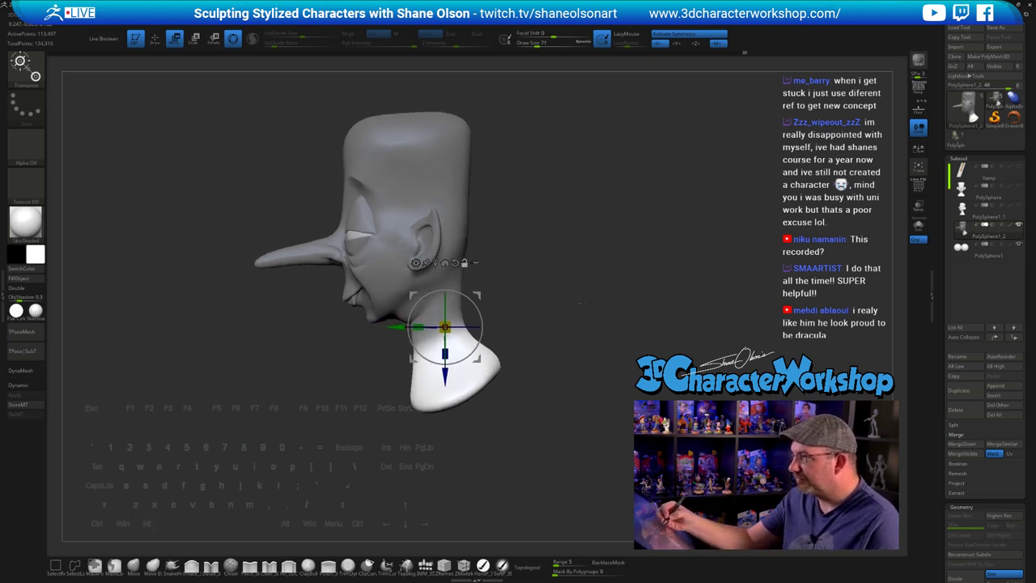
{"action": "left_click_drag", "start_coordinate": [478, 309], "coordinate": [496, 331]}
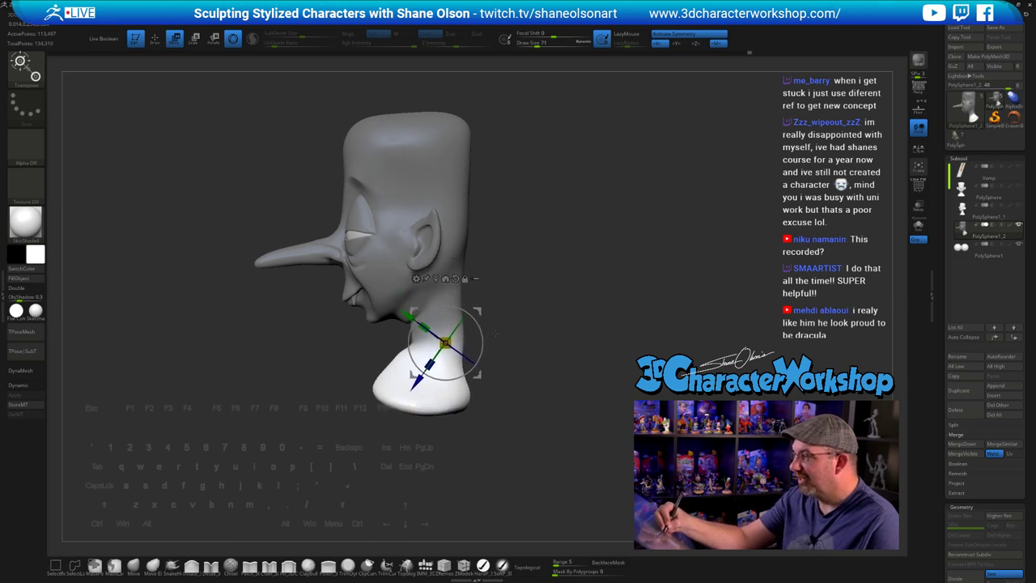
{"action": "mouse_move", "coordinate": [534, 375]}
{"action": "left_mouse_down"}
{"action": "mouse_move", "coordinate": [499, 377]}
{"action": "mouse_move", "coordinate": [579, 377]}
{"action": "mouse_move", "coordinate": [543, 380]}
{"action": "mouse_move", "coordinate": [528, 362]}
{"action": "left_mouse_up"}
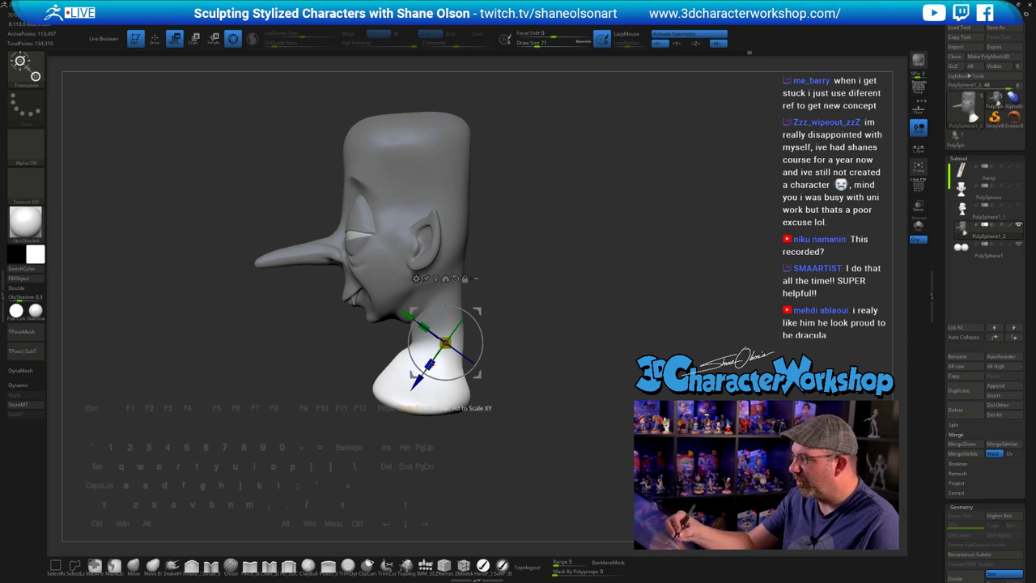
{"action": "left_click_drag", "start_coordinate": [445, 343], "coordinate": [417, 367], "text": "alt"}
{"action": "left_click_drag", "start_coordinate": [494, 331], "coordinate": [488, 297], "text": "alt"}
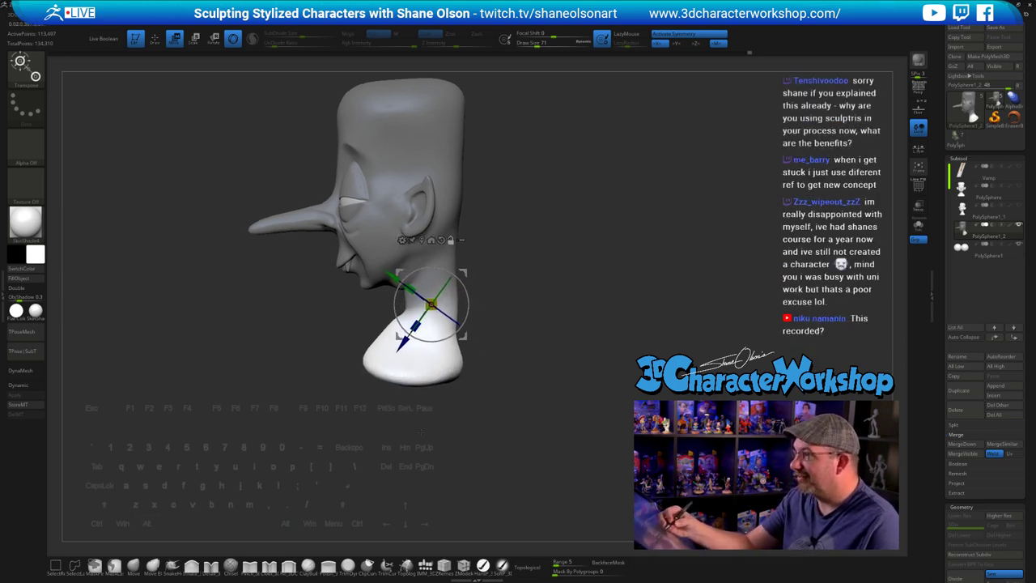
{"action": "key", "text": "q"}
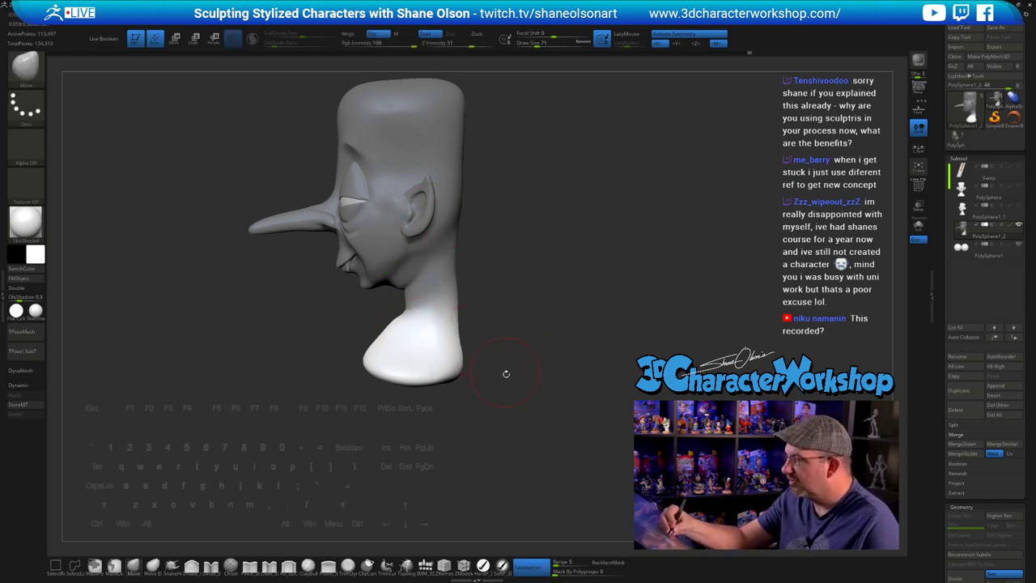
- Clear the mask and smooth the back of the neck up to the head at draw size 71
{"action": "mouse_move", "coordinate": [505, 373]}
{"action": "left_mouse_down"}
{"action": "mouse_move", "coordinate": [455, 375]}
{"action": "mouse_move", "coordinate": [502, 367]}
{"action": "left_mouse_up"}
{"action": "left_click_drag", "start_coordinate": [515, 333], "coordinate": [522, 316], "text": "ctrl"}
{"action": "left_click_drag", "start_coordinate": [505, 305], "coordinate": [488, 304]}
{"action": "left_click_drag", "start_coordinate": [458, 330], "coordinate": [455, 277], "text": "shift"}
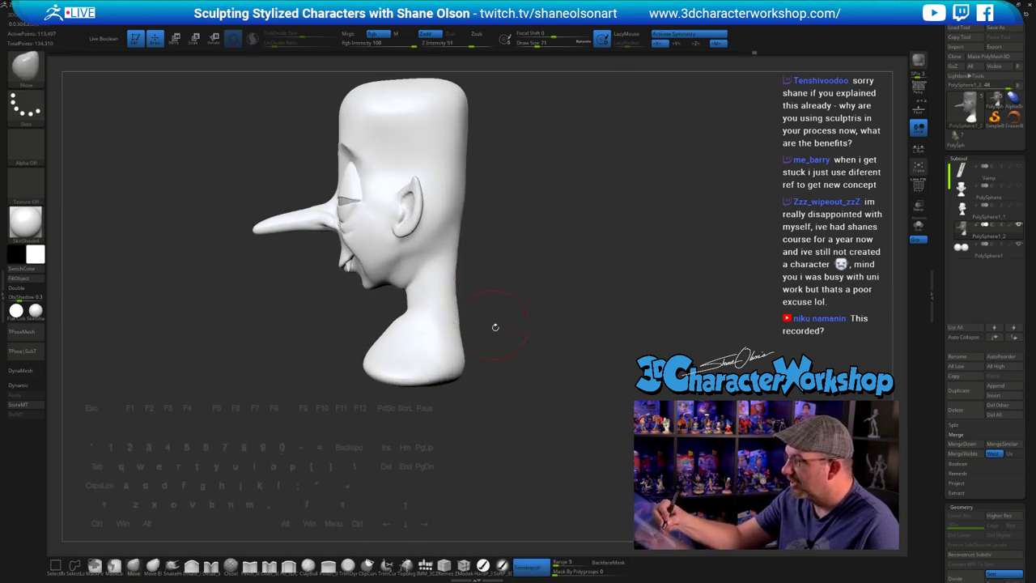
{"action": "left_click_drag", "start_coordinate": [495, 326], "coordinate": [504, 327], "text": "shift"}
{"action": "left_click_drag", "start_coordinate": [460, 236], "coordinate": [458, 210], "text": "shift"}
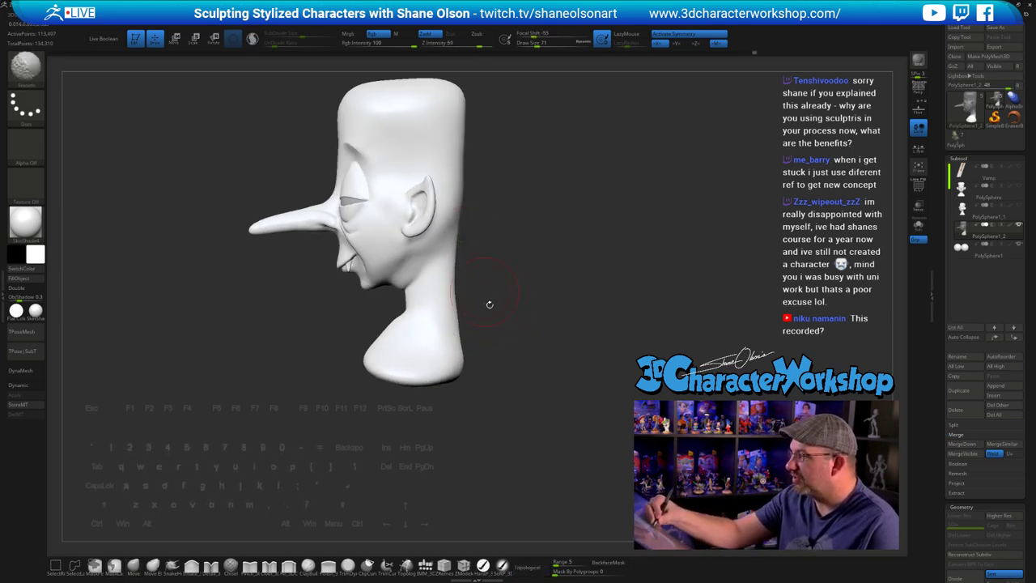
- Reshape the front of the chest and shoulders with the Move brush at draw size 97 and smooth the area
{"action": "key", "text": "s"}
{"action": "left_click_drag", "start_coordinate": [379, 351], "coordinate": [383, 350]}
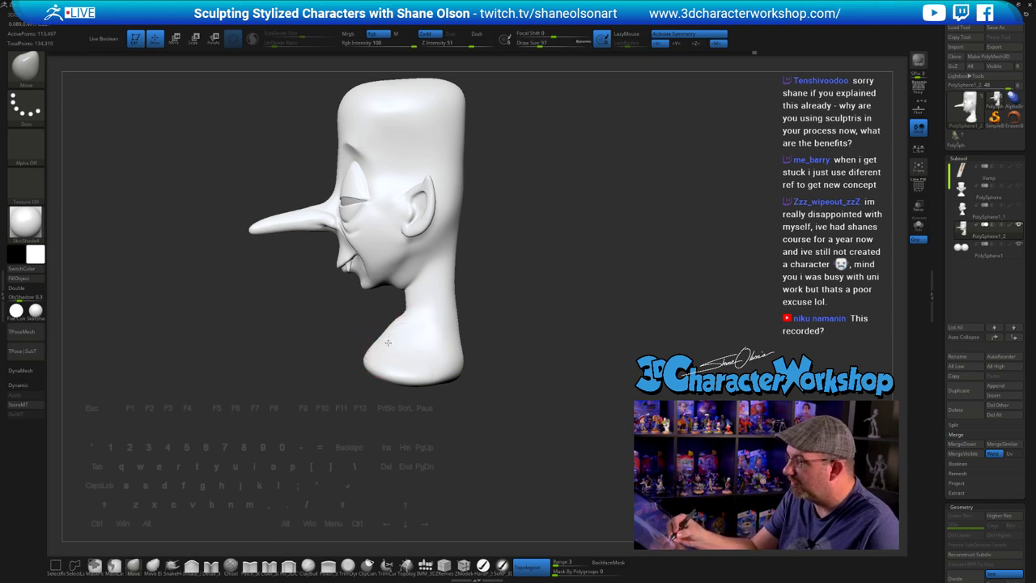
{"action": "left_click_drag", "start_coordinate": [458, 388], "coordinate": [497, 375]}
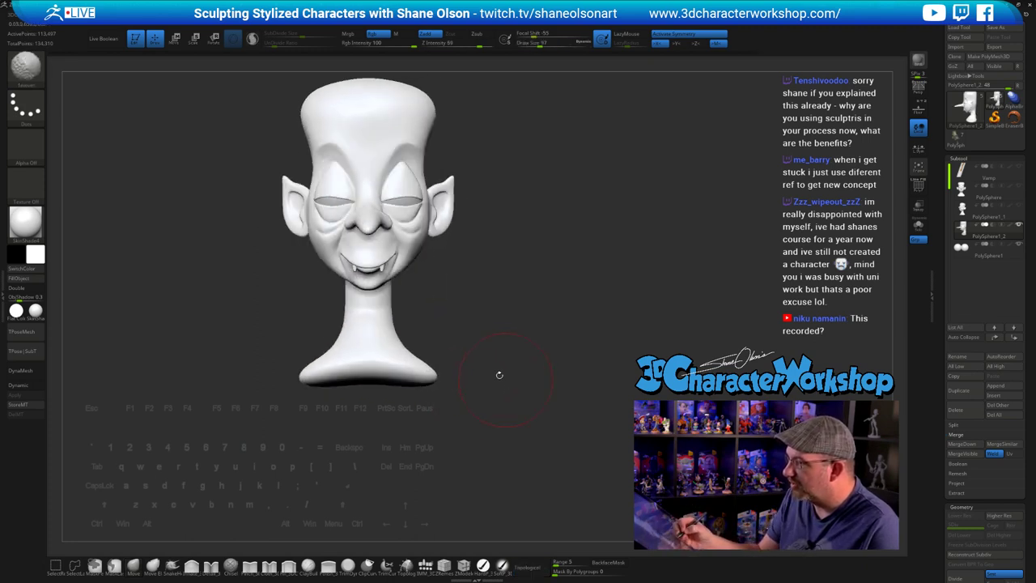
{"action": "mouse_move", "coordinate": [438, 334]}
{"action": "left_mouse_down", "text": "alt"}
{"action": "mouse_move", "coordinate": [452, 353]}
{"action": "mouse_move", "coordinate": [507, 371]}
{"action": "left_mouse_up", "text": "alt"}
{"action": "key", "text": "s"}
{"action": "key", "text": "s"}
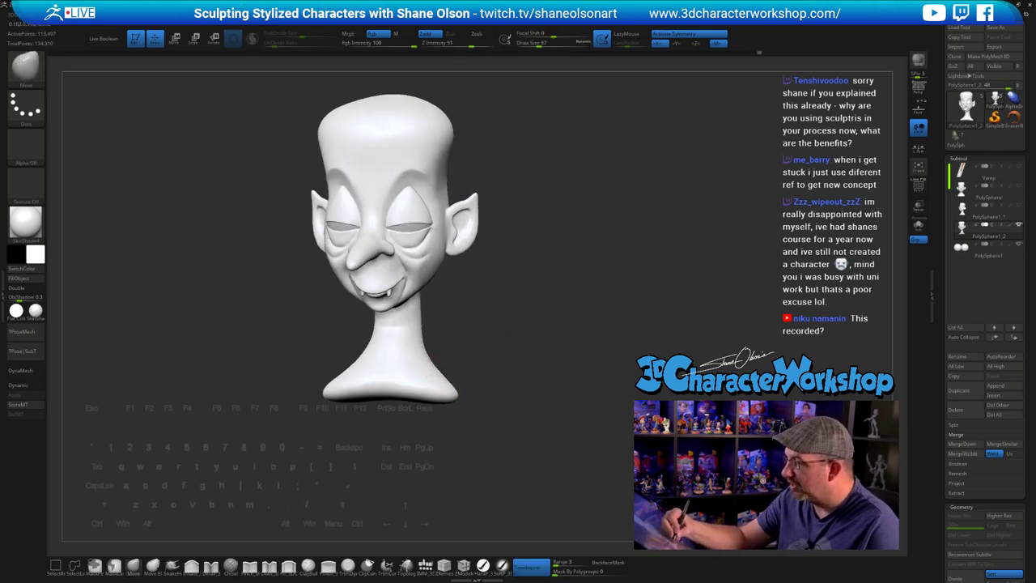
- Adjust the curve where the front of the neck meets the chest in profile at draw size 74
{"action": "key", "text": "shift+f"}
{"action": "mouse_move", "coordinate": [520, 410]}
{"action": "left_mouse_down"}
{"action": "mouse_move", "coordinate": [487, 410]}
{"action": "mouse_move", "coordinate": [512, 408]}
{"action": "mouse_move", "coordinate": [500, 374]}
{"action": "mouse_move", "coordinate": [513, 372]}
{"action": "mouse_move", "coordinate": [494, 375]}
{"action": "left_mouse_up"}
{"action": "key", "text": "shift+f"}
{"action": "key", "text": "s"}
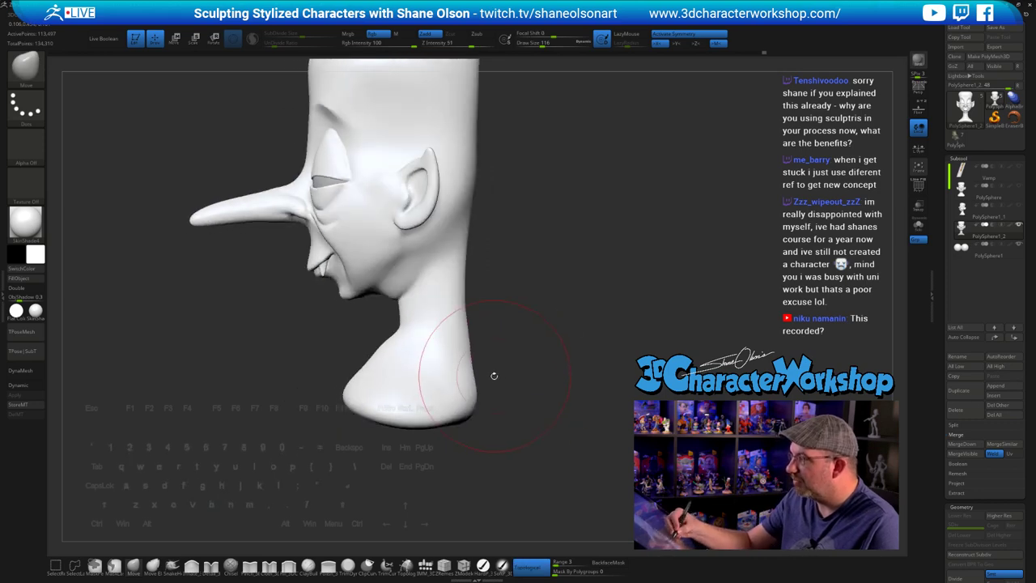
{"action": "key", "text": "s"}
{"action": "left_click_drag", "start_coordinate": [411, 363], "coordinate": [395, 363]}
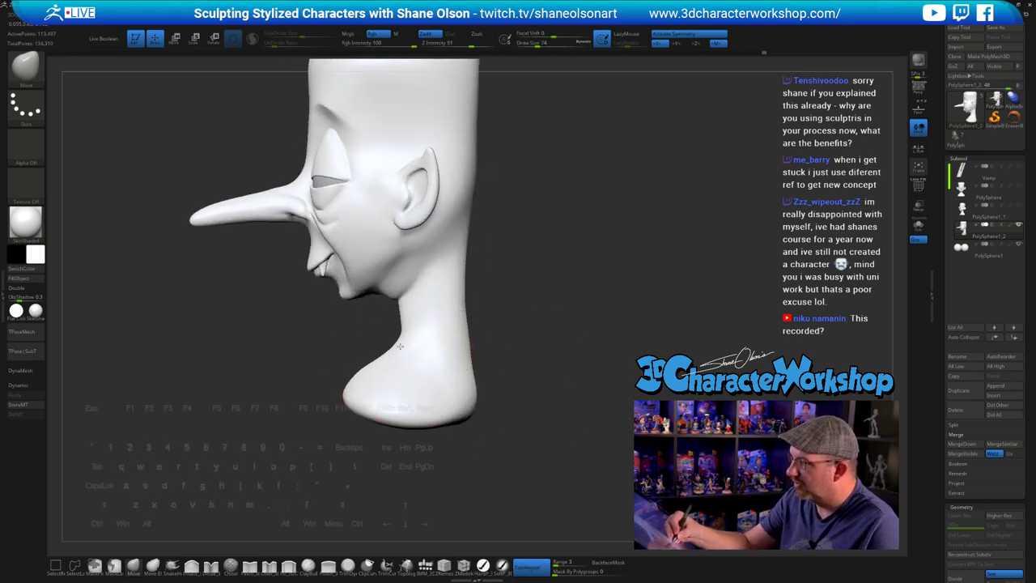
- Even out the lower edge of the shoulders from the front with the Move brush at draw size 128
{"action": "mouse_move", "coordinate": [474, 424]}
{"action": "left_mouse_down"}
{"action": "mouse_move", "coordinate": [571, 428]}
{"action": "mouse_move", "coordinate": [546, 429]}
{"action": "left_mouse_up"}
{"action": "key", "text": "s"}
{"action": "mouse_move", "coordinate": [361, 397]}
{"action": "left_mouse_down"}
{"action": "mouse_move", "coordinate": [371, 399]}
{"action": "mouse_move", "coordinate": [367, 414]}
{"action": "left_mouse_up"}
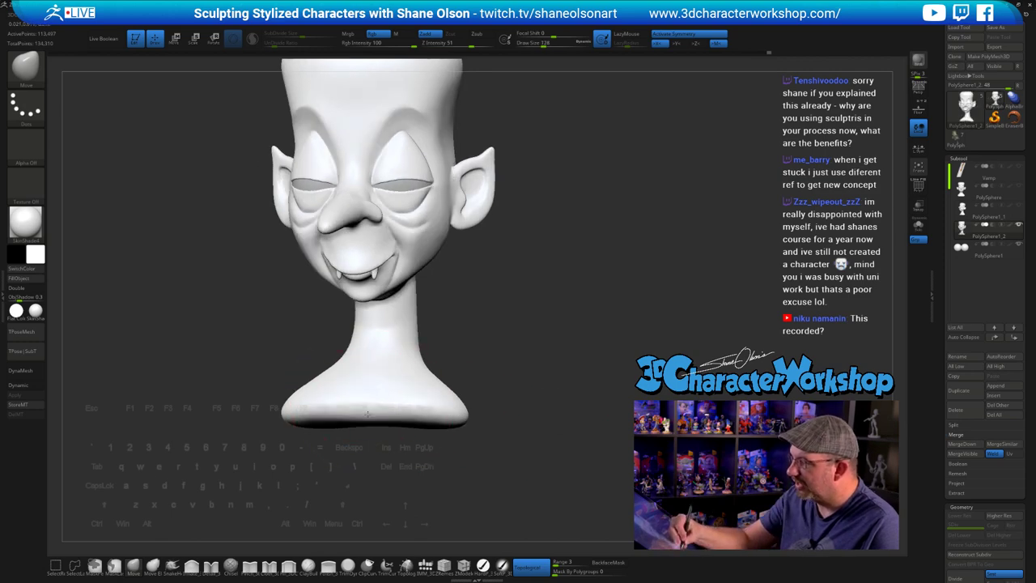
{"action": "mouse_move", "coordinate": [478, 414]}
{"action": "left_mouse_down"}
{"action": "mouse_move", "coordinate": [530, 412]}
{"action": "mouse_move", "coordinate": [532, 423]}
{"action": "mouse_move", "coordinate": [477, 420]}
{"action": "left_mouse_up"}
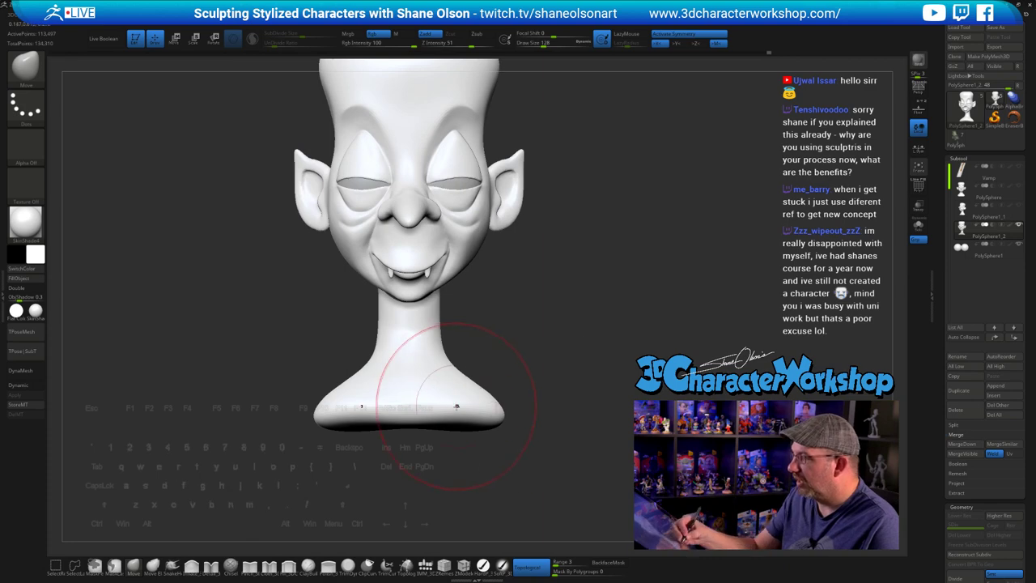
- Shorten the nose in profile by pushing its tip toward the face, and smooth it at draw size 44
{"action": "mouse_move", "coordinate": [588, 438]}
{"action": "left_mouse_down"}
{"action": "mouse_move", "coordinate": [528, 433]}
{"action": "mouse_move", "coordinate": [615, 402]}
{"action": "left_mouse_up"}
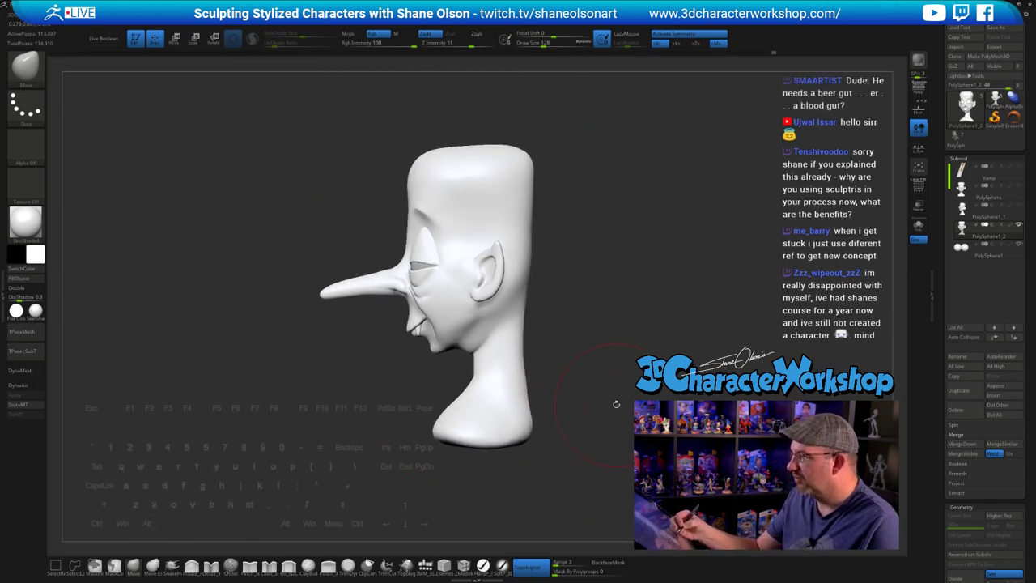
{"action": "key", "text": "s"}
{"action": "left_click_drag", "start_coordinate": [329, 360], "coordinate": [328, 361]}
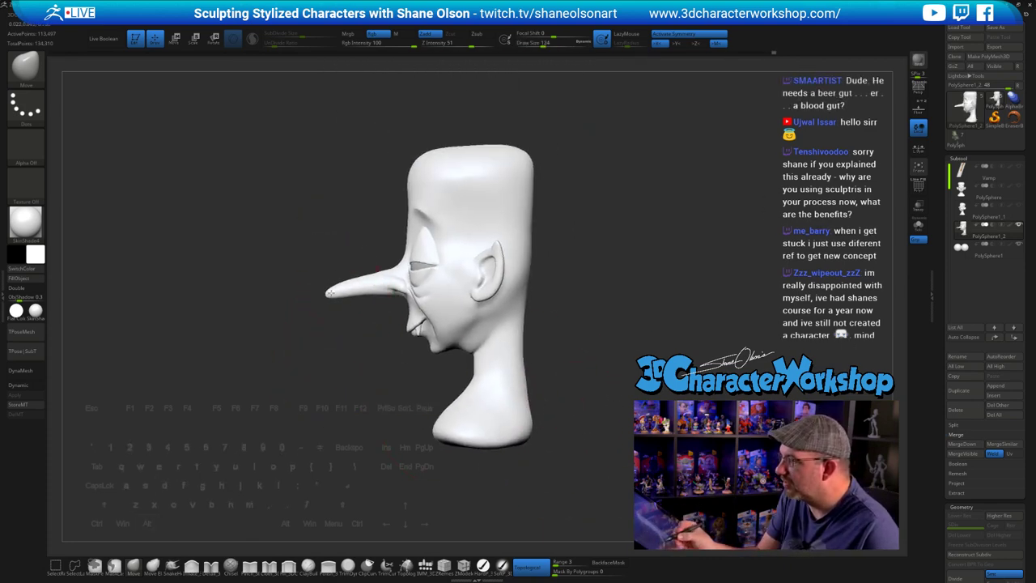
{"action": "key", "text": "s"}
{"action": "left_click", "coordinate": [334, 311]}
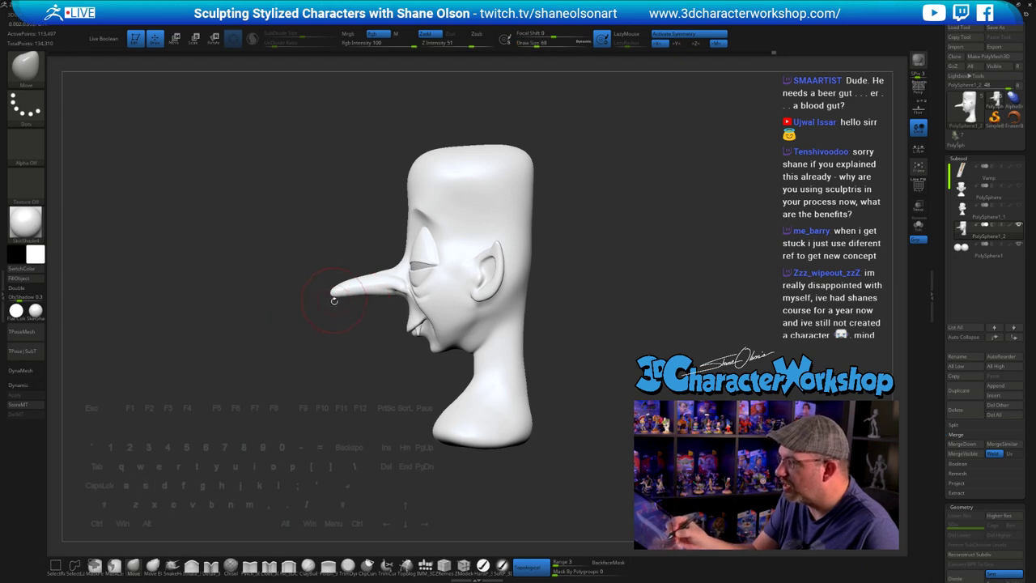
{"action": "key", "text": "shift"}
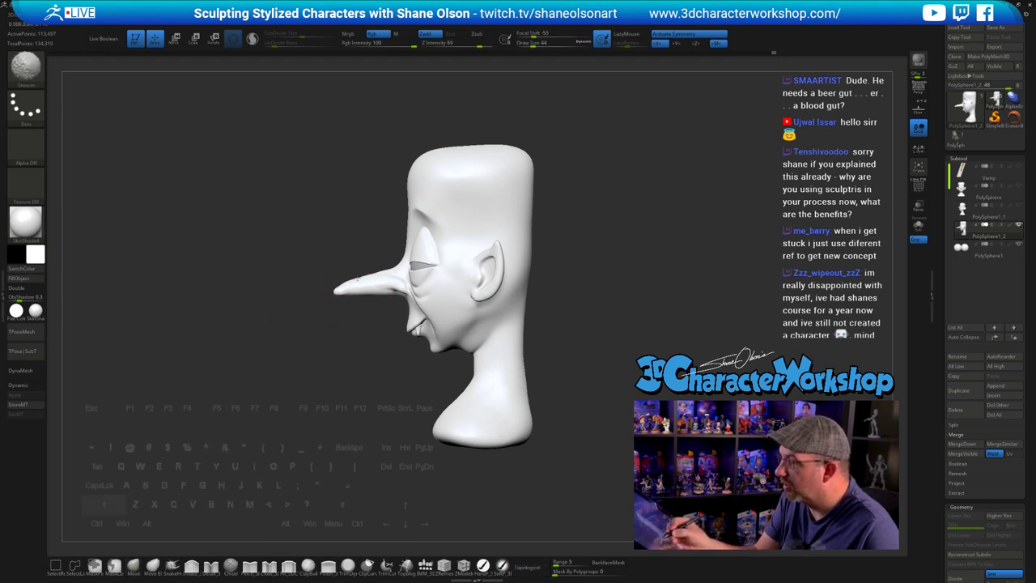
- Shape the end of the nose into a sharper point with the Move brush at draw size 17
{"action": "scroll", "coordinate": [357, 278], "scroll_direction": "up", "scroll_amount": 5}
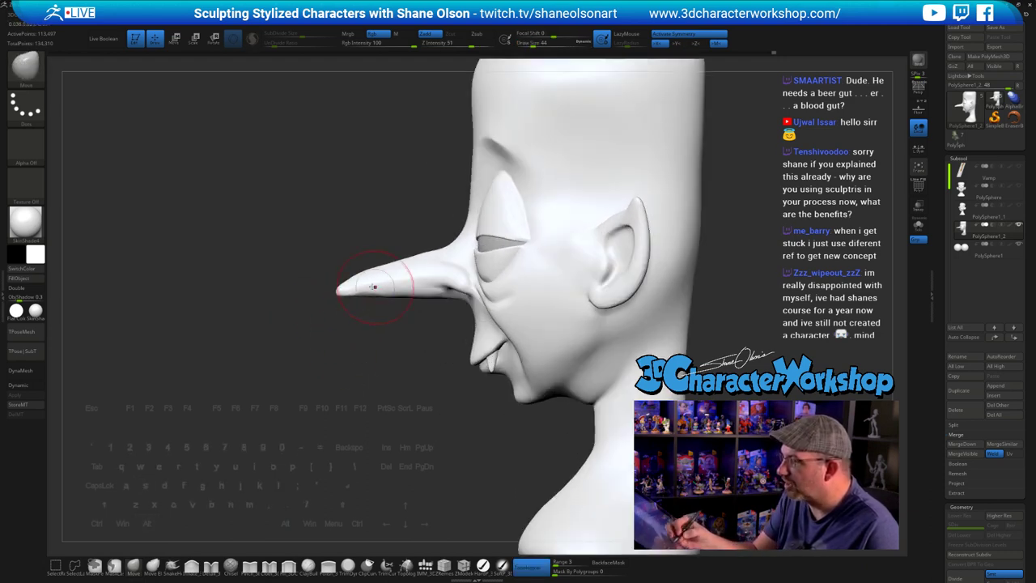
{"action": "key", "text": "s"}
{"action": "left_click", "coordinate": [338, 312]}
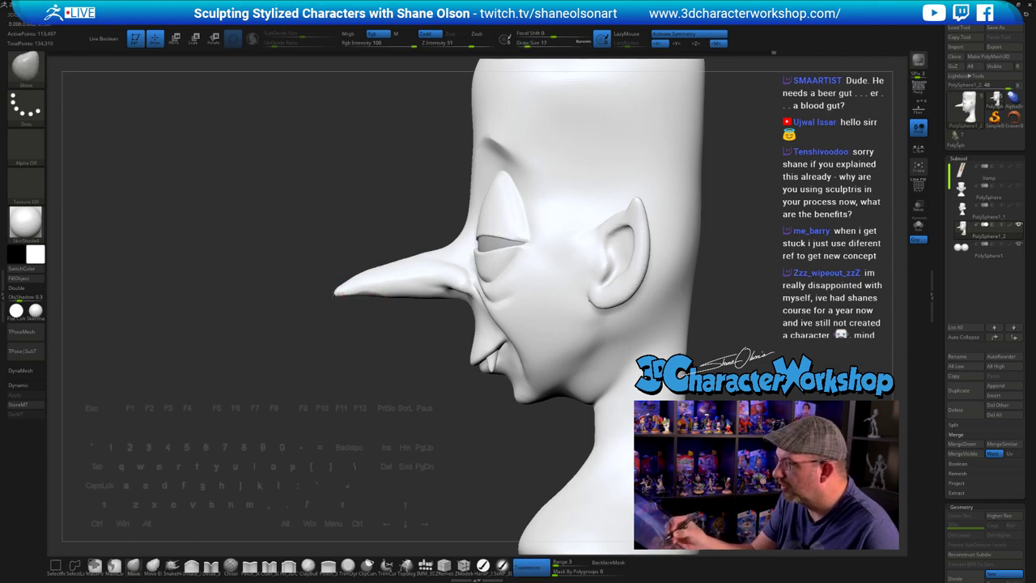
{"action": "left_click_drag", "start_coordinate": [380, 368], "coordinate": [337, 395]}
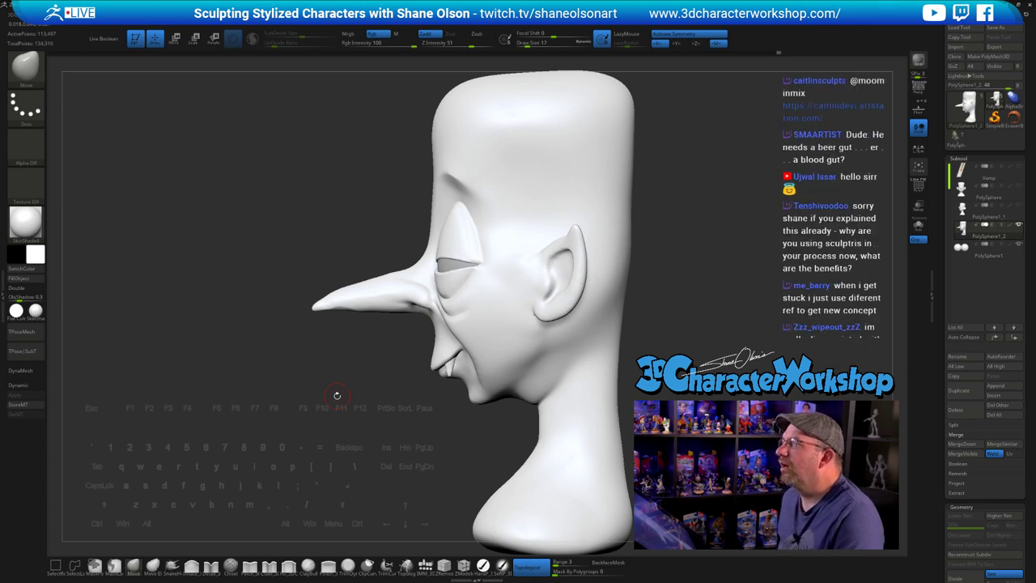
{"action": "left_click_drag", "start_coordinate": [648, 412], "coordinate": [605, 396]}
{"action": "mouse_move", "coordinate": [360, 380]}
{"action": "left_mouse_down"}
{"action": "mouse_move", "coordinate": [343, 303]}
{"action": "mouse_move", "coordinate": [364, 305]}
{"action": "mouse_move", "coordinate": [332, 253]}
{"action": "left_mouse_up"}
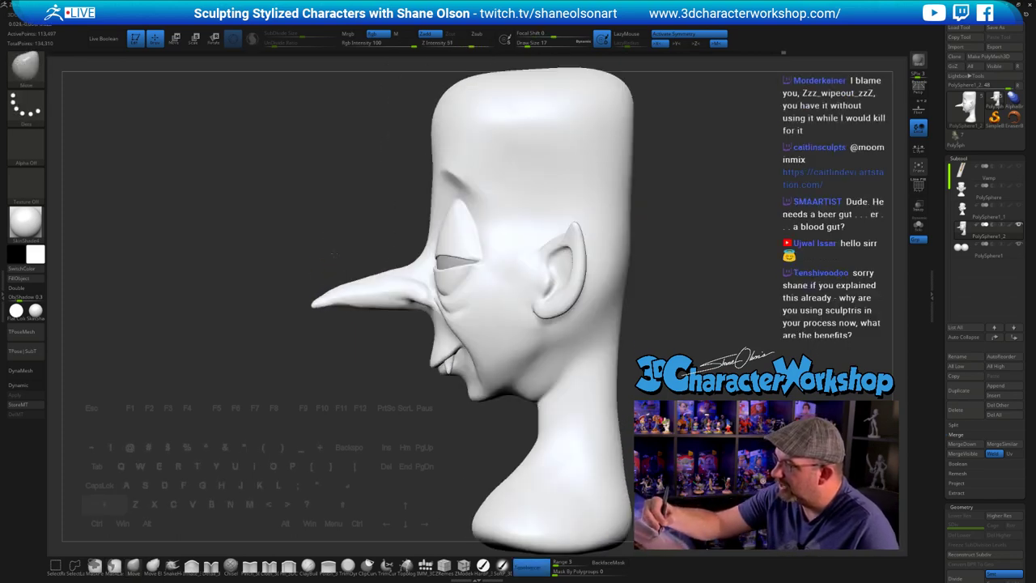
- Refine the nose's upper and lower contours with the Move brush and smooth along its length
{"action": "key", "text": "shift"}
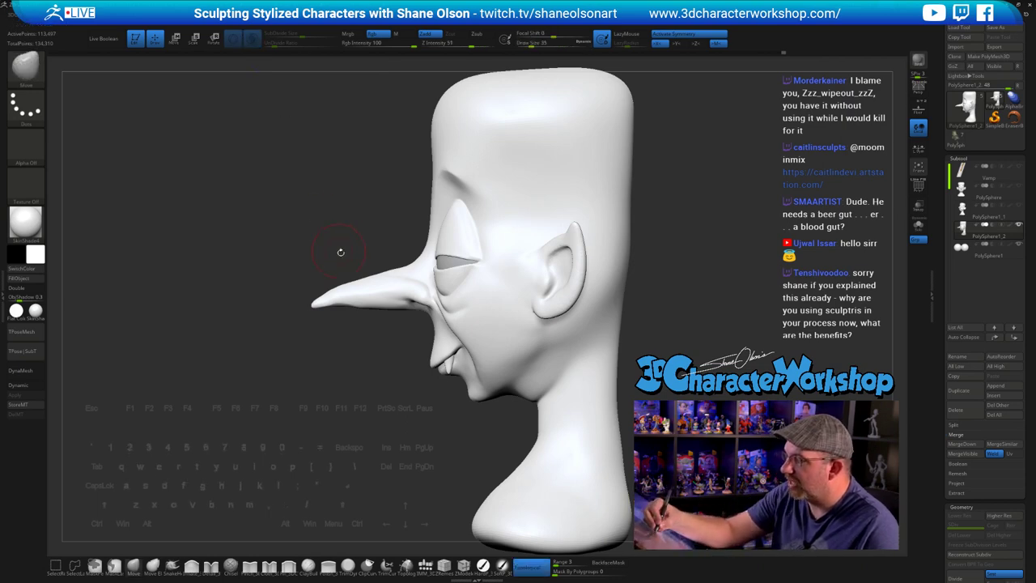
{"action": "key", "text": "shift"}
{"action": "left_click_drag", "start_coordinate": [333, 288], "coordinate": [346, 261], "text": "shift"}
{"action": "key", "text": "s"}
{"action": "left_click_drag", "start_coordinate": [362, 311], "coordinate": [406, 311], "text": "shift"}
{"action": "mouse_move", "coordinate": [386, 214]}
{"action": "left_mouse_down"}
{"action": "mouse_move", "coordinate": [400, 209]}
{"action": "mouse_move", "coordinate": [389, 160]}
{"action": "mouse_move", "coordinate": [389, 239]}
{"action": "left_mouse_up"}
{"action": "key", "text": "s"}
- Sculpt the nostril and carve the hollow at its base with Sculptris Pro active at draw size 18
{"action": "left_click", "coordinate": [192, 564]}
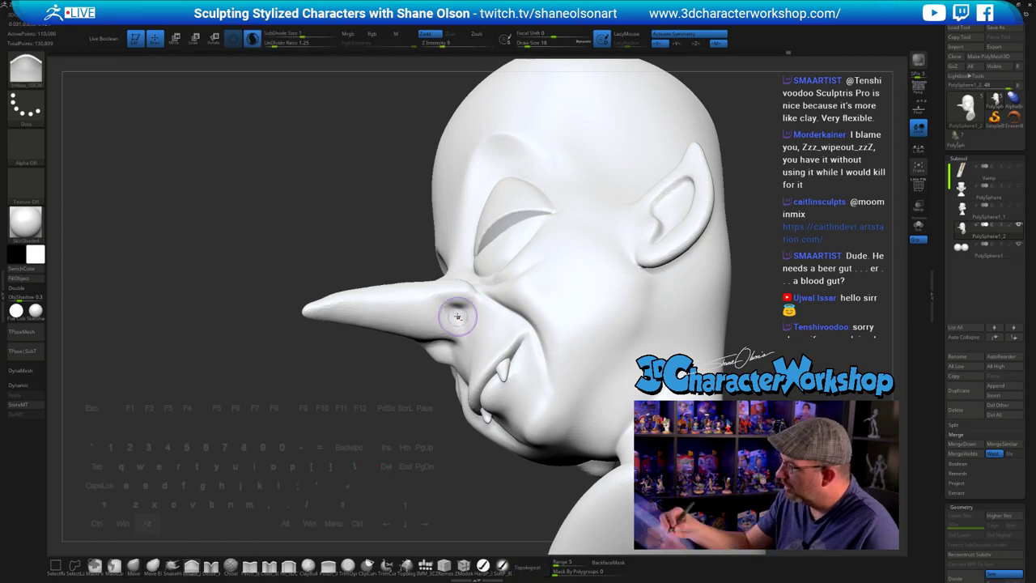
{"action": "left_click_drag", "start_coordinate": [457, 317], "coordinate": [456, 317]}
{"action": "right_click_drag", "start_coordinate": [456, 317], "coordinate": [465, 251]}
{"action": "left_click_drag", "start_coordinate": [452, 308], "coordinate": [456, 306], "text": "alt"}
{"action": "mouse_move", "coordinate": [456, 307]}
{"action": "right_mouse_down"}
{"action": "mouse_move", "coordinate": [445, 372]}
{"action": "mouse_move", "coordinate": [450, 342]}
{"action": "right_mouse_up"}
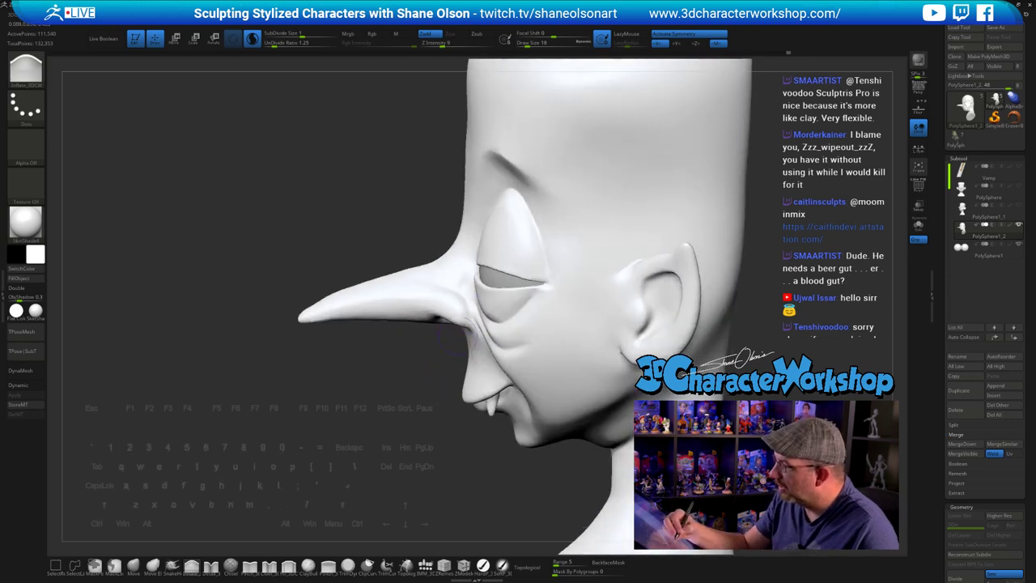
- Build up the sides and tip of the nose from above, smoothing them into an even taper
{"action": "mouse_move", "coordinate": [438, 403]}
{"action": "right_mouse_down"}
{"action": "mouse_move", "coordinate": [535, 402]}
{"action": "mouse_move", "coordinate": [585, 441]}
{"action": "mouse_move", "coordinate": [577, 491]}
{"action": "mouse_move", "coordinate": [598, 361]}
{"action": "mouse_move", "coordinate": [534, 461]}
{"action": "right_mouse_up"}
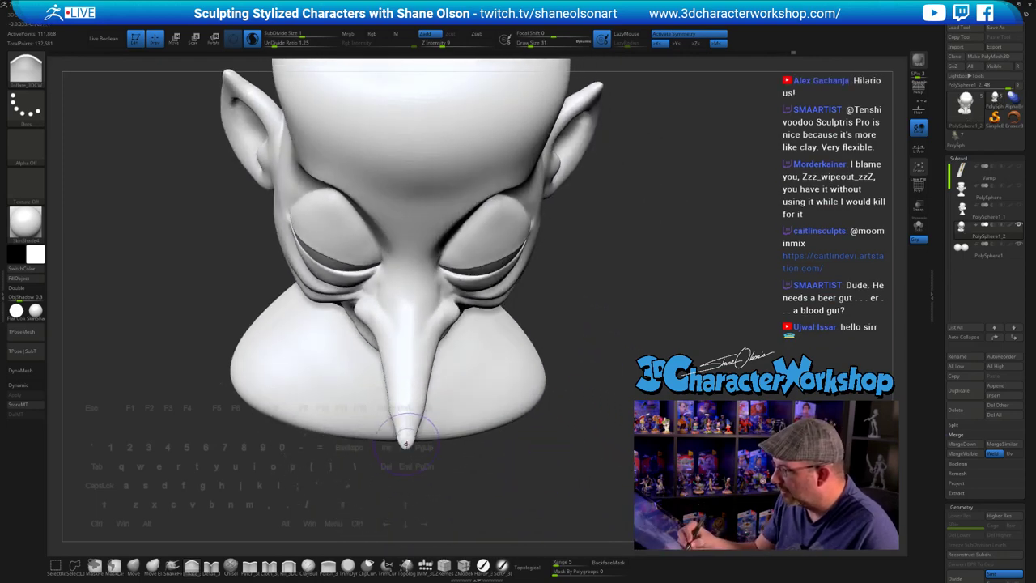
{"action": "right_click_drag", "start_coordinate": [427, 453], "coordinate": [438, 450]}
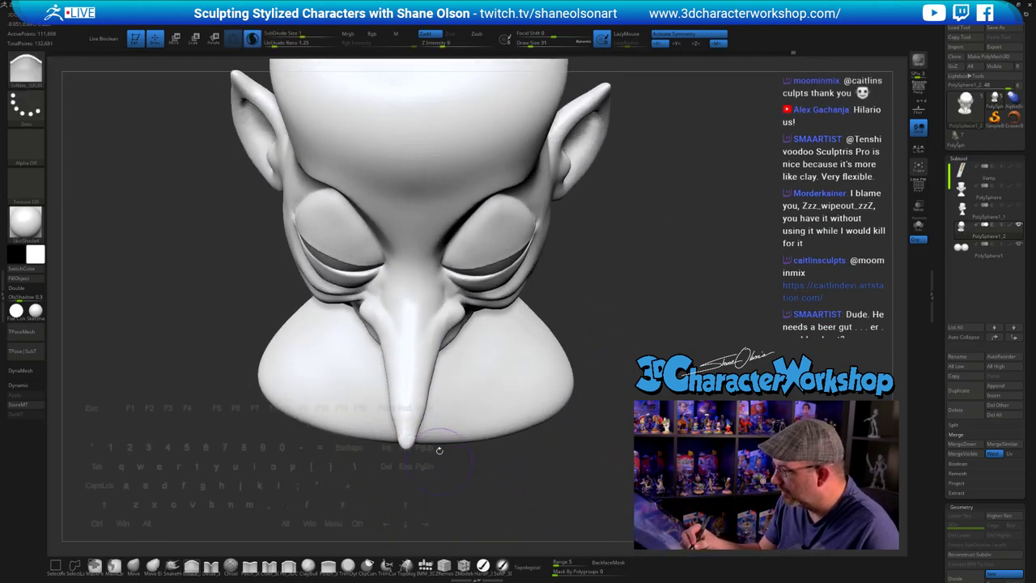
{"action": "mouse_move", "coordinate": [670, 365]}
{"action": "right_mouse_down"}
{"action": "mouse_move", "coordinate": [649, 352]}
{"action": "mouse_move", "coordinate": [597, 379]}
{"action": "mouse_move", "coordinate": [593, 331]}
{"action": "mouse_move", "coordinate": [620, 358]}
{"action": "mouse_move", "coordinate": [404, 455]}
{"action": "right_mouse_up"}
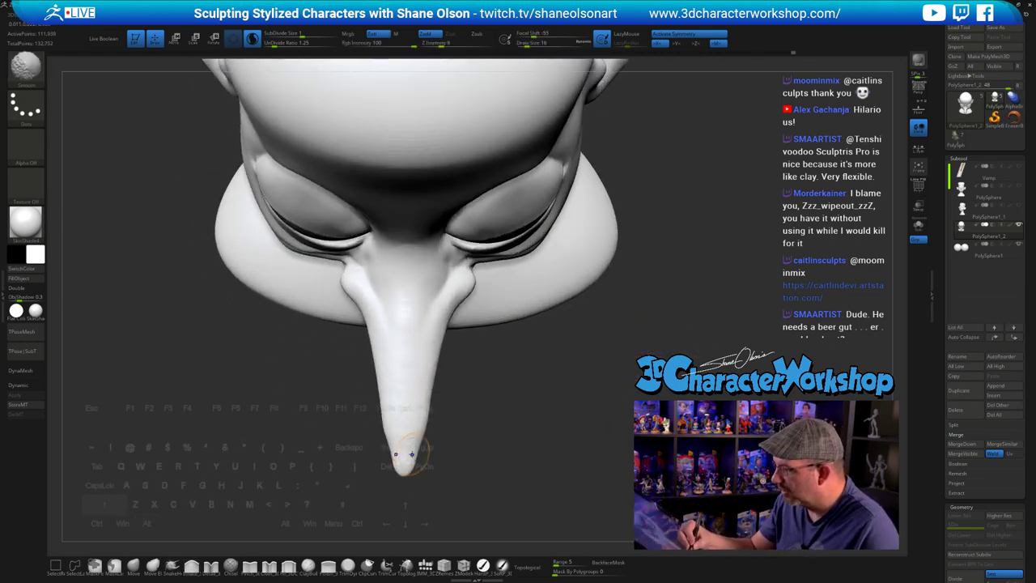
{"action": "key", "text": "s"}
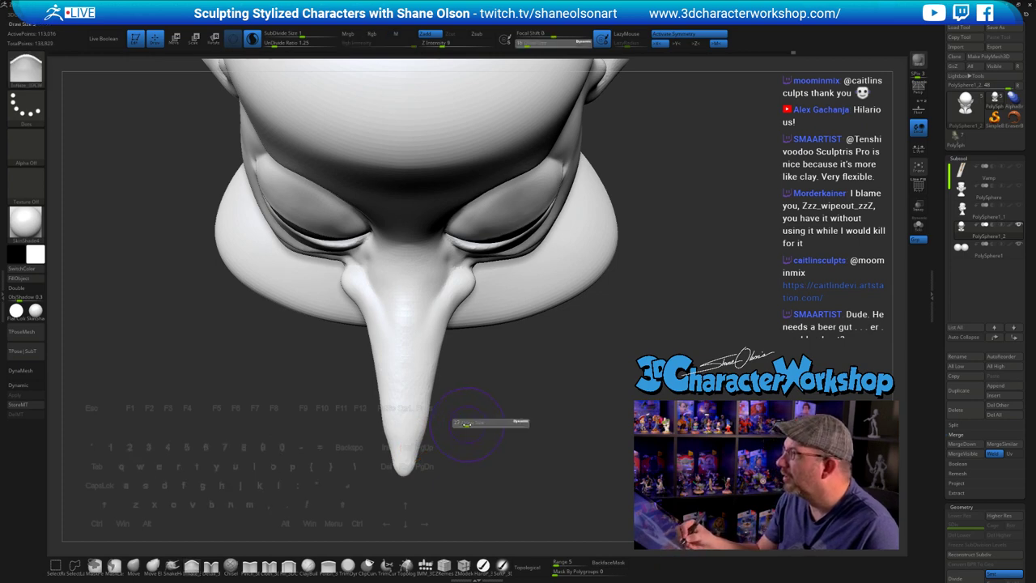
{"action": "key", "text": "shift"}
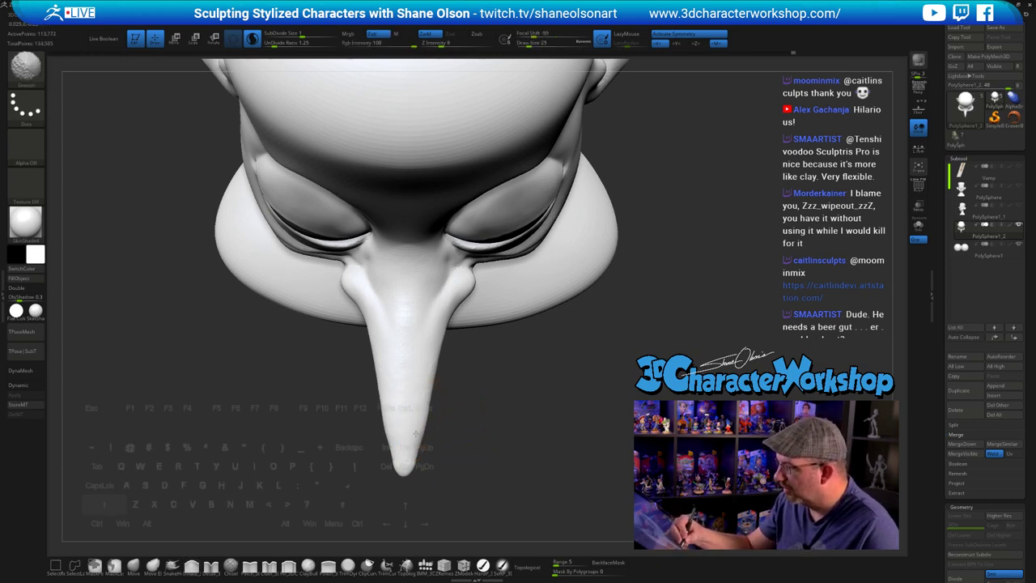
{"action": "left_click_drag", "start_coordinate": [421, 416], "coordinate": [436, 430], "text": "shift"}
{"action": "key", "text": "s"}
{"action": "mouse_move", "coordinate": [412, 468]}
{"action": "left_mouse_down", "text": "shift"}
{"action": "mouse_move", "coordinate": [421, 469]}
{"action": "mouse_move", "coordinate": [405, 479]}
{"action": "left_mouse_up", "text": "shift"}
{"action": "key", "text": "s"}
- Pull the tip of the nose outward into a longer, narrower point with the Move brush
{"action": "key", "text": "s"}
{"action": "left_click", "coordinate": [134, 566]}
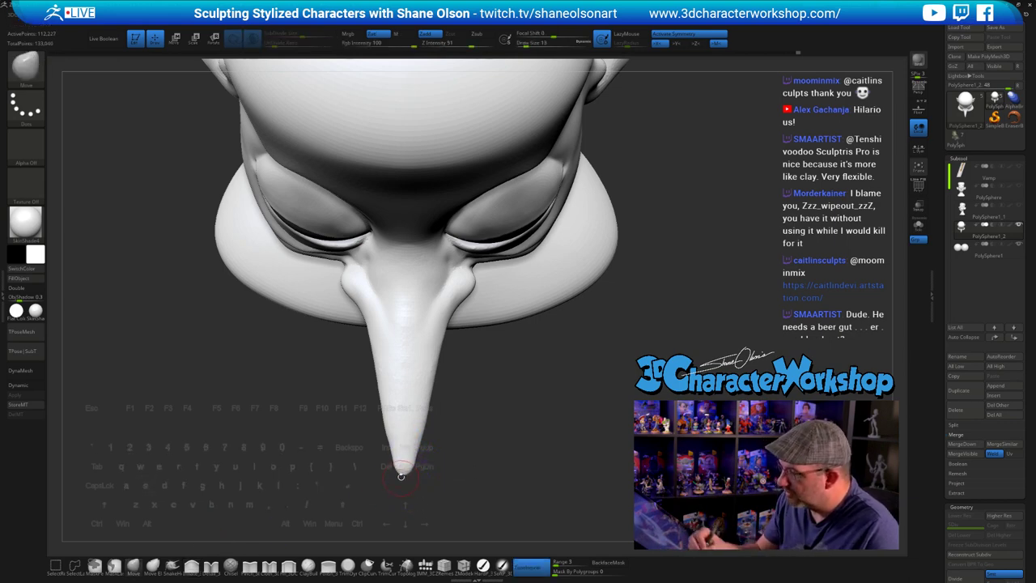
{"action": "key", "text": "s"}
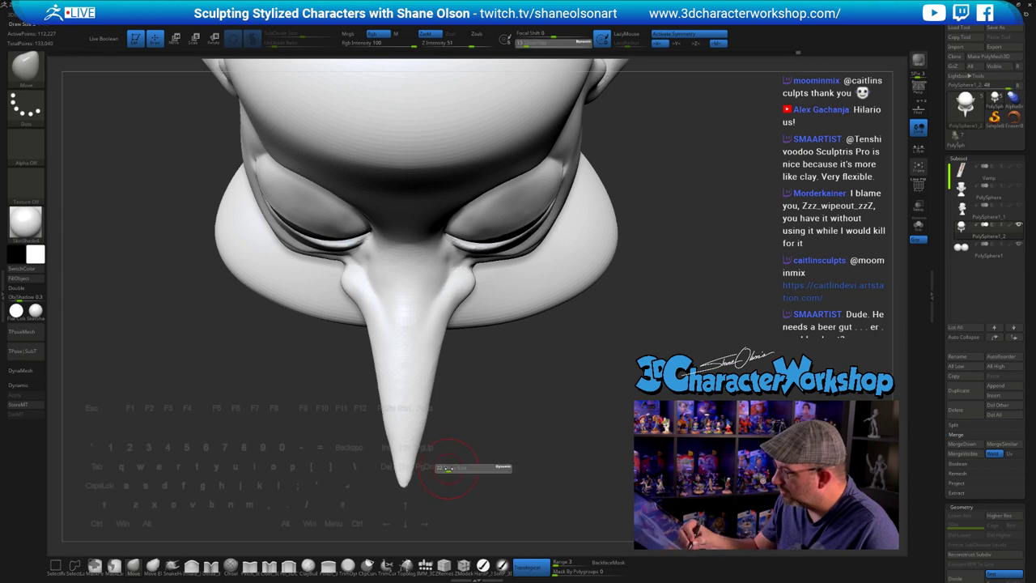
- Smooth the upper lip area at draw size 23, and refine and smooth the nose profile at draw size 31
{"action": "mouse_move", "coordinate": [445, 467]}
{"action": "left_mouse_down"}
{"action": "mouse_move", "coordinate": [418, 385]}
{"action": "mouse_move", "coordinate": [468, 360]}
{"action": "left_mouse_up"}
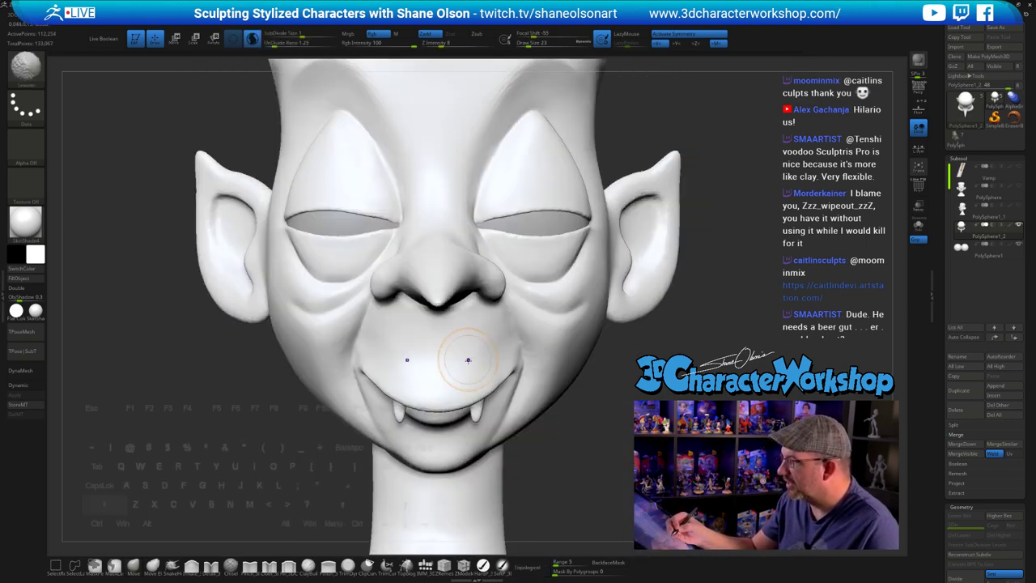
{"action": "left_click_drag", "start_coordinate": [603, 425], "coordinate": [522, 353], "text": "alt"}
{"action": "left_click_drag", "start_coordinate": [703, 421], "coordinate": [597, 422]}
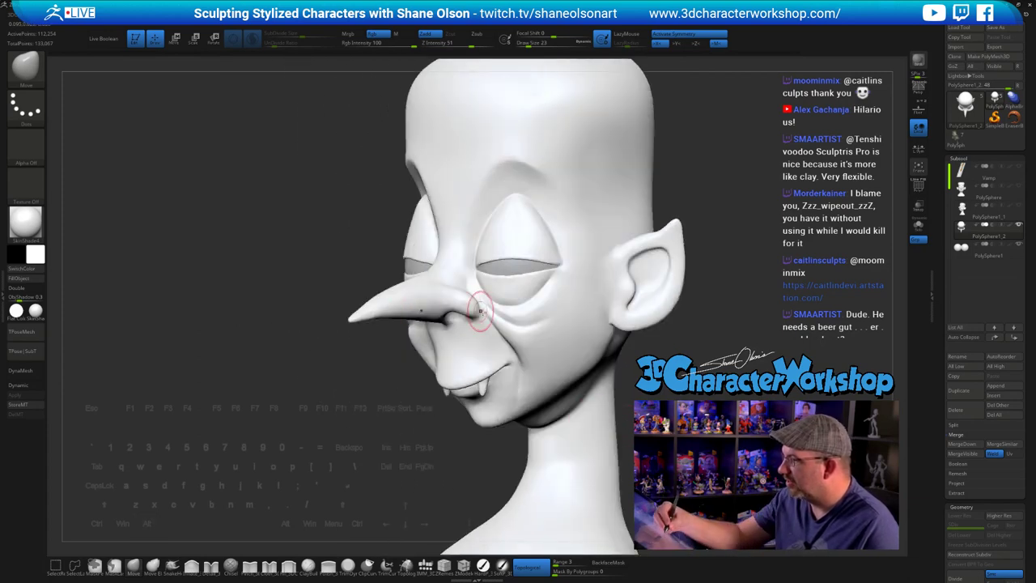
{"action": "left_click_drag", "start_coordinate": [267, 441], "coordinate": [129, 449]}
{"action": "key", "text": "s"}
{"action": "left_click_drag", "start_coordinate": [394, 423], "coordinate": [397, 423]}
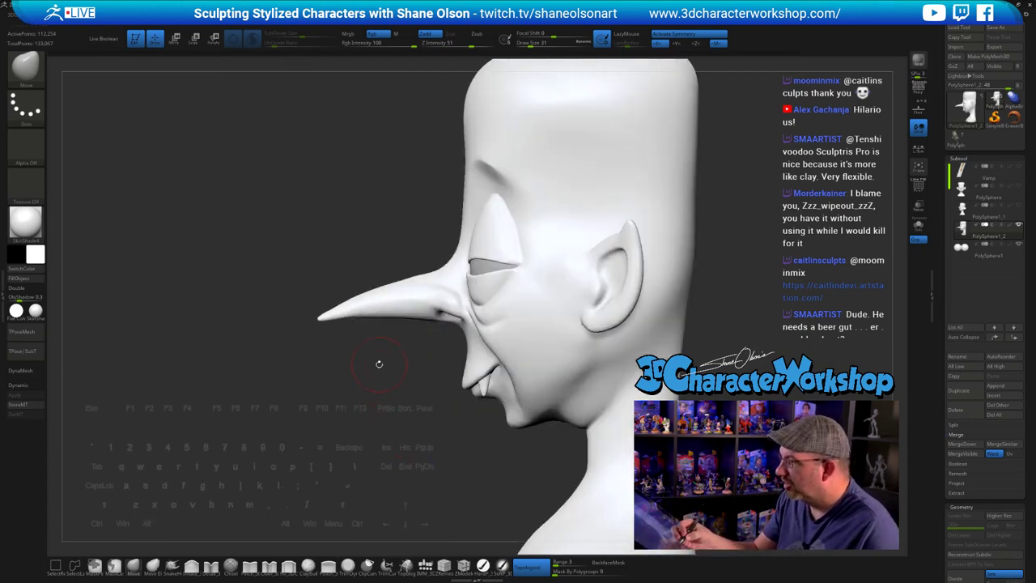
{"action": "left_click_drag", "start_coordinate": [378, 364], "coordinate": [342, 297]}
{"action": "key", "text": "shift"}
{"action": "left_click_drag", "start_coordinate": [368, 380], "coordinate": [349, 377], "text": "shift"}
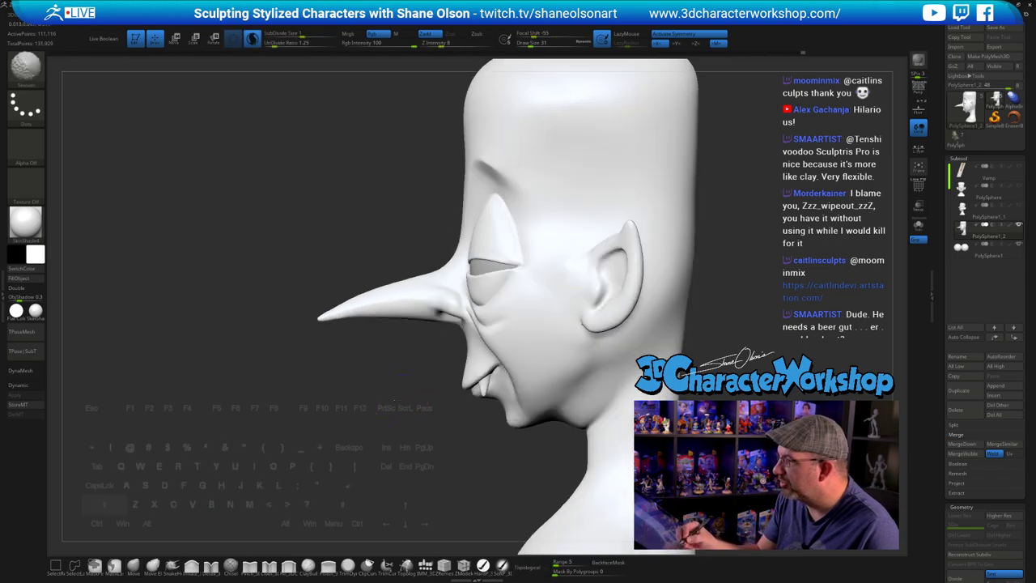
- Adjust the nose profile with the Move brush and smooth the side of the skull above the ear at draw size 39
{"action": "mouse_move", "coordinate": [413, 479]}
{"action": "left_mouse_down", "text": "alt"}
{"action": "mouse_move", "coordinate": [392, 400]}
{"action": "mouse_move", "coordinate": [379, 396]}
{"action": "mouse_move", "coordinate": [412, 385]}
{"action": "mouse_move", "coordinate": [397, 342]}
{"action": "left_mouse_up", "text": "alt"}
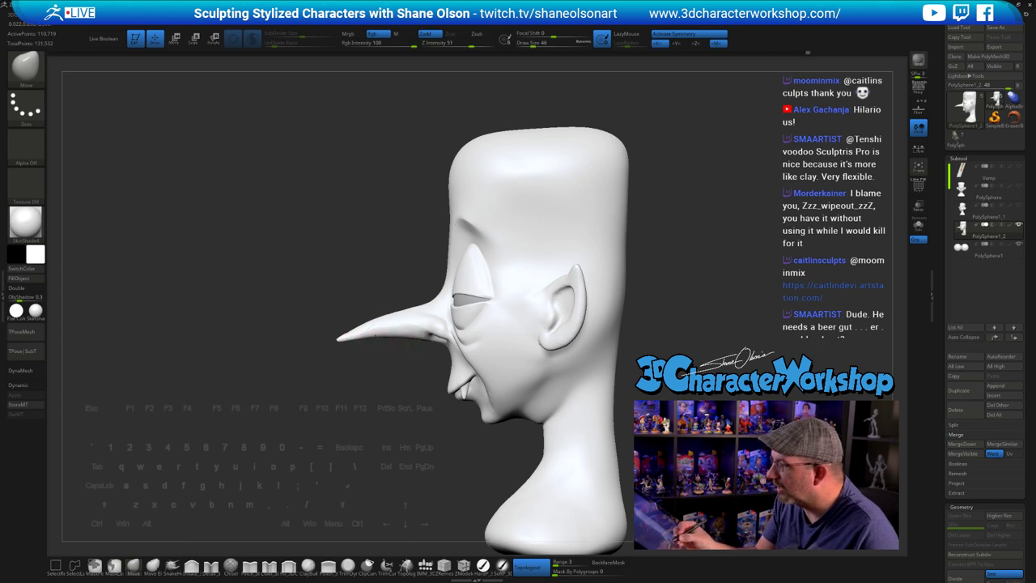
{"action": "mouse_move", "coordinate": [375, 391]}
{"action": "left_mouse_down", "text": "shift"}
{"action": "mouse_move", "coordinate": [429, 368]}
{"action": "mouse_move", "coordinate": [558, 348]}
{"action": "mouse_move", "coordinate": [607, 363]}
{"action": "mouse_move", "coordinate": [626, 308]}
{"action": "mouse_move", "coordinate": [607, 384]}
{"action": "left_mouse_up", "text": "shift"}
{"action": "left_click_drag", "start_coordinate": [596, 347], "coordinate": [562, 234]}
{"action": "key", "text": "shift"}
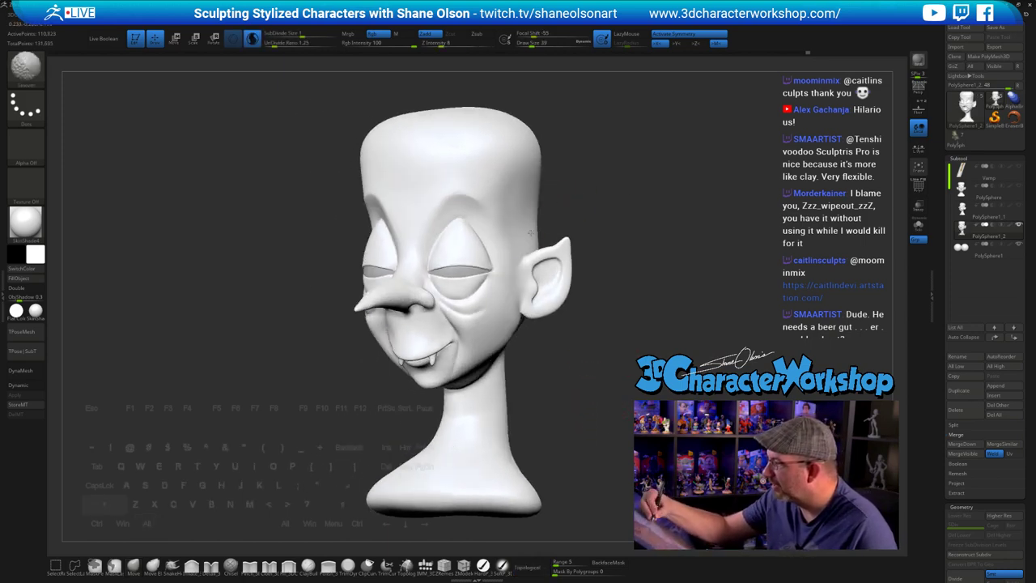
{"action": "mouse_move", "coordinate": [620, 277]}
{"action": "left_mouse_down"}
{"action": "mouse_move", "coordinate": [631, 280]}
{"action": "mouse_move", "coordinate": [615, 328]}
{"action": "mouse_move", "coordinate": [531, 257]}
{"action": "left_mouse_up"}
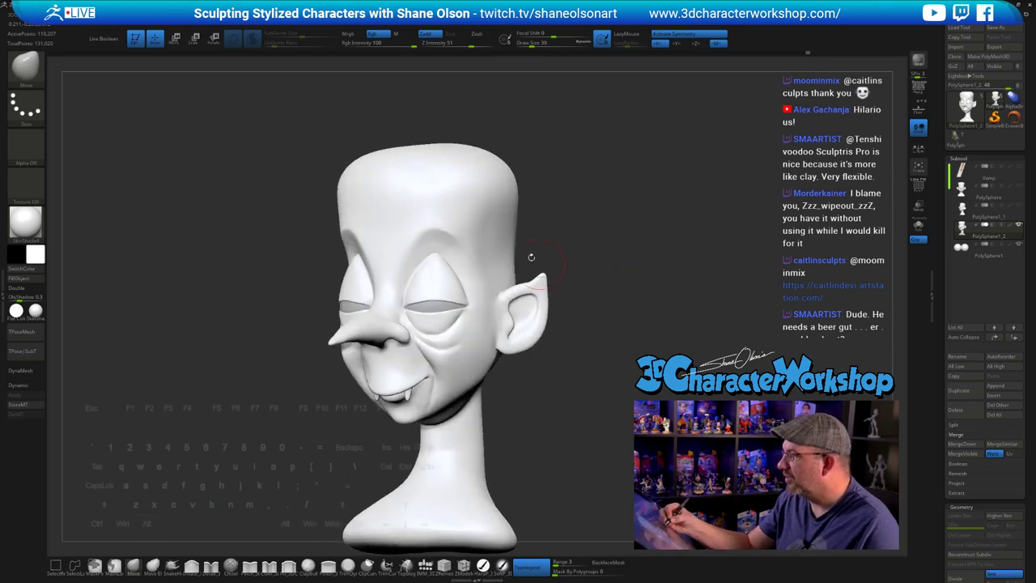
- Clip the bottom of the bust flat with a straight ClipCurve line across the base of the shoulders in front view
{"action": "mouse_move", "coordinate": [596, 286]}
{"action": "left_mouse_down", "text": "shift"}
{"action": "mouse_move", "coordinate": [615, 332]}
{"action": "mouse_move", "coordinate": [588, 375]}
{"action": "mouse_move", "coordinate": [572, 376]}
{"action": "mouse_move", "coordinate": [586, 352]}
{"action": "left_mouse_up", "text": "shift"}
{"action": "left_click_drag", "start_coordinate": [537, 461], "coordinate": [226, 491], "text": "ctrl+shift"}
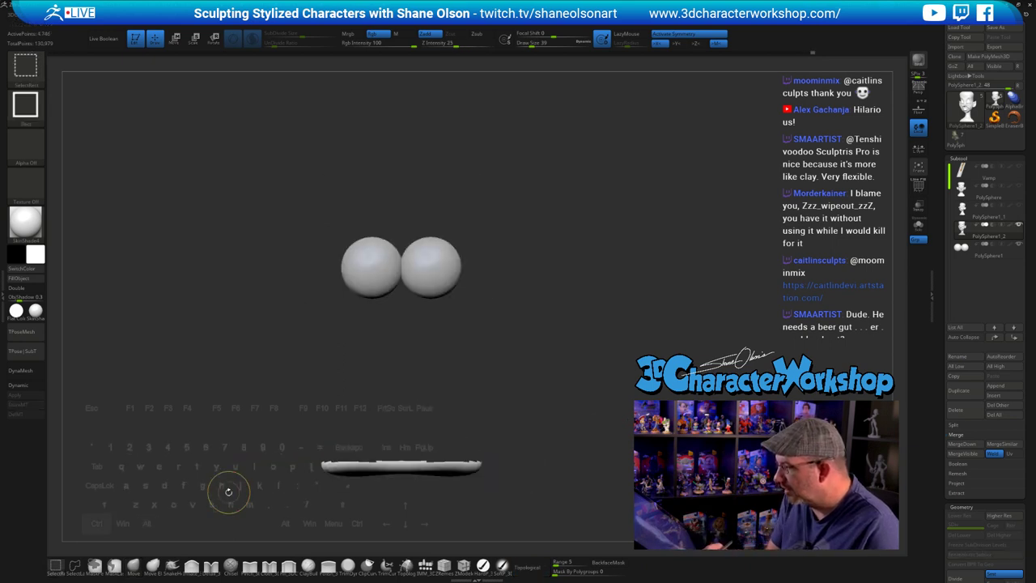
{"action": "left_click", "coordinate": [428, 497], "text": "ctrl+shift"}
{"action": "left_click", "coordinate": [371, 568]}
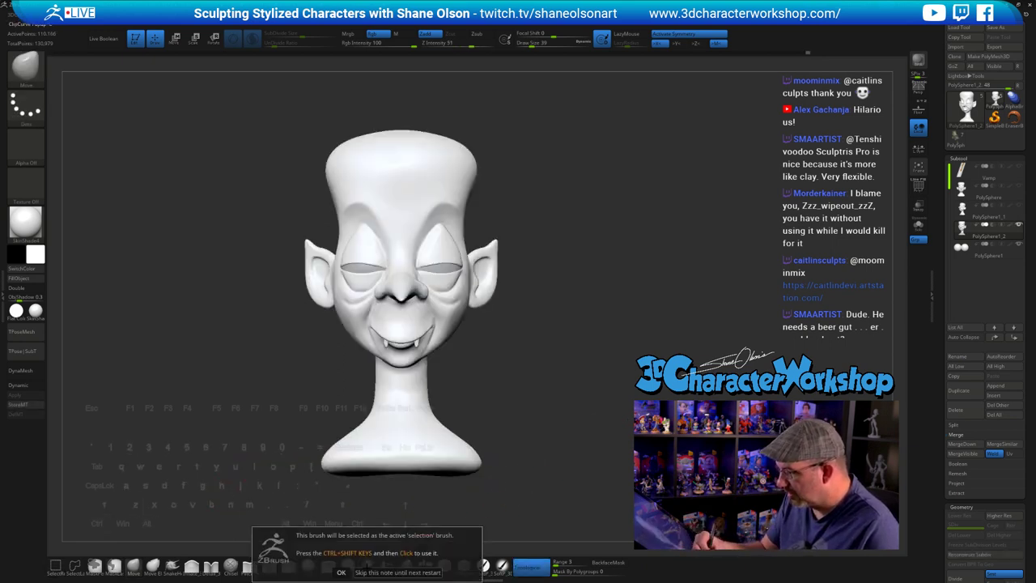
{"action": "left_click", "coordinate": [348, 569]}
{"action": "left_click_drag", "start_coordinate": [564, 468], "coordinate": [237, 485], "text": "ctrl+shift"}
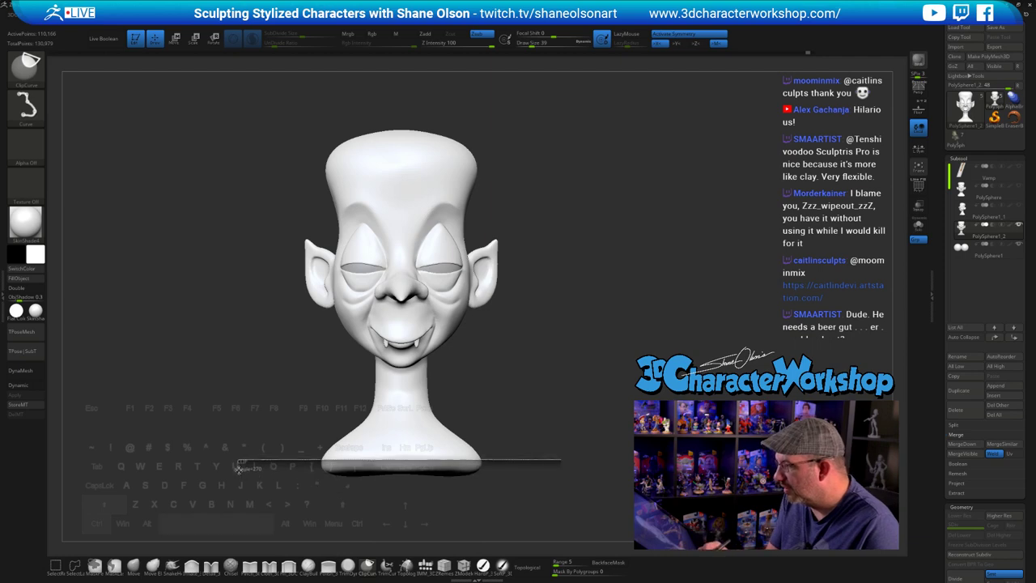
- Smooth the rim of the bust's flat clipped base from below at draw size 39
{"action": "mouse_move", "coordinate": [631, 438]}
{"action": "left_mouse_down"}
{"action": "mouse_move", "coordinate": [599, 439]}
{"action": "mouse_move", "coordinate": [608, 454]}
{"action": "mouse_move", "coordinate": [697, 450]}
{"action": "left_mouse_up"}
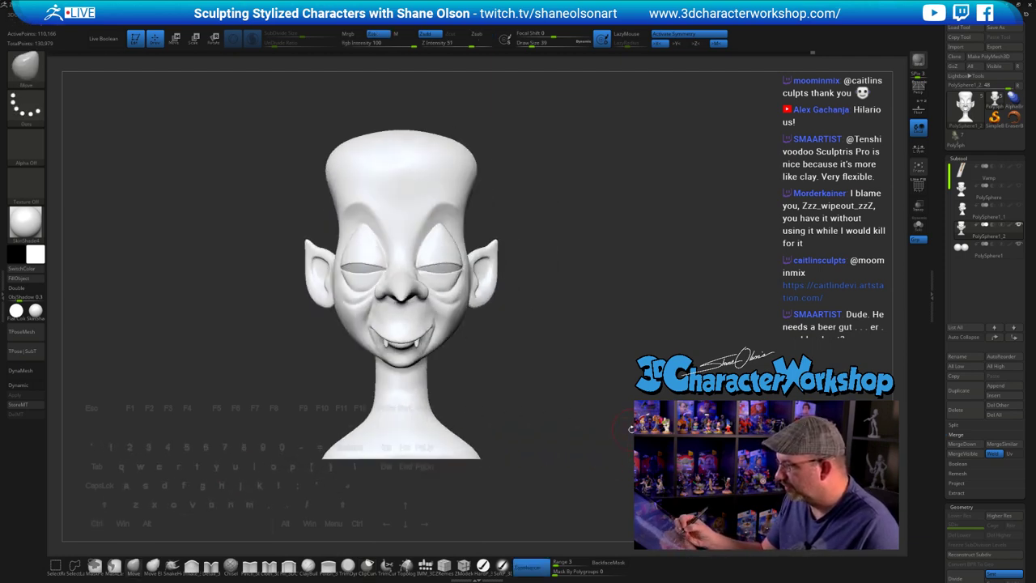
{"action": "left_click_drag", "start_coordinate": [569, 451], "coordinate": [542, 416]}
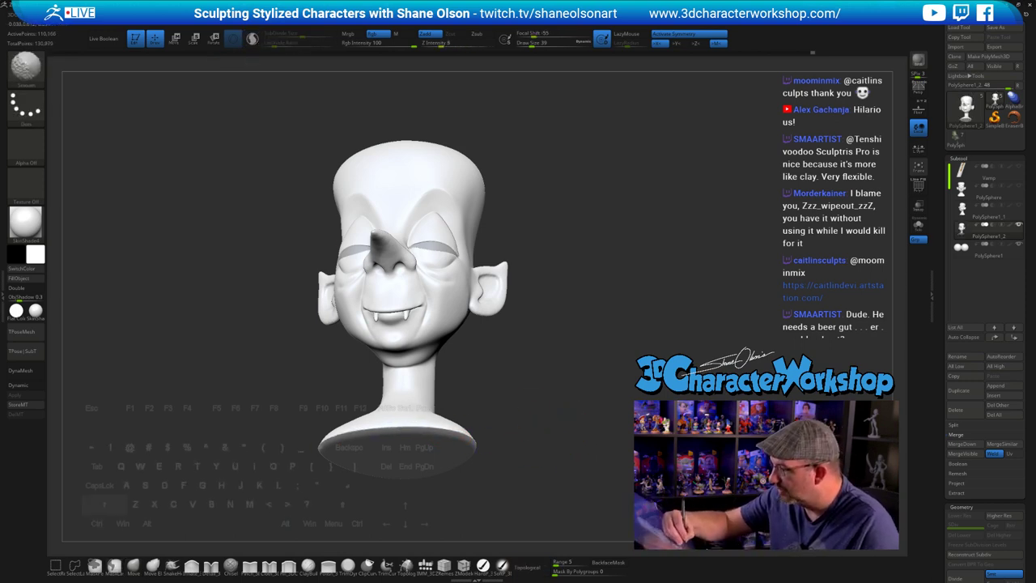
{"action": "left_click_drag", "start_coordinate": [489, 427], "coordinate": [518, 419]}
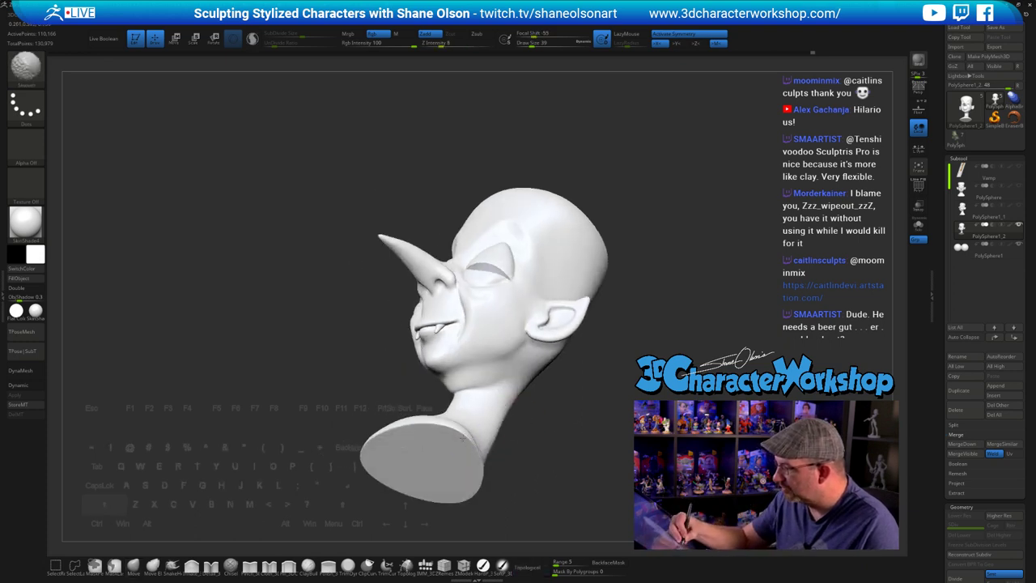
{"action": "left_click_drag", "start_coordinate": [461, 437], "coordinate": [434, 431]}
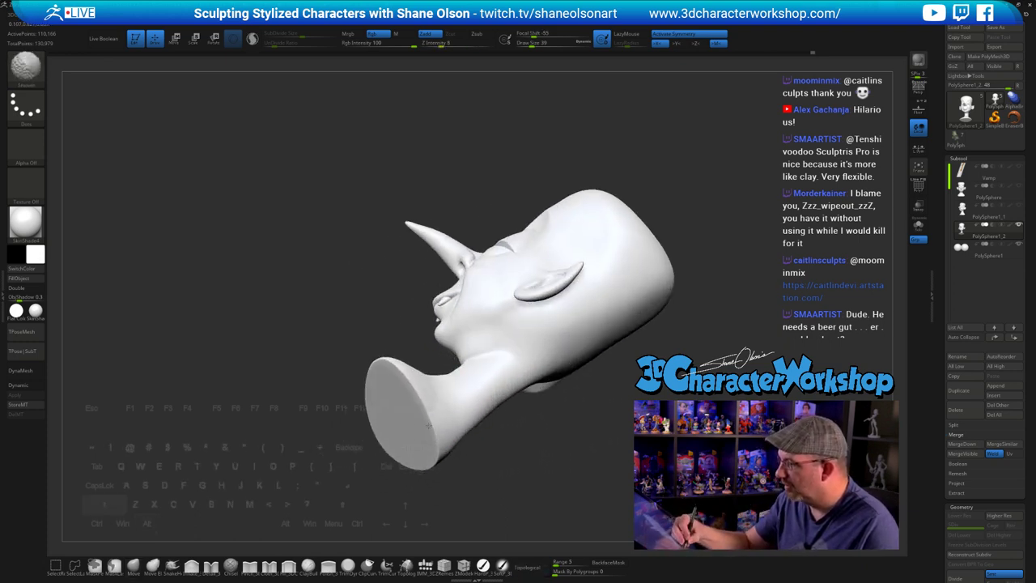
{"action": "mouse_move", "coordinate": [526, 447]}
{"action": "left_mouse_down"}
{"action": "mouse_move", "coordinate": [538, 412]}
{"action": "mouse_move", "coordinate": [542, 429]}
{"action": "left_mouse_up"}
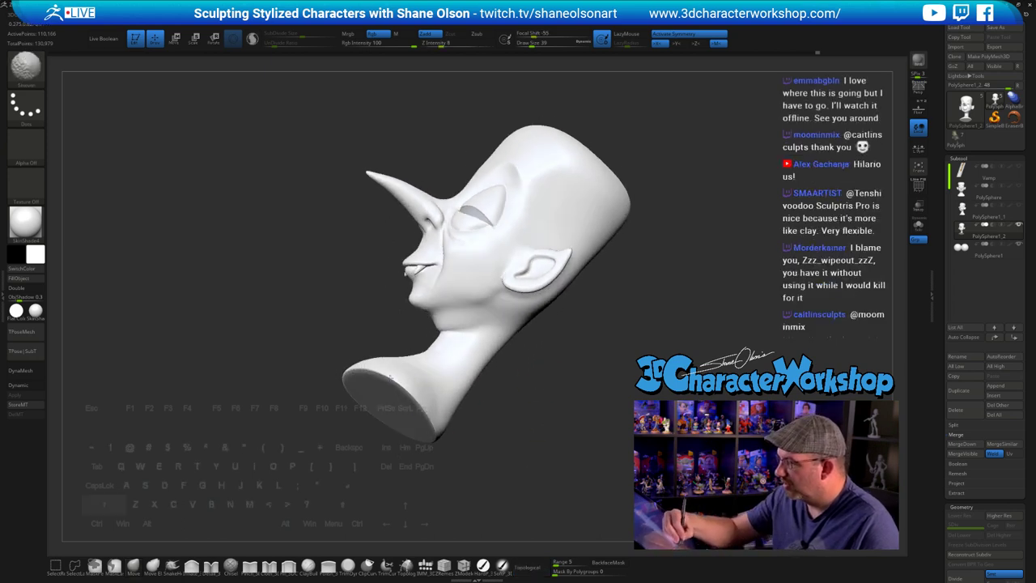
{"action": "mouse_move", "coordinate": [405, 386]}
{"action": "left_mouse_down", "text": "shift"}
{"action": "mouse_move", "coordinate": [433, 408]}
{"action": "mouse_move", "coordinate": [414, 393]}
{"action": "left_mouse_up", "text": "shift"}
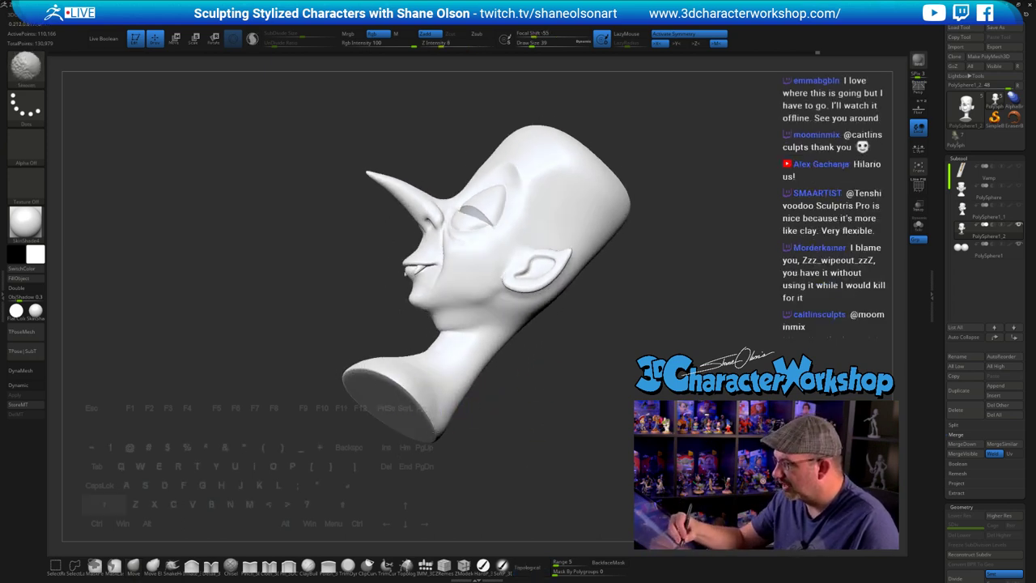
{"action": "mouse_move", "coordinate": [483, 421]}
{"action": "left_mouse_down"}
{"action": "mouse_move", "coordinate": [526, 385]}
{"action": "mouse_move", "coordinate": [490, 326]}
{"action": "left_mouse_up"}
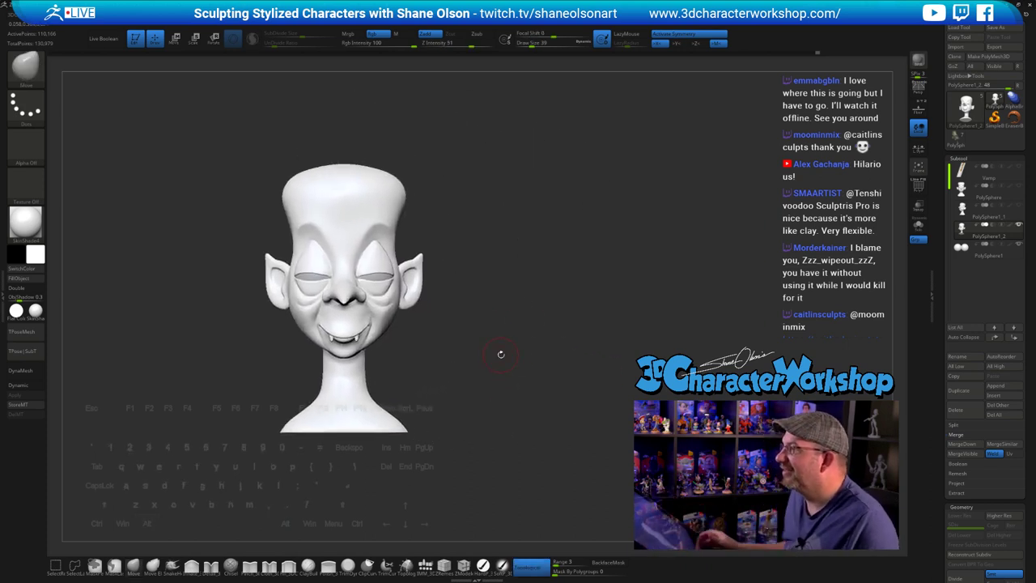
- Review the overall shape of the bust from front and three-quarter views
{"action": "key", "text": "s"}
{"action": "left_click", "coordinate": [507, 242]}
{"action": "left_click_drag", "start_coordinate": [498, 237], "coordinate": [496, 251], "text": "alt"}
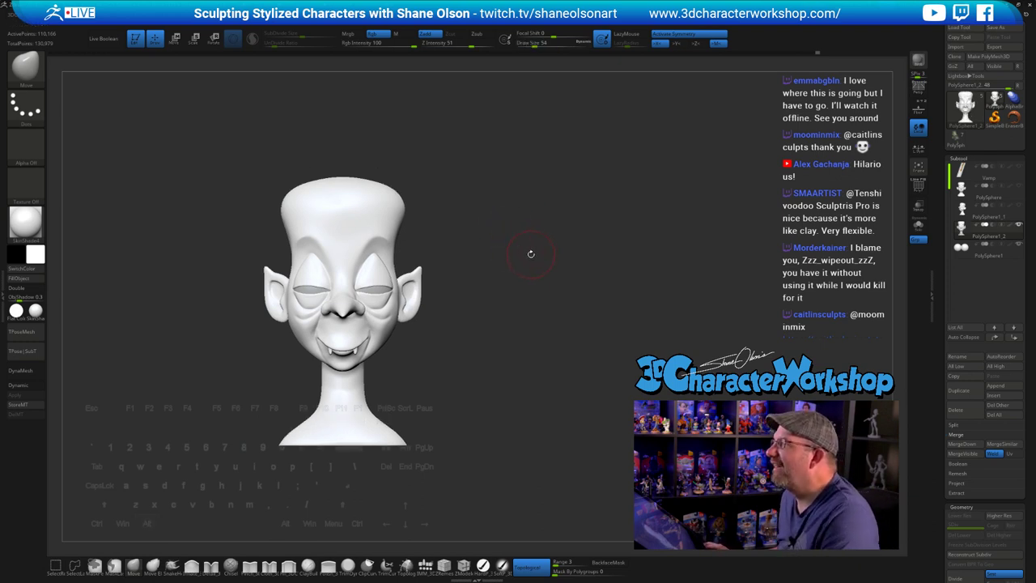
{"action": "mouse_move", "coordinate": [555, 245]}
{"action": "left_mouse_down"}
{"action": "mouse_move", "coordinate": [527, 238]}
{"action": "mouse_move", "coordinate": [536, 254]}
{"action": "mouse_move", "coordinate": [571, 239]}
{"action": "mouse_move", "coordinate": [493, 326]}
{"action": "mouse_move", "coordinate": [516, 321]}
{"action": "left_mouse_up"}
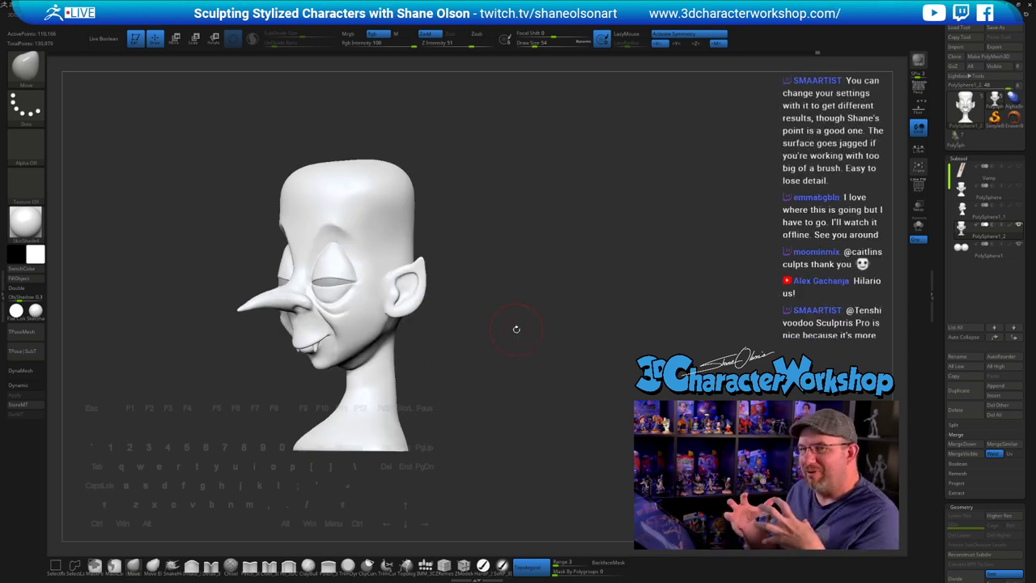
{"action": "mouse_move", "coordinate": [518, 328]}
{"action": "left_mouse_down"}
{"action": "mouse_move", "coordinate": [542, 320]}
{"action": "mouse_move", "coordinate": [512, 300]}
{"action": "left_mouse_up"}
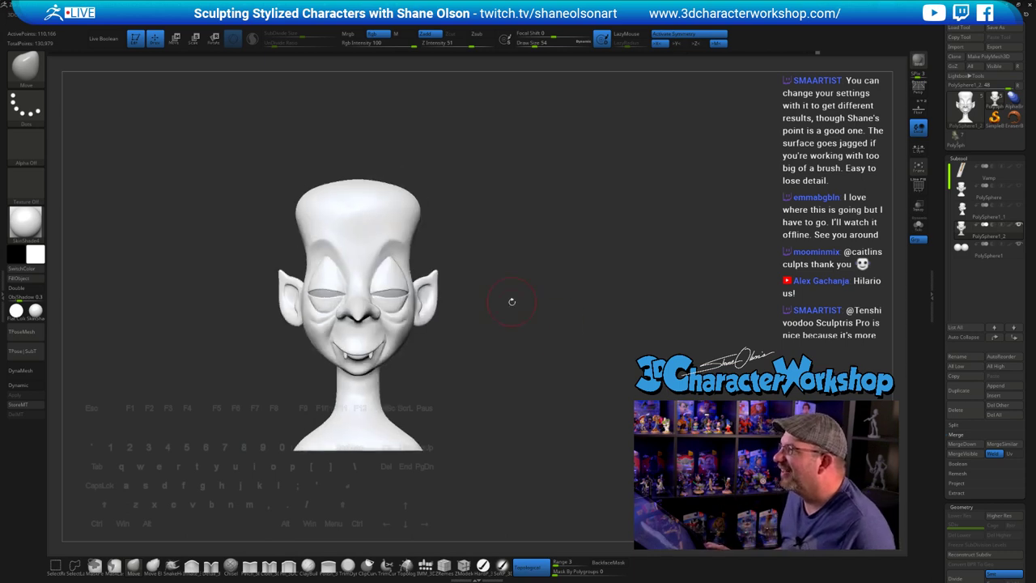
{"action": "left_click_drag", "start_coordinate": [566, 363], "coordinate": [567, 340], "text": "alt"}
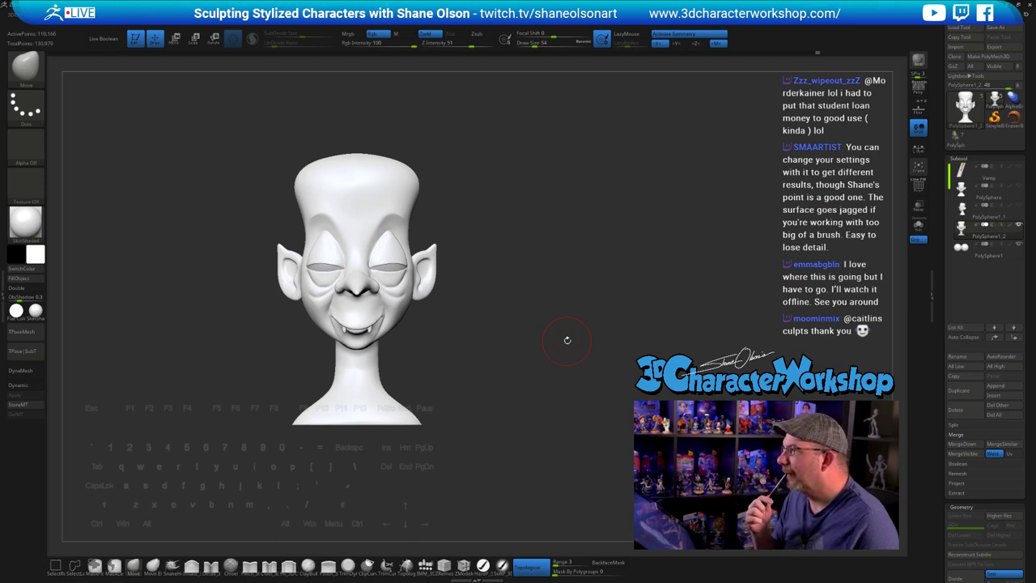
{"action": "mouse_move", "coordinate": [546, 298]}
{"action": "left_mouse_down", "text": "alt"}
{"action": "mouse_move", "coordinate": [521, 271]}
{"action": "mouse_move", "coordinate": [518, 296]}
{"action": "left_mouse_up", "text": "alt"}
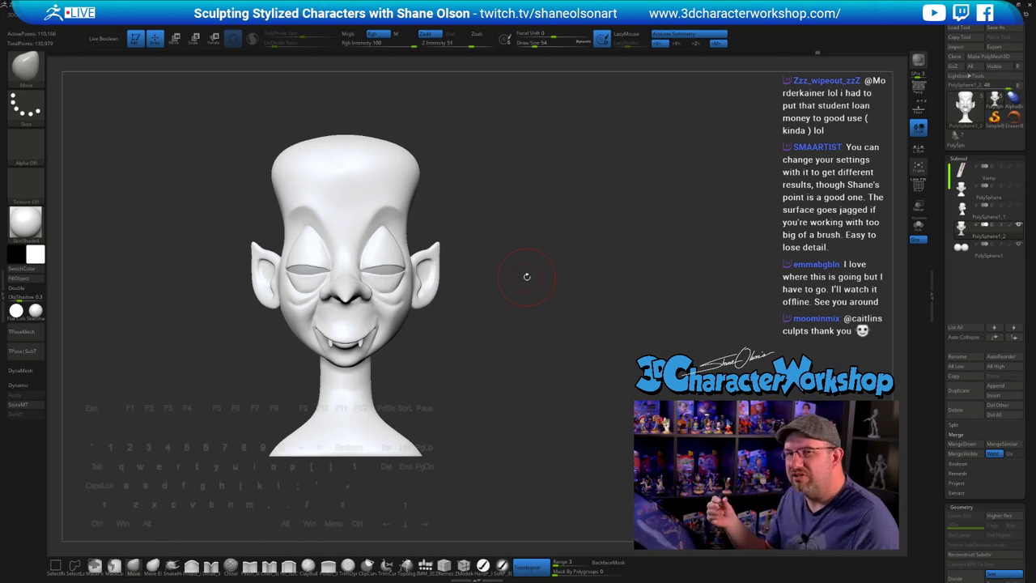
{"action": "mouse_move", "coordinate": [502, 352]}
{"action": "left_mouse_down"}
{"action": "mouse_move", "coordinate": [520, 393]}
{"action": "mouse_move", "coordinate": [557, 388]}
{"action": "mouse_move", "coordinate": [545, 407]}
{"action": "mouse_move", "coordinate": [499, 370]}
{"action": "mouse_move", "coordinate": [549, 466]}
{"action": "mouse_move", "coordinate": [543, 445]}
{"action": "left_mouse_up"}
- Display the wireframe and examine the mesh density around the nose, mouth and eyes, hiding the wireframe when done
{"action": "key", "text": "shift+f"}
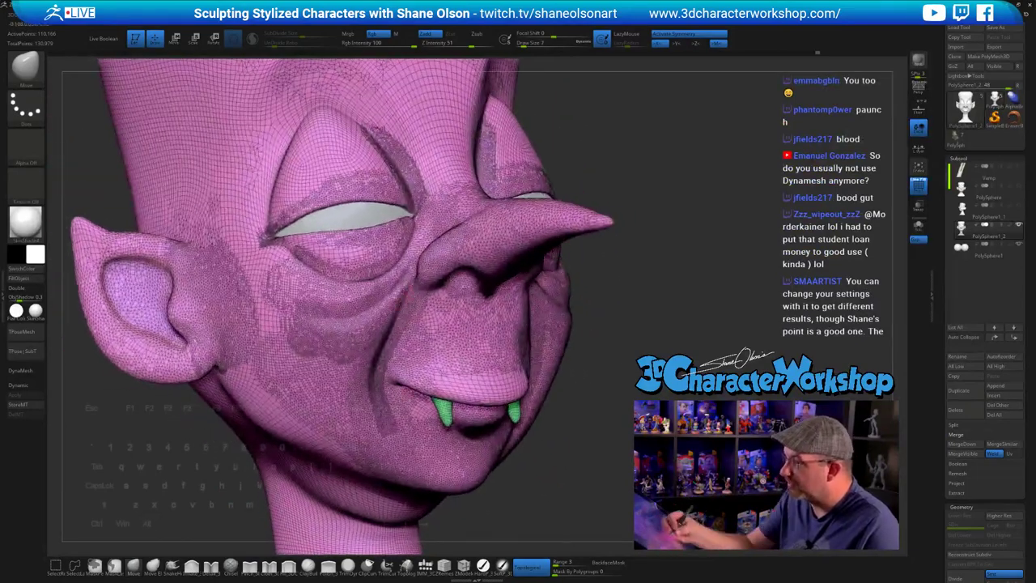
{"action": "mouse_move", "coordinate": [406, 335]}
{"action": "right_mouse_down"}
{"action": "mouse_move", "coordinate": [322, 325]}
{"action": "mouse_move", "coordinate": [333, 325]}
{"action": "right_mouse_up"}
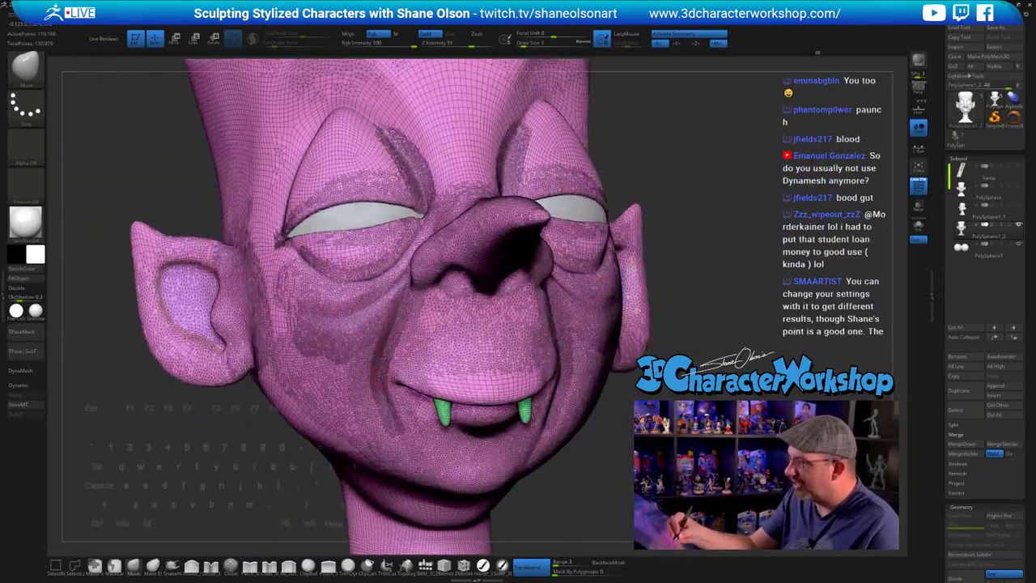
{"action": "right_click_drag", "start_coordinate": [442, 301], "coordinate": [409, 325], "text": "alt"}
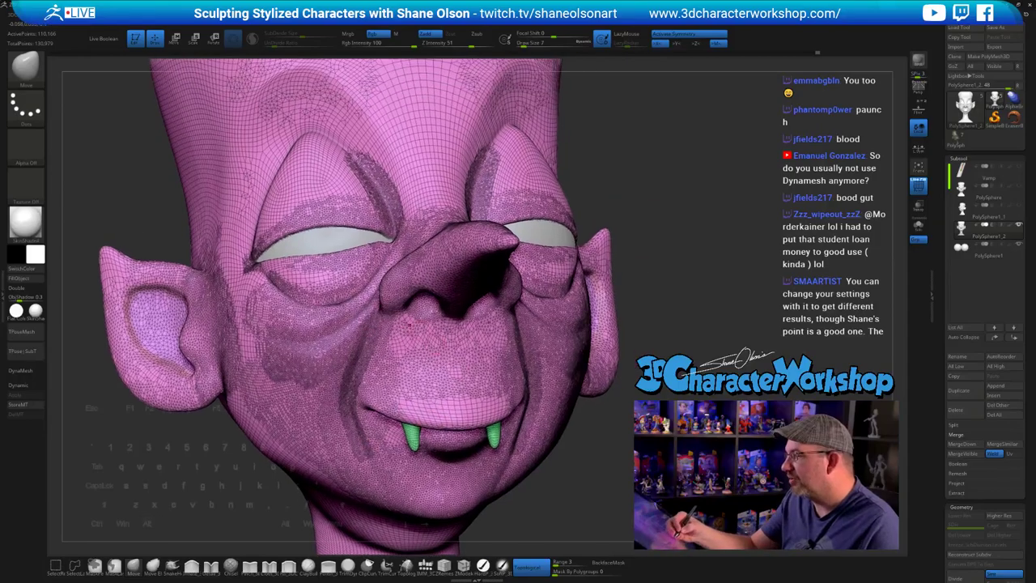
{"action": "right_click_drag", "start_coordinate": [364, 385], "coordinate": [358, 424], "text": "ctrl"}
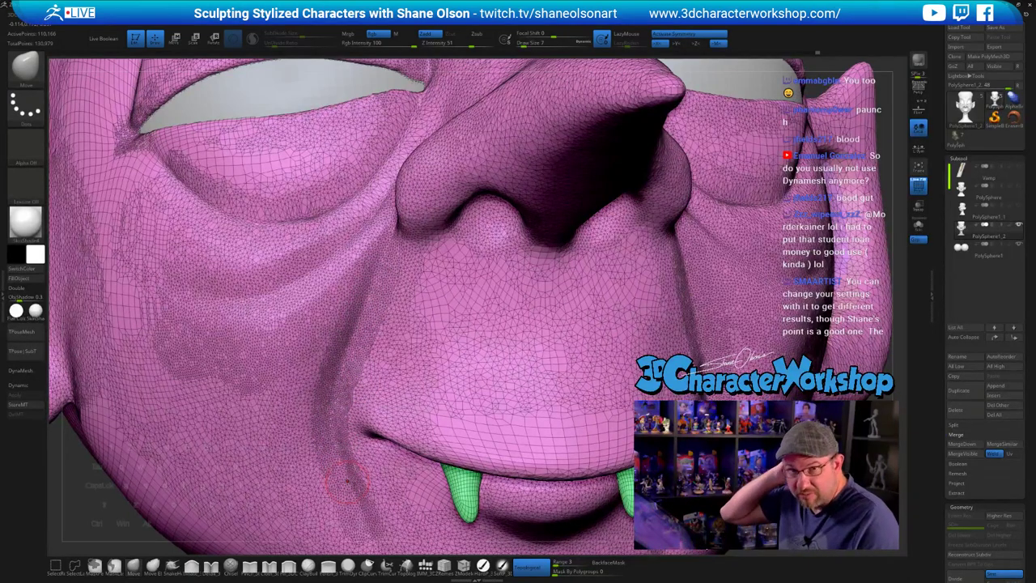
{"action": "key", "text": "f"}
{"action": "right_click_drag", "start_coordinate": [364, 441], "coordinate": [321, 432]}
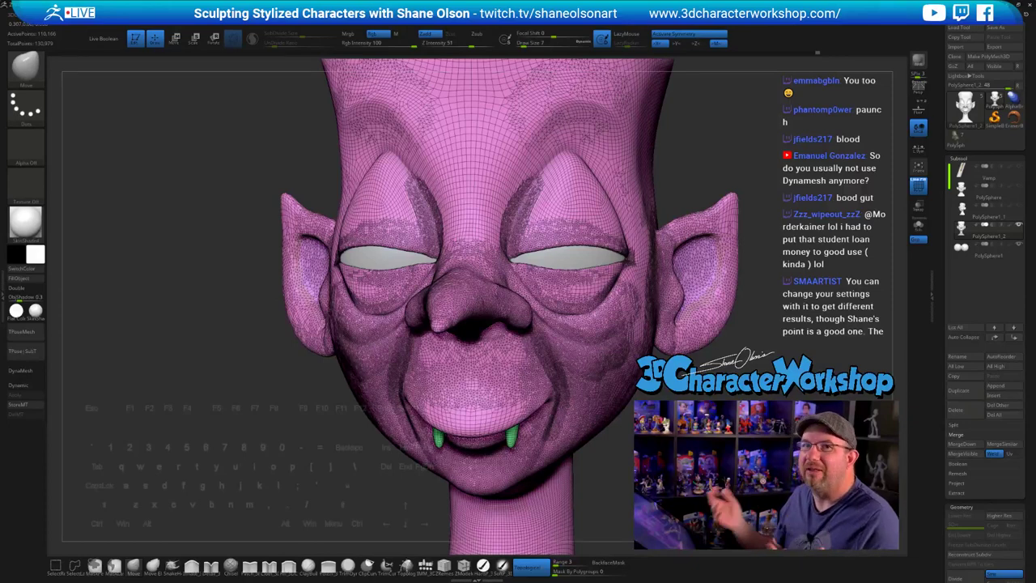
{"action": "right_click_drag", "start_coordinate": [320, 432], "coordinate": [301, 388], "text": "shift"}
{"action": "key", "text": "shift+f"}
{"action": "right_click_drag", "start_coordinate": [752, 449], "coordinate": [572, 434]}
{"action": "mouse_move", "coordinate": [586, 441]}
{"action": "left_mouse_down"}
{"action": "mouse_move", "coordinate": [596, 448]}
{"action": "mouse_move", "coordinate": [566, 412]}
{"action": "left_mouse_up"}
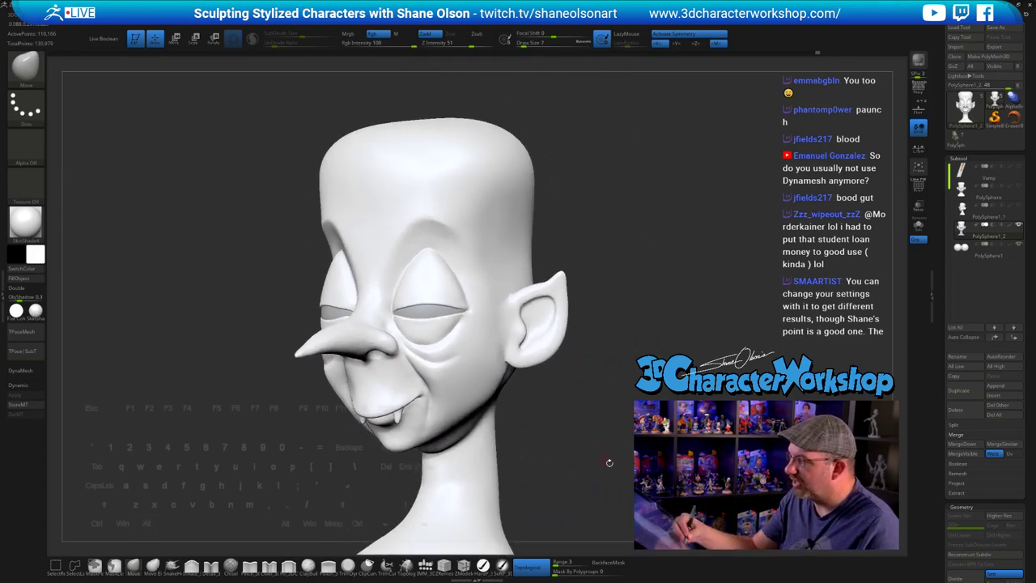
{"action": "mouse_move", "coordinate": [608, 462]}
{"action": "left_mouse_down"}
{"action": "mouse_move", "coordinate": [627, 461]}
{"action": "mouse_move", "coordinate": [579, 458]}
{"action": "mouse_move", "coordinate": [620, 460]}
{"action": "mouse_move", "coordinate": [589, 419]}
{"action": "mouse_move", "coordinate": [606, 416]}
{"action": "mouse_move", "coordinate": [572, 403]}
{"action": "left_mouse_up"}
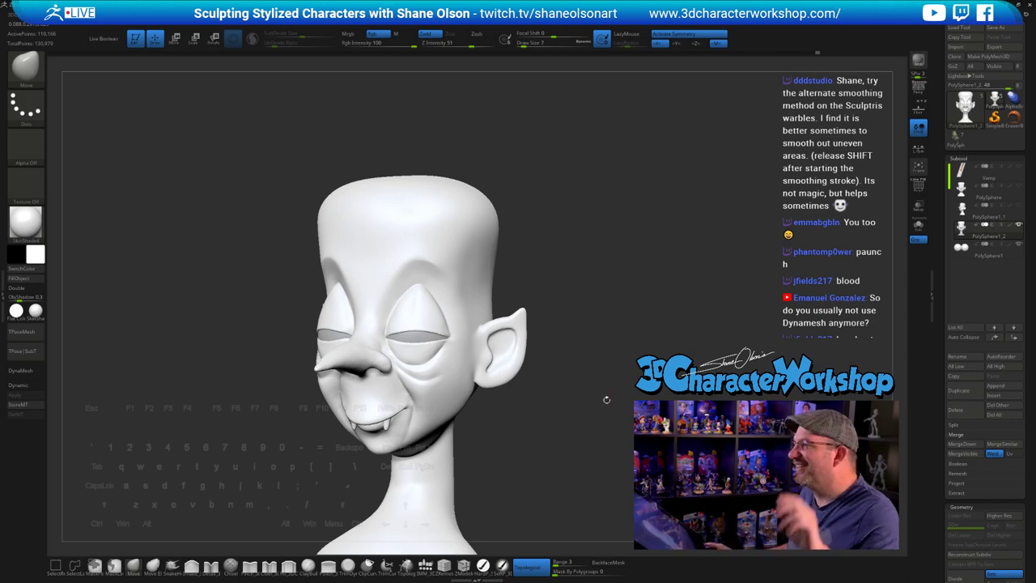
{"action": "mouse_move", "coordinate": [569, 217]}
{"action": "left_mouse_down"}
{"action": "mouse_move", "coordinate": [568, 230]}
{"action": "mouse_move", "coordinate": [592, 203]}
{"action": "mouse_move", "coordinate": [550, 221]}
{"action": "left_mouse_up"}
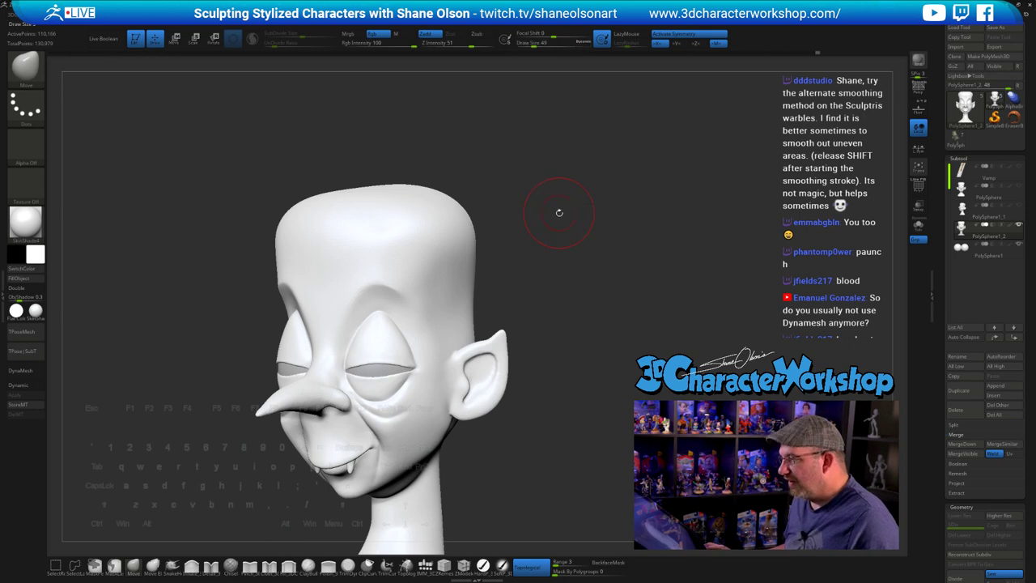
- Try smoothing the forehead above the brow ridge at draw size 29 with the wireframe shown, undoing each stroke
{"action": "key", "text": "s"}
{"action": "left_click_drag", "start_coordinate": [561, 214], "coordinate": [559, 209]}
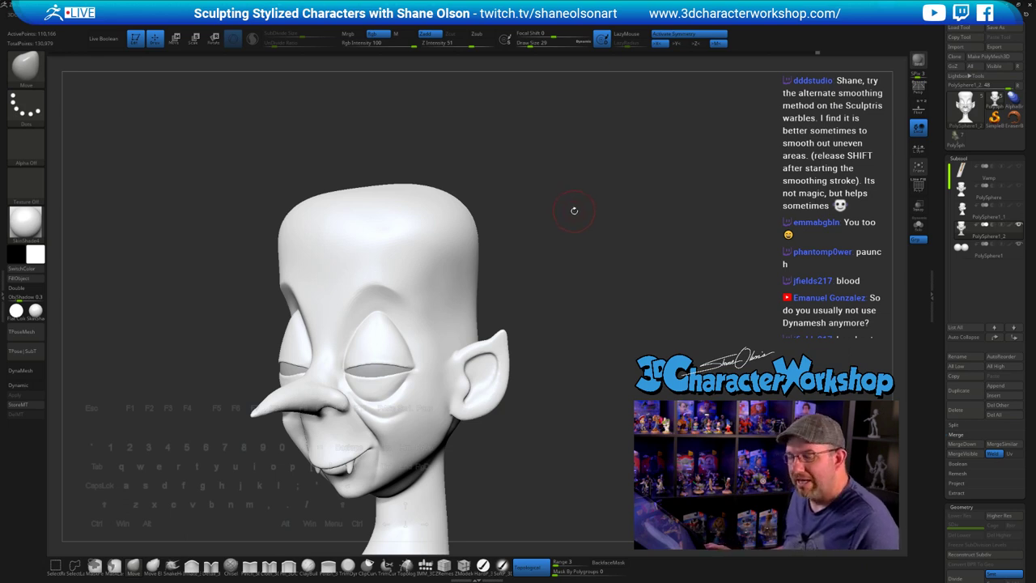
{"action": "mouse_move", "coordinate": [572, 222]}
{"action": "left_mouse_down", "text": "alt"}
{"action": "mouse_move", "coordinate": [493, 331]}
{"action": "mouse_move", "coordinate": [470, 288]}
{"action": "mouse_move", "coordinate": [458, 301]}
{"action": "left_mouse_up", "text": "alt"}
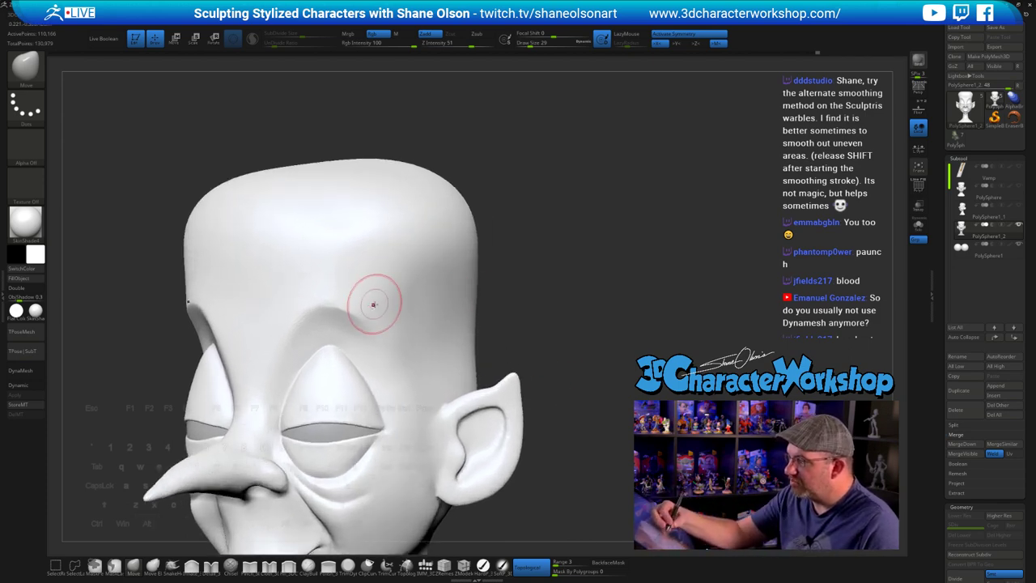
{"action": "key", "text": "shift+f"}
{"action": "left_click_drag", "start_coordinate": [542, 267], "coordinate": [528, 324], "text": "alt"}
{"action": "left_click_drag", "start_coordinate": [304, 276], "coordinate": [226, 274], "text": "shift"}
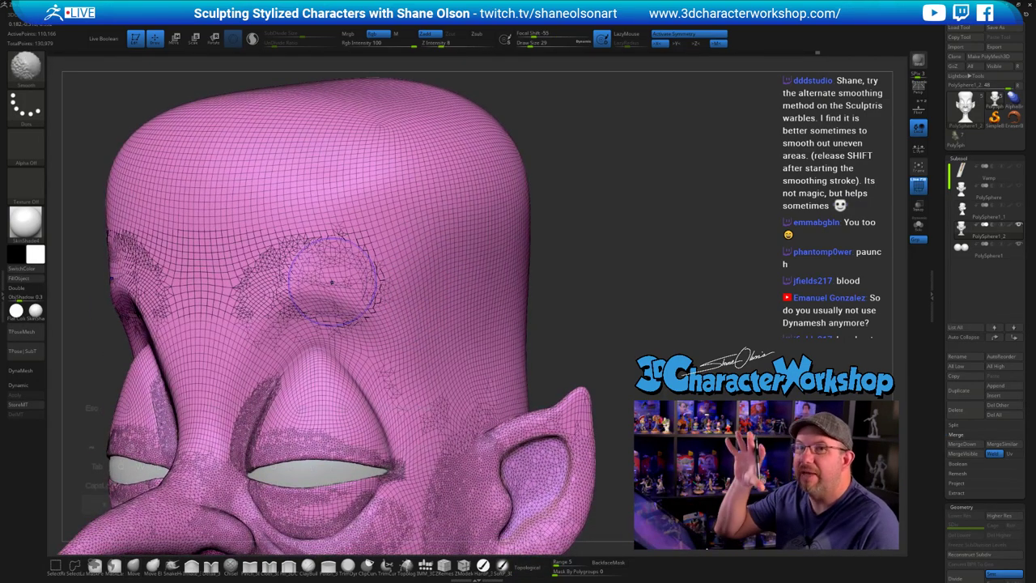
{"action": "key", "text": "ctrl+z"}
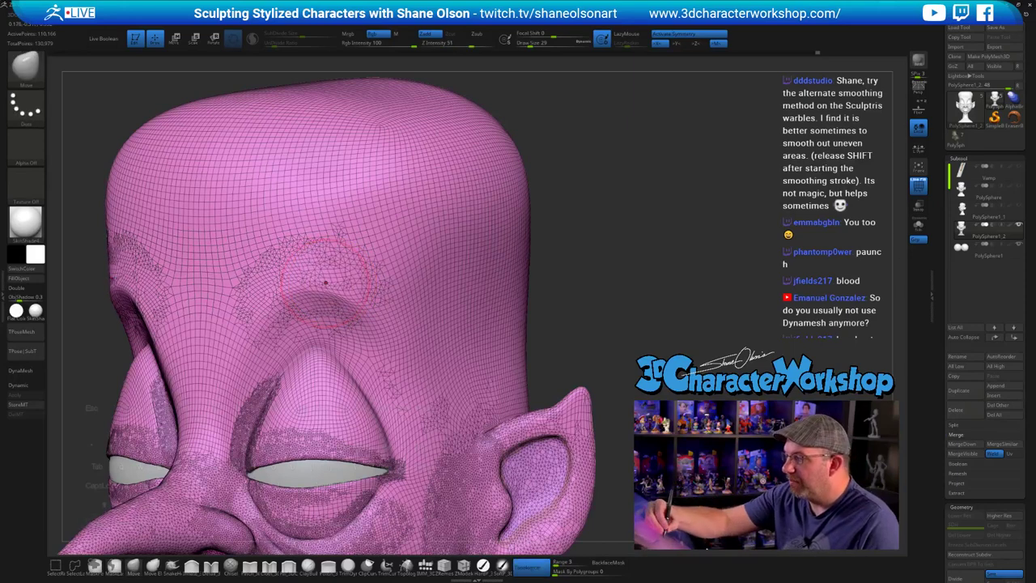
{"action": "left_click_drag", "start_coordinate": [327, 275], "coordinate": [271, 278], "text": "shift"}
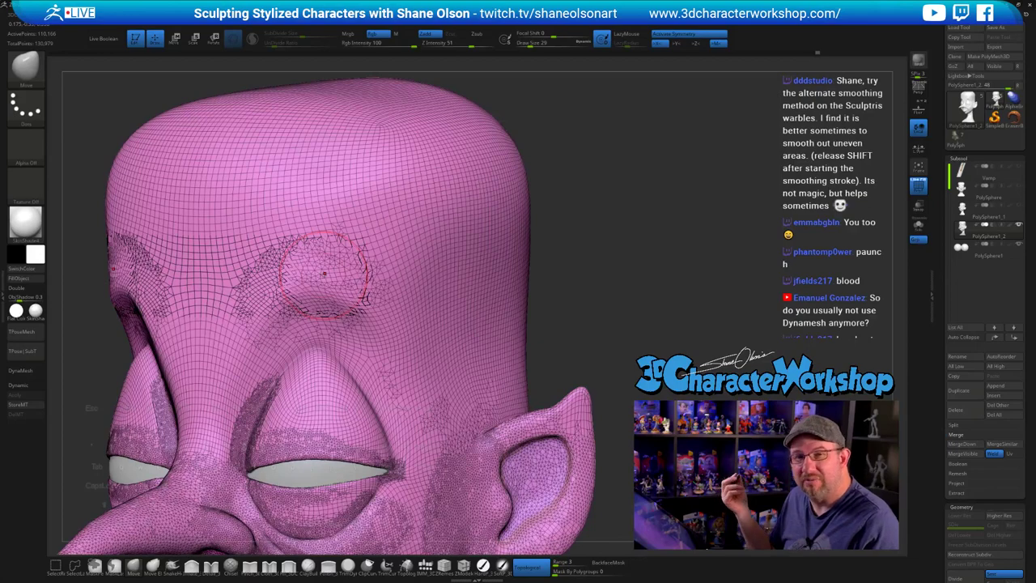
{"action": "key", "text": "ctrl+z"}
{"action": "left_click_drag", "start_coordinate": [635, 384], "coordinate": [648, 291], "text": "alt"}
{"action": "key", "text": "shift+f"}
- Sharpen the brow ridge above the eye with the Pinch brush at draw size 23
{"action": "left_click", "coordinate": [250, 567]}
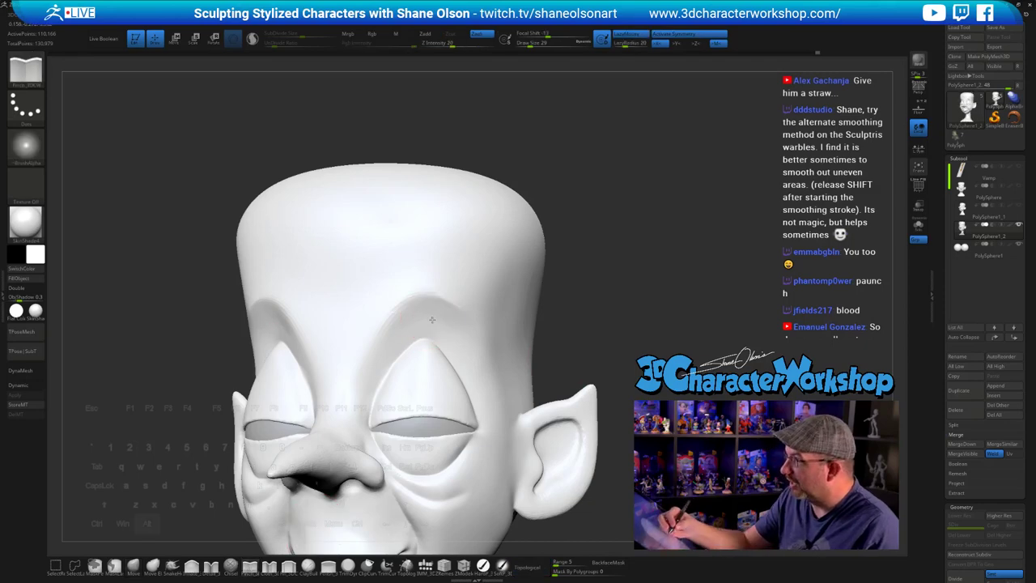
{"action": "right_click_drag", "start_coordinate": [432, 319], "coordinate": [434, 340], "text": "alt"}
{"action": "key", "text": "s"}
{"action": "left_click_drag", "start_coordinate": [436, 327], "coordinate": [433, 326]}
{"action": "right_click_drag", "start_coordinate": [456, 289], "coordinate": [449, 276], "text": "alt"}
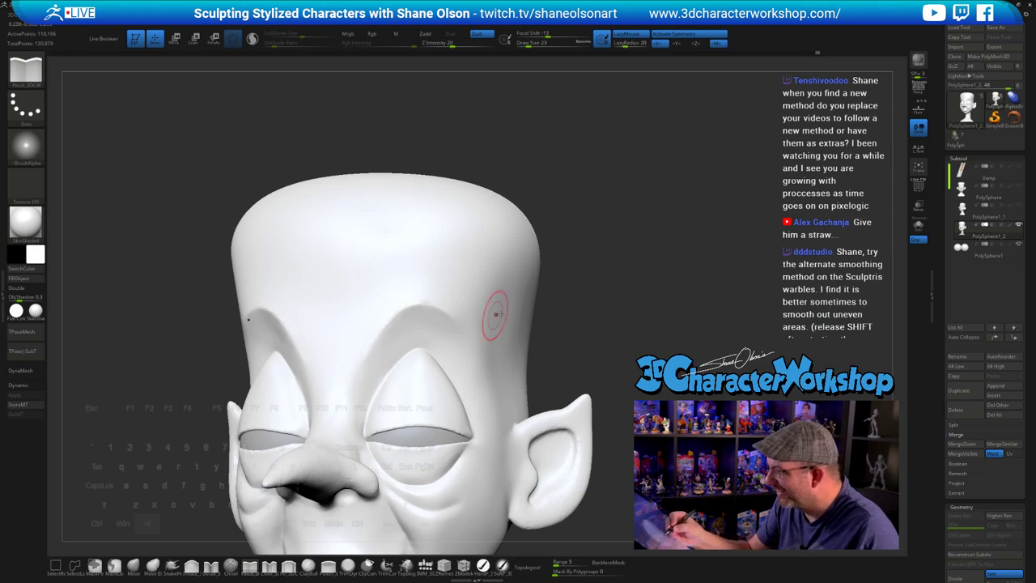
- Outline the eyebrow with lower and upper arched curves above the eye using the Topology brush
{"action": "mouse_move", "coordinate": [623, 321]}
{"action": "left_mouse_down"}
{"action": "mouse_move", "coordinate": [624, 335]}
{"action": "mouse_move", "coordinate": [610, 326]}
{"action": "mouse_move", "coordinate": [633, 339]}
{"action": "left_mouse_up"}
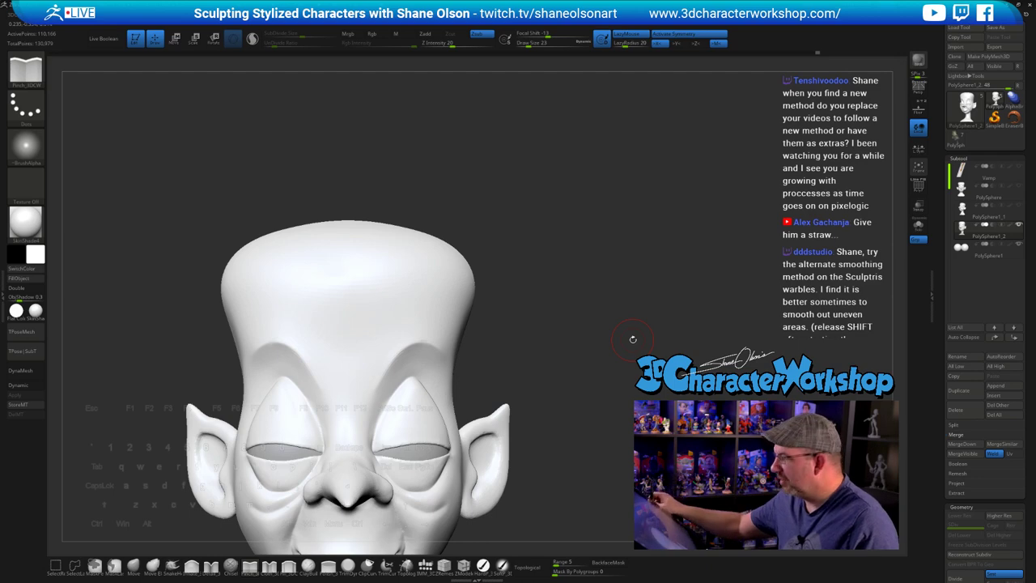
{"action": "left_click_drag", "start_coordinate": [599, 356], "coordinate": [603, 315], "text": "alt"}
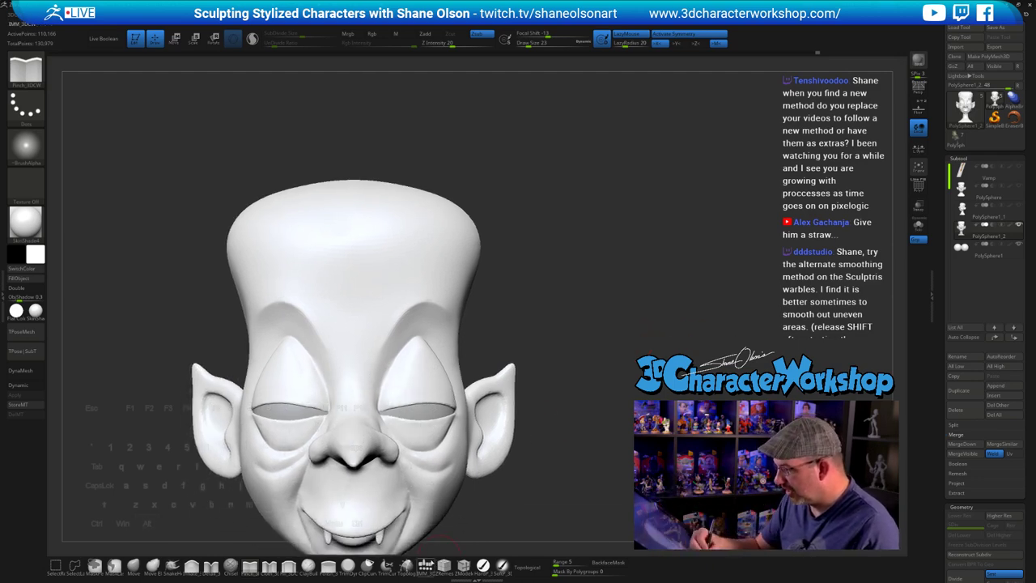
{"action": "left_click", "coordinate": [404, 567]}
{"action": "mouse_move", "coordinate": [551, 287]}
{"action": "left_mouse_down", "text": "alt"}
{"action": "mouse_move", "coordinate": [555, 327]}
{"action": "mouse_move", "coordinate": [567, 328]}
{"action": "mouse_move", "coordinate": [548, 348]}
{"action": "mouse_move", "coordinate": [527, 348]}
{"action": "left_mouse_up", "text": "alt"}
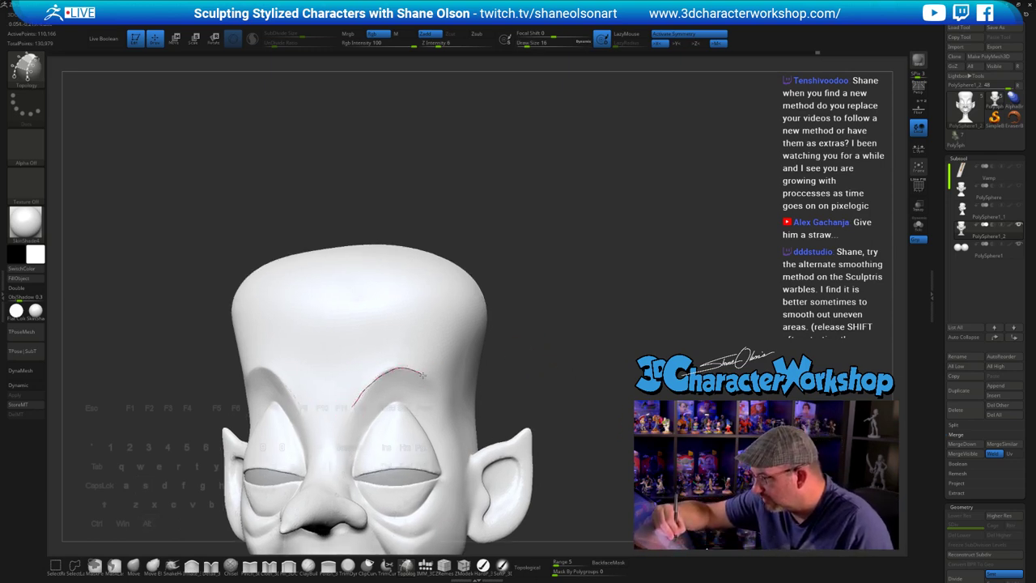
{"action": "left_click_drag", "start_coordinate": [443, 407], "coordinate": [452, 423]}
{"action": "left_click_drag", "start_coordinate": [610, 375], "coordinate": [621, 394], "text": "alt"}
{"action": "left_click_drag", "start_coordinate": [570, 335], "coordinate": [576, 356]}
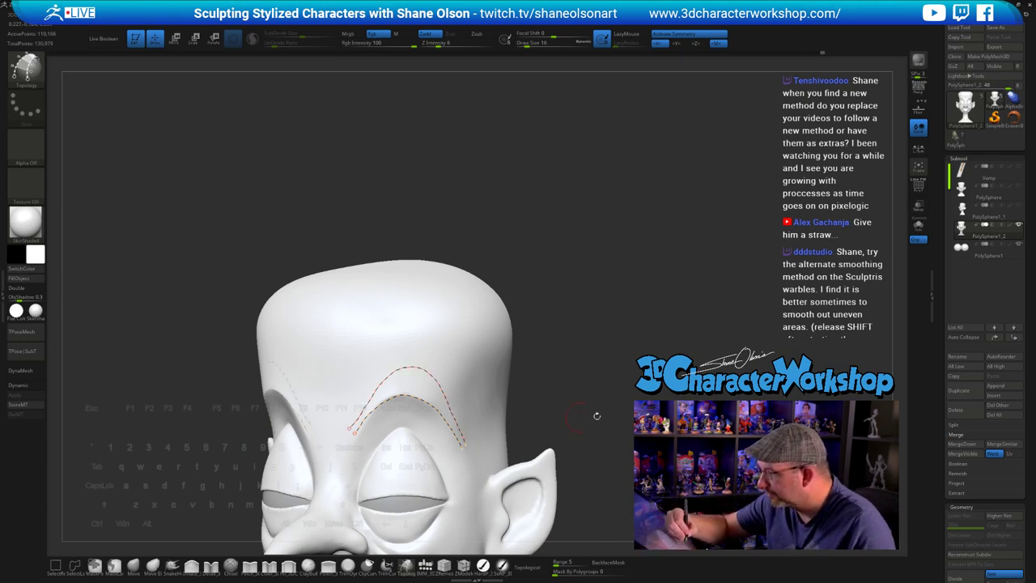
- Draw cross curves between the two eyebrow arches along their whole length to form a strip of quad faces
{"action": "mouse_move", "coordinate": [597, 416]}
{"action": "left_mouse_down"}
{"action": "mouse_move", "coordinate": [681, 391]}
{"action": "mouse_move", "coordinate": [622, 366]}
{"action": "mouse_move", "coordinate": [651, 317]}
{"action": "mouse_move", "coordinate": [632, 342]}
{"action": "mouse_move", "coordinate": [629, 317]}
{"action": "mouse_move", "coordinate": [629, 331]}
{"action": "mouse_move", "coordinate": [570, 267]}
{"action": "mouse_move", "coordinate": [568, 298]}
{"action": "mouse_move", "coordinate": [581, 275]}
{"action": "mouse_move", "coordinate": [563, 260]}
{"action": "left_mouse_up"}
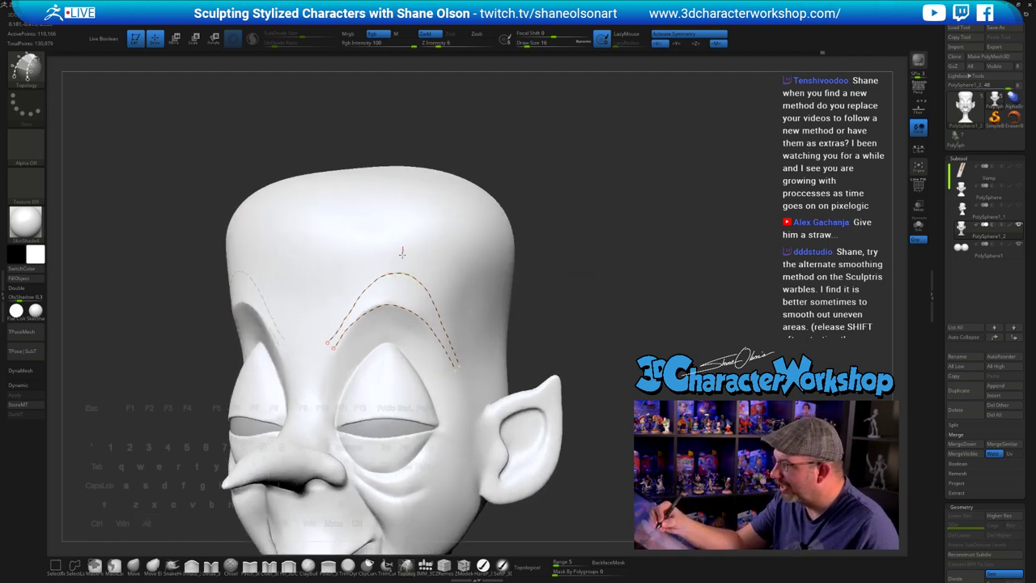
{"action": "left_click_drag", "start_coordinate": [572, 329], "coordinate": [513, 320]}
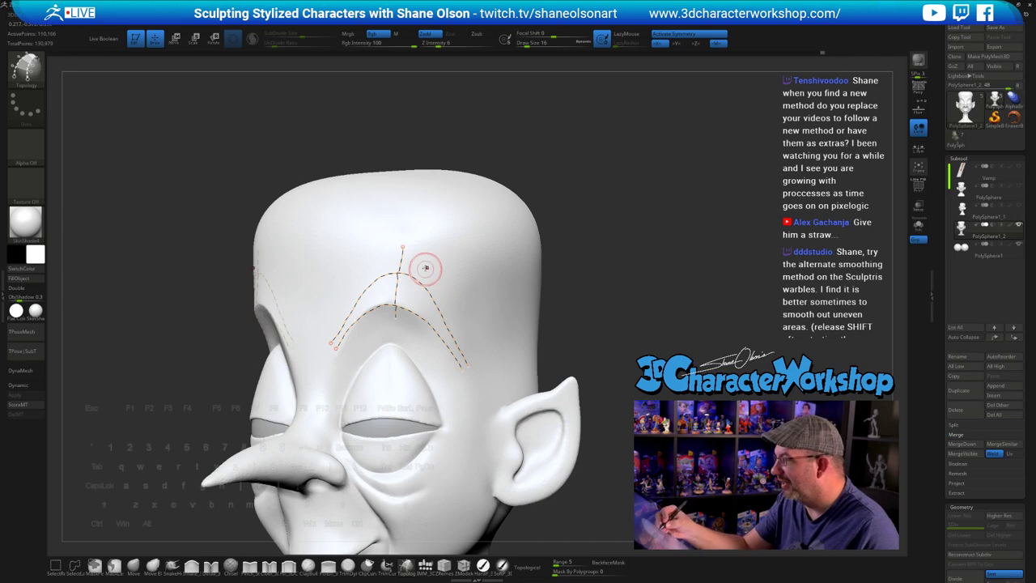
{"action": "left_click_drag", "start_coordinate": [426, 264], "coordinate": [413, 329]}
{"action": "left_click_drag", "start_coordinate": [597, 308], "coordinate": [559, 304]}
{"action": "mouse_move", "coordinate": [447, 289]}
{"action": "left_mouse_down"}
{"action": "mouse_move", "coordinate": [421, 329]}
{"action": "mouse_move", "coordinate": [461, 367]}
{"action": "left_mouse_up"}
{"action": "left_click_drag", "start_coordinate": [640, 352], "coordinate": [689, 351]}
{"action": "left_click_drag", "start_coordinate": [402, 260], "coordinate": [413, 326]}
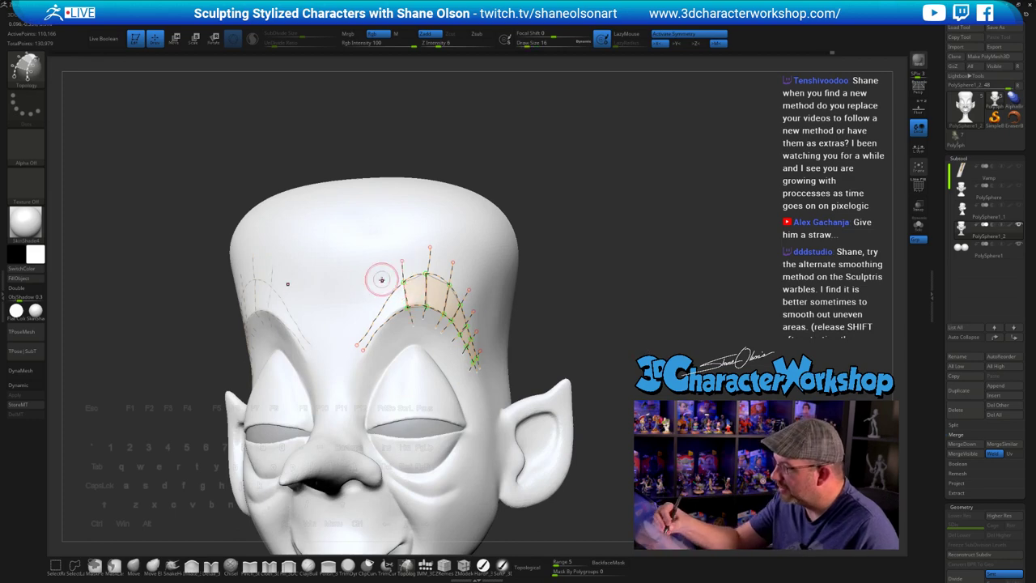
{"action": "left_click_drag", "start_coordinate": [382, 281], "coordinate": [404, 337]}
{"action": "mouse_move", "coordinate": [369, 301]}
{"action": "left_mouse_down"}
{"action": "mouse_move", "coordinate": [390, 345]}
{"action": "mouse_move", "coordinate": [378, 361]}
{"action": "left_mouse_up"}
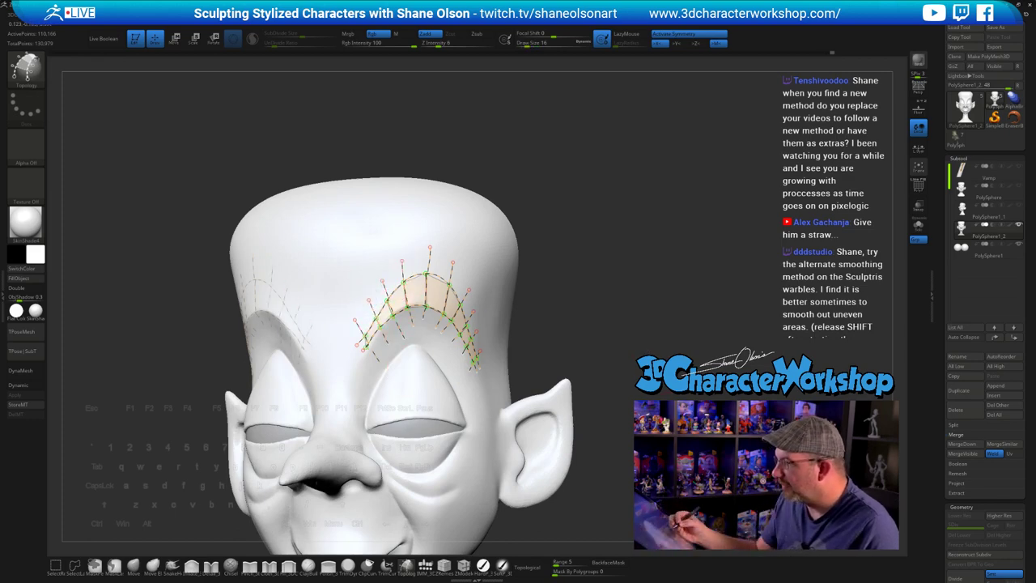
- Generate solid eyebrow geometry from the topology strip above the eye at a draw size of 20
{"action": "left_click_drag", "start_coordinate": [624, 328], "coordinate": [634, 344]}
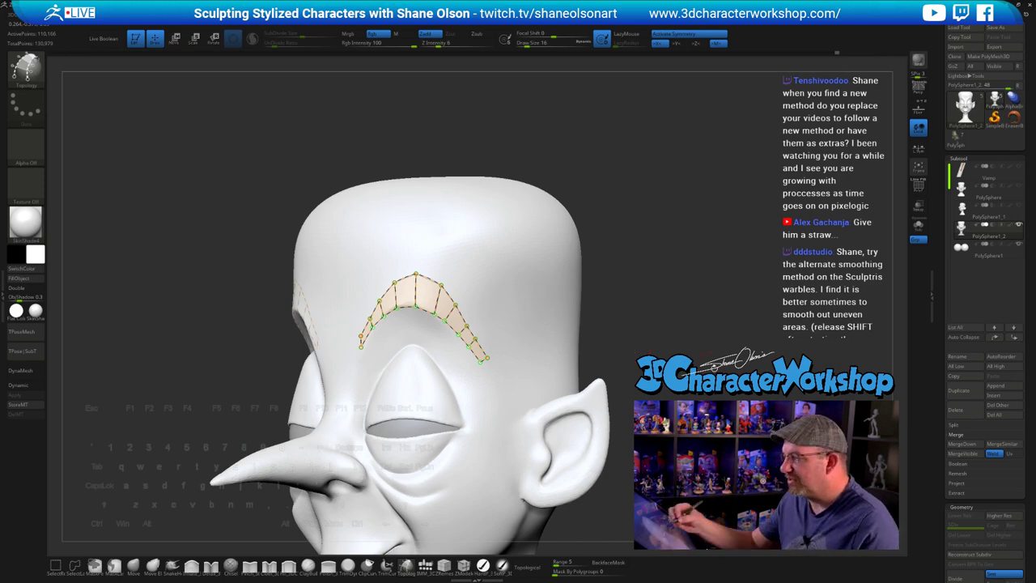
{"action": "left_click_drag", "start_coordinate": [596, 312], "coordinate": [606, 290]}
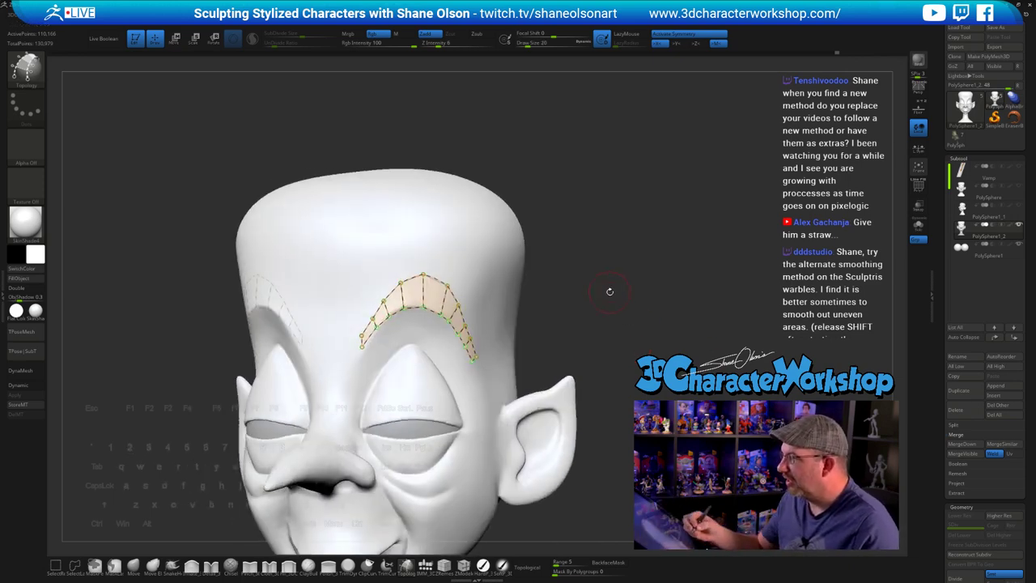
{"action": "left_click_drag", "start_coordinate": [650, 329], "coordinate": [608, 320]}
{"action": "left_click_drag", "start_coordinate": [580, 254], "coordinate": [588, 268]}
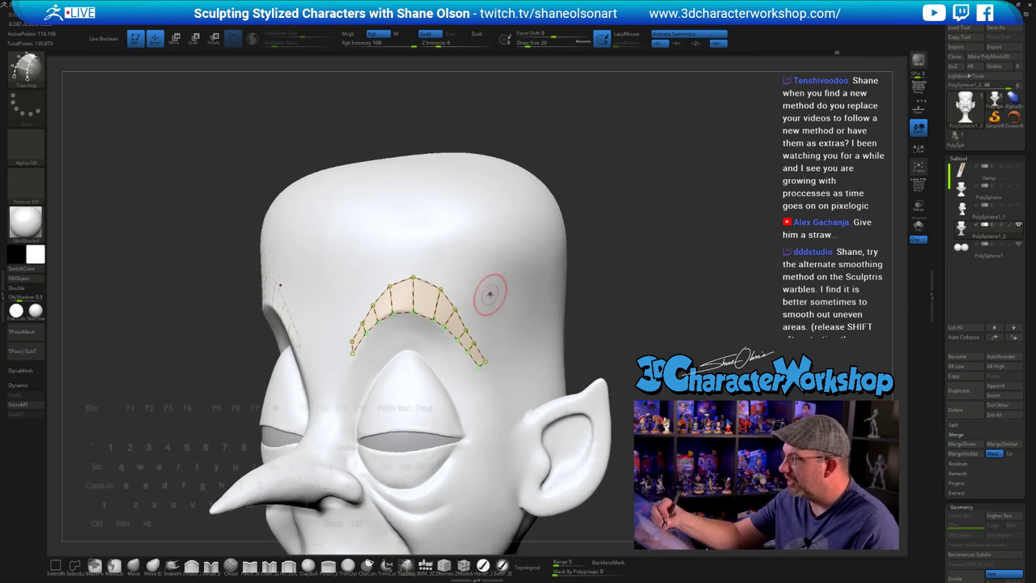
{"action": "left_click", "coordinate": [506, 299]}
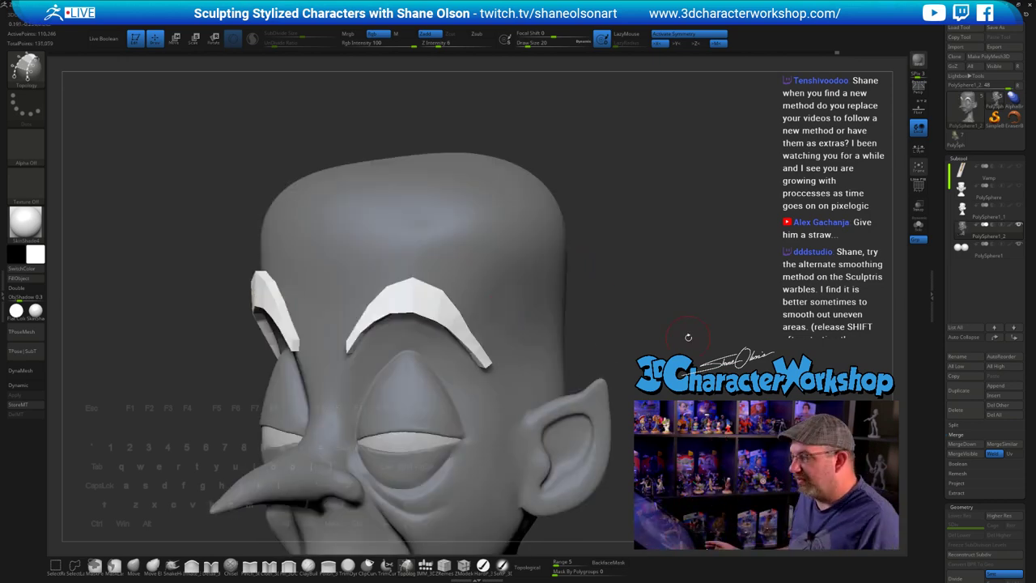
{"action": "mouse_move", "coordinate": [636, 284]}
{"action": "left_mouse_down"}
{"action": "mouse_move", "coordinate": [620, 302]}
{"action": "mouse_move", "coordinate": [609, 293]}
{"action": "mouse_move", "coordinate": [617, 300]}
{"action": "mouse_move", "coordinate": [608, 305]}
{"action": "mouse_move", "coordinate": [638, 314]}
{"action": "mouse_move", "coordinate": [687, 296]}
{"action": "mouse_move", "coordinate": [617, 359]}
{"action": "left_mouse_up"}
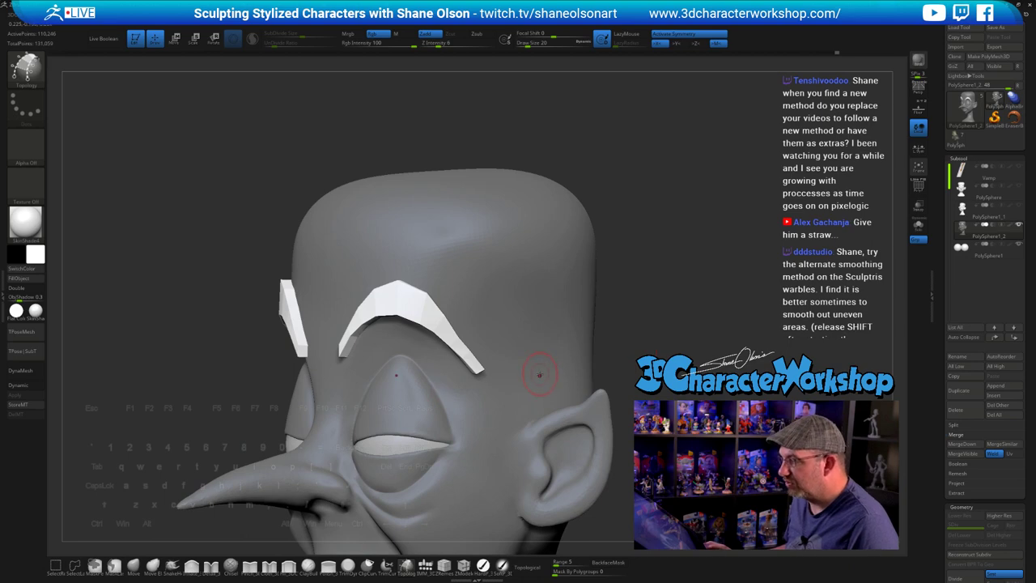
- Select the Move brush, enlarge its draw size, and pull in the outer tip of the eyebrow
{"action": "key", "text": "b"}
{"action": "key", "text": "m"}
{"action": "key", "text": "v"}
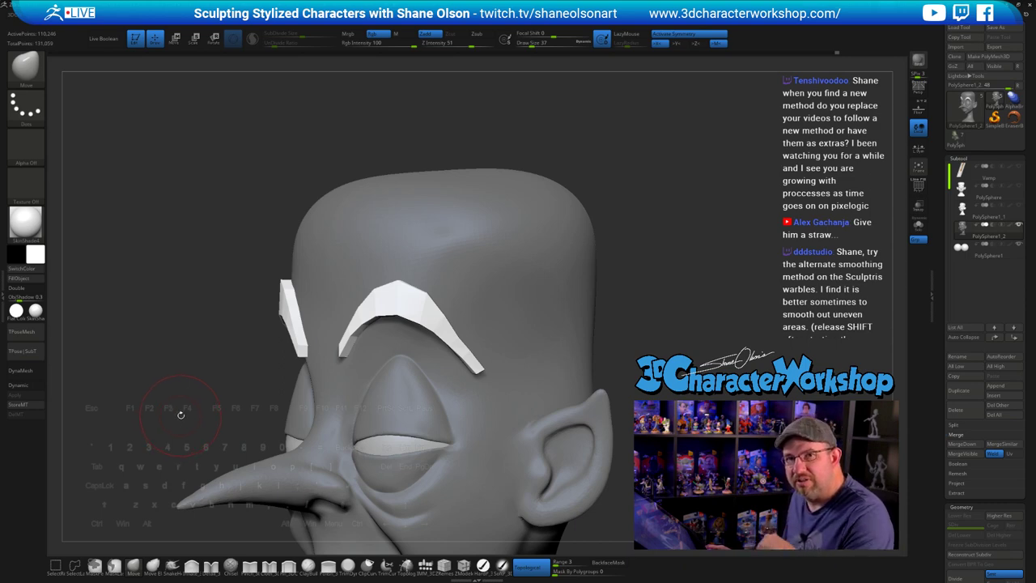
{"action": "left_click_drag", "start_coordinate": [566, 368], "coordinate": [606, 365]}
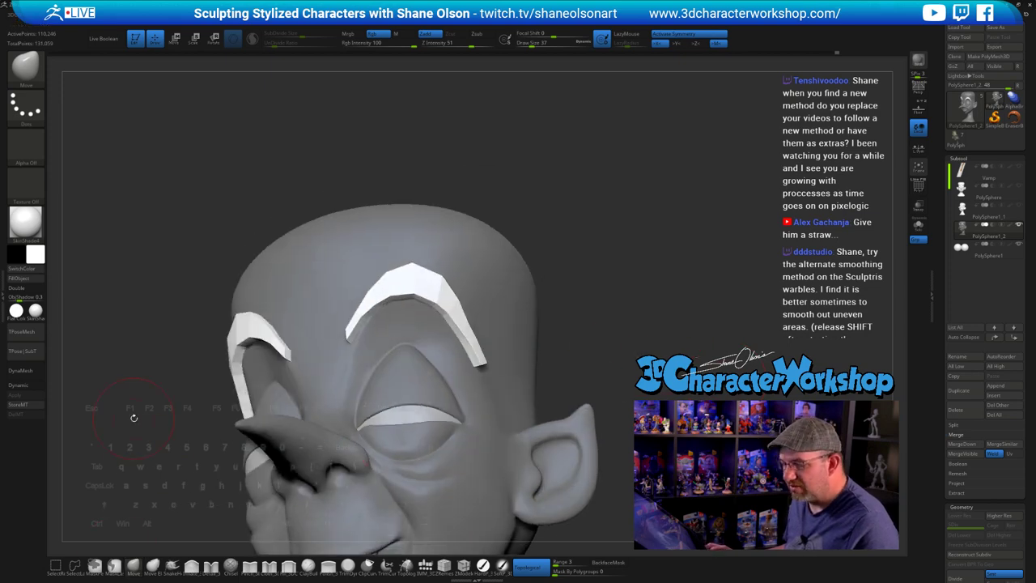
{"action": "key", "text": "s"}
{"action": "left_click_drag", "start_coordinate": [134, 417], "coordinate": [137, 418]}
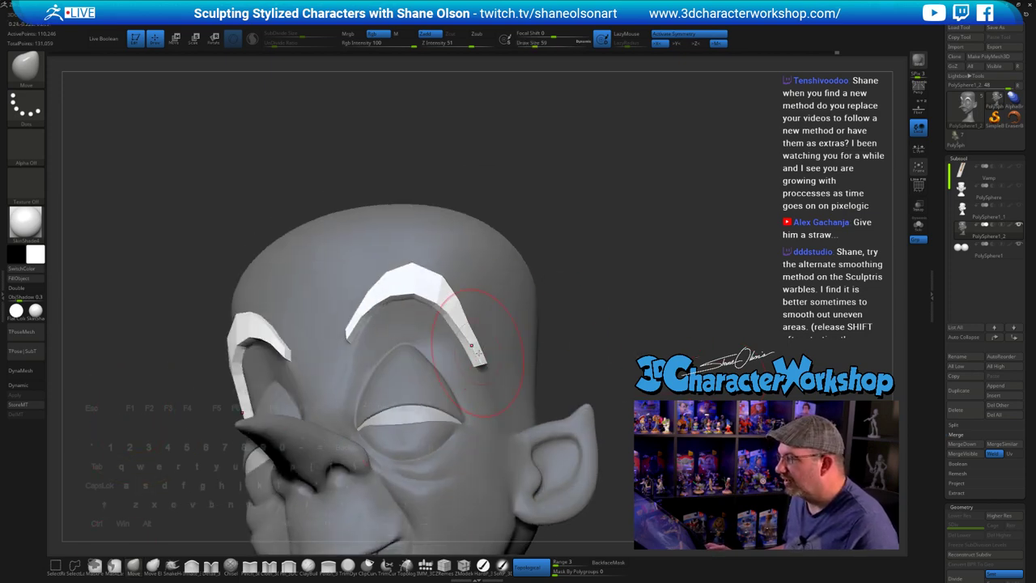
{"action": "left_click_drag", "start_coordinate": [618, 384], "coordinate": [627, 341]}
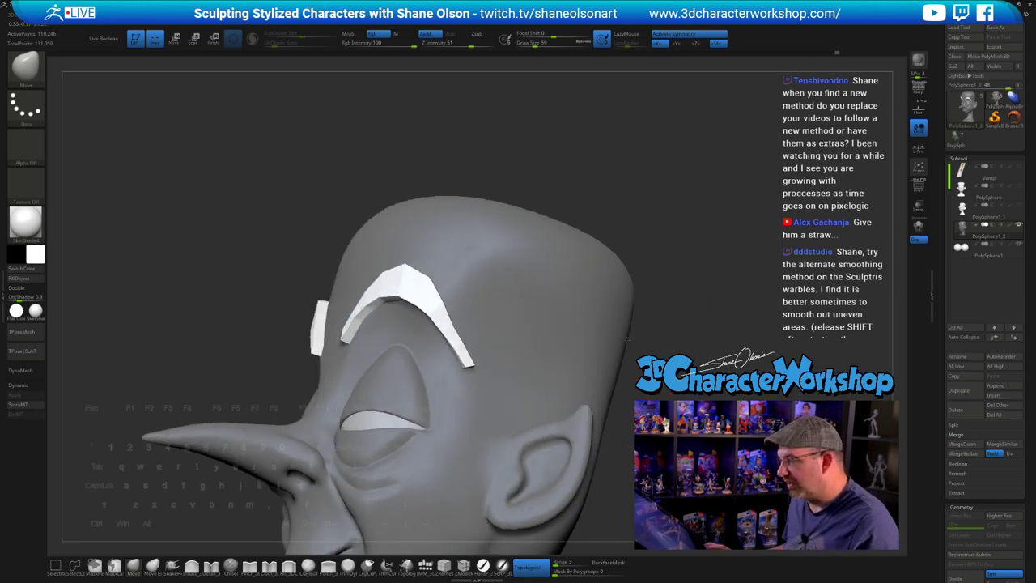
{"action": "left_click_drag", "start_coordinate": [468, 360], "coordinate": [460, 340]}
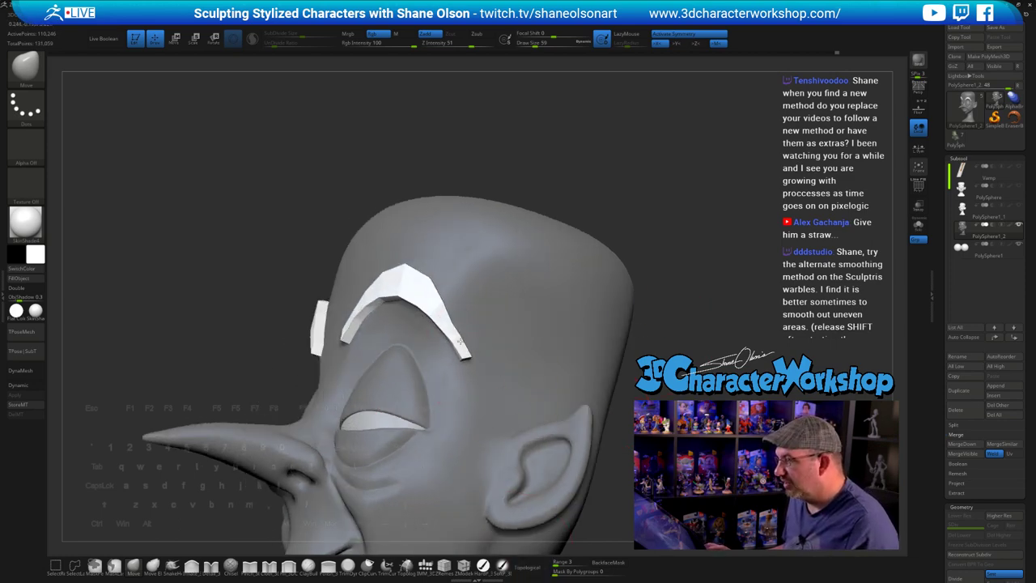
- Adjust the eyebrow's outer tail along the side of the head with the Move brush at a draw size of 16
{"action": "mouse_move", "coordinate": [645, 372]}
{"action": "left_mouse_down"}
{"action": "mouse_move", "coordinate": [603, 372]}
{"action": "mouse_move", "coordinate": [715, 371]}
{"action": "mouse_move", "coordinate": [657, 304]}
{"action": "left_mouse_up"}
{"action": "left_click_drag", "start_coordinate": [619, 276], "coordinate": [630, 232]}
{"action": "key", "text": "s"}
{"action": "mouse_move", "coordinate": [465, 375]}
{"action": "left_mouse_down"}
{"action": "mouse_move", "coordinate": [454, 379]}
{"action": "mouse_move", "coordinate": [452, 364]}
{"action": "left_mouse_up"}
{"action": "left_click_drag", "start_coordinate": [555, 356], "coordinate": [473, 349]}
{"action": "right_click_drag", "start_coordinate": [455, 357], "coordinate": [458, 330]}
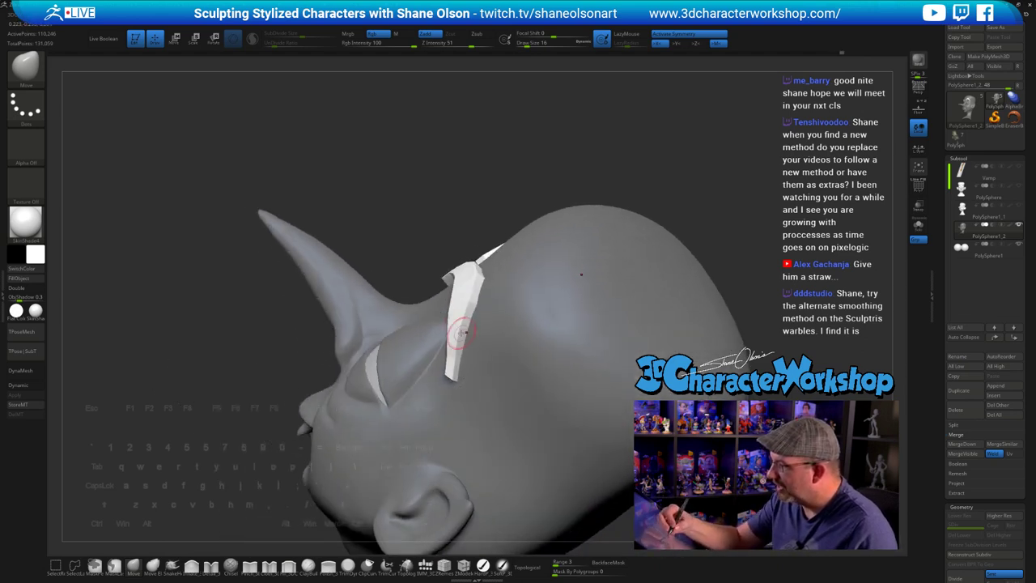
- Show the polygroup wireframe and refine the curve of the eyebrow's outer tail with the Move brush
{"action": "key", "text": "s"}
{"action": "left_click", "coordinate": [459, 327]}
{"action": "left_click_drag", "start_coordinate": [456, 323], "coordinate": [493, 293]}
{"action": "key", "text": "shift+f"}
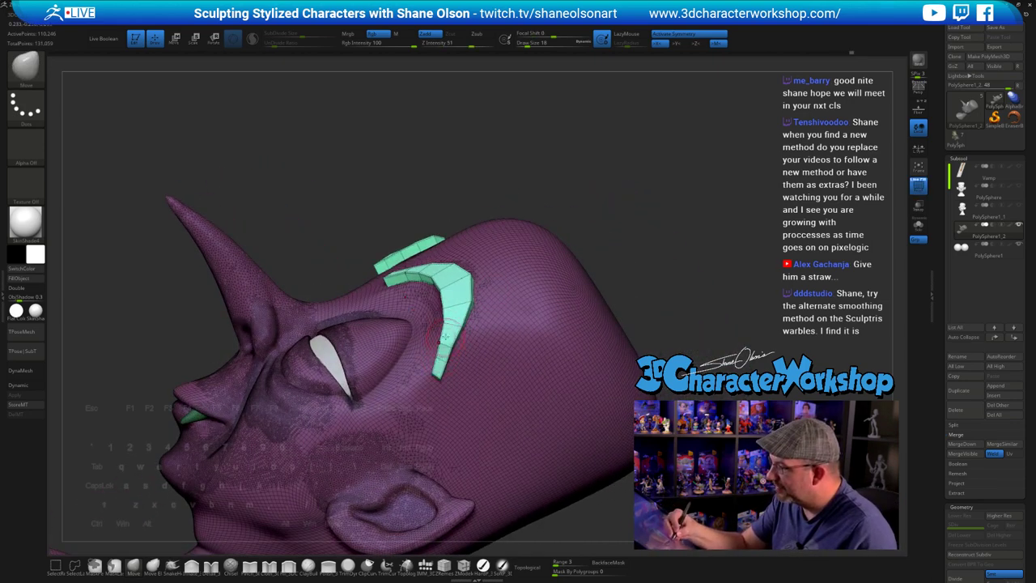
{"action": "left_click_drag", "start_coordinate": [444, 338], "coordinate": [433, 379]}
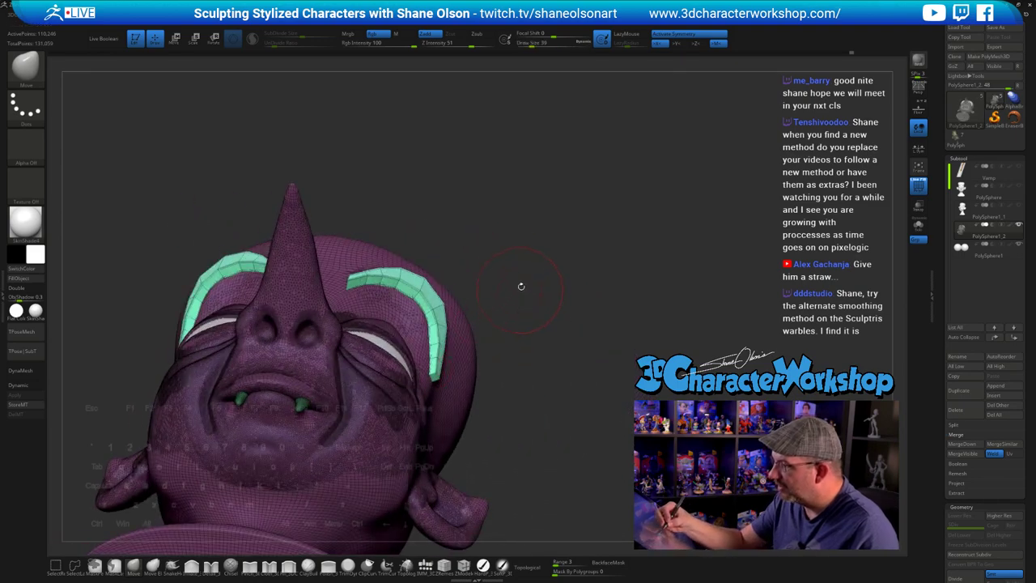
- Fit the eyebrow to the brow from several angles and pull its arch up into a taller peak
{"action": "mouse_move", "coordinate": [521, 284]}
{"action": "left_mouse_down"}
{"action": "mouse_move", "coordinate": [464, 252]}
{"action": "mouse_move", "coordinate": [477, 280]}
{"action": "mouse_move", "coordinate": [453, 312]}
{"action": "left_mouse_up"}
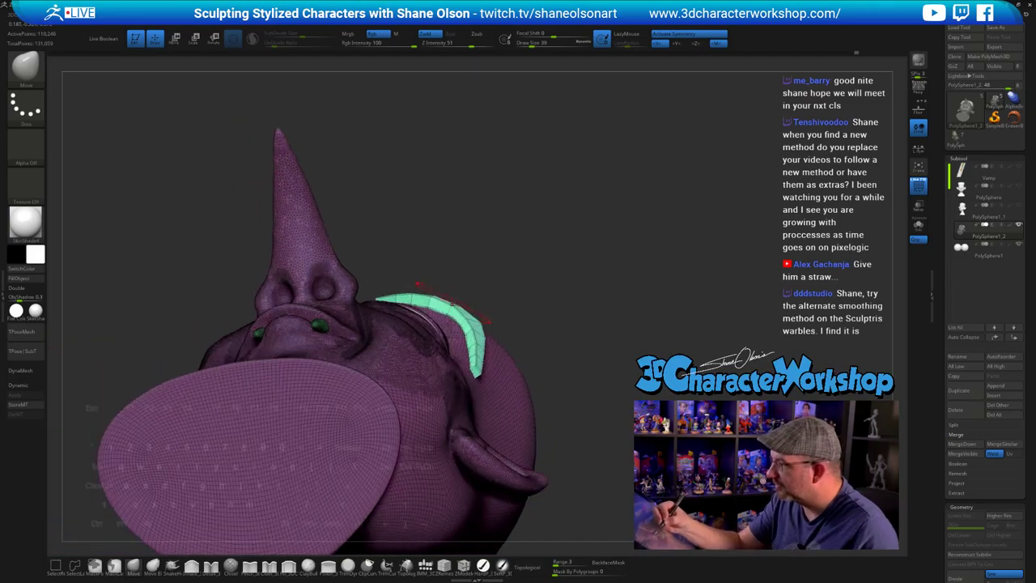
{"action": "left_click_drag", "start_coordinate": [518, 298], "coordinate": [501, 380]}
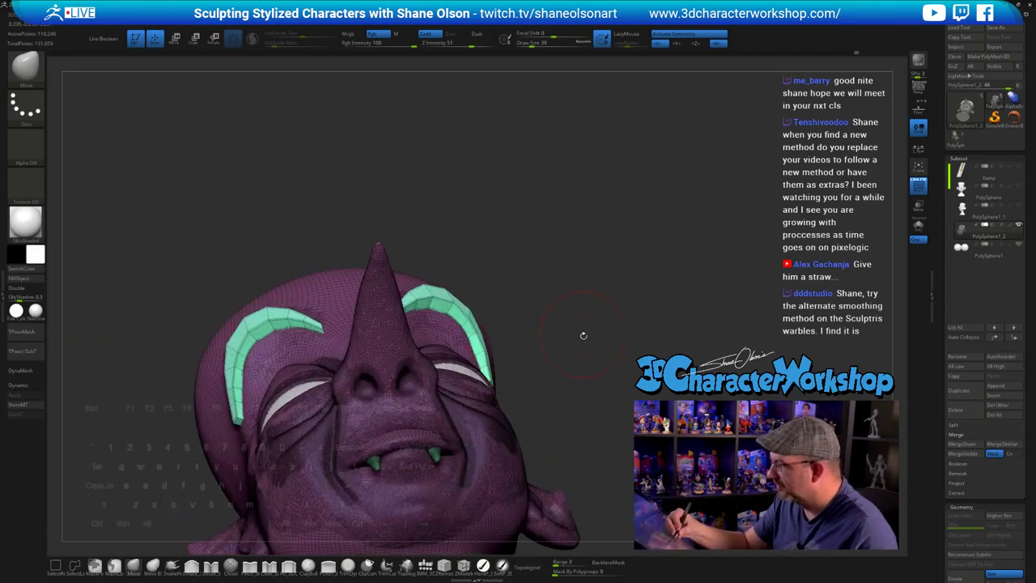
{"action": "mouse_move", "coordinate": [583, 335]}
{"action": "left_mouse_down"}
{"action": "mouse_move", "coordinate": [629, 283]}
{"action": "mouse_move", "coordinate": [630, 315]}
{"action": "mouse_move", "coordinate": [658, 291]}
{"action": "mouse_move", "coordinate": [654, 316]}
{"action": "mouse_move", "coordinate": [656, 296]}
{"action": "left_mouse_up"}
{"action": "key", "text": "s"}
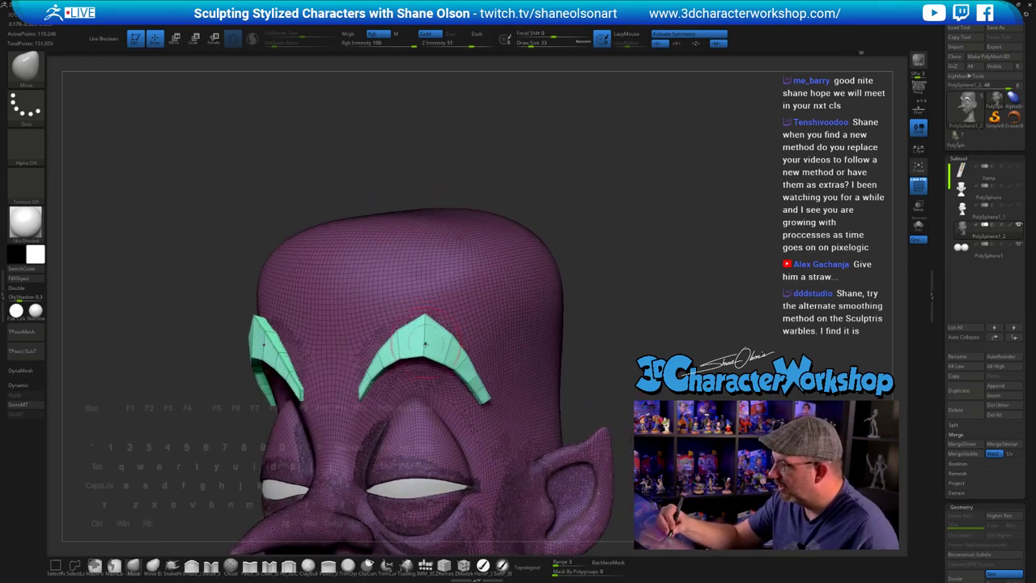
{"action": "left_click_drag", "start_coordinate": [582, 323], "coordinate": [612, 330]}
{"action": "right_click_drag", "start_coordinate": [474, 320], "coordinate": [458, 298], "text": "alt"}
{"action": "key", "text": "s"}
{"action": "left_click_drag", "start_coordinate": [463, 305], "coordinate": [461, 305]}
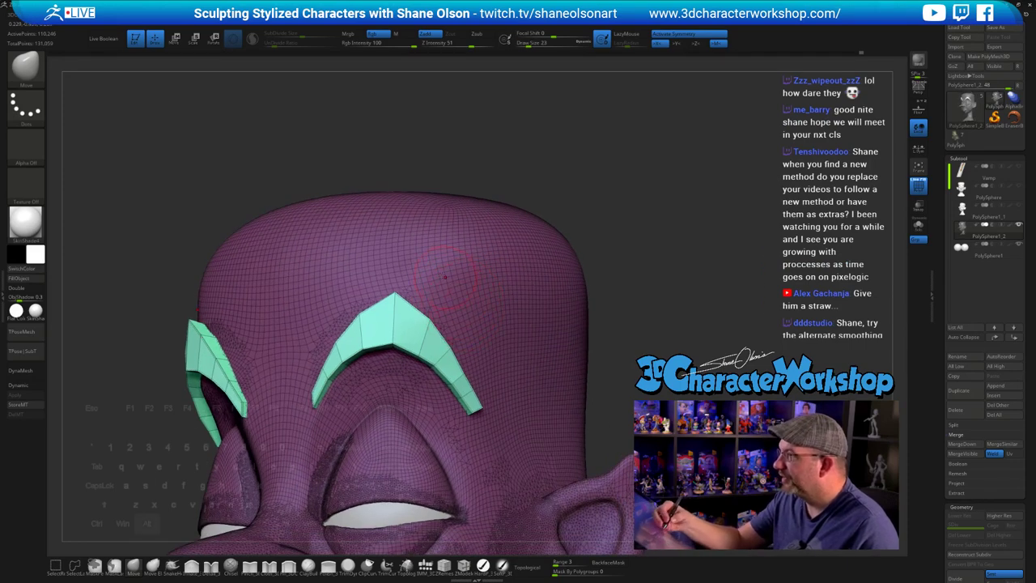
- Reduce the draw size to 16 and refine the peaked top of the eyebrow arch with the Move brush
{"action": "mouse_move", "coordinate": [461, 304]}
{"action": "right_mouse_down", "text": "alt"}
{"action": "mouse_move", "coordinate": [438, 291]}
{"action": "mouse_move", "coordinate": [489, 296]}
{"action": "right_mouse_up", "text": "alt"}
{"action": "key", "text": "s"}
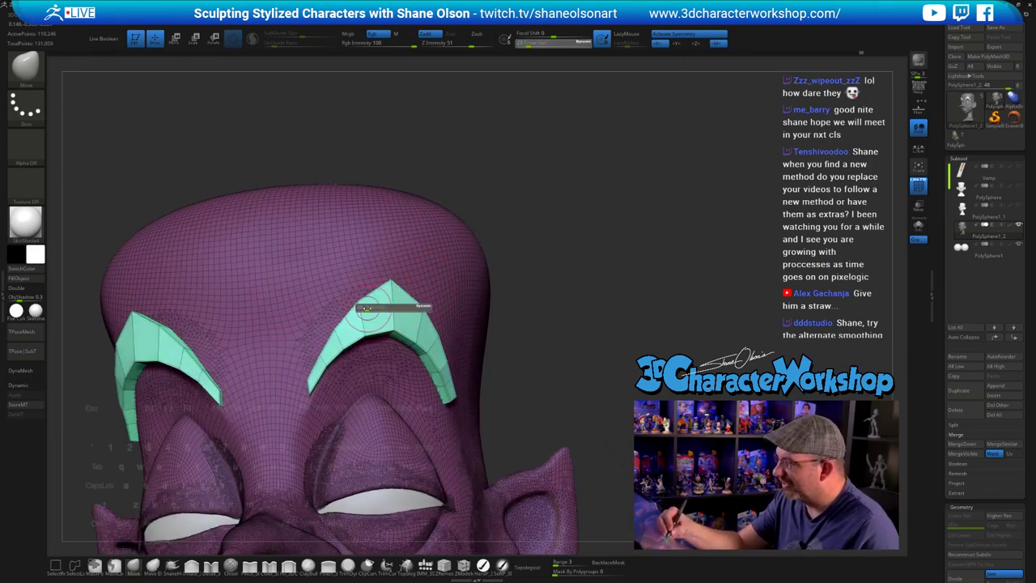
{"action": "left_click_drag", "start_coordinate": [367, 309], "coordinate": [362, 311]}
{"action": "right_click_drag", "start_coordinate": [411, 289], "coordinate": [414, 326], "text": "alt"}
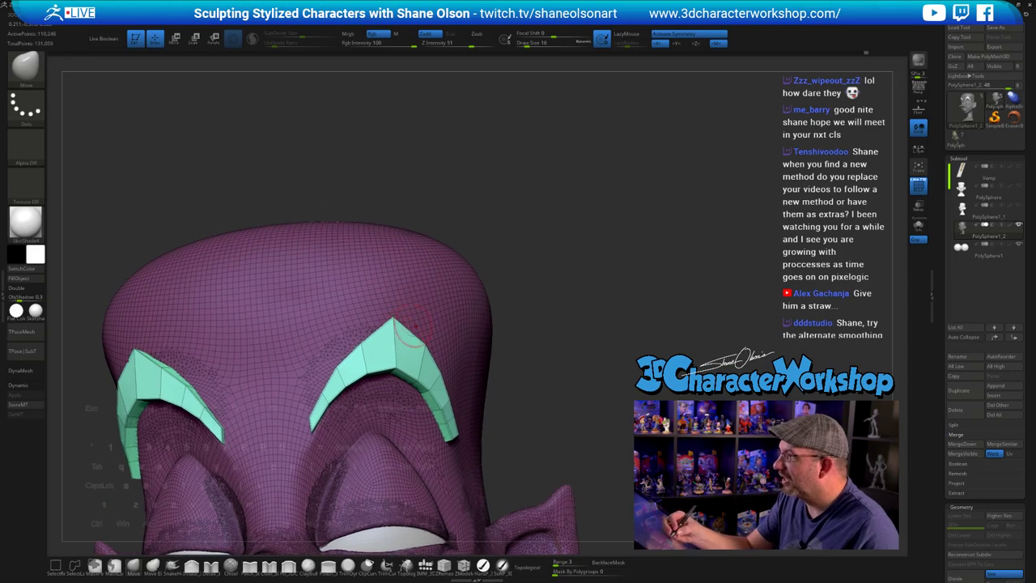
{"action": "left_click_drag", "start_coordinate": [399, 330], "coordinate": [401, 337]}
{"action": "right_click_drag", "start_coordinate": [364, 322], "coordinate": [425, 323]}
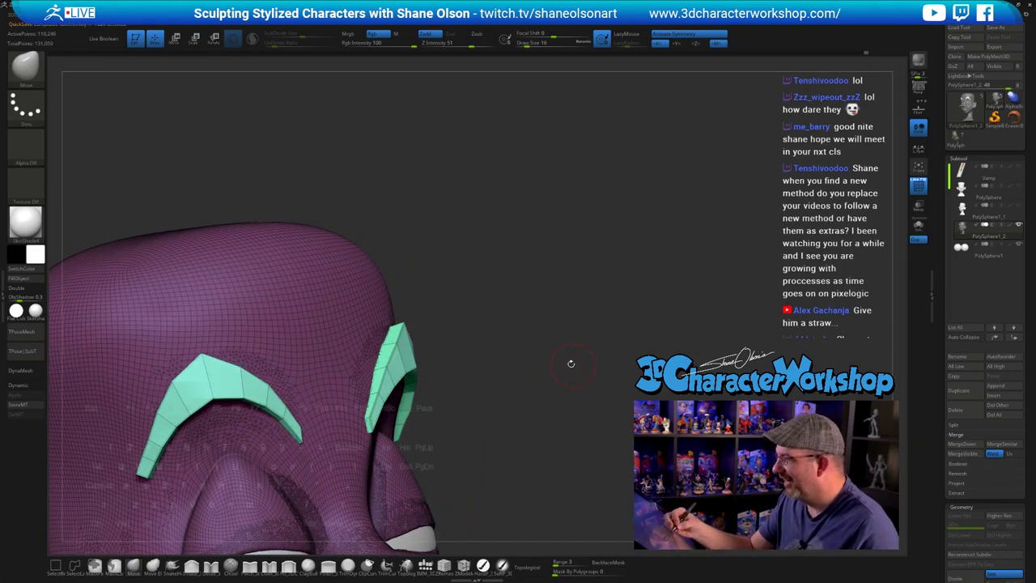
- Hide the head's polygroup to isolate the eyebrow geometry
{"action": "left_click", "coordinate": [377, 303], "text": "ctrl+shift"}
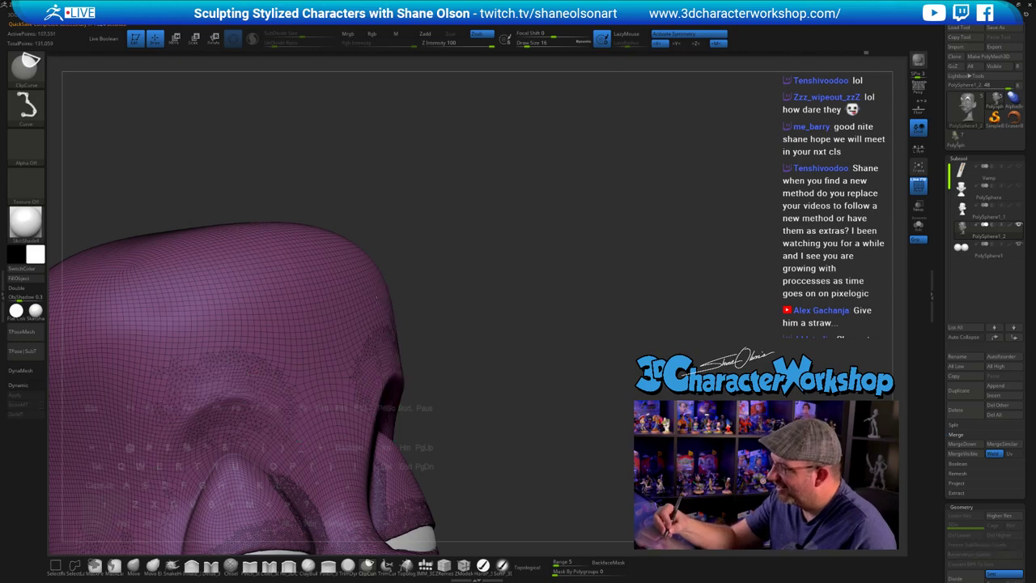
{"action": "left_click", "coordinate": [377, 299], "text": "ctrl+shift"}
{"action": "right_click_drag", "start_coordinate": [497, 339], "coordinate": [497, 331]}
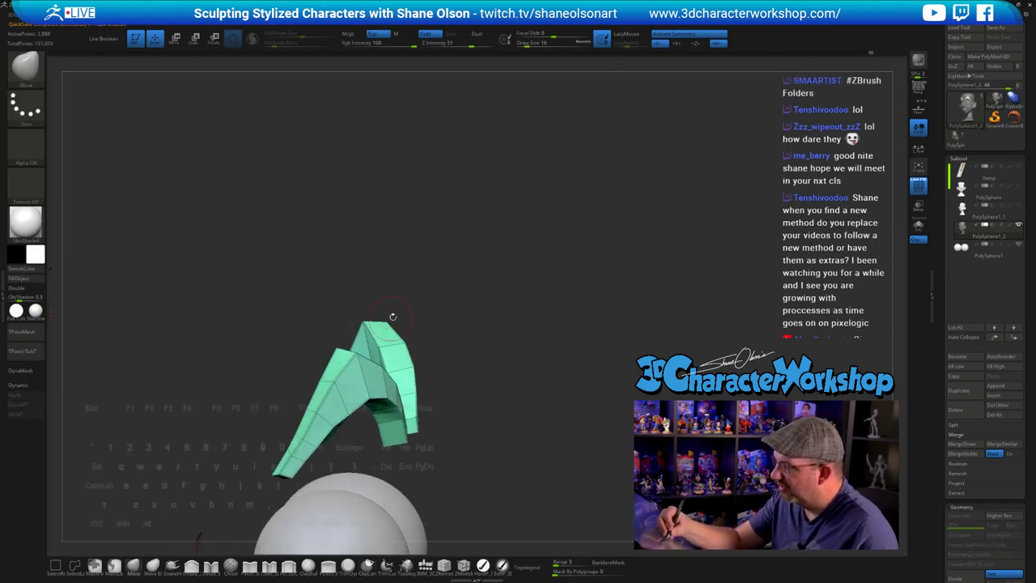
- Reshape the thickness and arch of the isolated eyebrows with the Move brush at a draw size of 16
{"action": "mouse_move", "coordinate": [393, 284]}
{"action": "left_mouse_down"}
{"action": "mouse_move", "coordinate": [436, 298]}
{"action": "mouse_move", "coordinate": [398, 315]}
{"action": "left_mouse_up"}
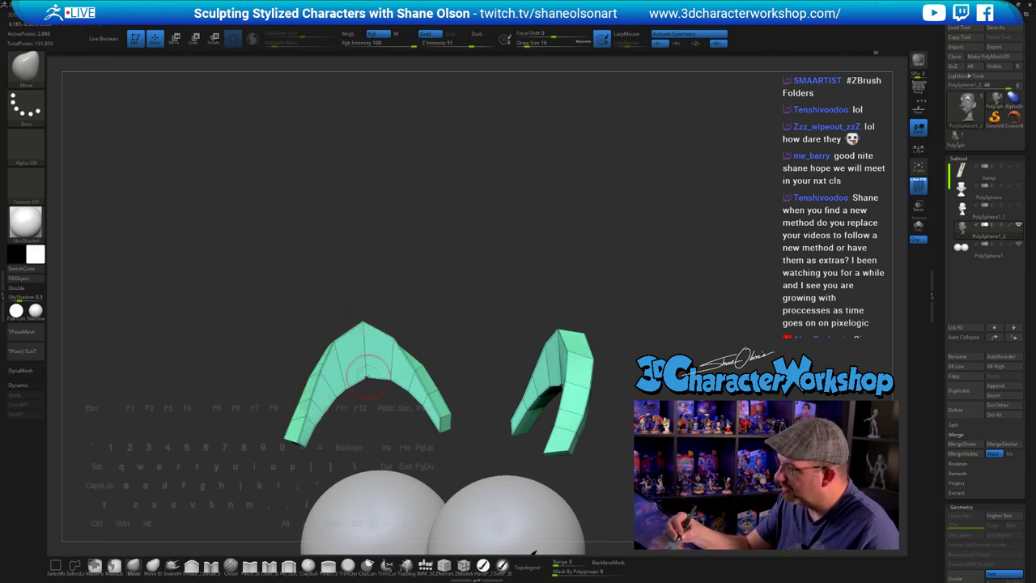
{"action": "mouse_move", "coordinate": [419, 347]}
{"action": "left_mouse_down"}
{"action": "mouse_move", "coordinate": [410, 358]}
{"action": "mouse_move", "coordinate": [418, 354]}
{"action": "mouse_move", "coordinate": [431, 399]}
{"action": "left_mouse_up"}
{"action": "left_click_drag", "start_coordinate": [464, 367], "coordinate": [389, 357]}
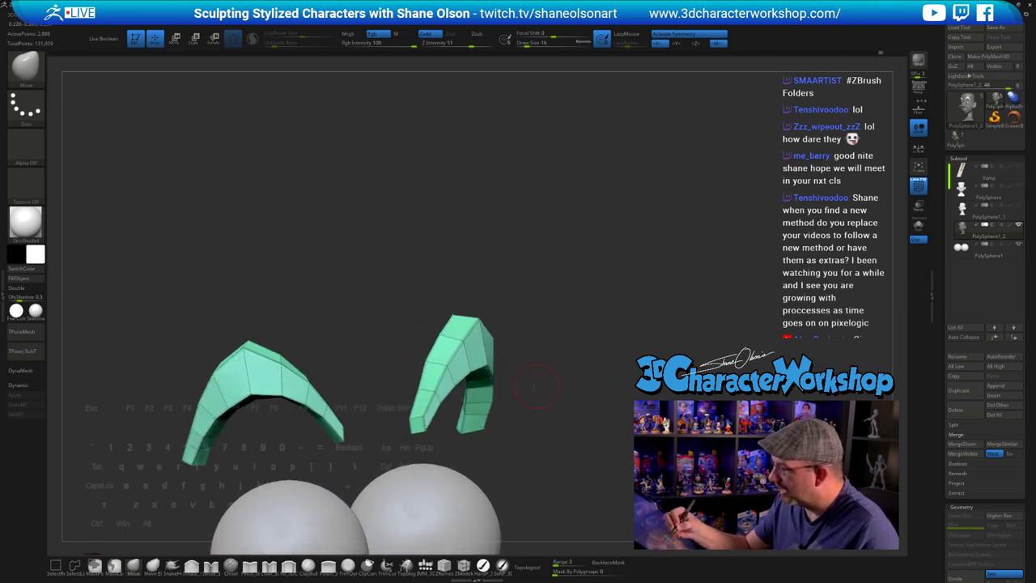
{"action": "left_click_drag", "start_coordinate": [530, 382], "coordinate": [492, 373]}
{"action": "left_click_drag", "start_coordinate": [485, 275], "coordinate": [518, 304]}
{"action": "left_click_drag", "start_coordinate": [493, 340], "coordinate": [445, 324]}
- Reduce the draw size to 11 and even out the eyebrows' edges and tapered ends with the Move brush
{"action": "key", "text": "s"}
{"action": "left_click_drag", "start_coordinate": [445, 384], "coordinate": [464, 349]}
{"action": "left_click_drag", "start_coordinate": [558, 316], "coordinate": [506, 312]}
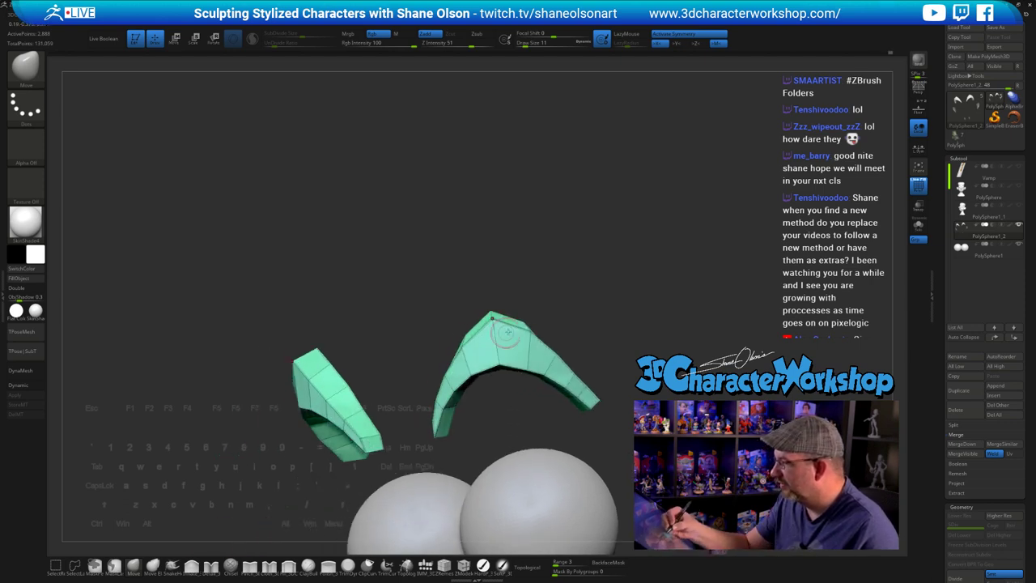
{"action": "mouse_move", "coordinate": [591, 312]}
{"action": "left_mouse_down"}
{"action": "mouse_move", "coordinate": [534, 318]}
{"action": "mouse_move", "coordinate": [495, 293]}
{"action": "mouse_move", "coordinate": [509, 286]}
{"action": "mouse_move", "coordinate": [499, 293]}
{"action": "mouse_move", "coordinate": [451, 280]}
{"action": "mouse_move", "coordinate": [415, 356]}
{"action": "left_mouse_up"}
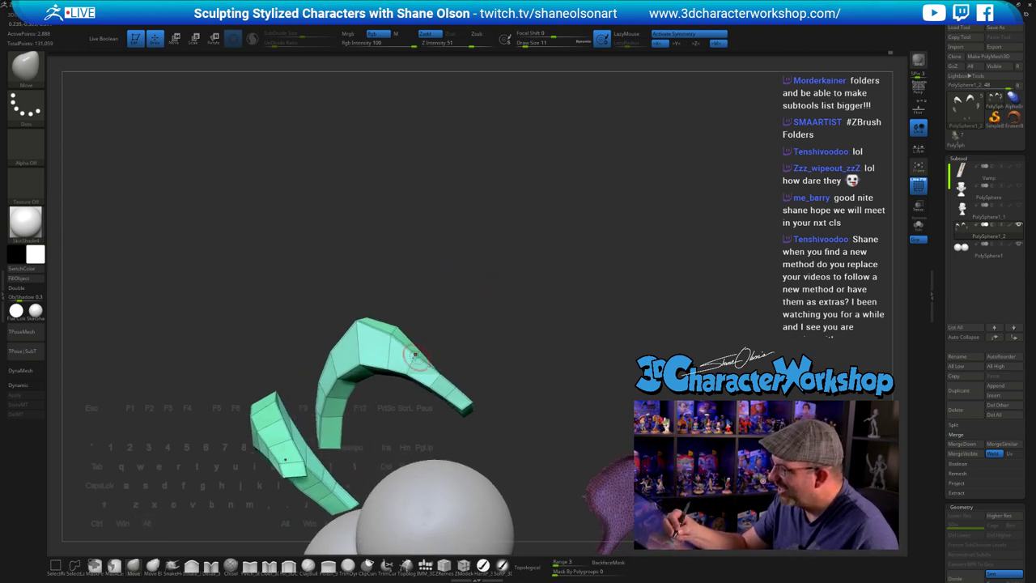
{"action": "left_click_drag", "start_coordinate": [475, 344], "coordinate": [409, 368]}
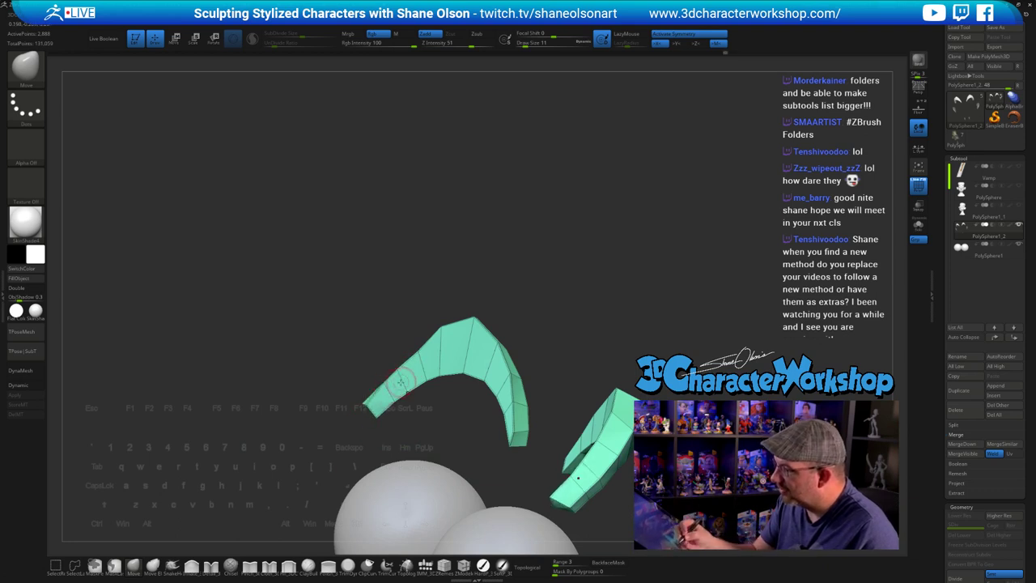
{"action": "left_click_drag", "start_coordinate": [454, 333], "coordinate": [519, 323]}
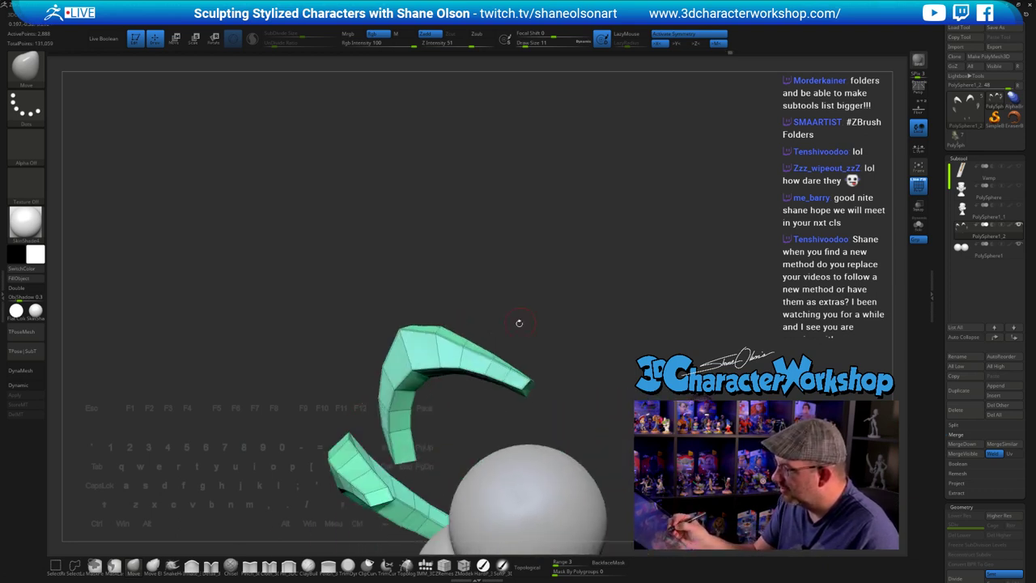
{"action": "mouse_move", "coordinate": [528, 380]}
{"action": "left_mouse_down"}
{"action": "mouse_move", "coordinate": [558, 334]}
{"action": "mouse_move", "coordinate": [509, 344]}
{"action": "mouse_move", "coordinate": [461, 383]}
{"action": "left_mouse_up"}
{"action": "left_click_drag", "start_coordinate": [435, 429], "coordinate": [403, 429]}
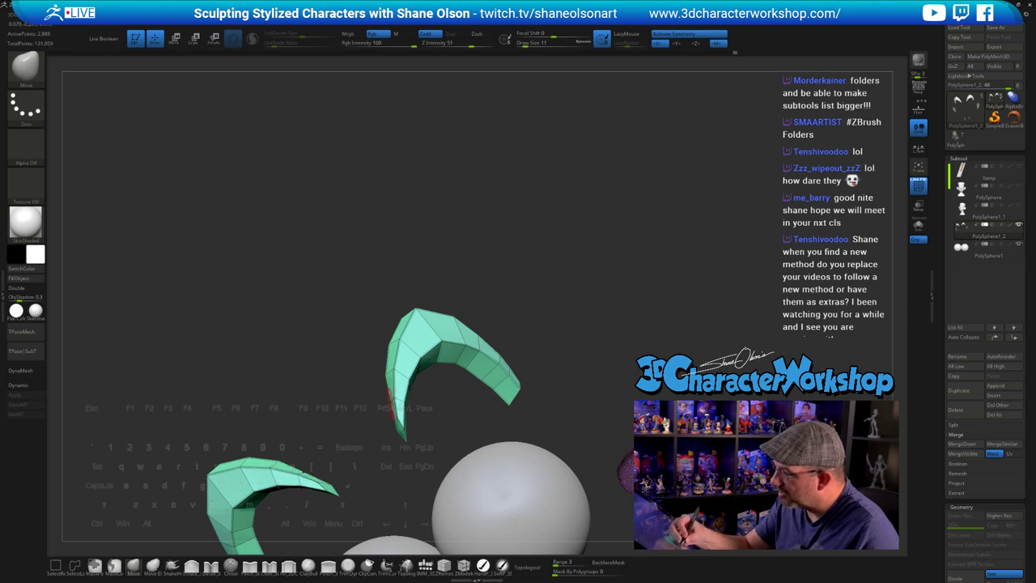
{"action": "left_click_drag", "start_coordinate": [584, 283], "coordinate": [594, 297], "text": "shift"}
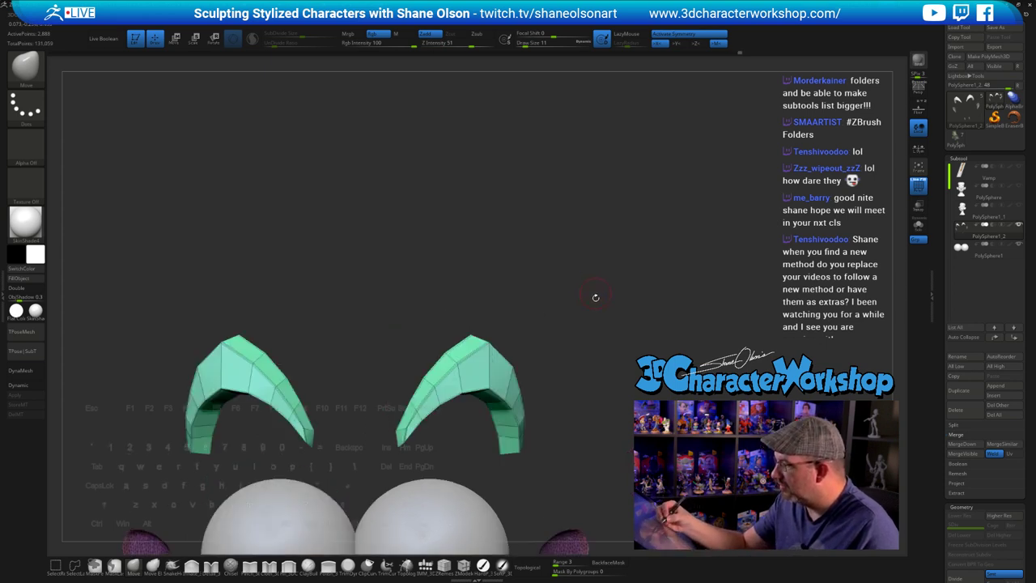
- Preview the eyebrows with Dynamic Subdivision and turn the preview off again
{"action": "key", "text": "d"}
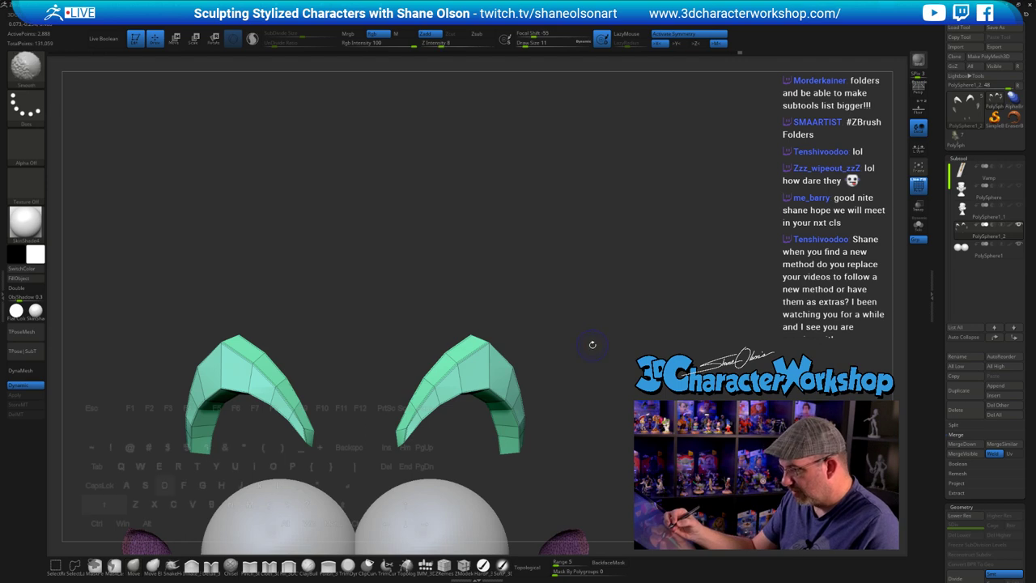
{"action": "key", "text": "shift+d"}
{"action": "left_click_drag", "start_coordinate": [591, 350], "coordinate": [594, 319], "text": "alt"}
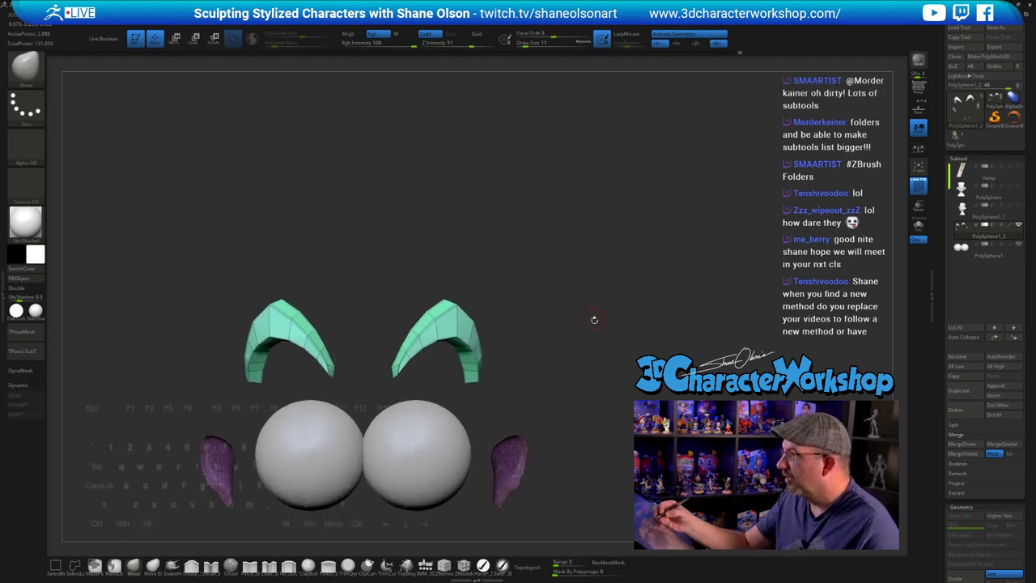
- Try Split Unmasked Points on the isolated eyebrow mesh and unhide the rest of the head
{"action": "right_click", "coordinate": [592, 335]}
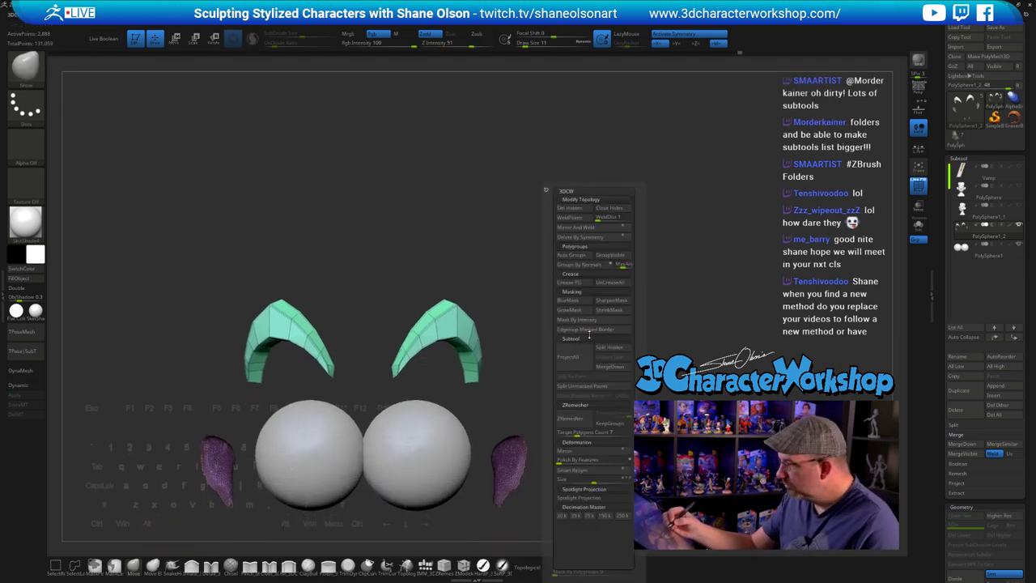
{"action": "left_click", "coordinate": [599, 386]}
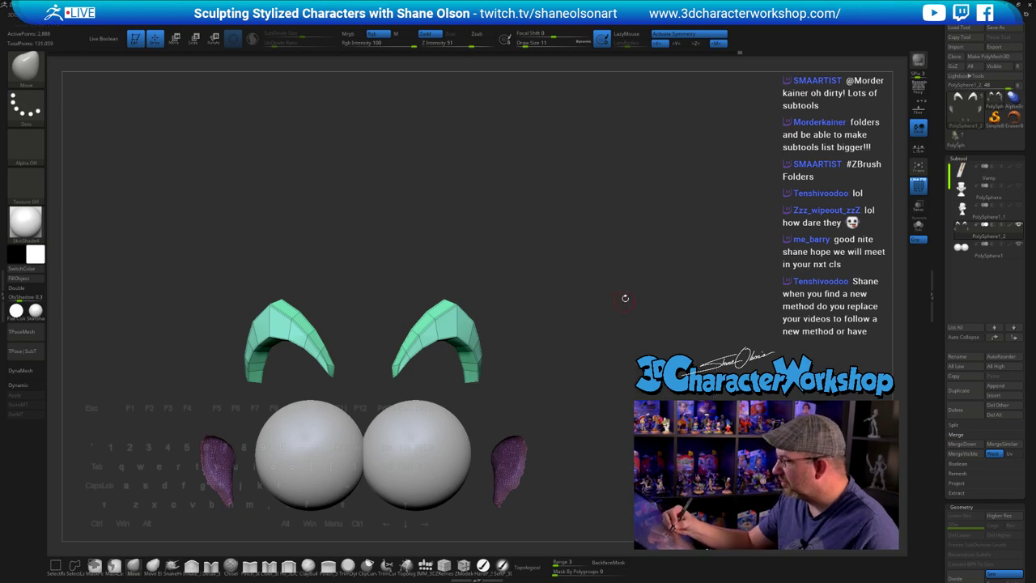
{"action": "left_click", "coordinate": [624, 317], "text": "ctrl+shift"}
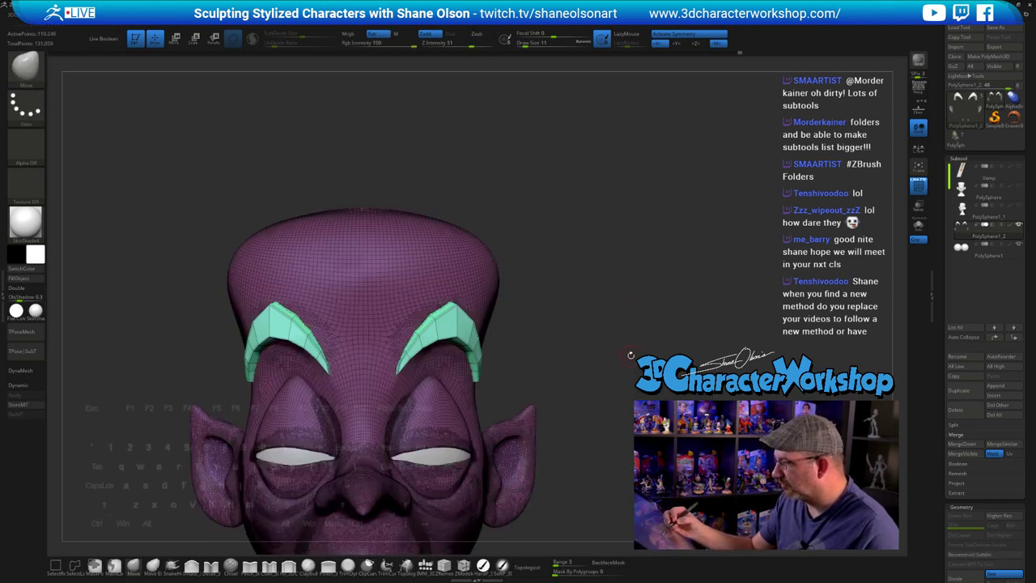
- Separate the eyebrows from the head with Groups Split, then select the eyebrow subtool and turn on Dynamic Subdivision
{"action": "left_click_drag", "start_coordinate": [628, 356], "coordinate": [620, 359]}
{"action": "key", "text": "3"}
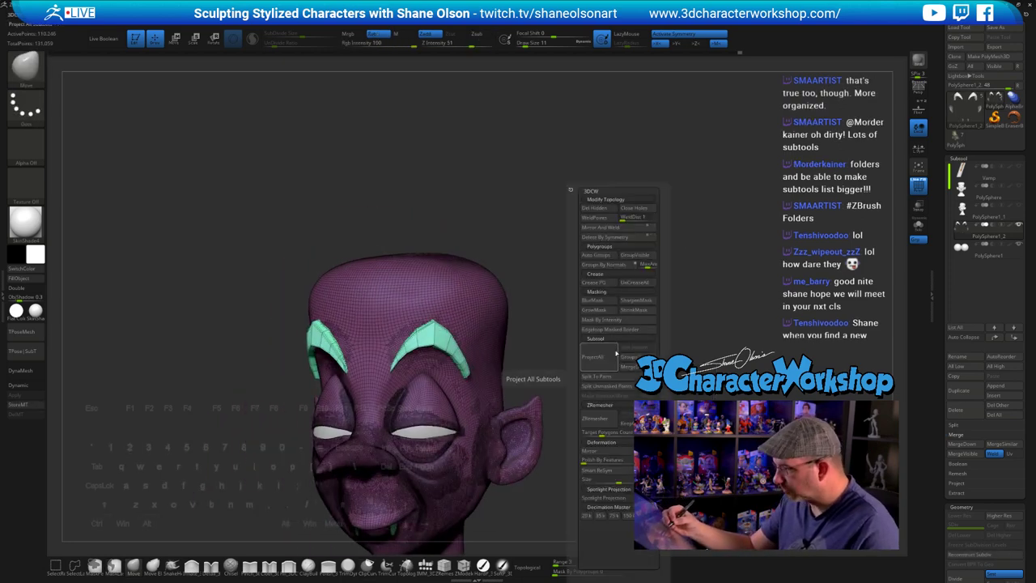
{"action": "left_click", "coordinate": [624, 360]}
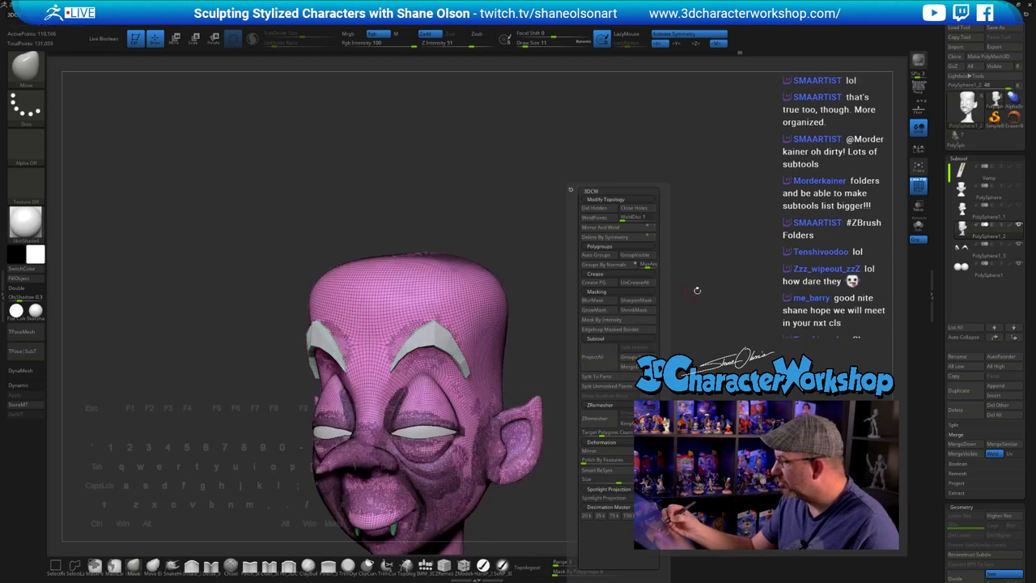
{"action": "left_click_drag", "start_coordinate": [684, 342], "coordinate": [698, 340], "text": "shift"}
{"action": "key", "text": "Down"}
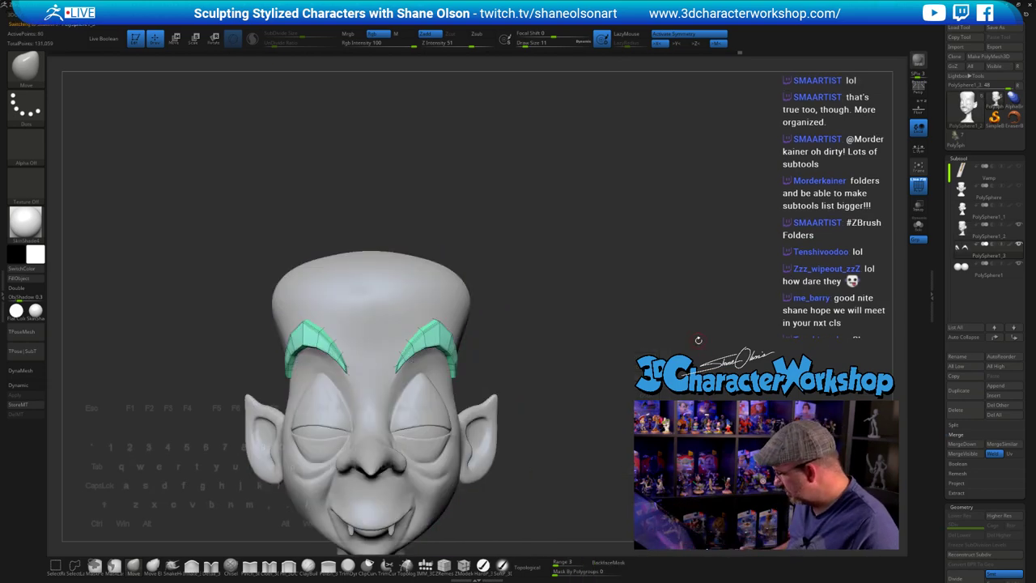
{"action": "key", "text": "d"}
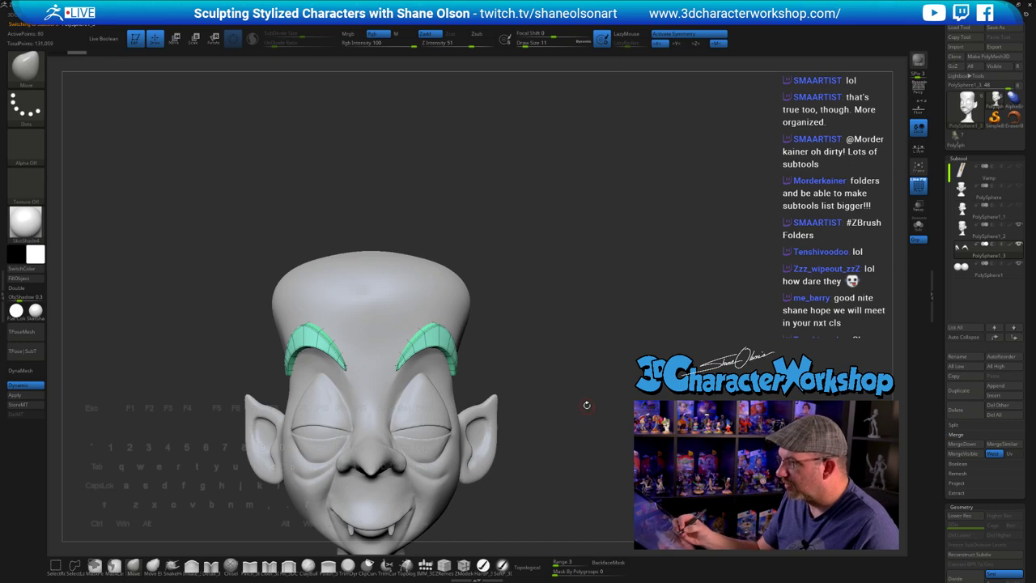
- Compare the eyebrows' smoothed and low-poly shapes up close by toggling Dynamic Subdivision and PolyFrame
{"action": "mouse_move", "coordinate": [587, 404]}
{"action": "left_mouse_down", "text": "alt"}
{"action": "mouse_move", "coordinate": [576, 380]}
{"action": "mouse_move", "coordinate": [611, 365]}
{"action": "mouse_move", "coordinate": [609, 343]}
{"action": "mouse_move", "coordinate": [607, 366]}
{"action": "mouse_move", "coordinate": [576, 370]}
{"action": "mouse_move", "coordinate": [604, 342]}
{"action": "mouse_move", "coordinate": [606, 352]}
{"action": "mouse_move", "coordinate": [594, 338]}
{"action": "mouse_move", "coordinate": [600, 369]}
{"action": "left_mouse_up", "text": "alt"}
{"action": "key", "text": "shift+f"}
{"action": "right_click_drag", "start_coordinate": [529, 363], "coordinate": [509, 361]}
{"action": "key", "text": "shift+d"}
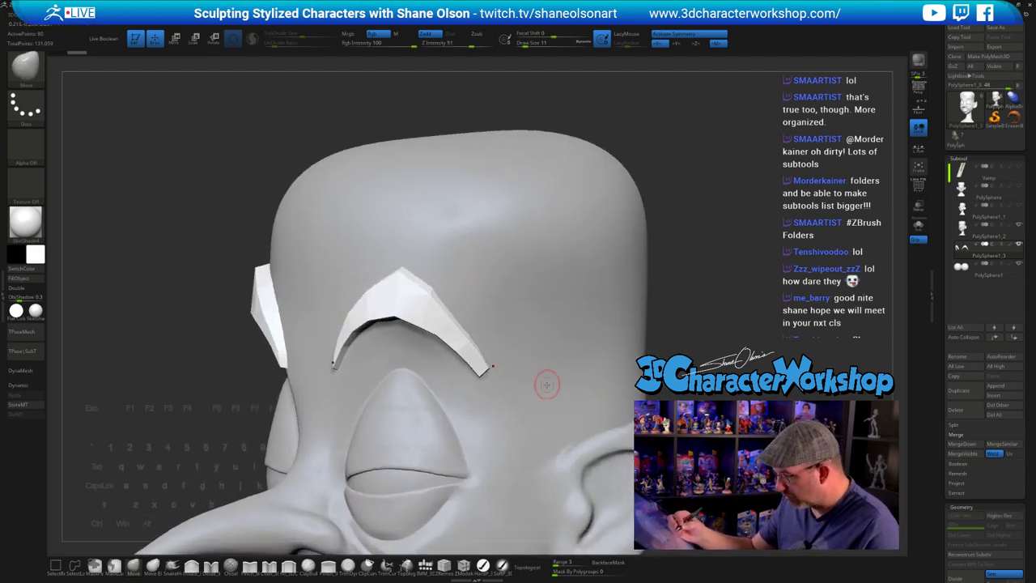
{"action": "key", "text": "d"}
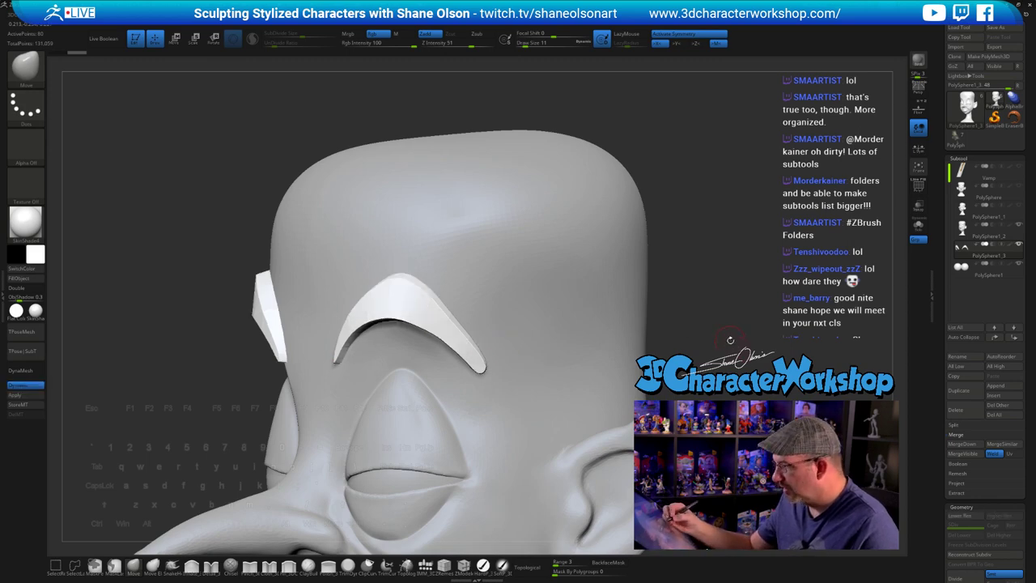
{"action": "key", "text": "shift+f"}
{"action": "left_click_drag", "start_coordinate": [722, 346], "coordinate": [718, 371], "text": "alt"}
{"action": "key", "text": "shift+d"}
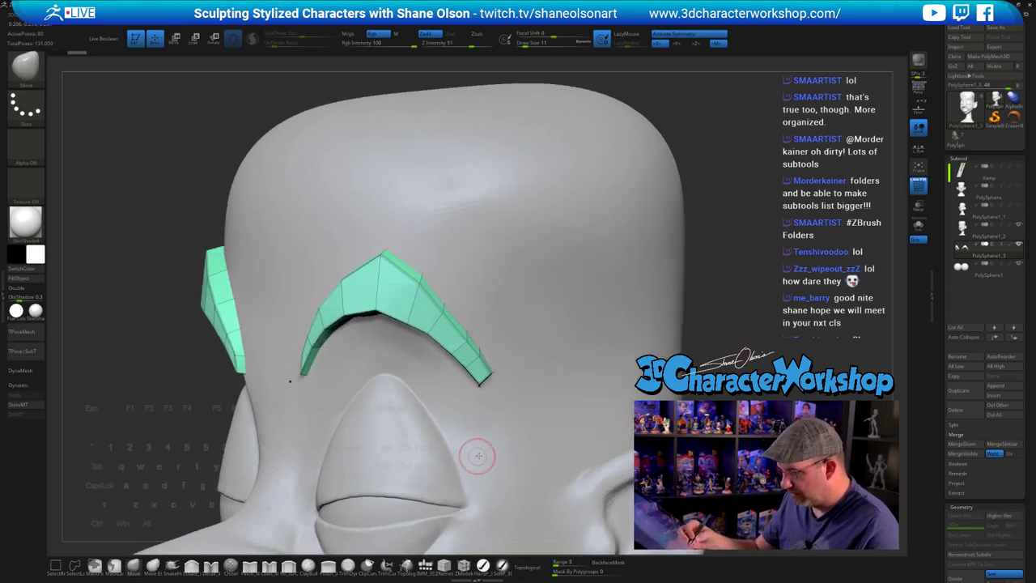
- Isolate the eyebrows in Solo mode, reshape their outer ends with the Move brush and preview them smoothed
{"action": "right_click_drag", "start_coordinate": [511, 398], "coordinate": [487, 340]}
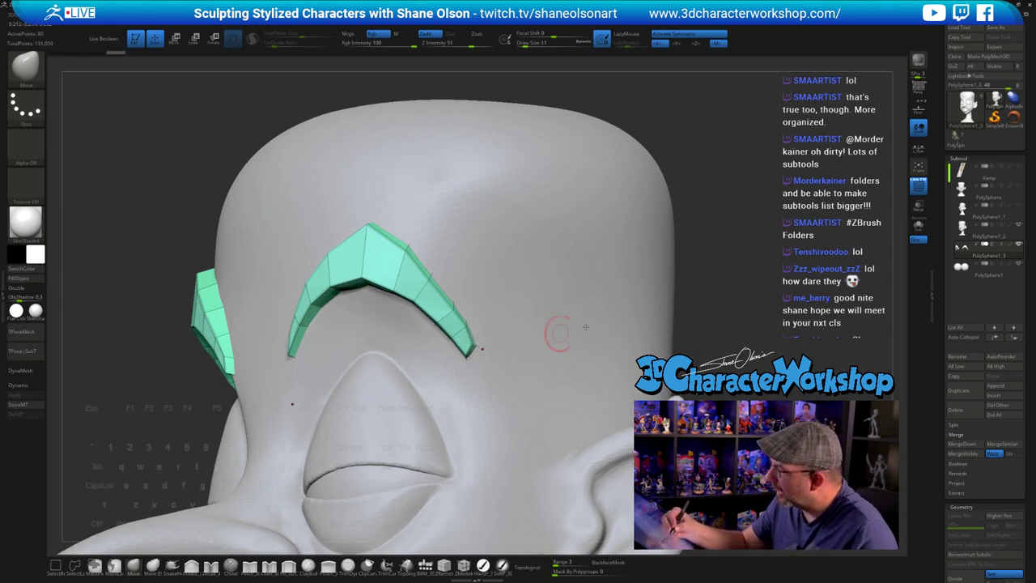
{"action": "left_click", "coordinate": [918, 225]}
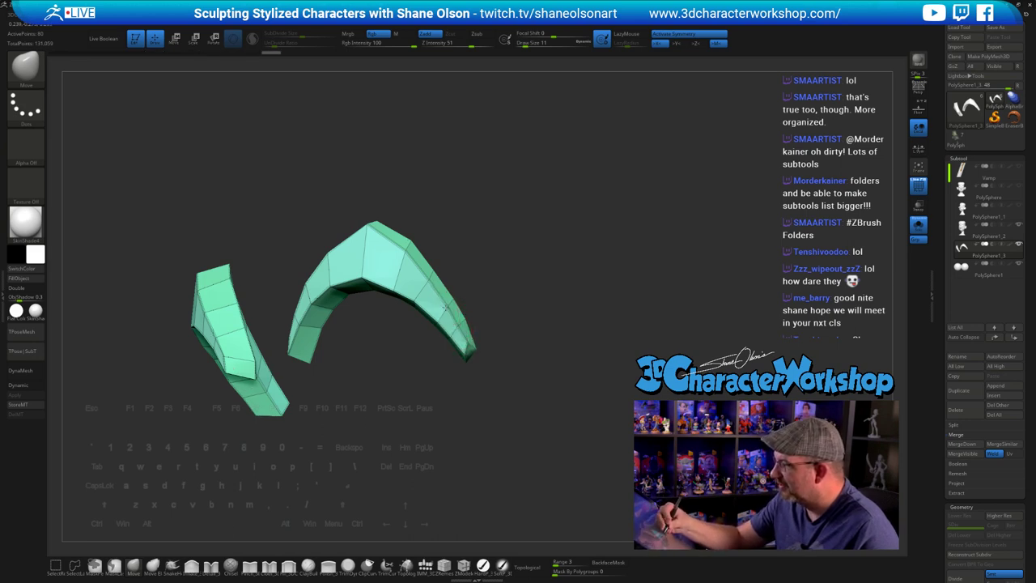
{"action": "right_click_drag", "start_coordinate": [488, 318], "coordinate": [477, 353]}
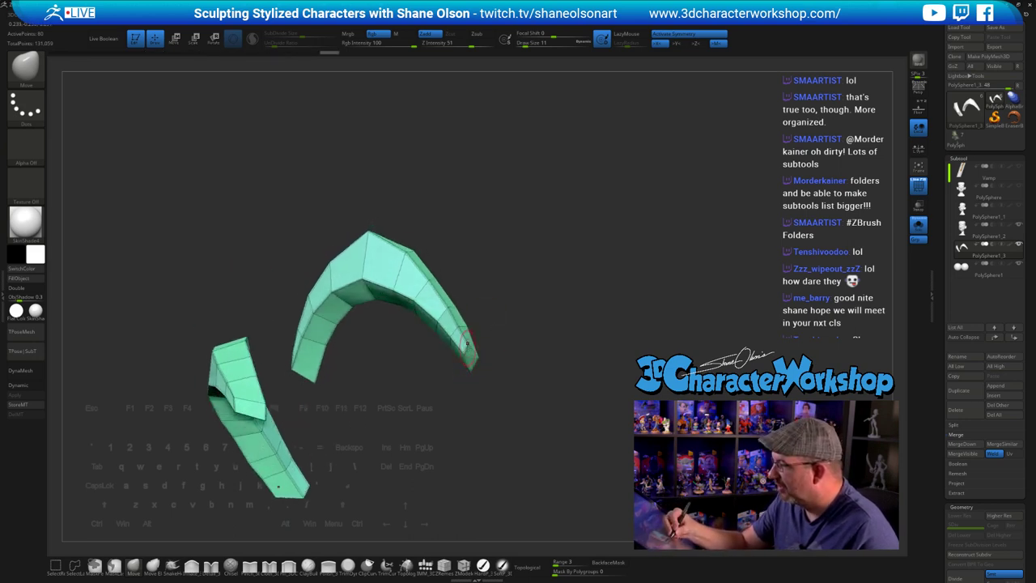
{"action": "left_click_drag", "start_coordinate": [462, 324], "coordinate": [450, 369]}
{"action": "left_click_drag", "start_coordinate": [430, 287], "coordinate": [442, 326]}
{"action": "mouse_move", "coordinate": [536, 339]}
{"action": "left_mouse_down", "text": "alt"}
{"action": "mouse_move", "coordinate": [531, 368]}
{"action": "mouse_move", "coordinate": [565, 348]}
{"action": "mouse_move", "coordinate": [607, 418]}
{"action": "mouse_move", "coordinate": [583, 424]}
{"action": "mouse_move", "coordinate": [603, 456]}
{"action": "mouse_move", "coordinate": [594, 357]}
{"action": "mouse_move", "coordinate": [581, 392]}
{"action": "mouse_move", "coordinate": [587, 370]}
{"action": "mouse_move", "coordinate": [622, 378]}
{"action": "mouse_move", "coordinate": [601, 356]}
{"action": "mouse_move", "coordinate": [559, 365]}
{"action": "mouse_move", "coordinate": [571, 421]}
{"action": "left_mouse_up", "text": "alt"}
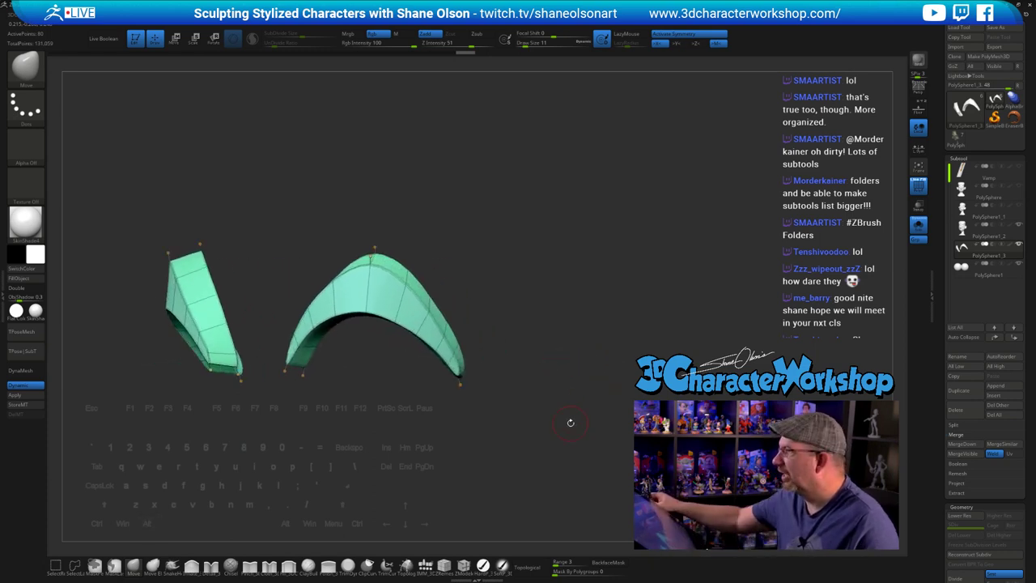
{"action": "left_click_drag", "start_coordinate": [572, 308], "coordinate": [586, 241]}
{"action": "left_click", "coordinate": [918, 225]}
- Enlarge the draw size to about 50 and adjust the eyebrows' outer ends against the head from below
{"action": "key", "text": "s"}
{"action": "left_click_drag", "start_coordinate": [143, 293], "coordinate": [150, 293]}
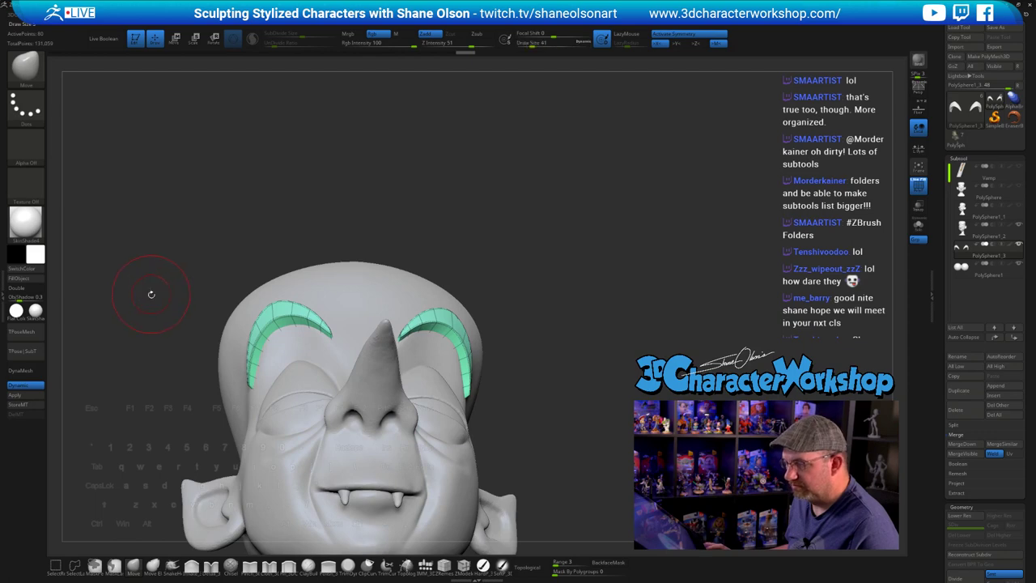
{"action": "mouse_move", "coordinate": [186, 334]}
{"action": "left_mouse_down"}
{"action": "mouse_move", "coordinate": [169, 302]}
{"action": "mouse_move", "coordinate": [178, 317]}
{"action": "left_mouse_up"}
{"action": "key", "text": "s"}
{"action": "left_click_drag", "start_coordinate": [178, 319], "coordinate": [181, 318]}
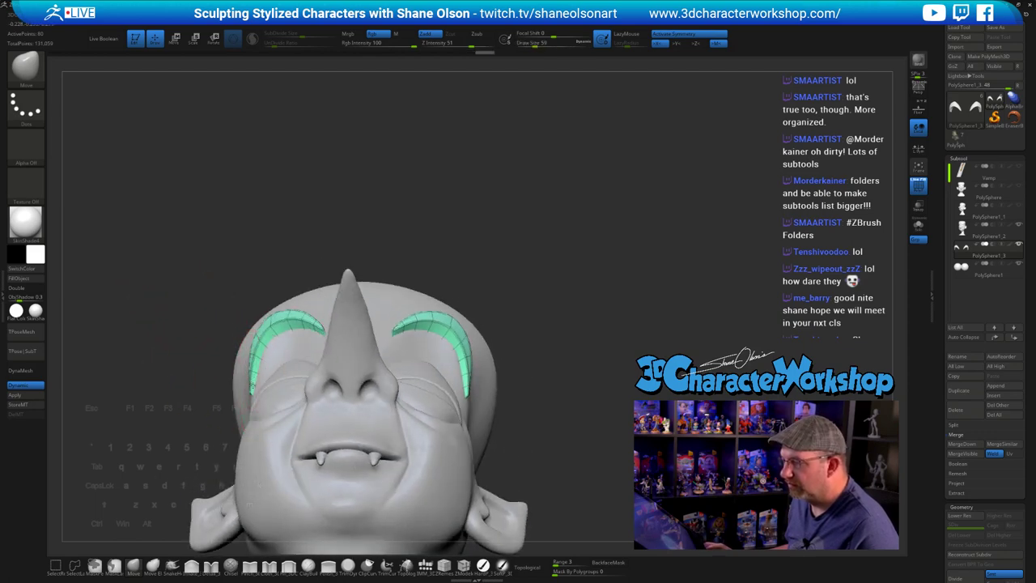
{"action": "left_click_drag", "start_coordinate": [252, 382], "coordinate": [258, 378]}
{"action": "left_click_drag", "start_coordinate": [156, 283], "coordinate": [229, 230]}
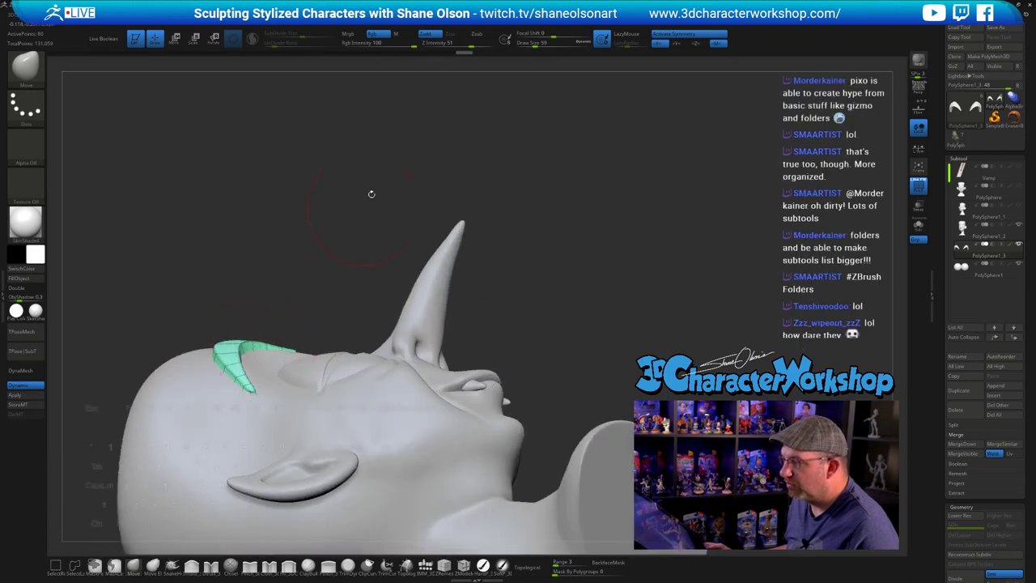
{"action": "left_click_drag", "start_coordinate": [370, 192], "coordinate": [563, 297]}
{"action": "left_click_drag", "start_coordinate": [571, 303], "coordinate": [615, 282]}
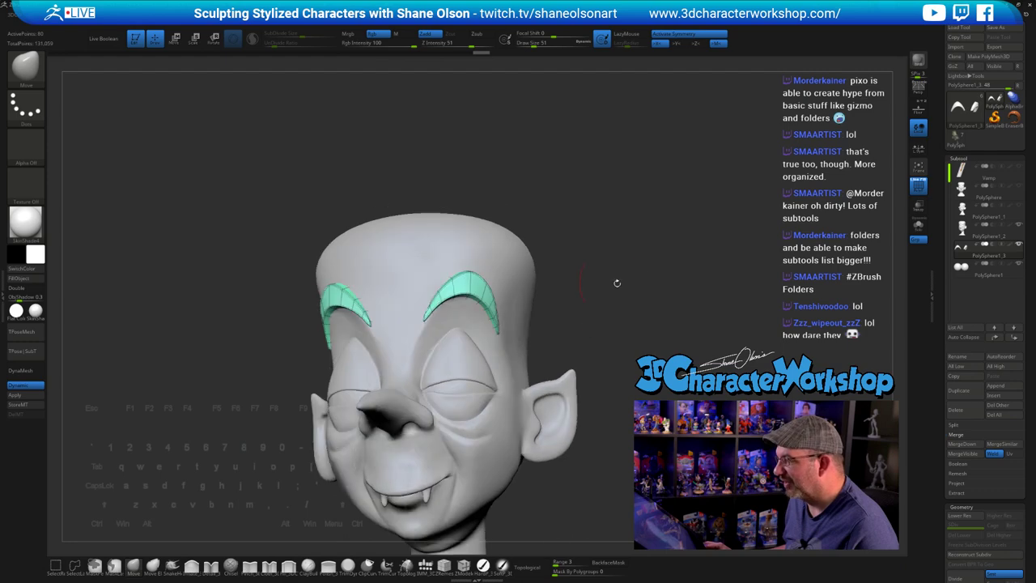
- Refine the eyebrows' arch and their fit to the forehead with the Move brush from several angles
{"action": "left_click_drag", "start_coordinate": [425, 324], "coordinate": [474, 302]}
{"action": "left_click_drag", "start_coordinate": [690, 301], "coordinate": [601, 306]}
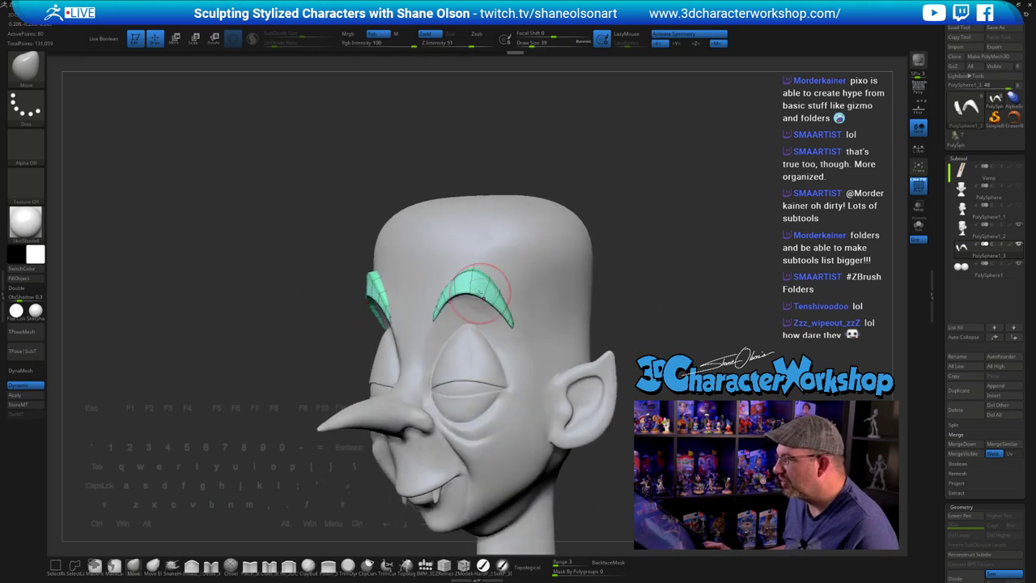
{"action": "left_click_drag", "start_coordinate": [474, 296], "coordinate": [475, 292]}
{"action": "mouse_move", "coordinate": [673, 296]}
{"action": "left_mouse_down"}
{"action": "mouse_move", "coordinate": [631, 292]}
{"action": "mouse_move", "coordinate": [647, 317]}
{"action": "mouse_move", "coordinate": [594, 335]}
{"action": "mouse_move", "coordinate": [562, 238]}
{"action": "left_mouse_up"}
{"action": "left_click_drag", "start_coordinate": [471, 318], "coordinate": [467, 314]}
{"action": "mouse_move", "coordinate": [570, 186]}
{"action": "left_mouse_down"}
{"action": "mouse_move", "coordinate": [667, 275]}
{"action": "mouse_move", "coordinate": [627, 256]}
{"action": "left_mouse_up"}
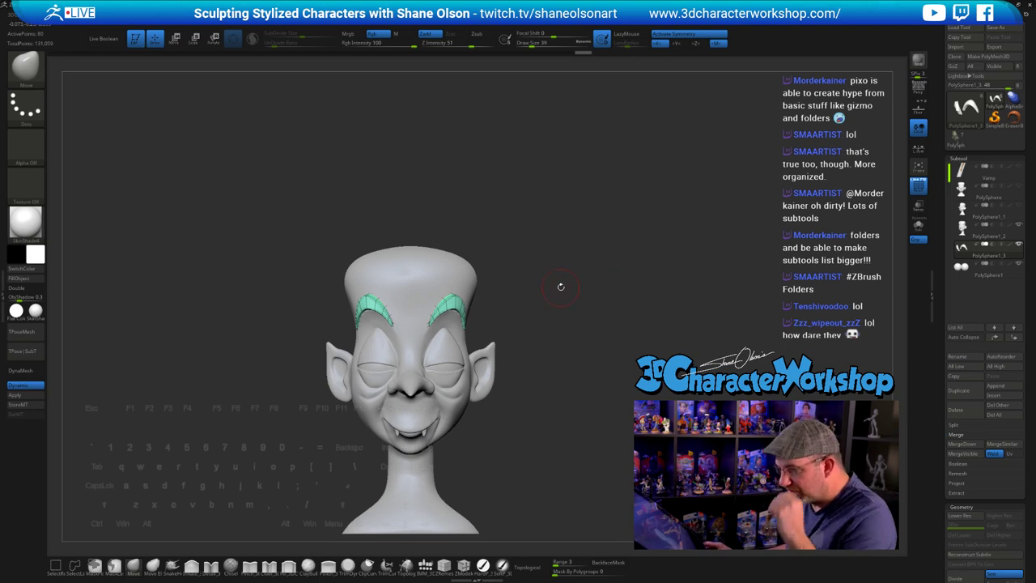
- Hide the PolyFrame, select the head subtool and save the tool over the existing Vamp.ZTL
{"action": "left_click_drag", "start_coordinate": [575, 272], "coordinate": [513, 320], "text": "alt"}
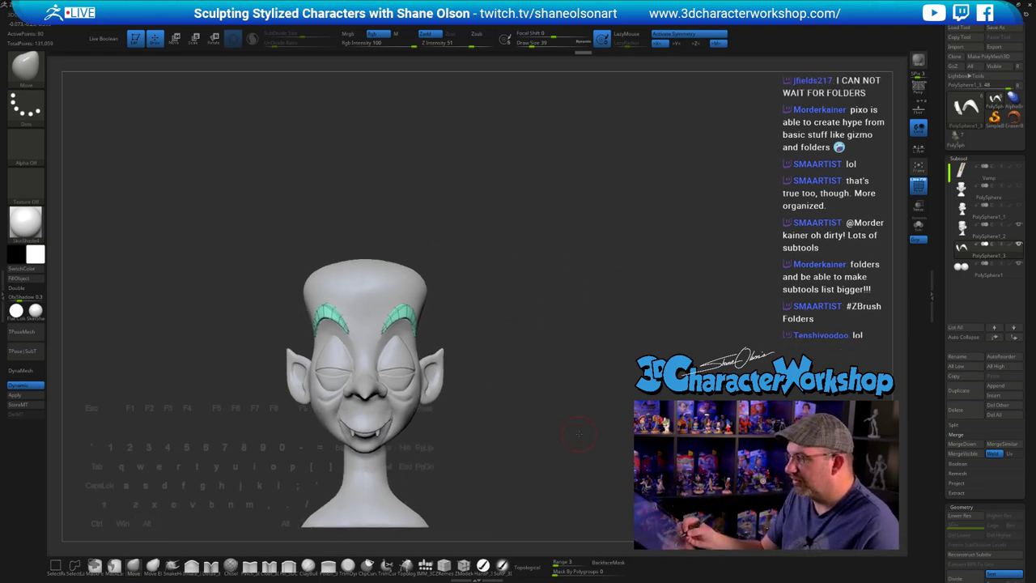
{"action": "left_click_drag", "start_coordinate": [584, 433], "coordinate": [576, 434]}
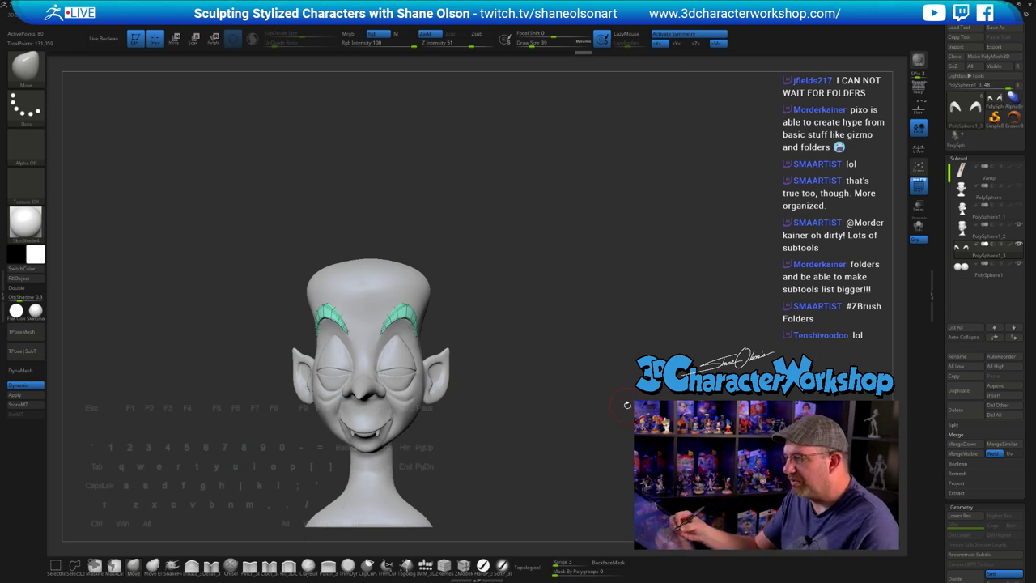
{"action": "mouse_move", "coordinate": [627, 406]}
{"action": "left_mouse_down", "text": "shift"}
{"action": "mouse_move", "coordinate": [589, 378]}
{"action": "mouse_move", "coordinate": [606, 396]}
{"action": "left_mouse_up", "text": "shift"}
{"action": "key", "text": "shift+f"}
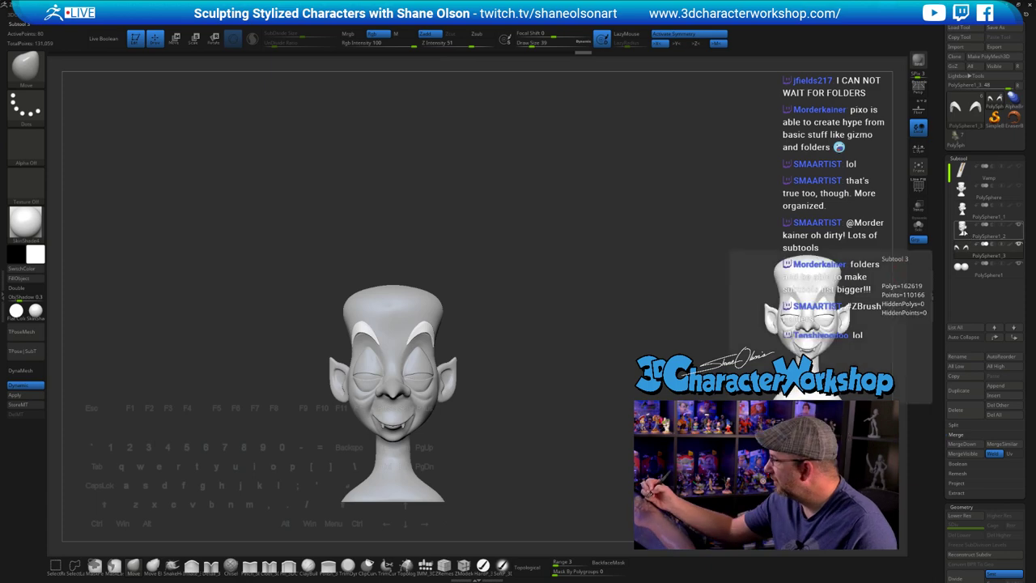
{"action": "left_click", "coordinate": [961, 245]}
{"action": "left_click", "coordinate": [995, 27]}
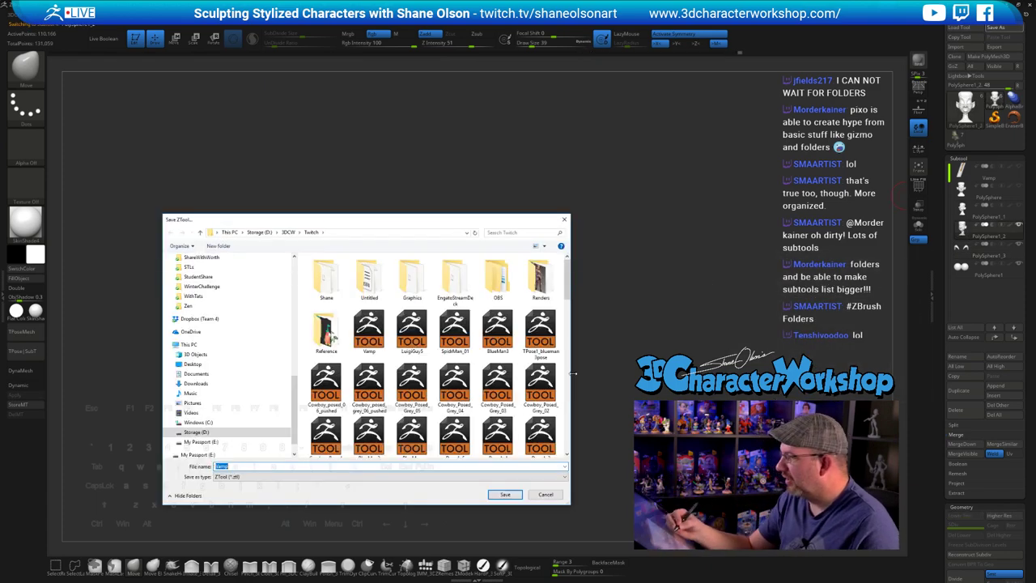
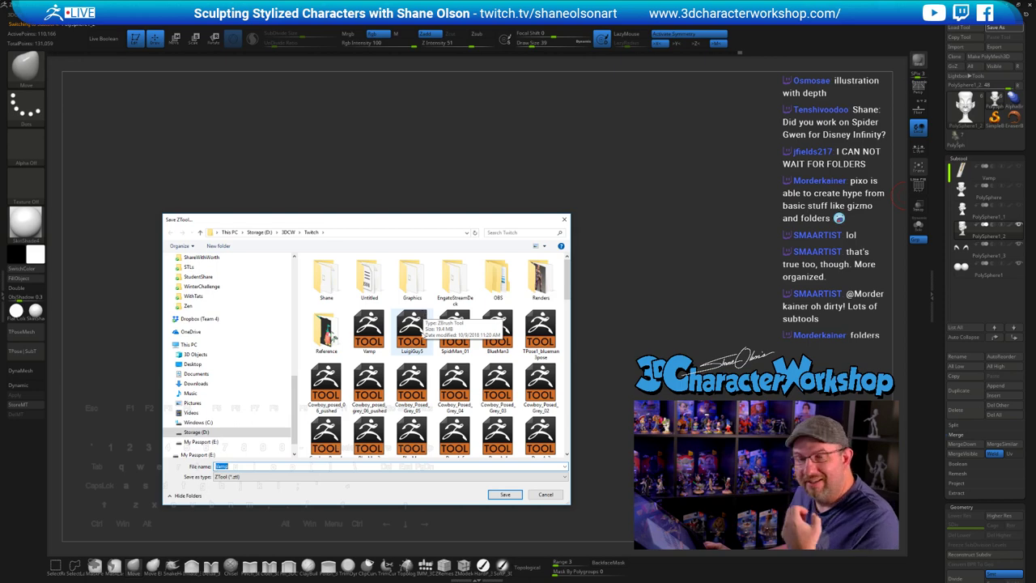
{"action": "left_click", "coordinate": [505, 494]}
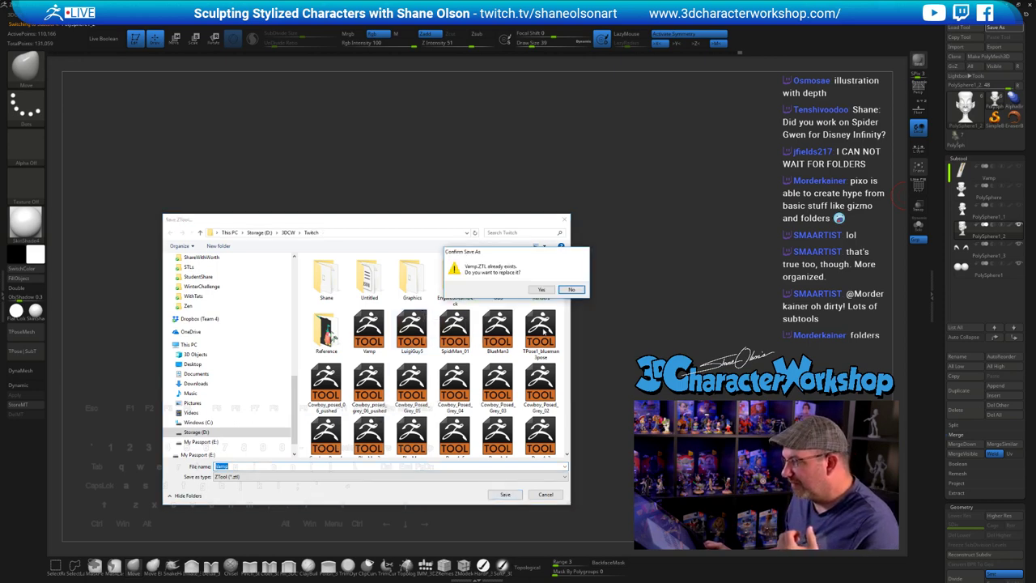
{"action": "left_click", "coordinate": [541, 289]}
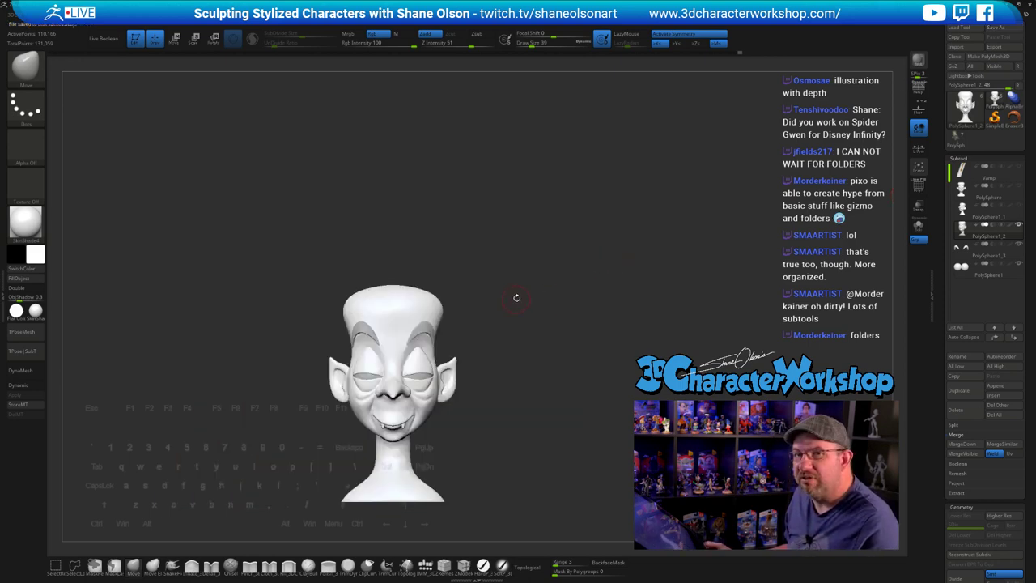
- Set the draw size to 83 and insert a QuadSphere-2 mesh on the centre of the forehead with the insert-mesh brush
{"action": "key", "text": "s"}
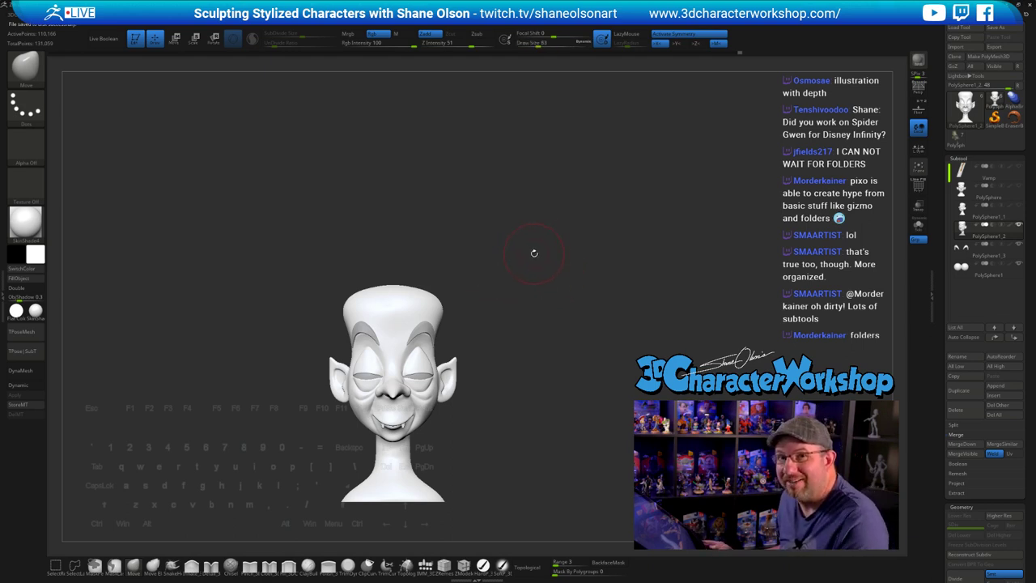
{"action": "left_click_drag", "start_coordinate": [508, 258], "coordinate": [535, 252], "text": "alt"}
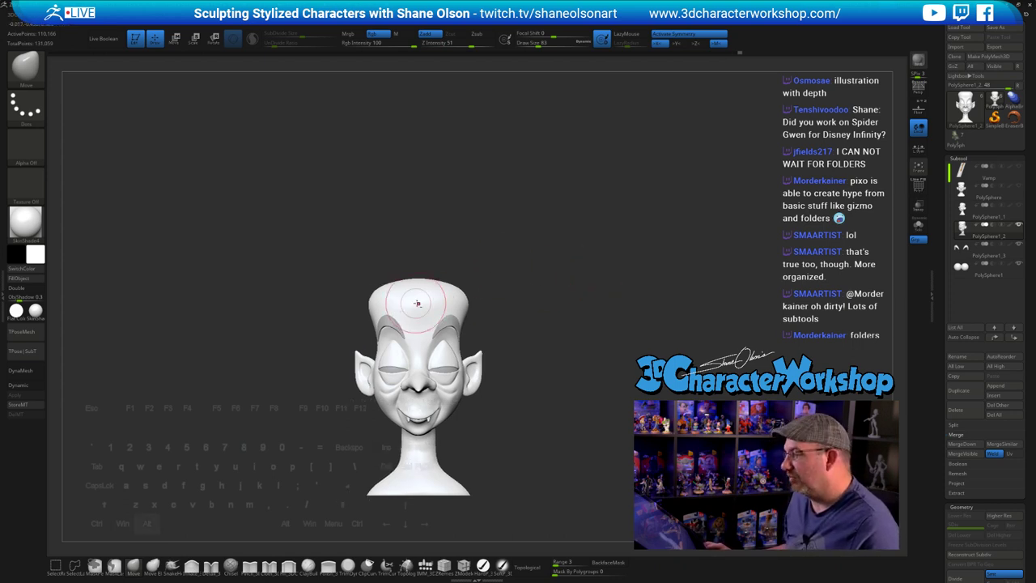
{"action": "left_click_drag", "start_coordinate": [527, 344], "coordinate": [584, 308]}
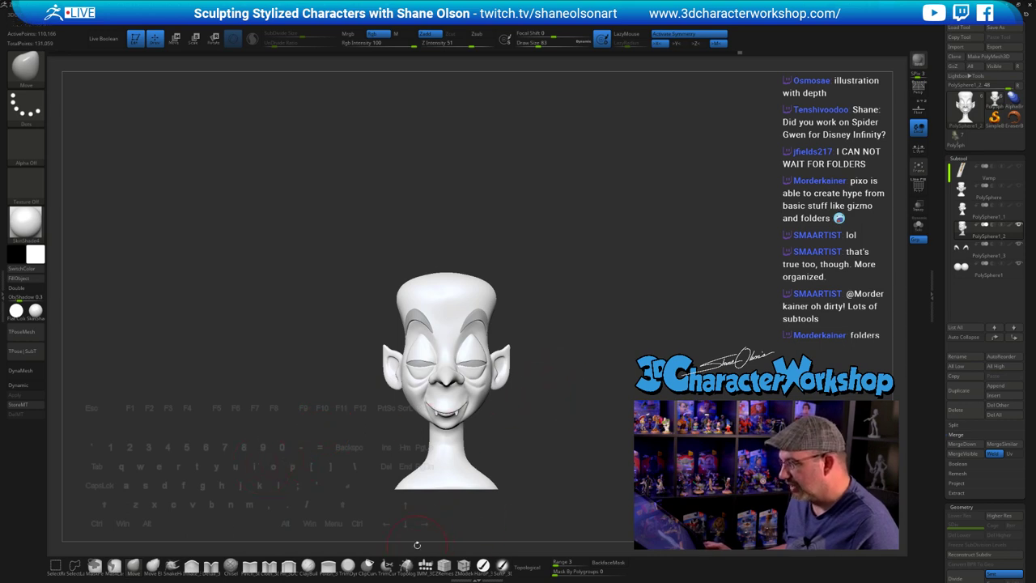
{"action": "left_click", "coordinate": [424, 565]}
{"action": "left_click", "coordinate": [99, 63]}
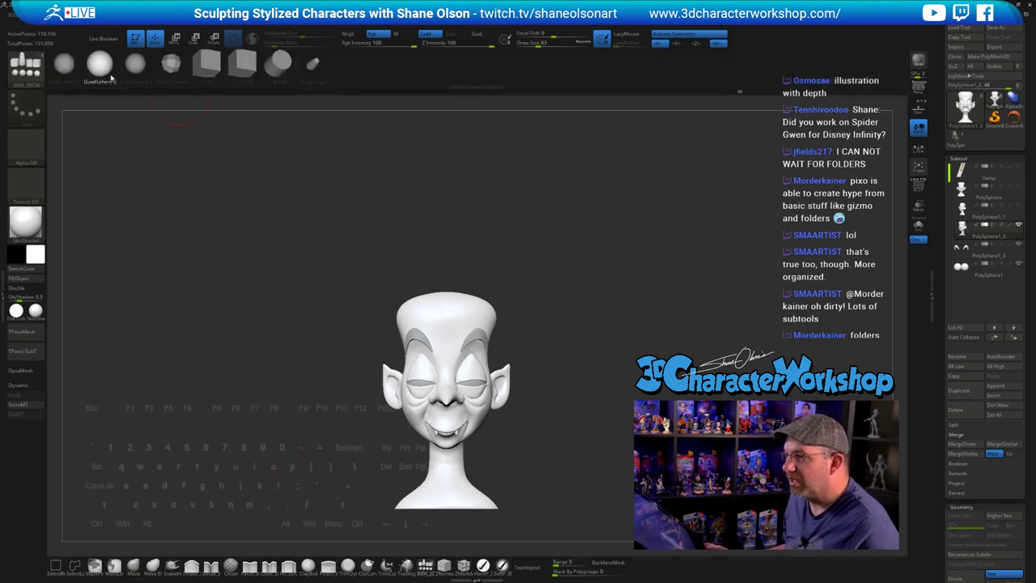
{"action": "left_click_drag", "start_coordinate": [447, 313], "coordinate": [452, 363]}
{"action": "left_click_drag", "start_coordinate": [638, 361], "coordinate": [583, 362], "text": "shift"}
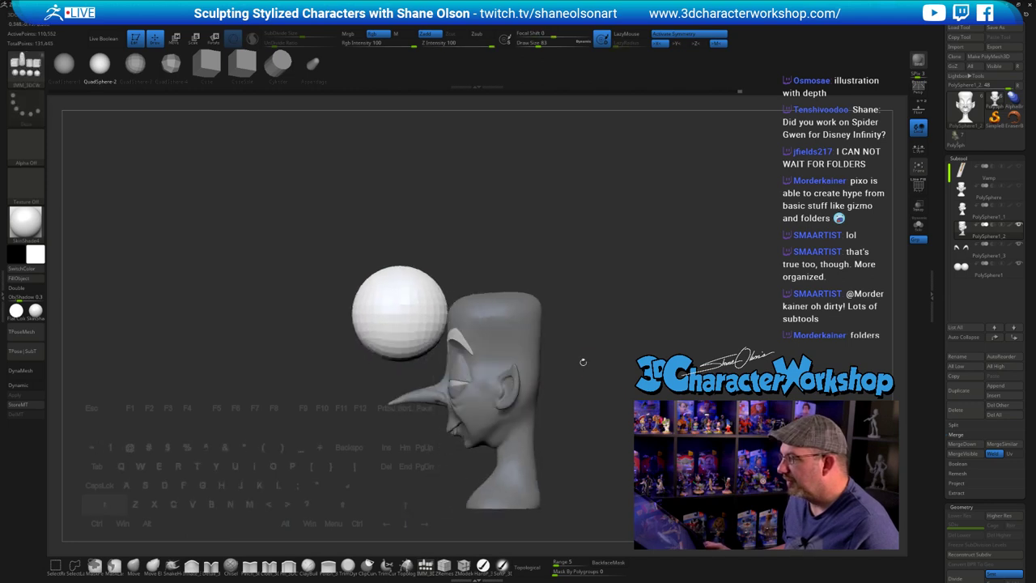
- Move the inserted sphere back onto the crown of the head with the Gizmo and flatten it vertically
{"action": "key", "text": "w"}
{"action": "left_click_drag", "start_coordinate": [405, 311], "coordinate": [496, 333]}
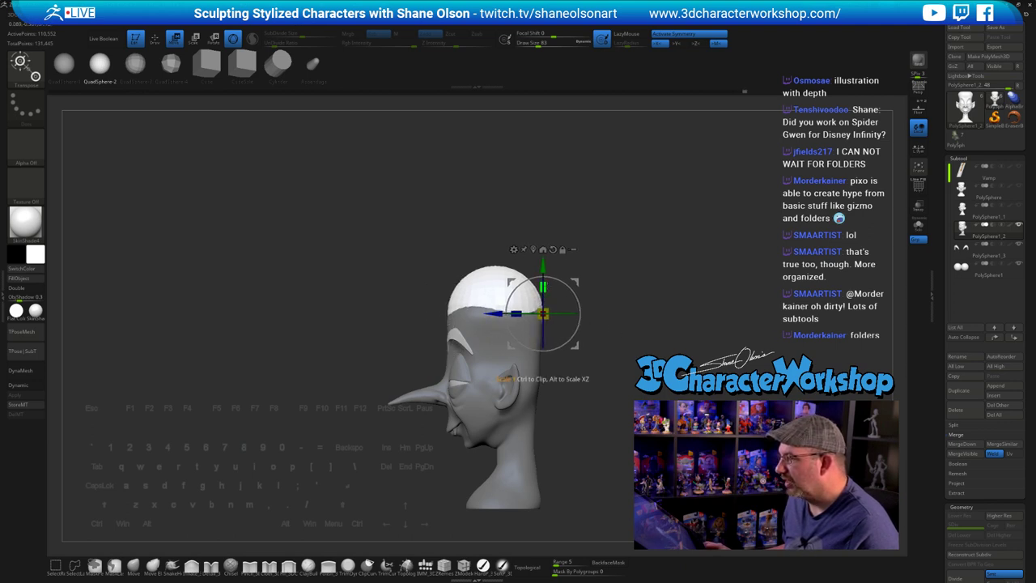
{"action": "left_click_drag", "start_coordinate": [543, 286], "coordinate": [543, 303]}
{"action": "left_click_drag", "start_coordinate": [636, 321], "coordinate": [607, 318]}
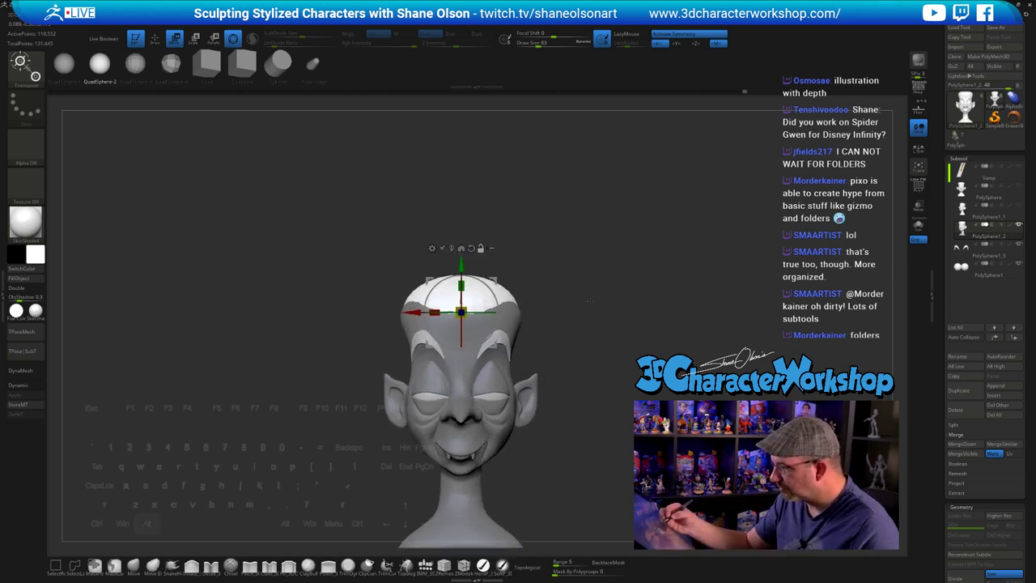
{"action": "key", "text": "q"}
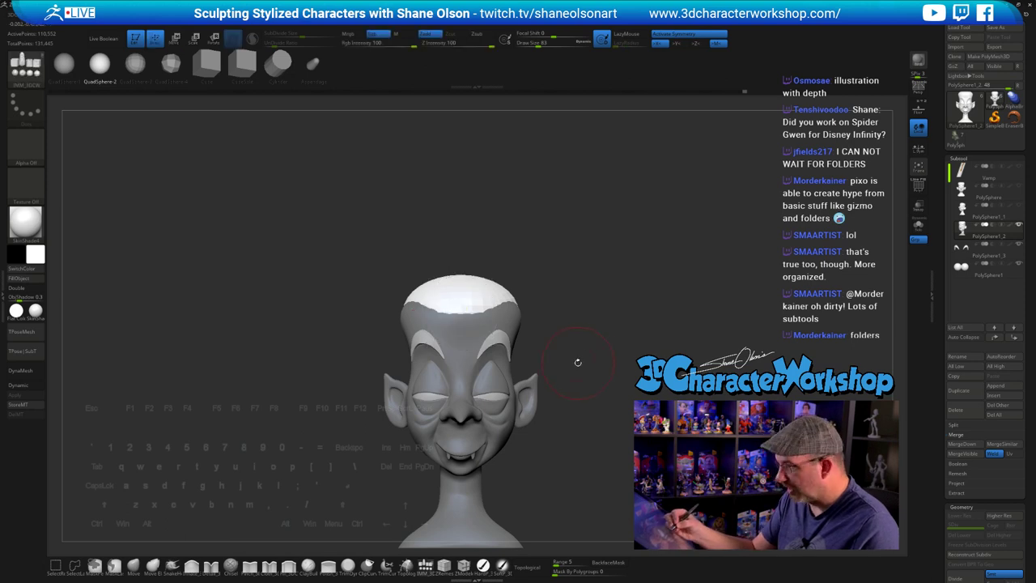
- Separate the flattened sphere on the crown into its own subtool with Split Unmasked Points
{"action": "left_click_drag", "start_coordinate": [580, 352], "coordinate": [555, 363]}
{"action": "key", "text": "space"}
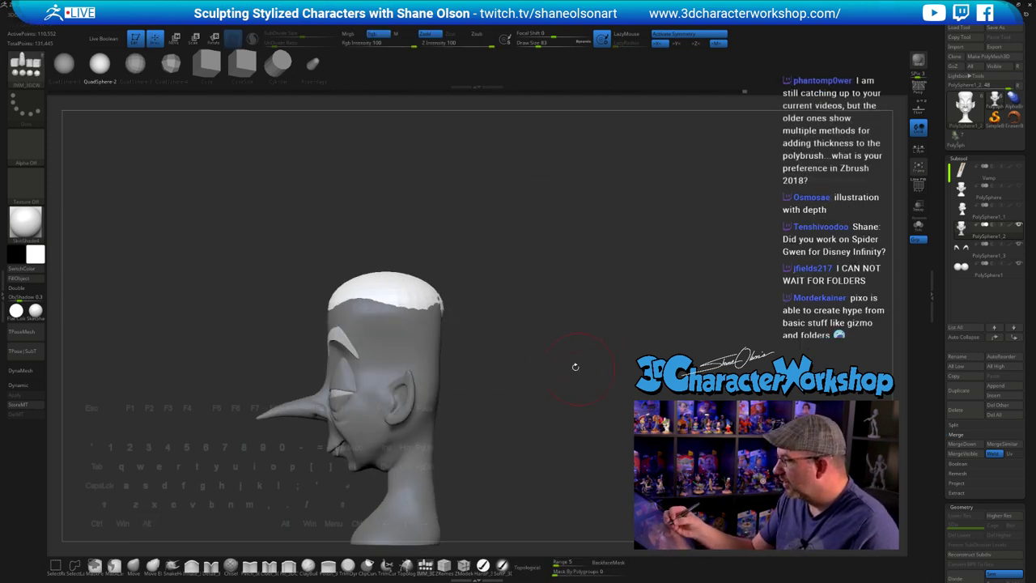
{"action": "key", "text": "space"}
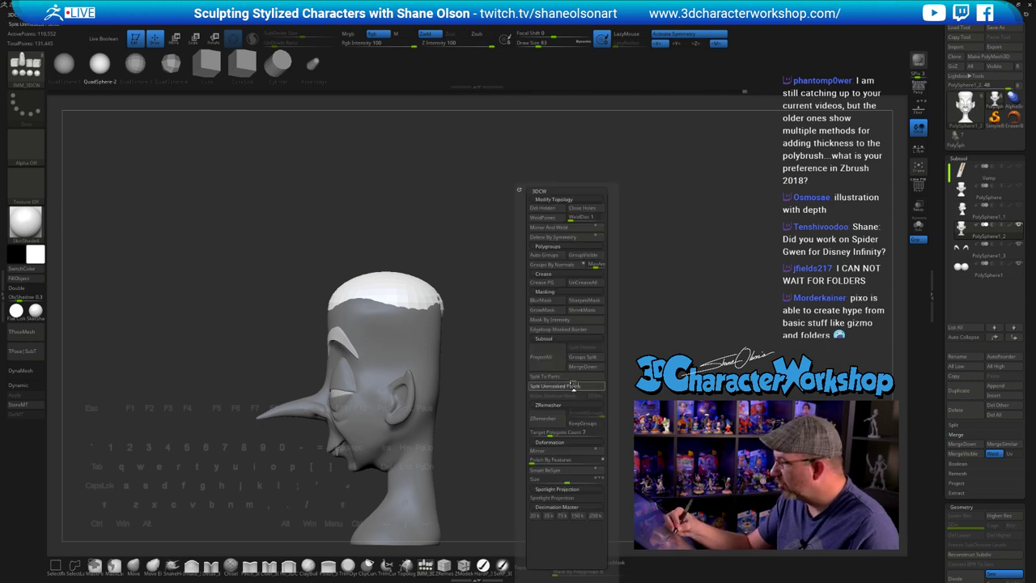
{"action": "left_click", "coordinate": [572, 387]}
{"action": "left_click_drag", "start_coordinate": [601, 335], "coordinate": [600, 303]}
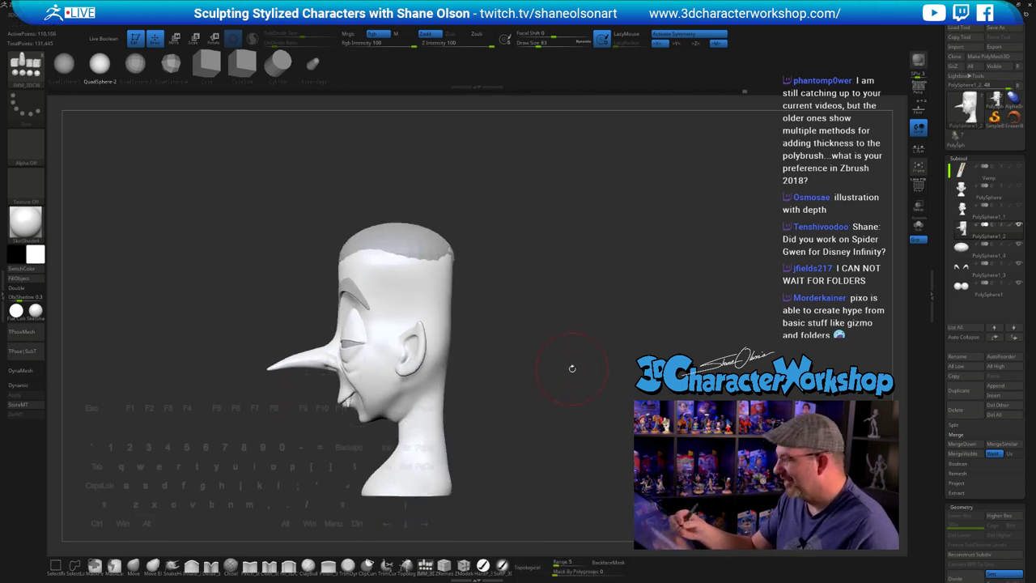
- Select the flattened sphere subtool and examine its fit on the crown from the front and three-quarter views
{"action": "left_click_drag", "start_coordinate": [571, 366], "coordinate": [564, 405]}
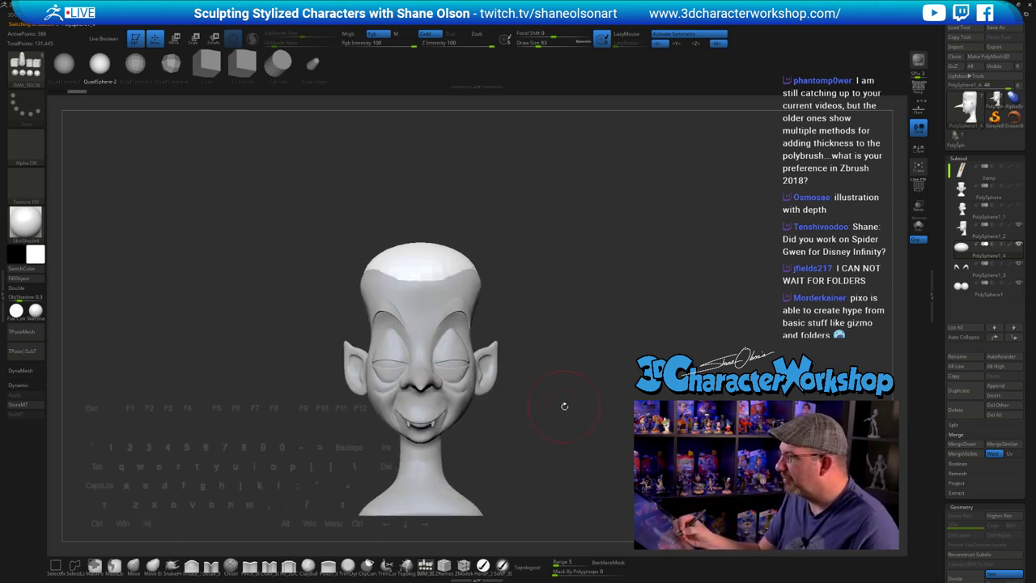
{"action": "left_click_drag", "start_coordinate": [531, 302], "coordinate": [513, 328], "text": "alt"}
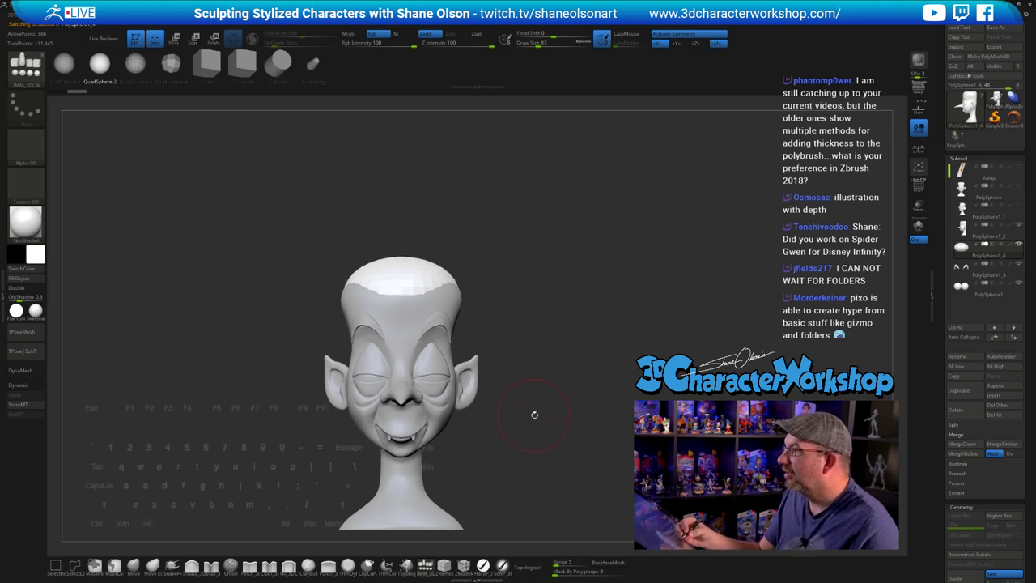
{"action": "mouse_move", "coordinate": [543, 374]}
{"action": "left_mouse_down", "text": "alt"}
{"action": "mouse_move", "coordinate": [542, 324]}
{"action": "mouse_move", "coordinate": [526, 306]}
{"action": "left_mouse_up", "text": "alt"}
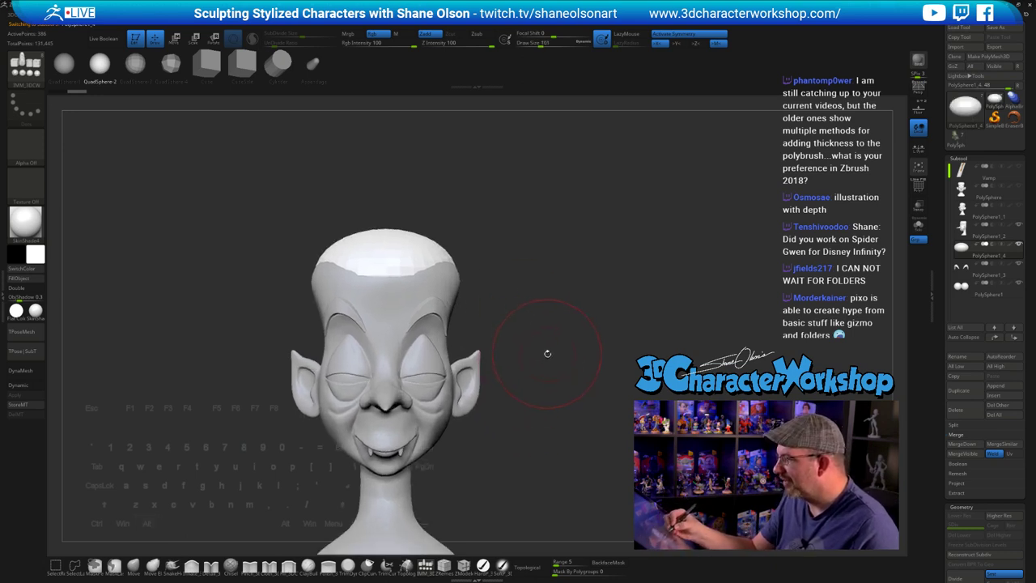
{"action": "left_click_drag", "start_coordinate": [547, 353], "coordinate": [540, 358], "text": "alt"}
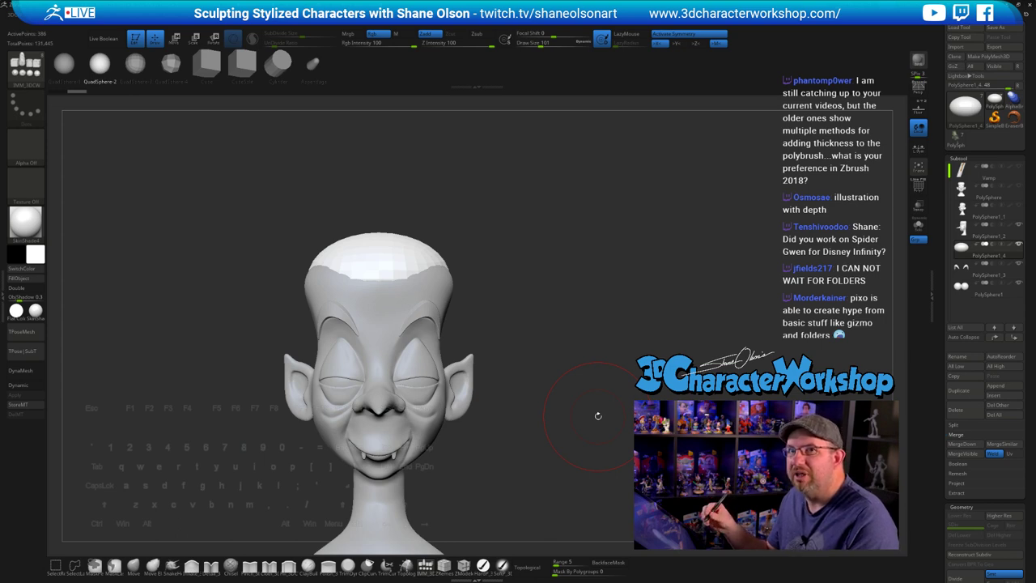
{"action": "left_click_drag", "start_coordinate": [603, 373], "coordinate": [564, 425]}
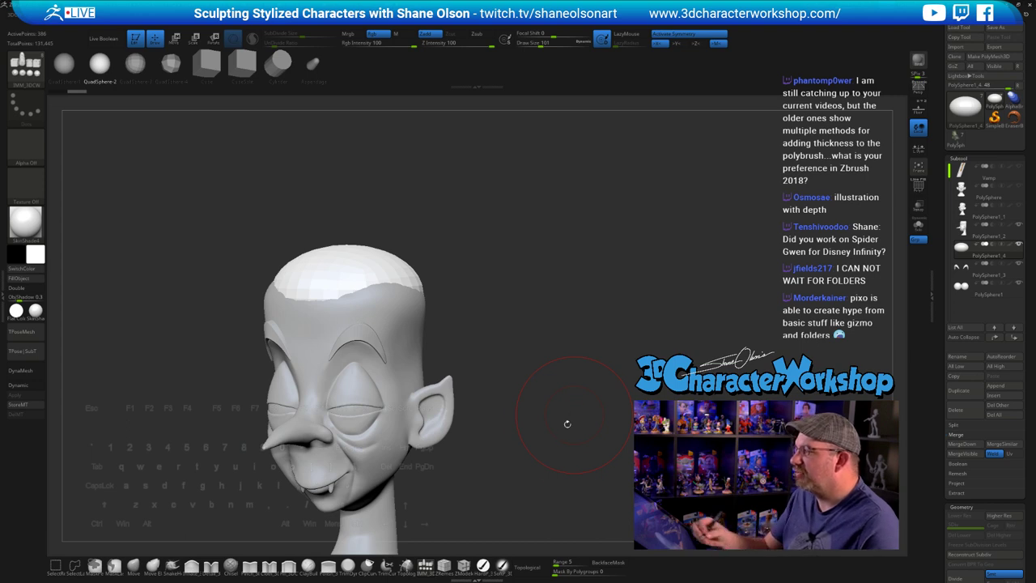
{"action": "left_click_drag", "start_coordinate": [567, 423], "coordinate": [513, 317]}
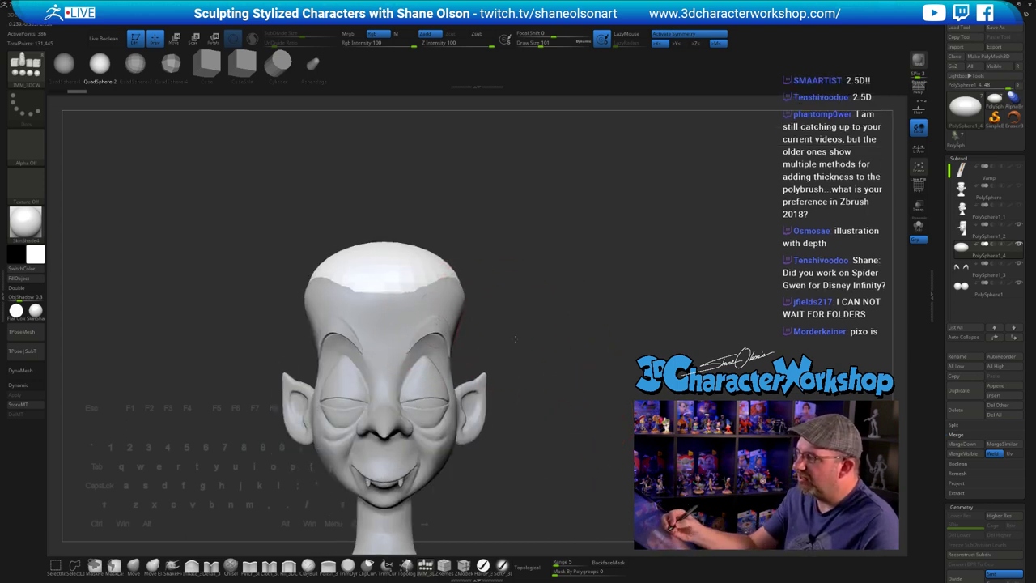
{"action": "left_click_drag", "start_coordinate": [559, 356], "coordinate": [553, 363]}
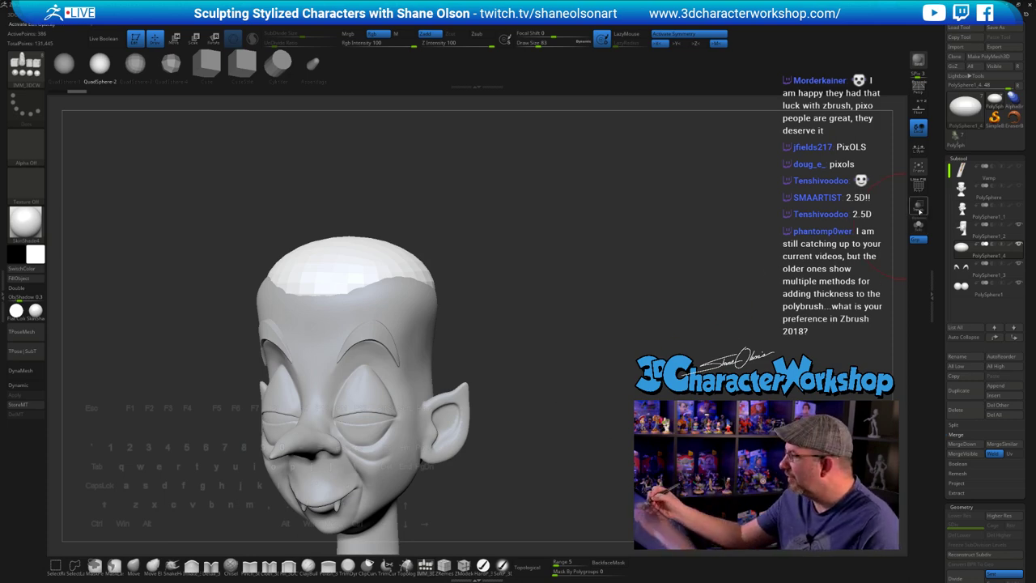
- Make the other subtools transparent and shape the sphere's front and lower edges around the hairline with the Move brush
{"action": "mouse_move", "coordinate": [562, 398]}
{"action": "left_mouse_down"}
{"action": "mouse_move", "coordinate": [569, 315]}
{"action": "mouse_move", "coordinate": [571, 330]}
{"action": "left_mouse_up"}
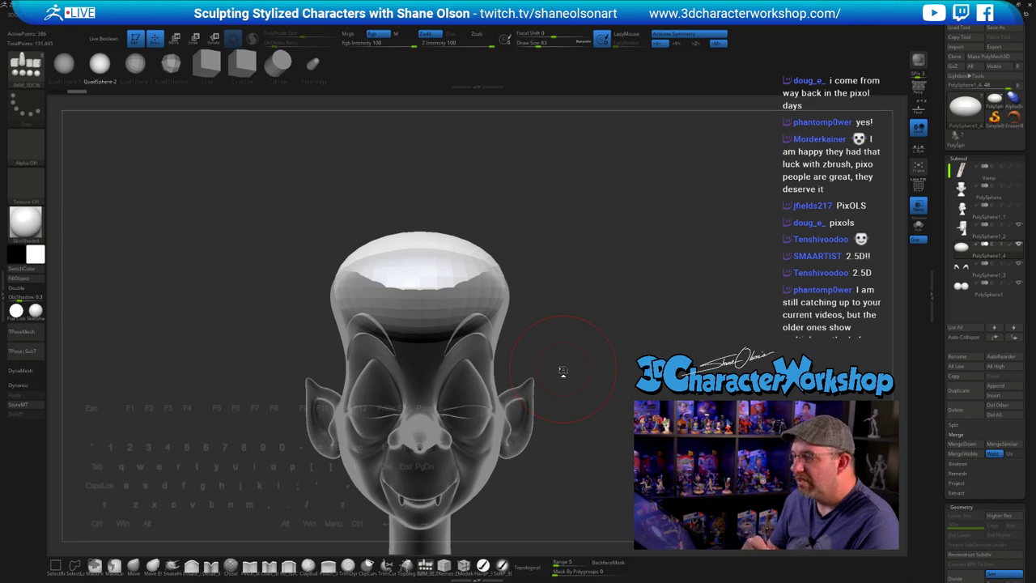
{"action": "key", "text": "s"}
{"action": "left_click", "coordinate": [577, 341]}
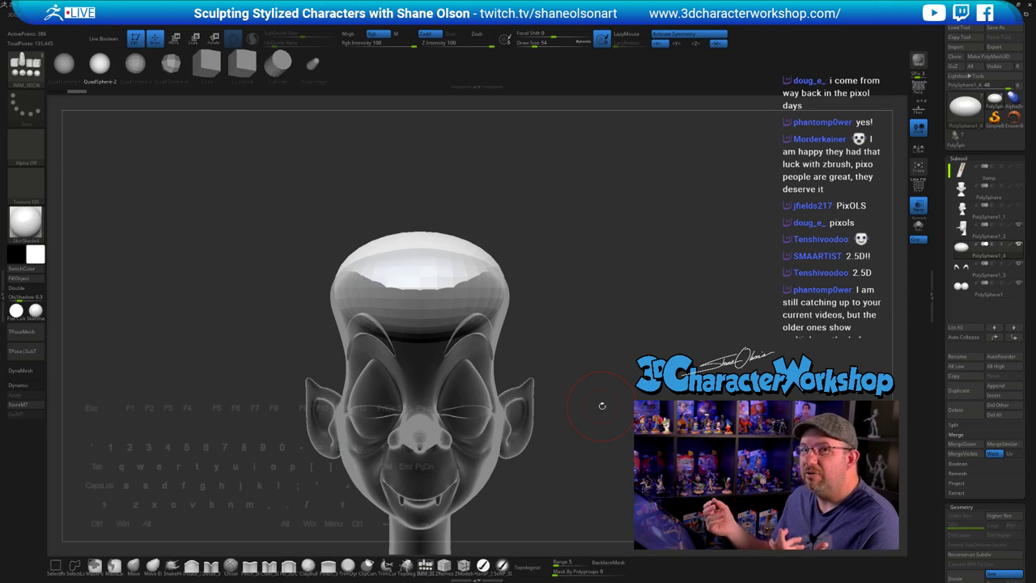
{"action": "left_click_drag", "start_coordinate": [601, 404], "coordinate": [577, 302]}
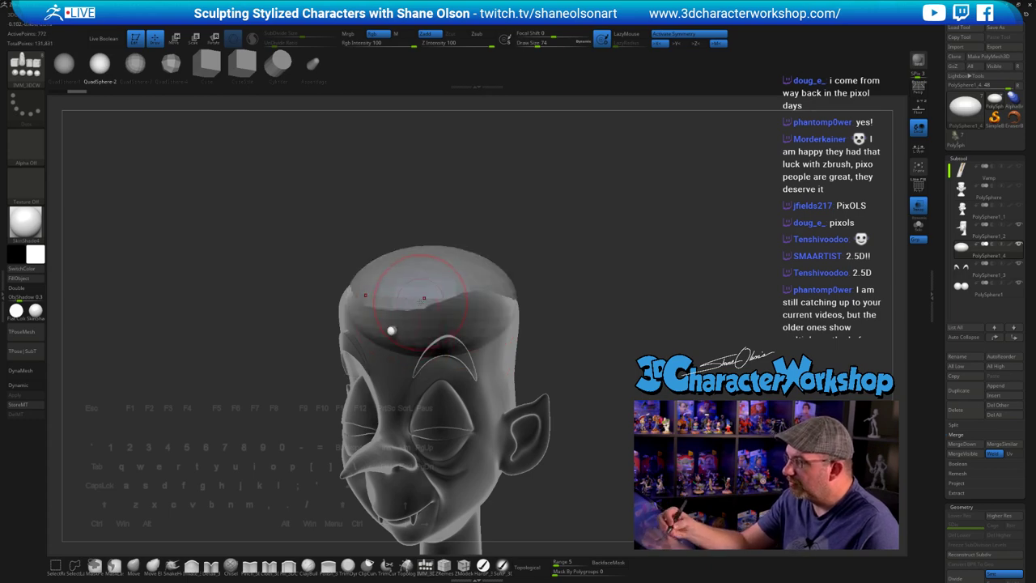
{"action": "left_click", "coordinate": [134, 566]}
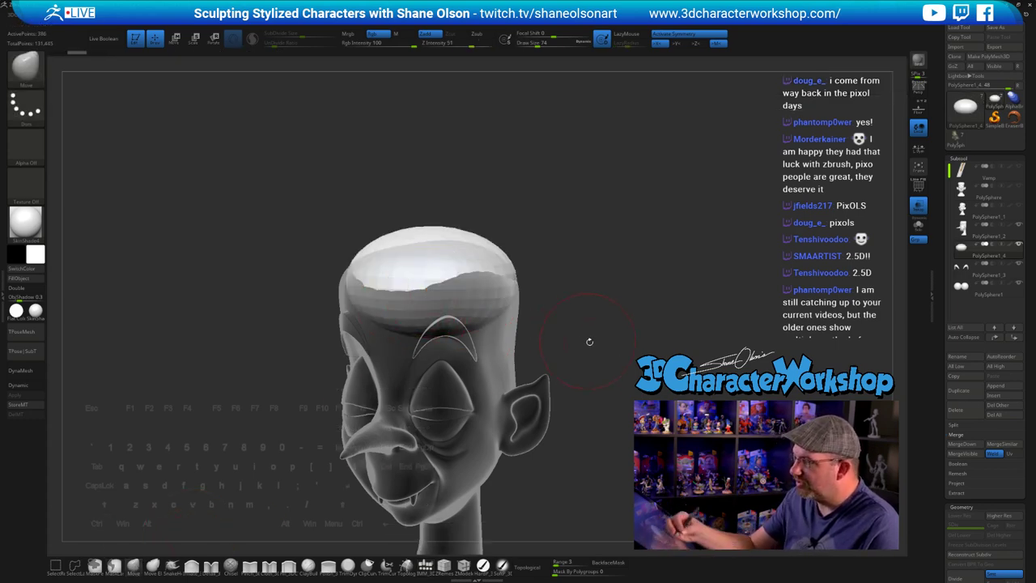
{"action": "left_click_drag", "start_coordinate": [590, 340], "coordinate": [577, 372]}
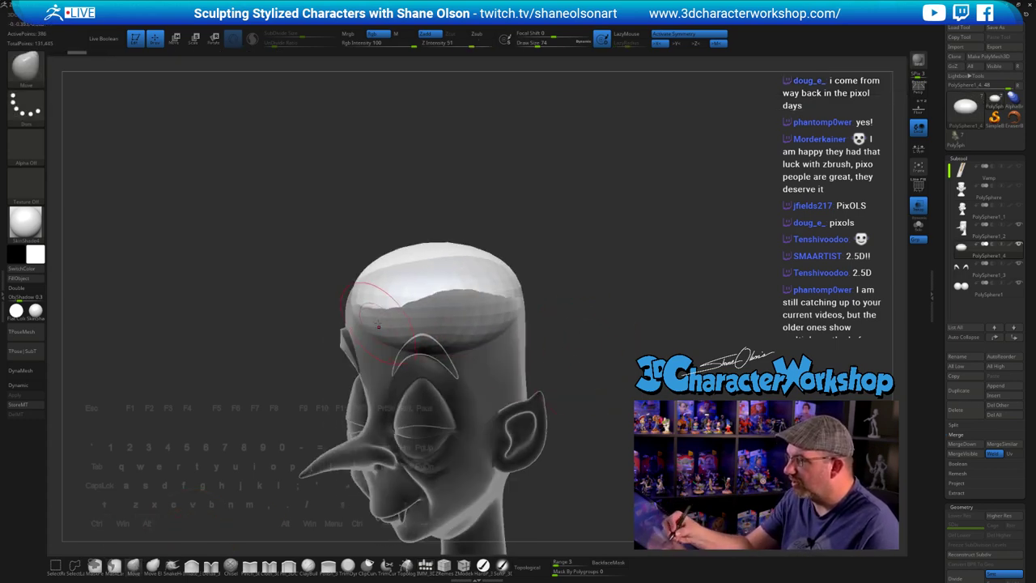
{"action": "mouse_move", "coordinate": [609, 317]}
{"action": "left_mouse_down"}
{"action": "mouse_move", "coordinate": [623, 308]}
{"action": "mouse_move", "coordinate": [561, 307]}
{"action": "mouse_move", "coordinate": [615, 354]}
{"action": "mouse_move", "coordinate": [601, 328]}
{"action": "mouse_move", "coordinate": [567, 321]}
{"action": "mouse_move", "coordinate": [631, 316]}
{"action": "mouse_move", "coordinate": [476, 315]}
{"action": "mouse_move", "coordinate": [438, 288]}
{"action": "mouse_move", "coordinate": [453, 270]}
{"action": "left_mouse_up"}
{"action": "mouse_move", "coordinate": [663, 333]}
{"action": "left_mouse_down"}
{"action": "mouse_move", "coordinate": [608, 340]}
{"action": "mouse_move", "coordinate": [544, 317]}
{"action": "left_mouse_up"}
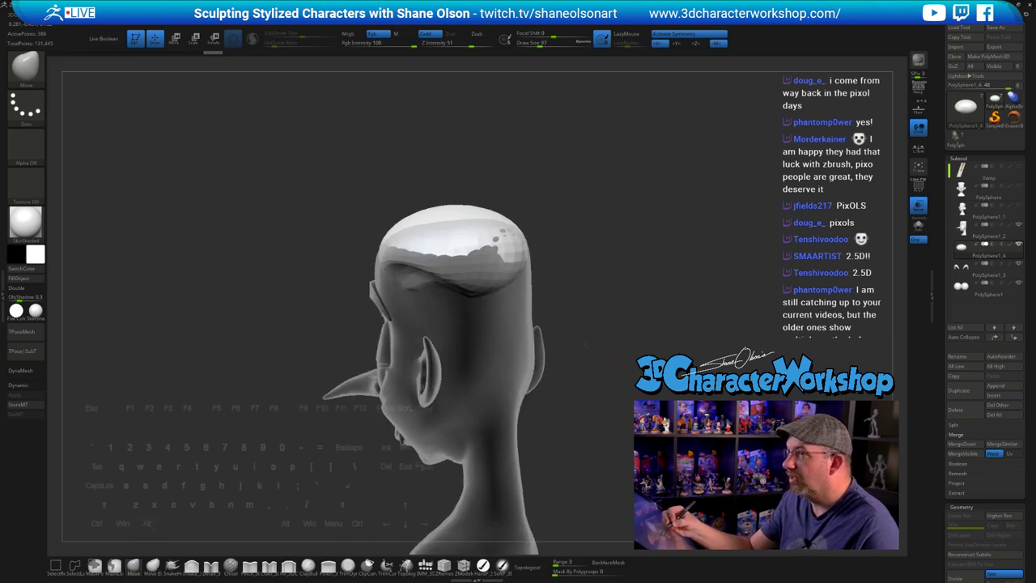
- Pull the sphere's rear edge down the back of the skull with the Move brush at draw size 97
{"action": "left_click_drag", "start_coordinate": [484, 277], "coordinate": [518, 339]}
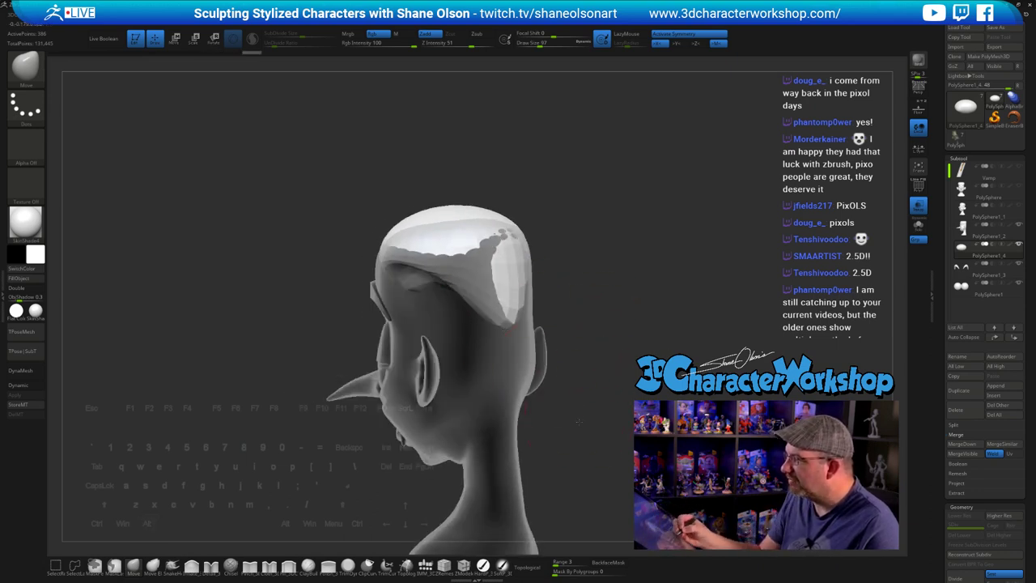
{"action": "left_click_drag", "start_coordinate": [689, 416], "coordinate": [593, 421]}
{"action": "left_click_drag", "start_coordinate": [446, 303], "coordinate": [449, 335]}
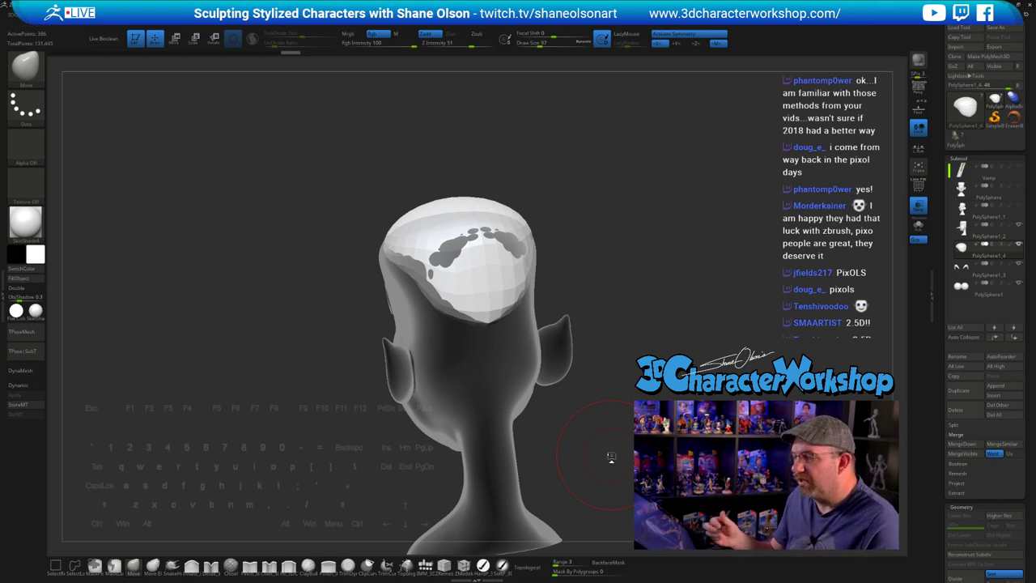
- Extend the hair mass down to the nape and shape its sides behind the ears with the Move brush at draw size 124
{"action": "mouse_move", "coordinate": [323, 344]}
{"action": "left_mouse_down"}
{"action": "mouse_move", "coordinate": [541, 358]}
{"action": "mouse_move", "coordinate": [543, 331]}
{"action": "left_mouse_up"}
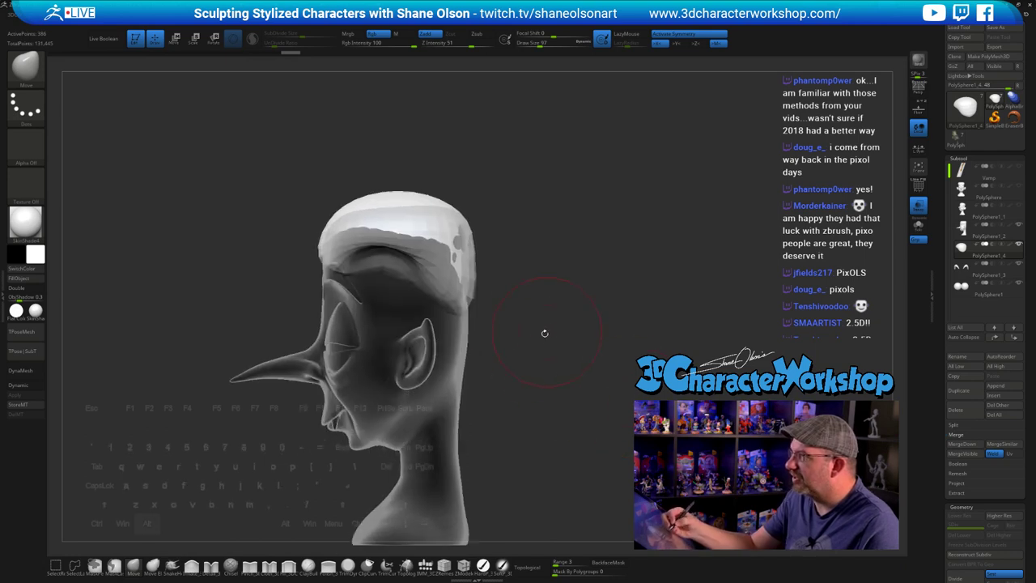
{"action": "left_click_drag", "start_coordinate": [507, 296], "coordinate": [511, 299]}
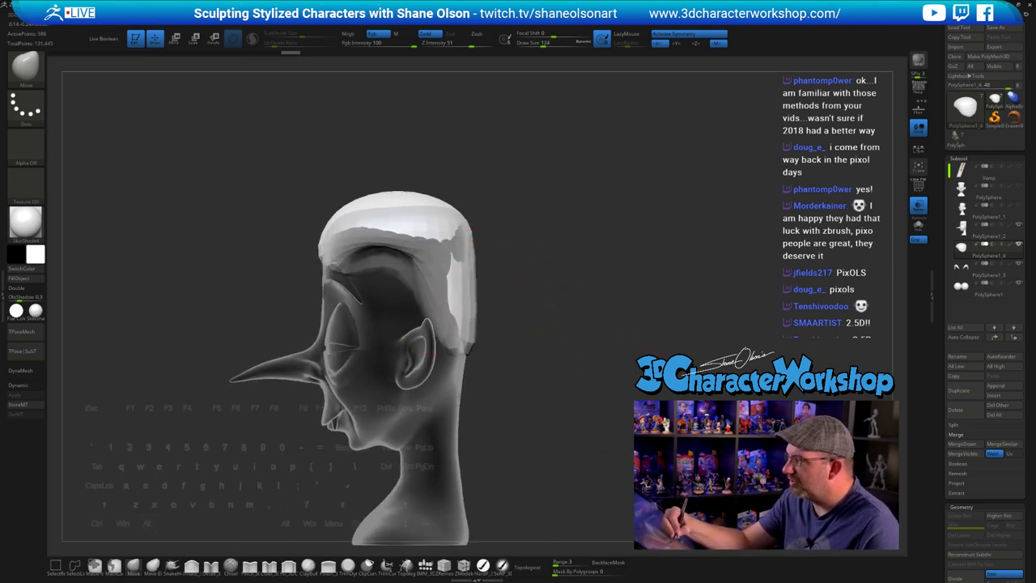
{"action": "left_click_drag", "start_coordinate": [507, 387], "coordinate": [490, 407]}
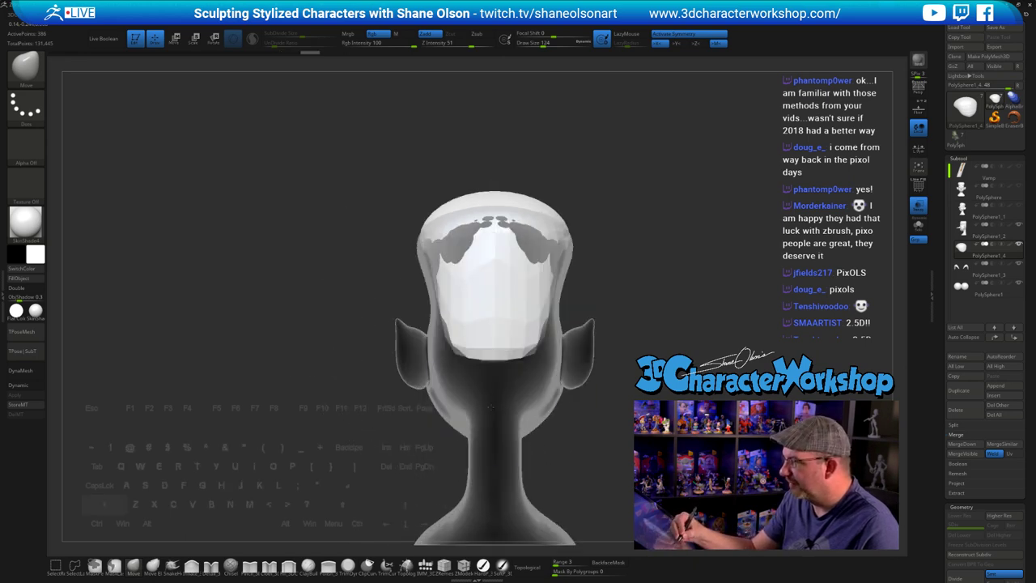
{"action": "left_click_drag", "start_coordinate": [591, 427], "coordinate": [453, 316]}
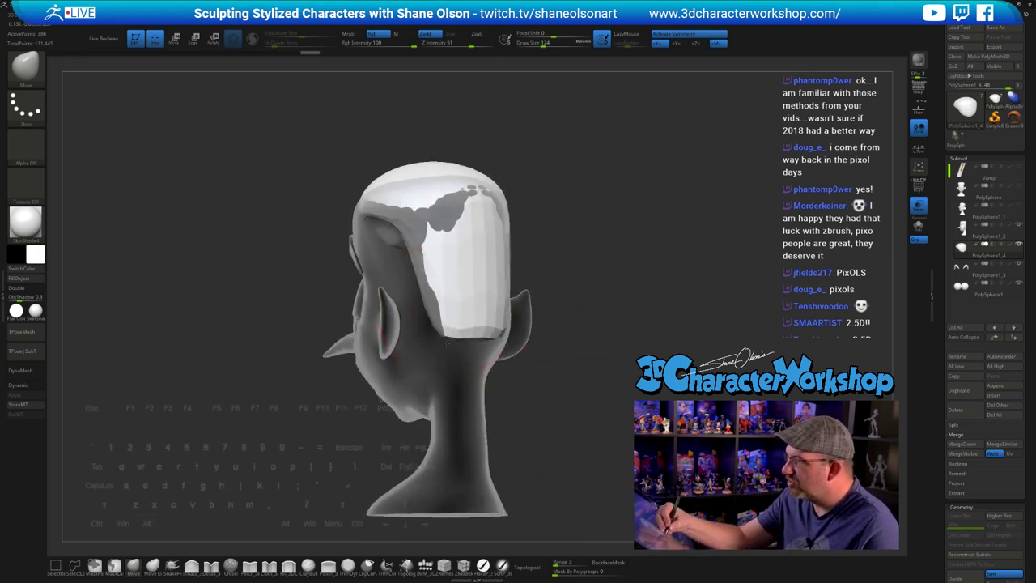
{"action": "left_click_drag", "start_coordinate": [558, 380], "coordinate": [488, 367], "text": "shift"}
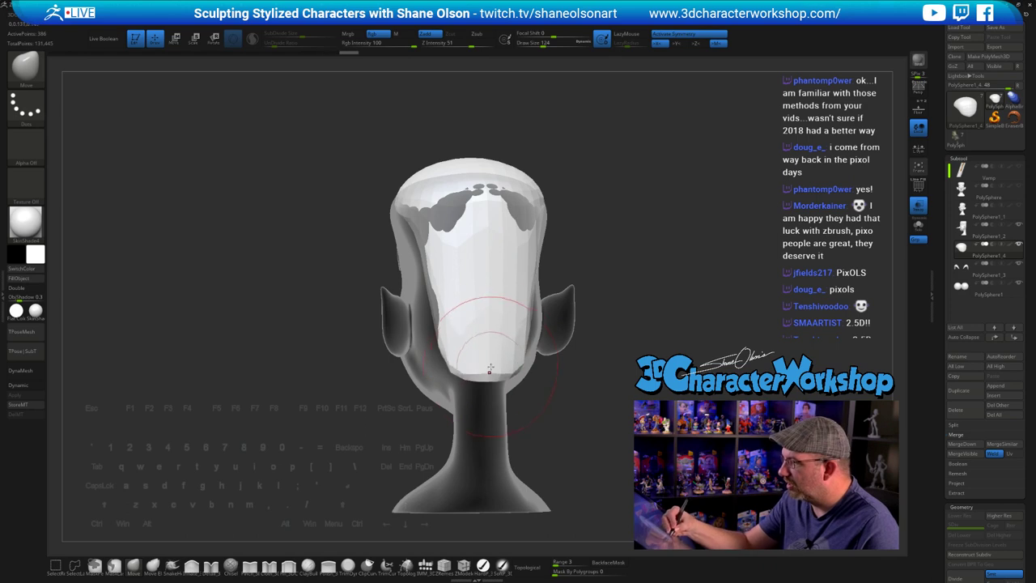
{"action": "left_click_drag", "start_coordinate": [543, 405], "coordinate": [572, 397]}
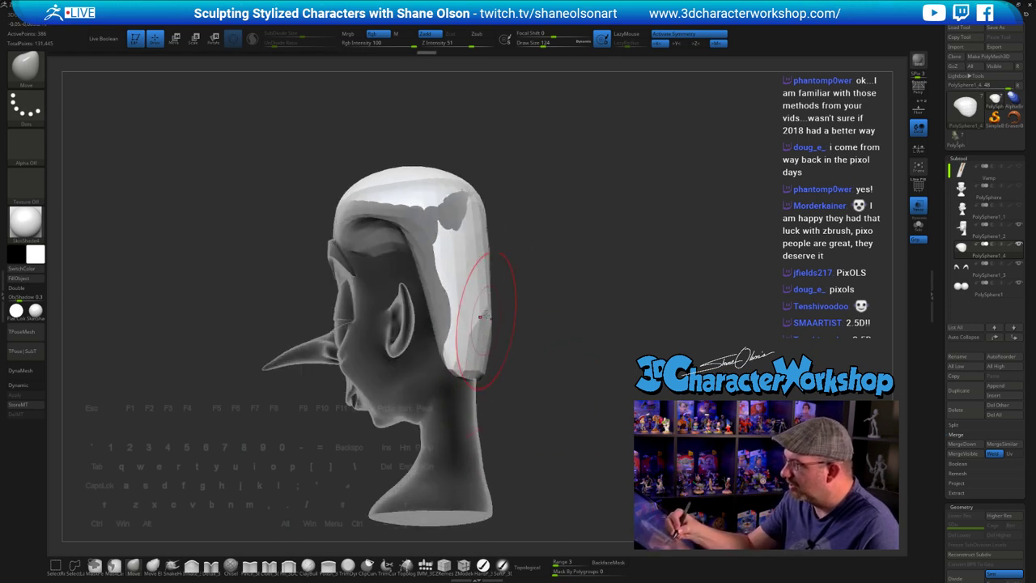
{"action": "mouse_move", "coordinate": [510, 294]}
{"action": "left_mouse_down"}
{"action": "mouse_move", "coordinate": [556, 301]}
{"action": "mouse_move", "coordinate": [508, 314]}
{"action": "left_mouse_up"}
{"action": "mouse_move", "coordinate": [431, 279]}
{"action": "left_mouse_down"}
{"action": "mouse_move", "coordinate": [428, 265]}
{"action": "mouse_move", "coordinate": [409, 265]}
{"action": "mouse_move", "coordinate": [422, 343]}
{"action": "mouse_move", "coordinate": [417, 335]}
{"action": "left_mouse_up"}
- Show the PolyFrame and retopologize the hair mass with ZRemesher at a target polygon count of 0.18249
{"action": "key", "text": "shift+f"}
{"action": "mouse_move", "coordinate": [540, 386]}
{"action": "left_mouse_down"}
{"action": "mouse_move", "coordinate": [599, 384]}
{"action": "mouse_move", "coordinate": [540, 381]}
{"action": "mouse_move", "coordinate": [572, 364]}
{"action": "mouse_move", "coordinate": [550, 314]}
{"action": "mouse_move", "coordinate": [555, 331]}
{"action": "left_mouse_up"}
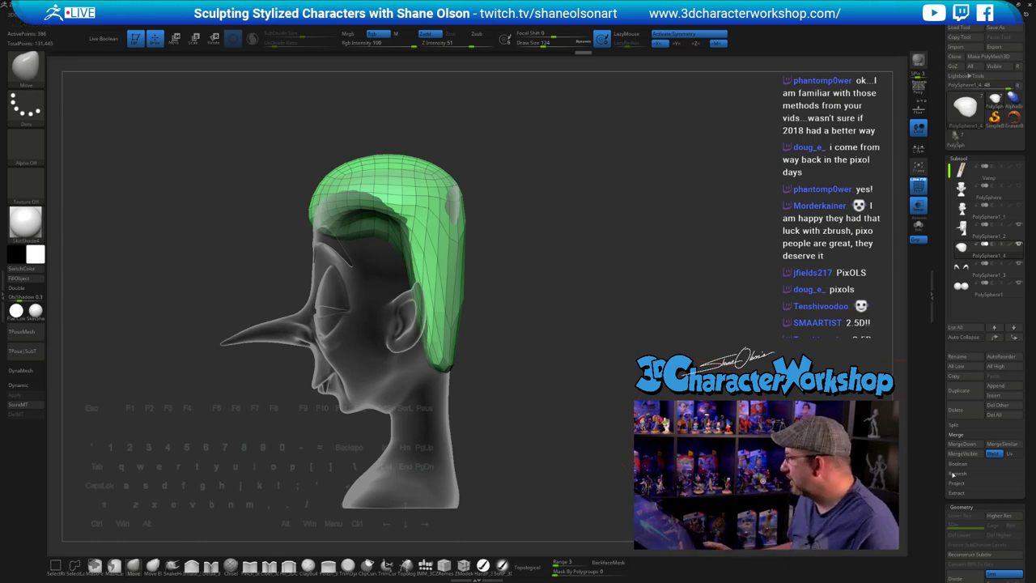
{"action": "left_click_drag", "start_coordinate": [953, 473], "coordinate": [934, 450]}
{"action": "scroll", "coordinate": [939, 496], "scroll_direction": "down", "scroll_amount": 5}
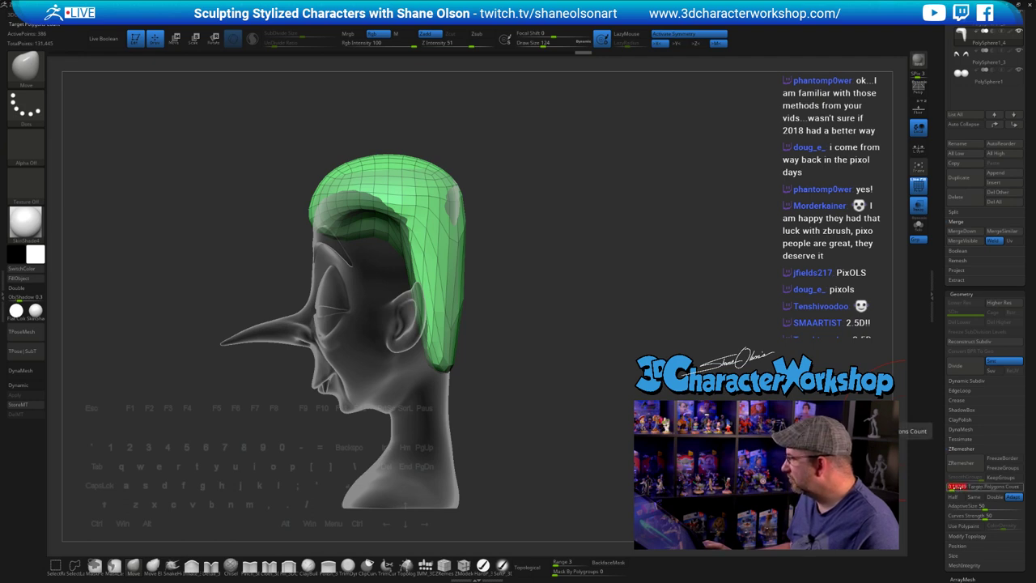
{"action": "left_click", "coordinate": [961, 467]}
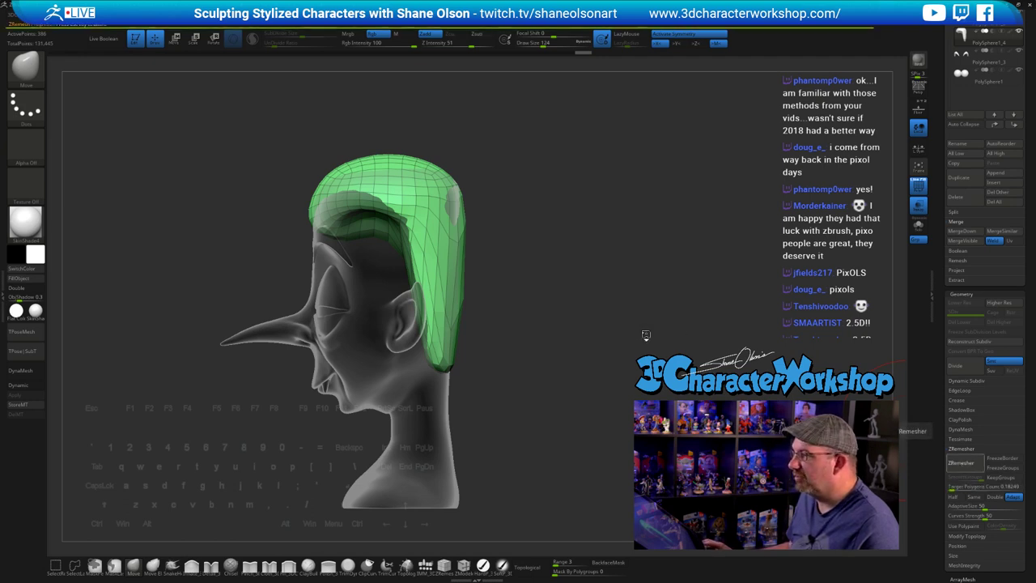
- Pull the back of the remeshed hair outward with the Move brush until it covers the skull poking through
{"action": "left_click_drag", "start_coordinate": [630, 262], "coordinate": [558, 267]}
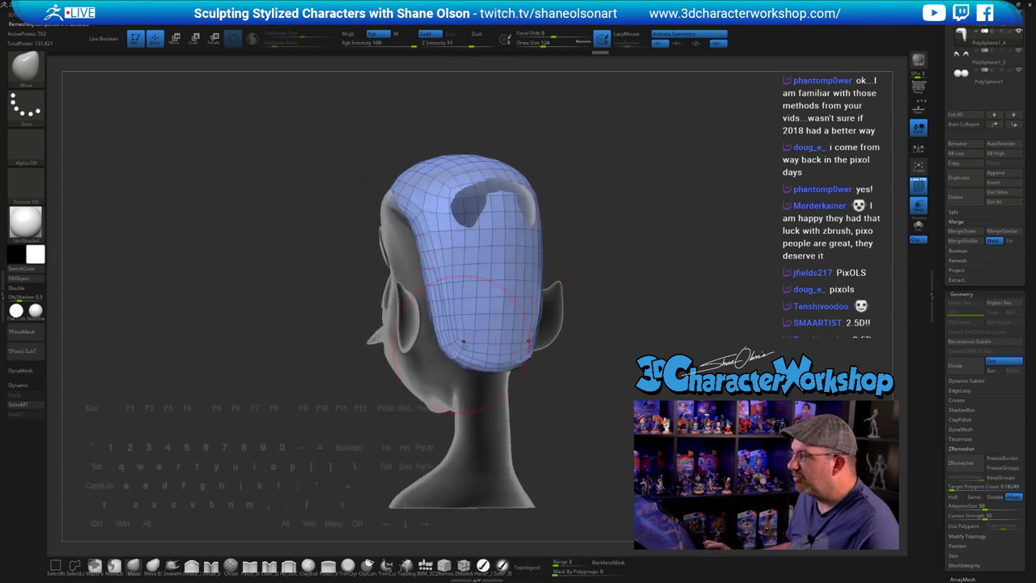
{"action": "left_click_drag", "start_coordinate": [566, 348], "coordinate": [645, 352]}
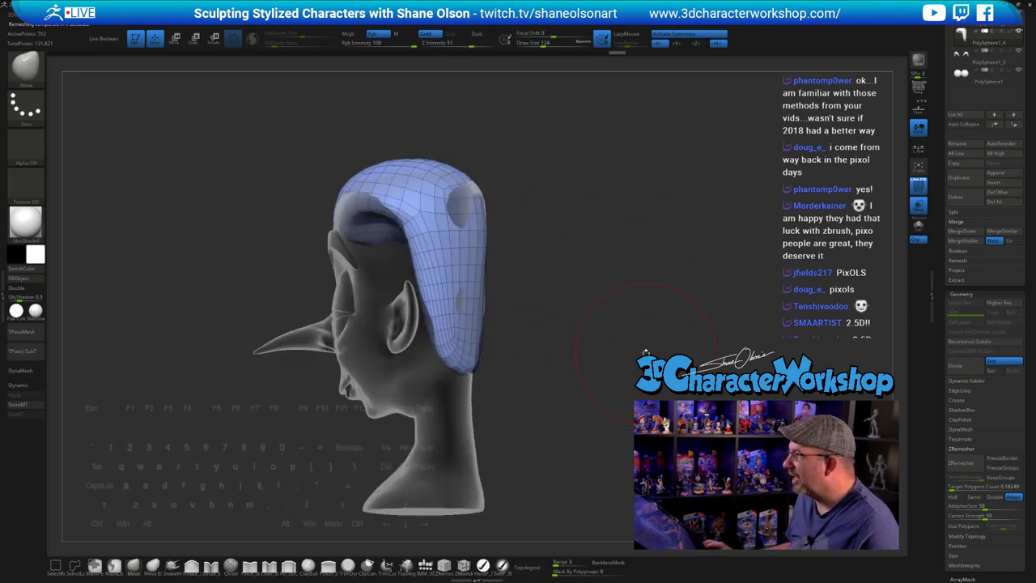
{"action": "mouse_move", "coordinate": [576, 346]}
{"action": "right_mouse_down"}
{"action": "mouse_move", "coordinate": [596, 342]}
{"action": "mouse_move", "coordinate": [557, 337]}
{"action": "right_mouse_up"}
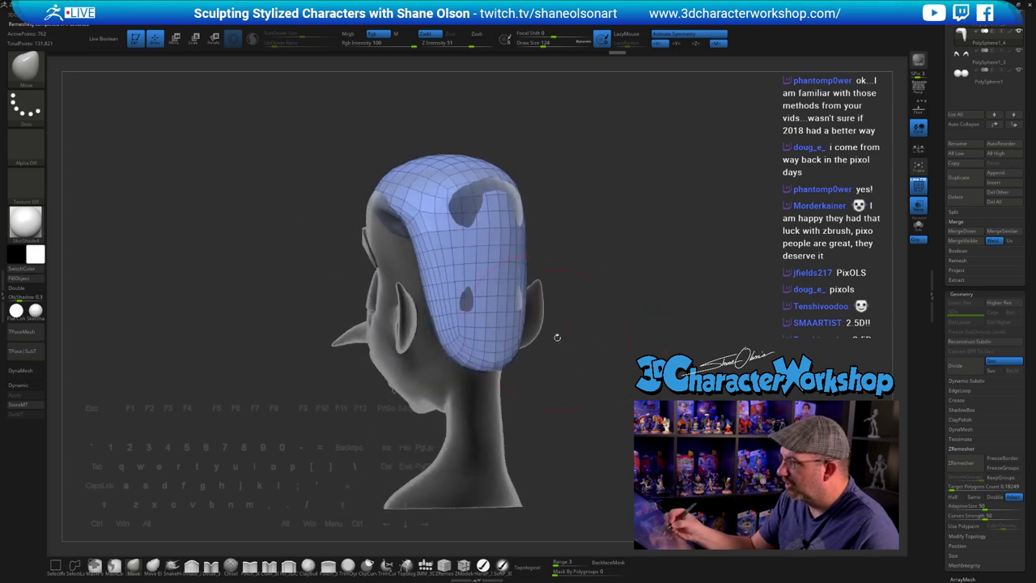
{"action": "left_click_drag", "start_coordinate": [455, 298], "coordinate": [474, 297]}
{"action": "right_click_drag", "start_coordinate": [474, 297], "coordinate": [495, 294]}
{"action": "left_click_drag", "start_coordinate": [495, 292], "coordinate": [509, 282]}
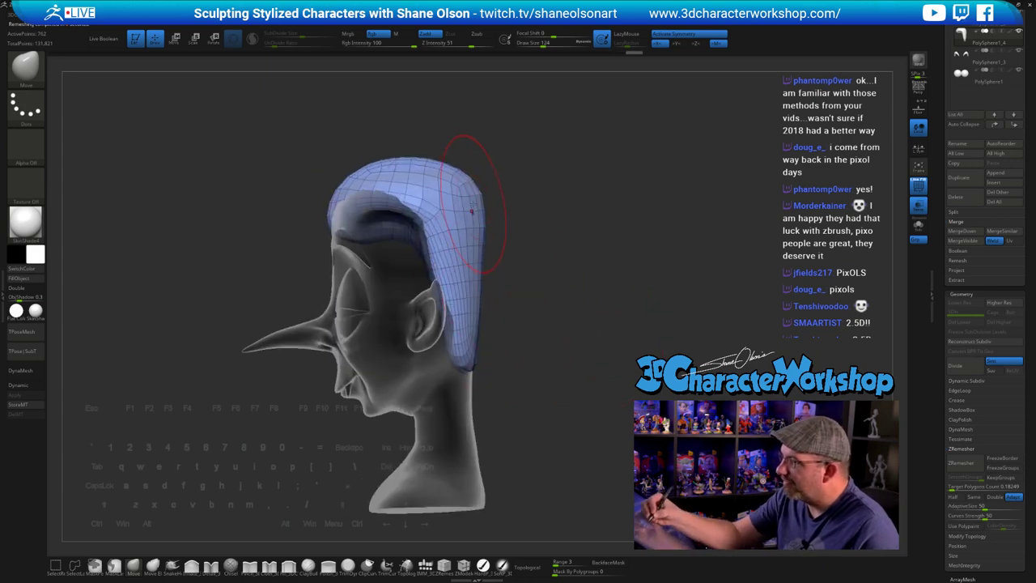
{"action": "mouse_move", "coordinate": [562, 303]}
{"action": "left_mouse_down"}
{"action": "mouse_move", "coordinate": [548, 328]}
{"action": "mouse_move", "coordinate": [532, 323]}
{"action": "mouse_move", "coordinate": [500, 277]}
{"action": "mouse_move", "coordinate": [527, 255]}
{"action": "left_mouse_up"}
- Set the draw size to 62 and pull the hair's side edge forward above the ear into a pointed sideburn
{"action": "key", "text": "s"}
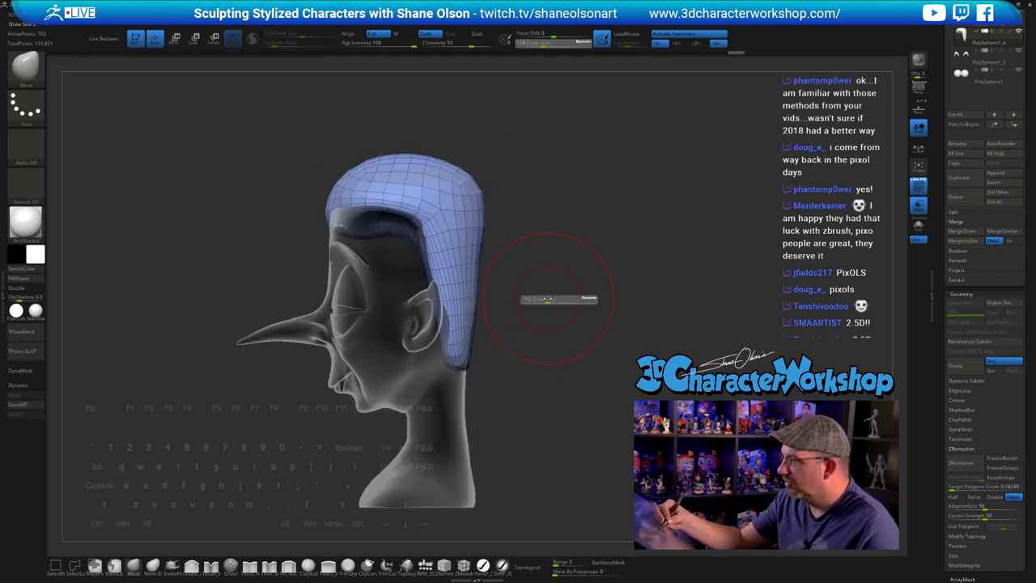
{"action": "left_click_drag", "start_coordinate": [554, 303], "coordinate": [551, 297]}
{"action": "left_click_drag", "start_coordinate": [464, 263], "coordinate": [437, 251]}
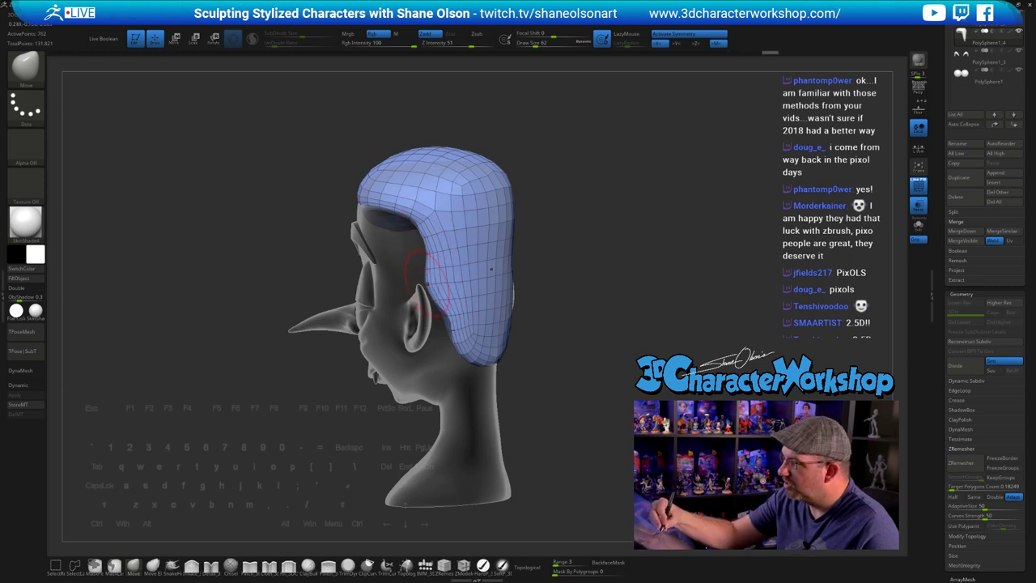
{"action": "right_click_drag", "start_coordinate": [415, 269], "coordinate": [442, 267]}
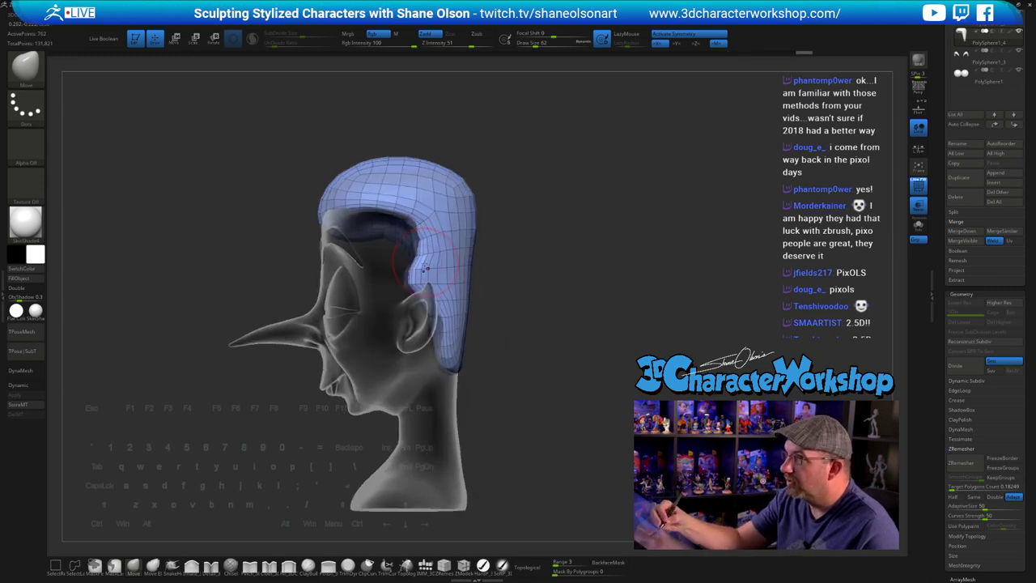
{"action": "left_click_drag", "start_coordinate": [424, 271], "coordinate": [415, 271]}
{"action": "right_click_drag", "start_coordinate": [447, 252], "coordinate": [417, 246]}
{"action": "left_click_drag", "start_coordinate": [417, 245], "coordinate": [409, 279], "text": "alt"}
- Enlarge the Move brush to draw sizes 74 and 101 and refine the hair's edge at the temple above the sideburn
{"action": "key", "text": "bracketright"}
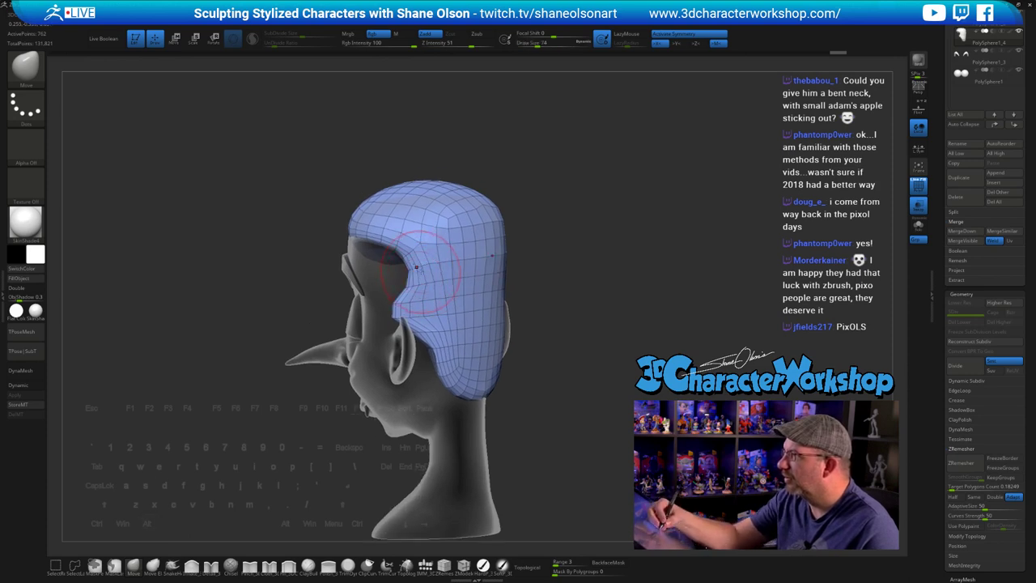
{"action": "right_click_drag", "start_coordinate": [414, 250], "coordinate": [402, 243], "text": "alt"}
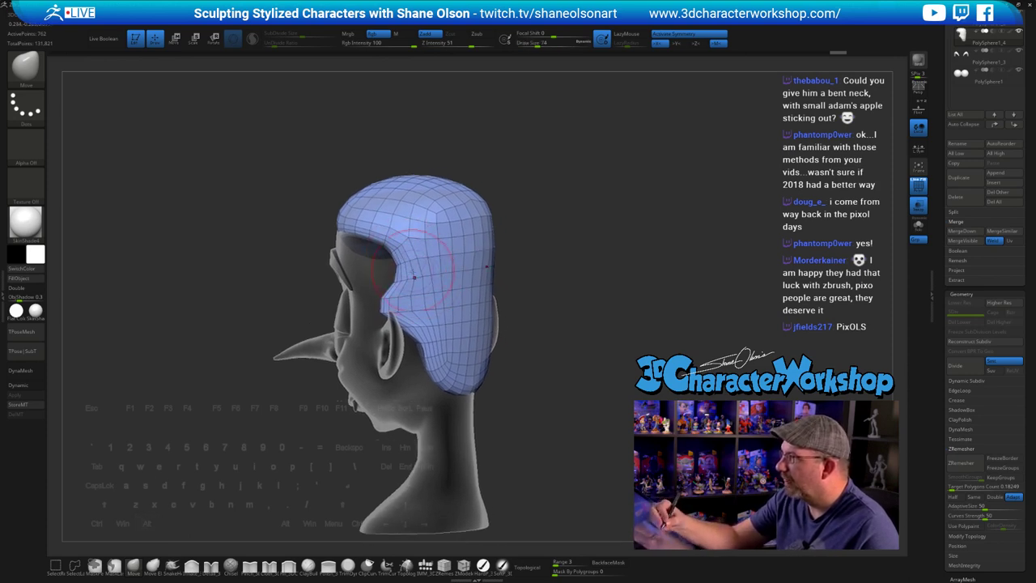
{"action": "left_click_drag", "start_coordinate": [406, 270], "coordinate": [394, 269]}
{"action": "right_click_drag", "start_coordinate": [404, 257], "coordinate": [393, 252]}
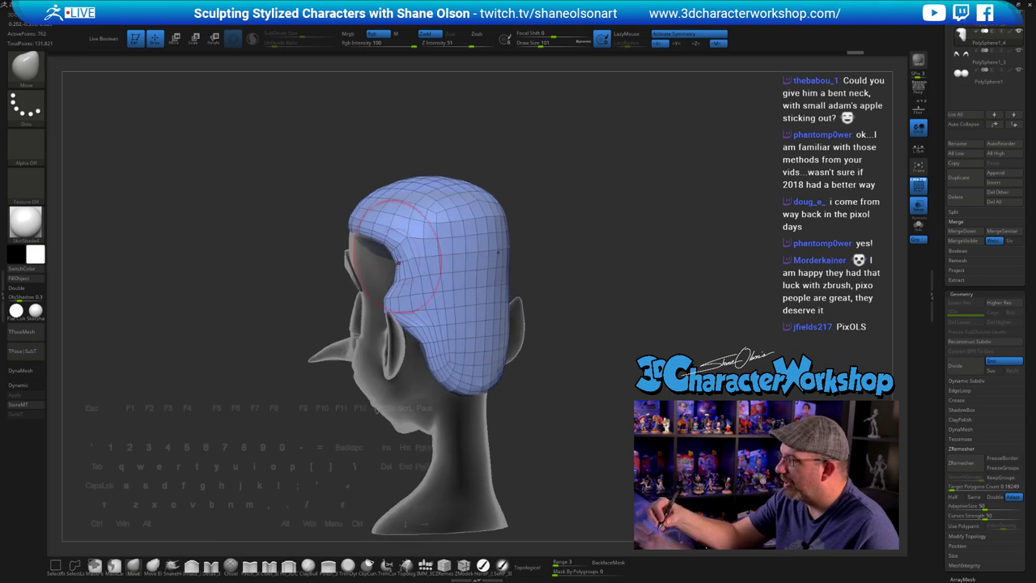
{"action": "left_click_drag", "start_coordinate": [403, 278], "coordinate": [389, 487]}
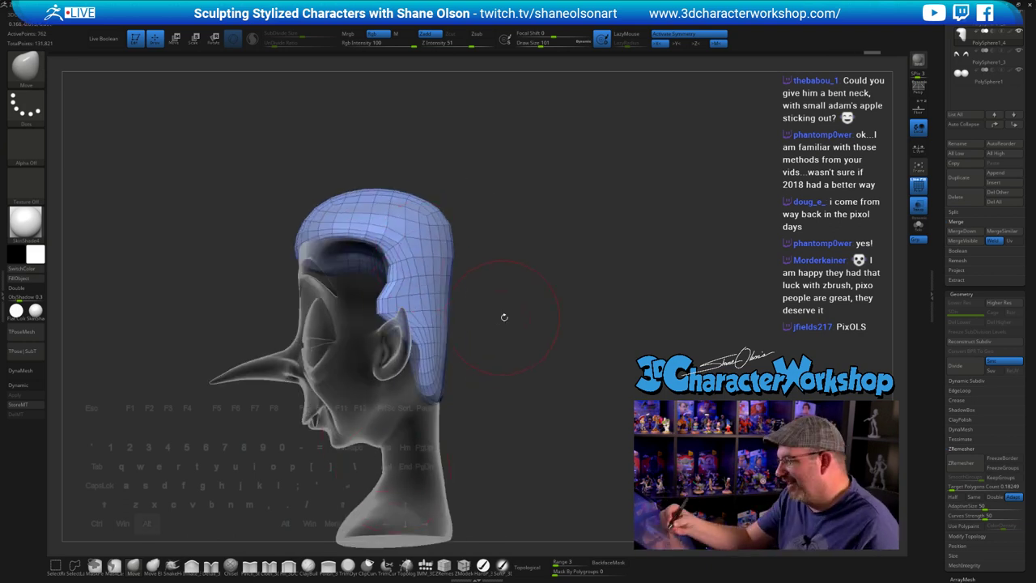
- Reshape the hair's temple edge into a smooth slanted sideburn in front of the ear with the Move brush at draw sizes 74, 101 and 71
{"action": "right_click_drag", "start_coordinate": [522, 315], "coordinate": [530, 301], "text": "alt"}
{"action": "key", "text": "s"}
{"action": "left_click_drag", "start_coordinate": [503, 313], "coordinate": [499, 313]}
{"action": "right_click_drag", "start_coordinate": [508, 305], "coordinate": [529, 297], "text": "alt"}
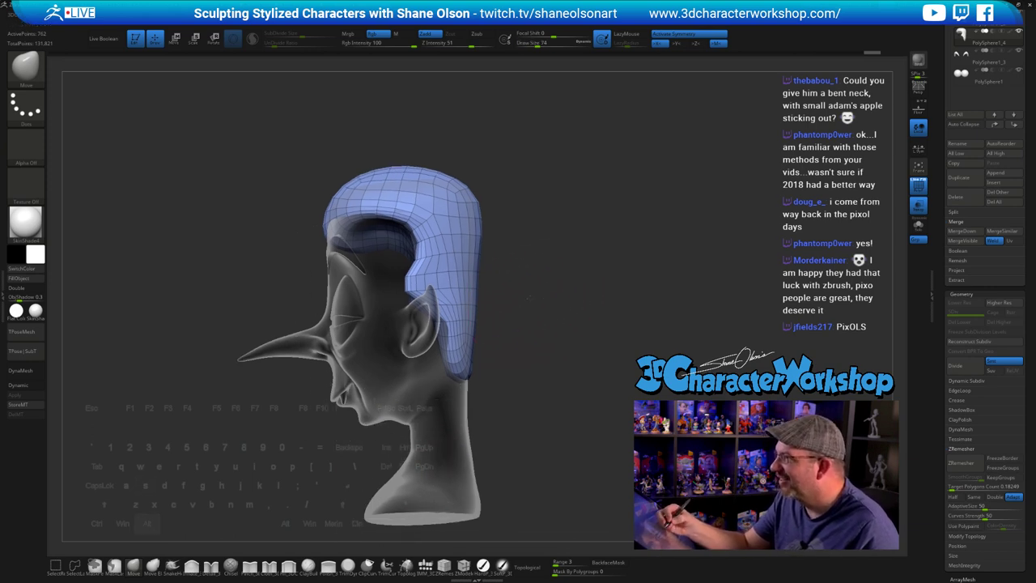
{"action": "left_click_drag", "start_coordinate": [527, 298], "coordinate": [530, 303]}
{"action": "left_click_drag", "start_coordinate": [527, 252], "coordinate": [534, 277]}
{"action": "key", "text": "s"}
{"action": "left_click", "coordinate": [535, 290]}
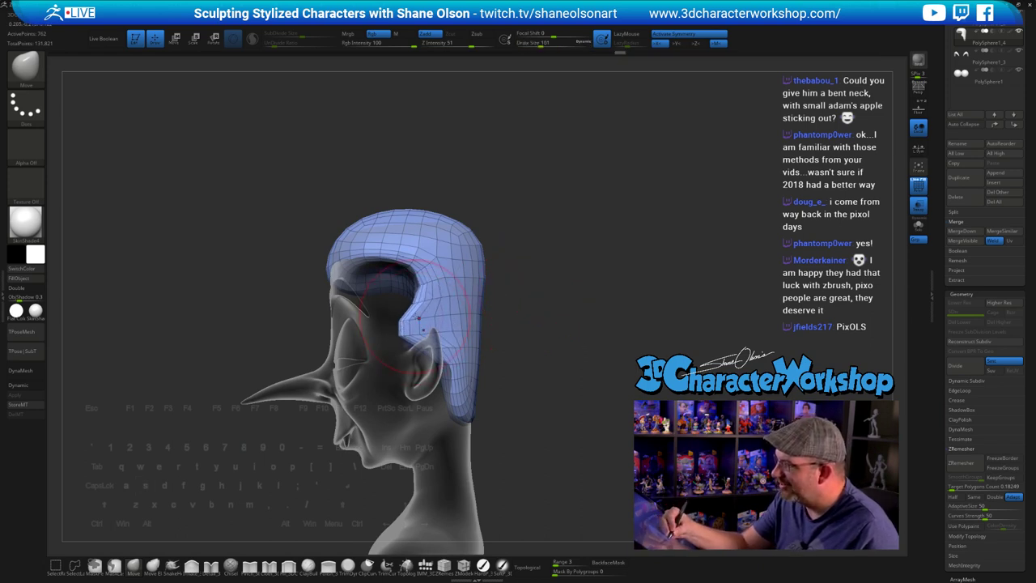
{"action": "left_click_drag", "start_coordinate": [517, 297], "coordinate": [529, 273], "text": "alt"}
{"action": "key", "text": "s"}
{"action": "left_click", "coordinate": [415, 314]}
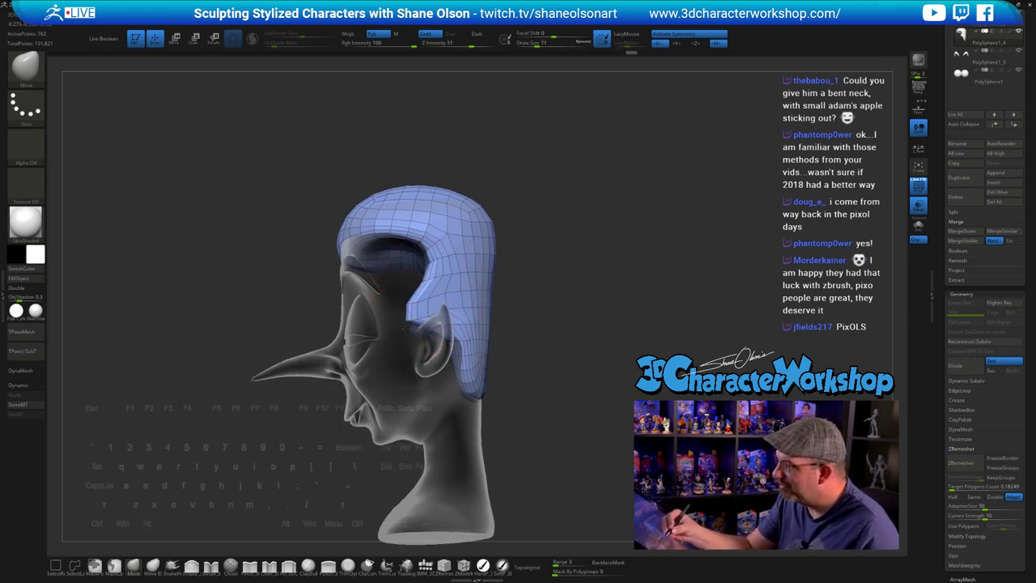
{"action": "right_click_drag", "start_coordinate": [502, 329], "coordinate": [510, 347]}
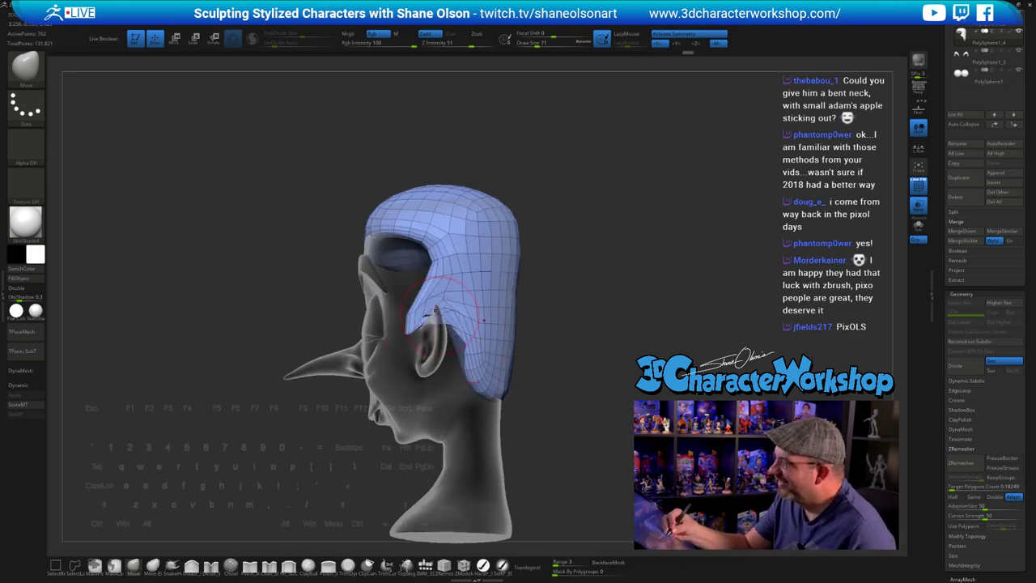
- Resize the Move brush and adjust the hair's edge behind the ear and the lower back of the hair mass
{"action": "right_click_drag", "start_coordinate": [435, 310], "coordinate": [578, 393]}
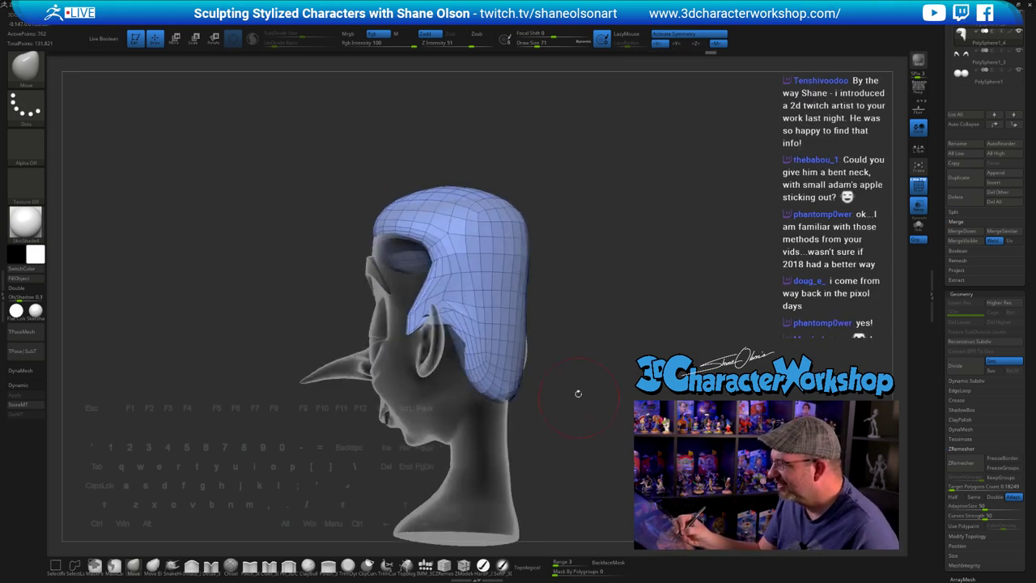
{"action": "key", "text": "s"}
{"action": "left_click", "coordinate": [583, 393]}
{"action": "left_click_drag", "start_coordinate": [479, 348], "coordinate": [466, 354]}
{"action": "right_click_drag", "start_coordinate": [576, 383], "coordinate": [506, 368]}
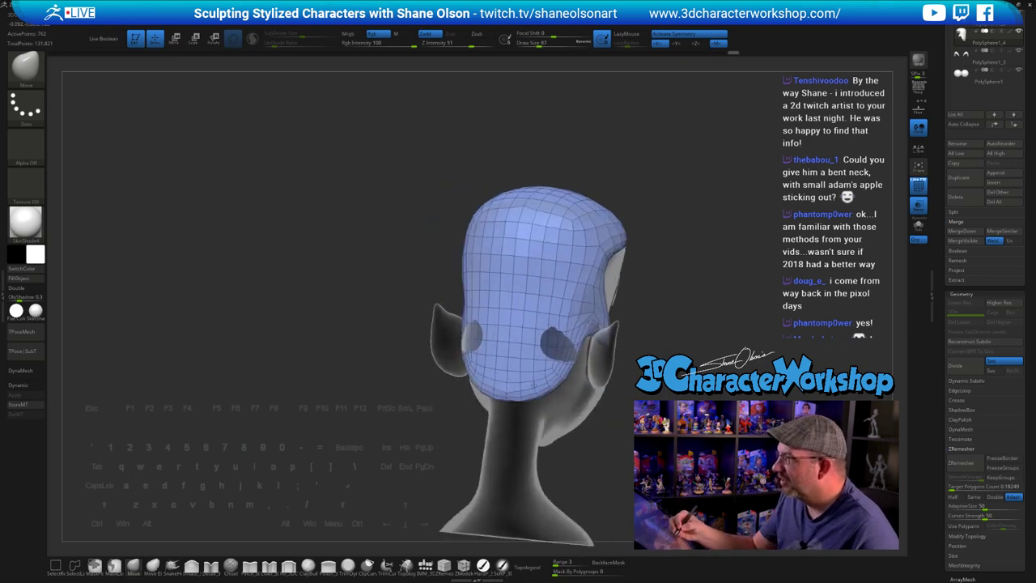
{"action": "mouse_move", "coordinate": [500, 321]}
{"action": "right_mouse_down", "text": "alt"}
{"action": "mouse_move", "coordinate": [453, 287]}
{"action": "mouse_move", "coordinate": [460, 317]}
{"action": "mouse_move", "coordinate": [452, 278]}
{"action": "right_mouse_up", "text": "alt"}
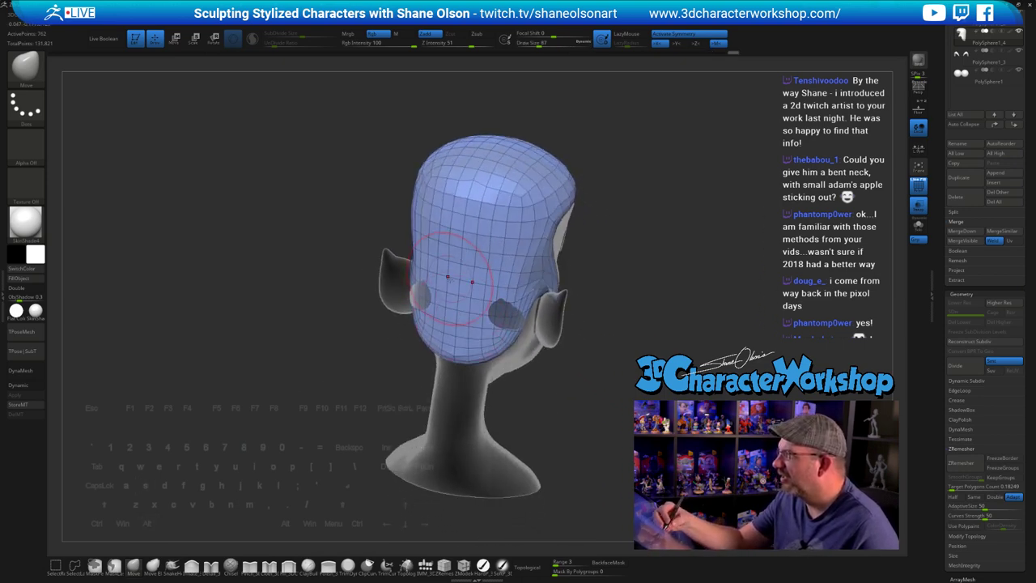
{"action": "left_click_drag", "start_coordinate": [446, 292], "coordinate": [439, 301]}
- Subdivide the hair mass to level 3 and extend the sideburn's tip with the Move brush at draw size 68
{"action": "mouse_move", "coordinate": [429, 304]}
{"action": "right_mouse_down"}
{"action": "mouse_move", "coordinate": [463, 270]}
{"action": "mouse_move", "coordinate": [561, 346]}
{"action": "right_mouse_up"}
{"action": "right_click_drag", "start_coordinate": [521, 303], "coordinate": [469, 313]}
{"action": "right_click_drag", "start_coordinate": [494, 388], "coordinate": [526, 404]}
{"action": "right_click_drag", "start_coordinate": [512, 332], "coordinate": [496, 335]}
{"action": "mouse_move", "coordinate": [496, 335]}
{"action": "right_mouse_down", "text": "alt"}
{"action": "mouse_move", "coordinate": [533, 353]}
{"action": "mouse_move", "coordinate": [513, 326]}
{"action": "mouse_move", "coordinate": [402, 327]}
{"action": "right_mouse_up", "text": "alt"}
{"action": "right_click_drag", "start_coordinate": [488, 342], "coordinate": [528, 389]}
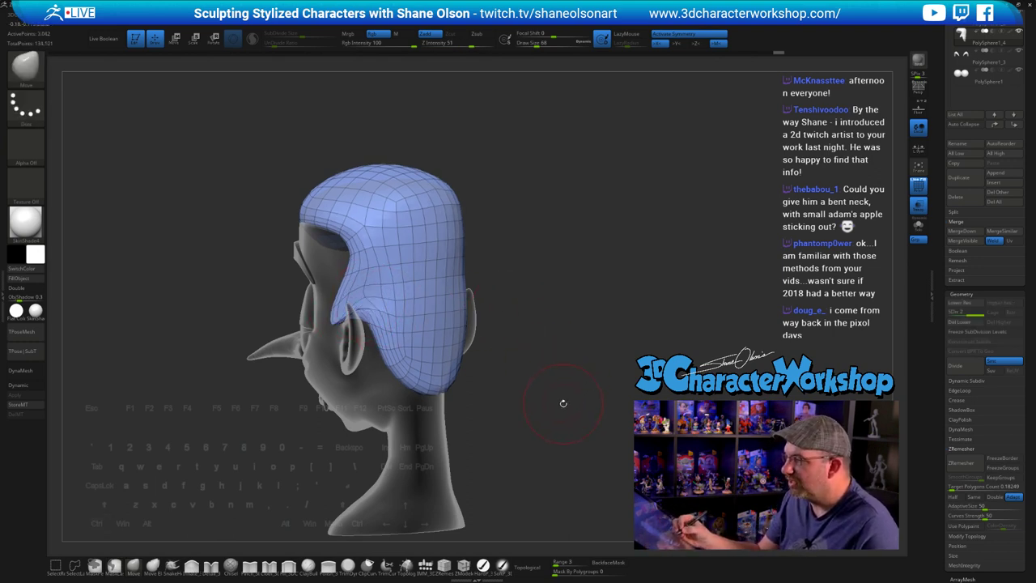
{"action": "right_click_drag", "start_coordinate": [564, 380], "coordinate": [489, 355]}
{"action": "key", "text": "ctrl+d"}
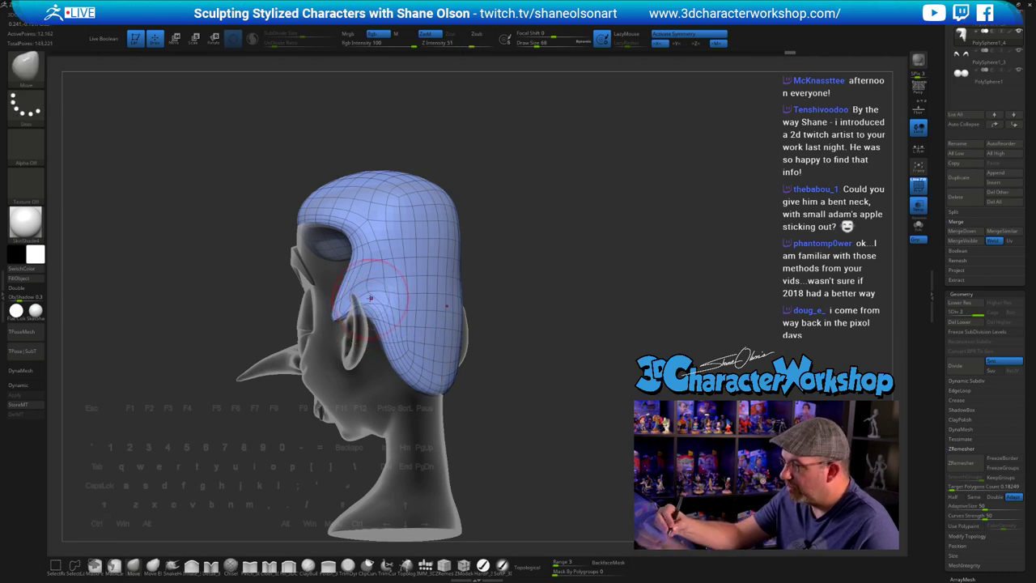
{"action": "mouse_move", "coordinate": [365, 311]}
{"action": "left_mouse_down"}
{"action": "mouse_move", "coordinate": [335, 316]}
{"action": "mouse_move", "coordinate": [330, 330]}
{"action": "mouse_move", "coordinate": [364, 299]}
{"action": "left_mouse_up"}
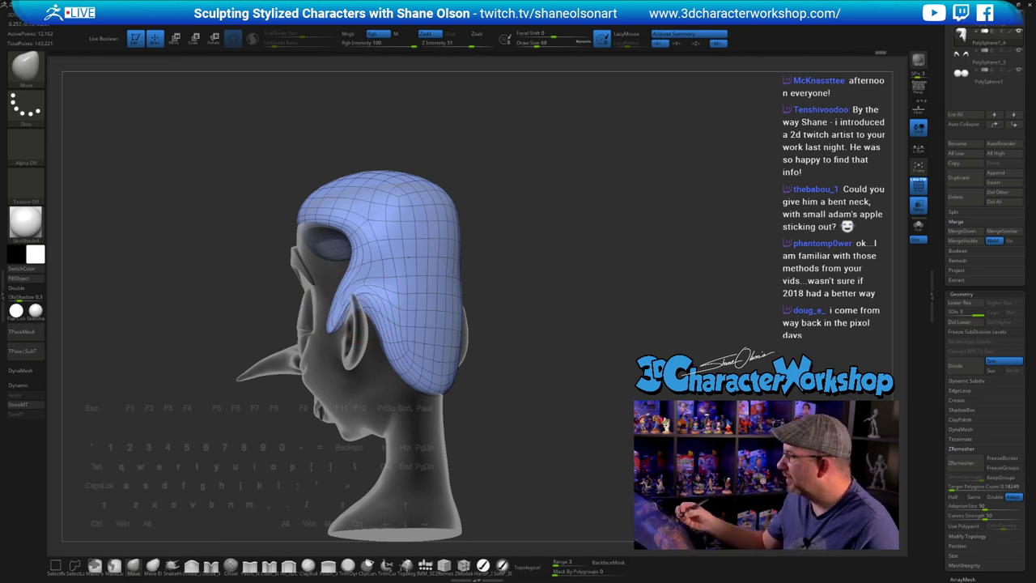
- Delete the hair's lower subdivision levels and run ZRemesher on it with a target polygon count of 0.07514
{"action": "left_click_drag", "start_coordinate": [567, 380], "coordinate": [612, 392], "text": "shift"}
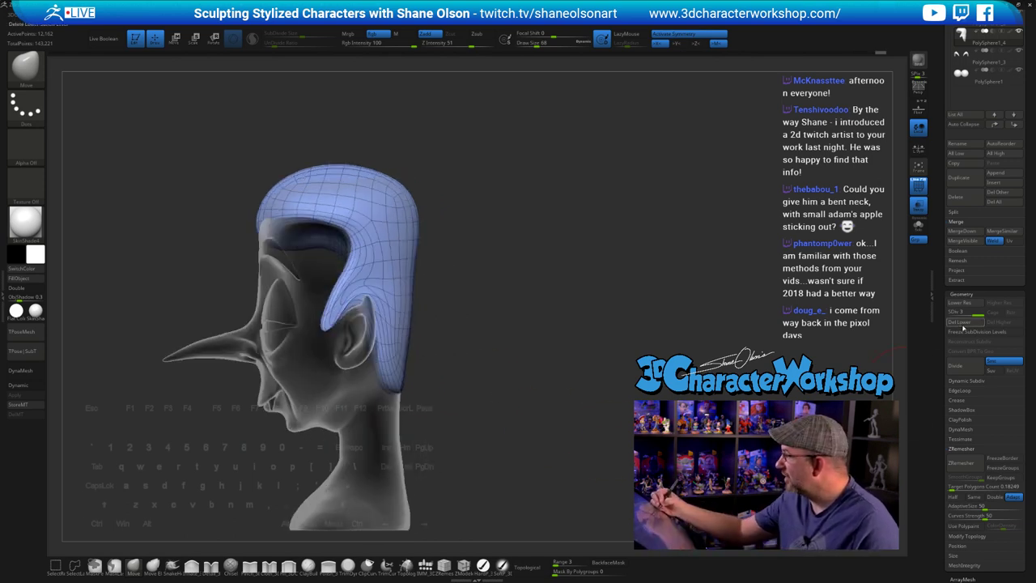
{"action": "left_click", "coordinate": [958, 322]}
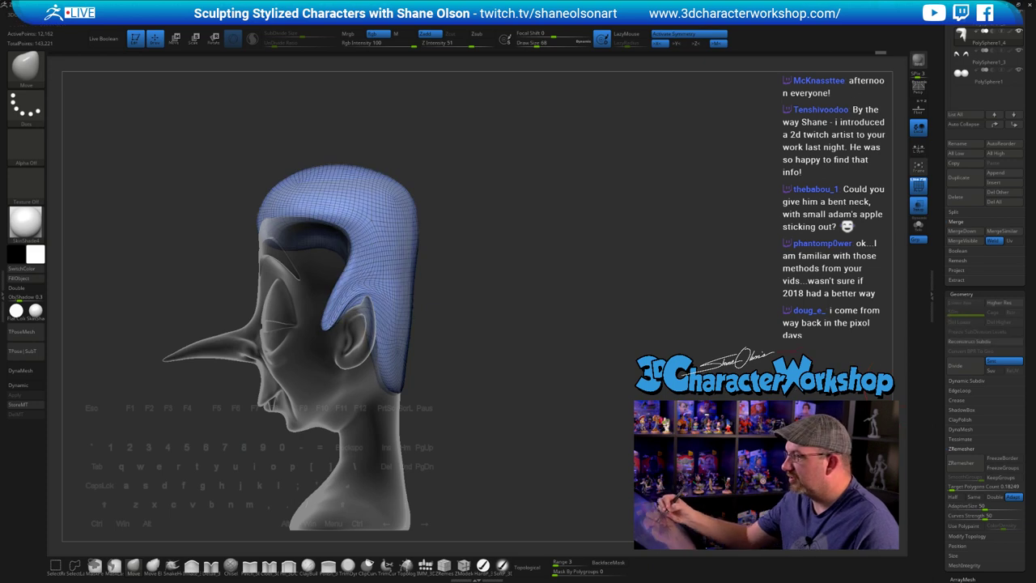
{"action": "left_click", "coordinate": [961, 467]}
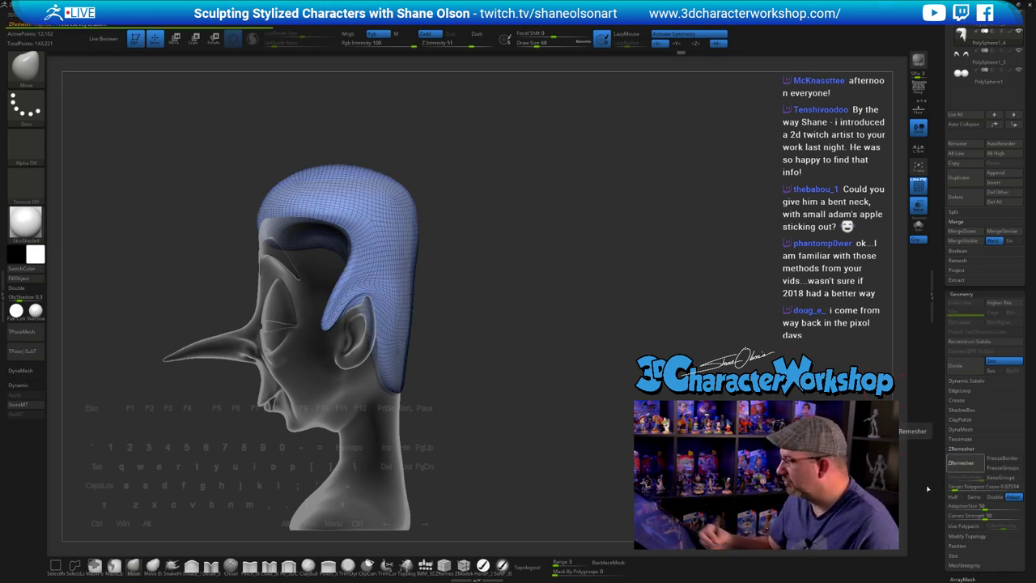
- Reshape the sideburn in front of the ear into a curved tip with the Move brush and turn off transparency
{"action": "mouse_move", "coordinate": [561, 368]}
{"action": "left_mouse_down"}
{"action": "mouse_move", "coordinate": [551, 363]}
{"action": "mouse_move", "coordinate": [570, 384]}
{"action": "mouse_move", "coordinate": [521, 375]}
{"action": "left_mouse_up"}
{"action": "mouse_move", "coordinate": [527, 332]}
{"action": "left_mouse_down", "text": "alt"}
{"action": "mouse_move", "coordinate": [559, 323]}
{"action": "mouse_move", "coordinate": [530, 315]}
{"action": "mouse_move", "coordinate": [556, 302]}
{"action": "left_mouse_up", "text": "alt"}
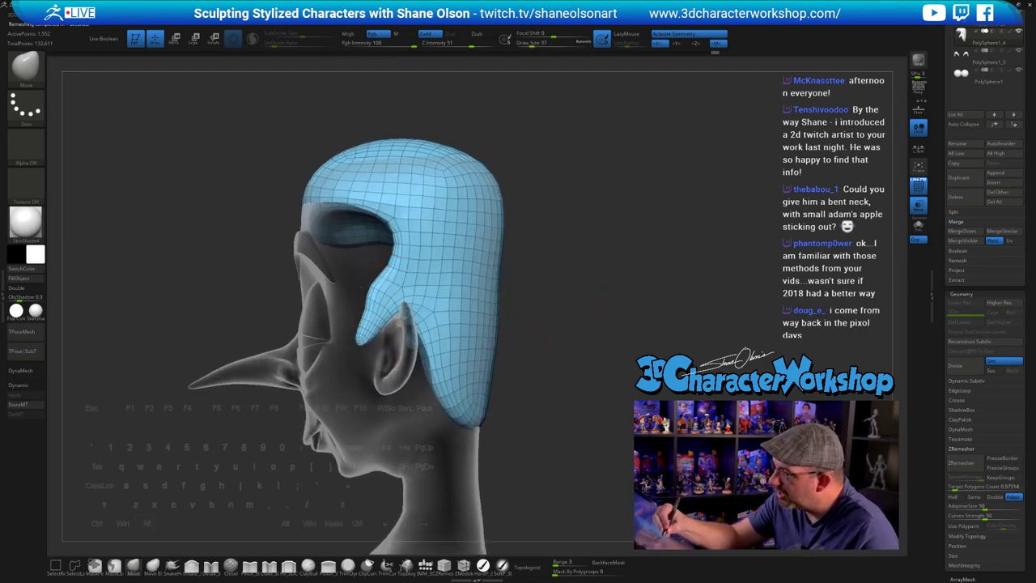
{"action": "left_click_drag", "start_coordinate": [366, 292], "coordinate": [369, 341]}
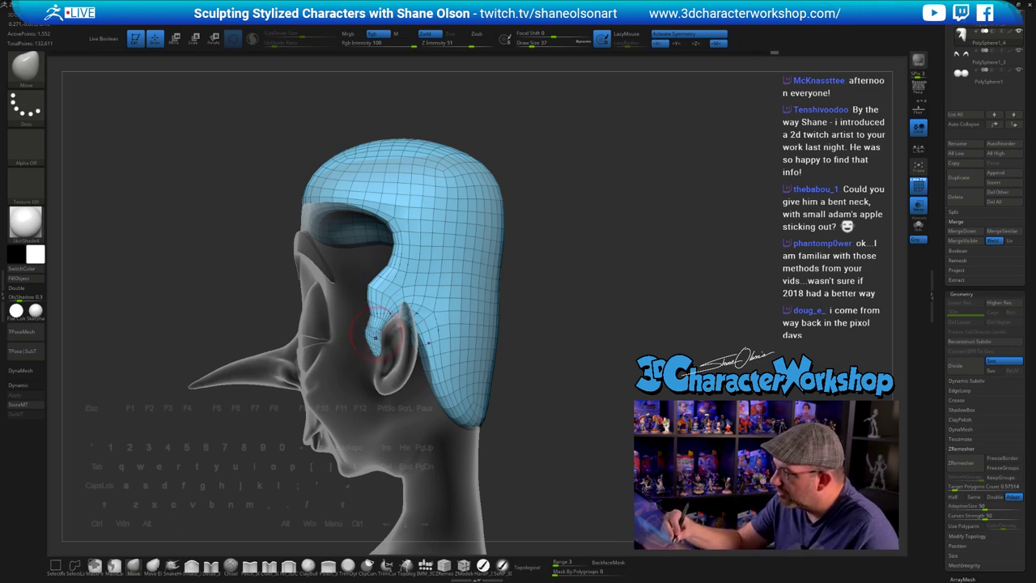
{"action": "right_click_drag", "start_coordinate": [380, 306], "coordinate": [423, 305]}
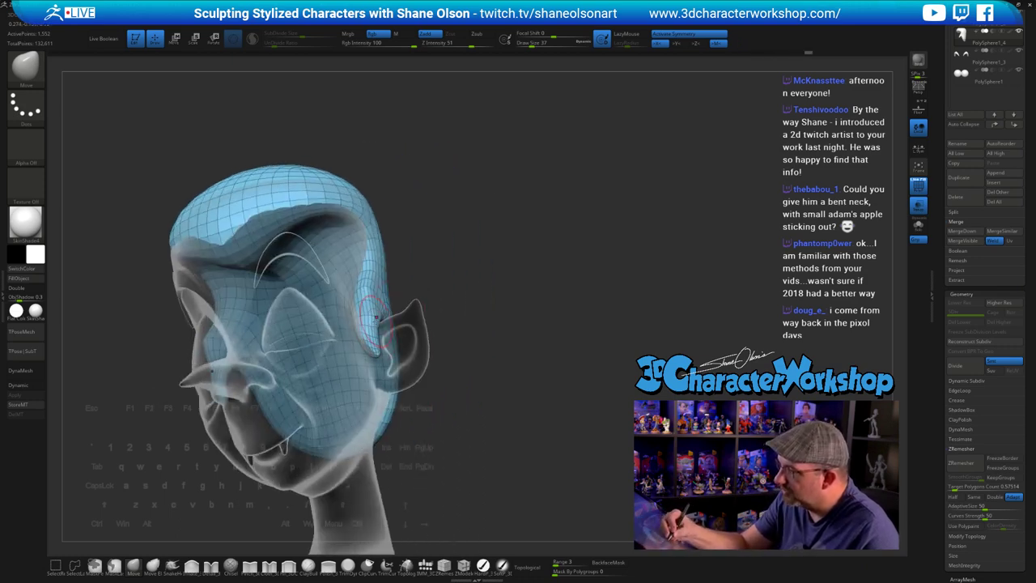
{"action": "left_click", "coordinate": [919, 207]}
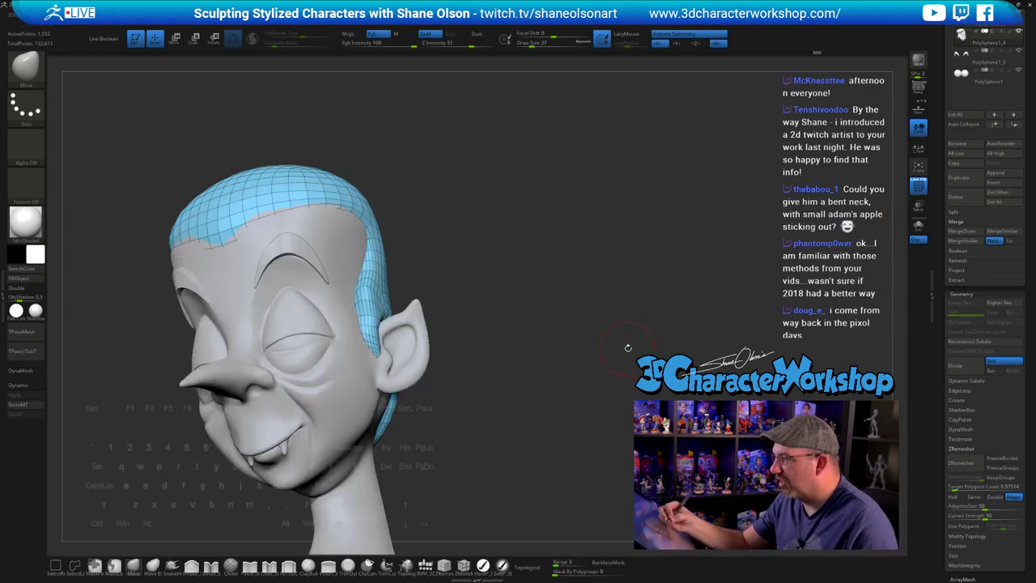
- Move the side hair in against the head and flare the crown outward, using the Move brush at draw size 71
{"action": "left_click_drag", "start_coordinate": [627, 347], "coordinate": [594, 316], "text": "shift"}
{"action": "right_click_drag", "start_coordinate": [593, 315], "coordinate": [626, 321], "text": "alt"}
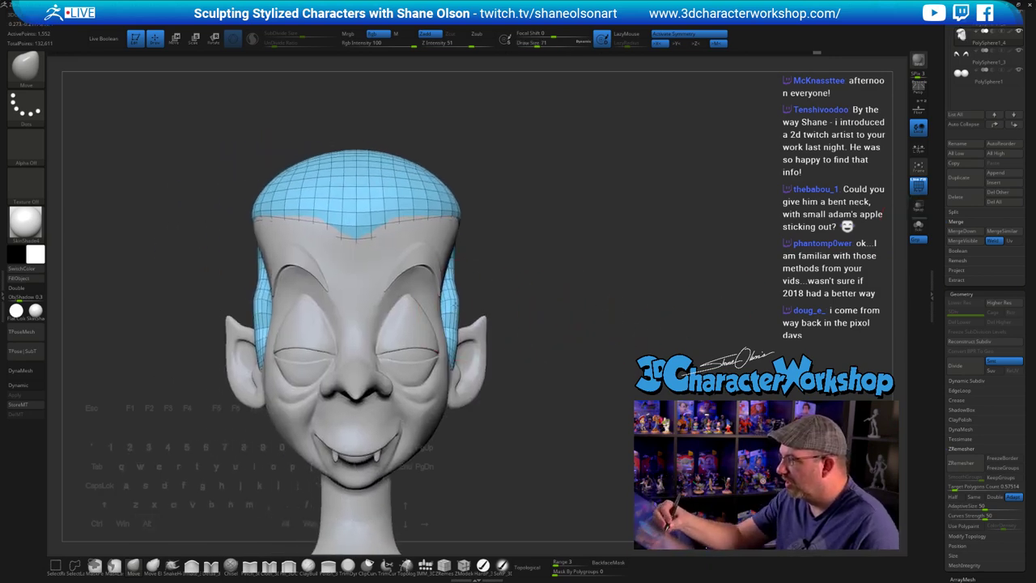
{"action": "left_click_drag", "start_coordinate": [456, 303], "coordinate": [446, 302]}
{"action": "left_click_drag", "start_coordinate": [482, 261], "coordinate": [465, 243]}
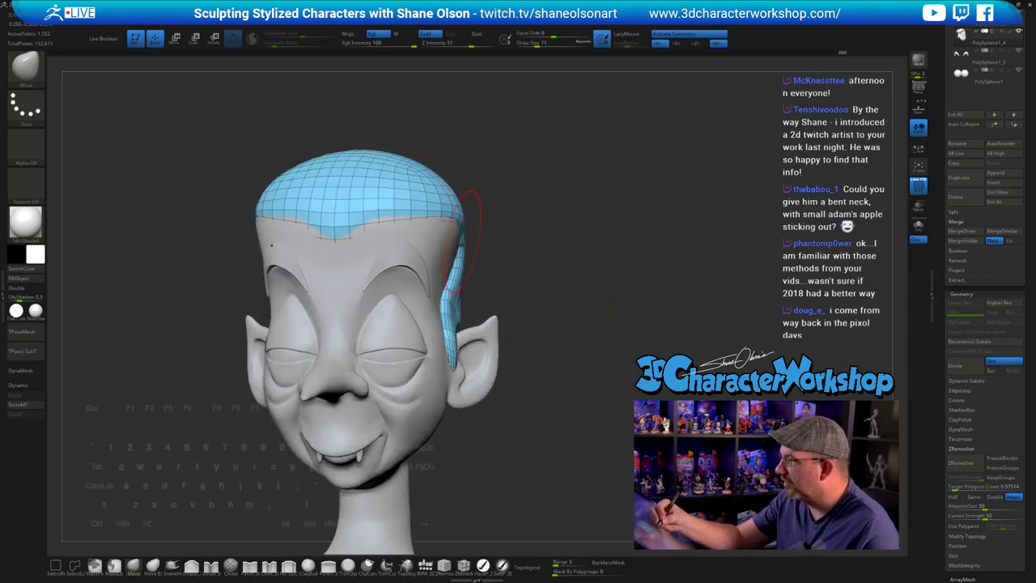
{"action": "right_click_drag", "start_coordinate": [471, 235], "coordinate": [500, 179]}
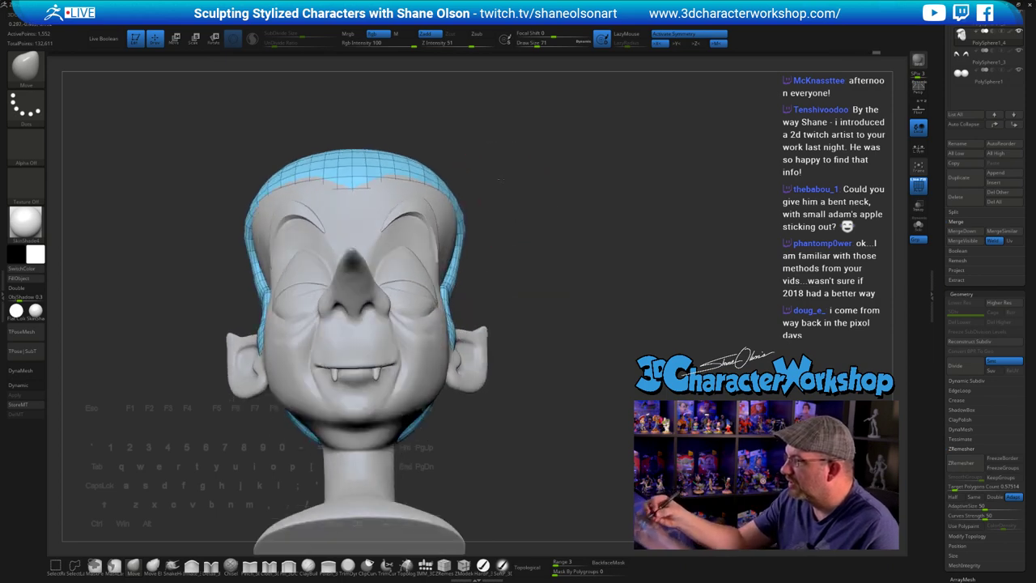
{"action": "left_click_drag", "start_coordinate": [501, 180], "coordinate": [503, 171]}
{"action": "mouse_move", "coordinate": [433, 175]}
{"action": "left_mouse_down"}
{"action": "mouse_move", "coordinate": [452, 170]}
{"action": "mouse_move", "coordinate": [464, 194]}
{"action": "left_mouse_up"}
{"action": "left_click_drag", "start_coordinate": [554, 288], "coordinate": [559, 276], "text": "shift"}
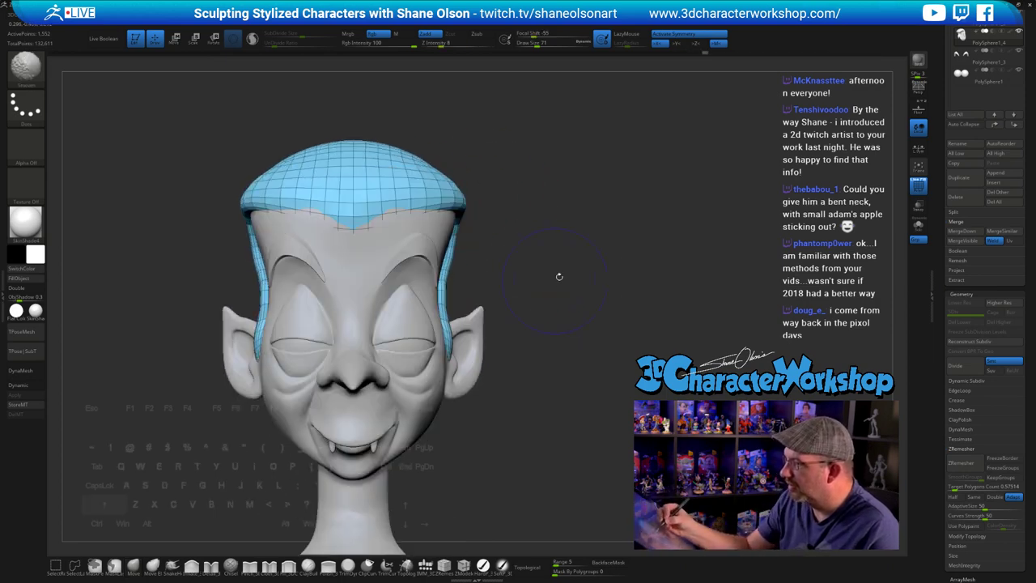
- Adjust the hair's contour above the forehead in side view with the Move brush at draw size 54
{"action": "mouse_move", "coordinate": [558, 277]}
{"action": "right_mouse_down"}
{"action": "mouse_move", "coordinate": [565, 289]}
{"action": "mouse_move", "coordinate": [495, 246]}
{"action": "right_mouse_up"}
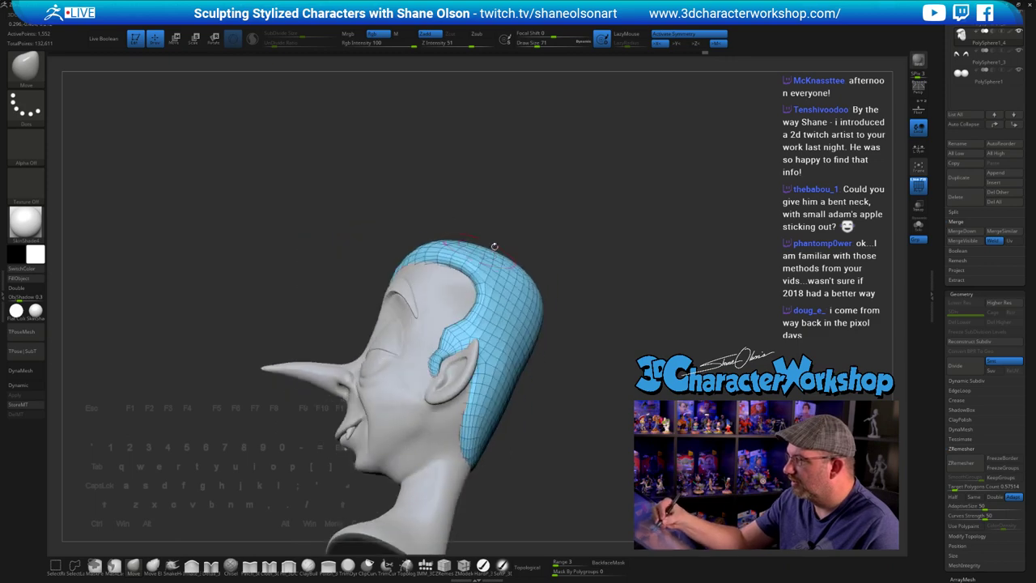
{"action": "right_click_drag", "start_coordinate": [426, 211], "coordinate": [522, 333]}
{"action": "right_click_drag", "start_coordinate": [422, 323], "coordinate": [612, 377]}
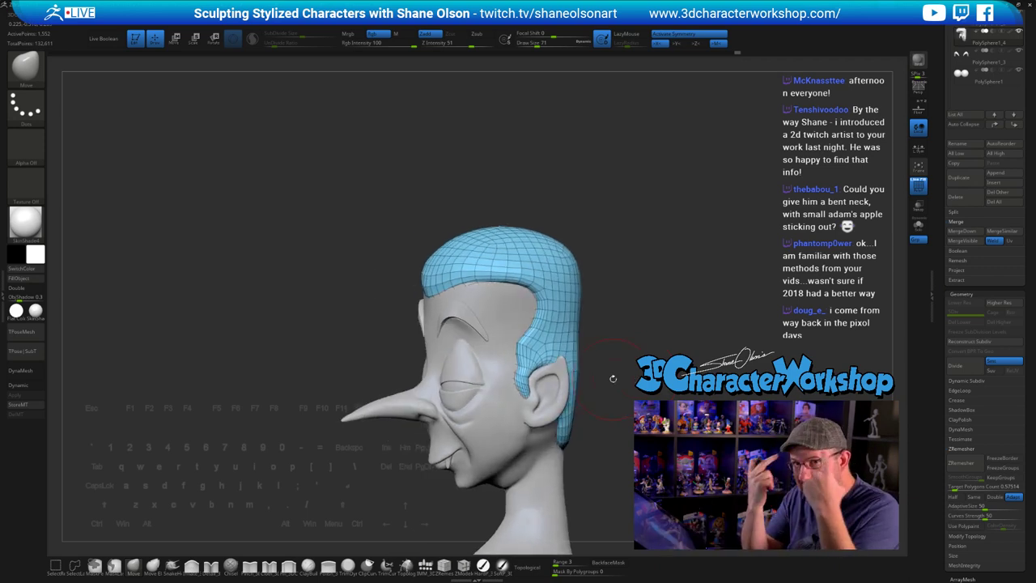
{"action": "mouse_move", "coordinate": [663, 352]}
{"action": "right_mouse_down"}
{"action": "mouse_move", "coordinate": [483, 356]}
{"action": "mouse_move", "coordinate": [523, 373]}
{"action": "mouse_move", "coordinate": [564, 336]}
{"action": "right_mouse_up"}
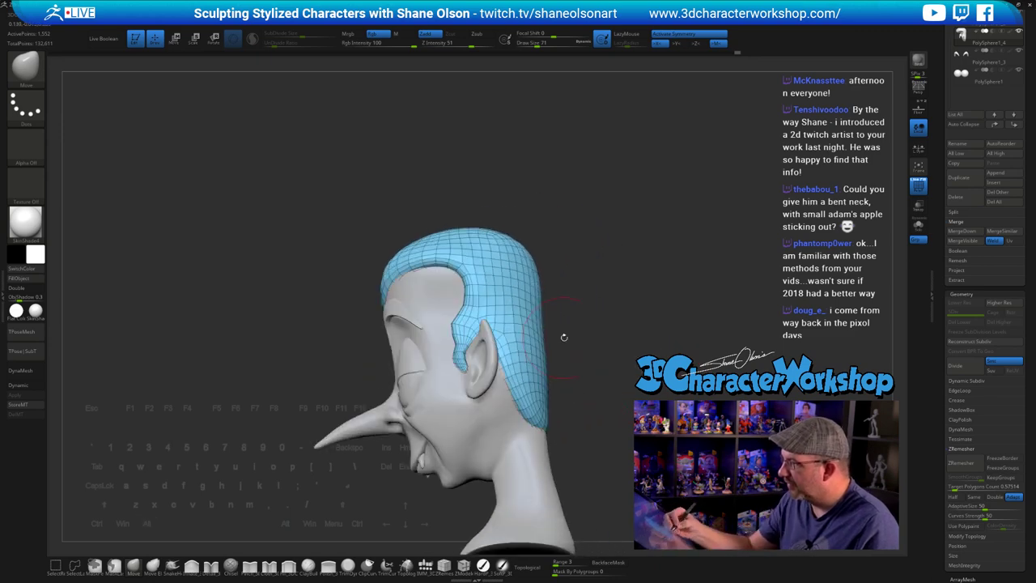
{"action": "right_click_drag", "start_coordinate": [580, 437], "coordinate": [554, 430]}
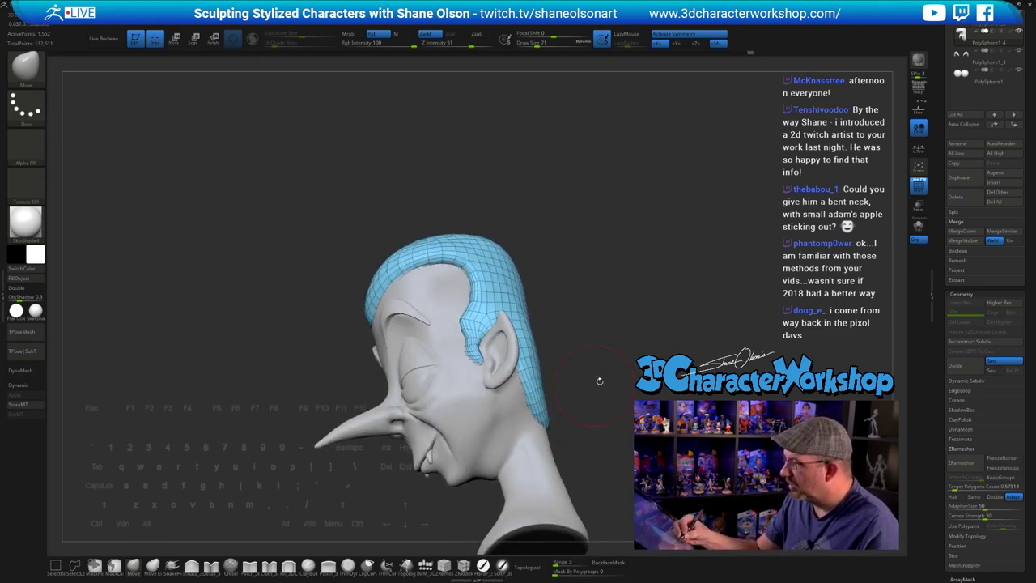
{"action": "mouse_move", "coordinate": [599, 380]}
{"action": "right_mouse_down"}
{"action": "mouse_move", "coordinate": [613, 383]}
{"action": "mouse_move", "coordinate": [617, 333]}
{"action": "mouse_move", "coordinate": [568, 290]}
{"action": "right_mouse_up"}
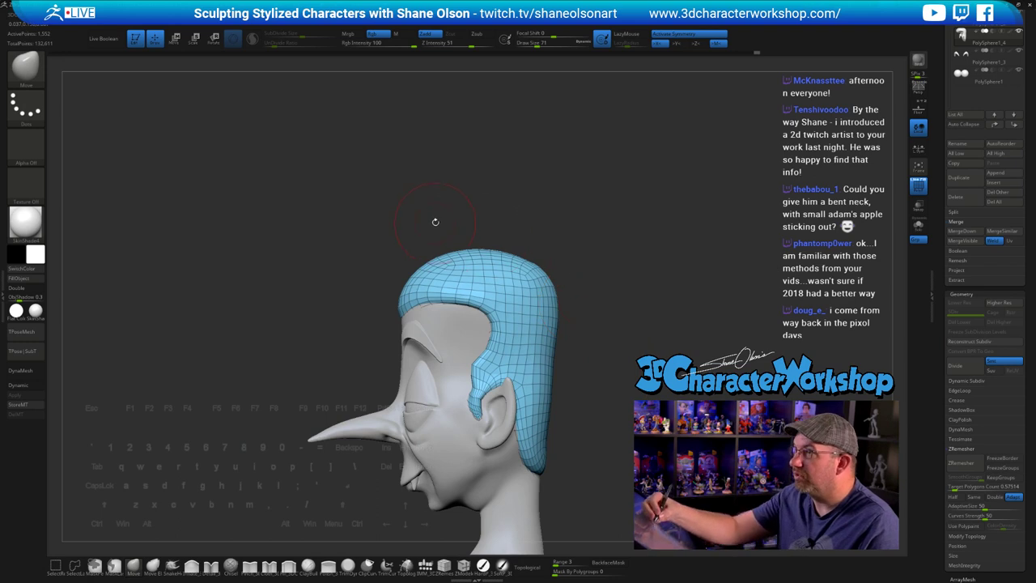
{"action": "right_click_drag", "start_coordinate": [437, 206], "coordinate": [441, 232], "text": "alt"}
{"action": "key", "text": "s"}
{"action": "left_click_drag", "start_coordinate": [414, 282], "coordinate": [411, 279]}
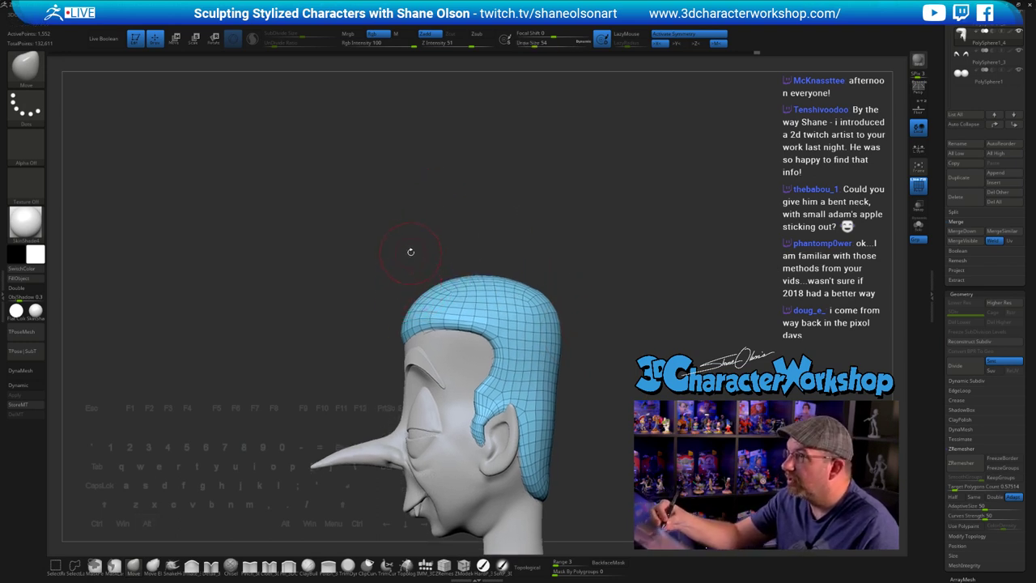
{"action": "mouse_move", "coordinate": [410, 251]}
{"action": "right_mouse_down"}
{"action": "mouse_move", "coordinate": [429, 243]}
{"action": "mouse_move", "coordinate": [545, 247]}
{"action": "mouse_move", "coordinate": [554, 267]}
{"action": "right_mouse_up"}
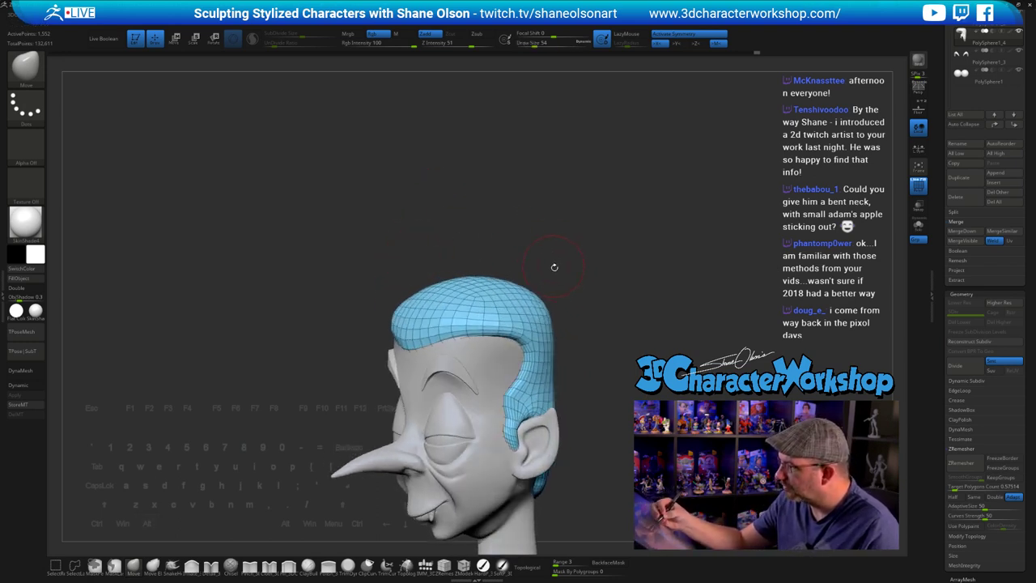
- Remesh the adjusted hair with ZRemesher
{"action": "key", "text": "s"}
{"action": "left_click_drag", "start_coordinate": [554, 268], "coordinate": [552, 268]}
{"action": "right_click_drag", "start_coordinate": [609, 327], "coordinate": [591, 308], "text": "alt"}
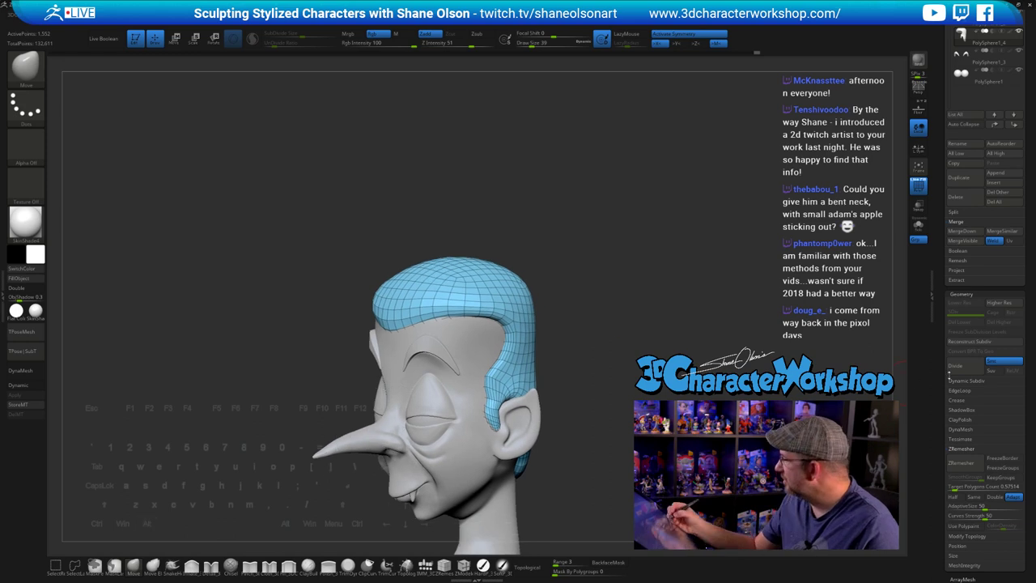
{"action": "left_click", "coordinate": [951, 464]}
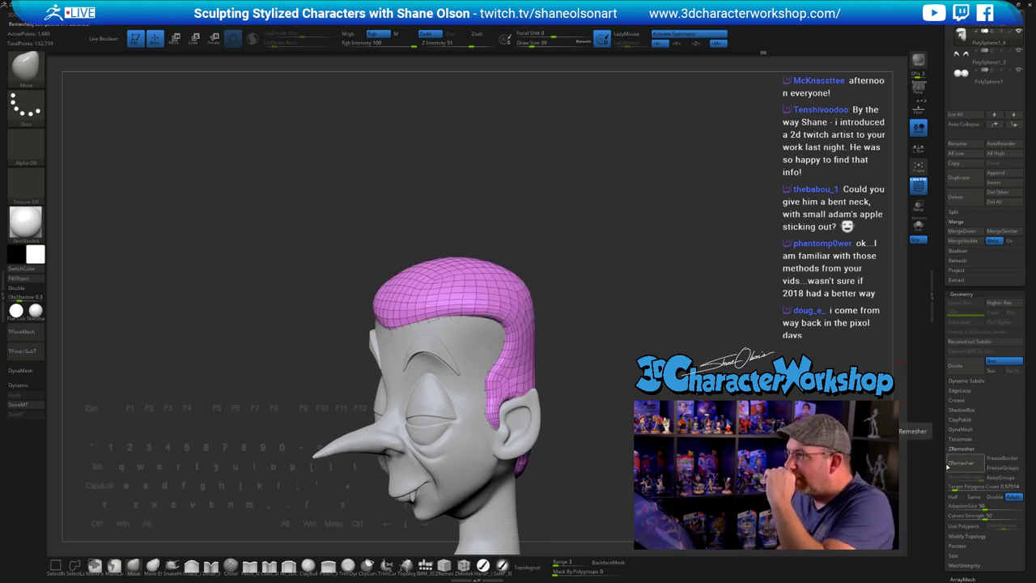
{"action": "left_click_drag", "start_coordinate": [635, 316], "coordinate": [624, 304], "text": "alt"}
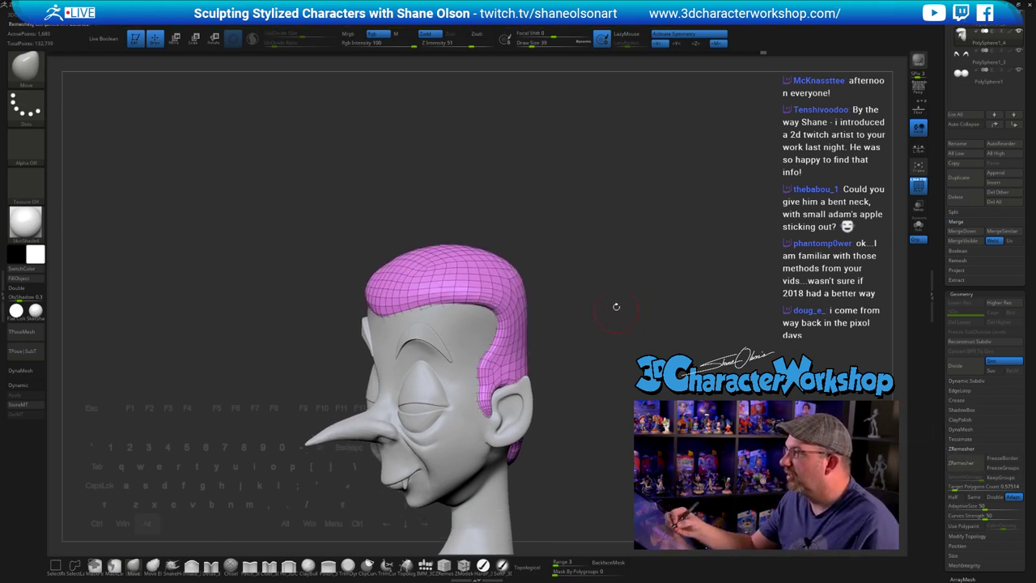
{"action": "left_click_drag", "start_coordinate": [615, 343], "coordinate": [595, 327], "text": "alt"}
- Refine the remeshed hair's front and top volume with the Move brush at draw size 54
{"action": "mouse_move", "coordinate": [594, 326]}
{"action": "right_mouse_down"}
{"action": "mouse_move", "coordinate": [596, 302]}
{"action": "mouse_move", "coordinate": [568, 257]}
{"action": "right_mouse_up"}
{"action": "key", "text": "s"}
{"action": "right_click_drag", "start_coordinate": [556, 217], "coordinate": [552, 233]}
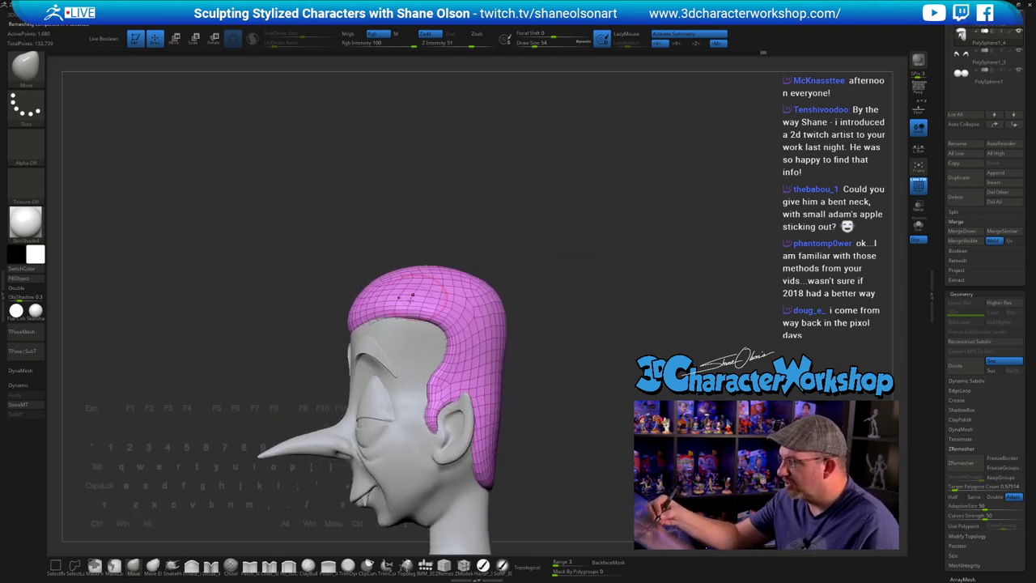
{"action": "left_click_drag", "start_coordinate": [484, 243], "coordinate": [540, 273], "text": "shift"}
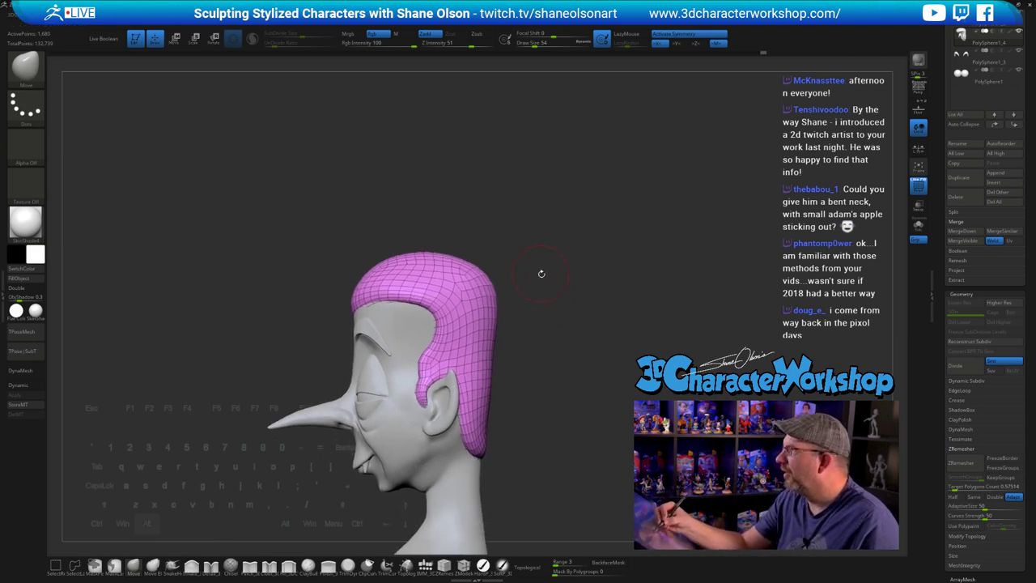
{"action": "left_click_drag", "start_coordinate": [550, 309], "coordinate": [555, 320]}
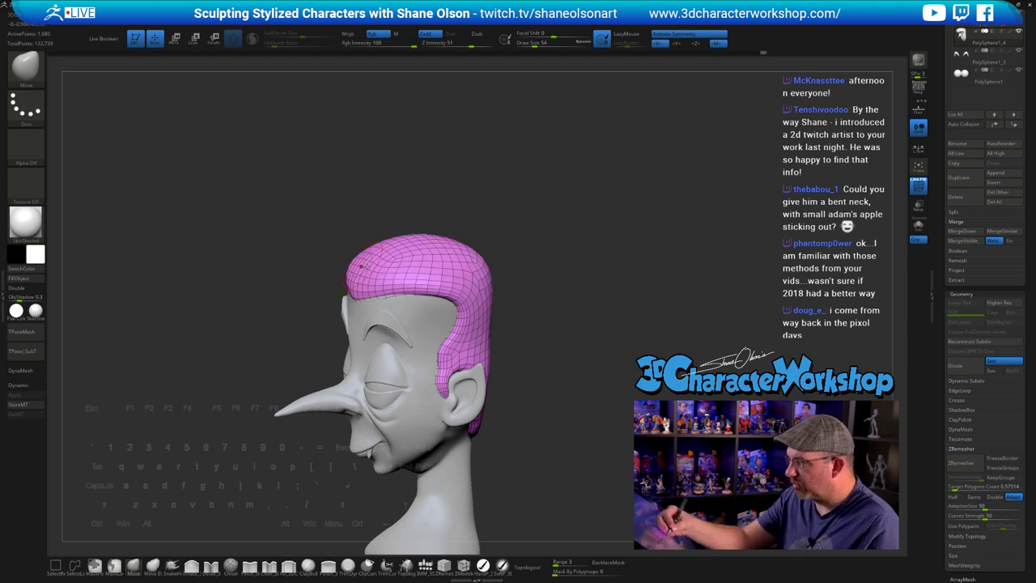
- Crease the front part of the hair's upper edge above the forehead with the Pinch brush
{"action": "left_click", "coordinate": [251, 565]}
{"action": "key", "text": "s"}
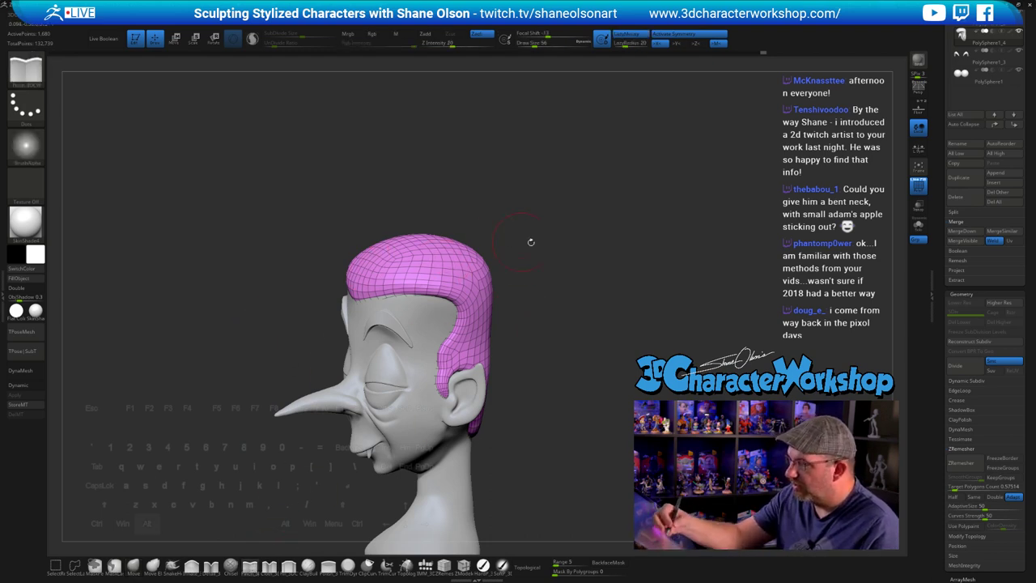
{"action": "left_click_drag", "start_coordinate": [529, 240], "coordinate": [478, 302]}
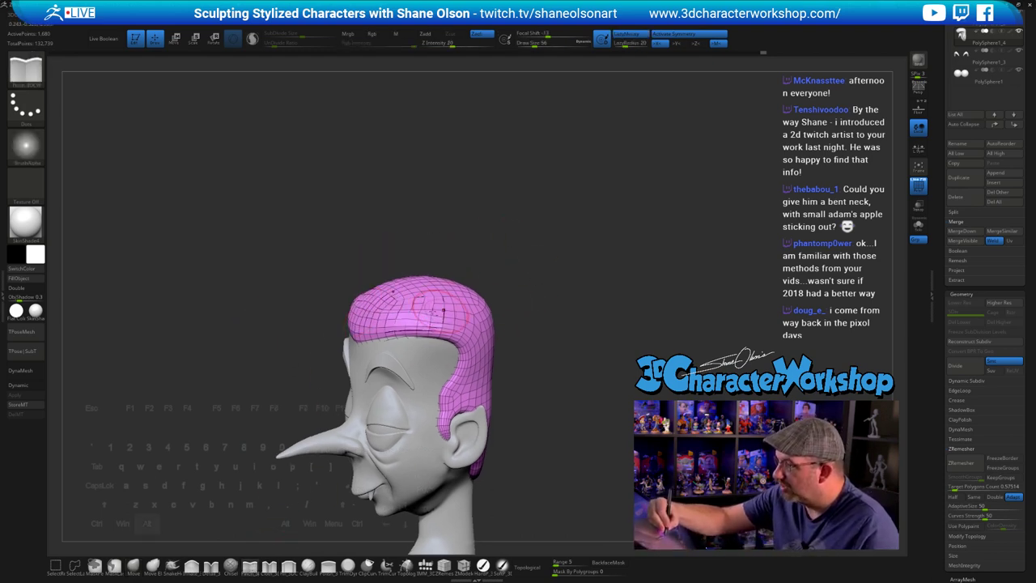
{"action": "left_click_drag", "start_coordinate": [443, 310], "coordinate": [451, 310]}
{"action": "left_click_drag", "start_coordinate": [560, 330], "coordinate": [518, 334]}
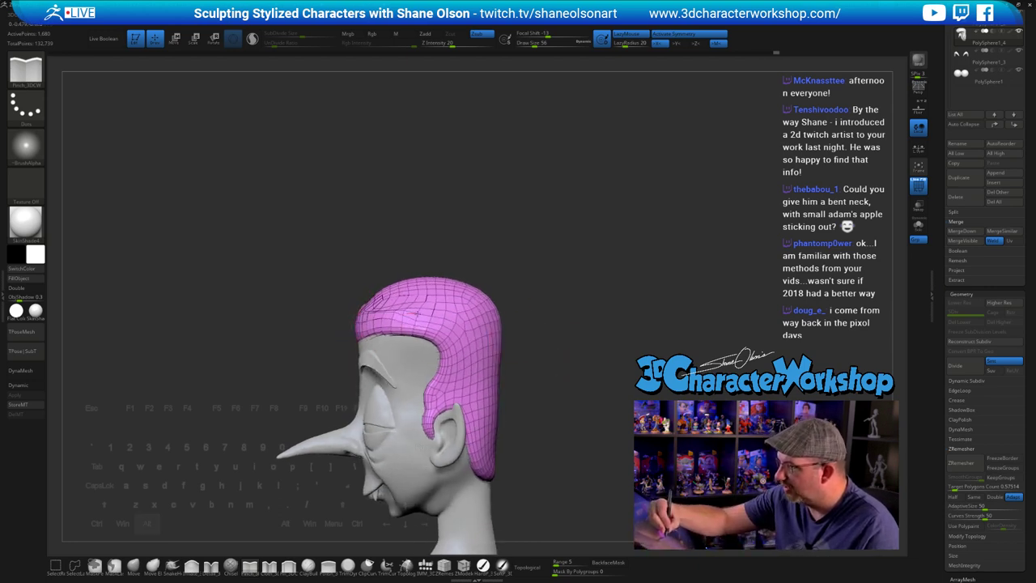
- Extend the pinched edge along the side and around the back of the hair to form a flat-top rim
{"action": "left_click_drag", "start_coordinate": [593, 348], "coordinate": [565, 349]}
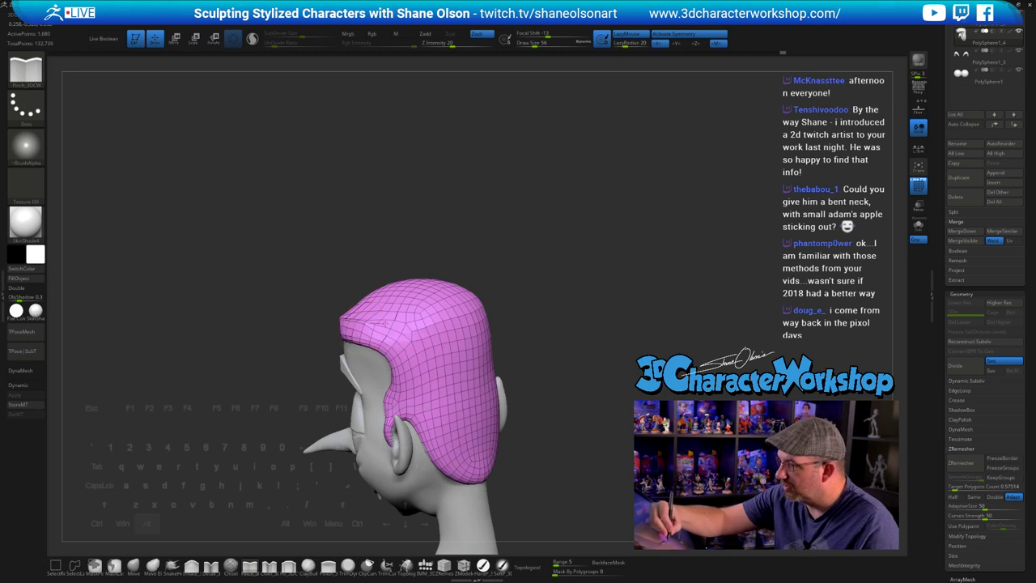
{"action": "left_click_drag", "start_coordinate": [565, 341], "coordinate": [494, 330]}
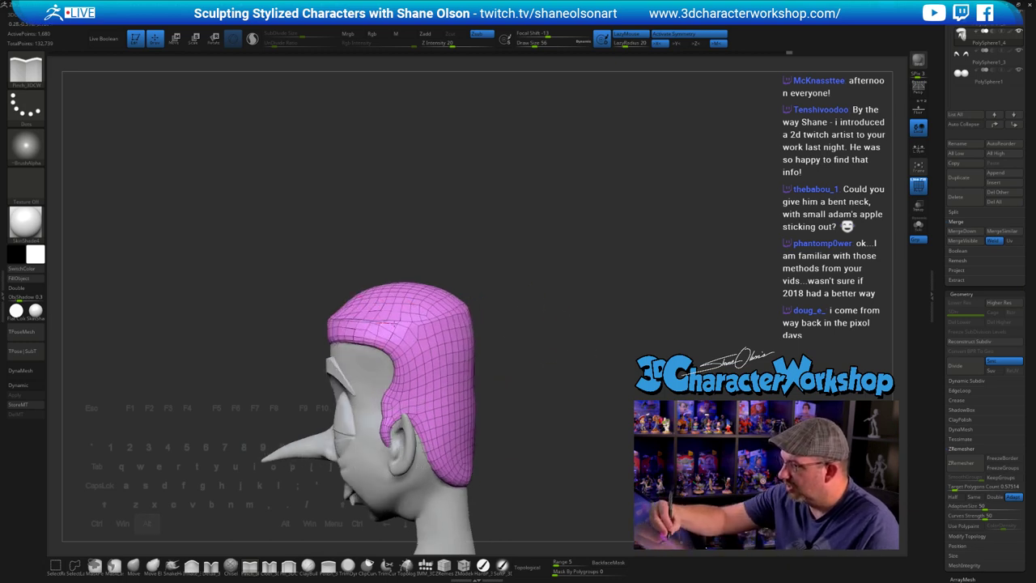
{"action": "left_click_drag", "start_coordinate": [547, 355], "coordinate": [422, 341]}
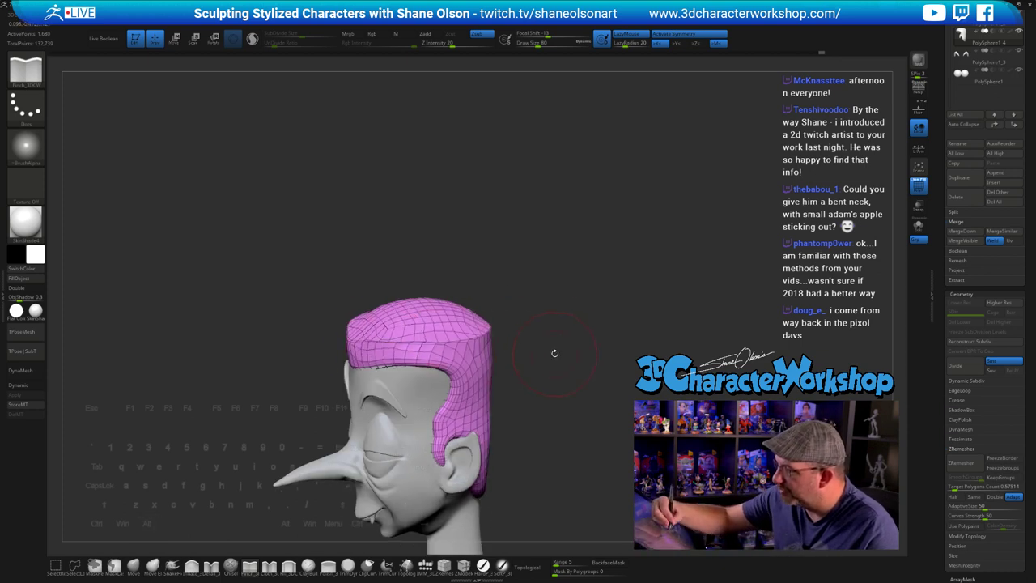
{"action": "mouse_move", "coordinate": [554, 352]}
{"action": "left_mouse_down"}
{"action": "mouse_move", "coordinate": [558, 376]}
{"action": "mouse_move", "coordinate": [580, 361]}
{"action": "mouse_move", "coordinate": [581, 373]}
{"action": "mouse_move", "coordinate": [621, 384]}
{"action": "mouse_move", "coordinate": [595, 381]}
{"action": "mouse_move", "coordinate": [587, 394]}
{"action": "left_mouse_up"}
- Reshape the crown inside the flat-top rim with the Move brush at draw size 68 and smooth it
{"action": "left_click", "coordinate": [133, 567]}
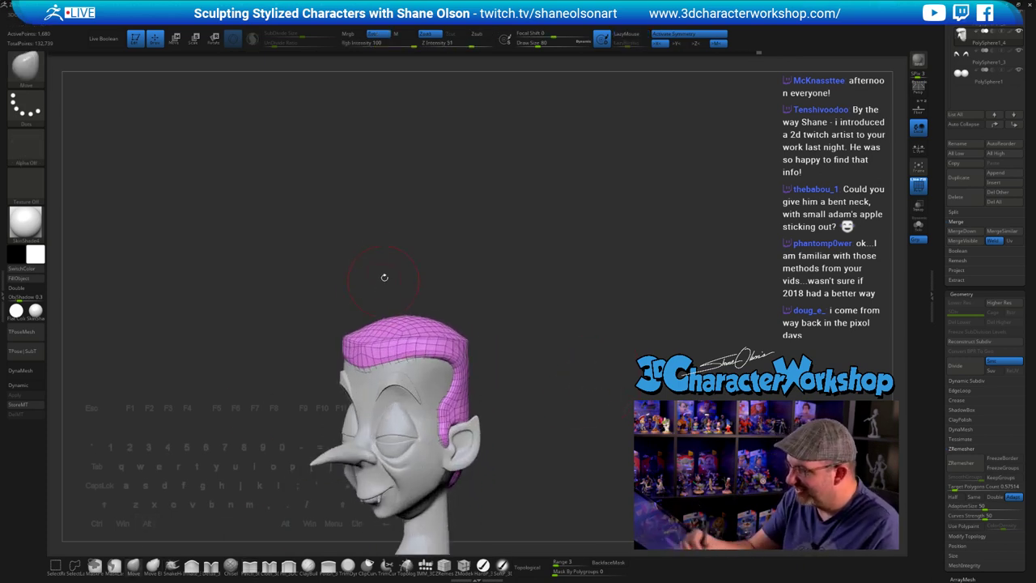
{"action": "key", "text": "s"}
{"action": "mouse_move", "coordinate": [385, 276]}
{"action": "left_mouse_down"}
{"action": "mouse_move", "coordinate": [401, 271]}
{"action": "mouse_move", "coordinate": [364, 294]}
{"action": "mouse_move", "coordinate": [363, 266]}
{"action": "left_mouse_up"}
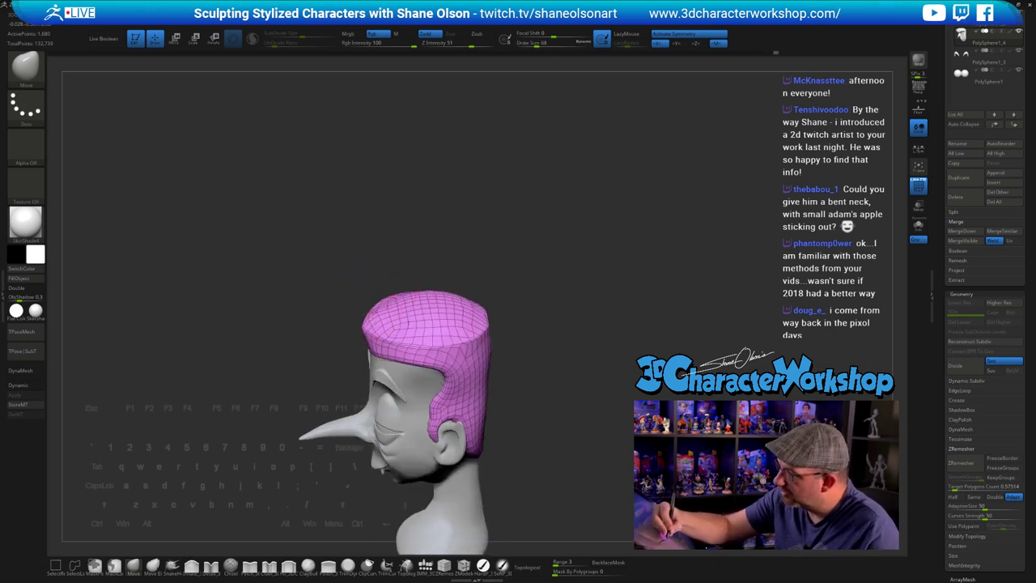
{"action": "left_click_drag", "start_coordinate": [466, 280], "coordinate": [458, 267]}
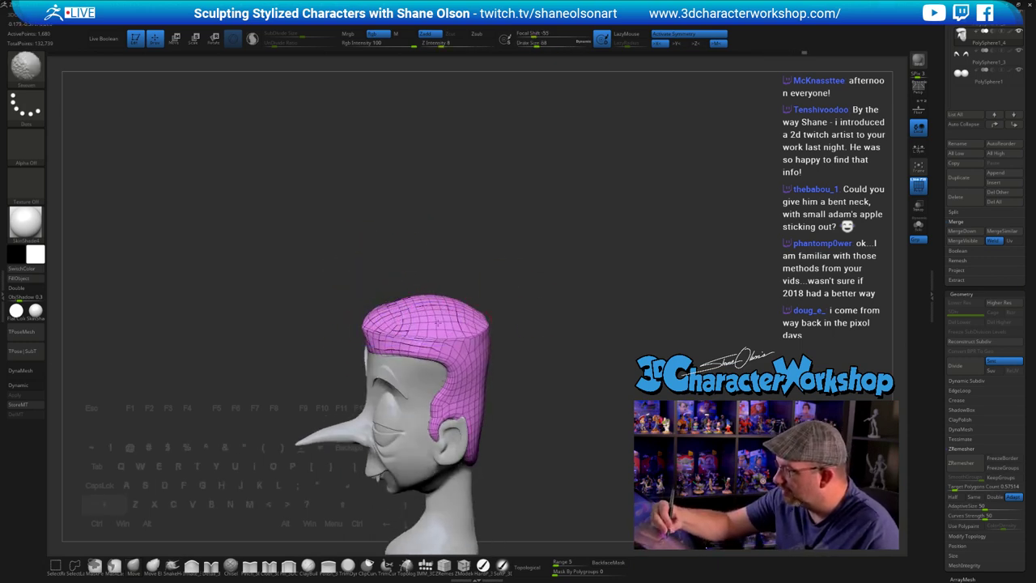
{"action": "left_click_drag", "start_coordinate": [550, 299], "coordinate": [565, 291], "text": "shift"}
- Pull the back edge of the flat top up and outward into a point with the Move brush at draw size 77
{"action": "key", "text": "s"}
{"action": "mouse_move", "coordinate": [496, 328]}
{"action": "left_mouse_down"}
{"action": "mouse_move", "coordinate": [508, 324]}
{"action": "mouse_move", "coordinate": [473, 327]}
{"action": "left_mouse_up"}
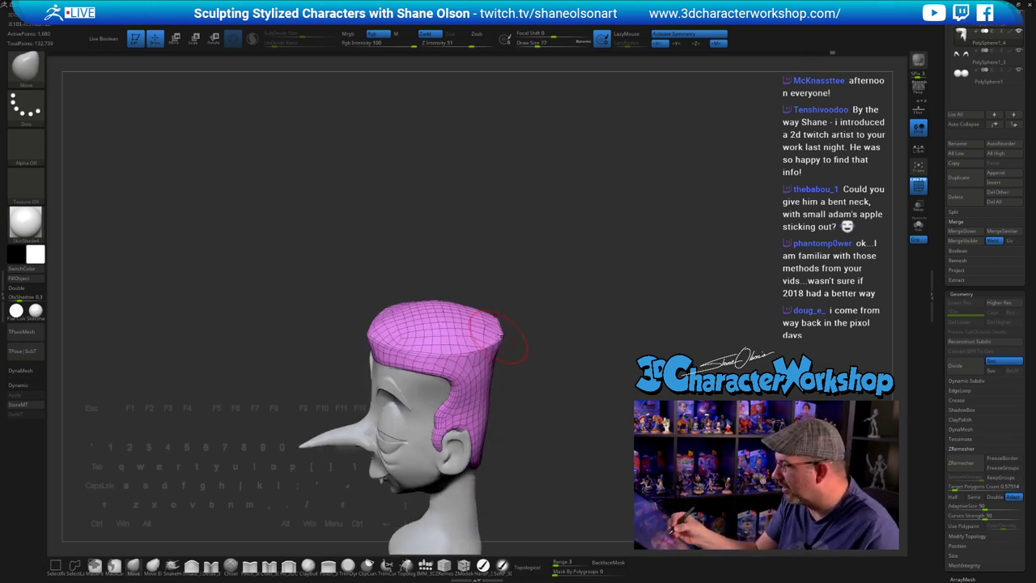
{"action": "mouse_move", "coordinate": [541, 353]}
{"action": "left_mouse_down"}
{"action": "mouse_move", "coordinate": [525, 364]}
{"action": "mouse_move", "coordinate": [576, 335]}
{"action": "mouse_move", "coordinate": [624, 358]}
{"action": "mouse_move", "coordinate": [605, 341]}
{"action": "mouse_move", "coordinate": [605, 356]}
{"action": "mouse_move", "coordinate": [592, 361]}
{"action": "mouse_move", "coordinate": [551, 287]}
{"action": "mouse_move", "coordinate": [527, 310]}
{"action": "mouse_move", "coordinate": [473, 273]}
{"action": "mouse_move", "coordinate": [480, 308]}
{"action": "mouse_move", "coordinate": [543, 363]}
{"action": "mouse_move", "coordinate": [556, 359]}
{"action": "mouse_move", "coordinate": [526, 362]}
{"action": "left_mouse_up"}
{"action": "key", "text": "shift"}
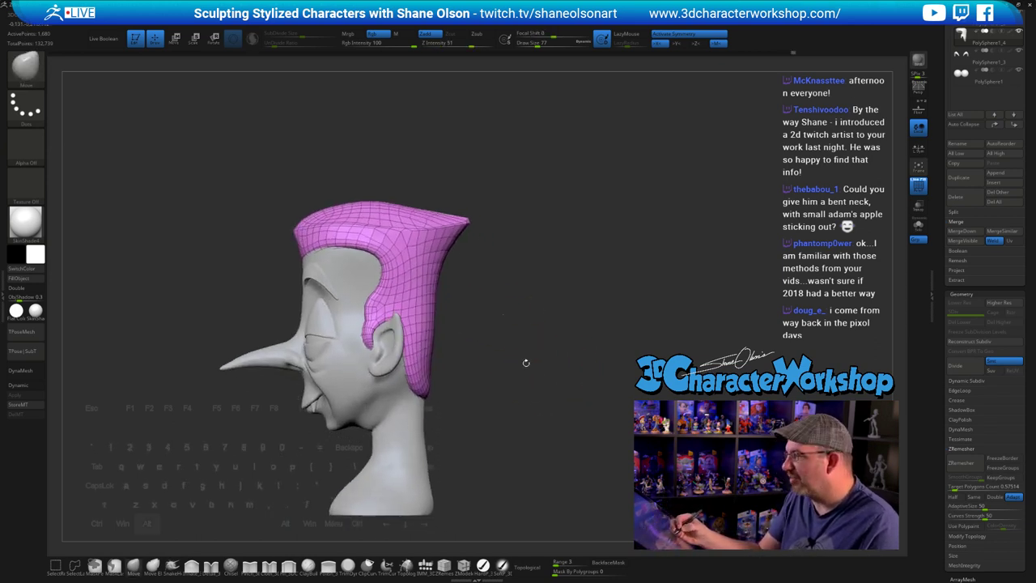
- Smooth and clean up the flared back of the hair below the pointed rim
{"action": "left_click_drag", "start_coordinate": [473, 282], "coordinate": [460, 305], "text": "alt"}
{"action": "key", "text": "shift"}
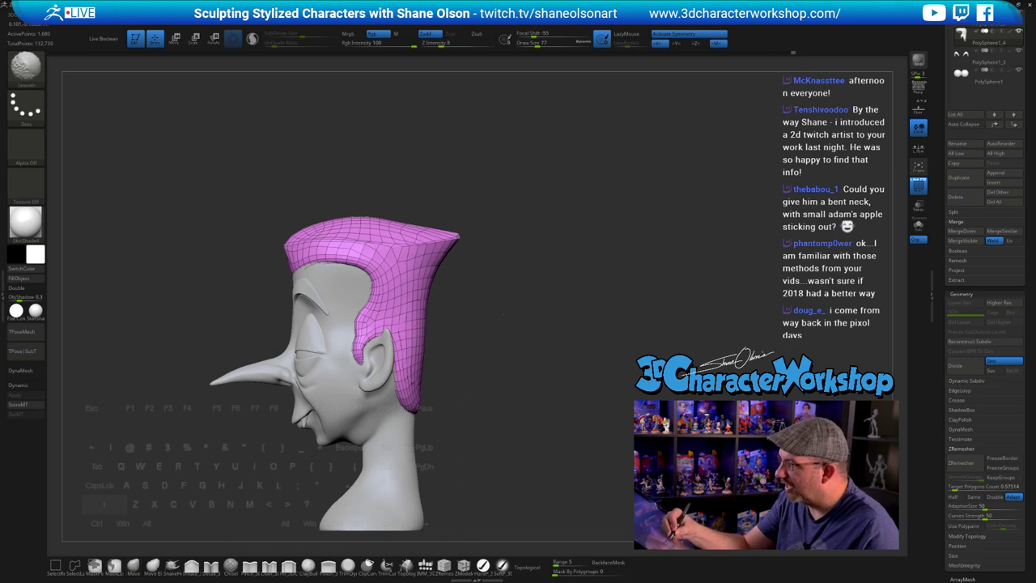
{"action": "mouse_move", "coordinate": [462, 343]}
{"action": "left_mouse_down", "text": "alt"}
{"action": "mouse_move", "coordinate": [461, 322]}
{"action": "mouse_move", "coordinate": [490, 294]}
{"action": "mouse_move", "coordinate": [468, 278]}
{"action": "mouse_move", "coordinate": [520, 331]}
{"action": "mouse_move", "coordinate": [534, 365]}
{"action": "mouse_move", "coordinate": [572, 363]}
{"action": "mouse_move", "coordinate": [536, 361]}
{"action": "left_mouse_up", "text": "alt"}
{"action": "key", "text": "shift"}
{"action": "key", "text": "shift"}
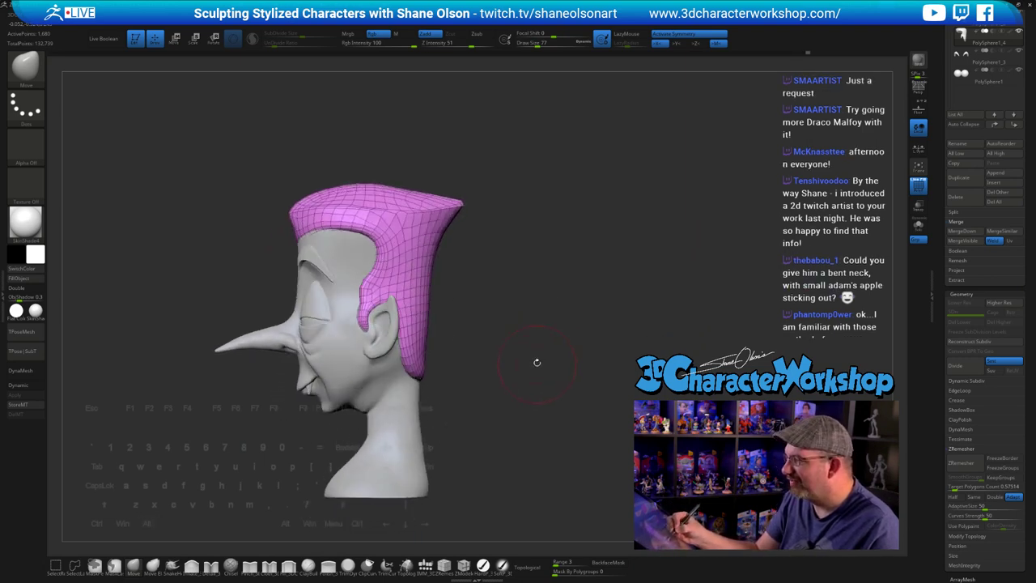
- Adjust the front and side outline of the flat-top hair with the Move brush
{"action": "left_click_drag", "start_coordinate": [520, 290], "coordinate": [532, 377]}
{"action": "mouse_move", "coordinate": [468, 427]}
{"action": "left_mouse_down"}
{"action": "mouse_move", "coordinate": [479, 381]}
{"action": "mouse_move", "coordinate": [447, 365]}
{"action": "mouse_move", "coordinate": [478, 301]}
{"action": "left_mouse_up"}
{"action": "mouse_move", "coordinate": [561, 392]}
{"action": "left_mouse_down"}
{"action": "mouse_move", "coordinate": [431, 379]}
{"action": "mouse_move", "coordinate": [585, 361]}
{"action": "mouse_move", "coordinate": [590, 372]}
{"action": "mouse_move", "coordinate": [559, 372]}
{"action": "left_mouse_up"}
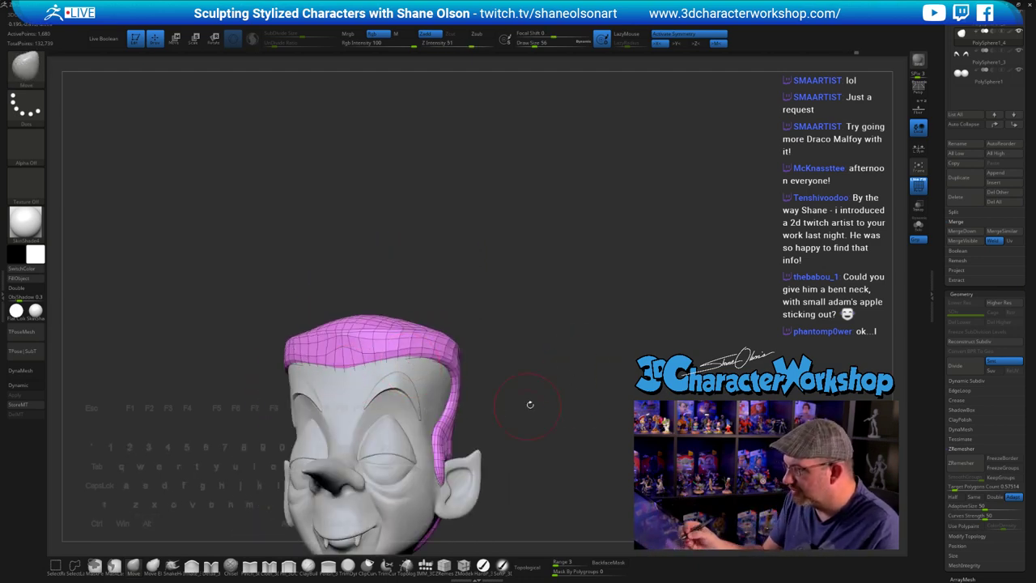
- Tighten the hairline across the forehead and around the temple with the Pinch brush at draw size 56
{"action": "left_click_drag", "start_coordinate": [529, 405], "coordinate": [341, 476]}
{"action": "left_click", "coordinate": [249, 565]}
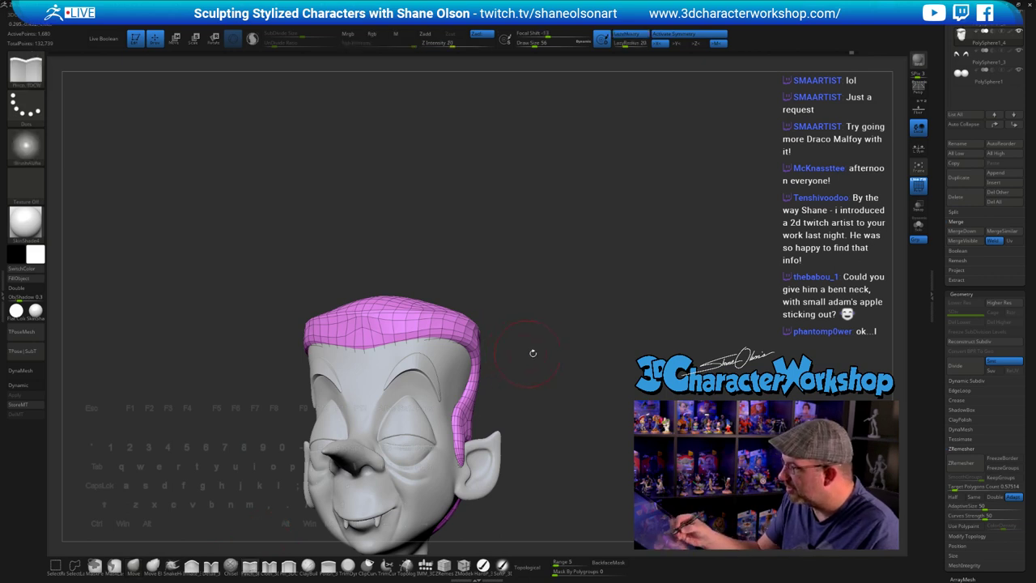
{"action": "left_click_drag", "start_coordinate": [532, 353], "coordinate": [454, 354]}
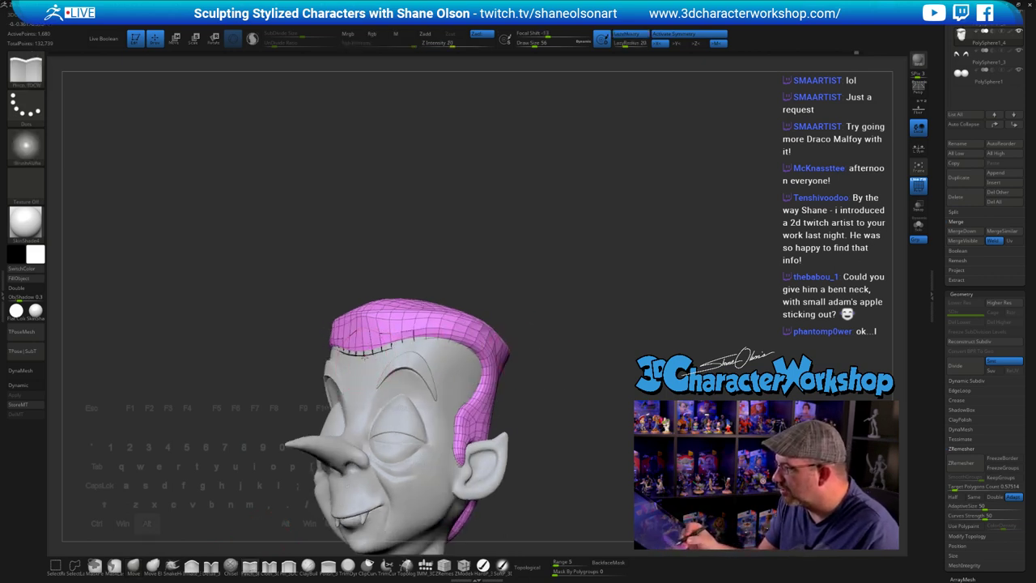
{"action": "left_click_drag", "start_coordinate": [431, 338], "coordinate": [461, 348]}
{"action": "left_click_drag", "start_coordinate": [663, 339], "coordinate": [592, 352]}
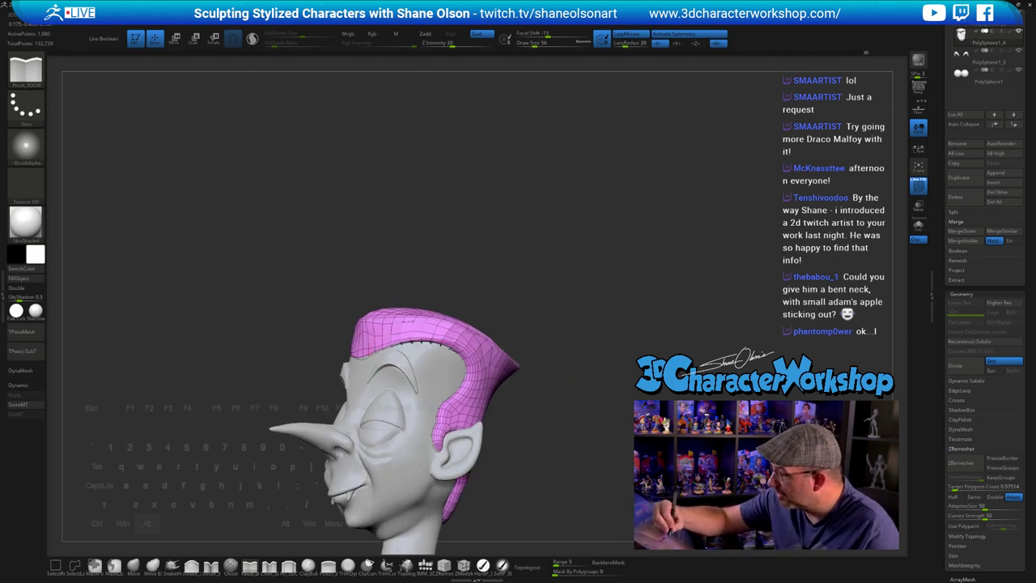
{"action": "left_click_drag", "start_coordinate": [536, 415], "coordinate": [527, 385]}
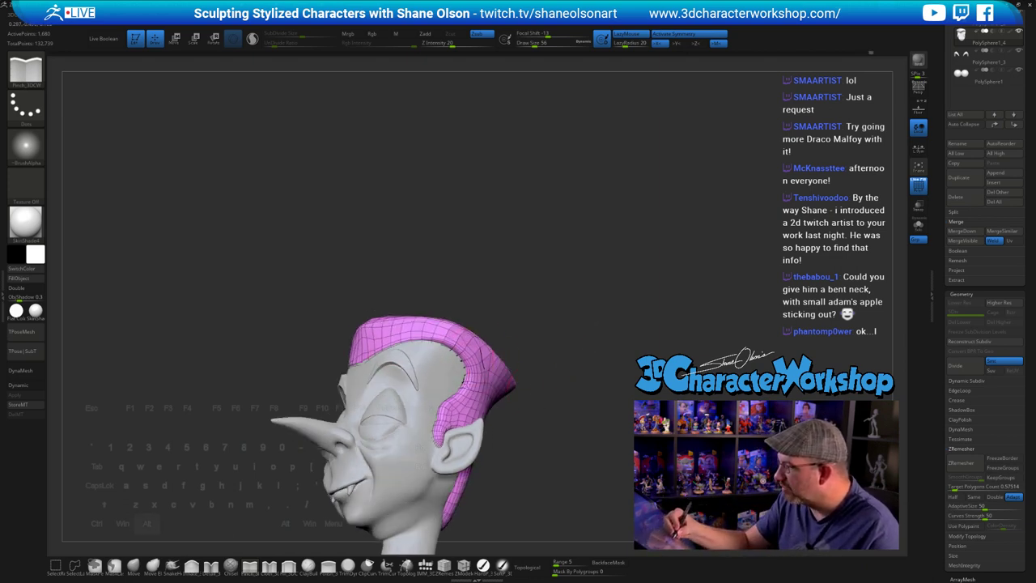
{"action": "left_click_drag", "start_coordinate": [463, 357], "coordinate": [465, 372]}
- Pinch the temple hairline and sideburn edges into a crisper border at draw sizes 41 and 35
{"action": "left_click_drag", "start_coordinate": [558, 388], "coordinate": [560, 433], "text": "alt"}
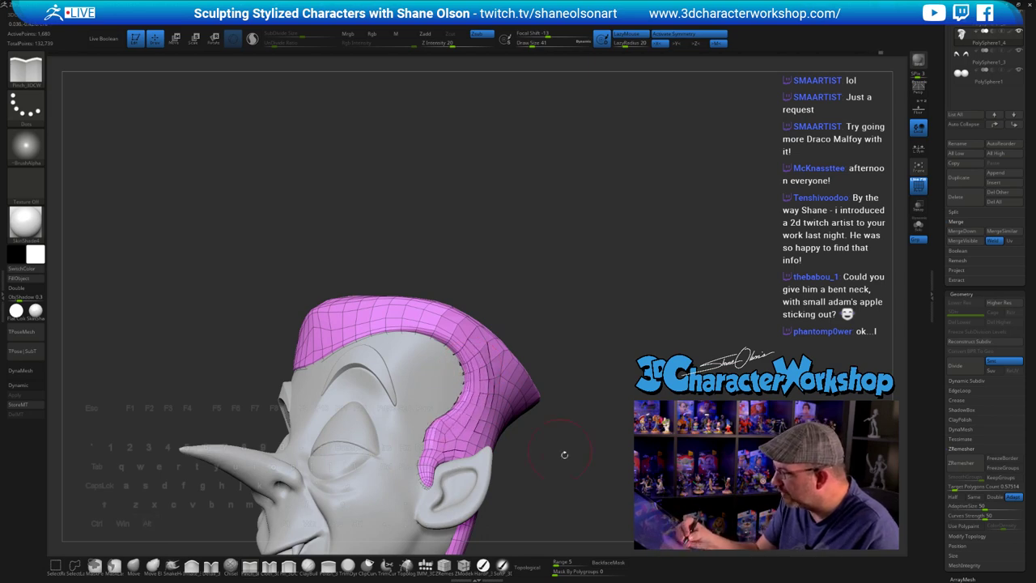
{"action": "left_click_drag", "start_coordinate": [564, 454], "coordinate": [510, 425]}
{"action": "left_click_drag", "start_coordinate": [566, 441], "coordinate": [623, 466]}
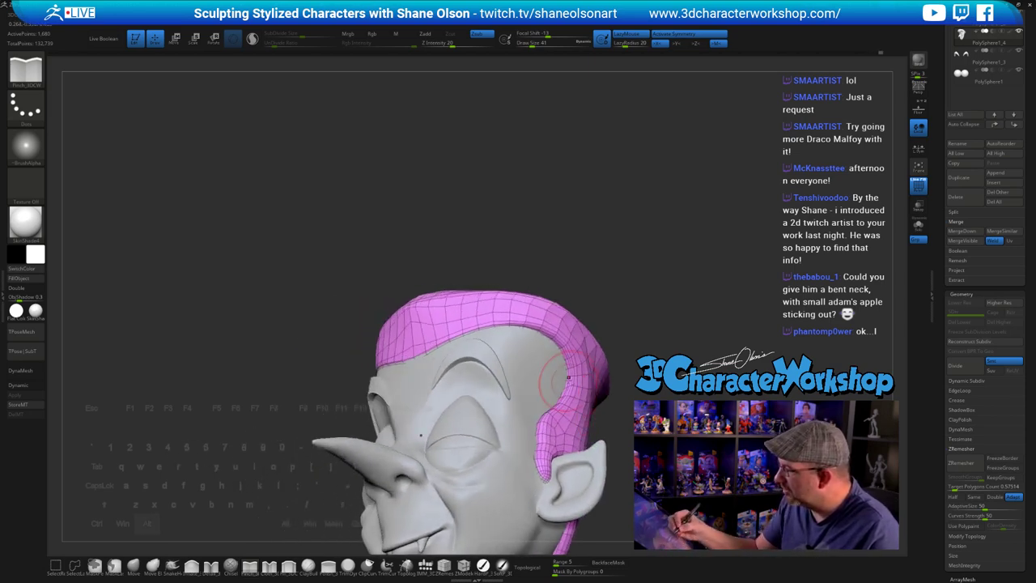
{"action": "mouse_move", "coordinate": [564, 378]}
{"action": "left_mouse_down"}
{"action": "mouse_move", "coordinate": [550, 418]}
{"action": "mouse_move", "coordinate": [537, 421]}
{"action": "left_mouse_up"}
{"action": "left_click_drag", "start_coordinate": [672, 422], "coordinate": [583, 389], "text": "alt"}
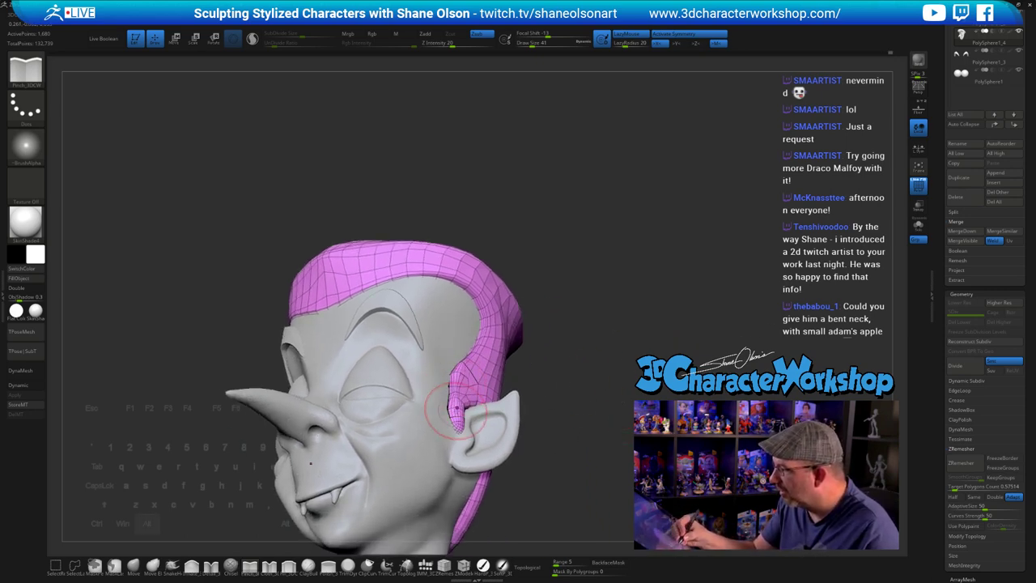
{"action": "left_click_drag", "start_coordinate": [456, 408], "coordinate": [459, 424]}
{"action": "left_click_drag", "start_coordinate": [601, 405], "coordinate": [530, 419]}
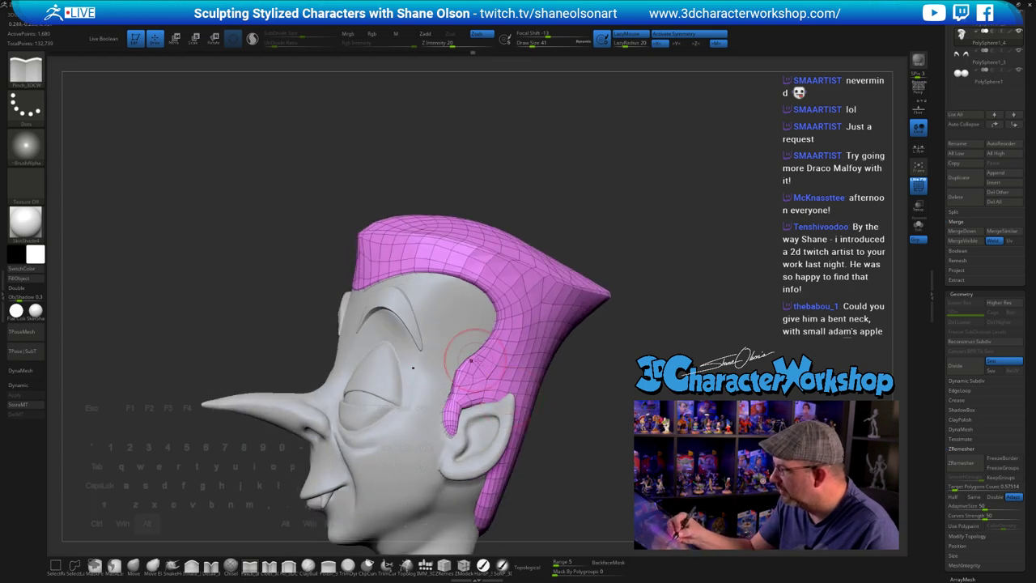
{"action": "key", "text": "["}
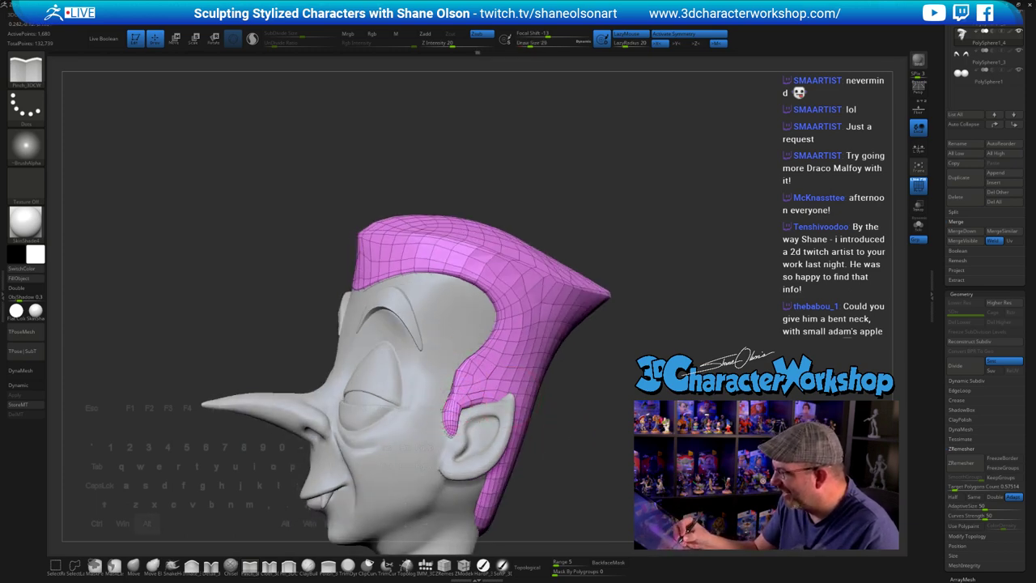
{"action": "left_click_drag", "start_coordinate": [588, 432], "coordinate": [530, 364]}
- Pull the sideburn's lower tip forward into a point with the Move brush at draw size 22
{"action": "left_click", "coordinate": [135, 566]}
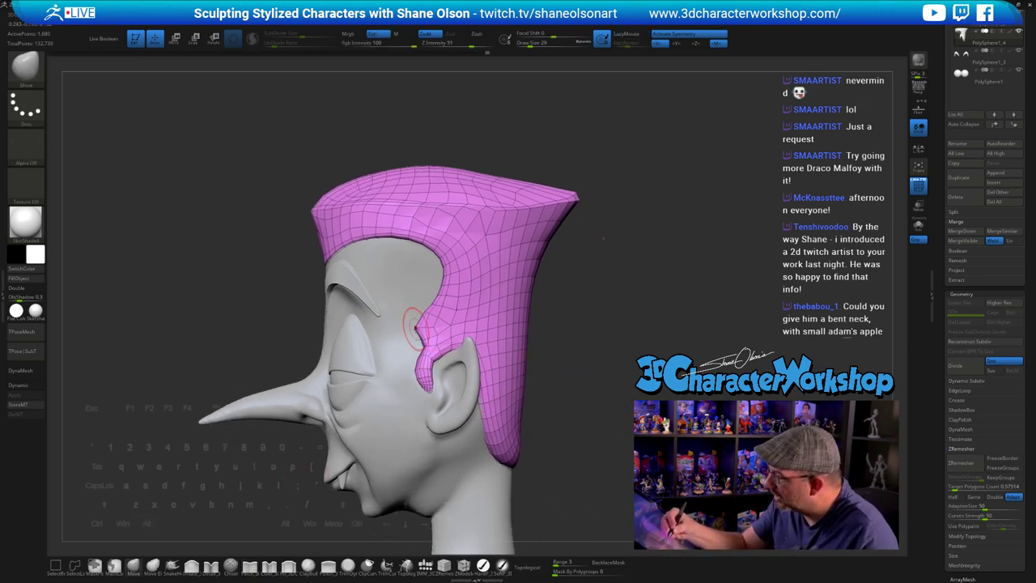
{"action": "key", "text": "s"}
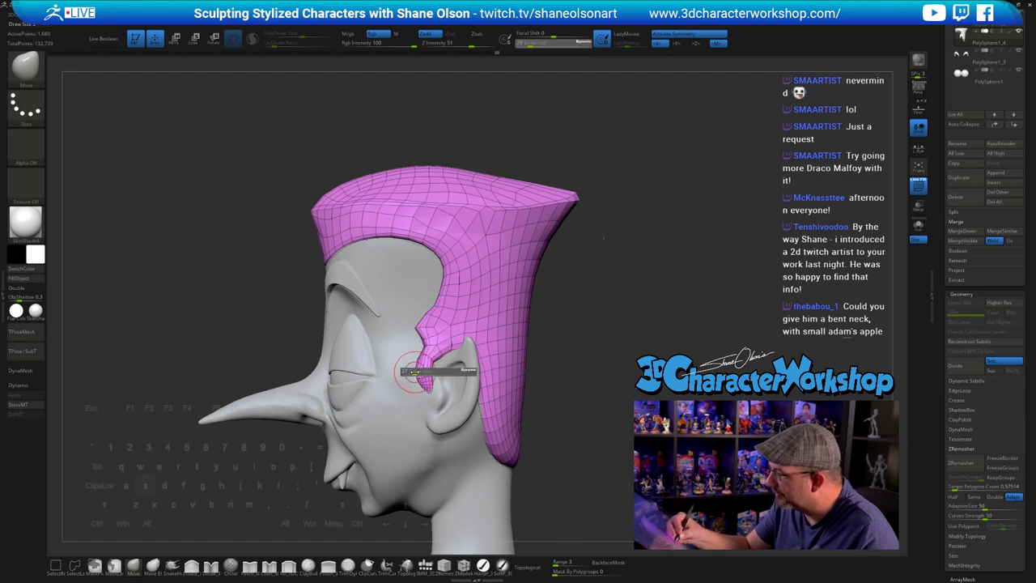
{"action": "left_click_drag", "start_coordinate": [416, 372], "coordinate": [411, 371]}
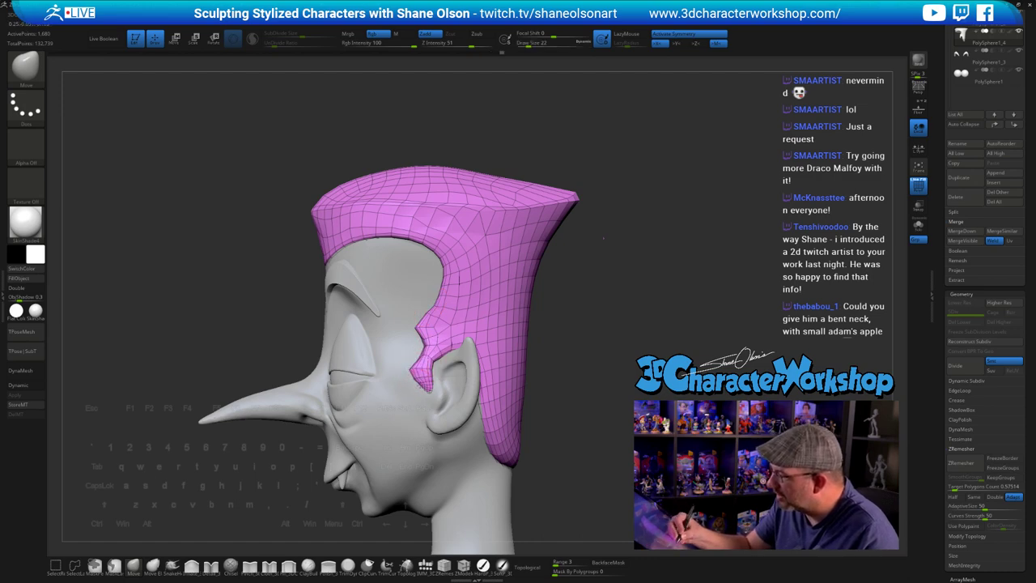
{"action": "right_click_drag", "start_coordinate": [429, 390], "coordinate": [526, 394]}
{"action": "right_click_drag", "start_coordinate": [435, 370], "coordinate": [468, 358]}
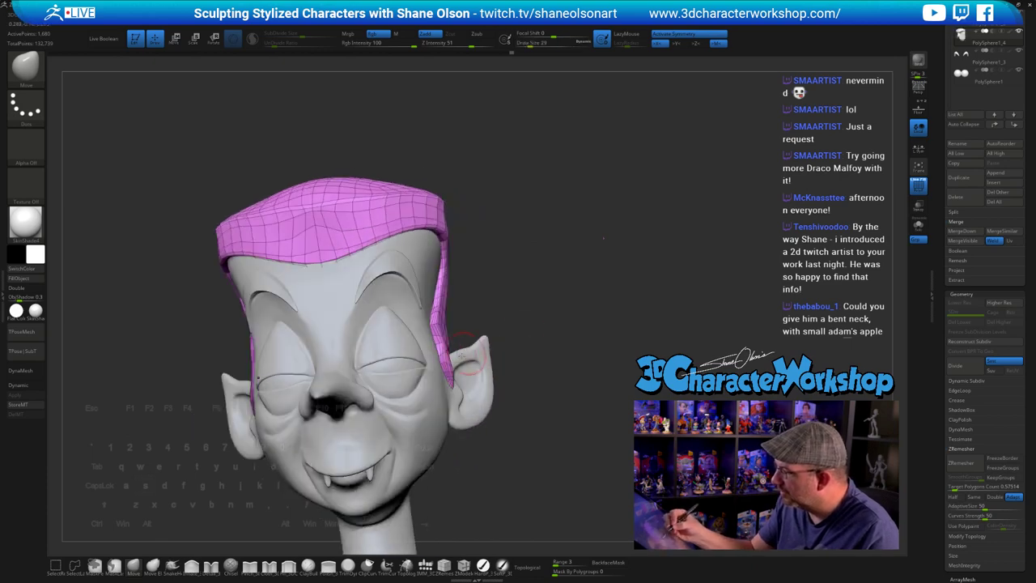
- Adjust the sideburns' fit against the sides of the head with the Move brush at draw size 51
{"action": "mouse_move", "coordinate": [603, 238]}
{"action": "right_mouse_down"}
{"action": "mouse_move", "coordinate": [557, 323]}
{"action": "mouse_move", "coordinate": [578, 342]}
{"action": "mouse_move", "coordinate": [538, 279]}
{"action": "right_mouse_up"}
{"action": "key", "text": "s"}
{"action": "key", "text": "s"}
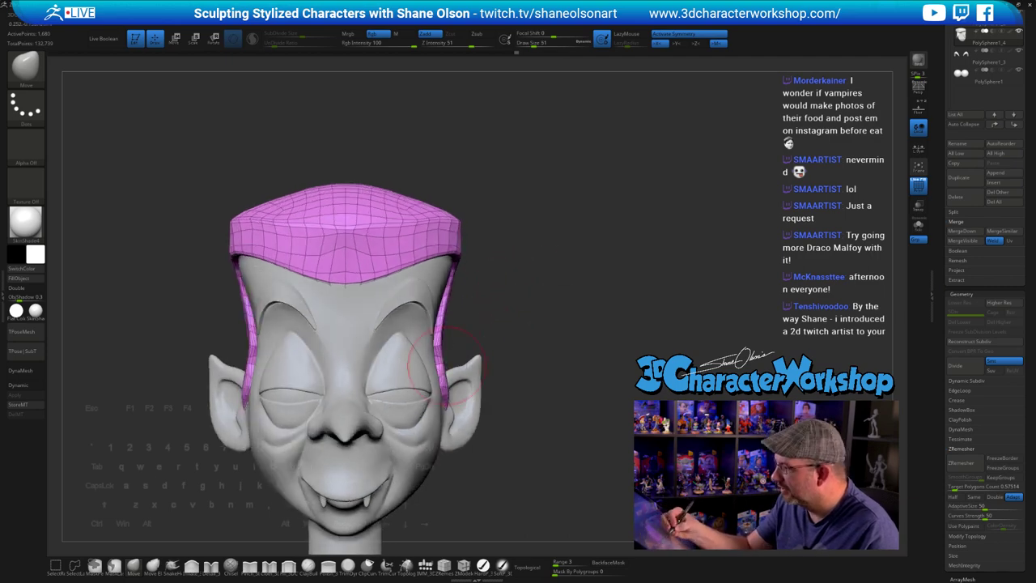
{"action": "left_click_drag", "start_coordinate": [446, 366], "coordinate": [442, 366]}
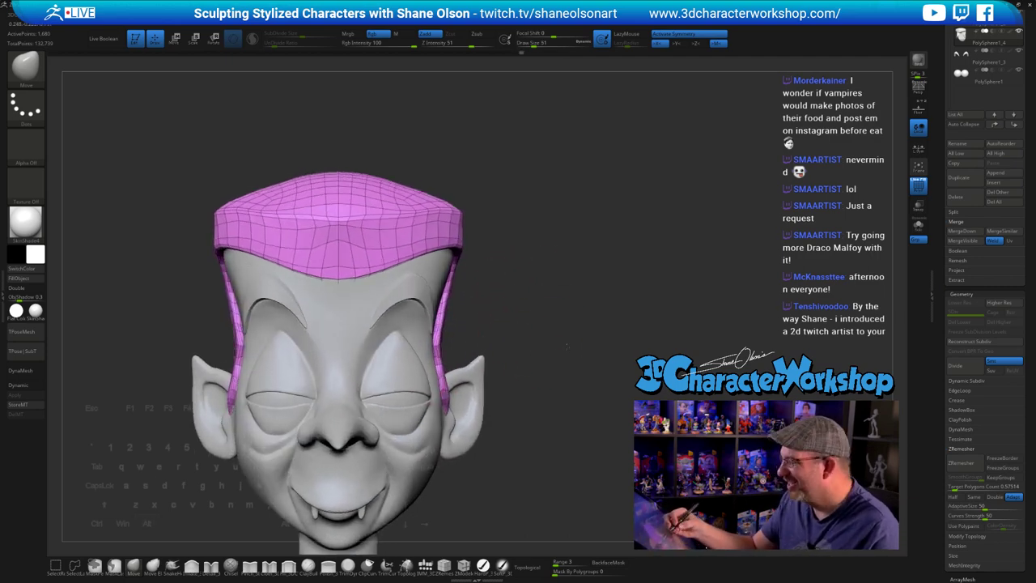
- Smooth the side rim and crown of the flat-top hair
{"action": "right_click_drag", "start_coordinate": [541, 351], "coordinate": [519, 328]}
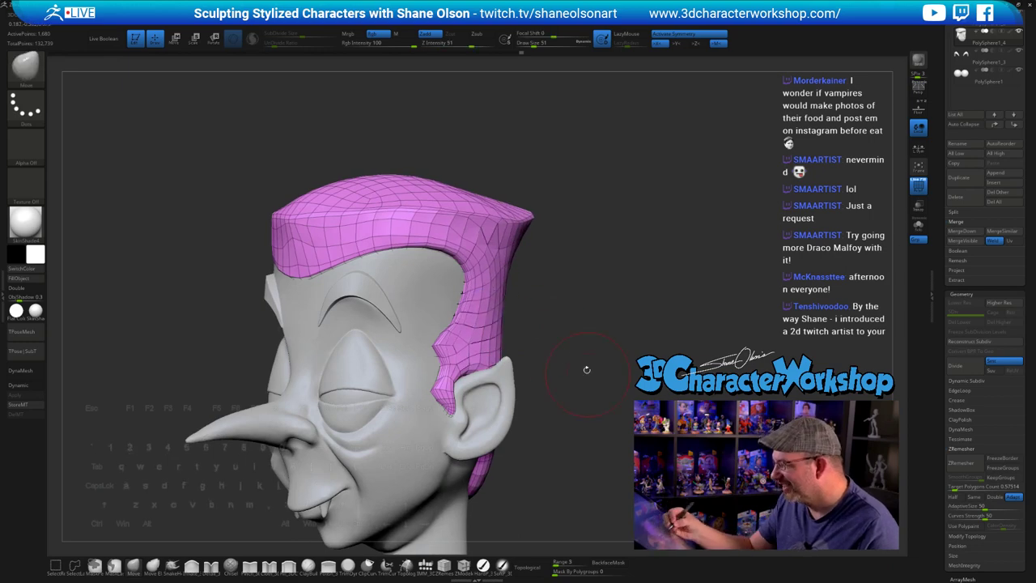
{"action": "right_click_drag", "start_coordinate": [585, 370], "coordinate": [567, 297]}
{"action": "left_click_drag", "start_coordinate": [433, 235], "coordinate": [465, 212], "text": "shift"}
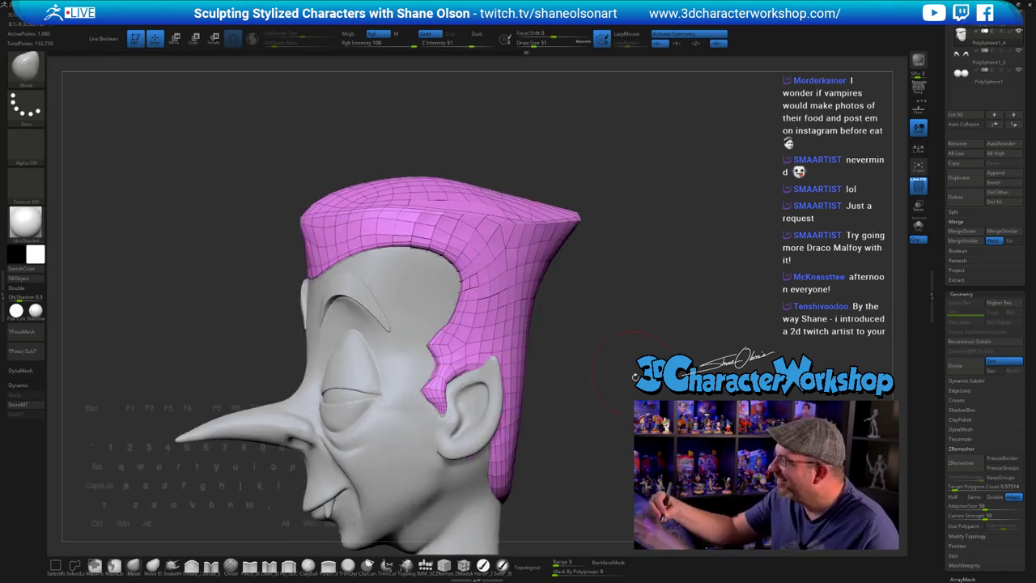
{"action": "mouse_move", "coordinate": [594, 386]}
{"action": "left_mouse_down"}
{"action": "mouse_move", "coordinate": [518, 382]}
{"action": "mouse_move", "coordinate": [590, 389]}
{"action": "left_mouse_up"}
{"action": "right_click_drag", "start_coordinate": [589, 392], "coordinate": [564, 284]}
{"action": "mouse_move", "coordinate": [383, 148]}
{"action": "left_mouse_down", "text": "shift"}
{"action": "mouse_move", "coordinate": [434, 188]}
{"action": "mouse_move", "coordinate": [460, 179]}
{"action": "mouse_move", "coordinate": [444, 144]}
{"action": "mouse_move", "coordinate": [477, 179]}
{"action": "mouse_move", "coordinate": [441, 138]}
{"action": "left_mouse_up", "text": "shift"}
{"action": "mouse_move", "coordinate": [561, 251]}
{"action": "left_mouse_down"}
{"action": "mouse_move", "coordinate": [620, 322]}
{"action": "mouse_move", "coordinate": [576, 280]}
{"action": "left_mouse_up"}
{"action": "mouse_move", "coordinate": [406, 159]}
{"action": "left_mouse_down", "text": "shift"}
{"action": "mouse_move", "coordinate": [396, 159]}
{"action": "mouse_move", "coordinate": [461, 178]}
{"action": "mouse_move", "coordinate": [509, 159]}
{"action": "left_mouse_up", "text": "shift"}
{"action": "mouse_move", "coordinate": [613, 324]}
{"action": "left_mouse_down"}
{"action": "mouse_move", "coordinate": [623, 271]}
{"action": "mouse_move", "coordinate": [606, 322]}
{"action": "left_mouse_up"}
{"action": "right_click_drag", "start_coordinate": [605, 322], "coordinate": [557, 226]}
{"action": "right_click_drag", "start_coordinate": [492, 340], "coordinate": [236, 527]}
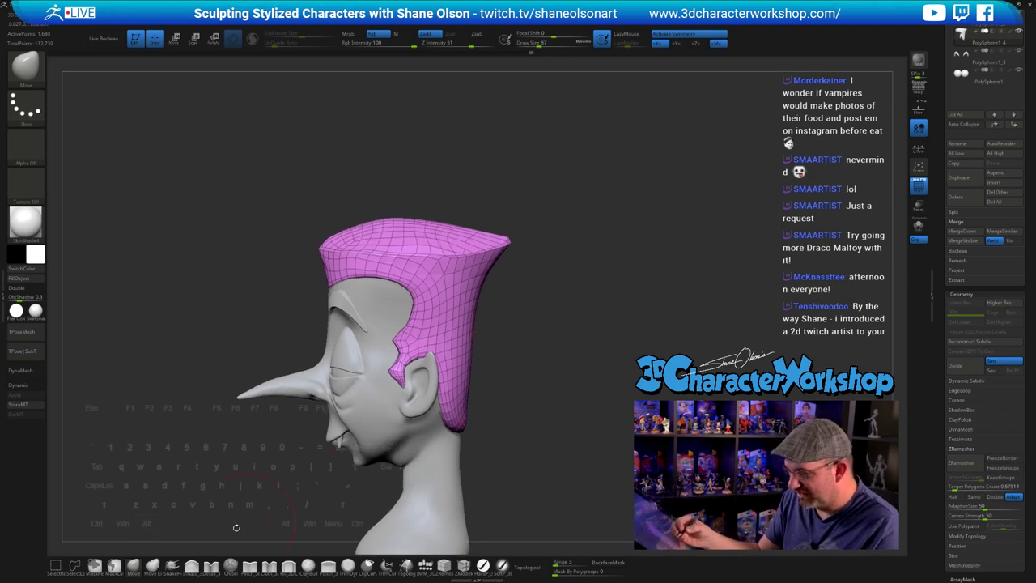
- Reshape the flat top's upper profile from crown to front edge with the Move brush at draw sizes 120, 77 and 44
{"action": "mouse_move", "coordinate": [450, 229]}
{"action": "left_mouse_down"}
{"action": "mouse_move", "coordinate": [444, 220]}
{"action": "mouse_move", "coordinate": [385, 231]}
{"action": "left_mouse_up"}
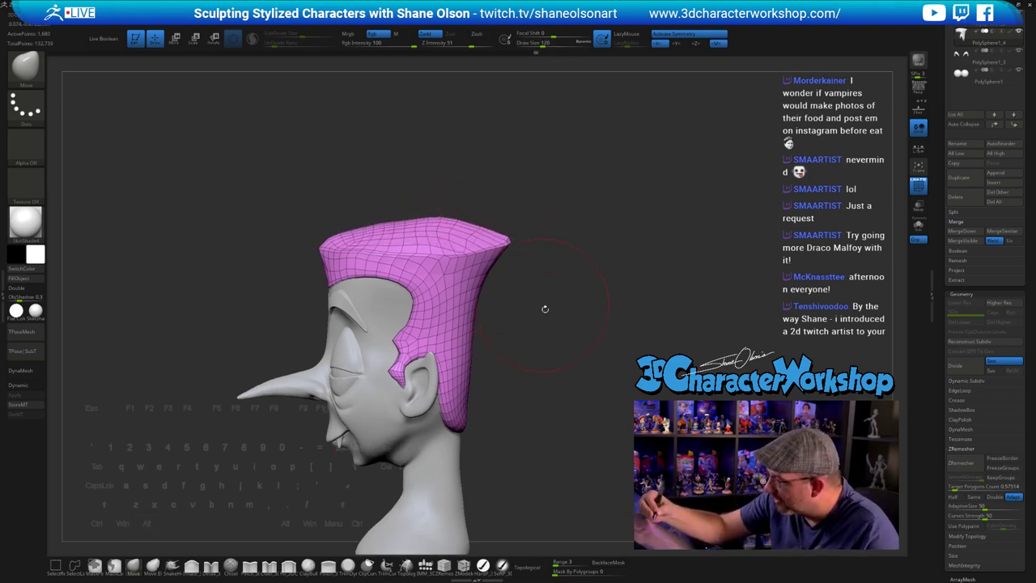
{"action": "right_click_drag", "start_coordinate": [545, 308], "coordinate": [557, 309]}
{"action": "key", "text": "s"}
{"action": "left_click_drag", "start_coordinate": [343, 204], "coordinate": [328, 204]}
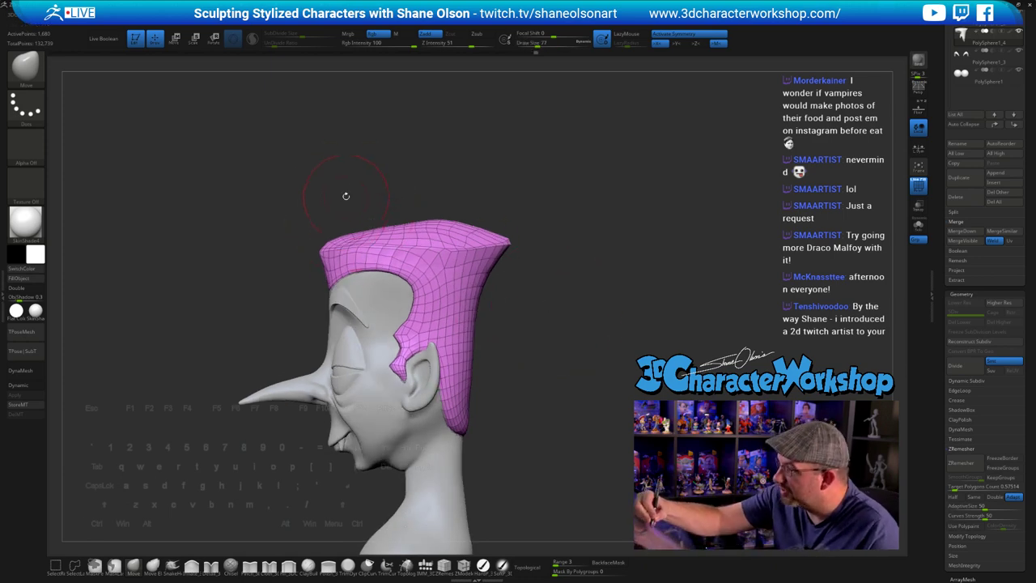
{"action": "right_click_drag", "start_coordinate": [345, 196], "coordinate": [351, 203]}
{"action": "key", "text": "s"}
{"action": "left_click_drag", "start_coordinate": [345, 202], "coordinate": [340, 203]}
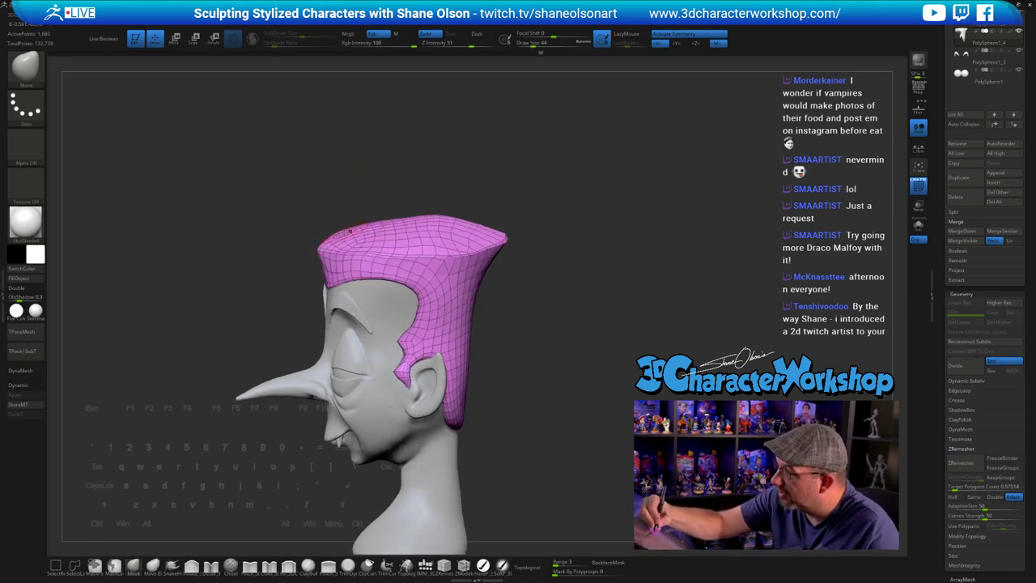
- Smooth the top surface of the hair and flatten it with the Polish brush at draw size 80
{"action": "right_click_drag", "start_coordinate": [573, 252], "coordinate": [568, 294]}
{"action": "key", "text": "shift"}
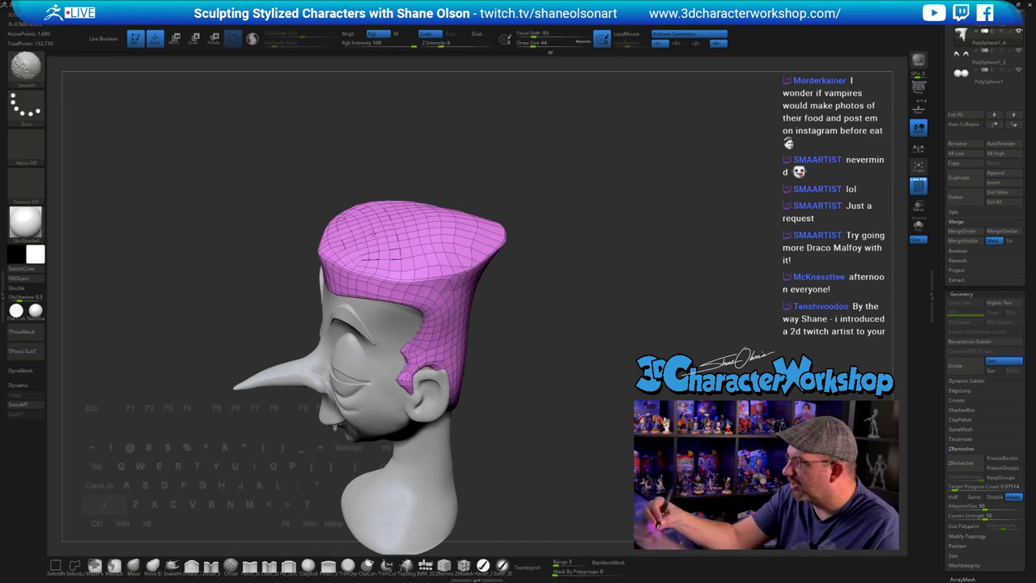
{"action": "mouse_move", "coordinate": [560, 364]}
{"action": "right_mouse_down"}
{"action": "mouse_move", "coordinate": [555, 340]}
{"action": "mouse_move", "coordinate": [518, 389]}
{"action": "right_mouse_up"}
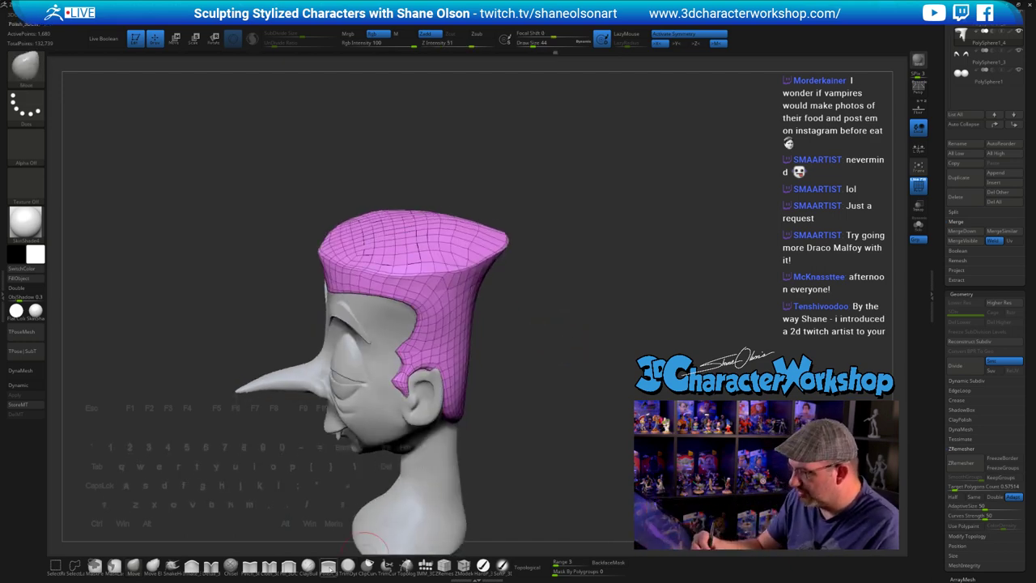
{"action": "left_click", "coordinate": [328, 564]}
{"action": "right_click_drag", "start_coordinate": [555, 369], "coordinate": [516, 351]}
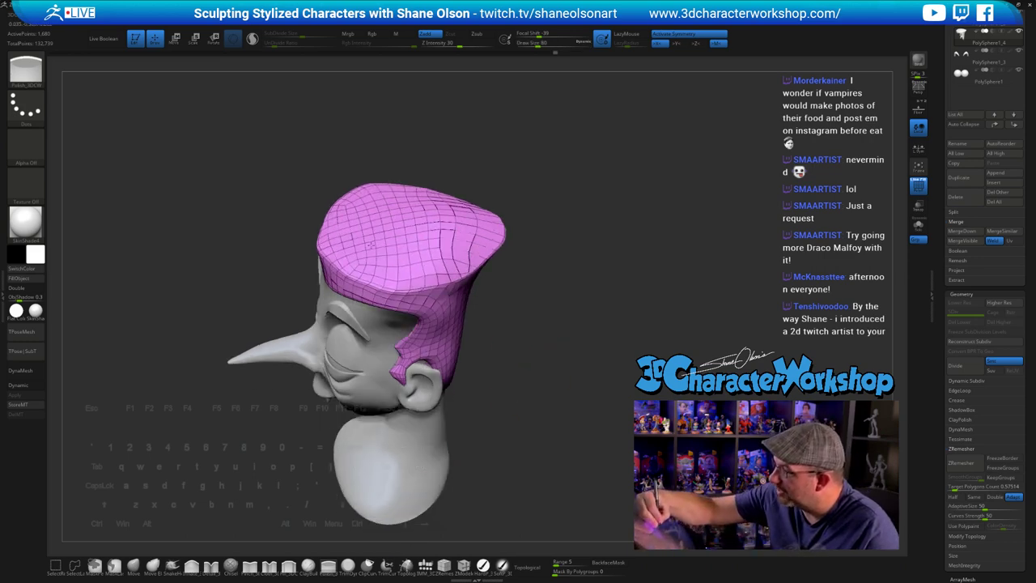
{"action": "right_click_drag", "start_coordinate": [527, 282], "coordinate": [586, 297]}
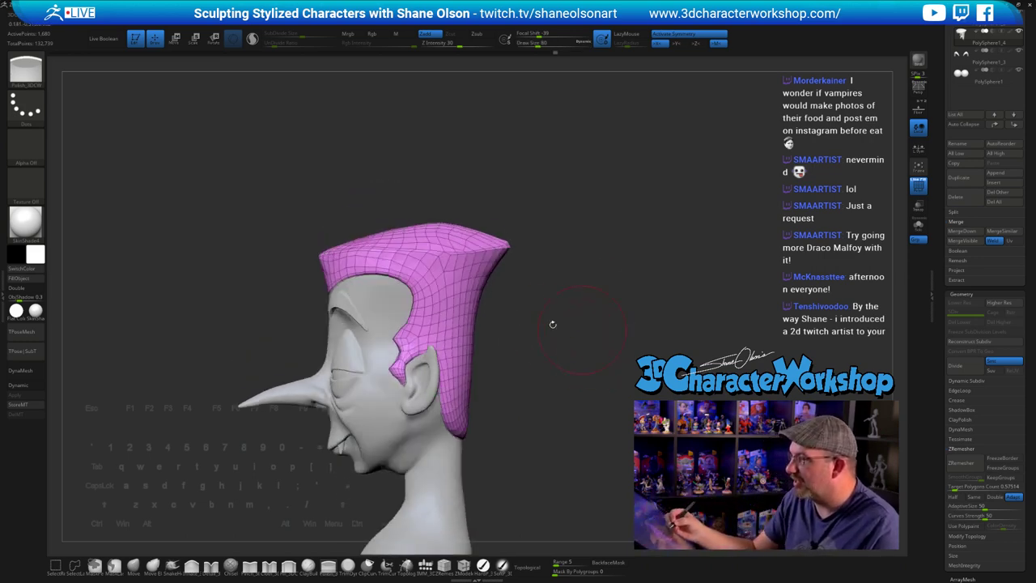
{"action": "mouse_move", "coordinate": [599, 390]}
{"action": "right_mouse_down", "text": "alt"}
{"action": "mouse_move", "coordinate": [579, 390]}
{"action": "mouse_move", "coordinate": [688, 392]}
{"action": "mouse_move", "coordinate": [639, 381]}
{"action": "mouse_move", "coordinate": [571, 324]}
{"action": "mouse_move", "coordinate": [580, 268]}
{"action": "right_mouse_up", "text": "alt"}
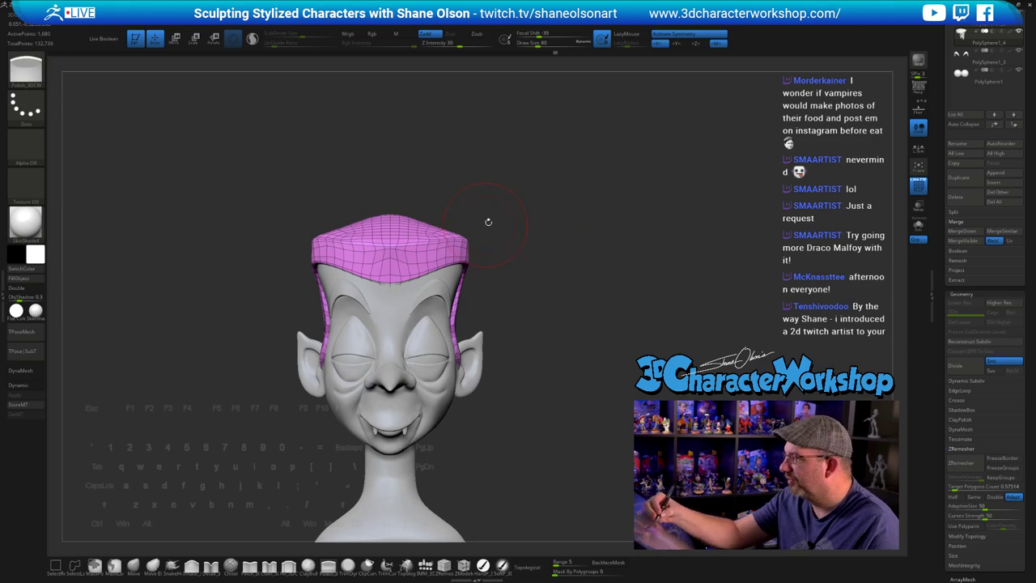
{"action": "right_click_drag", "start_coordinate": [488, 220], "coordinate": [441, 214]}
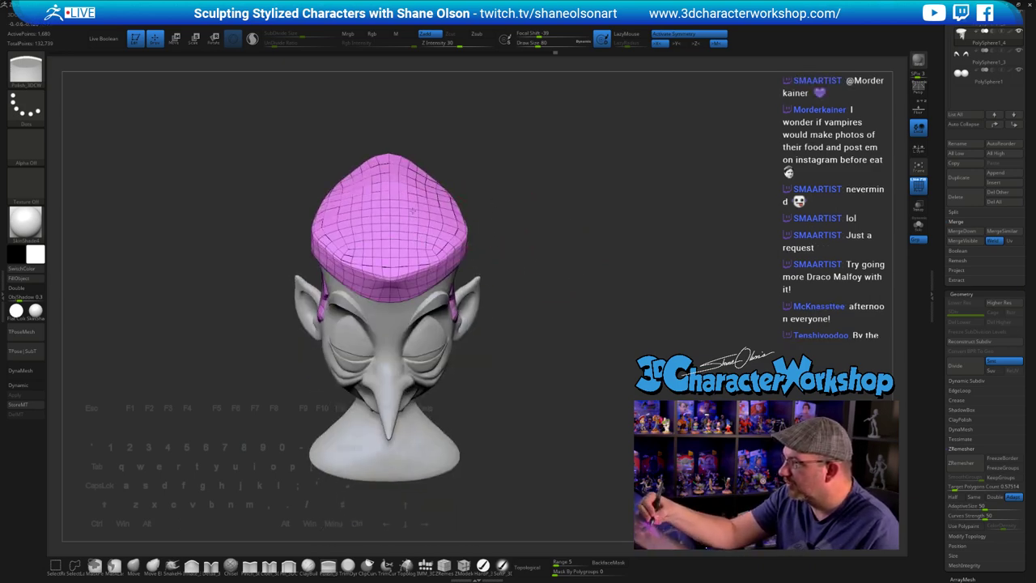
{"action": "mouse_move", "coordinate": [543, 221]}
{"action": "right_mouse_down"}
{"action": "mouse_move", "coordinate": [574, 275]}
{"action": "mouse_move", "coordinate": [590, 342]}
{"action": "mouse_move", "coordinate": [566, 353]}
{"action": "mouse_move", "coordinate": [605, 344]}
{"action": "mouse_move", "coordinate": [583, 349]}
{"action": "mouse_move", "coordinate": [584, 340]}
{"action": "right_mouse_up"}
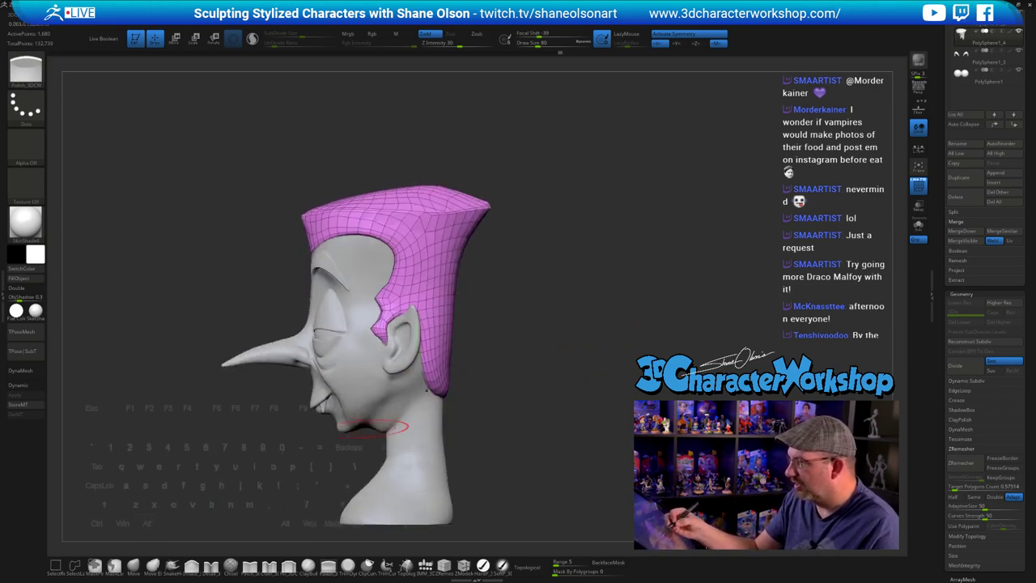
- Lower the crown toward the rim with the Move brush at draw size 62 and smooth the top surface
{"action": "left_click", "coordinate": [136, 566]}
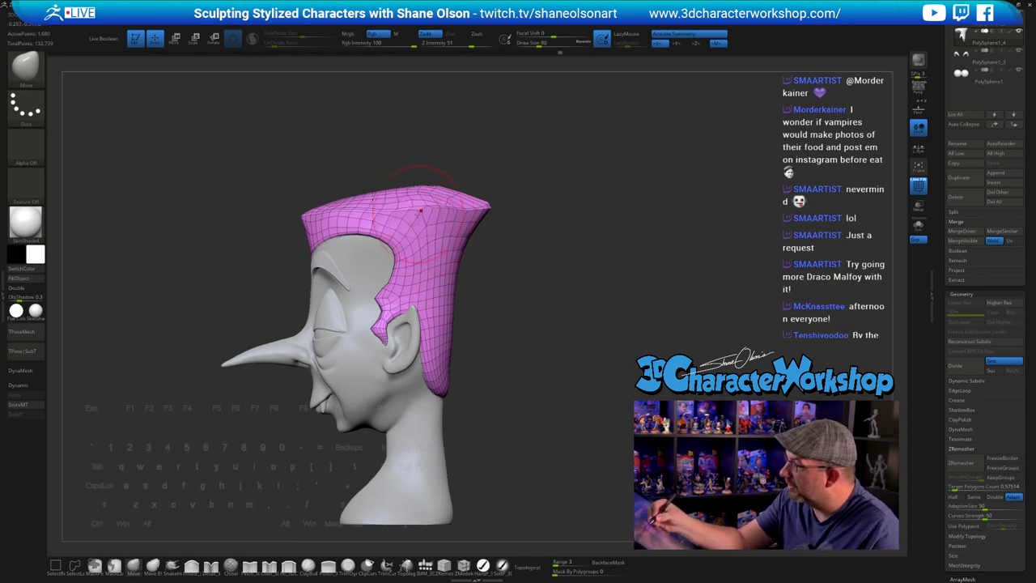
{"action": "key", "text": "s"}
{"action": "left_click_drag", "start_coordinate": [397, 208], "coordinate": [392, 207]}
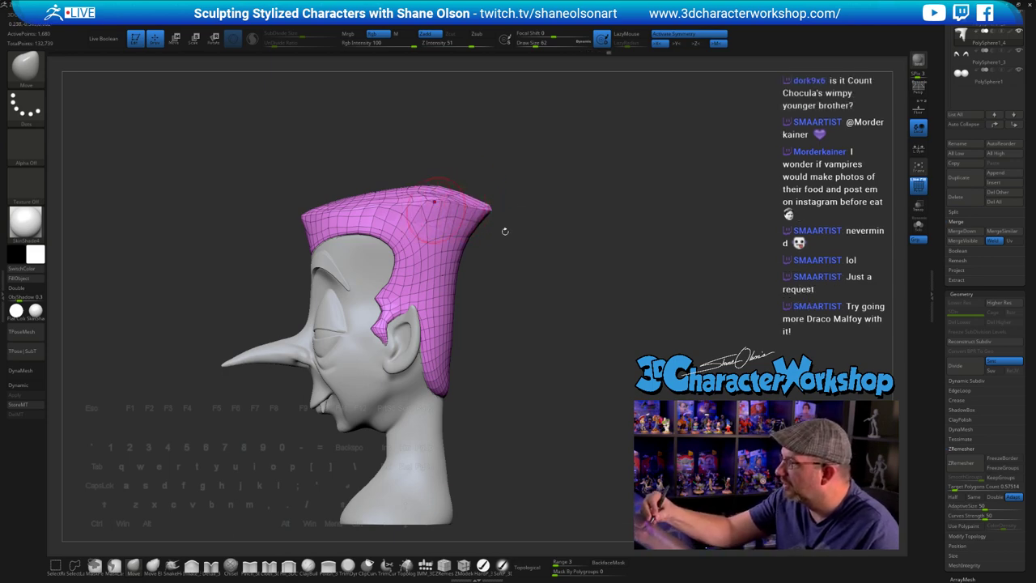
{"action": "left_click_drag", "start_coordinate": [504, 231], "coordinate": [561, 235]}
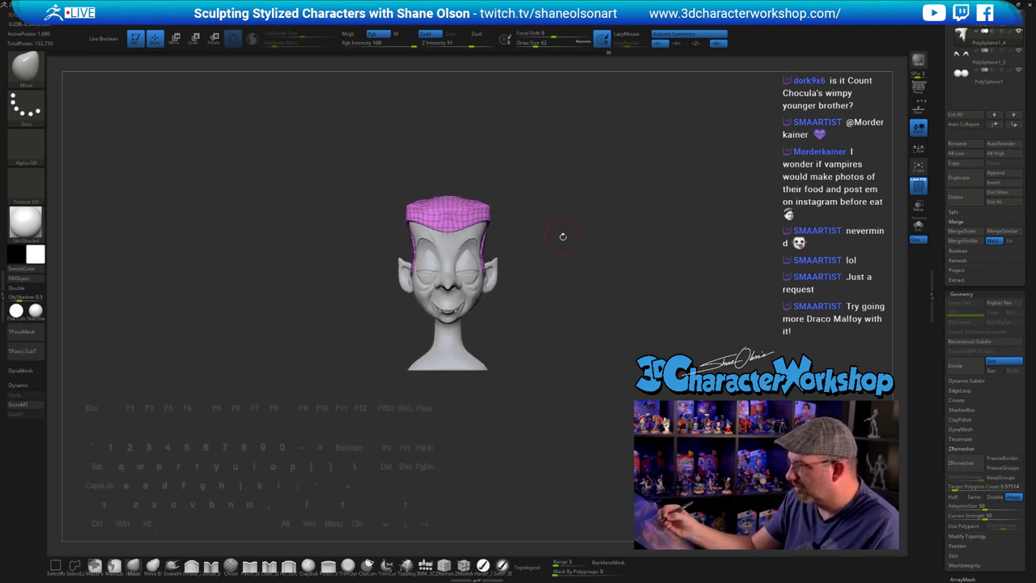
{"action": "mouse_move", "coordinate": [608, 318]}
{"action": "left_mouse_down"}
{"action": "mouse_move", "coordinate": [509, 338]}
{"action": "mouse_move", "coordinate": [599, 327]}
{"action": "mouse_move", "coordinate": [580, 324]}
{"action": "mouse_move", "coordinate": [565, 368]}
{"action": "mouse_move", "coordinate": [580, 310]}
{"action": "mouse_move", "coordinate": [591, 375]}
{"action": "mouse_move", "coordinate": [582, 393]}
{"action": "mouse_move", "coordinate": [578, 356]}
{"action": "mouse_move", "coordinate": [585, 370]}
{"action": "left_mouse_up"}
{"action": "key", "text": "shift"}
{"action": "left_click_drag", "start_coordinate": [376, 203], "coordinate": [398, 197], "text": "shift"}
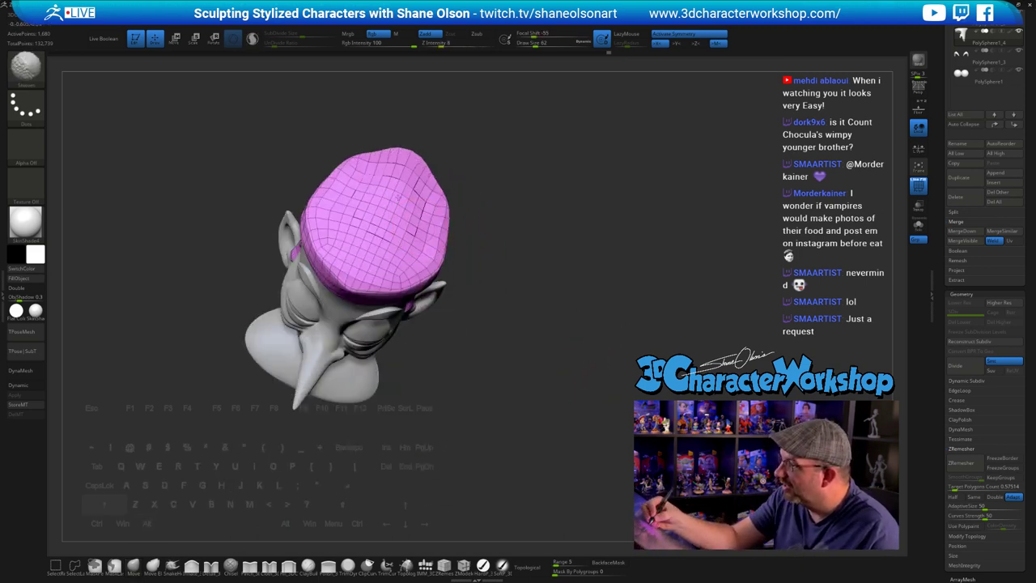
- Smooth the front and side band of the hair below the flat-top rim at draw size 54
{"action": "mouse_move", "coordinate": [565, 356]}
{"action": "left_mouse_down"}
{"action": "mouse_move", "coordinate": [577, 305]}
{"action": "mouse_move", "coordinate": [623, 358]}
{"action": "mouse_move", "coordinate": [612, 378]}
{"action": "mouse_move", "coordinate": [585, 296]}
{"action": "mouse_move", "coordinate": [417, 283]}
{"action": "left_mouse_up"}
{"action": "key", "text": "2"}
{"action": "key", "text": "shift"}
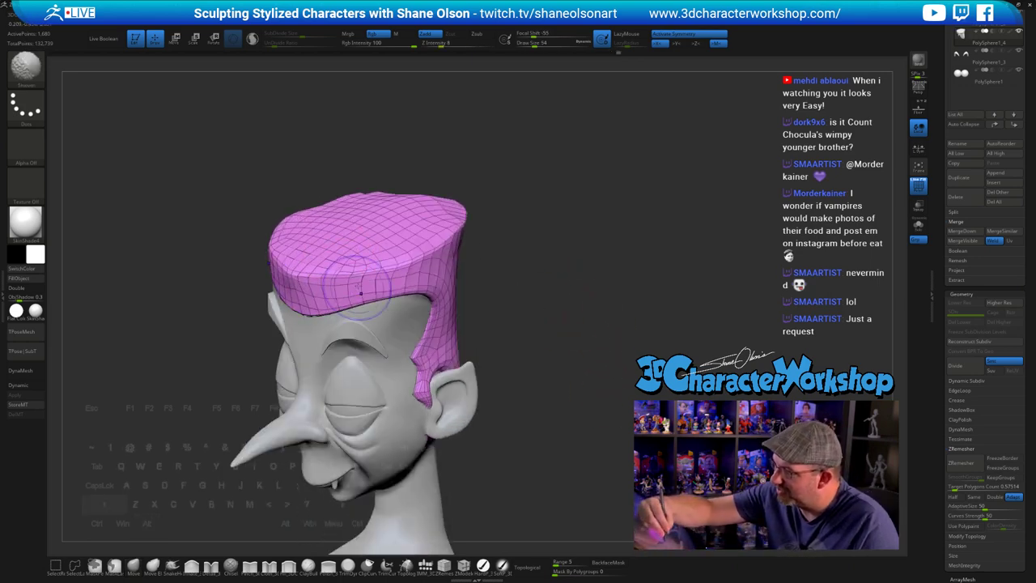
{"action": "left_click_drag", "start_coordinate": [387, 249], "coordinate": [416, 227], "text": "shift"}
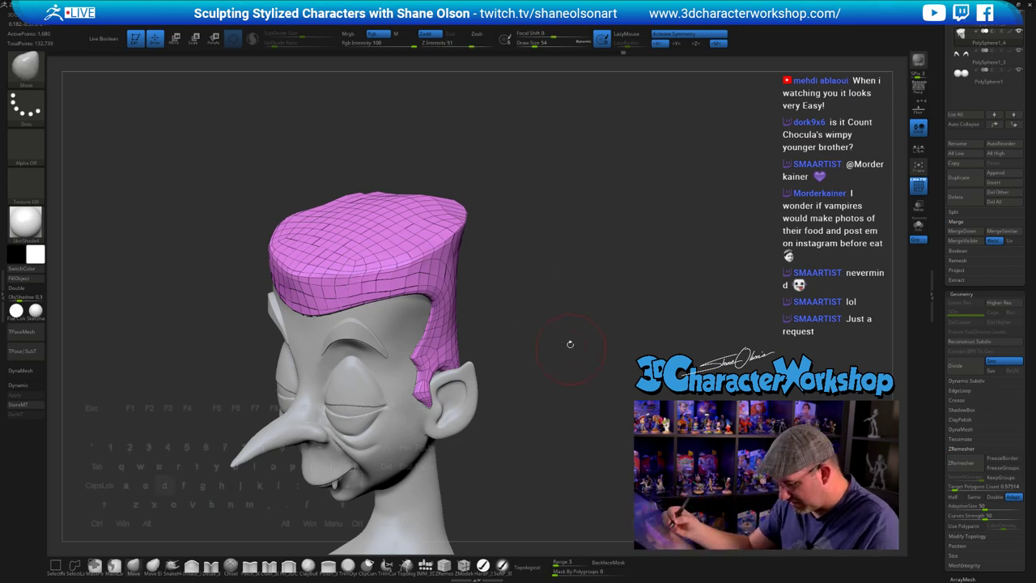
- Turn on dynamic subdivision for the hair and pull the centre of the front hairline into a widow's peak at draw size 35
{"action": "key", "text": "d"}
{"action": "left_click_drag", "start_coordinate": [569, 345], "coordinate": [575, 356]}
{"action": "left_click_drag", "start_coordinate": [580, 369], "coordinate": [470, 336]}
{"action": "key", "text": "s"}
{"action": "left_click_drag", "start_coordinate": [301, 314], "coordinate": [289, 314]}
{"action": "left_click_drag", "start_coordinate": [190, 320], "coordinate": [291, 318]}
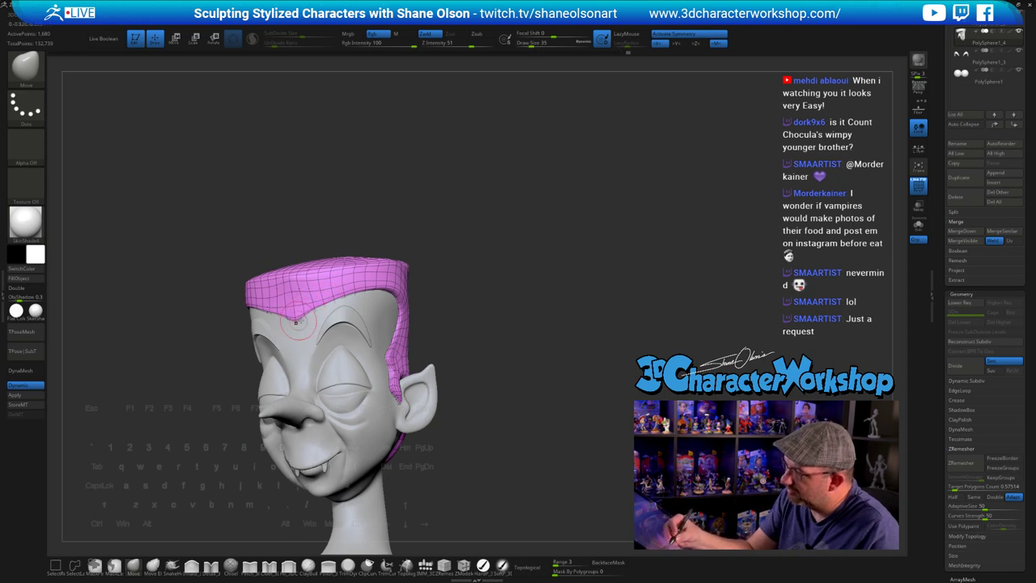
- Refine the side hairline around the temple and above the sideburn with the Move brush
{"action": "left_click_drag", "start_coordinate": [436, 321], "coordinate": [316, 317]}
{"action": "right_click_drag", "start_coordinate": [321, 312], "coordinate": [374, 265]}
{"action": "mouse_move", "coordinate": [324, 308]}
{"action": "right_mouse_down"}
{"action": "mouse_move", "coordinate": [364, 309]}
{"action": "mouse_move", "coordinate": [374, 298]}
{"action": "right_mouse_up"}
{"action": "key", "text": "]"}
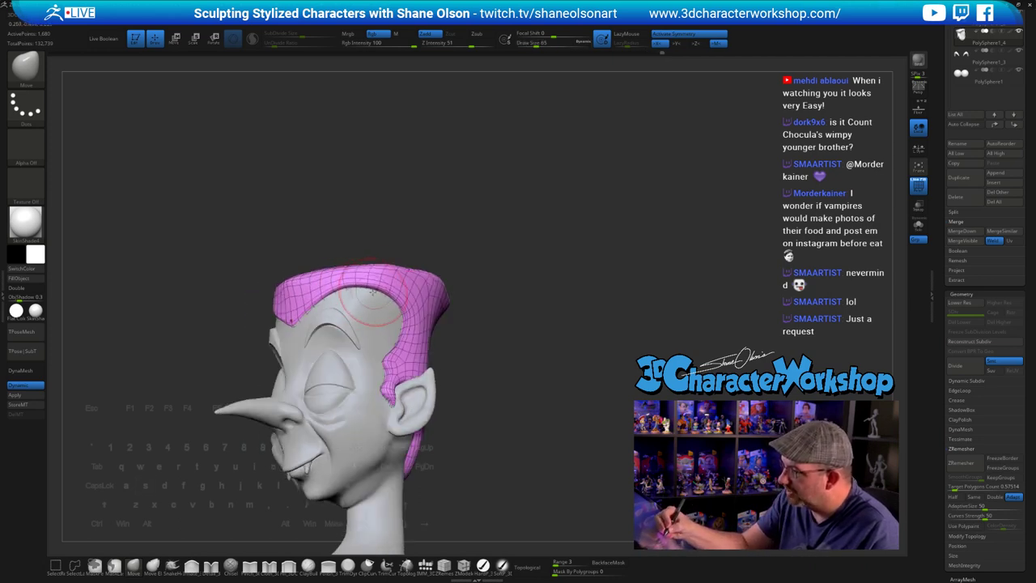
{"action": "right_click_drag", "start_coordinate": [452, 336], "coordinate": [429, 340], "text": "shift"}
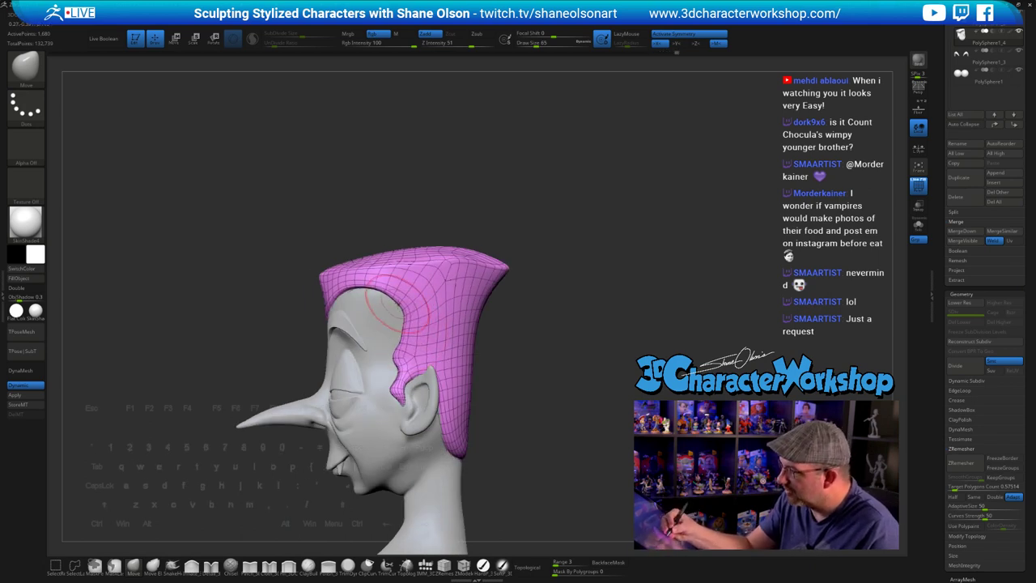
{"action": "key", "text": "bracketleft"}
{"action": "left_click_drag", "start_coordinate": [396, 357], "coordinate": [393, 356]}
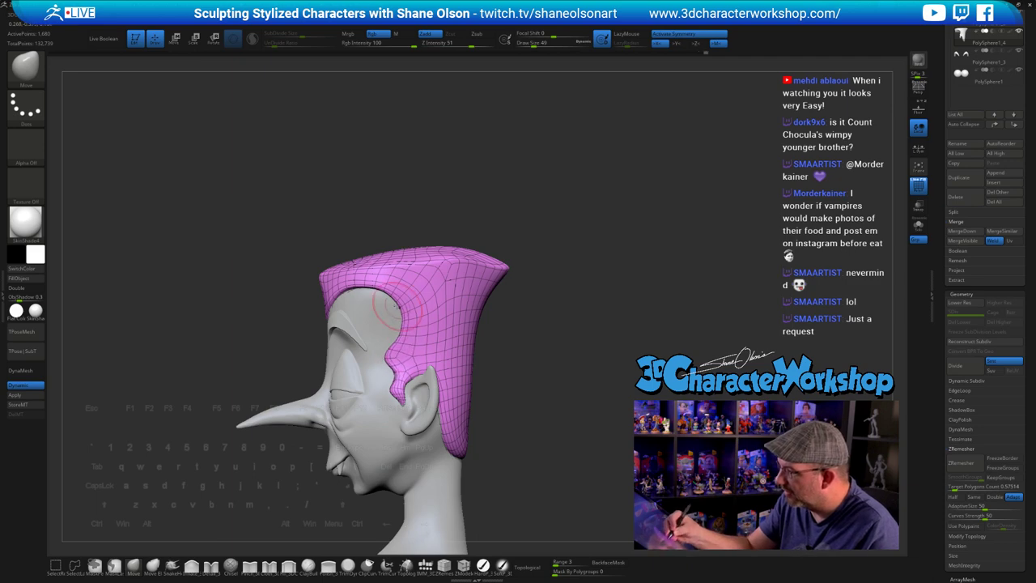
- Hide the polyframe and examine the shaped hairline from the front and three-quarter views
{"action": "mouse_move", "coordinate": [549, 364]}
{"action": "left_mouse_down", "text": "shift"}
{"action": "mouse_move", "coordinate": [574, 354]}
{"action": "mouse_move", "coordinate": [548, 383]}
{"action": "mouse_move", "coordinate": [541, 358]}
{"action": "mouse_move", "coordinate": [494, 382]}
{"action": "mouse_move", "coordinate": [457, 383]}
{"action": "mouse_move", "coordinate": [618, 384]}
{"action": "mouse_move", "coordinate": [536, 375]}
{"action": "mouse_move", "coordinate": [529, 409]}
{"action": "mouse_move", "coordinate": [595, 376]}
{"action": "mouse_move", "coordinate": [557, 400]}
{"action": "left_mouse_up", "text": "shift"}
{"action": "key", "text": "shift+f"}
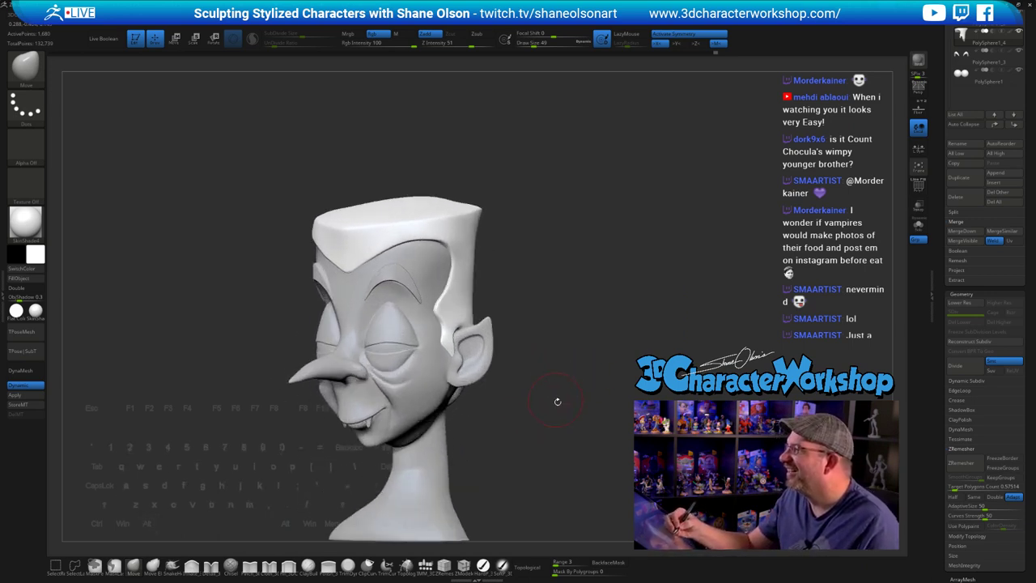
{"action": "left_click_drag", "start_coordinate": [563, 445], "coordinate": [568, 419], "text": "alt"}
{"action": "right_click_drag", "start_coordinate": [569, 418], "coordinate": [580, 414]}
{"action": "left_click_drag", "start_coordinate": [580, 413], "coordinate": [595, 420]}
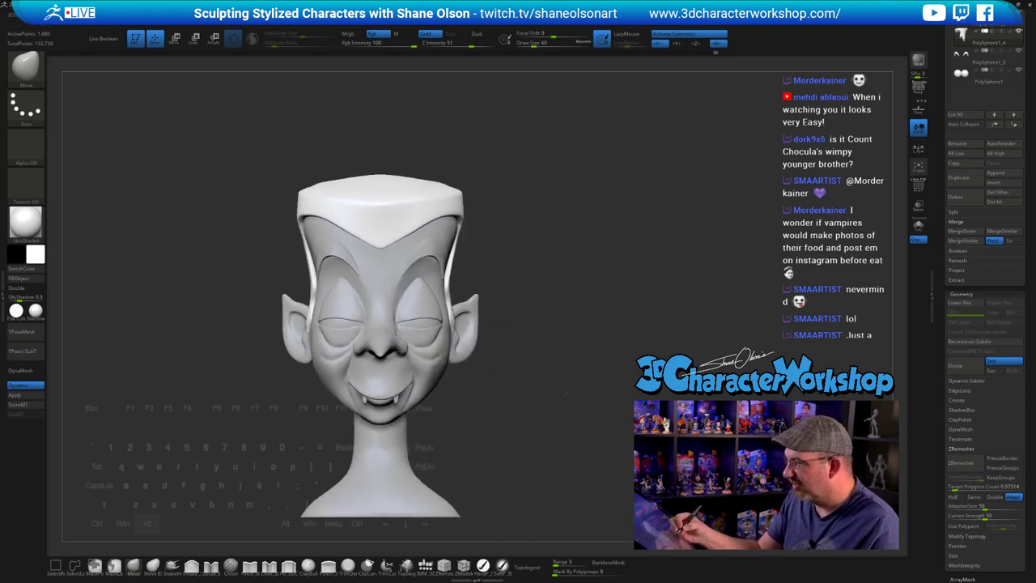
{"action": "left_click_drag", "start_coordinate": [568, 364], "coordinate": [544, 390], "text": "alt"}
- Make the head the active subtool and set the Move brush's draw size to 65
{"action": "left_click", "coordinate": [467, 373], "text": "alt"}
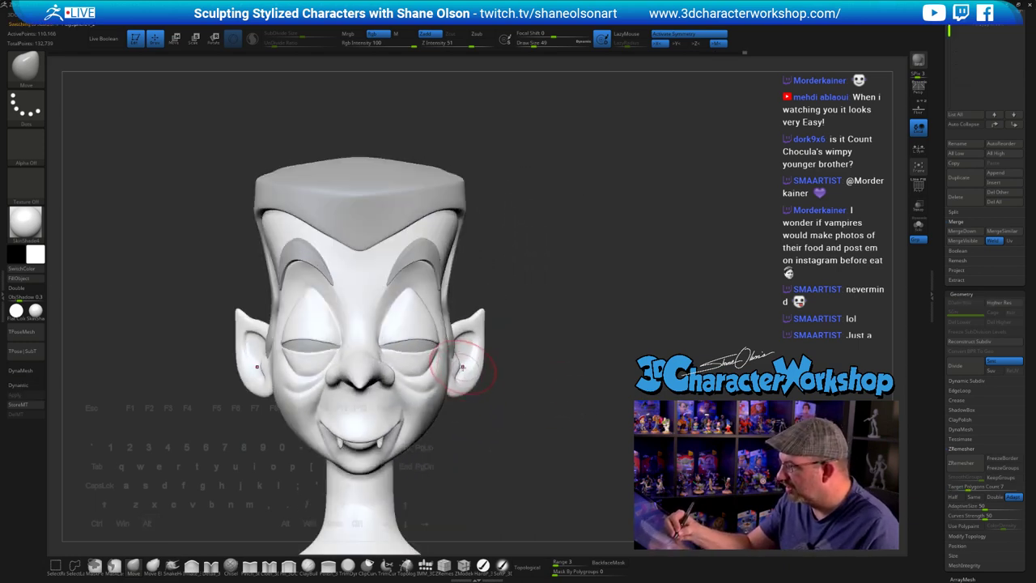
{"action": "left_click_drag", "start_coordinate": [537, 416], "coordinate": [510, 399]}
{"action": "key", "text": "bracketright"}
{"action": "right_click_drag", "start_coordinate": [473, 401], "coordinate": [556, 397]}
{"action": "left_click_drag", "start_coordinate": [556, 398], "coordinate": [584, 382], "text": "alt"}
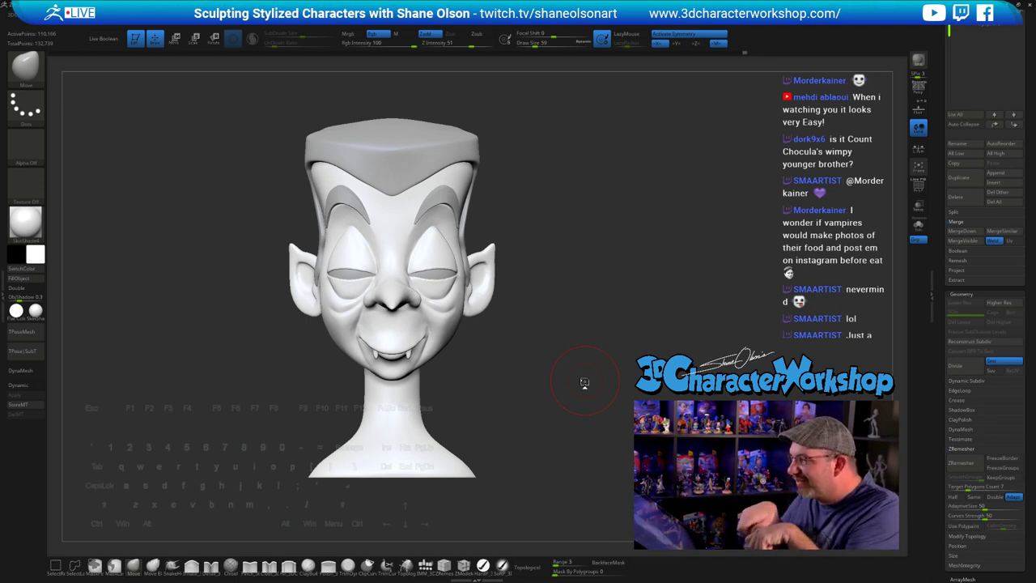
{"action": "mouse_move", "coordinate": [557, 381]}
{"action": "left_mouse_down"}
{"action": "mouse_move", "coordinate": [606, 349]}
{"action": "mouse_move", "coordinate": [559, 351]}
{"action": "mouse_move", "coordinate": [574, 356]}
{"action": "mouse_move", "coordinate": [531, 369]}
{"action": "left_mouse_up"}
{"action": "key", "text": "s"}
{"action": "key", "text": "s"}
{"action": "left_click_drag", "start_coordinate": [464, 407], "coordinate": [471, 407]}
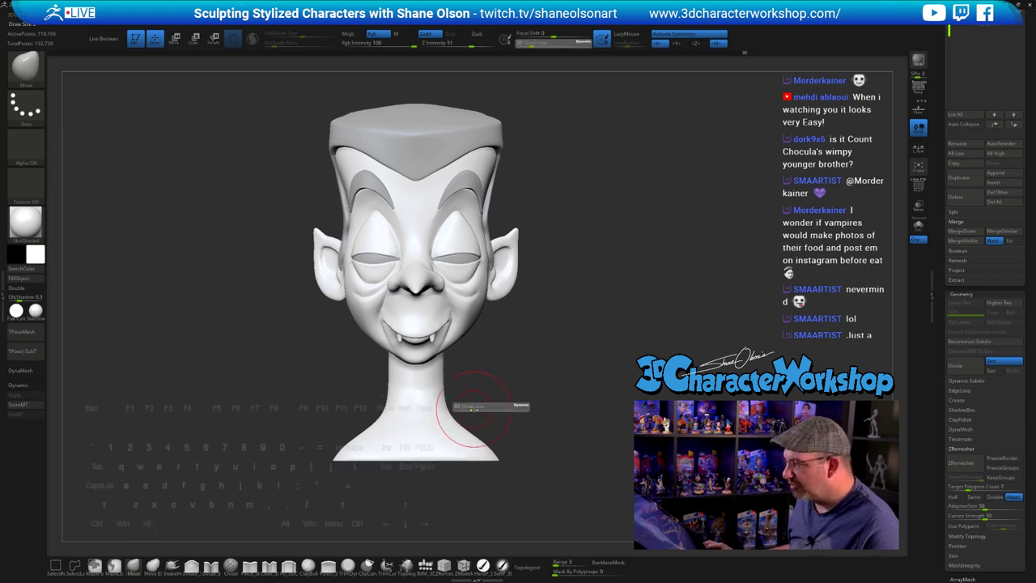
{"action": "mouse_move", "coordinate": [558, 428]}
{"action": "left_mouse_down"}
{"action": "mouse_move", "coordinate": [589, 416]}
{"action": "mouse_move", "coordinate": [531, 427]}
{"action": "mouse_move", "coordinate": [623, 410]}
{"action": "left_mouse_up"}
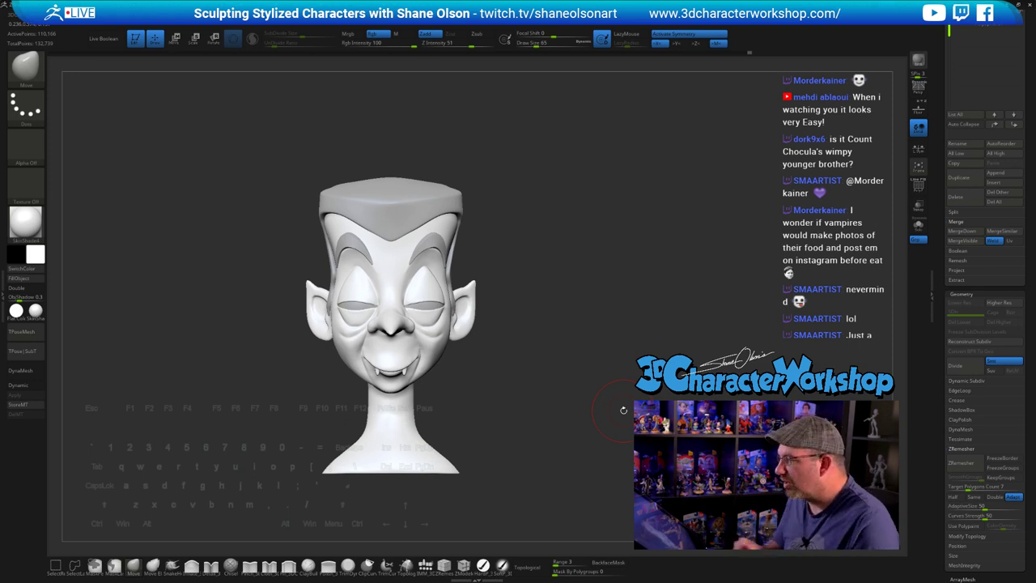
{"action": "left_click_drag", "start_coordinate": [589, 409], "coordinate": [546, 407]}
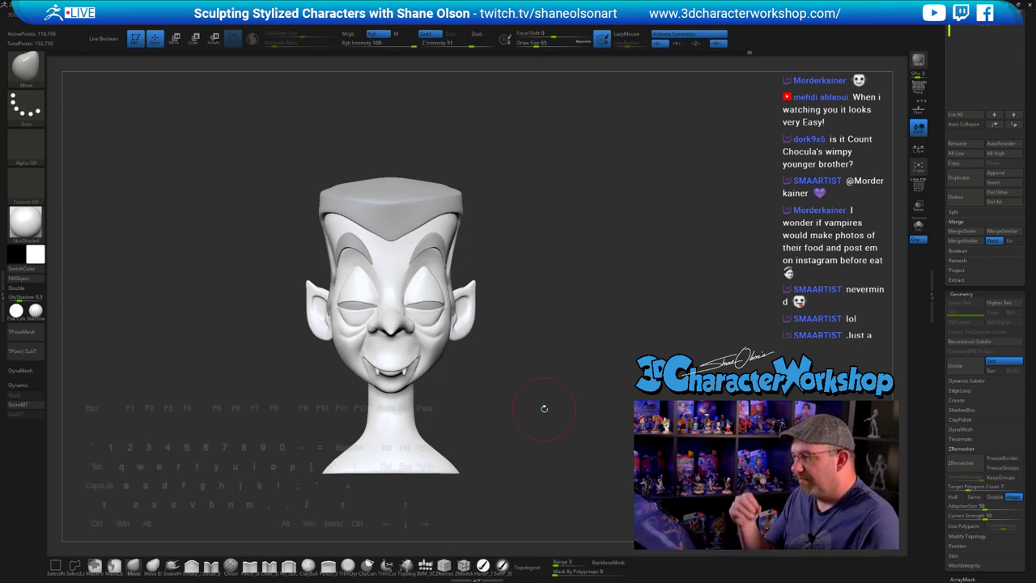
{"action": "mouse_move", "coordinate": [541, 365]}
{"action": "left_mouse_down"}
{"action": "mouse_move", "coordinate": [521, 370]}
{"action": "mouse_move", "coordinate": [518, 351]}
{"action": "left_mouse_up"}
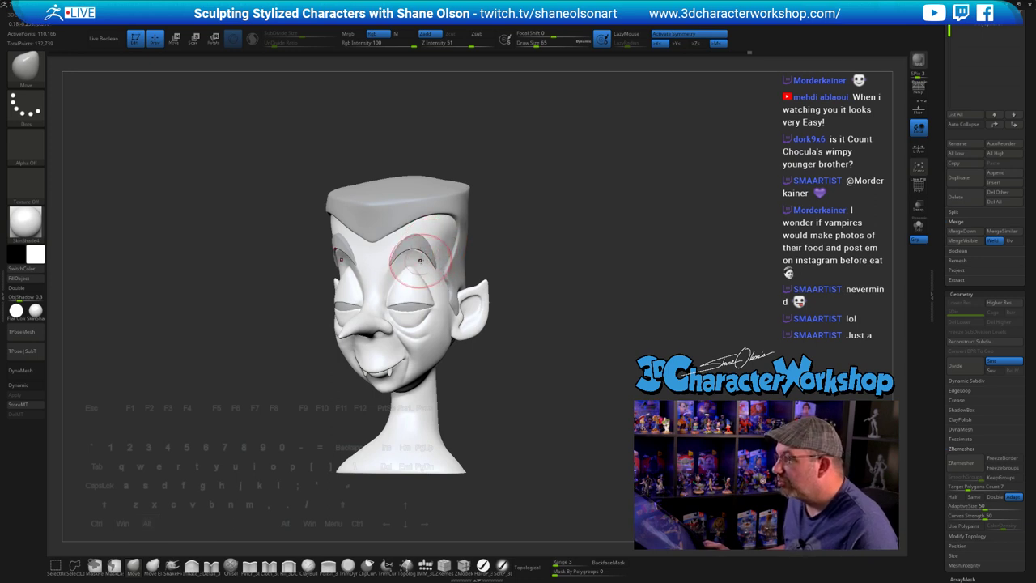
{"action": "mouse_move", "coordinate": [570, 285]}
{"action": "left_mouse_down"}
{"action": "mouse_move", "coordinate": [595, 288]}
{"action": "mouse_move", "coordinate": [573, 327]}
{"action": "left_mouse_up"}
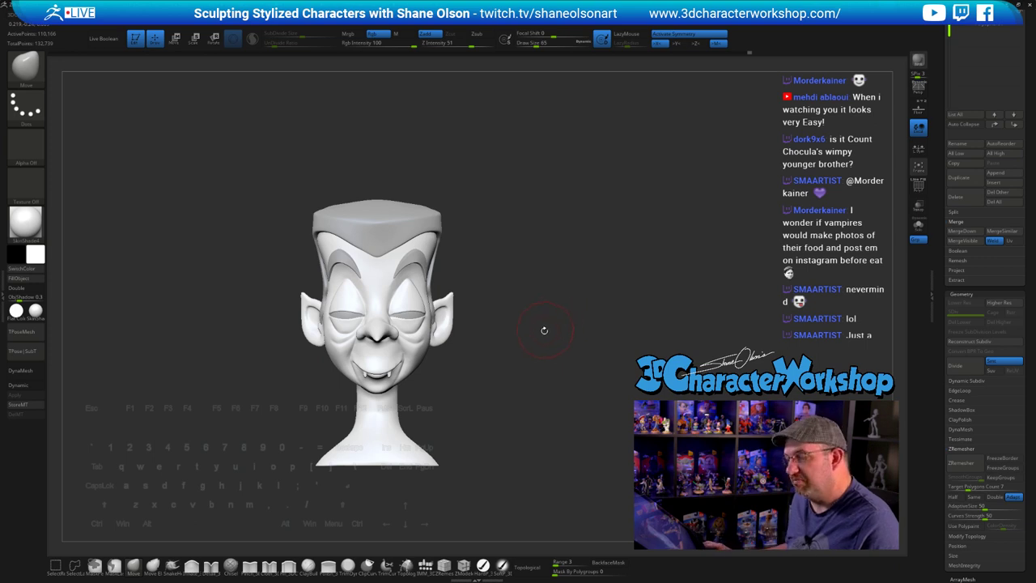
- Insert a Cylinder with the IMM brush from underneath the bust, centred on the flat base of the neck
{"action": "left_click", "coordinate": [425, 564]}
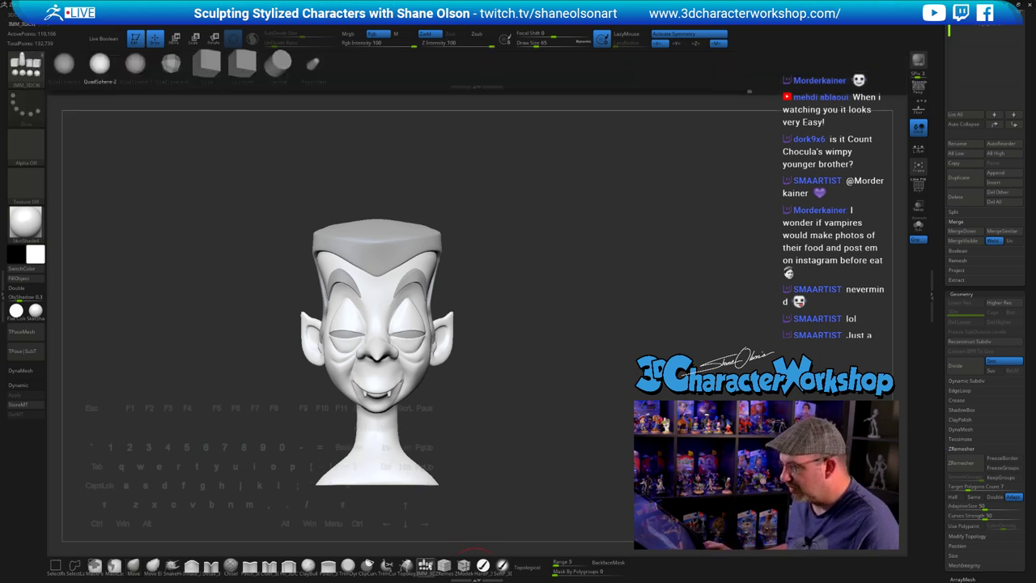
{"action": "left_click_drag", "start_coordinate": [551, 449], "coordinate": [546, 439], "text": "alt"}
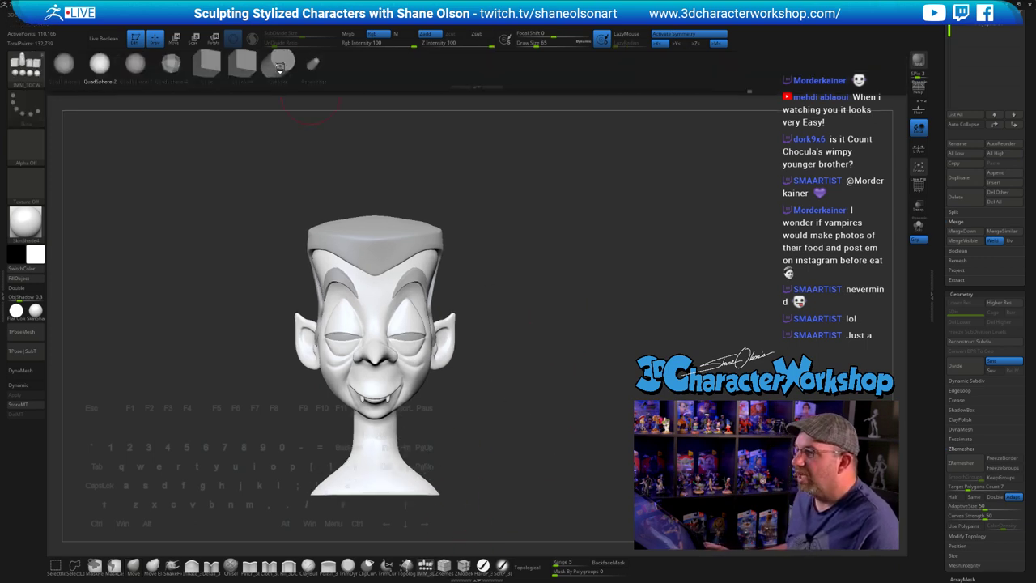
{"action": "left_click", "coordinate": [278, 62]}
{"action": "mouse_move", "coordinate": [582, 327]}
{"action": "left_mouse_down"}
{"action": "mouse_move", "coordinate": [558, 300]}
{"action": "mouse_move", "coordinate": [526, 322]}
{"action": "mouse_move", "coordinate": [512, 385]}
{"action": "mouse_move", "coordinate": [522, 393]}
{"action": "mouse_move", "coordinate": [534, 283]}
{"action": "left_mouse_up"}
{"action": "key", "text": "w"}
{"action": "left_click", "coordinate": [390, 229], "text": "alt"}
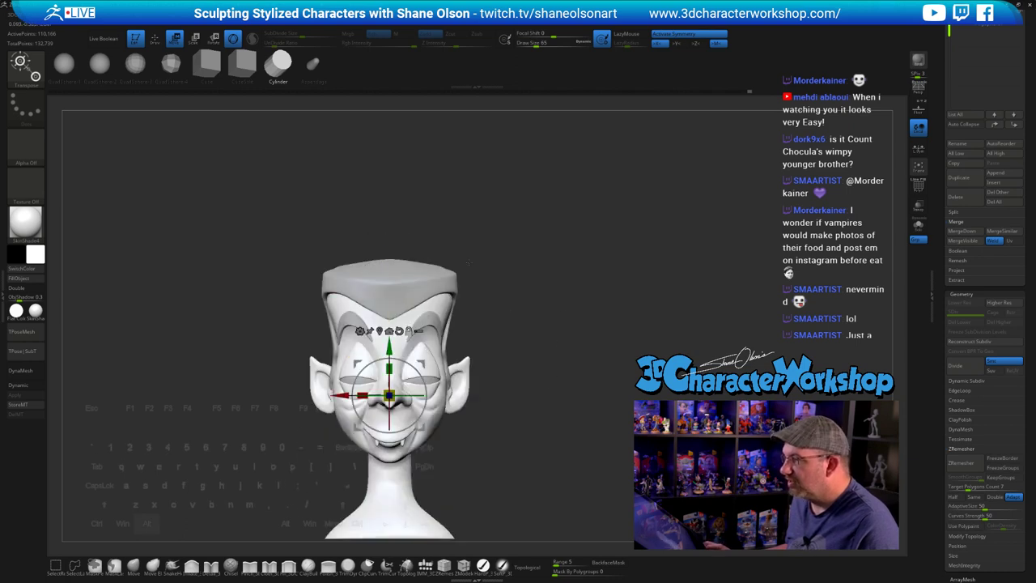
{"action": "mouse_move", "coordinate": [540, 390]}
{"action": "left_mouse_down"}
{"action": "mouse_move", "coordinate": [544, 342]}
{"action": "mouse_move", "coordinate": [564, 306]}
{"action": "mouse_move", "coordinate": [559, 284]}
{"action": "left_mouse_up"}
{"action": "key", "text": "q"}
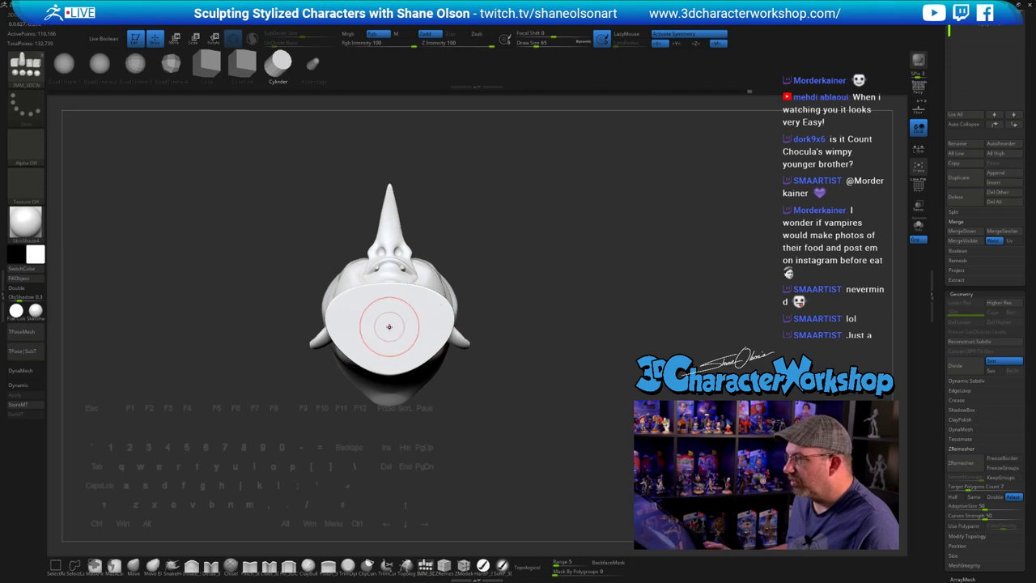
{"action": "left_click_drag", "start_coordinate": [389, 327], "coordinate": [390, 386]}
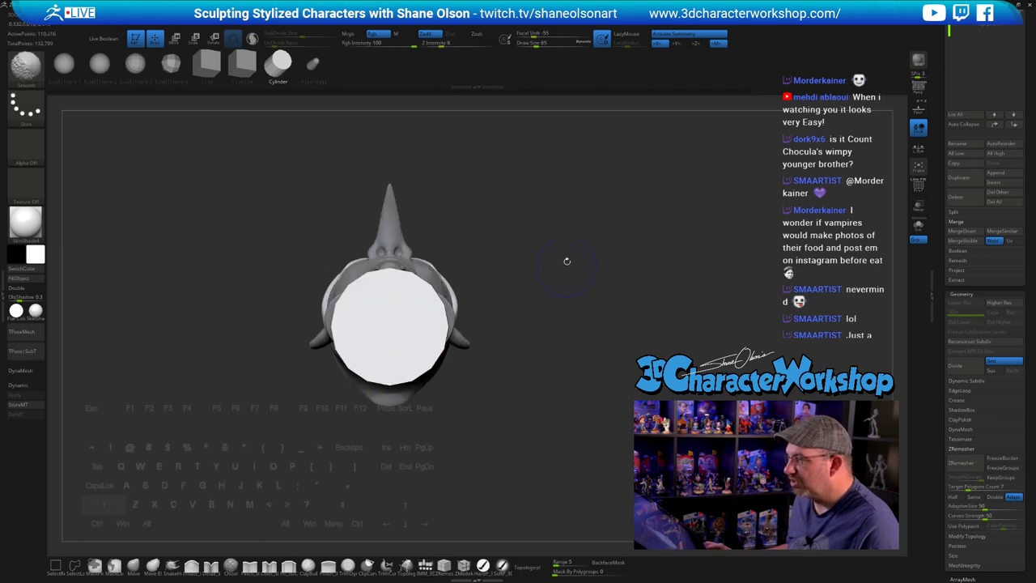
- Show the polyframe and examine the inserted cylinder's topology and placement under the neck from below and the front
{"action": "key", "text": "shift+f"}
{"action": "left_click_drag", "start_coordinate": [559, 254], "coordinate": [558, 334]}
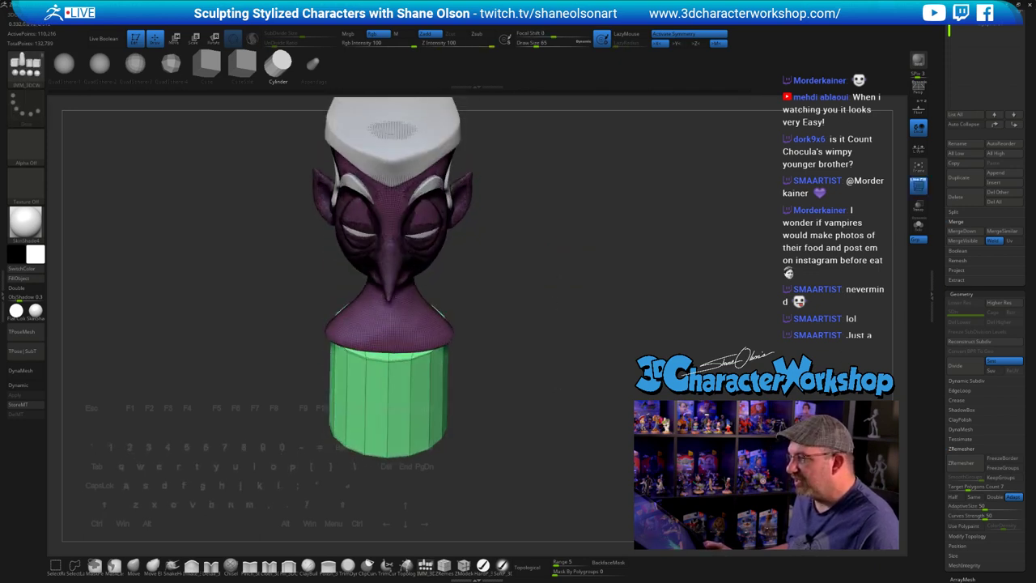
{"action": "left_click_drag", "start_coordinate": [559, 372], "coordinate": [561, 304]}
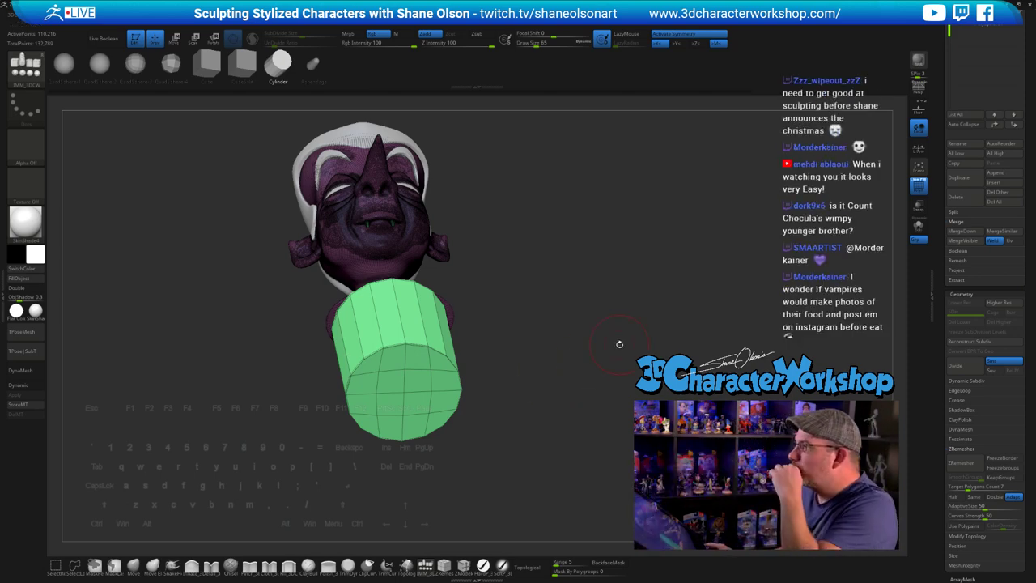
{"action": "left_click_drag", "start_coordinate": [618, 342], "coordinate": [584, 284], "text": "shift"}
{"action": "left_click_drag", "start_coordinate": [488, 311], "coordinate": [542, 341]}
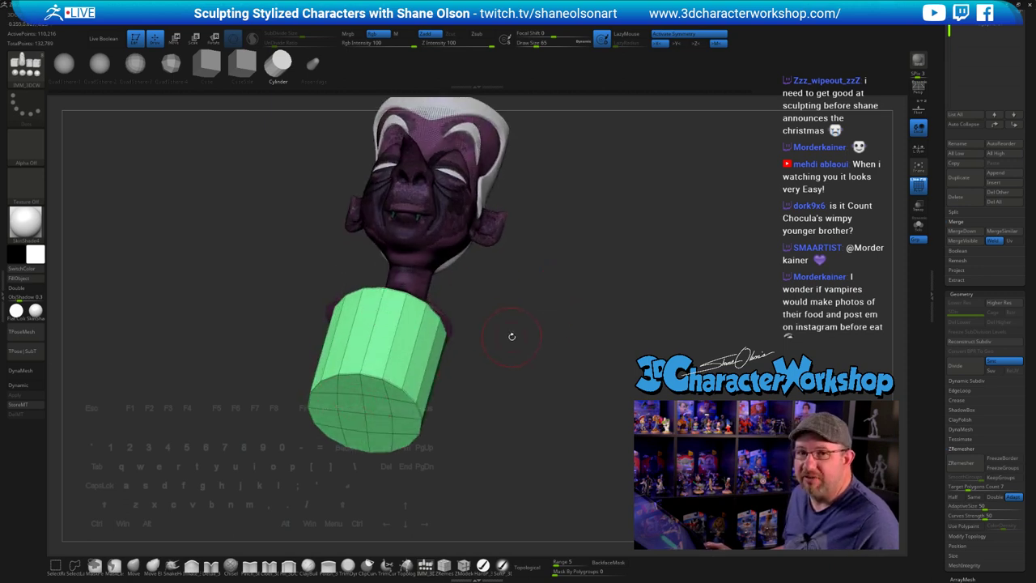
{"action": "left_click_drag", "start_coordinate": [609, 382], "coordinate": [603, 362]}
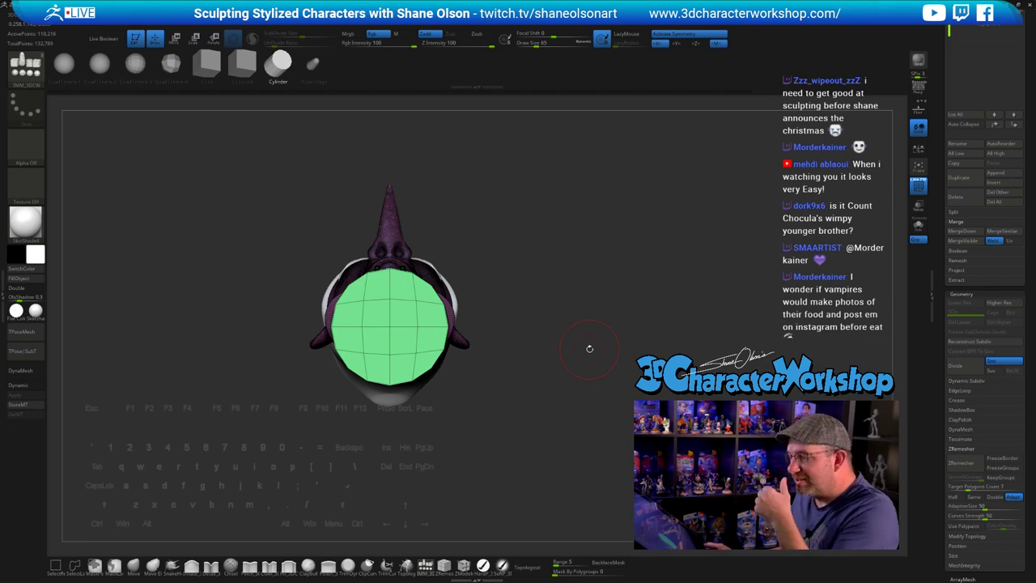
{"action": "left_click_drag", "start_coordinate": [523, 316], "coordinate": [522, 401]}
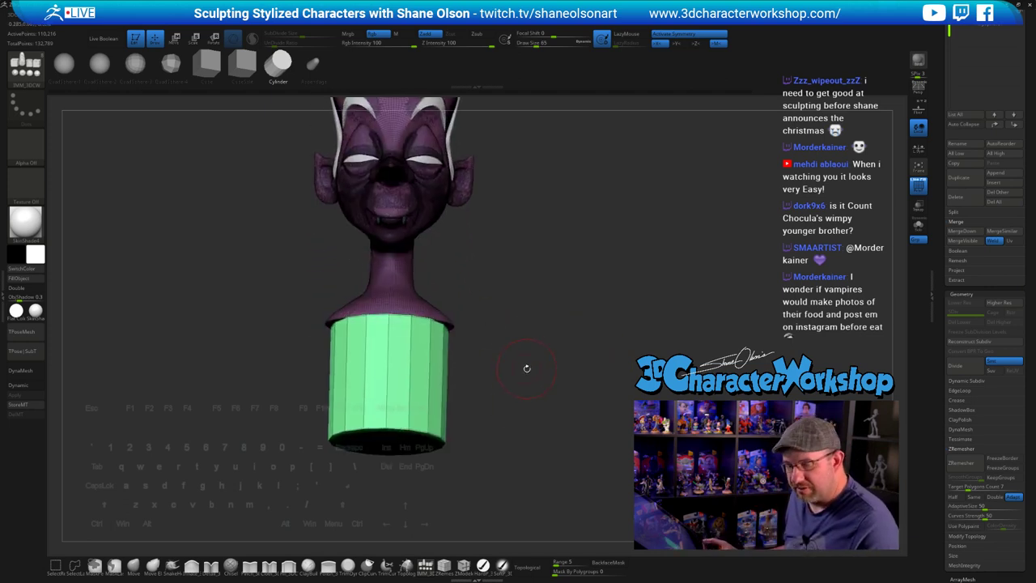
{"action": "left_click_drag", "start_coordinate": [529, 347], "coordinate": [538, 354], "text": "shift"}
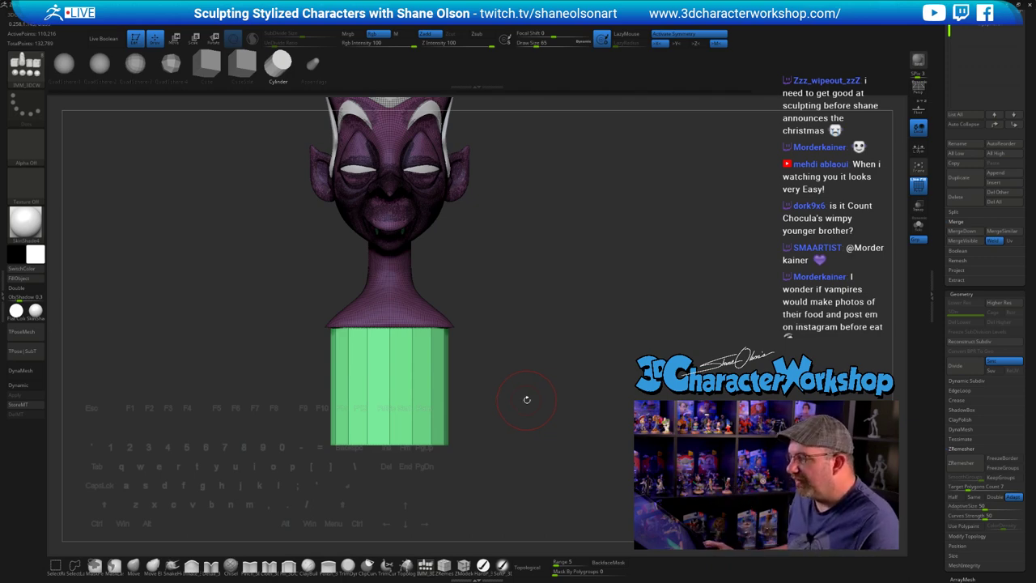
{"action": "left_click_drag", "start_coordinate": [526, 398], "coordinate": [529, 342]}
{"action": "left_click_drag", "start_coordinate": [575, 379], "coordinate": [583, 420], "text": "alt"}
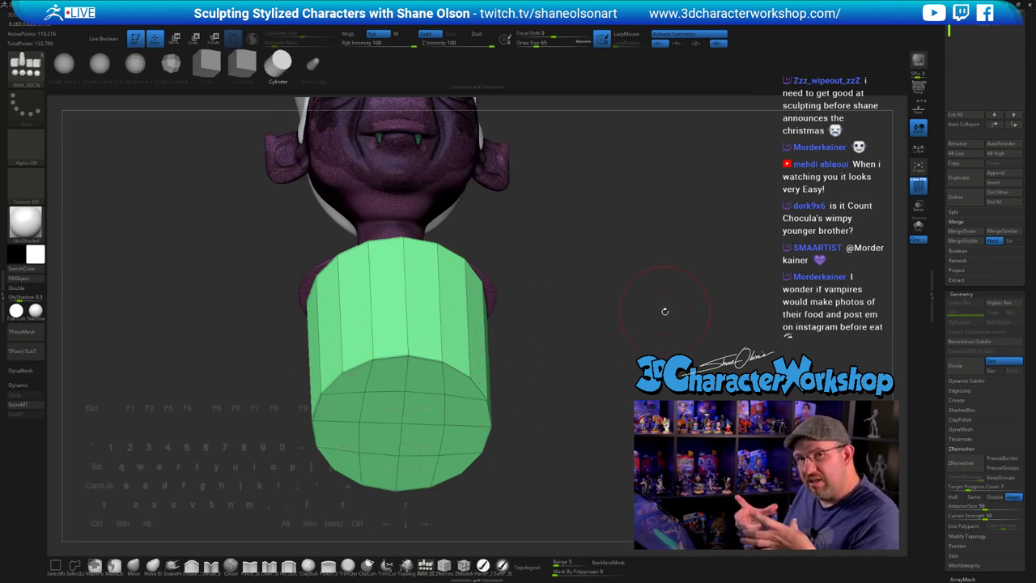
{"action": "mouse_move", "coordinate": [664, 306]}
{"action": "left_mouse_down"}
{"action": "mouse_move", "coordinate": [643, 342]}
{"action": "mouse_move", "coordinate": [621, 340]}
{"action": "left_mouse_up"}
{"action": "left_click_drag", "start_coordinate": [572, 293], "coordinate": [571, 287], "text": "alt"}
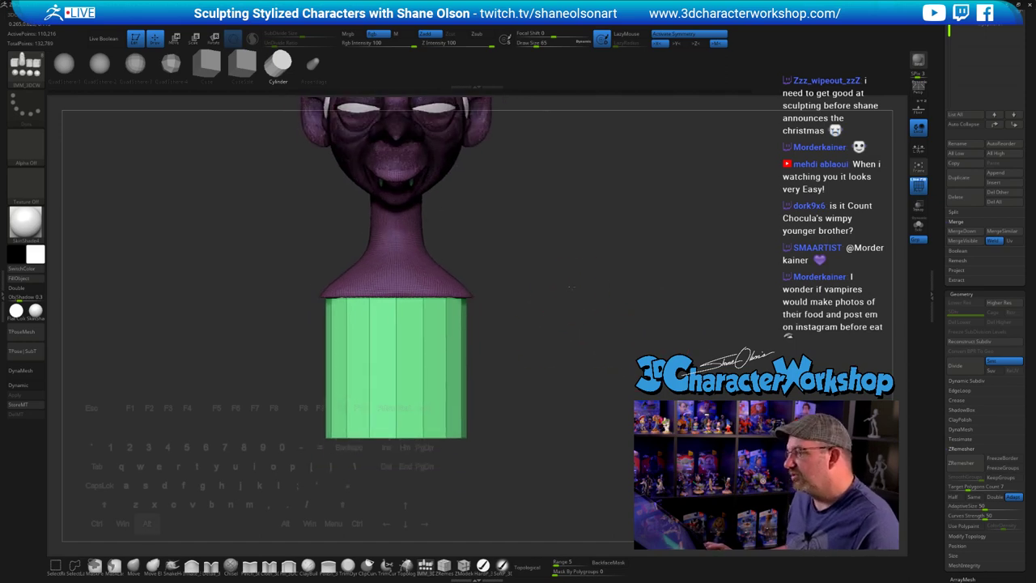
{"action": "left_click_drag", "start_coordinate": [537, 332], "coordinate": [535, 365], "text": "alt"}
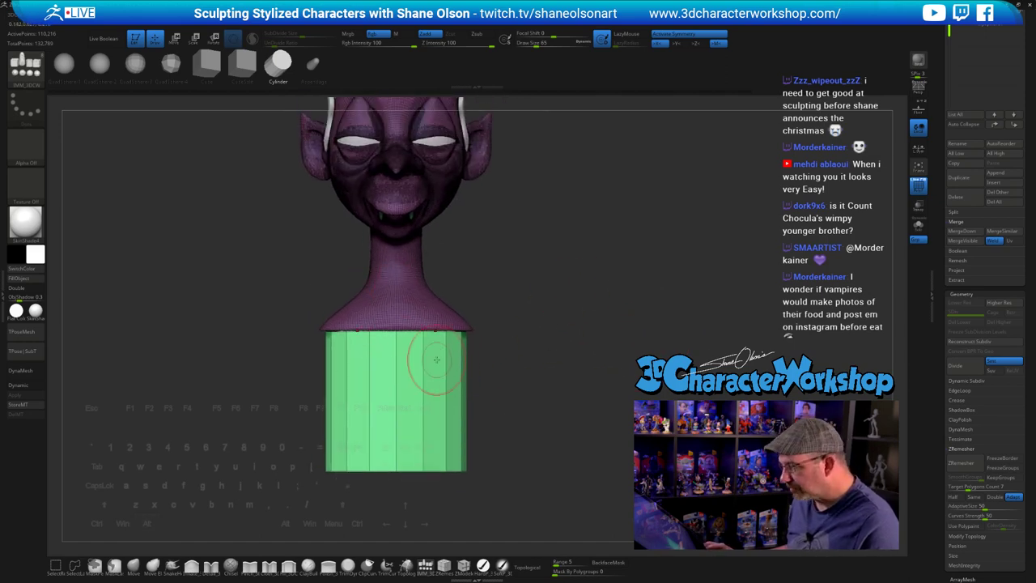
- Split the unmasked cylinder into its own subtool and make it the active one
{"action": "key", "text": "space"}
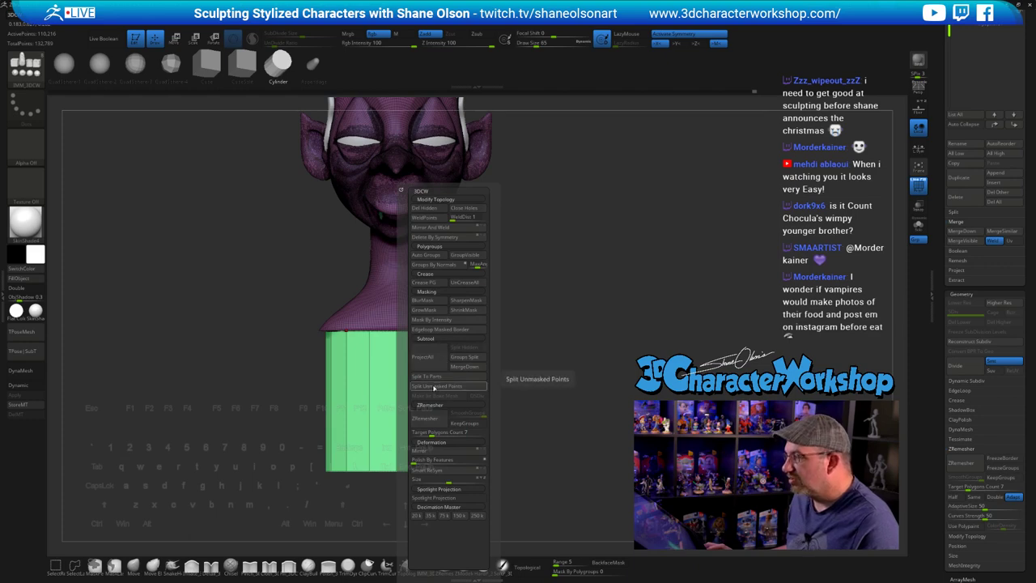
{"action": "left_click", "coordinate": [434, 386]}
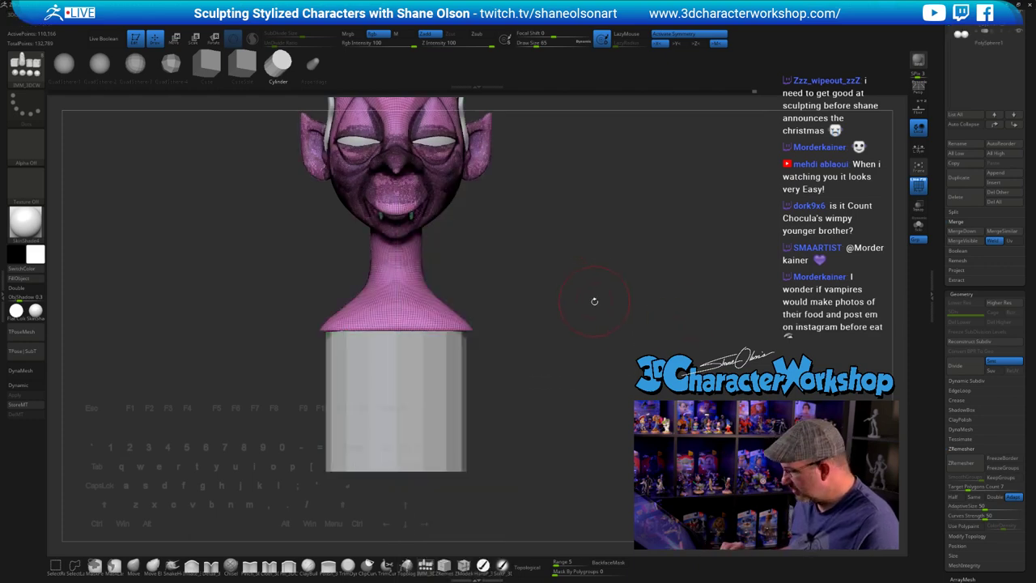
{"action": "key", "text": "Down"}
{"action": "left_click_drag", "start_coordinate": [598, 307], "coordinate": [597, 378], "text": "alt"}
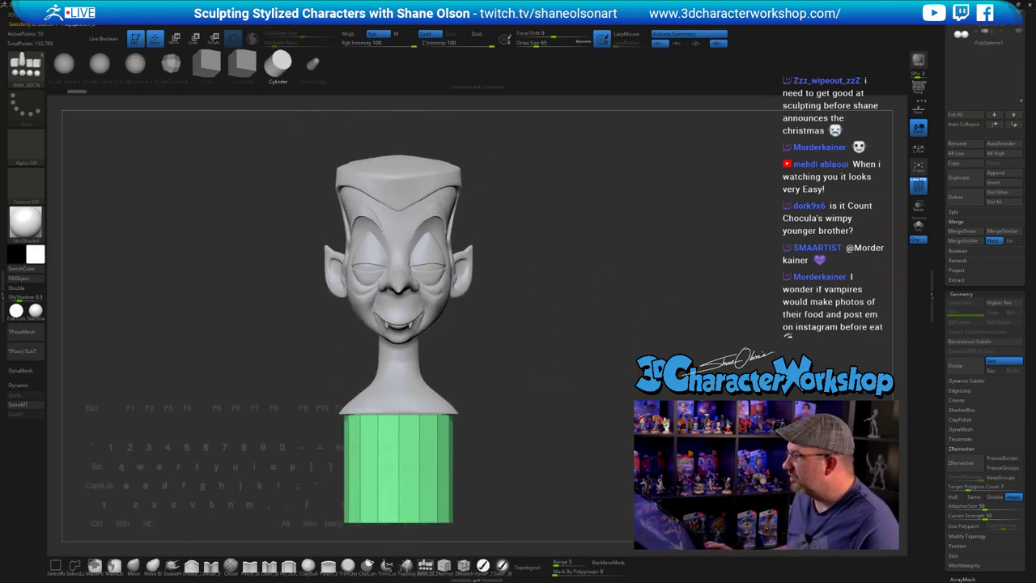
- Move the cylinder up so that it encloses the neck and lower face, and isolate it with Solo
{"action": "key", "text": "w"}
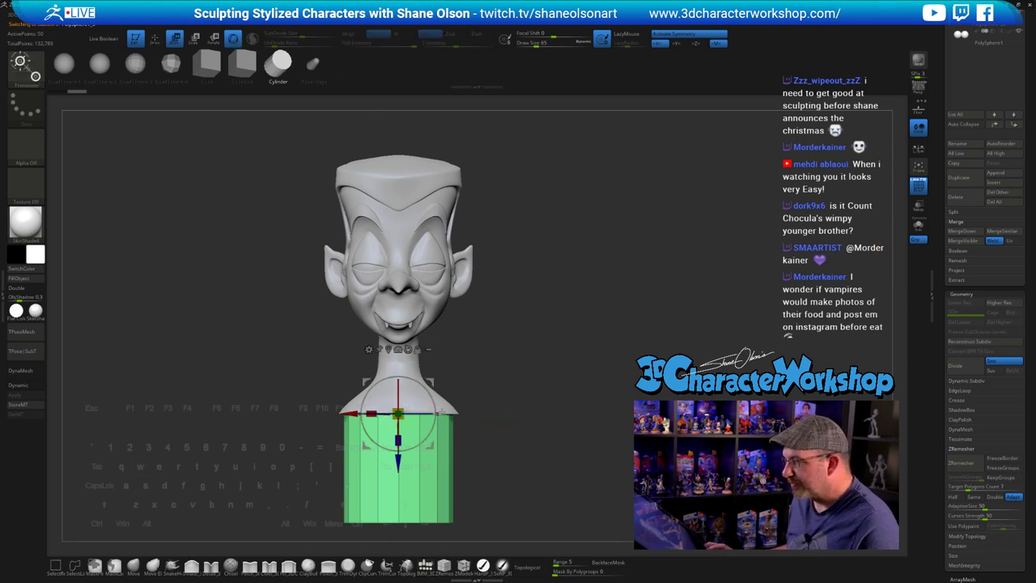
{"action": "left_click_drag", "start_coordinate": [397, 462], "coordinate": [415, 371]}
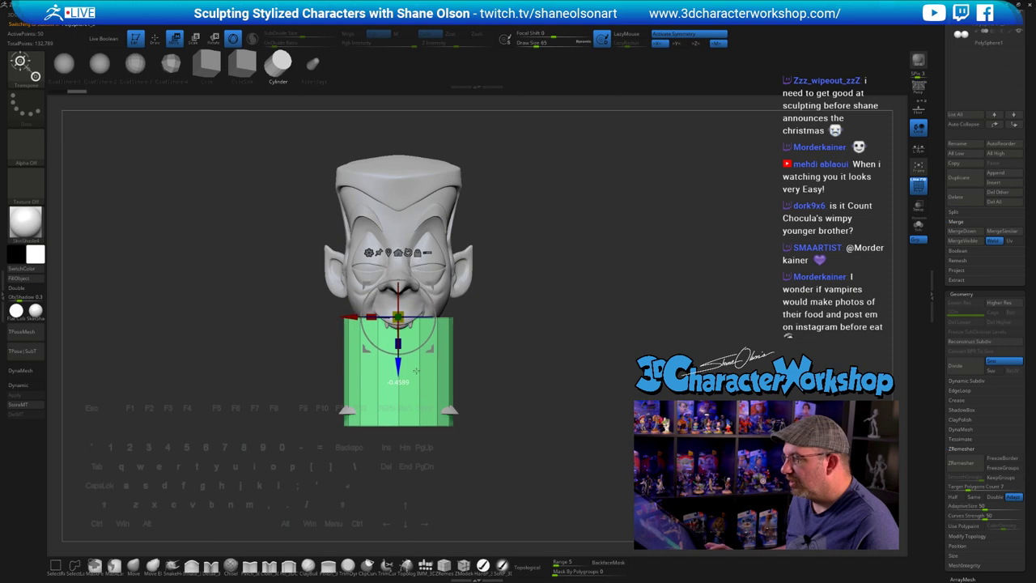
{"action": "left_click_drag", "start_coordinate": [525, 381], "coordinate": [559, 358]}
{"action": "left_click", "coordinate": [918, 225]}
{"action": "left_click_drag", "start_coordinate": [619, 314], "coordinate": [575, 368]}
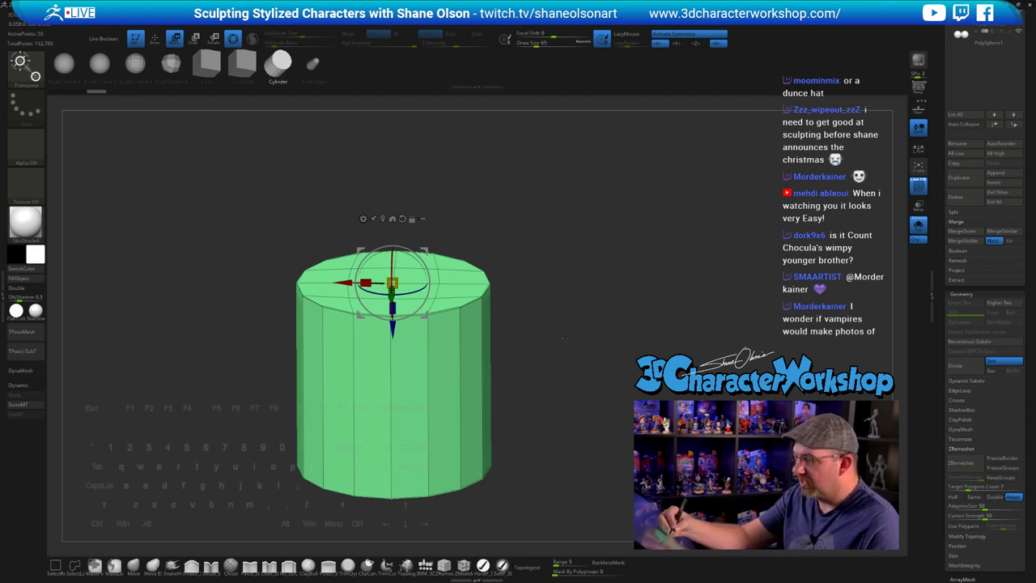
- Assign polygroups to the cylinder by normals and isolate its top cap
{"action": "key", "text": "1"}
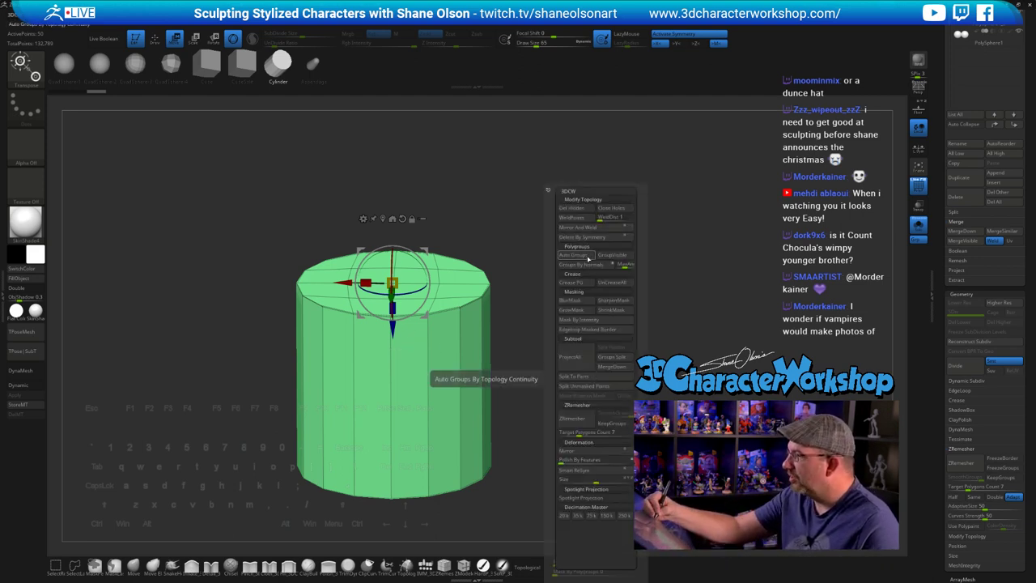
{"action": "left_click", "coordinate": [591, 266]}
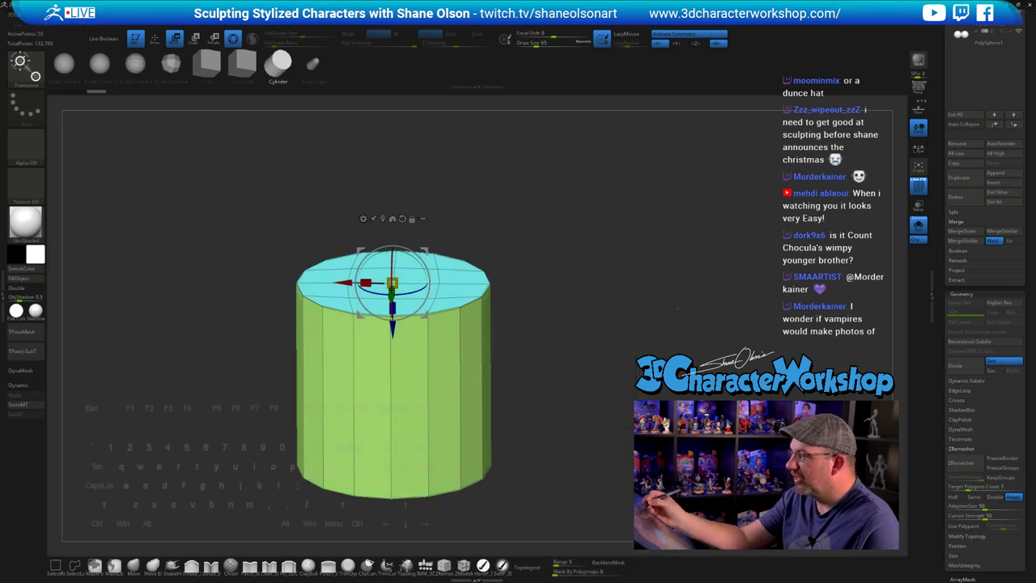
{"action": "mouse_move", "coordinate": [645, 397]}
{"action": "left_mouse_down"}
{"action": "mouse_move", "coordinate": [649, 282]}
{"action": "mouse_move", "coordinate": [653, 403]}
{"action": "mouse_move", "coordinate": [646, 386]}
{"action": "mouse_move", "coordinate": [644, 397]}
{"action": "left_mouse_up"}
{"action": "key", "text": "q"}
{"action": "left_click", "coordinate": [397, 284], "text": "ctrl+shift"}
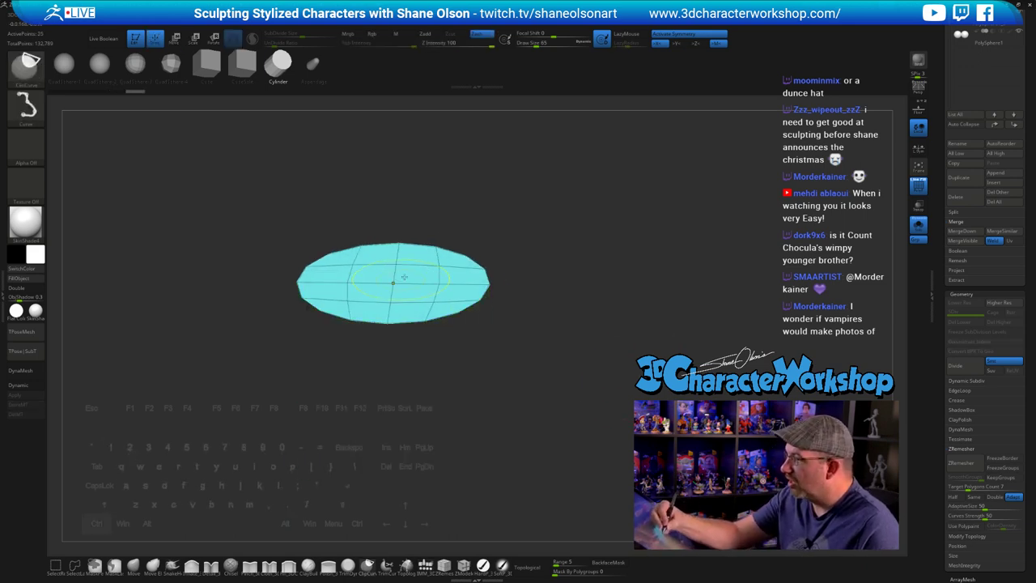
- Remove the cylinder's top and bottom caps so only the open wall remains, and turn on double-sided display
{"action": "left_click", "coordinate": [395, 283], "text": "ctrl+shift"}
{"action": "mouse_move", "coordinate": [608, 371]}
{"action": "left_mouse_down"}
{"action": "mouse_move", "coordinate": [600, 314]}
{"action": "mouse_move", "coordinate": [615, 346]}
{"action": "mouse_move", "coordinate": [606, 395]}
{"action": "left_mouse_up"}
{"action": "left_click", "coordinate": [405, 392], "text": "ctrl+shift"}
{"action": "key", "text": "2"}
{"action": "left_click", "coordinate": [602, 209]}
{"action": "left_click", "coordinate": [38, 288]}
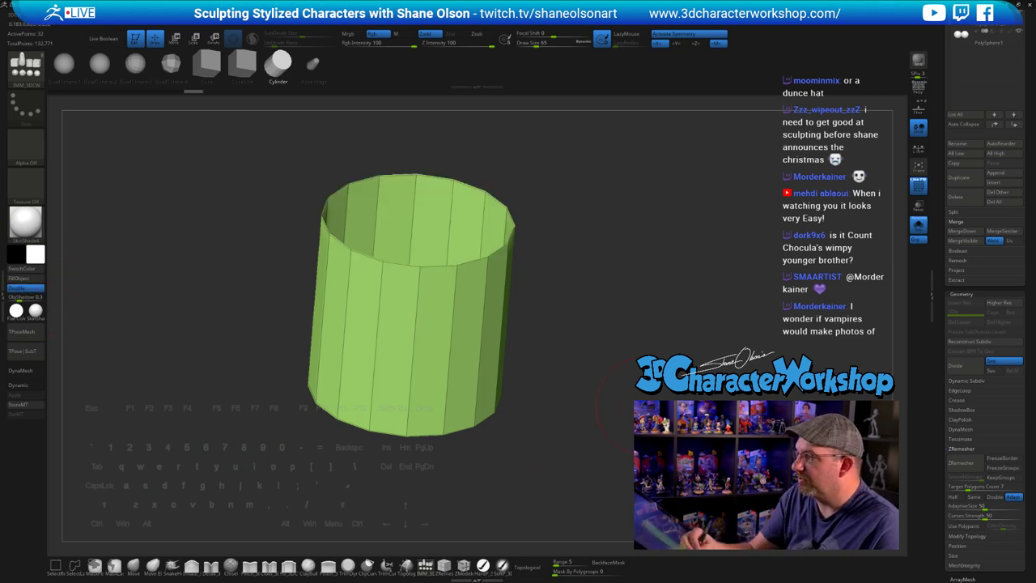
{"action": "key", "text": "2"}
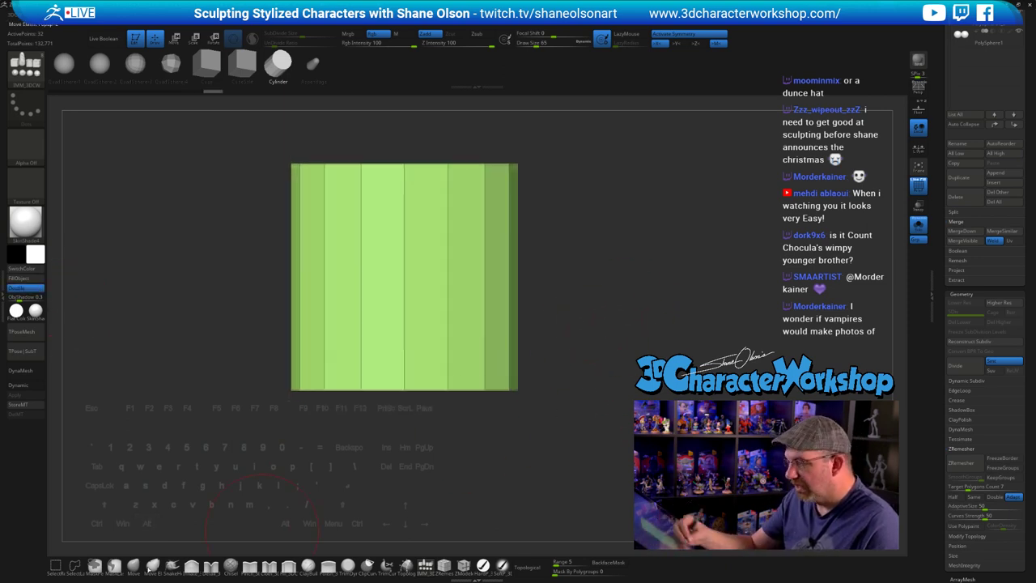
- Hide the two centre front faces of the open cylinder with the SelectLasso brush and delete the hidden geometry
{"action": "left_click", "coordinate": [73, 566]}
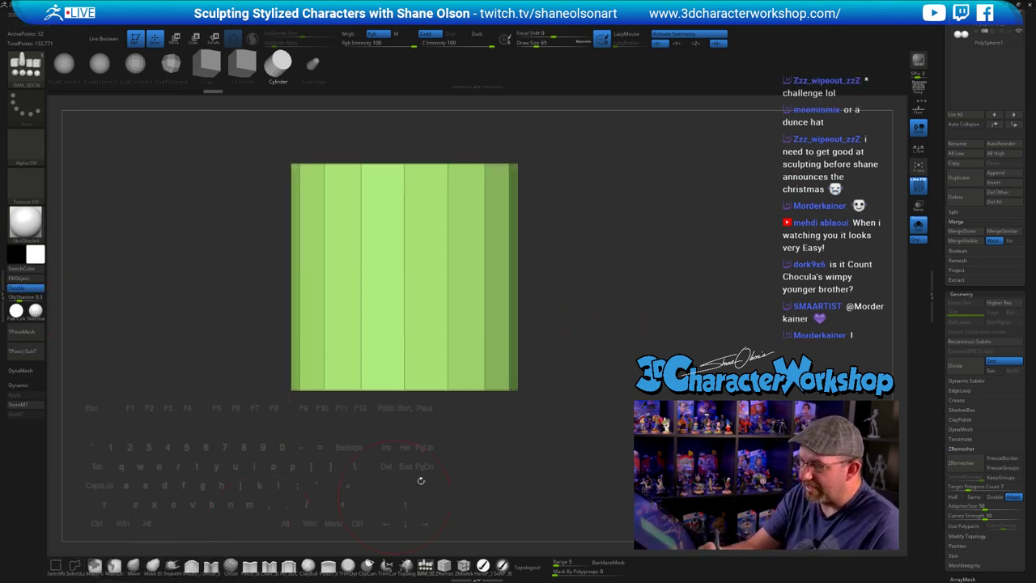
{"action": "key", "text": "ctrl+shift"}
{"action": "key", "text": "ctrl+shift"}
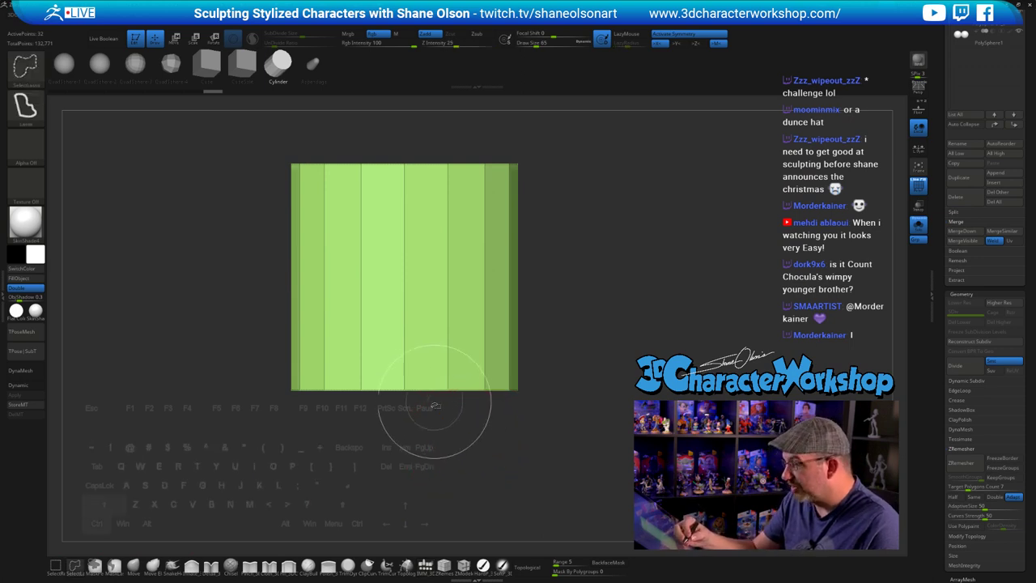
{"action": "left_click", "coordinate": [422, 391], "text": "ctrl+shift"}
{"action": "mouse_move", "coordinate": [569, 435]}
{"action": "left_mouse_down"}
{"action": "mouse_move", "coordinate": [596, 412]}
{"action": "mouse_move", "coordinate": [586, 406]}
{"action": "mouse_move", "coordinate": [594, 397]}
{"action": "mouse_move", "coordinate": [513, 430]}
{"action": "left_mouse_up"}
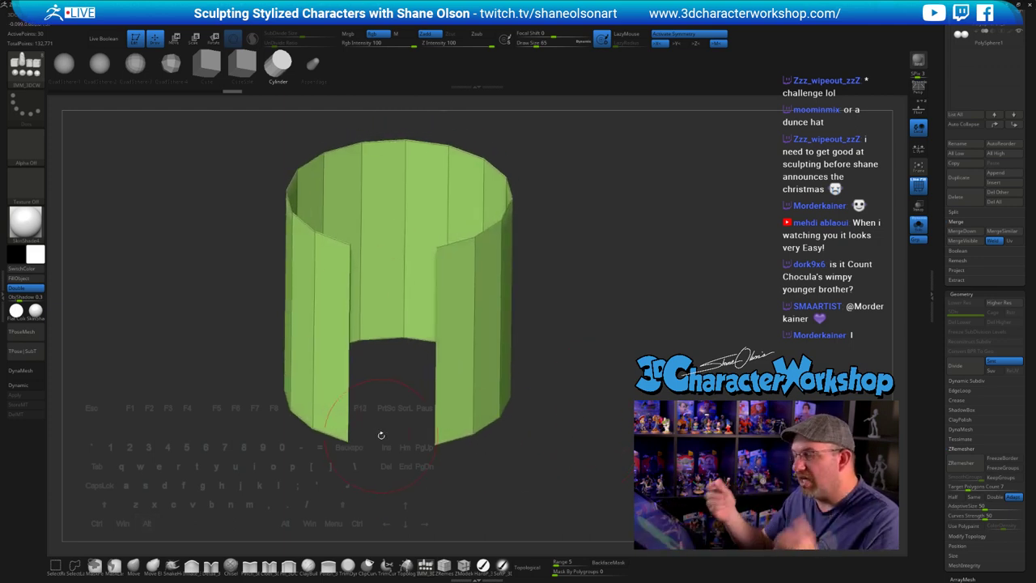
{"action": "mouse_move", "coordinate": [603, 397]}
{"action": "left_mouse_down"}
{"action": "mouse_move", "coordinate": [614, 395]}
{"action": "mouse_move", "coordinate": [610, 405]}
{"action": "left_mouse_up"}
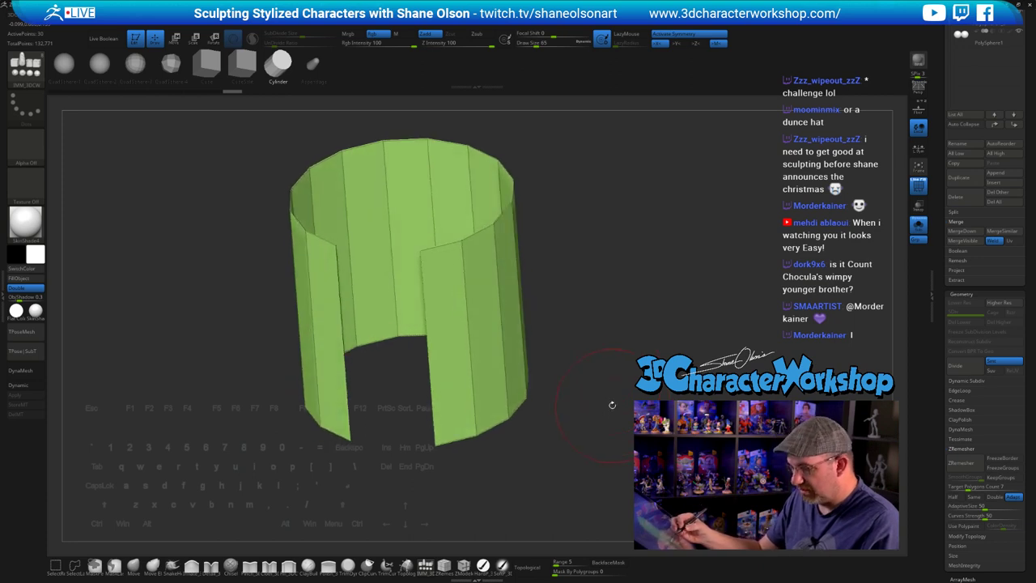
{"action": "key", "text": "space"}
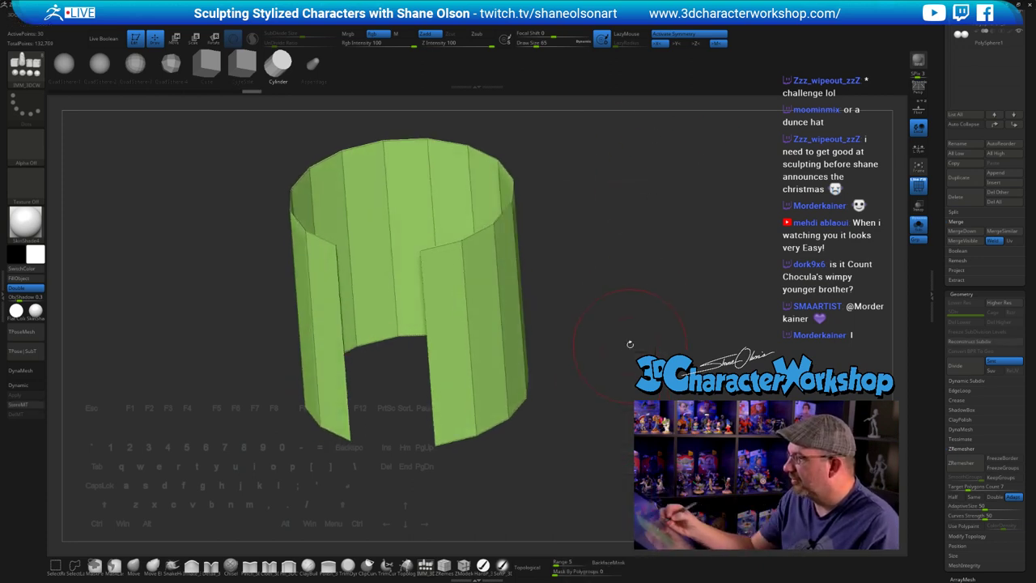
- Turn off Solo to bring back the whole character, and reset the gizmo orientation on the open cylinder
{"action": "left_click_drag", "start_coordinate": [629, 344], "coordinate": [638, 394]}
{"action": "left_click", "coordinate": [918, 226]}
{"action": "left_click_drag", "start_coordinate": [566, 411], "coordinate": [542, 413]}
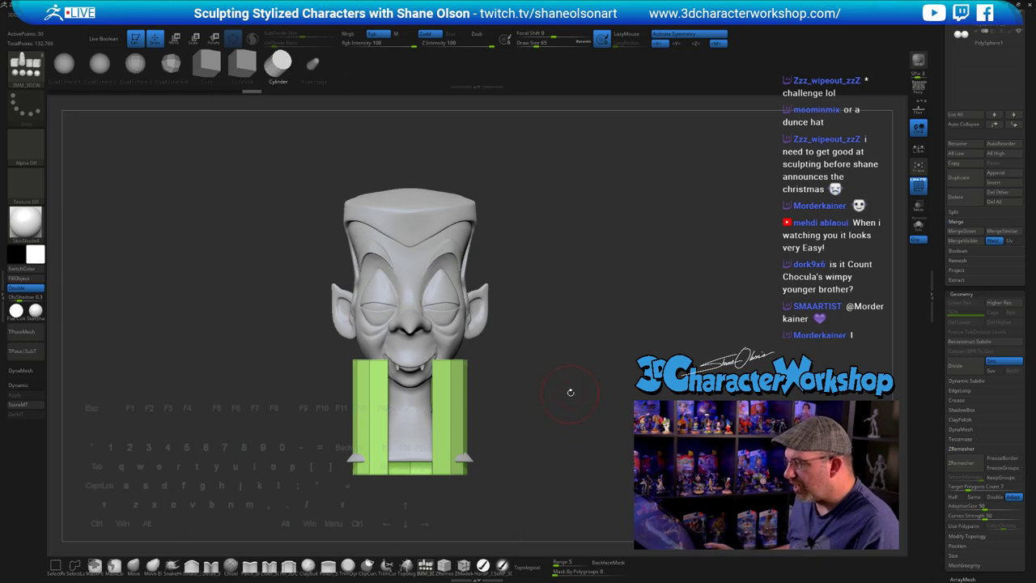
{"action": "key", "text": "w"}
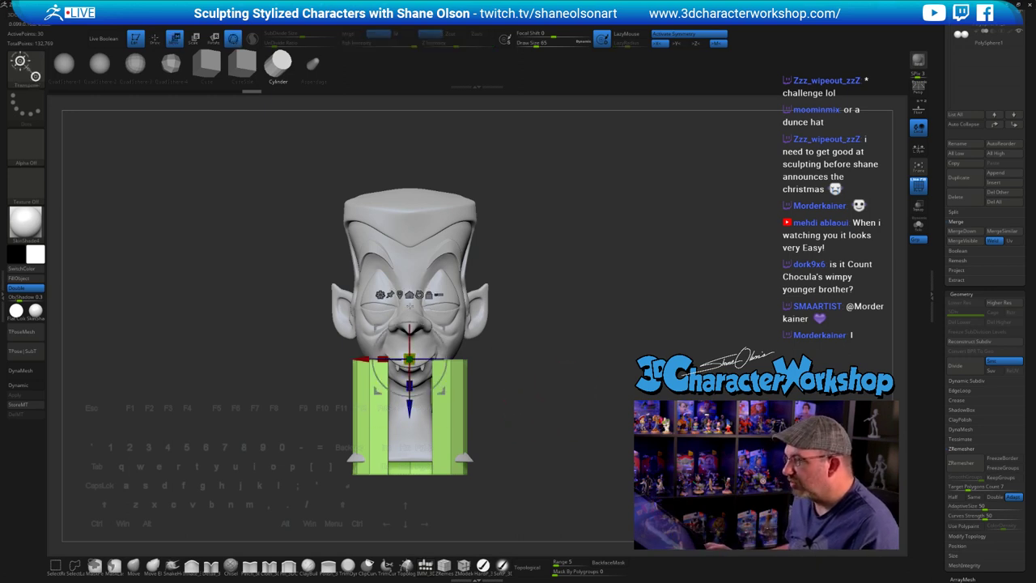
{"action": "left_click", "coordinate": [380, 294]}
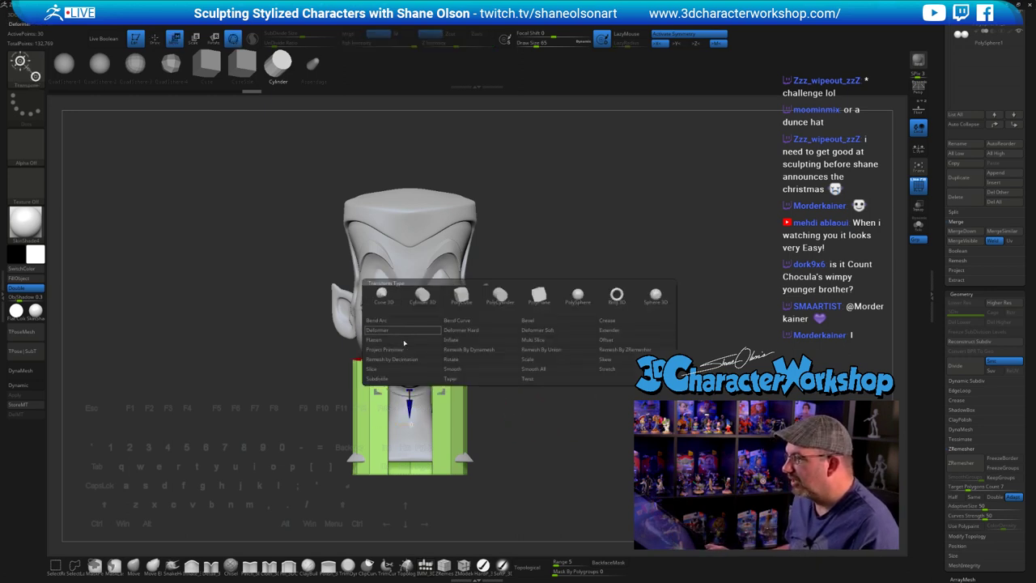
{"action": "left_click", "coordinate": [419, 294]}
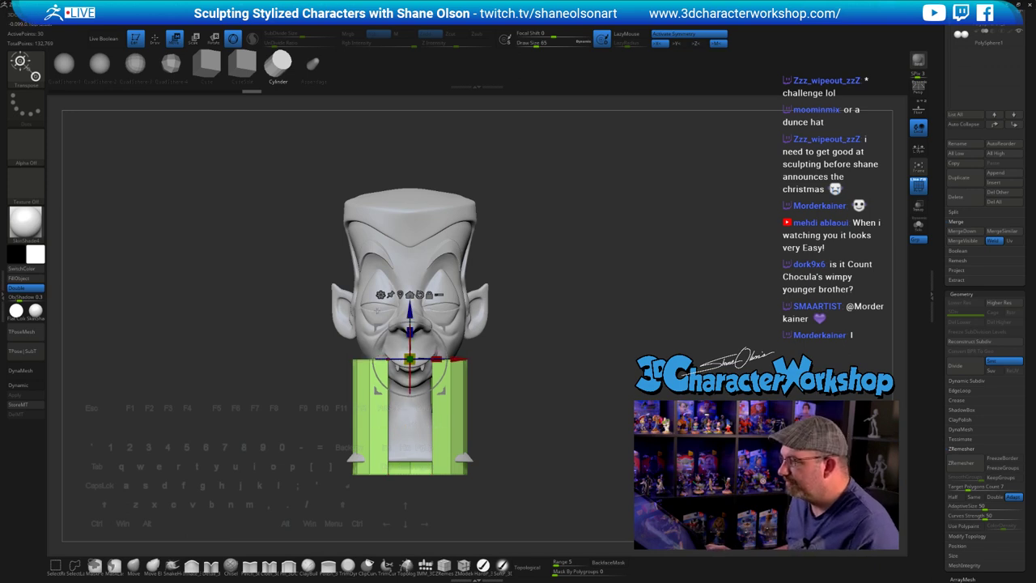
- Apply a Taper deformer that flares the cylinder's top outward around the jaw, and accept the deformation
{"action": "left_click", "coordinate": [380, 294]}
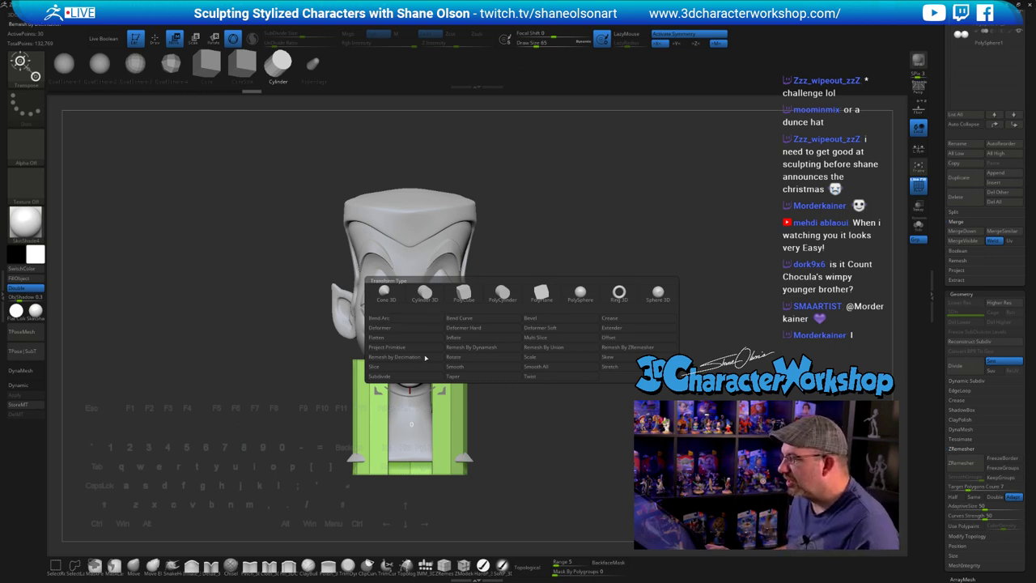
{"action": "left_click", "coordinate": [454, 377]}
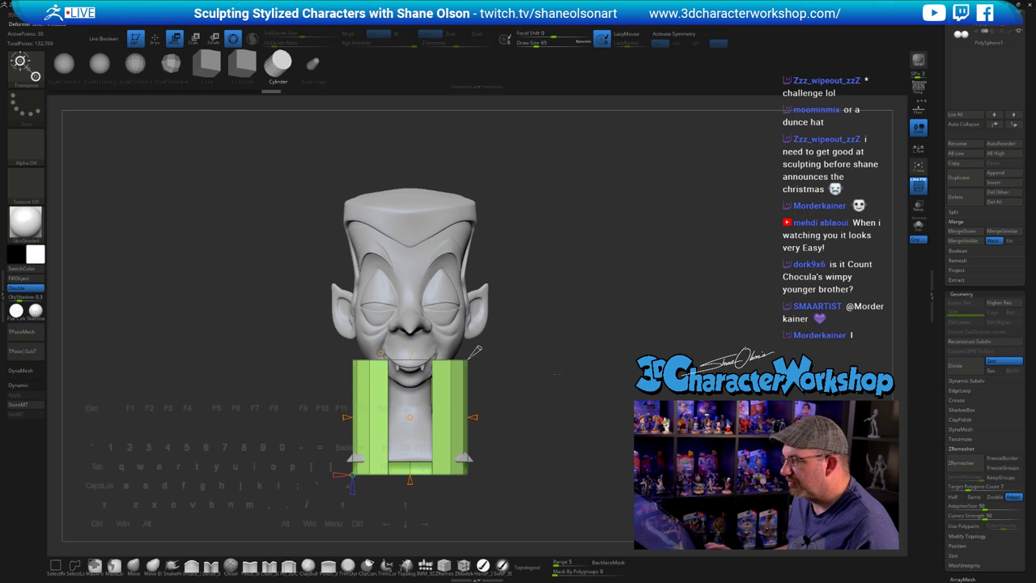
{"action": "mouse_move", "coordinate": [557, 374]}
{"action": "left_mouse_down"}
{"action": "mouse_move", "coordinate": [490, 358]}
{"action": "mouse_move", "coordinate": [627, 361]}
{"action": "mouse_move", "coordinate": [529, 365]}
{"action": "left_mouse_up"}
{"action": "mouse_move", "coordinate": [412, 353]}
{"action": "left_mouse_down"}
{"action": "mouse_move", "coordinate": [414, 326]}
{"action": "mouse_move", "coordinate": [415, 334]}
{"action": "left_mouse_up"}
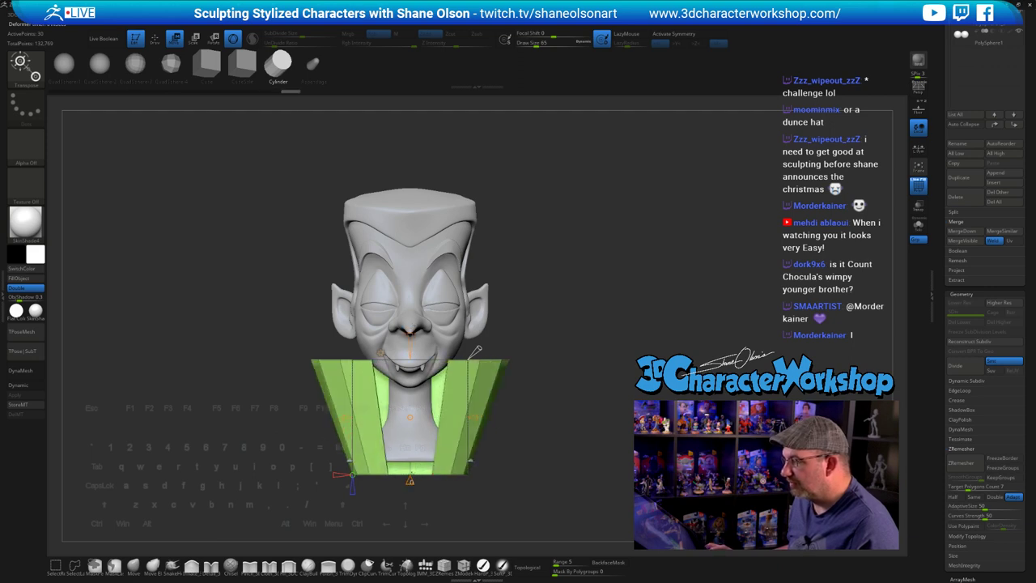
{"action": "mouse_move", "coordinate": [411, 481]}
{"action": "left_mouse_down"}
{"action": "mouse_move", "coordinate": [410, 490]}
{"action": "mouse_move", "coordinate": [411, 477]}
{"action": "left_mouse_up"}
{"action": "left_click_drag", "start_coordinate": [508, 438], "coordinate": [533, 403]}
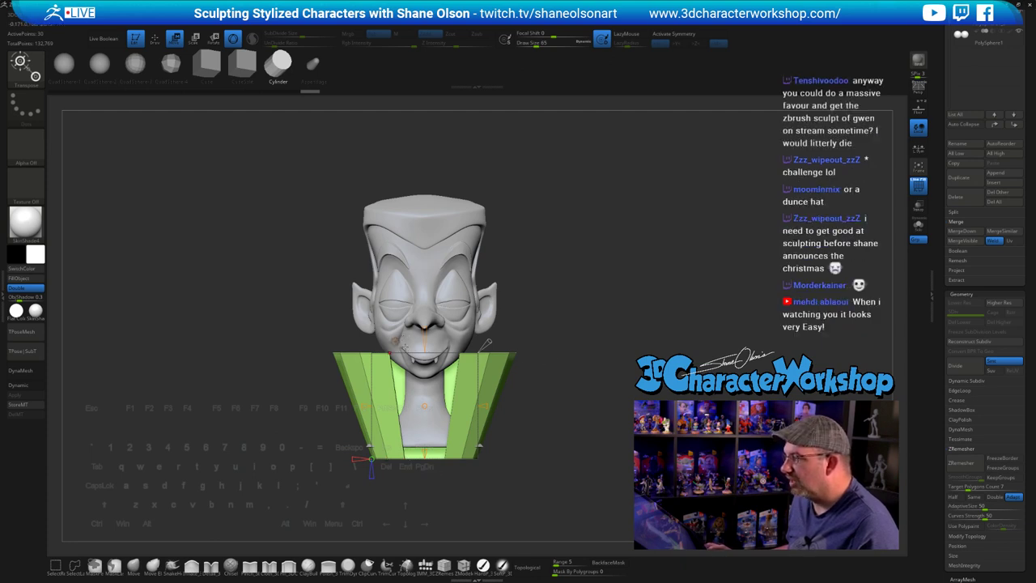
{"action": "left_click_drag", "start_coordinate": [595, 288], "coordinate": [593, 302], "text": "alt"}
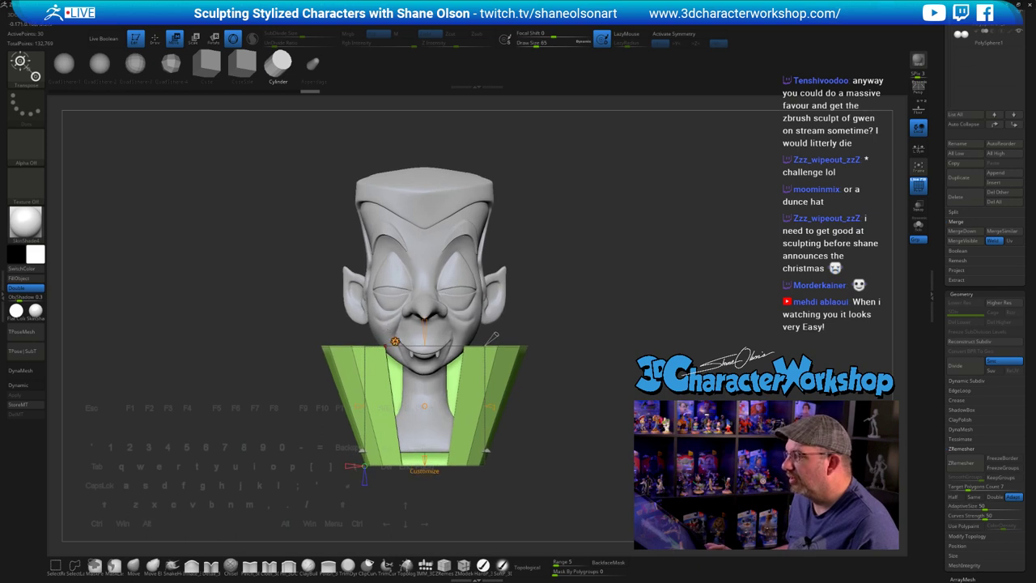
{"action": "left_click", "coordinate": [424, 458]}
{"action": "left_click", "coordinate": [496, 354]}
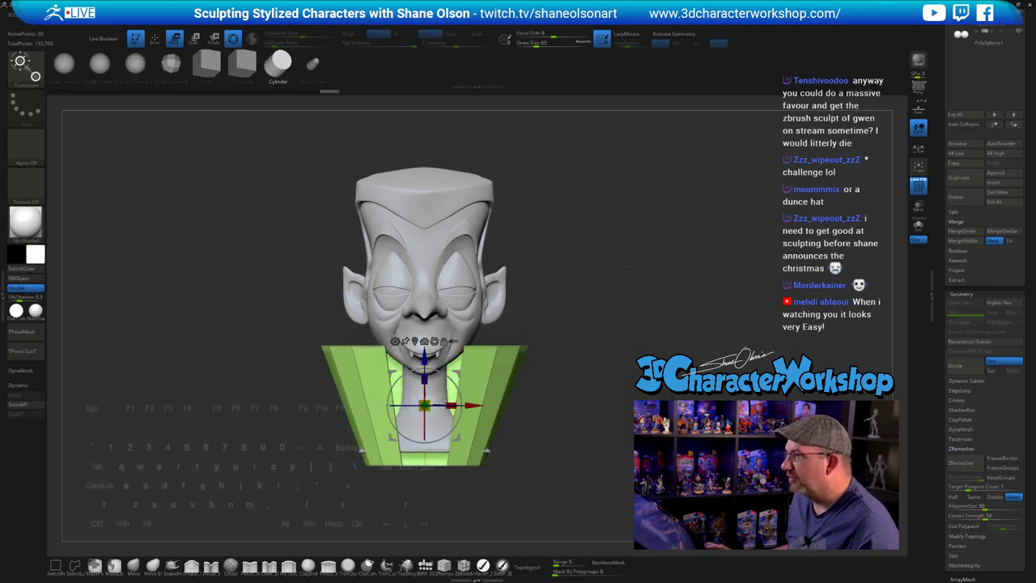
- Scale the flared collar down slightly, raise it above the shoulder base, and narrow it from front to back
{"action": "left_click_drag", "start_coordinate": [595, 279], "coordinate": [591, 279], "text": "alt"}
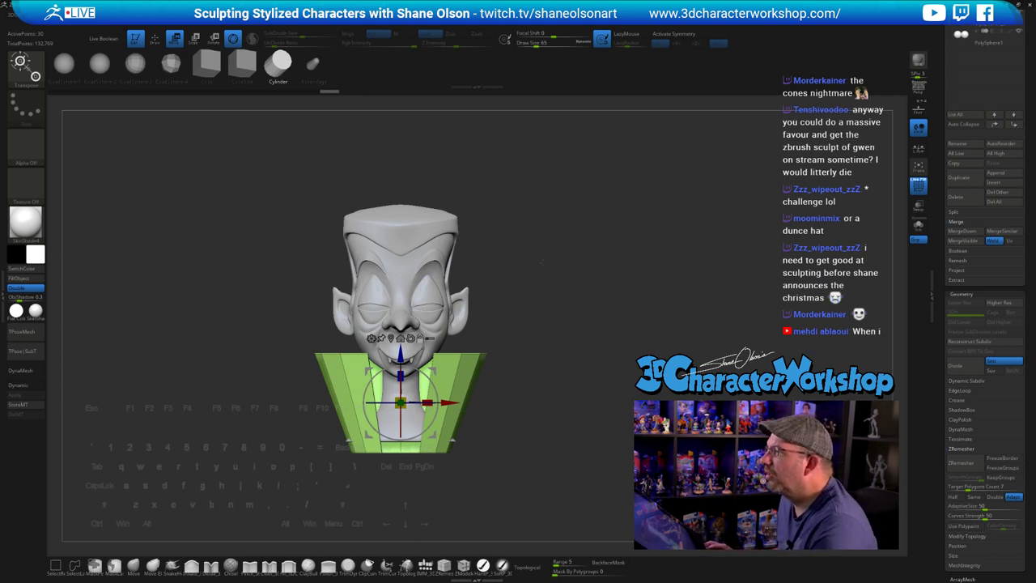
{"action": "left_click_drag", "start_coordinate": [565, 253], "coordinate": [594, 259], "text": "alt"}
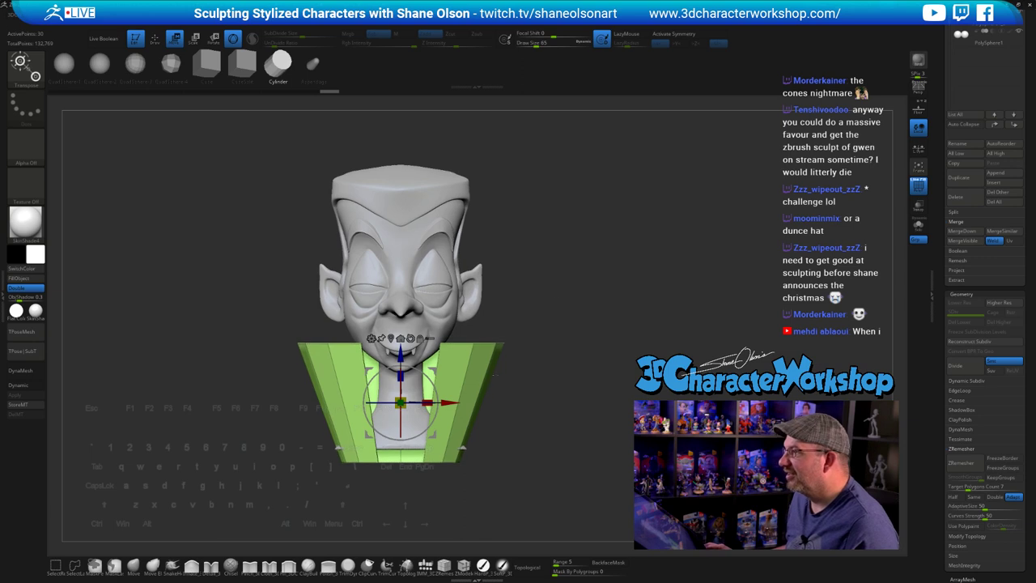
{"action": "left_click_drag", "start_coordinate": [403, 402], "coordinate": [392, 392]}
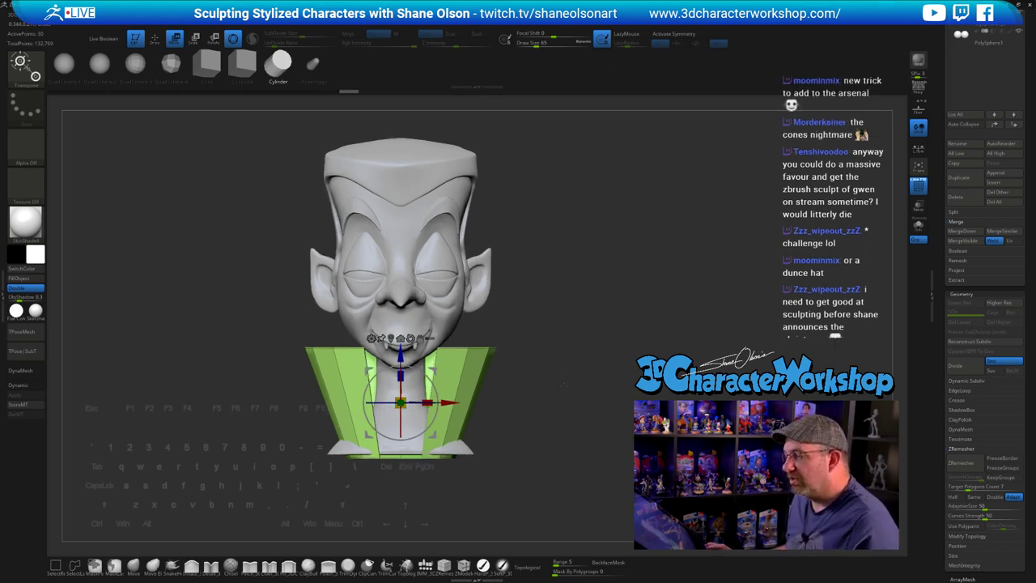
{"action": "left_click_drag", "start_coordinate": [565, 378], "coordinate": [387, 402]}
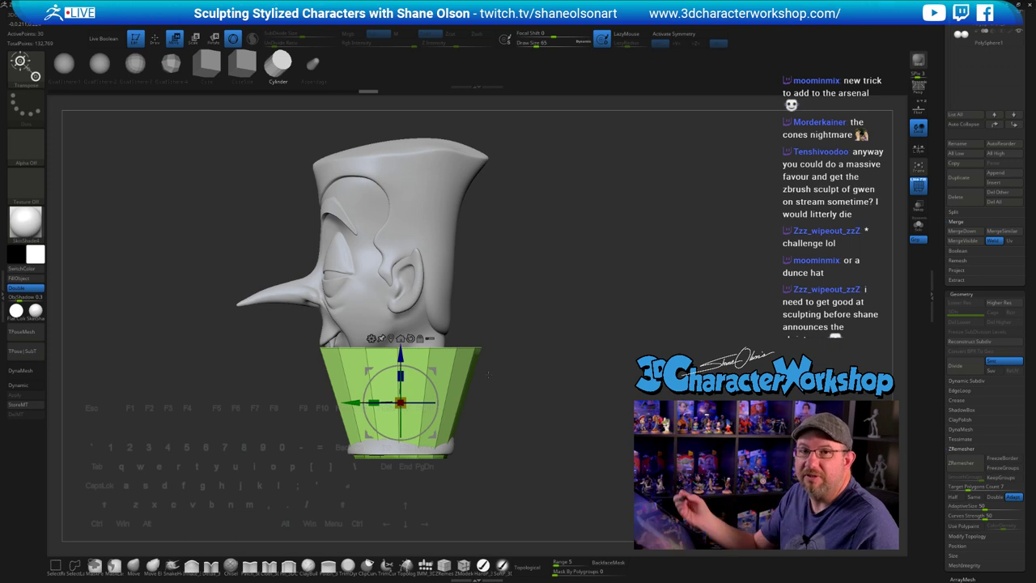
{"action": "left_click_drag", "start_coordinate": [400, 354], "coordinate": [401, 329]}
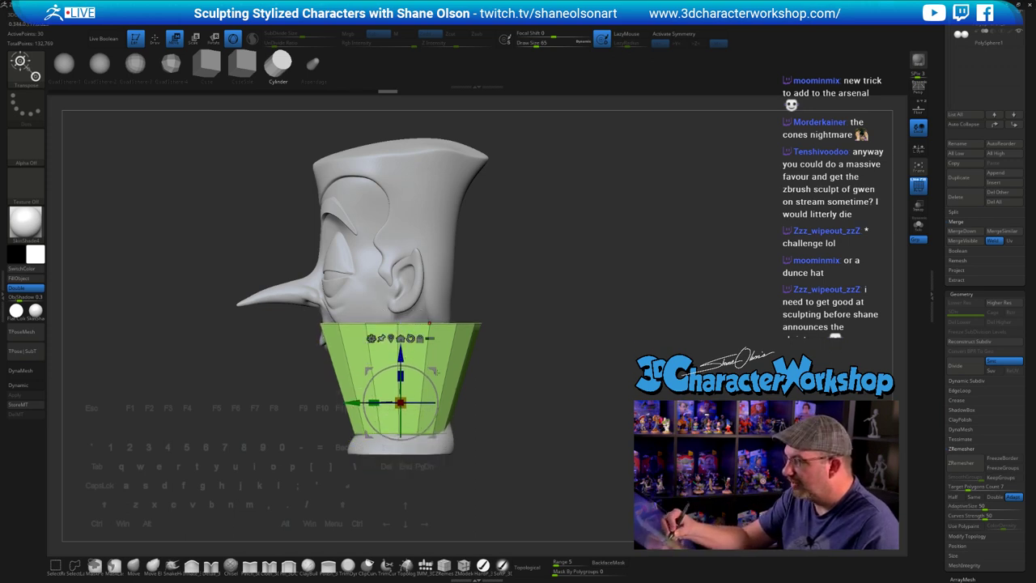
{"action": "left_click_drag", "start_coordinate": [373, 402], "coordinate": [379, 402]}
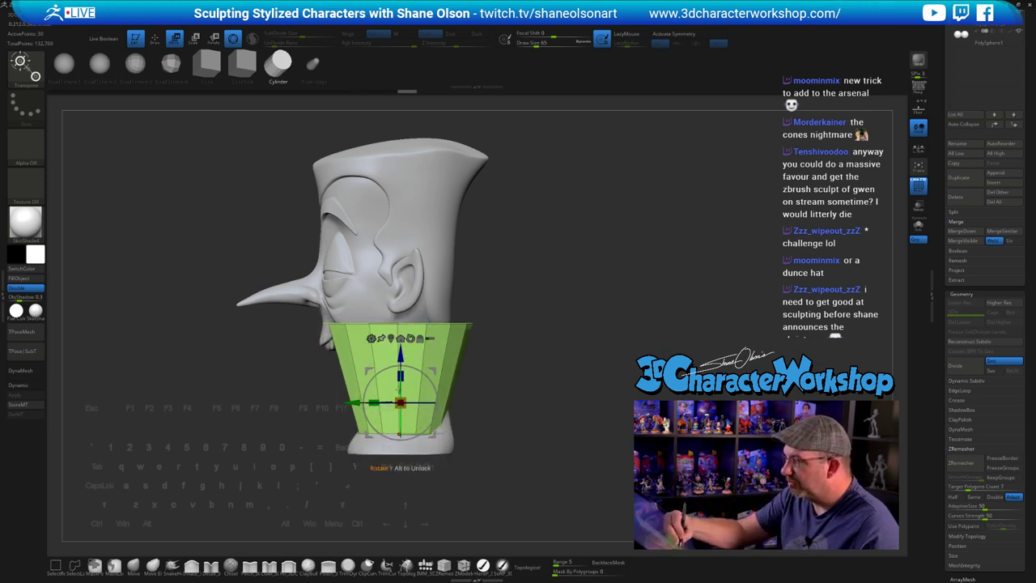
- Reshape the collar's bottom edge to follow the shoulder base from the side, using the Move brush with symmetry on
{"action": "mouse_move", "coordinate": [476, 391]}
{"action": "left_mouse_down"}
{"action": "mouse_move", "coordinate": [523, 388]}
{"action": "mouse_move", "coordinate": [528, 412]}
{"action": "mouse_move", "coordinate": [570, 403]}
{"action": "left_mouse_up"}
{"action": "left_click", "coordinate": [134, 566]}
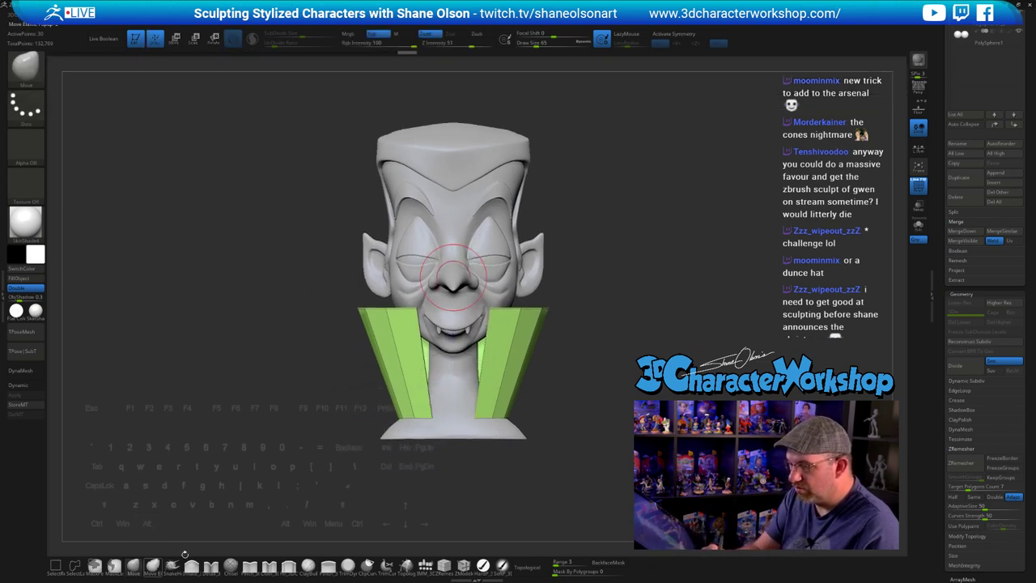
{"action": "key", "text": "s"}
{"action": "left_click_drag", "start_coordinate": [579, 441], "coordinate": [584, 441]}
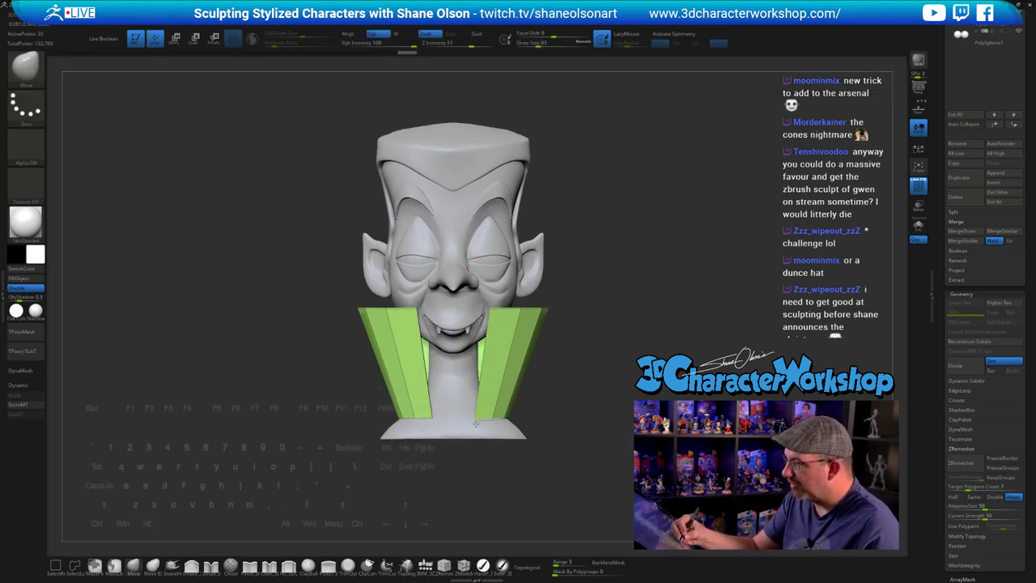
{"action": "key", "text": "x"}
{"action": "mouse_move", "coordinate": [564, 434]}
{"action": "left_mouse_down"}
{"action": "mouse_move", "coordinate": [562, 444]}
{"action": "mouse_move", "coordinate": [497, 455]}
{"action": "mouse_move", "coordinate": [461, 433]}
{"action": "left_mouse_up"}
{"action": "mouse_move", "coordinate": [560, 434]}
{"action": "left_mouse_down"}
{"action": "mouse_move", "coordinate": [506, 415]}
{"action": "mouse_move", "coordinate": [555, 396]}
{"action": "mouse_move", "coordinate": [617, 444]}
{"action": "left_mouse_up"}
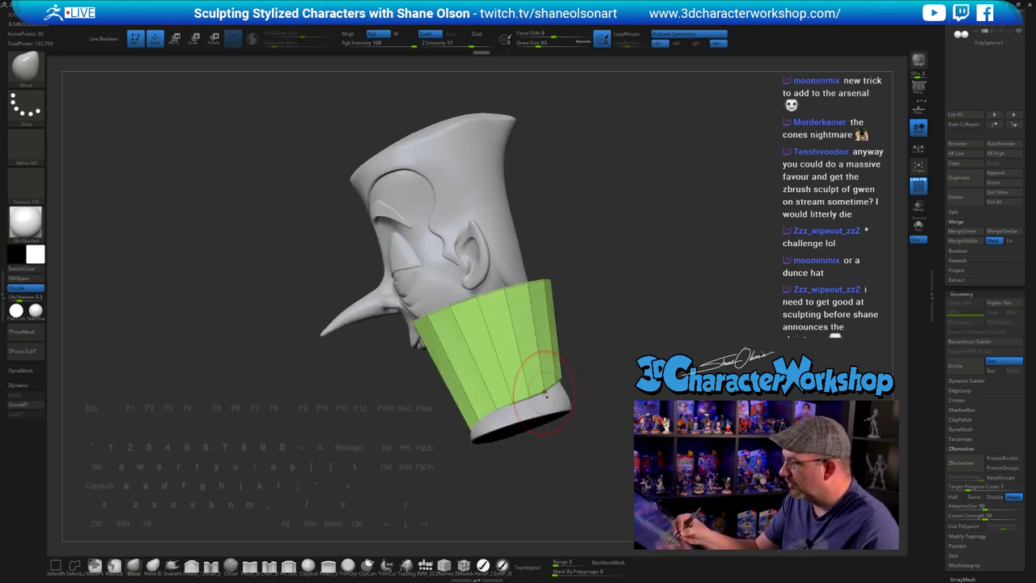
{"action": "left_click_drag", "start_coordinate": [544, 394], "coordinate": [547, 398]}
{"action": "left_click_drag", "start_coordinate": [603, 416], "coordinate": [614, 403], "text": "shift"}
{"action": "key", "text": "s"}
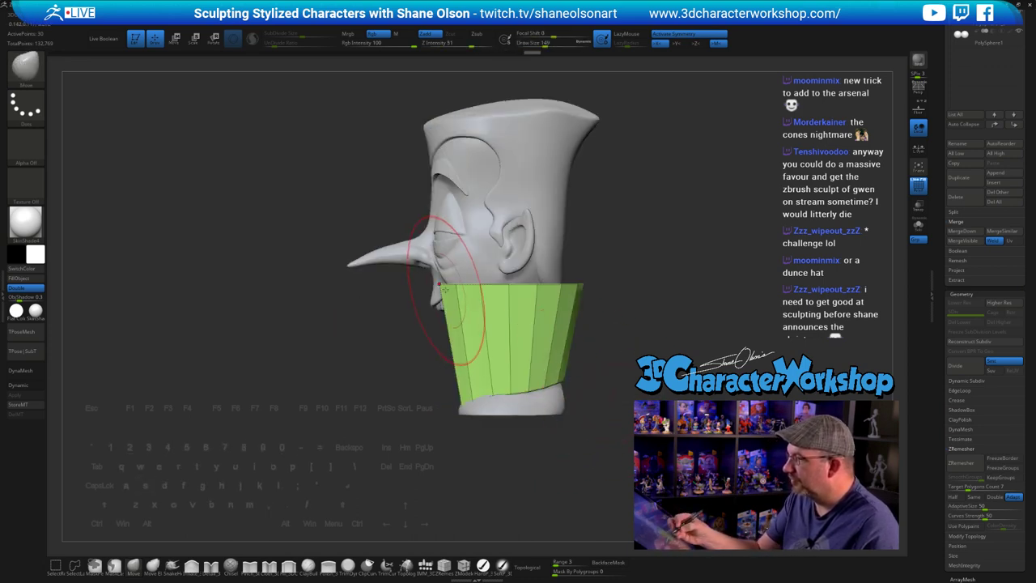
- Try to pull the collar's front top edge down with the Move brush, and undo it
{"action": "left_click_drag", "start_coordinate": [444, 288], "coordinate": [447, 299]}
{"action": "right_click_drag", "start_coordinate": [488, 312], "coordinate": [484, 336], "text": "alt"}
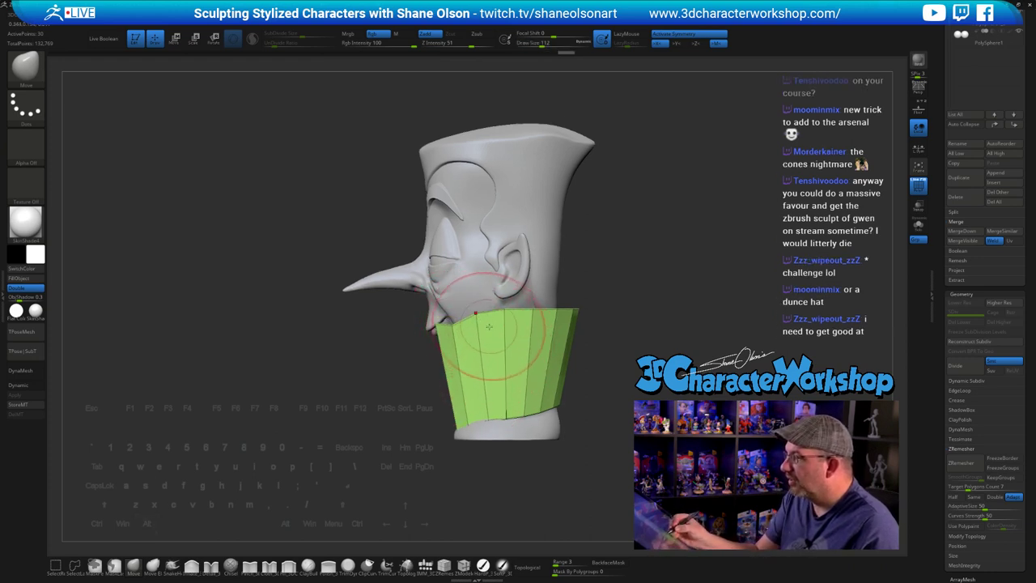
{"action": "key", "text": "ctrl+z"}
- Mask the collar so that only its top edge stays unmasked, and adjust the gizmo's pivot position
{"action": "mouse_move", "coordinate": [602, 333]}
{"action": "left_mouse_down", "text": "ctrl"}
{"action": "mouse_move", "coordinate": [650, 225]}
{"action": "mouse_move", "coordinate": [310, 259]}
{"action": "left_mouse_up", "text": "ctrl"}
{"action": "left_click", "coordinate": [607, 455], "text": "ctrl"}
{"action": "key", "text": "w"}
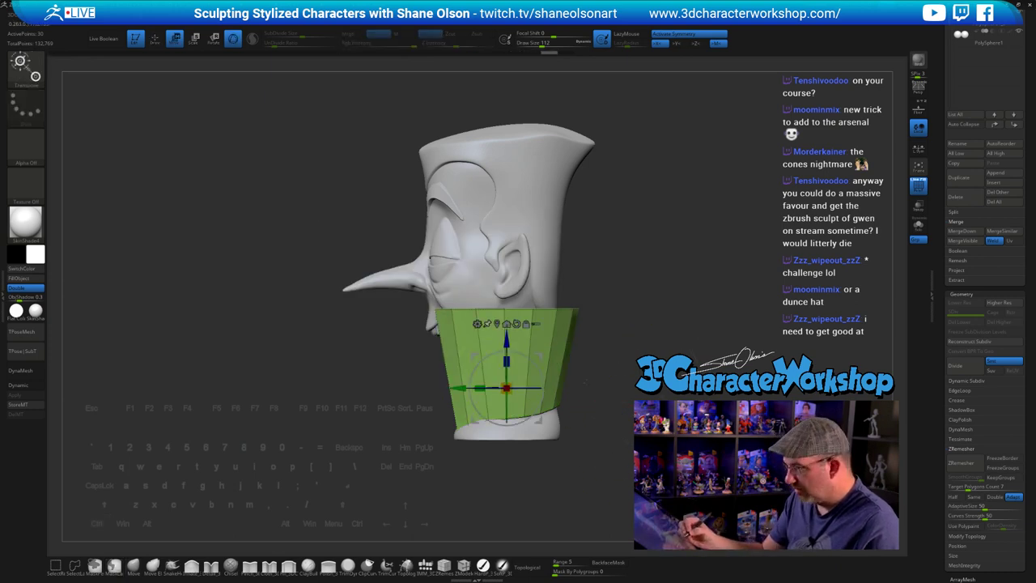
{"action": "left_click_drag", "start_coordinate": [537, 352], "coordinate": [537, 284], "text": "alt"}
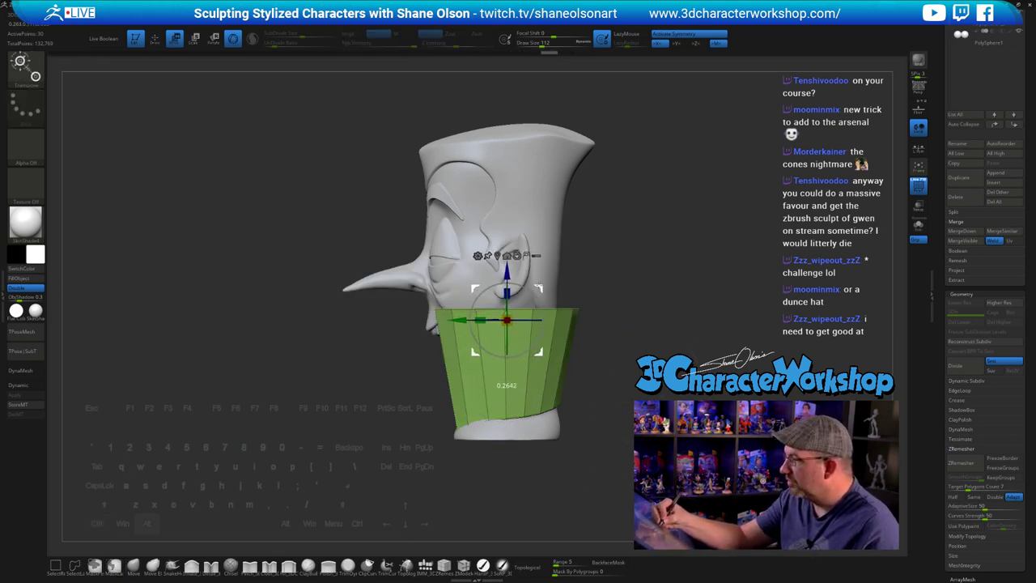
{"action": "left_click_drag", "start_coordinate": [506, 320], "coordinate": [505, 388], "text": "alt"}
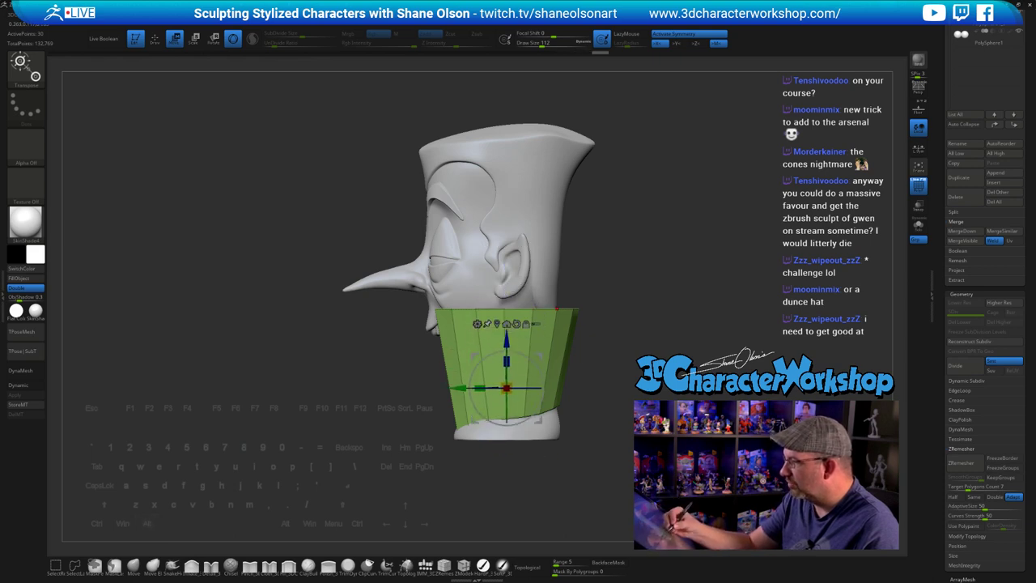
- Tilt the collar's top edge down below the chin toward the front, and widen it from front to back
{"action": "left_click_drag", "start_coordinate": [385, 333], "coordinate": [486, 325]}
{"action": "left_click_drag", "start_coordinate": [526, 458], "coordinate": [616, 413], "text": "shift"}
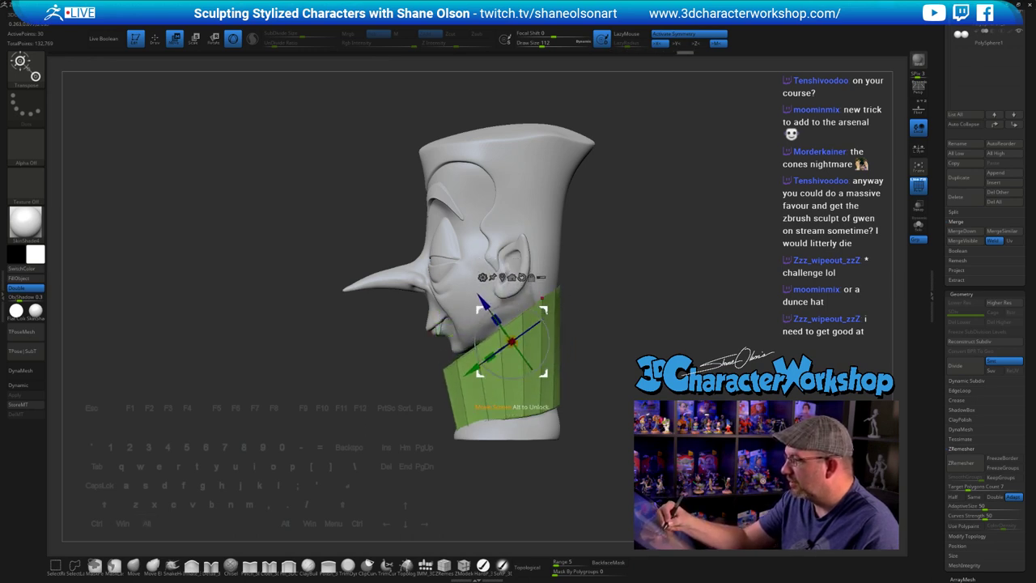
{"action": "mouse_move", "coordinate": [601, 421]}
{"action": "left_mouse_down"}
{"action": "mouse_move", "coordinate": [703, 427]}
{"action": "mouse_move", "coordinate": [606, 418]}
{"action": "left_mouse_up"}
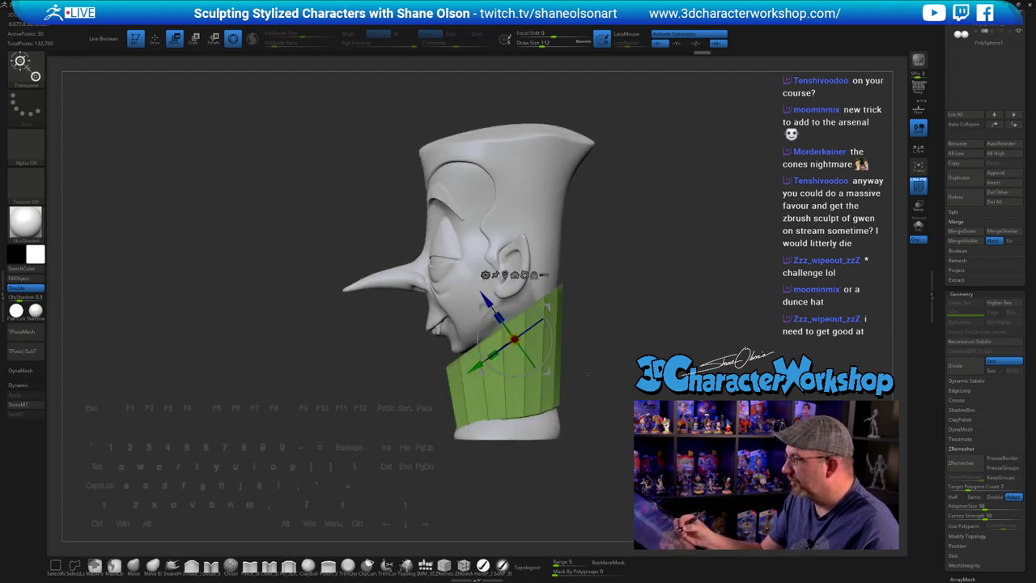
{"action": "left_click_drag", "start_coordinate": [494, 354], "coordinate": [479, 364]}
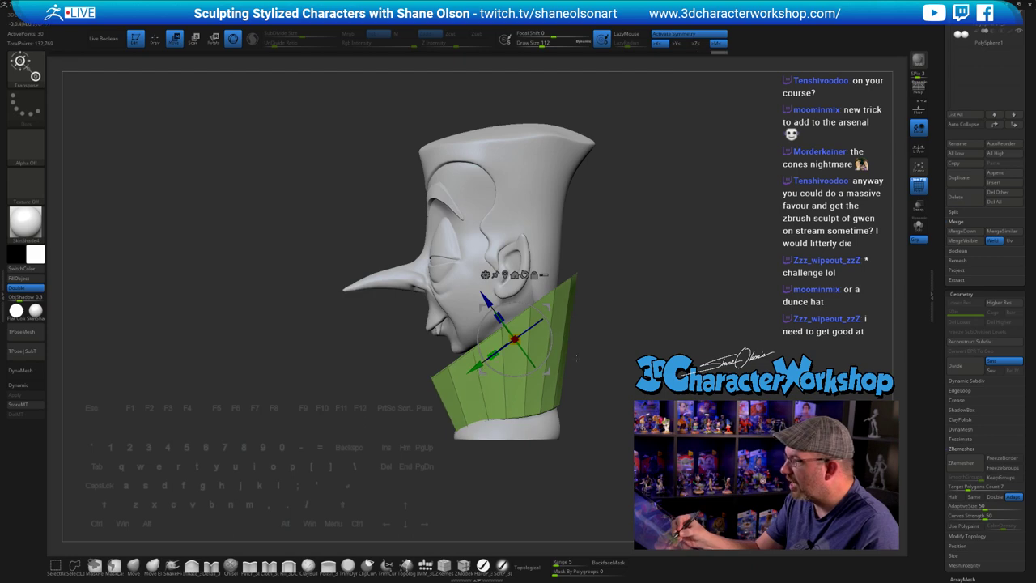
{"action": "left_click_drag", "start_coordinate": [621, 374], "coordinate": [728, 369], "text": "shift"}
{"action": "left_click_drag", "start_coordinate": [522, 374], "coordinate": [559, 373], "text": "shift"}
{"action": "left_click_drag", "start_coordinate": [621, 276], "coordinate": [605, 301], "text": "alt"}
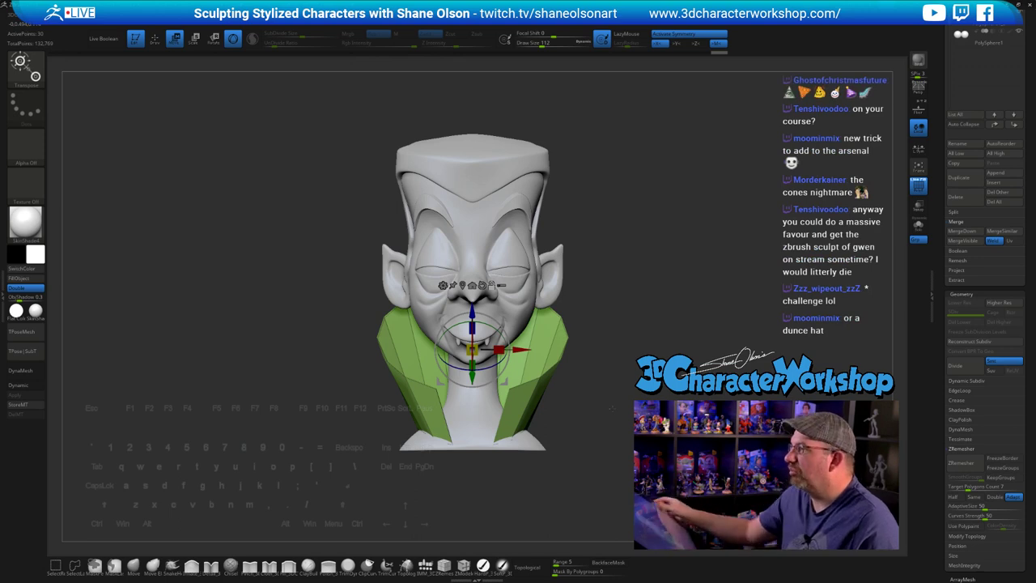
- Move the gizmo's pivot down to the collar's base and adjust the fit of its lower part from the side
{"action": "mouse_move", "coordinate": [685, 271]}
{"action": "left_mouse_down", "text": "alt"}
{"action": "mouse_move", "coordinate": [601, 320]}
{"action": "mouse_move", "coordinate": [658, 312]}
{"action": "left_mouse_up", "text": "alt"}
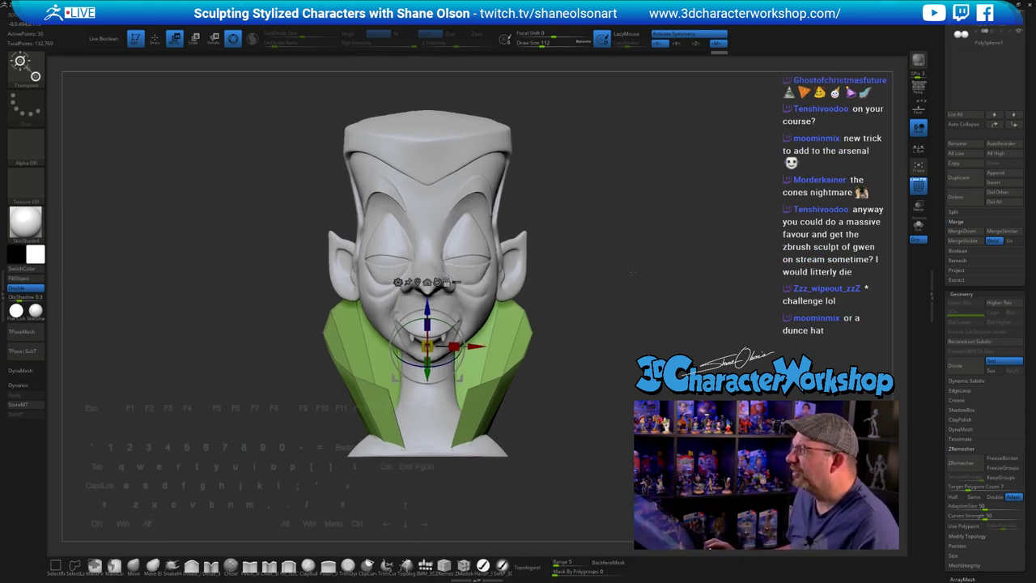
{"action": "mouse_move", "coordinate": [632, 272]}
{"action": "left_mouse_down"}
{"action": "mouse_move", "coordinate": [613, 258]}
{"action": "mouse_move", "coordinate": [560, 321]}
{"action": "left_mouse_up"}
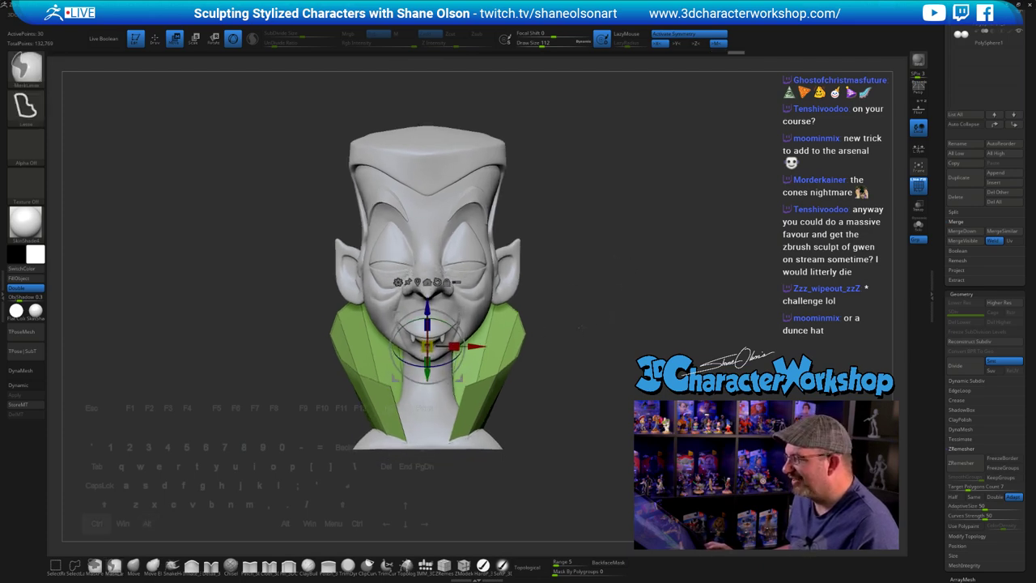
{"action": "mouse_move", "coordinate": [624, 329]}
{"action": "left_mouse_down"}
{"action": "mouse_move", "coordinate": [506, 334]}
{"action": "mouse_move", "coordinate": [464, 354]}
{"action": "left_mouse_up"}
{"action": "left_click_drag", "start_coordinate": [427, 298], "coordinate": [455, 389], "text": "alt"}
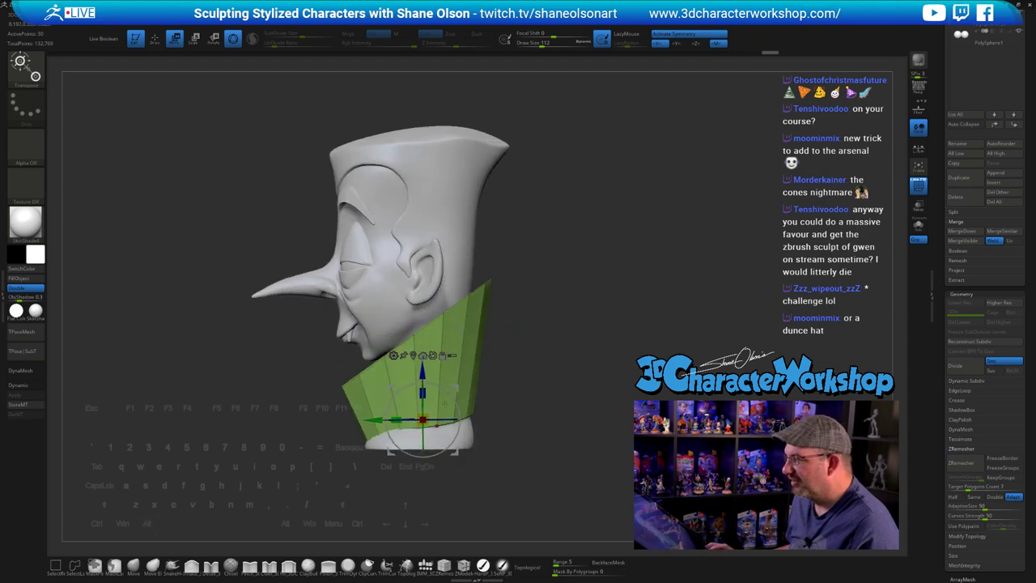
{"action": "left_click_drag", "start_coordinate": [422, 420], "coordinate": [423, 420]}
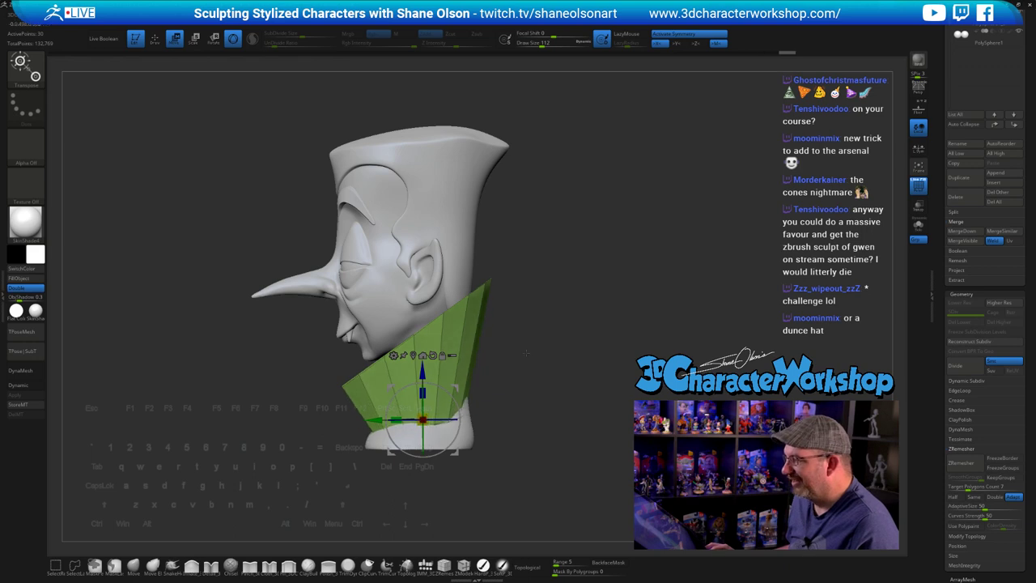
{"action": "left_click_drag", "start_coordinate": [456, 388], "coordinate": [459, 378]}
- Widen the collar's flare sideways so it spreads further out on both sides of the jaw
{"action": "left_click_drag", "start_coordinate": [621, 375], "coordinate": [588, 395]}
{"action": "left_click_drag", "start_coordinate": [443, 401], "coordinate": [437, 426], "text": "alt"}
{"action": "left_click_drag", "start_coordinate": [555, 410], "coordinate": [535, 391]}
{"action": "left_click_drag", "start_coordinate": [459, 394], "coordinate": [461, 394]}
{"action": "left_click_drag", "start_coordinate": [542, 397], "coordinate": [534, 426], "text": "alt"}
{"action": "mouse_move", "coordinate": [544, 416]}
{"action": "left_mouse_down", "text": "alt"}
{"action": "mouse_move", "coordinate": [527, 426]}
{"action": "mouse_move", "coordinate": [502, 416]}
{"action": "mouse_move", "coordinate": [559, 413]}
{"action": "left_mouse_up", "text": "alt"}
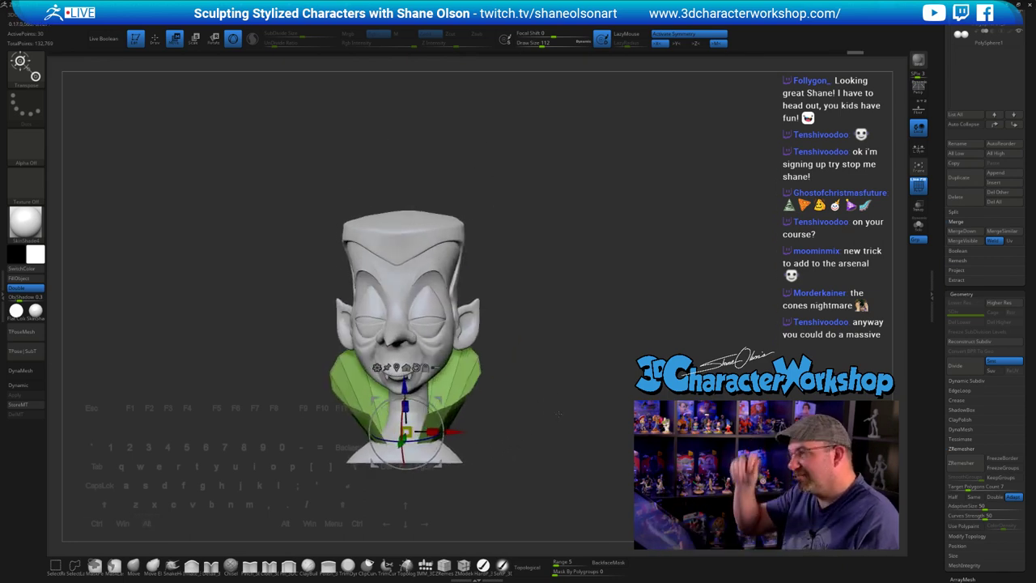
{"action": "left_click_drag", "start_coordinate": [619, 394], "coordinate": [625, 410]}
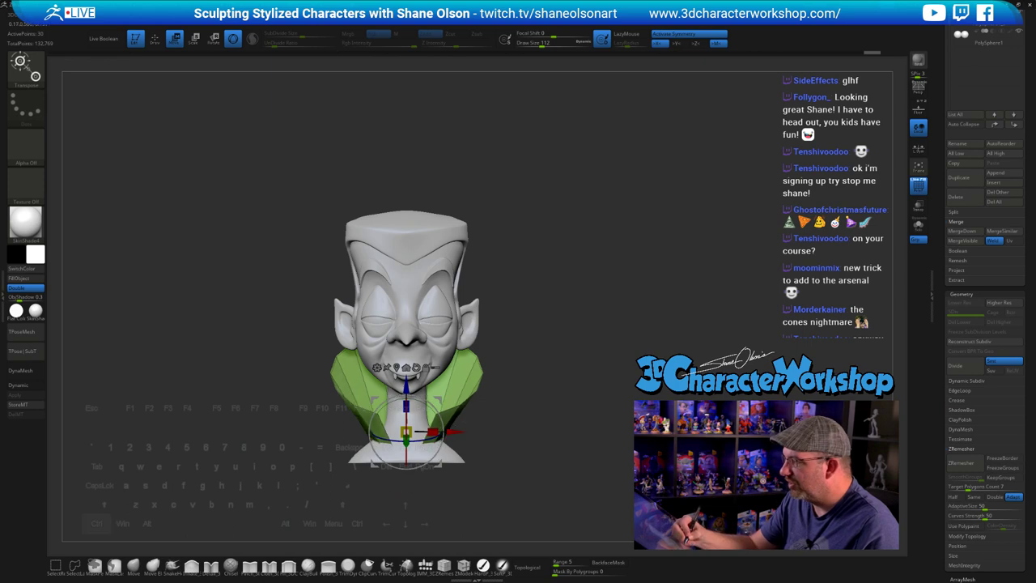
{"action": "left_click_drag", "start_coordinate": [429, 402], "coordinate": [436, 407]}
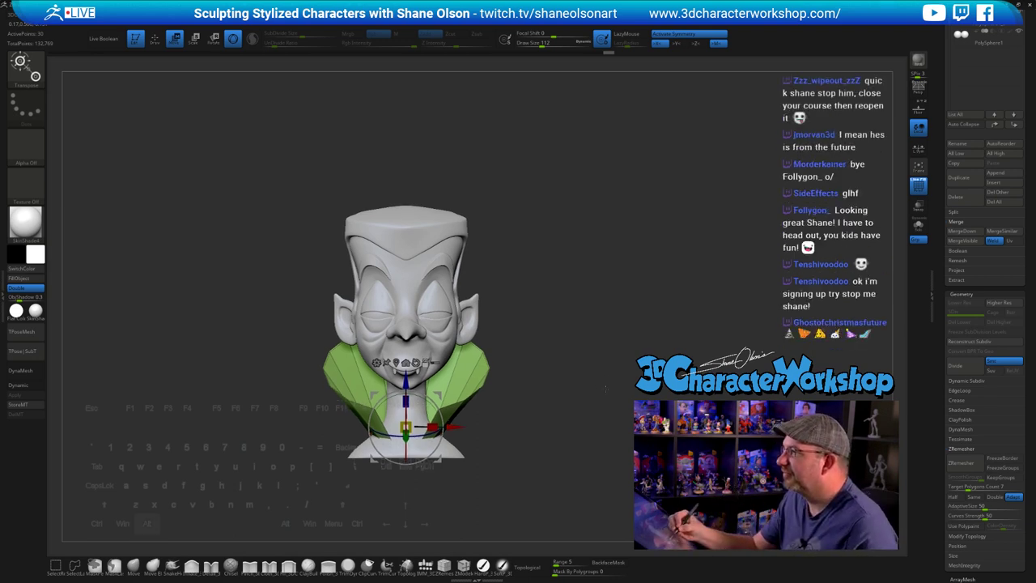
{"action": "left_click_drag", "start_coordinate": [583, 349], "coordinate": [581, 330], "text": "alt"}
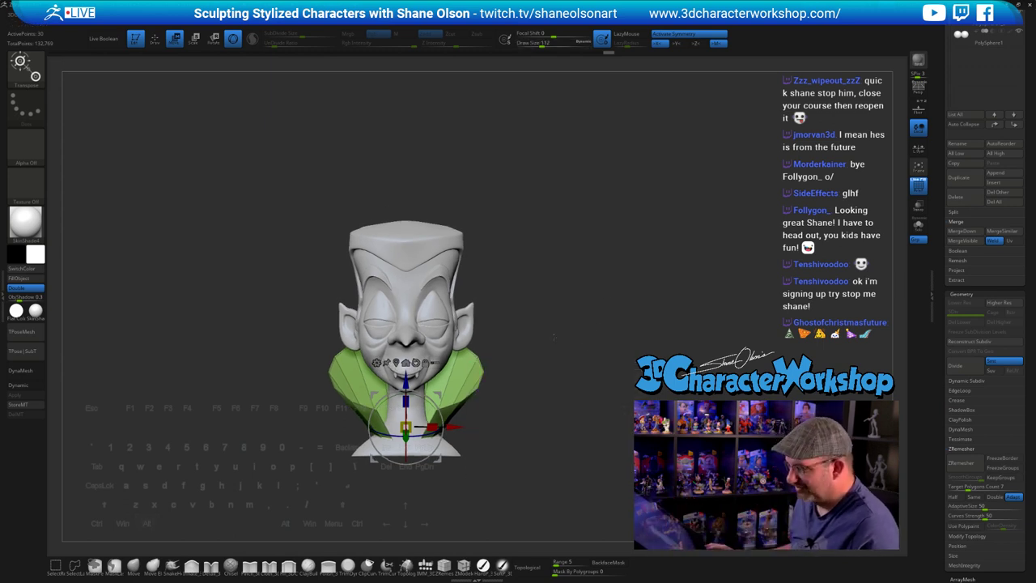
- Isolate the collar in side view and cut its uneven bottom edge to a straight, slanted line with the ClipCurve brush
{"action": "mouse_move", "coordinate": [553, 335]}
{"action": "left_mouse_down"}
{"action": "mouse_move", "coordinate": [566, 347]}
{"action": "mouse_move", "coordinate": [556, 341]}
{"action": "mouse_move", "coordinate": [574, 322]}
{"action": "mouse_move", "coordinate": [708, 330]}
{"action": "mouse_move", "coordinate": [681, 330]}
{"action": "left_mouse_up"}
{"action": "key", "text": "q"}
{"action": "mouse_move", "coordinate": [546, 400]}
{"action": "left_mouse_down"}
{"action": "mouse_move", "coordinate": [589, 429]}
{"action": "mouse_move", "coordinate": [511, 427]}
{"action": "mouse_move", "coordinate": [562, 424]}
{"action": "mouse_move", "coordinate": [560, 411]}
{"action": "left_mouse_up"}
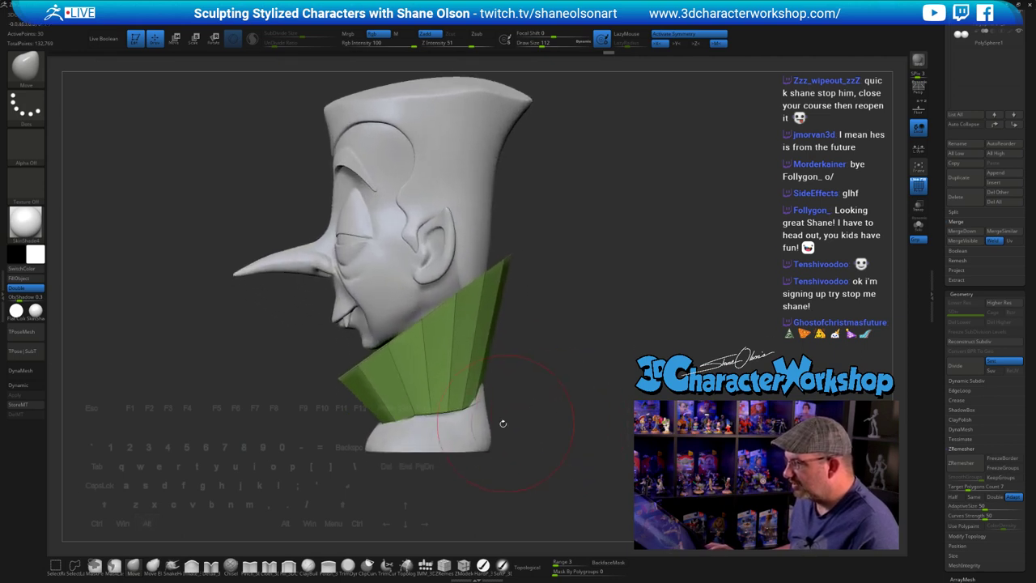
{"action": "left_click", "coordinate": [917, 225]}
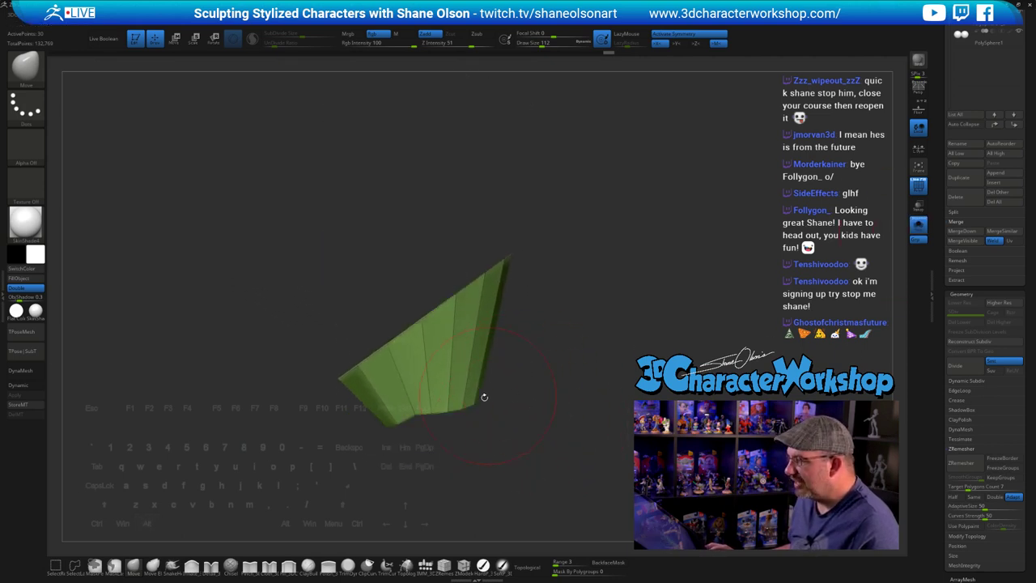
{"action": "mouse_move", "coordinate": [576, 382]}
{"action": "left_mouse_down"}
{"action": "mouse_move", "coordinate": [594, 372]}
{"action": "mouse_move", "coordinate": [603, 256]}
{"action": "mouse_move", "coordinate": [591, 288]}
{"action": "left_mouse_up"}
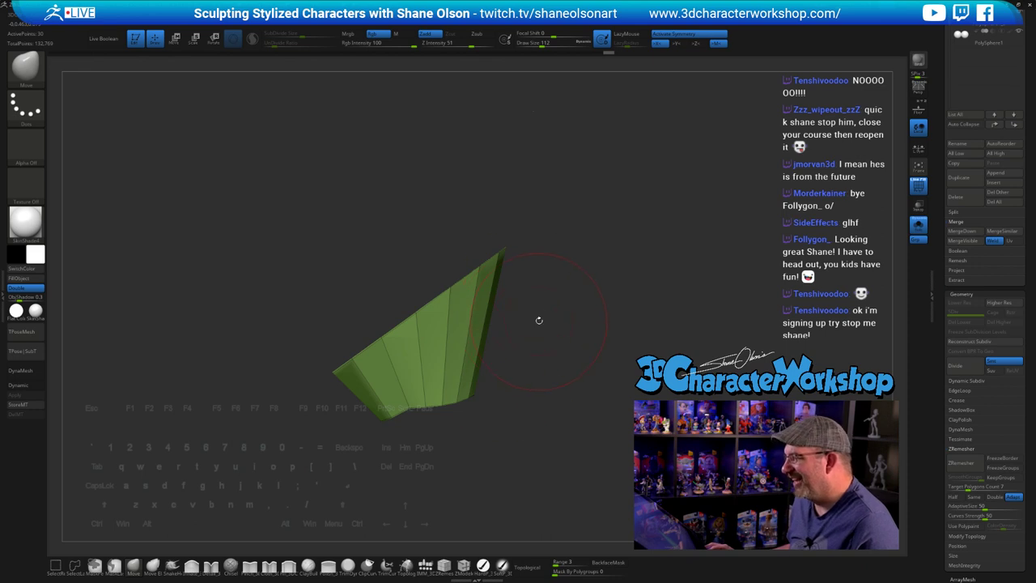
{"action": "left_click_drag", "start_coordinate": [530, 311], "coordinate": [466, 393]}
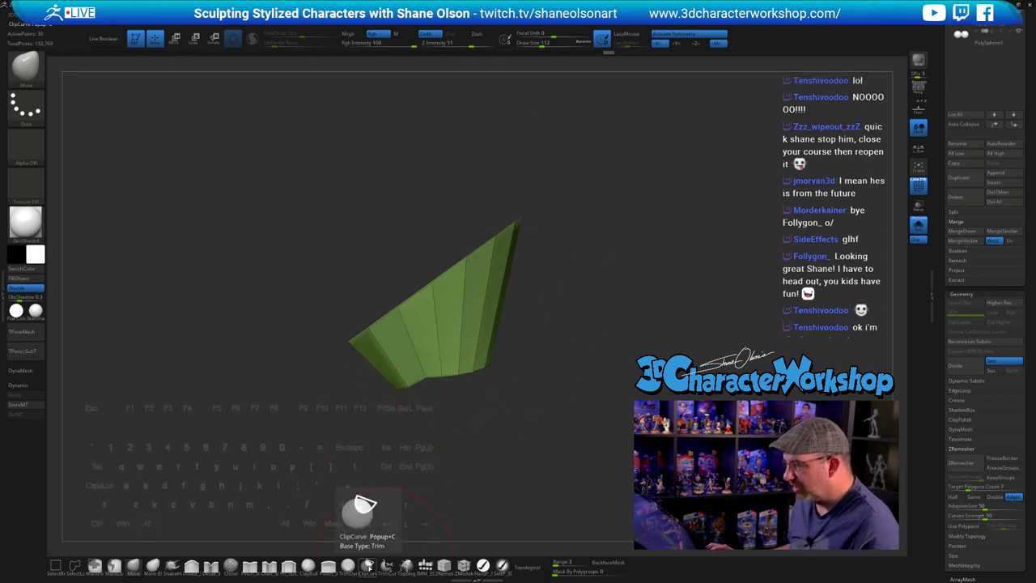
{"action": "left_click", "coordinate": [369, 564]}
{"action": "left_click", "coordinate": [342, 572]}
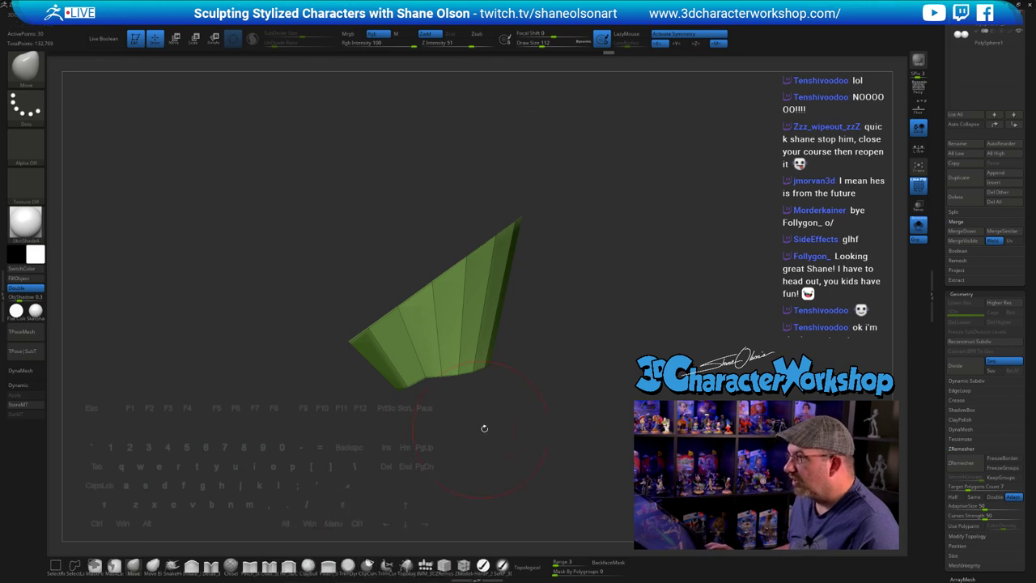
{"action": "left_click_drag", "start_coordinate": [564, 328], "coordinate": [335, 424], "text": "ctrl+shift"}
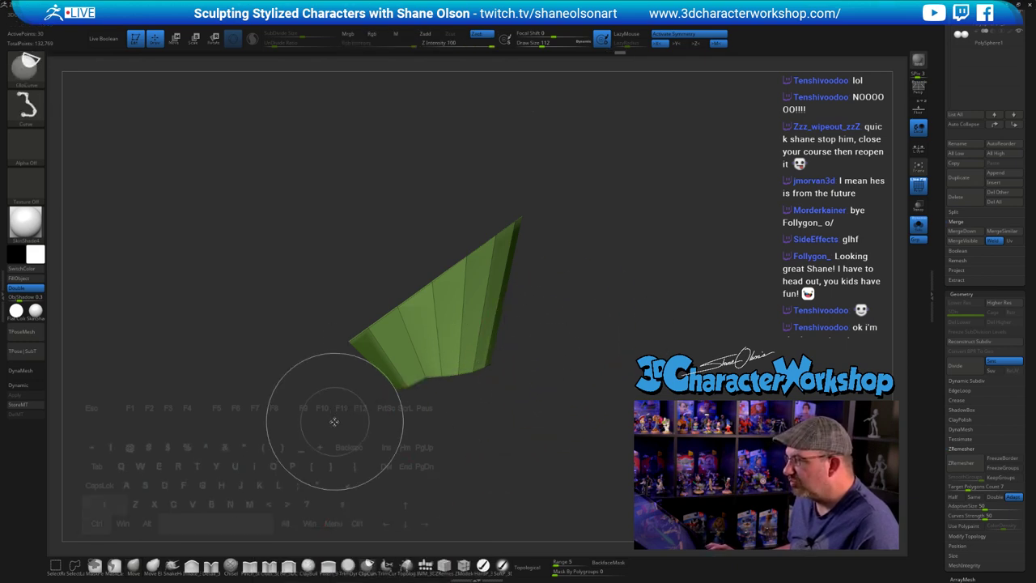
{"action": "left_click_drag", "start_coordinate": [559, 334], "coordinate": [353, 413], "text": "ctrl+shift"}
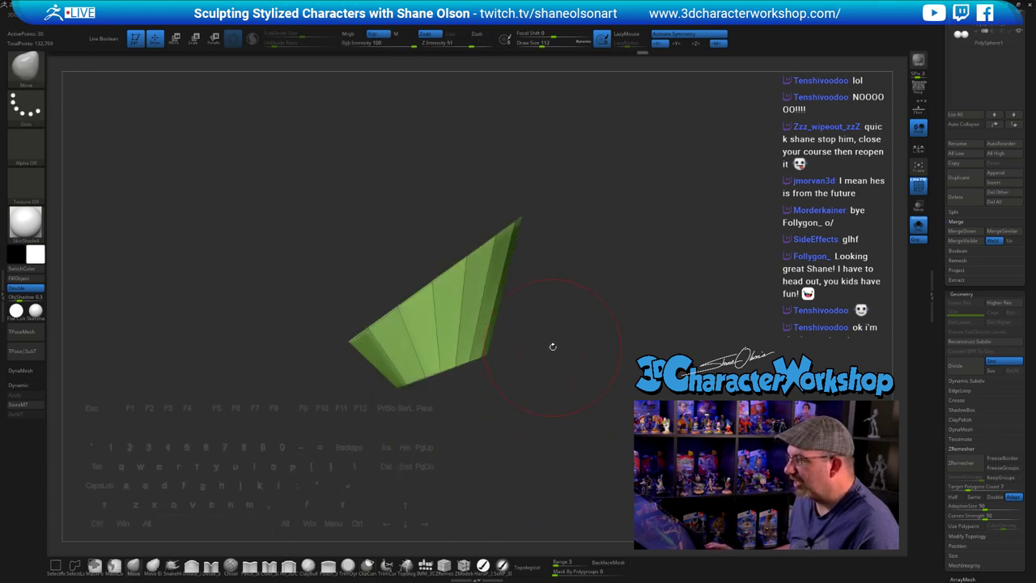
{"action": "mouse_move", "coordinate": [569, 406]}
{"action": "left_mouse_down"}
{"action": "mouse_move", "coordinate": [486, 396]}
{"action": "mouse_move", "coordinate": [534, 390]}
{"action": "mouse_move", "coordinate": [571, 403]}
{"action": "left_mouse_up"}
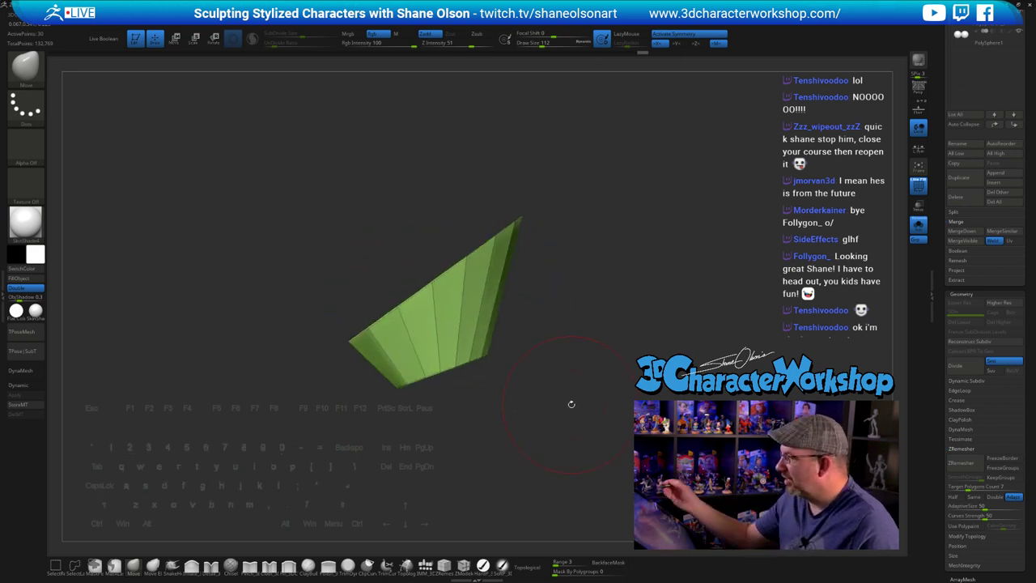
- Show the bust again, refit the collar's bottom edge around the back of the neck with the rest masked, and clear the mask
{"action": "left_click", "coordinate": [919, 227]}
{"action": "left_click_drag", "start_coordinate": [673, 352], "coordinate": [655, 352]}
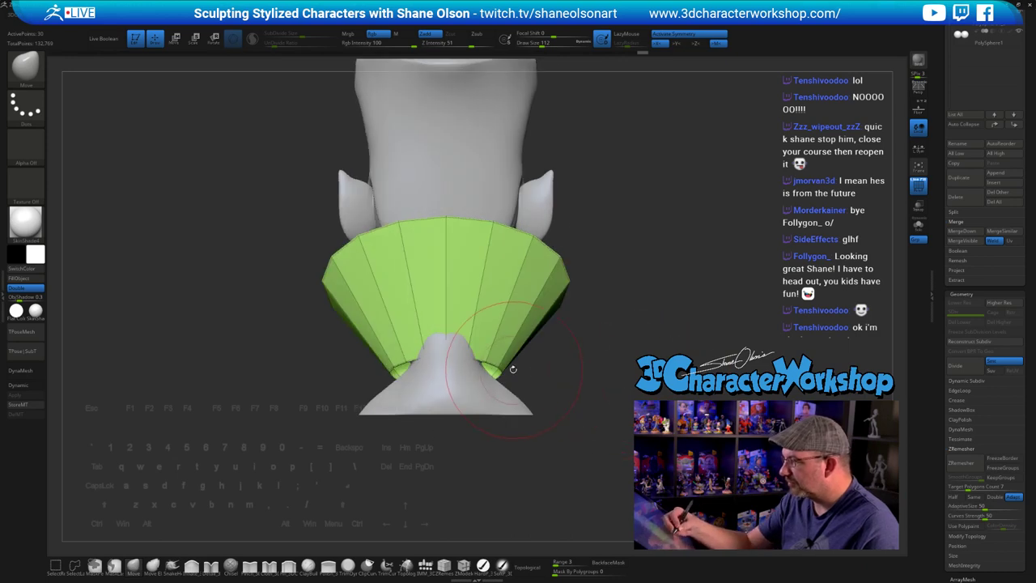
{"action": "key", "text": "ctrl+shift"}
{"action": "left_click_drag", "start_coordinate": [584, 343], "coordinate": [333, 333], "text": "ctrl"}
{"action": "left_click", "coordinate": [506, 479], "text": "ctrl"}
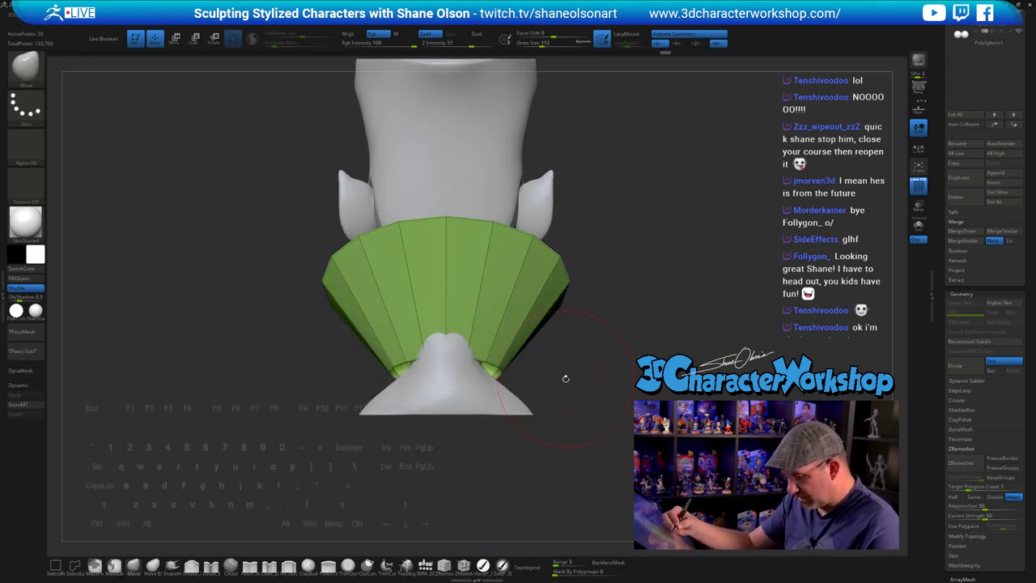
{"action": "key", "text": "w"}
{"action": "left_click_drag", "start_coordinate": [430, 369], "coordinate": [437, 369]}
{"action": "left_click_drag", "start_coordinate": [501, 441], "coordinate": [587, 413]}
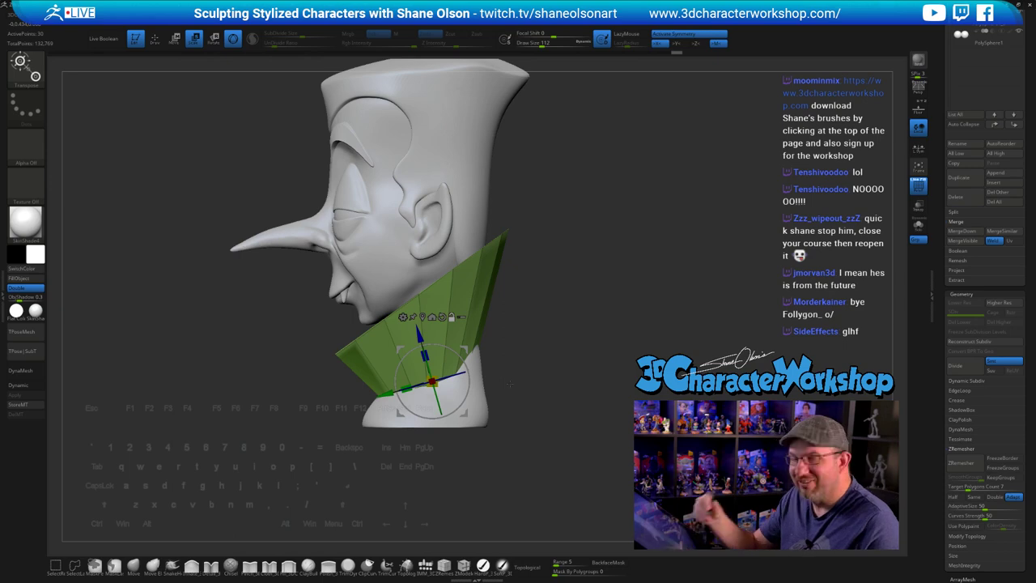
{"action": "key", "text": "q"}
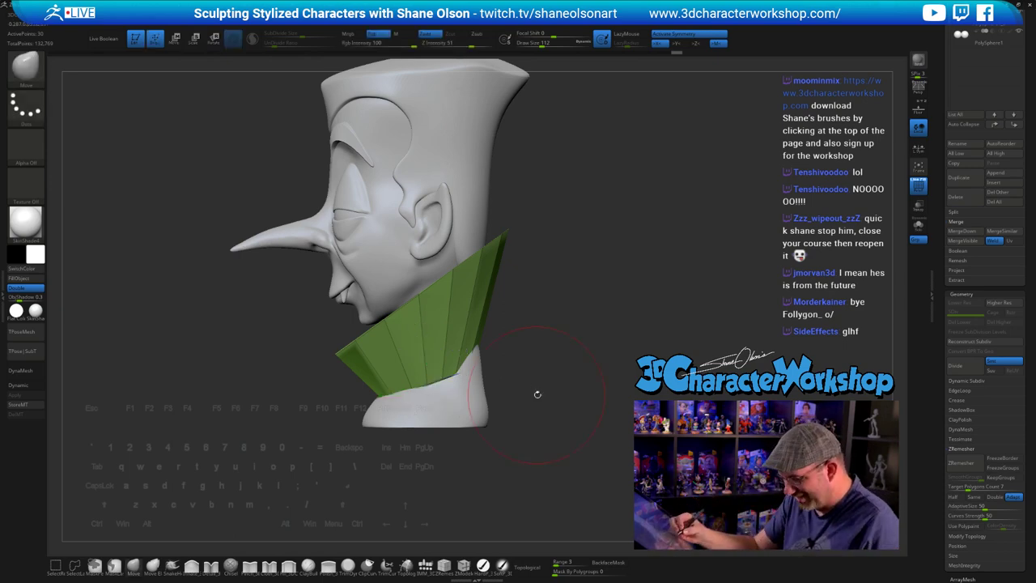
{"action": "left_click_drag", "start_coordinate": [541, 407], "coordinate": [554, 413], "text": "ctrl"}
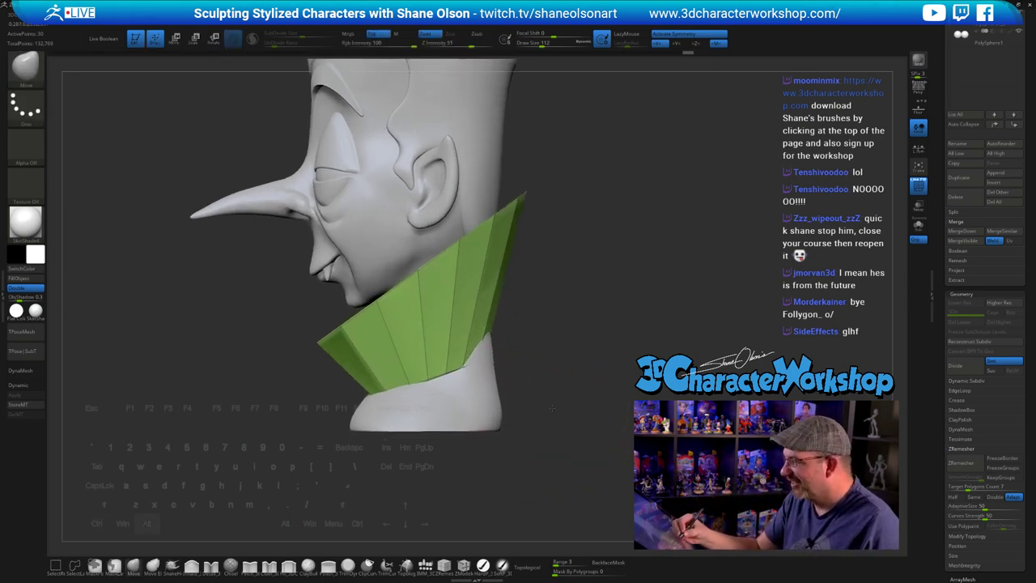
- Select the bust and push the back of its neck and base inward under the collar with the Move brush
{"action": "left_click", "coordinate": [488, 383], "text": "alt"}
{"action": "key", "text": "ctrl+s"}
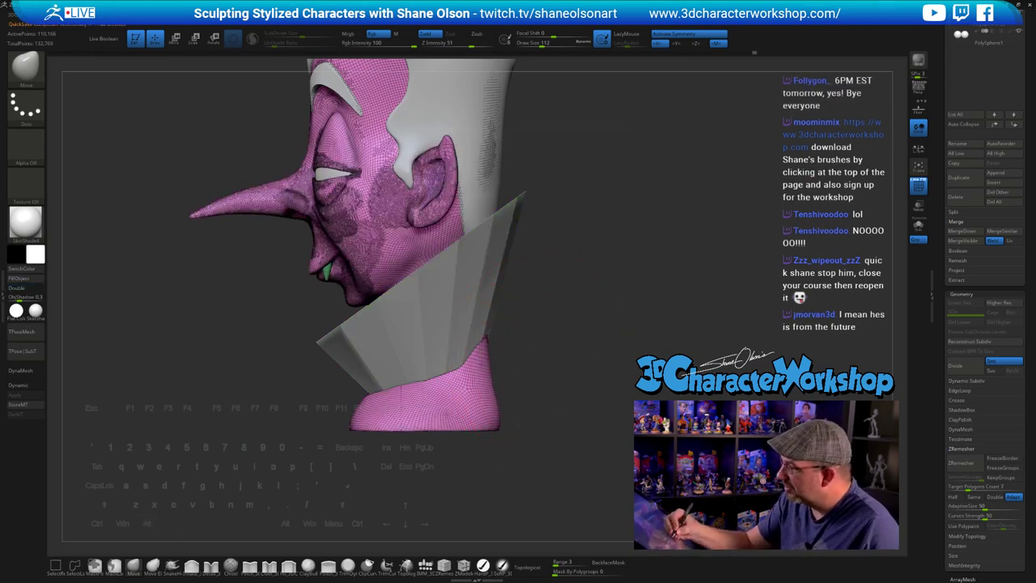
{"action": "left_click_drag", "start_coordinate": [495, 411], "coordinate": [364, 391]}
{"action": "right_click_drag", "start_coordinate": [492, 364], "coordinate": [513, 368]}
{"action": "left_click_drag", "start_coordinate": [513, 370], "coordinate": [506, 363]}
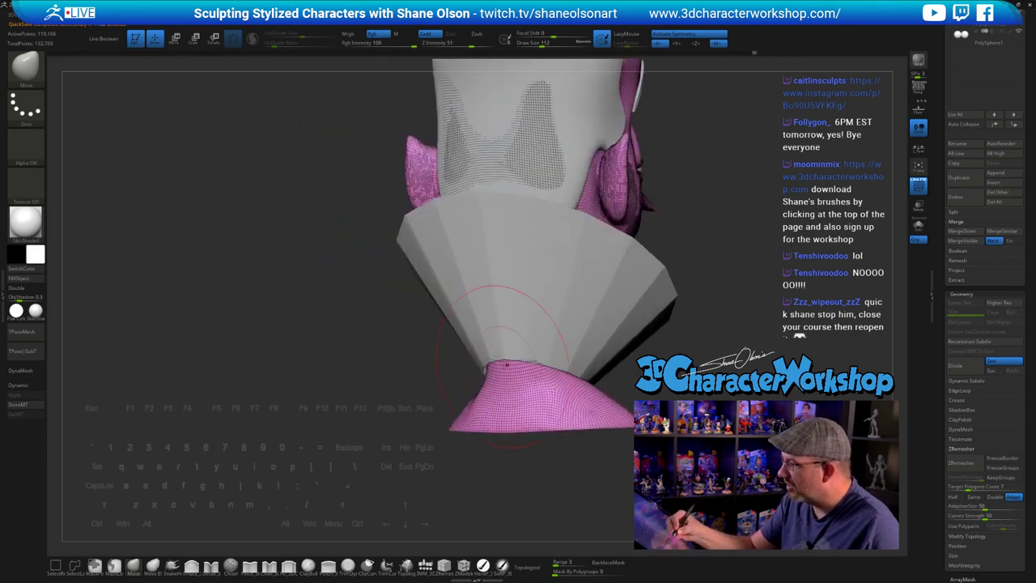
{"action": "right_click_drag", "start_coordinate": [559, 354], "coordinate": [568, 353], "text": "shift"}
{"action": "left_click_drag", "start_coordinate": [521, 395], "coordinate": [553, 396]}
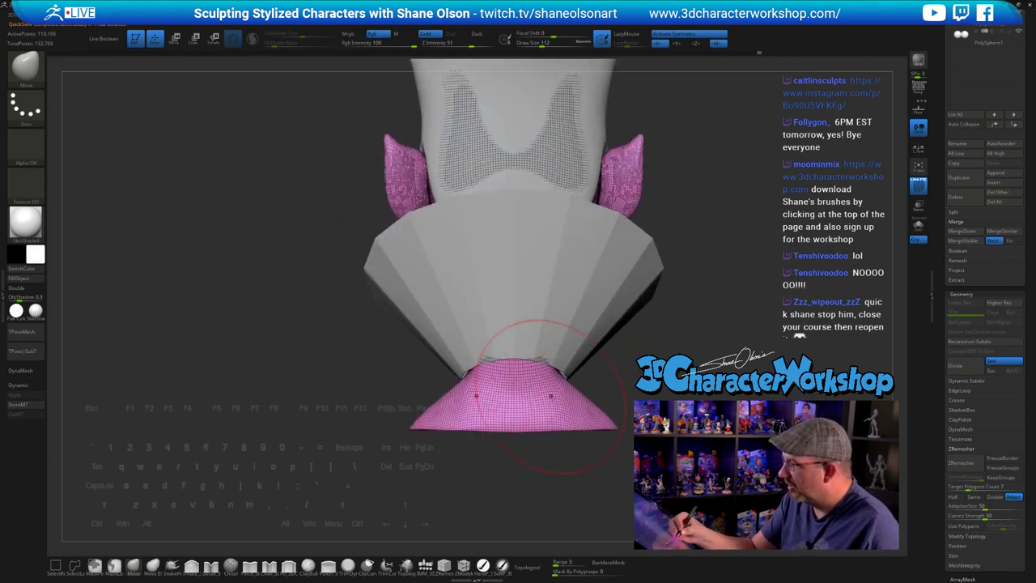
{"action": "right_click_drag", "start_coordinate": [553, 396], "coordinate": [604, 396], "text": "shift"}
{"action": "right_click_drag", "start_coordinate": [636, 354], "coordinate": [638, 414]}
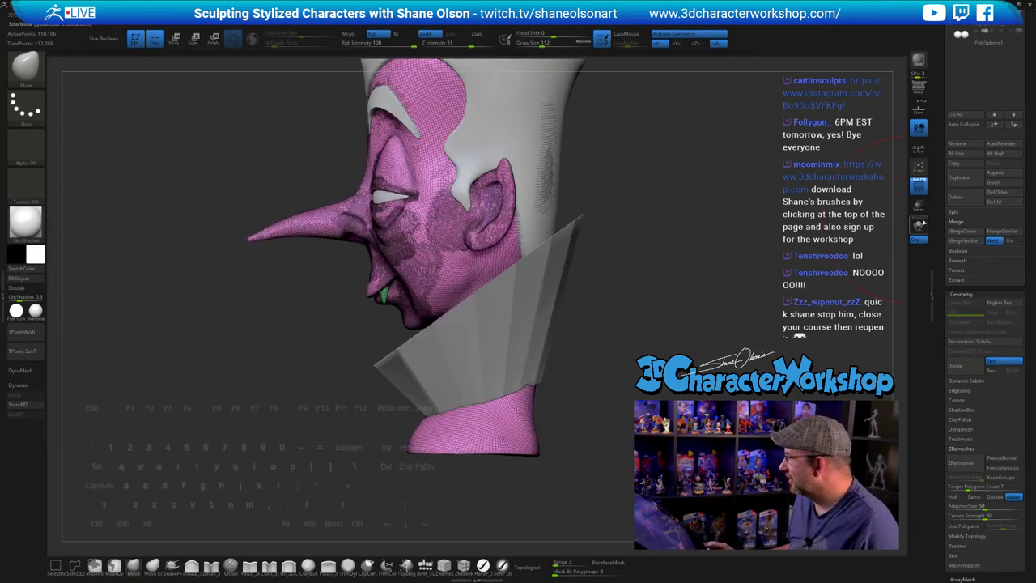
- Isolate the bust mesh to check its neck from the side, and duplicate it as a new subtool
{"action": "left_click_drag", "start_coordinate": [943, 137], "coordinate": [941, 194]}
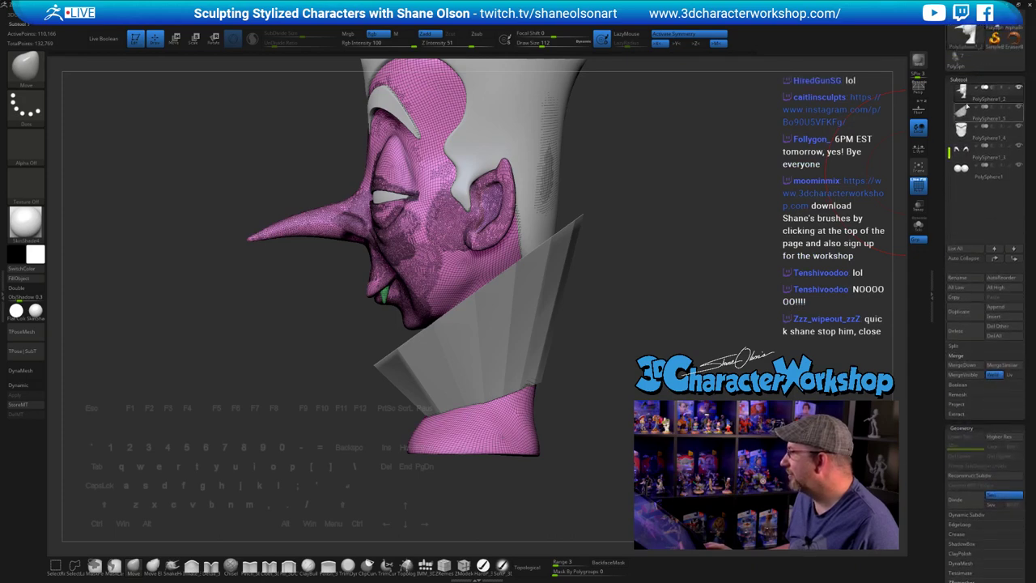
{"action": "left_click", "coordinate": [918, 225]}
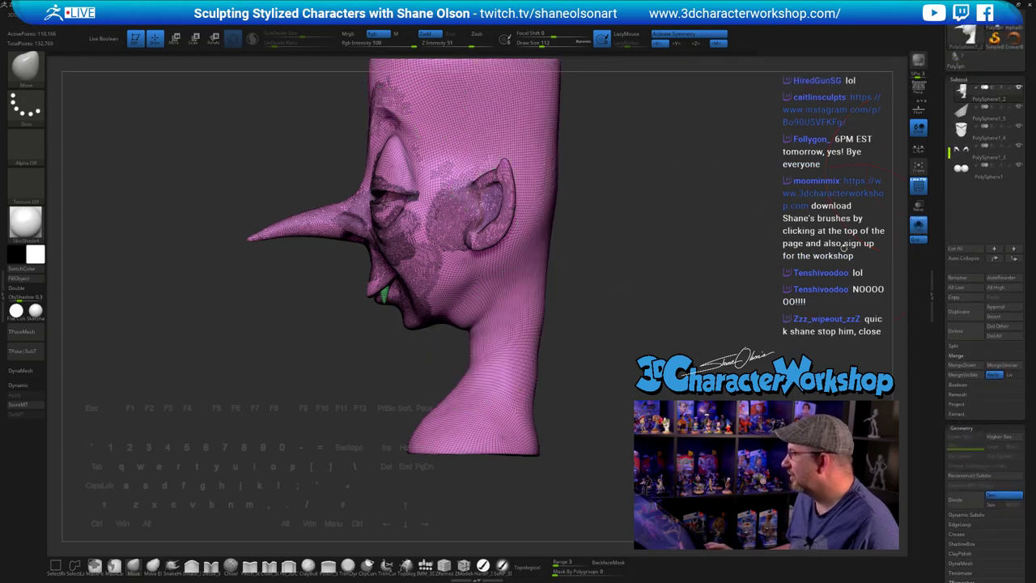
{"action": "left_click_drag", "start_coordinate": [730, 200], "coordinate": [536, 374]}
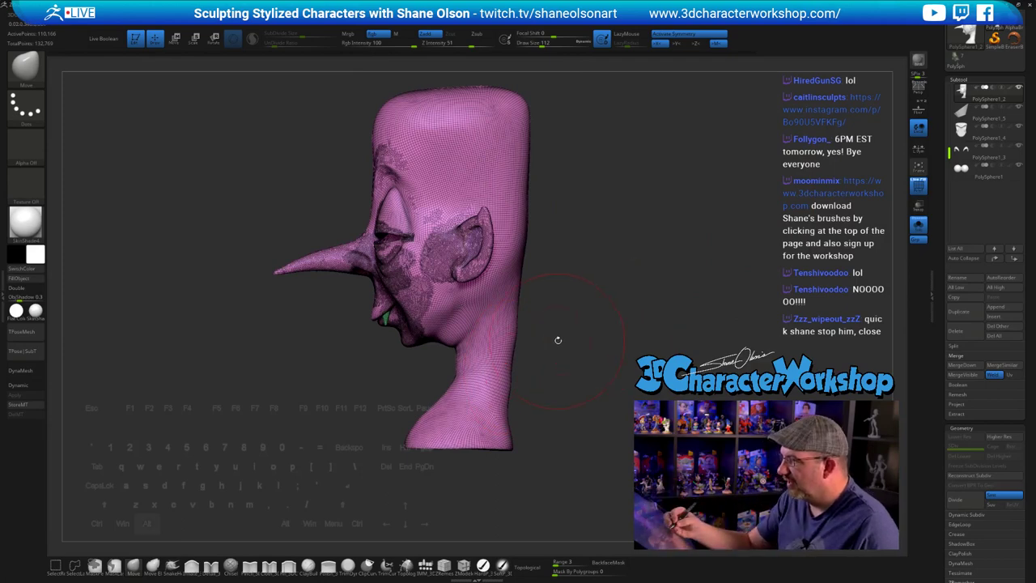
{"action": "left_click_drag", "start_coordinate": [557, 340], "coordinate": [511, 412]}
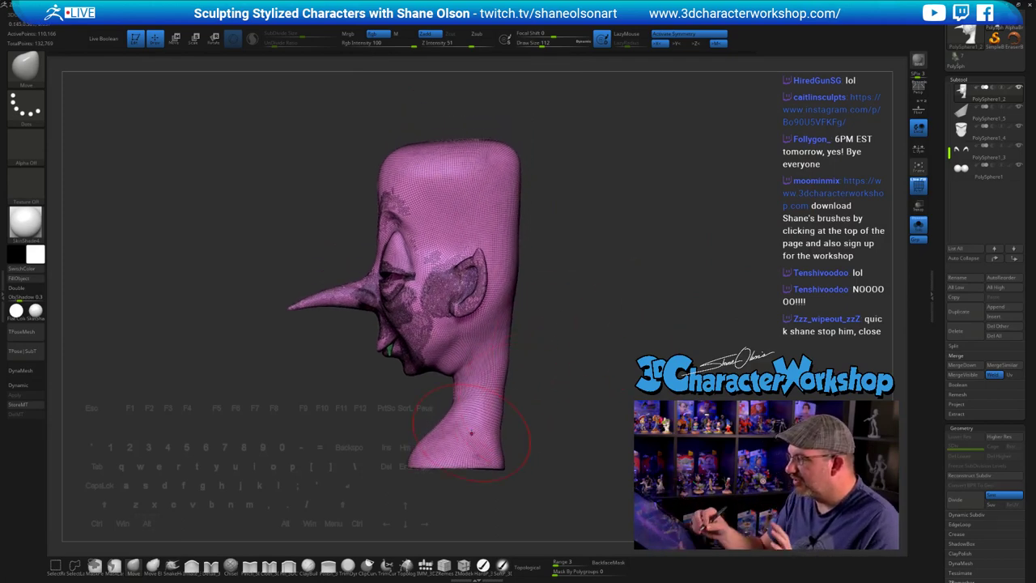
{"action": "mouse_move", "coordinate": [447, 407]}
{"action": "left_mouse_down", "text": "ctrl+alt+shift"}
{"action": "mouse_move", "coordinate": [404, 469]}
{"action": "mouse_move", "coordinate": [534, 453]}
{"action": "mouse_move", "coordinate": [526, 376]}
{"action": "mouse_move", "coordinate": [486, 361]}
{"action": "left_mouse_up", "text": "ctrl+alt+shift"}
{"action": "left_click_drag", "start_coordinate": [564, 401], "coordinate": [563, 406], "text": "alt"}
{"action": "left_click_drag", "start_coordinate": [563, 406], "coordinate": [570, 405], "text": "ctrl"}
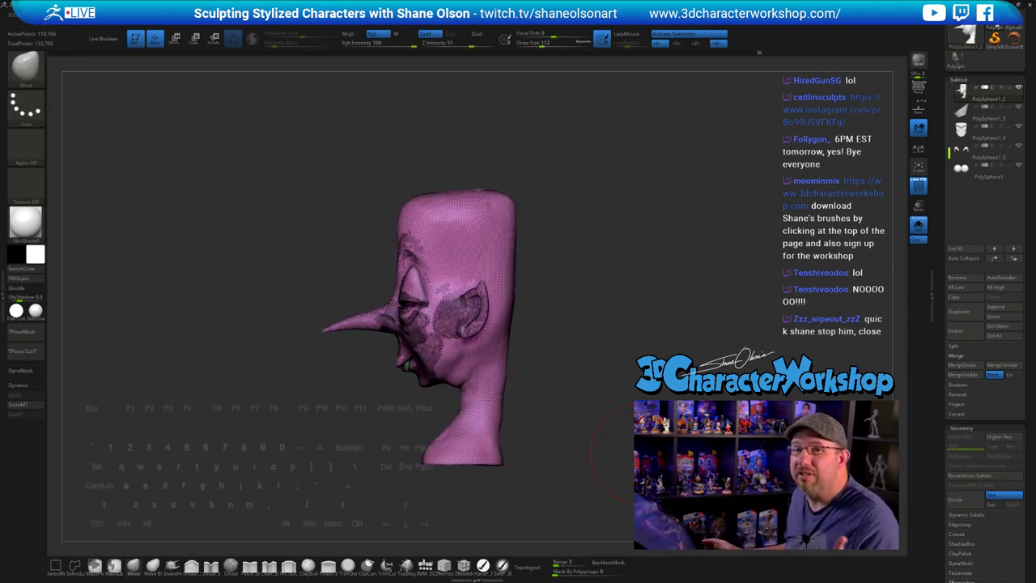
{"action": "left_click_drag", "start_coordinate": [548, 325], "coordinate": [619, 321]}
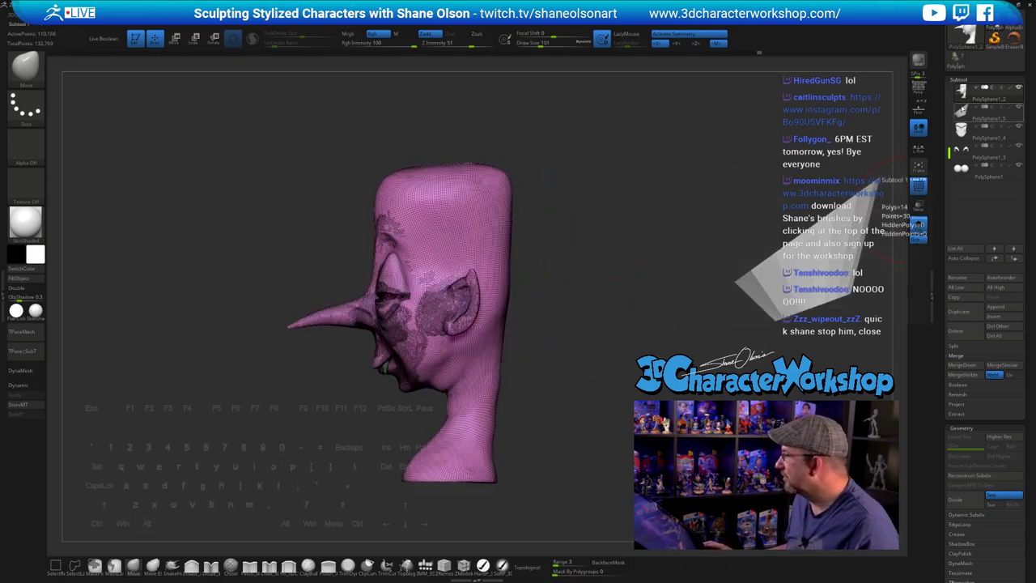
{"action": "left_click", "coordinate": [955, 316]}
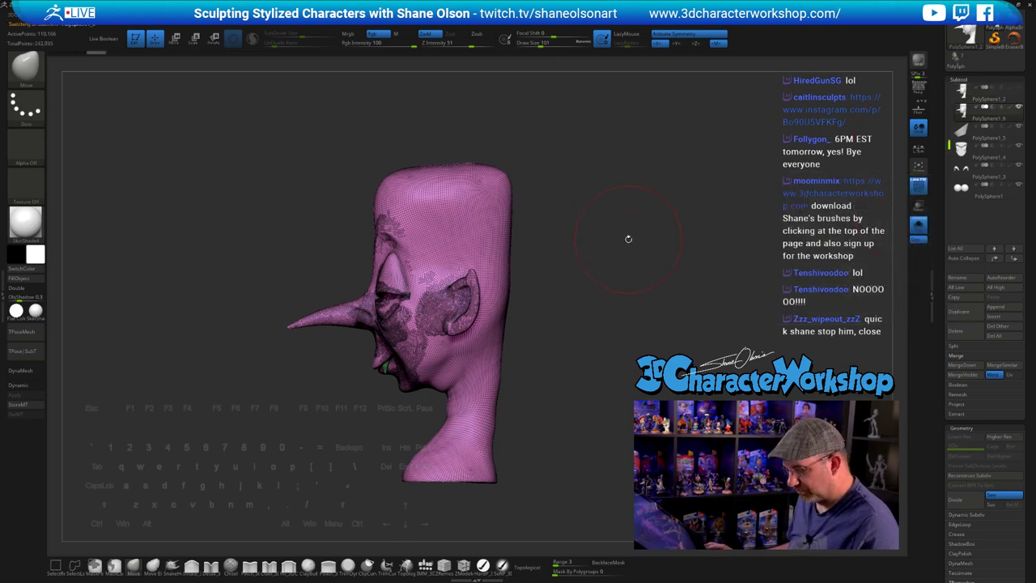
- ZRemesh the duplicated bust with a target polygon count of 14
{"action": "key", "text": "space"}
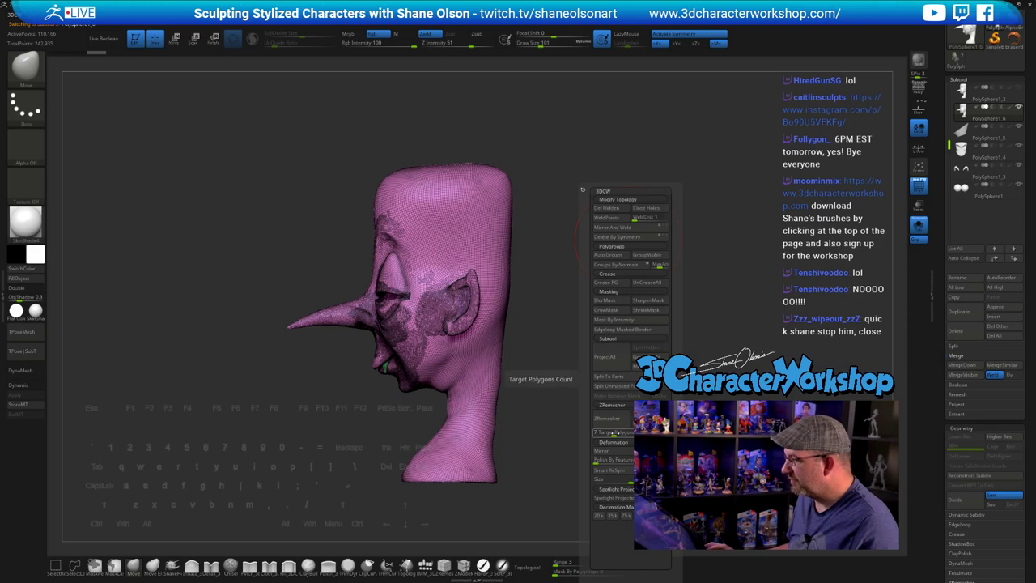
{"action": "left_click", "coordinate": [608, 432]}
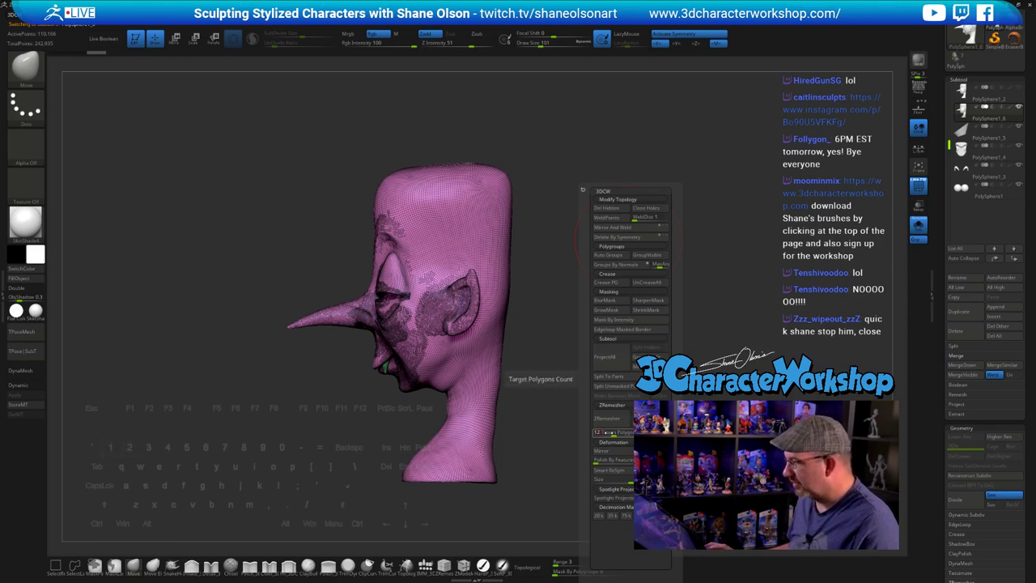
{"action": "type", "text": "14"}
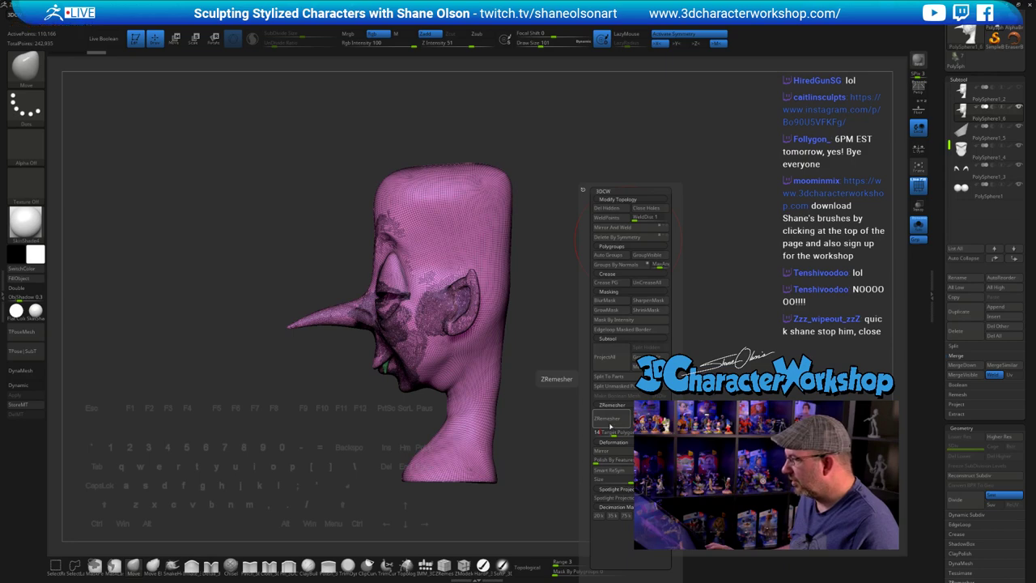
{"action": "left_click", "coordinate": [608, 422]}
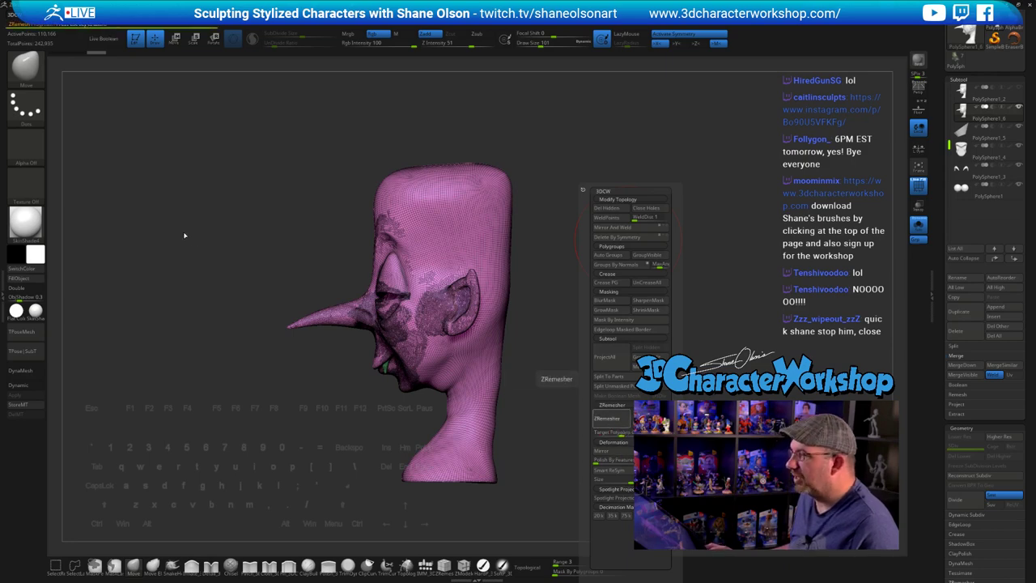
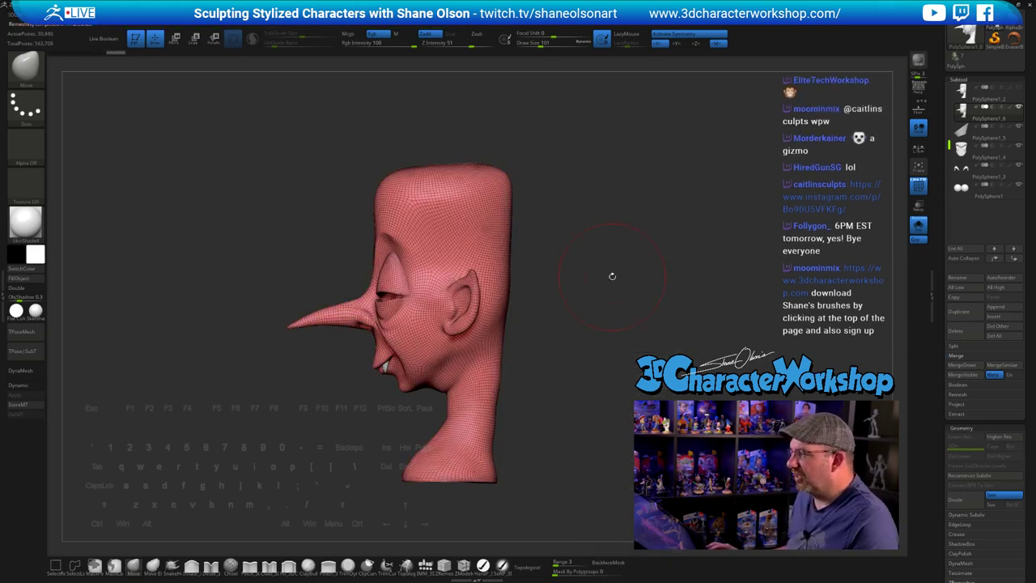
- Examine the remeshed bust's edge flow and surface from the front and side, with and without the wireframe
{"action": "left_click_drag", "start_coordinate": [611, 276], "coordinate": [640, 275]}
{"action": "left_click_drag", "start_coordinate": [671, 238], "coordinate": [688, 284], "text": "alt"}
{"action": "key", "text": "shift"}
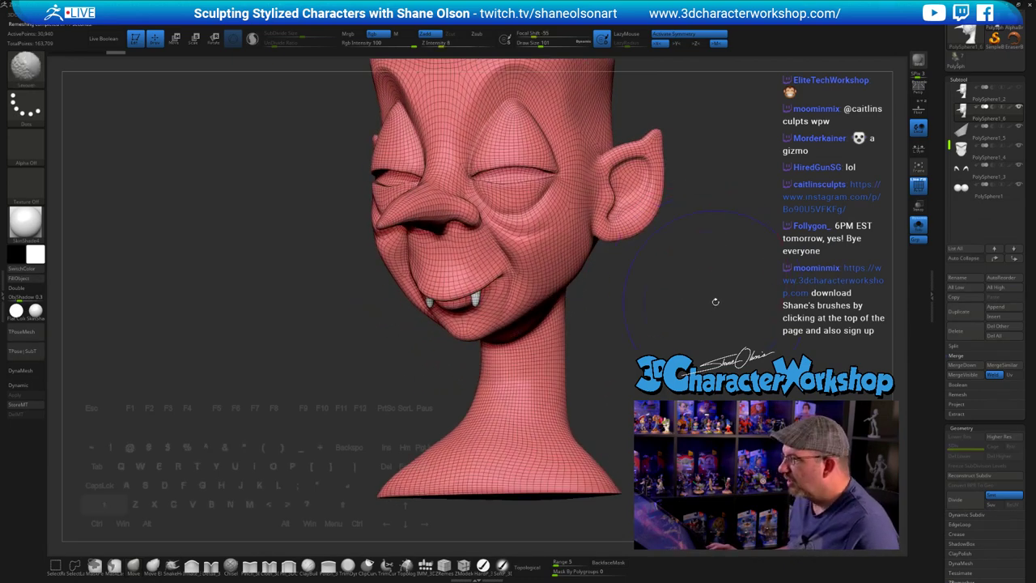
{"action": "key", "text": "shift+f"}
{"action": "left_click_drag", "start_coordinate": [746, 301], "coordinate": [624, 305]}
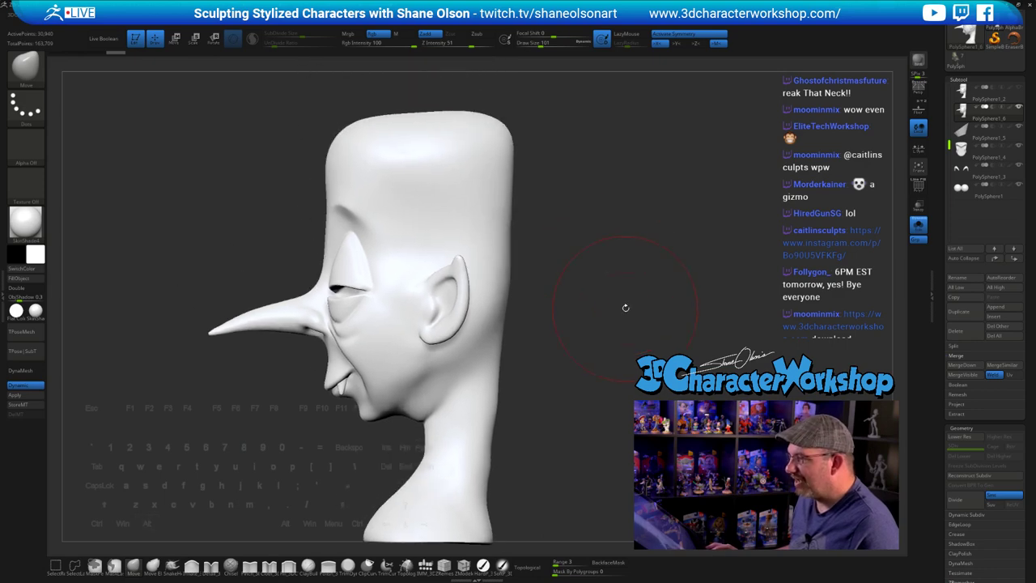
{"action": "key", "text": "shift+f"}
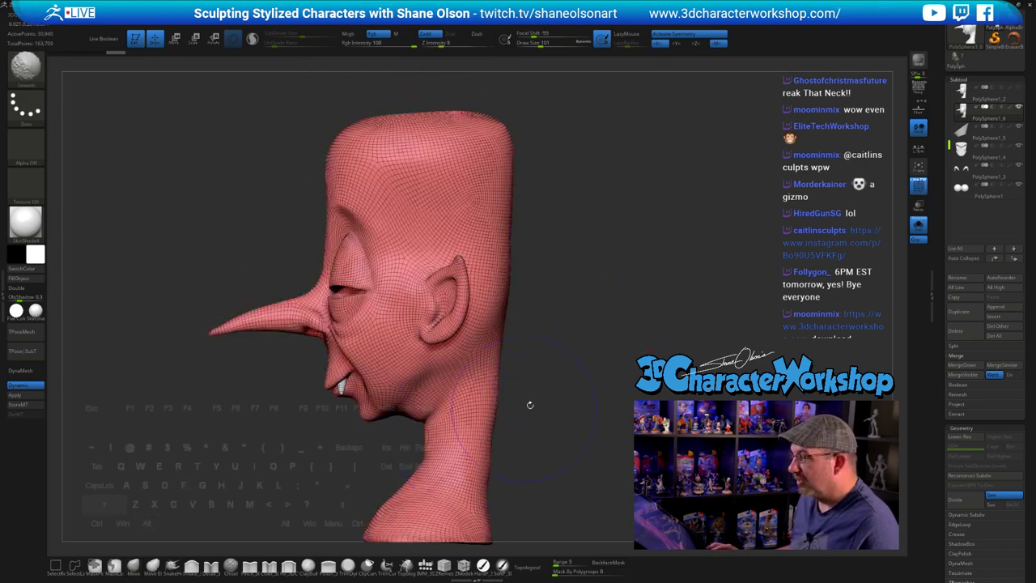
{"action": "left_click_drag", "start_coordinate": [595, 347], "coordinate": [670, 289]}
{"action": "key", "text": "shift"}
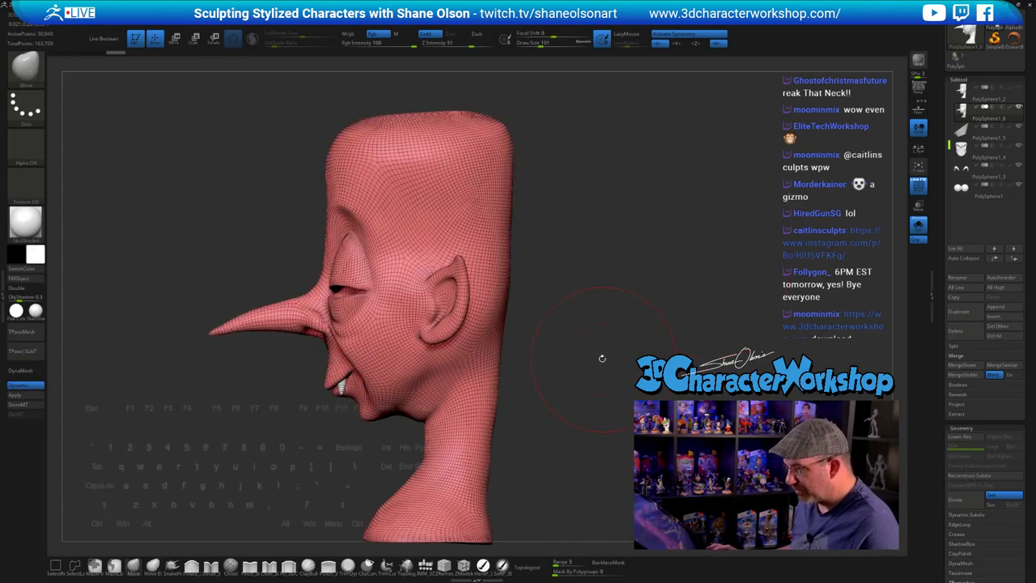
- Reduce the brush size to 68 and mask the bust's lower neck and base below the jaw
{"action": "key", "text": "s"}
{"action": "left_click_drag", "start_coordinate": [640, 302], "coordinate": [636, 303]}
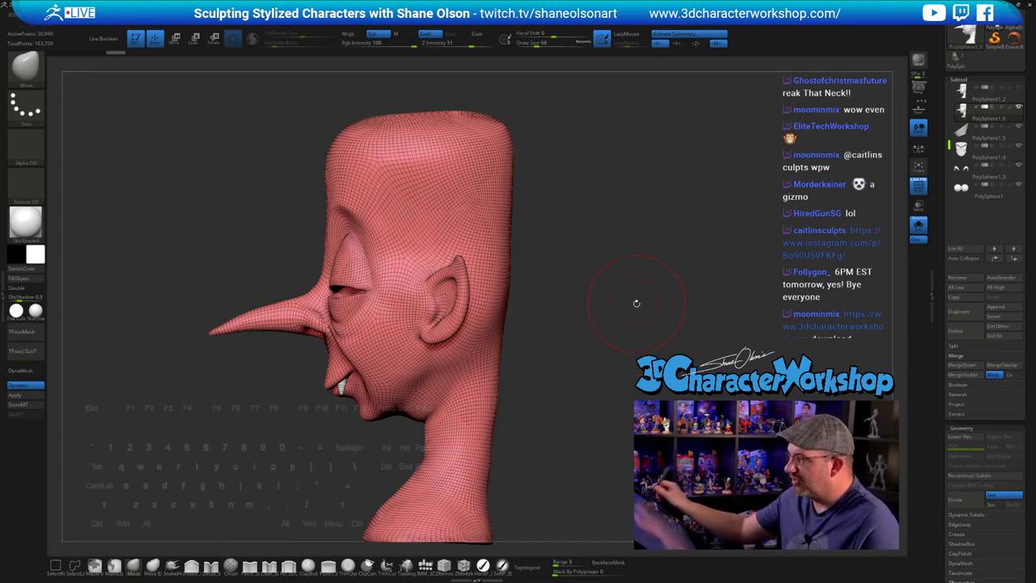
{"action": "mouse_move", "coordinate": [636, 303]}
{"action": "left_mouse_down"}
{"action": "mouse_move", "coordinate": [639, 408]}
{"action": "mouse_move", "coordinate": [606, 411]}
{"action": "left_mouse_up"}
{"action": "left_click_drag", "start_coordinate": [567, 477], "coordinate": [558, 415], "text": "alt"}
{"action": "left_click_drag", "start_coordinate": [563, 373], "coordinate": [541, 414]}
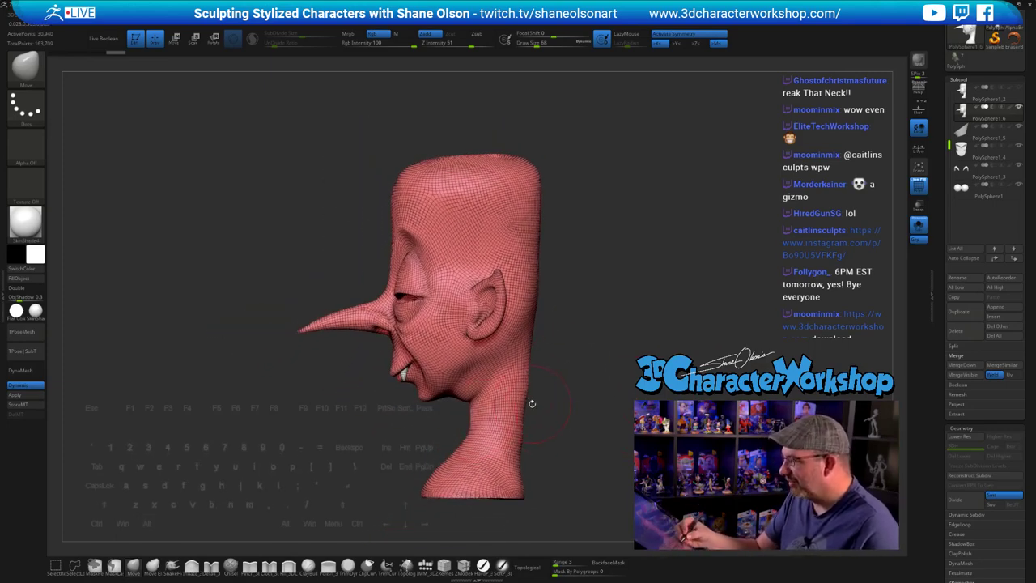
{"action": "key", "text": "ctrl"}
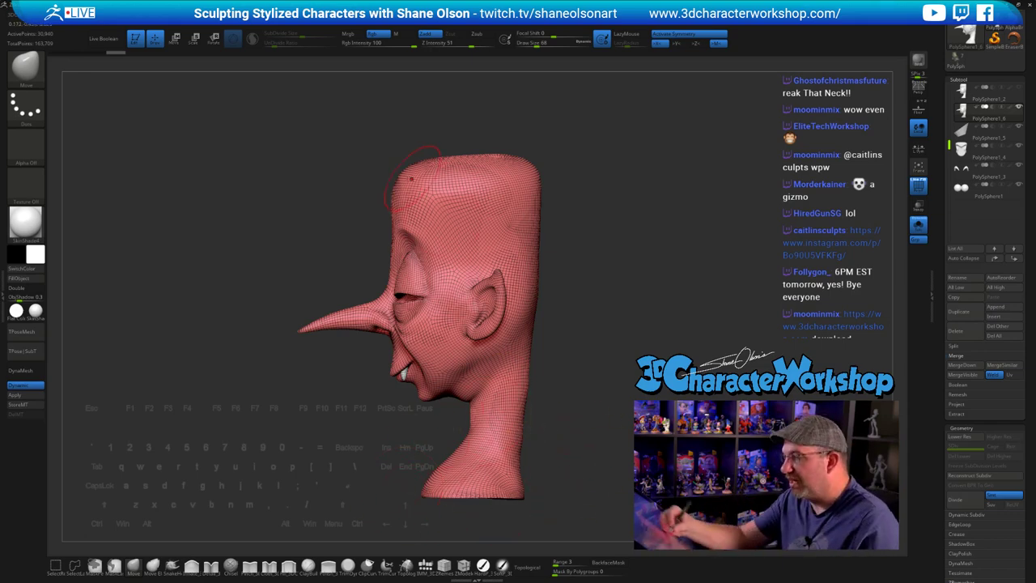
{"action": "left_click_drag", "start_coordinate": [585, 387], "coordinate": [578, 361]}
{"action": "mouse_move", "coordinate": [451, 382]}
{"action": "left_mouse_down", "text": "ctrl"}
{"action": "mouse_move", "coordinate": [329, 440]}
{"action": "mouse_move", "coordinate": [554, 360]}
{"action": "mouse_move", "coordinate": [589, 419]}
{"action": "left_mouse_up", "text": "ctrl"}
{"action": "left_click_drag", "start_coordinate": [577, 394], "coordinate": [579, 403]}
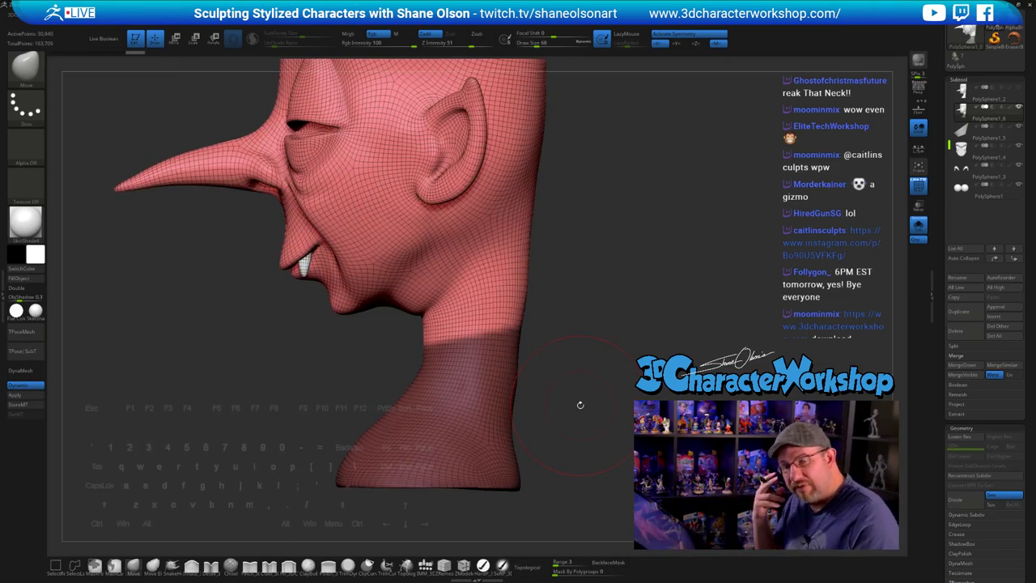
- Blur the mask edge across the neck and invert the mask to protect the head
{"action": "key", "text": "ctrl"}
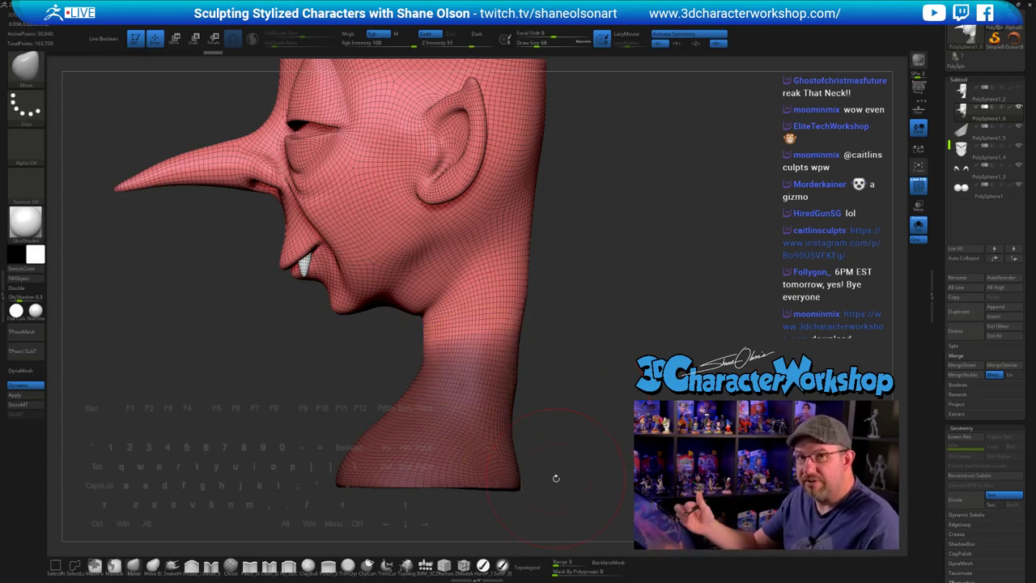
{"action": "left_click", "coordinate": [493, 339], "text": "ctrl"}
{"action": "left_click", "coordinate": [491, 339], "text": "ctrl"}
{"action": "left_click", "coordinate": [492, 337], "text": "ctrl"}
{"action": "left_click", "coordinate": [528, 374], "text": "ctrl"}
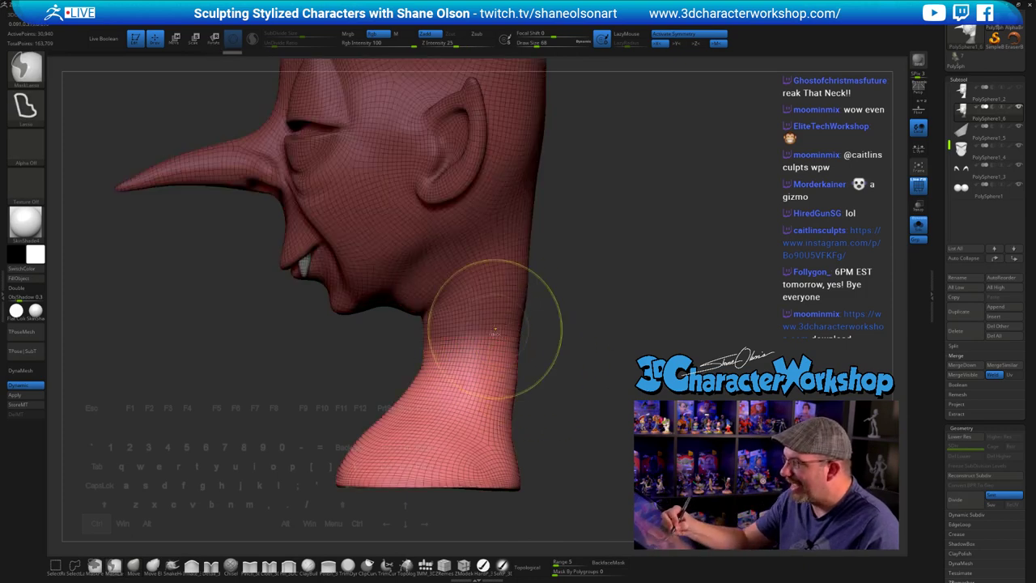
- Shift the unmasked neck base backward and tilt it up at the back with the gizmo, and clear the mask
{"action": "left_click_drag", "start_coordinate": [599, 390], "coordinate": [592, 378], "text": "alt"}
{"action": "key", "text": "w"}
{"action": "left_click_drag", "start_coordinate": [477, 429], "coordinate": [484, 428]}
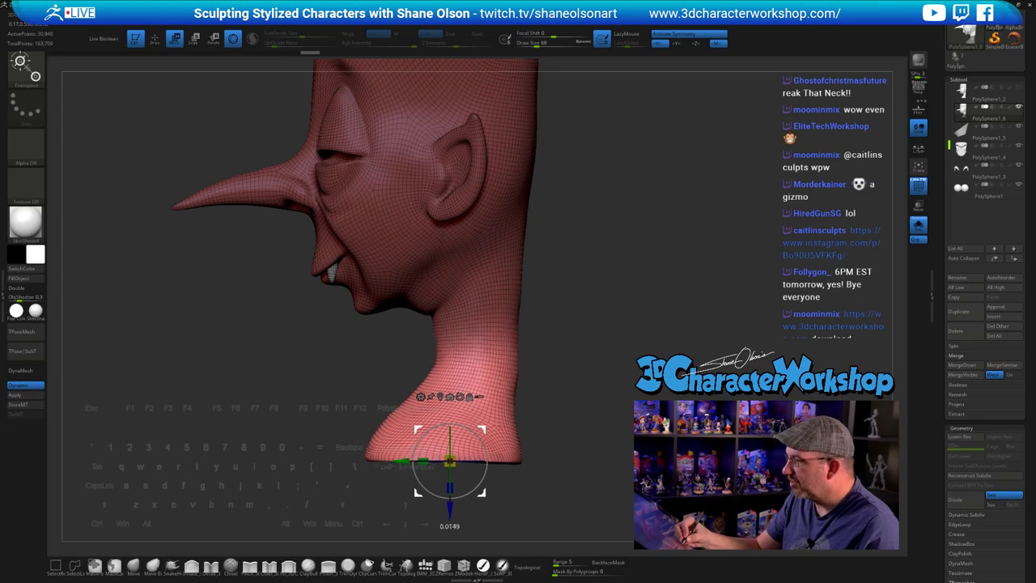
{"action": "left_click_drag", "start_coordinate": [449, 461], "coordinate": [559, 432]}
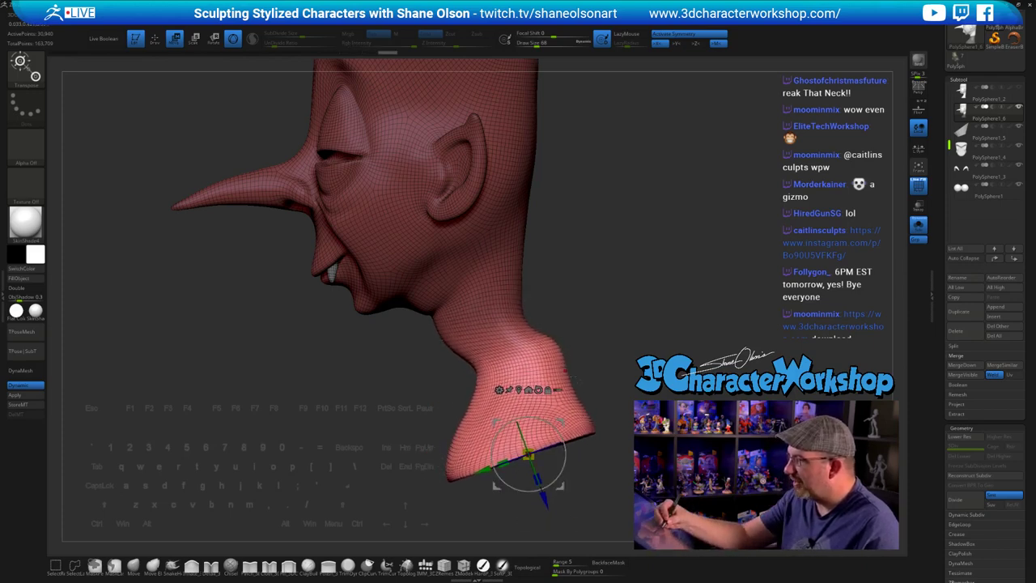
{"action": "left_click_drag", "start_coordinate": [569, 375], "coordinate": [597, 419]}
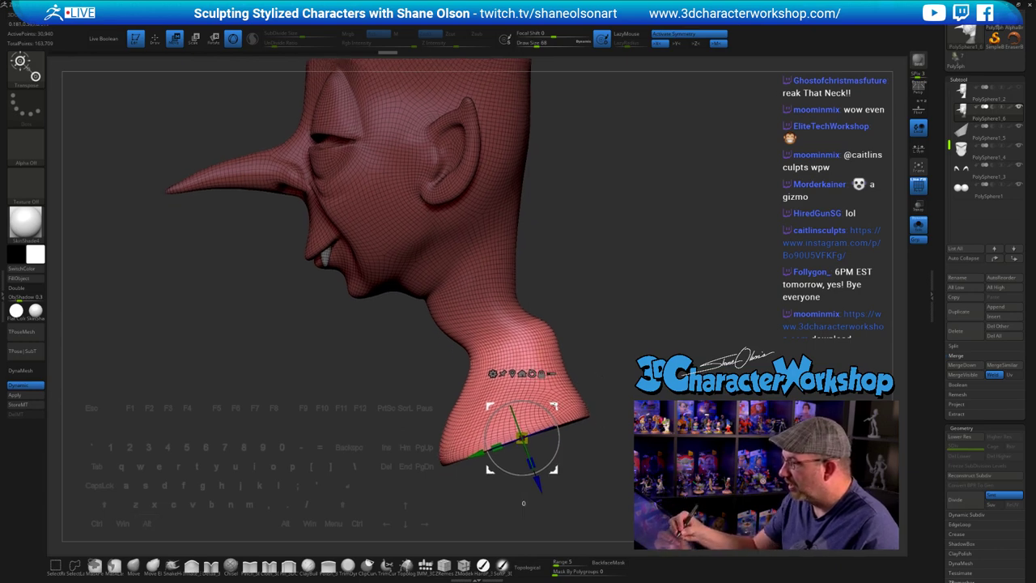
{"action": "mouse_move", "coordinate": [555, 468]}
{"action": "left_mouse_down"}
{"action": "mouse_move", "coordinate": [728, 473]}
{"action": "mouse_move", "coordinate": [603, 466]}
{"action": "left_mouse_up"}
{"action": "mouse_move", "coordinate": [615, 405]}
{"action": "left_mouse_down", "text": "alt"}
{"action": "mouse_move", "coordinate": [619, 360]}
{"action": "mouse_move", "coordinate": [602, 369]}
{"action": "mouse_move", "coordinate": [610, 373]}
{"action": "mouse_move", "coordinate": [581, 362]}
{"action": "mouse_move", "coordinate": [584, 380]}
{"action": "left_mouse_up", "text": "alt"}
- Reshape and smooth the bulge at the back of the bent neck, using the Move brush at draw size 112
{"action": "left_click", "coordinate": [134, 567]}
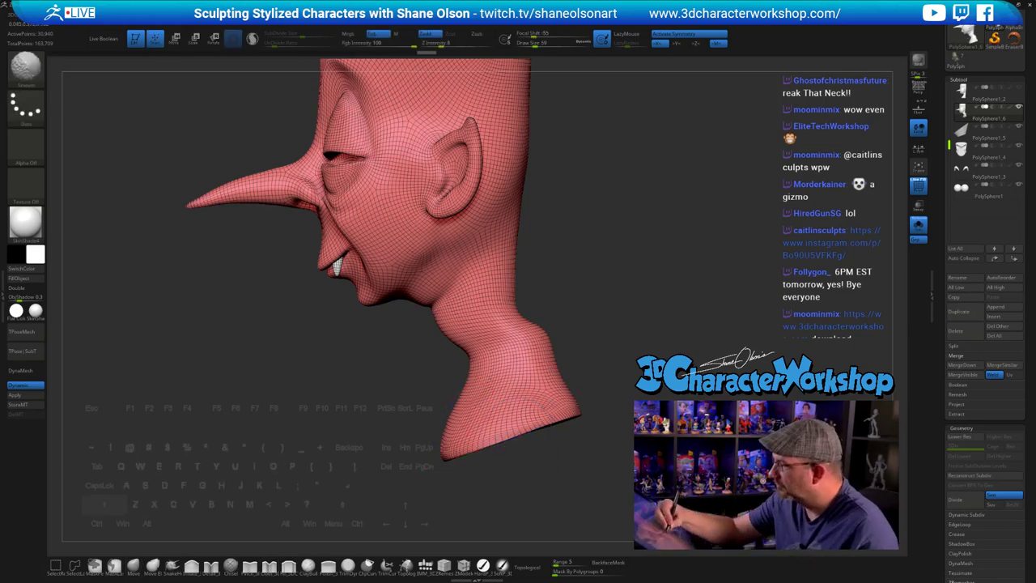
{"action": "mouse_move", "coordinate": [597, 343]}
{"action": "left_mouse_down"}
{"action": "mouse_move", "coordinate": [601, 320]}
{"action": "mouse_move", "coordinate": [578, 358]}
{"action": "mouse_move", "coordinate": [589, 357]}
{"action": "left_mouse_up"}
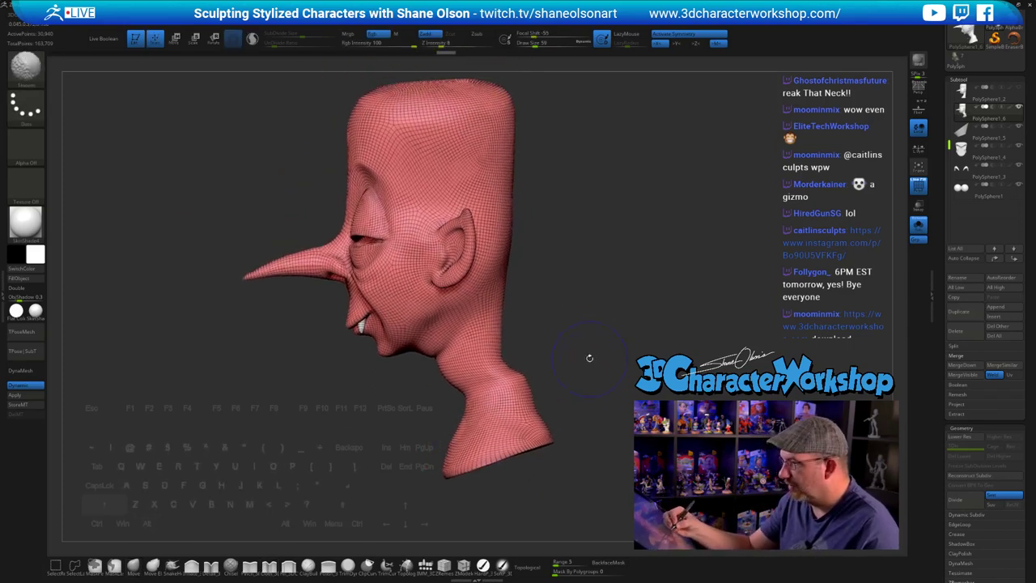
{"action": "left_click_drag", "start_coordinate": [610, 300], "coordinate": [578, 331], "text": "alt"}
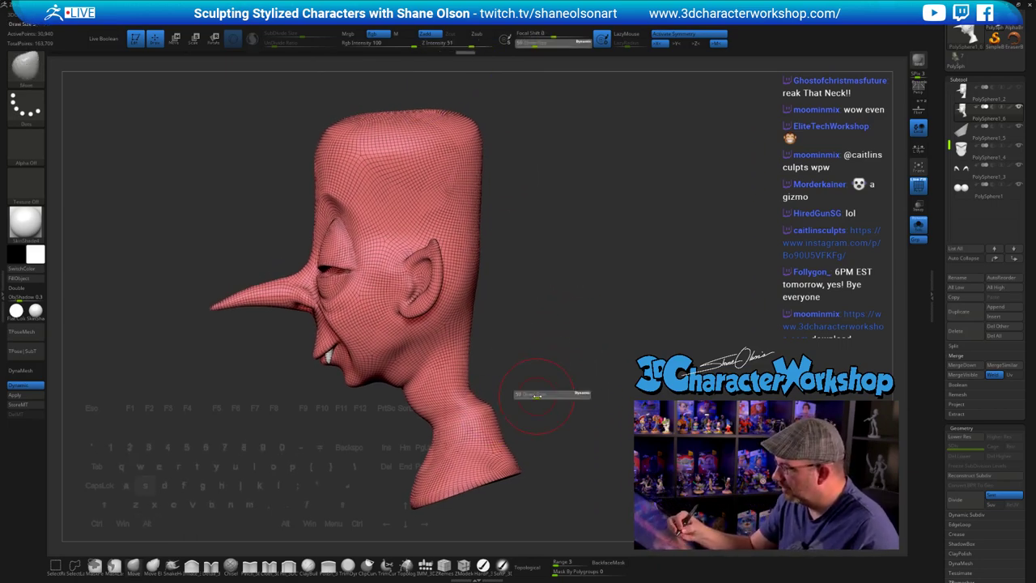
{"action": "left_click_drag", "start_coordinate": [541, 395], "coordinate": [514, 406]}
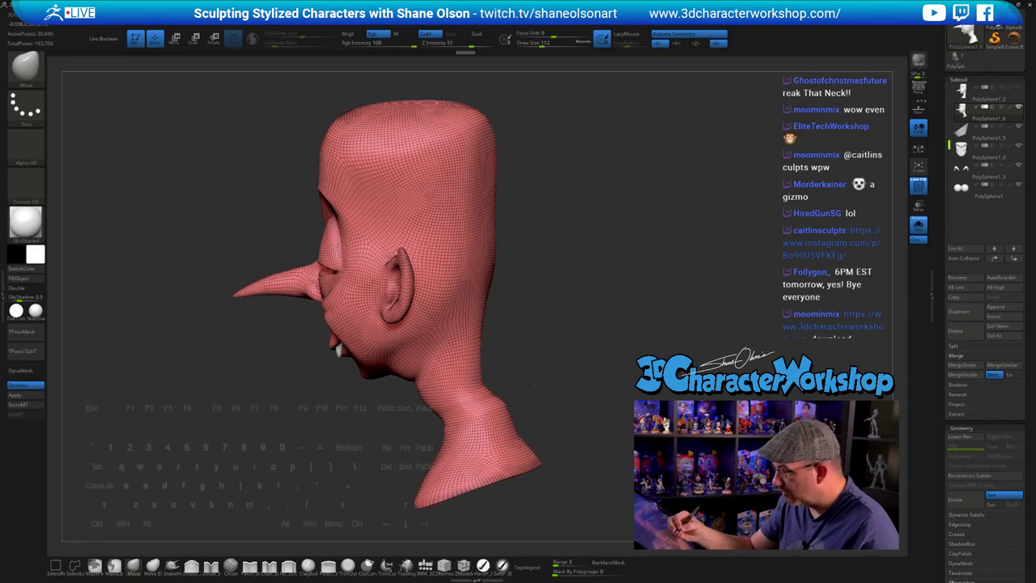
{"action": "mouse_move", "coordinate": [488, 374]}
{"action": "left_mouse_down", "text": "shift"}
{"action": "mouse_move", "coordinate": [498, 410]}
{"action": "mouse_move", "coordinate": [490, 394]}
{"action": "left_mouse_up", "text": "shift"}
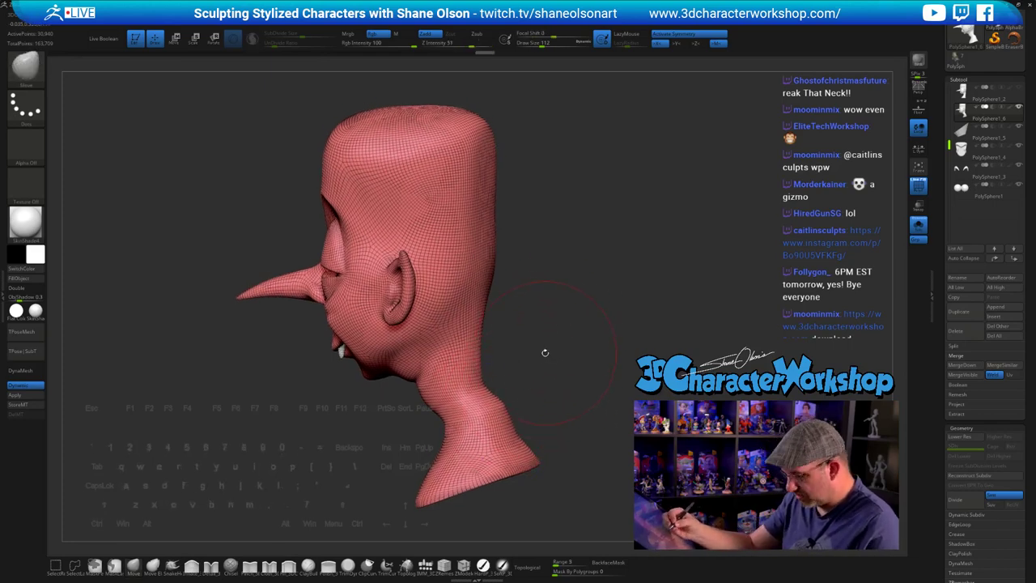
- Load the Smooth Stronger brush from the Smooth brush library as the smoothing brush
{"action": "key", "text": "b"}
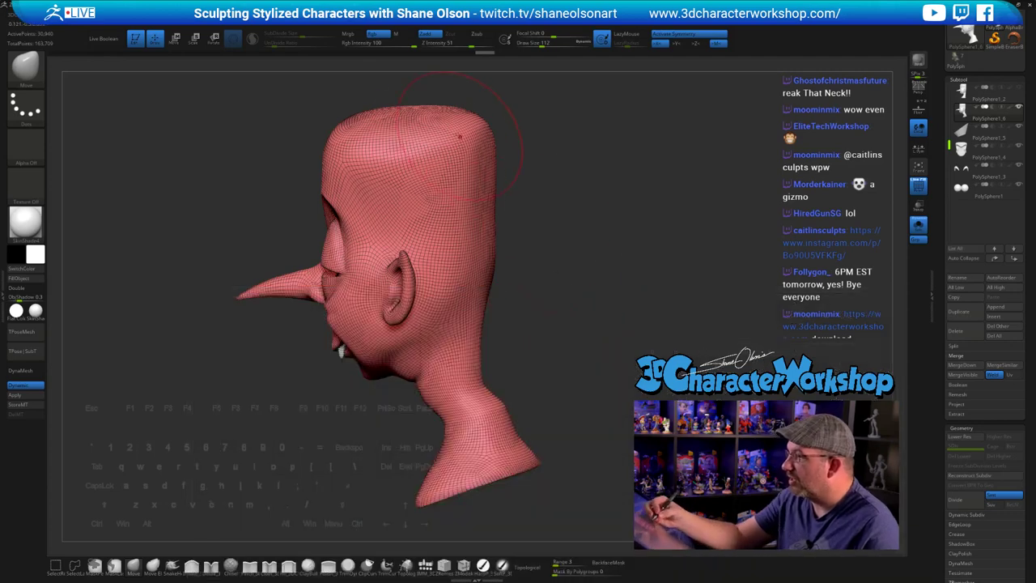
{"action": "key", "text": "comma"}
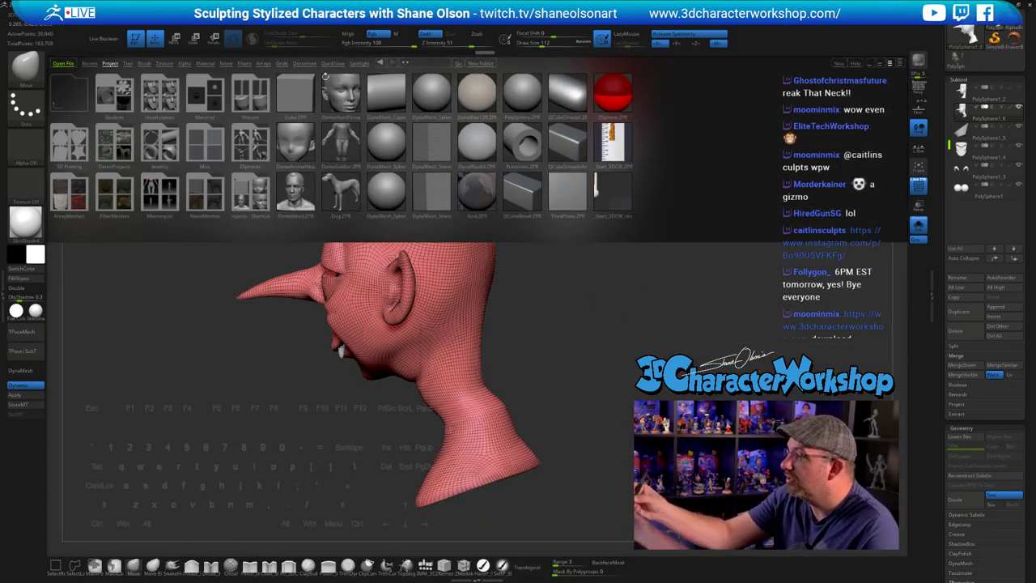
{"action": "left_click", "coordinate": [143, 63]}
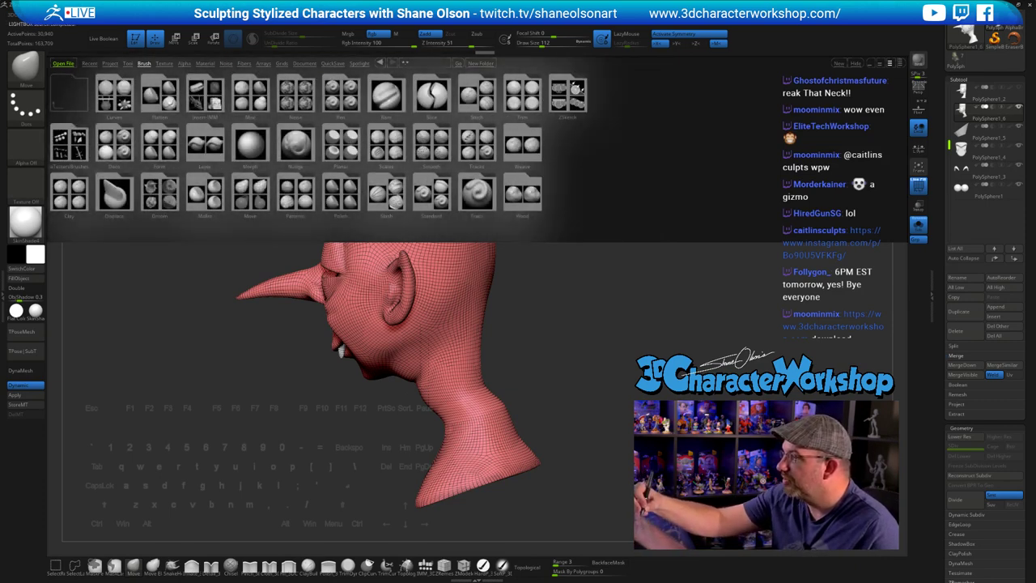
{"action": "double_click", "coordinate": [431, 143]}
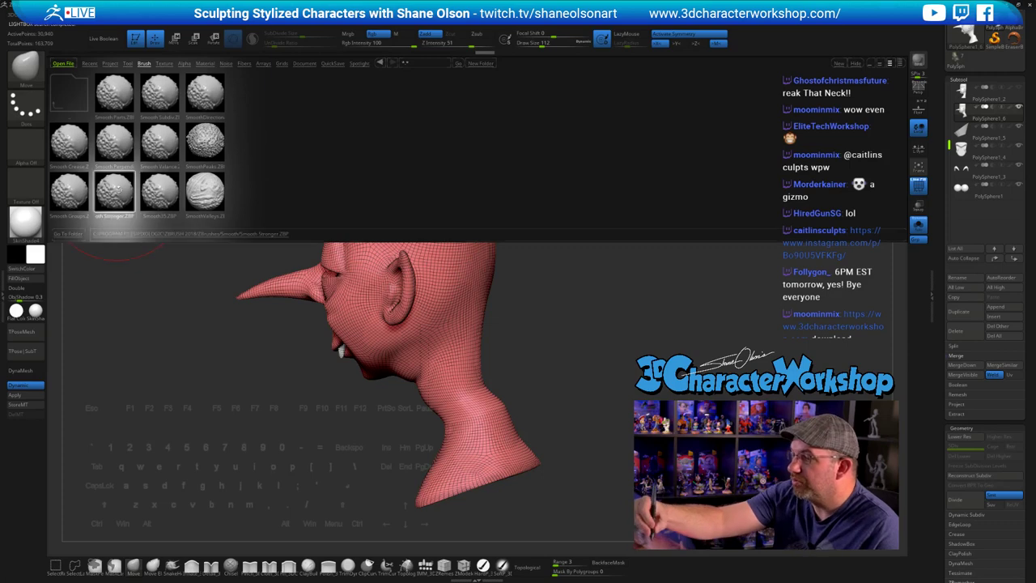
{"action": "double_click", "coordinate": [118, 197]}
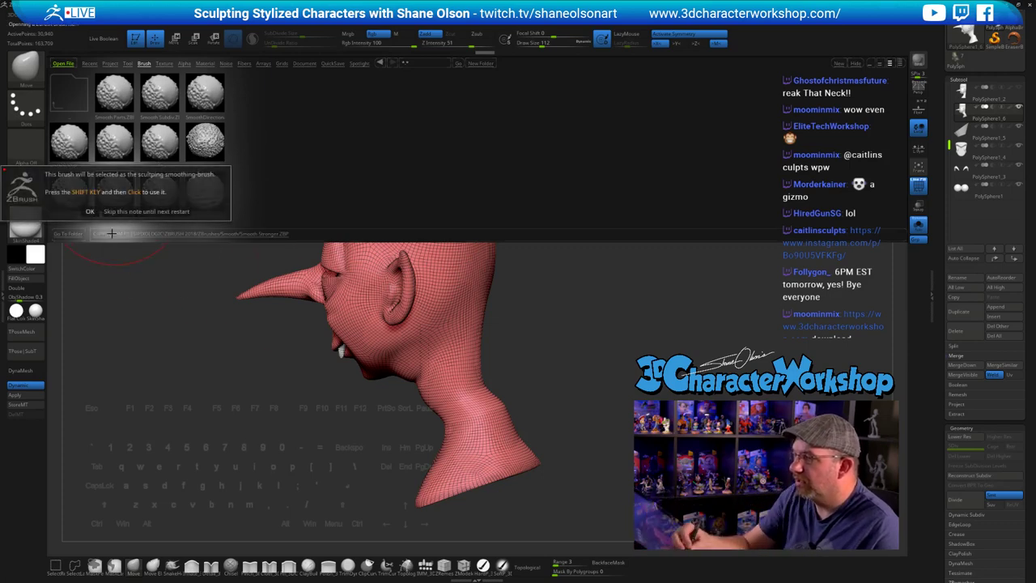
{"action": "left_click", "coordinate": [89, 211]}
{"action": "key", "text": "shift"}
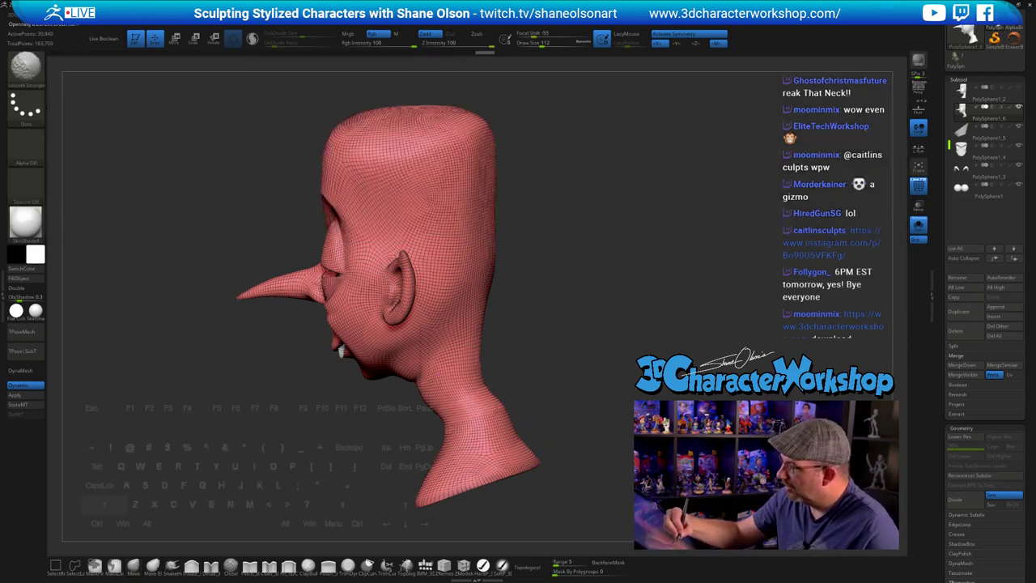
- Smooth the back of the neck into an even slope with Smooth Stronger at draw size 97
{"action": "key", "text": "s"}
{"action": "left_click", "coordinate": [494, 406]}
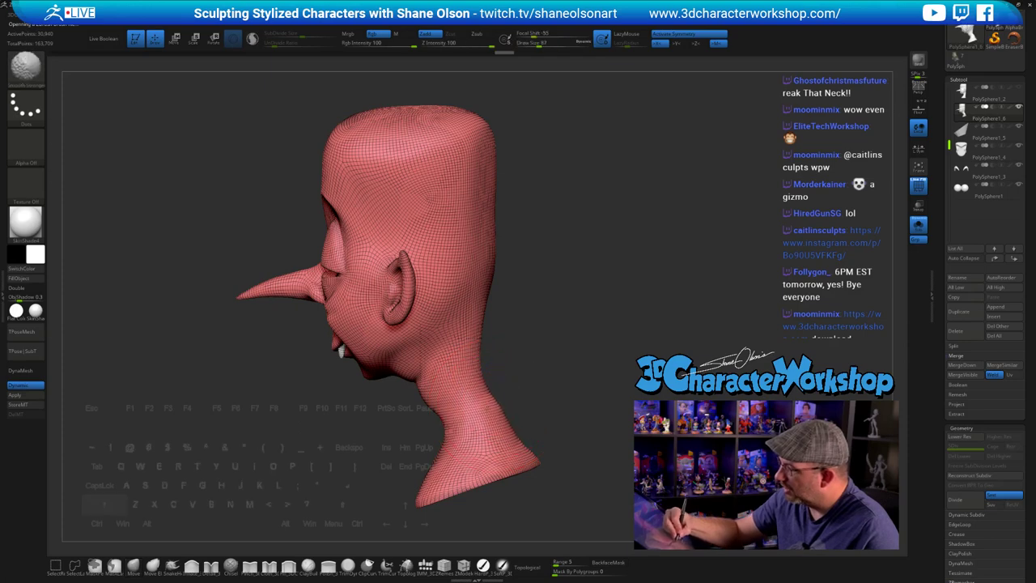
{"action": "left_click_drag", "start_coordinate": [522, 372], "coordinate": [514, 356]}
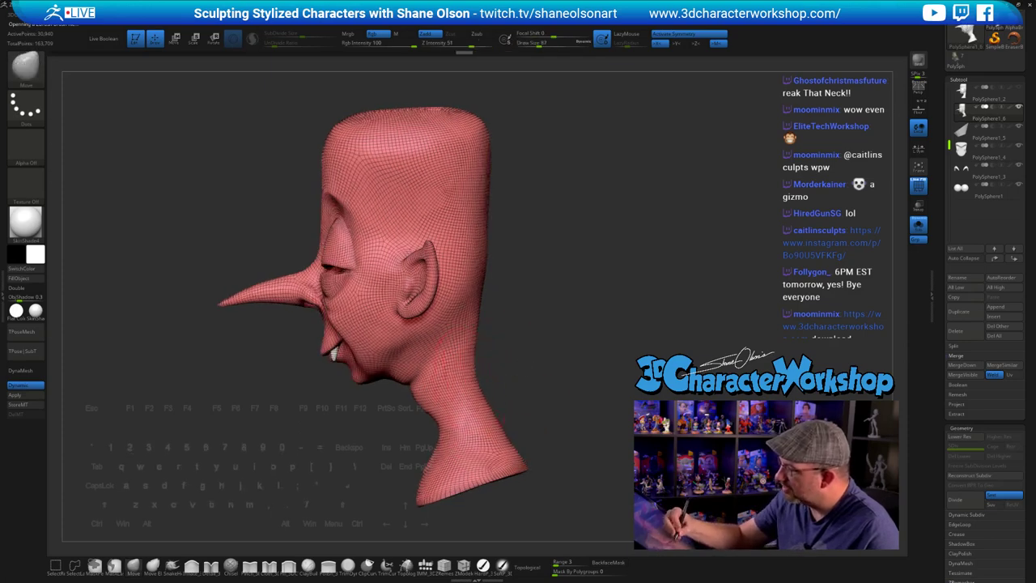
{"action": "mouse_move", "coordinate": [469, 380]}
{"action": "left_mouse_down"}
{"action": "mouse_move", "coordinate": [489, 404]}
{"action": "mouse_move", "coordinate": [543, 389]}
{"action": "left_mouse_up"}
- Shape a small Adam's apple bump on the front of the neck with the Move brush, reducing the draw size to 37
{"action": "key", "text": "s"}
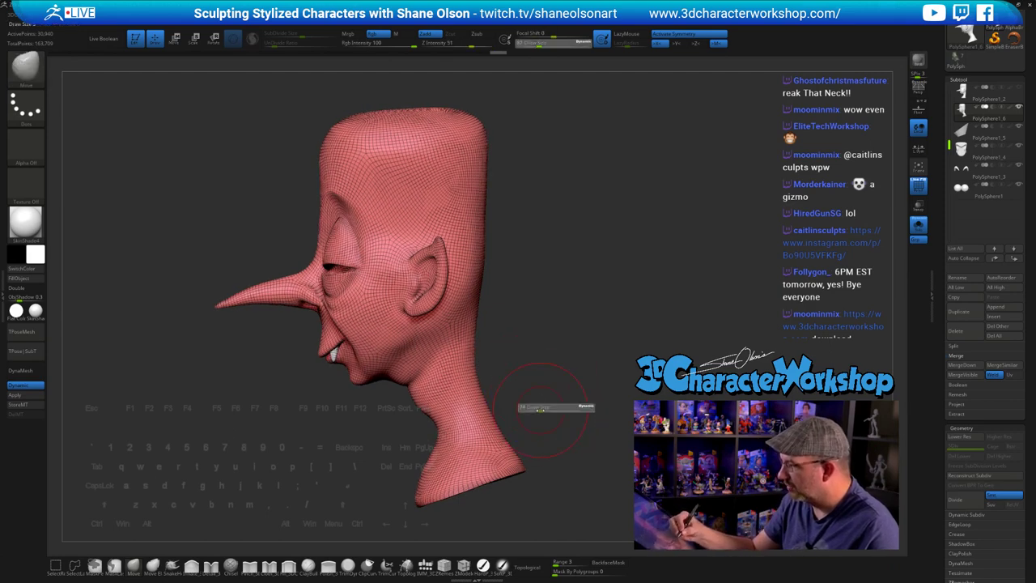
{"action": "key", "text": "s"}
{"action": "left_click_drag", "start_coordinate": [405, 438], "coordinate": [400, 437]}
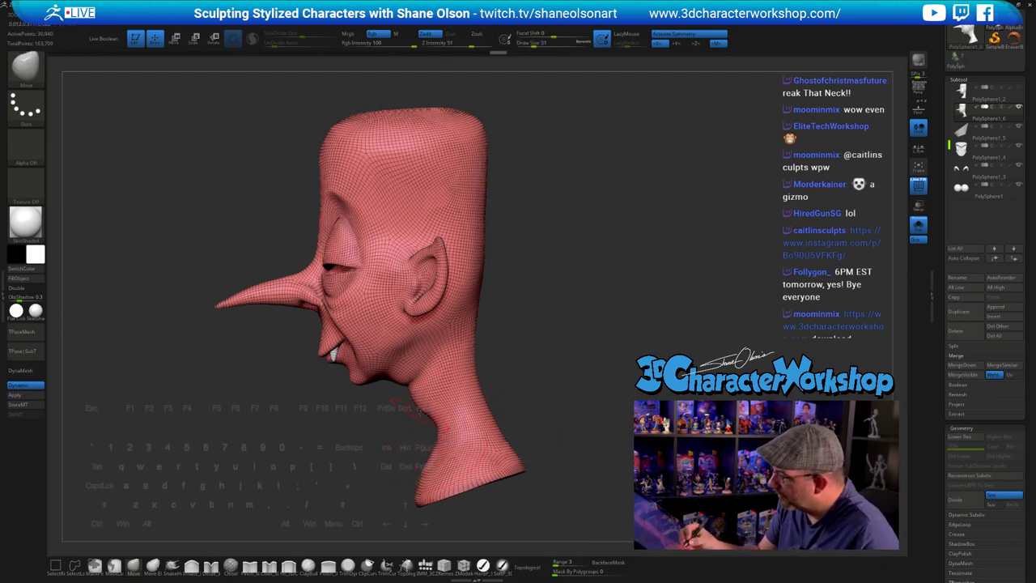
{"action": "key", "text": "s"}
{"action": "left_click", "coordinate": [412, 412]}
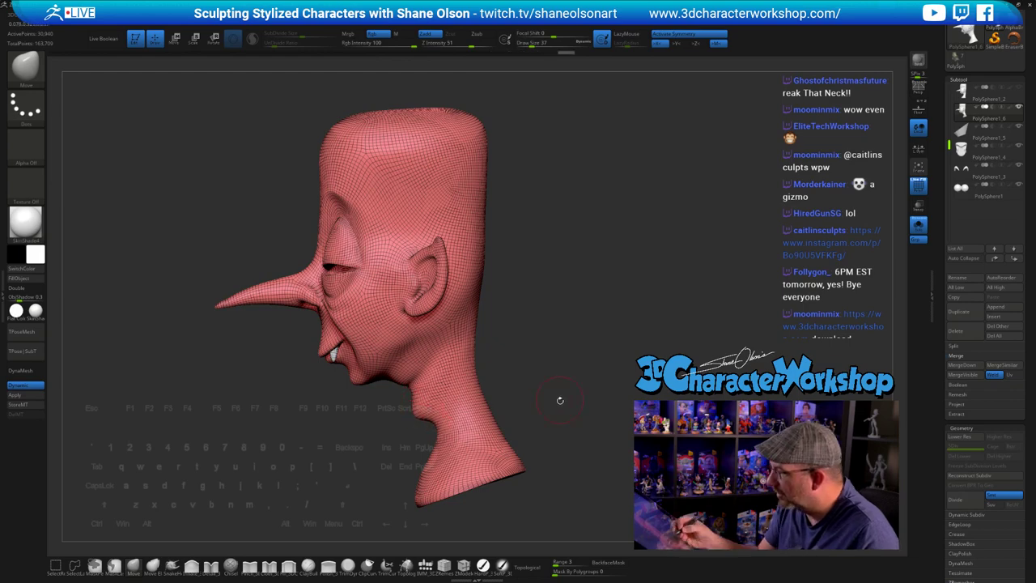
{"action": "mouse_move", "coordinate": [559, 400]}
{"action": "left_mouse_down"}
{"action": "mouse_move", "coordinate": [641, 397]}
{"action": "mouse_move", "coordinate": [570, 392]}
{"action": "left_mouse_up"}
{"action": "left_click_drag", "start_coordinate": [412, 406], "coordinate": [407, 407]}
{"action": "left_click_drag", "start_coordinate": [484, 393], "coordinate": [427, 394]}
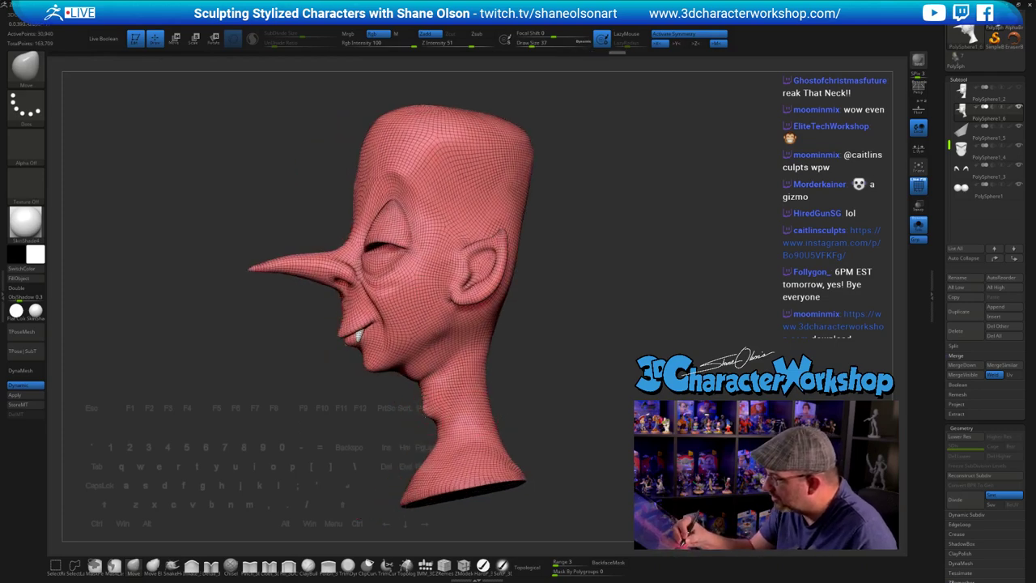
- Pull out the lower back of the neck and refine its slope in profile using the Move brush, raising the draw size to 87
{"action": "mouse_move", "coordinate": [534, 386]}
{"action": "left_mouse_down"}
{"action": "mouse_move", "coordinate": [526, 400]}
{"action": "mouse_move", "coordinate": [441, 385]}
{"action": "left_mouse_up"}
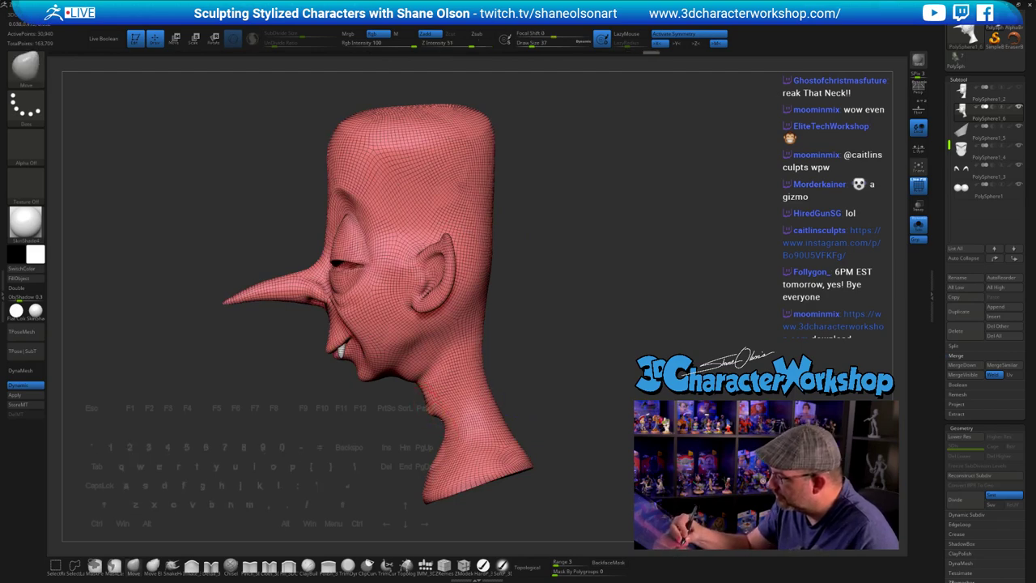
{"action": "key", "text": "s"}
{"action": "left_click", "coordinate": [575, 411]}
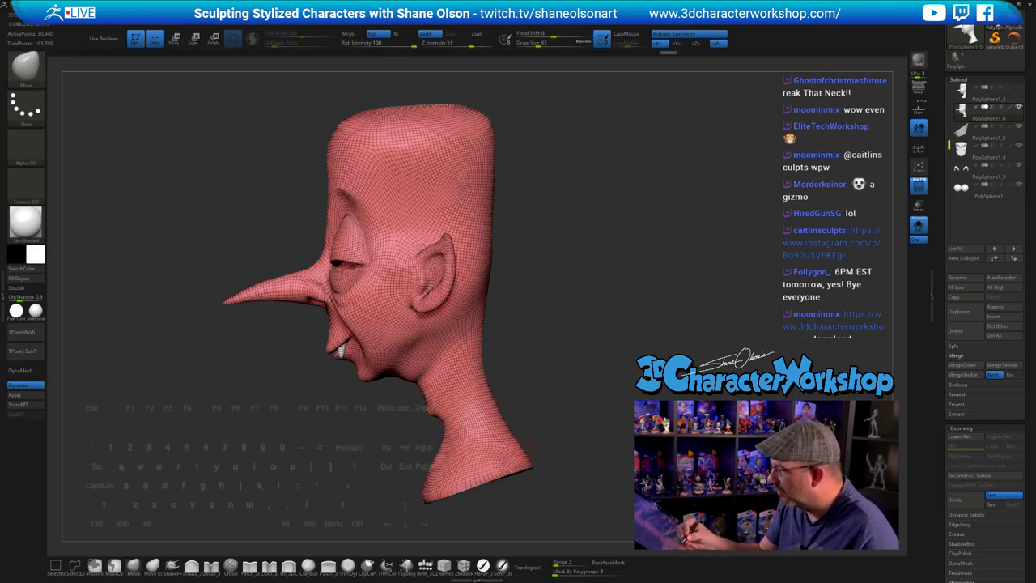
{"action": "left_click_drag", "start_coordinate": [505, 432], "coordinate": [519, 431]}
{"action": "key", "text": "s"}
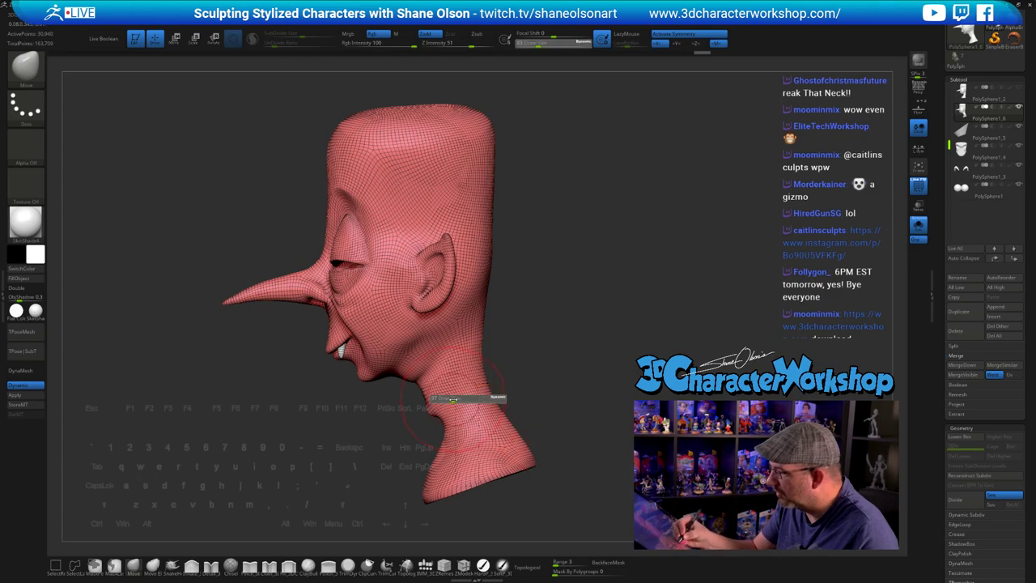
{"action": "left_click", "coordinate": [455, 395]}
{"action": "key", "text": "s"}
{"action": "left_click", "coordinate": [468, 396]}
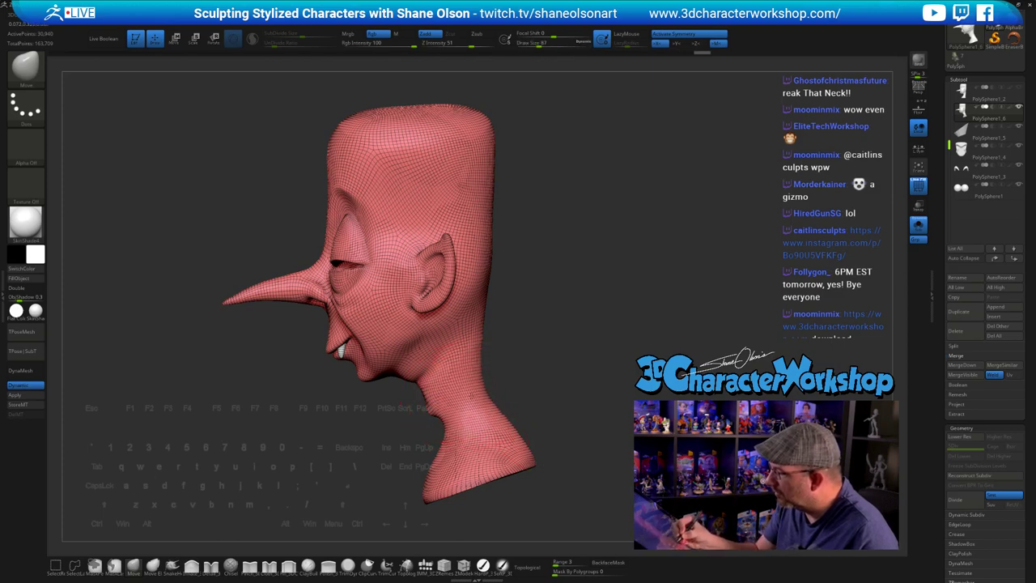
{"action": "mouse_move", "coordinate": [444, 404]}
{"action": "left_mouse_down"}
{"action": "mouse_move", "coordinate": [435, 399]}
{"action": "mouse_move", "coordinate": [486, 383]}
{"action": "left_mouse_up"}
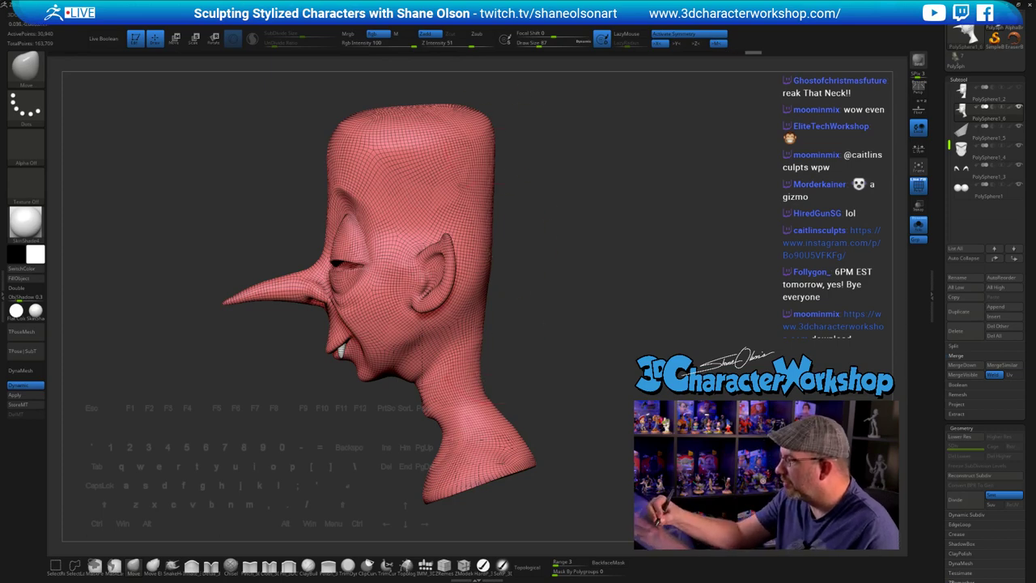
- Set the selection brush to SelectLasso and nudge the back rim of the neck base with the Move brush
{"action": "left_click", "coordinate": [75, 567]}
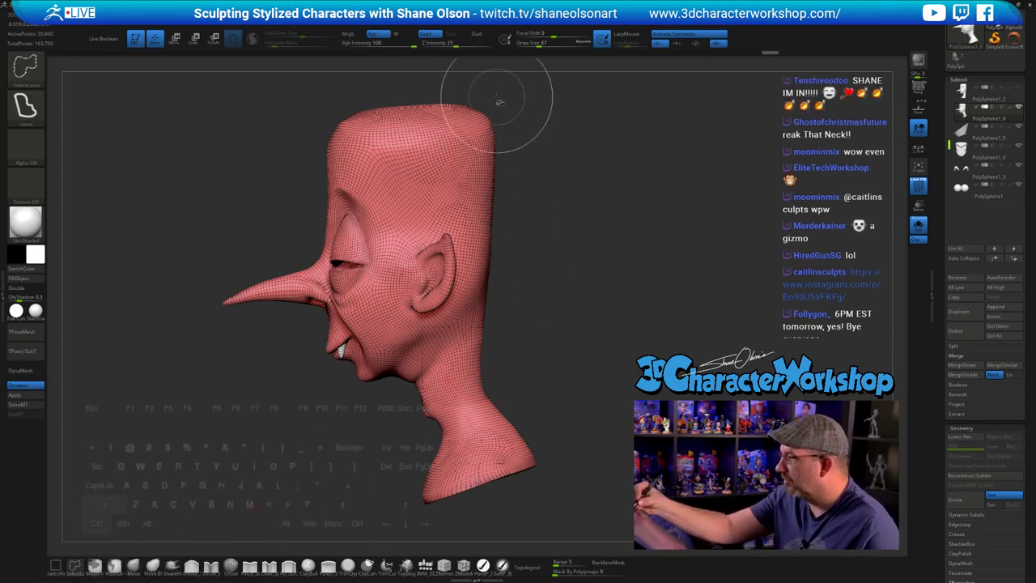
{"action": "mouse_move", "coordinate": [498, 102]}
{"action": "left_mouse_down", "text": "ctrl+shift"}
{"action": "mouse_move", "coordinate": [484, 388]}
{"action": "mouse_move", "coordinate": [573, 508]}
{"action": "mouse_move", "coordinate": [611, 496]}
{"action": "mouse_move", "coordinate": [615, 507]}
{"action": "mouse_move", "coordinate": [631, 503]}
{"action": "left_mouse_up", "text": "ctrl+shift"}
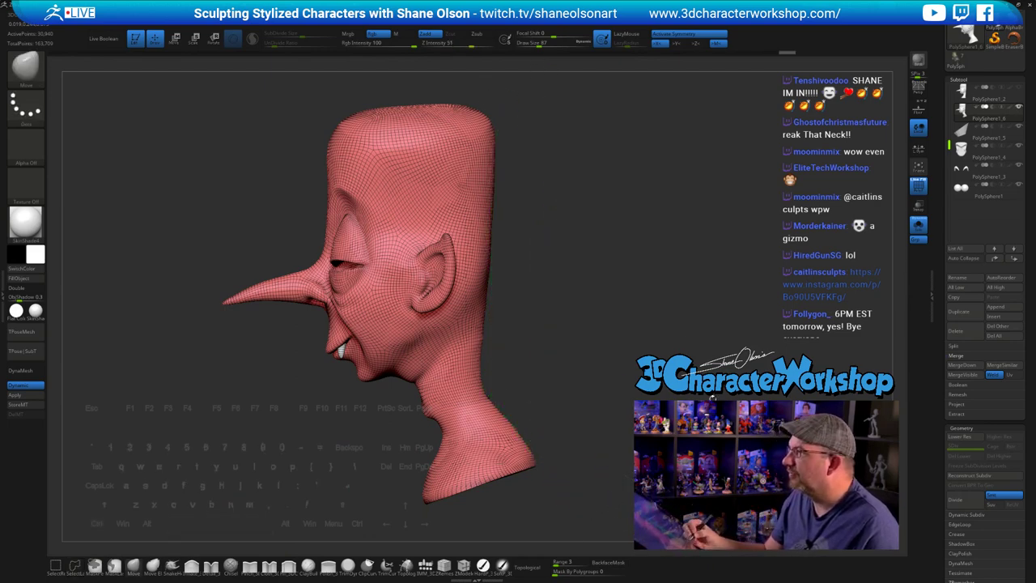
{"action": "mouse_move", "coordinate": [647, 364]}
{"action": "left_mouse_down", "text": "alt"}
{"action": "mouse_move", "coordinate": [627, 318]}
{"action": "mouse_move", "coordinate": [583, 390]}
{"action": "left_mouse_up", "text": "alt"}
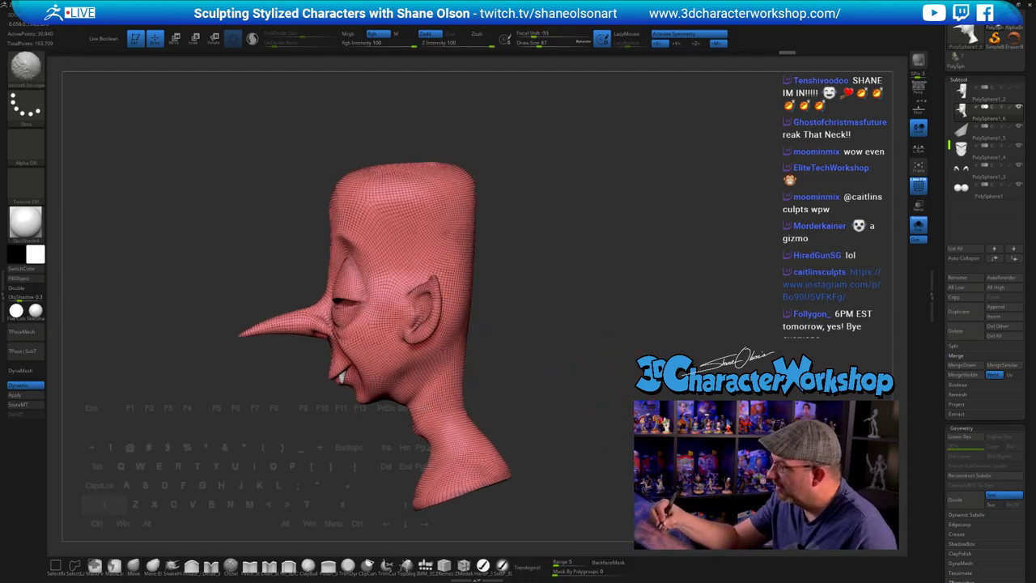
{"action": "left_click_drag", "start_coordinate": [559, 330], "coordinate": [544, 380]}
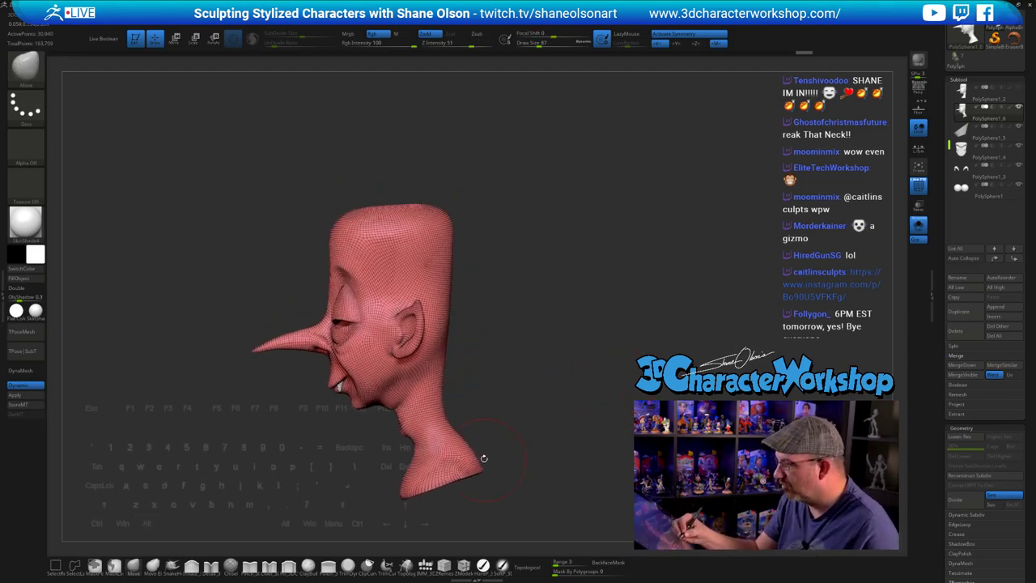
{"action": "mouse_move", "coordinate": [494, 439]}
{"action": "left_mouse_down"}
{"action": "mouse_move", "coordinate": [393, 421]}
{"action": "mouse_move", "coordinate": [490, 437]}
{"action": "left_mouse_up"}
- Show all subtools, select the collar, and rotate, scale and shift it with the gizmo to sit more upright around the reshaped neck
{"action": "left_click_drag", "start_coordinate": [524, 473], "coordinate": [584, 391]}
{"action": "left_click", "coordinate": [917, 225]}
{"action": "left_click", "coordinate": [396, 418], "text": "alt"}
{"action": "key", "text": "w"}
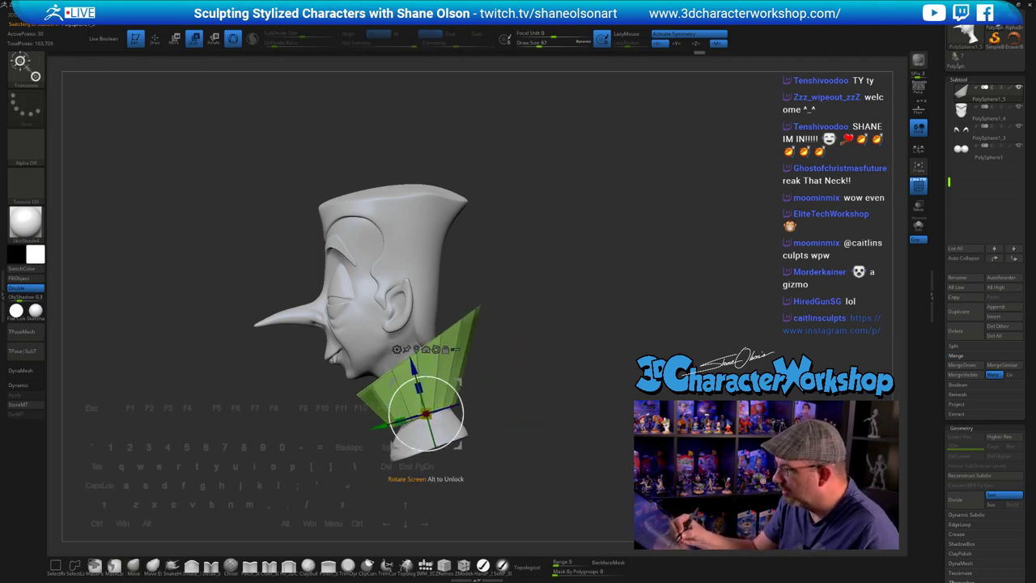
{"action": "left_click_drag", "start_coordinate": [463, 410], "coordinate": [457, 385]}
{"action": "left_click_drag", "start_coordinate": [427, 467], "coordinate": [426, 468]}
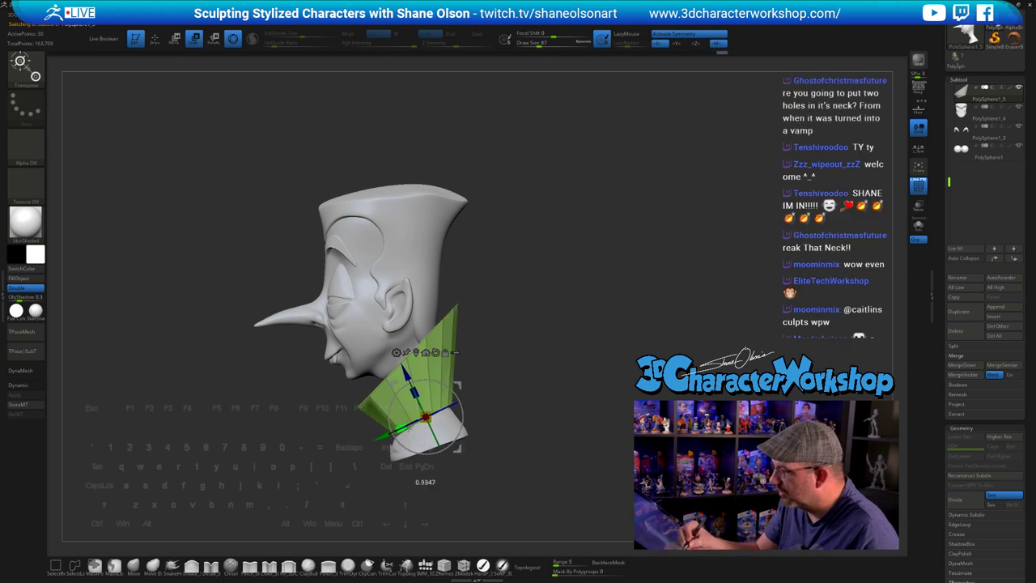
{"action": "left_click_drag", "start_coordinate": [410, 426], "coordinate": [411, 427]}
{"action": "mouse_move", "coordinate": [458, 386]}
{"action": "left_mouse_down"}
{"action": "mouse_move", "coordinate": [533, 412]}
{"action": "mouse_move", "coordinate": [576, 413]}
{"action": "mouse_move", "coordinate": [480, 411]}
{"action": "mouse_move", "coordinate": [453, 380]}
{"action": "left_mouse_up"}
{"action": "left_click_drag", "start_coordinate": [397, 423], "coordinate": [401, 421]}
{"action": "left_click_drag", "start_coordinate": [456, 445], "coordinate": [456, 447]}
- Scale the collar slightly narrower across its width
{"action": "left_click_drag", "start_coordinate": [486, 437], "coordinate": [579, 439]}
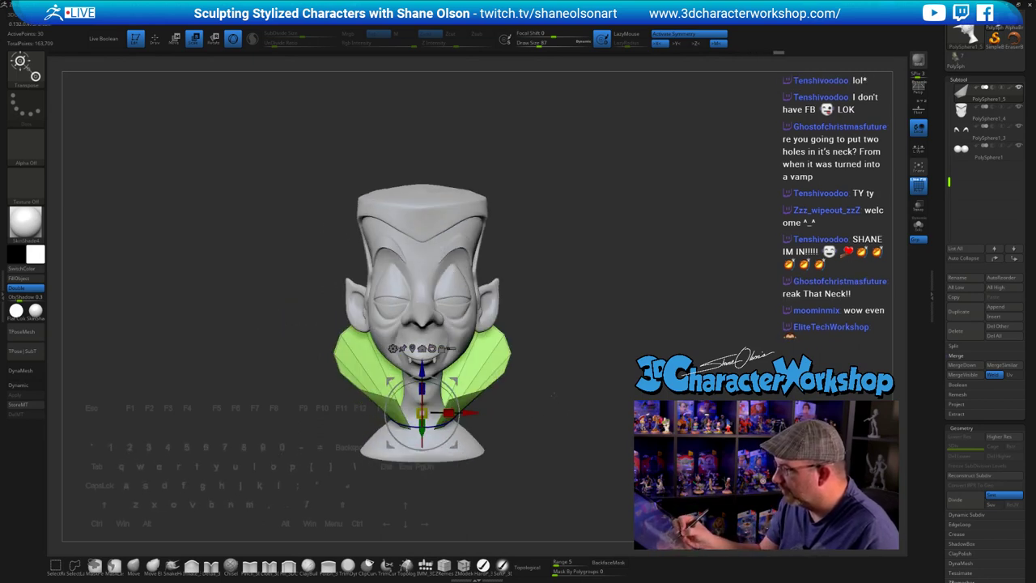
{"action": "left_click_drag", "start_coordinate": [449, 413], "coordinate": [444, 412]}
{"action": "mouse_move", "coordinate": [544, 437]}
{"action": "left_mouse_down"}
{"action": "mouse_move", "coordinate": [503, 437]}
{"action": "mouse_move", "coordinate": [578, 429]}
{"action": "mouse_move", "coordinate": [548, 420]}
{"action": "left_mouse_up"}
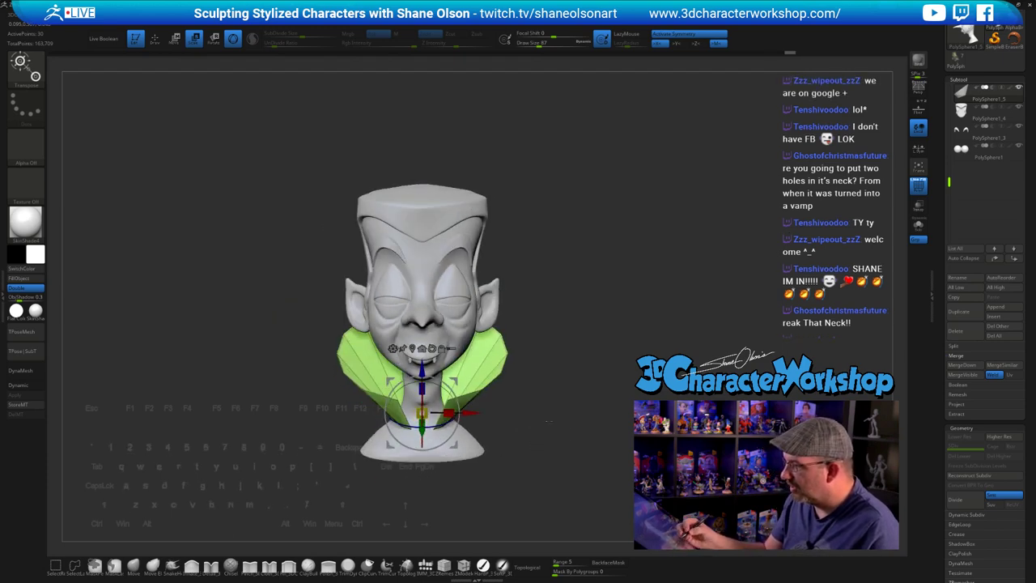
- Draw the collar's flared sides closer to the head and adjust its lower front using the Move brush at draw size 128
{"action": "left_click", "coordinate": [135, 566]}
{"action": "key", "text": "s"}
{"action": "mouse_move", "coordinate": [535, 361]}
{"action": "left_mouse_down"}
{"action": "mouse_move", "coordinate": [499, 368]}
{"action": "mouse_move", "coordinate": [520, 356]}
{"action": "mouse_move", "coordinate": [481, 326]}
{"action": "mouse_move", "coordinate": [534, 376]}
{"action": "mouse_move", "coordinate": [495, 361]}
{"action": "left_mouse_up"}
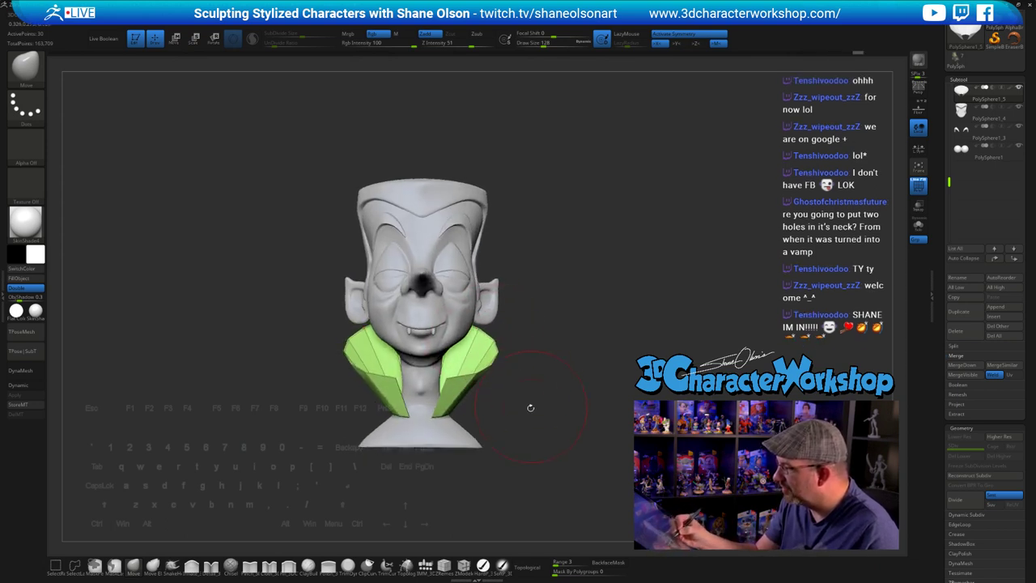
{"action": "left_click_drag", "start_coordinate": [530, 407], "coordinate": [526, 377]}
{"action": "left_click_drag", "start_coordinate": [456, 393], "coordinate": [467, 393]}
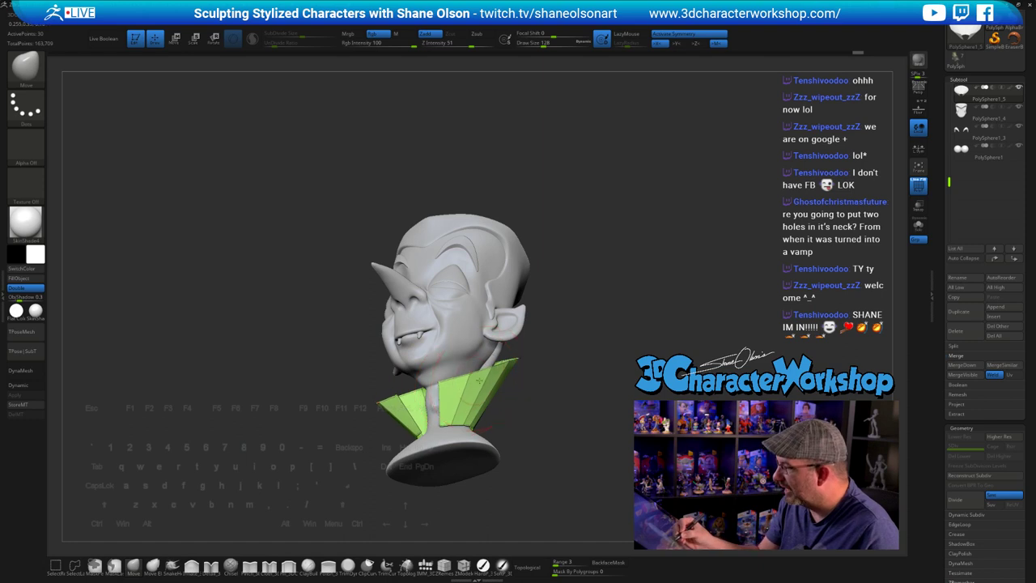
{"action": "mouse_move", "coordinate": [605, 407]}
{"action": "left_mouse_down"}
{"action": "mouse_move", "coordinate": [592, 427]}
{"action": "mouse_move", "coordinate": [587, 364]}
{"action": "left_mouse_up"}
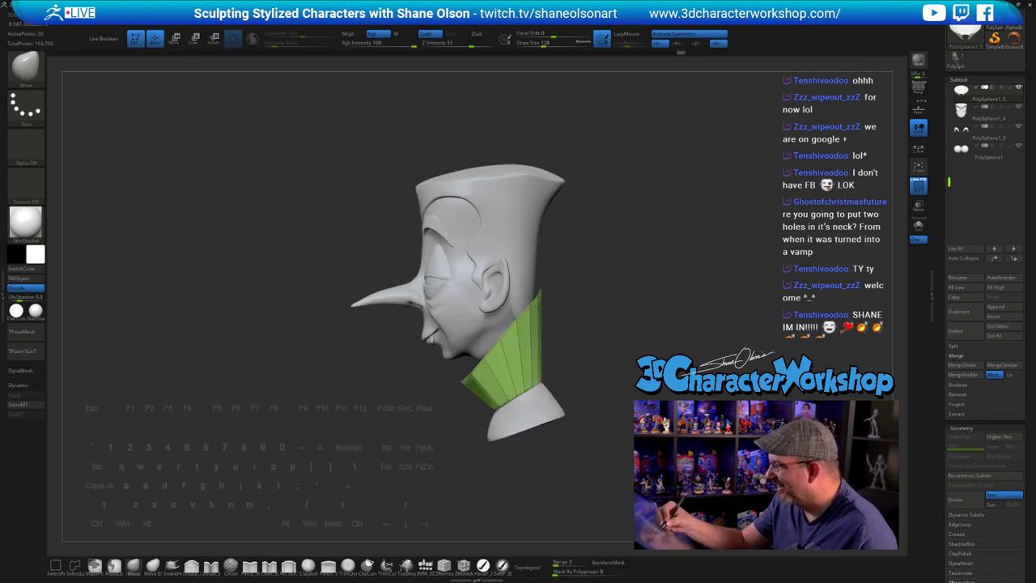
- Adjust the collar's upper edge and side profile with the Move brush, starting at draw size 90
{"action": "key", "text": "s"}
{"action": "left_click_drag", "start_coordinate": [512, 346], "coordinate": [508, 346]}
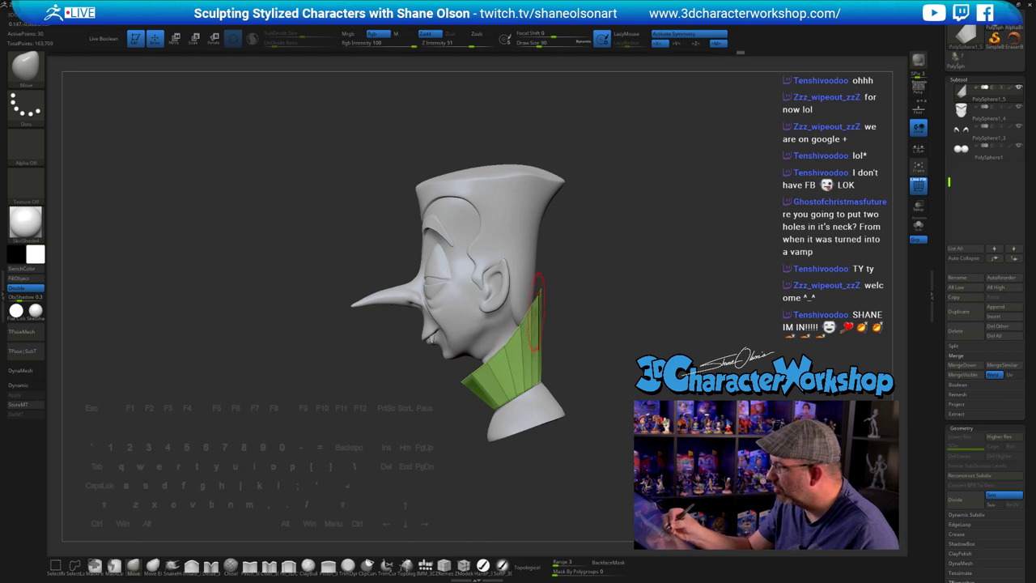
{"action": "left_click_drag", "start_coordinate": [610, 356], "coordinate": [557, 366]}
{"action": "key", "text": "["}
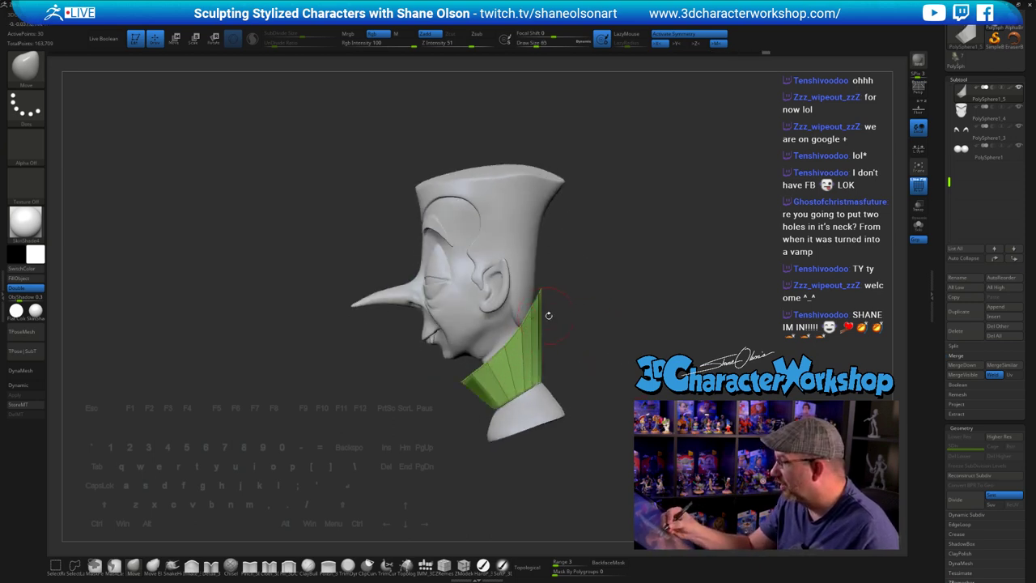
{"action": "mouse_move", "coordinate": [548, 314]}
{"action": "left_mouse_down"}
{"action": "mouse_move", "coordinate": [617, 342]}
{"action": "mouse_move", "coordinate": [575, 365]}
{"action": "mouse_move", "coordinate": [581, 344]}
{"action": "mouse_move", "coordinate": [570, 376]}
{"action": "mouse_move", "coordinate": [576, 365]}
{"action": "mouse_move", "coordinate": [503, 381]}
{"action": "mouse_move", "coordinate": [507, 362]}
{"action": "mouse_move", "coordinate": [495, 387]}
{"action": "mouse_move", "coordinate": [524, 439]}
{"action": "mouse_move", "coordinate": [503, 404]}
{"action": "left_mouse_up"}
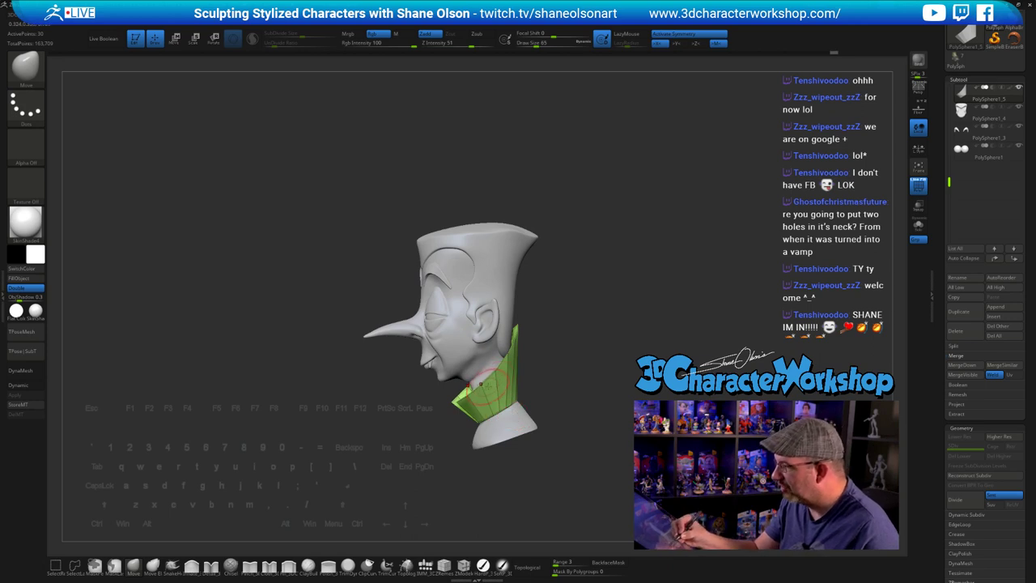
{"action": "mouse_move", "coordinate": [510, 358]}
{"action": "left_mouse_down"}
{"action": "mouse_move", "coordinate": [570, 365]}
{"action": "mouse_move", "coordinate": [508, 380]}
{"action": "mouse_move", "coordinate": [518, 454]}
{"action": "mouse_move", "coordinate": [555, 395]}
{"action": "mouse_move", "coordinate": [538, 386]}
{"action": "mouse_move", "coordinate": [529, 407]}
{"action": "mouse_move", "coordinate": [499, 407]}
{"action": "mouse_move", "coordinate": [586, 411]}
{"action": "mouse_move", "coordinate": [563, 405]}
{"action": "left_mouse_up"}
- Round the collar's upper edge behind the head with the Move brush, using draw sizes 101 and 90
{"action": "key", "text": "s"}
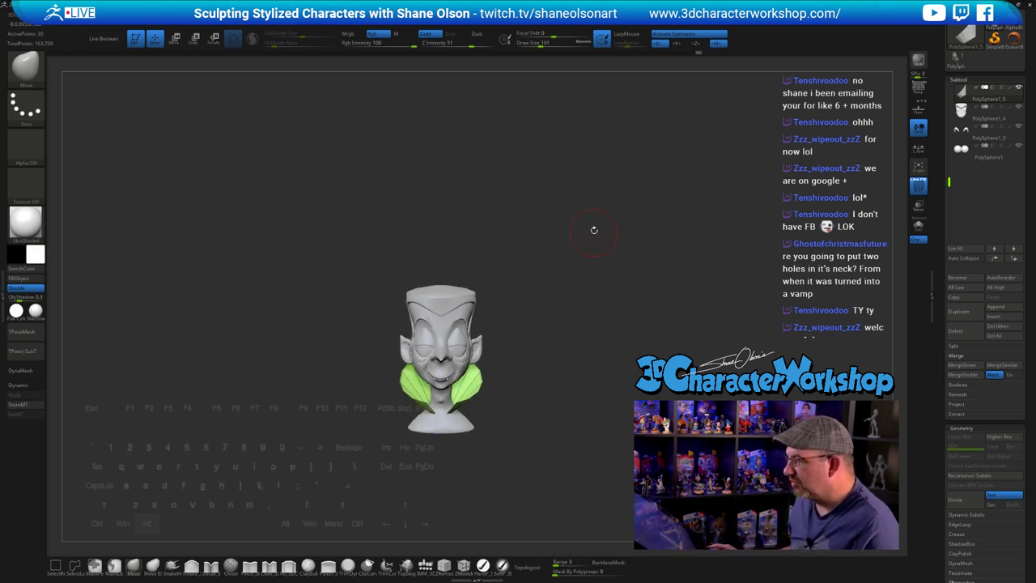
{"action": "left_click_drag", "start_coordinate": [594, 230], "coordinate": [505, 300]}
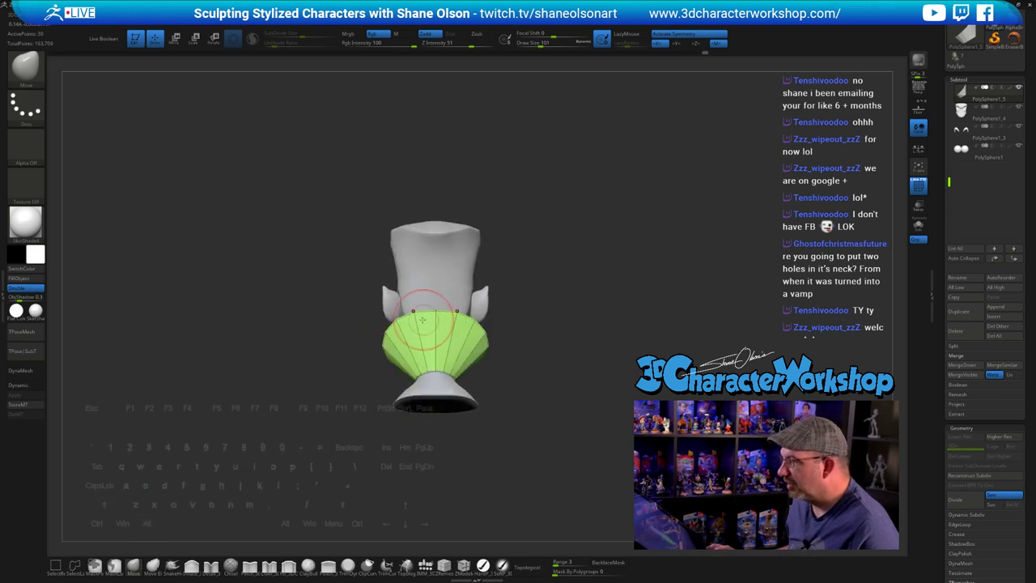
{"action": "left_click_drag", "start_coordinate": [553, 320], "coordinate": [635, 318]}
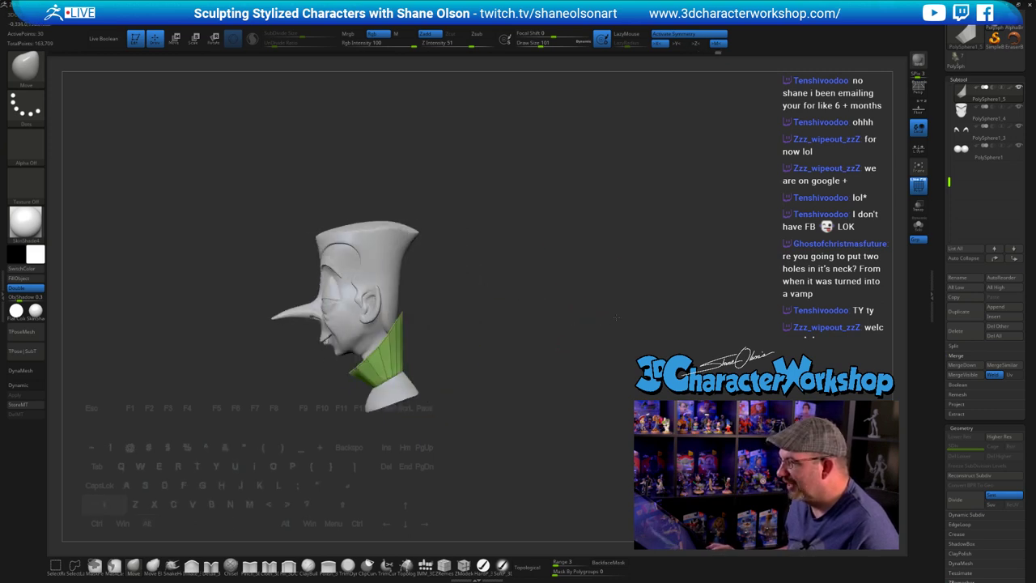
{"action": "left_click_drag", "start_coordinate": [506, 295], "coordinate": [544, 292], "text": "alt"}
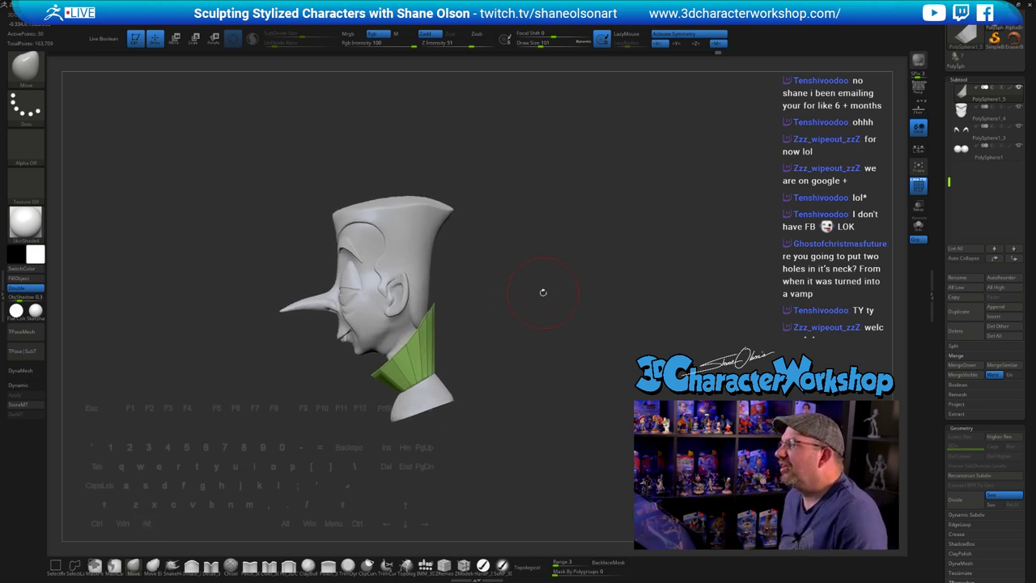
{"action": "mouse_move", "coordinate": [525, 233]}
{"action": "left_mouse_down", "text": "alt"}
{"action": "mouse_move", "coordinate": [532, 240]}
{"action": "mouse_move", "coordinate": [542, 212]}
{"action": "left_mouse_up", "text": "alt"}
{"action": "mouse_move", "coordinate": [564, 252]}
{"action": "left_mouse_down"}
{"action": "mouse_move", "coordinate": [489, 290]}
{"action": "mouse_move", "coordinate": [418, 303]}
{"action": "left_mouse_up"}
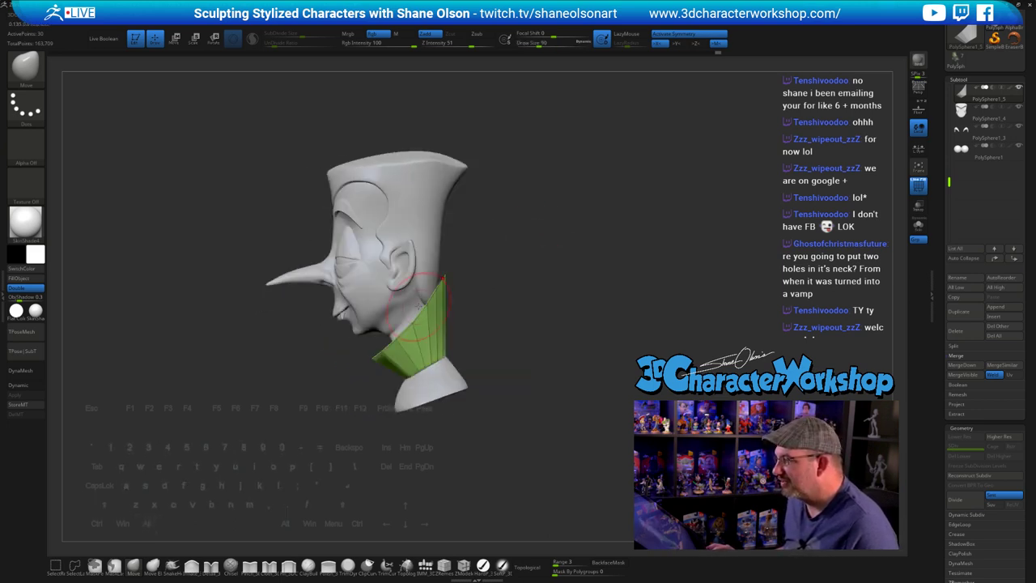
{"action": "right_click_drag", "start_coordinate": [427, 302], "coordinate": [484, 300]}
{"action": "left_click_drag", "start_coordinate": [446, 302], "coordinate": [435, 305]}
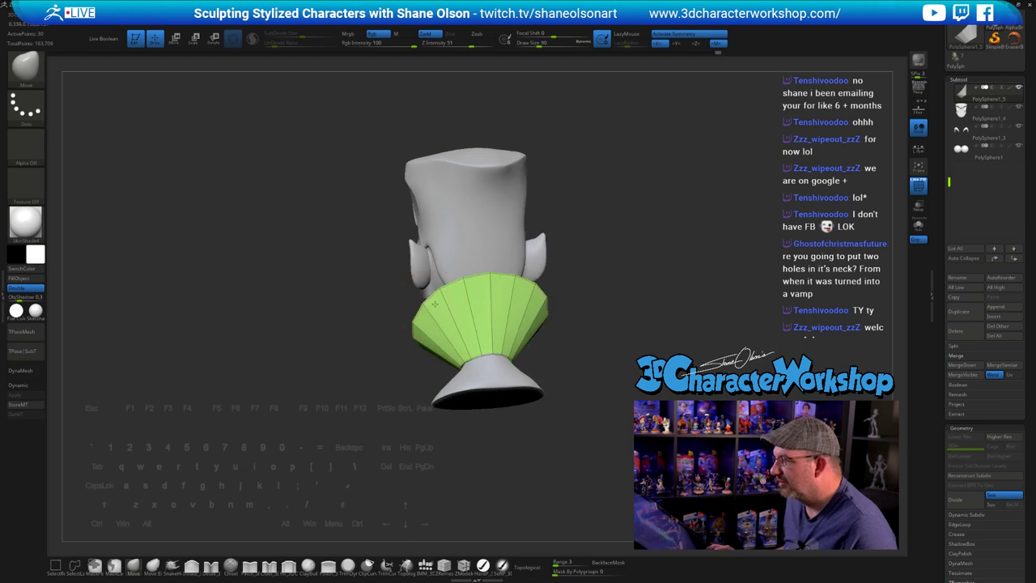
{"action": "mouse_move", "coordinate": [450, 297]}
{"action": "right_mouse_down"}
{"action": "mouse_move", "coordinate": [486, 297]}
{"action": "mouse_move", "coordinate": [465, 301]}
{"action": "right_mouse_up"}
- Even out the arc of the collar's rear top edge with the Move brush at draw size 120
{"action": "mouse_move", "coordinate": [628, 372]}
{"action": "left_mouse_down"}
{"action": "mouse_move", "coordinate": [580, 323]}
{"action": "mouse_move", "coordinate": [558, 325]}
{"action": "mouse_move", "coordinate": [606, 292]}
{"action": "mouse_move", "coordinate": [612, 263]}
{"action": "left_mouse_up"}
{"action": "left_click_drag", "start_coordinate": [613, 263], "coordinate": [542, 268]}
{"action": "key", "text": "s"}
{"action": "mouse_move", "coordinate": [454, 268]}
{"action": "left_mouse_down"}
{"action": "mouse_move", "coordinate": [543, 293]}
{"action": "mouse_move", "coordinate": [498, 285]}
{"action": "left_mouse_up"}
{"action": "left_click_drag", "start_coordinate": [371, 280], "coordinate": [367, 291]}
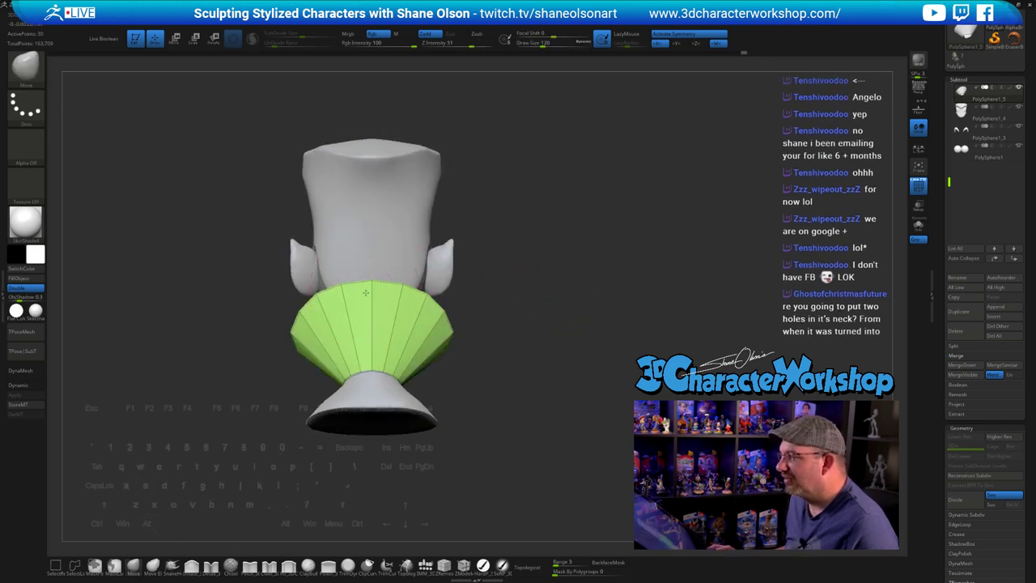
{"action": "left_click_drag", "start_coordinate": [598, 337], "coordinate": [605, 322]}
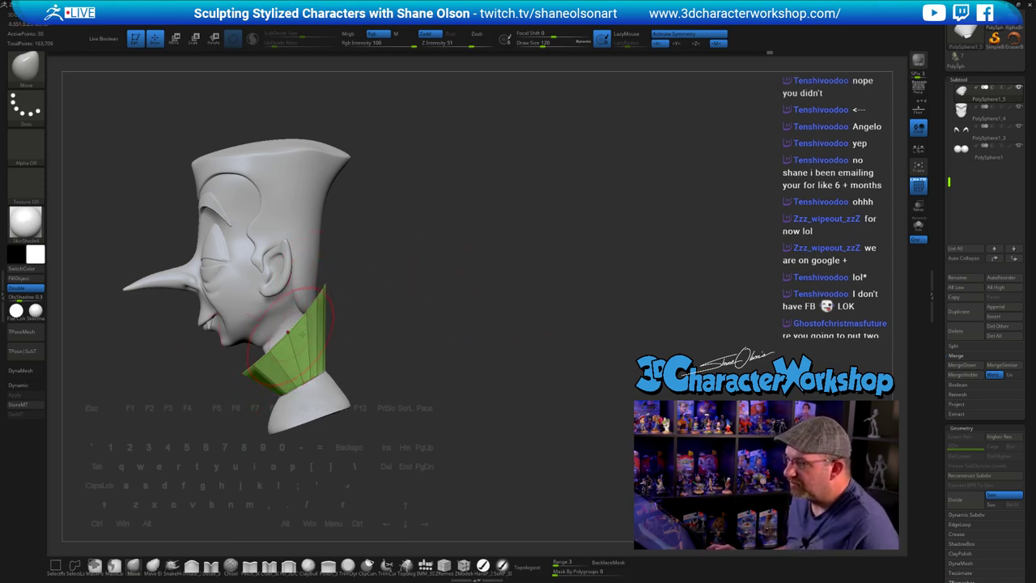
{"action": "mouse_move", "coordinate": [426, 351]}
{"action": "left_mouse_down"}
{"action": "mouse_move", "coordinate": [550, 344]}
{"action": "mouse_move", "coordinate": [421, 315]}
{"action": "mouse_move", "coordinate": [474, 319]}
{"action": "mouse_move", "coordinate": [533, 291]}
{"action": "left_mouse_up"}
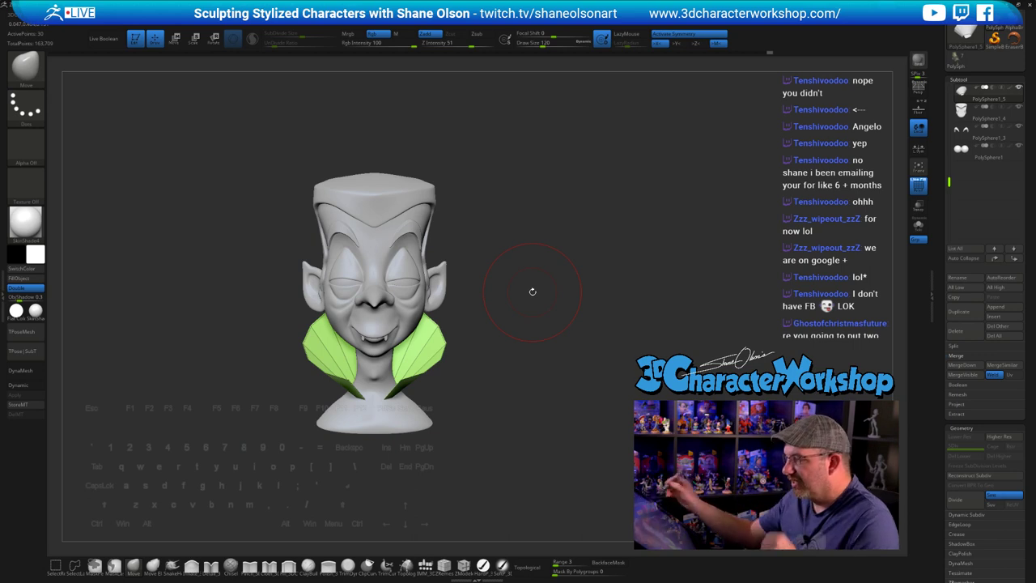
- Bring the collar's two lower front points closer together below the throat with the Move brush, reducing the draw size to 39
{"action": "mouse_move", "coordinate": [552, 394]}
{"action": "left_mouse_down"}
{"action": "mouse_move", "coordinate": [594, 389]}
{"action": "mouse_move", "coordinate": [554, 373]}
{"action": "mouse_move", "coordinate": [526, 418]}
{"action": "mouse_move", "coordinate": [556, 388]}
{"action": "left_mouse_up"}
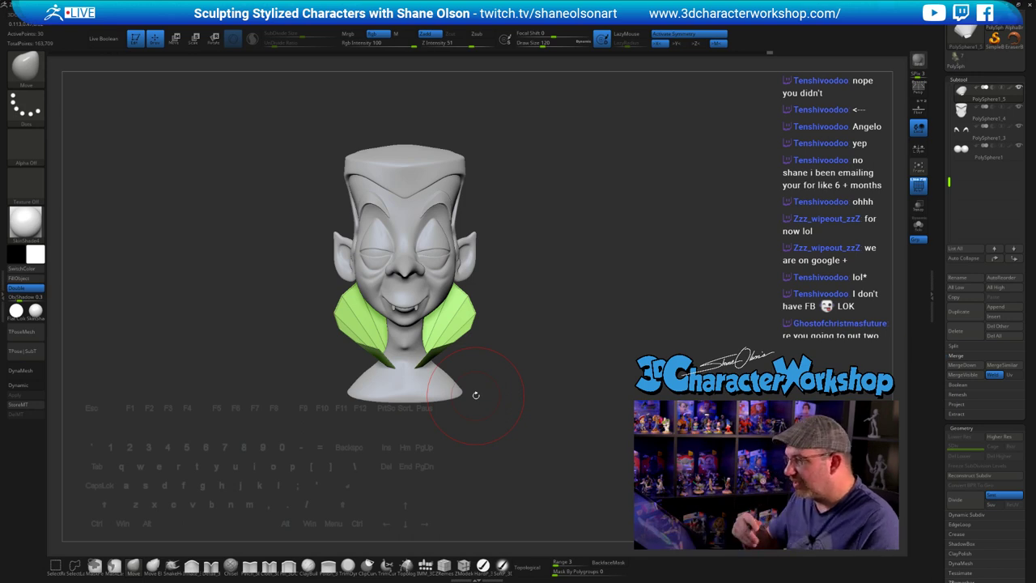
{"action": "mouse_move", "coordinate": [501, 424]}
{"action": "left_mouse_down", "text": "alt"}
{"action": "mouse_move", "coordinate": [514, 437]}
{"action": "mouse_move", "coordinate": [582, 389]}
{"action": "left_mouse_up", "text": "alt"}
{"action": "key", "text": "s"}
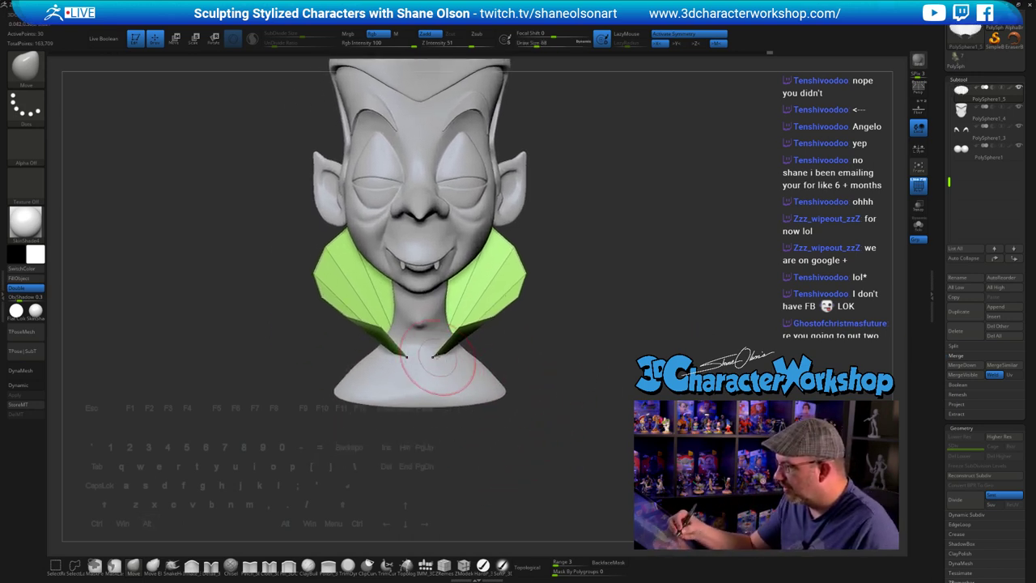
{"action": "mouse_move", "coordinate": [516, 384]}
{"action": "left_mouse_down", "text": "alt"}
{"action": "mouse_move", "coordinate": [546, 392]}
{"action": "mouse_move", "coordinate": [558, 368]}
{"action": "left_mouse_up", "text": "alt"}
{"action": "key", "text": "s"}
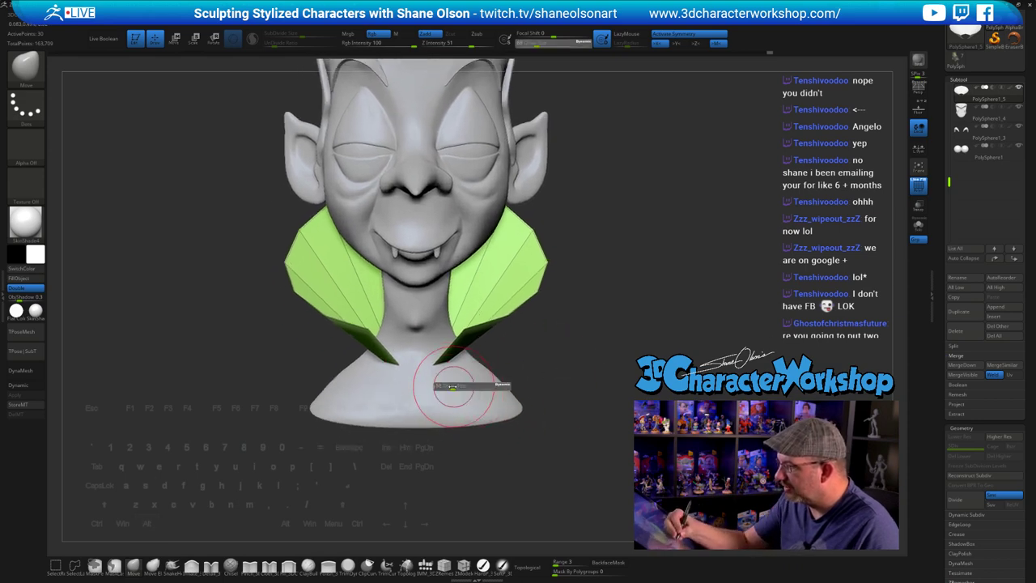
{"action": "left_click_drag", "start_coordinate": [458, 382], "coordinate": [451, 382]}
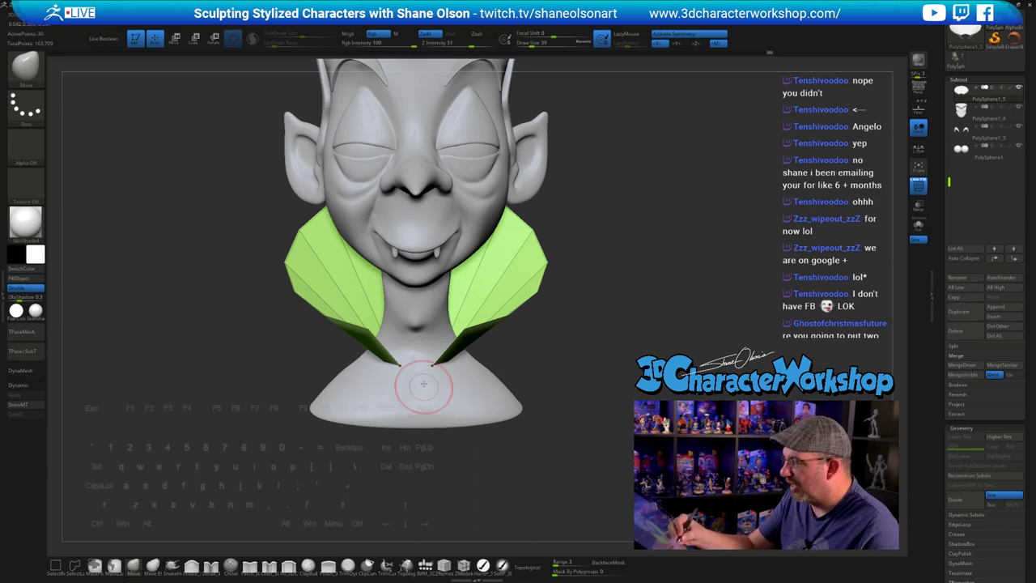
{"action": "mouse_move", "coordinate": [595, 401]}
{"action": "left_mouse_down"}
{"action": "mouse_move", "coordinate": [502, 398]}
{"action": "mouse_move", "coordinate": [592, 400]}
{"action": "mouse_move", "coordinate": [547, 397]}
{"action": "left_mouse_up"}
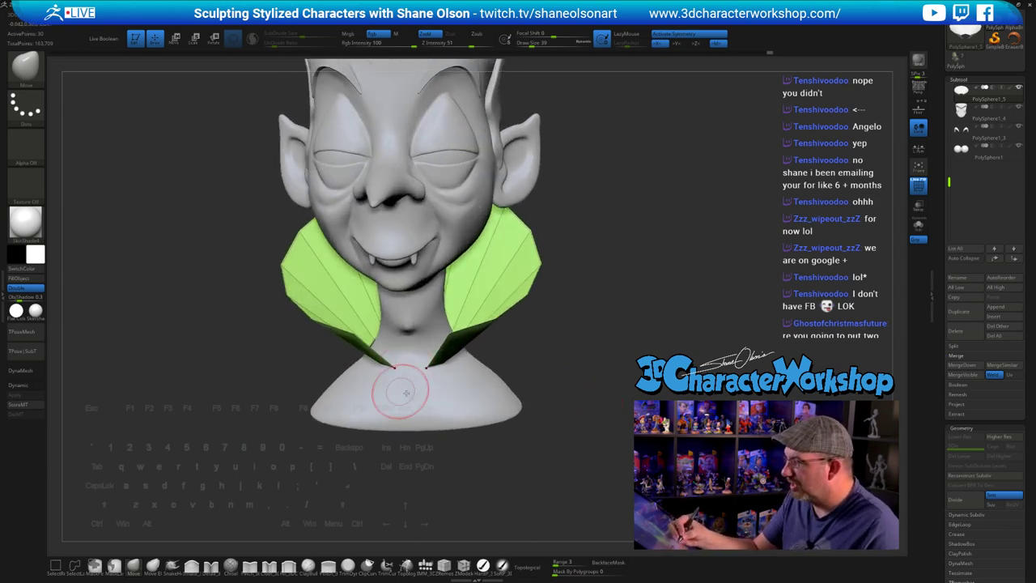
{"action": "mouse_move", "coordinate": [581, 386]}
{"action": "left_mouse_down", "text": "shift"}
{"action": "mouse_move", "coordinate": [528, 402]}
{"action": "mouse_move", "coordinate": [504, 361]}
{"action": "mouse_move", "coordinate": [541, 363]}
{"action": "mouse_move", "coordinate": [563, 408]}
{"action": "mouse_move", "coordinate": [552, 417]}
{"action": "left_mouse_up", "text": "shift"}
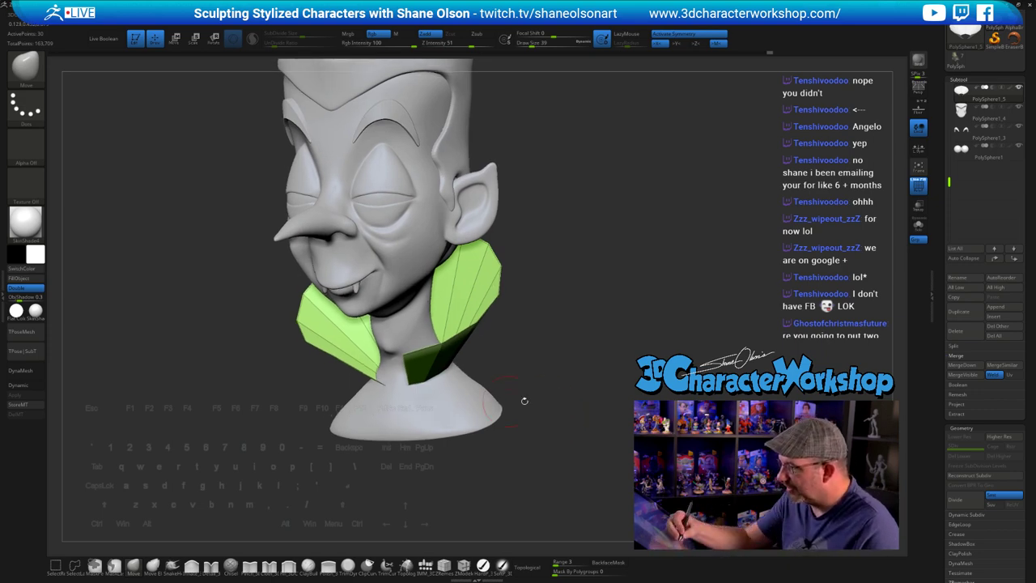
- Select the head and neck subtool and turn off the wireframe display
{"action": "left_click", "coordinate": [473, 401], "text": "alt"}
{"action": "key", "text": "shift+f"}
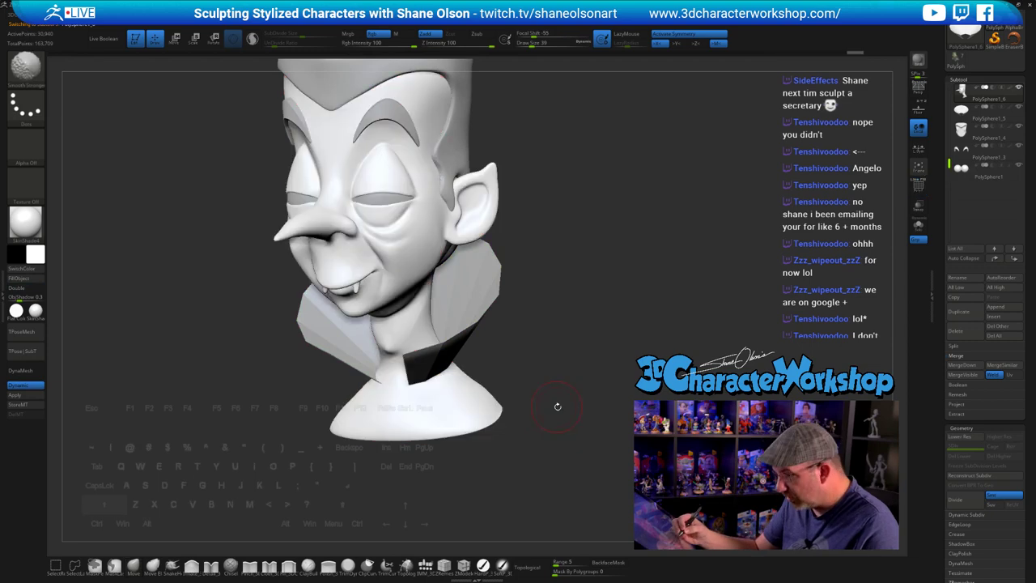
- Refine the shape of the bust's neck base below the collar with the Move brush, using draw sizes 68 and 54
{"action": "mouse_move", "coordinate": [555, 407]}
{"action": "left_mouse_down"}
{"action": "mouse_move", "coordinate": [578, 355]}
{"action": "mouse_move", "coordinate": [557, 370]}
{"action": "mouse_move", "coordinate": [580, 414]}
{"action": "left_mouse_up"}
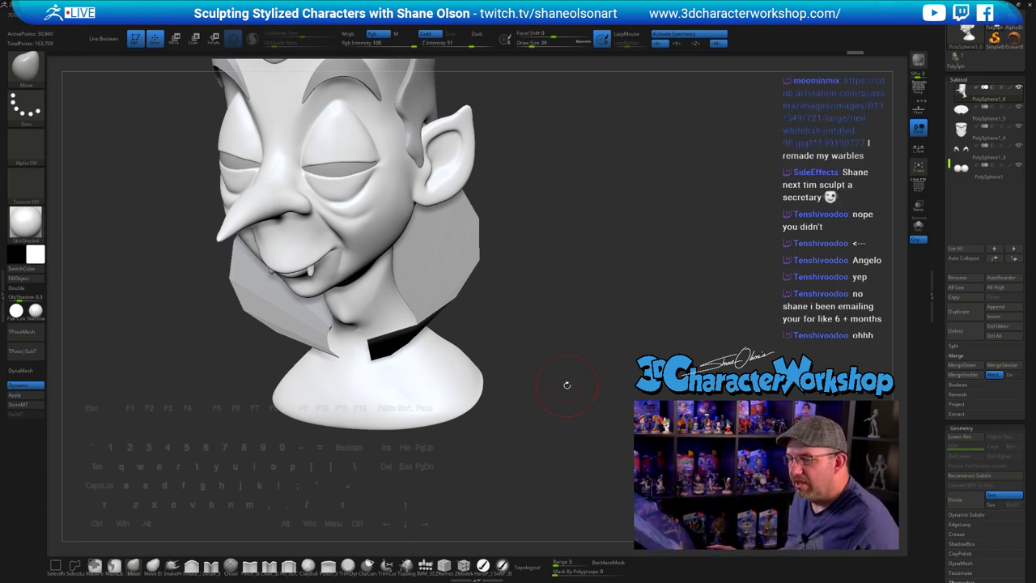
{"action": "left_click_drag", "start_coordinate": [566, 385], "coordinate": [575, 377], "text": "shift"}
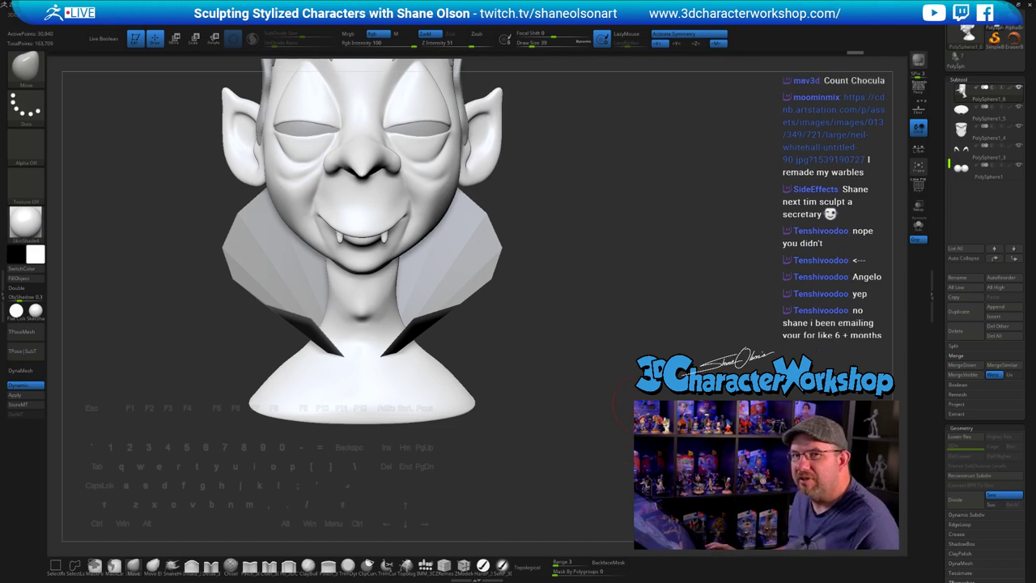
{"action": "key", "text": "s"}
{"action": "left_click_drag", "start_coordinate": [586, 384], "coordinate": [596, 385]}
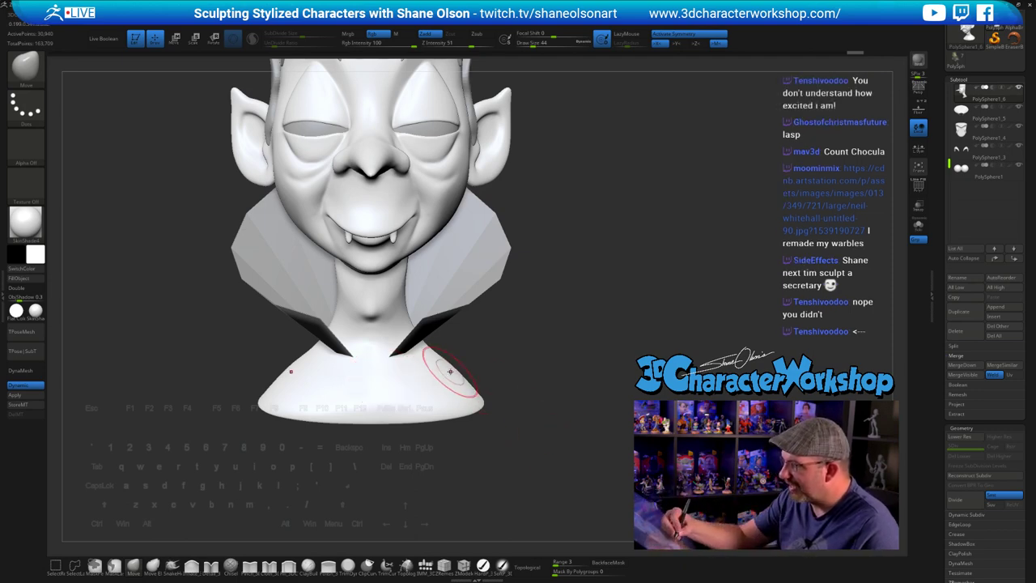
{"action": "key", "text": "s"}
{"action": "left_click_drag", "start_coordinate": [491, 354], "coordinate": [498, 355]}
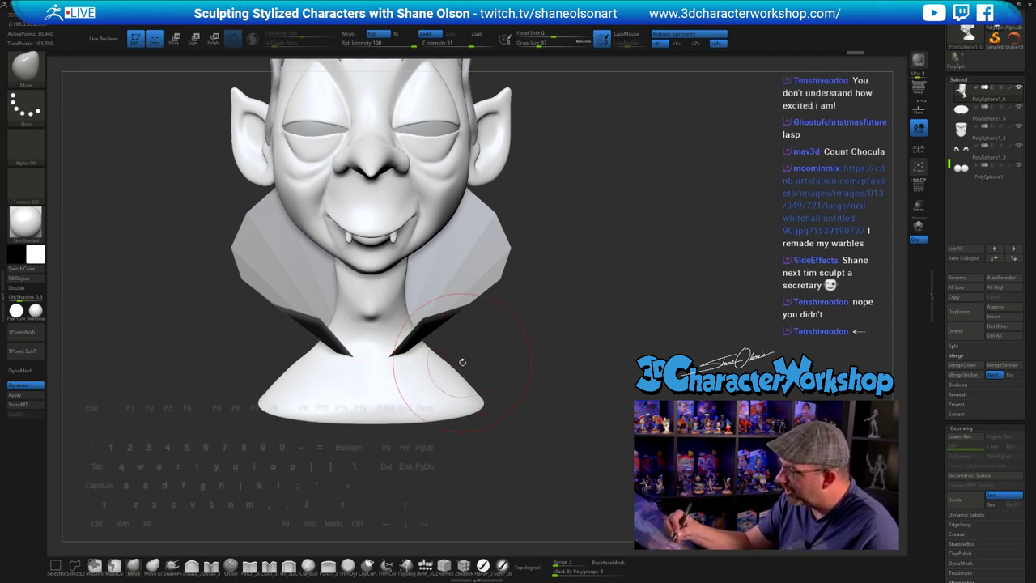
{"action": "left_click_drag", "start_coordinate": [511, 400], "coordinate": [474, 370]}
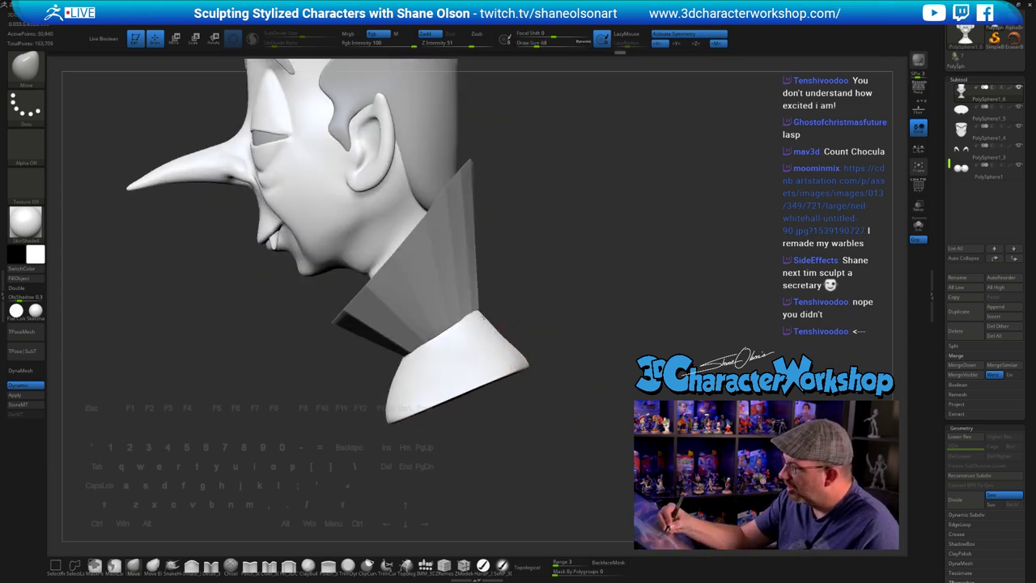
{"action": "left_click_drag", "start_coordinate": [513, 323], "coordinate": [618, 363]}
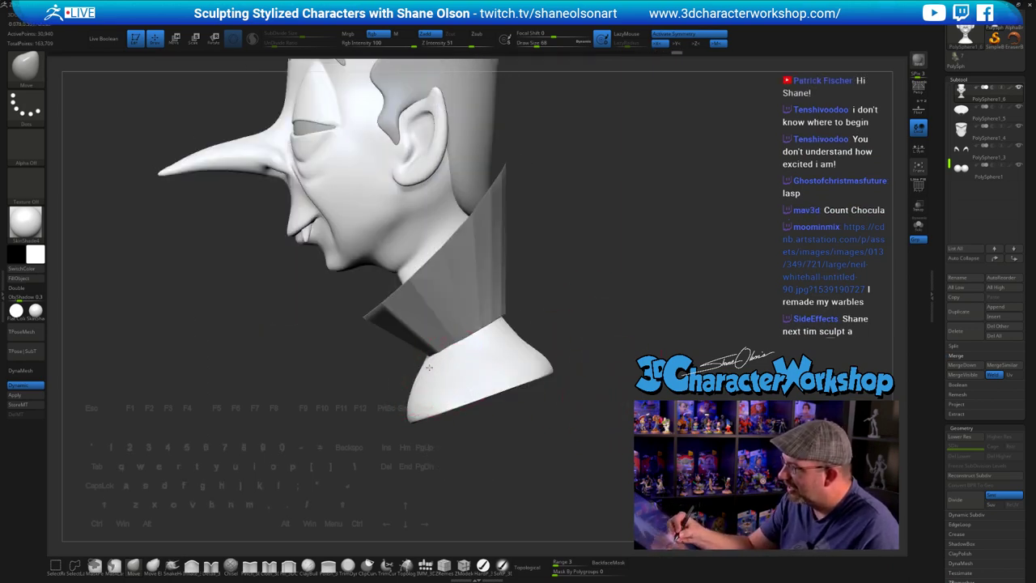
{"action": "left_click_drag", "start_coordinate": [429, 371], "coordinate": [416, 405]}
{"action": "left_click_drag", "start_coordinate": [432, 442], "coordinate": [426, 370]}
{"action": "key", "text": "s"}
{"action": "left_click_drag", "start_coordinate": [421, 418], "coordinate": [418, 418]}
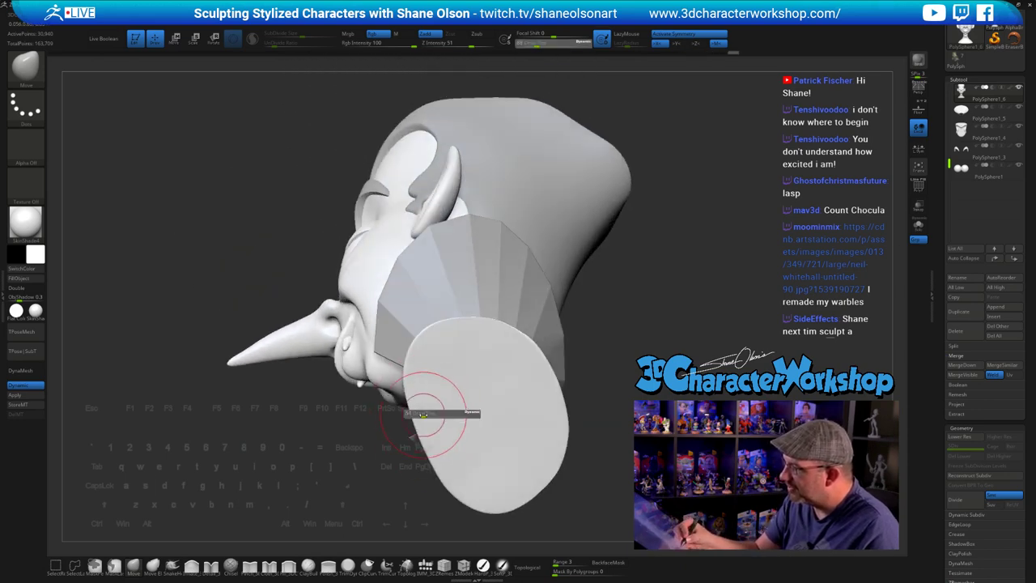
{"action": "left_click_drag", "start_coordinate": [630, 370], "coordinate": [645, 438], "text": "shift"}
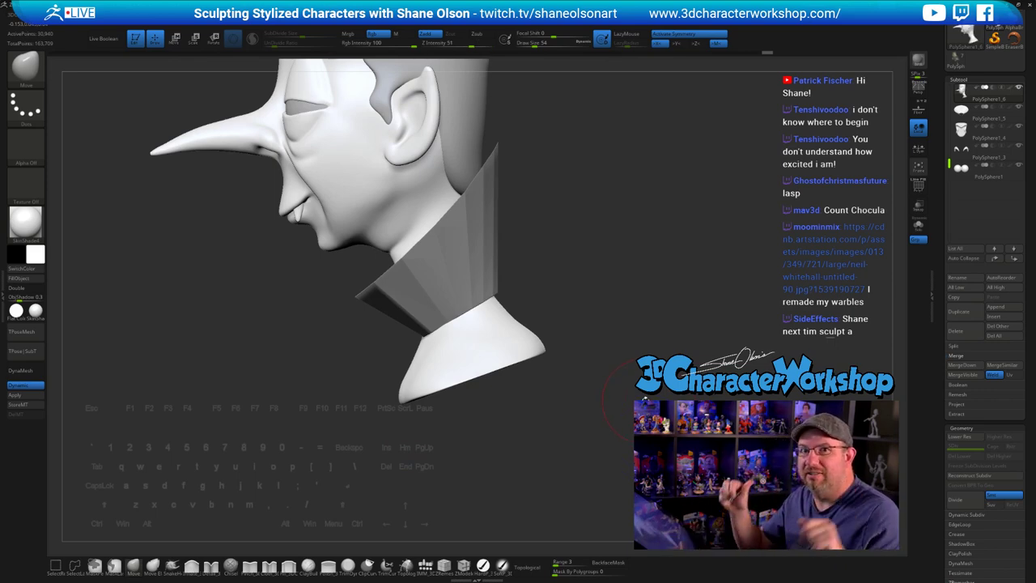
{"action": "left_click_drag", "start_coordinate": [542, 400], "coordinate": [580, 402]}
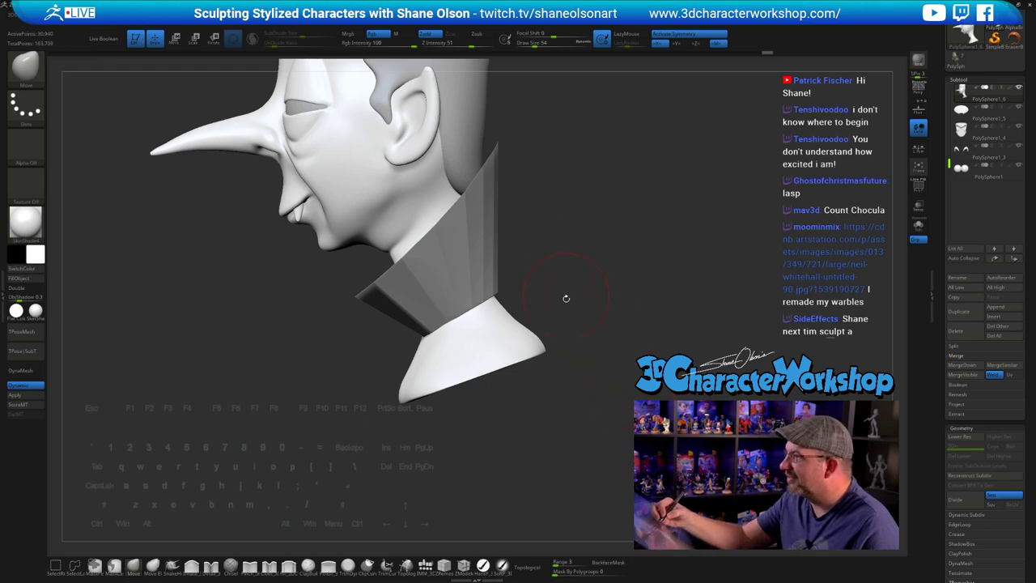
{"action": "mouse_move", "coordinate": [620, 341]}
{"action": "left_mouse_down"}
{"action": "mouse_move", "coordinate": [612, 358]}
{"action": "mouse_move", "coordinate": [601, 340]}
{"action": "left_mouse_up"}
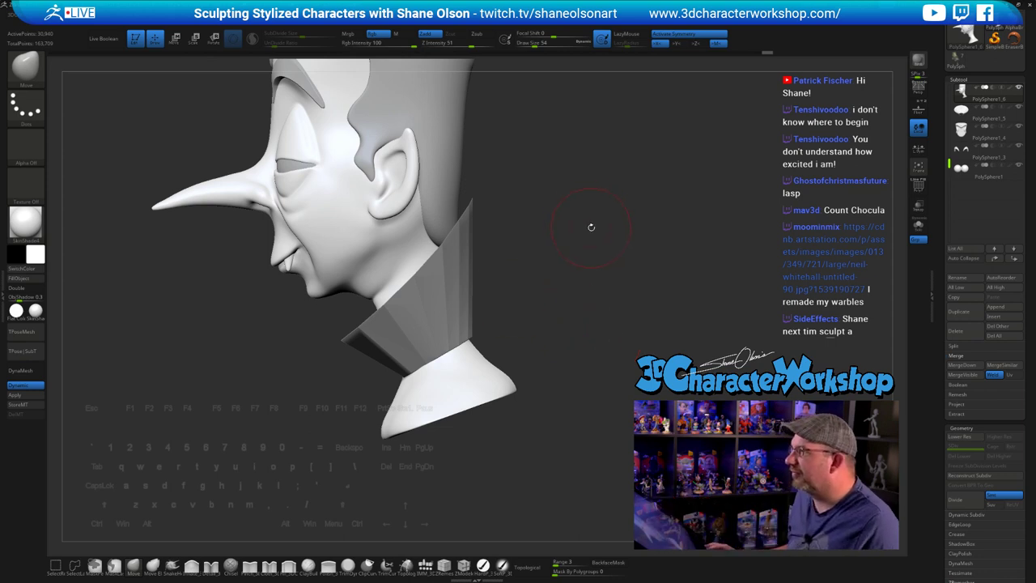
{"action": "left_click_drag", "start_coordinate": [590, 228], "coordinate": [591, 235]}
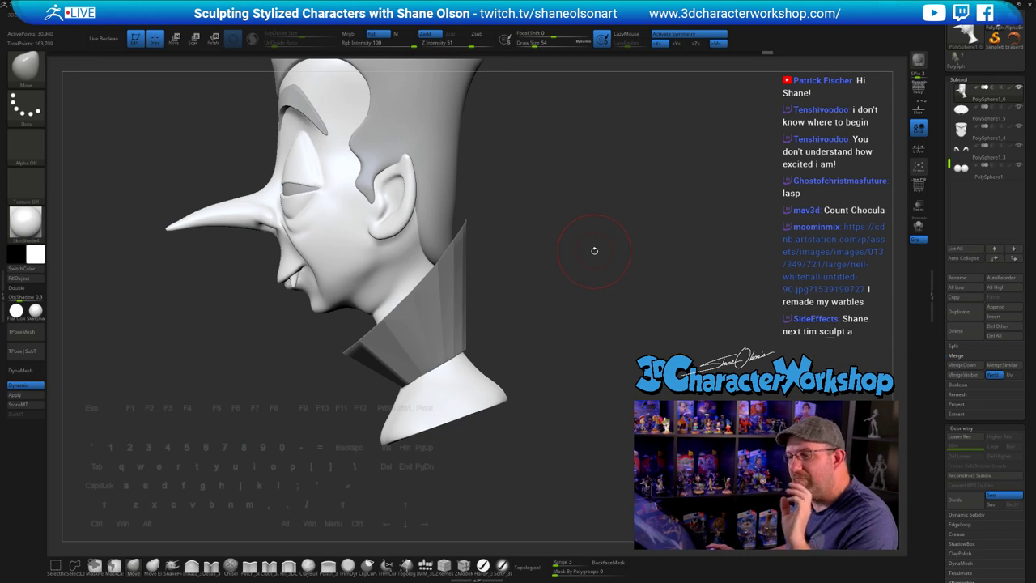
{"action": "mouse_move", "coordinate": [593, 251]}
{"action": "left_mouse_down"}
{"action": "mouse_move", "coordinate": [580, 255]}
{"action": "mouse_move", "coordinate": [643, 311]}
{"action": "mouse_move", "coordinate": [619, 263]}
{"action": "mouse_move", "coordinate": [639, 266]}
{"action": "mouse_move", "coordinate": [604, 267]}
{"action": "mouse_move", "coordinate": [596, 254]}
{"action": "left_mouse_up"}
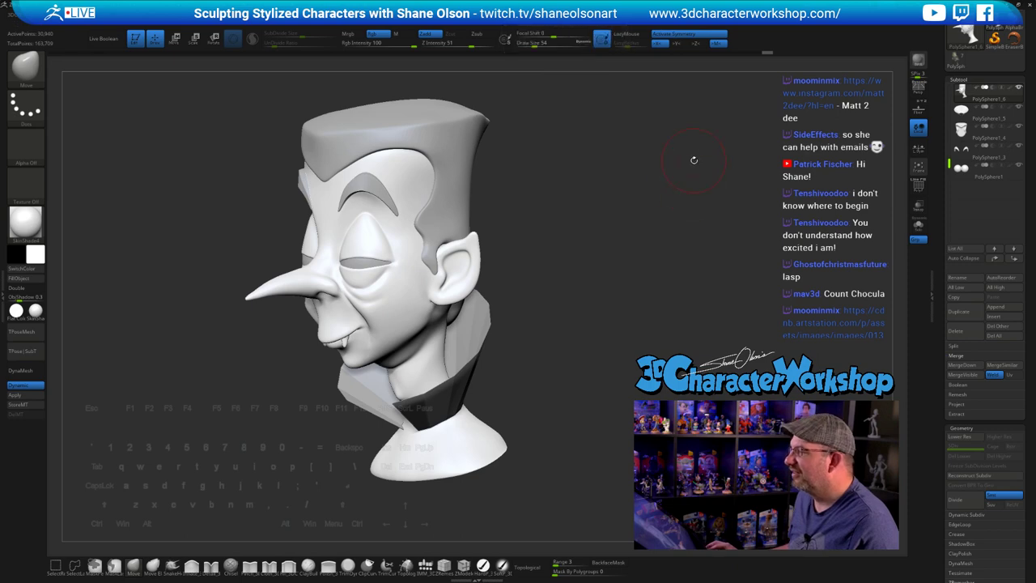
{"action": "mouse_move", "coordinate": [613, 204]}
{"action": "left_mouse_down"}
{"action": "mouse_move", "coordinate": [608, 384]}
{"action": "mouse_move", "coordinate": [547, 401]}
{"action": "mouse_move", "coordinate": [598, 333]}
{"action": "mouse_move", "coordinate": [551, 433]}
{"action": "mouse_move", "coordinate": [543, 479]}
{"action": "left_mouse_up"}
- Draw a topology curve from the collar's lower front point down the neck base with the Topology brush at draw size 27
{"action": "key", "text": "b"}
{"action": "key", "text": "m"}
{"action": "key", "text": "v"}
{"action": "key", "text": "s"}
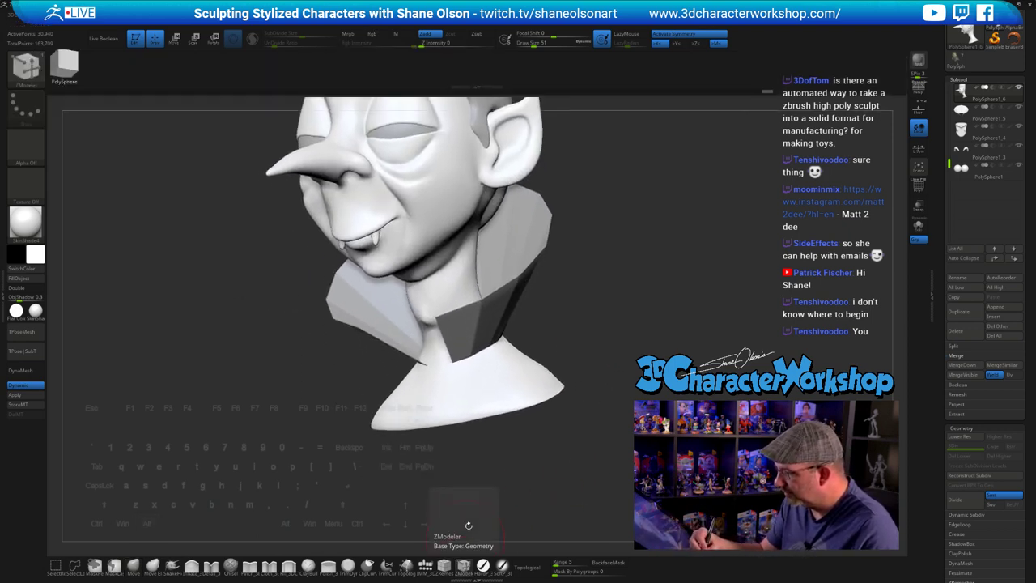
{"action": "left_click", "coordinate": [463, 565]}
{"action": "key", "text": "bracketleft"}
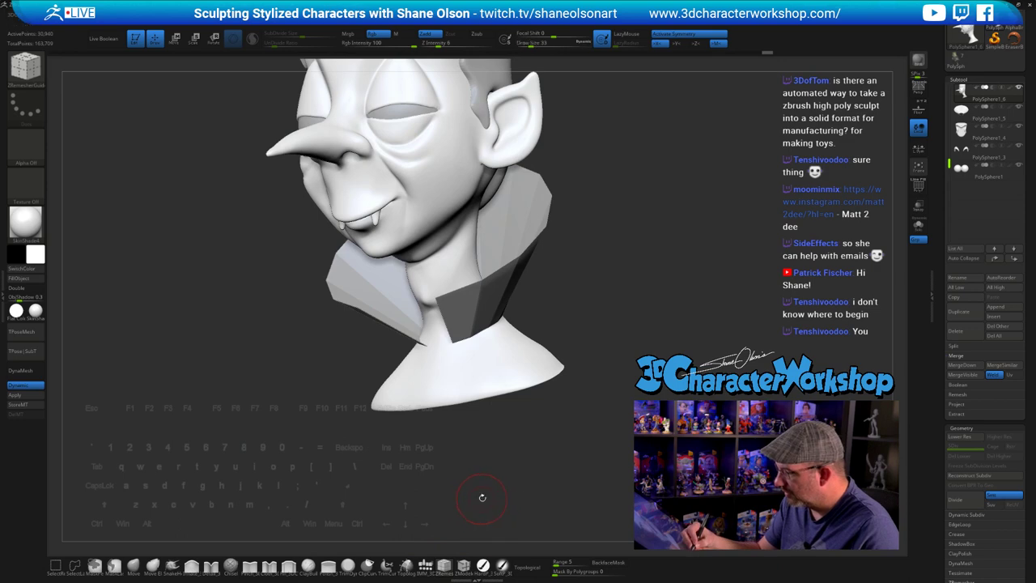
{"action": "left_click", "coordinate": [406, 565]}
{"action": "left_click_drag", "start_coordinate": [505, 469], "coordinate": [494, 456]}
{"action": "key", "text": "s"}
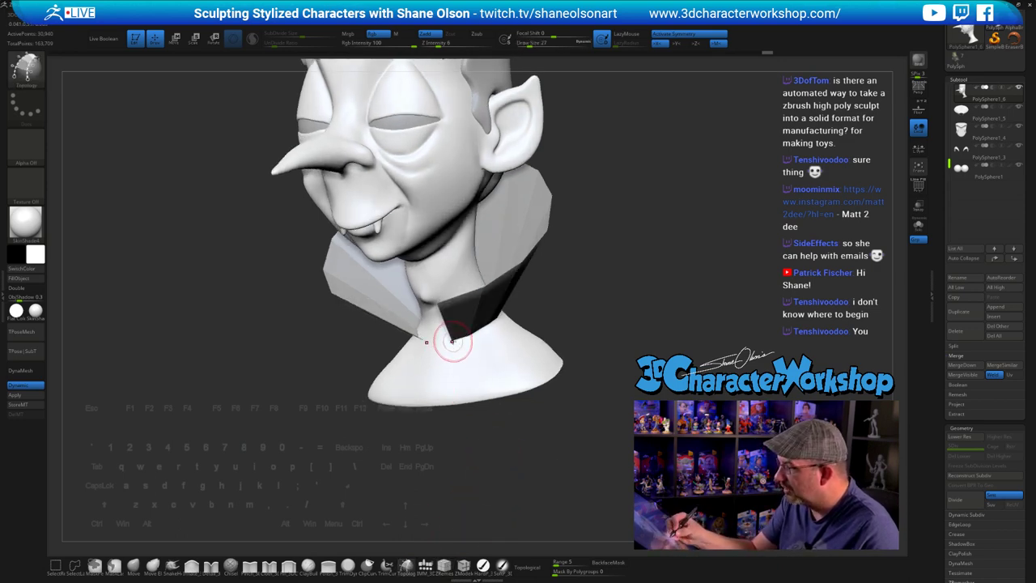
{"action": "left_click_drag", "start_coordinate": [452, 339], "coordinate": [447, 393]}
{"action": "left_click_drag", "start_coordinate": [523, 435], "coordinate": [485, 404]}
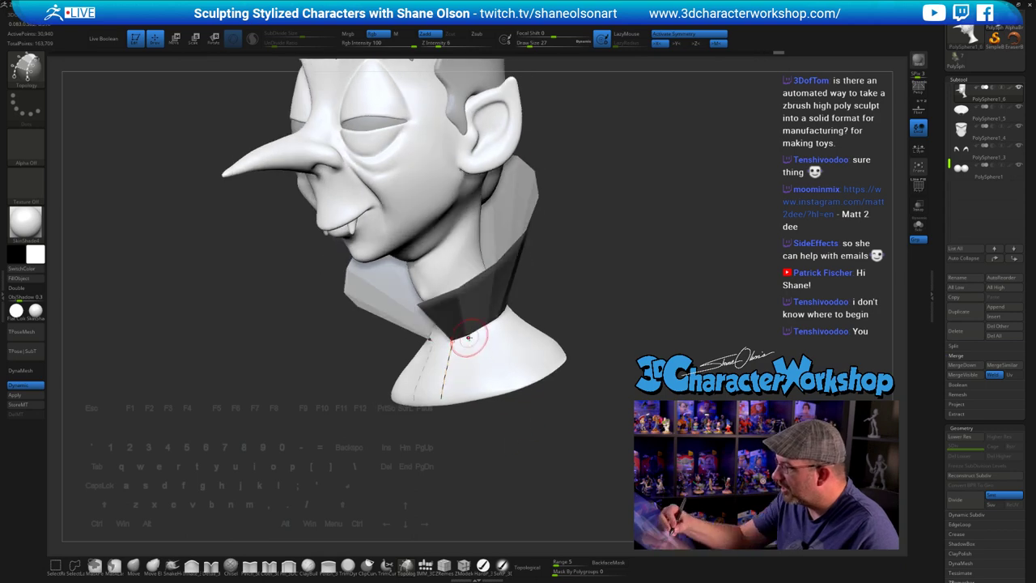
- Draw spaced topology curves from the collar's lower edge down the front and side of the neck base
{"action": "left_click_drag", "start_coordinate": [481, 369], "coordinate": [489, 390]}
{"action": "left_click_drag", "start_coordinate": [584, 447], "coordinate": [548, 440]}
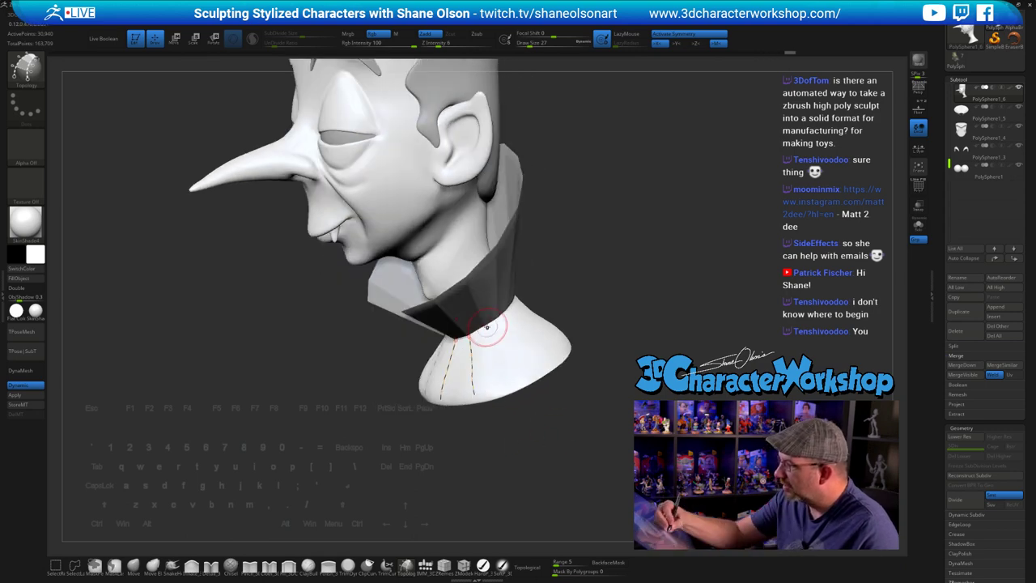
{"action": "left_click_drag", "start_coordinate": [516, 376], "coordinate": [522, 385]}
{"action": "left_click_drag", "start_coordinate": [584, 390], "coordinate": [545, 365]}
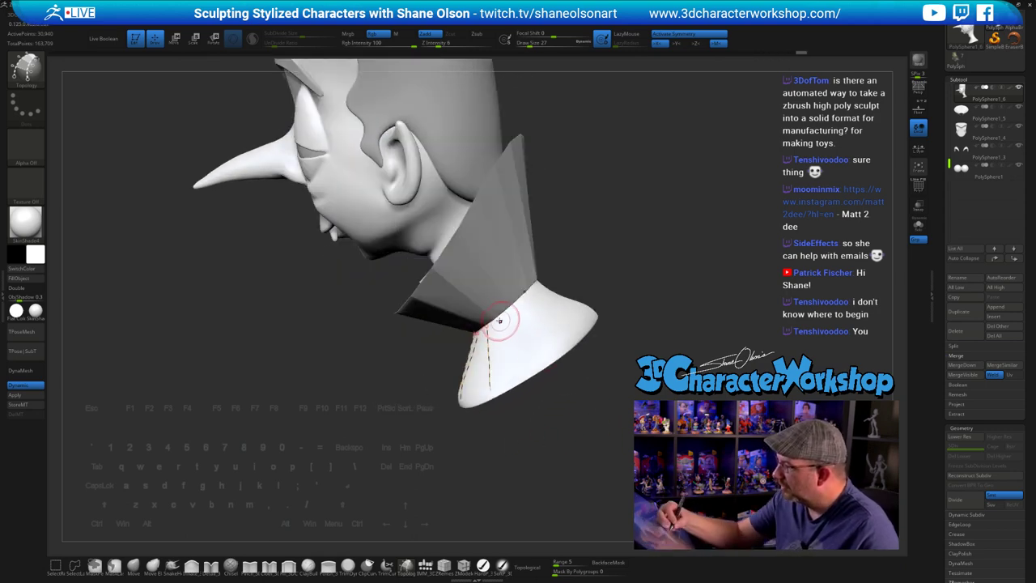
{"action": "key", "text": "shift+f"}
{"action": "key", "text": "shift+f"}
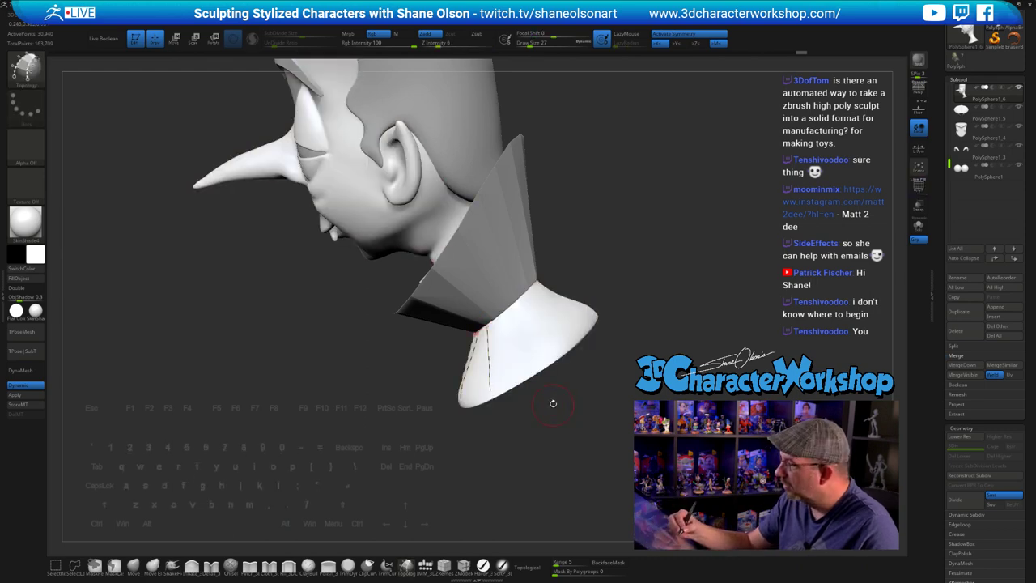
{"action": "left_click_drag", "start_coordinate": [498, 323], "coordinate": [497, 320]}
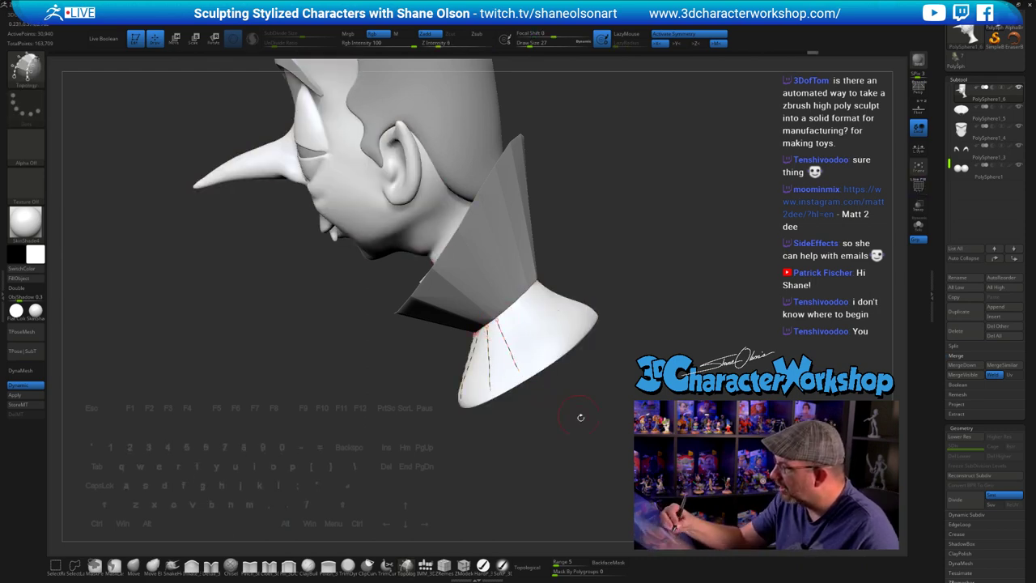
{"action": "left_click_drag", "start_coordinate": [583, 416], "coordinate": [574, 407]}
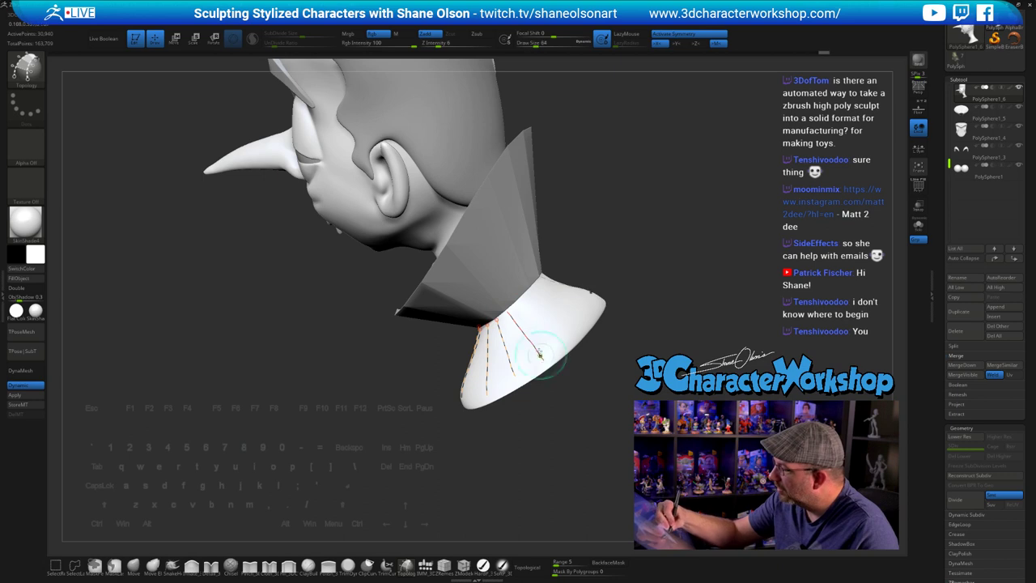
- Continue the row of radial topology curves around the neck base to the back of the collar
{"action": "left_click_drag", "start_coordinate": [521, 303], "coordinate": [560, 346]}
{"action": "left_click_drag", "start_coordinate": [651, 396], "coordinate": [629, 402]}
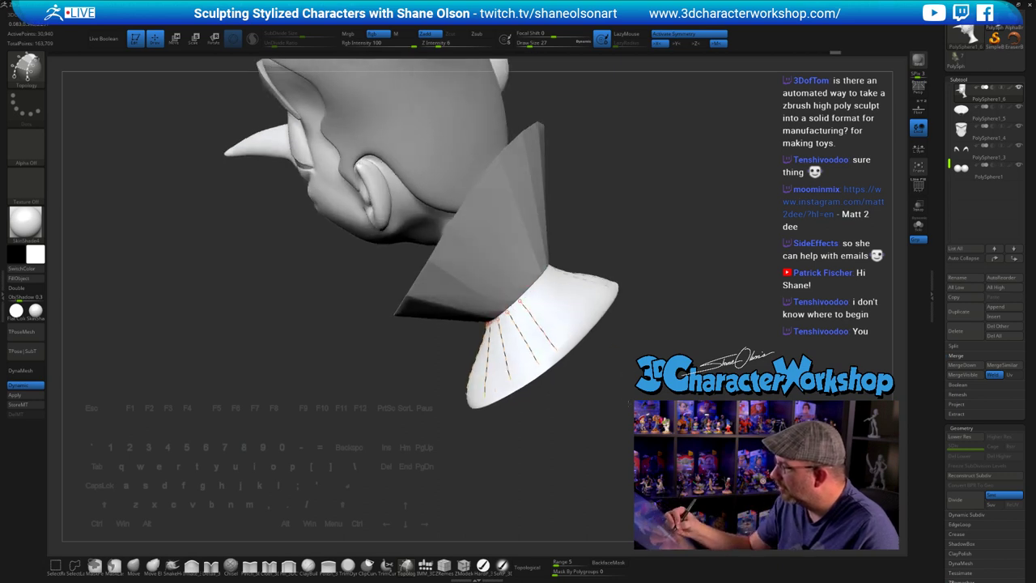
{"action": "right_click_drag", "start_coordinate": [520, 301], "coordinate": [530, 284]}
{"action": "right_click_drag", "start_coordinate": [558, 327], "coordinate": [553, 284]}
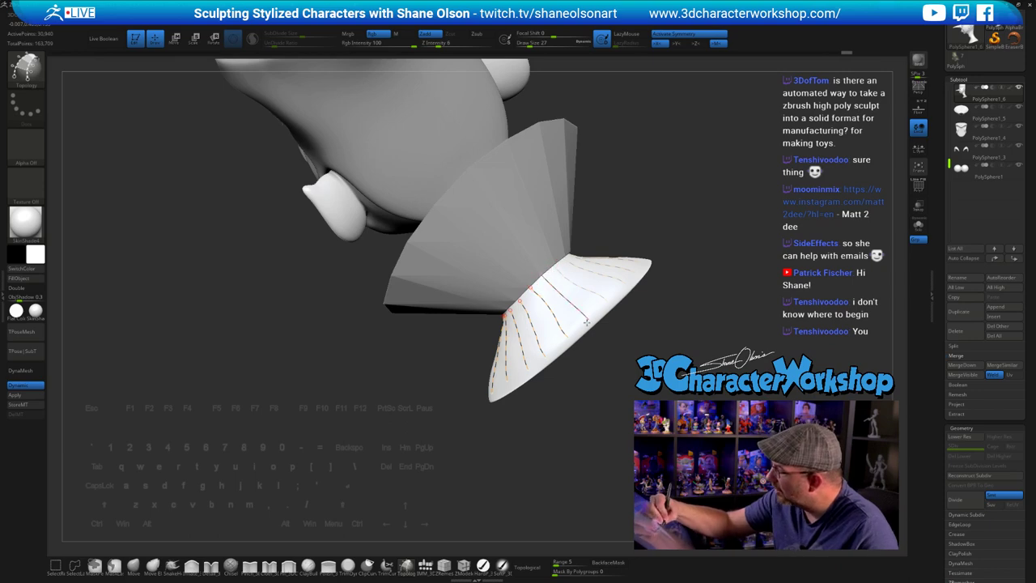
{"action": "left_click_drag", "start_coordinate": [635, 379], "coordinate": [680, 364]}
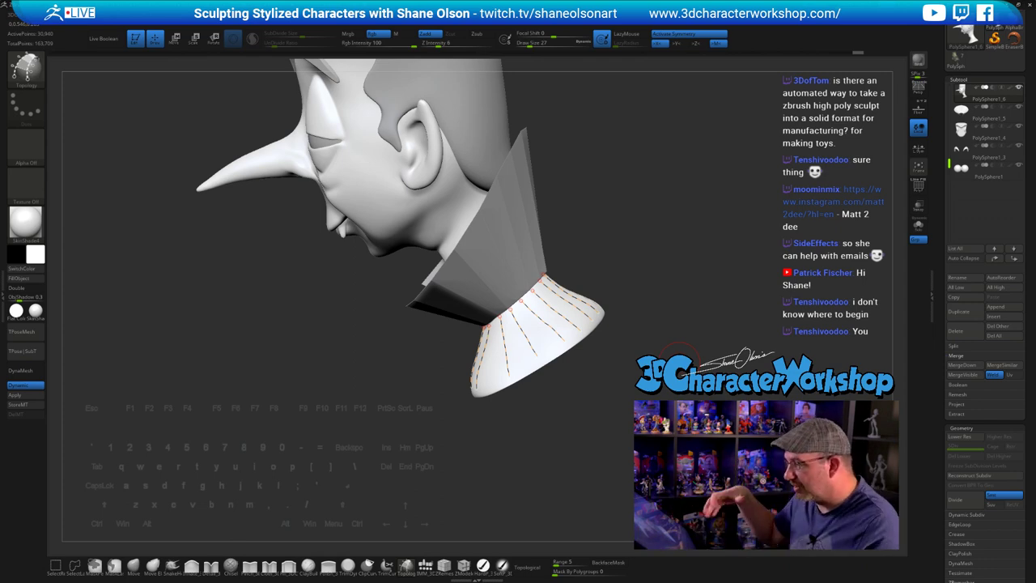
- Draw a topology curve across the upper ends of the radial curves just below the collar, using draw size 64
{"action": "right_click_drag", "start_coordinate": [670, 346], "coordinate": [678, 341]}
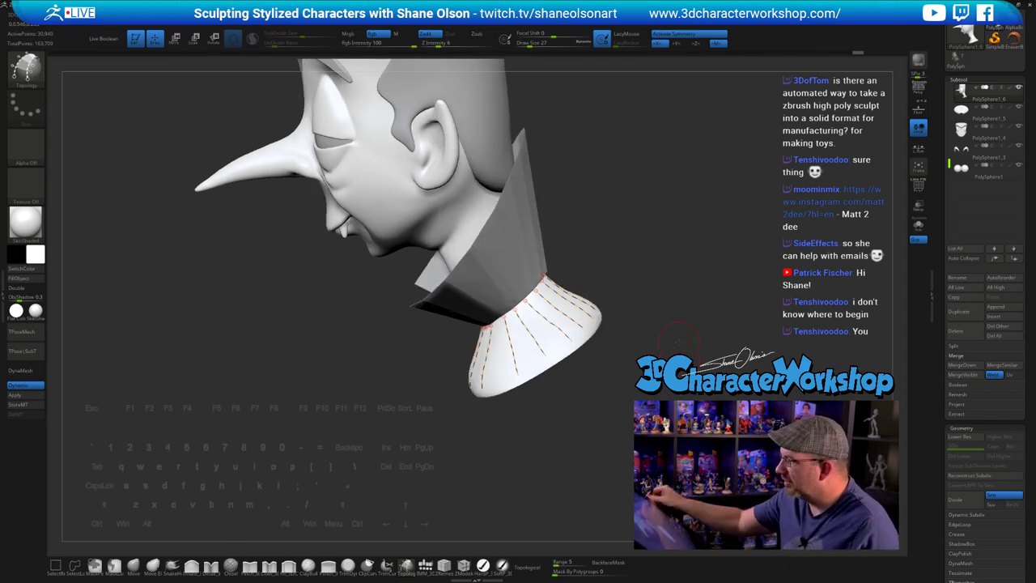
{"action": "left_click_drag", "start_coordinate": [678, 341], "coordinate": [728, 356]}
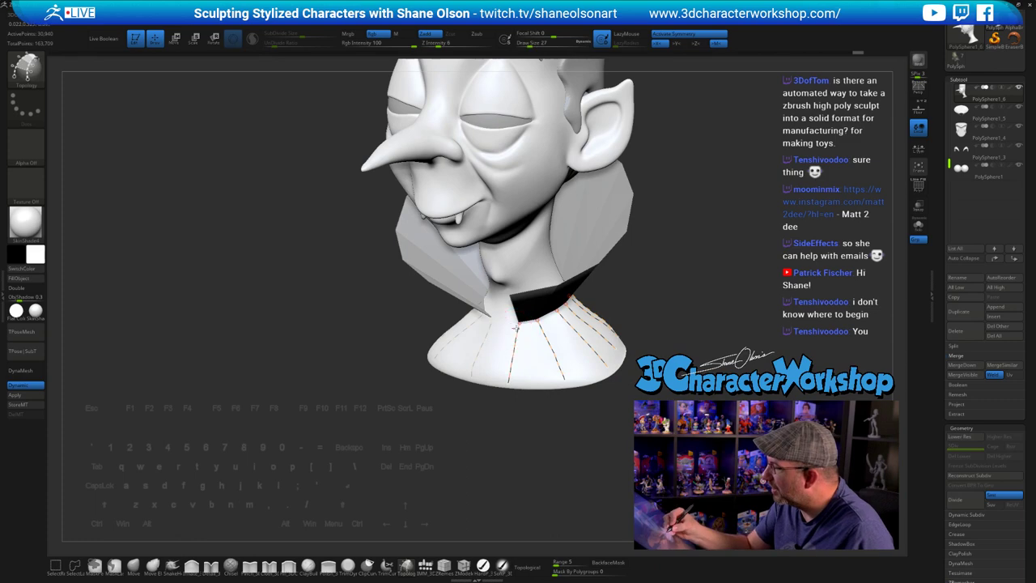
{"action": "mouse_move", "coordinate": [648, 344]}
{"action": "left_mouse_down"}
{"action": "mouse_move", "coordinate": [584, 356]}
{"action": "mouse_move", "coordinate": [595, 396]}
{"action": "mouse_move", "coordinate": [611, 384]}
{"action": "left_mouse_up"}
{"action": "key", "text": "s"}
{"action": "left_click_drag", "start_coordinate": [538, 362], "coordinate": [531, 359]}
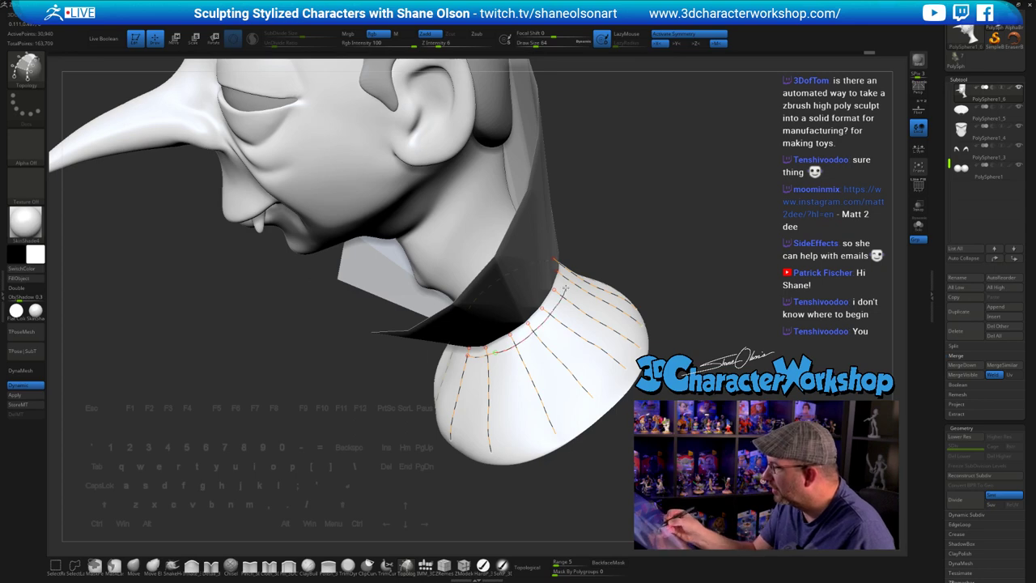
{"action": "right_click_drag", "start_coordinate": [560, 285], "coordinate": [544, 298]}
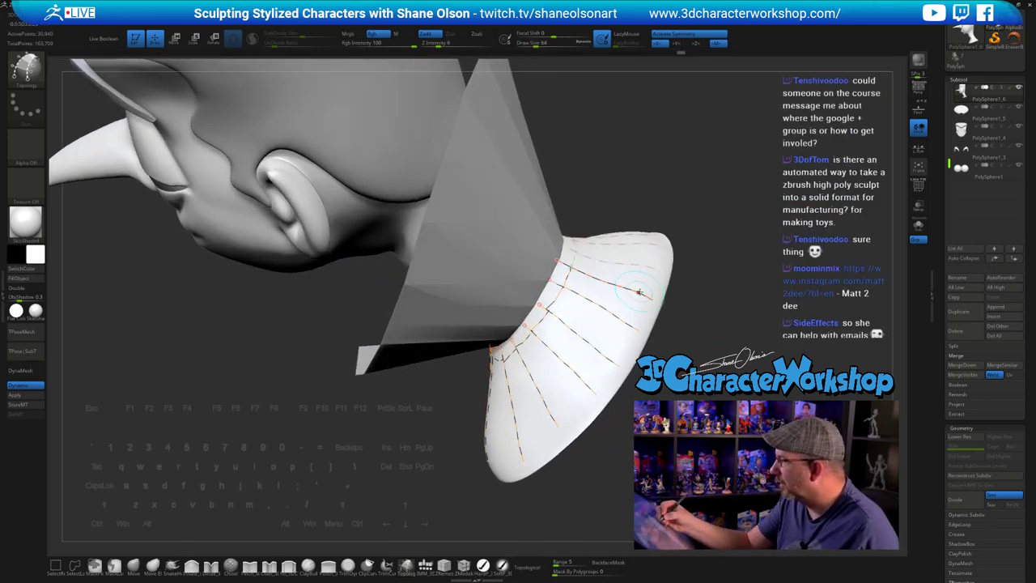
- Draw lower and middle topology curves across the radial curves around the neck base, forming a grid of quads
{"action": "left_click_drag", "start_coordinate": [522, 434], "coordinate": [510, 440]}
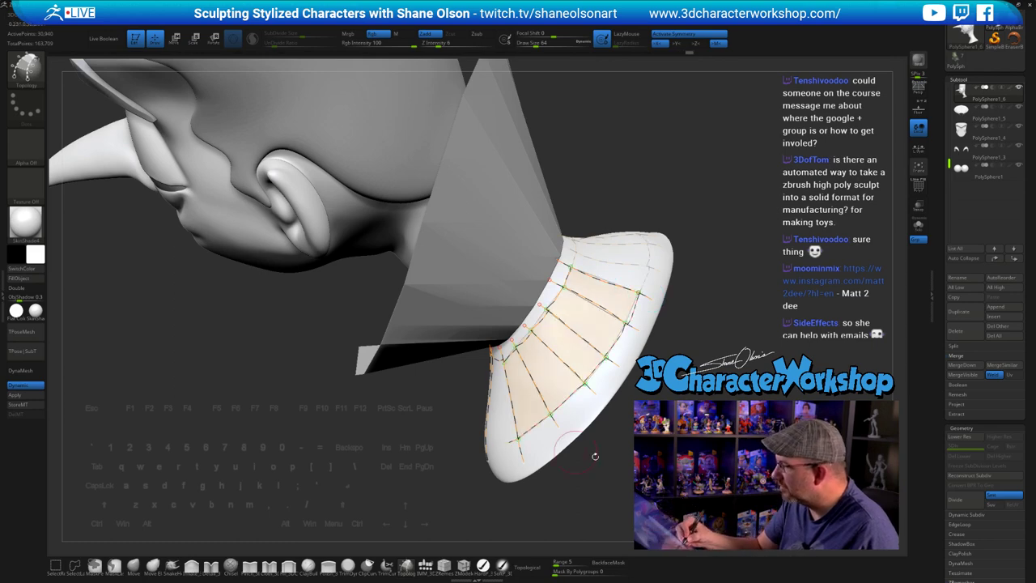
{"action": "left_click_drag", "start_coordinate": [594, 456], "coordinate": [740, 437]}
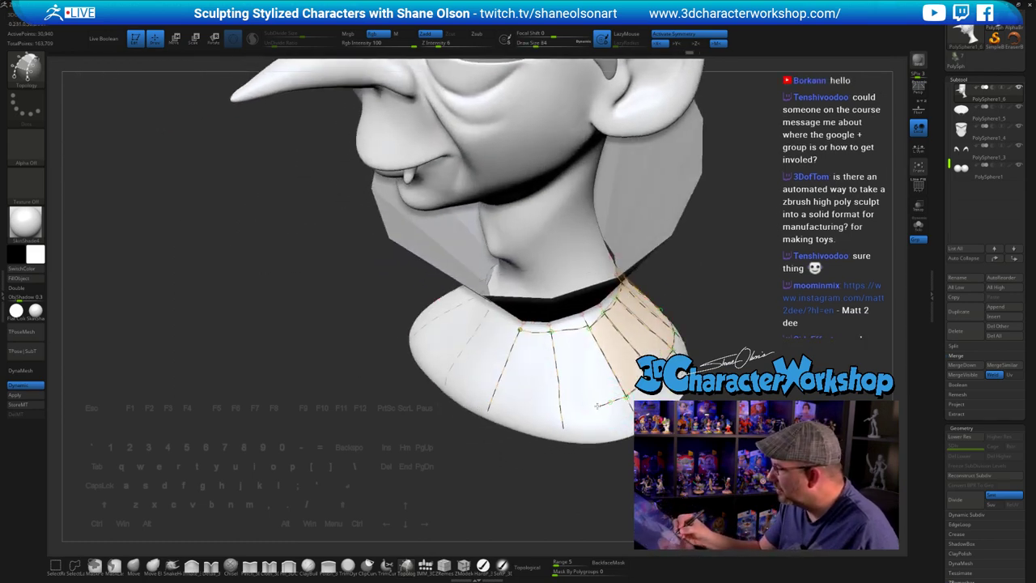
{"action": "left_click_drag", "start_coordinate": [518, 398], "coordinate": [493, 392]}
{"action": "left_click_drag", "start_coordinate": [477, 469], "coordinate": [291, 498]}
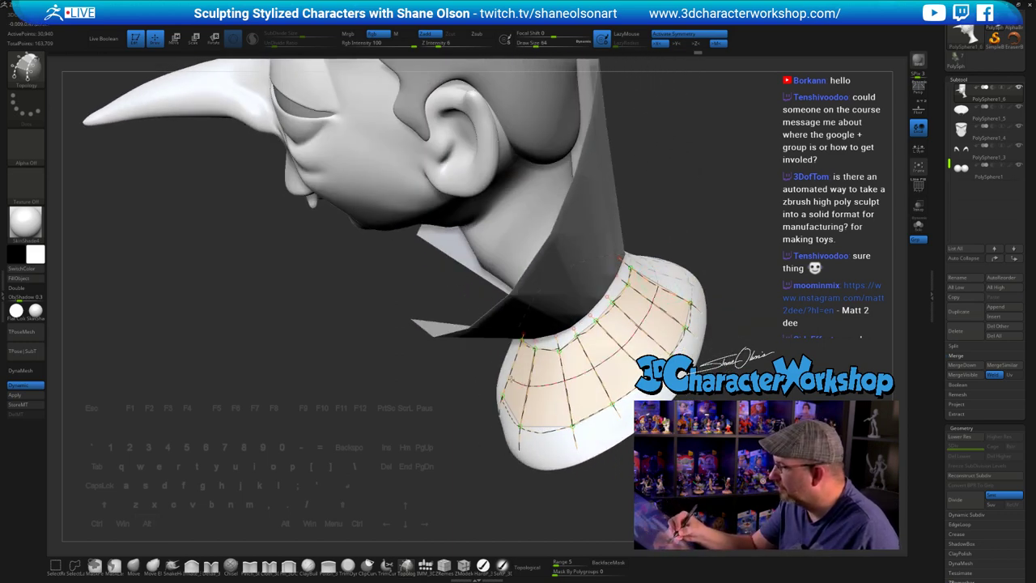
{"action": "left_click_drag", "start_coordinate": [510, 379], "coordinate": [508, 377]}
{"action": "mouse_move", "coordinate": [356, 465]}
{"action": "left_mouse_down"}
{"action": "mouse_move", "coordinate": [465, 451]}
{"action": "mouse_move", "coordinate": [406, 465]}
{"action": "mouse_move", "coordinate": [405, 425]}
{"action": "mouse_move", "coordinate": [387, 437]}
{"action": "mouse_move", "coordinate": [390, 422]}
{"action": "mouse_move", "coordinate": [359, 443]}
{"action": "left_mouse_up"}
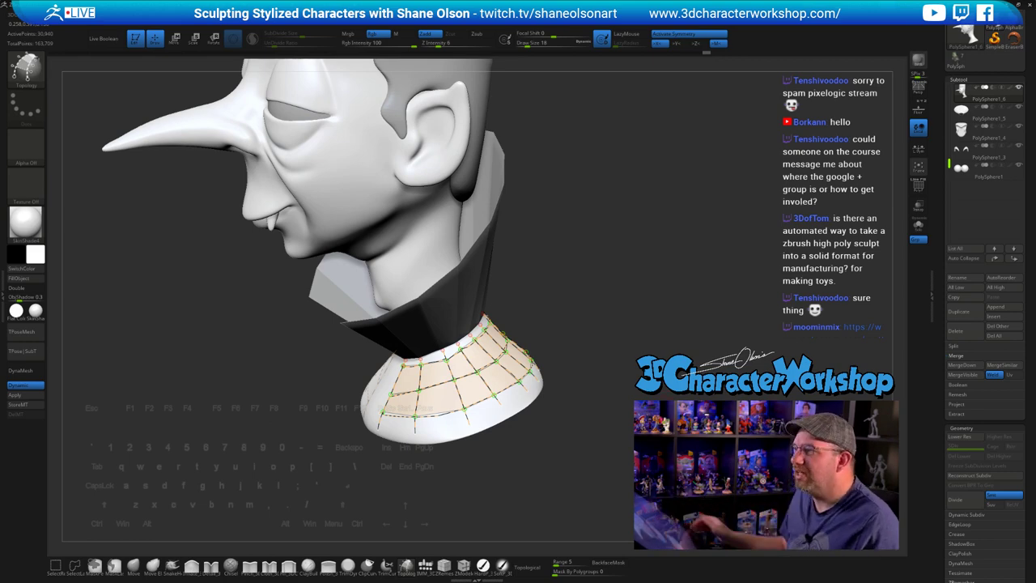
- Set the draw size to 1 and generate a mesh from the topology curves on the neck base
{"action": "right_click_drag", "start_coordinate": [687, 295], "coordinate": [579, 341]}
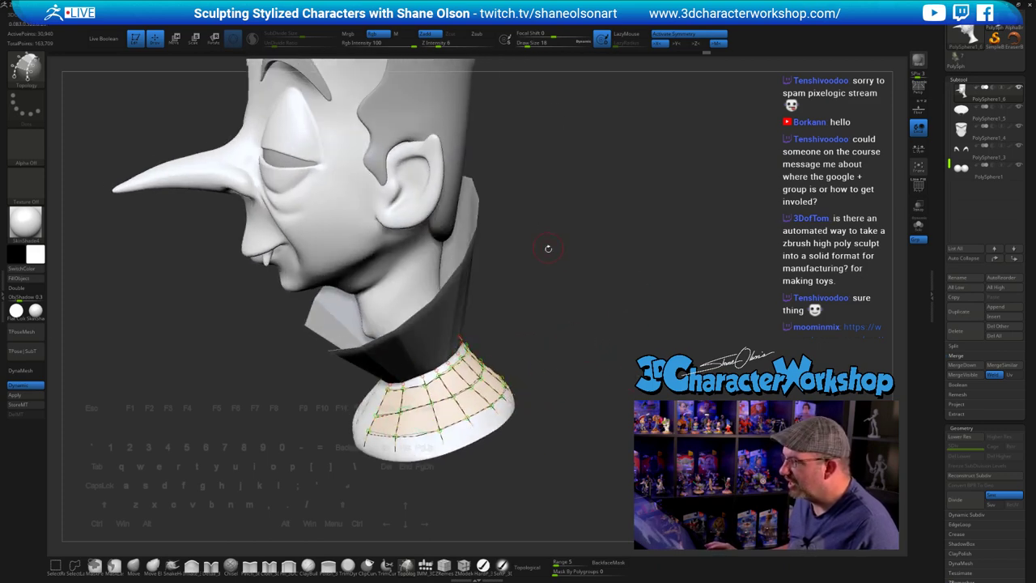
{"action": "right_click_drag", "start_coordinate": [585, 308], "coordinate": [518, 318]}
{"action": "key", "text": "s"}
{"action": "left_click_drag", "start_coordinate": [609, 316], "coordinate": [581, 316]}
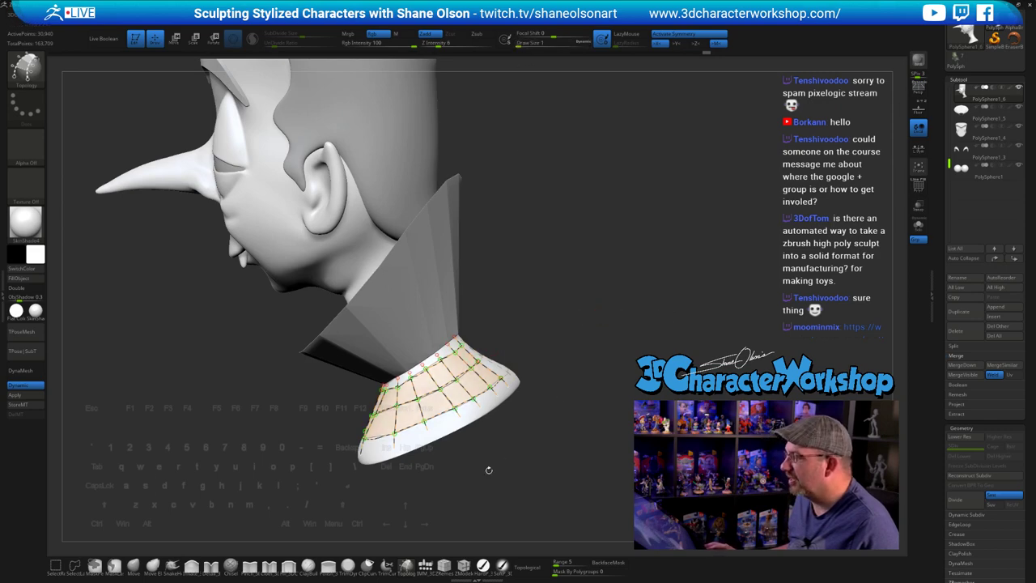
{"action": "left_click", "coordinate": [439, 429]}
{"action": "right_click_drag", "start_coordinate": [390, 396], "coordinate": [447, 380]}
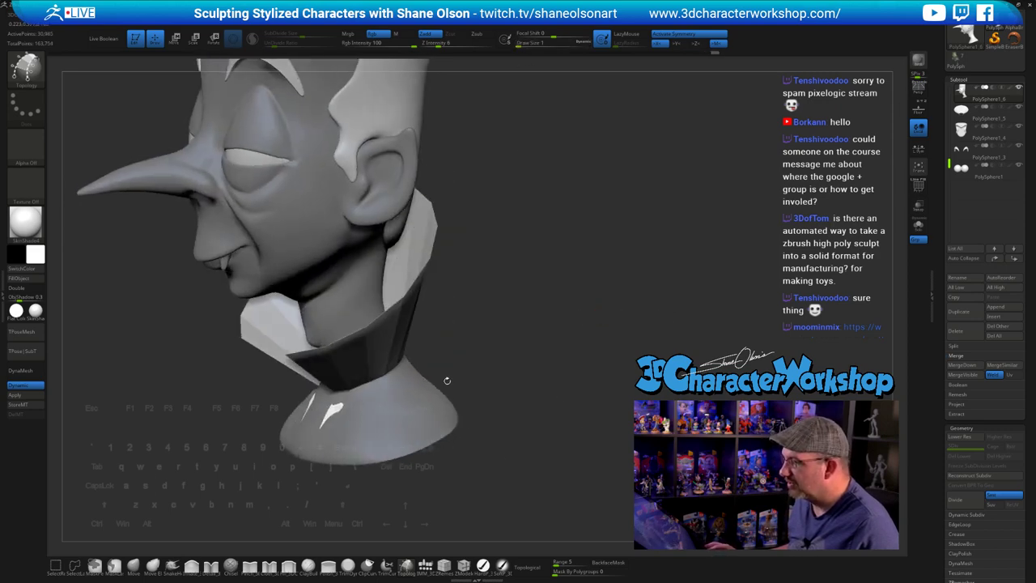
- Split the unmasked neck-base mesh into its own subtool, select it and display its polyframe
{"action": "right_click_drag", "start_coordinate": [527, 377], "coordinate": [607, 353], "text": "alt"}
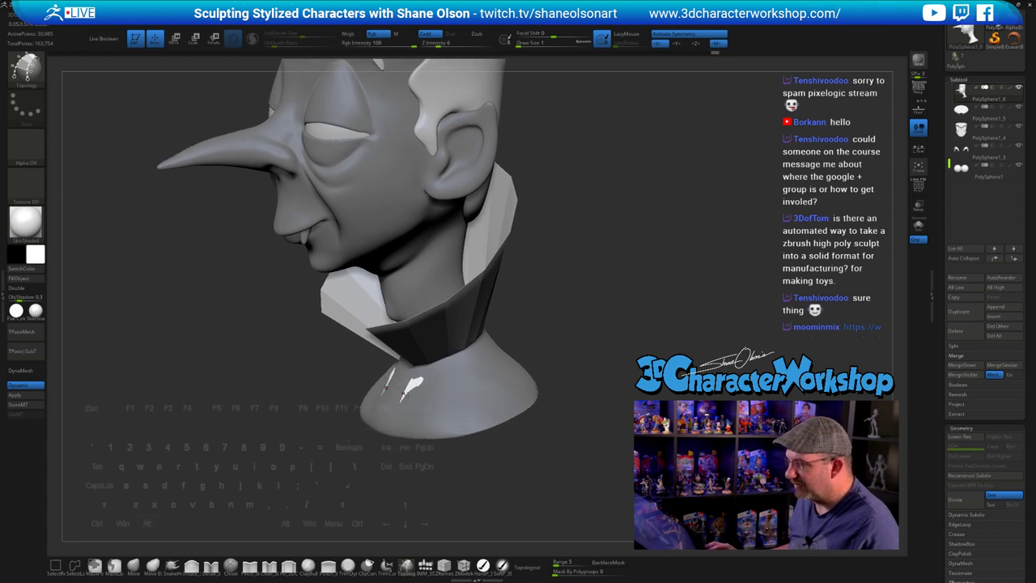
{"action": "key", "text": "space"}
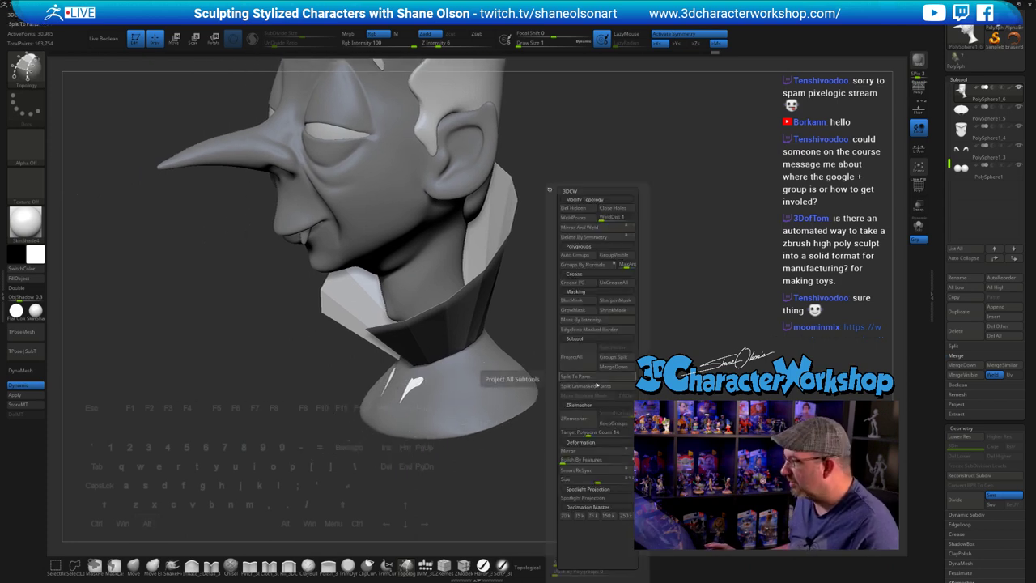
{"action": "left_click", "coordinate": [578, 387]}
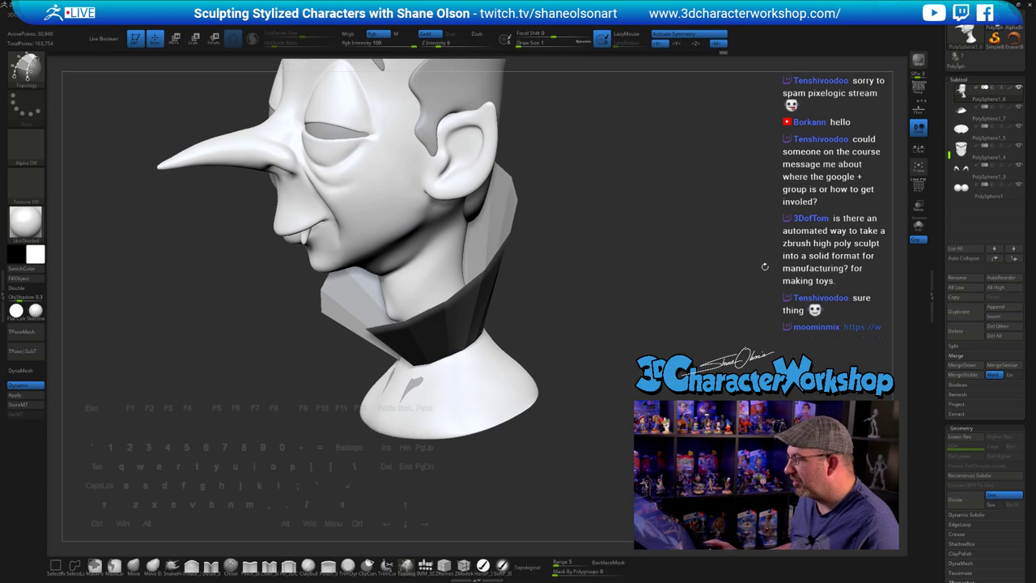
{"action": "key", "text": "Down"}
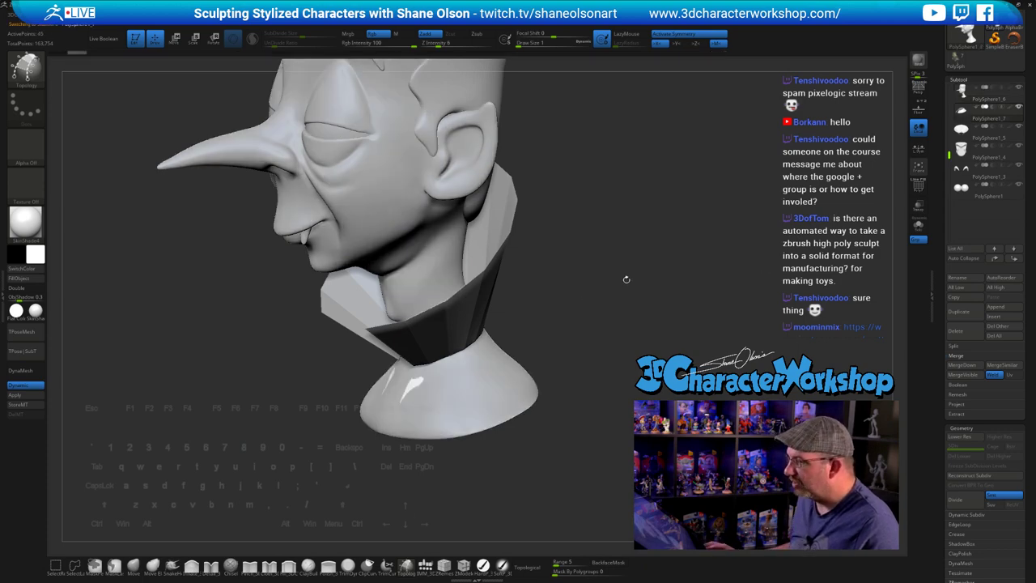
{"action": "key", "text": "shift"}
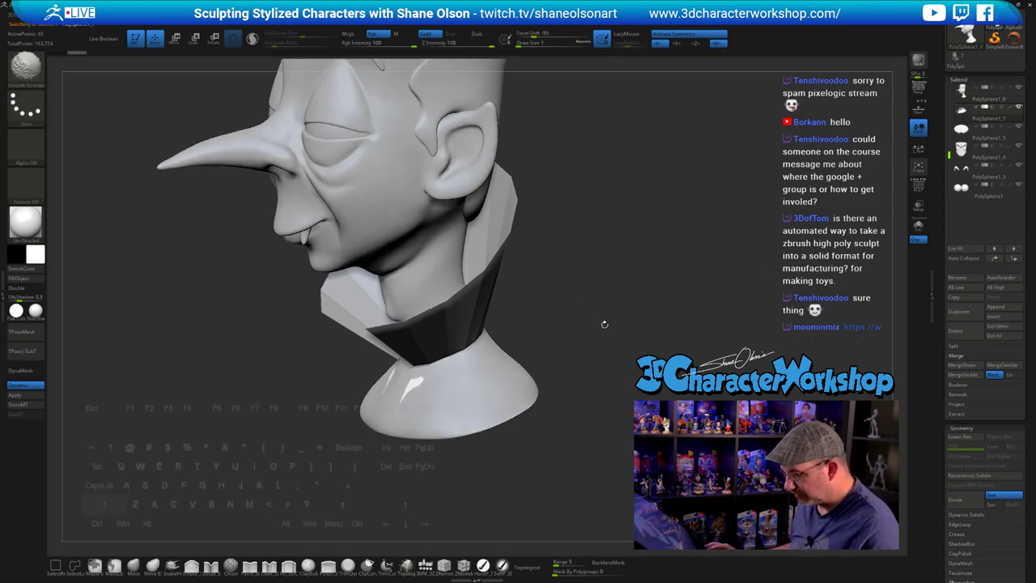
{"action": "left_click_drag", "start_coordinate": [599, 321], "coordinate": [617, 373]}
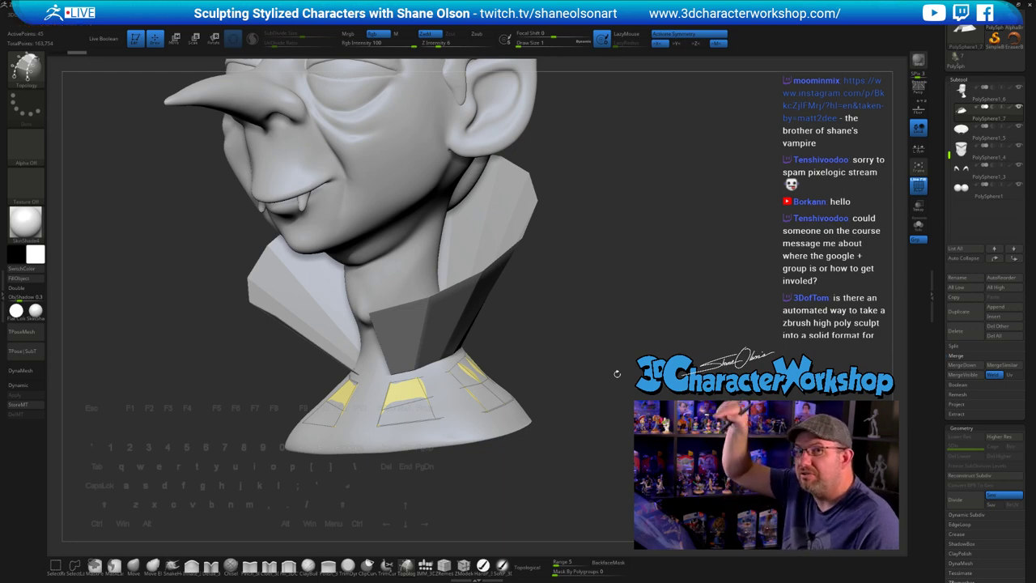
- Adjust the front and side points of the new clothing piece just below the collar using the Move brush at draw size 20
{"action": "left_click", "coordinate": [134, 567]}
{"action": "key", "text": "s"}
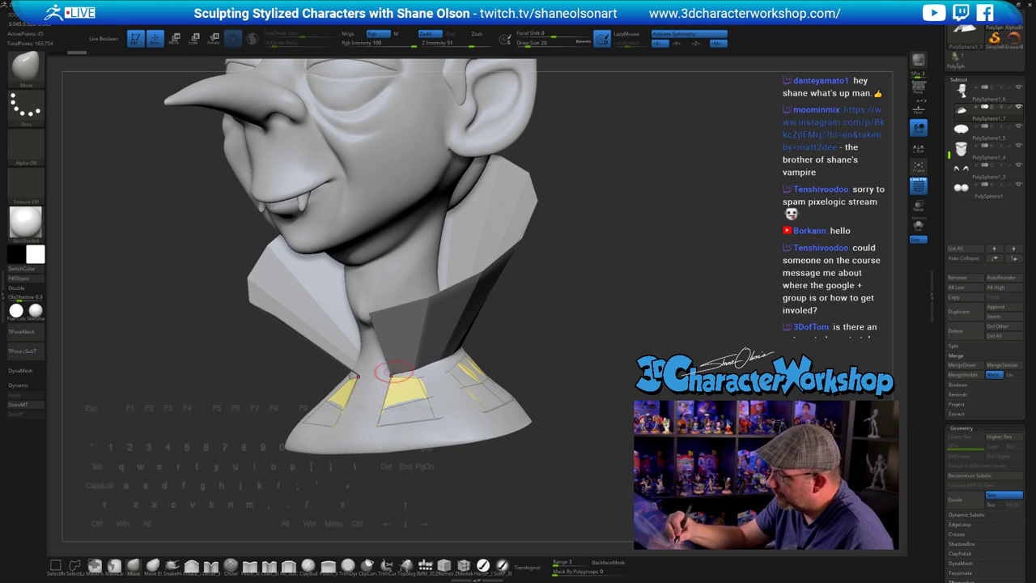
{"action": "left_click_drag", "start_coordinate": [594, 382], "coordinate": [526, 405]}
{"action": "left_click_drag", "start_coordinate": [417, 384], "coordinate": [421, 387]}
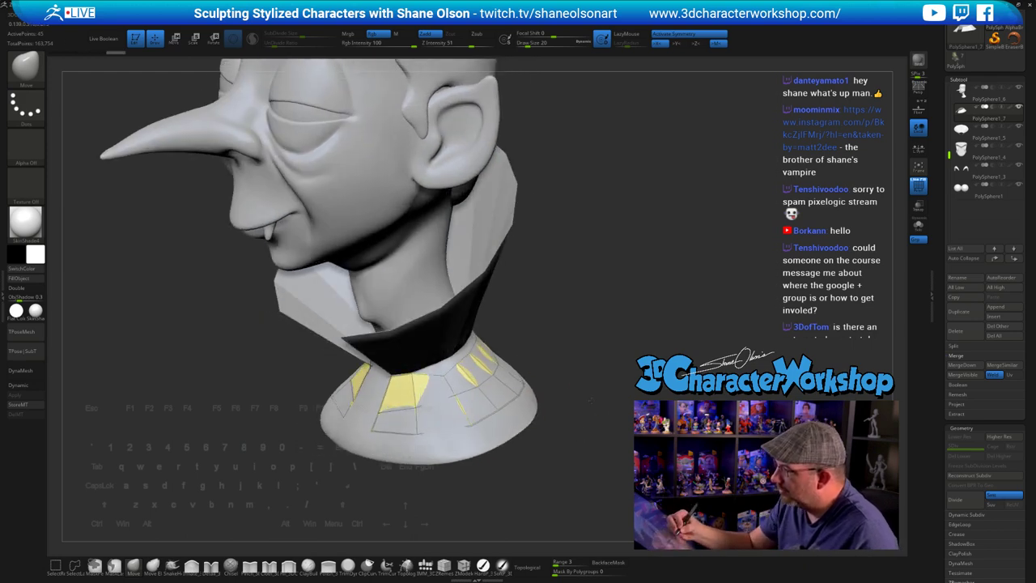
{"action": "left_click_drag", "start_coordinate": [590, 400], "coordinate": [564, 387]}
{"action": "left_click_drag", "start_coordinate": [441, 376], "coordinate": [451, 380]}
{"action": "mouse_move", "coordinate": [452, 362]}
{"action": "right_mouse_down"}
{"action": "mouse_move", "coordinate": [450, 350]}
{"action": "mouse_move", "coordinate": [489, 338]}
{"action": "right_mouse_up"}
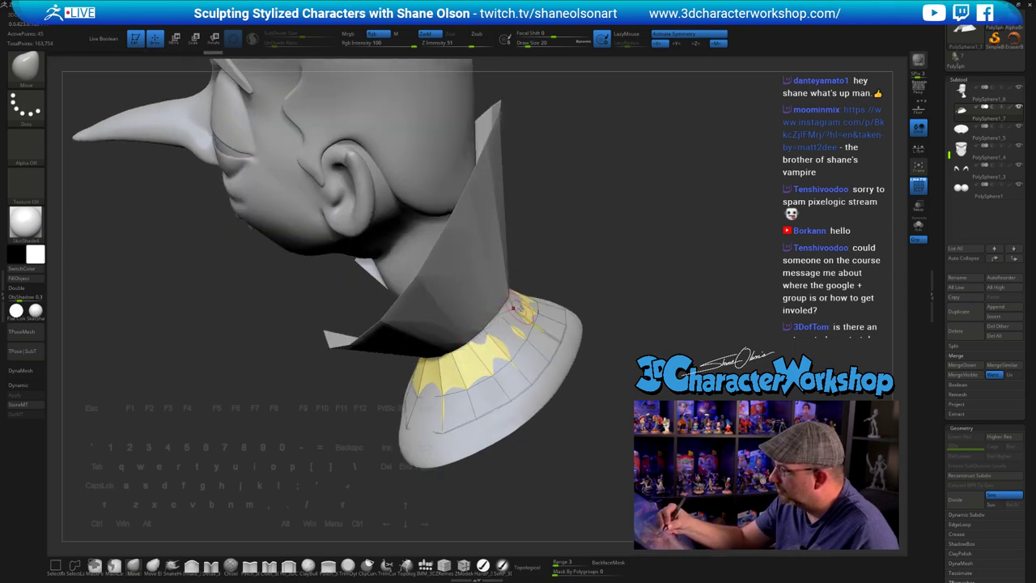
- Flare the back and rear side of the clothing piece outward from the neck base with the Move brush at draw size 94
{"action": "right_click_drag", "start_coordinate": [530, 310], "coordinate": [566, 346]}
{"action": "mouse_move", "coordinate": [566, 348]}
{"action": "left_mouse_down"}
{"action": "mouse_move", "coordinate": [584, 357]}
{"action": "mouse_move", "coordinate": [573, 386]}
{"action": "mouse_move", "coordinate": [541, 404]}
{"action": "mouse_move", "coordinate": [578, 394]}
{"action": "left_mouse_up"}
{"action": "mouse_move", "coordinate": [601, 404]}
{"action": "right_mouse_down"}
{"action": "mouse_move", "coordinate": [624, 412]}
{"action": "mouse_move", "coordinate": [598, 434]}
{"action": "mouse_move", "coordinate": [622, 434]}
{"action": "right_mouse_up"}
{"action": "mouse_move", "coordinate": [593, 398]}
{"action": "left_mouse_down"}
{"action": "mouse_move", "coordinate": [576, 368]}
{"action": "mouse_move", "coordinate": [545, 394]}
{"action": "left_mouse_up"}
{"action": "right_click_drag", "start_coordinate": [637, 376], "coordinate": [676, 369]}
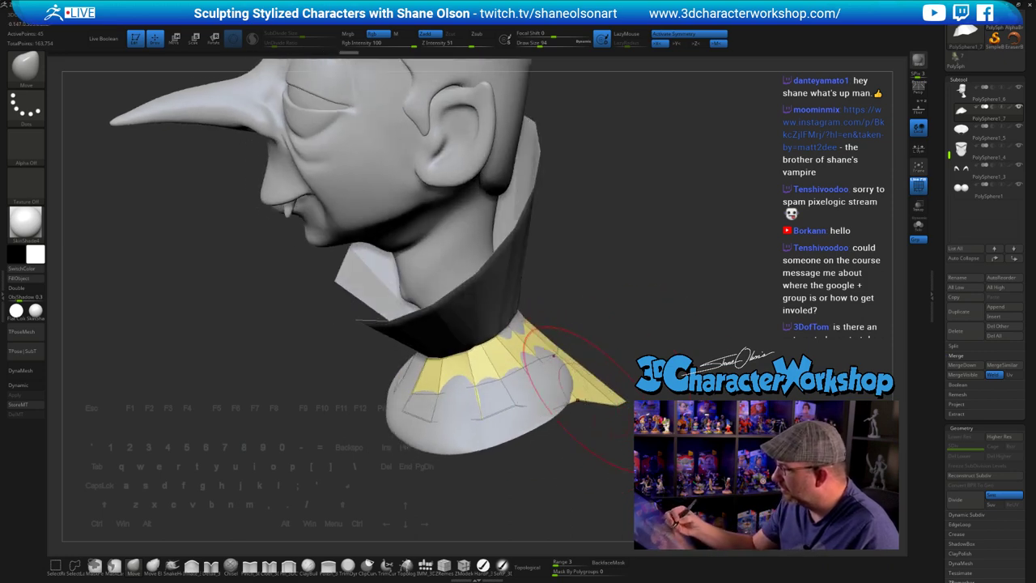
{"action": "mouse_move", "coordinate": [587, 384]}
{"action": "left_mouse_down"}
{"action": "mouse_move", "coordinate": [591, 414]}
{"action": "mouse_move", "coordinate": [544, 421]}
{"action": "left_mouse_up"}
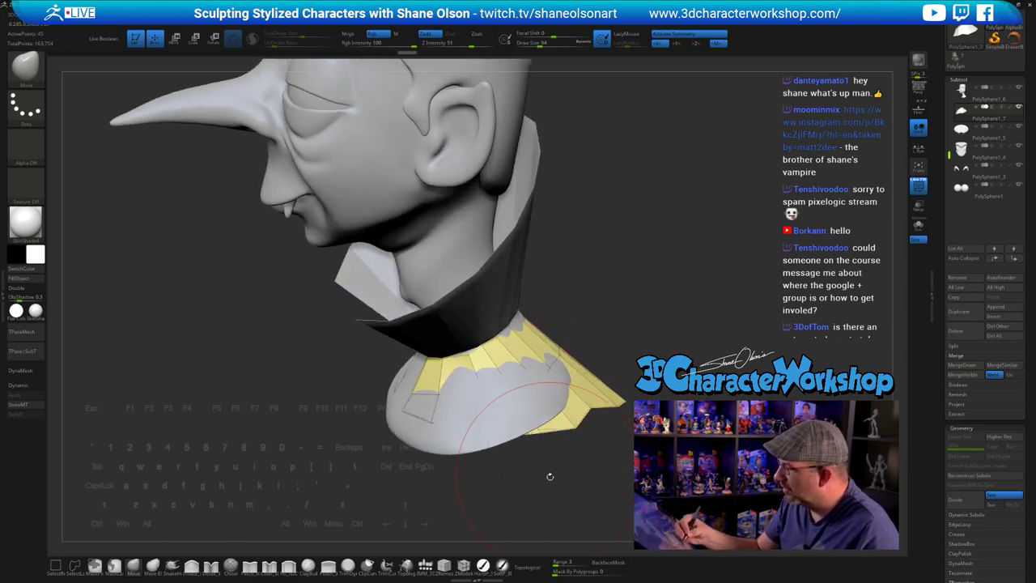
- Pull the front panels of the clothing piece outward over the neck base and even out their edges
{"action": "right_click_drag", "start_coordinate": [548, 479], "coordinate": [493, 452]}
{"action": "left_click_drag", "start_coordinate": [457, 488], "coordinate": [546, 477]}
{"action": "right_click_drag", "start_coordinate": [415, 374], "coordinate": [480, 396]}
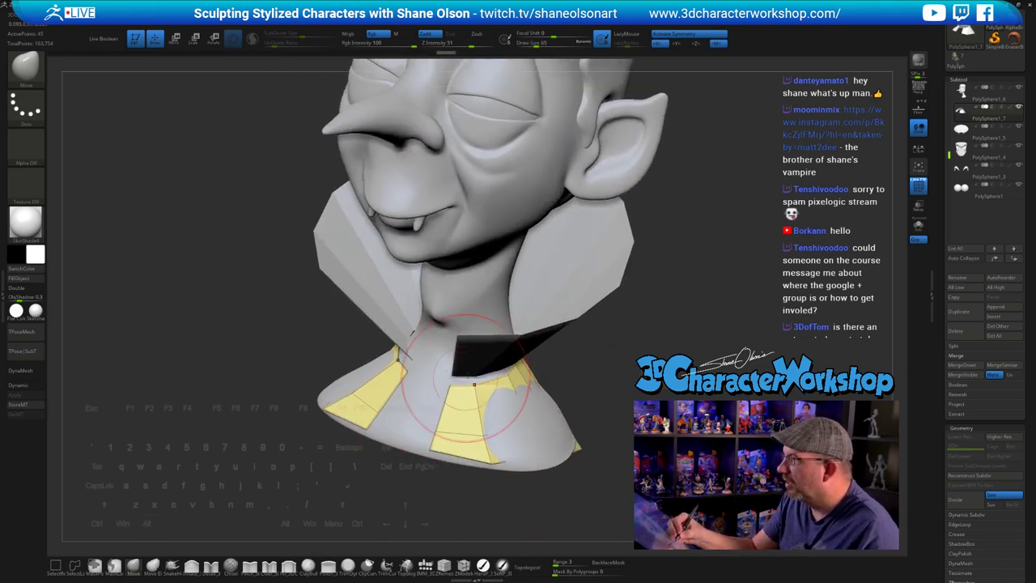
{"action": "right_click_drag", "start_coordinate": [592, 478], "coordinate": [521, 386]}
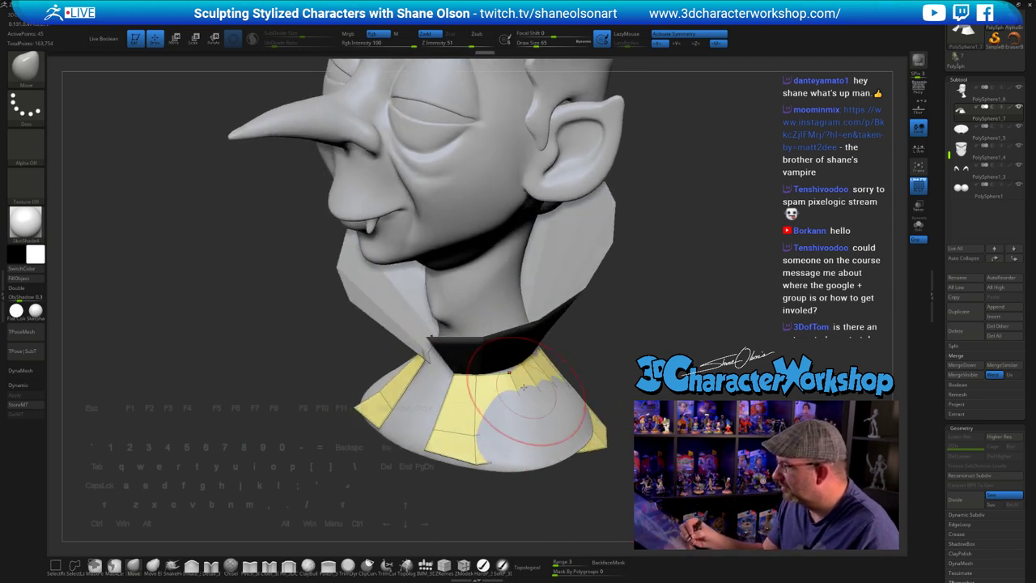
{"action": "mouse_move", "coordinate": [450, 454]}
{"action": "left_mouse_down"}
{"action": "mouse_move", "coordinate": [432, 463]}
{"action": "mouse_move", "coordinate": [443, 414]}
{"action": "mouse_move", "coordinate": [488, 400]}
{"action": "left_mouse_up"}
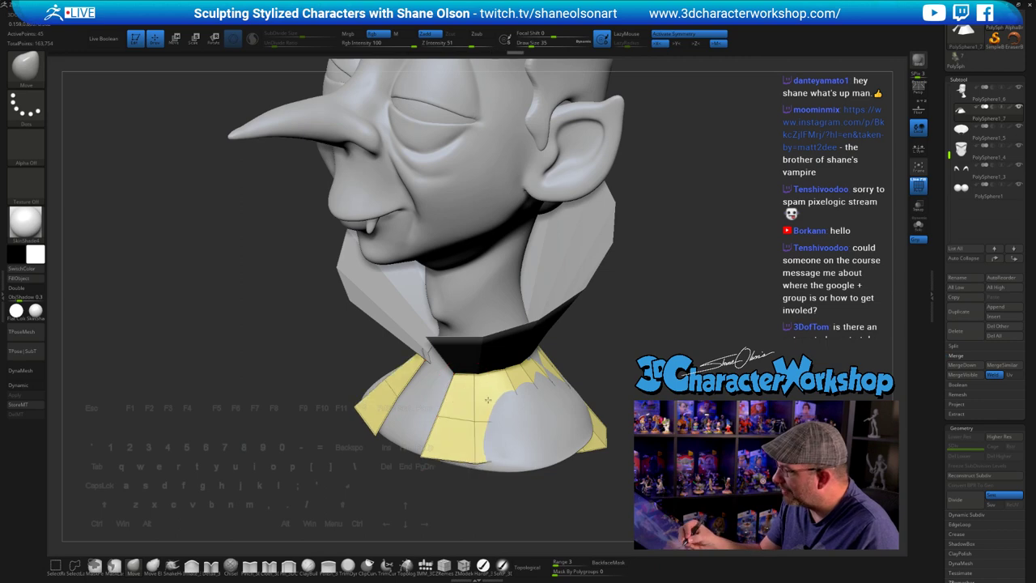
{"action": "right_click_drag", "start_coordinate": [538, 410], "coordinate": [557, 413]}
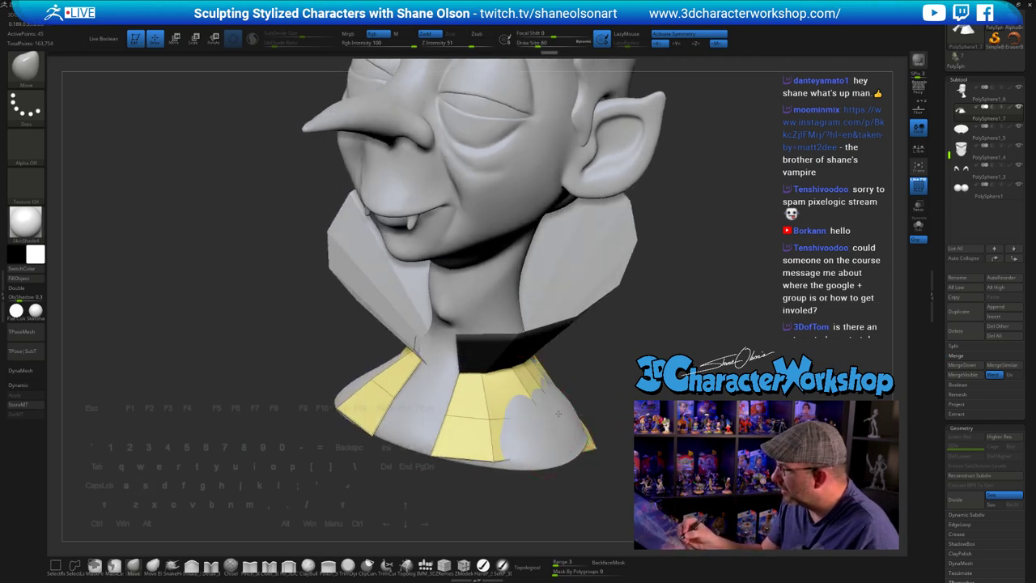
- Pull the lower side edge of the clothing piece down and outward with the Move brush at draw size 51
{"action": "right_click_drag", "start_coordinate": [733, 453], "coordinate": [660, 463]}
{"action": "key", "text": "["}
{"action": "right_click_drag", "start_coordinate": [534, 462], "coordinate": [543, 474]}
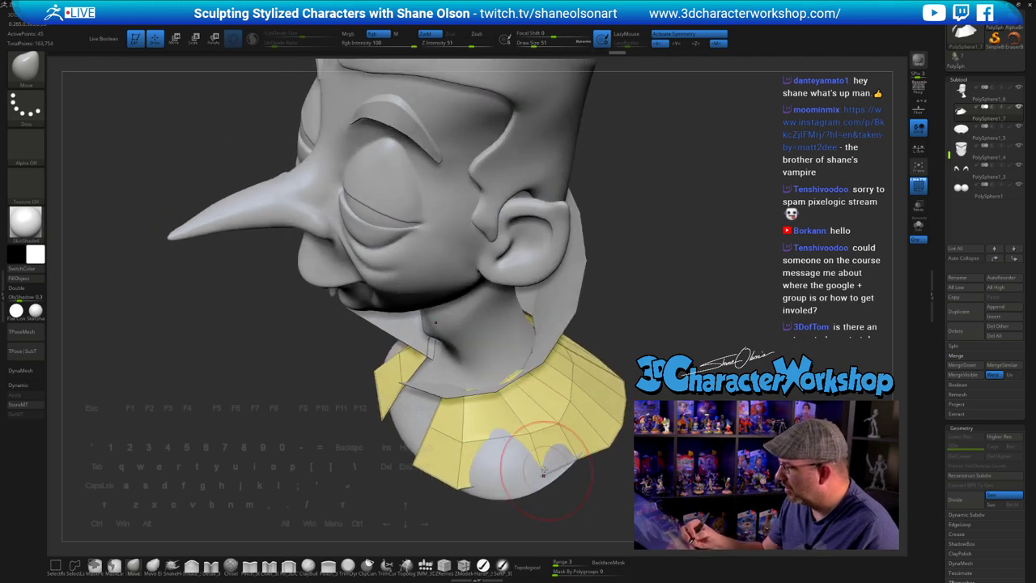
{"action": "left_click_drag", "start_coordinate": [520, 511], "coordinate": [509, 524]}
{"action": "right_click_drag", "start_coordinate": [502, 438], "coordinate": [550, 469]}
{"action": "left_click_drag", "start_coordinate": [516, 483], "coordinate": [511, 491]}
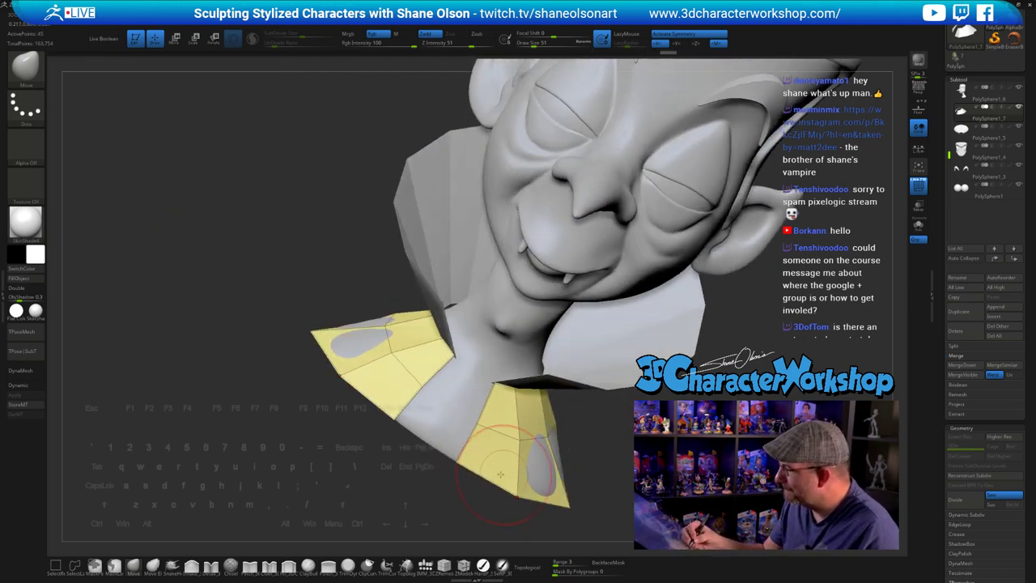
- Reposition the lower front corners of the clothing piece and widen its sides toward the shoulders
{"action": "left_click_drag", "start_coordinate": [469, 458], "coordinate": [462, 464]}
{"action": "right_click_drag", "start_coordinate": [497, 455], "coordinate": [476, 497]}
{"action": "left_click_drag", "start_coordinate": [471, 461], "coordinate": [465, 468]}
{"action": "right_click_drag", "start_coordinate": [478, 473], "coordinate": [420, 430]}
{"action": "right_click_drag", "start_coordinate": [567, 426], "coordinate": [615, 416]}
{"action": "left_click_drag", "start_coordinate": [570, 424], "coordinate": [590, 419]}
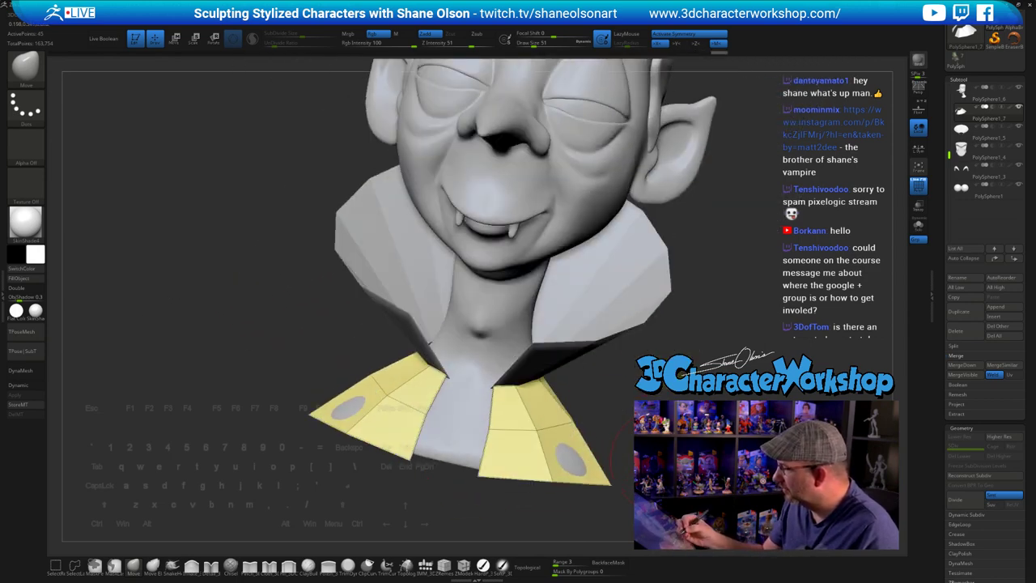
- Shape the shoulder corners of the clothing piece and adjust its upper edge toward the back of the collar
{"action": "right_click_drag", "start_coordinate": [592, 420], "coordinate": [526, 445]}
{"action": "left_click_drag", "start_coordinate": [610, 406], "coordinate": [619, 412]}
{"action": "left_click_drag", "start_coordinate": [620, 458], "coordinate": [627, 466]}
{"action": "right_click_drag", "start_coordinate": [623, 453], "coordinate": [643, 388]}
{"action": "left_click_drag", "start_coordinate": [602, 405], "coordinate": [610, 397]}
{"action": "right_click_drag", "start_coordinate": [599, 380], "coordinate": [518, 397]}
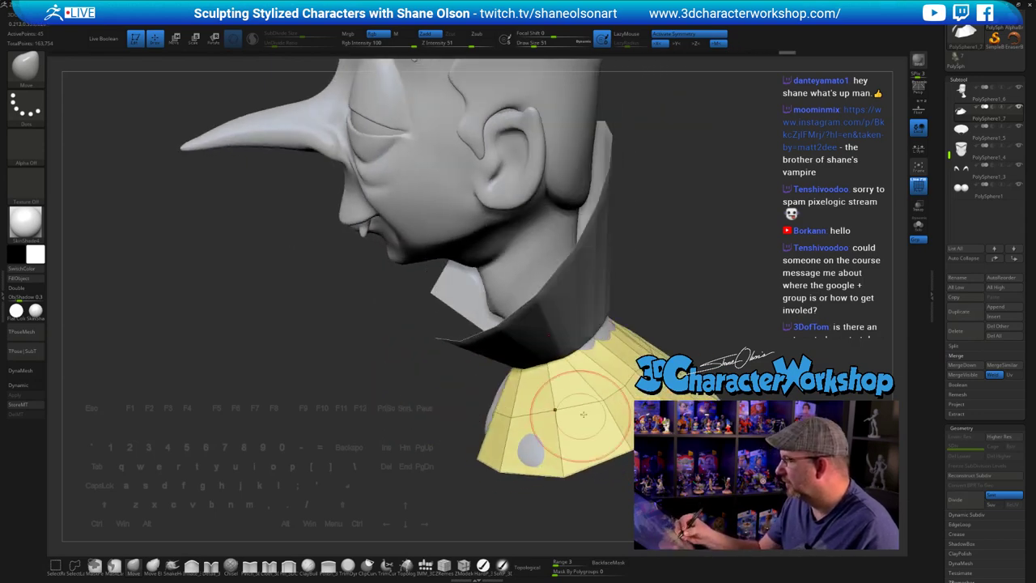
{"action": "mouse_move", "coordinate": [648, 343]}
{"action": "right_mouse_down"}
{"action": "mouse_move", "coordinate": [595, 347]}
{"action": "mouse_move", "coordinate": [611, 344]}
{"action": "right_mouse_up"}
{"action": "left_click_drag", "start_coordinate": [616, 344], "coordinate": [621, 337]}
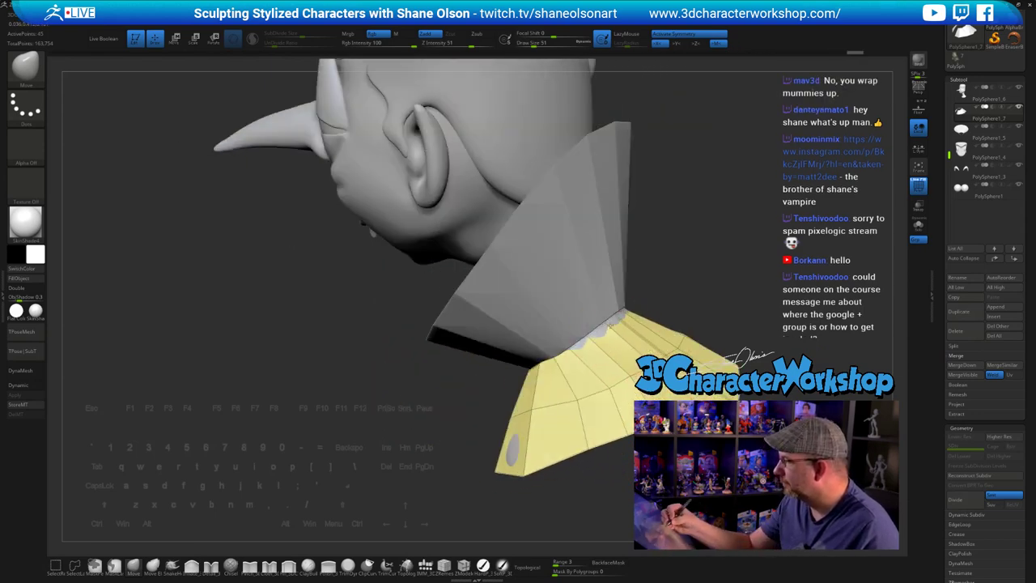
- Fit the clothing piece's upper side edge against the collar and check the bust's silhouette from the front
{"action": "right_click_drag", "start_coordinate": [596, 324], "coordinate": [647, 331]}
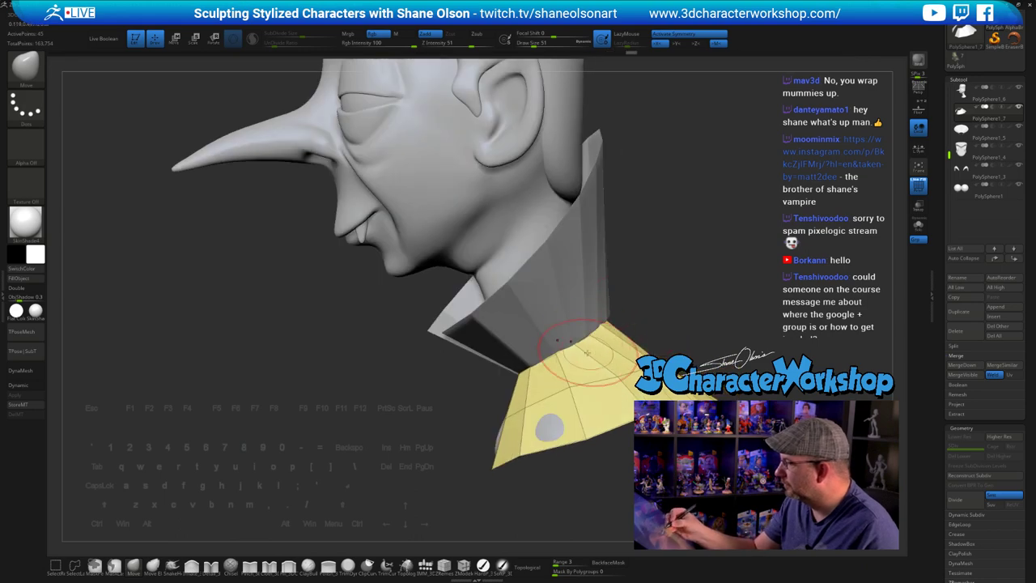
{"action": "mouse_move", "coordinate": [593, 362]}
{"action": "right_mouse_down", "text": "alt"}
{"action": "mouse_move", "coordinate": [635, 328]}
{"action": "mouse_move", "coordinate": [624, 393]}
{"action": "mouse_move", "coordinate": [608, 379]}
{"action": "mouse_move", "coordinate": [635, 381]}
{"action": "right_mouse_up", "text": "alt"}
{"action": "right_click_drag", "start_coordinate": [538, 463], "coordinate": [552, 432]}
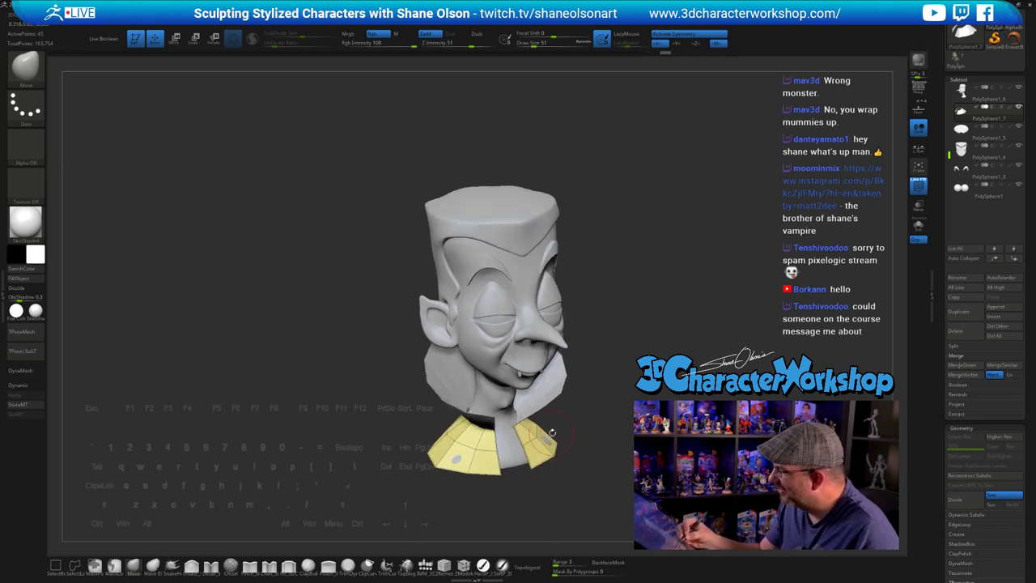
{"action": "right_click_drag", "start_coordinate": [627, 417], "coordinate": [590, 461]}
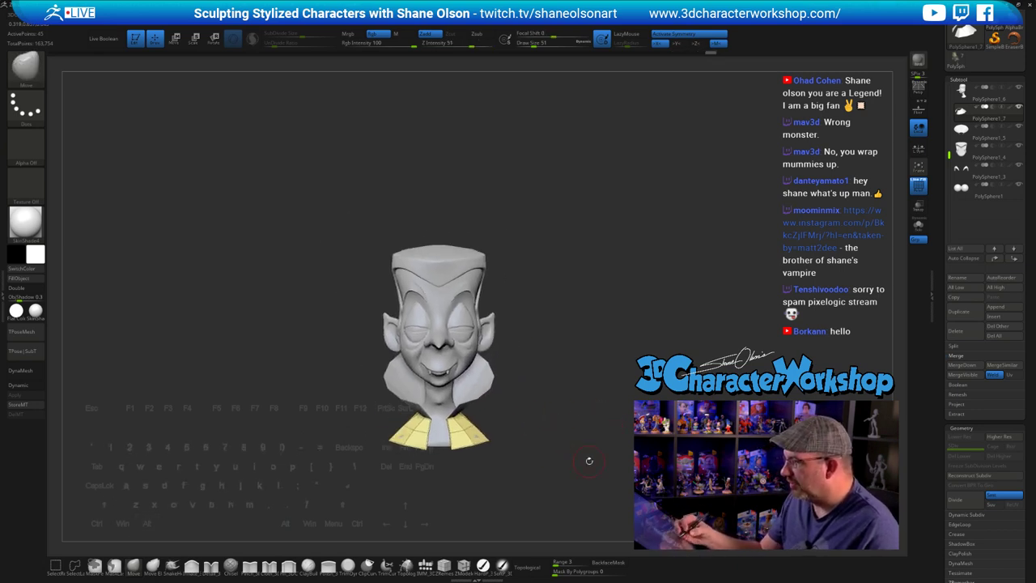
{"action": "mouse_move", "coordinate": [577, 426]}
{"action": "left_mouse_down", "text": "alt"}
{"action": "mouse_move", "coordinate": [564, 463]}
{"action": "mouse_move", "coordinate": [579, 404]}
{"action": "mouse_move", "coordinate": [555, 432]}
{"action": "mouse_move", "coordinate": [560, 423]}
{"action": "left_mouse_up", "text": "alt"}
{"action": "right_click_drag", "start_coordinate": [571, 374], "coordinate": [583, 455], "text": "alt"}
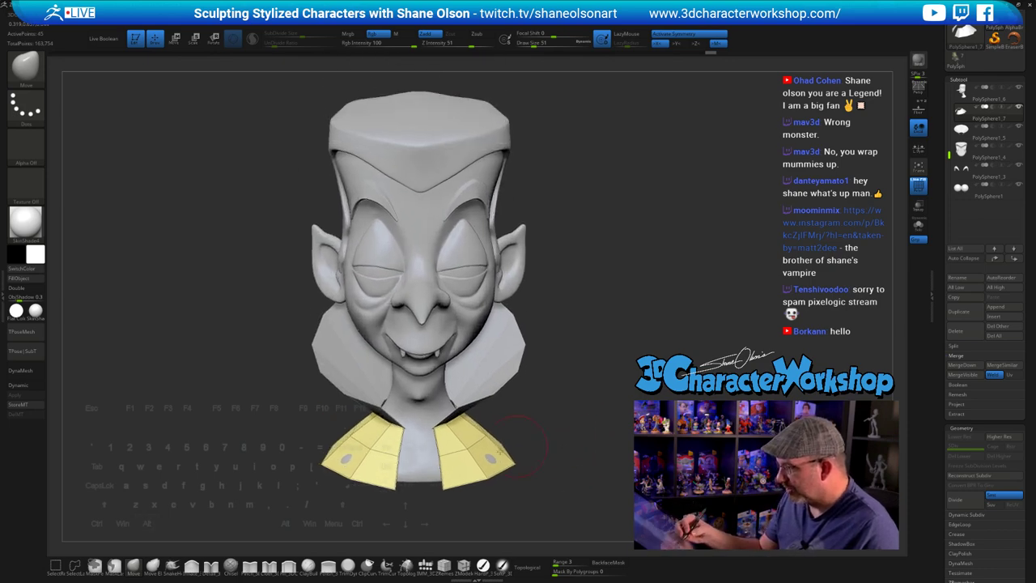
- Reselect the clothing piece and pull its shoulder points outward to cover the neck base poking through
{"action": "left_click", "coordinate": [429, 451], "text": "alt"}
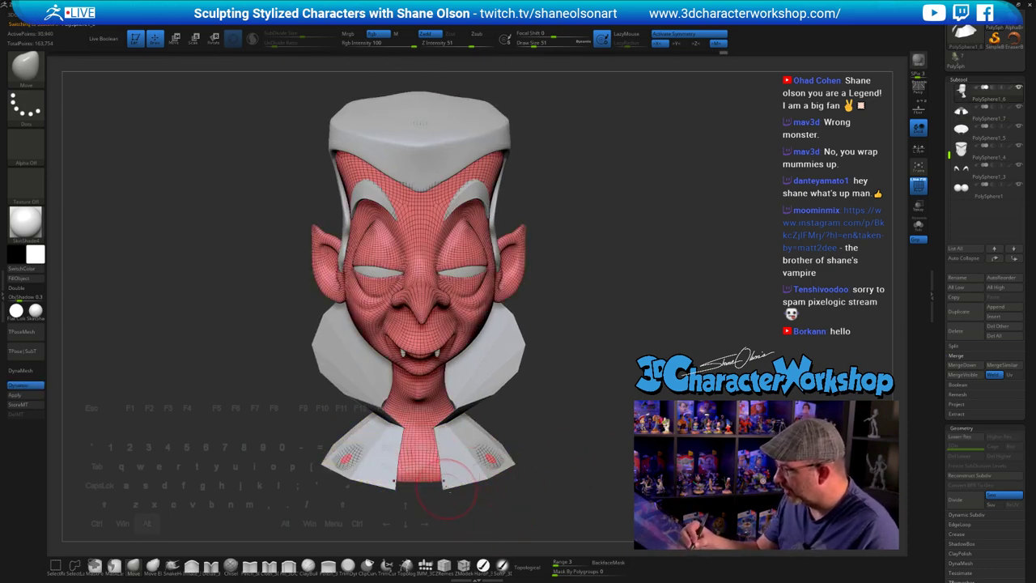
{"action": "left_click", "coordinate": [457, 467], "text": "alt"}
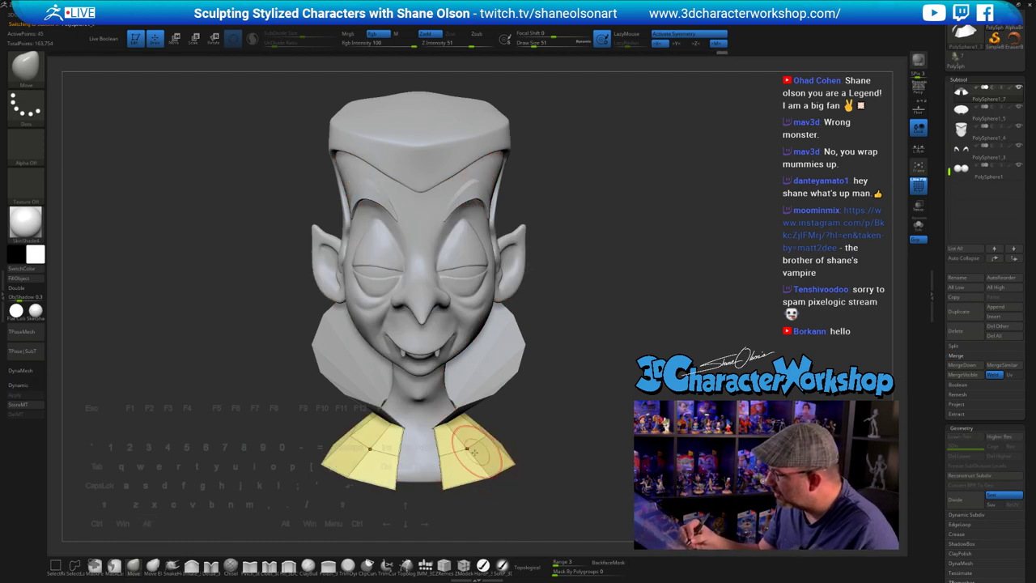
{"action": "left_click_drag", "start_coordinate": [561, 455], "coordinate": [543, 437]}
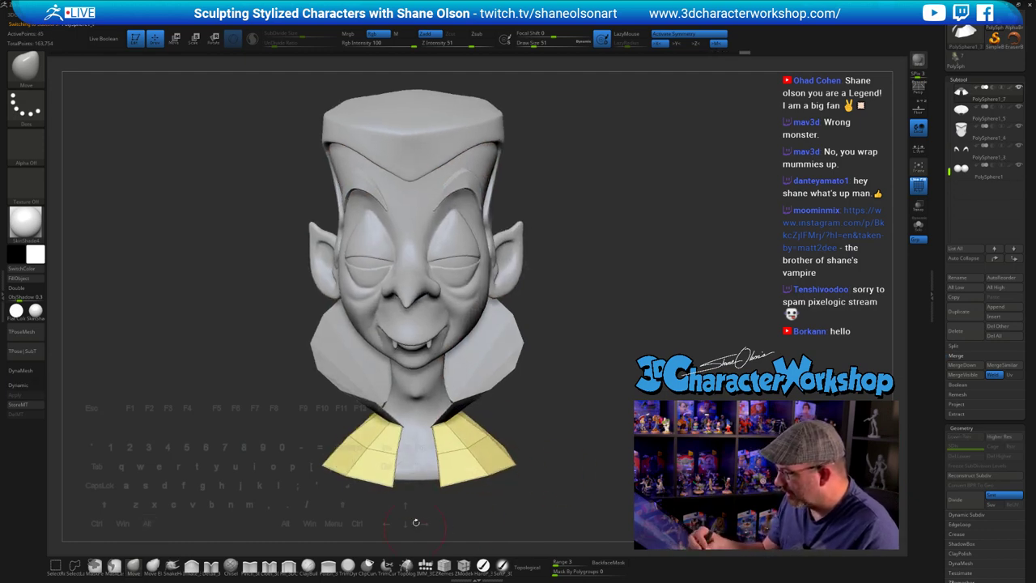
- Select the head subtool and try to insert a cylinder at the front centre of the neck base
{"action": "left_click", "coordinate": [416, 469], "text": "alt"}
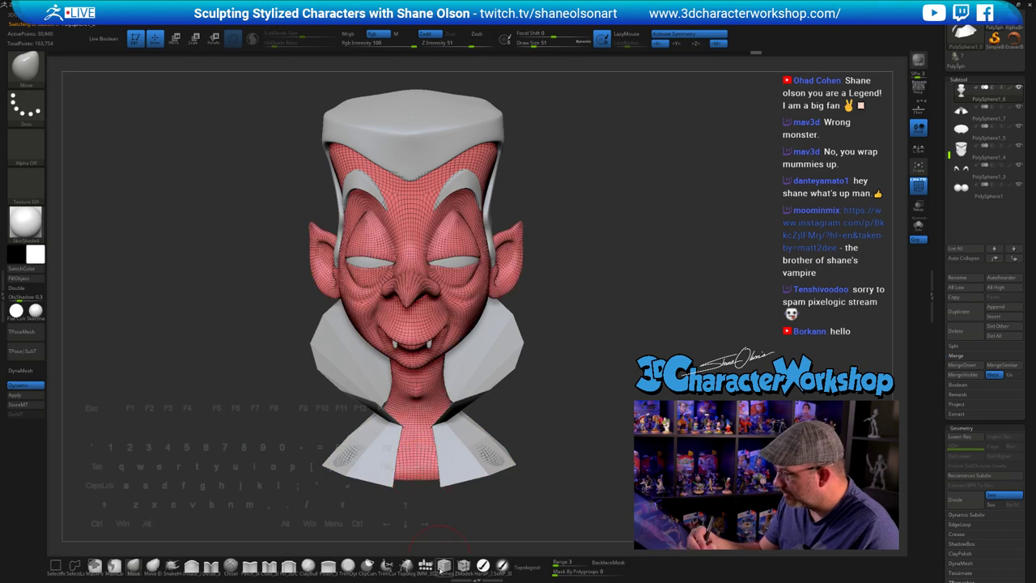
{"action": "left_click", "coordinate": [443, 565]}
{"action": "left_click_drag", "start_coordinate": [416, 472], "coordinate": [439, 471]}
{"action": "left_click_drag", "start_coordinate": [584, 444], "coordinate": [580, 413], "text": "alt"}
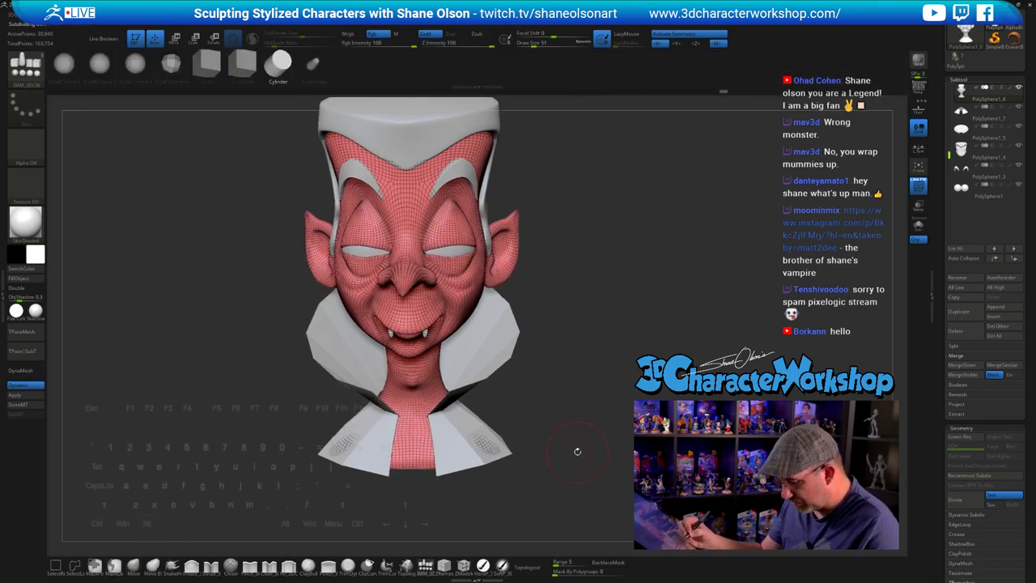
{"action": "mouse_move", "coordinate": [576, 451]}
{"action": "left_mouse_down"}
{"action": "mouse_move", "coordinate": [559, 396]}
{"action": "mouse_move", "coordinate": [566, 402]}
{"action": "left_mouse_up"}
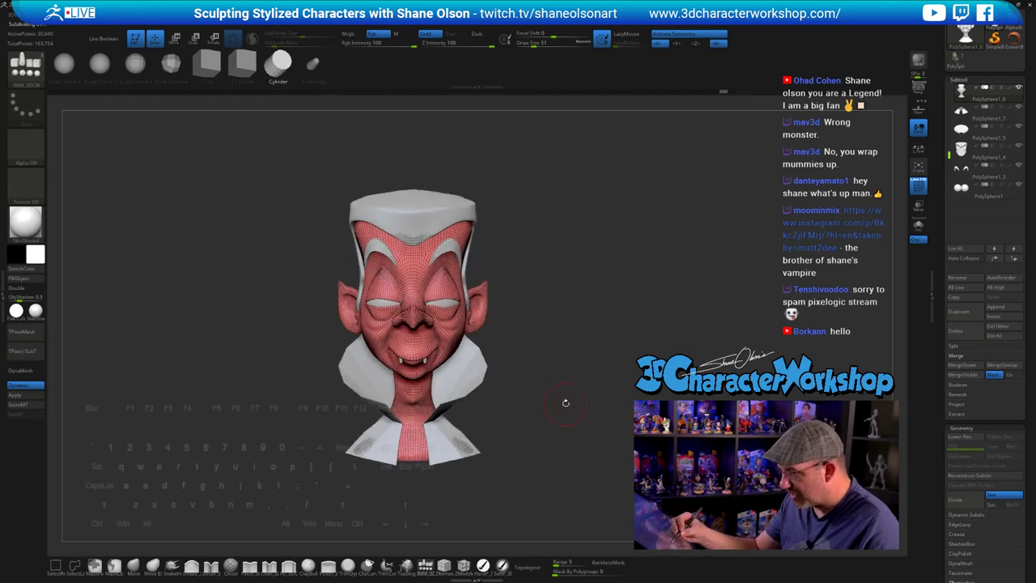
- Reset the gizmo's orientation and move it to the centre of the head mesh
{"action": "key", "text": "w"}
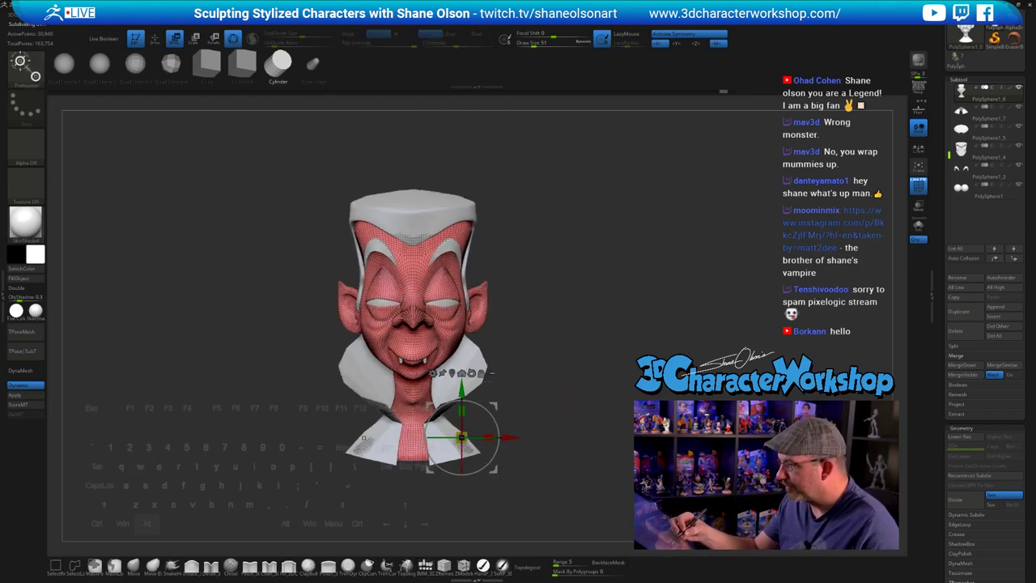
{"action": "left_click", "coordinate": [471, 373], "text": "alt"}
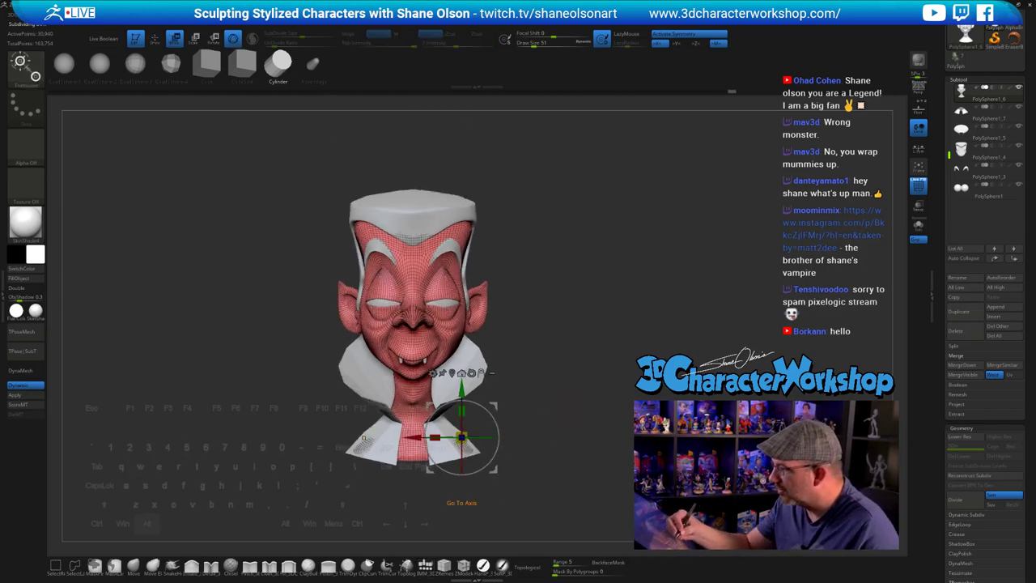
{"action": "left_click", "coordinate": [461, 373], "text": "alt"}
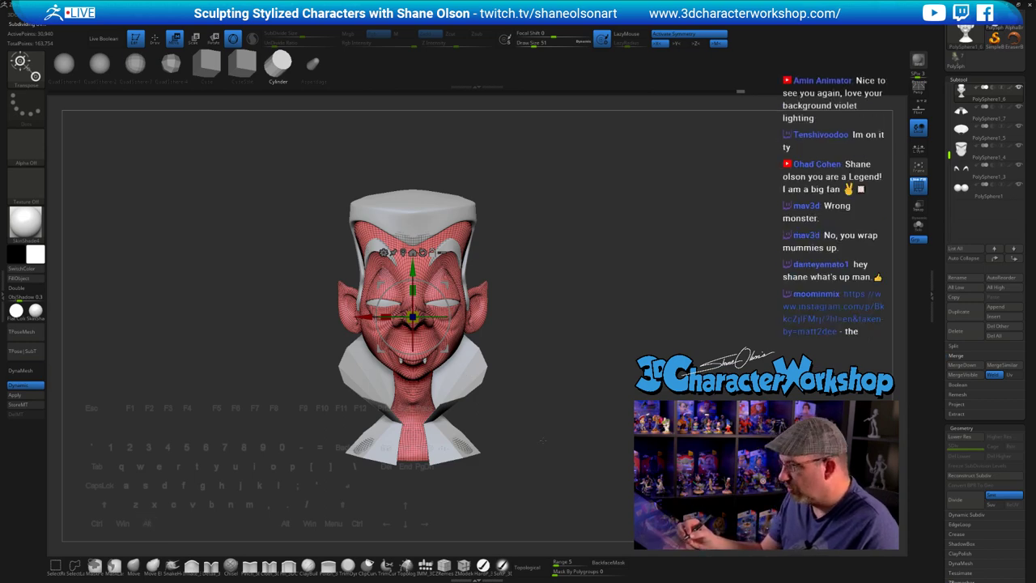
- Insert a cylinder centred on the front of the neck base, between the two halves of the clothing piece
{"action": "key", "text": "q"}
{"action": "key", "text": "shift"}
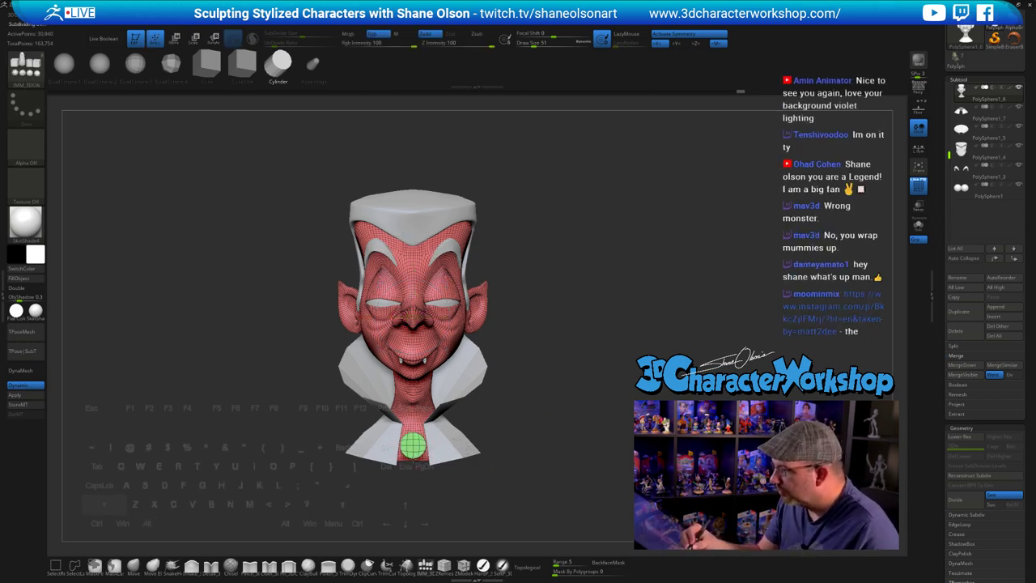
{"action": "left_click_drag", "start_coordinate": [459, 442], "coordinate": [423, 447], "text": "shift"}
{"action": "key", "text": "ctrl+z"}
{"action": "left_click_drag", "start_coordinate": [627, 461], "coordinate": [565, 490]}
- Flatten the cylinder along its depth to about 0.28 scale and position the disc against the clothing's front opening
{"action": "key", "text": "w"}
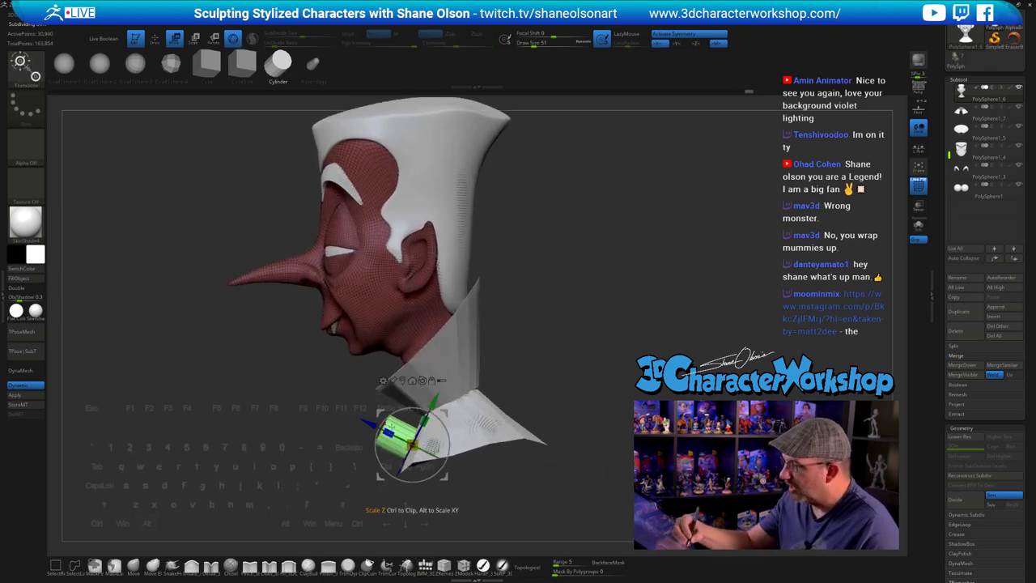
{"action": "left_click_drag", "start_coordinate": [412, 443], "coordinate": [411, 445]}
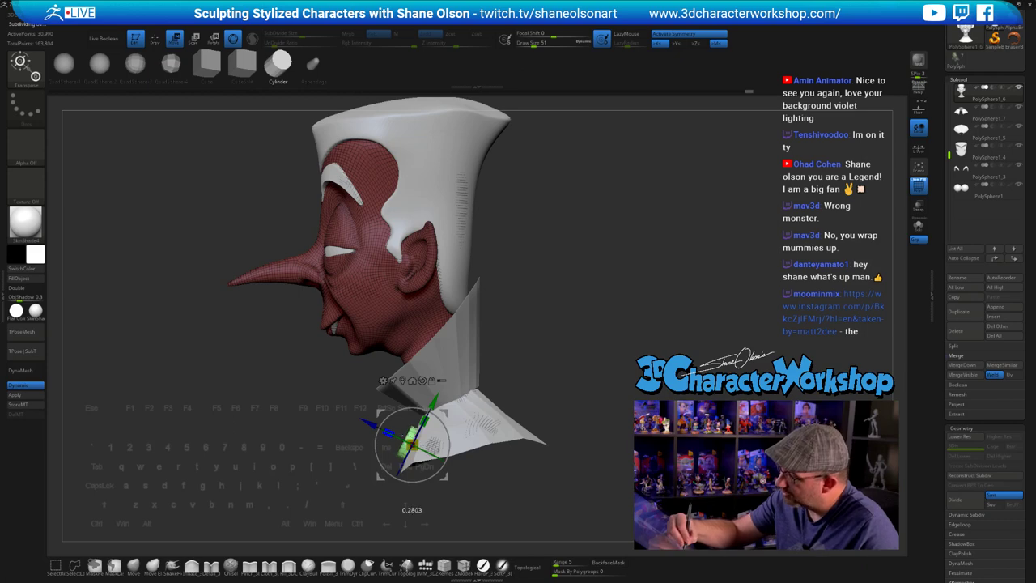
{"action": "left_click_drag", "start_coordinate": [561, 466], "coordinate": [590, 440]}
{"action": "left_click_drag", "start_coordinate": [442, 421], "coordinate": [448, 421]}
{"action": "left_click_drag", "start_coordinate": [582, 469], "coordinate": [509, 470]}
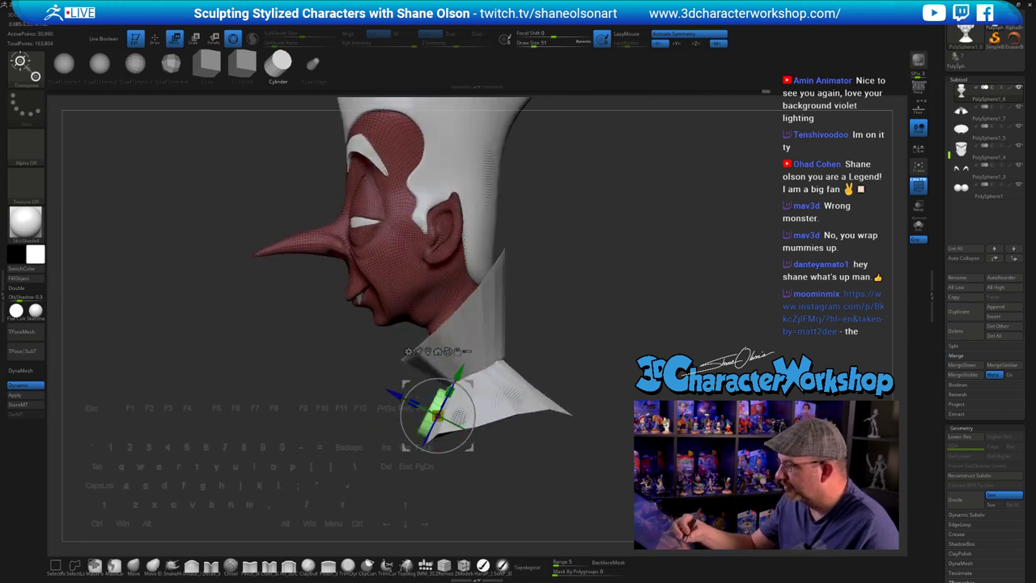
{"action": "left_click_drag", "start_coordinate": [420, 406], "coordinate": [424, 408]}
{"action": "mouse_move", "coordinate": [518, 469]}
{"action": "left_mouse_down"}
{"action": "mouse_move", "coordinate": [590, 469]}
{"action": "mouse_move", "coordinate": [550, 458]}
{"action": "mouse_move", "coordinate": [590, 433]}
{"action": "mouse_move", "coordinate": [575, 451]}
{"action": "left_mouse_up"}
- Split the unmasked disc off the head mesh into its own subtool and check the bust from a three-quarter angle
{"action": "key", "text": "q"}
{"action": "key", "text": "shift+f"}
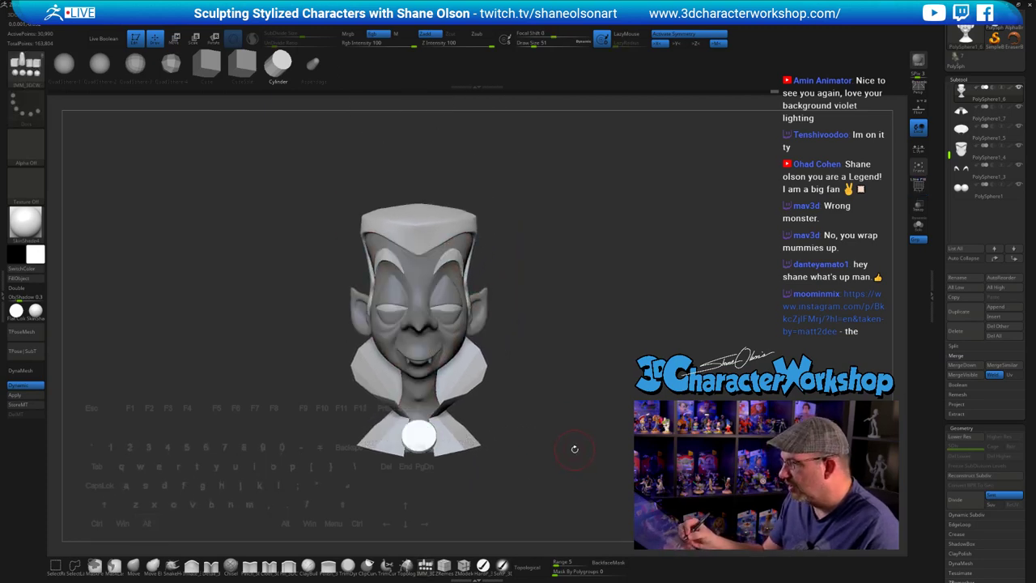
{"action": "key", "text": "space"}
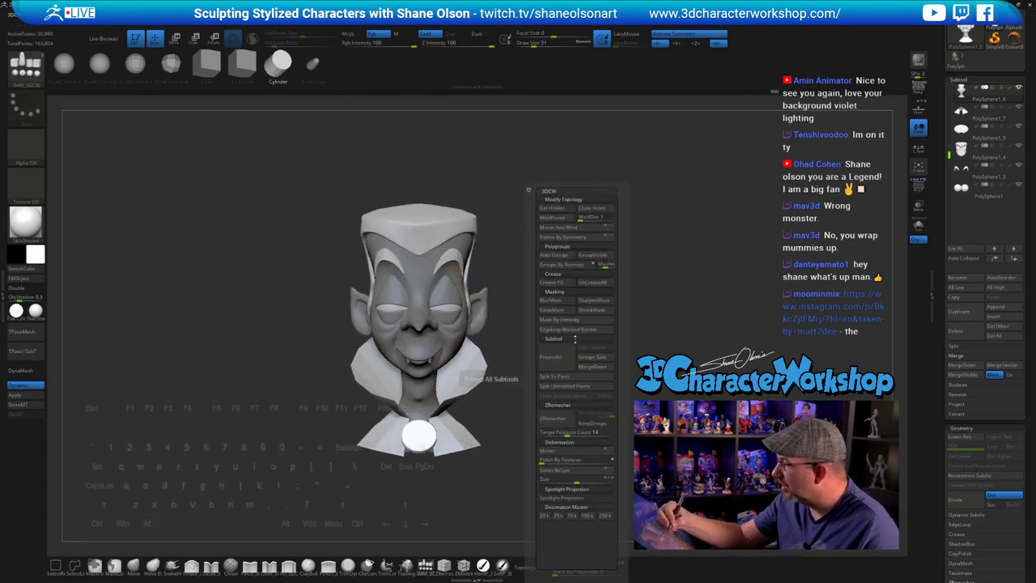
{"action": "left_click", "coordinate": [597, 384]}
{"action": "left_click_drag", "start_coordinate": [597, 383], "coordinate": [596, 417], "text": "alt"}
{"action": "left_click_drag", "start_coordinate": [596, 416], "coordinate": [627, 442]}
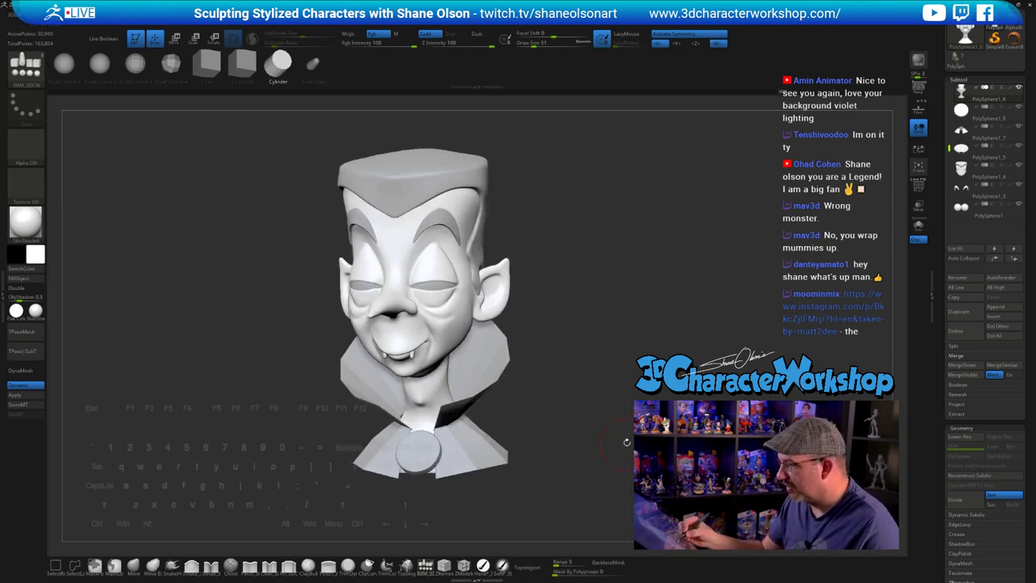
{"action": "left_click_drag", "start_coordinate": [557, 393], "coordinate": [565, 394]}
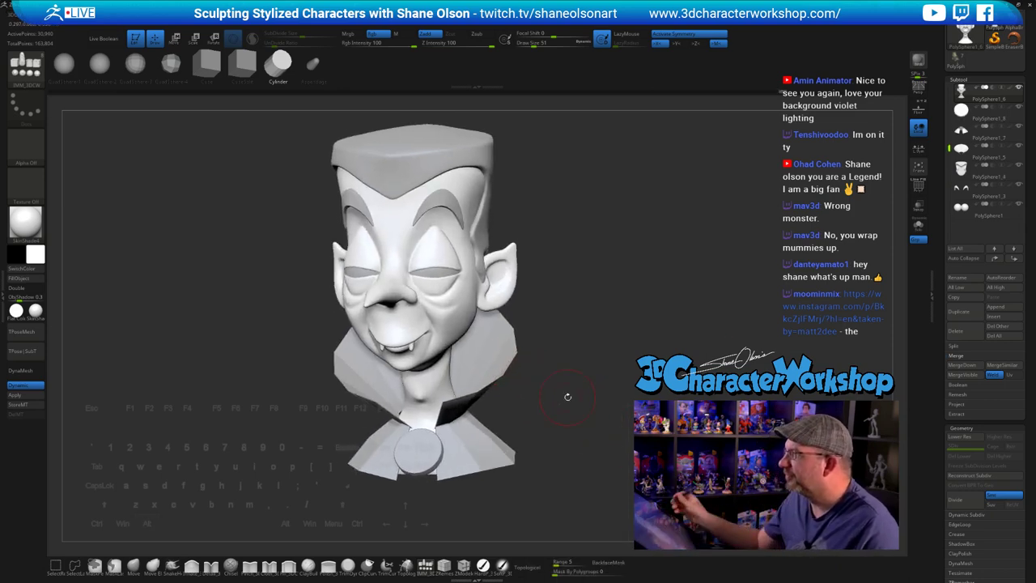
{"action": "key", "text": "s"}
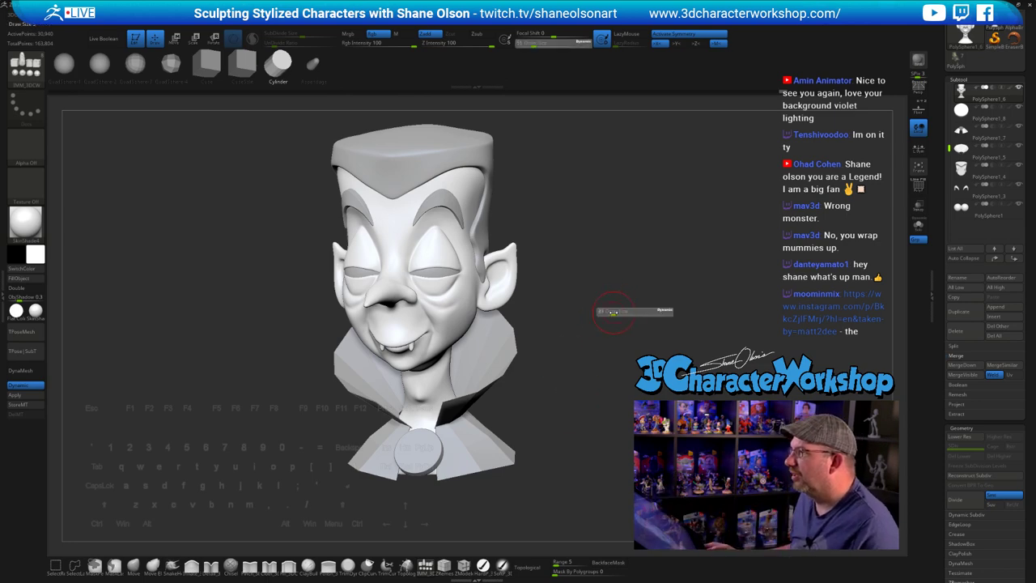
{"action": "left_click", "coordinate": [613, 312]}
{"action": "key", "text": "s"}
{"action": "left_click", "coordinate": [599, 321]}
{"action": "mouse_move", "coordinate": [600, 321]}
{"action": "left_mouse_down"}
{"action": "mouse_move", "coordinate": [595, 338]}
{"action": "mouse_move", "coordinate": [561, 343]}
{"action": "left_mouse_up"}
{"action": "key", "text": "s"}
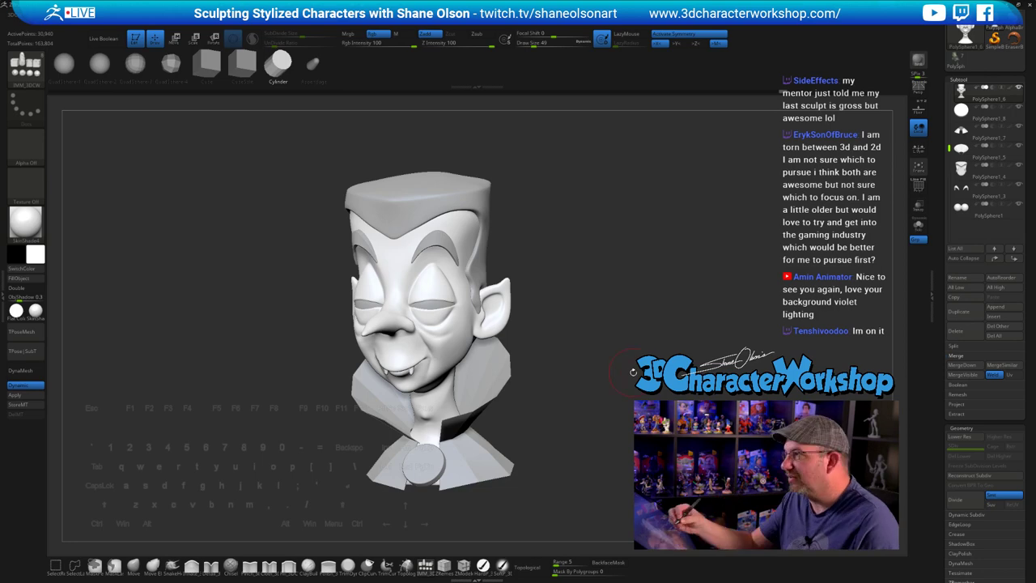
{"action": "mouse_move", "coordinate": [634, 372]}
{"action": "left_mouse_down"}
{"action": "mouse_move", "coordinate": [700, 377]}
{"action": "mouse_move", "coordinate": [637, 389]}
{"action": "left_mouse_up"}
{"action": "mouse_move", "coordinate": [631, 343]}
{"action": "left_mouse_down"}
{"action": "mouse_move", "coordinate": [594, 362]}
{"action": "mouse_move", "coordinate": [606, 382]}
{"action": "left_mouse_up"}
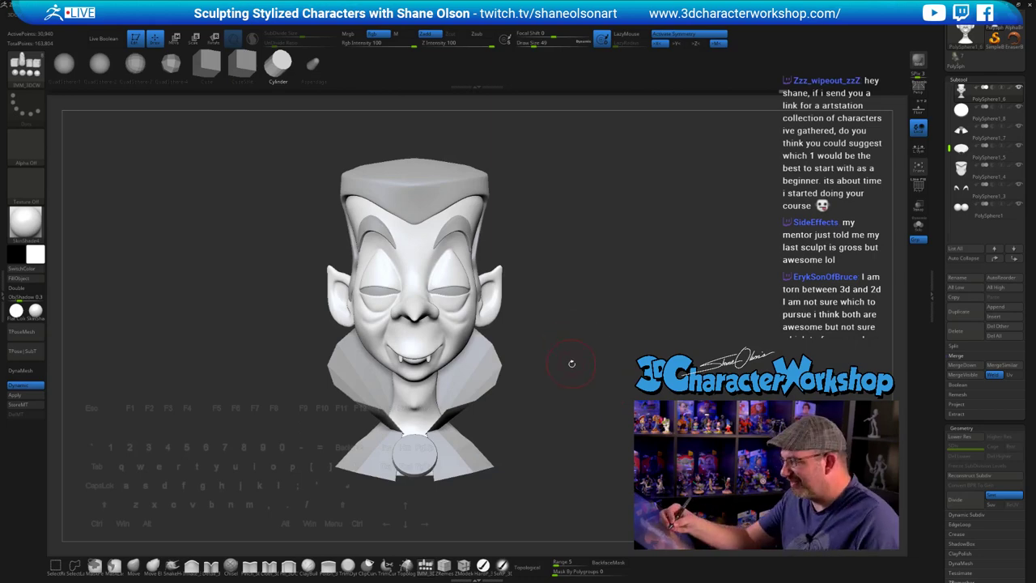
- Thicken the collar and the clothing piece with ZModeler QMesh on Polygroup All and smooth them with dynamic subdivision
{"action": "left_click_drag", "start_coordinate": [571, 364], "coordinate": [558, 365]}
{"action": "left_click", "coordinate": [494, 369], "text": "alt"}
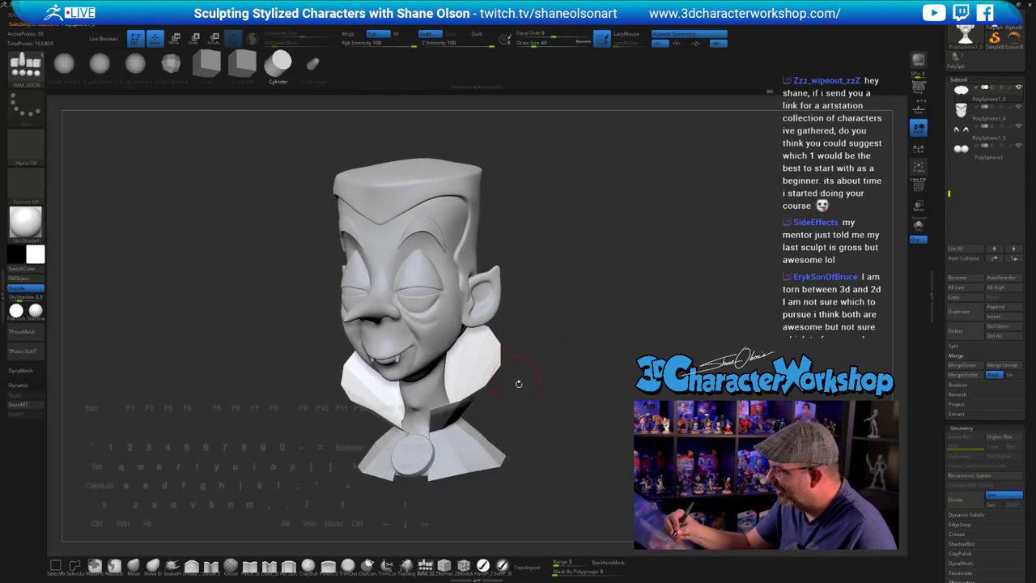
{"action": "left_click_drag", "start_coordinate": [540, 419], "coordinate": [546, 417]}
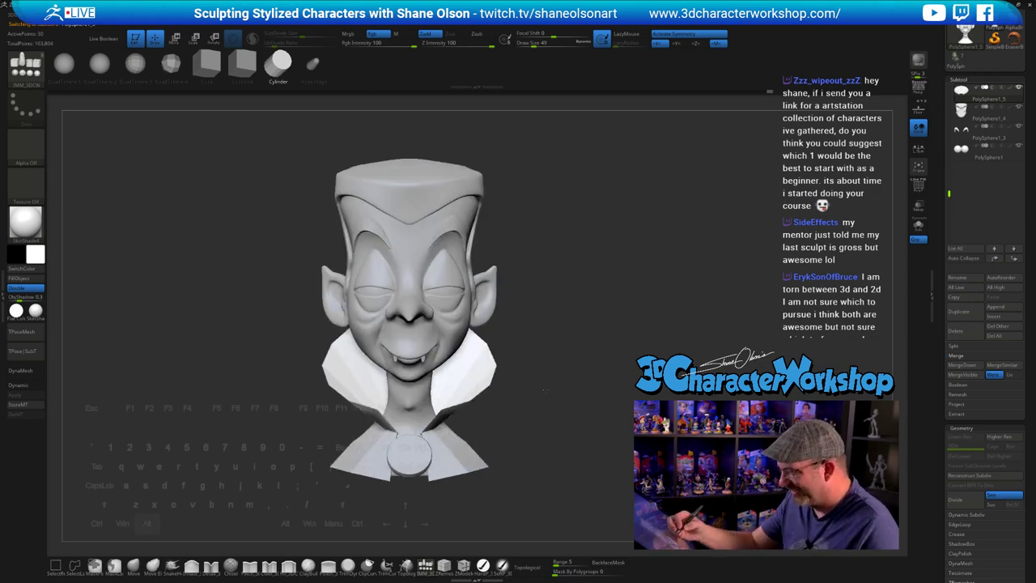
{"action": "left_click_drag", "start_coordinate": [543, 389], "coordinate": [522, 450]}
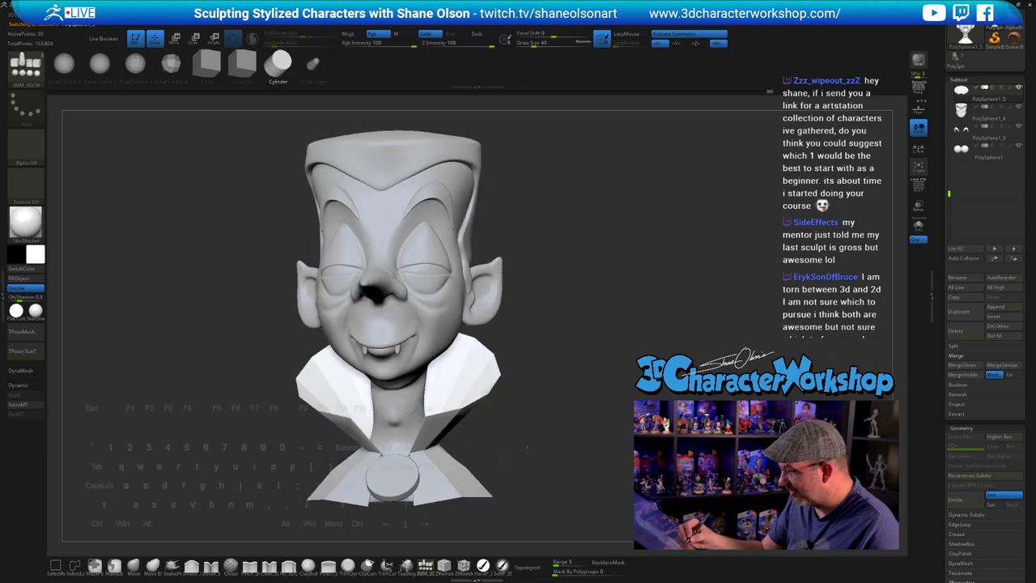
{"action": "left_click", "coordinate": [463, 567]}
{"action": "left_click_drag", "start_coordinate": [515, 409], "coordinate": [522, 416]}
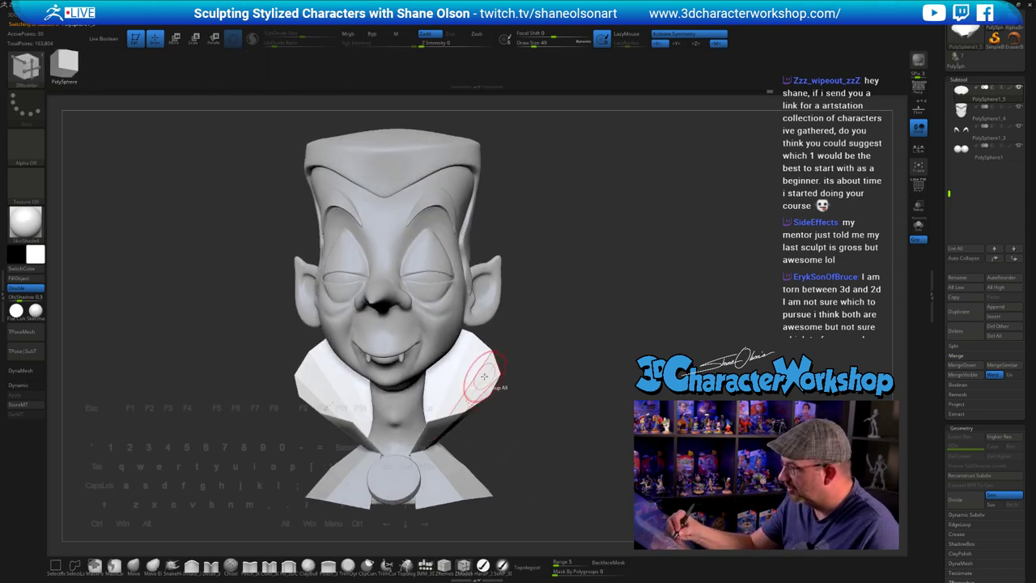
{"action": "left_click_drag", "start_coordinate": [484, 377], "coordinate": [520, 416]}
{"action": "left_click", "coordinate": [482, 484], "text": "alt"}
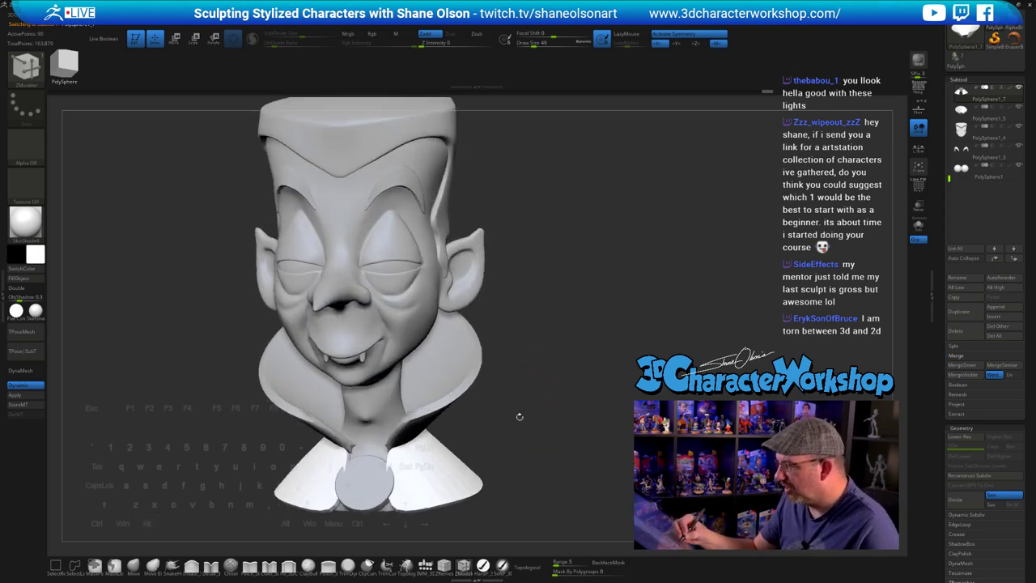
- Isolate the collar with its wireframe shown and crease the edges of its front ends using ZModeler Crease Edge
{"action": "left_click", "coordinate": [462, 376], "text": "alt"}
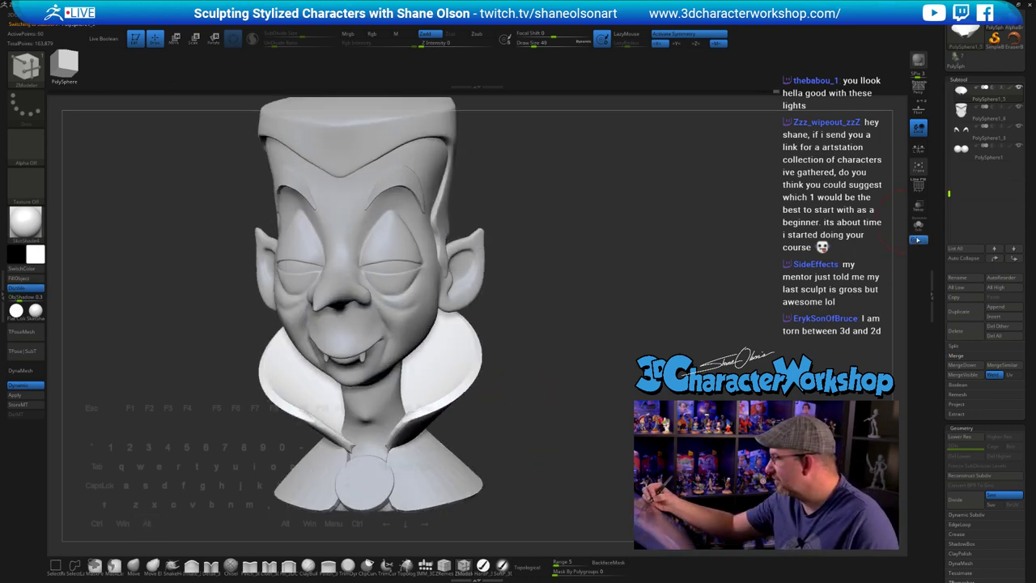
{"action": "left_click", "coordinate": [918, 225]}
{"action": "left_click_drag", "start_coordinate": [659, 436], "coordinate": [677, 435]}
{"action": "key", "text": "shift+f"}
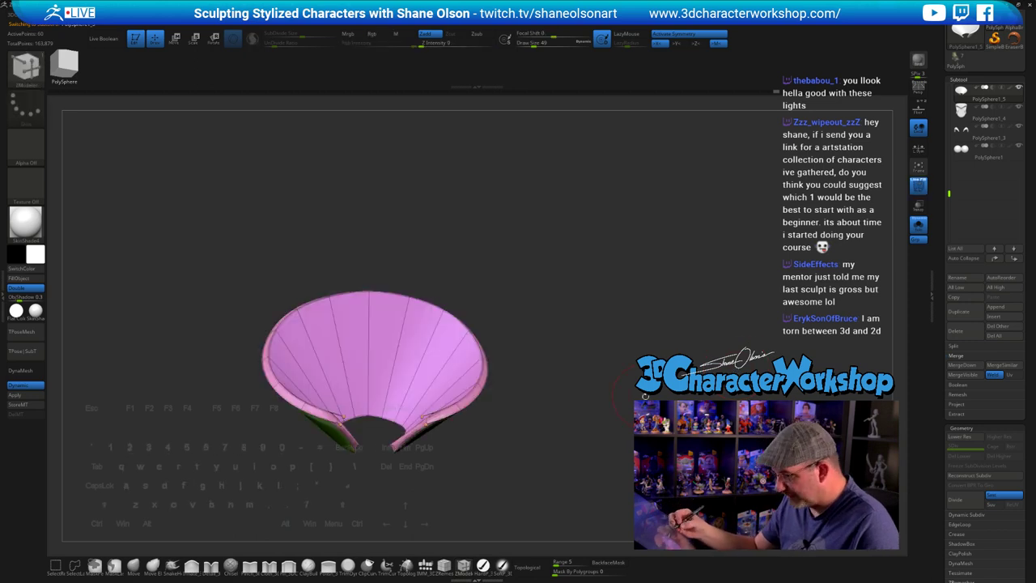
{"action": "mouse_move", "coordinate": [645, 396]}
{"action": "left_mouse_down"}
{"action": "mouse_move", "coordinate": [594, 397]}
{"action": "mouse_move", "coordinate": [585, 434]}
{"action": "mouse_move", "coordinate": [617, 403]}
{"action": "left_mouse_up"}
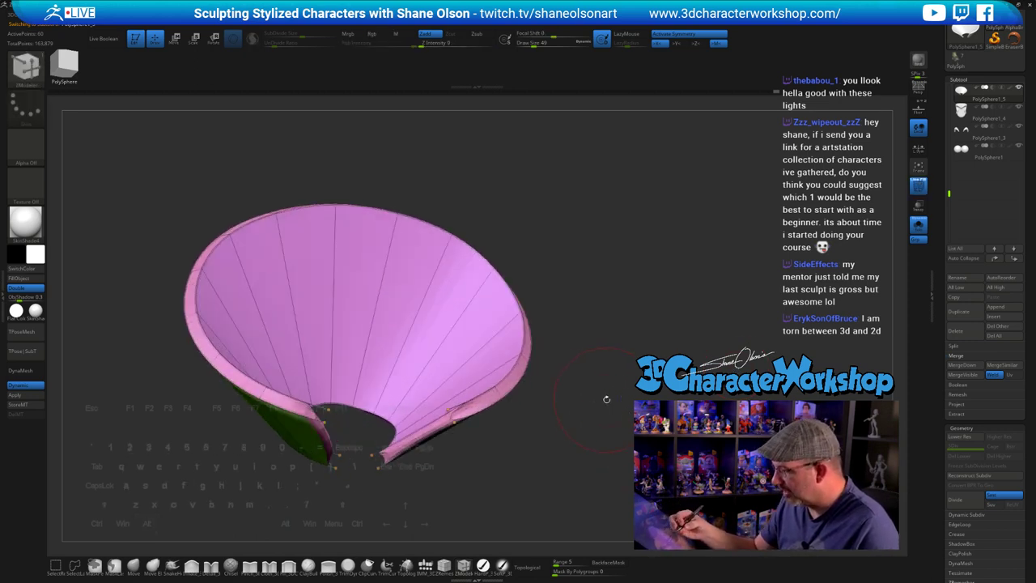
{"action": "key", "text": "shift+f"}
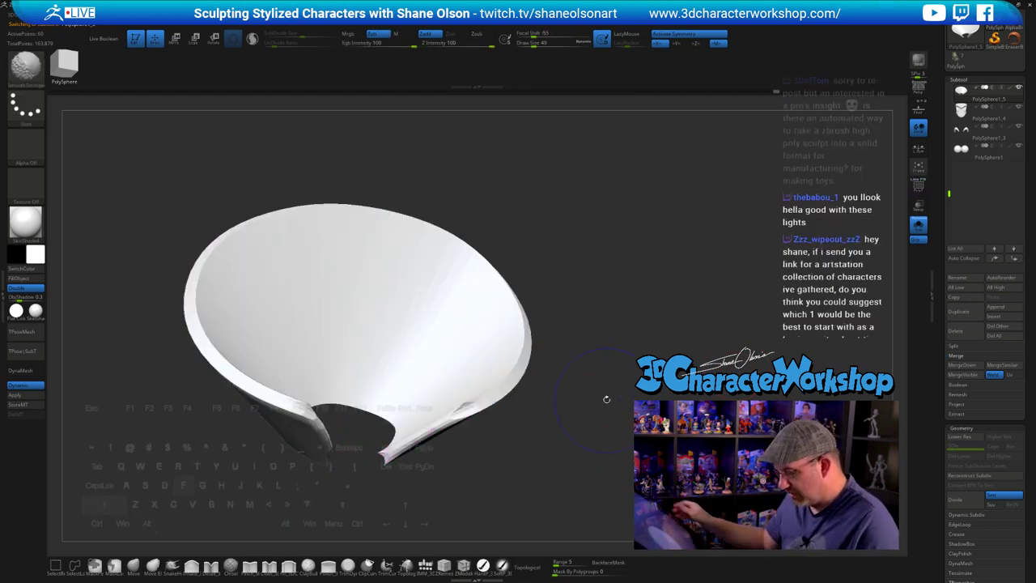
{"action": "key", "text": "shift+f"}
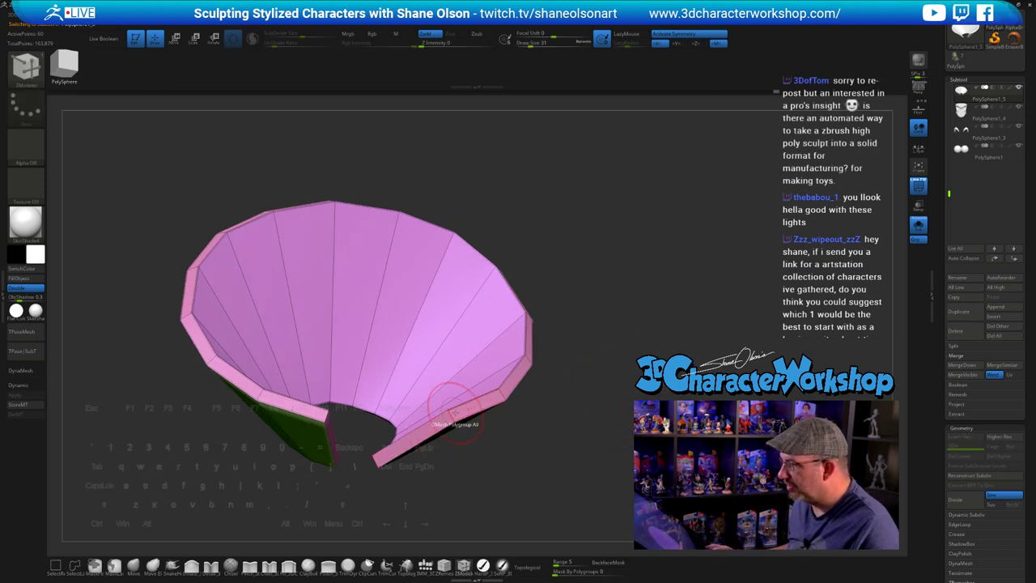
{"action": "key", "text": "space"}
{"action": "left_click", "coordinate": [382, 399]}
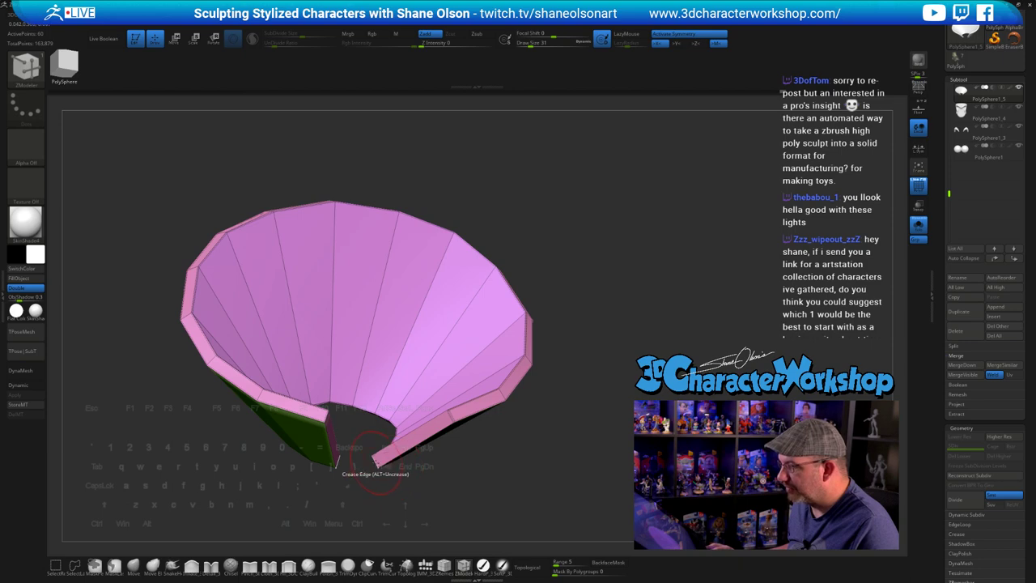
{"action": "left_click_drag", "start_coordinate": [483, 450], "coordinate": [563, 441]}
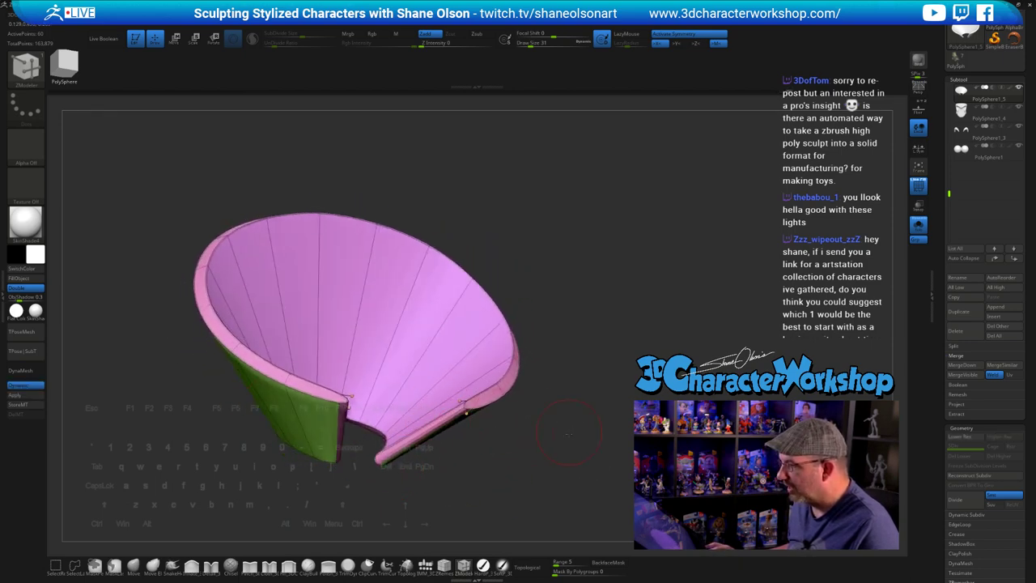
{"action": "left_click_drag", "start_coordinate": [495, 447], "coordinate": [596, 383]}
{"action": "key", "text": "shift+f"}
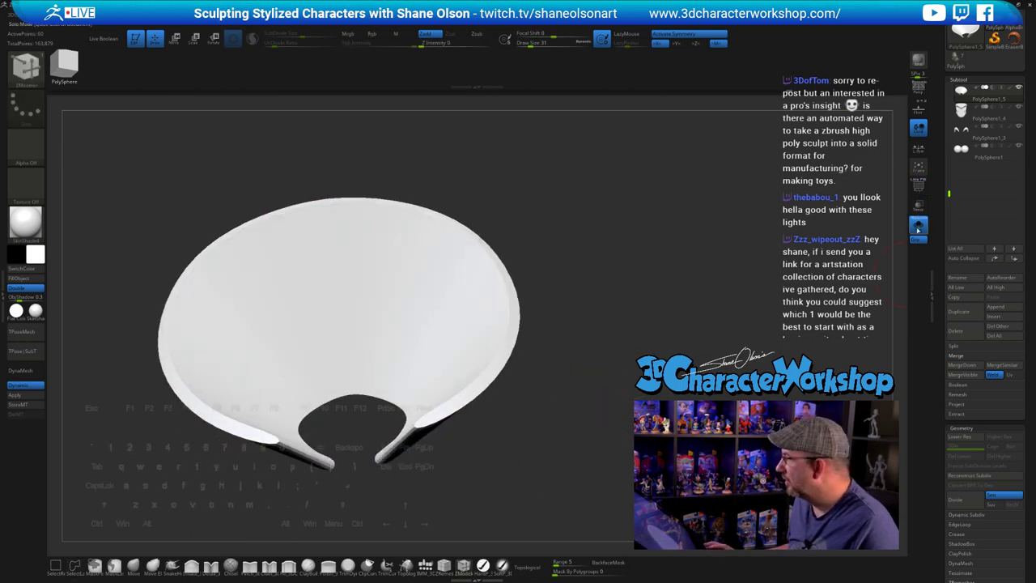
- Switch the ZModeler crease target to EdgeLoop Partial, crease the collar's upper rim and check the smoothed shape on the bust
{"action": "left_click", "coordinate": [918, 224]}
{"action": "mouse_move", "coordinate": [633, 304]}
{"action": "left_mouse_down", "text": "shift"}
{"action": "mouse_move", "coordinate": [635, 323]}
{"action": "mouse_move", "coordinate": [615, 311]}
{"action": "mouse_move", "coordinate": [572, 319]}
{"action": "mouse_move", "coordinate": [727, 269]}
{"action": "mouse_move", "coordinate": [631, 305]}
{"action": "left_mouse_up", "text": "shift"}
{"action": "key", "text": "shift+f"}
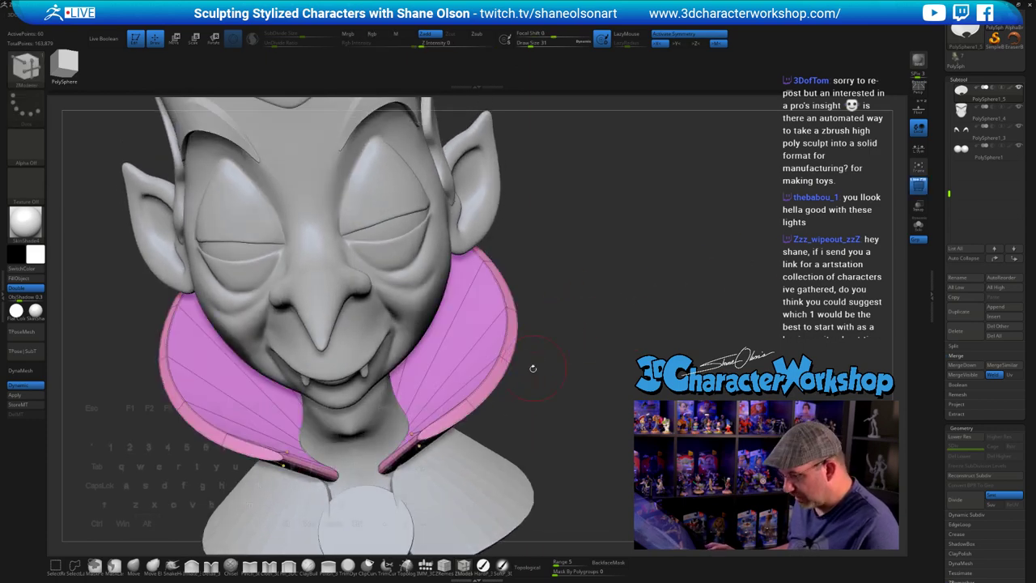
{"action": "key", "text": "space"}
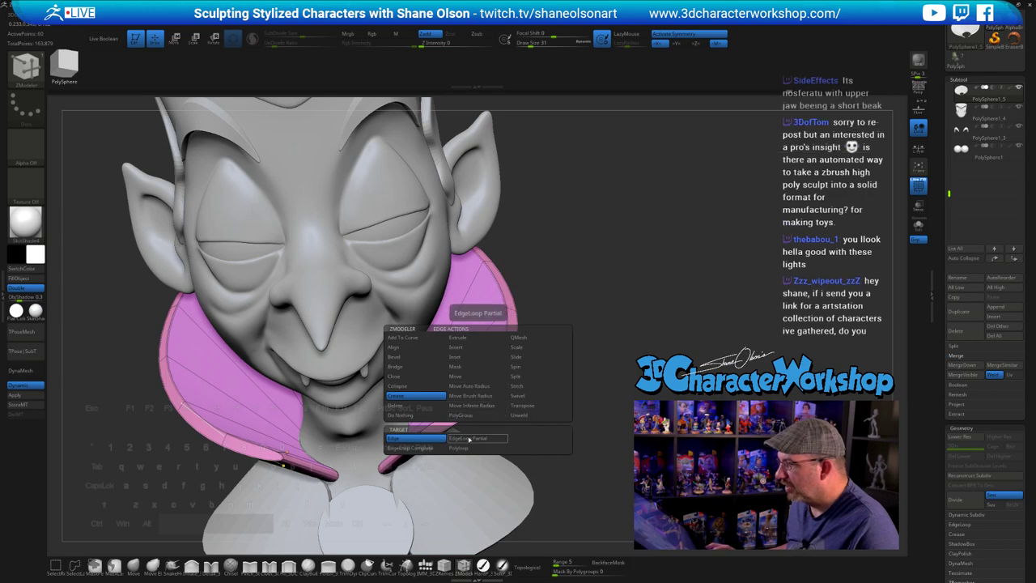
{"action": "left_click", "coordinate": [471, 439]}
{"action": "left_click_drag", "start_coordinate": [585, 377], "coordinate": [584, 351]}
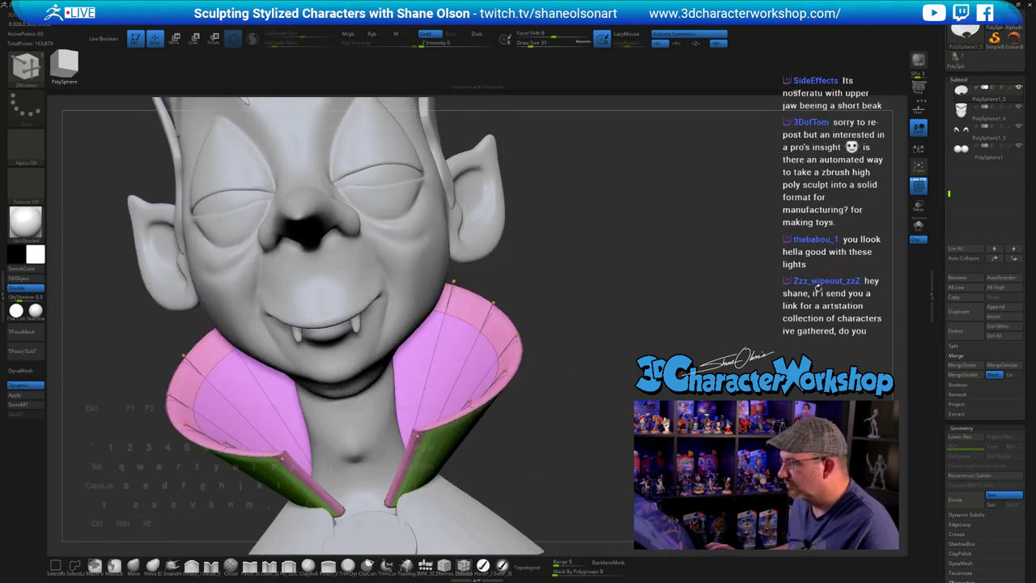
{"action": "left_click", "coordinate": [917, 226]}
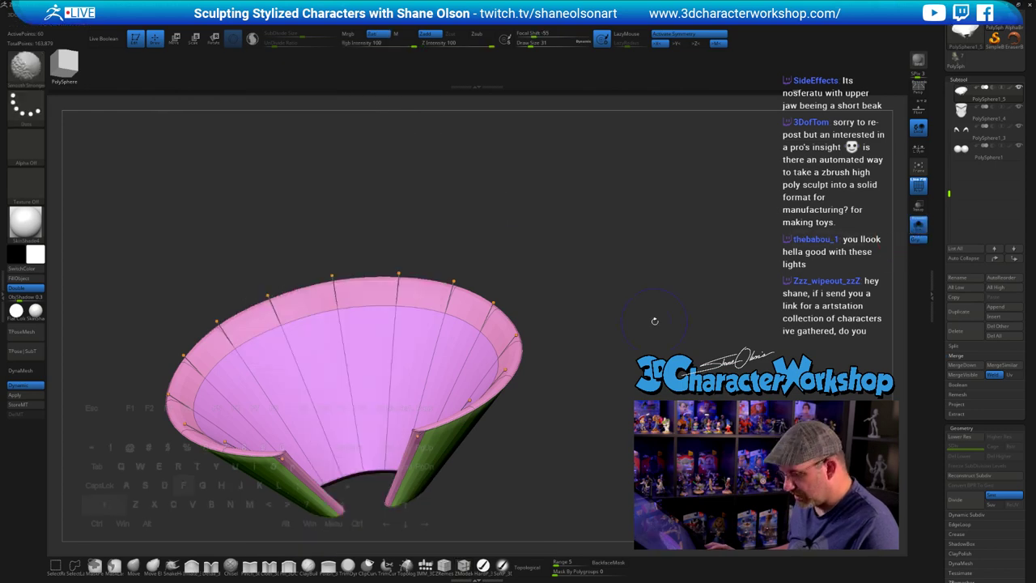
{"action": "key", "text": "shift+f"}
{"action": "left_click_drag", "start_coordinate": [605, 360], "coordinate": [734, 326]}
{"action": "left_click", "coordinate": [917, 226]}
- Isolate the clothing piece, crease the partial edge loops along its front opening, and check it with the whole bust shown
{"action": "left_click", "coordinate": [459, 414], "text": "alt"}
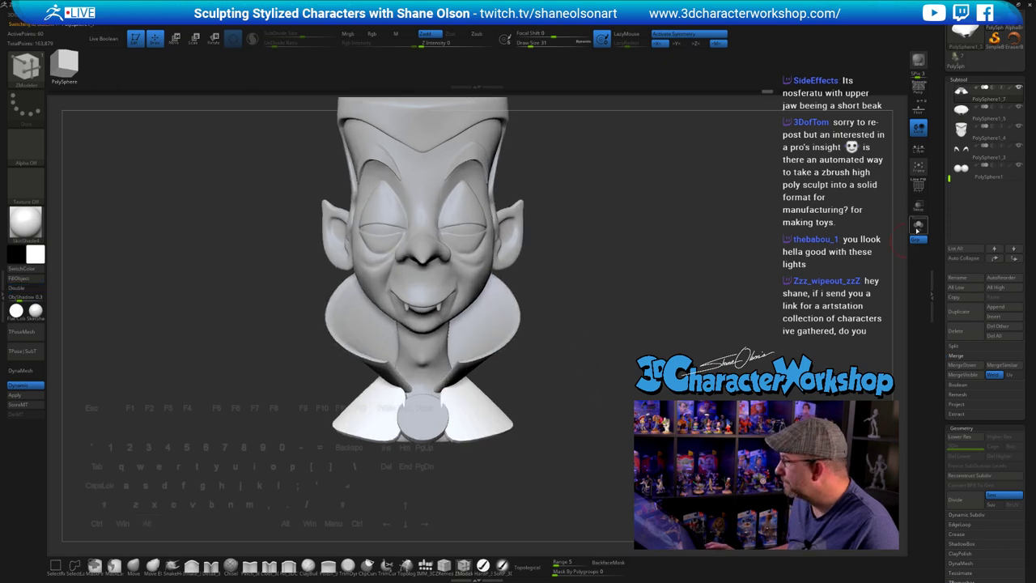
{"action": "left_click", "coordinate": [917, 230]}
{"action": "left_click_drag", "start_coordinate": [728, 275], "coordinate": [623, 364]}
{"action": "key", "text": "shift+f"}
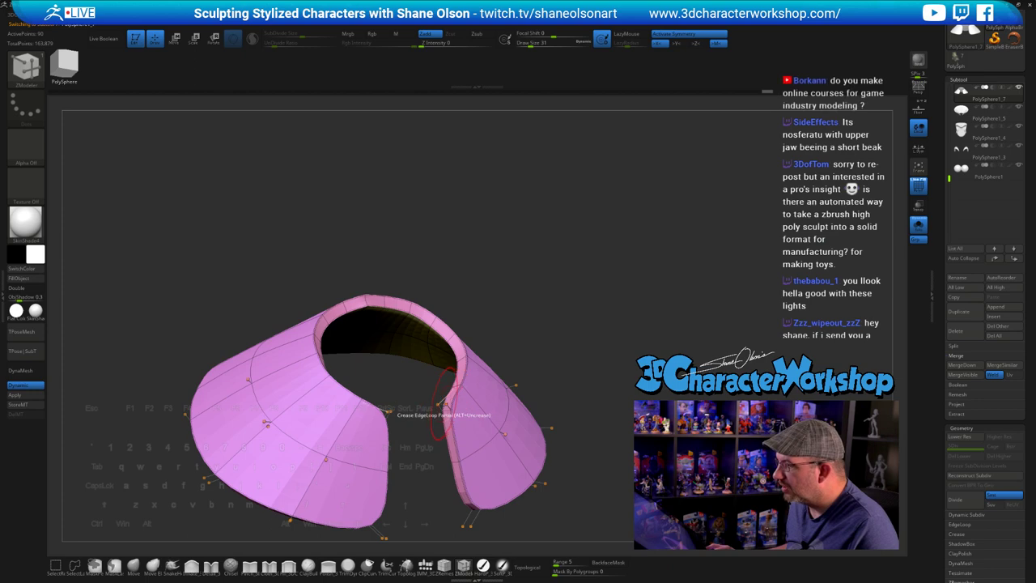
{"action": "key", "text": "shift+d"}
{"action": "left_click_drag", "start_coordinate": [594, 337], "coordinate": [603, 380], "text": "alt"}
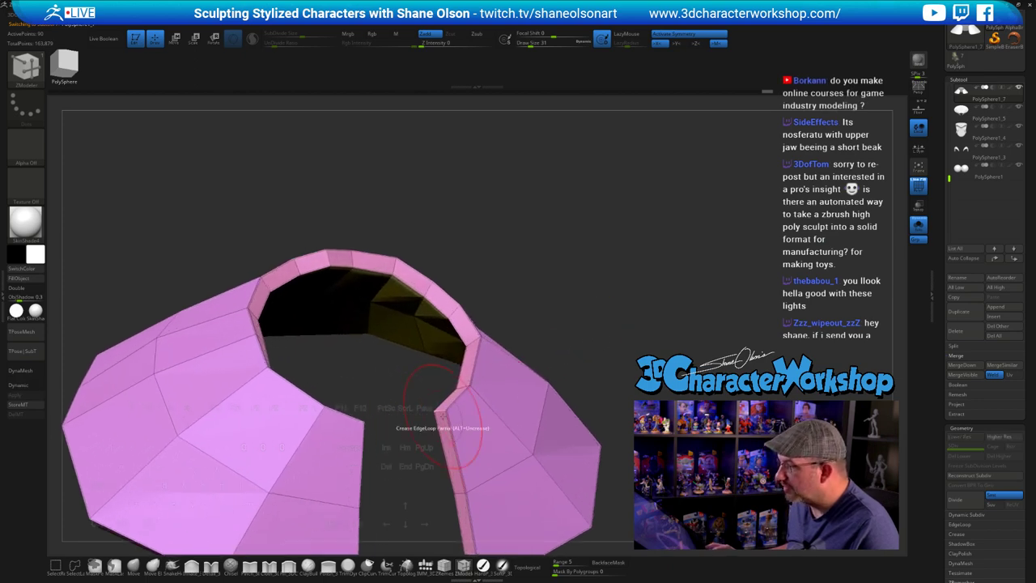
{"action": "key", "text": "d"}
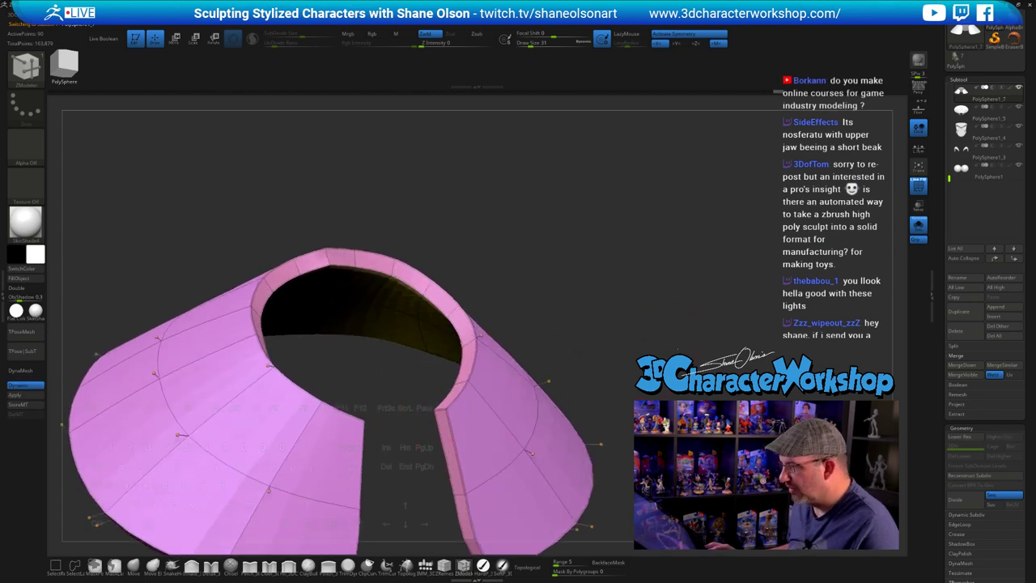
{"action": "left_click_drag", "start_coordinate": [644, 344], "coordinate": [594, 271], "text": "alt"}
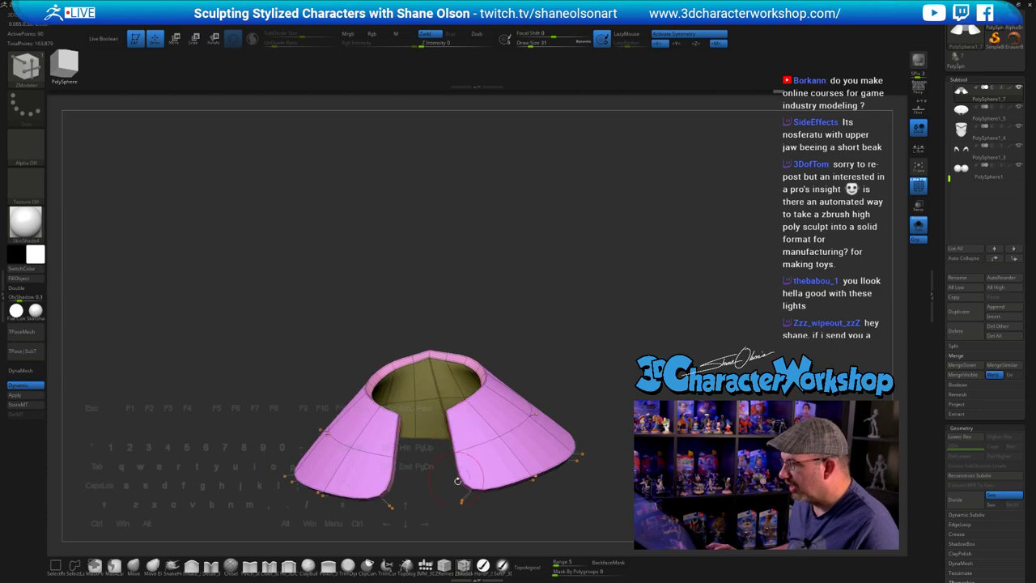
{"action": "left_click", "coordinate": [917, 227]}
{"action": "mouse_move", "coordinate": [665, 310]}
{"action": "left_mouse_down", "text": "shift"}
{"action": "mouse_move", "coordinate": [579, 314]}
{"action": "mouse_move", "coordinate": [716, 311]}
{"action": "mouse_move", "coordinate": [671, 299]}
{"action": "left_mouse_up", "text": "shift"}
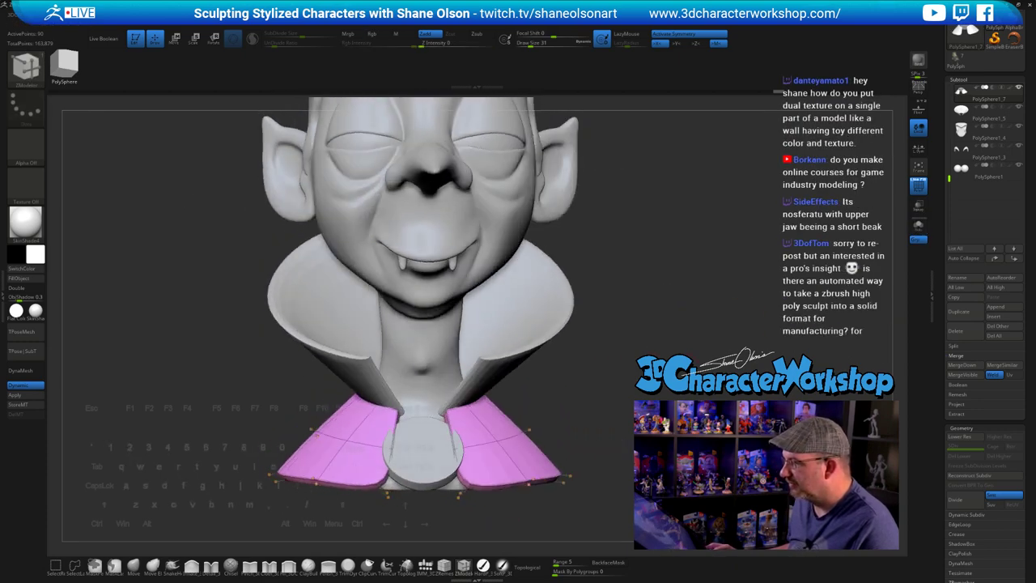
{"action": "left_click_drag", "start_coordinate": [676, 390], "coordinate": [614, 394]}
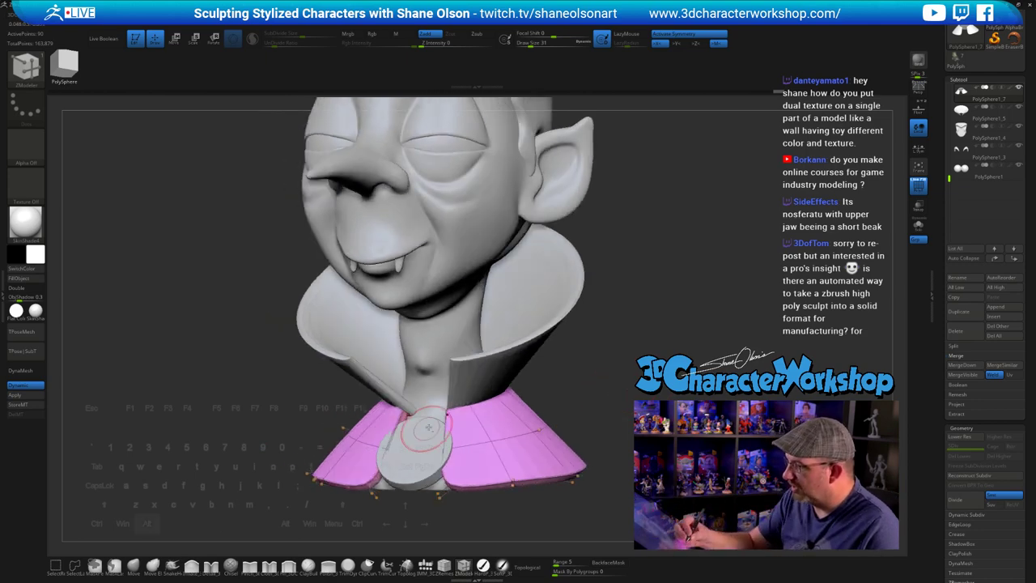
- Enlarge the Move brush and nudge the clothing piece's upper edge beside the neck disc
{"action": "left_click", "coordinate": [133, 565]}
{"action": "key", "text": "s"}
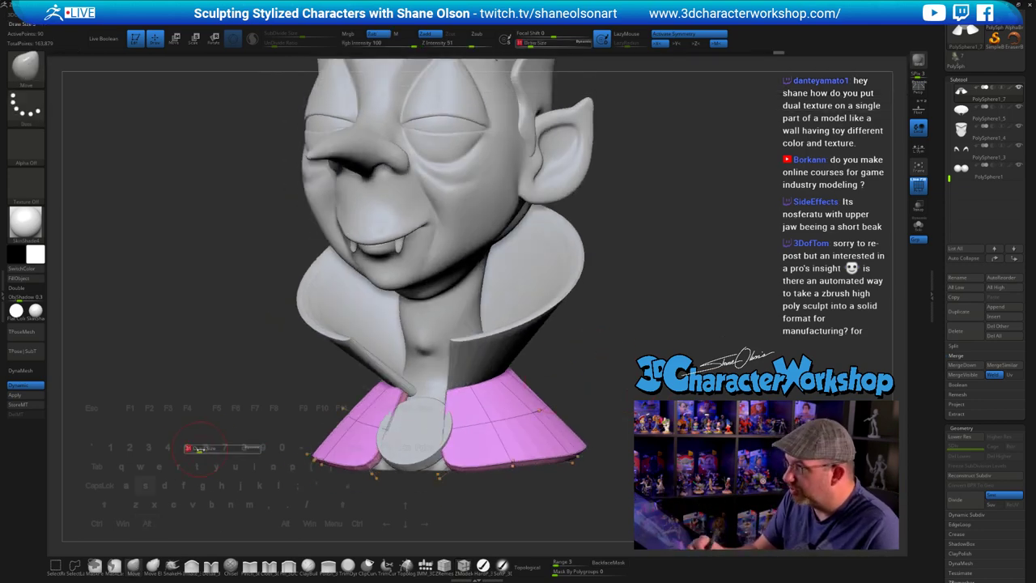
{"action": "mouse_move", "coordinate": [202, 448]}
{"action": "left_mouse_down", "text": "alt"}
{"action": "mouse_move", "coordinate": [208, 428]}
{"action": "mouse_move", "coordinate": [190, 474]}
{"action": "left_mouse_up", "text": "alt"}
{"action": "key", "text": "s"}
{"action": "left_click_drag", "start_coordinate": [408, 390], "coordinate": [413, 390]}
{"action": "right_click_drag", "start_coordinate": [440, 384], "coordinate": [492, 405]}
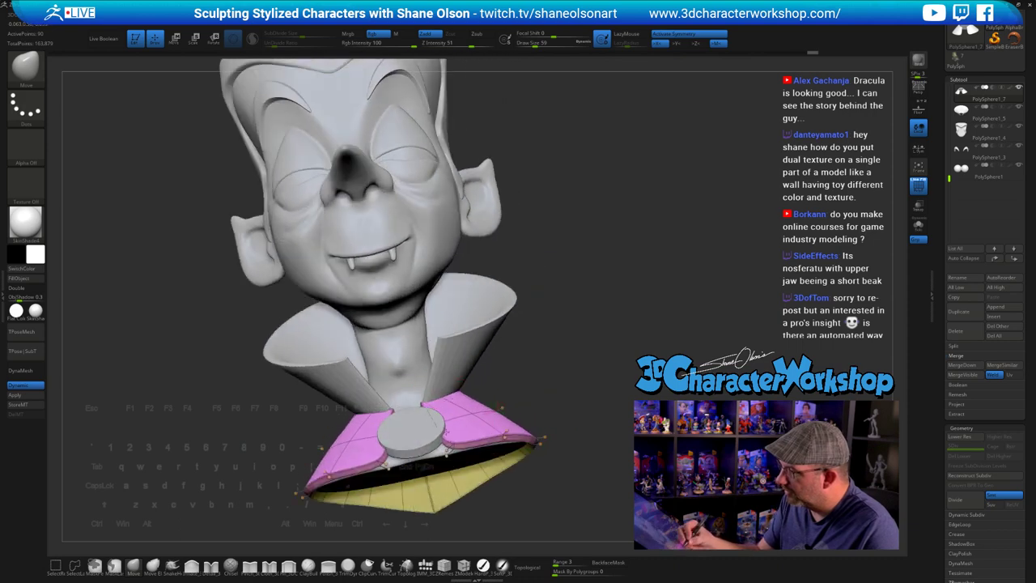
- View the whole bust from the front without its wireframe and make the head the active subtool
{"action": "mouse_move", "coordinate": [499, 397]}
{"action": "left_mouse_down"}
{"action": "mouse_move", "coordinate": [600, 387]}
{"action": "mouse_move", "coordinate": [585, 386]}
{"action": "mouse_move", "coordinate": [603, 405]}
{"action": "mouse_move", "coordinate": [591, 406]}
{"action": "mouse_move", "coordinate": [605, 403]}
{"action": "mouse_move", "coordinate": [578, 418]}
{"action": "mouse_move", "coordinate": [601, 448]}
{"action": "left_mouse_up"}
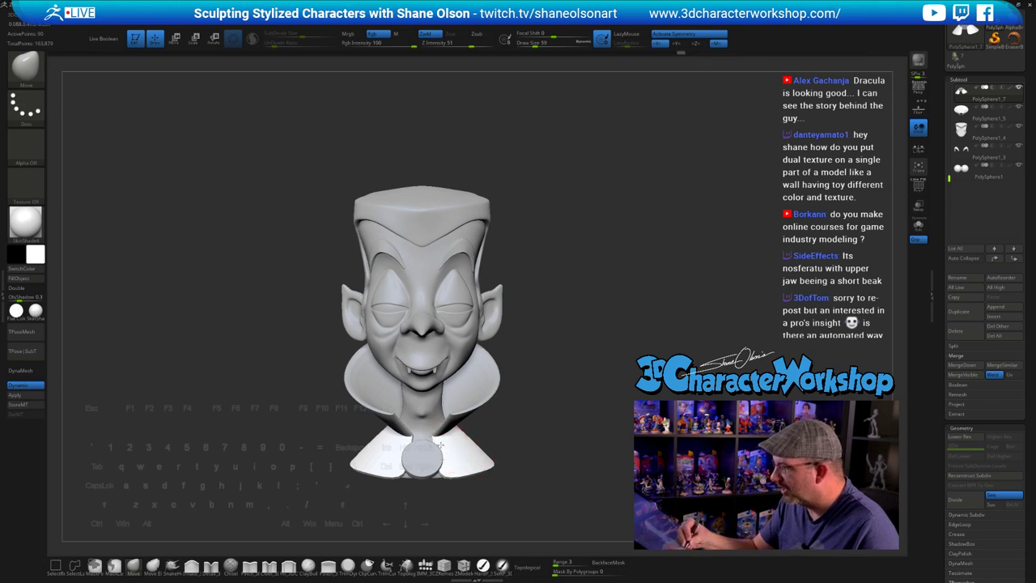
{"action": "mouse_move", "coordinate": [592, 445]}
{"action": "left_mouse_down"}
{"action": "mouse_move", "coordinate": [601, 430]}
{"action": "mouse_move", "coordinate": [571, 398]}
{"action": "mouse_move", "coordinate": [551, 409]}
{"action": "mouse_move", "coordinate": [571, 427]}
{"action": "mouse_move", "coordinate": [558, 402]}
{"action": "mouse_move", "coordinate": [573, 421]}
{"action": "mouse_move", "coordinate": [544, 420]}
{"action": "mouse_move", "coordinate": [574, 432]}
{"action": "mouse_move", "coordinate": [611, 410]}
{"action": "left_mouse_up"}
{"action": "left_click", "coordinate": [436, 391], "text": "alt"}
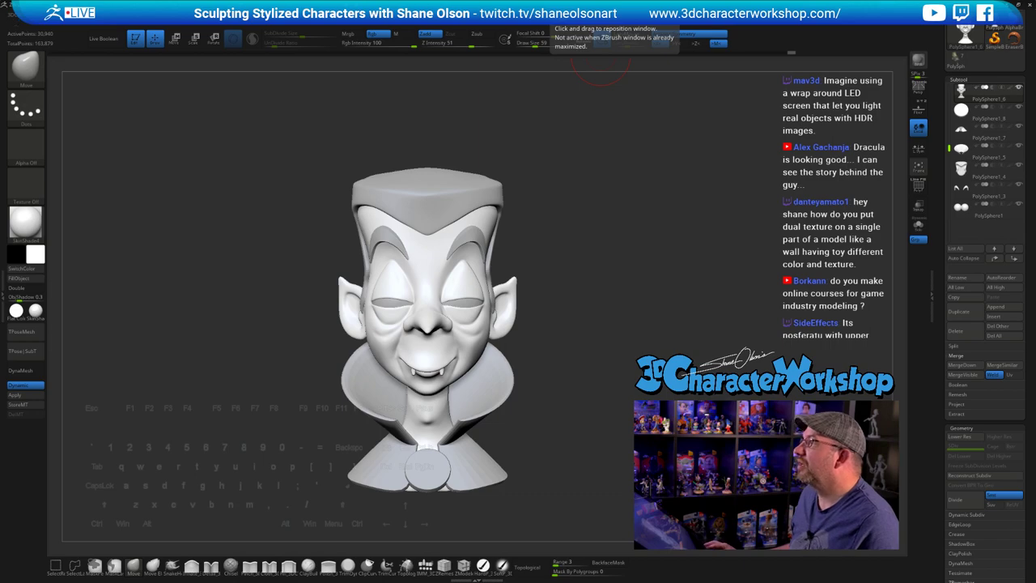
- Switch to the web browser, close the Pixologic author page and place the 3dcharacterworkshop.com window over the canvas
{"action": "left_click_drag", "start_coordinate": [728, 0], "coordinate": [364, 42]}
{"action": "left_click_drag", "start_coordinate": [194, 45], "coordinate": [161, 173]}
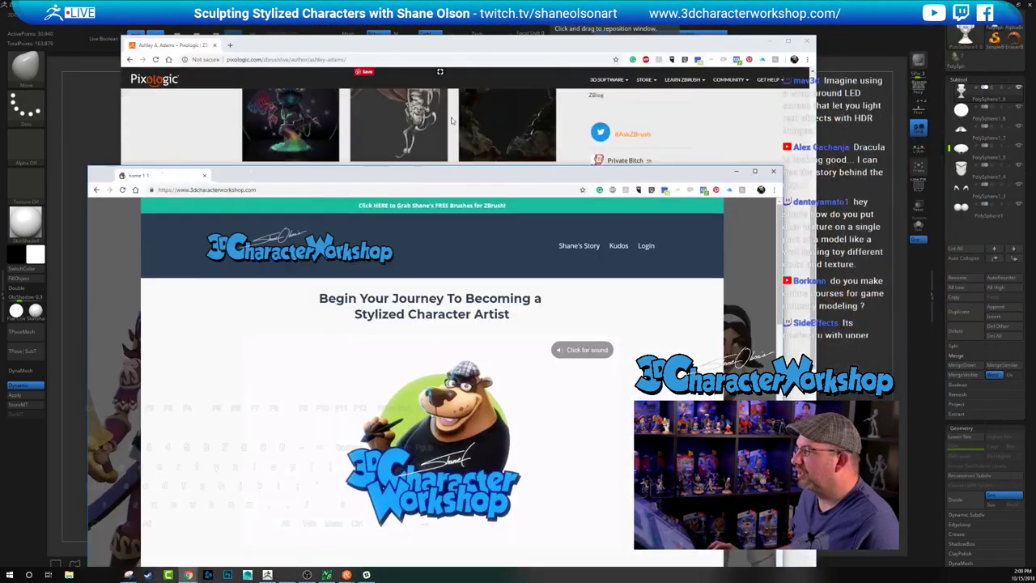
{"action": "left_click", "coordinate": [216, 46]}
{"action": "left_click_drag", "start_coordinate": [389, 174], "coordinate": [413, 96]}
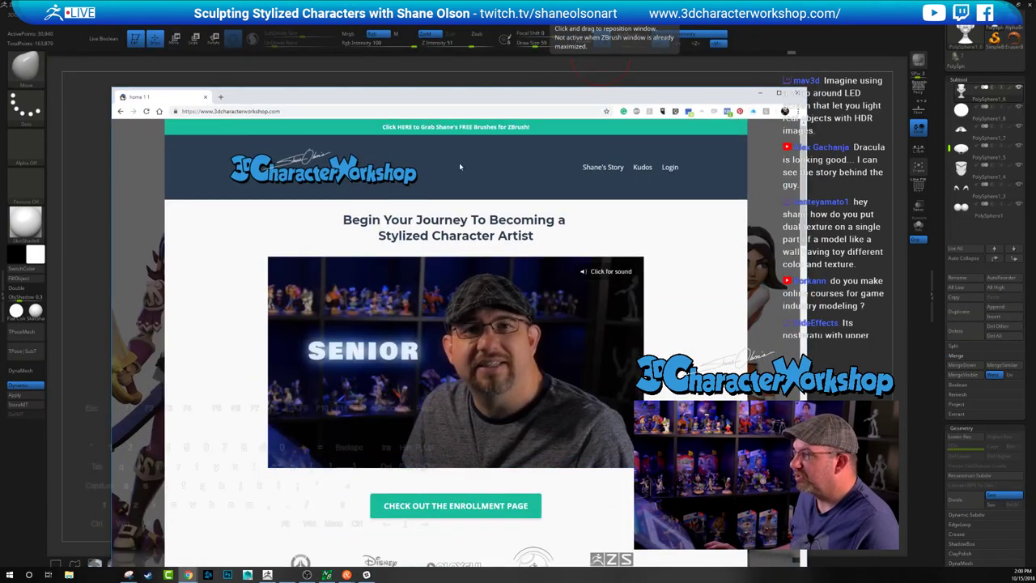
{"action": "left_click_drag", "start_coordinate": [490, 103], "coordinate": [502, 72]}
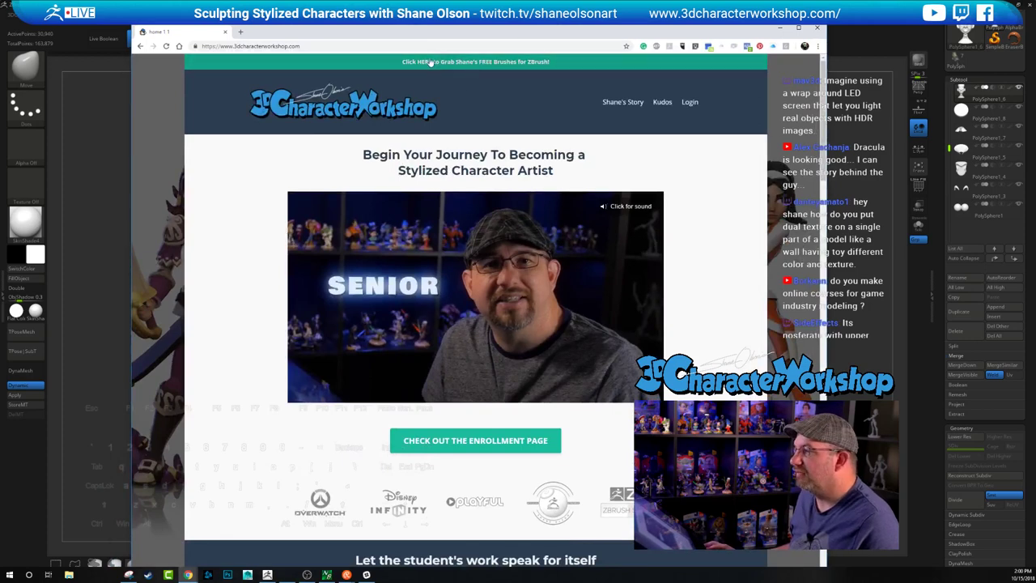
- View the sign-up form for the free ZBrush brushes, close it and look over the home page
{"action": "left_click", "coordinate": [466, 64]}
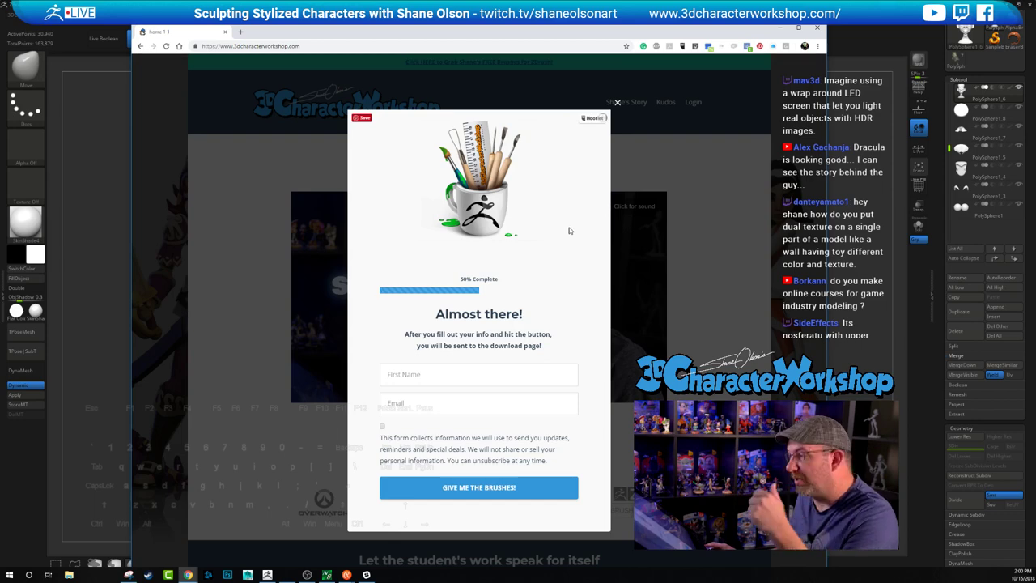
{"action": "left_click", "coordinate": [616, 104]}
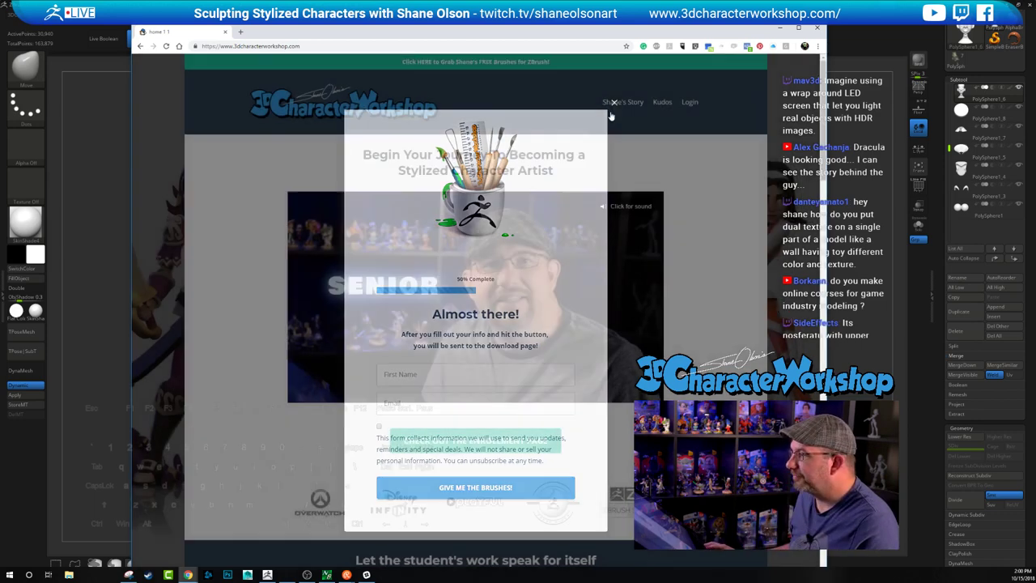
{"action": "scroll", "coordinate": [617, 229], "scroll_direction": "down", "scroll_amount": 2}
{"action": "scroll", "coordinate": [617, 229], "scroll_direction": "up", "scroll_amount": 1}
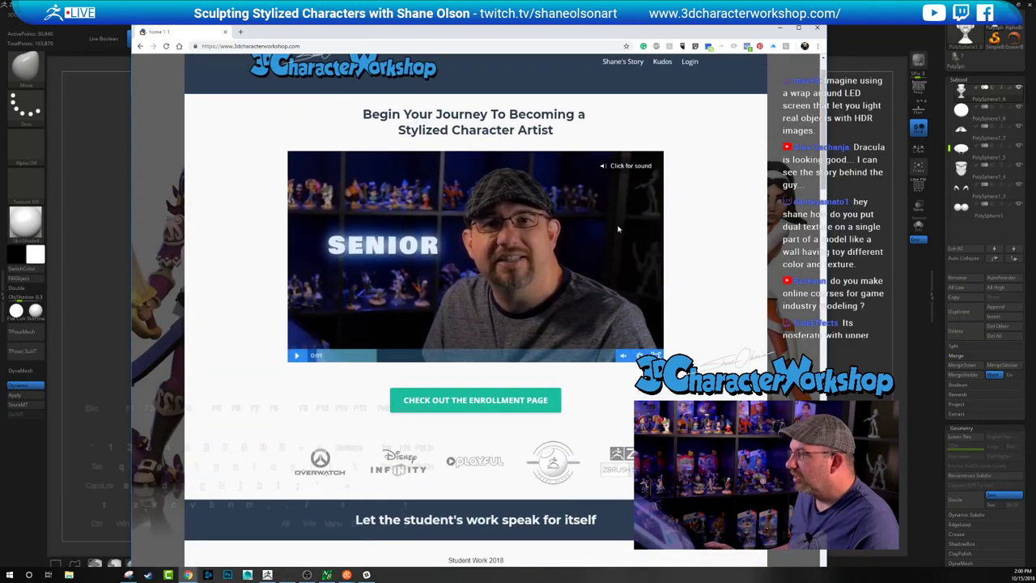
{"action": "scroll", "coordinate": [617, 229], "scroll_direction": "up", "scroll_amount": 1}
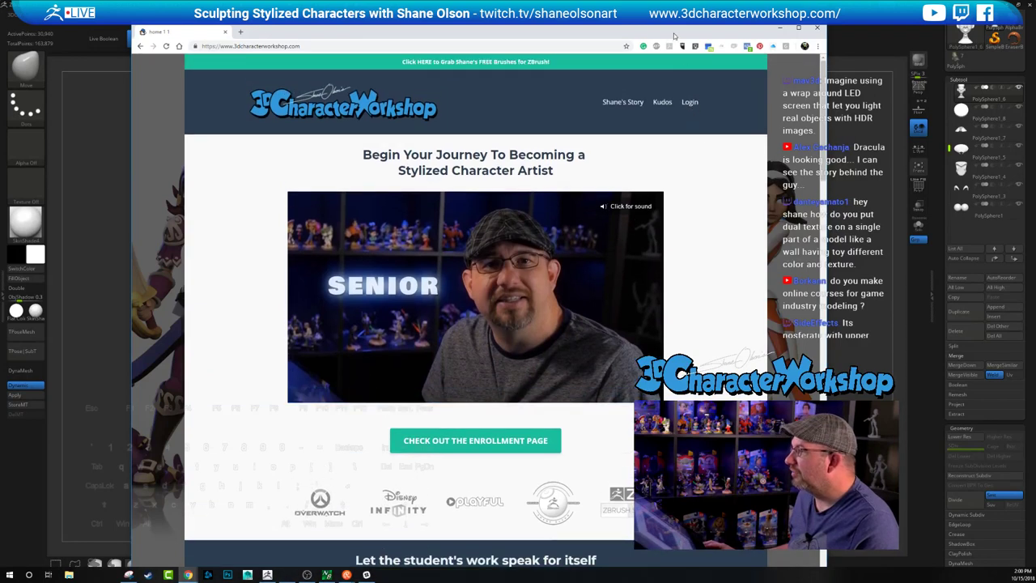
- Log in to the training library and open the 3D Character Workshop course to look through its modules
{"action": "left_click", "coordinate": [690, 102]}
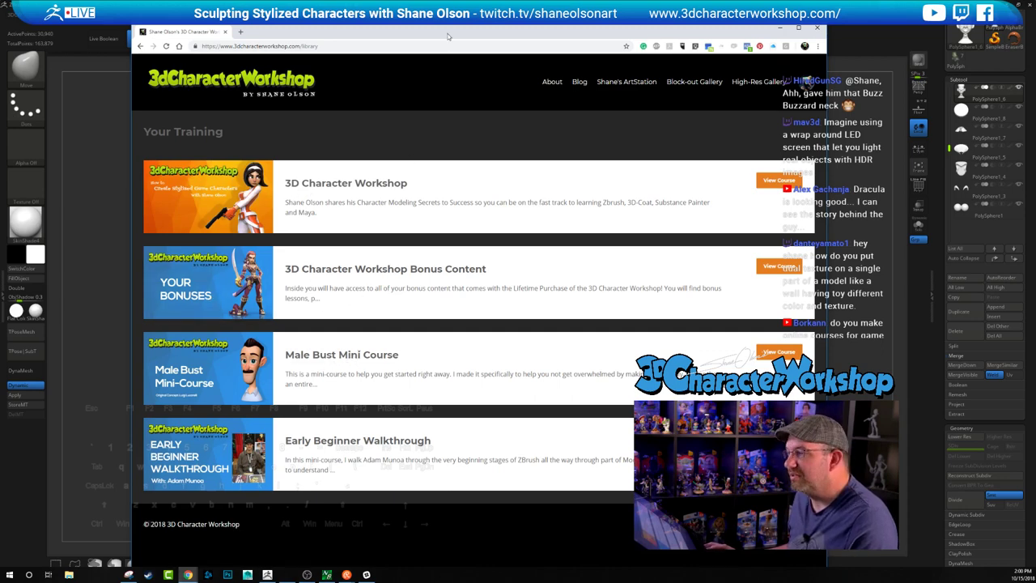
{"action": "left_click_drag", "start_coordinate": [448, 25], "coordinate": [389, 19]}
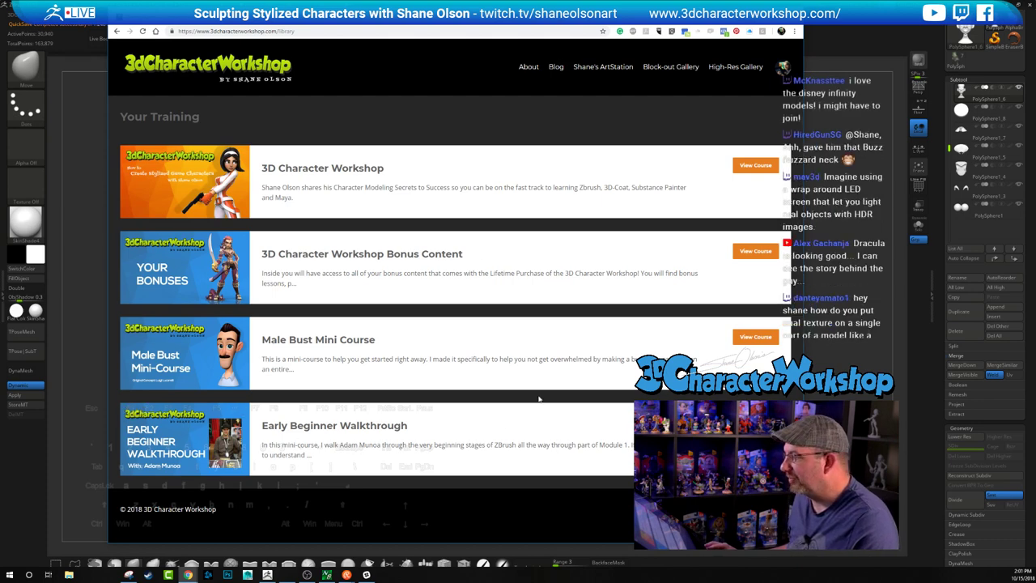
{"action": "left_click", "coordinate": [301, 169]}
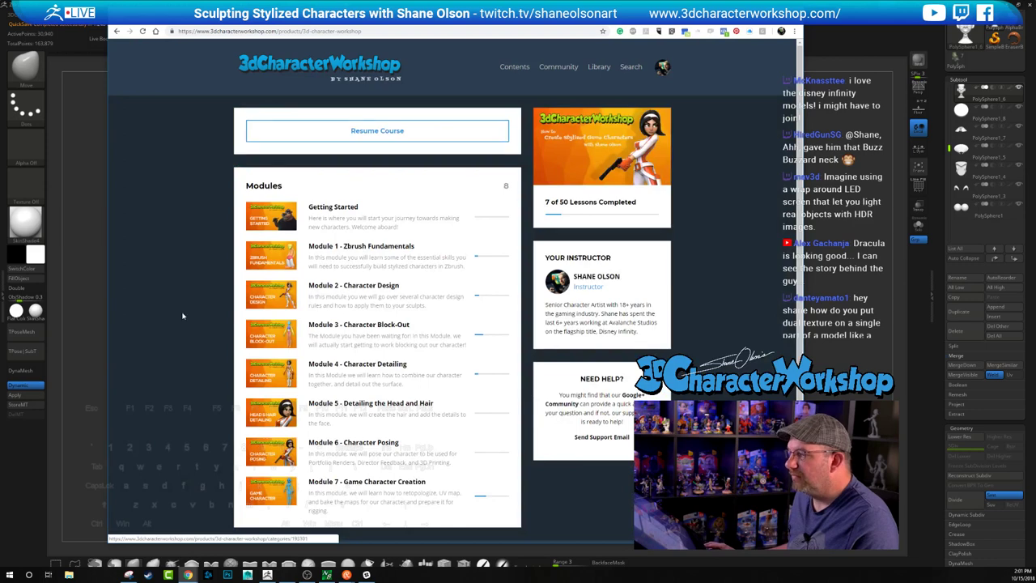
{"action": "scroll", "coordinate": [183, 316], "scroll_direction": "down", "scroll_amount": 2}
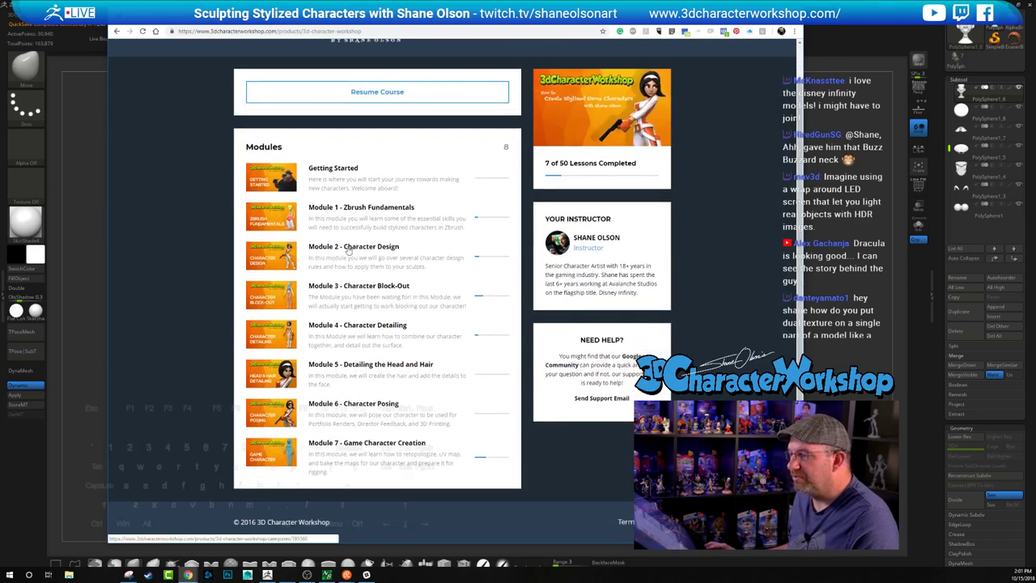